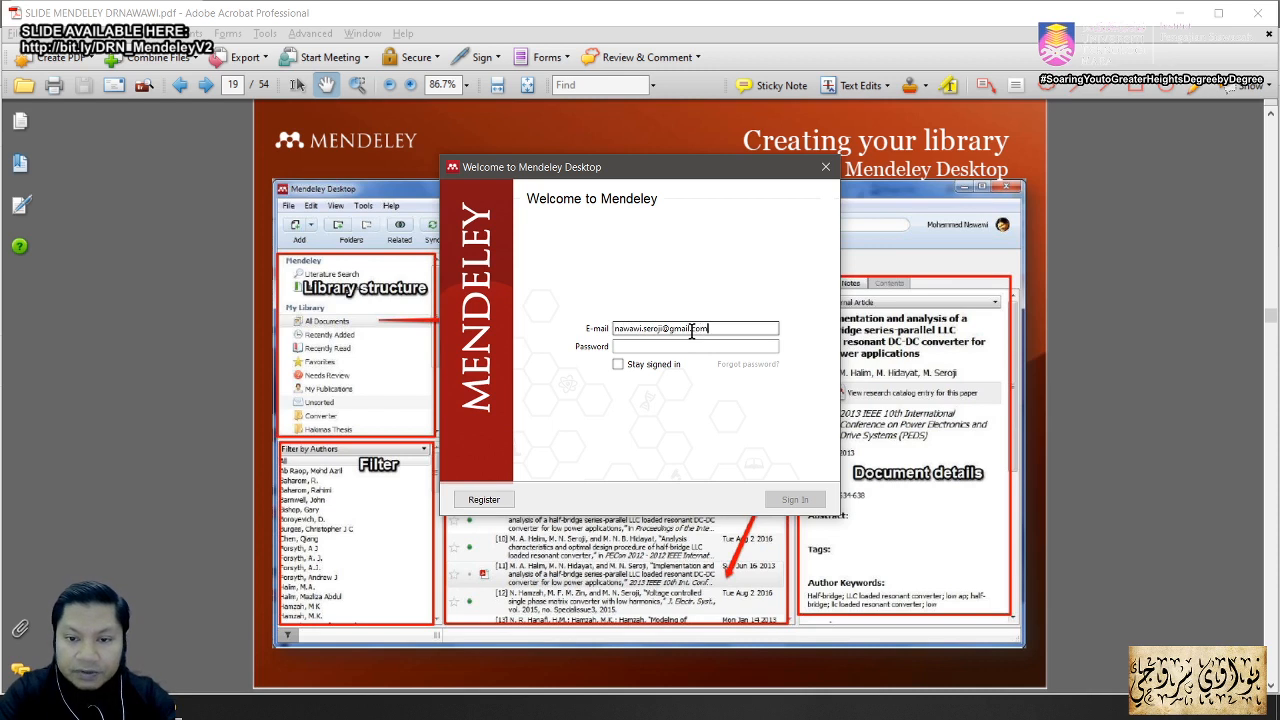
# Step: Enter the account password and complete the Mendeley sign-in
pyautogui.press('Tab')
pyautogui.write('****')
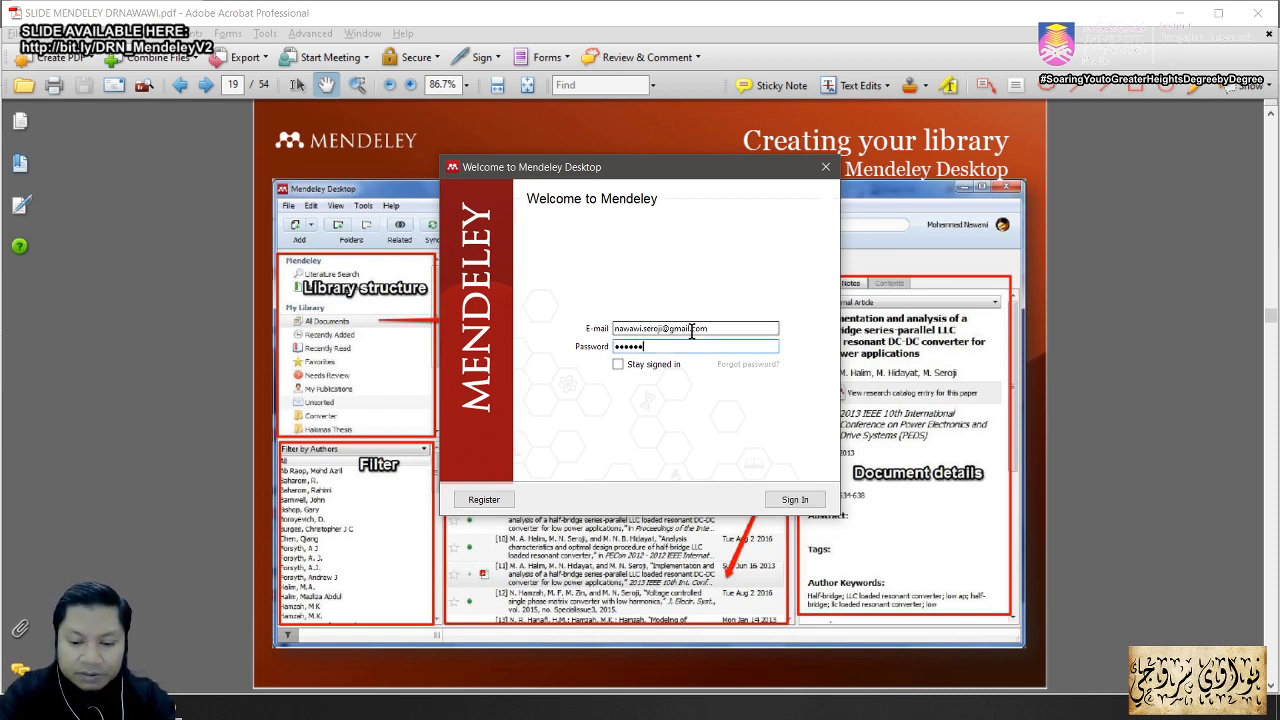
pyautogui.click(792, 502)
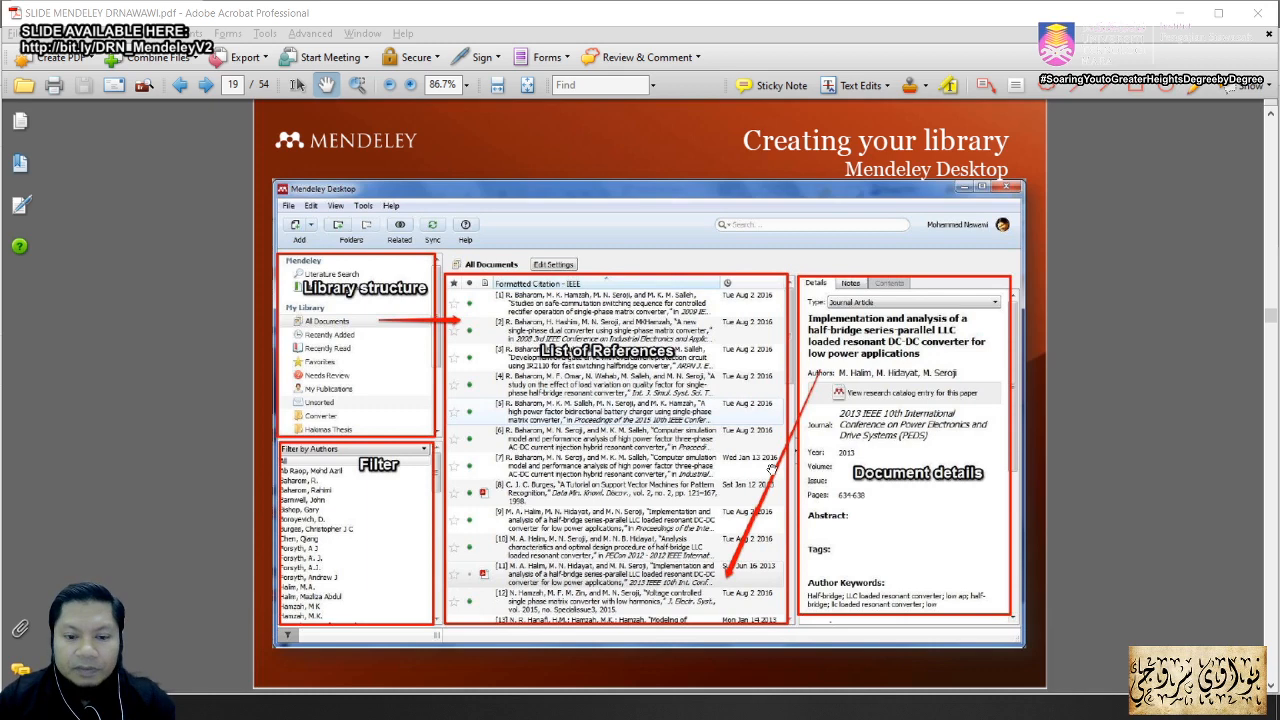
# Step: Minimise the Acrobat and Chrome windows to reveal Mendeley Desktop, then outline the library panel
pyautogui.click(1175, 15)
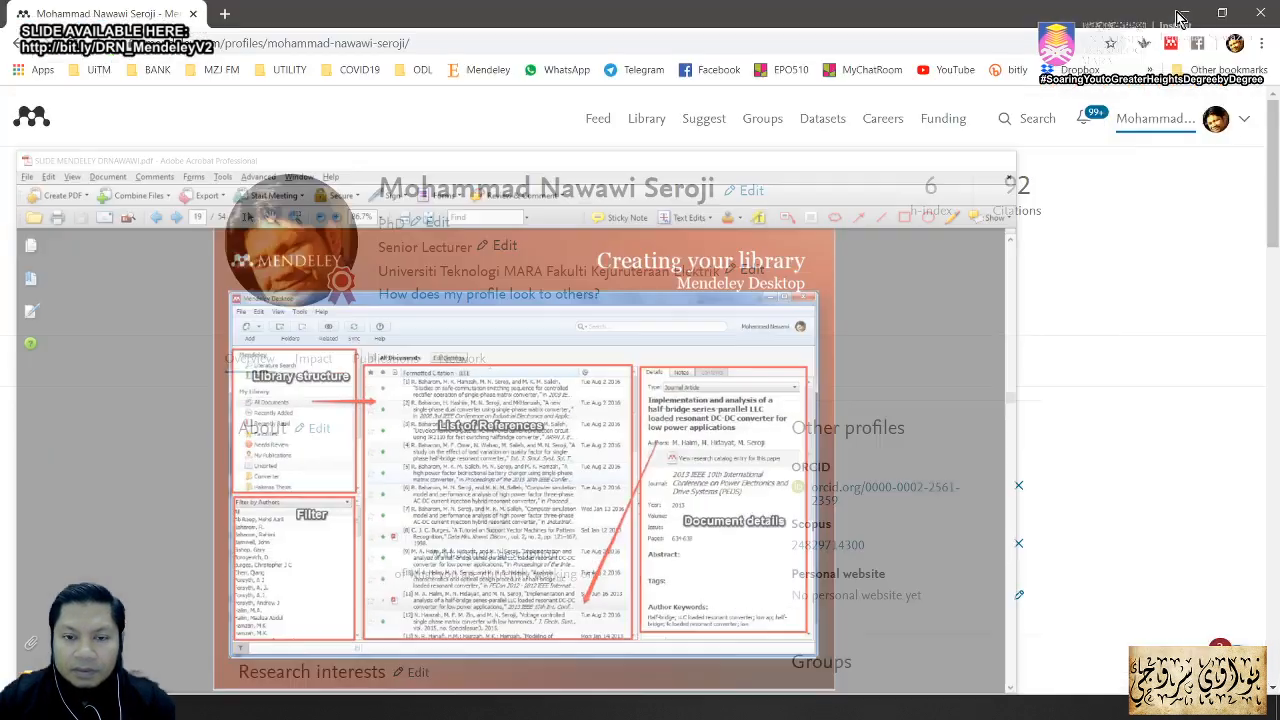
pyautogui.click(1180, 15)
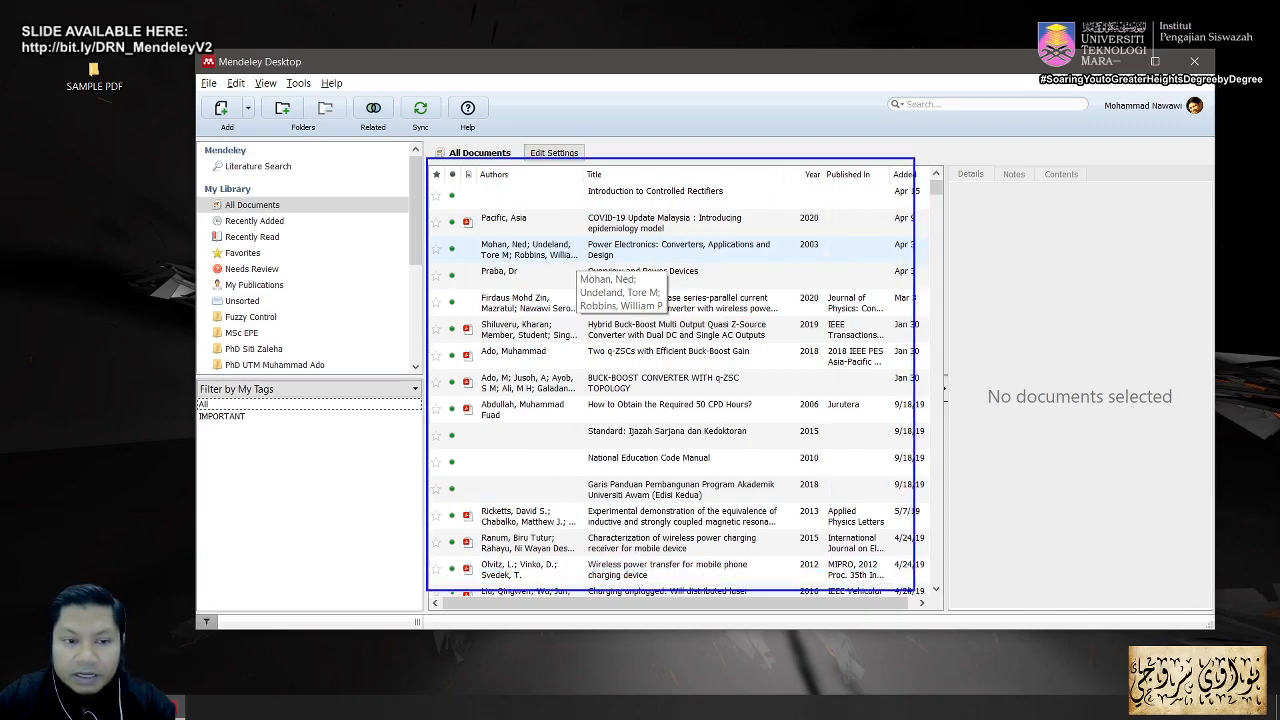
pyautogui.moveTo(204, 156)
pyautogui.mouseDown()
pyautogui.moveTo(258, 303)
pyautogui.moveTo(389, 377)
pyautogui.mouseUp()
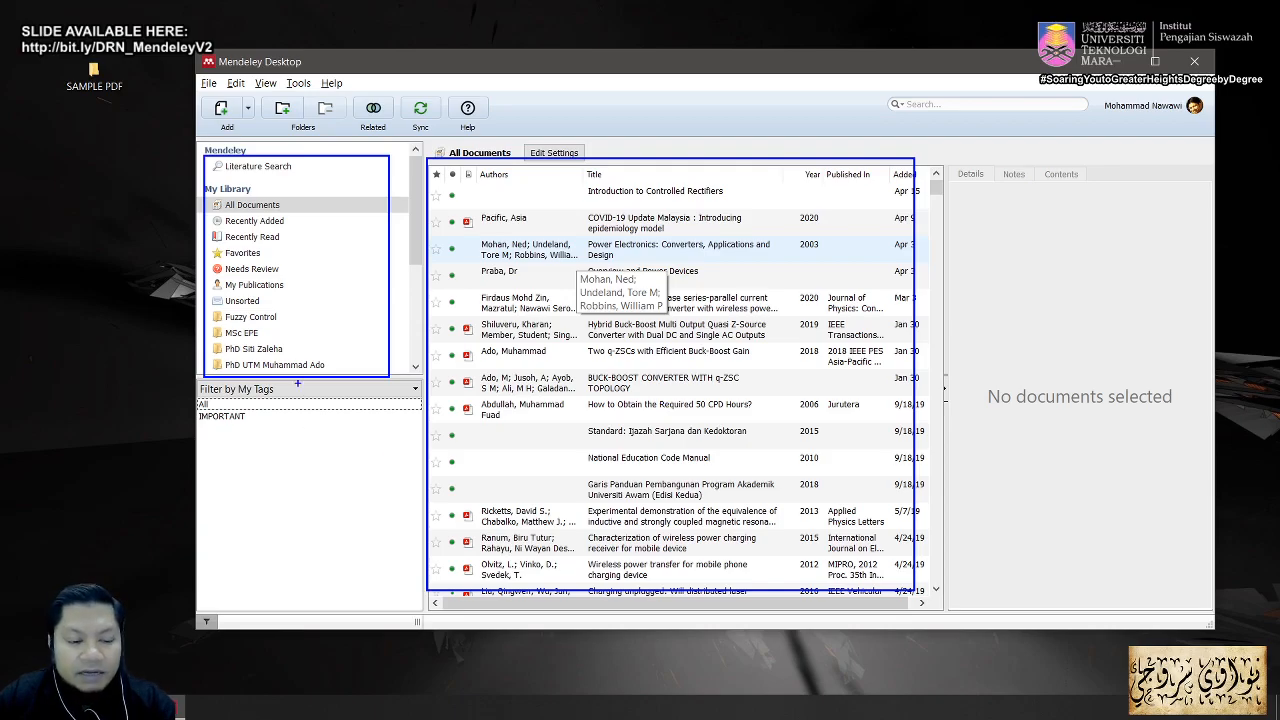
# Step: Clear the annotation boxes and filter the library by My Tags to the IMPORTANT tag
pyautogui.press('Escape')
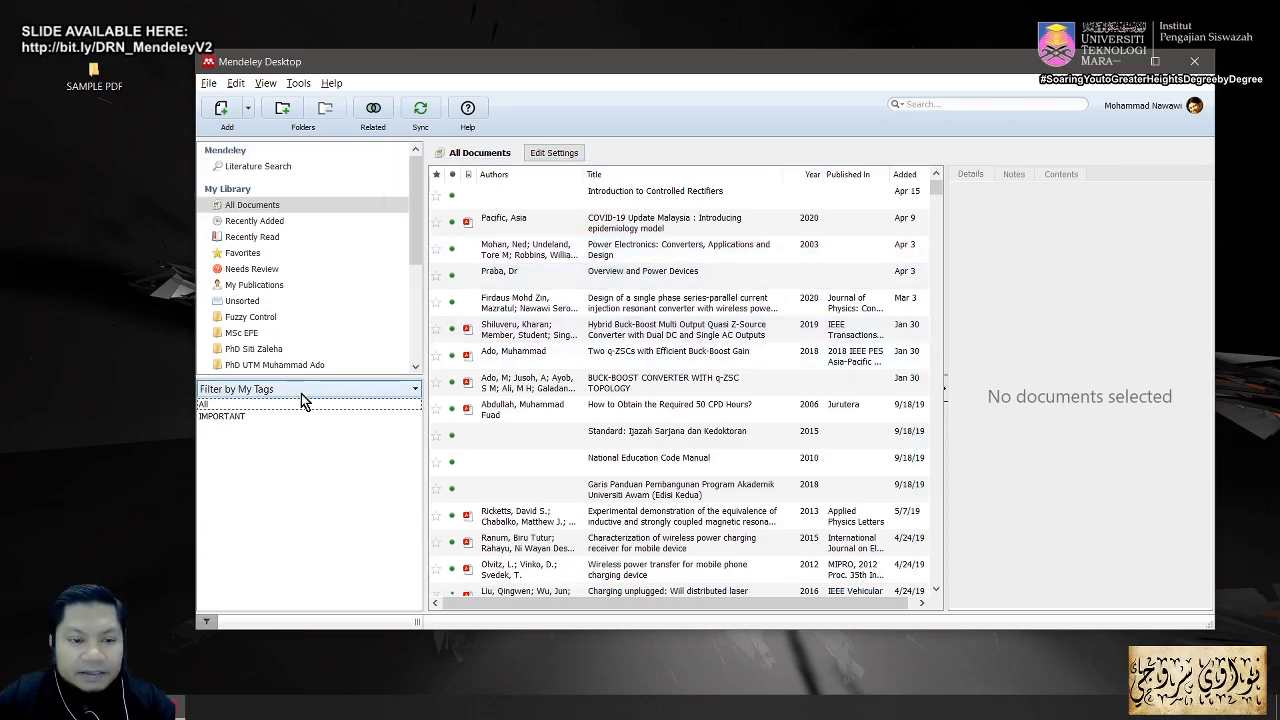
pyautogui.click(416, 390)
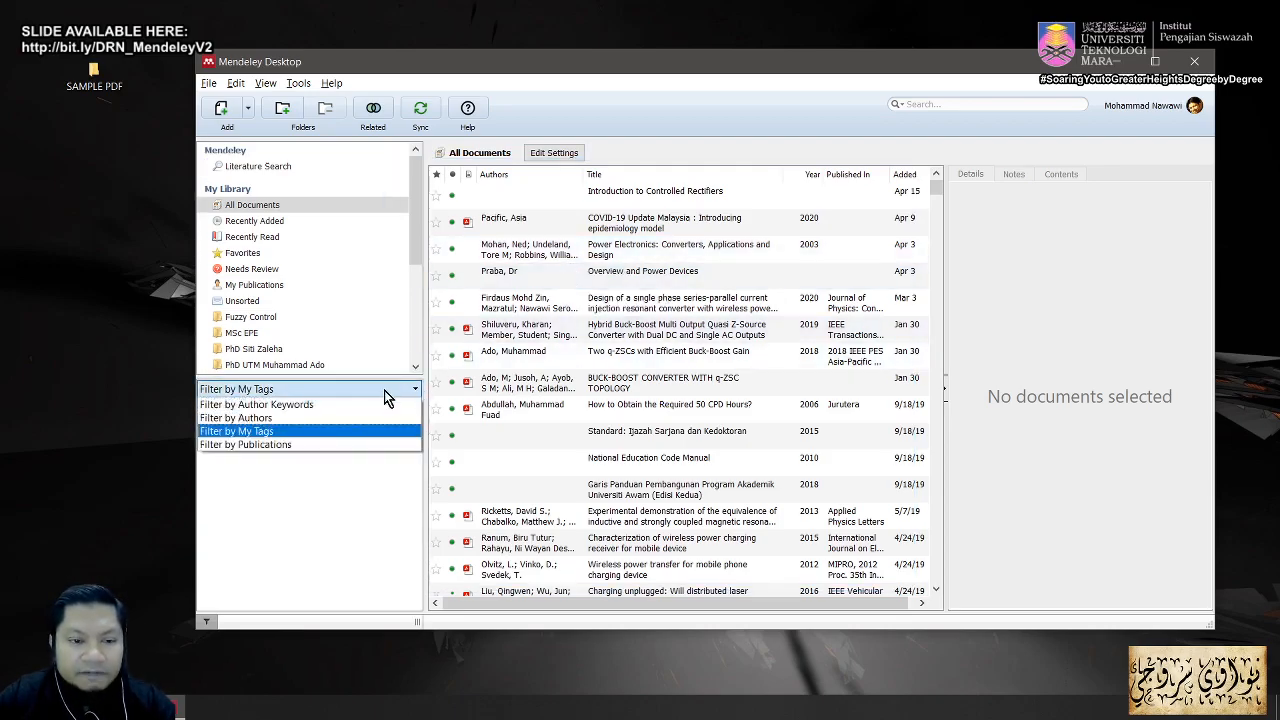
pyautogui.click(340, 431)
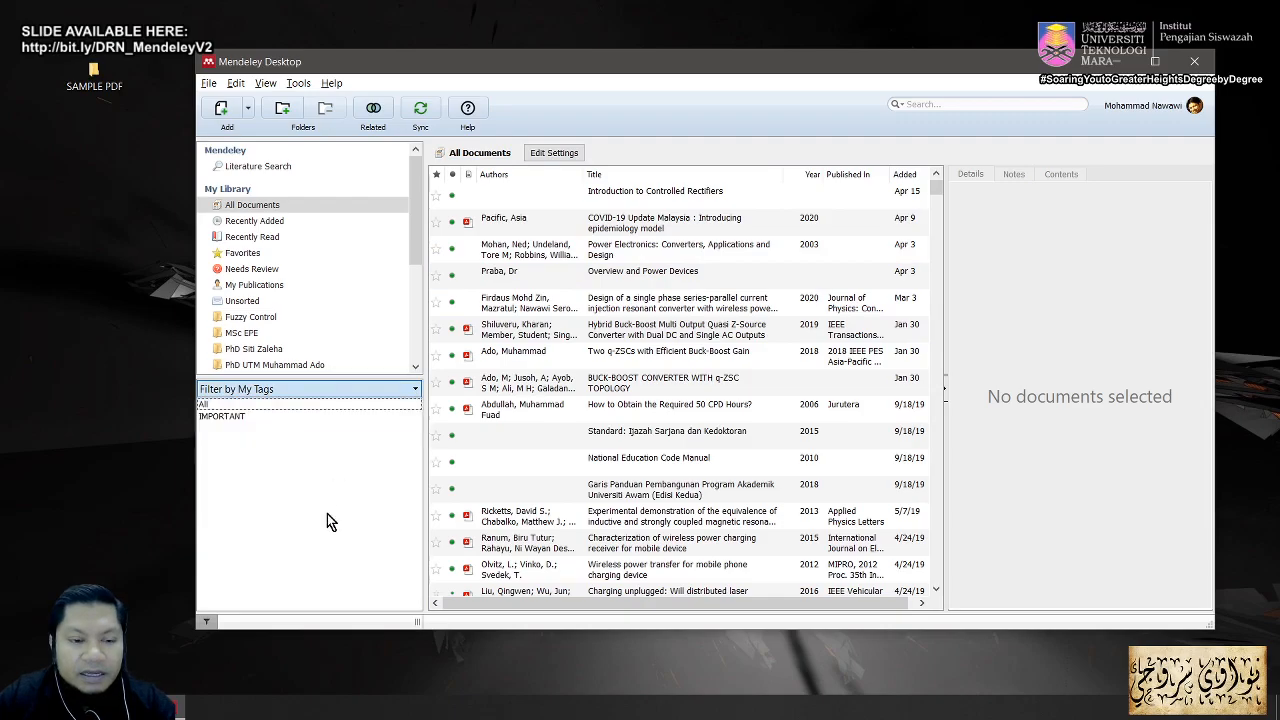
pyautogui.click(295, 417)
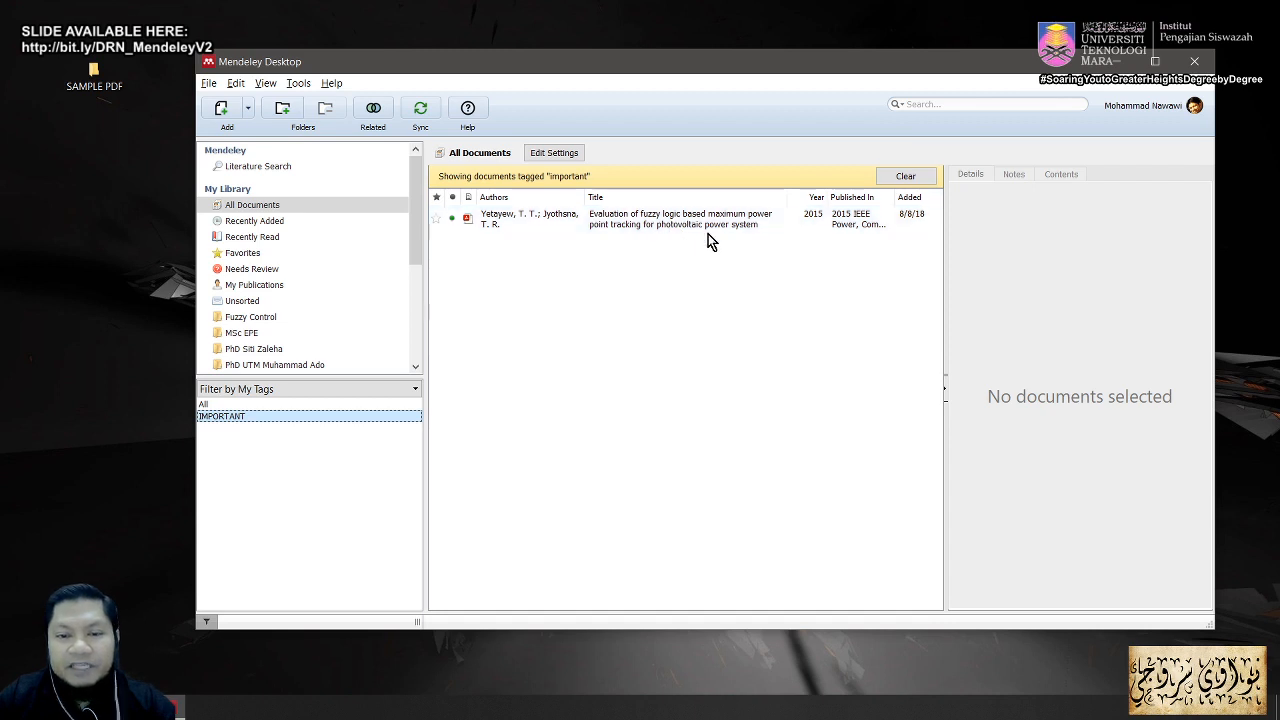
pyautogui.click(386, 391)
pyautogui.click(358, 430)
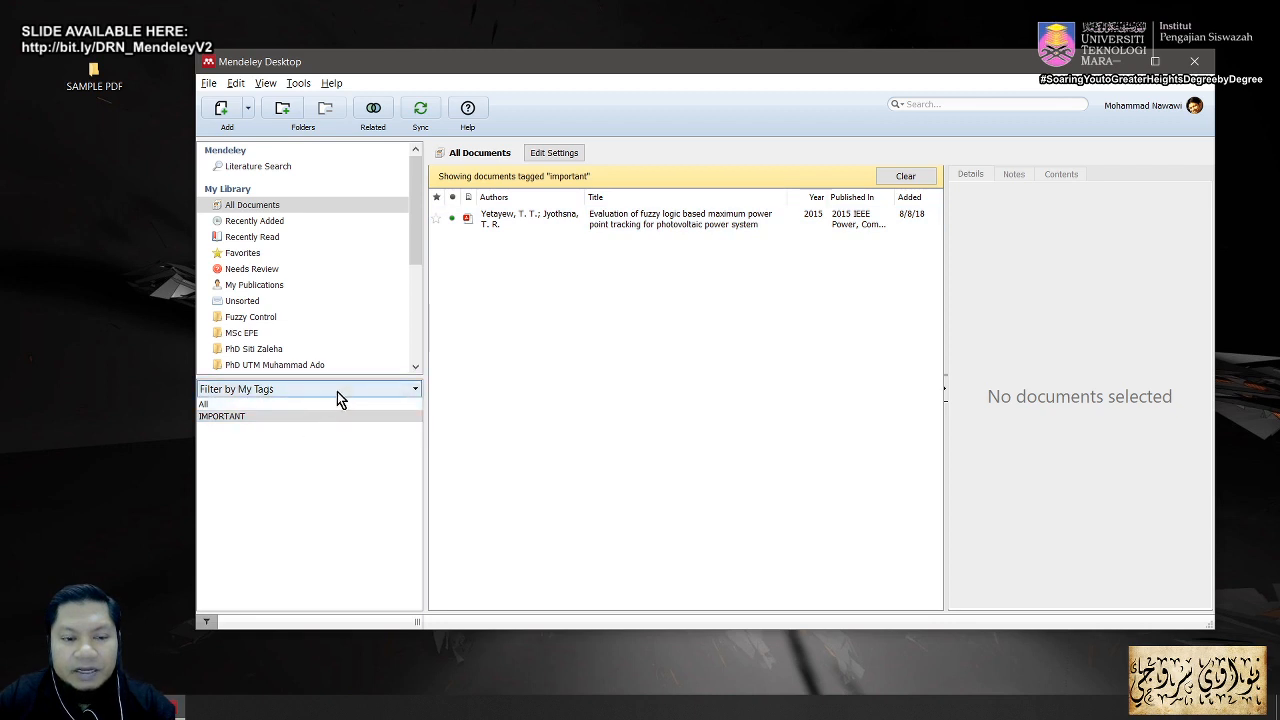
pyautogui.click(301, 419)
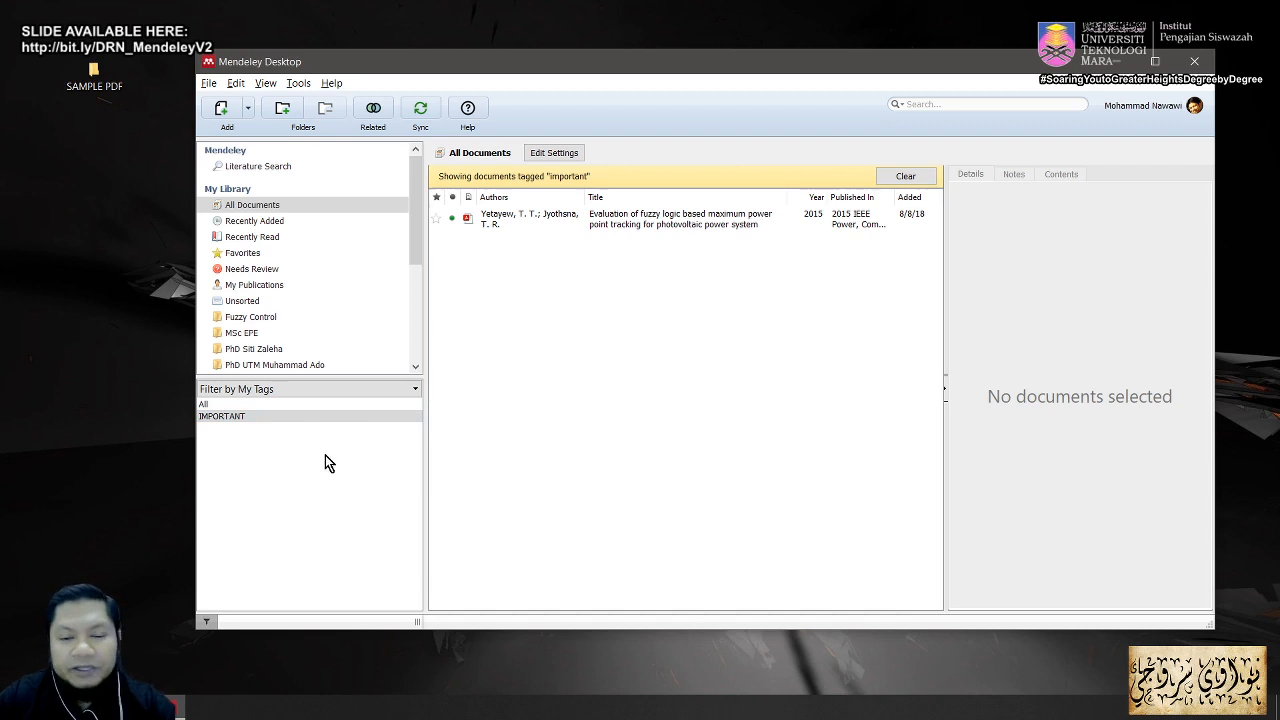
pyautogui.click(357, 387)
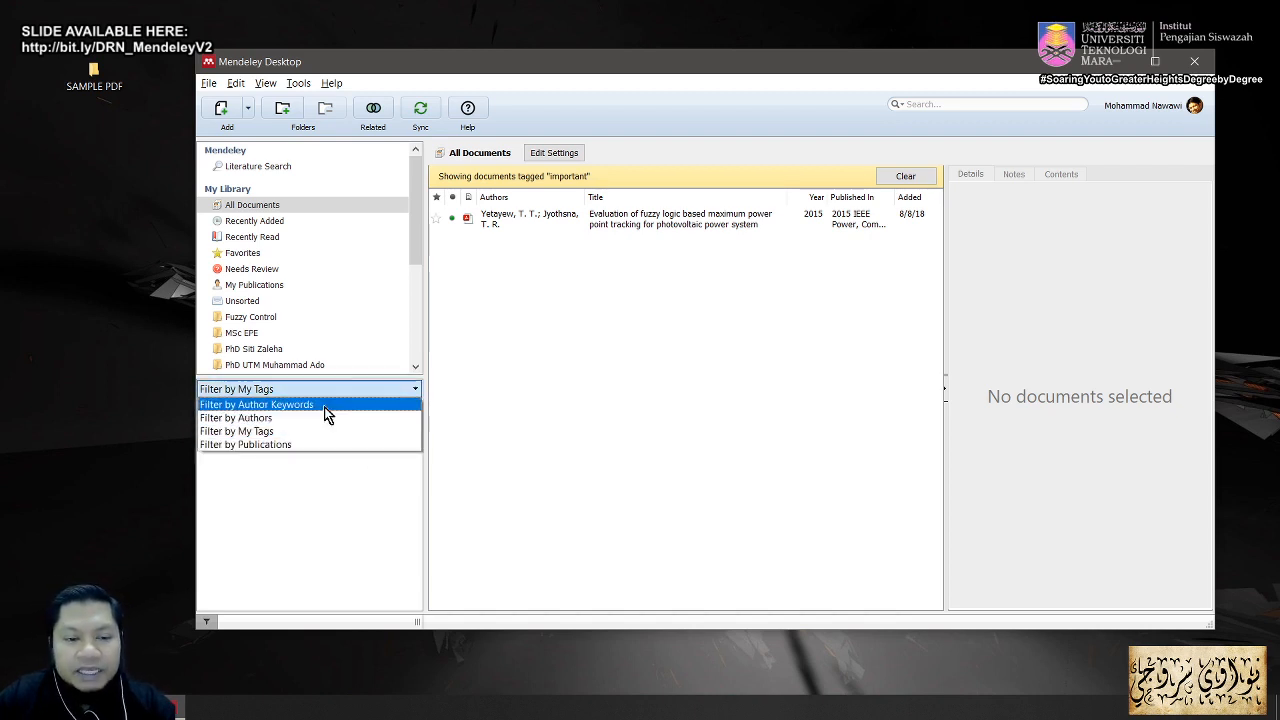
# Step: Filter by author keywords, trying high-power-factor rectifier, pid control and power electronics, then matrix converter
pyautogui.click(324, 405)
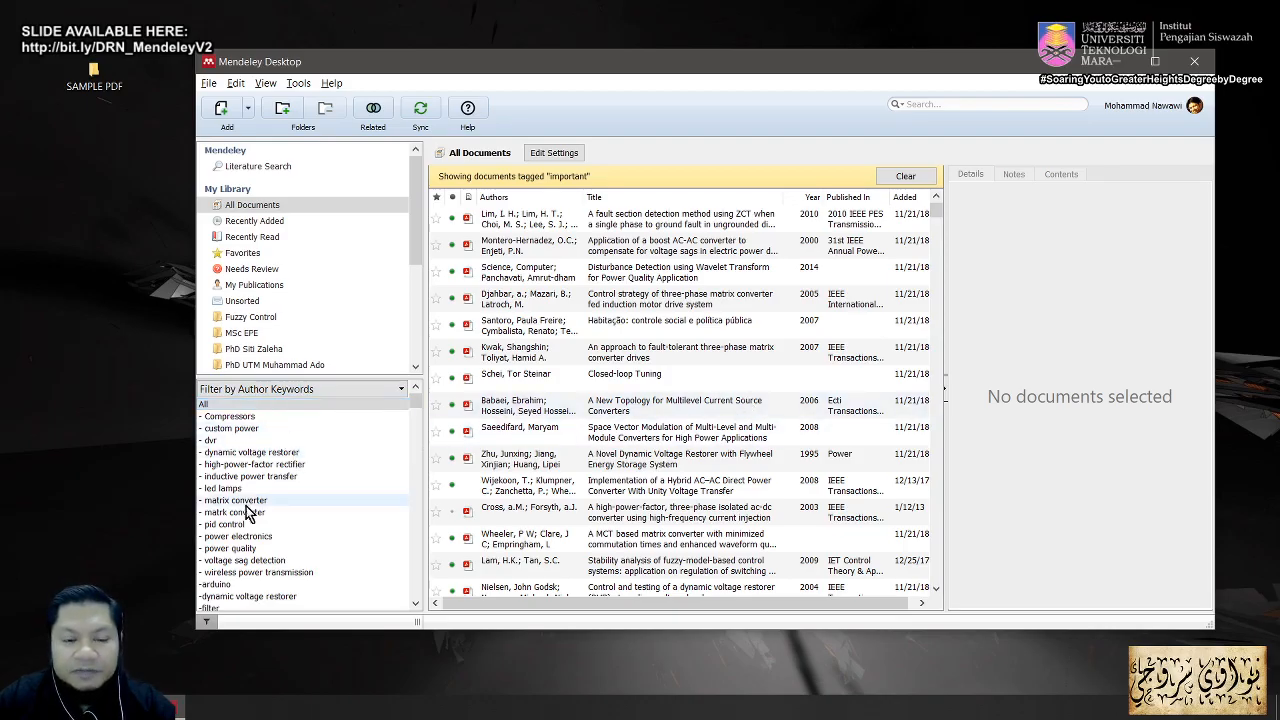
pyautogui.scroll(-5, 258, 568)
pyautogui.scroll(5, 275, 558)
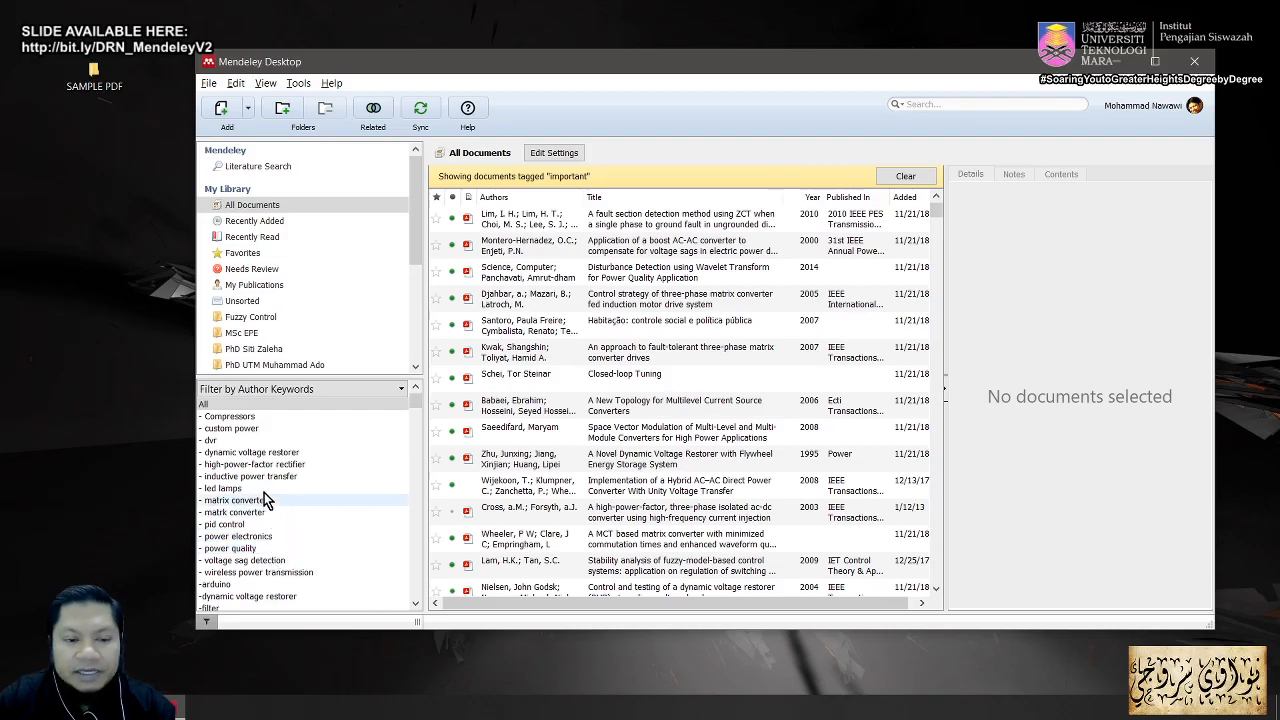
pyautogui.click(269, 465)
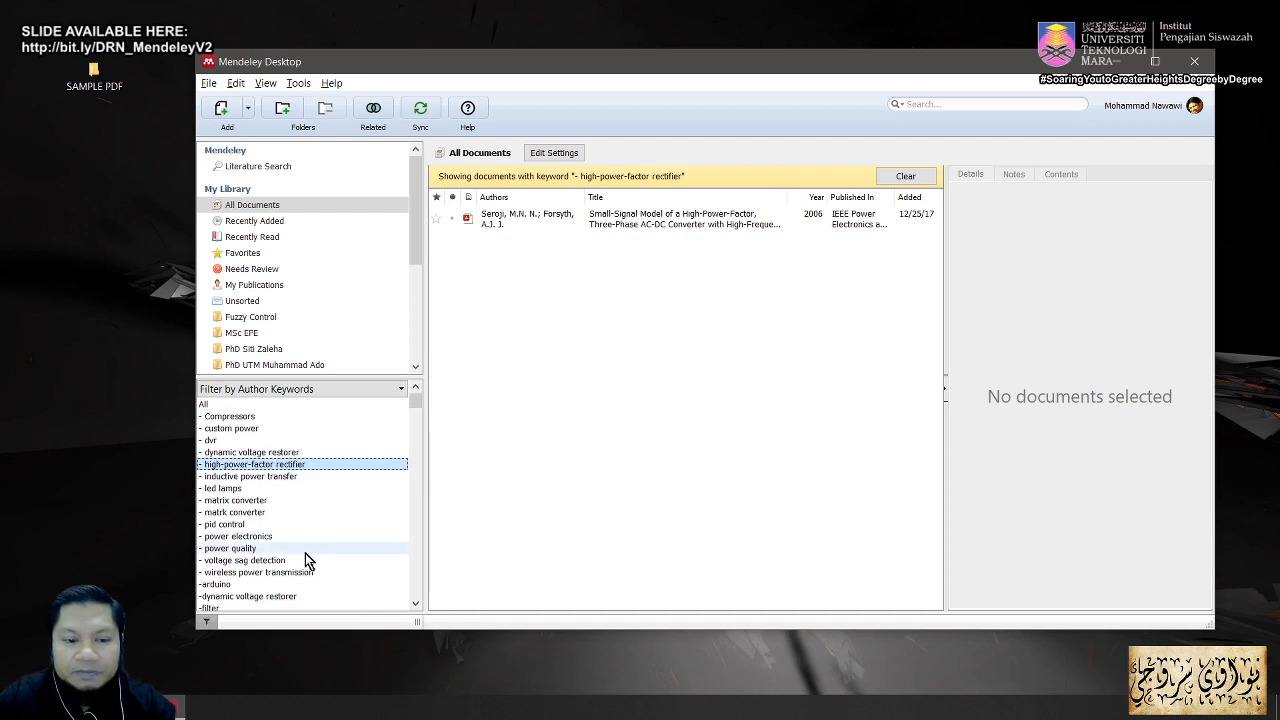
pyautogui.click(234, 525)
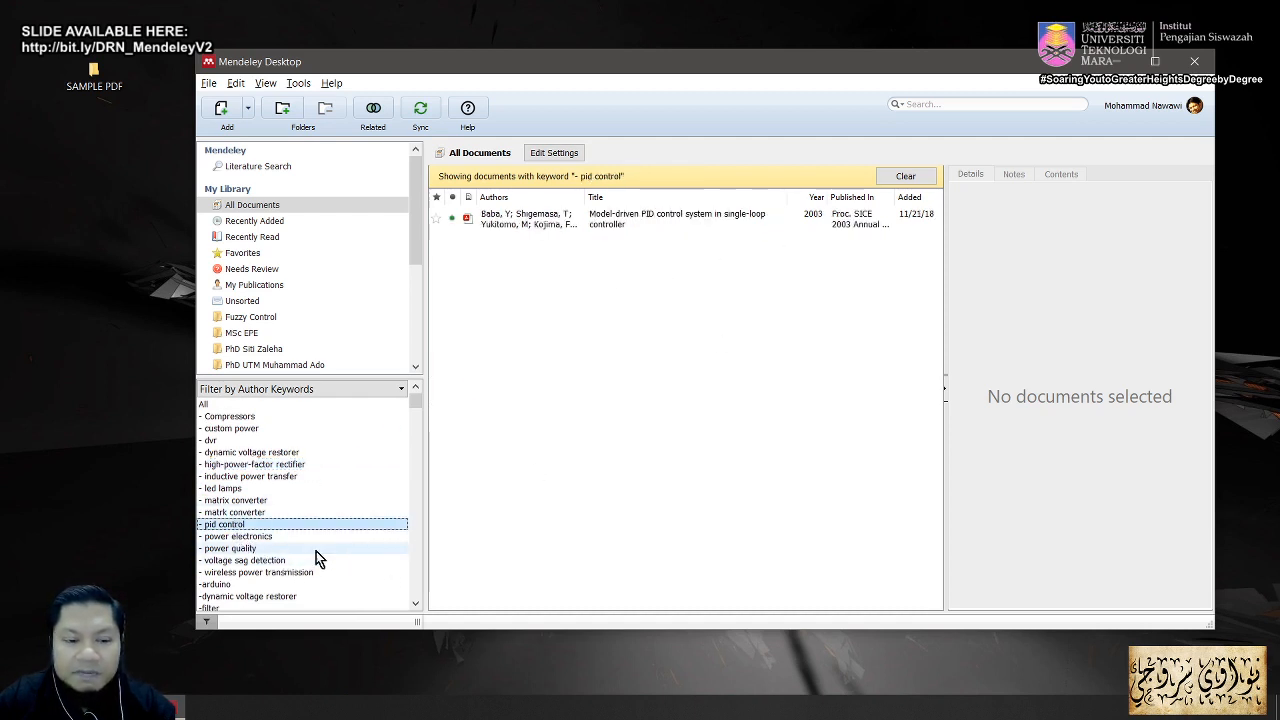
pyautogui.click(266, 537)
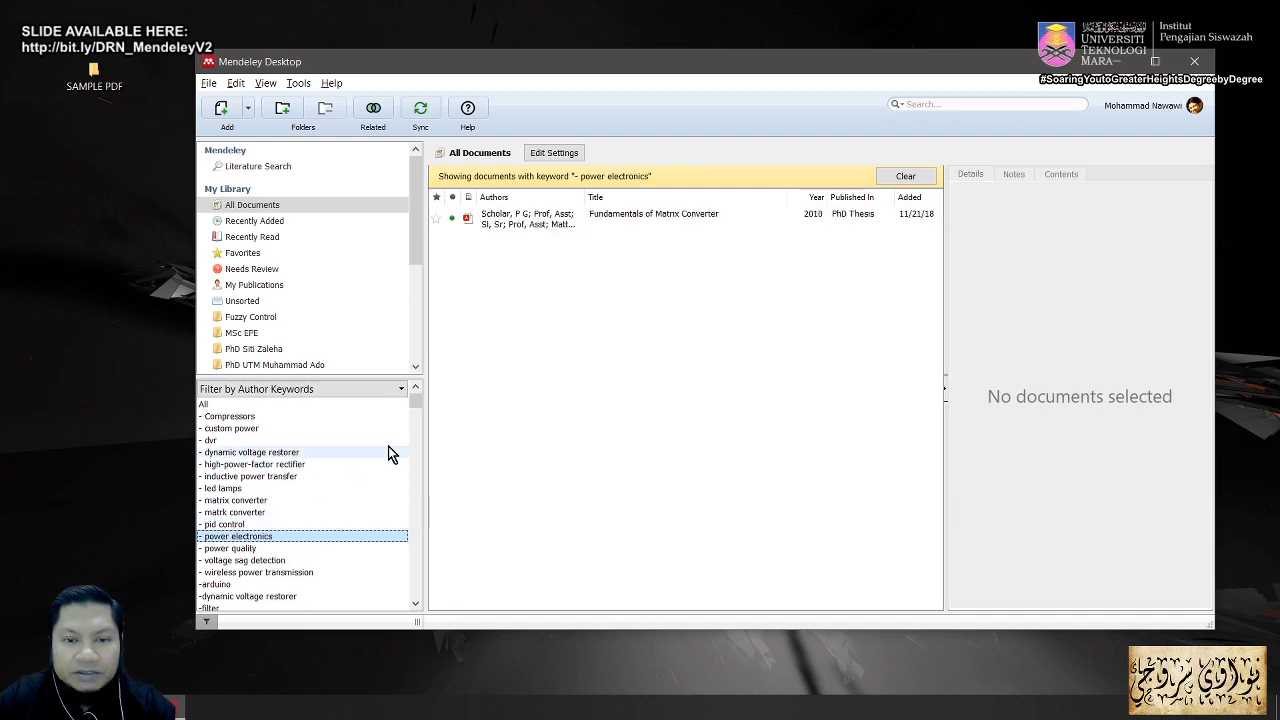
pyautogui.scroll(-3, 360, 500)
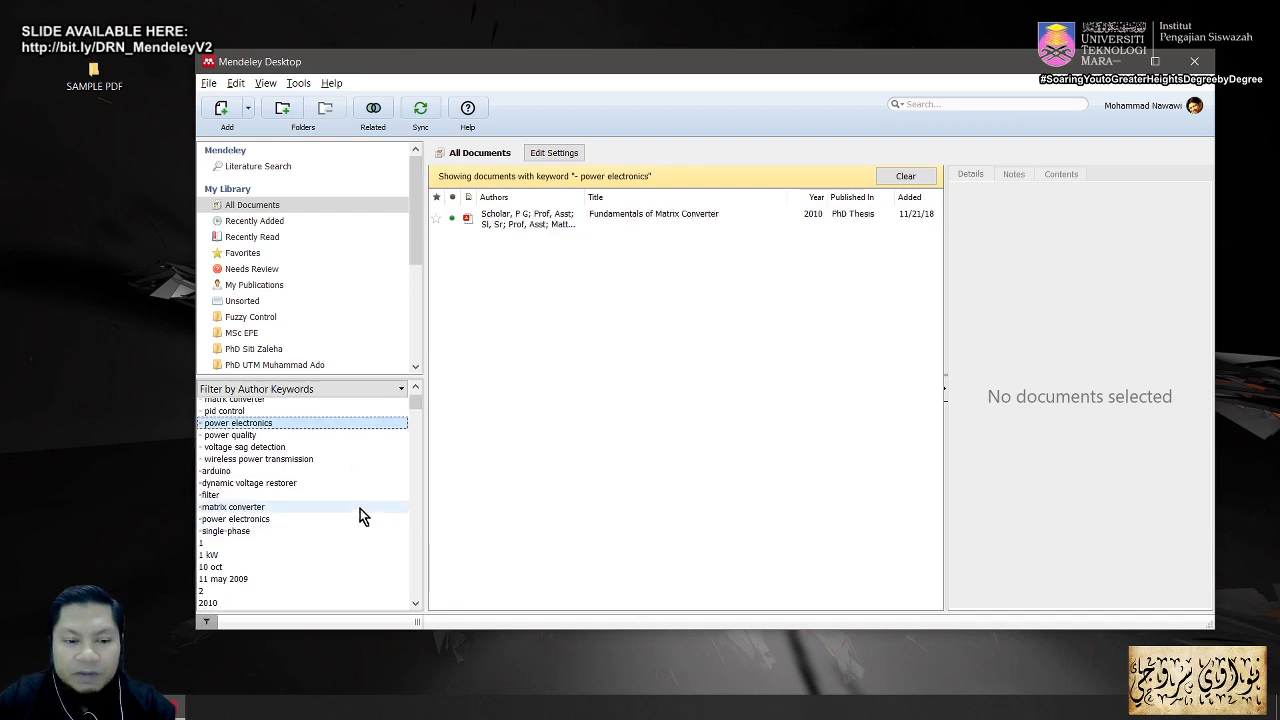
pyautogui.click(257, 510)
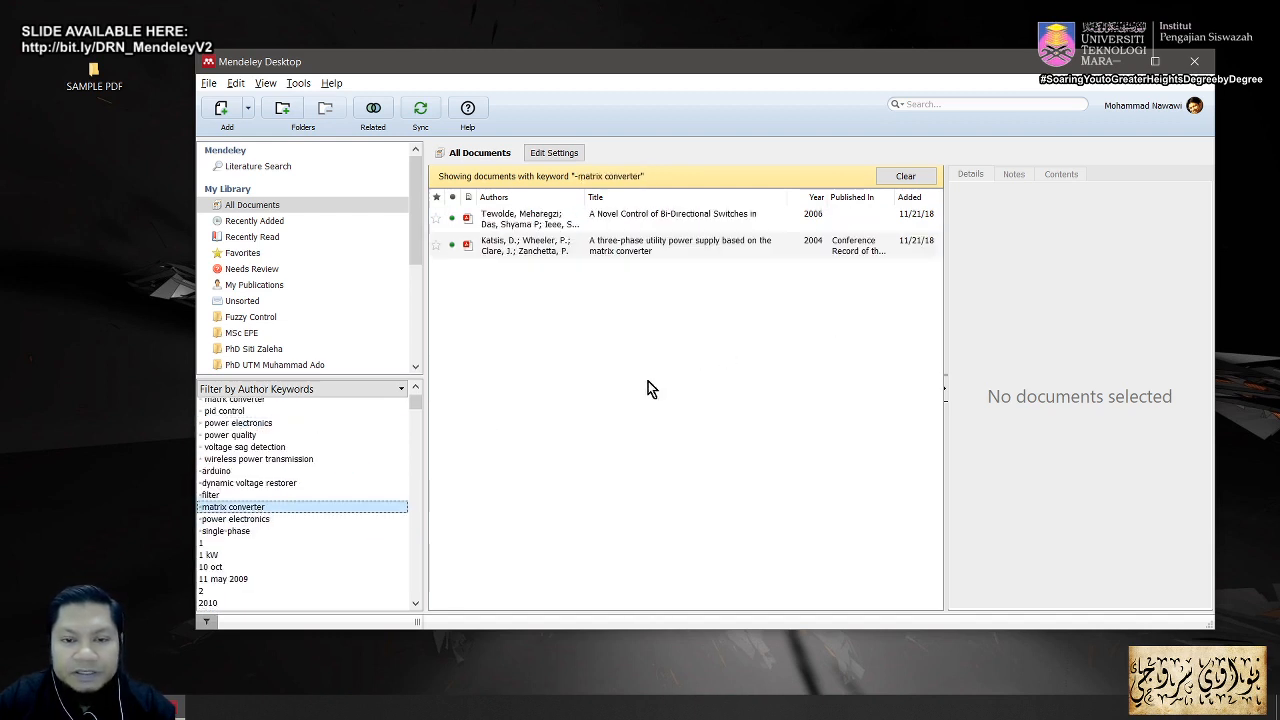
pyautogui.scroll(3, 369, 449)
# Step: Switch the library filter to Filter by Authors
pyautogui.click(391, 391)
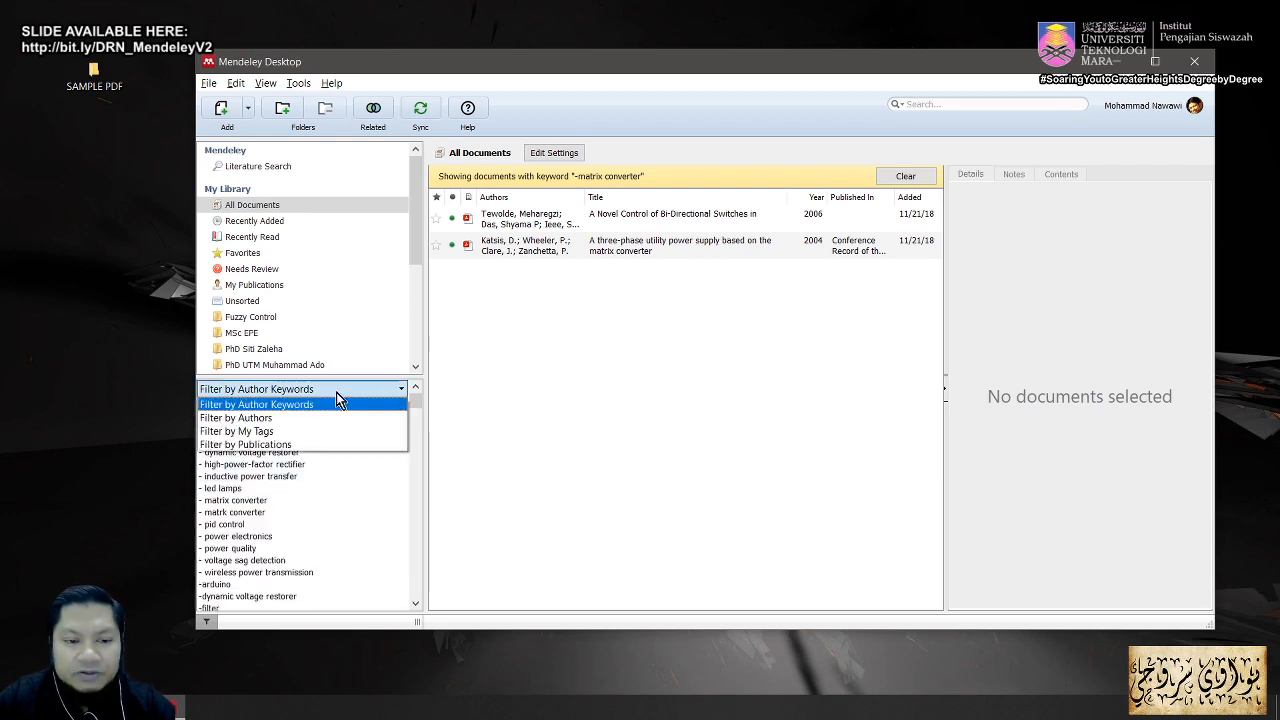
pyautogui.click(306, 418)
pyautogui.scroll(-3, 280, 519)
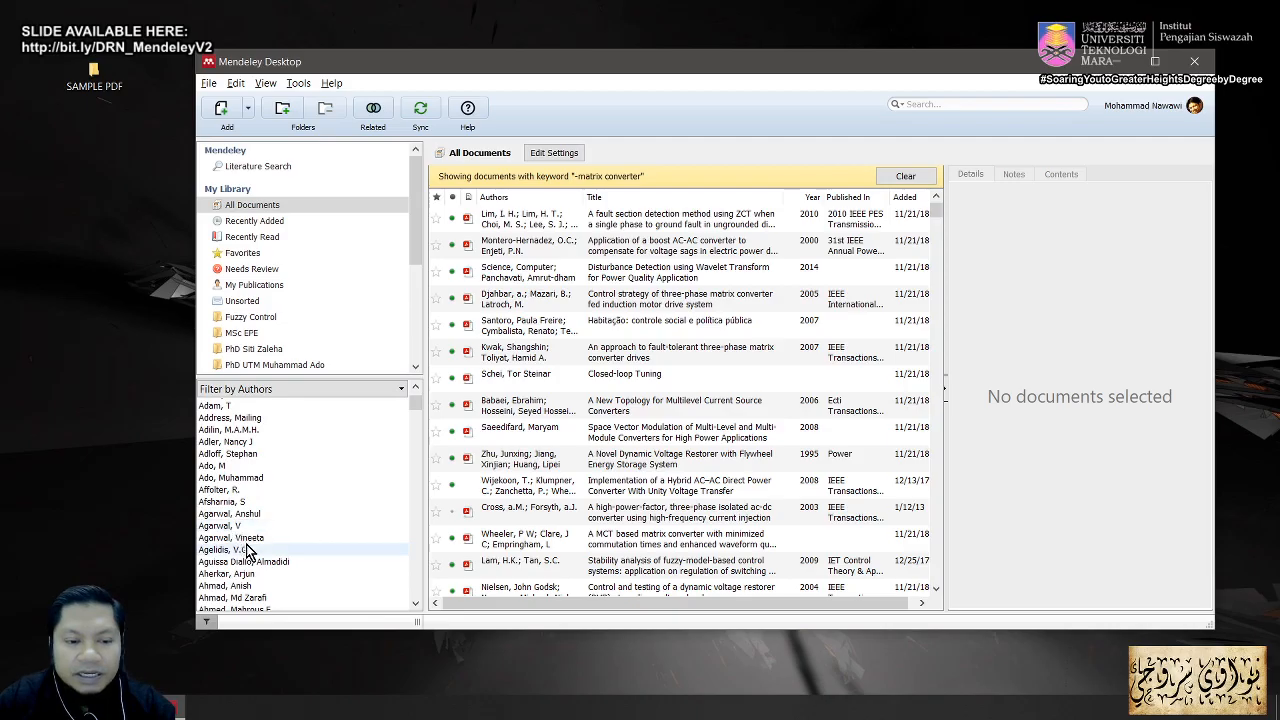
# Step: Filter to one author, select the 2012 staircase modulation paper, and review its details and DOI
pyautogui.click(250, 540)
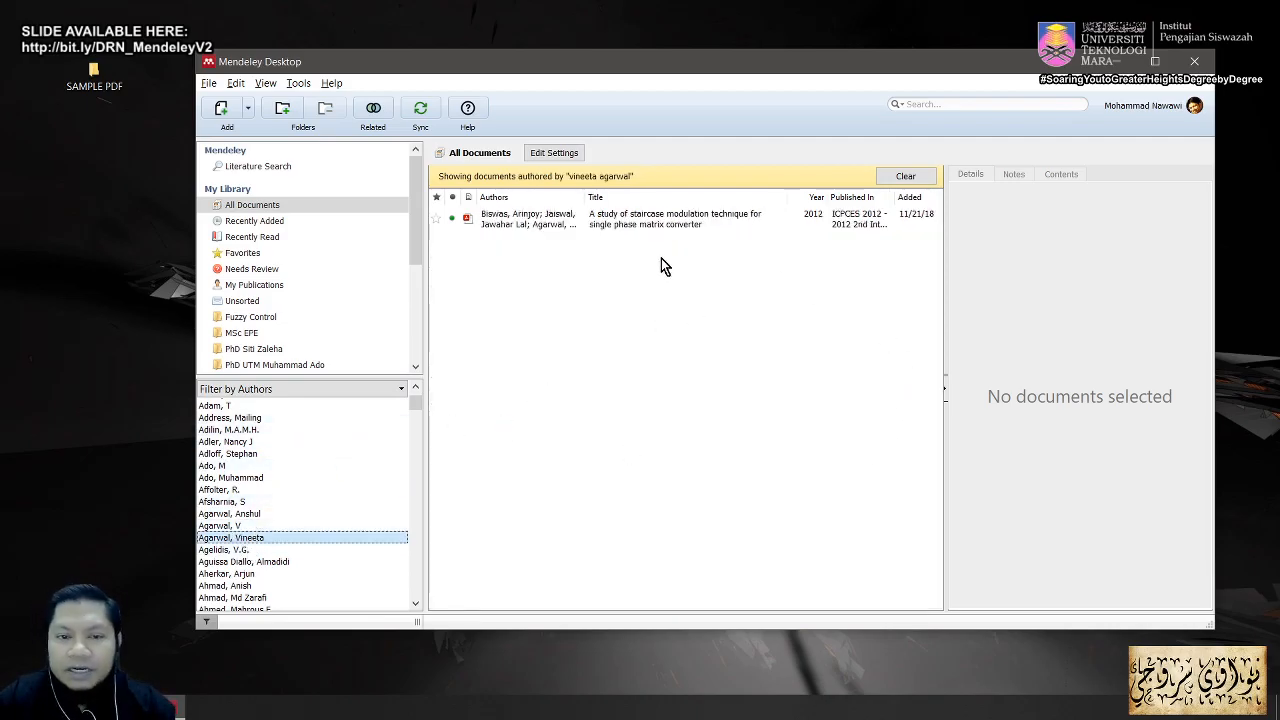
pyautogui.click(690, 226)
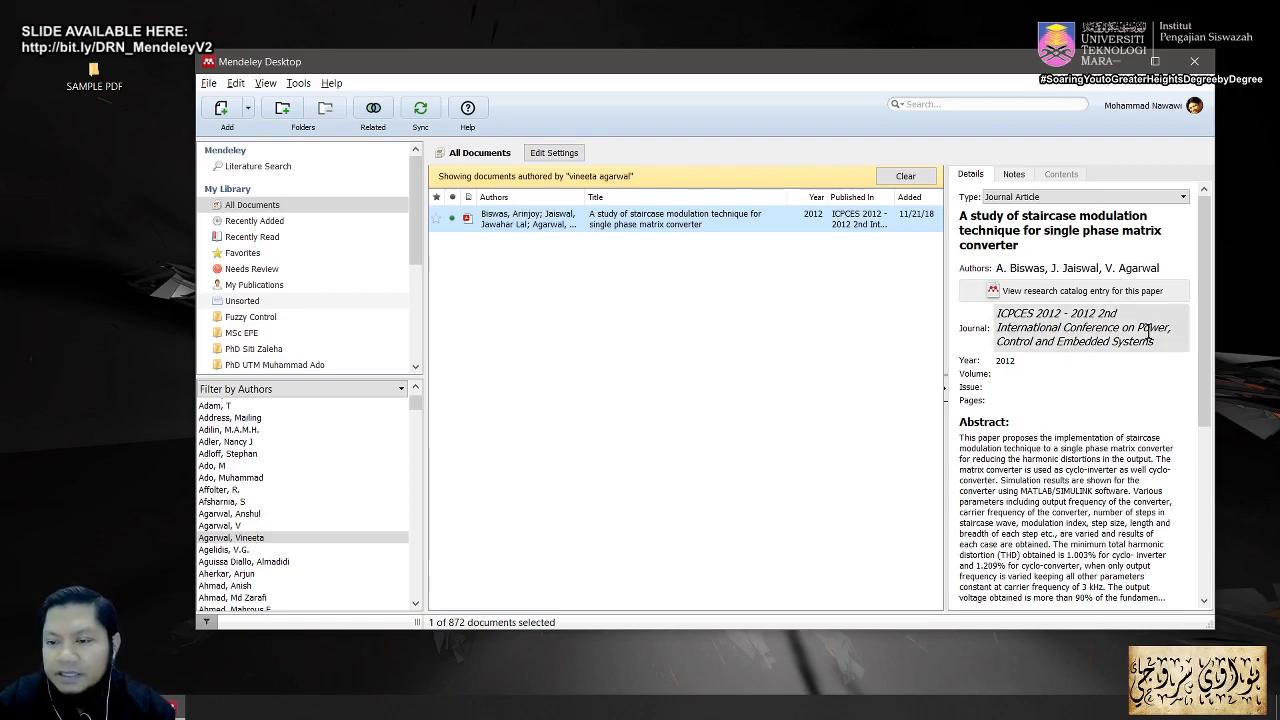
pyautogui.moveTo(1209, 325); pyautogui.dragTo(1184, 495)
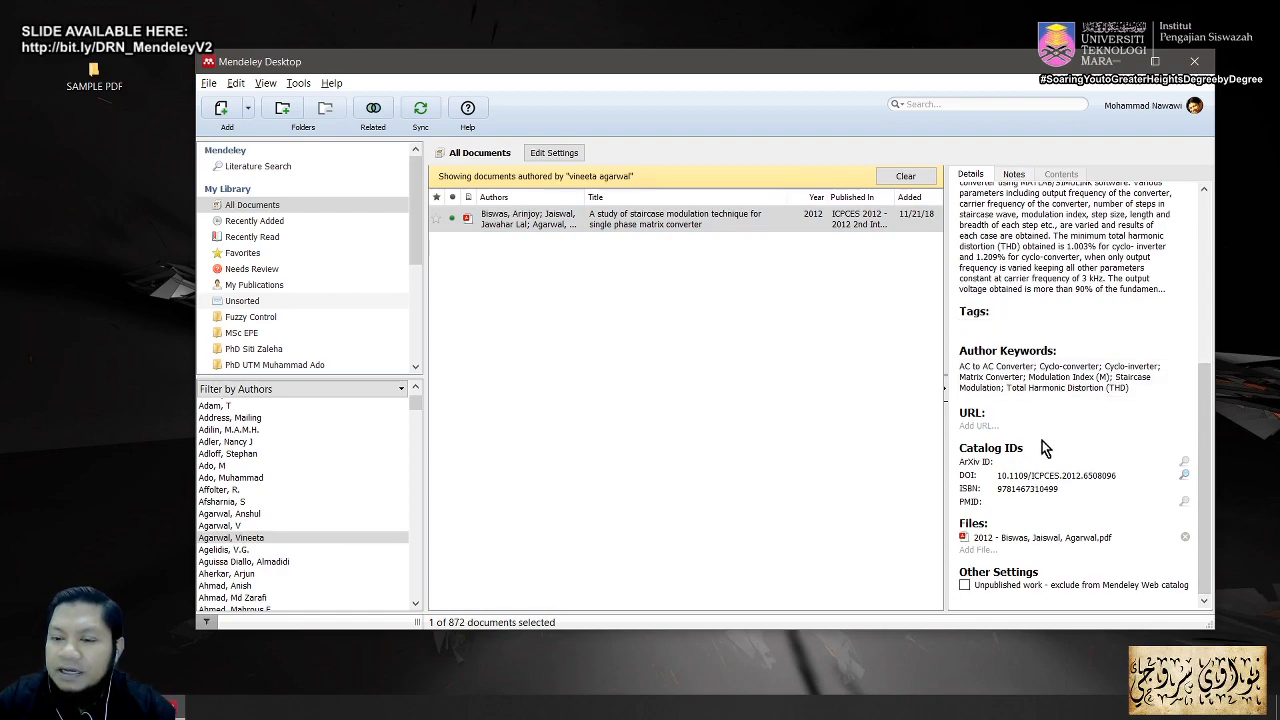
pyautogui.moveTo(954, 464)
pyautogui.mouseDown()
pyautogui.moveTo(985, 488)
pyautogui.moveTo(1142, 486)
pyautogui.mouseUp()
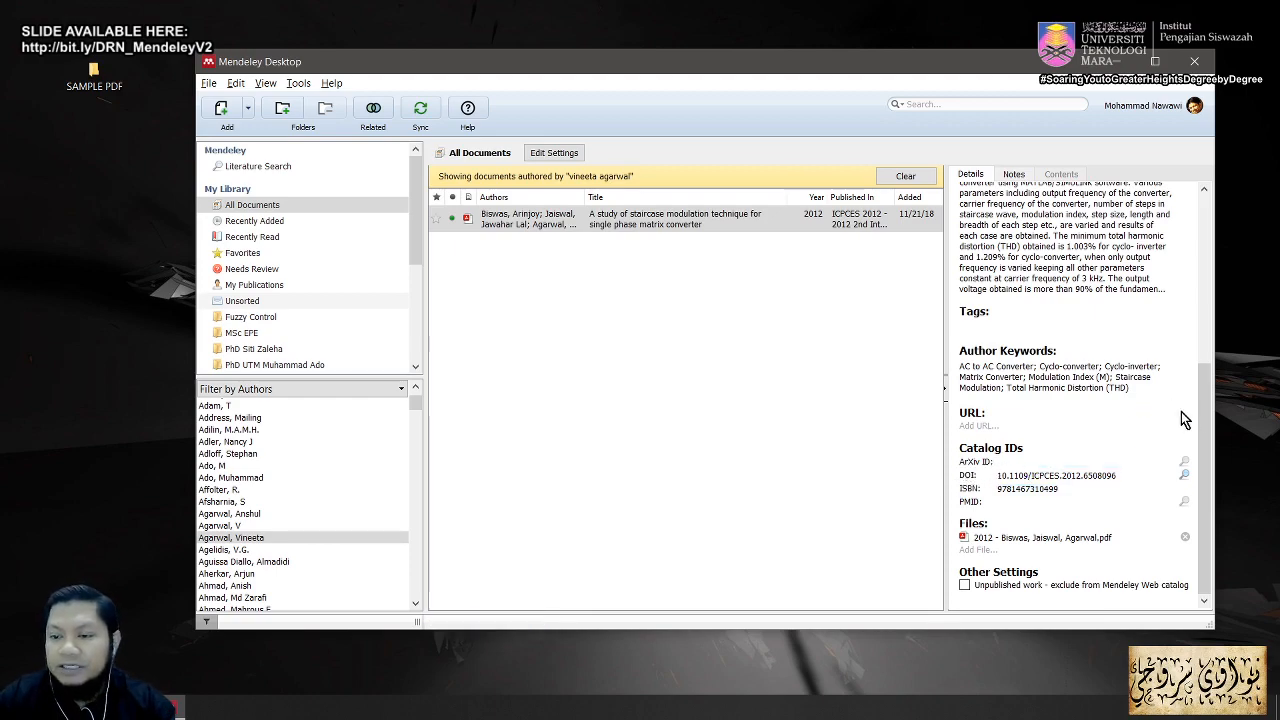
pyautogui.scroll(1, 1208, 382)
pyautogui.moveTo(1208, 382); pyautogui.dragTo(1197, 248)
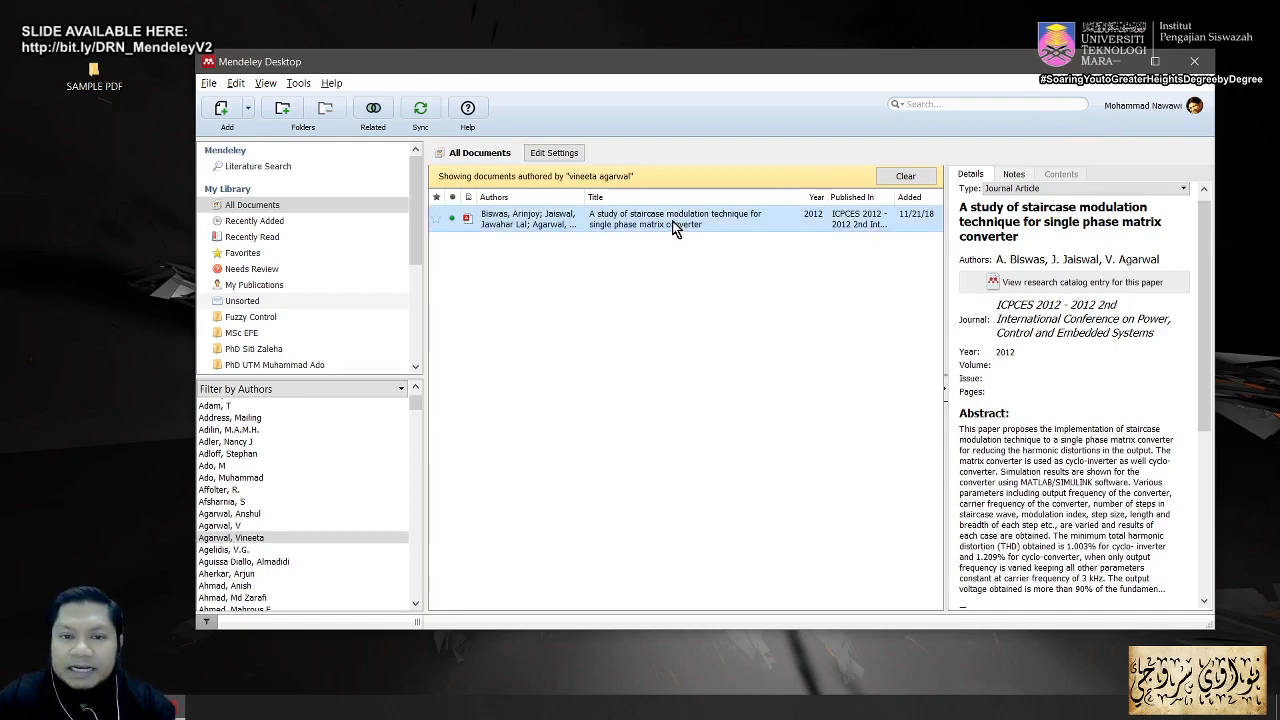
# Step: Sign out via File and sign in to the new account with its e-mail and password
pyautogui.click(209, 84)
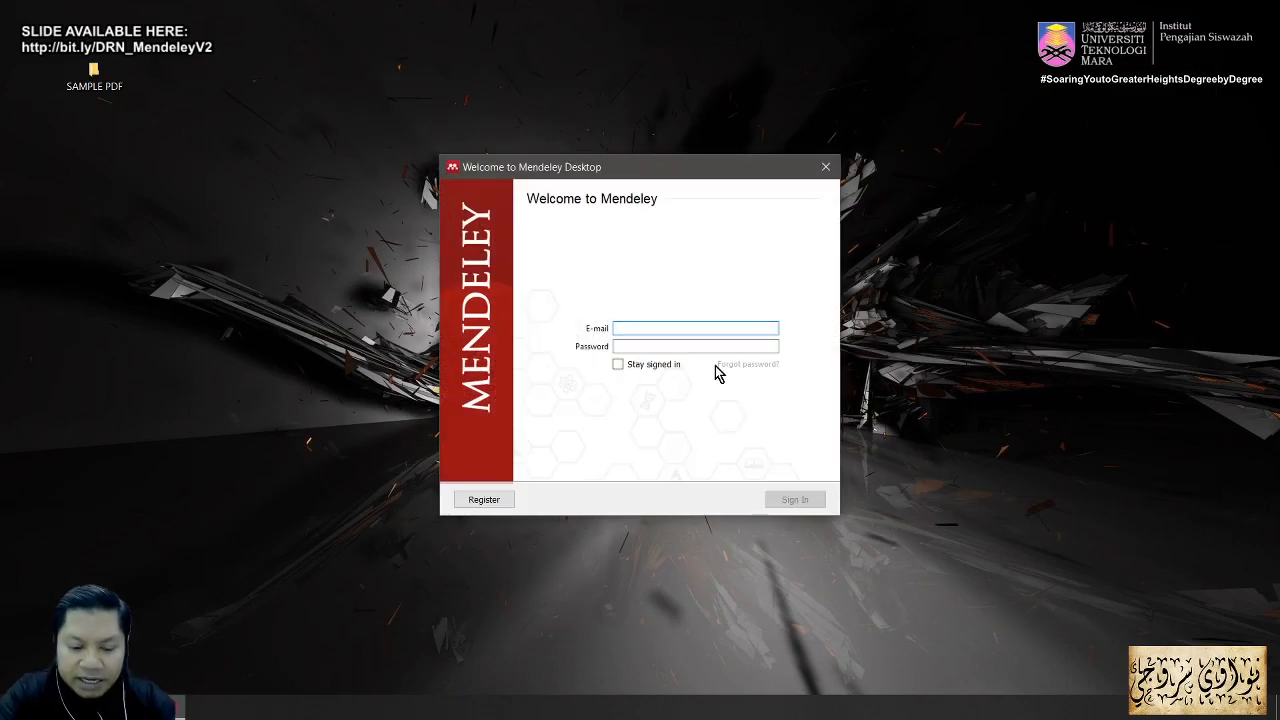
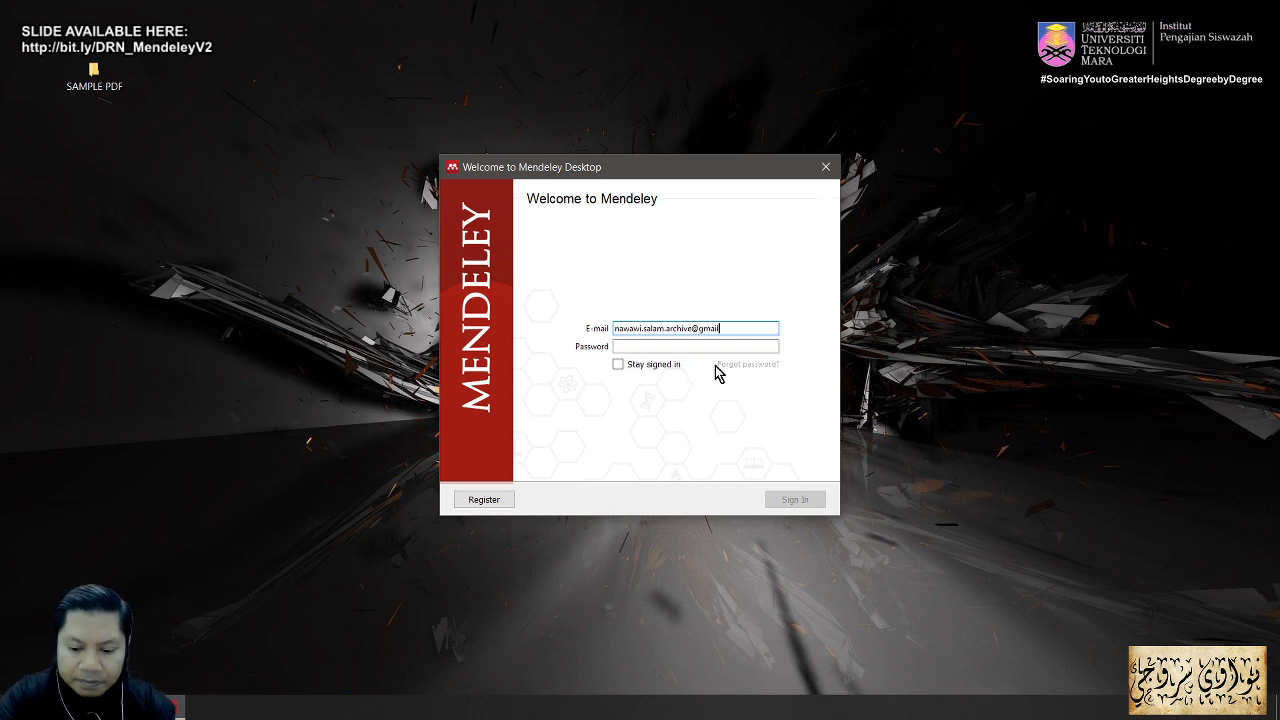
pyautogui.click(714, 345)
pyautogui.write('••••••••••')
pyautogui.click(790, 502)
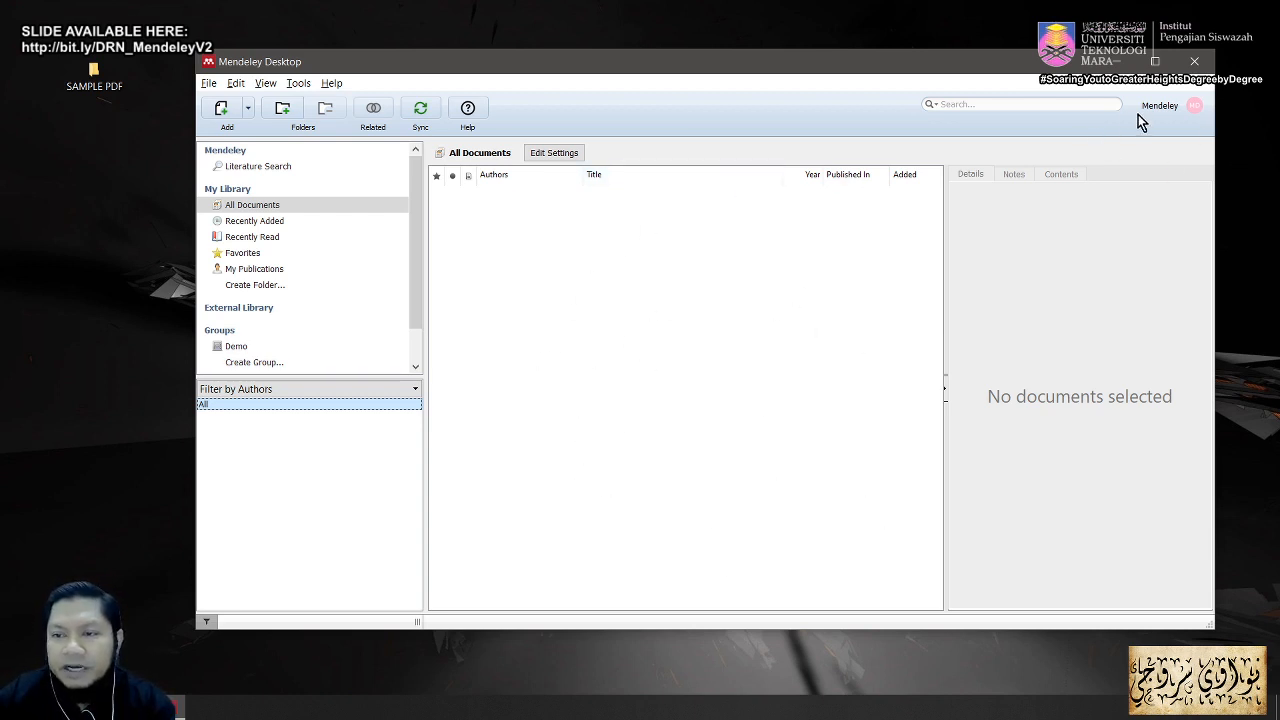
# Step: Minimise Mendeley and return to the Acrobat slides at slide 20, Adding PDFs to Mendeley
pyautogui.click(1116, 61)
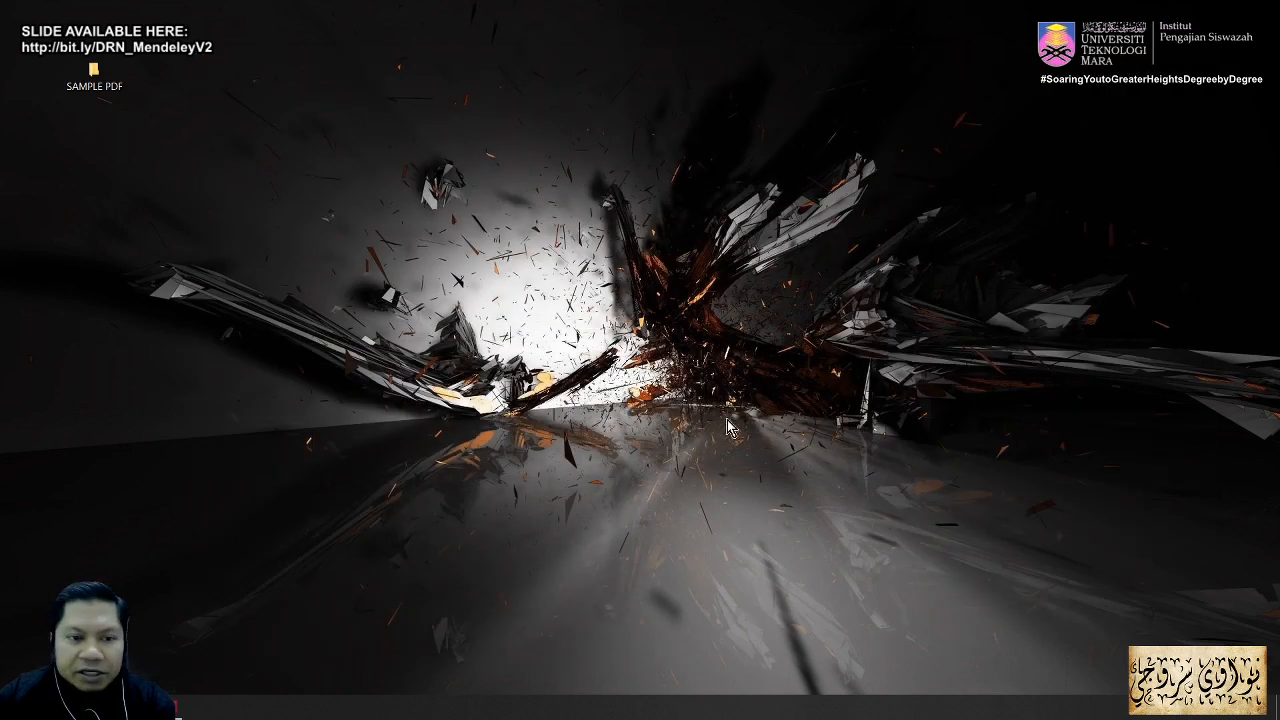
pyautogui.click(175, 712)
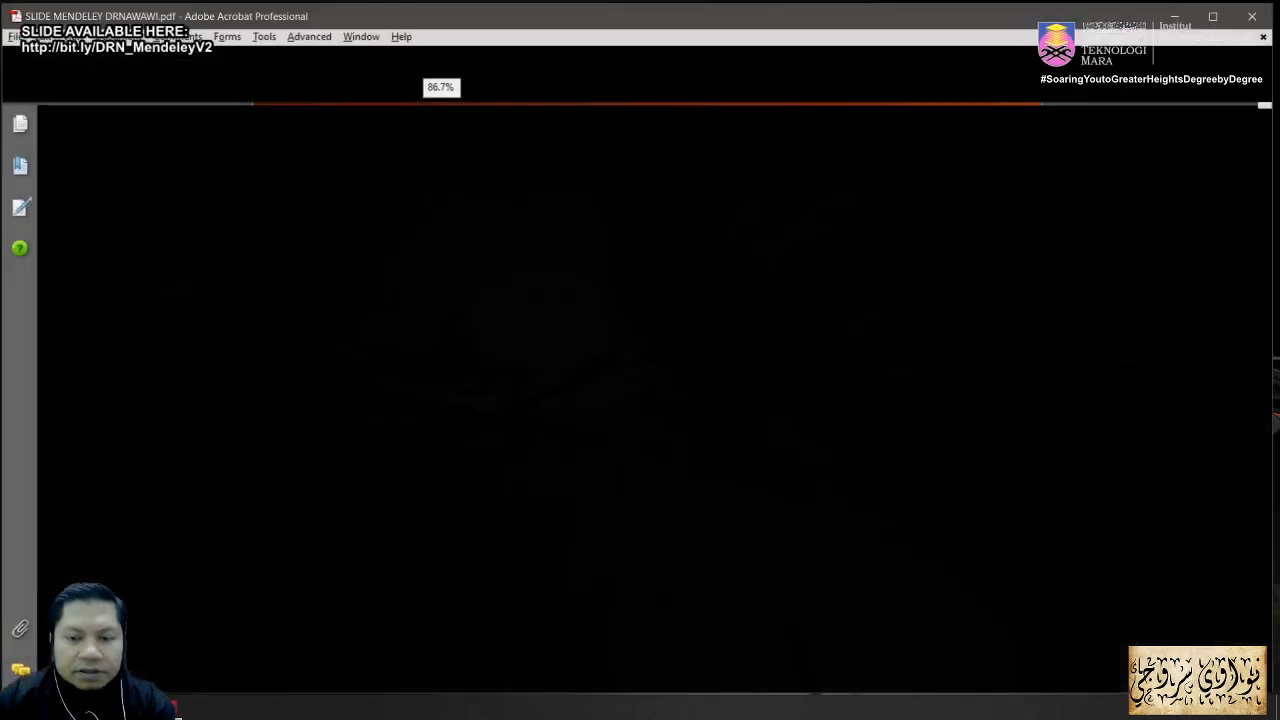
pyautogui.scroll(-1, 753, 488)
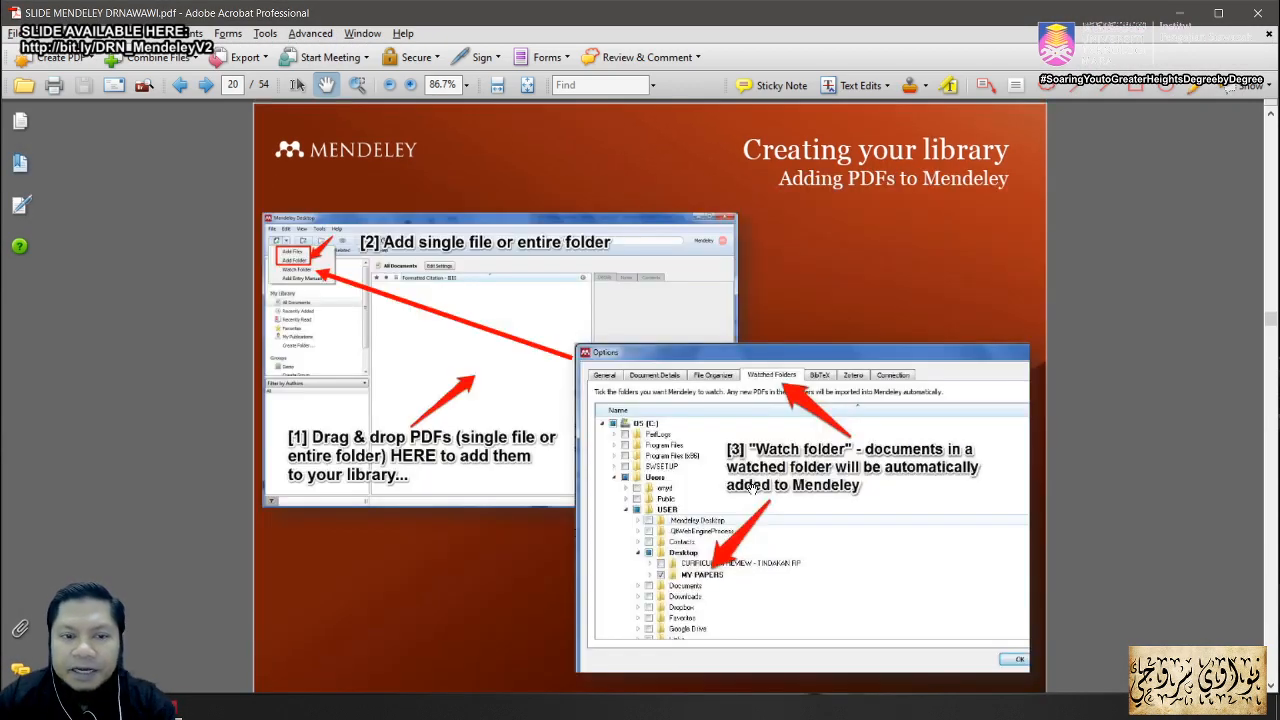
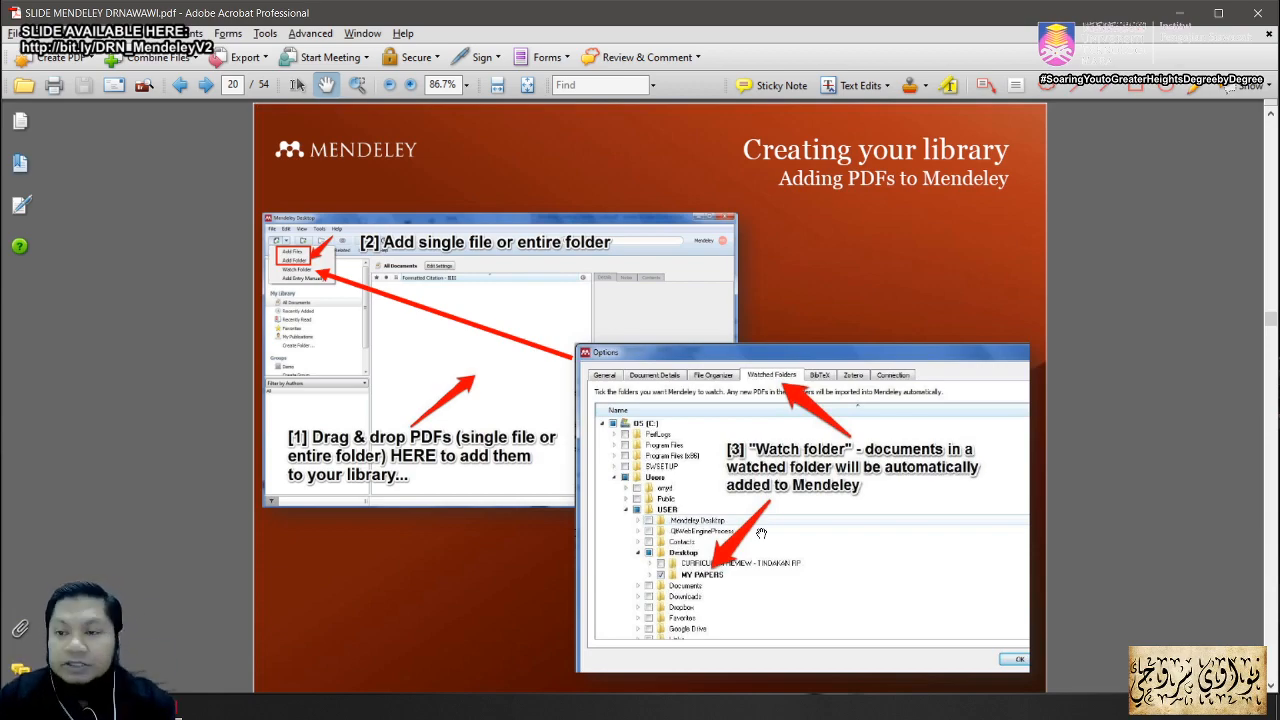
# Step: Minimise Acrobat and place the SAMPLE PDF folder window at the upper left of the screen
pyautogui.press('super+d')
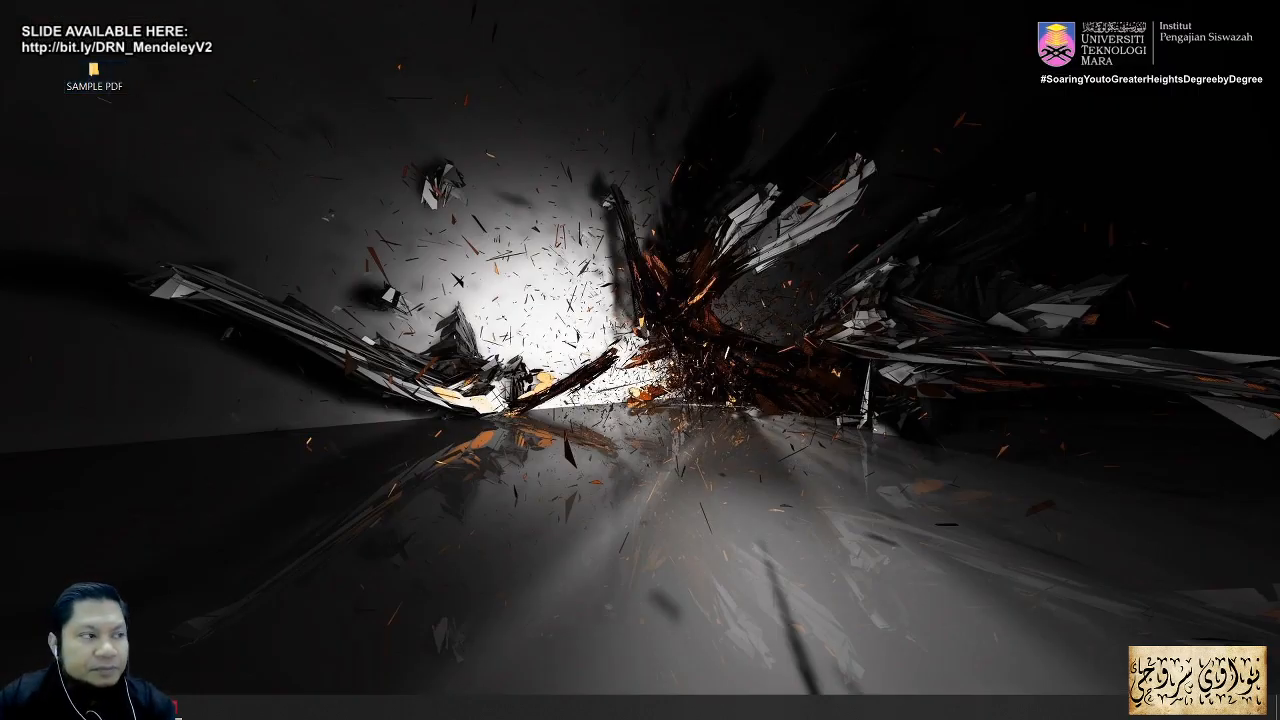
pyautogui.moveTo(2, 150); pyautogui.dragTo(202, 51)
# Step: Bring Mendeley up beside the SAMPLE PDF folder and drag Cross03.pdf into the library
pyautogui.click(176, 710)
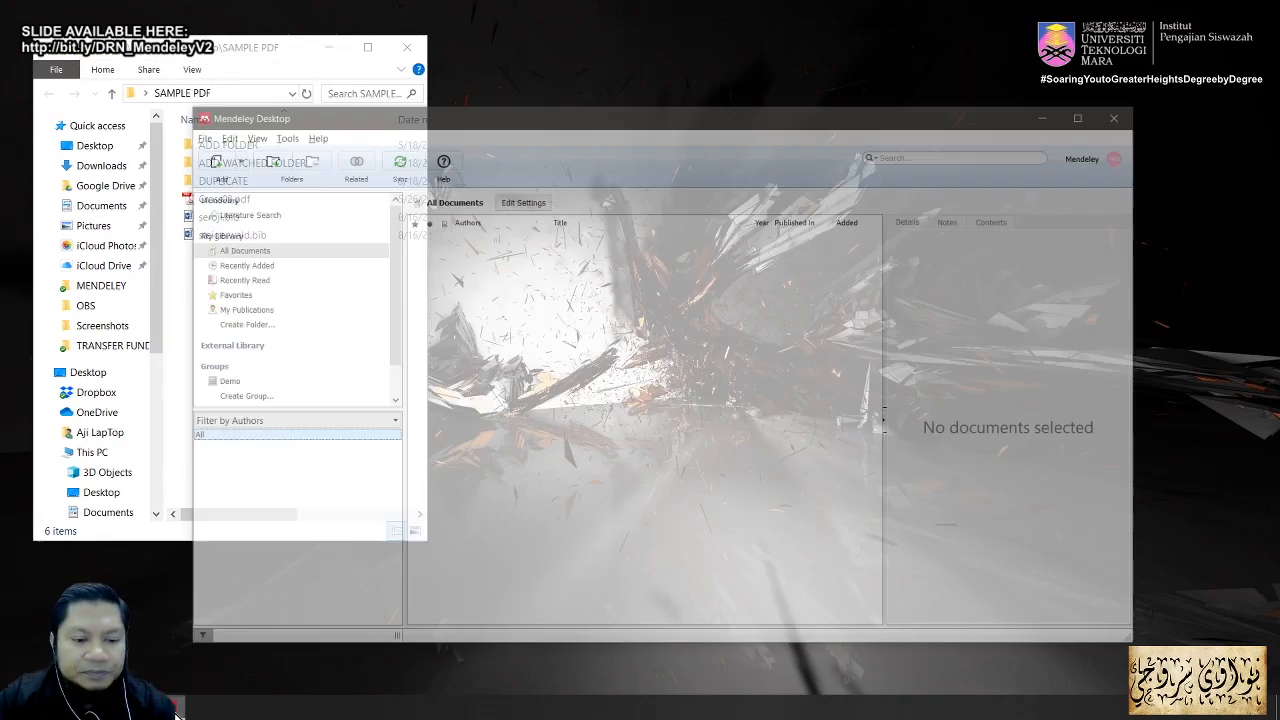
pyautogui.moveTo(428, 64); pyautogui.dragTo(542, 54)
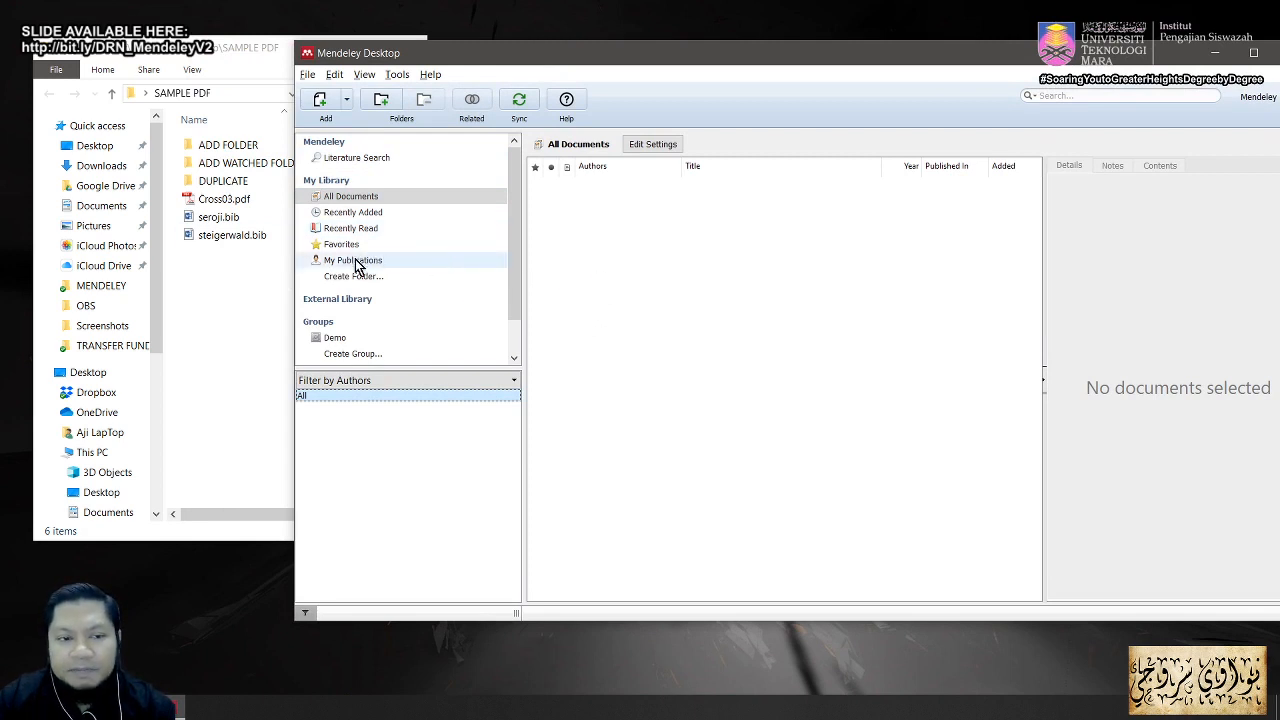
pyautogui.click(223, 207)
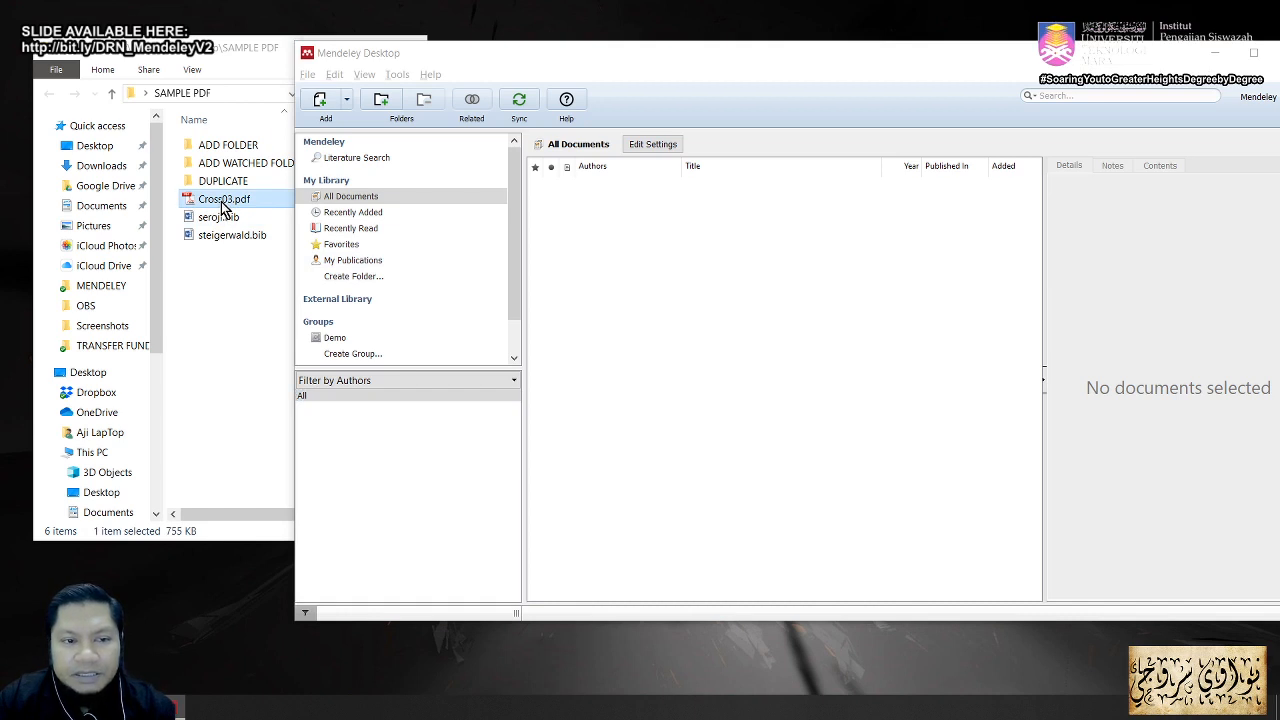
pyautogui.moveTo(223, 209); pyautogui.dragTo(751, 357)
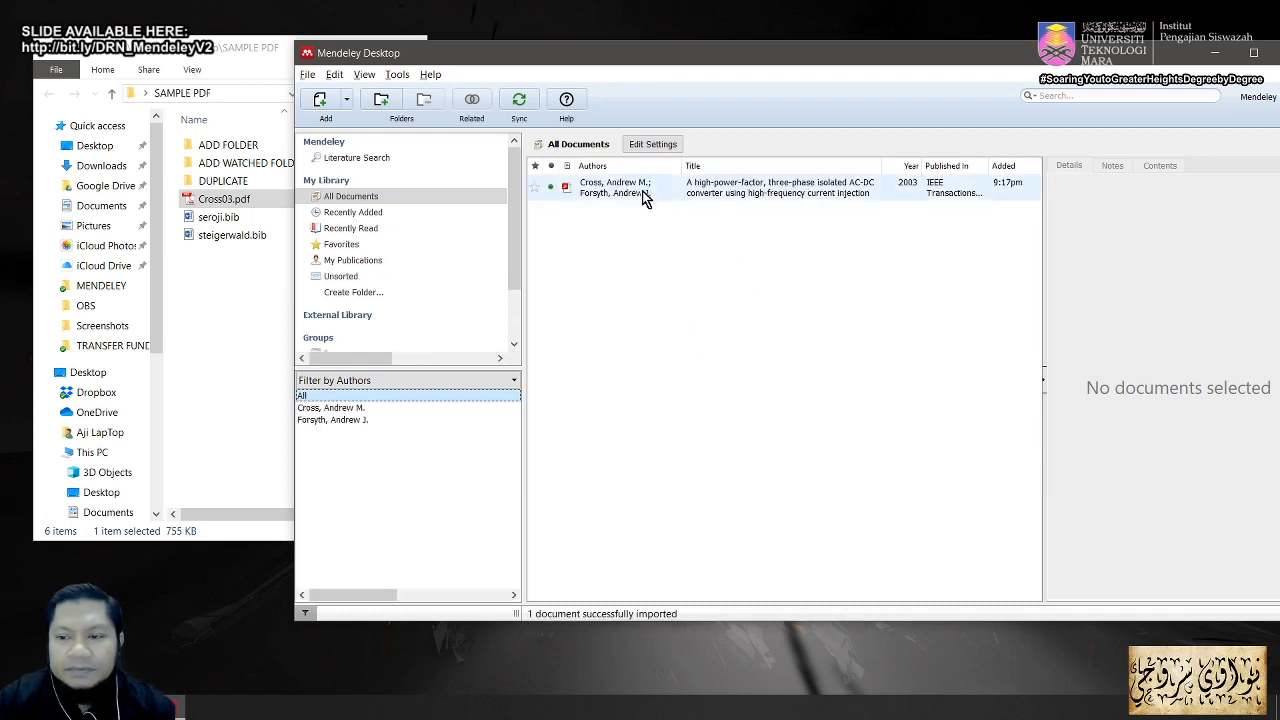
pyautogui.moveTo(754, 61); pyautogui.dragTo(625, 78)
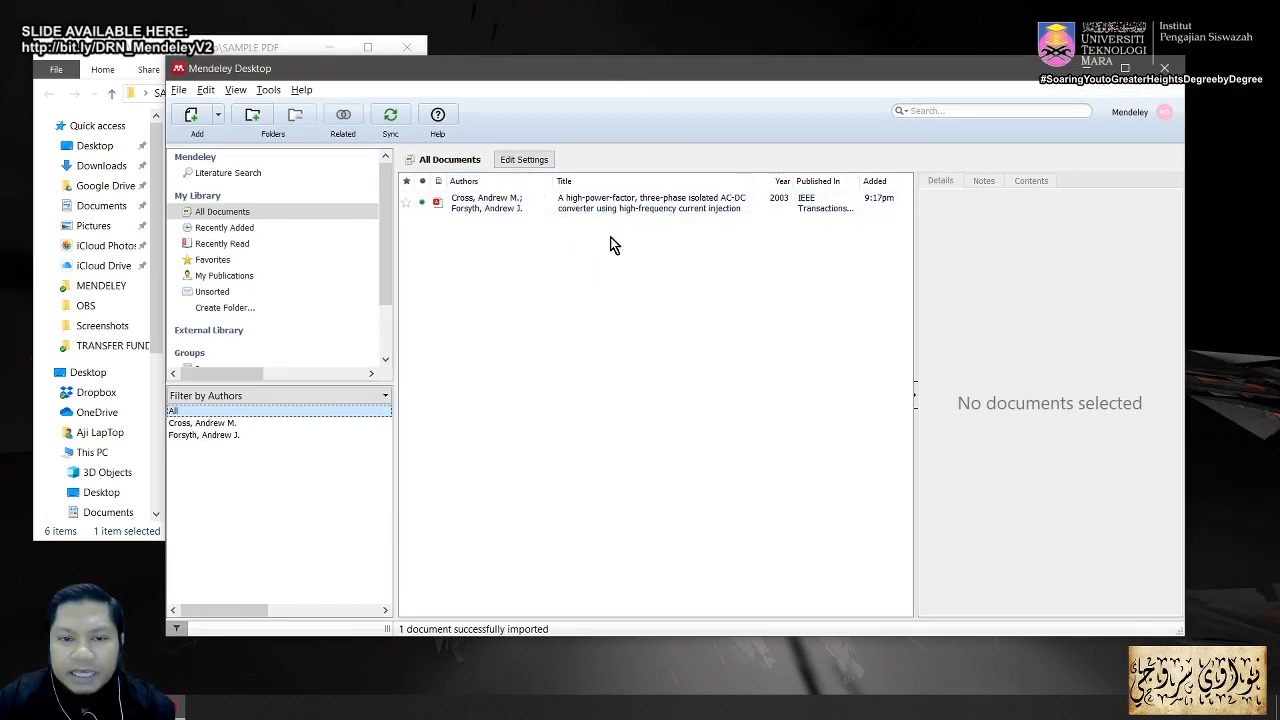
# Step: Select the Cross03 converter paper and scroll through its metadata in the Details panel
pyautogui.click(617, 203)
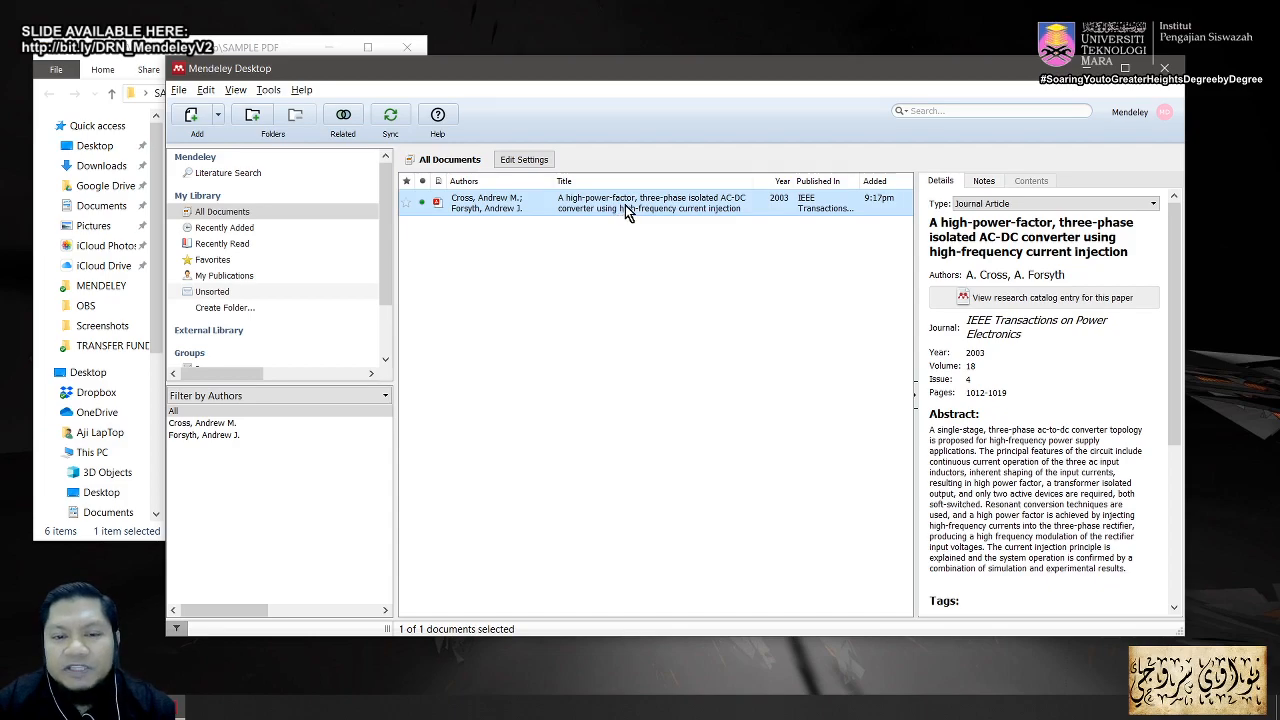
pyautogui.click(1178, 297)
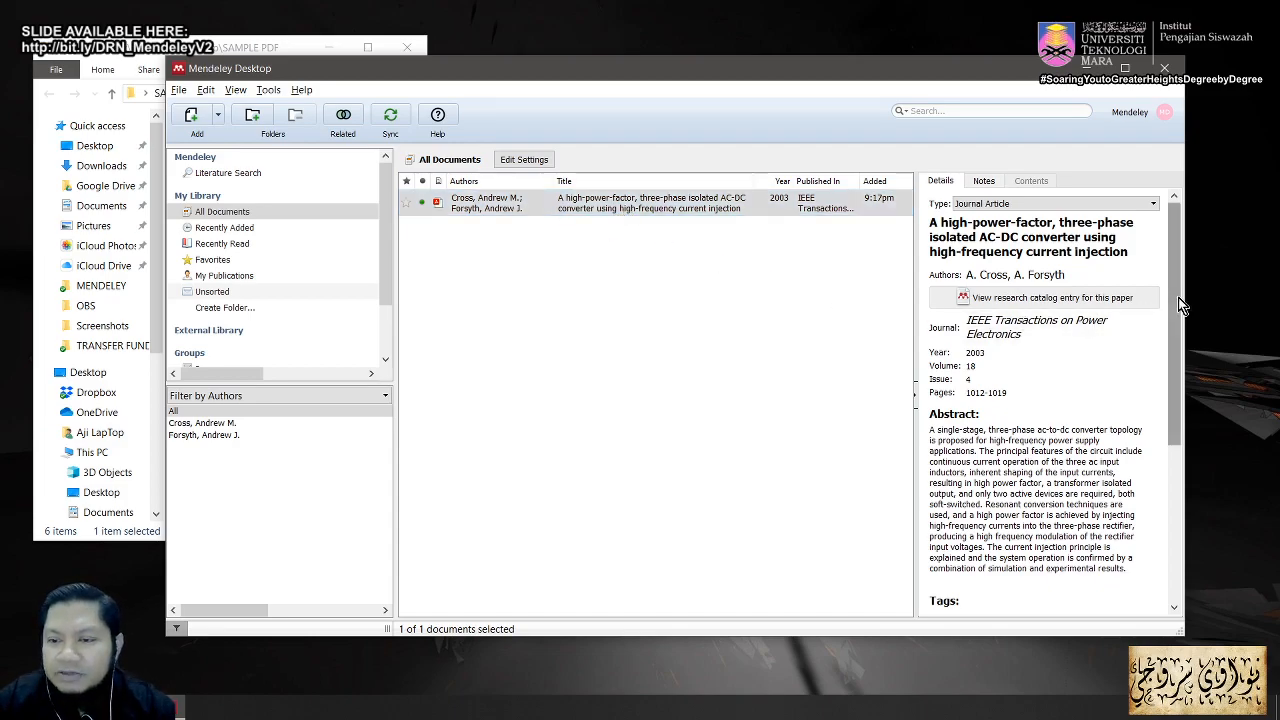
pyautogui.moveTo(1178, 297); pyautogui.dragTo(1176, 450)
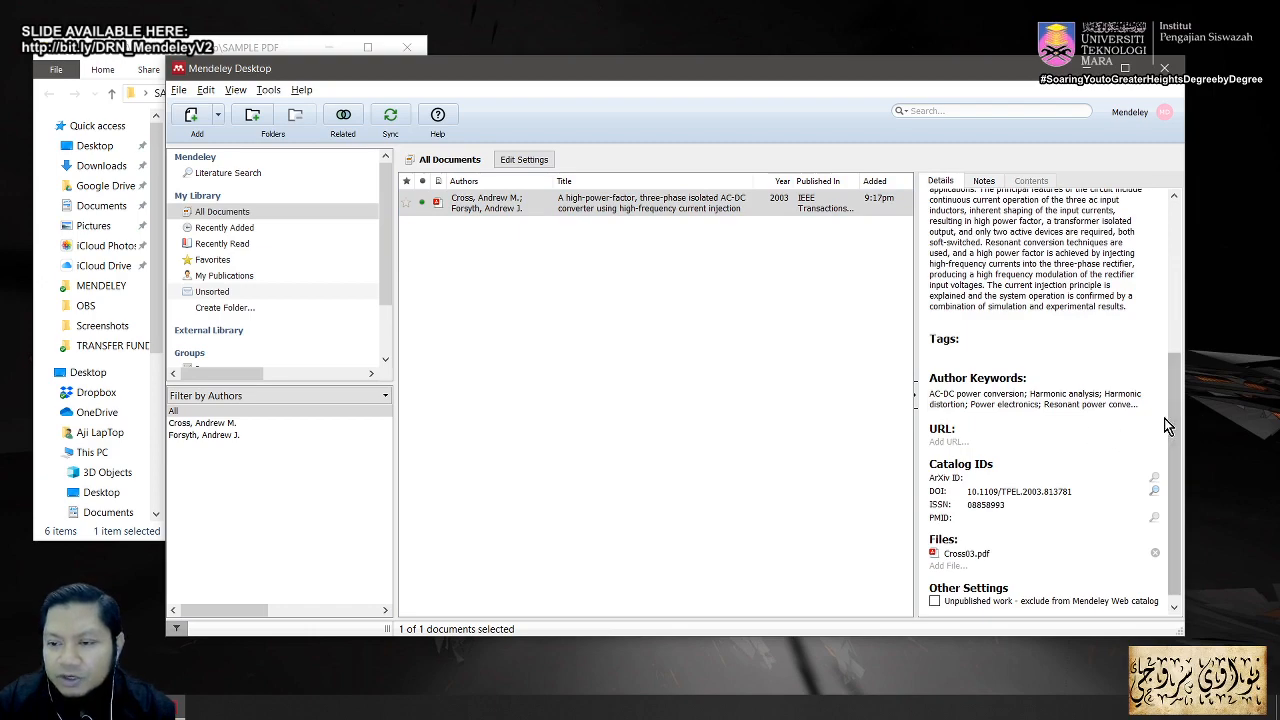
pyautogui.moveTo(1175, 418); pyautogui.dragTo(1159, 272)
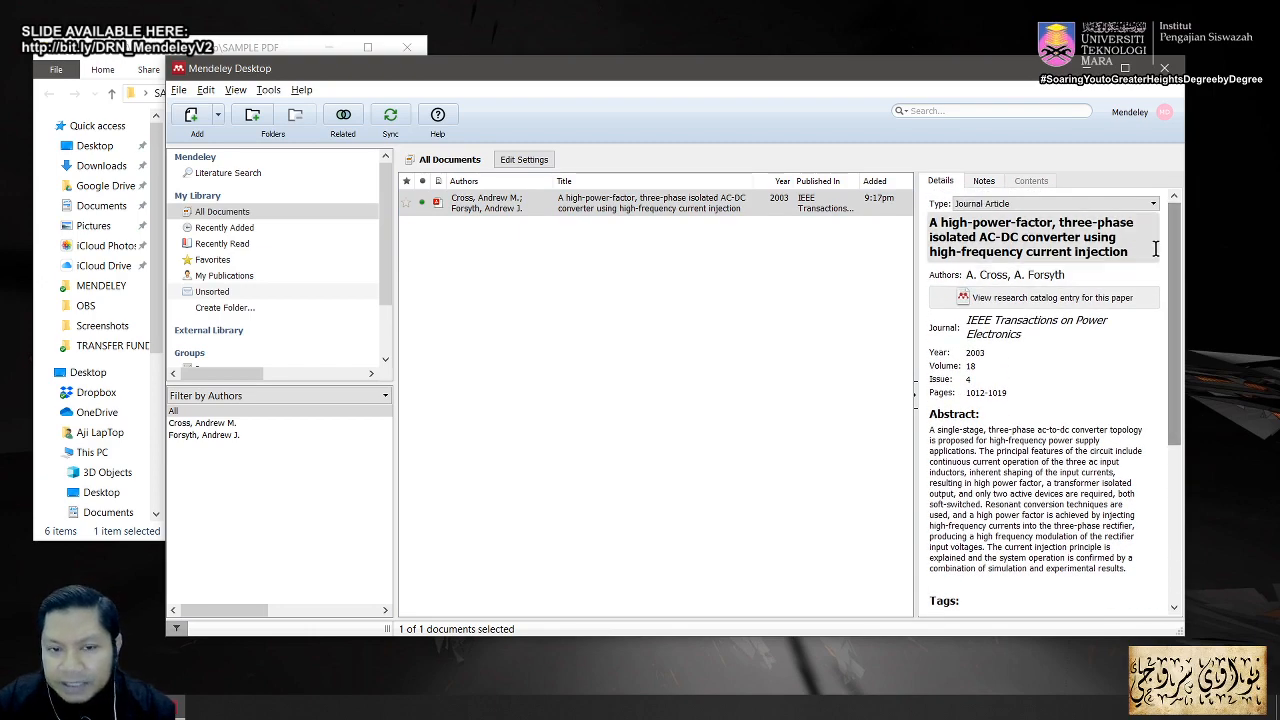
# Step: Open the converter paper's PDF in a reader tab, skim it, and close the tab
pyautogui.click(643, 208)
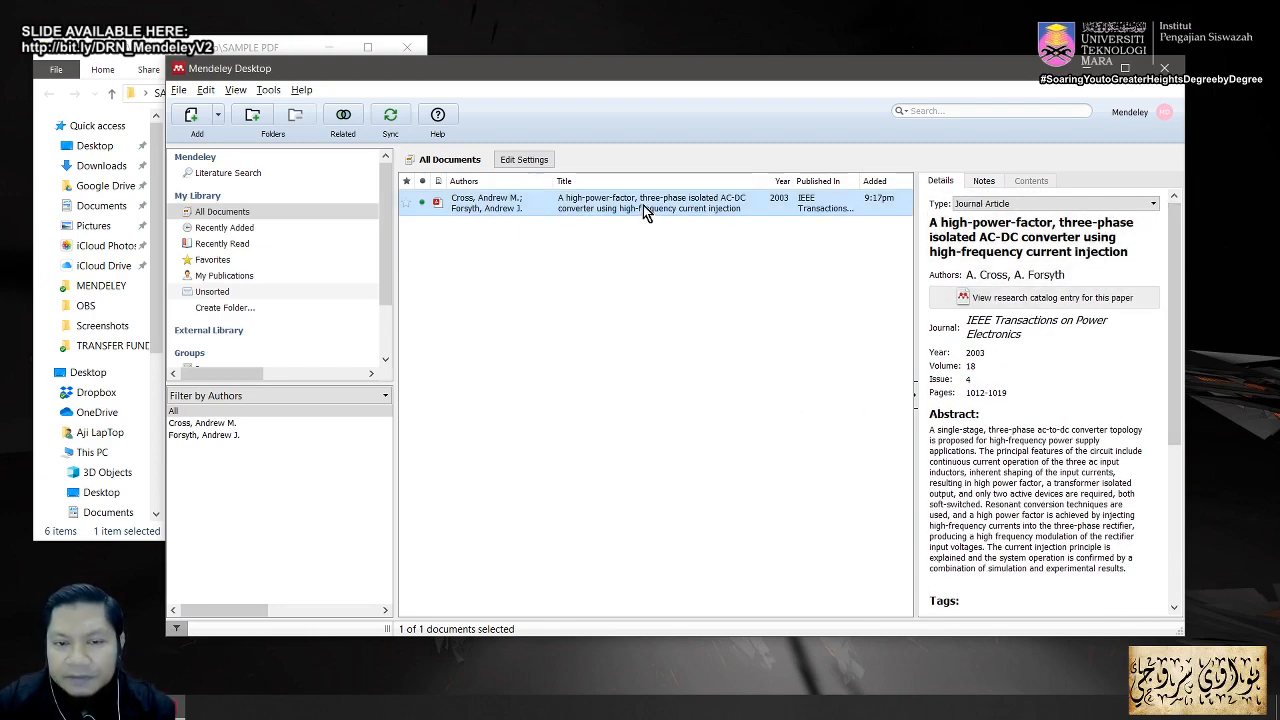
pyautogui.doubleClick(643, 205)
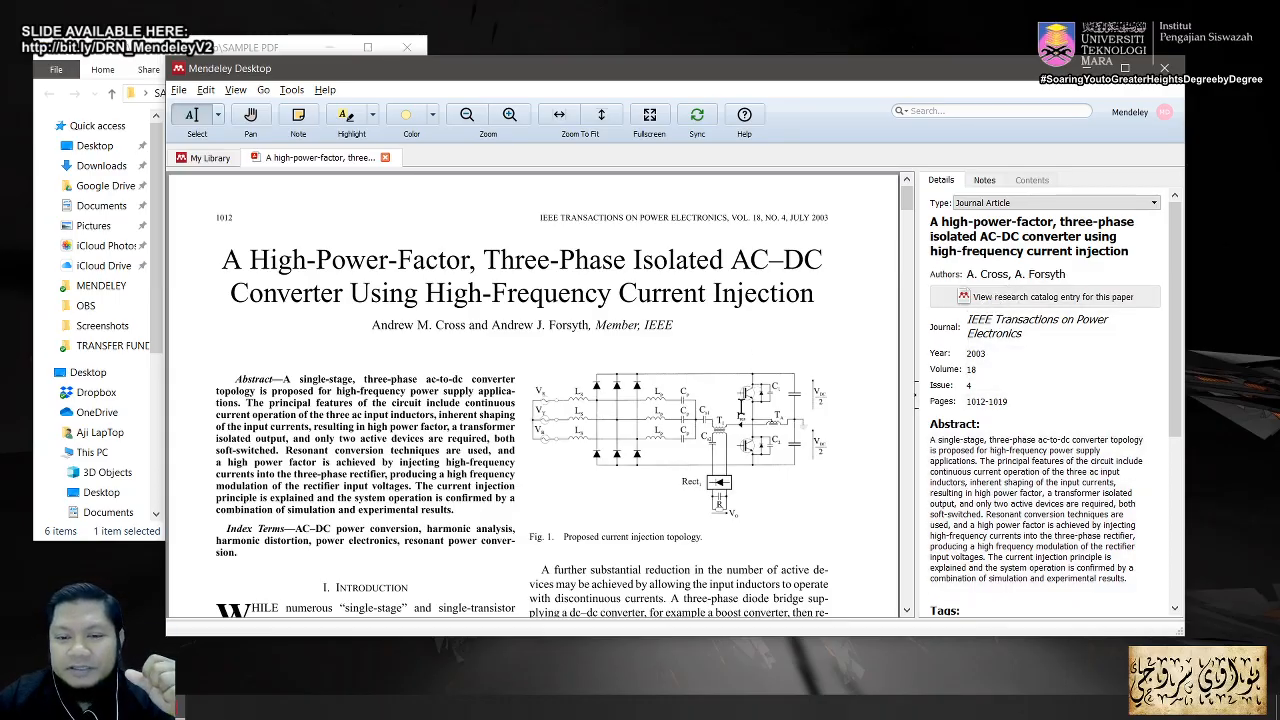
pyautogui.scroll(-5, 1038, 428)
pyautogui.scroll(2, 1038, 428)
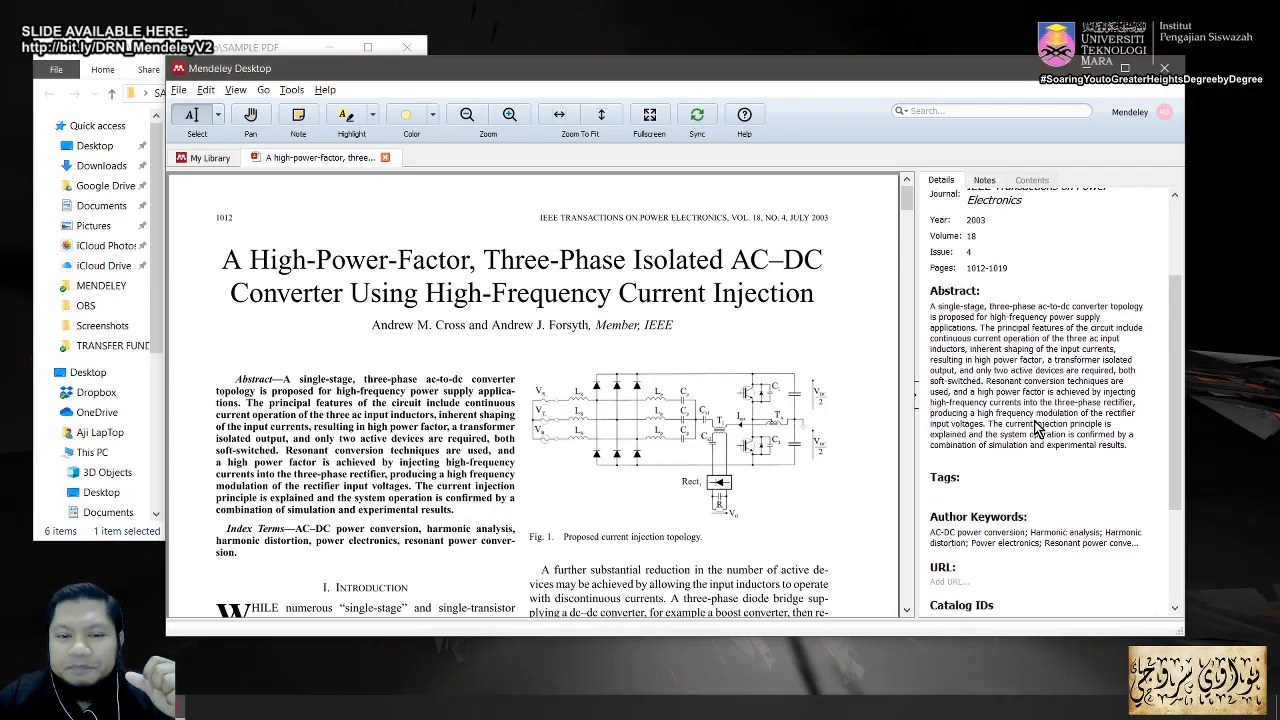
pyautogui.click(385, 159)
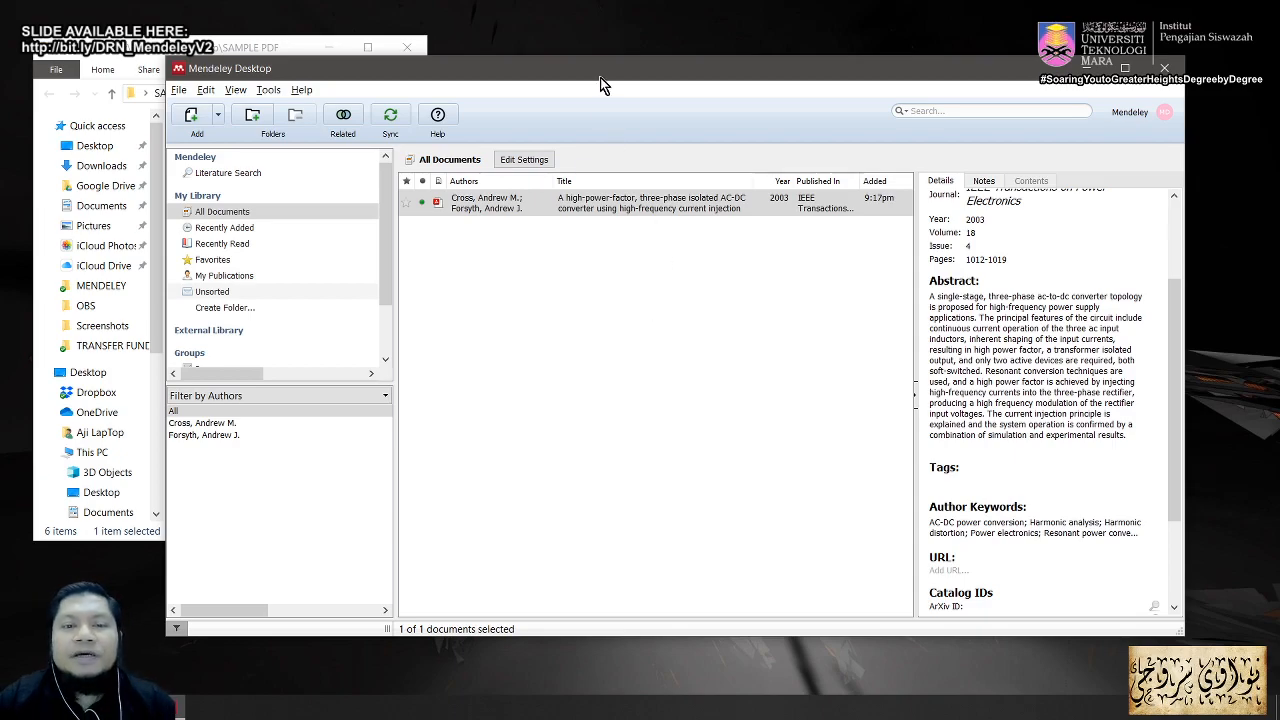
# Step: Add Akagi04.pdf from SAMPLE PDF > ADD FOLDER to the library using File > Add Files
pyautogui.click(178, 91)
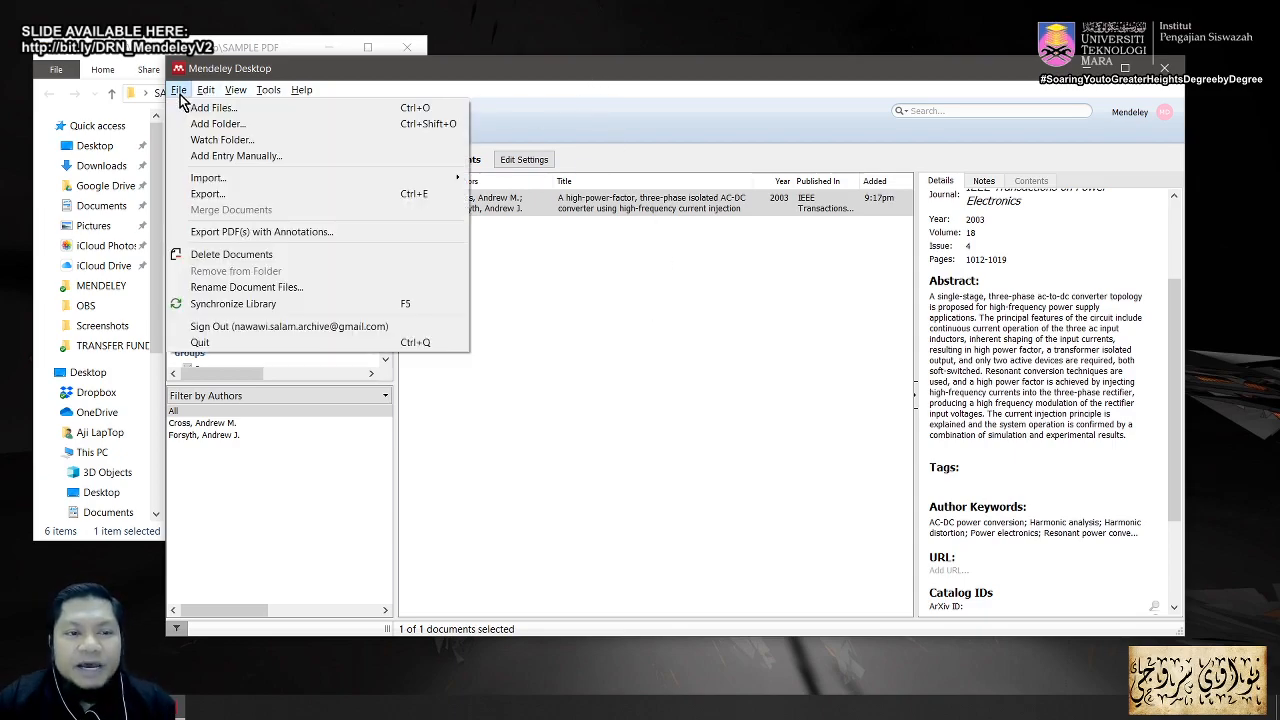
pyautogui.click(210, 108)
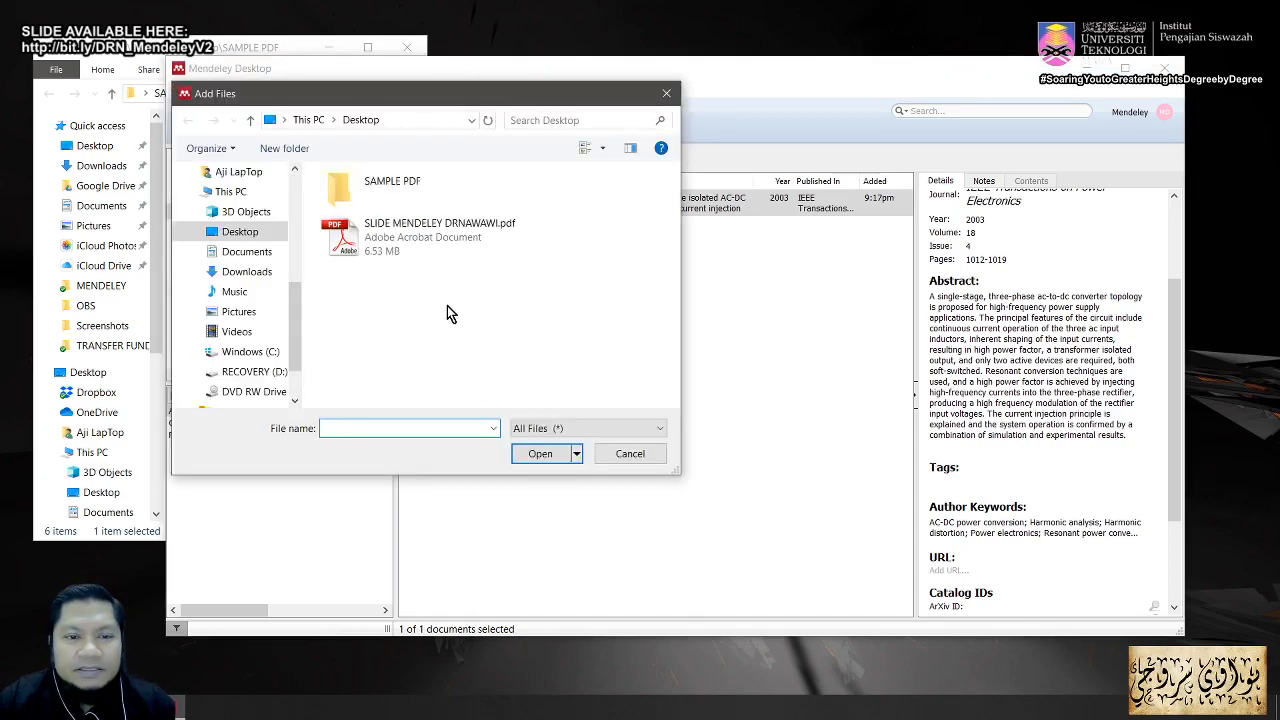
pyautogui.doubleClick(400, 197)
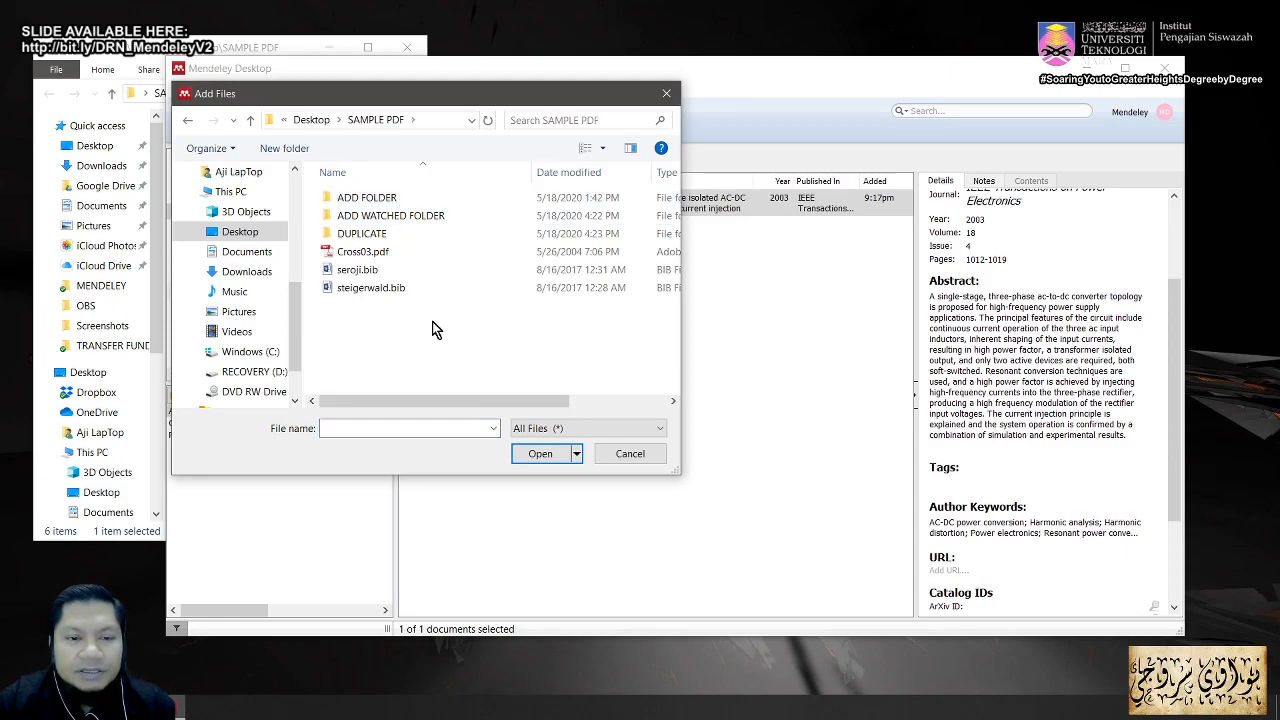
pyautogui.doubleClick(378, 201)
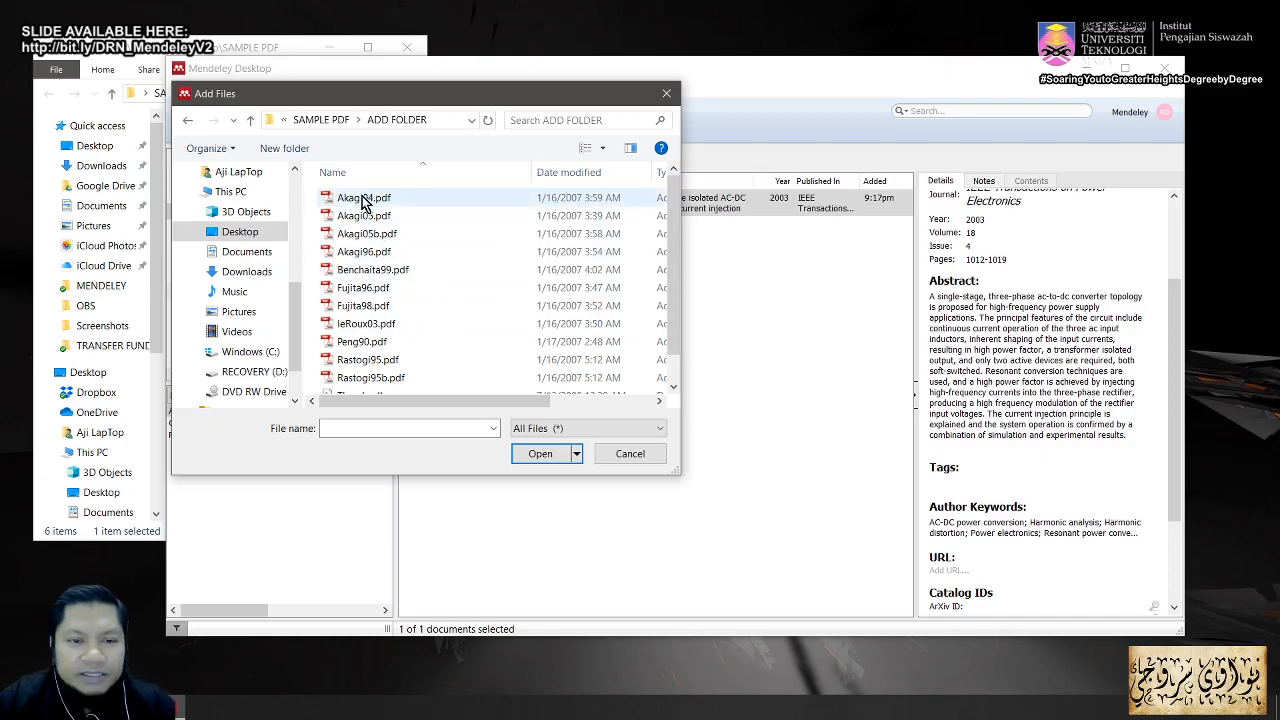
pyautogui.click(370, 201)
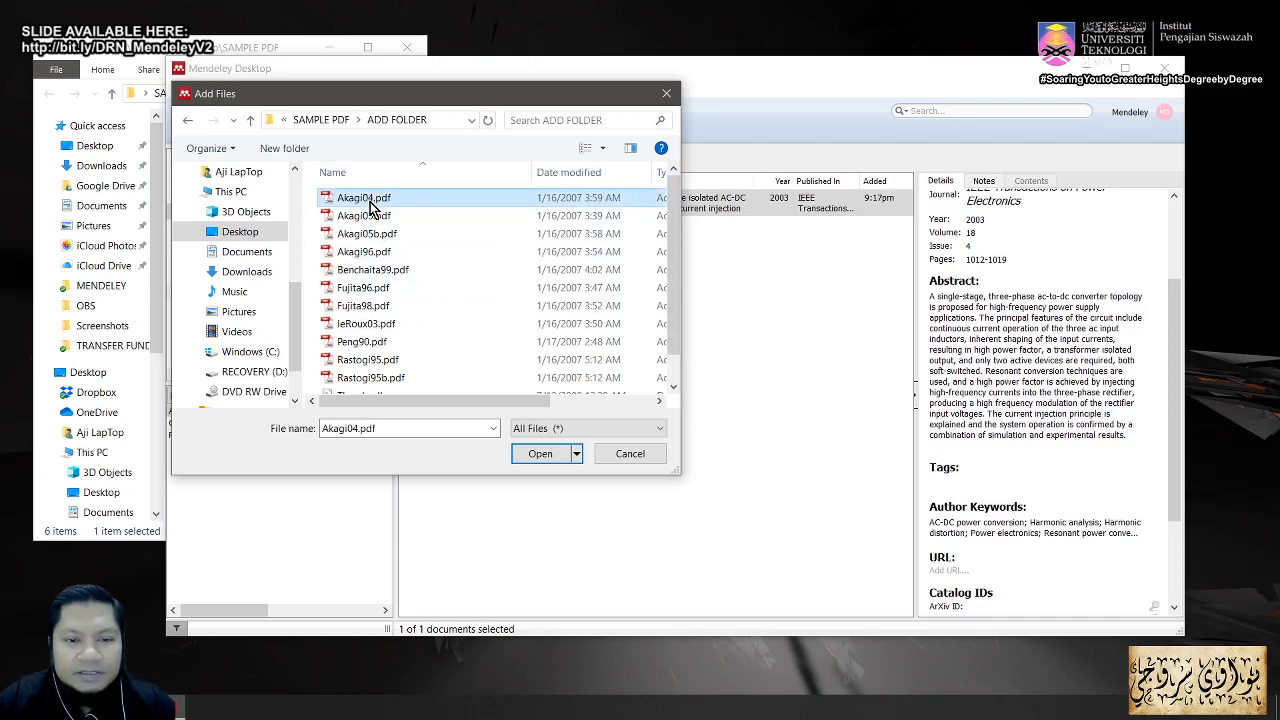
pyautogui.click(540, 455)
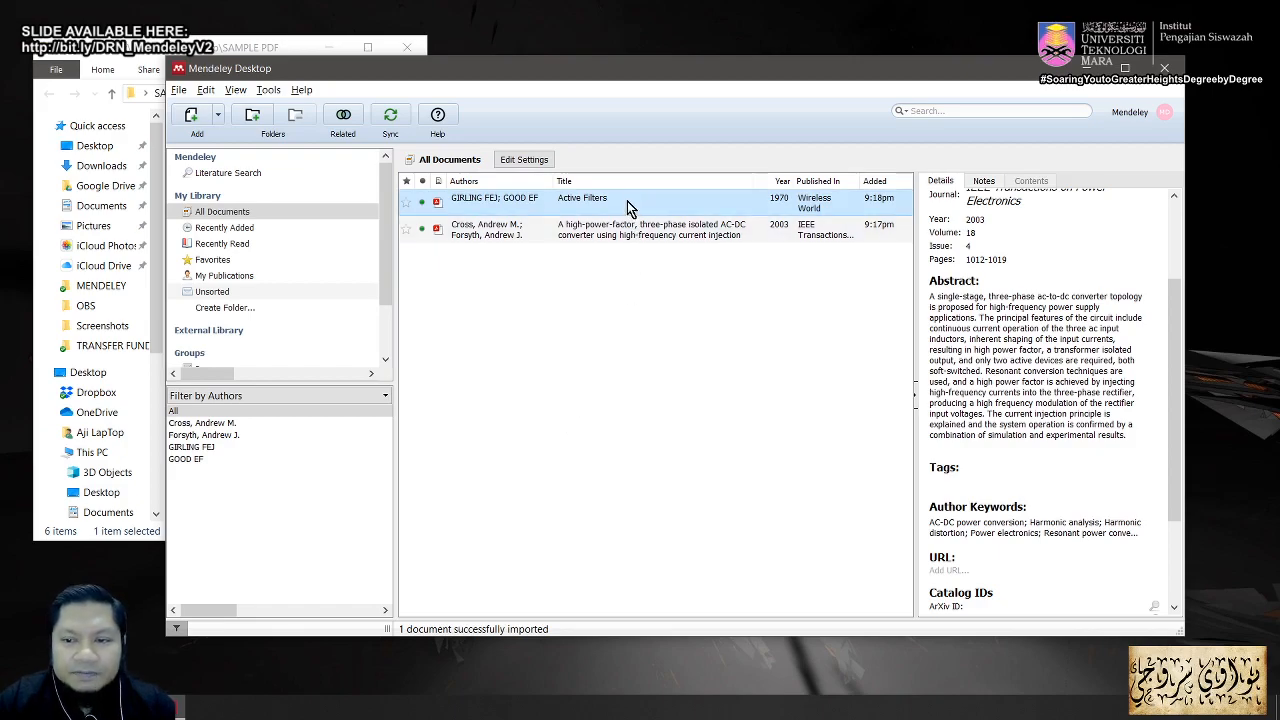
# Step: Compare both library entries' details, then open the Active Filters paper's PDF
pyautogui.moveTo(1169, 390); pyautogui.dragTo(1174, 321)
pyautogui.click(662, 238)
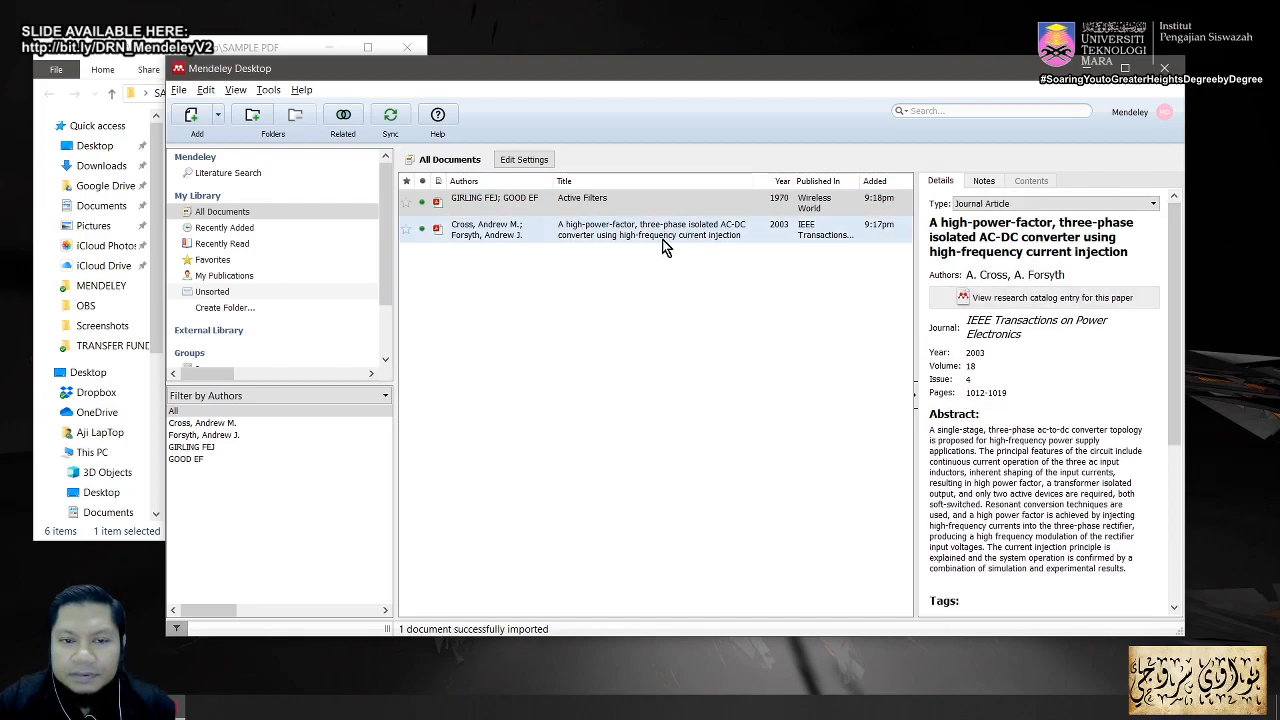
pyautogui.click(664, 206)
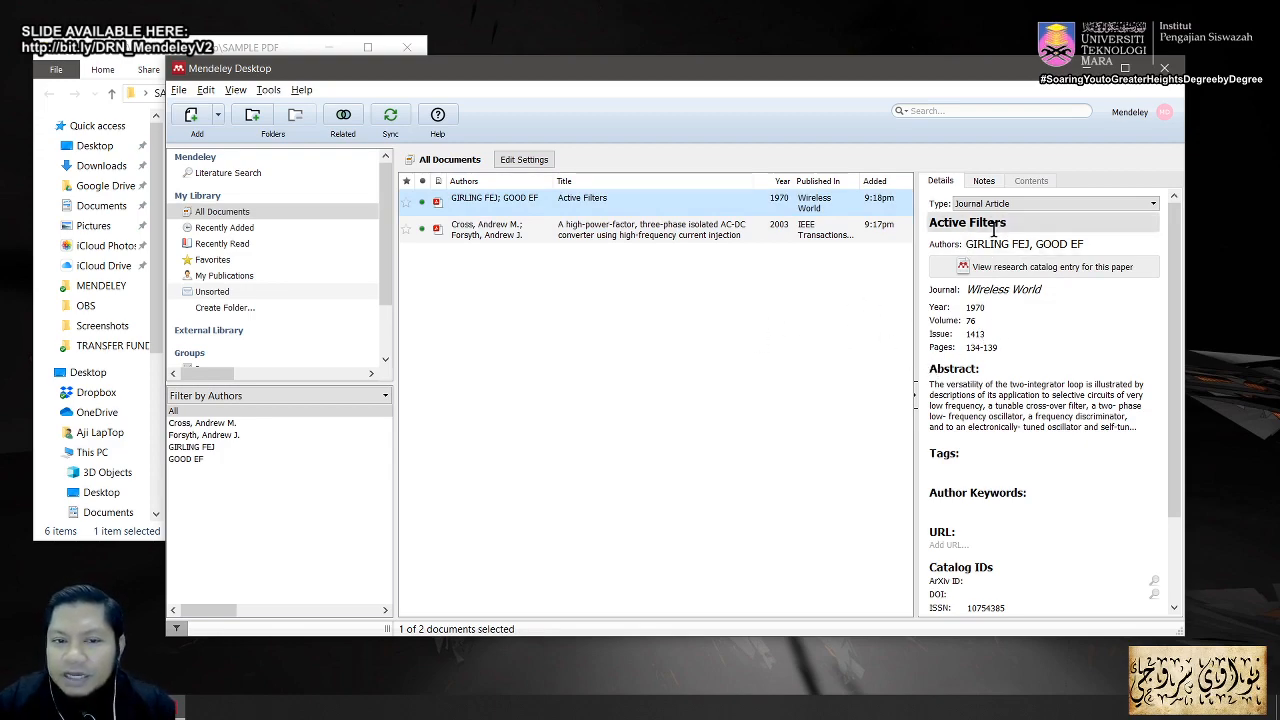
pyautogui.click(677, 268)
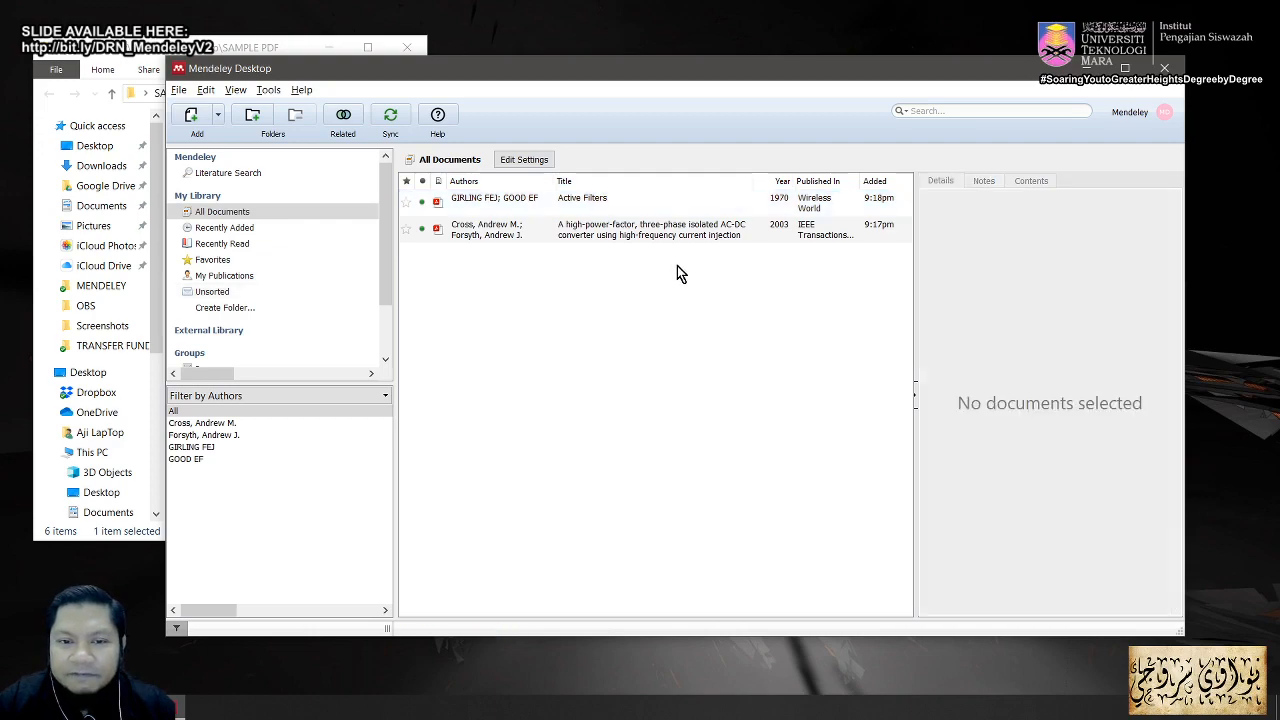
pyautogui.doubleClick(616, 210)
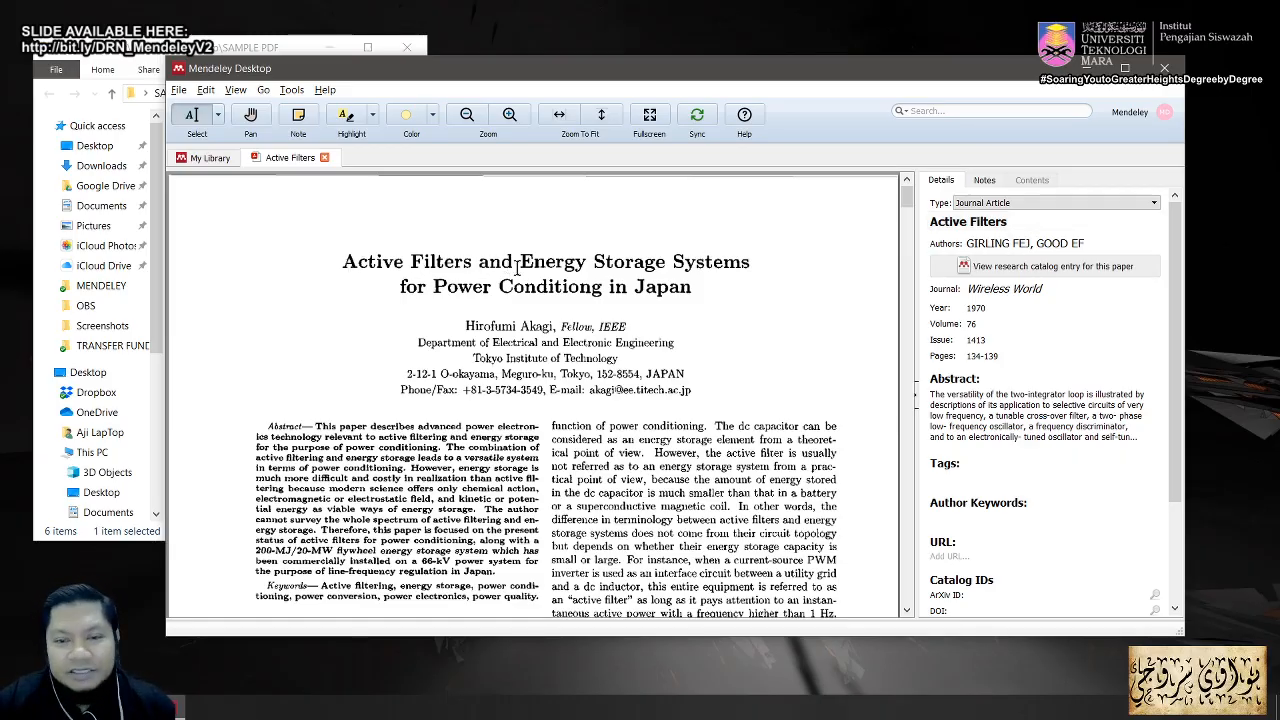
# Step: Complete the title as 'Active Filters and Energy Storage Systems for Power Conditioning in Japan' and close the PDF
pyautogui.click(1021, 222)
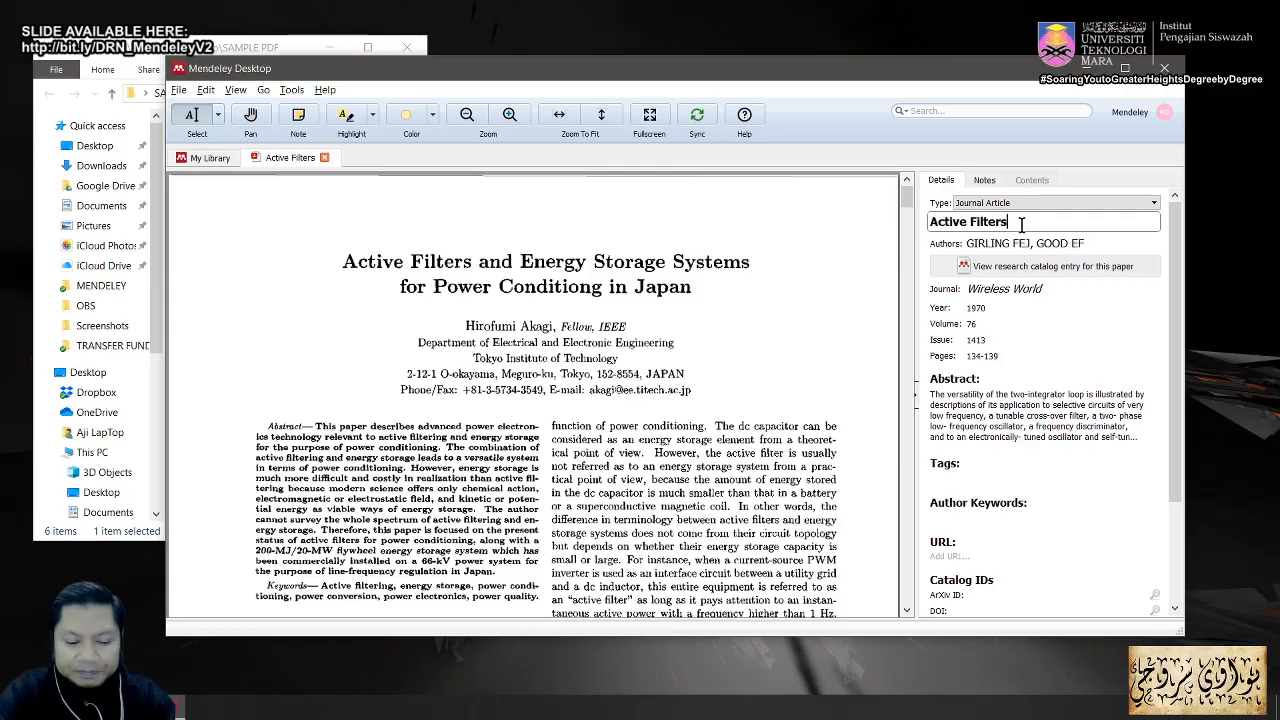
pyautogui.write('and E')
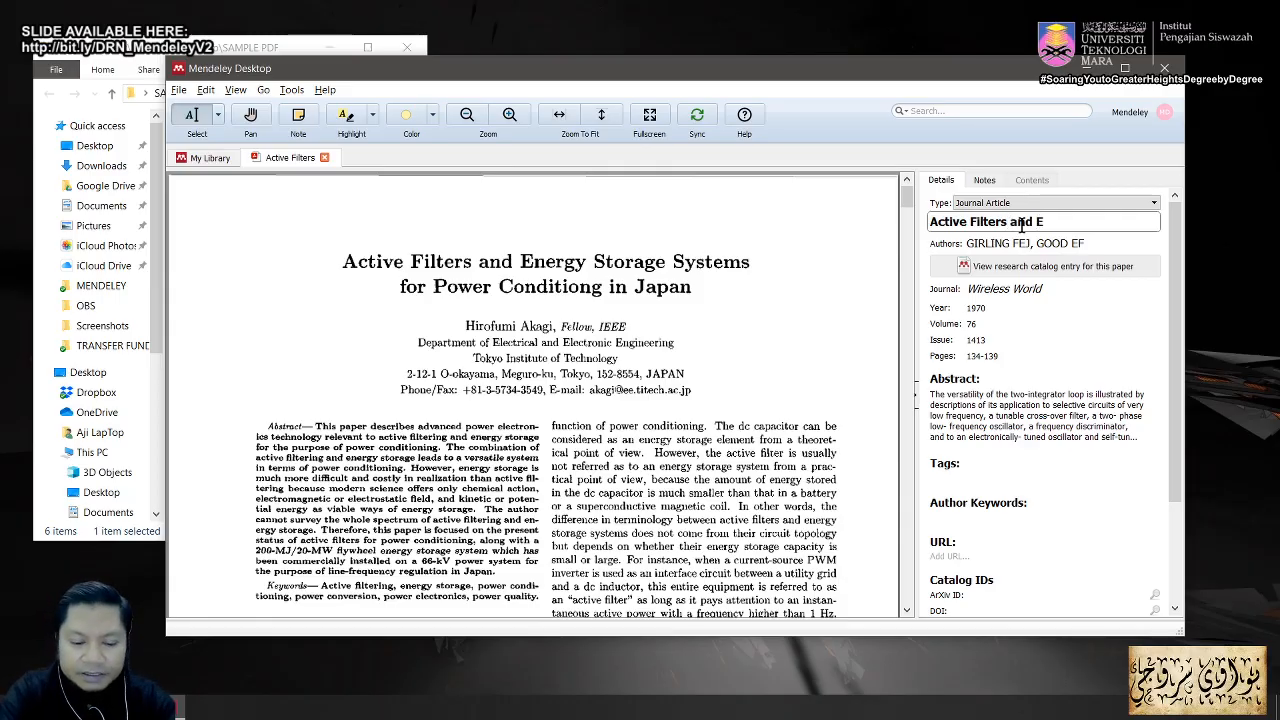
pyautogui.write('nergy')
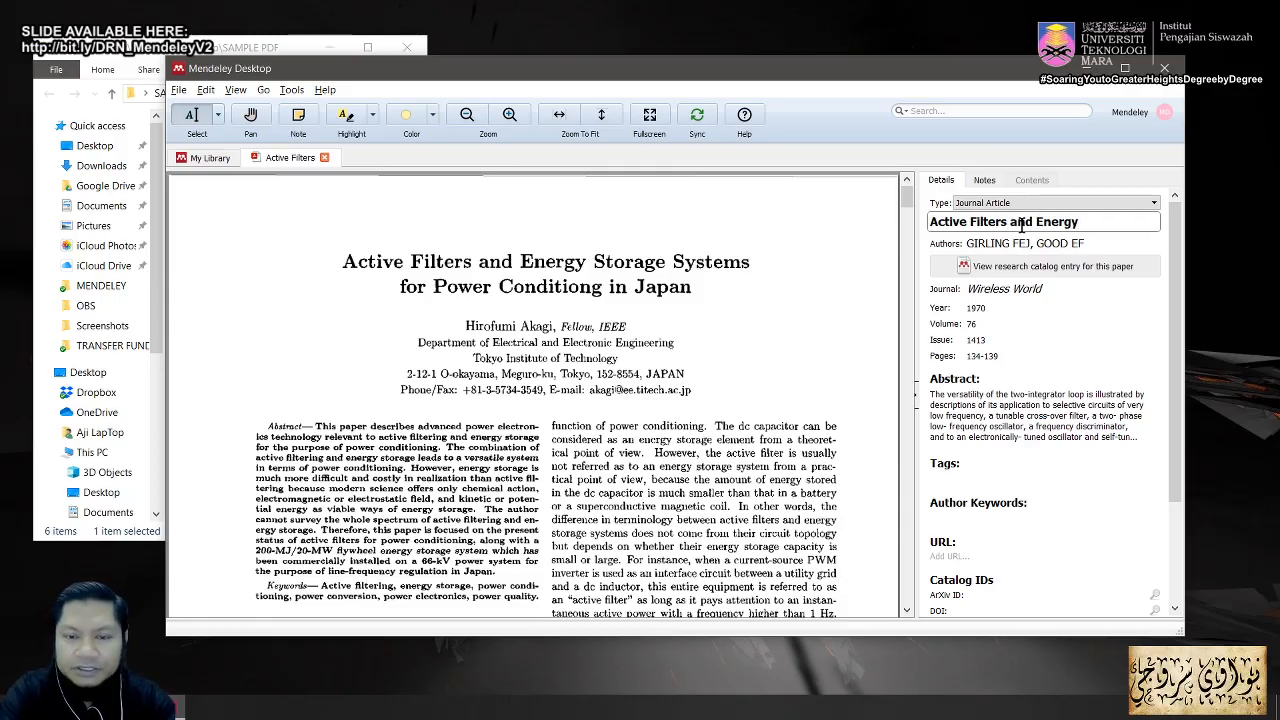
pyautogui.write(' Storage ')
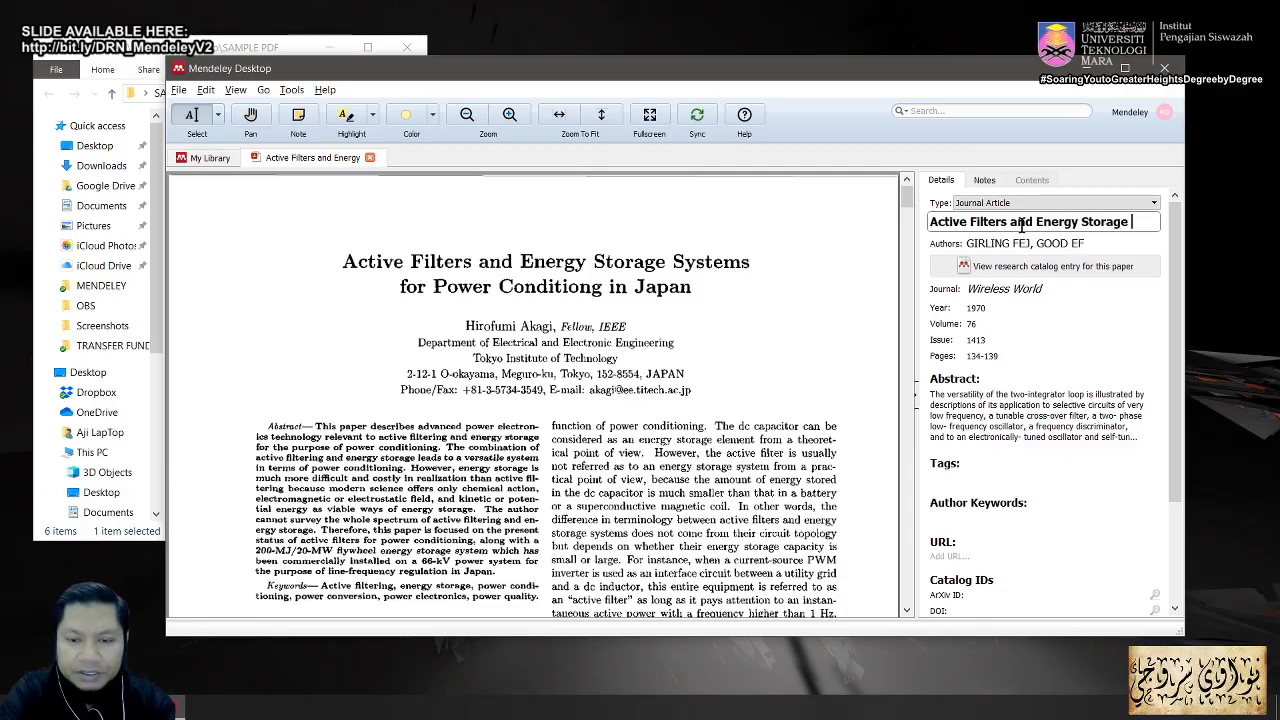
pyautogui.write('Systems')
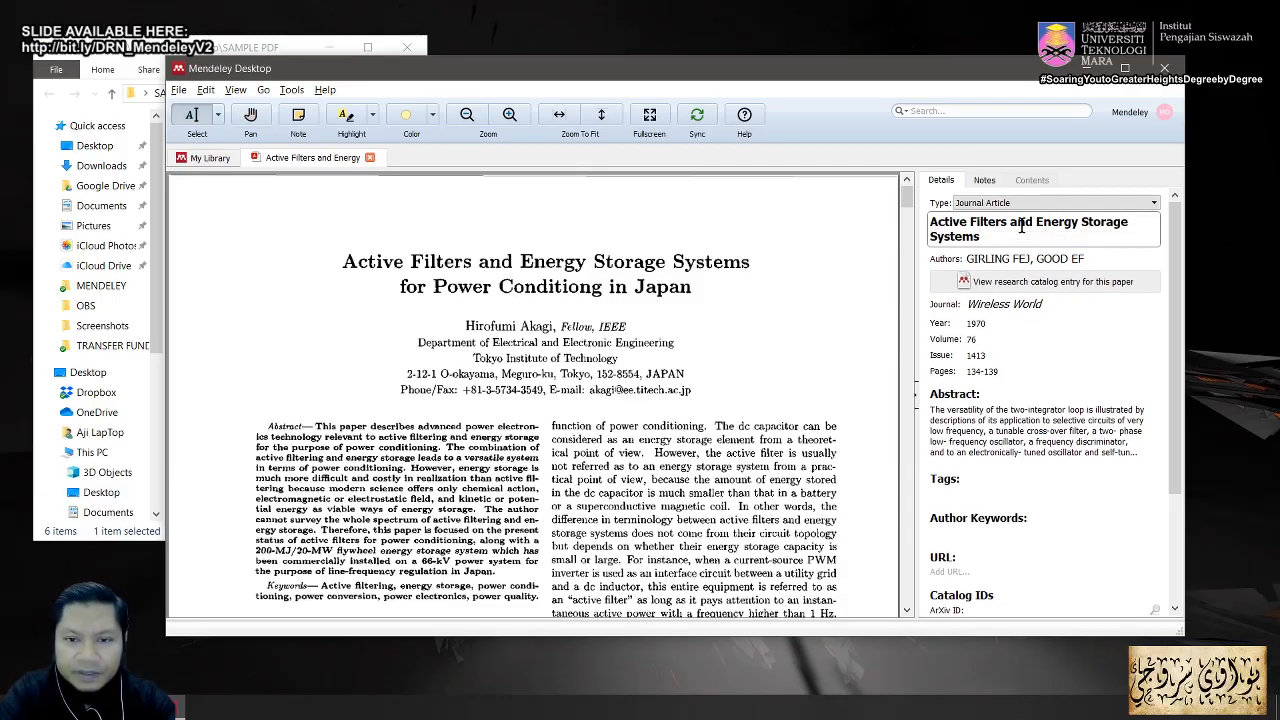
pyautogui.write(' for Pow')
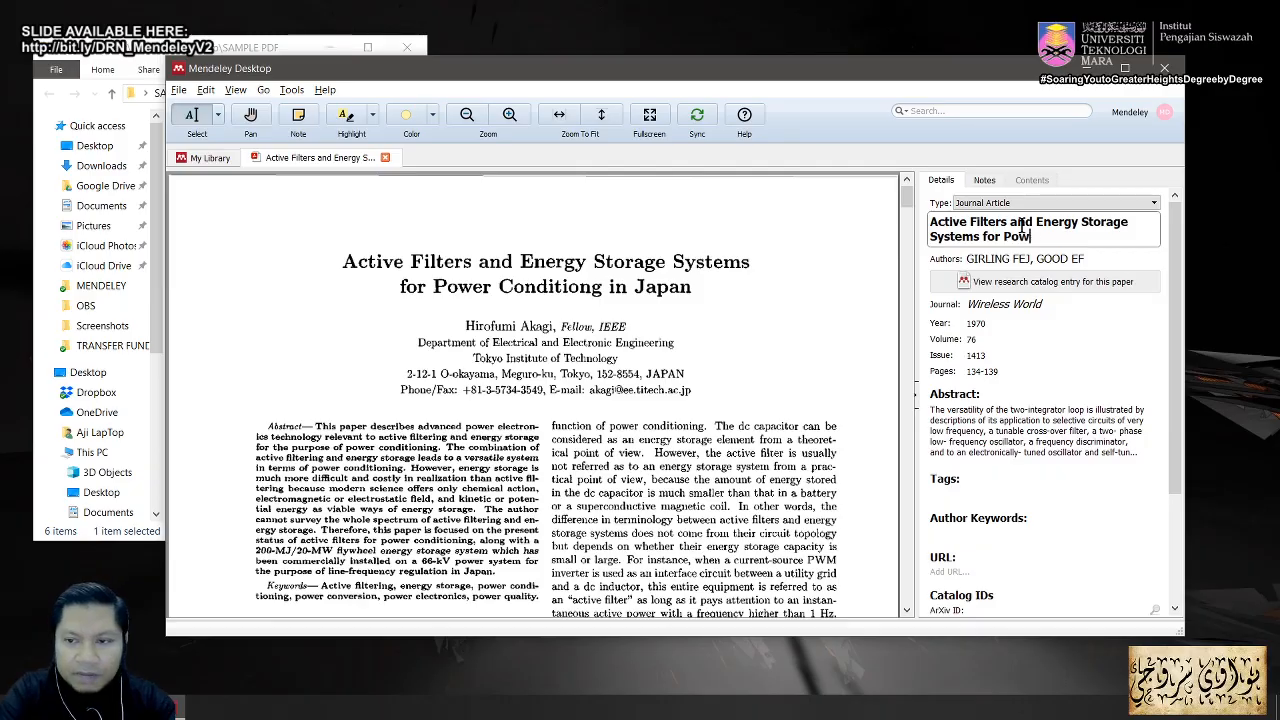
pyautogui.write('er Condi')
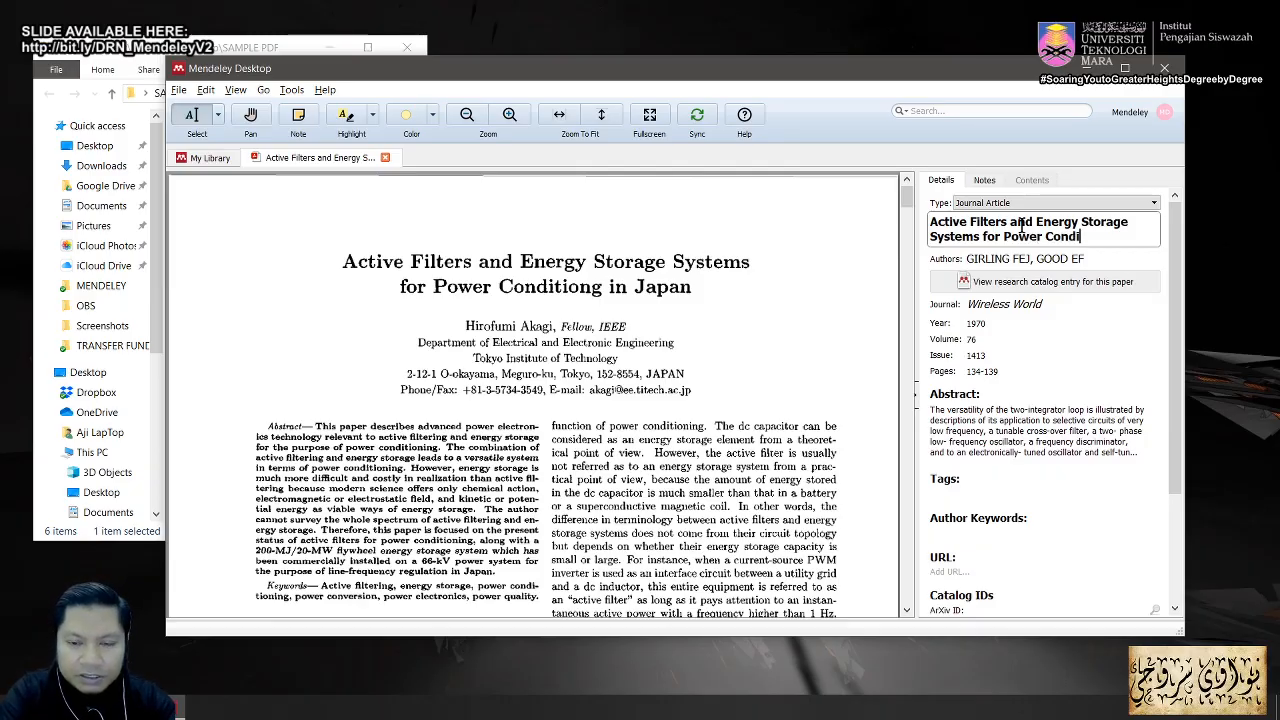
pyautogui.write('tioning')
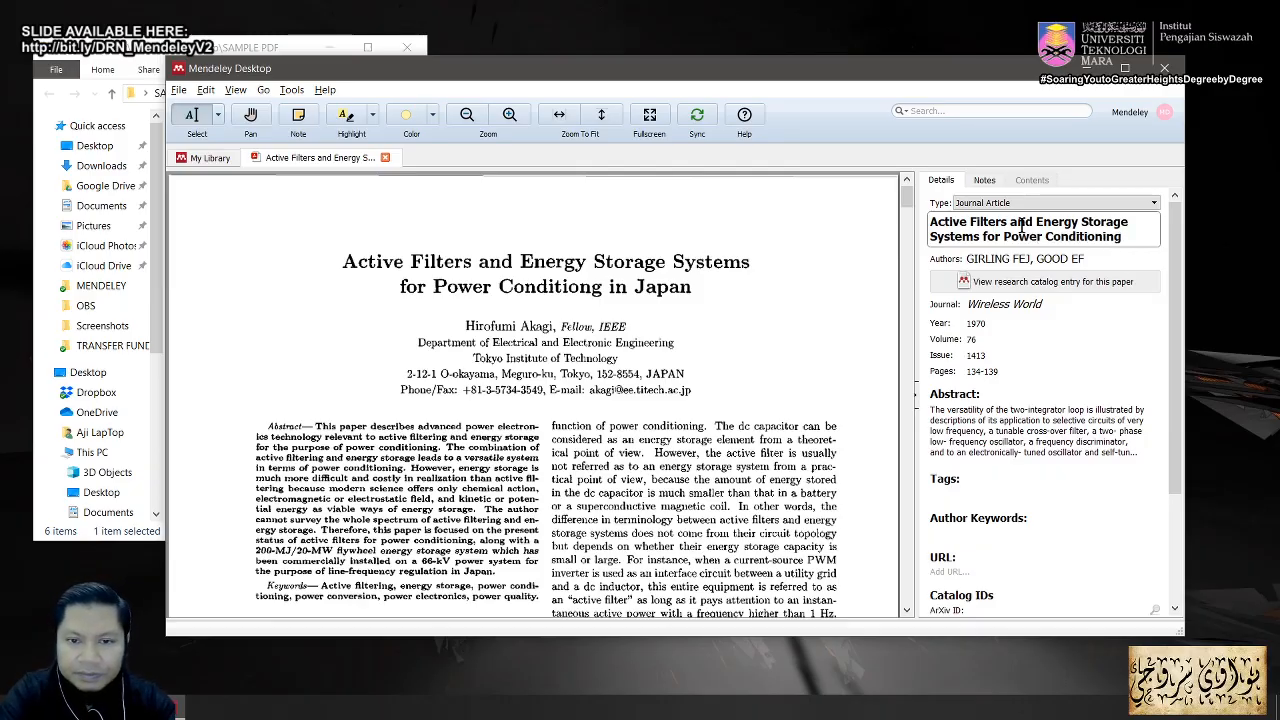
pyautogui.write(' in Japan')
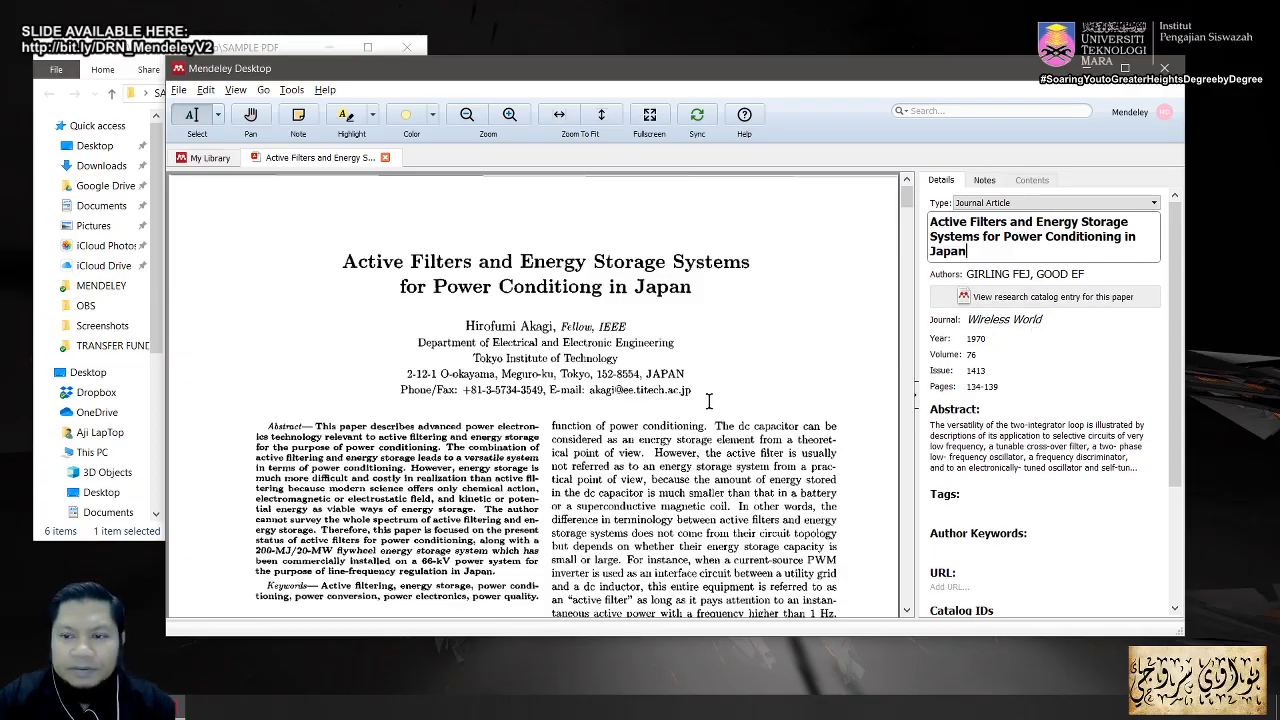
pyautogui.click(385, 160)
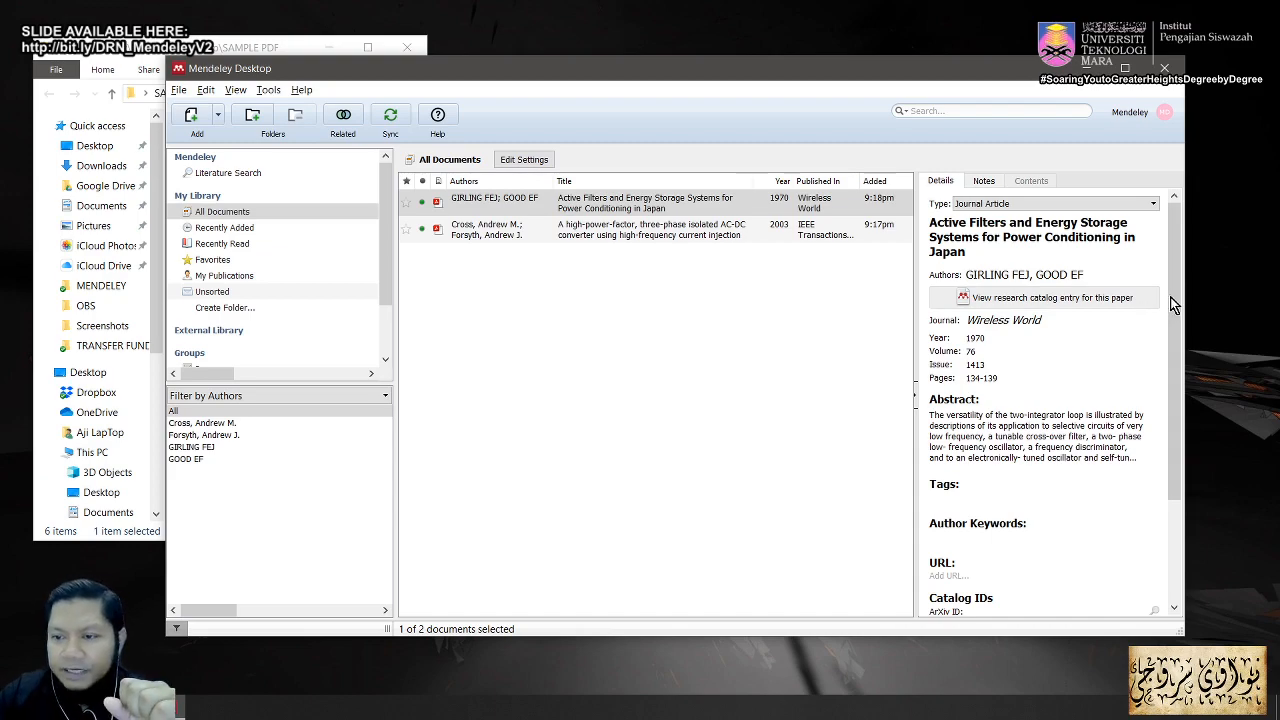
# Step: Review the Active Filters paper's details fields and reopen its PDF in the reader
pyautogui.moveTo(1172, 307); pyautogui.dragTo(1172, 400)
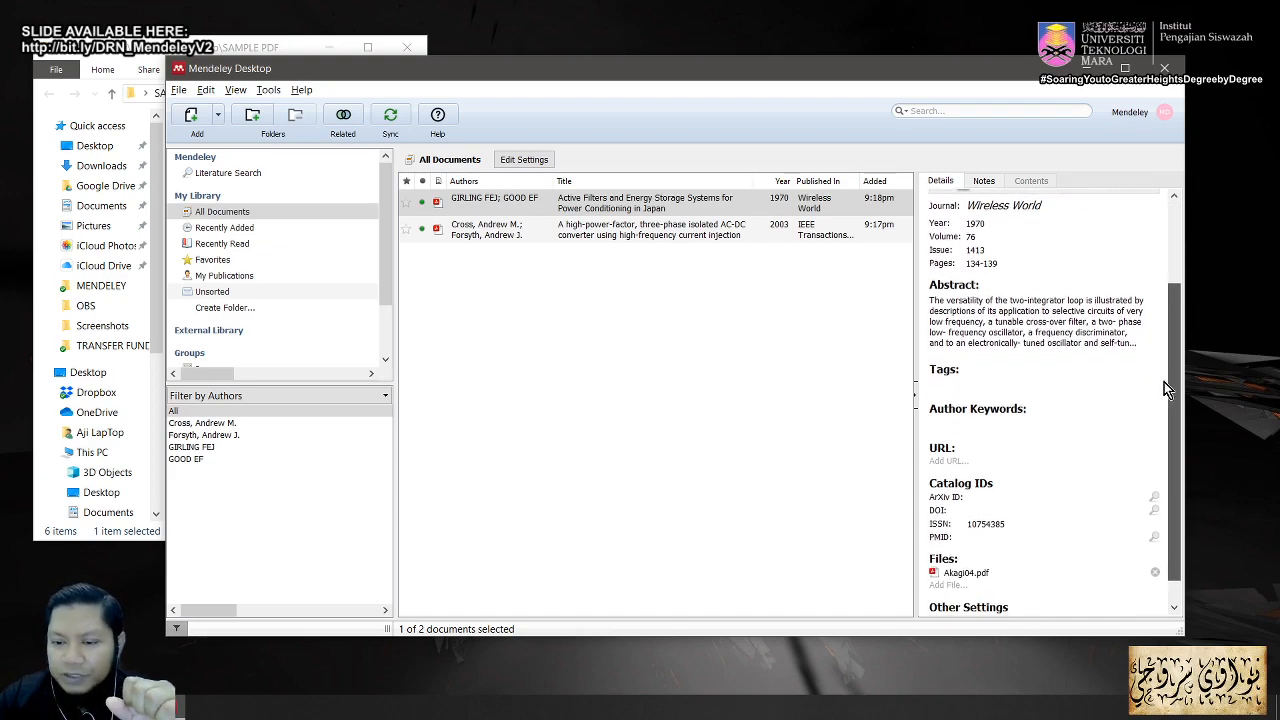
pyautogui.scroll(4, 1150, 300)
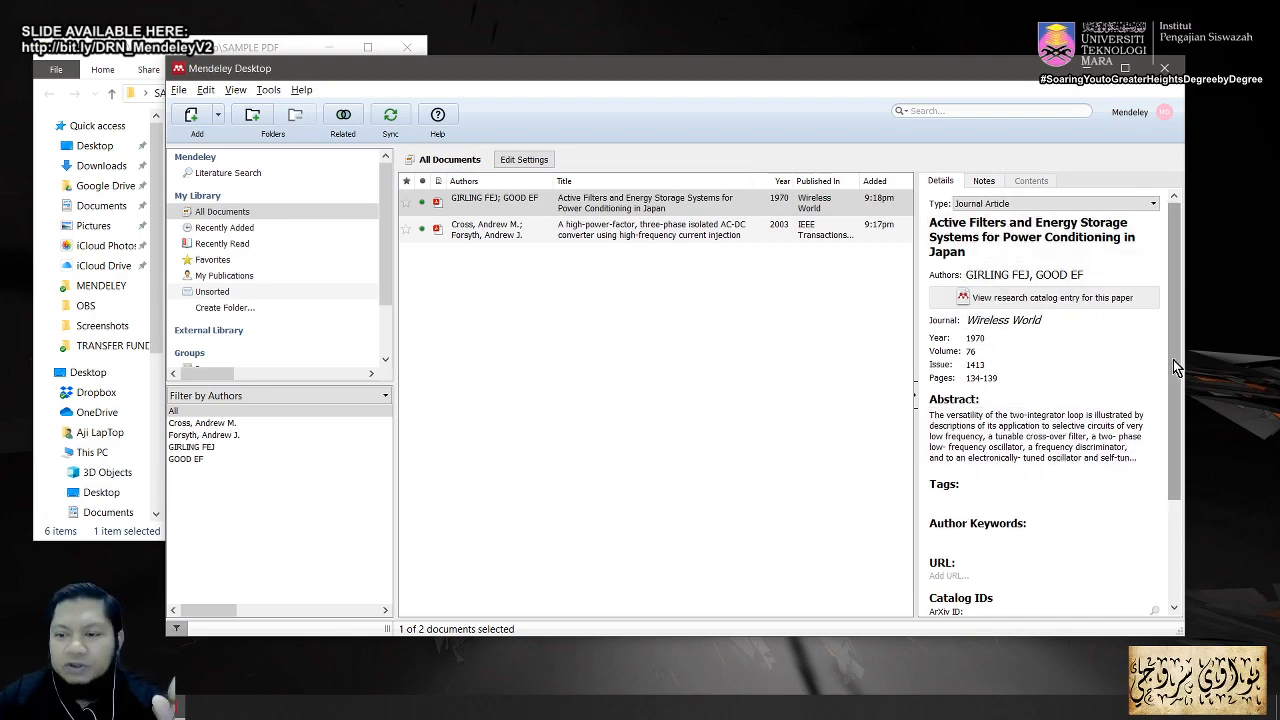
pyautogui.moveTo(1173, 359)
pyautogui.mouseDown()
pyautogui.moveTo(1174, 399)
pyautogui.moveTo(1164, 347)
pyautogui.mouseUp()
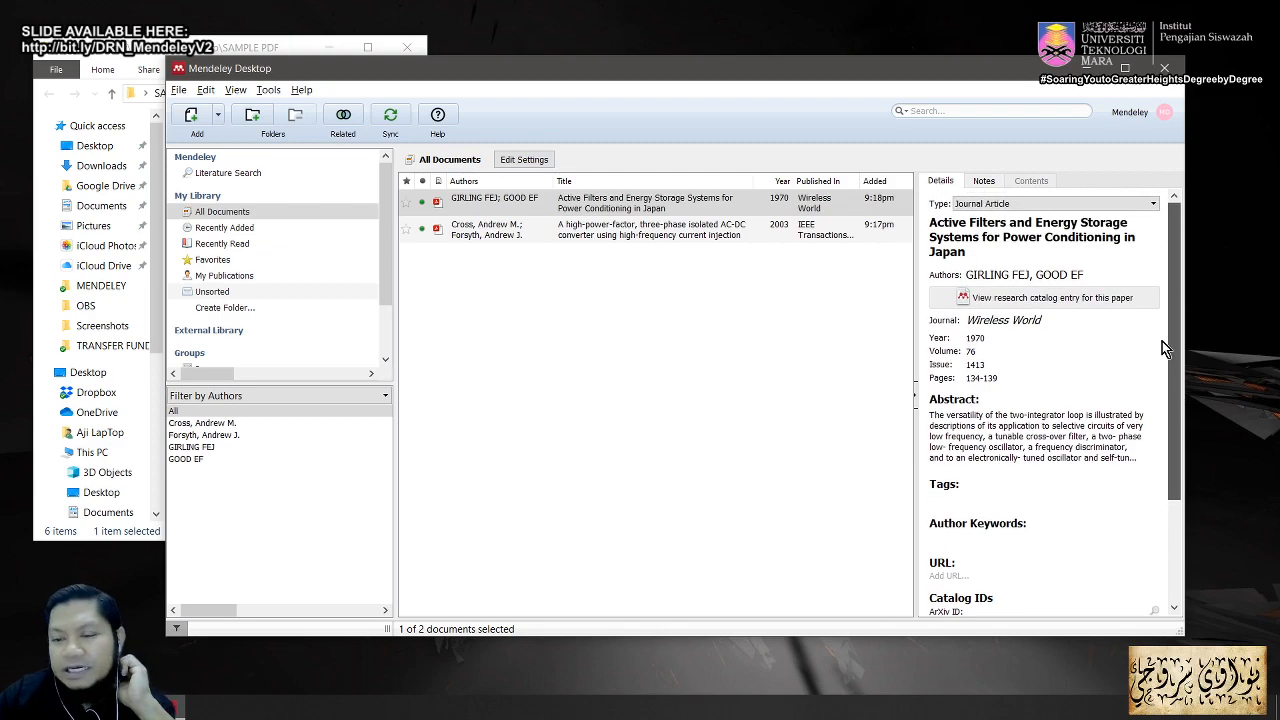
pyautogui.scroll(-1, 1158, 350)
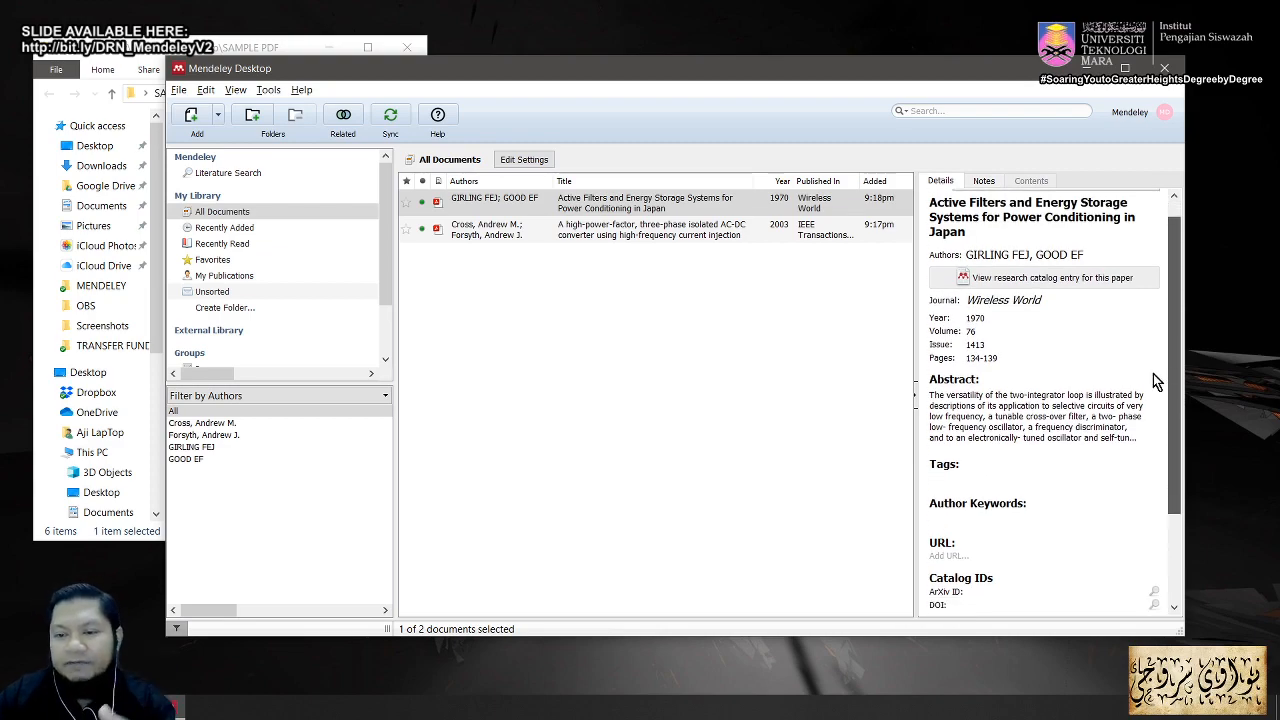
pyautogui.scroll(1, 1150, 360)
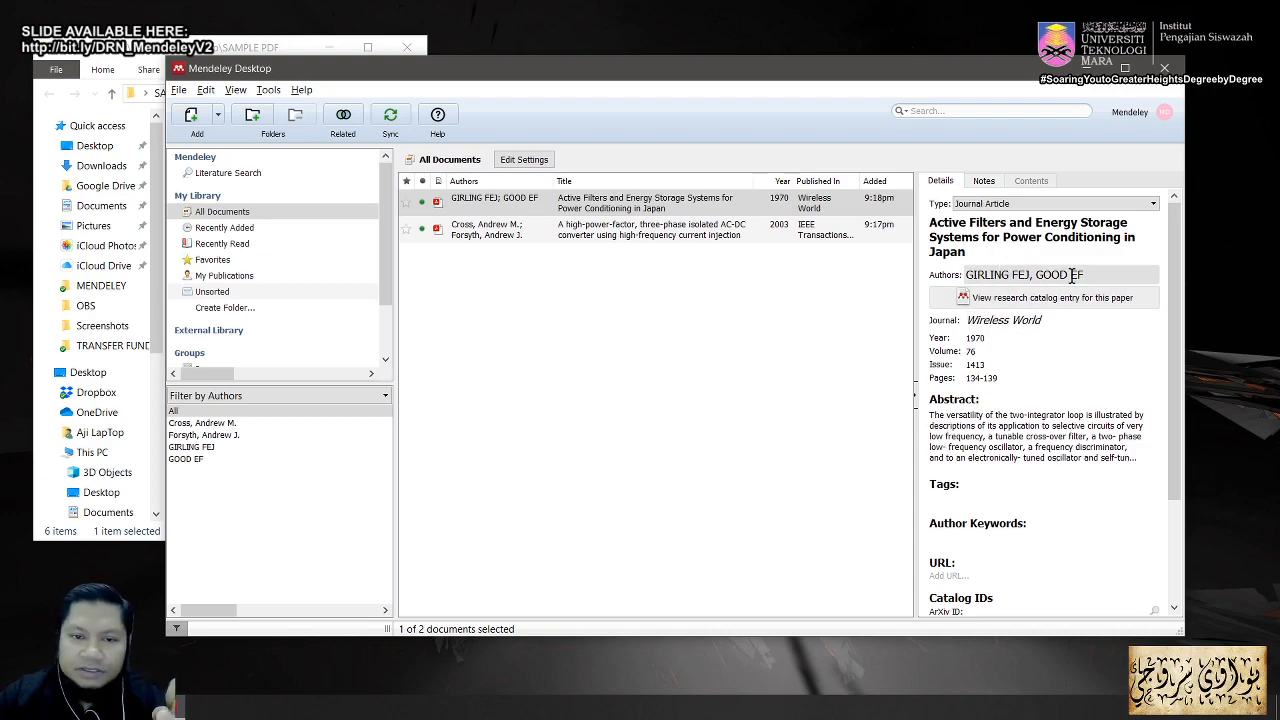
pyautogui.click(637, 205)
pyautogui.doubleClick(637, 205)
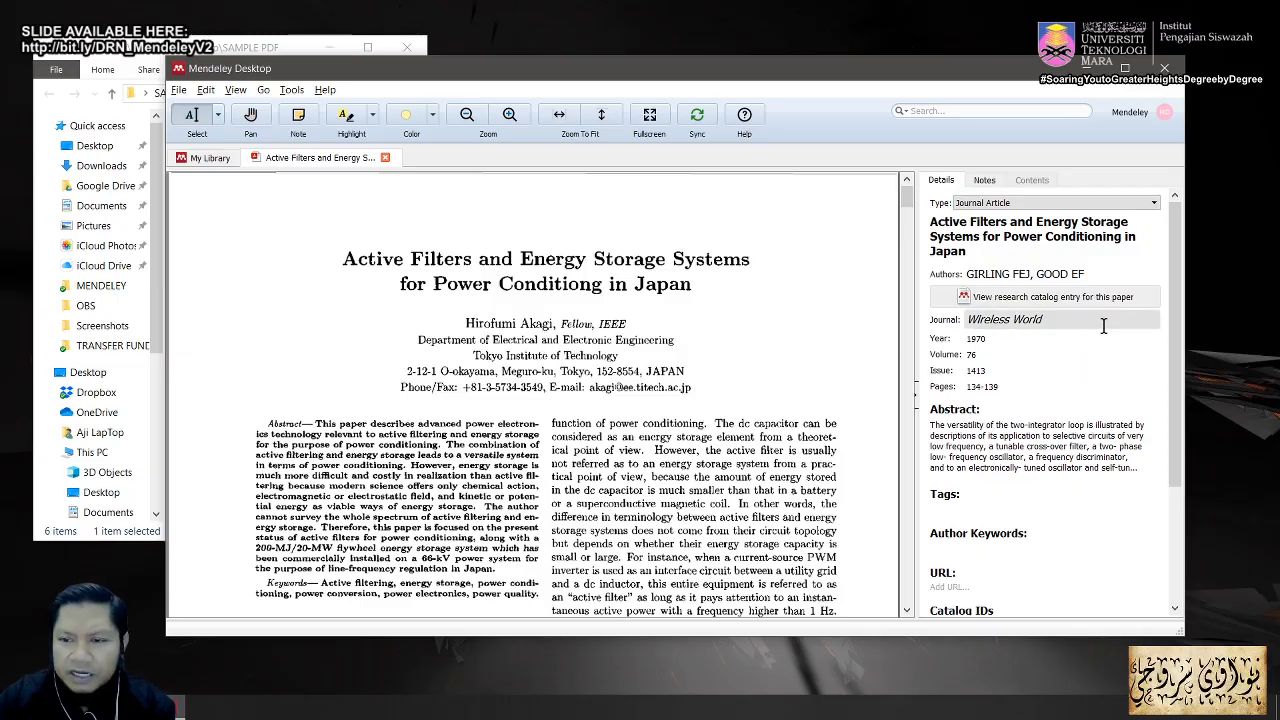
# Step: Replace the wrong author names with the author shown on the PDF, then close the PDF tab
pyautogui.click(1072, 274)
pyautogui.moveTo(1018, 289); pyautogui.dragTo(950, 262)
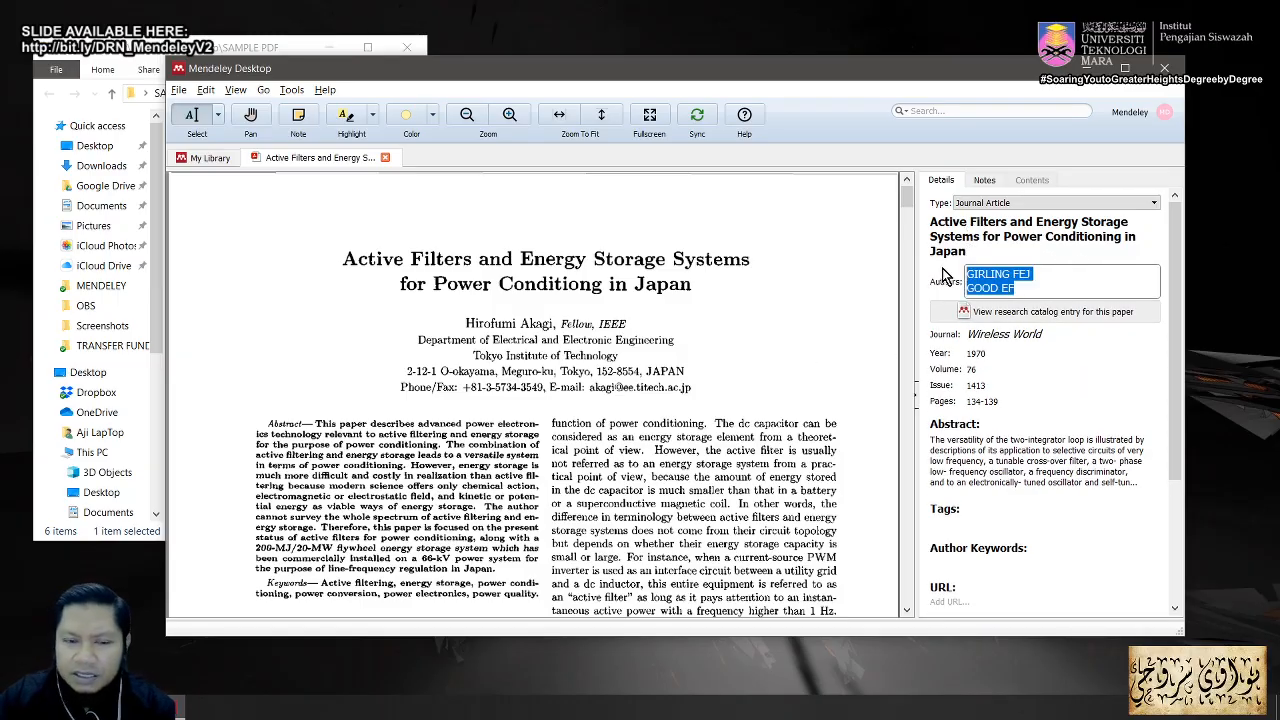
pyautogui.write('Akagi')
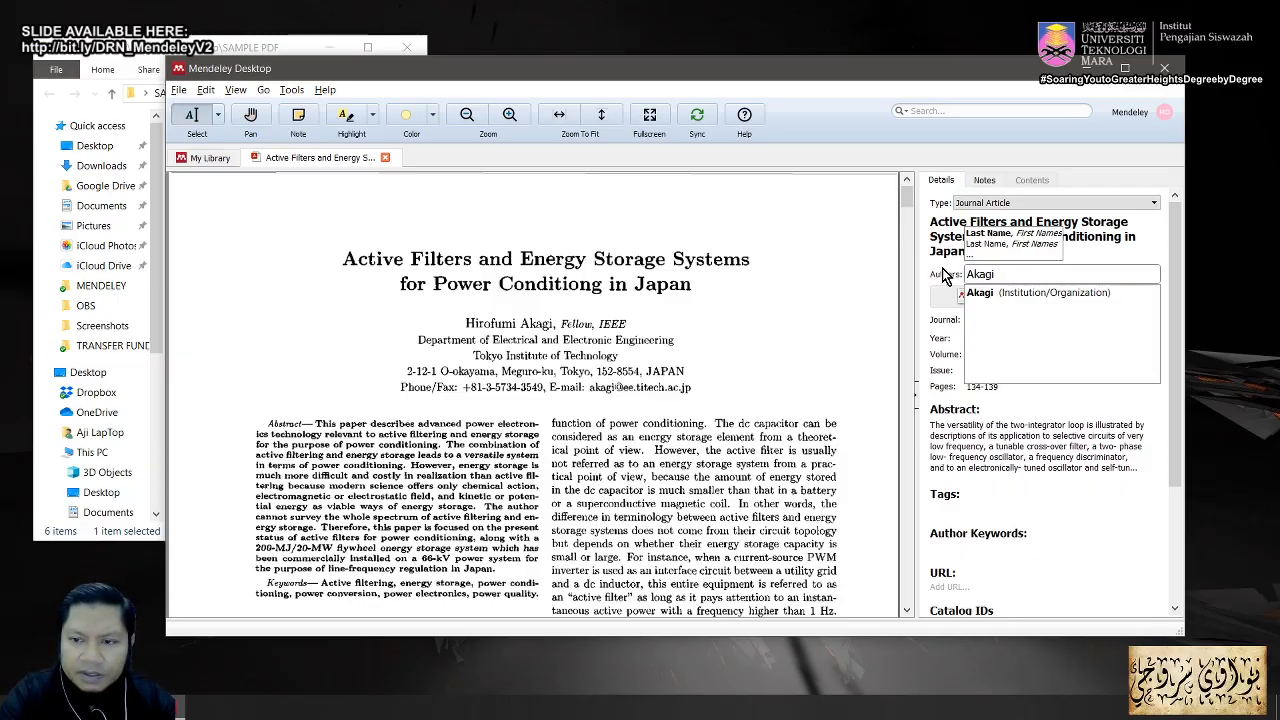
pyautogui.write(' Hiro')
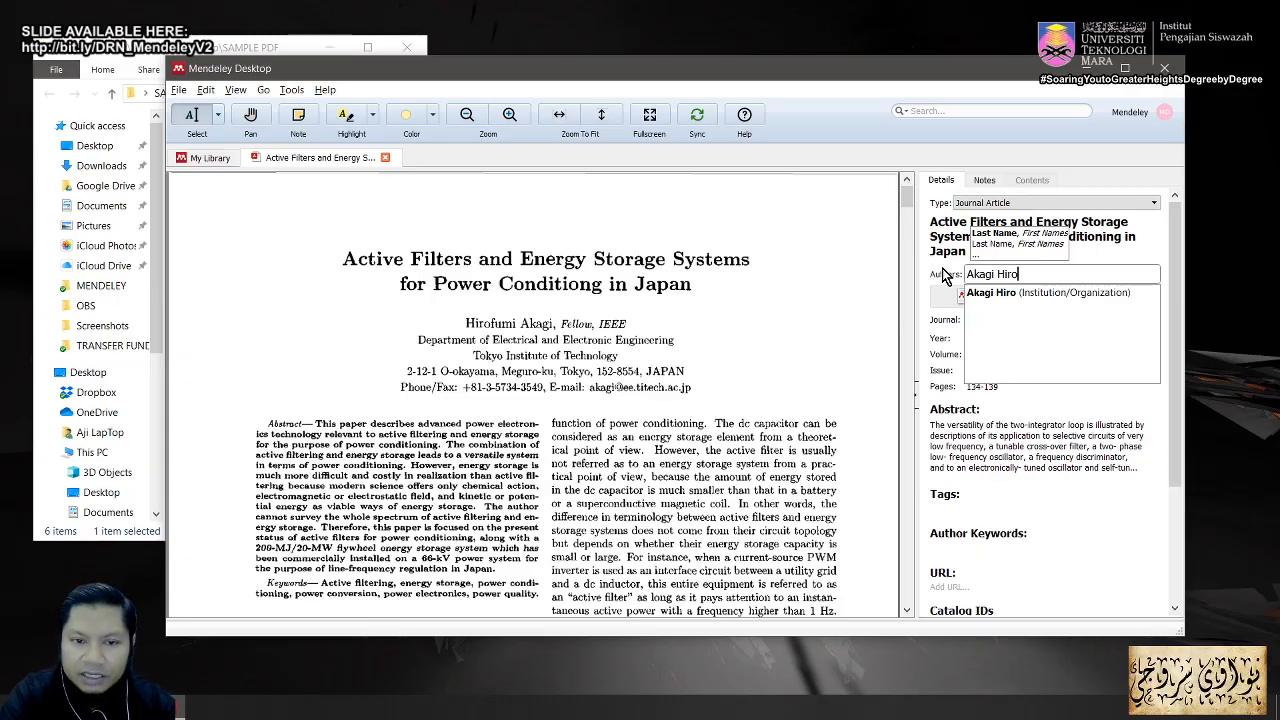
pyautogui.write('fumi')
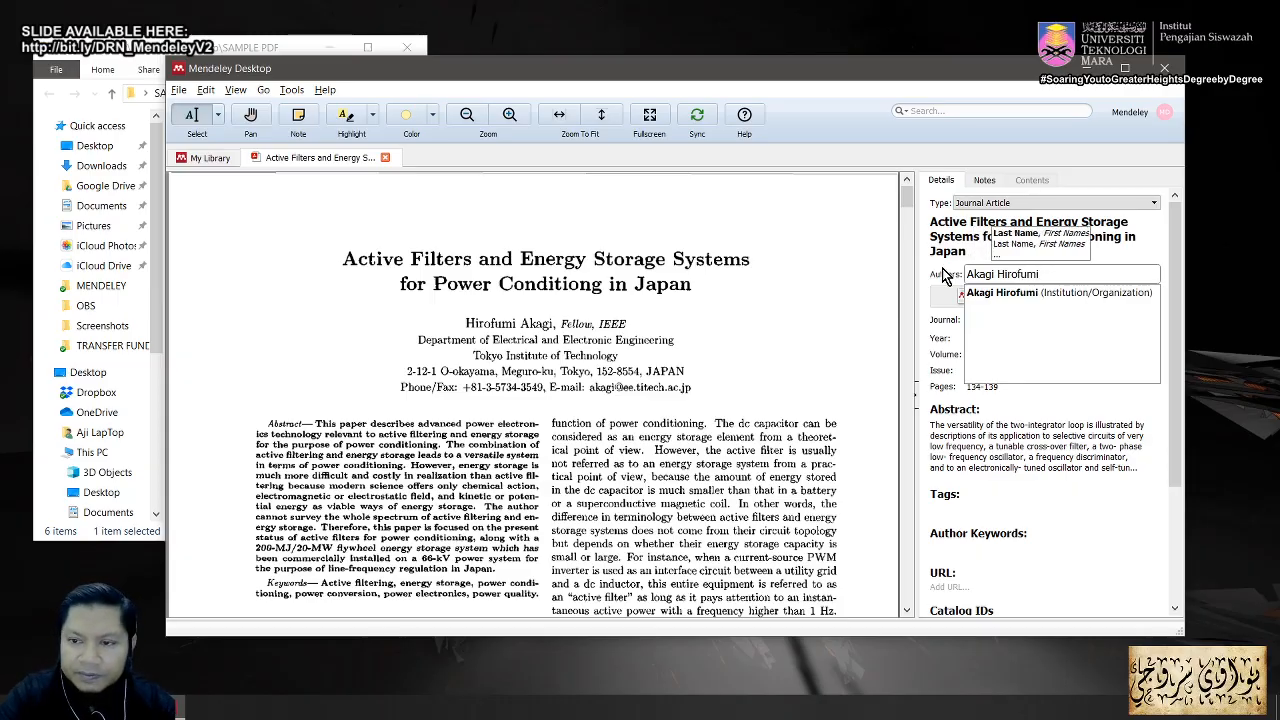
pyautogui.press('Return')
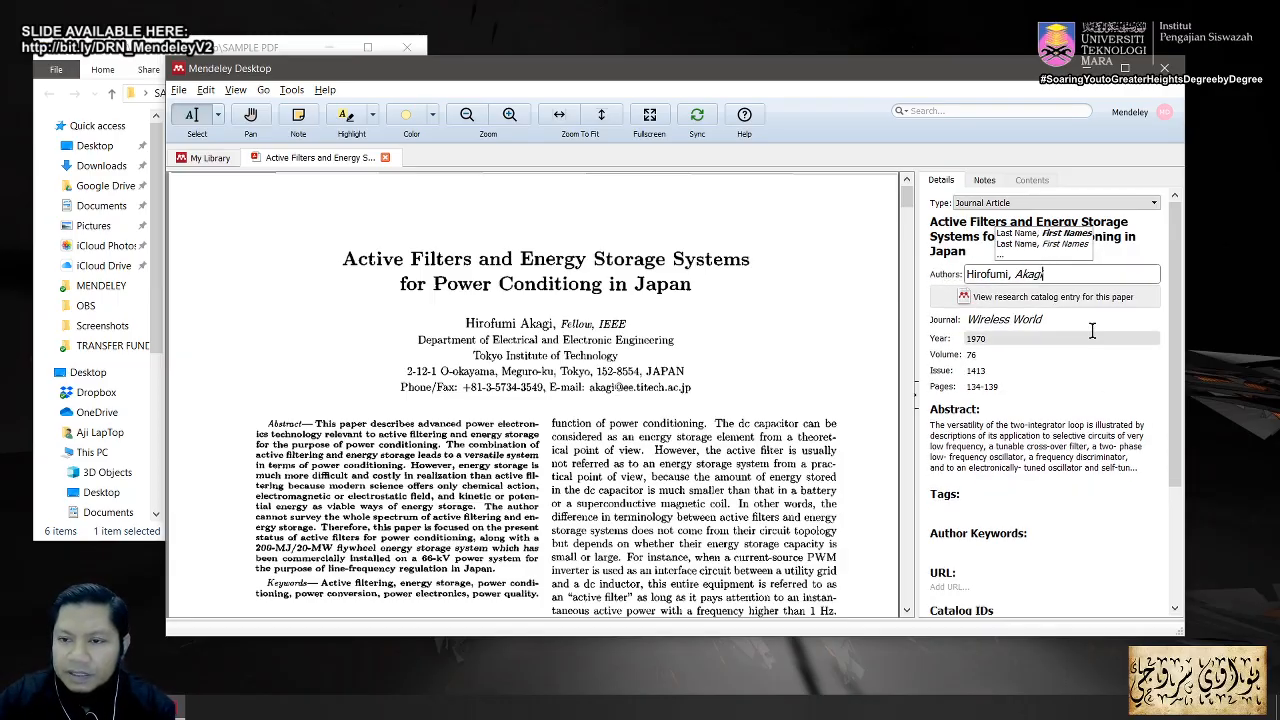
pyautogui.click(1092, 333)
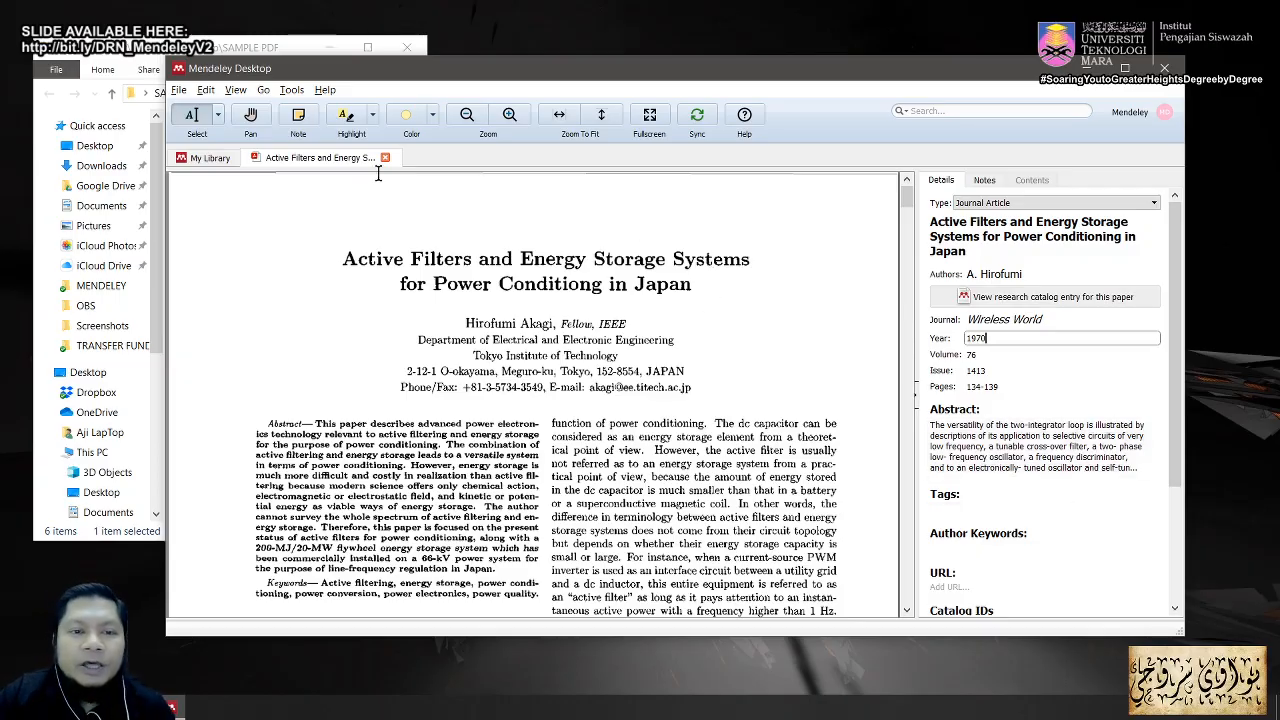
pyautogui.click(385, 157)
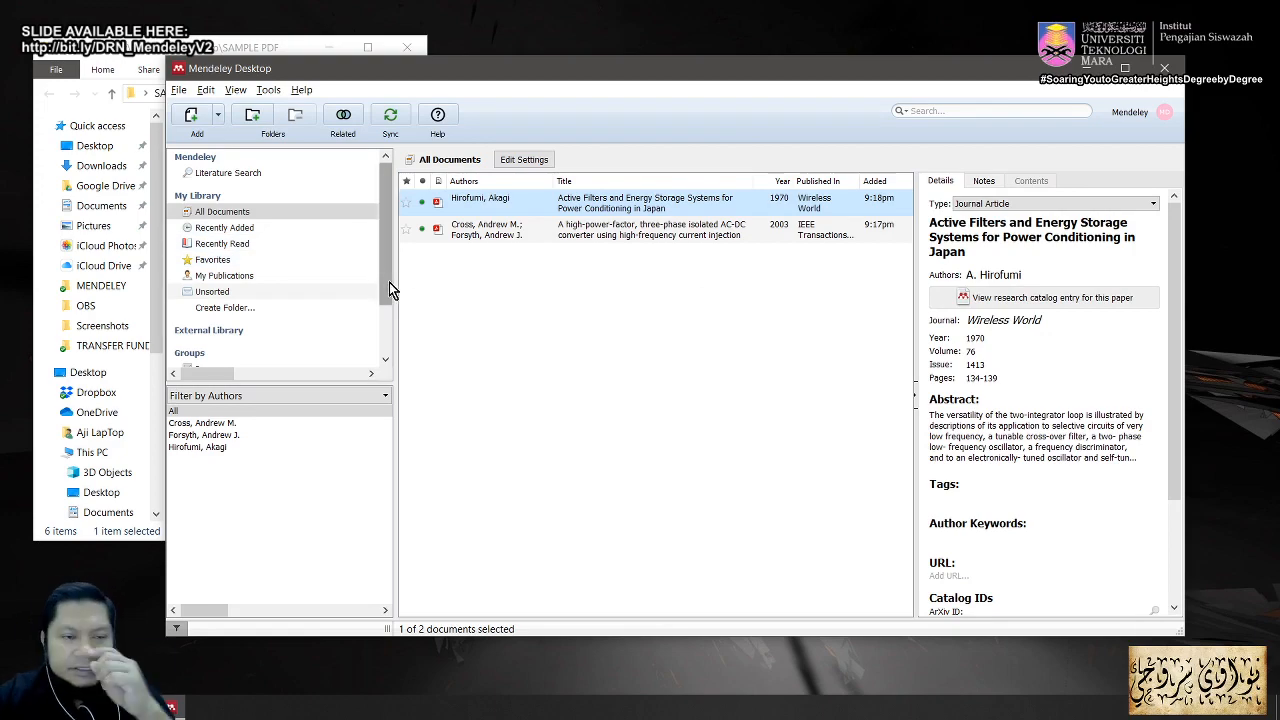
# Step: Import the whole Desktop > SAMPLE PDF > ADD FOLDER folder via File > Add Folder
pyautogui.click(178, 89)
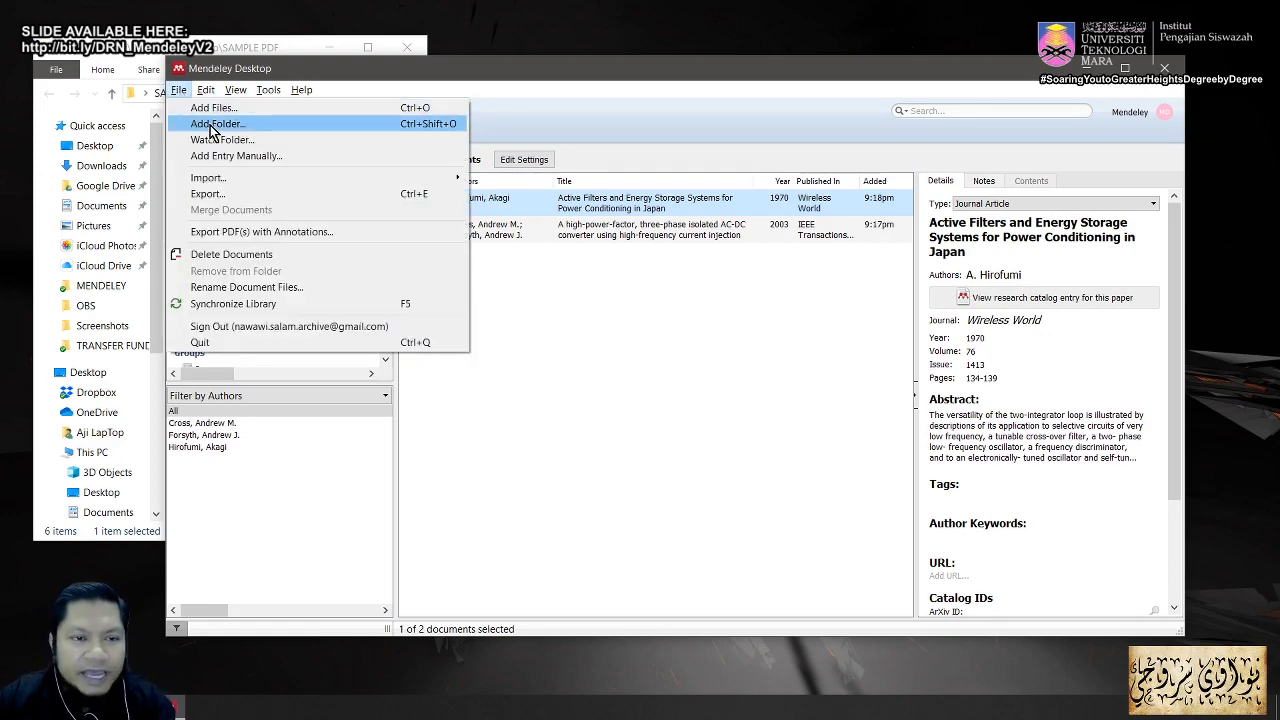
pyautogui.click(212, 124)
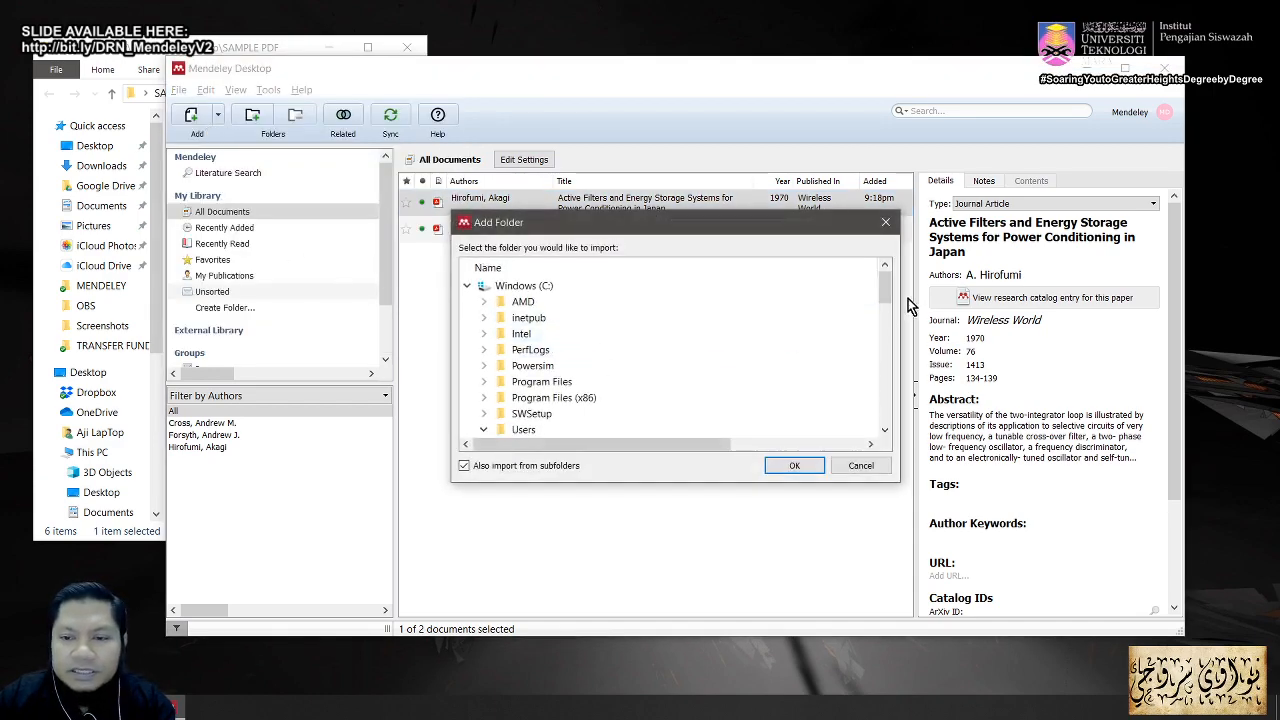
pyautogui.moveTo(886, 285); pyautogui.dragTo(886, 330)
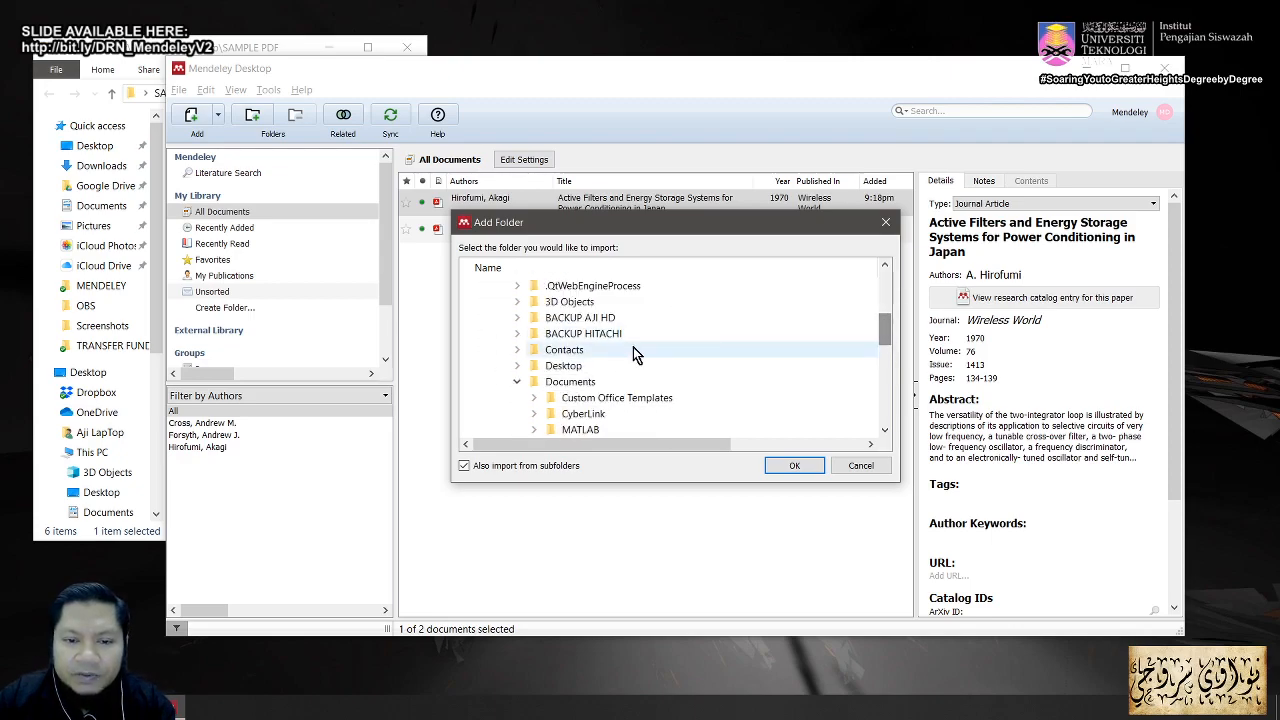
pyautogui.doubleClick(563, 366)
pyautogui.doubleClick(588, 382)
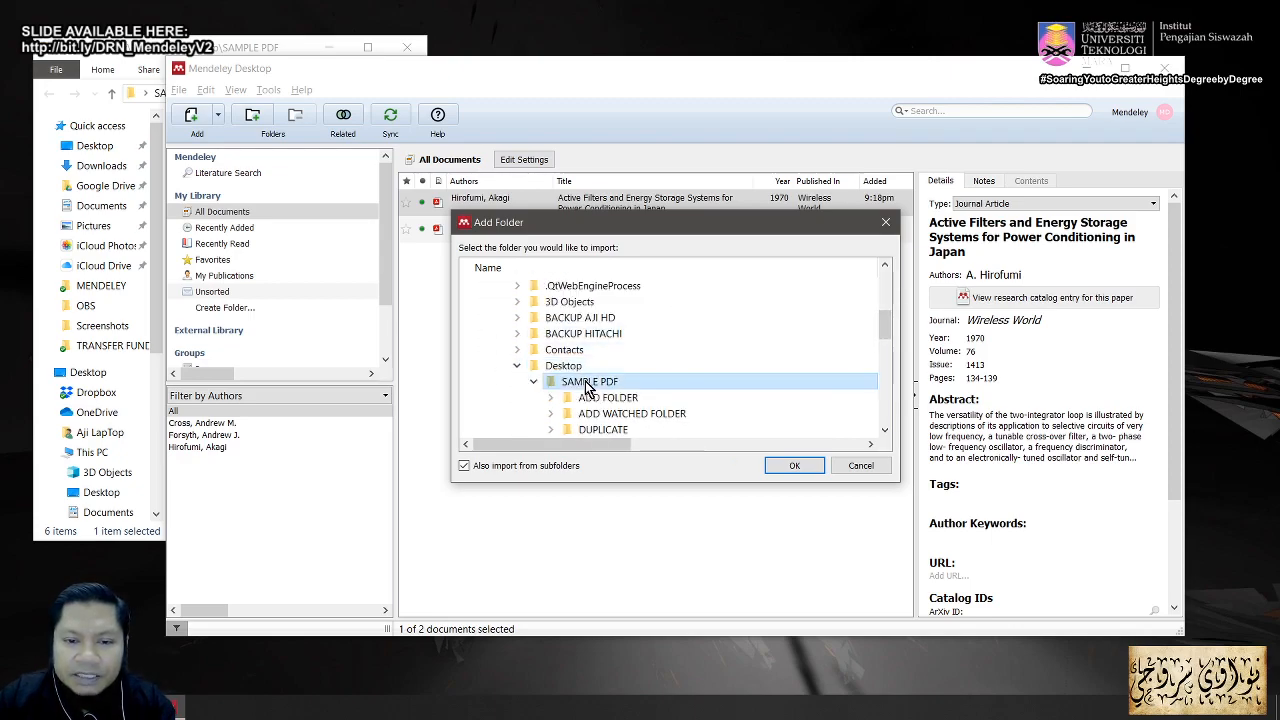
pyautogui.moveTo(890, 338); pyautogui.dragTo(888, 348)
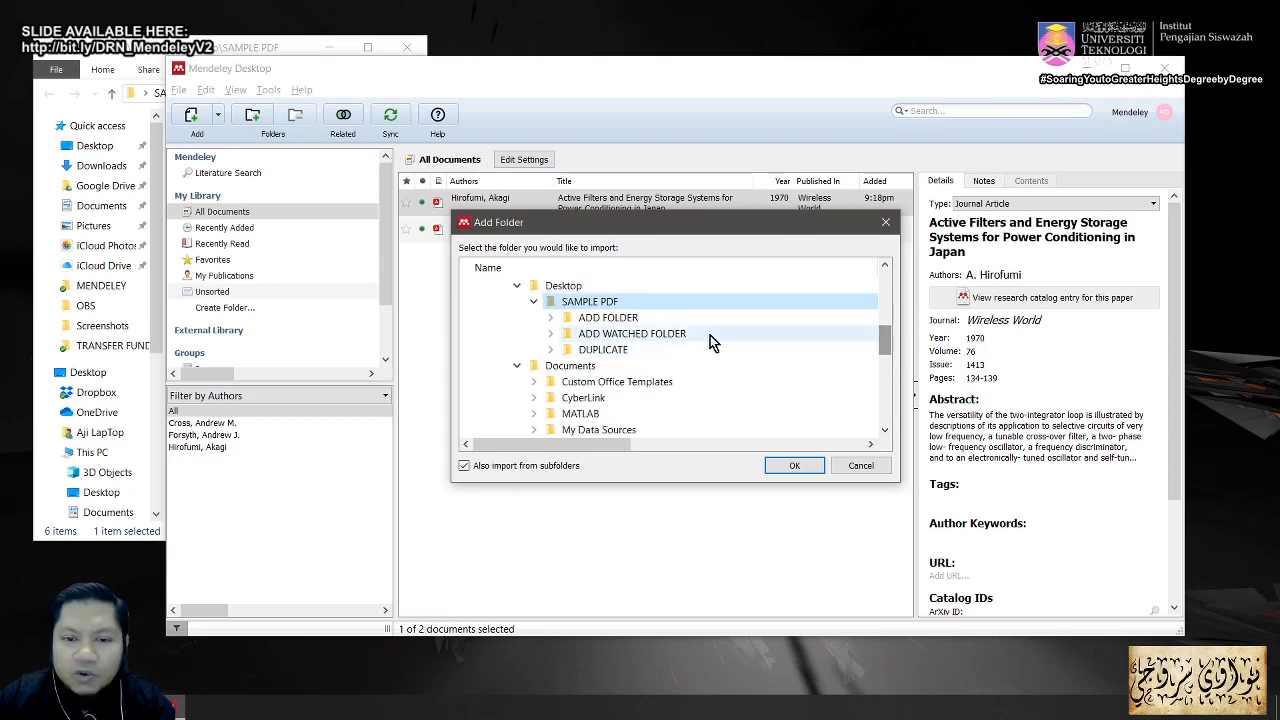
pyautogui.click(612, 318)
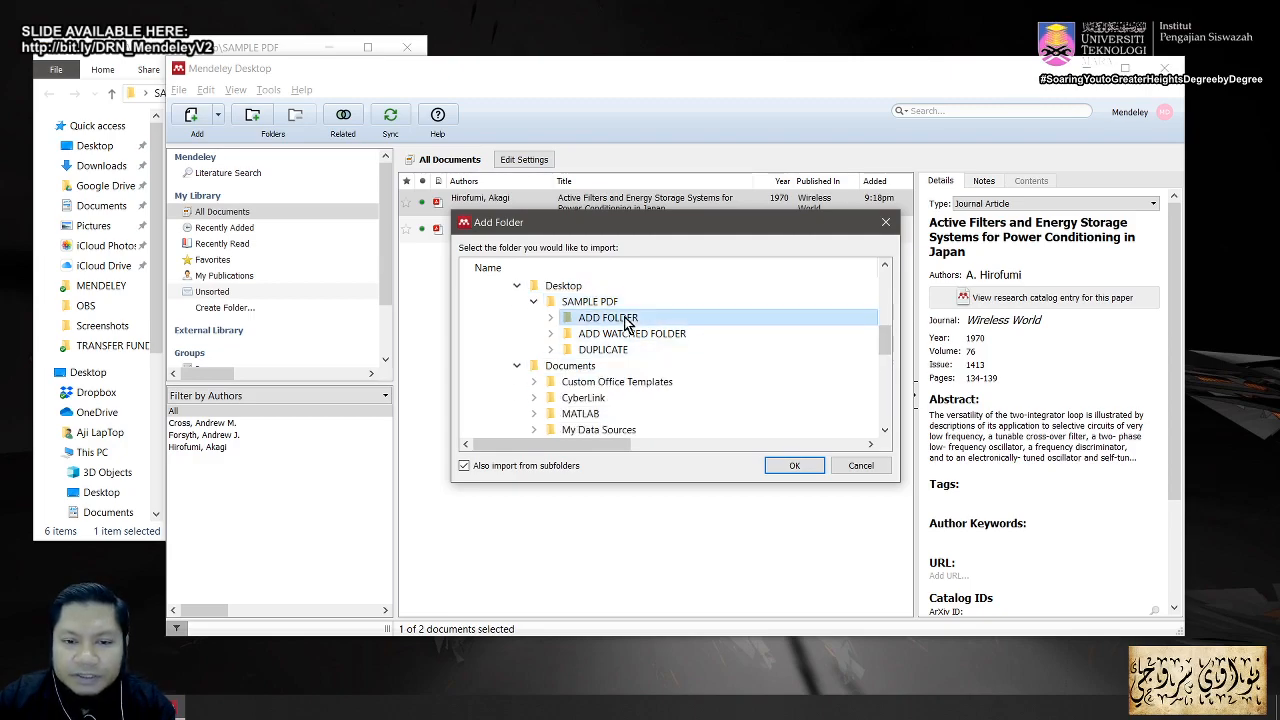
pyautogui.click(786, 466)
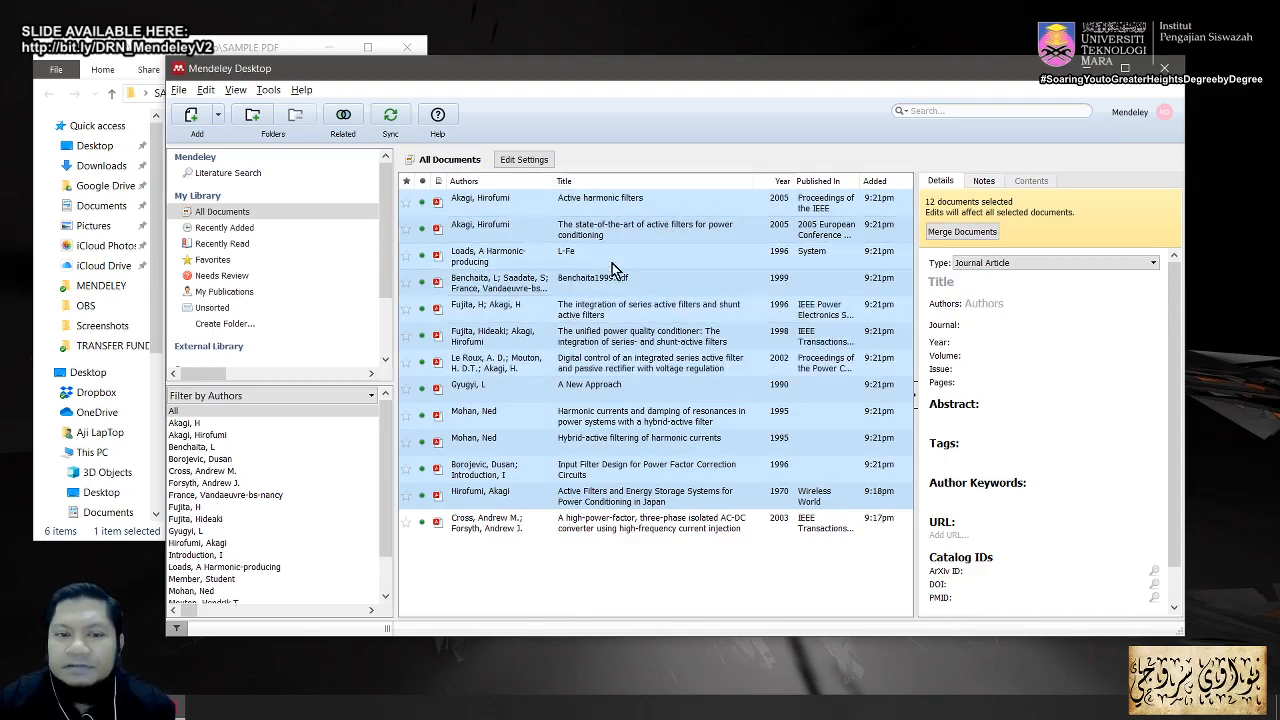
# Step: Check the newly imported papers' details, then open the L-Fe entry's 'New Trends in Active Filters' PDF
pyautogui.click(594, 584)
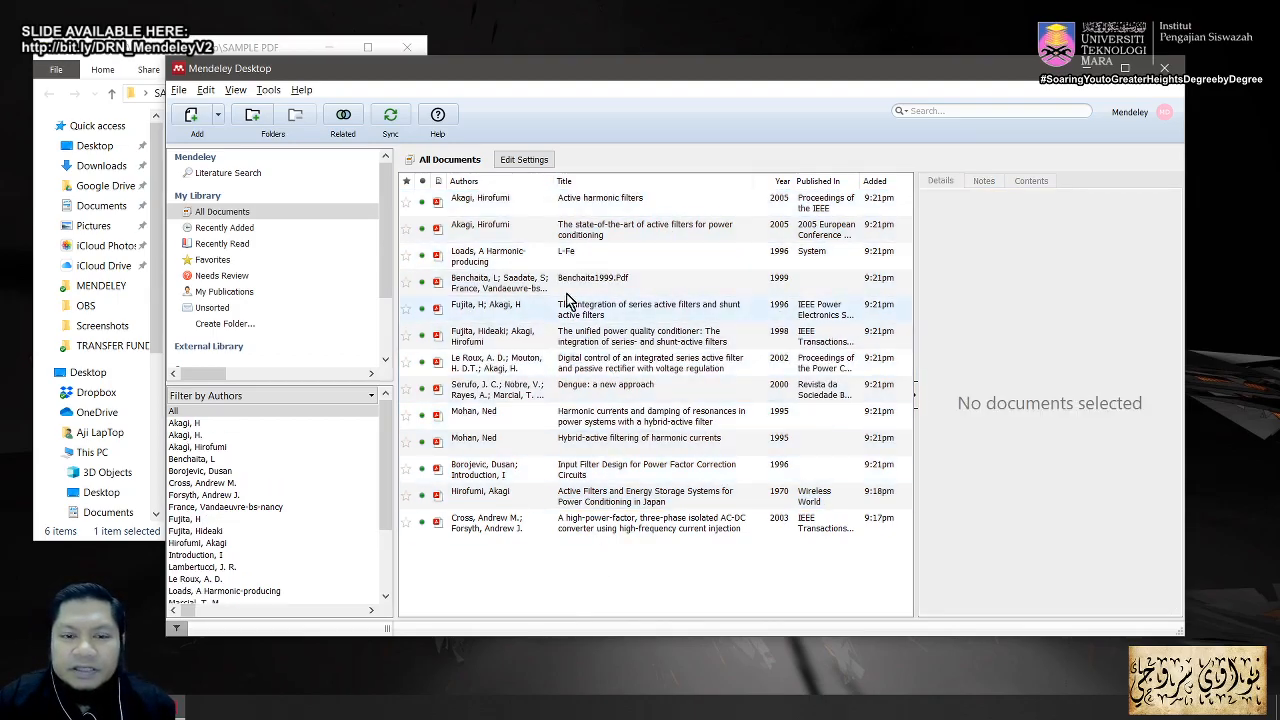
pyautogui.click(600, 203)
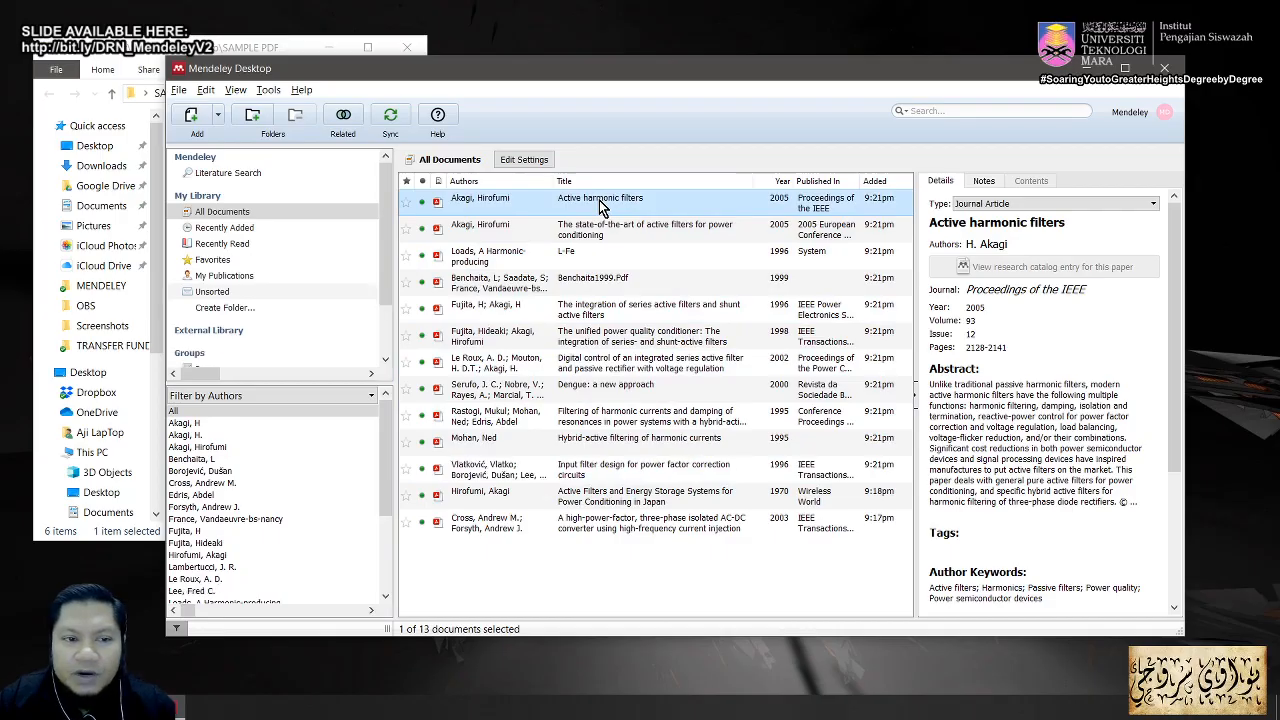
pyautogui.scroll(-1, 1170, 345)
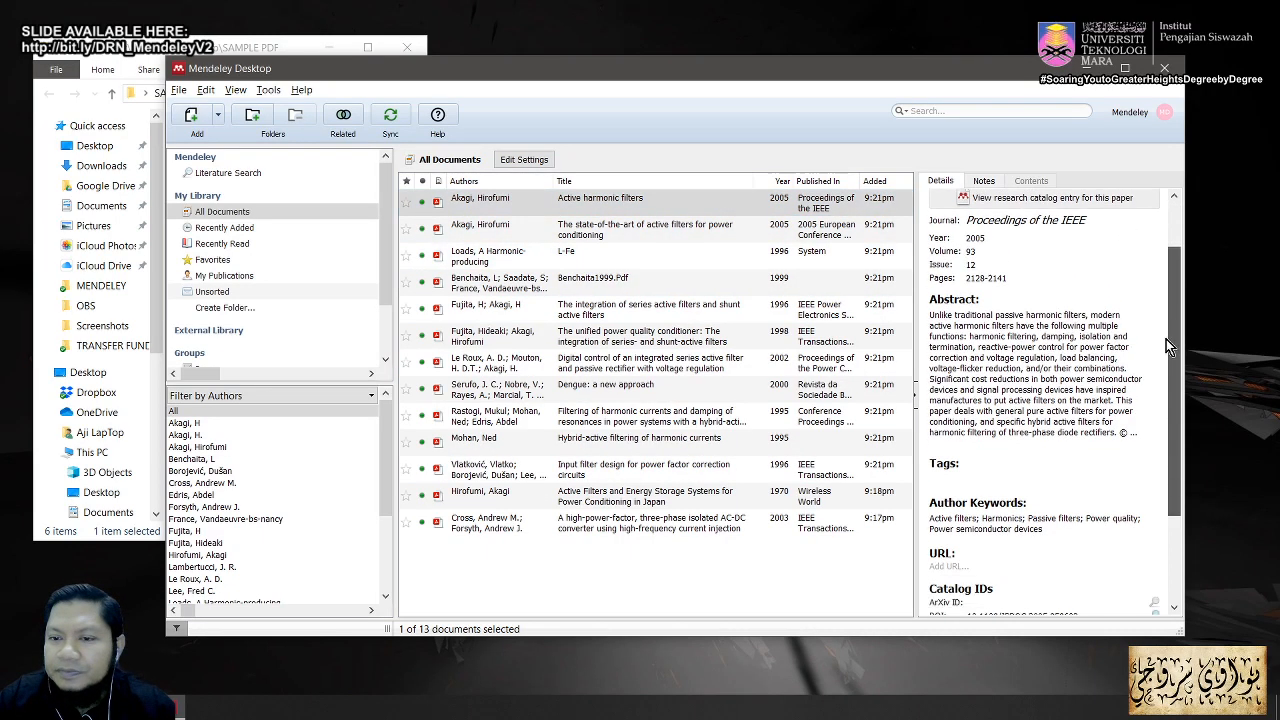
pyautogui.scroll(2, 1170, 345)
pyautogui.click(575, 237)
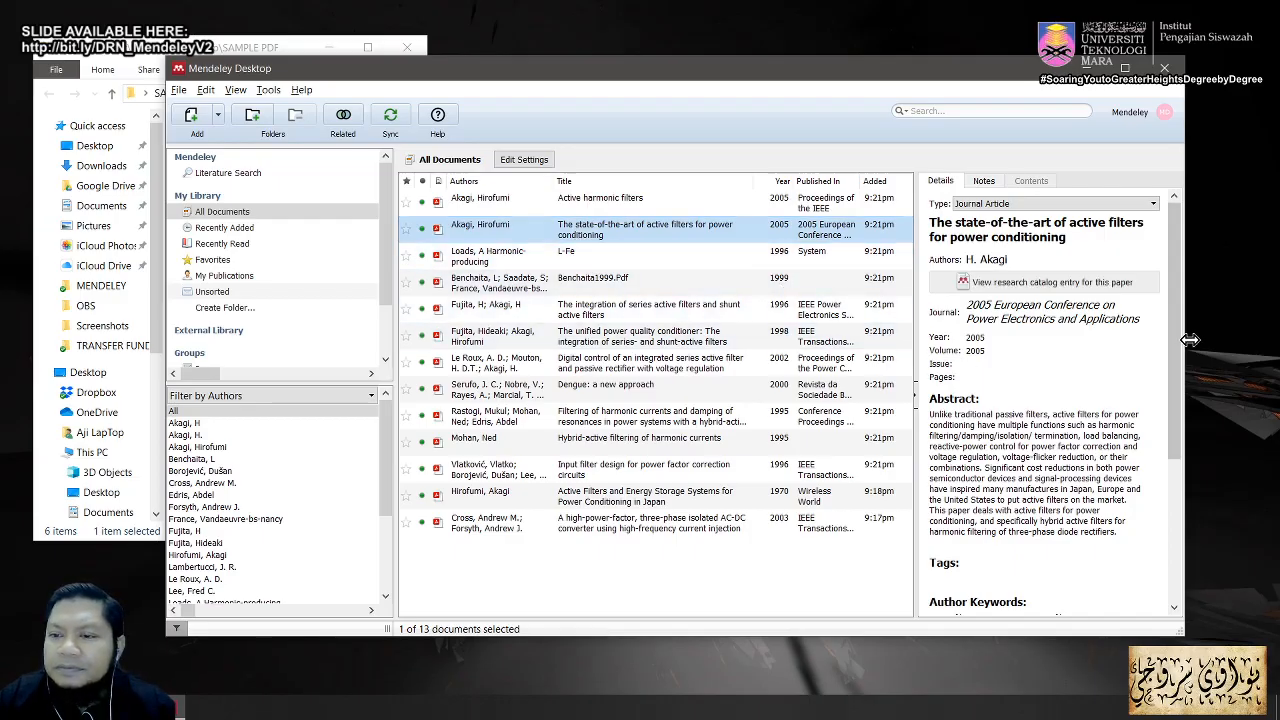
pyautogui.moveTo(1180, 342); pyautogui.dragTo(1170, 367)
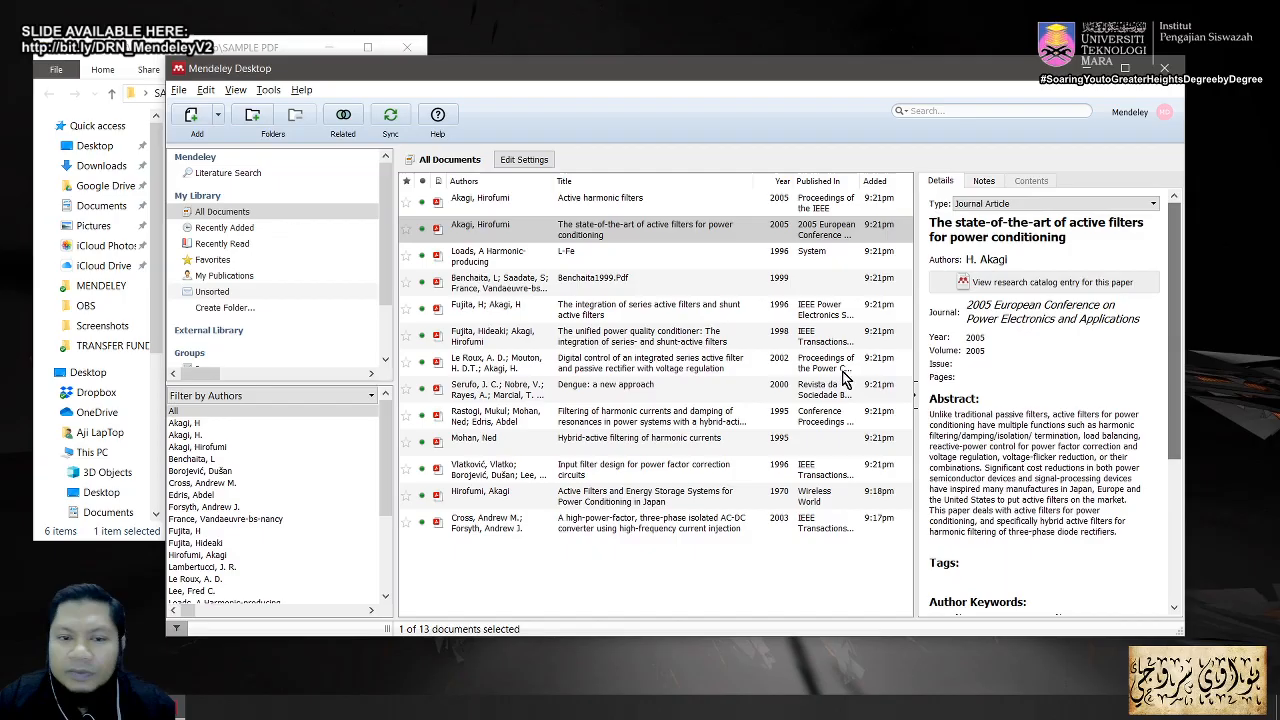
pyautogui.click(594, 260)
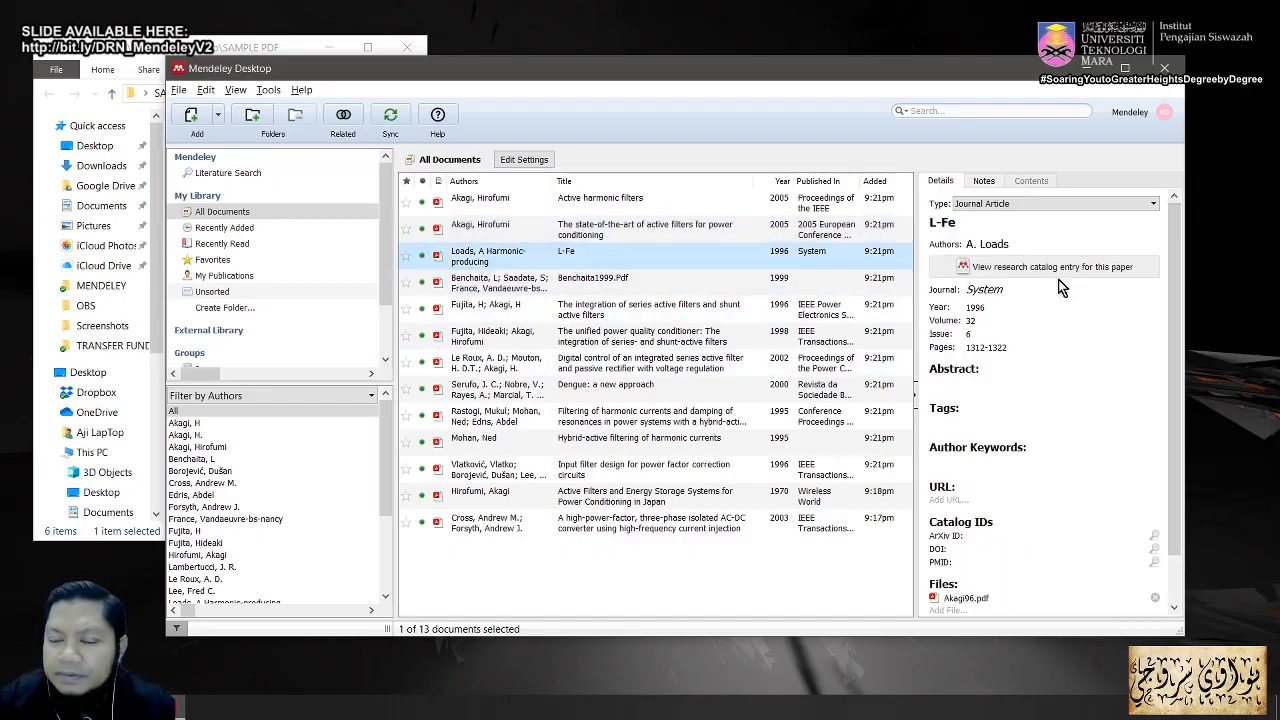
pyautogui.doubleClick(604, 262)
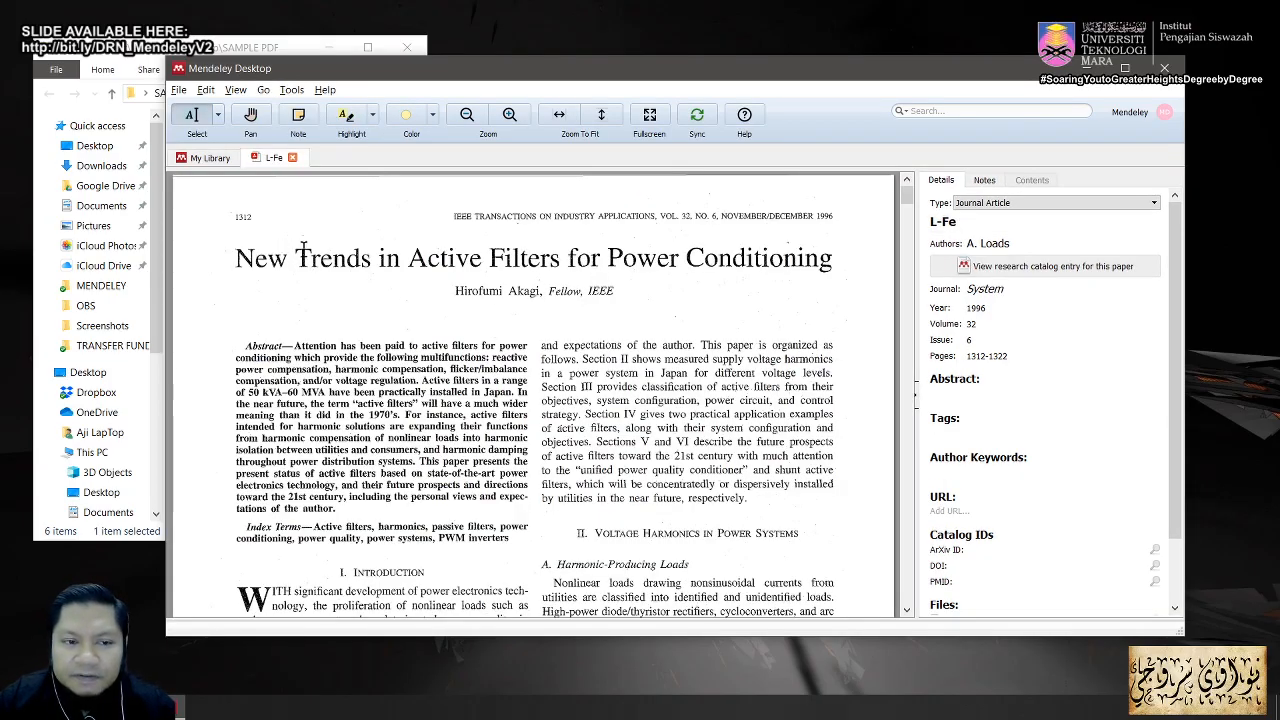
# Step: Replace the title 'L-Fe' with 'New Trends in Active Filters for Power Conditioning' and commit volume 32
pyautogui.moveTo(832, 258); pyautogui.dragTo(392, 274)
pyautogui.click(652, 349)
pyautogui.click(1012, 228)
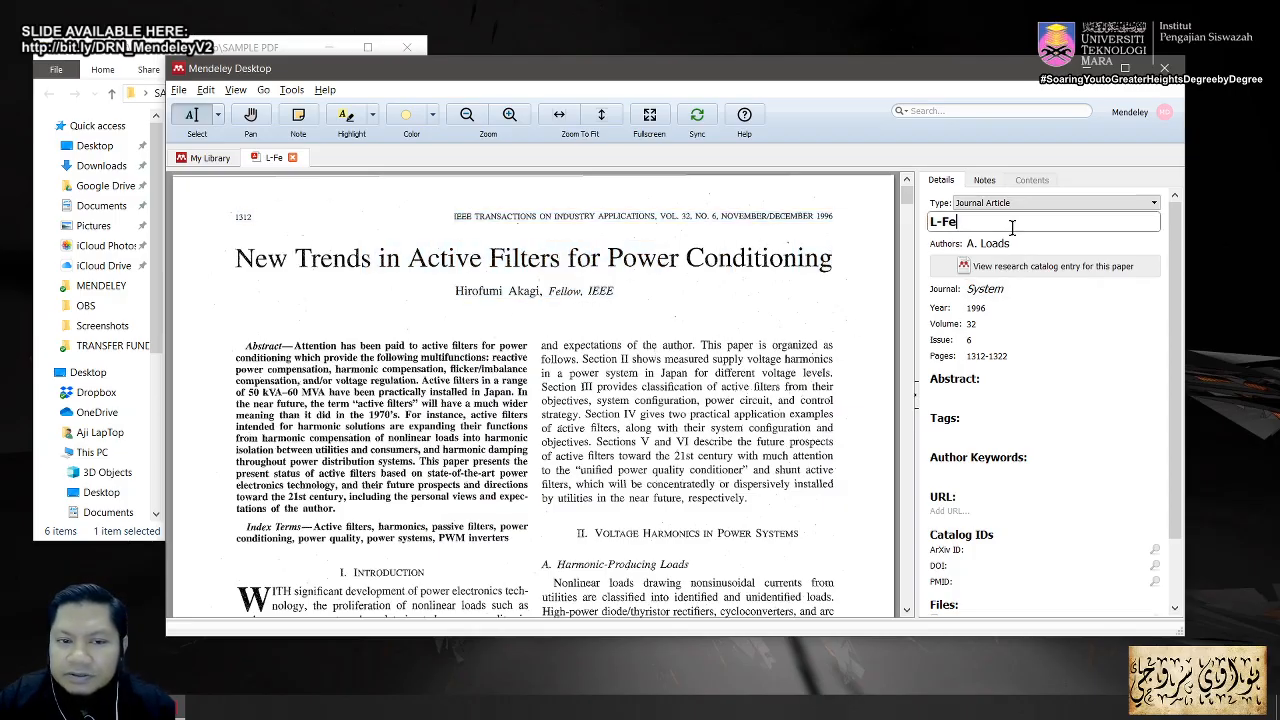
pyautogui.moveTo(1012, 228); pyautogui.dragTo(882, 226)
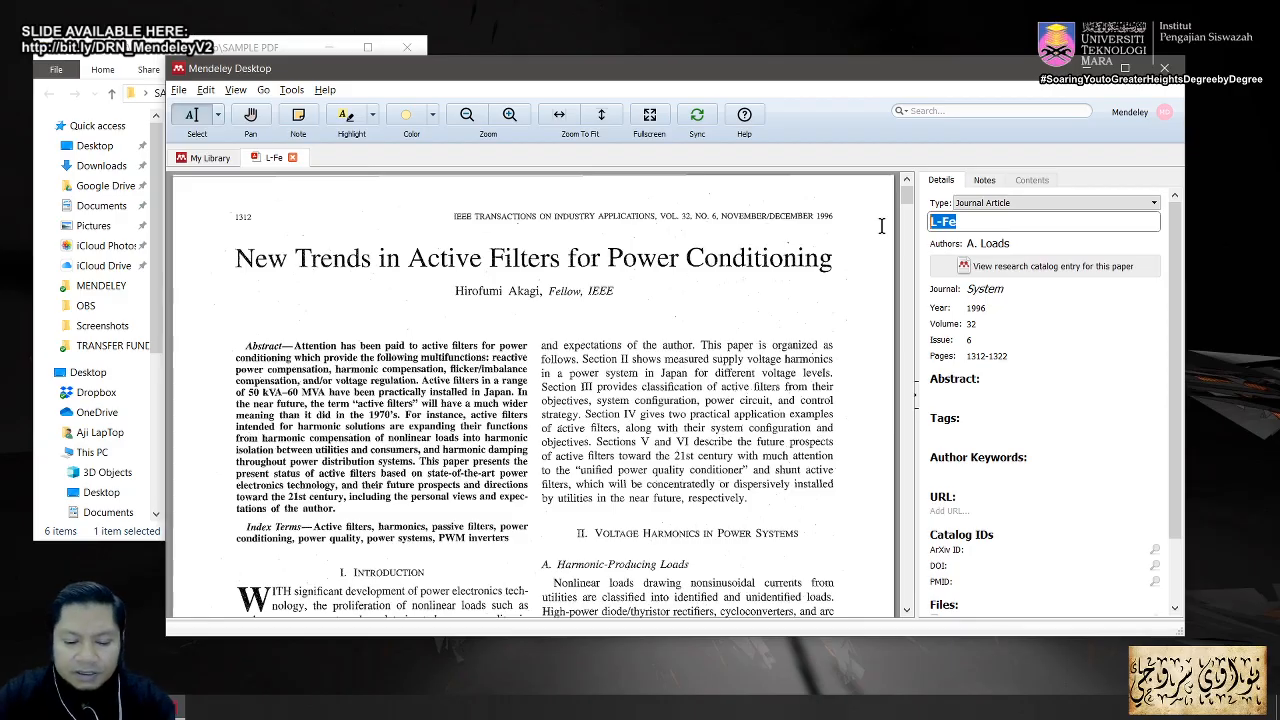
pyautogui.write('New Tre')
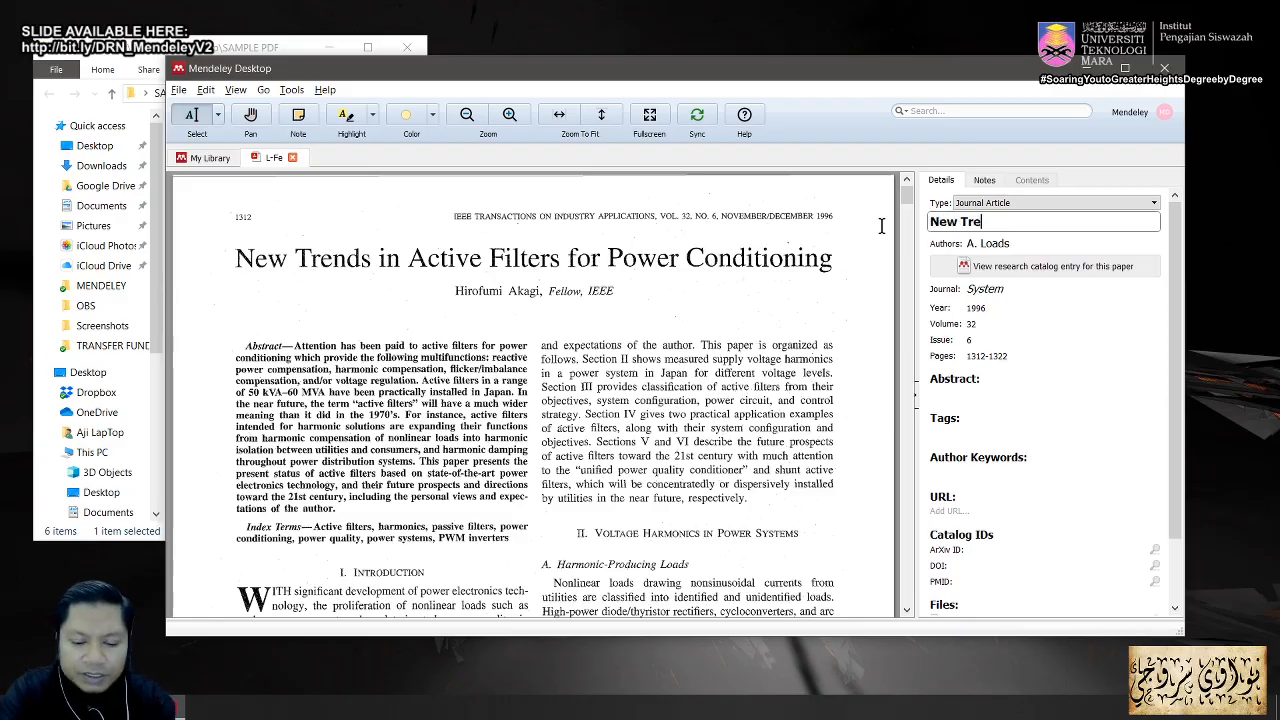
pyautogui.write('nds in A')
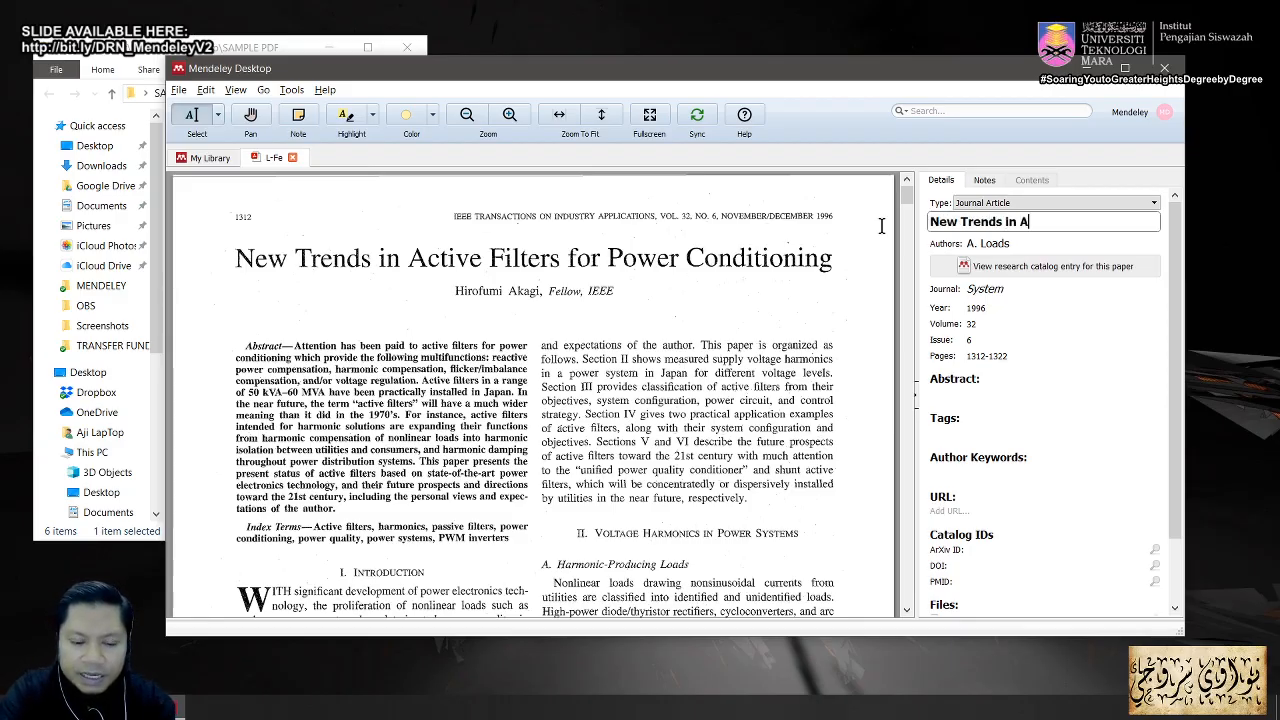
pyautogui.write('ctive Fil')
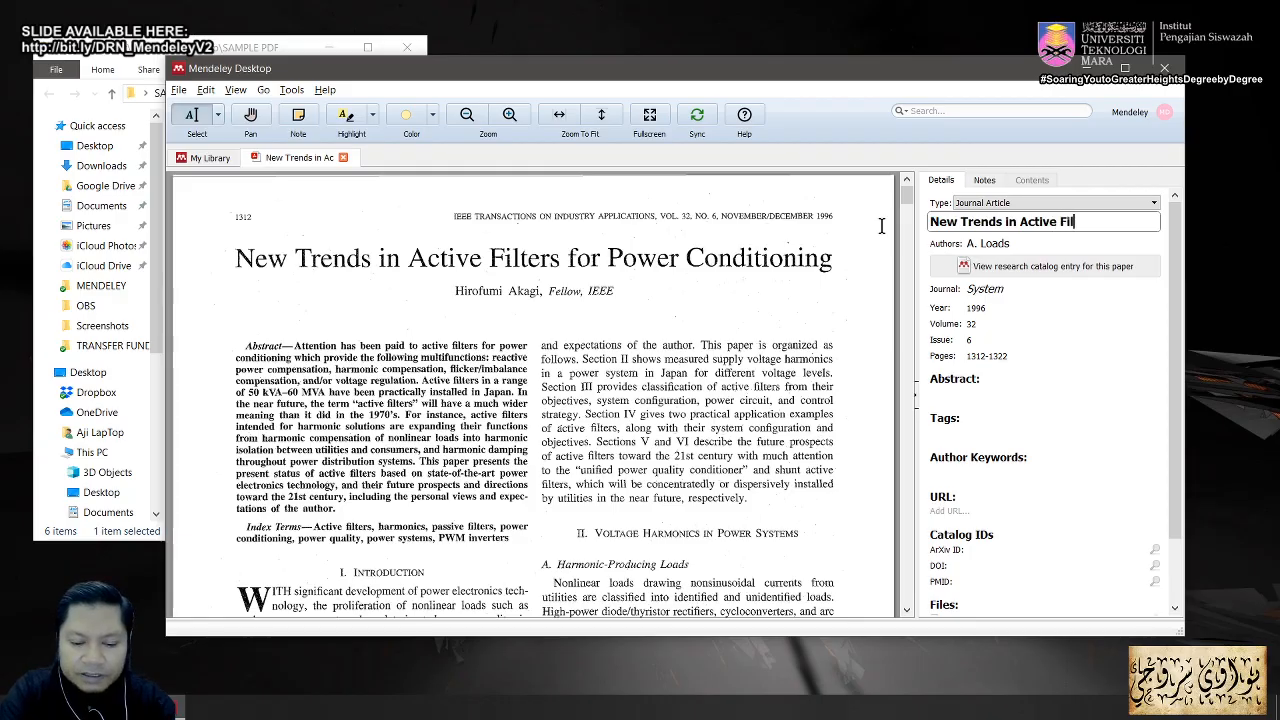
pyautogui.write('ters for')
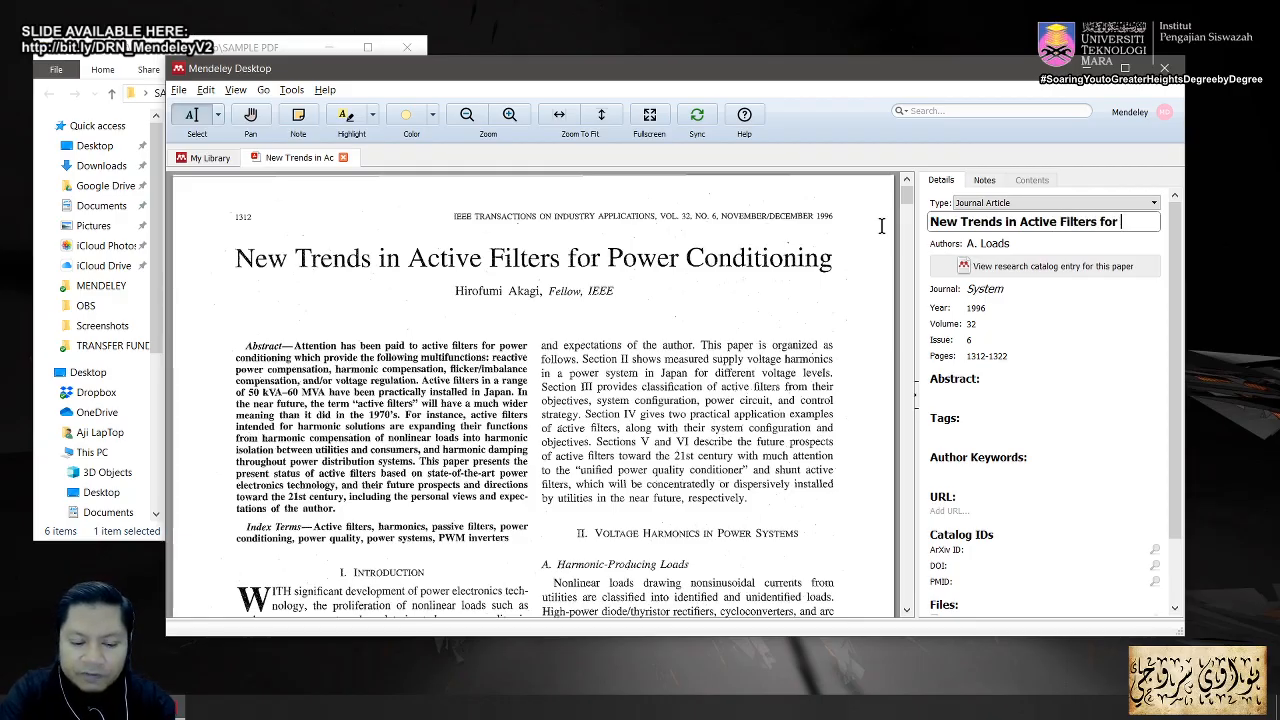
pyautogui.write(' Power Co')
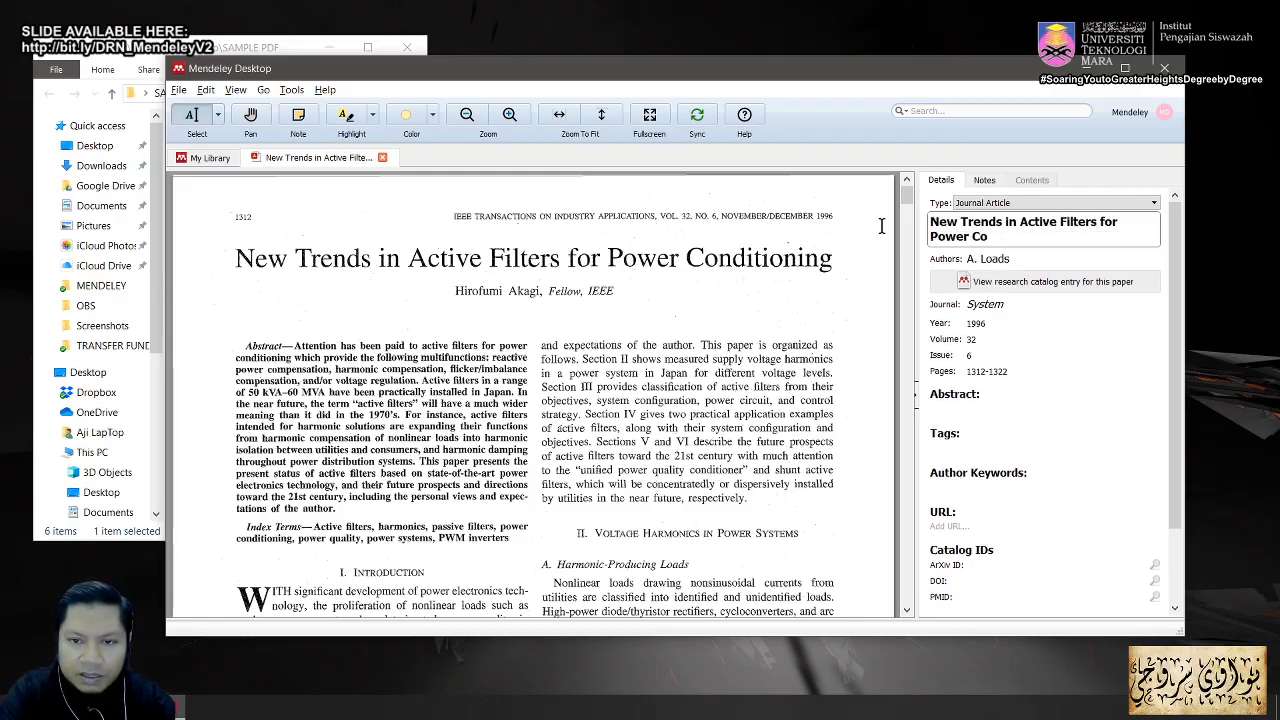
pyautogui.write('nditionin')
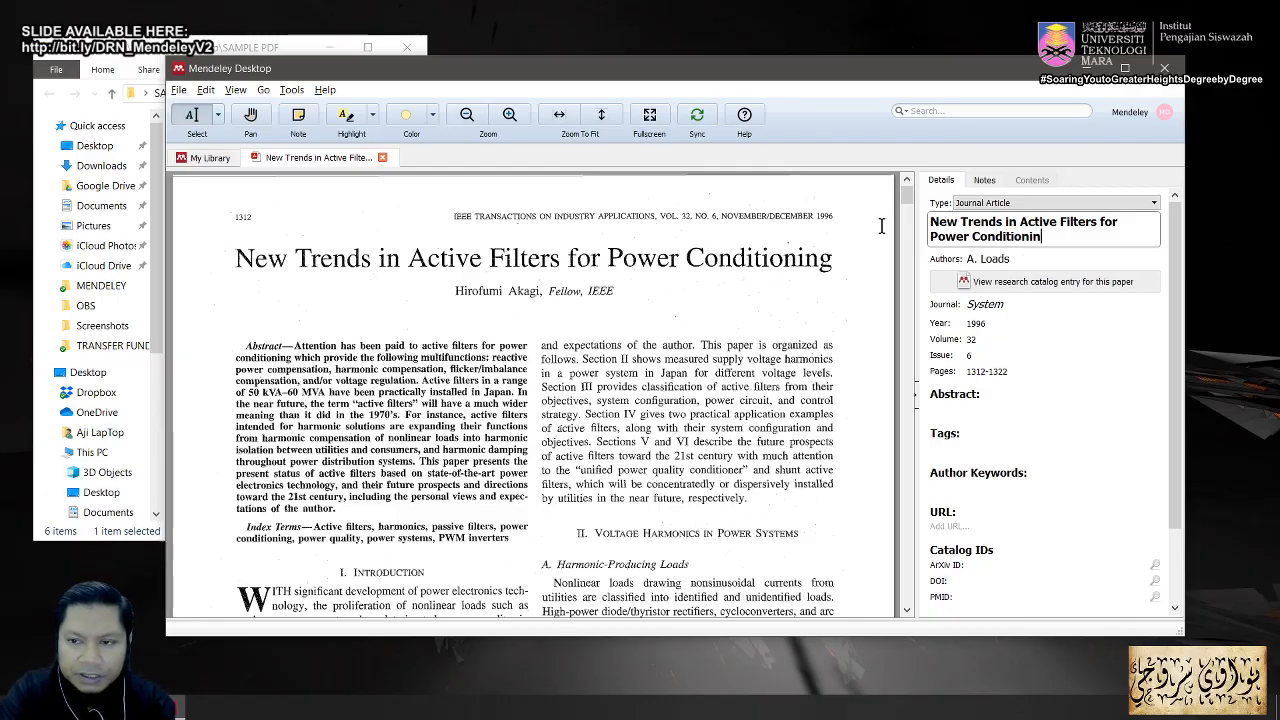
pyautogui.write('g')
pyautogui.press('Return')
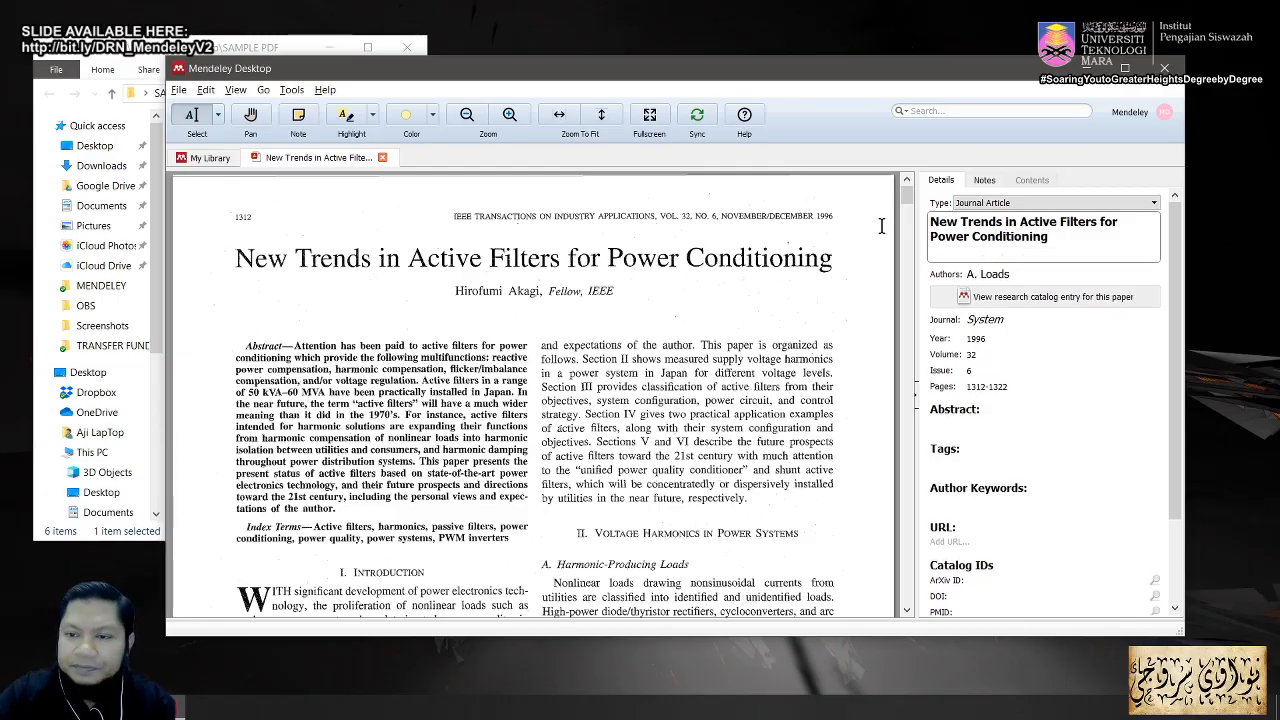
pyautogui.press('BackSpace')
pyautogui.click(1029, 336)
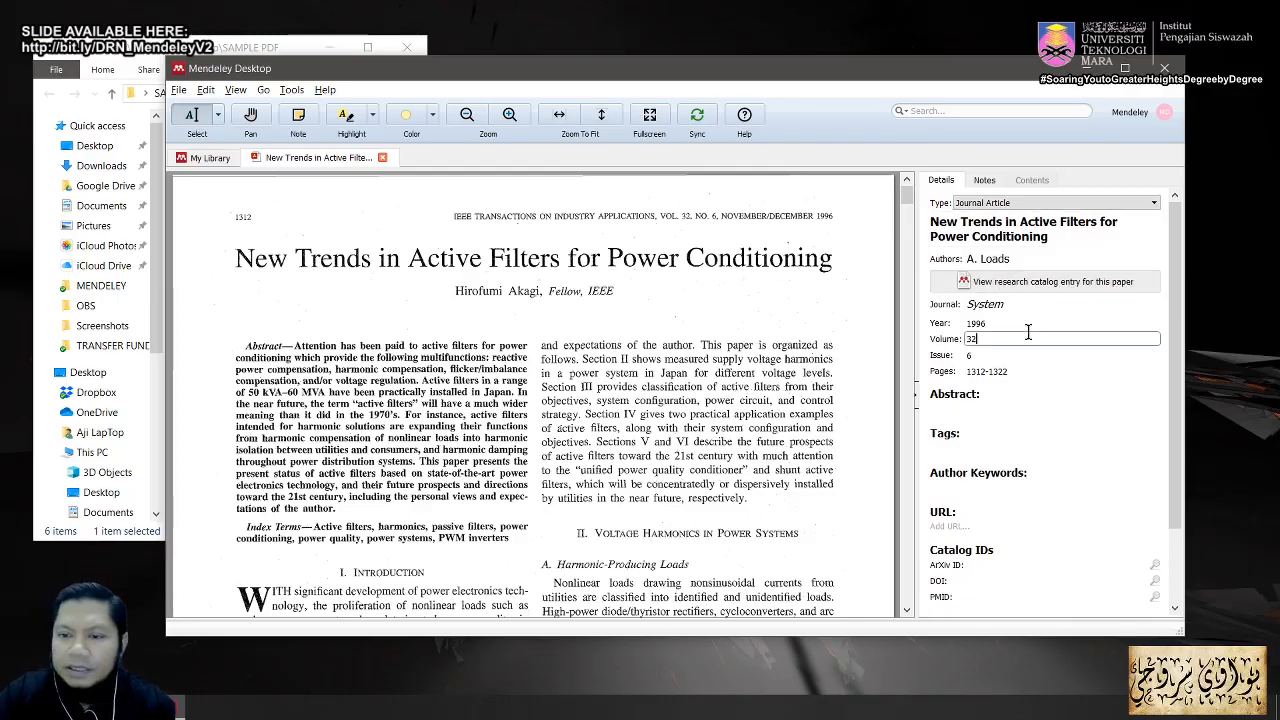
pyautogui.click(789, 336)
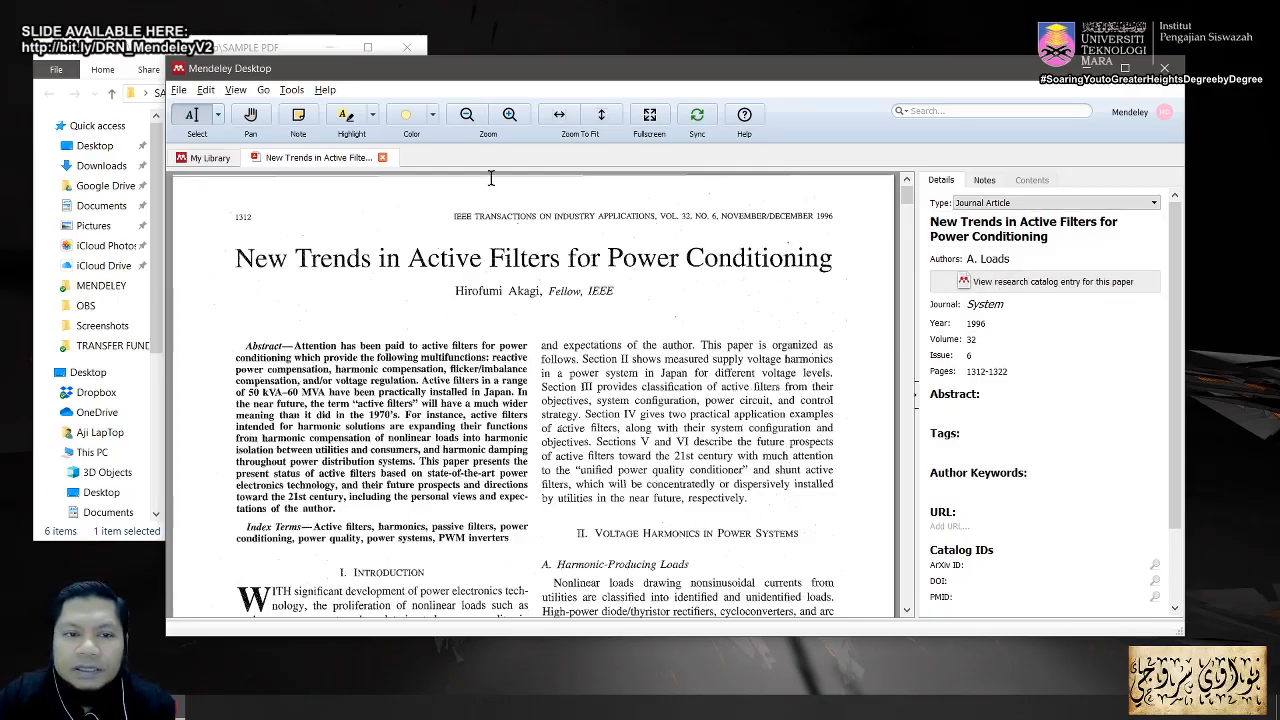
# Step: Close the PDF tab and select the retitled New Trends paper in All Documents
pyautogui.click(382, 157)
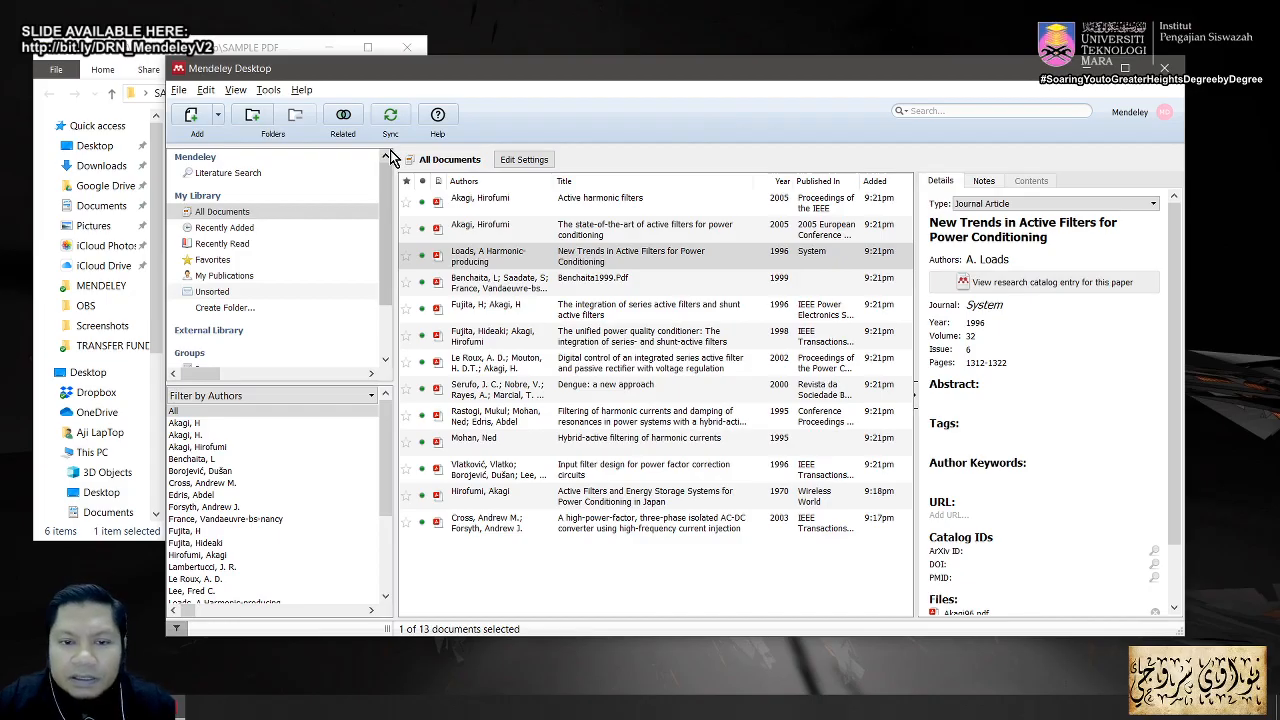
pyautogui.click(590, 262)
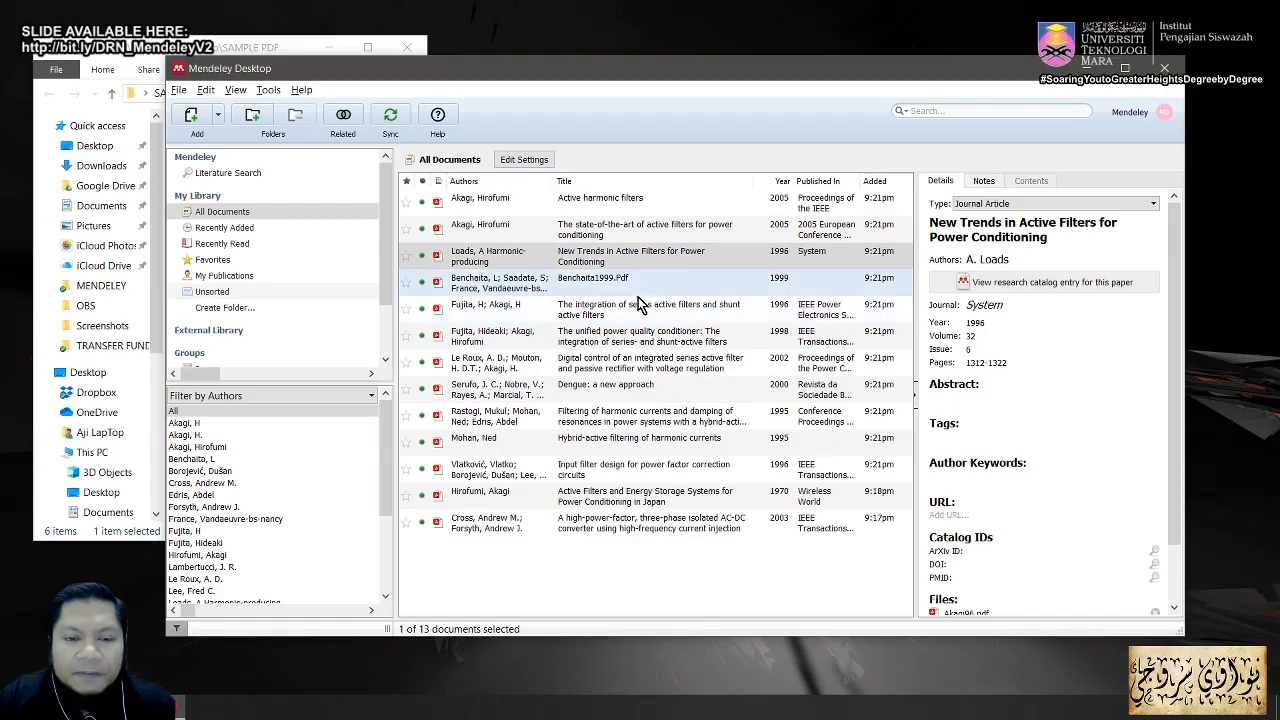
pyautogui.click(555, 264)
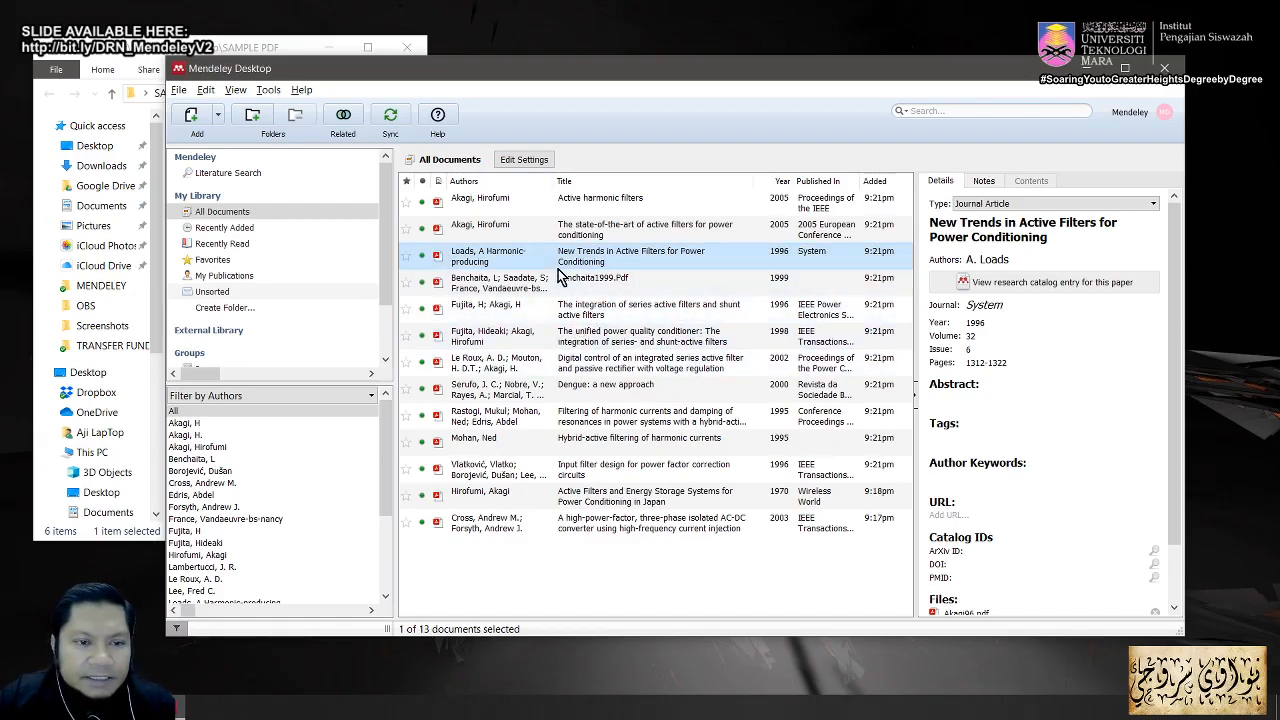
pyautogui.moveTo(547, 71); pyautogui.dragTo(529, 79)
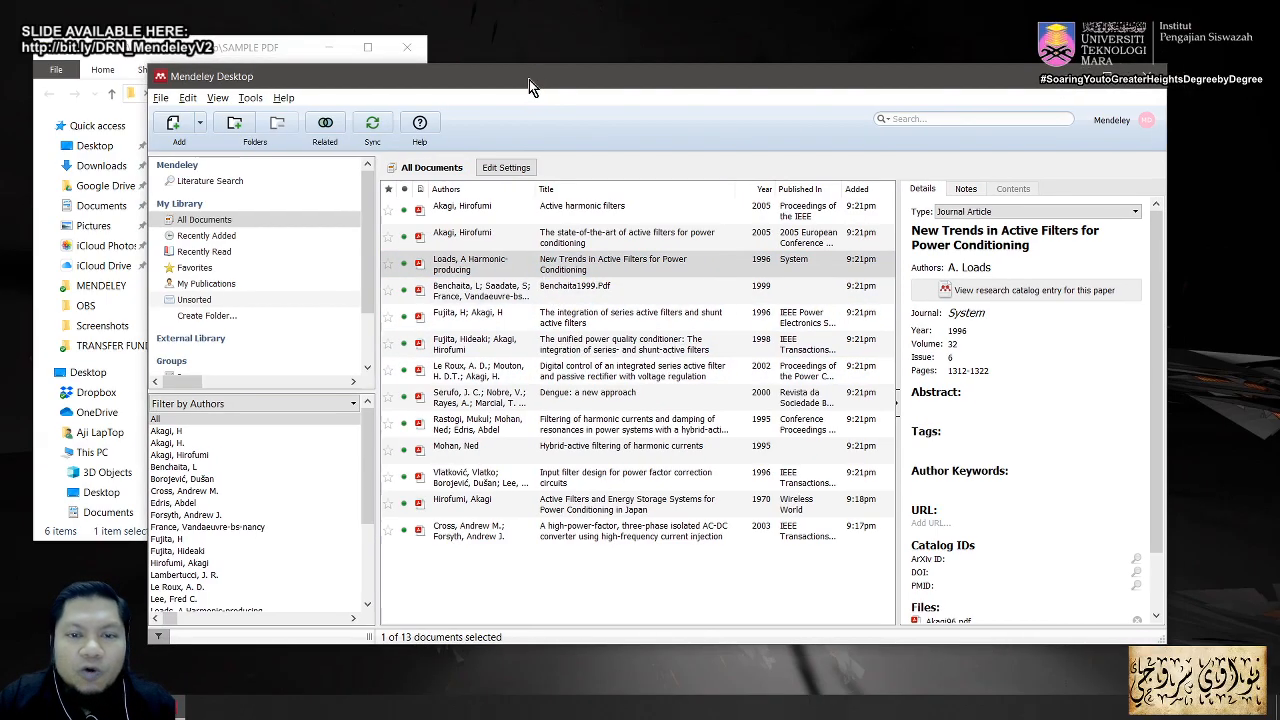
pyautogui.hotkey('alt', 'Tab')
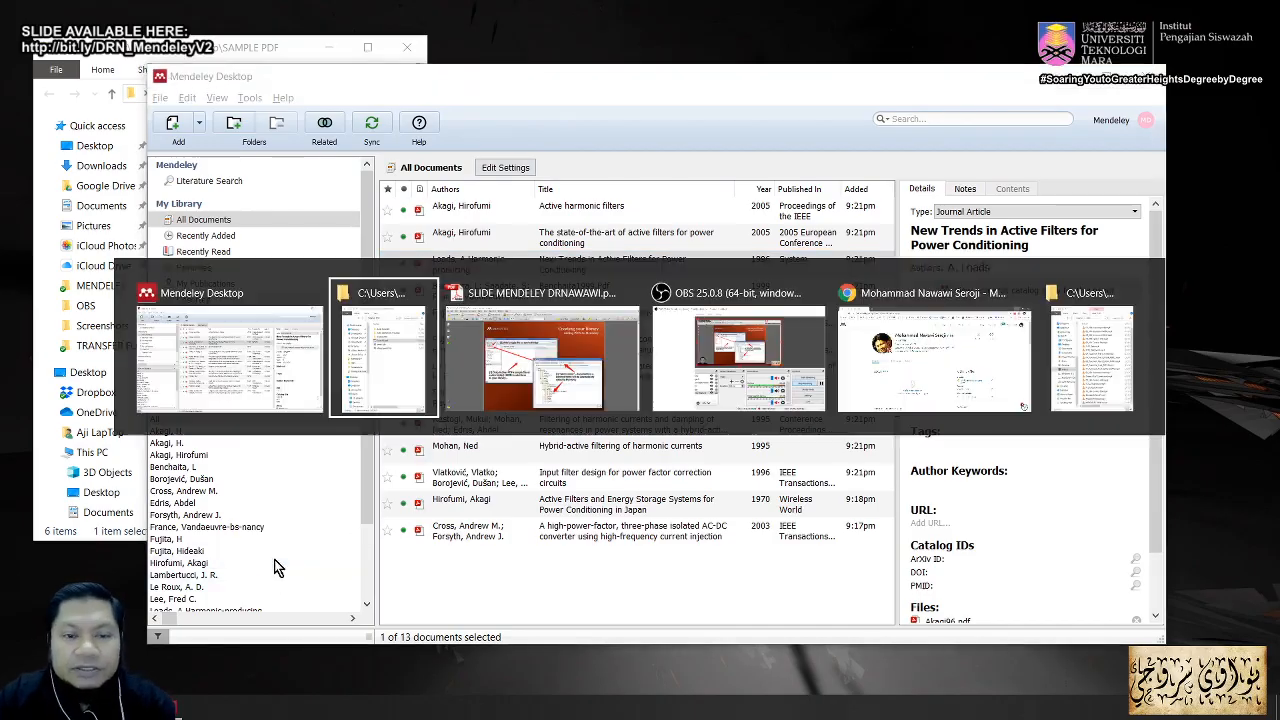
pyautogui.hotkey('alt', 'Tab')
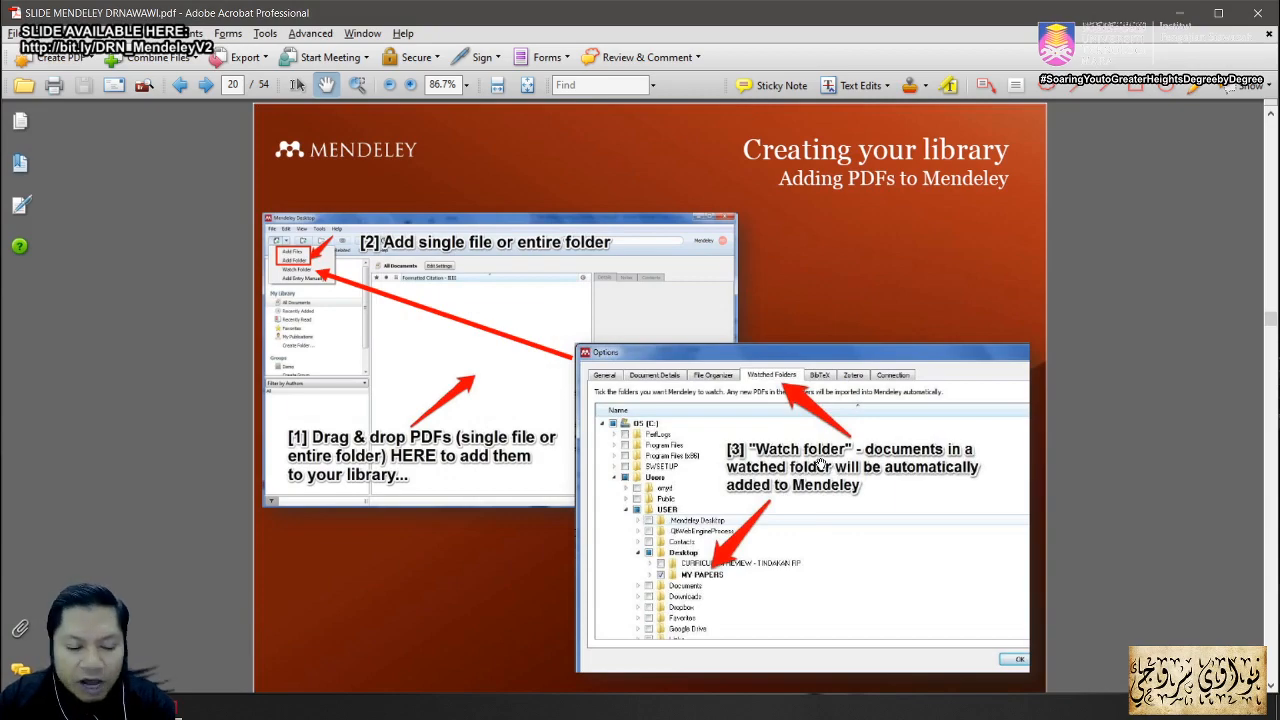
pyautogui.hotkey('alt', 'Tab')
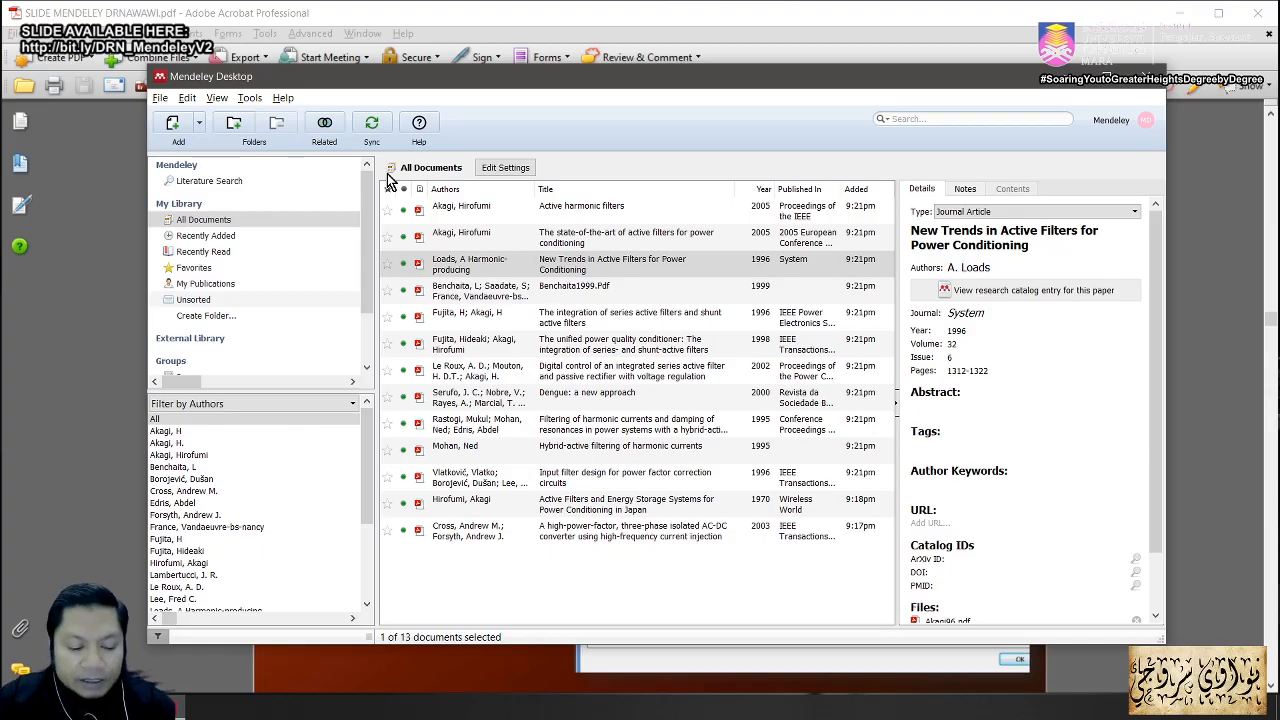
# Step: Show the Watched Folders page of Tools > Options, then reveal the desktop with Win+D
pyautogui.click(249, 100)
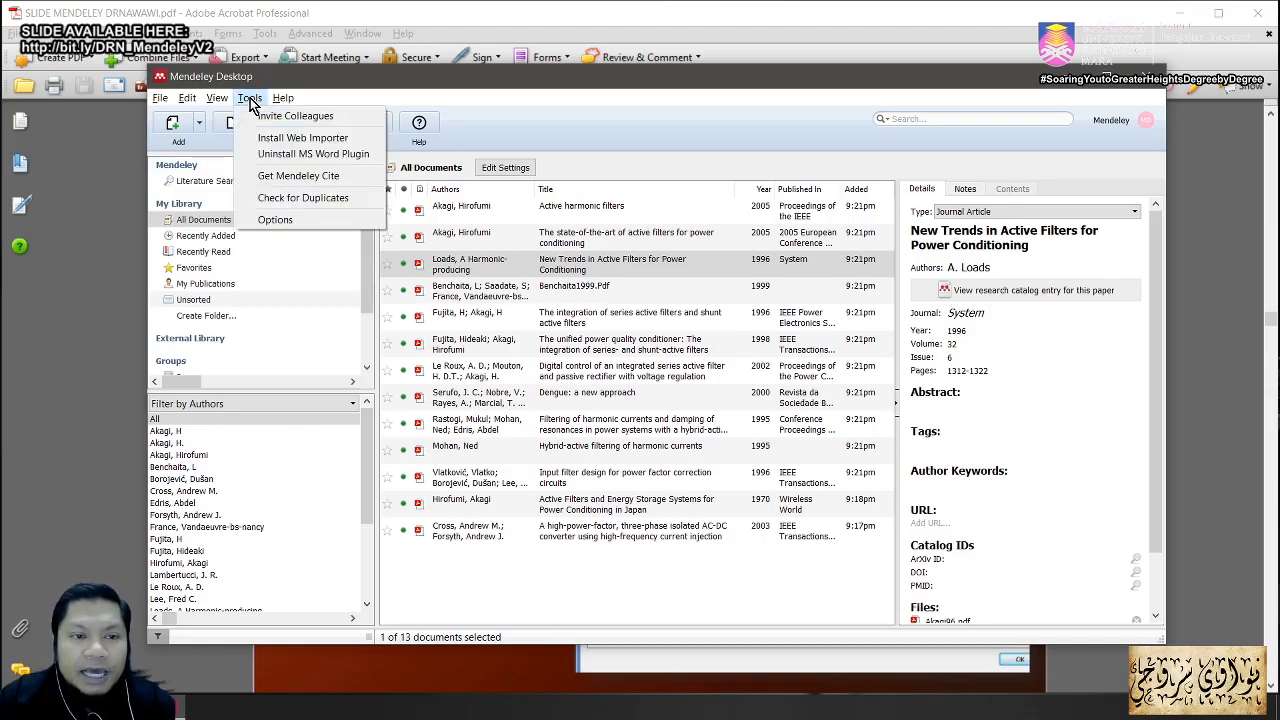
pyautogui.click(286, 221)
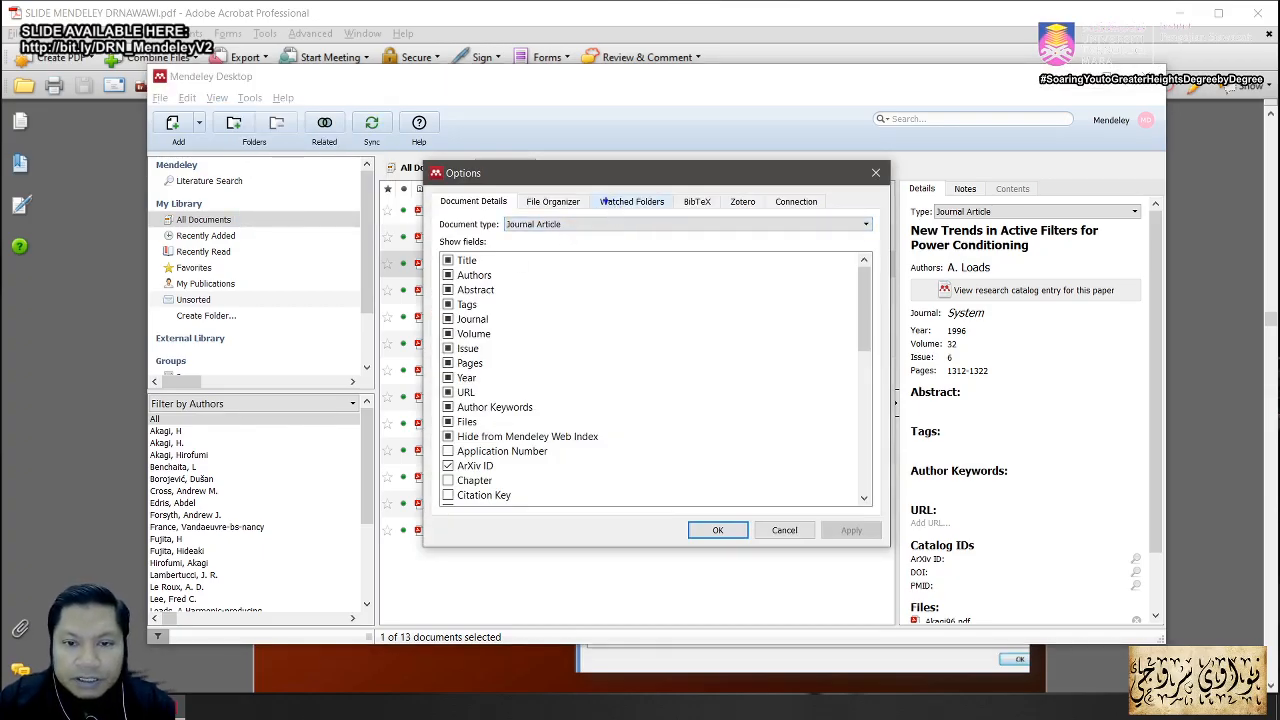
pyautogui.moveTo(582, 189); pyautogui.dragTo(674, 216)
pyautogui.click(618, 204)
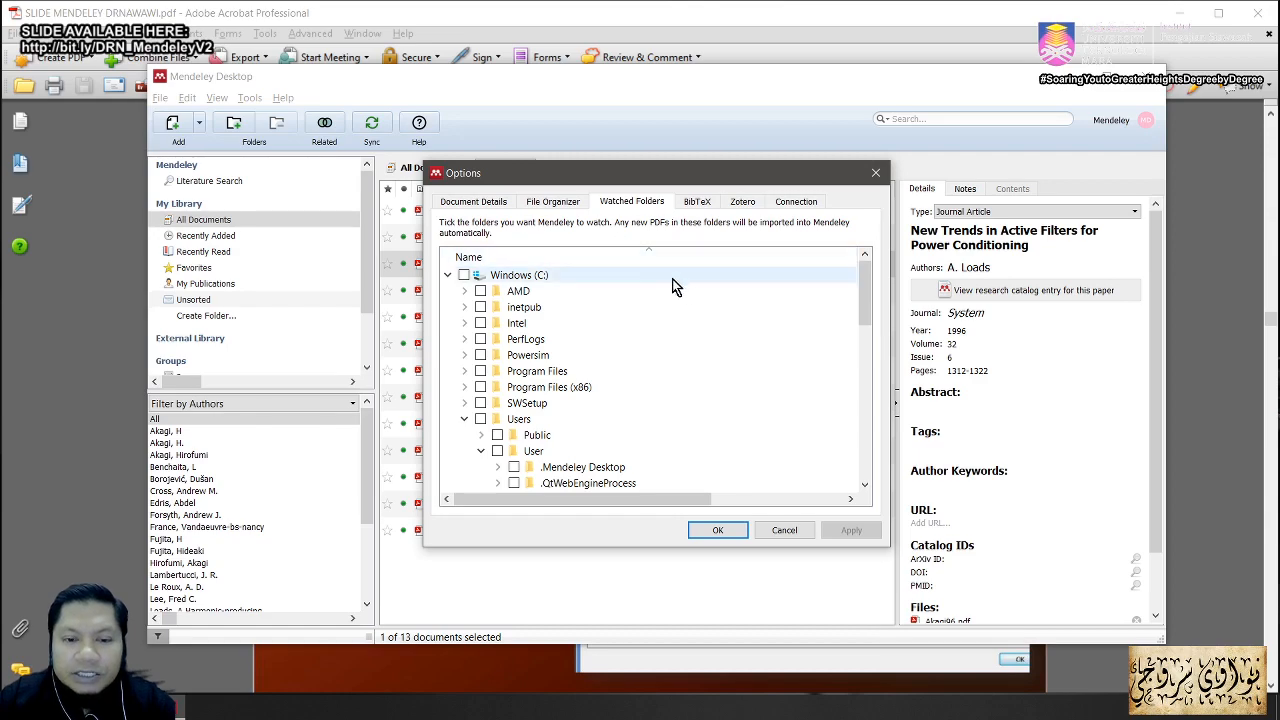
pyautogui.moveTo(866, 291); pyautogui.dragTo(868, 368)
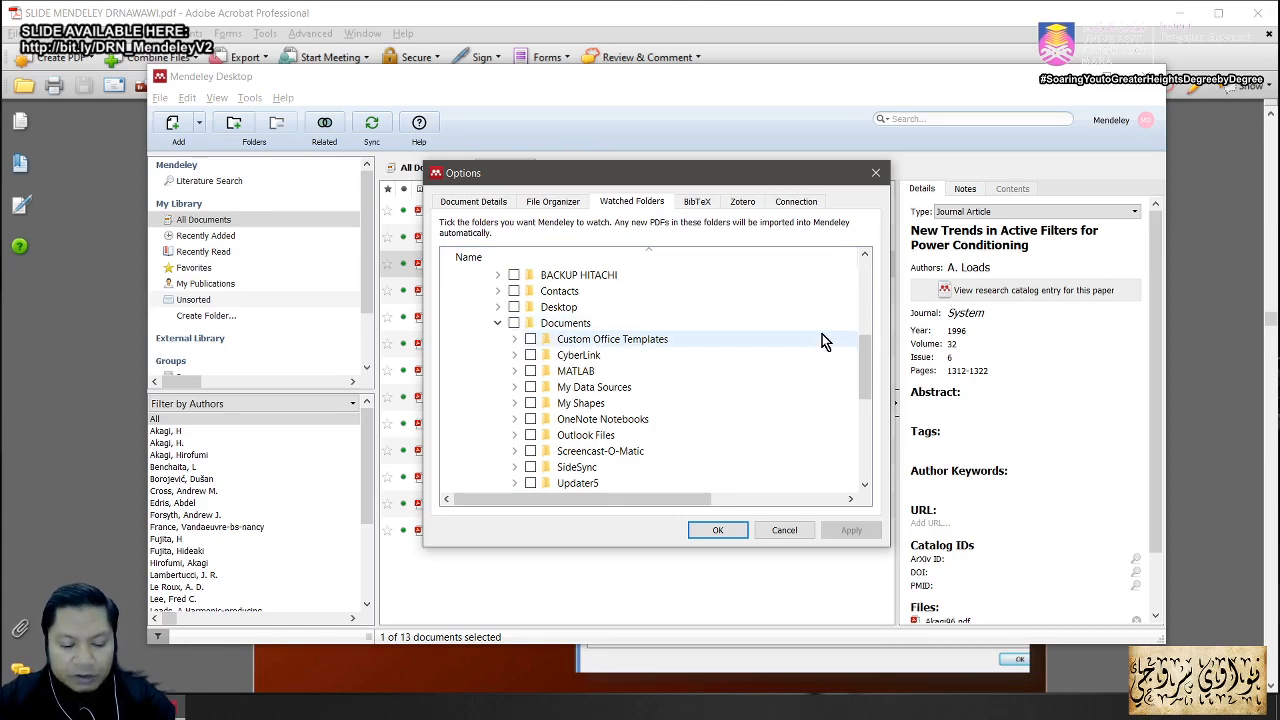
pyautogui.press('super+d')
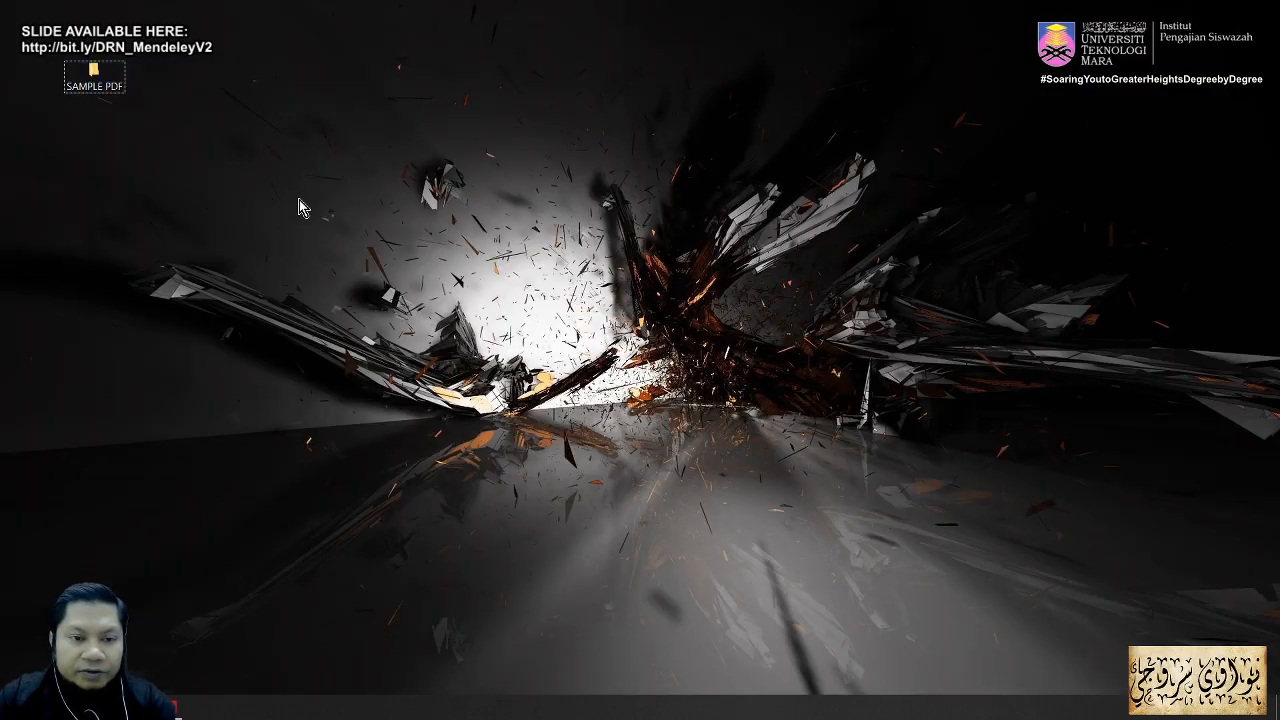
# Step: Make a new desktop folder below SAMPLE PDF, name it WATCH FOLDER, and open it
pyautogui.rightClick(297, 200)
pyautogui.moveTo(224, 418)
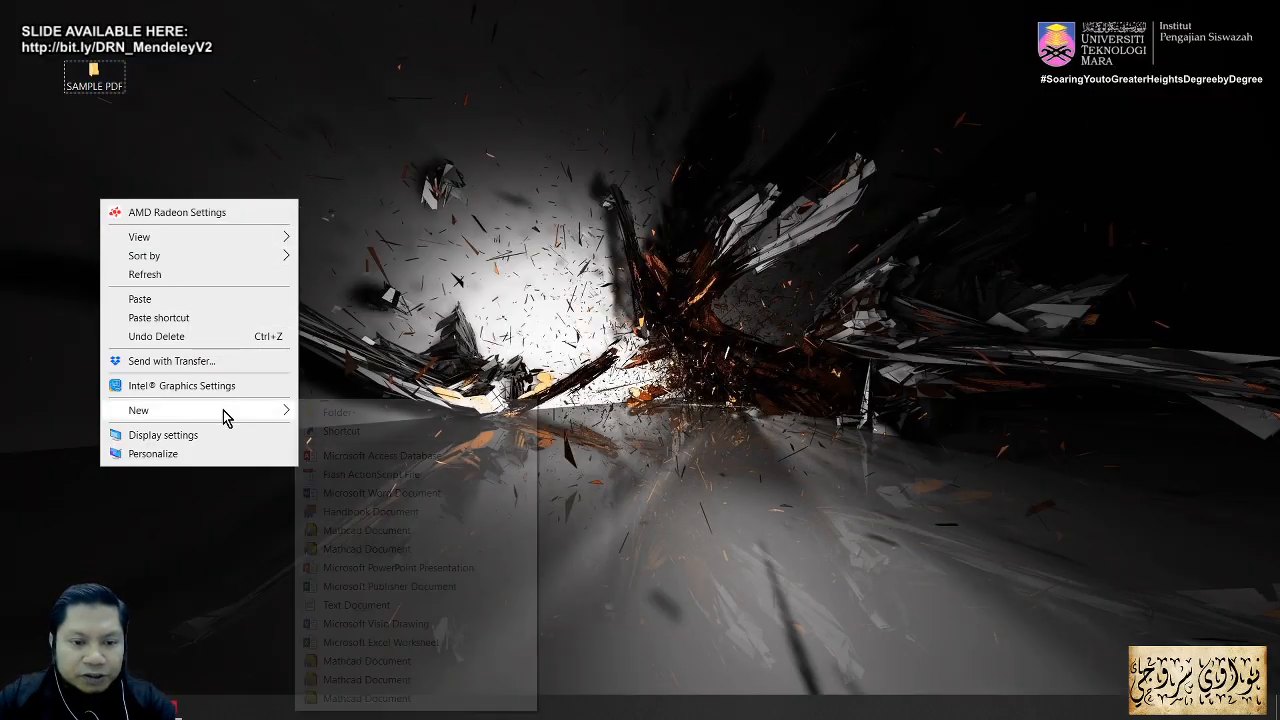
pyautogui.click(343, 413)
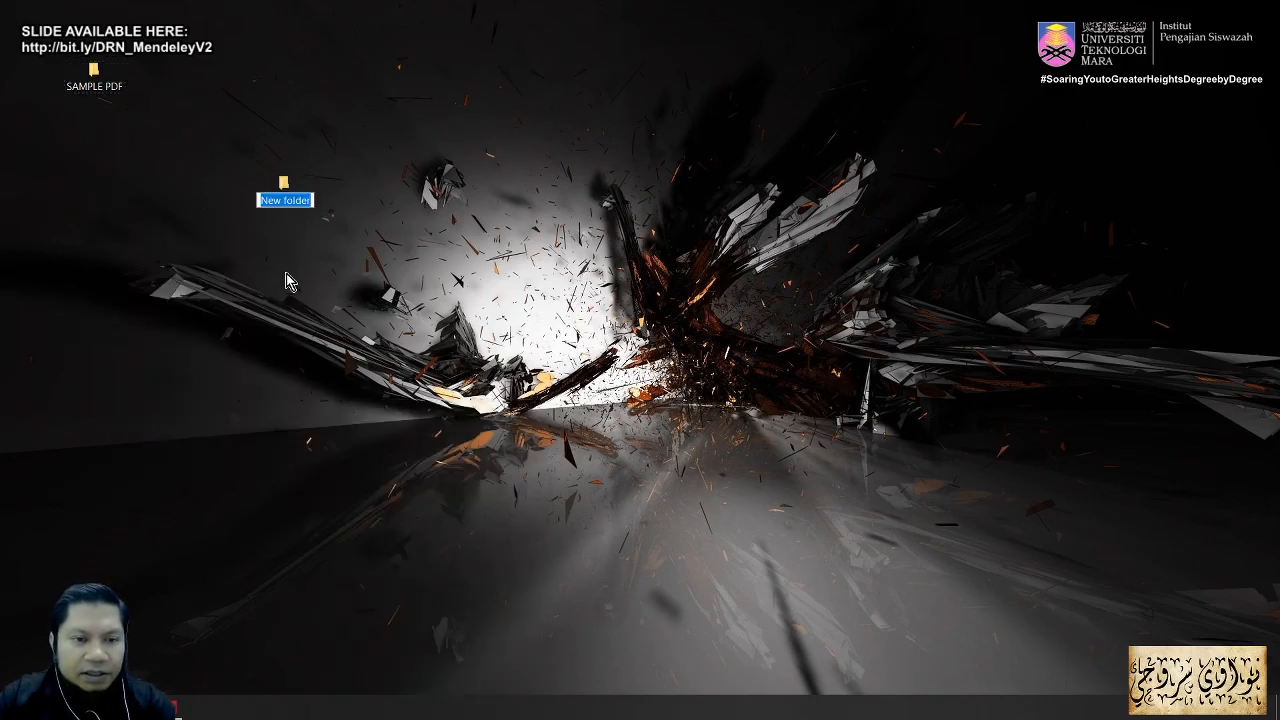
pyautogui.moveTo(287, 192); pyautogui.dragTo(100, 155)
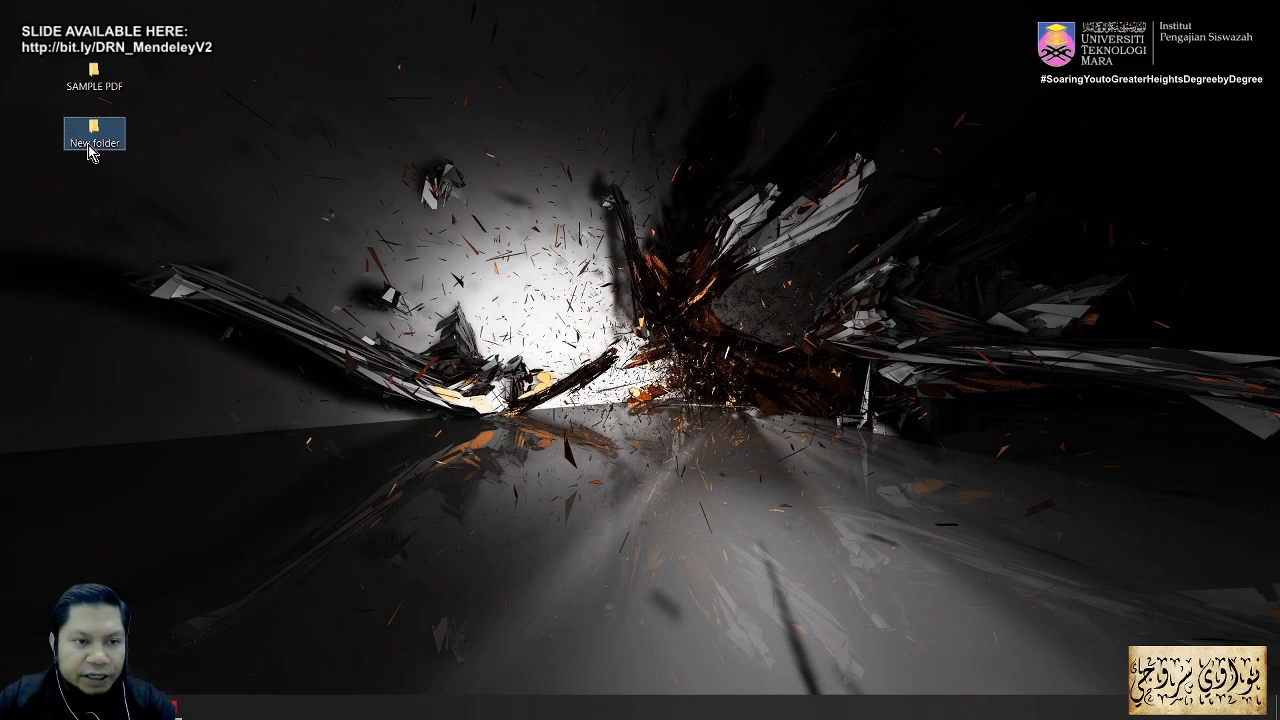
pyautogui.click(88, 145)
pyautogui.write('WATCH')
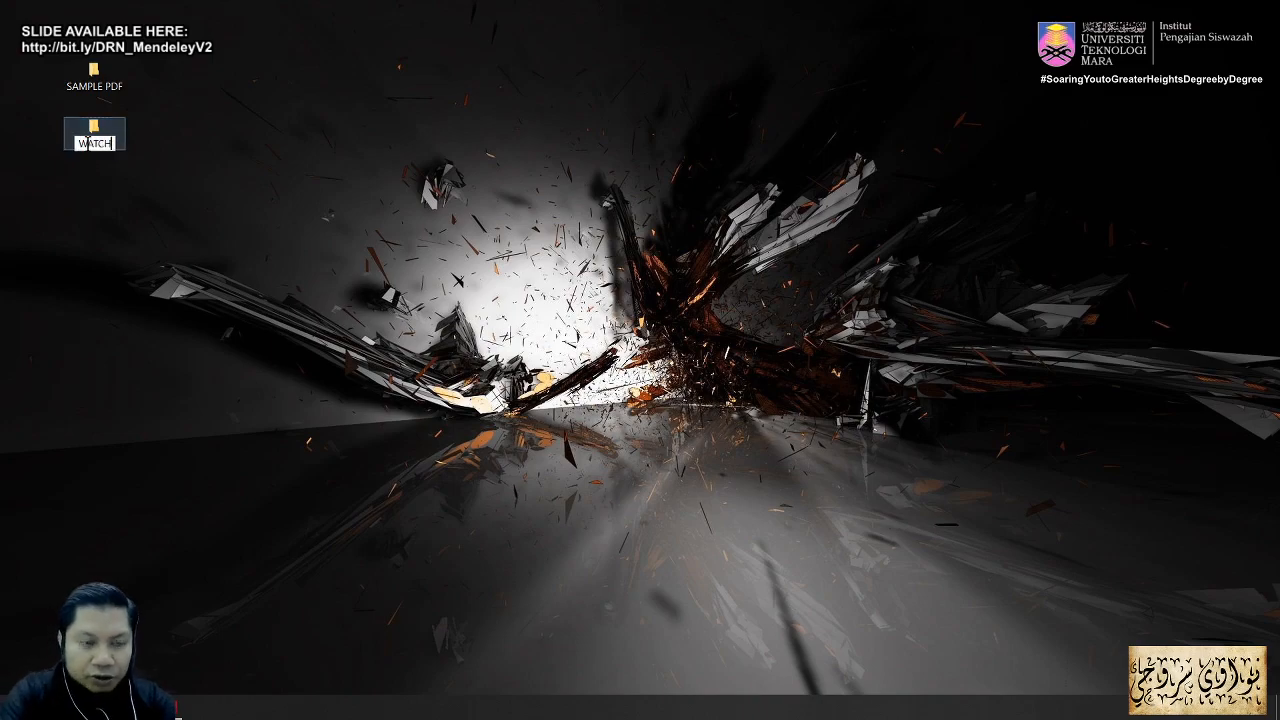
pyautogui.write(' FOLDER')
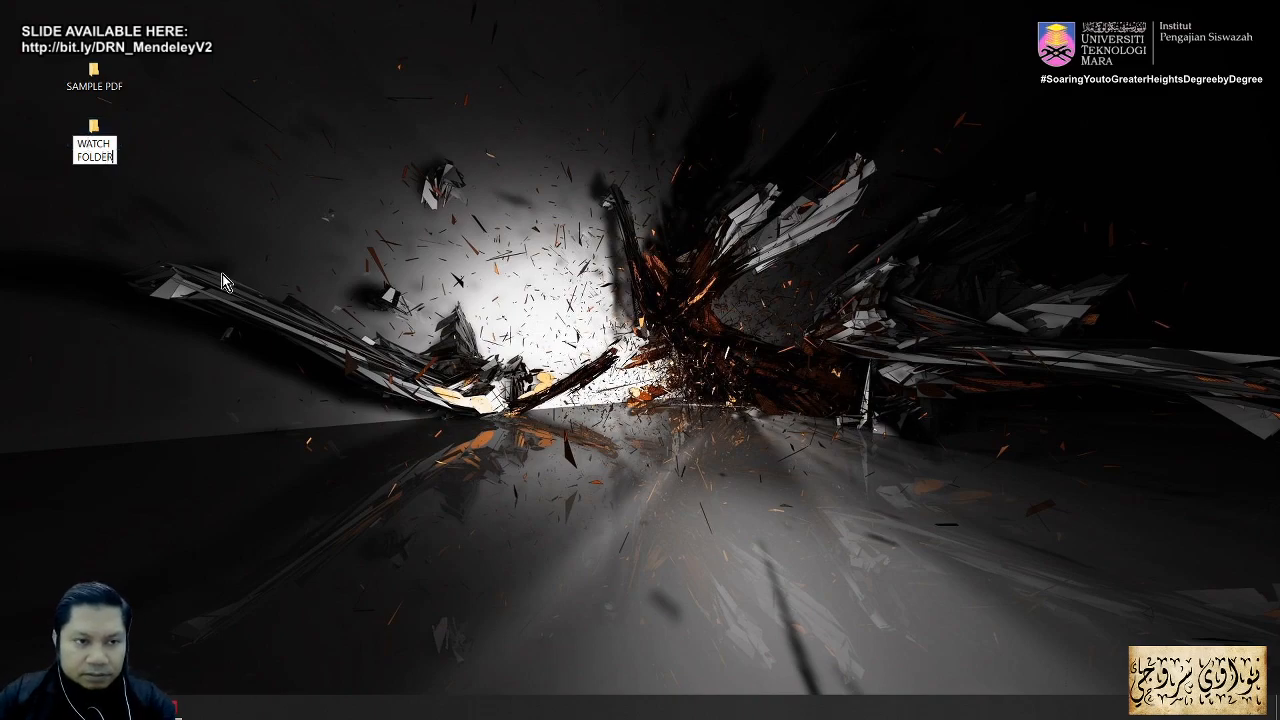
pyautogui.press('Return')
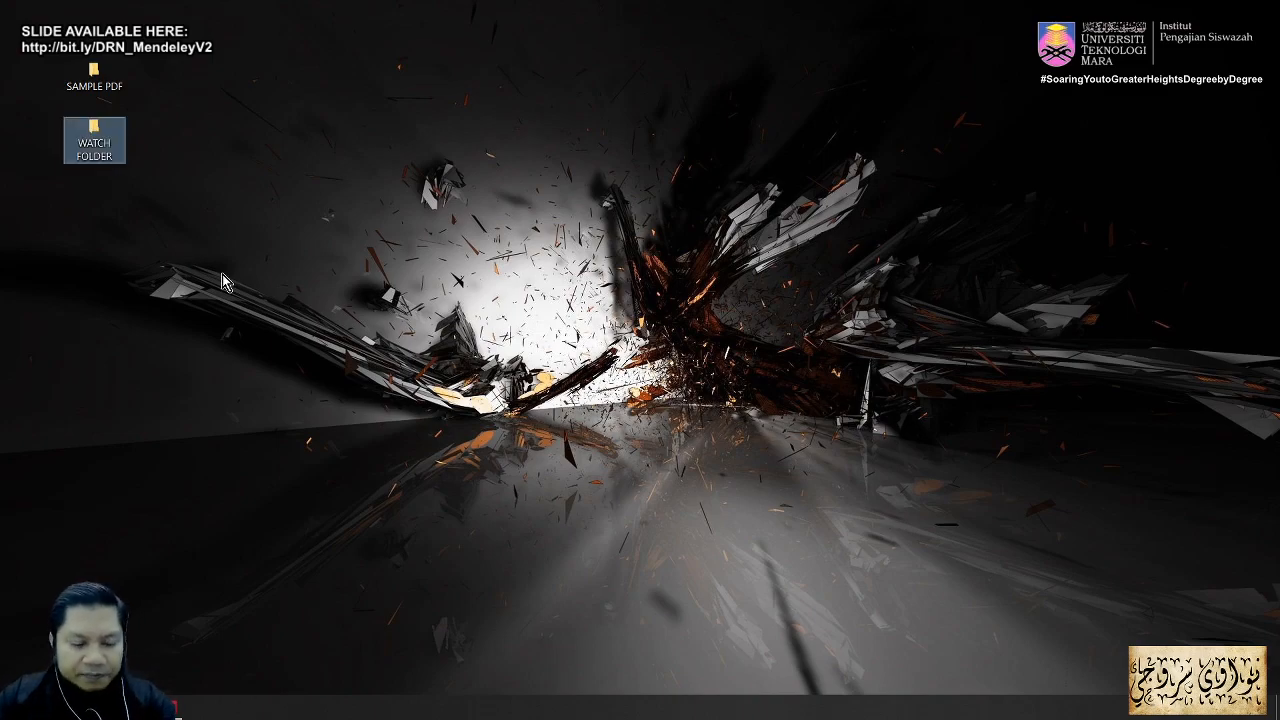
pyautogui.doubleClick(94, 140)
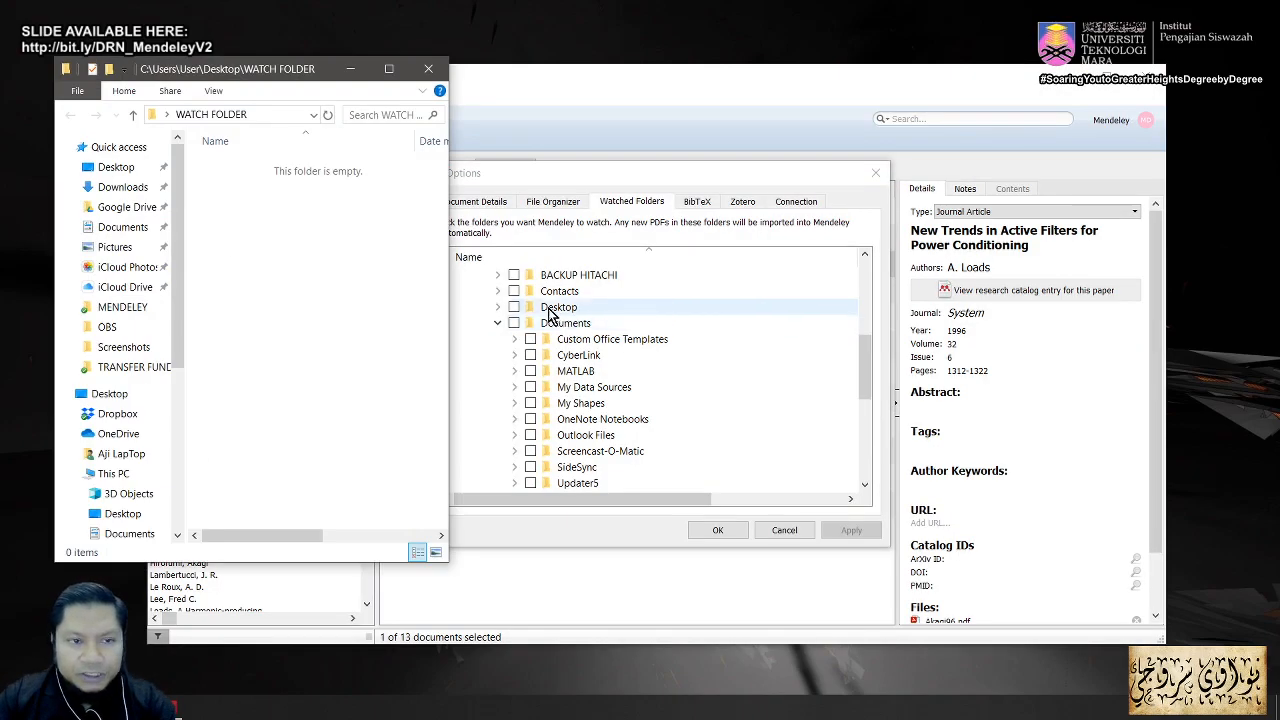
# Step: Tick Desktop > WATCH FOLDER in the Watched Folders tree, then apply and close Options
pyautogui.click(429, 69)
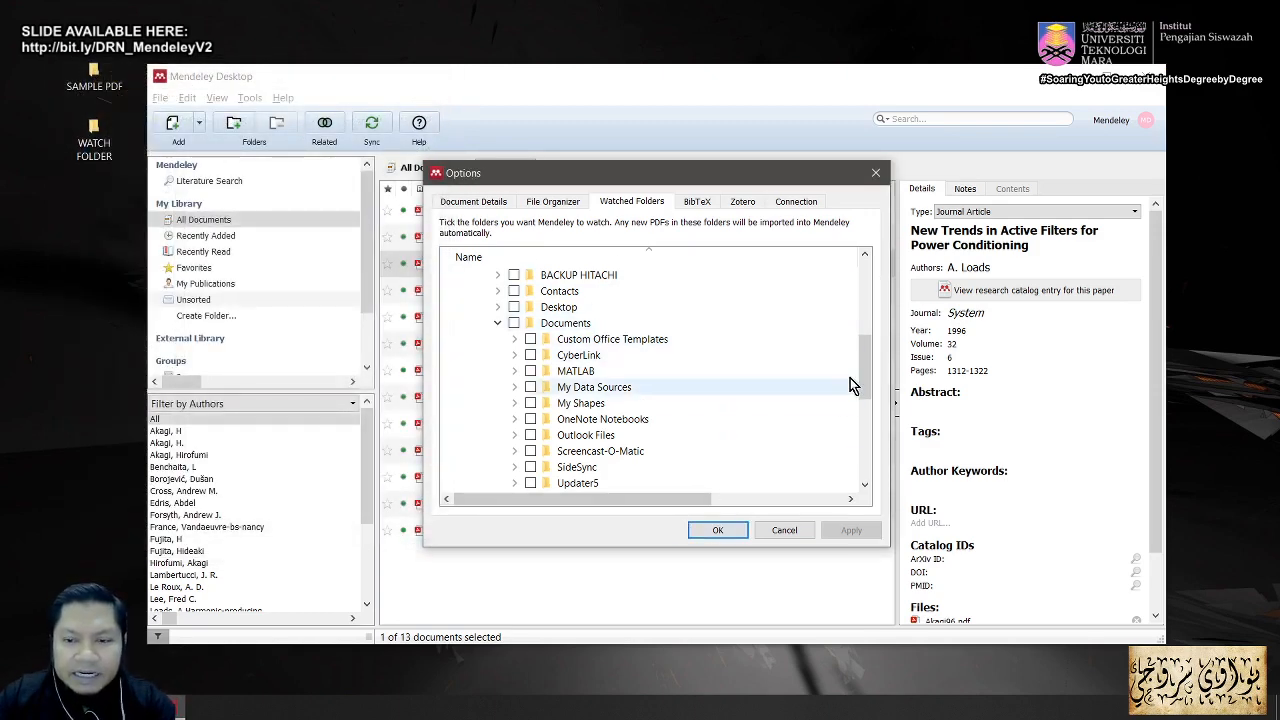
pyautogui.click(560, 314)
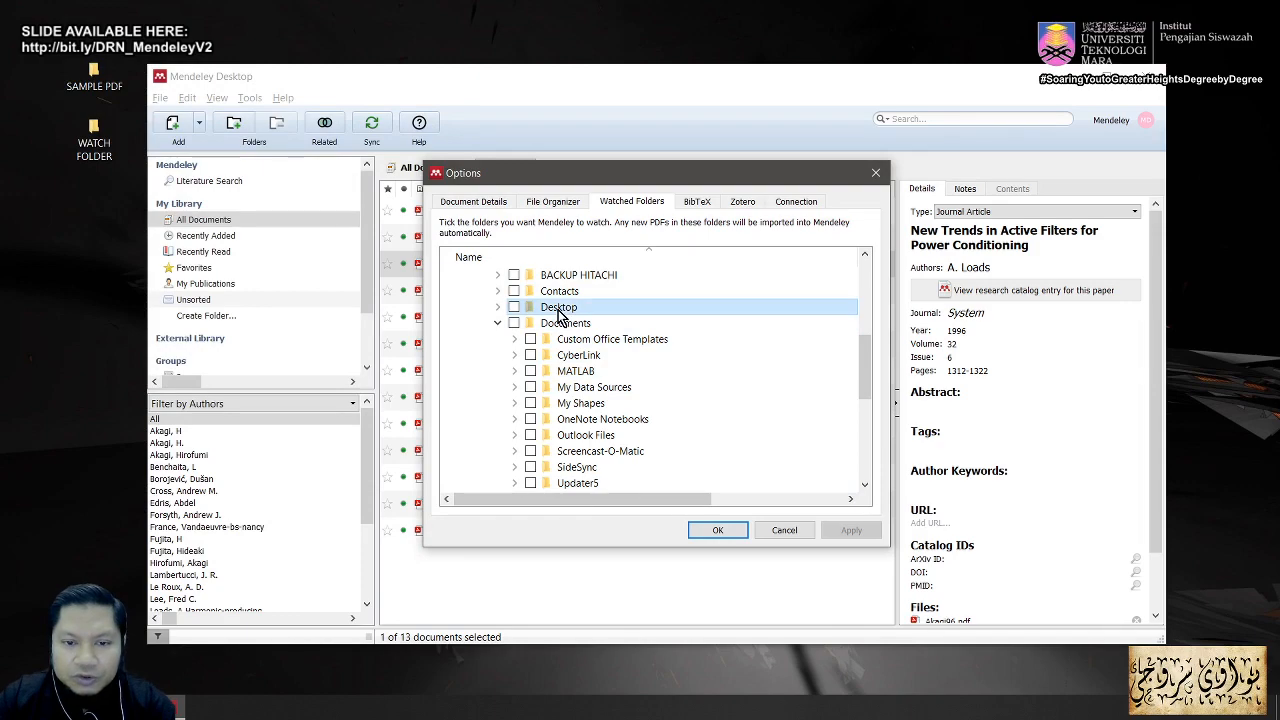
pyautogui.doubleClick(560, 314)
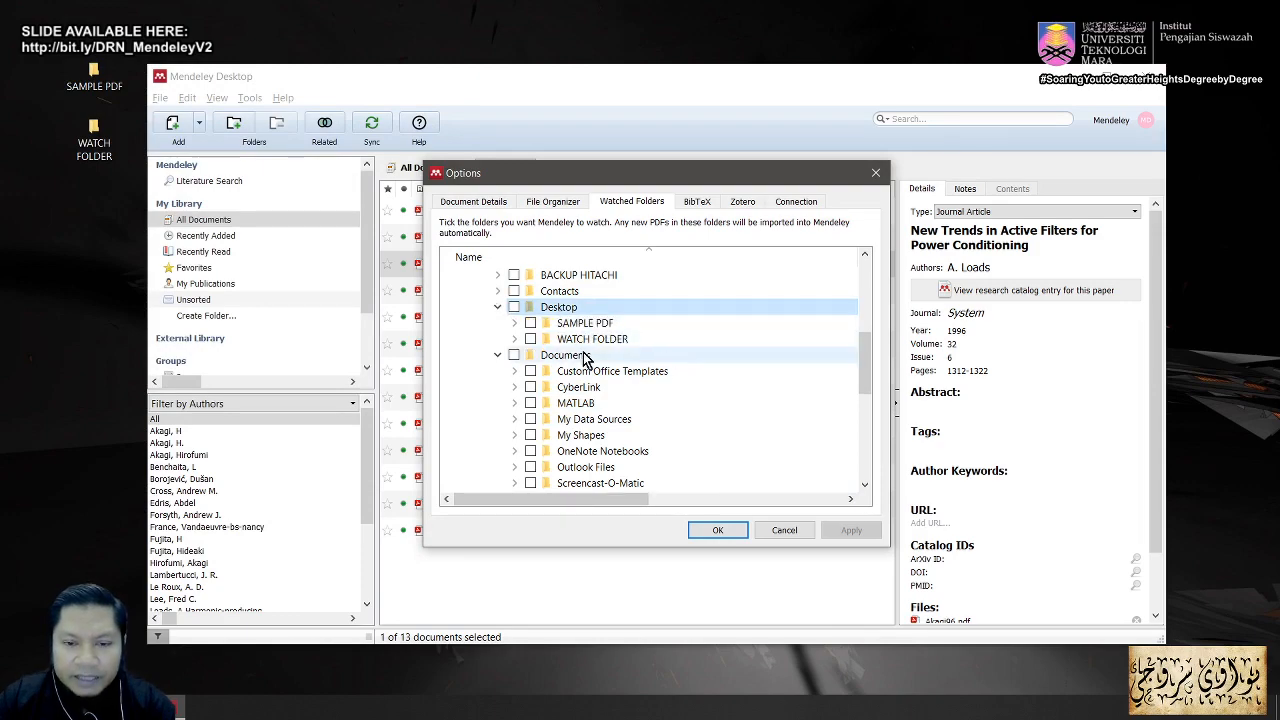
pyautogui.click(530, 340)
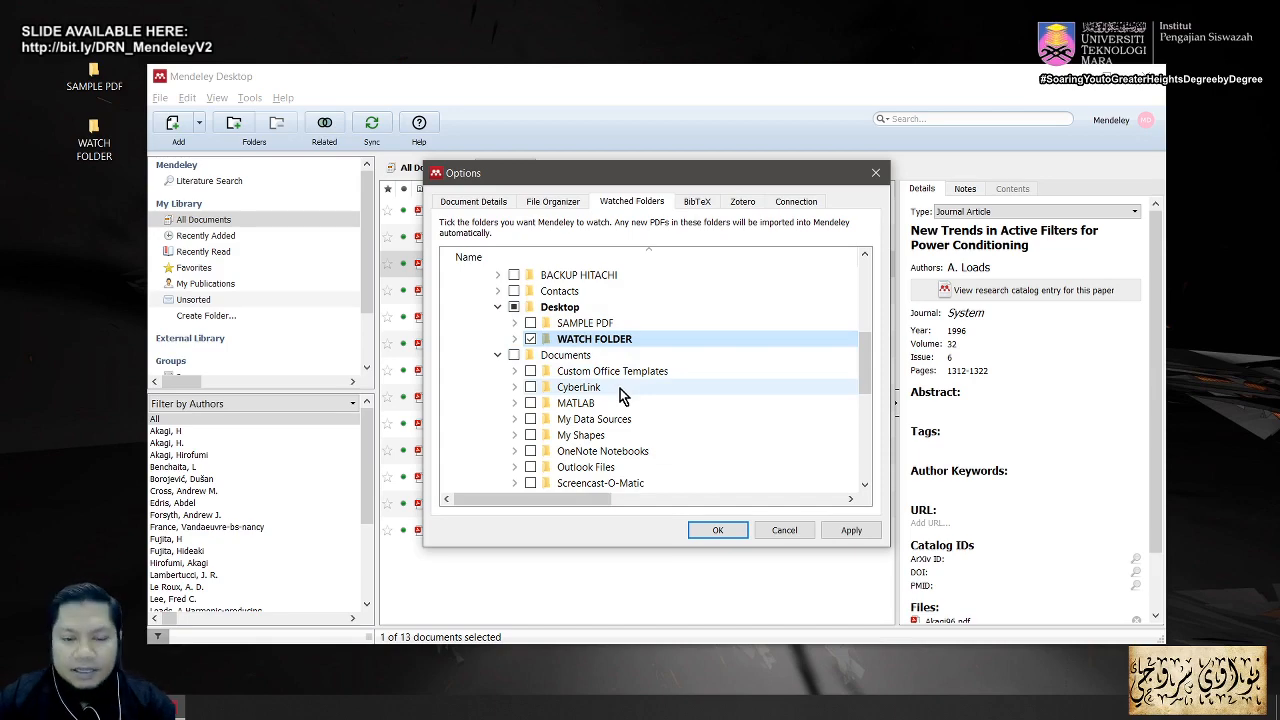
pyautogui.click(857, 534)
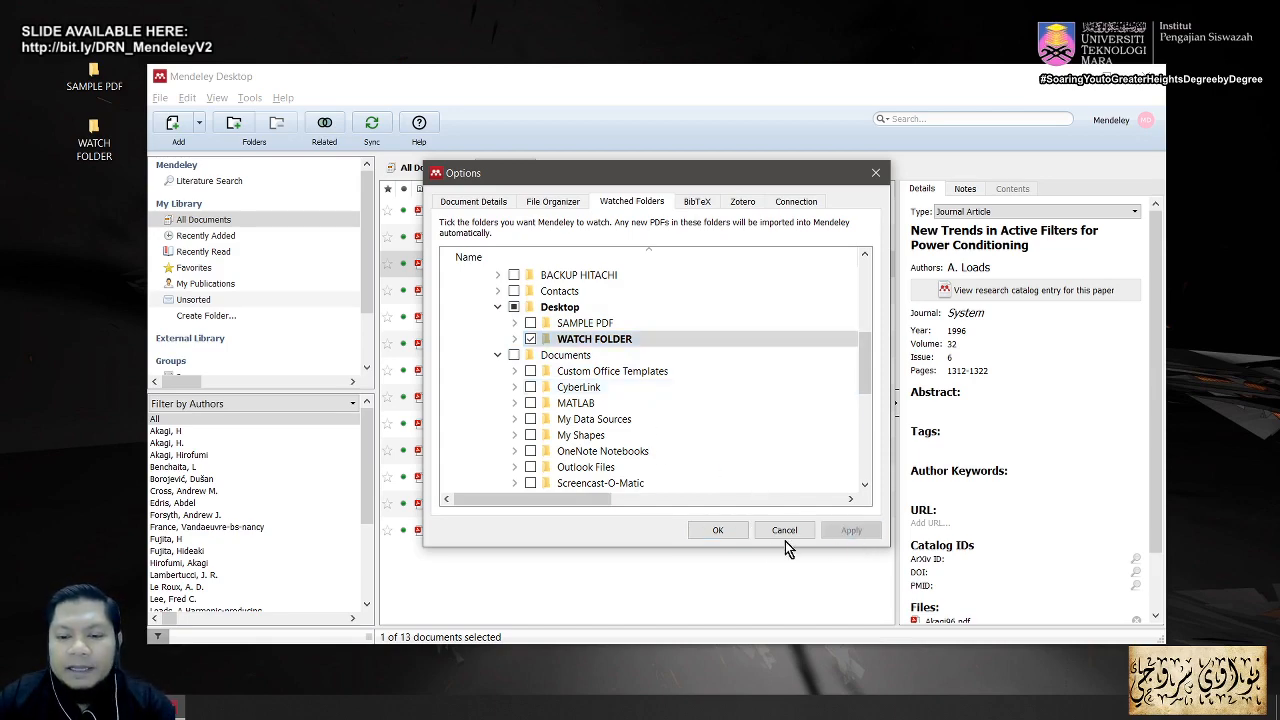
pyautogui.click(724, 535)
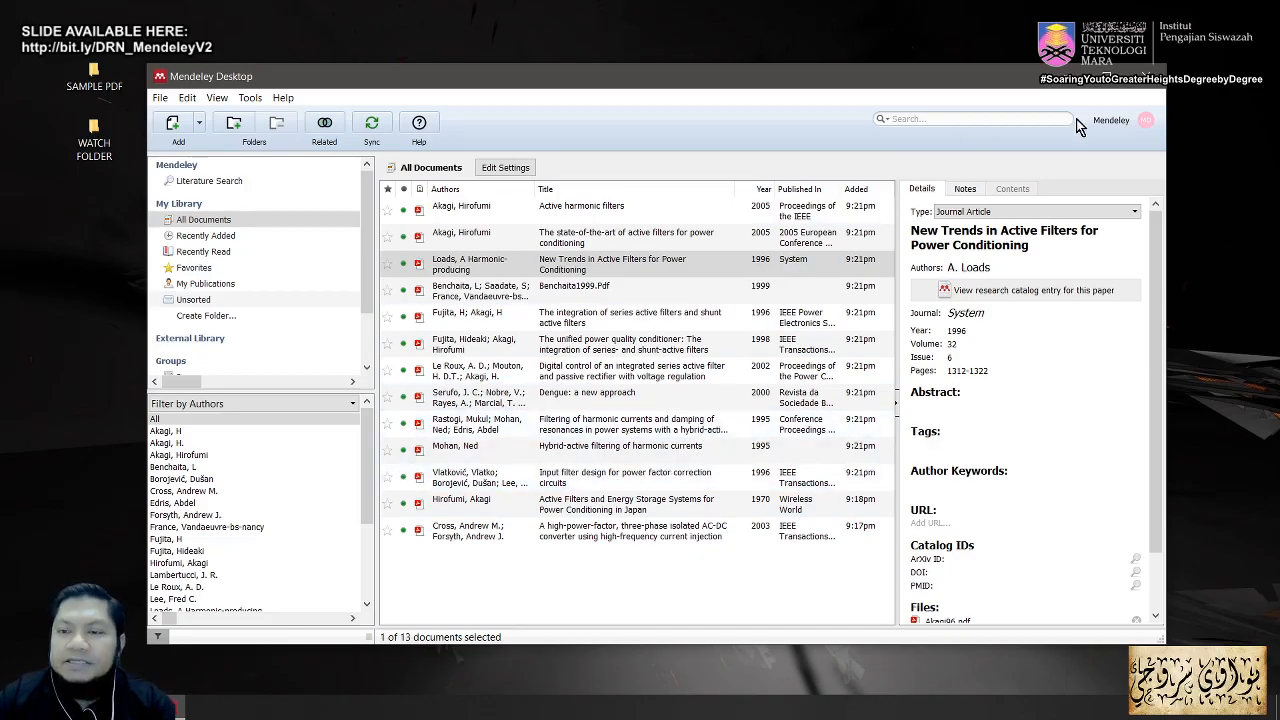
# Step: Close the Mendeley Desktop window with its X button
pyautogui.click(1151, 84)
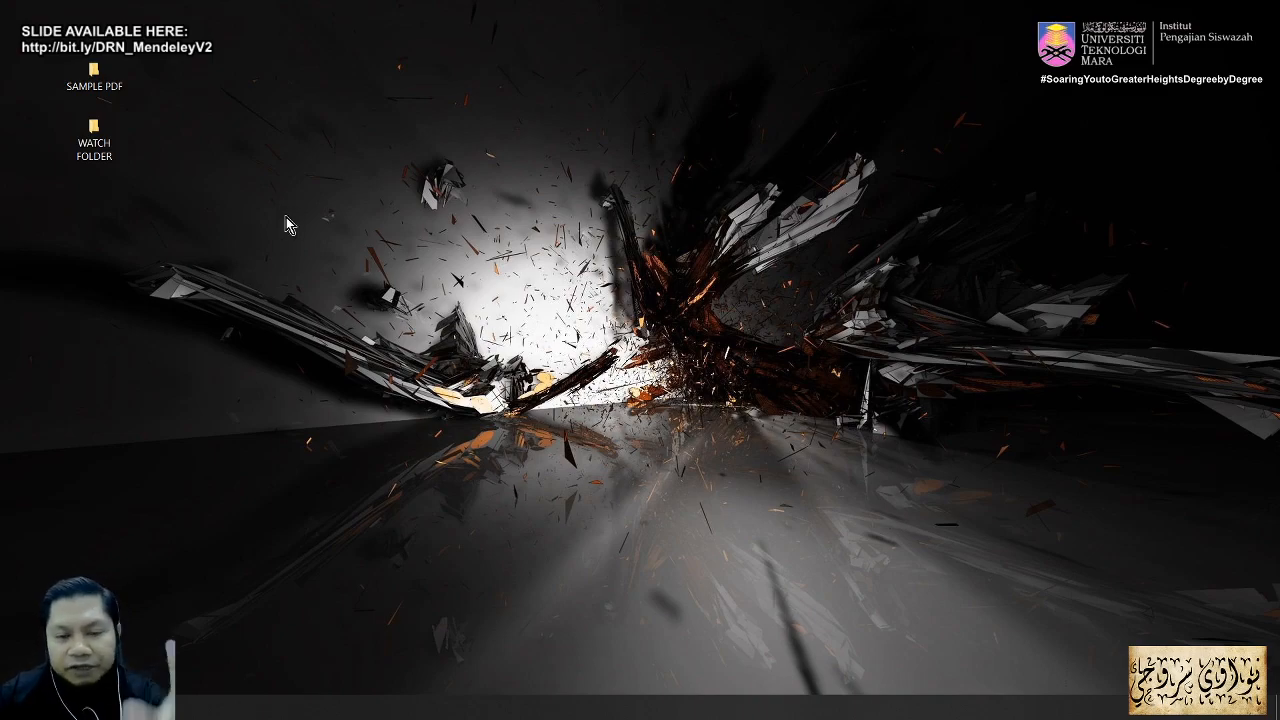
# Step: Select all nine PDFs inside SAMPLE PDF > ADD WATCHED FOLDER
pyautogui.doubleClick(100, 80)
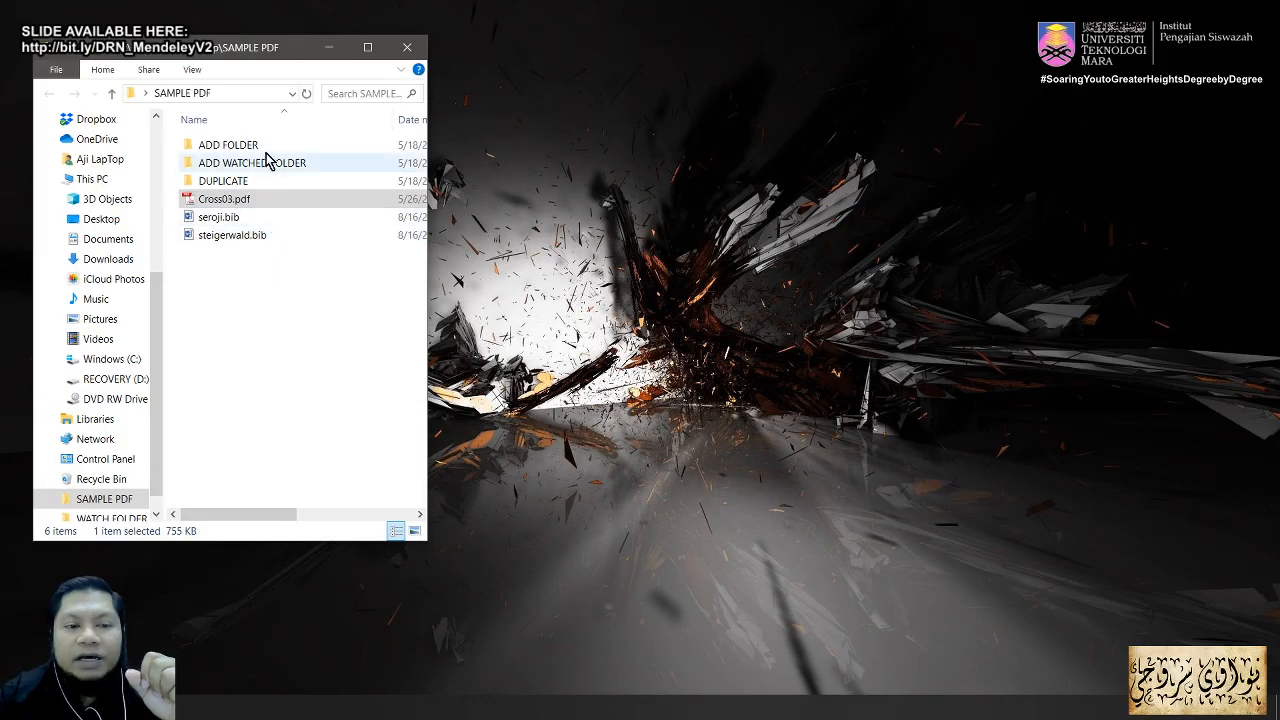
pyautogui.doubleClick(268, 165)
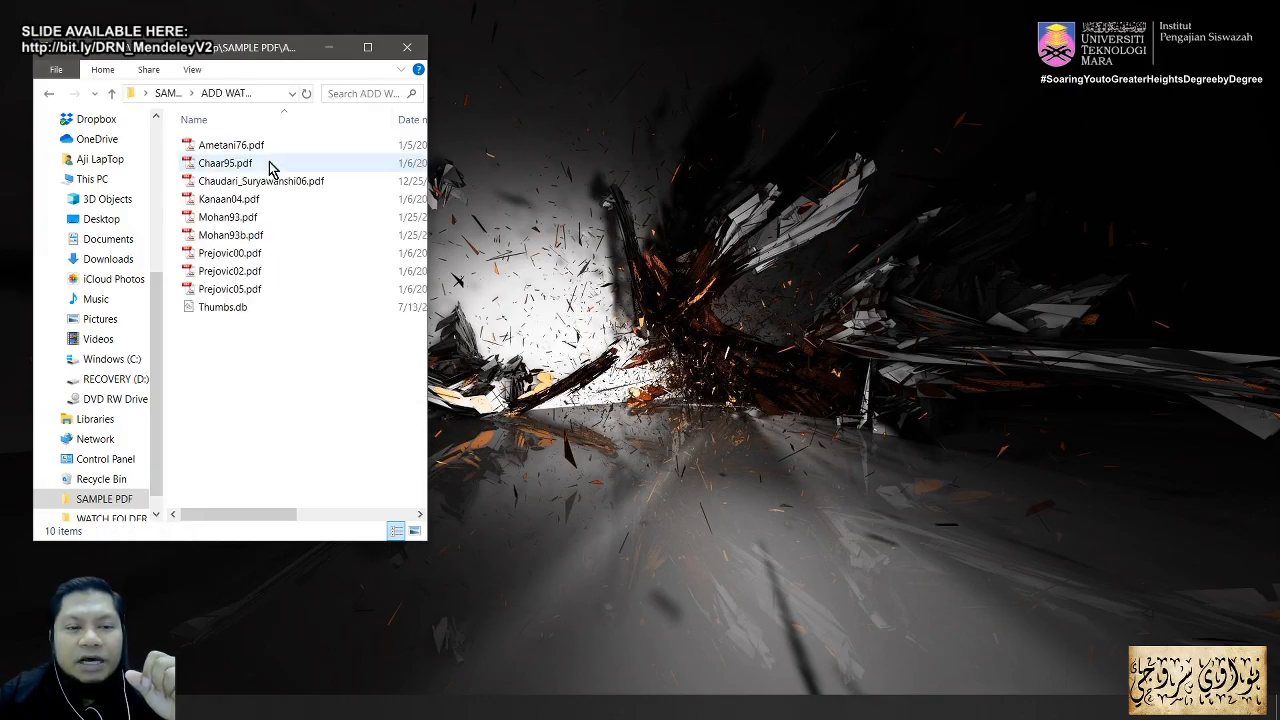
pyautogui.moveTo(256, 54); pyautogui.dragTo(773, 211)
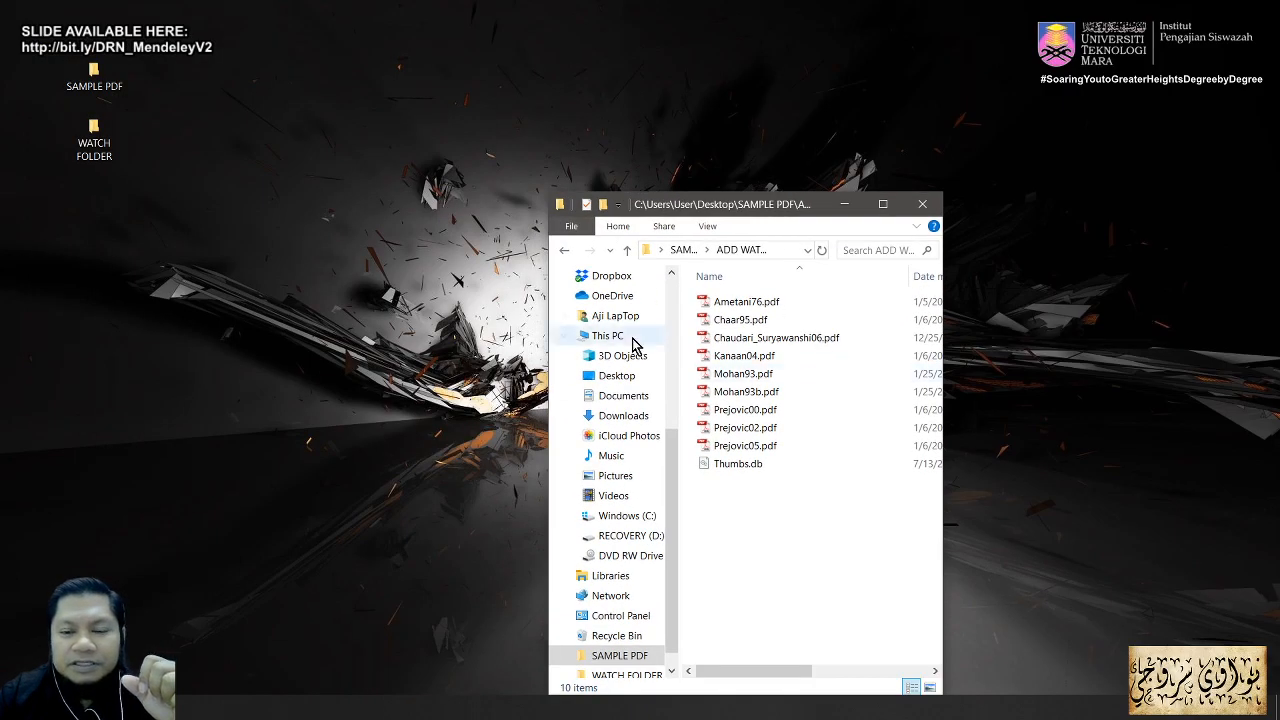
pyautogui.click(766, 445)
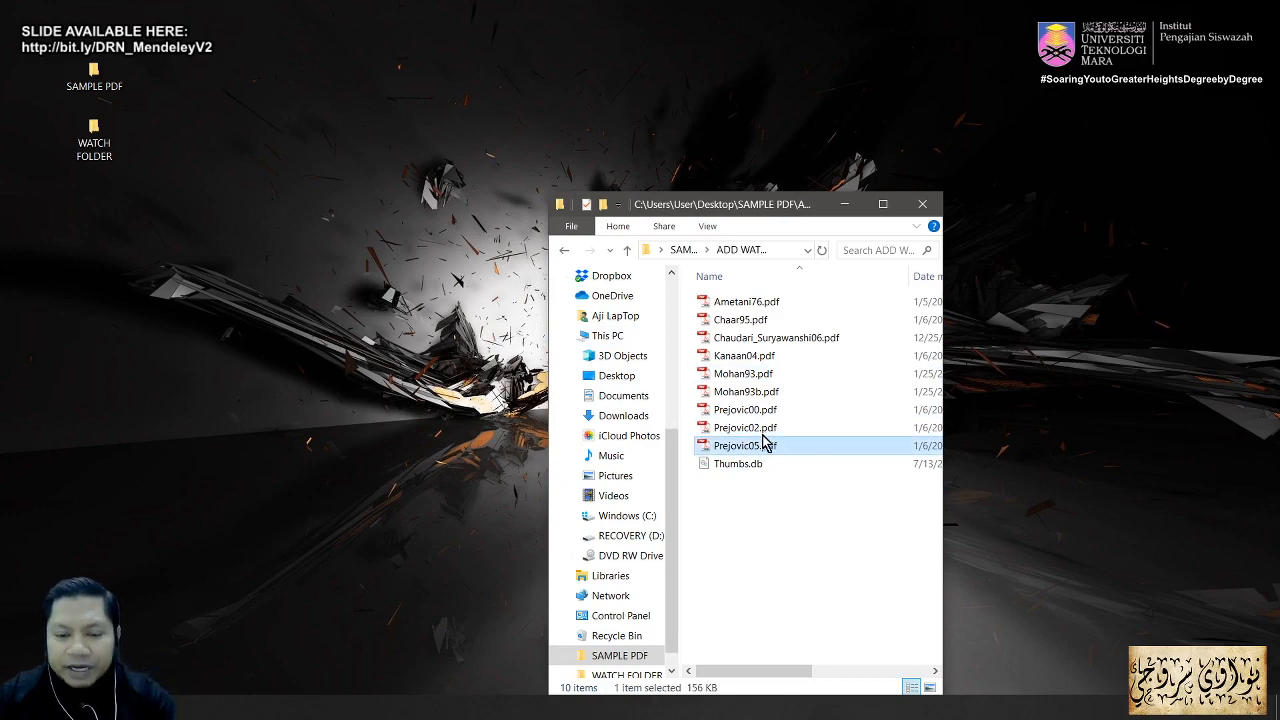
pyautogui.keyDown('shift'); pyautogui.click(752, 308); pyautogui.keyUp('shift')
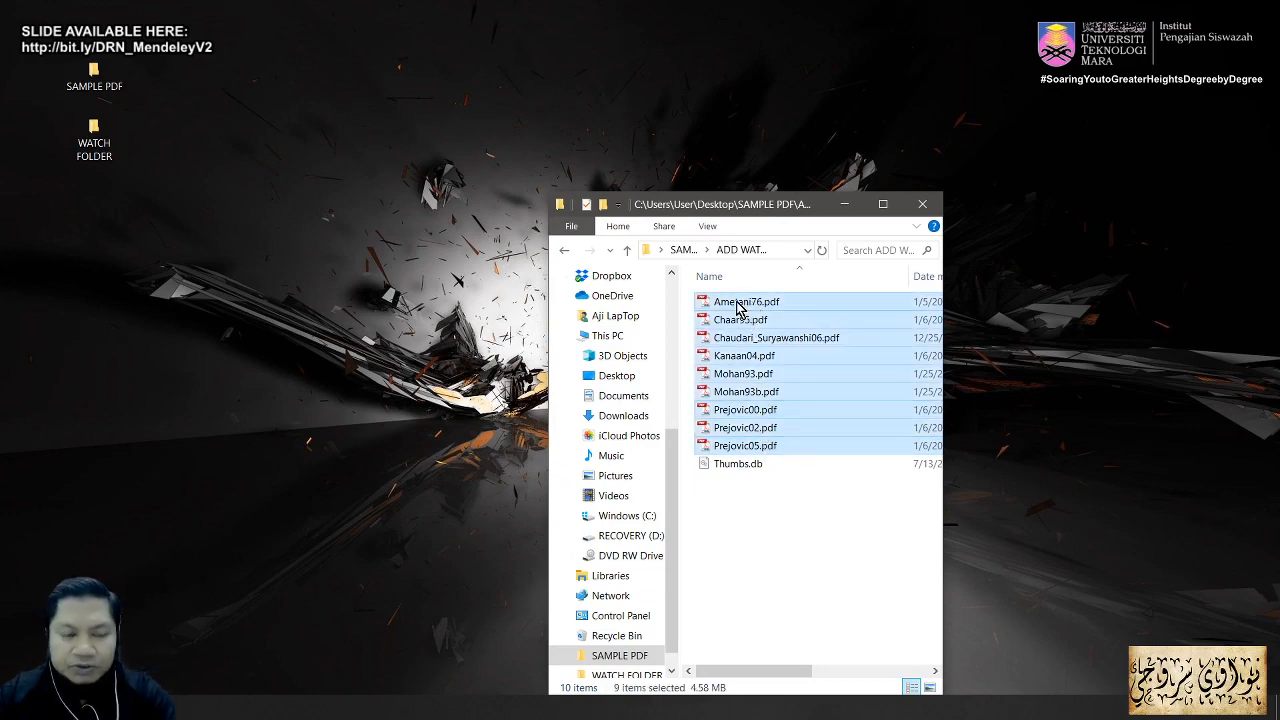
# Step: Paste the nine PDFs into the desktop WATCH FOLDER and close both folder windows
pyautogui.click(108, 157)
pyautogui.doubleClick(108, 157)
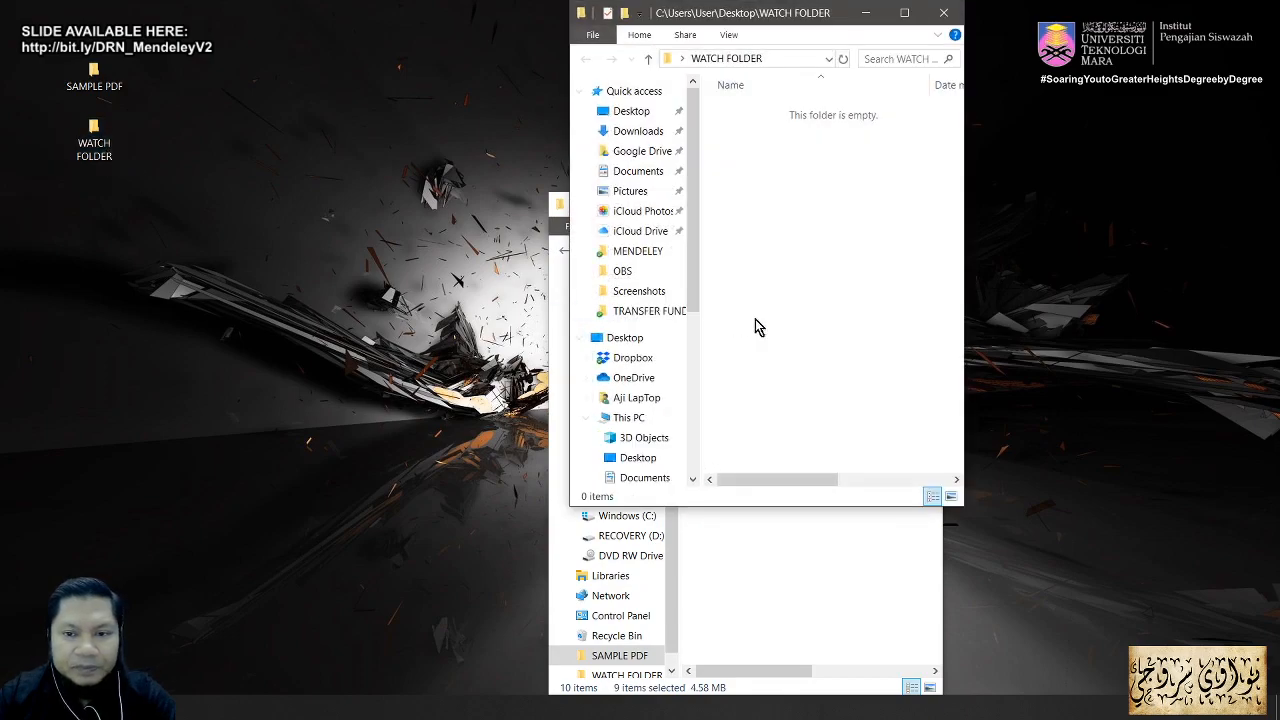
pyautogui.hotkey('ctrl', 'v')
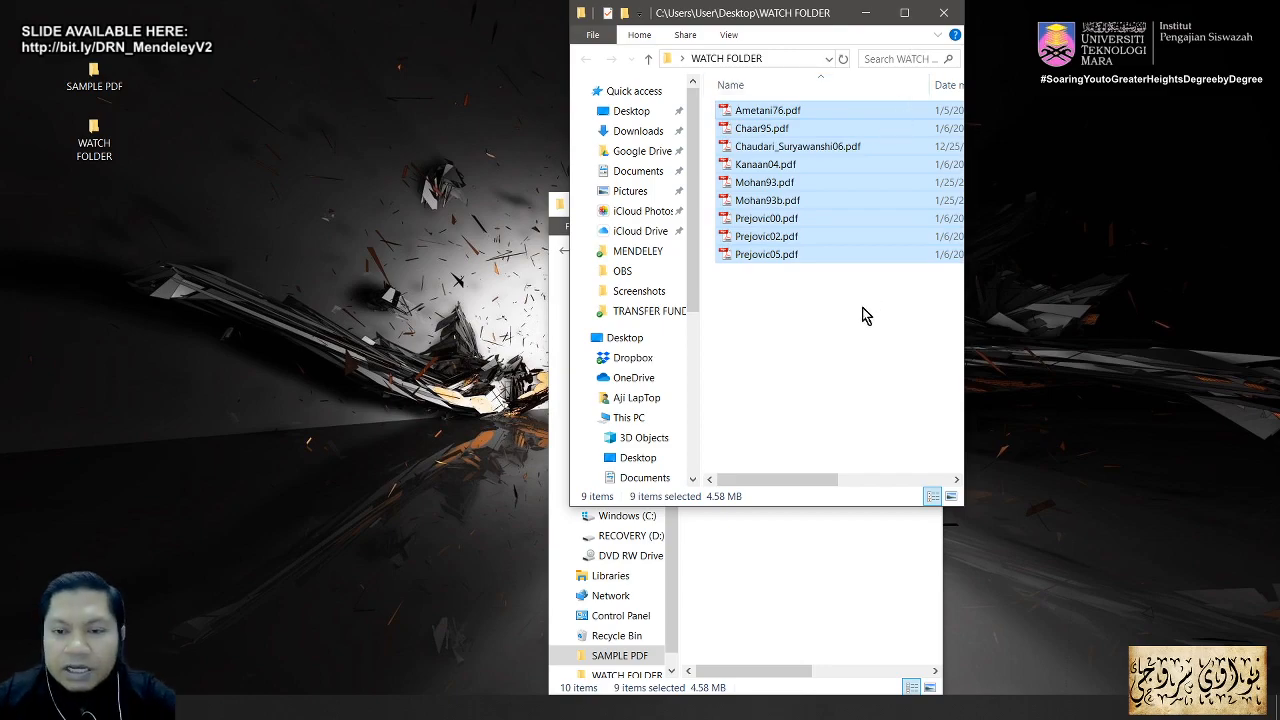
pyautogui.click(943, 12)
pyautogui.click(928, 198)
pyautogui.moveTo(636, 8)
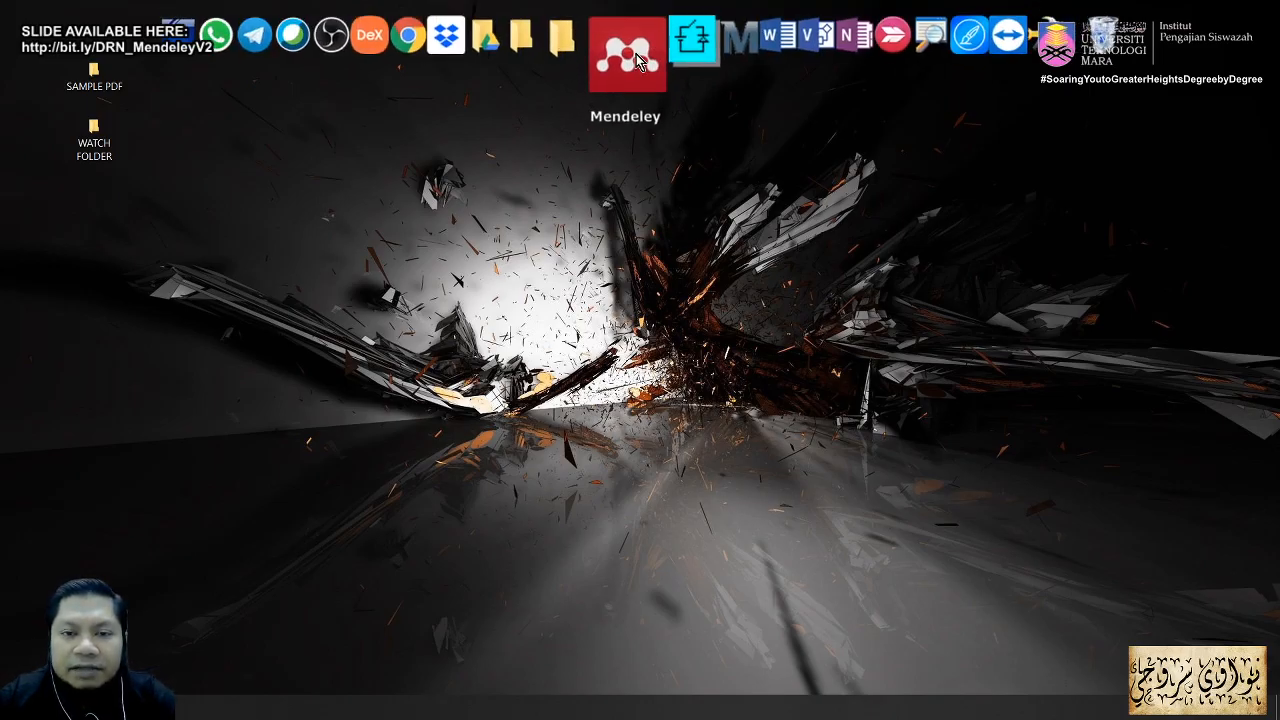
# Step: Relaunch Mendeley Desktop and sign in with the account e-mail and password
pyautogui.click(636, 54)
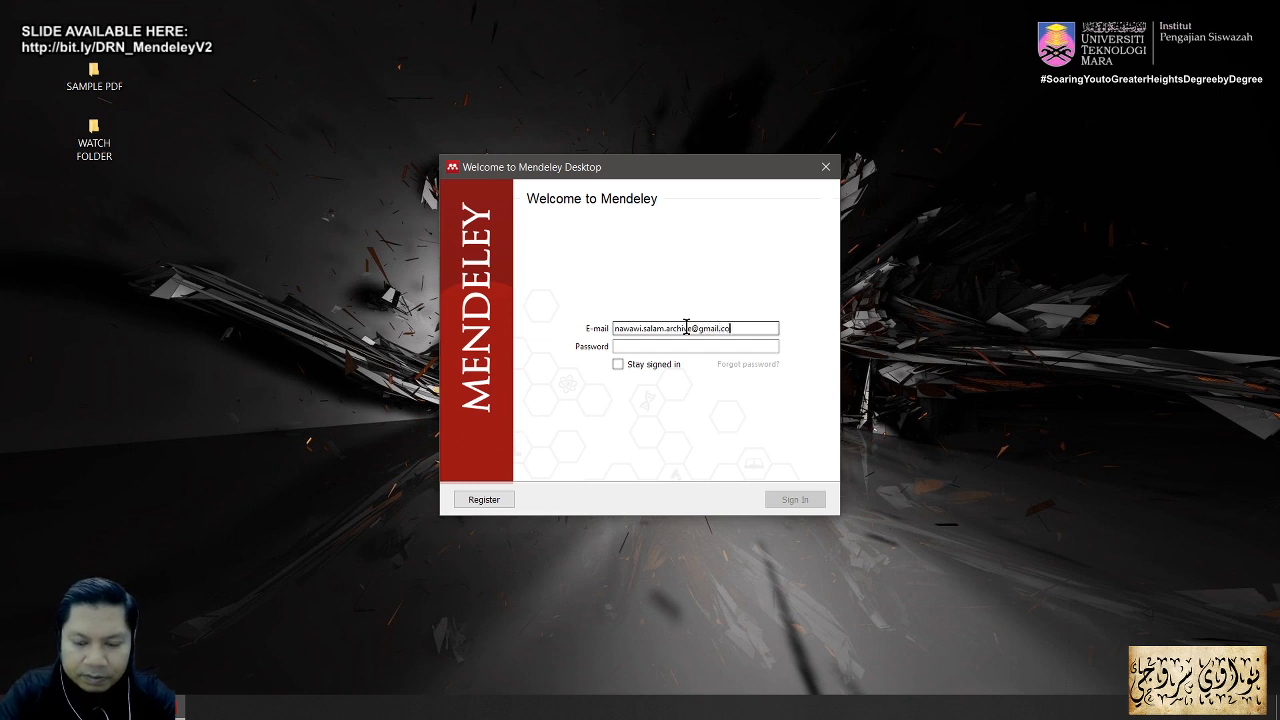
pyautogui.write('m')
pyautogui.press('Tab')
pyautogui.write('••••')
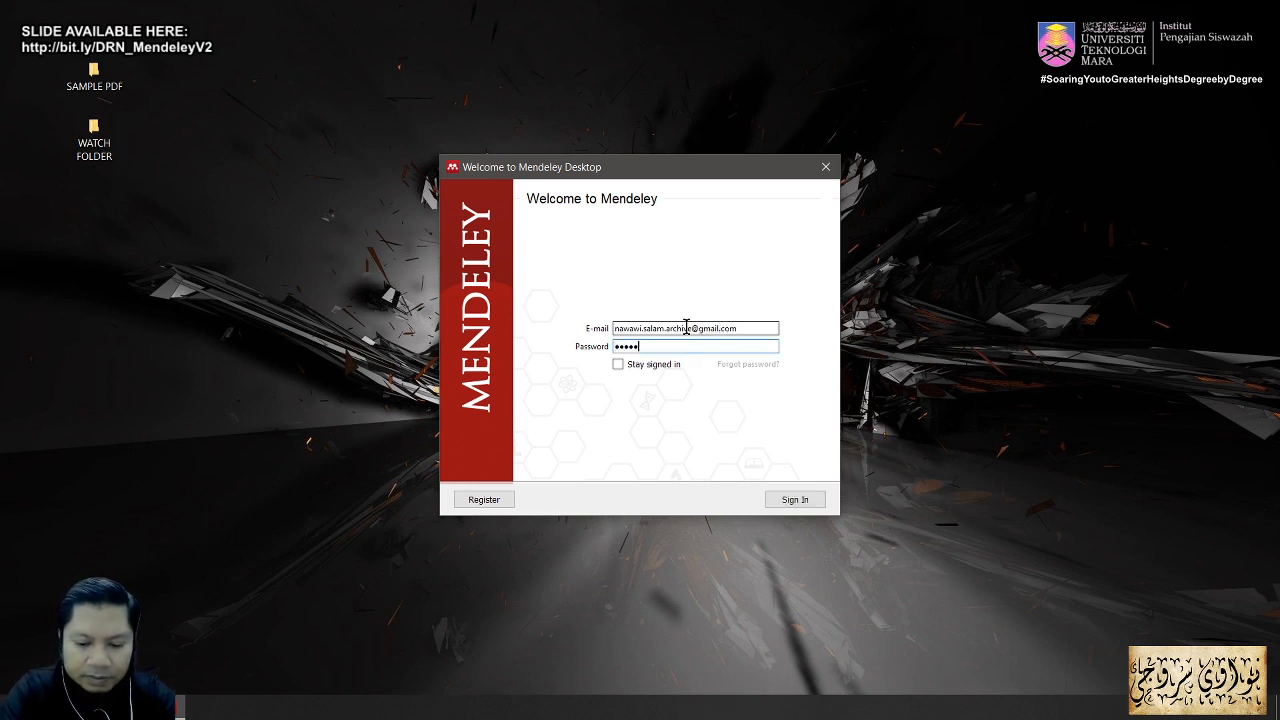
pyautogui.click(800, 500)
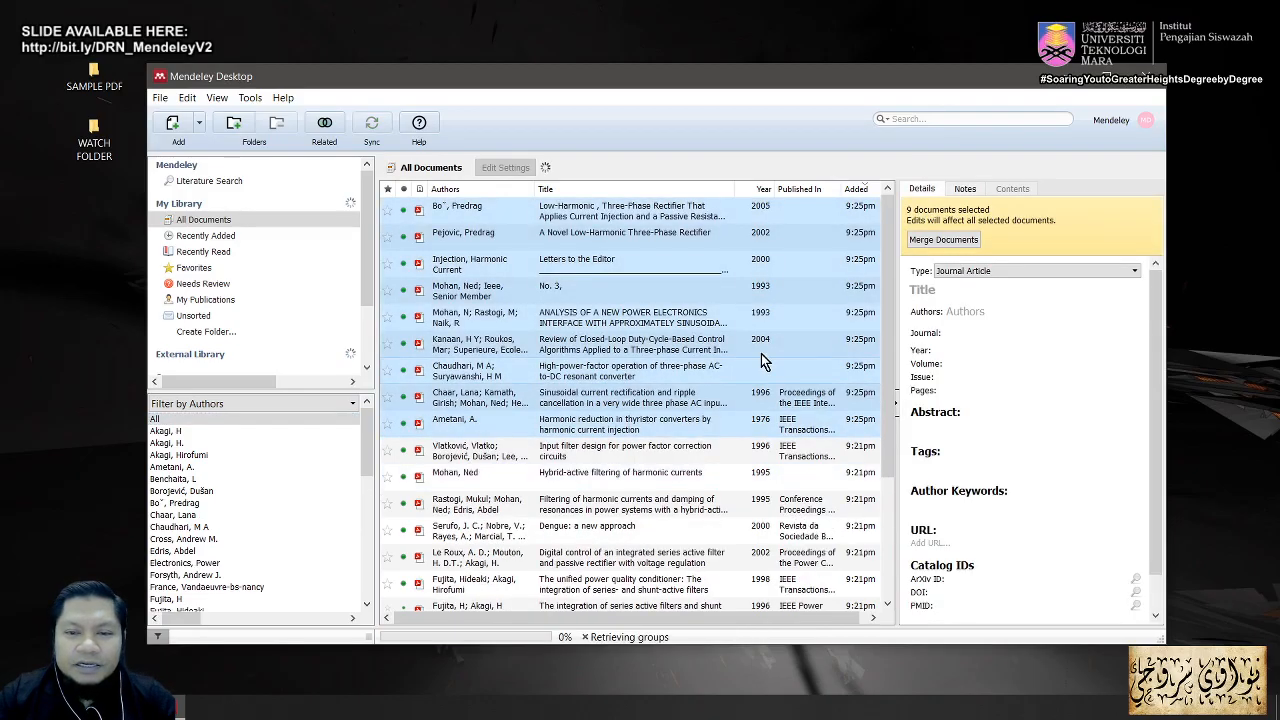
pyautogui.scroll(-3, 875, 385)
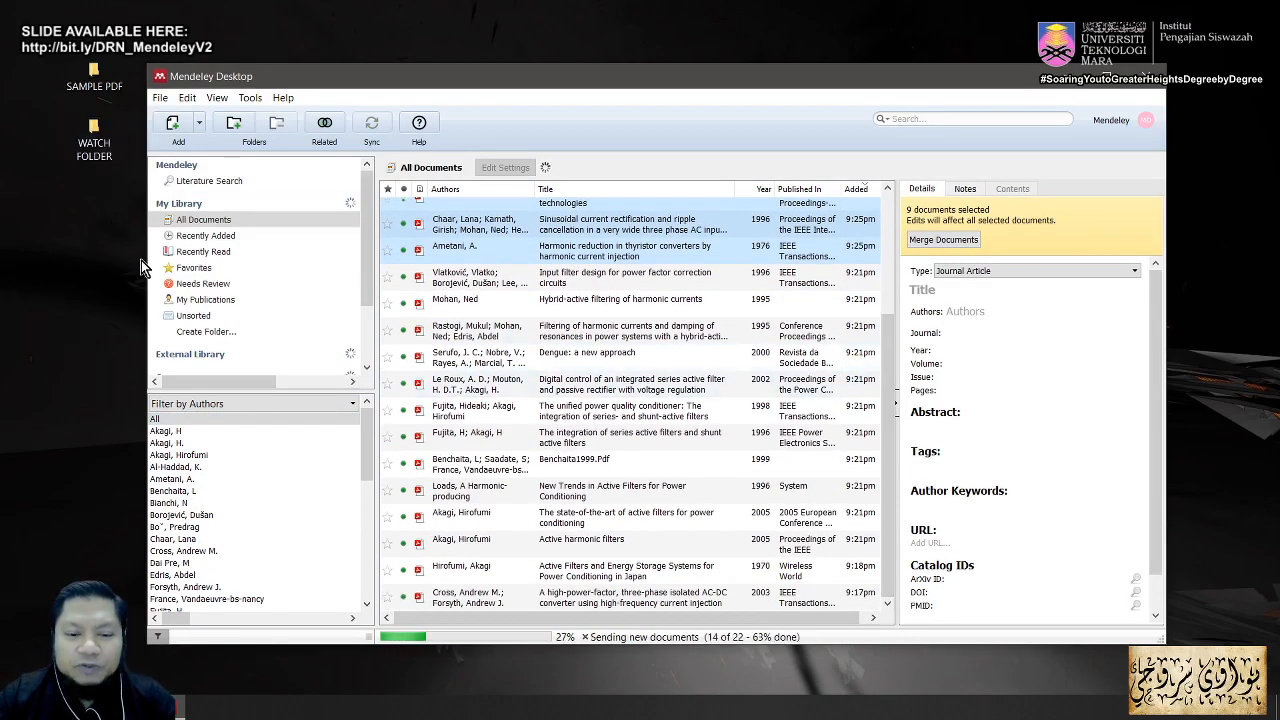
pyautogui.scroll(2, 620, 516)
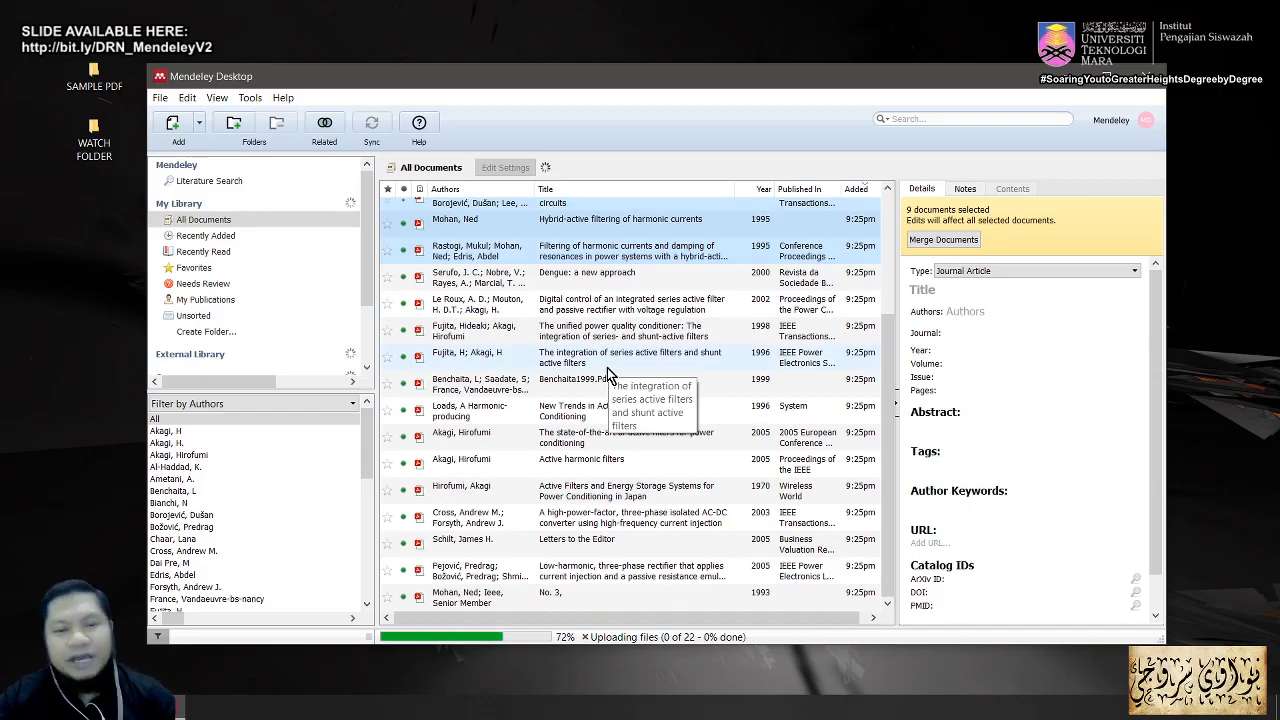
pyautogui.click(160, 97)
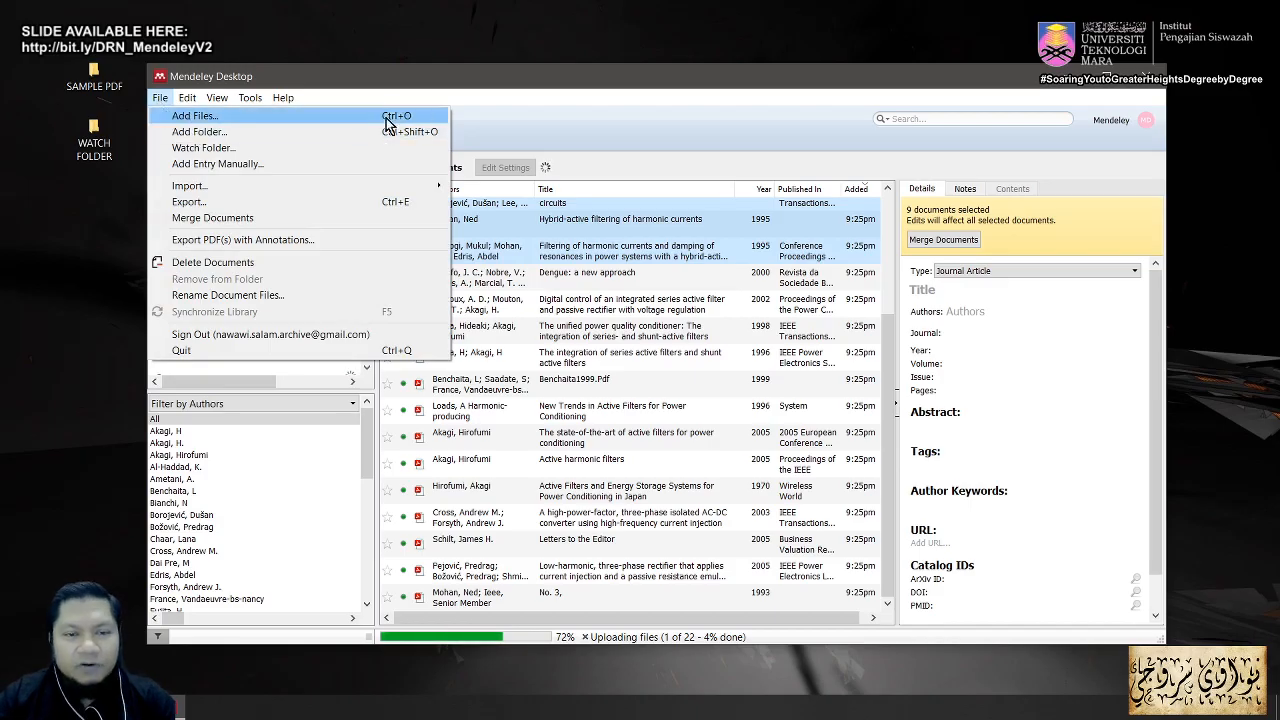
pyautogui.click(492, 87)
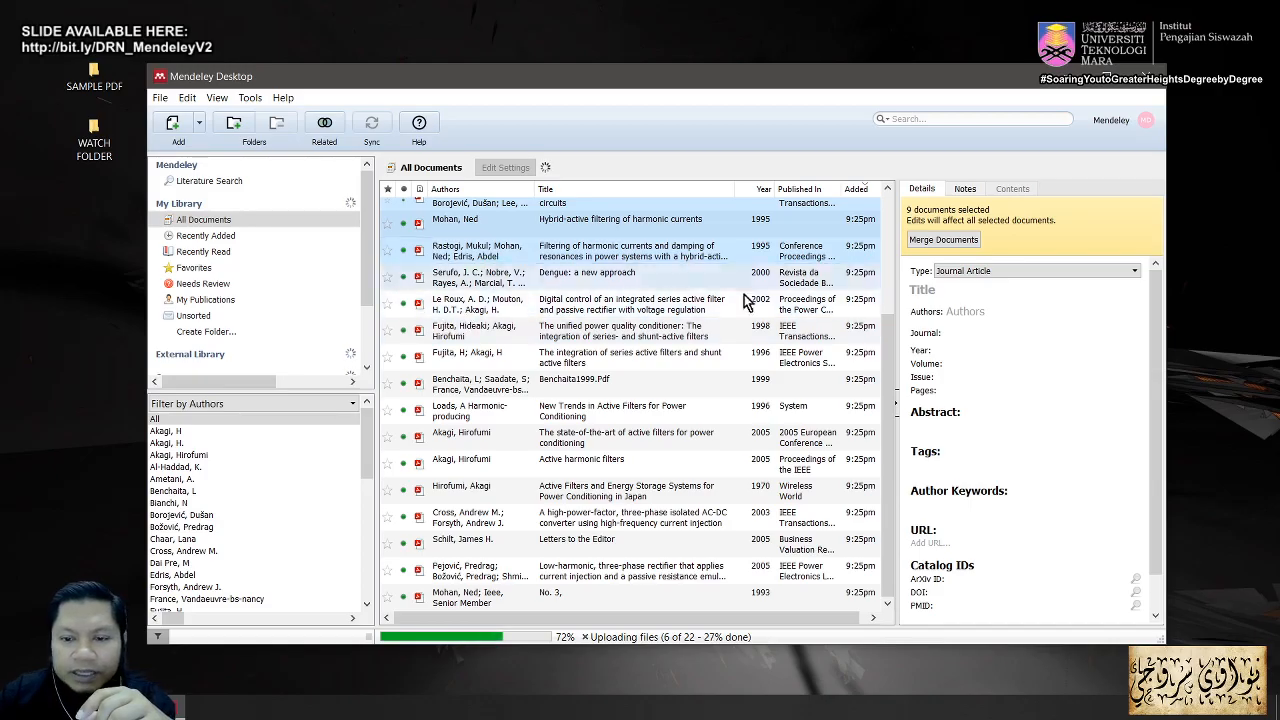
# Step: Let Sync finish uploading files and retrieving annotations, then Alt+Tab to the Acrobat slides
pyautogui.moveTo(890, 434); pyautogui.dragTo(899, 298)
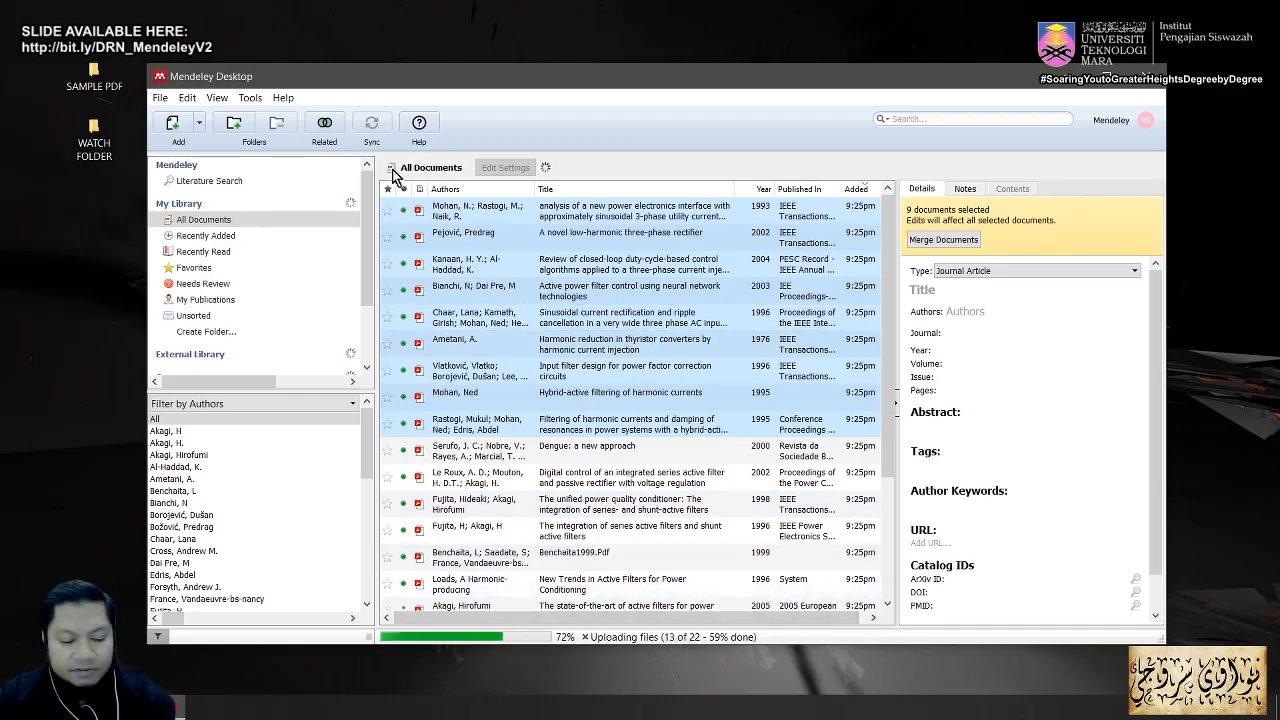
pyautogui.moveTo(378, 141)
pyautogui.mouseDown()
pyautogui.moveTo(470, 375)
pyautogui.moveTo(515, 636)
pyautogui.mouseUp()
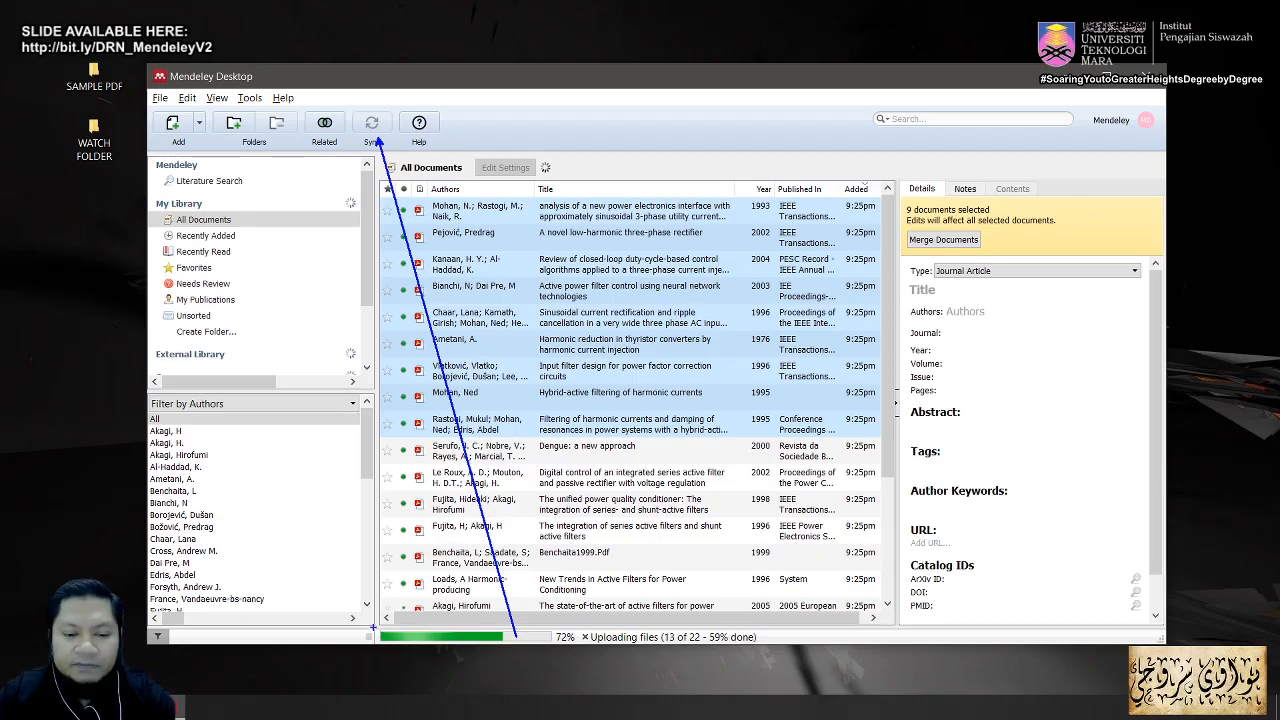
pyautogui.moveTo(372, 627)
pyautogui.mouseDown()
pyautogui.moveTo(480, 660)
pyautogui.moveTo(760, 672)
pyautogui.moveTo(772, 650)
pyautogui.mouseUp()
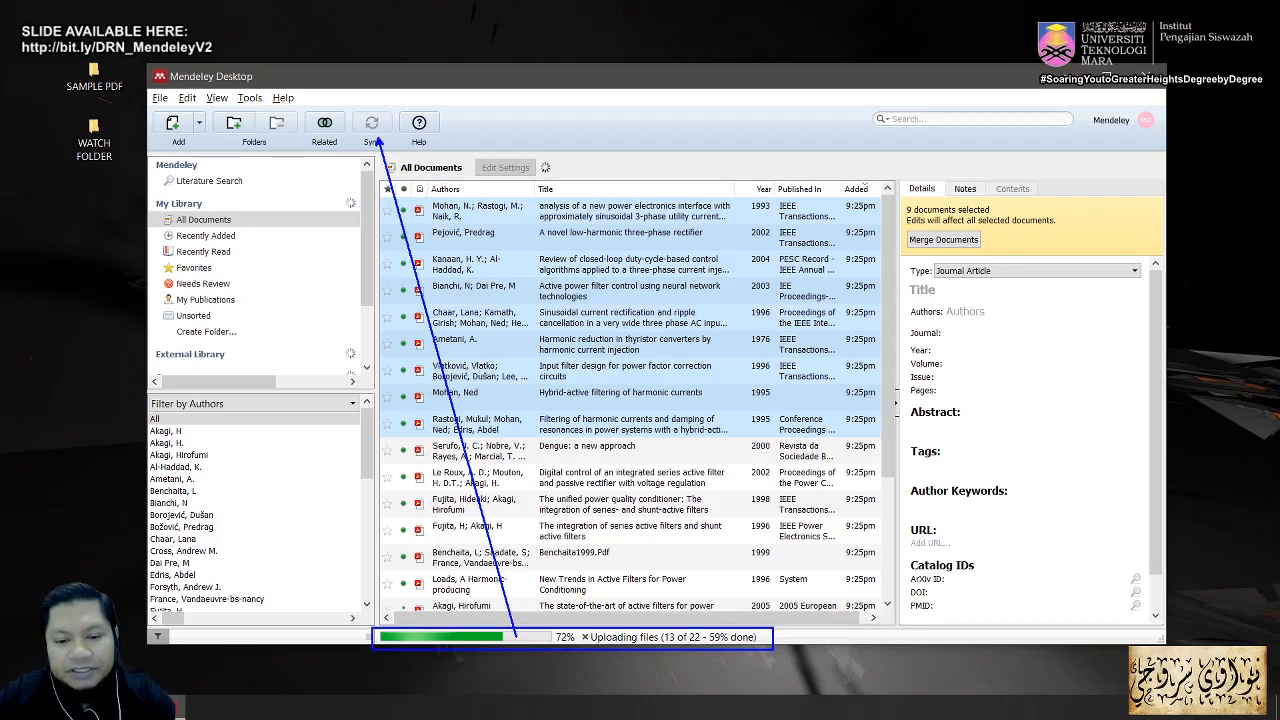
pyautogui.moveTo(357, 104); pyautogui.dragTo(388, 140)
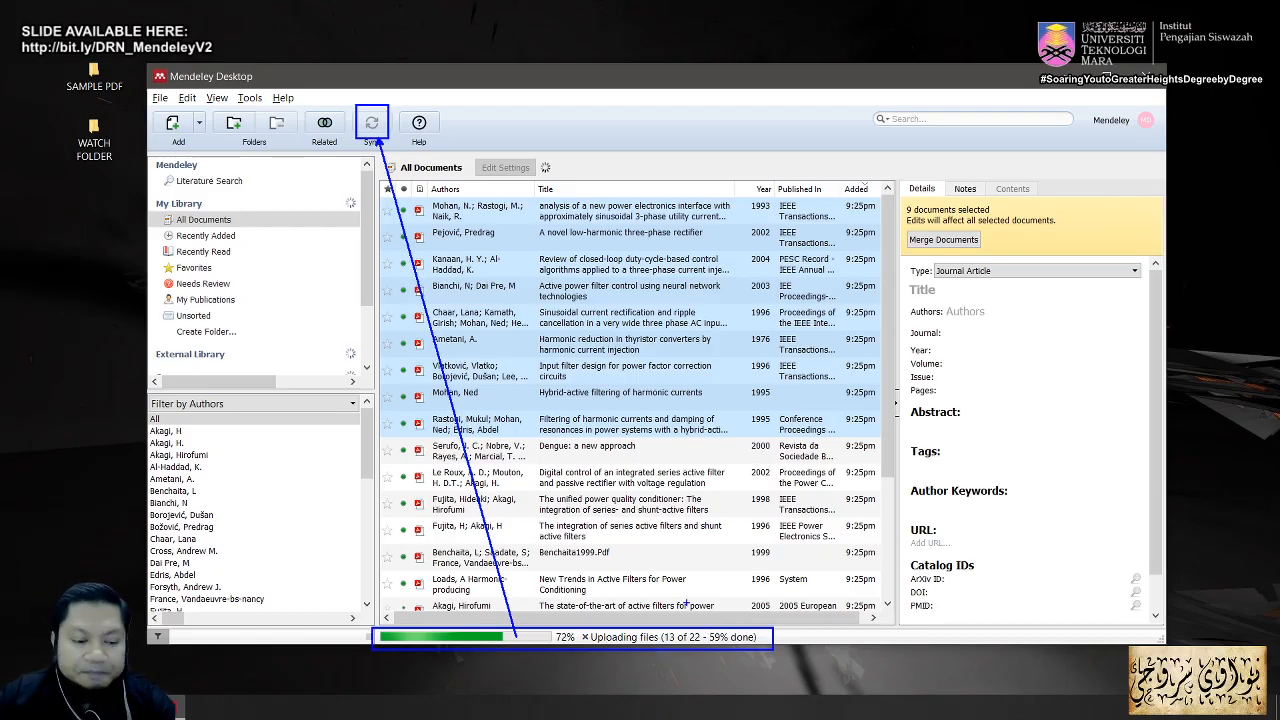
pyautogui.press('Escape')
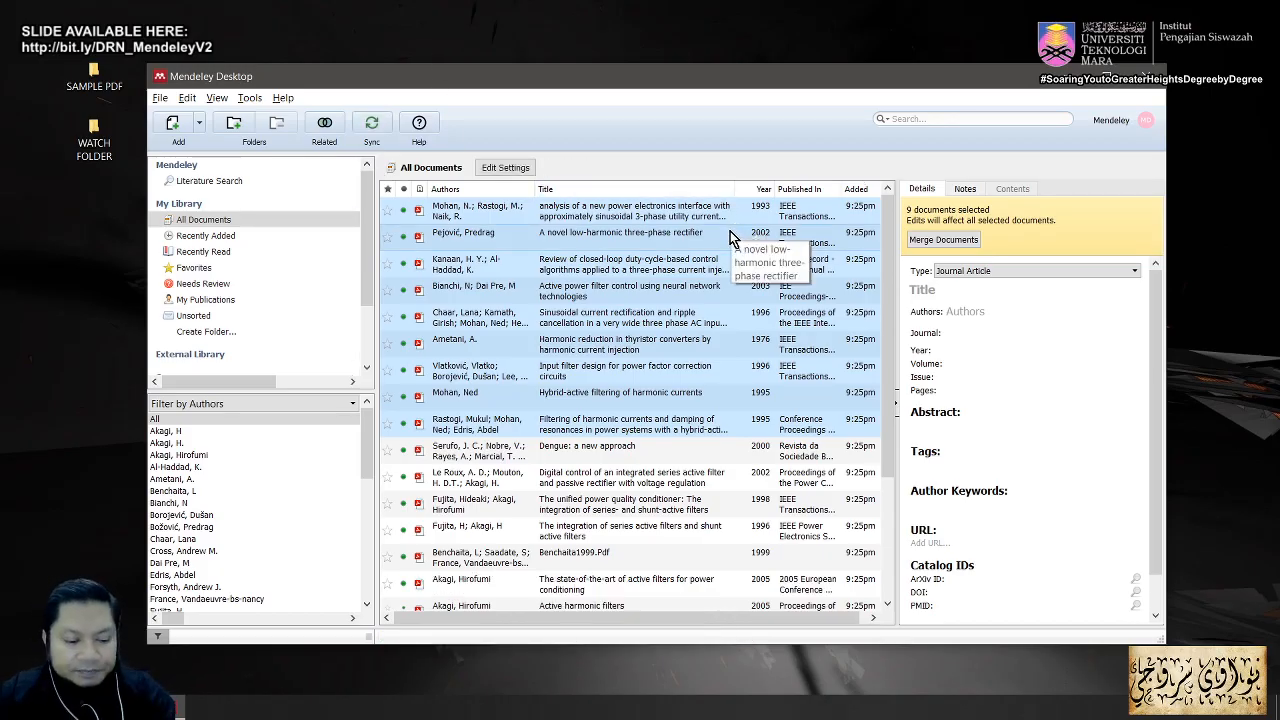
pyautogui.hotkey('alt', 'Tab')
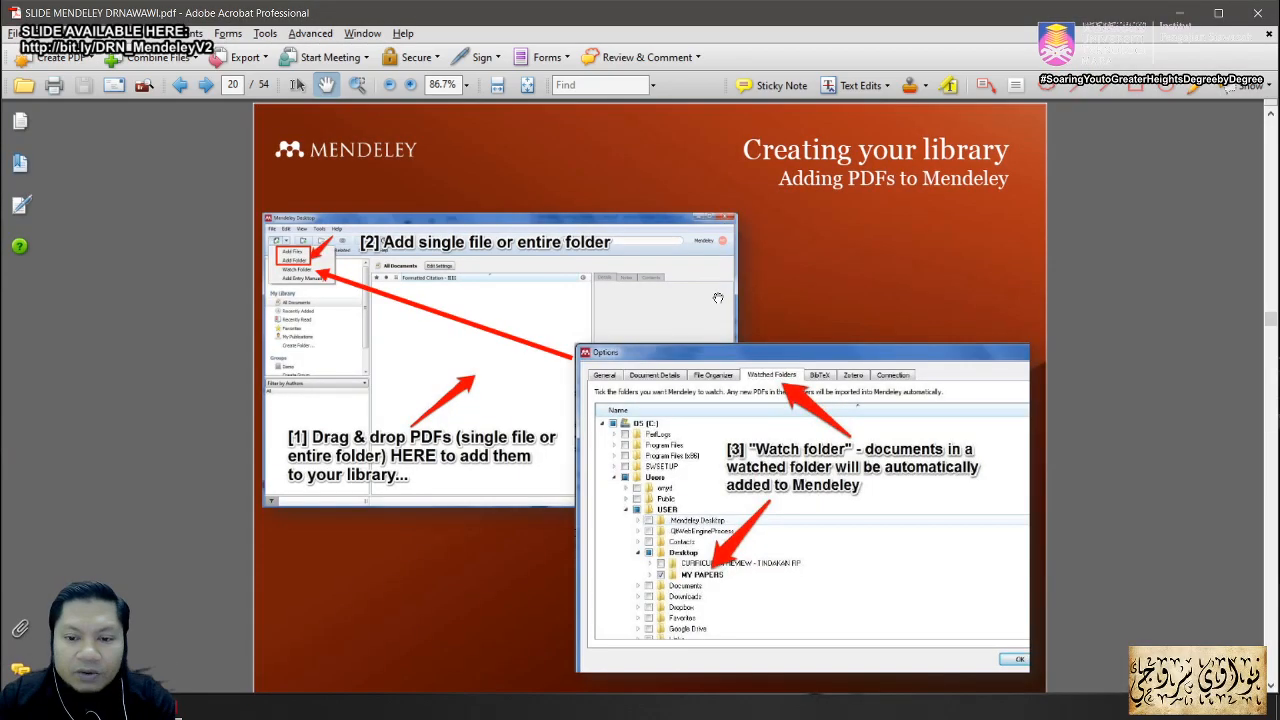
# Step: Advance to slide 21, 'Adding entry manually', then Alt+Tab back to Mendeley
pyautogui.press('Right')
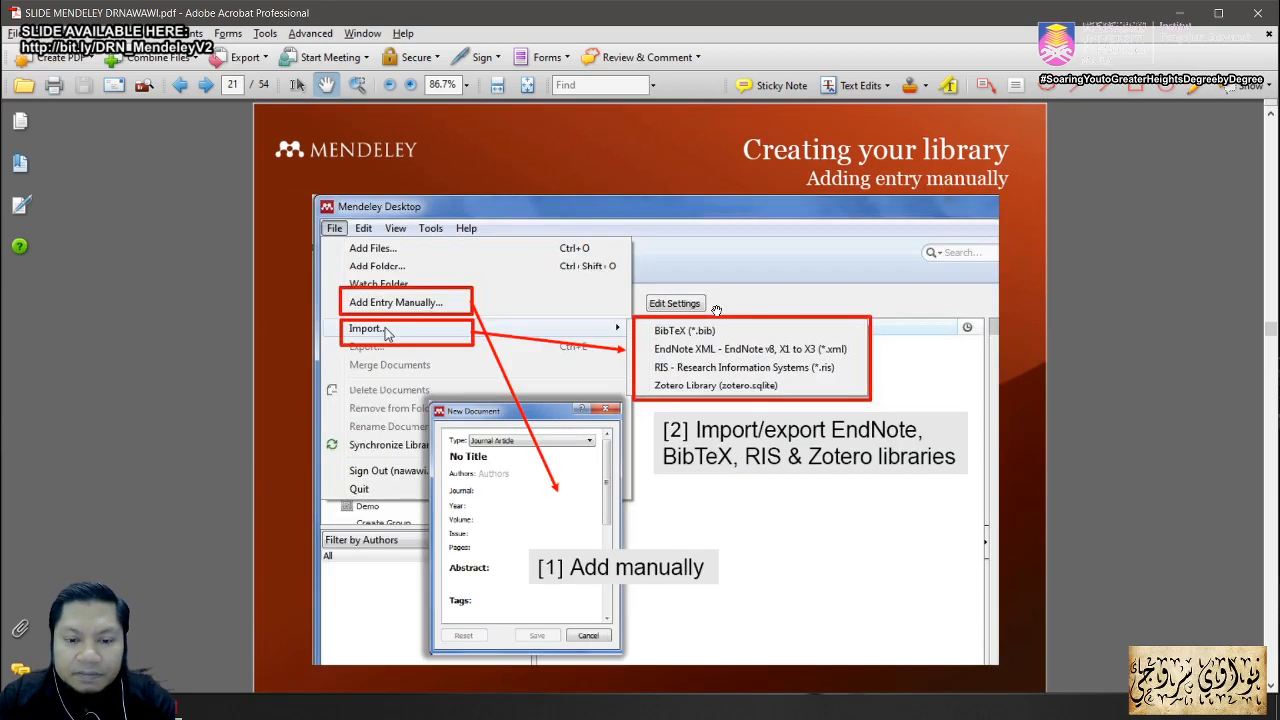
pyautogui.hotkey('alt', 'Tab')
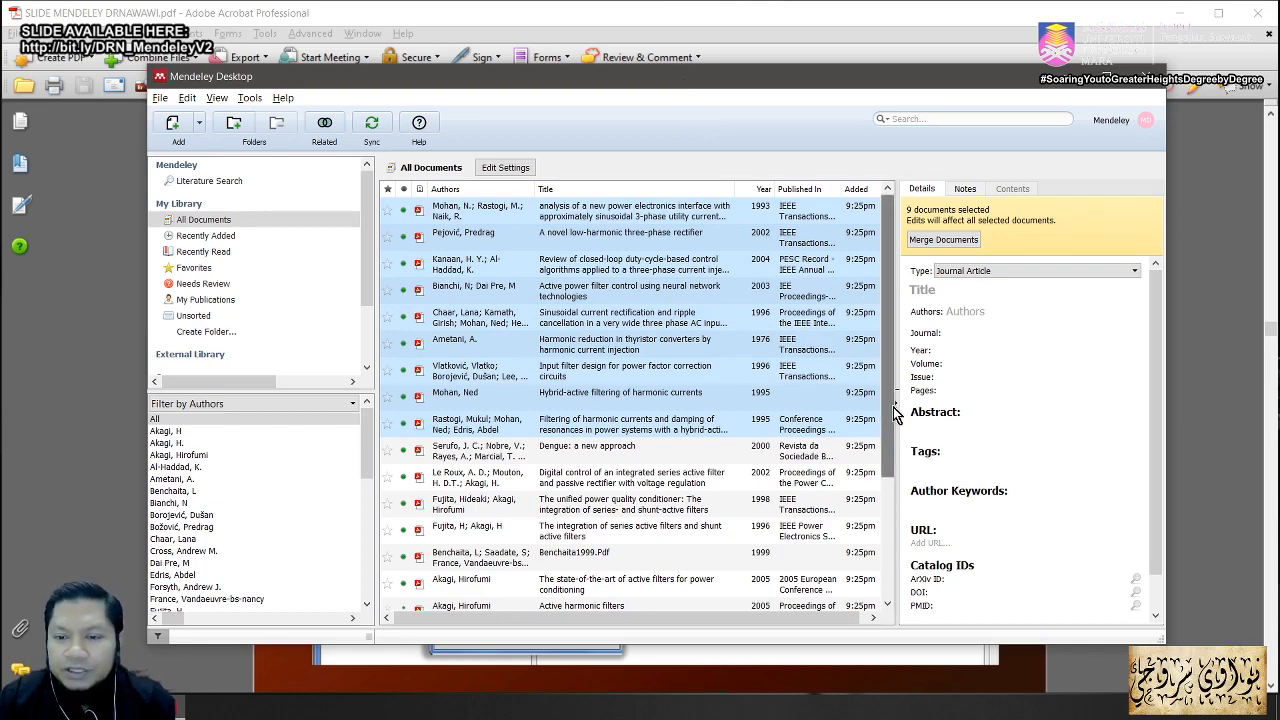
# Step: Dismiss the annotation and open Merge Documents for the nine selected papers
pyautogui.moveTo(893, 407); pyautogui.dragTo(878, 374)
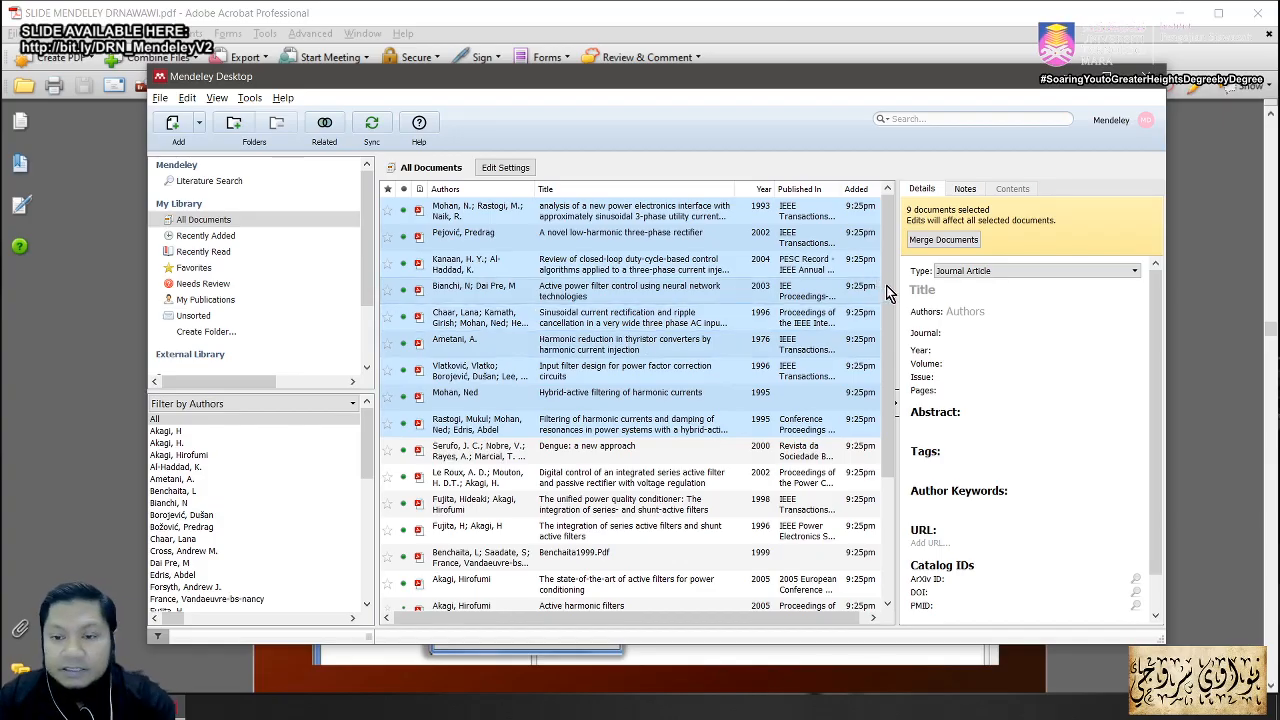
pyautogui.moveTo(886, 184)
pyautogui.mouseDown()
pyautogui.moveTo(994, 270)
pyautogui.moveTo(1117, 260)
pyautogui.mouseUp()
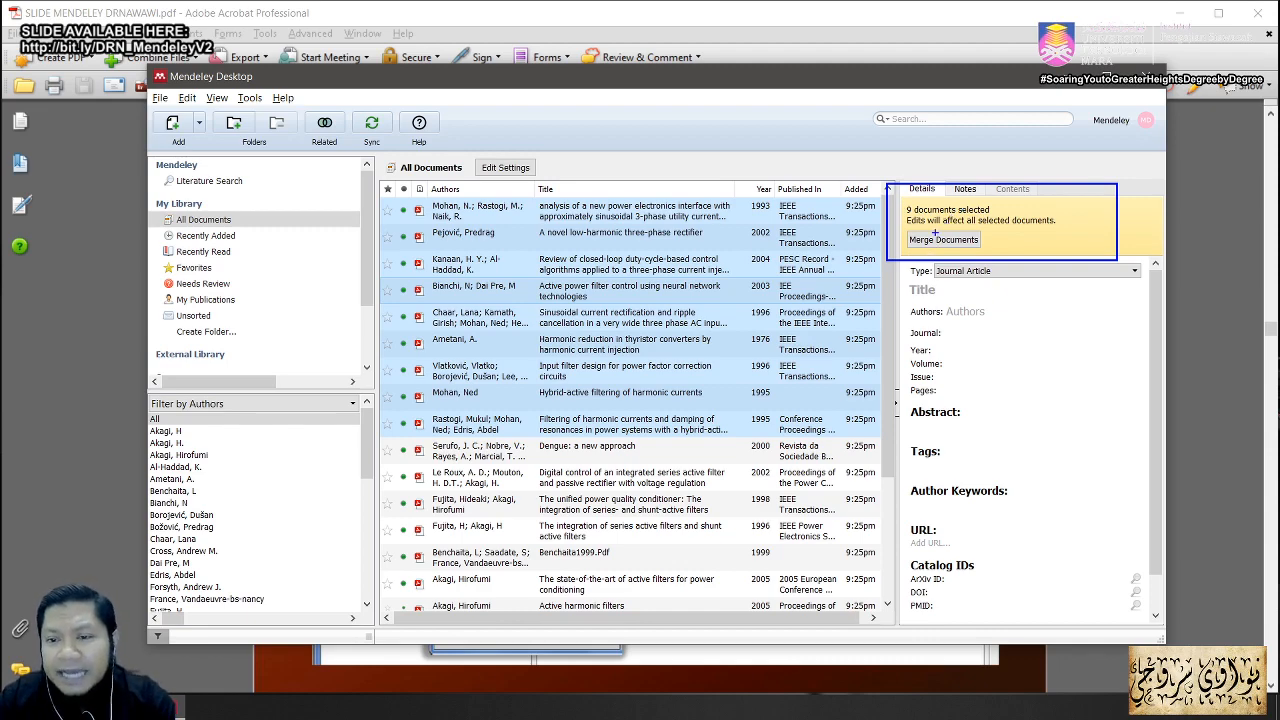
pyautogui.press('Escape')
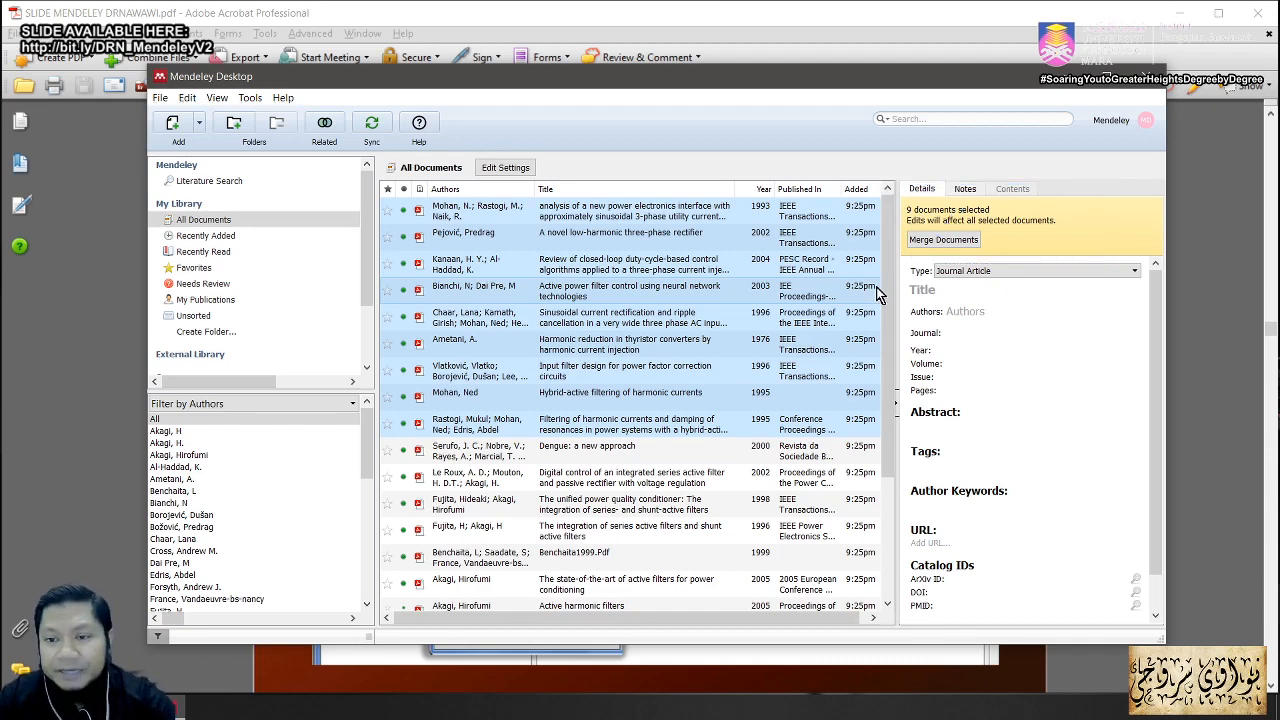
pyautogui.click(956, 238)
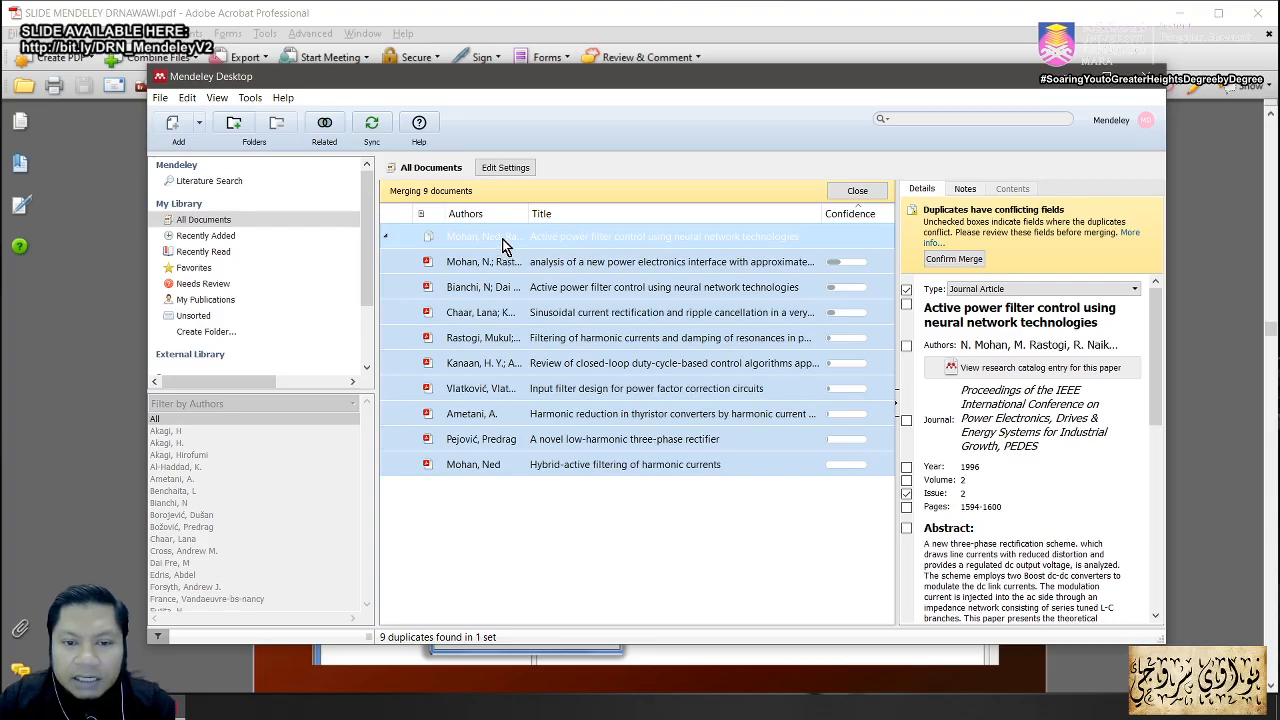
# Step: Check the first duplicate's PDF, then expand the set to list all nine papers
pyautogui.click(545, 268)
pyautogui.doubleClick(549, 269)
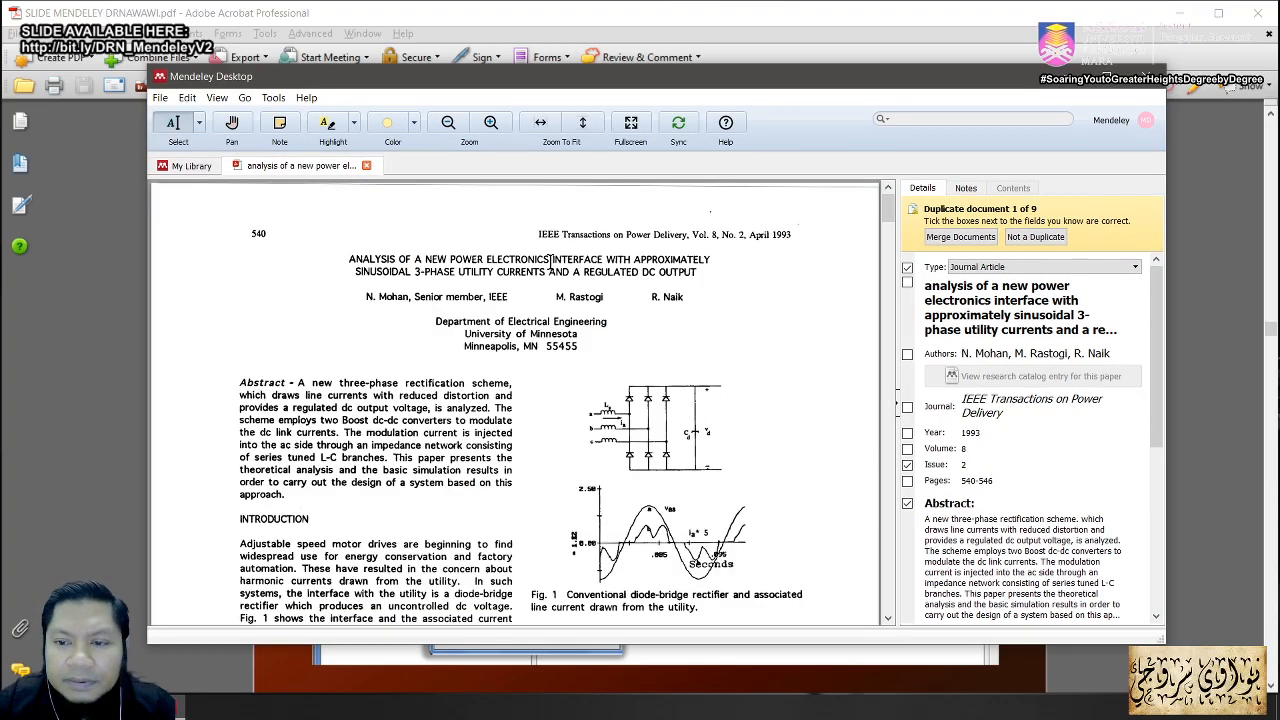
pyautogui.click(366, 165)
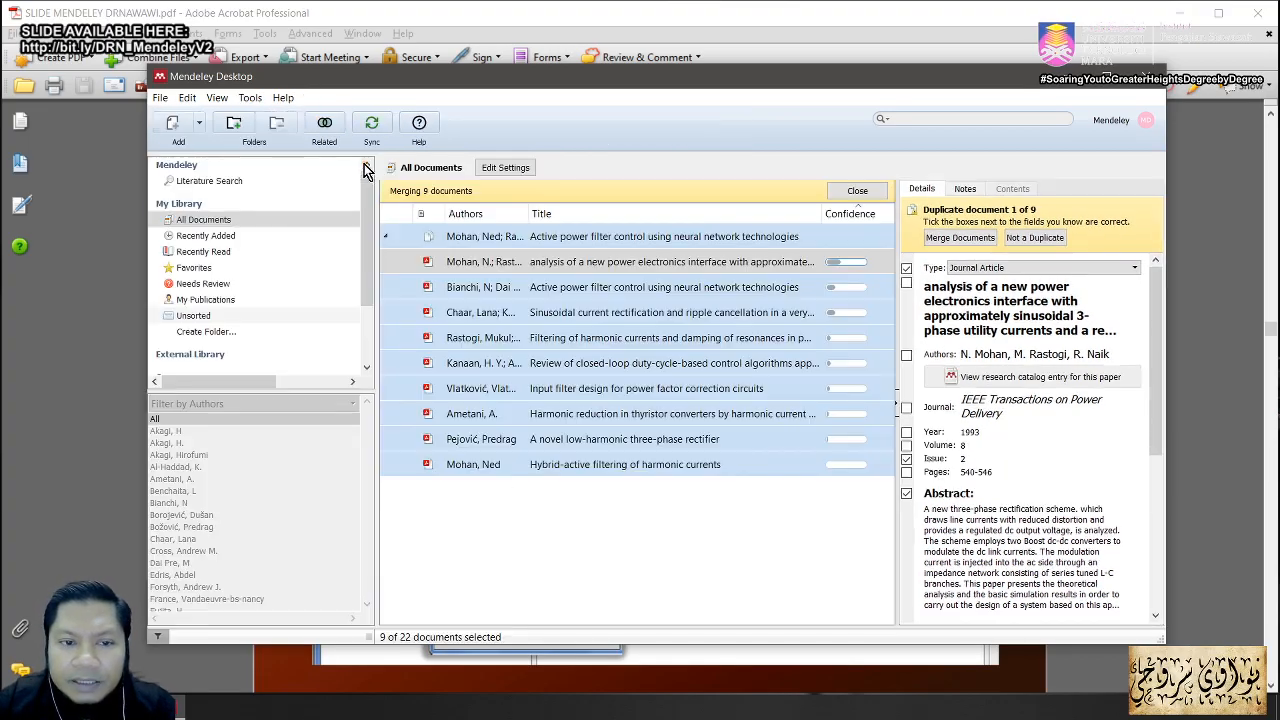
pyautogui.click(573, 238)
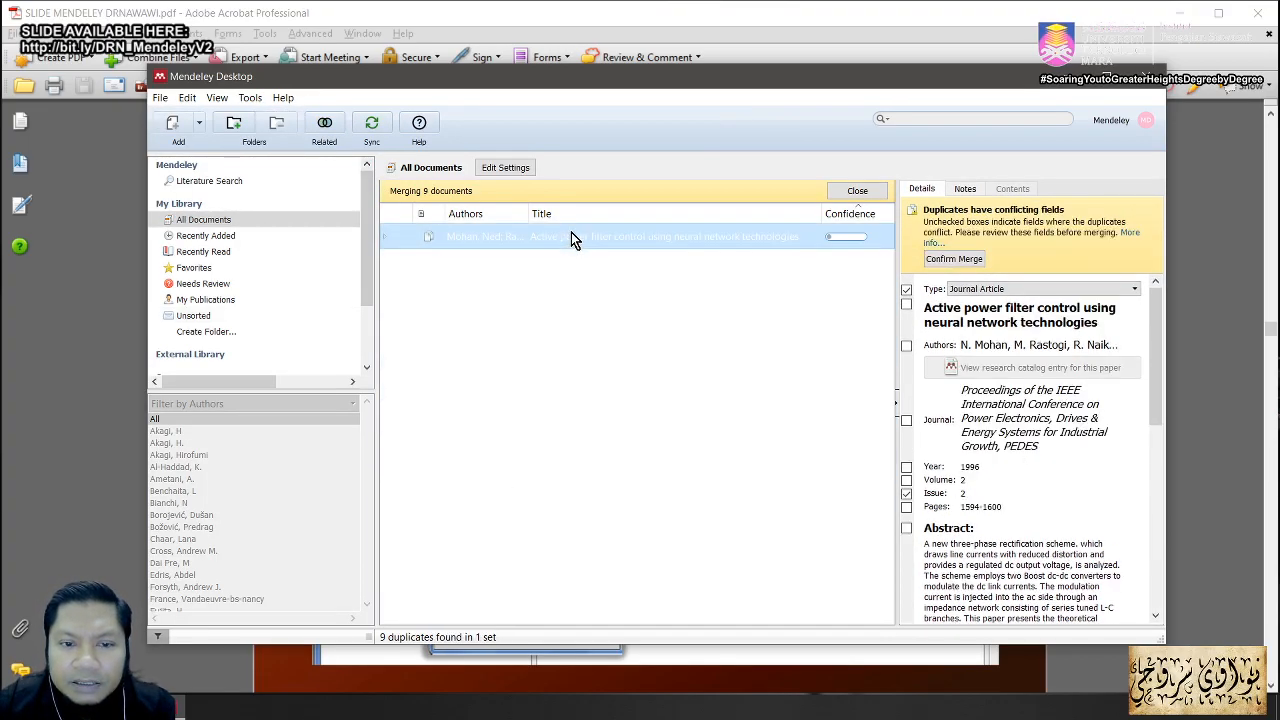
pyautogui.click(576, 237)
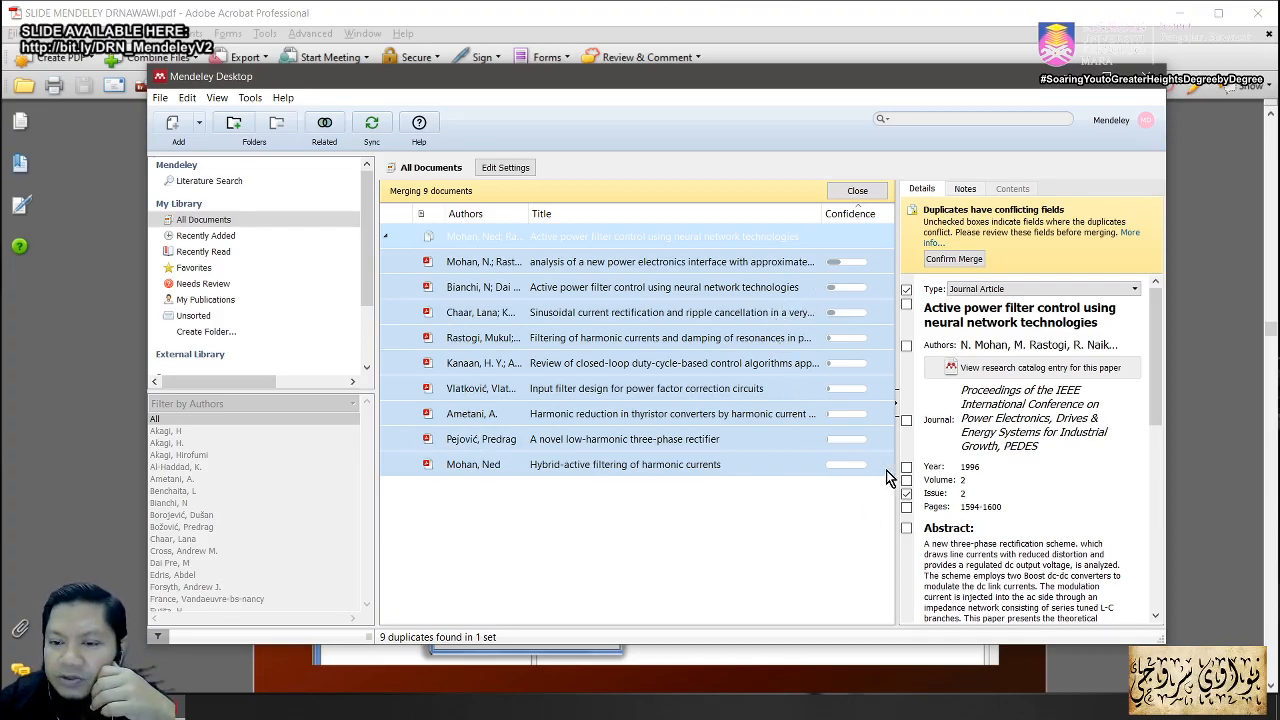
pyautogui.moveTo(1159, 345); pyautogui.dragTo(1163, 527)
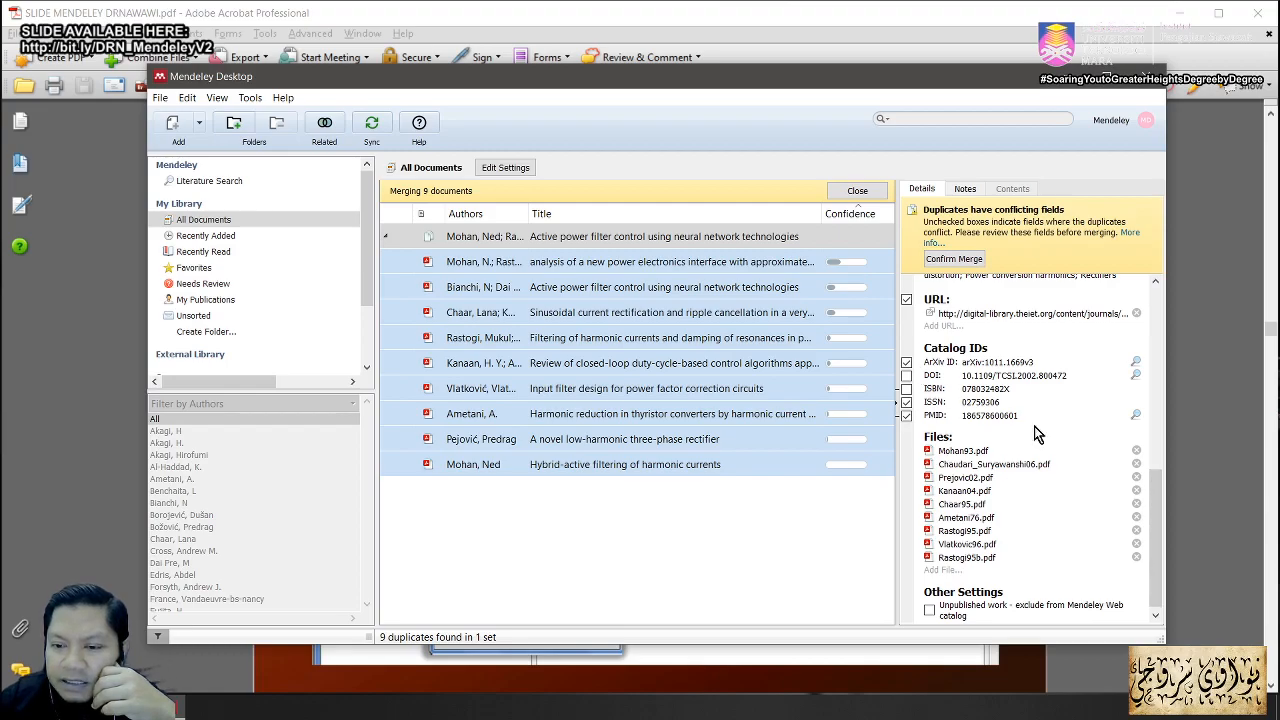
pyautogui.moveTo(1155, 503); pyautogui.dragTo(1137, 306)
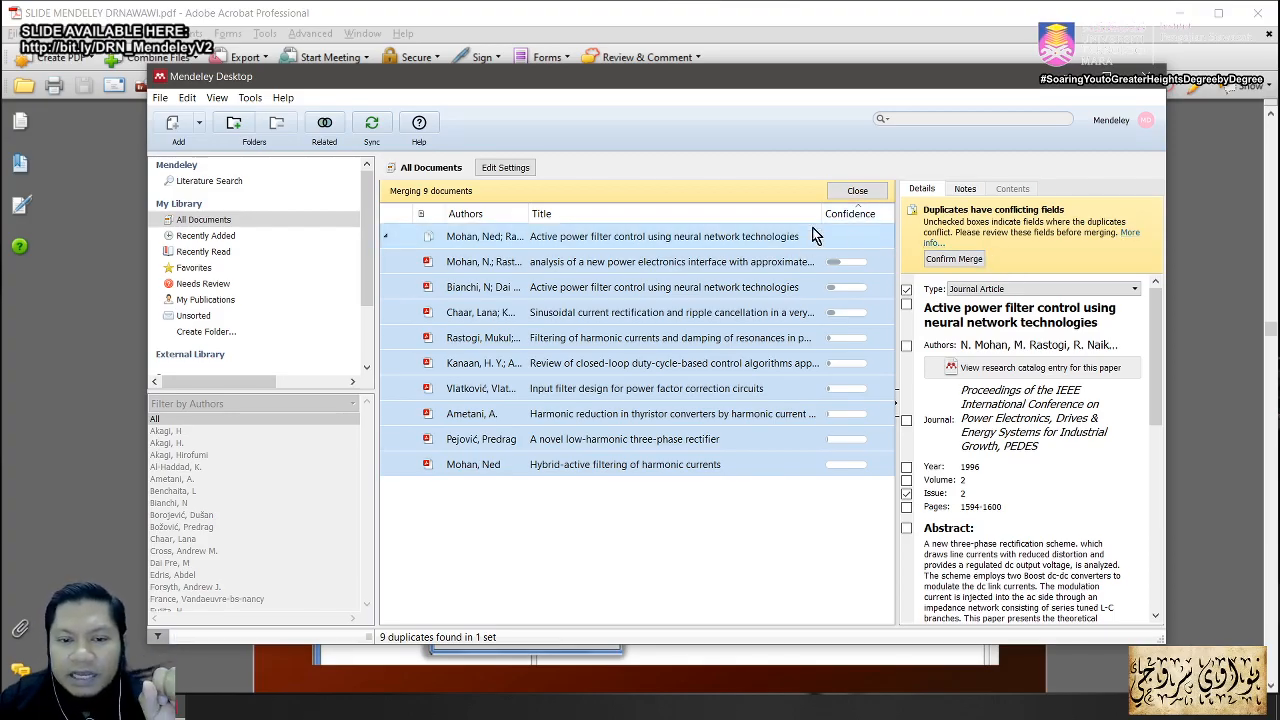
# Step: Compare the analysis and Bianchi papers' PDFs and review the merged entry's conflicting fields
pyautogui.doubleClick(581, 266)
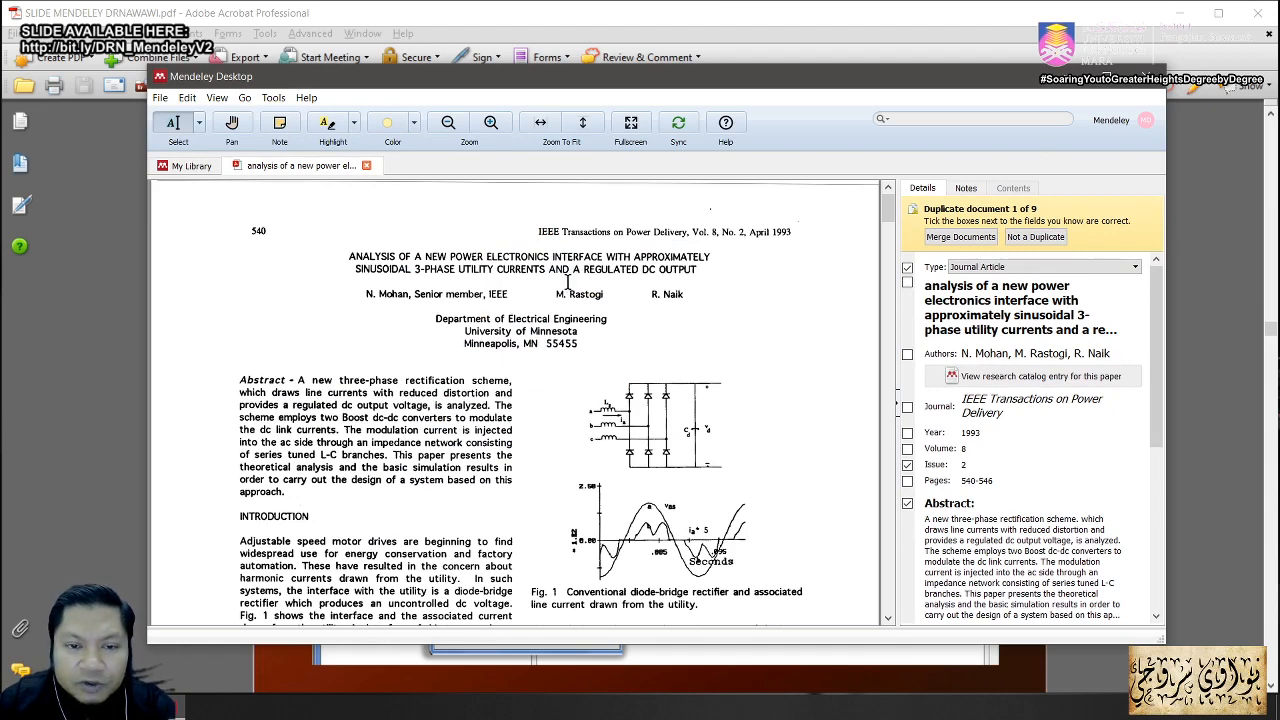
pyautogui.click(366, 167)
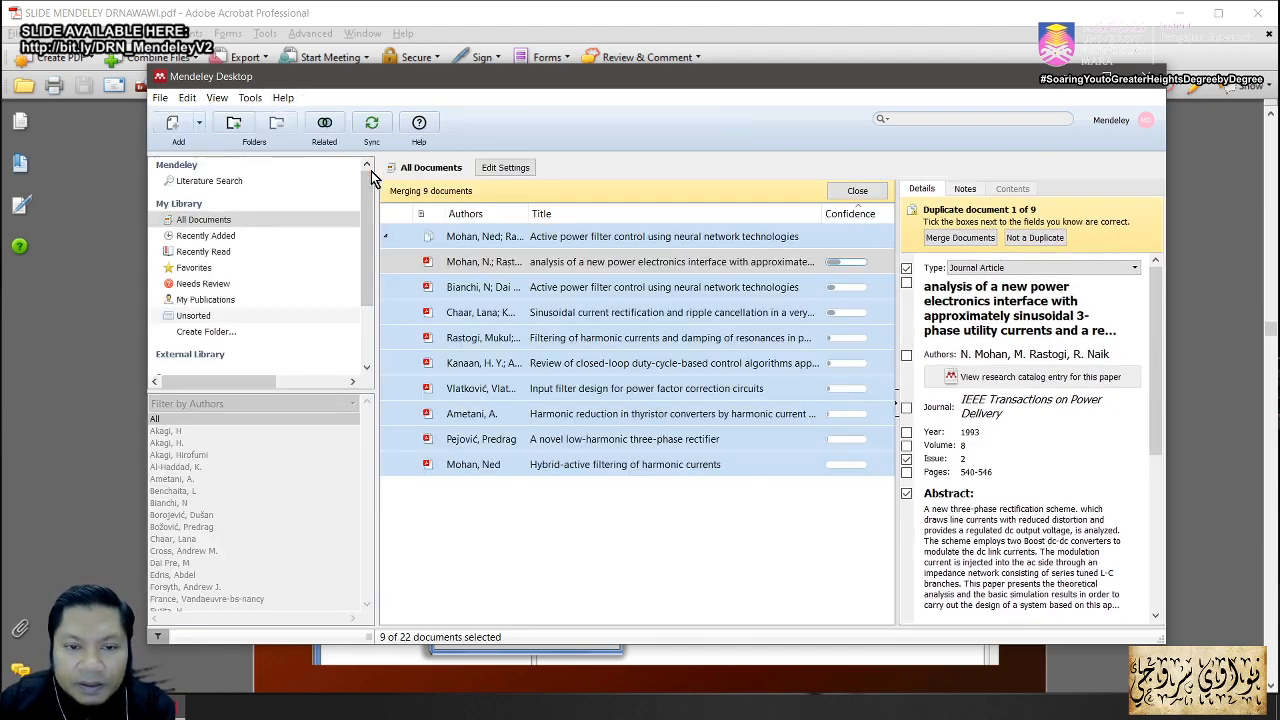
pyautogui.doubleClick(589, 288)
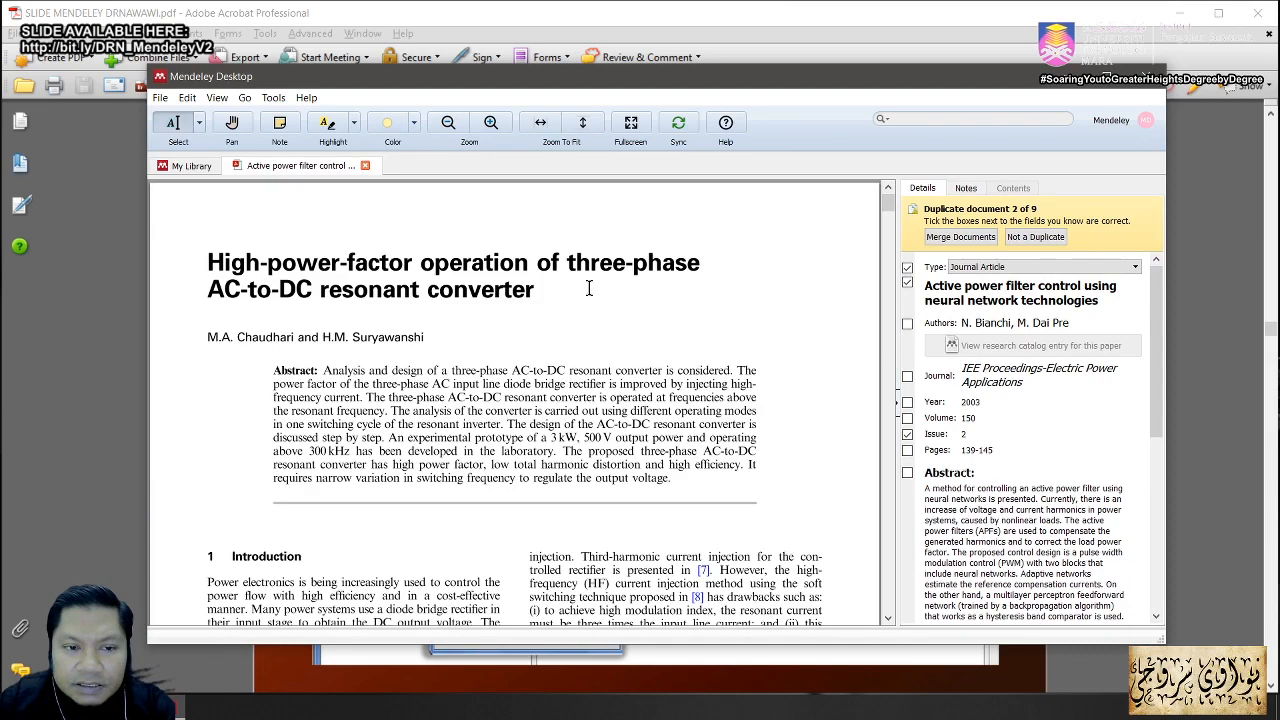
pyautogui.click(365, 166)
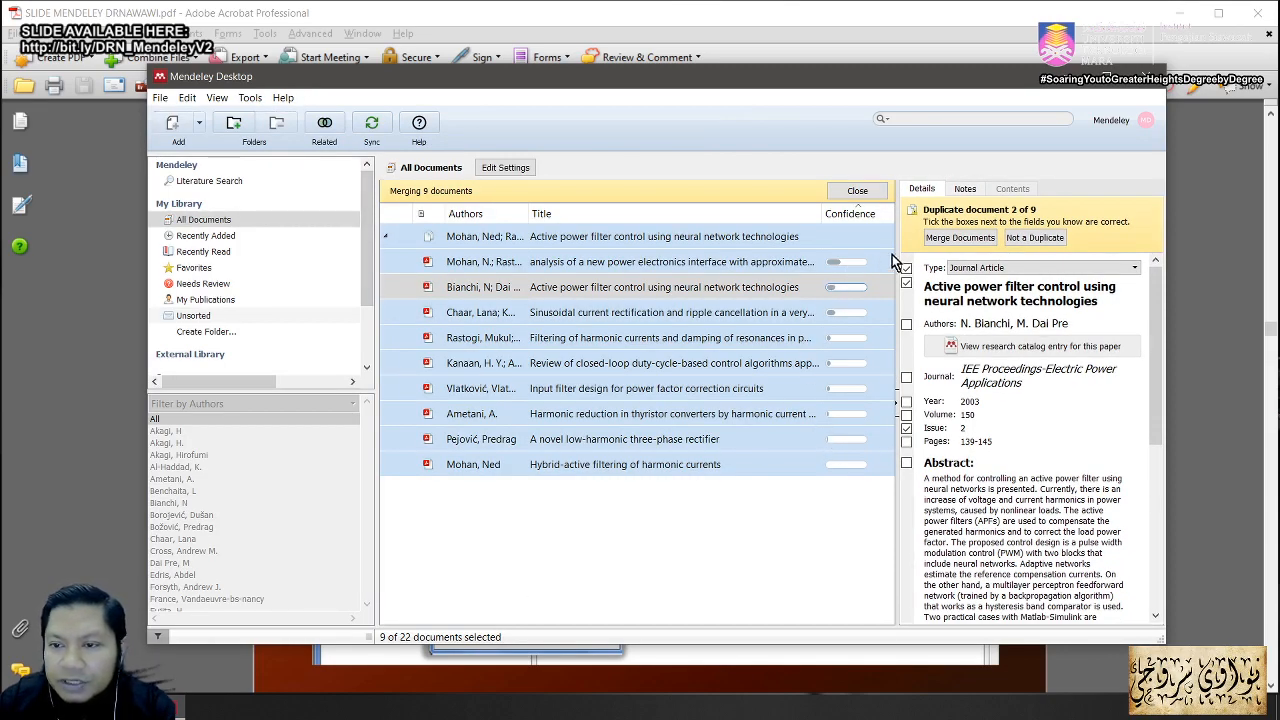
pyautogui.click(625, 238)
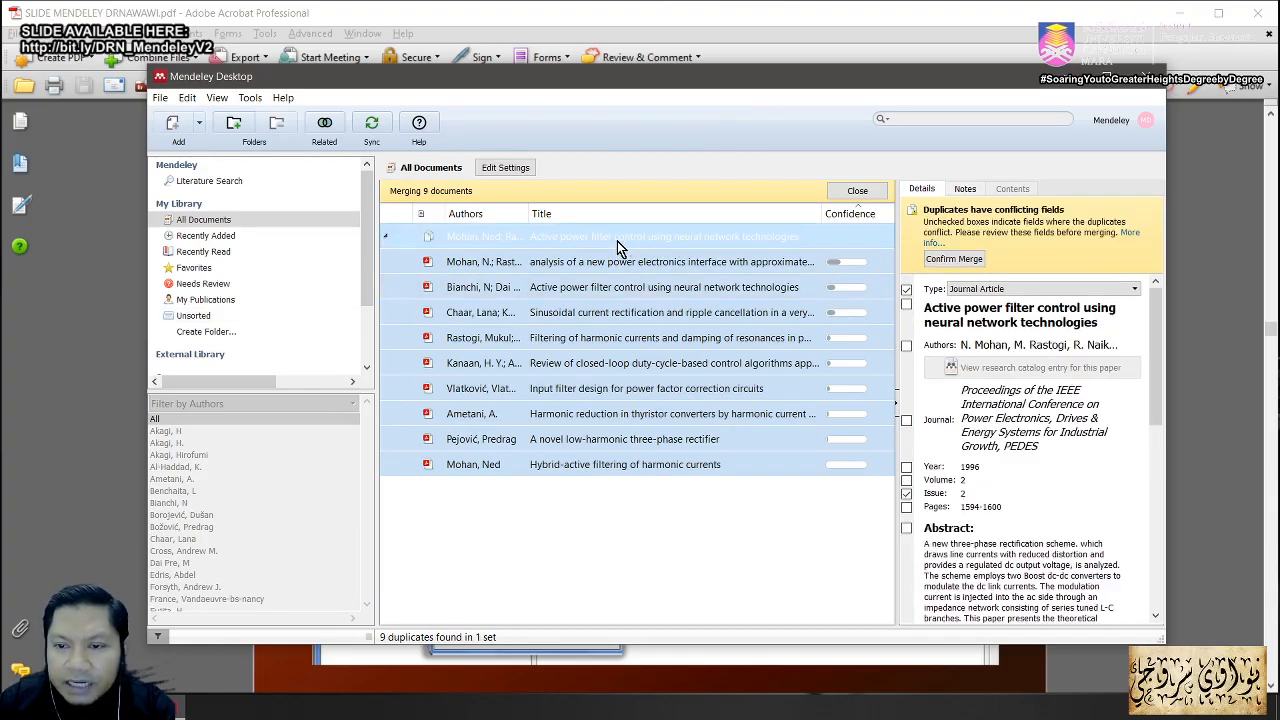
pyautogui.click(612, 263)
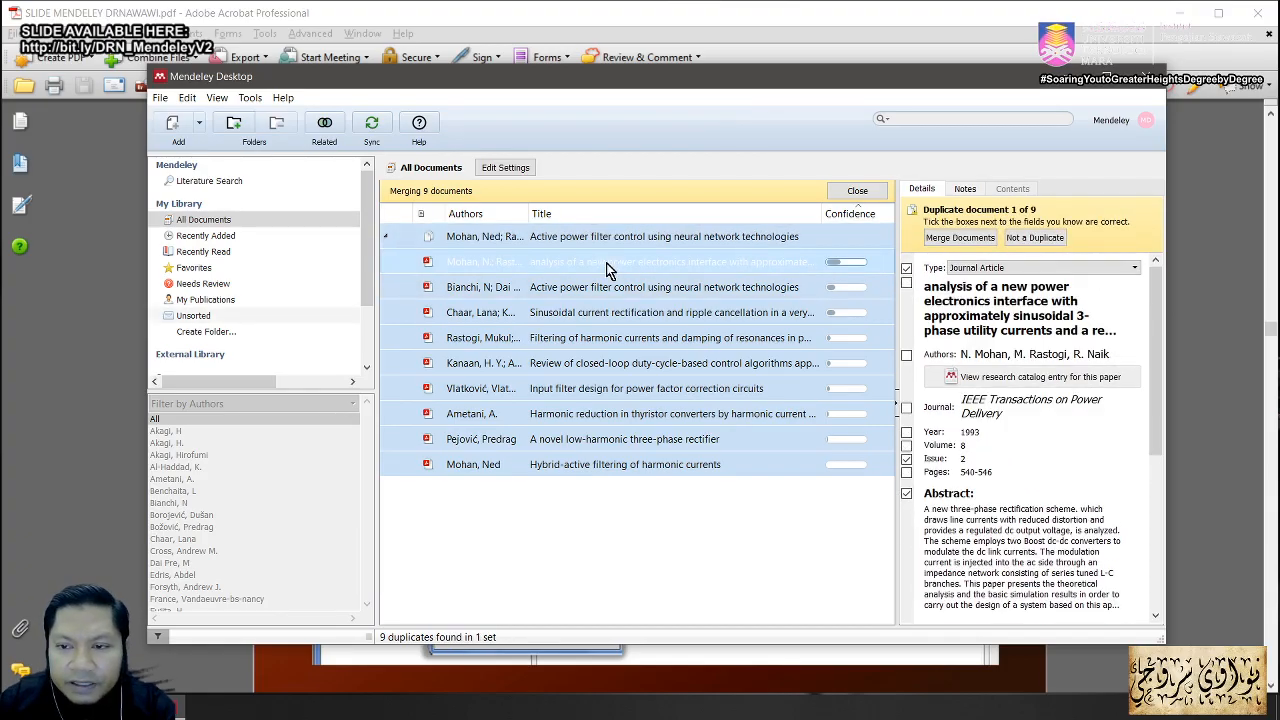
# Step: Mark the analysis, Bianchi and Chaar papers as not duplicates after checking Chaar's PDF
pyautogui.click(1035, 238)
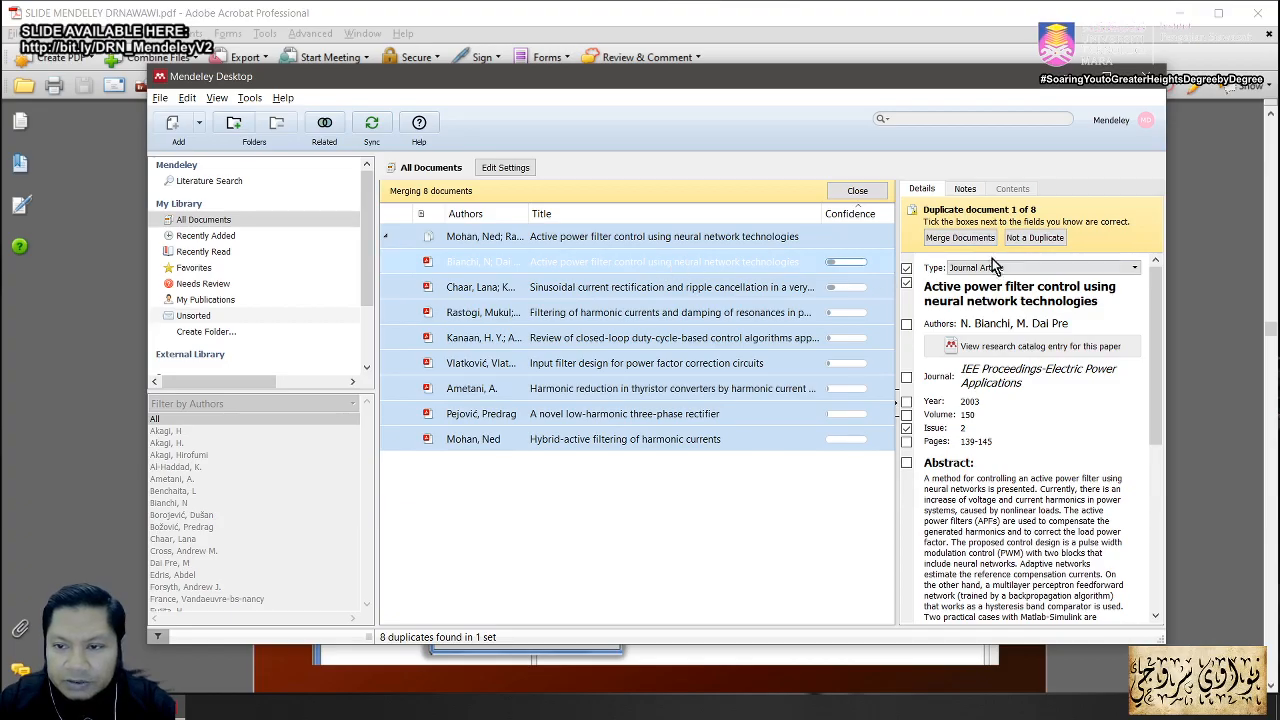
pyautogui.click(1034, 238)
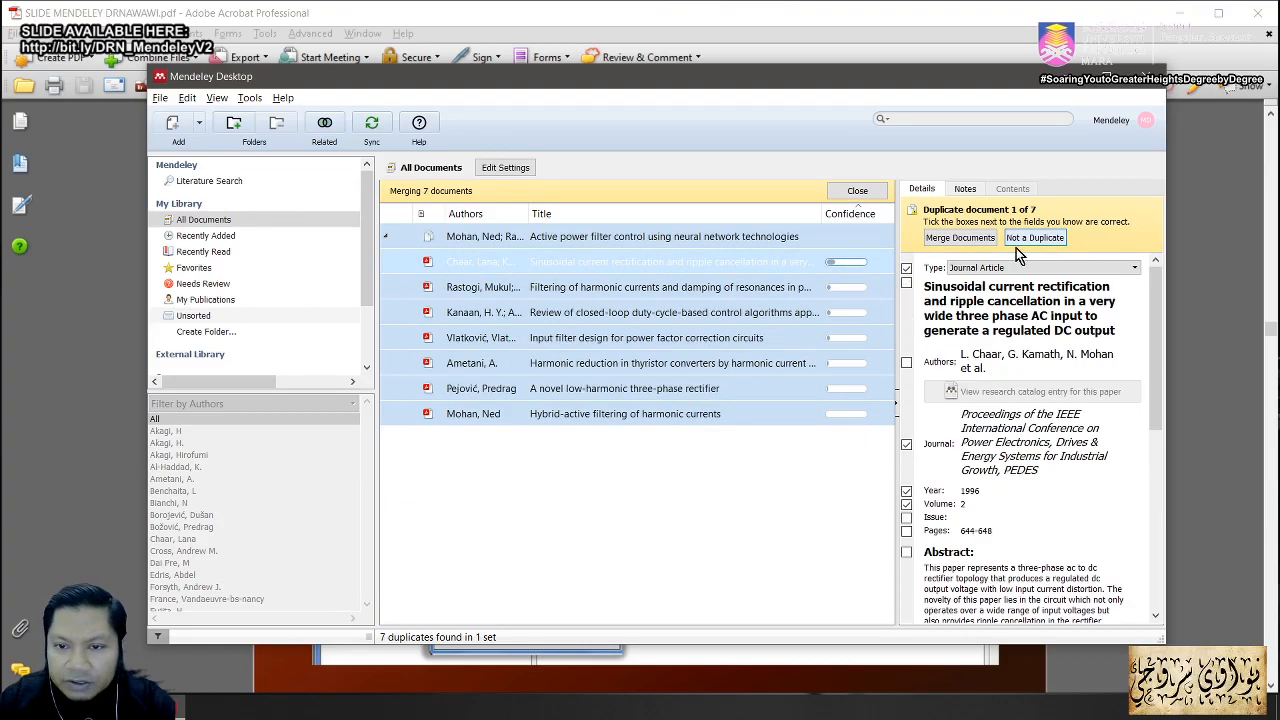
pyautogui.doubleClick(623, 270)
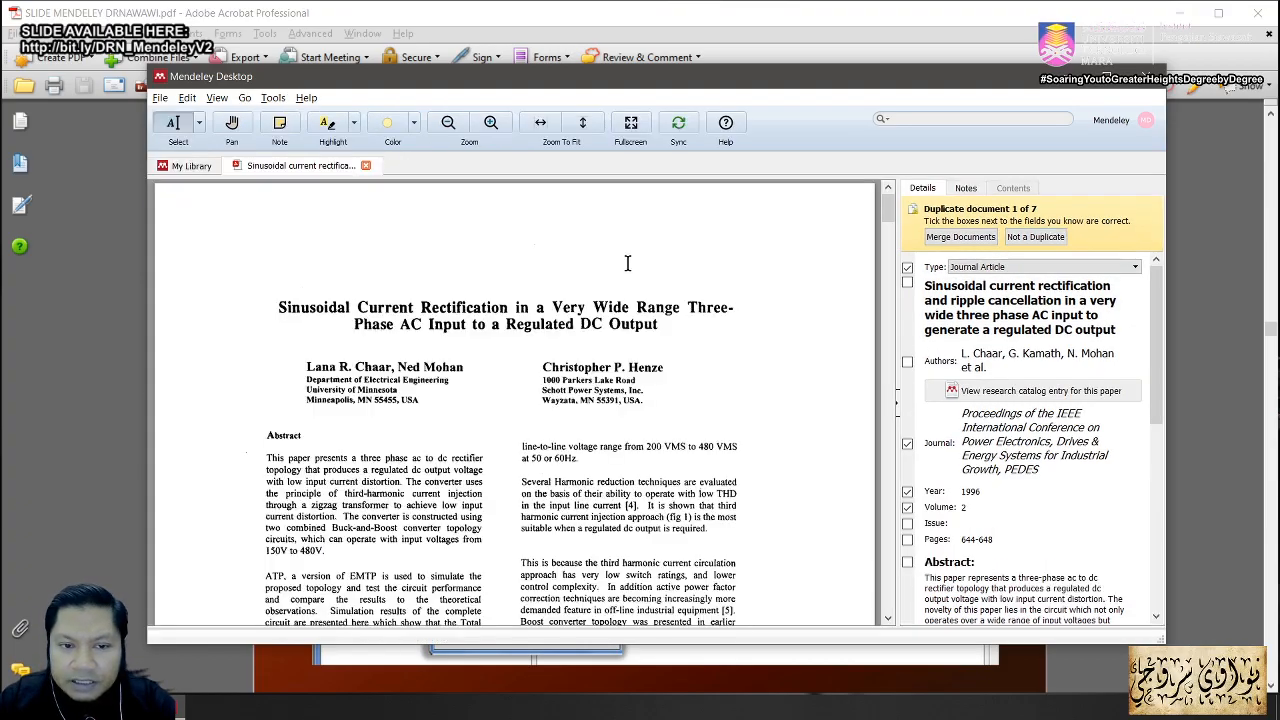
pyautogui.click(366, 165)
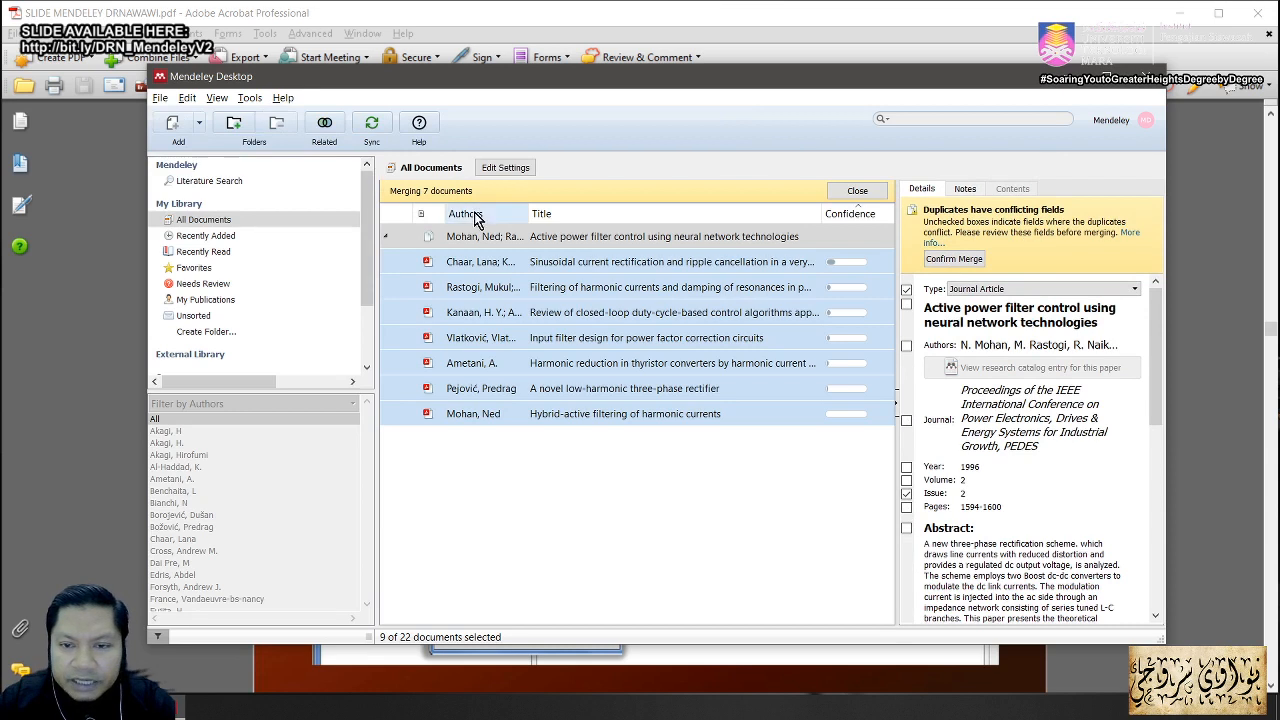
pyautogui.click(622, 262)
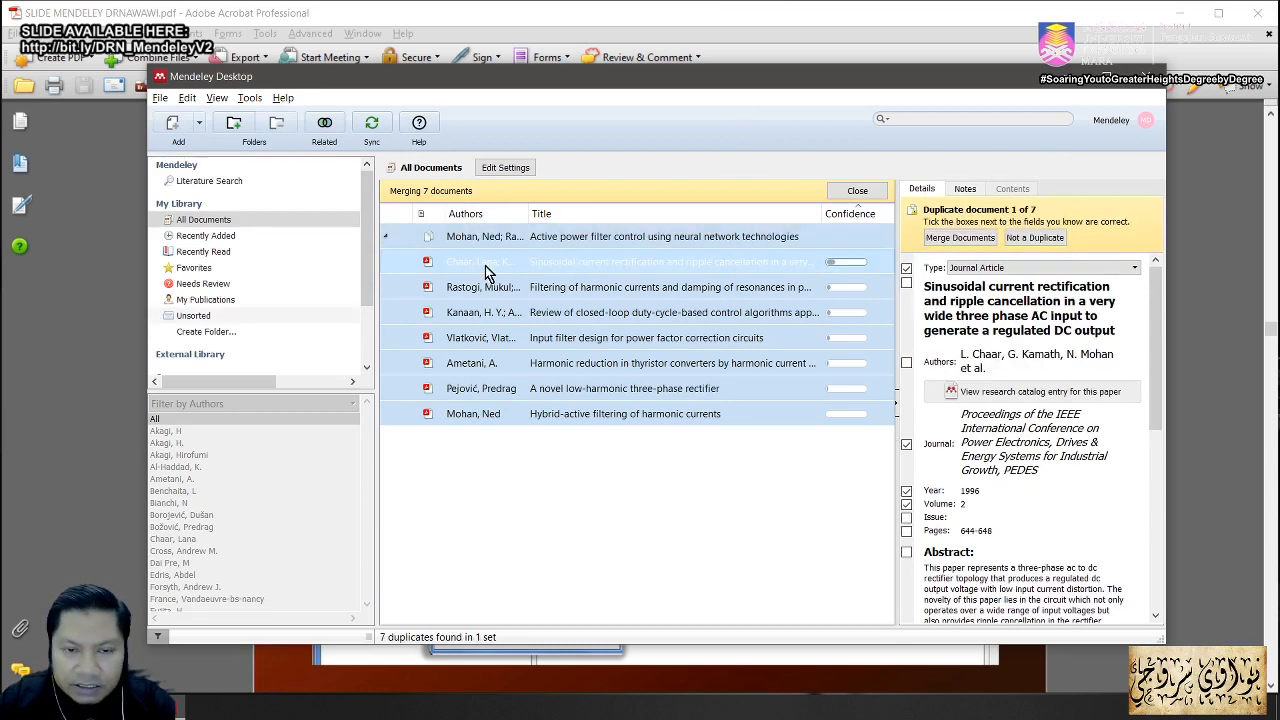
pyautogui.click(1032, 240)
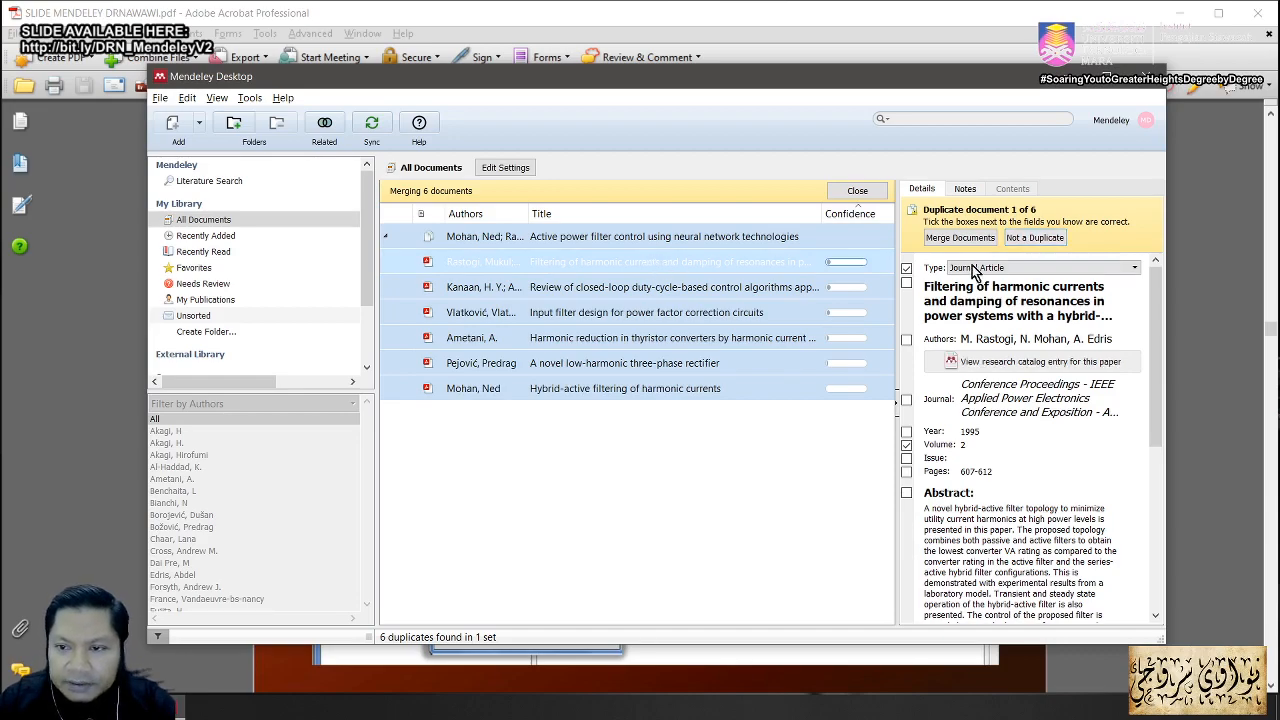
# Step: Mark the Rastogi, Kanaan, Ametani, Vlatkovic and remaining papers as not duplicates
pyautogui.click(1038, 241)
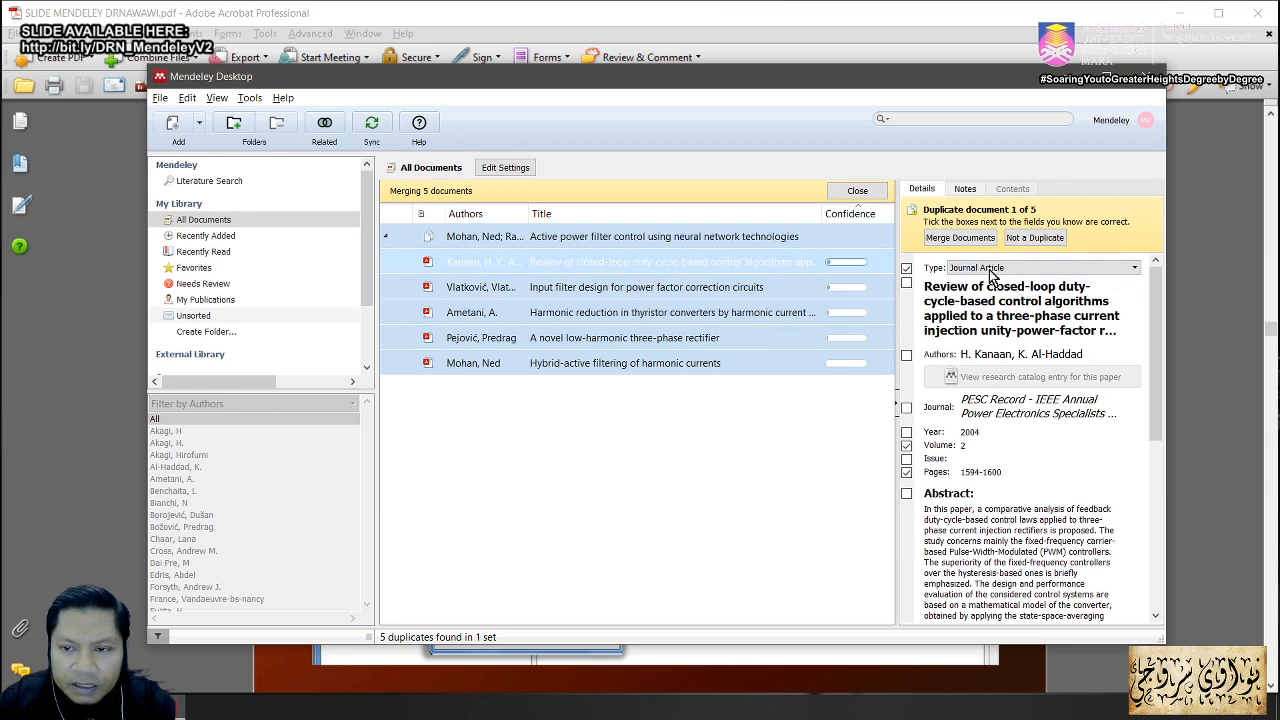
pyautogui.click(1033, 238)
pyautogui.click(645, 287)
pyautogui.click(1033, 238)
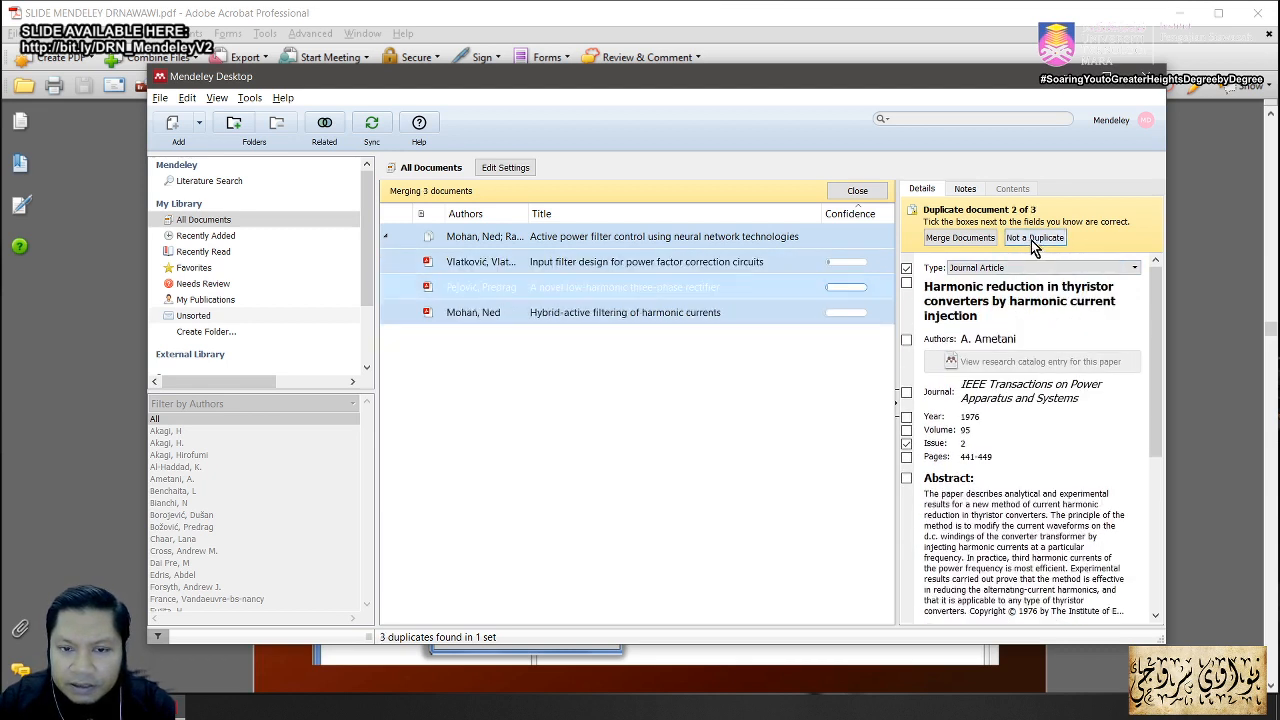
pyautogui.click(636, 263)
pyautogui.click(1034, 238)
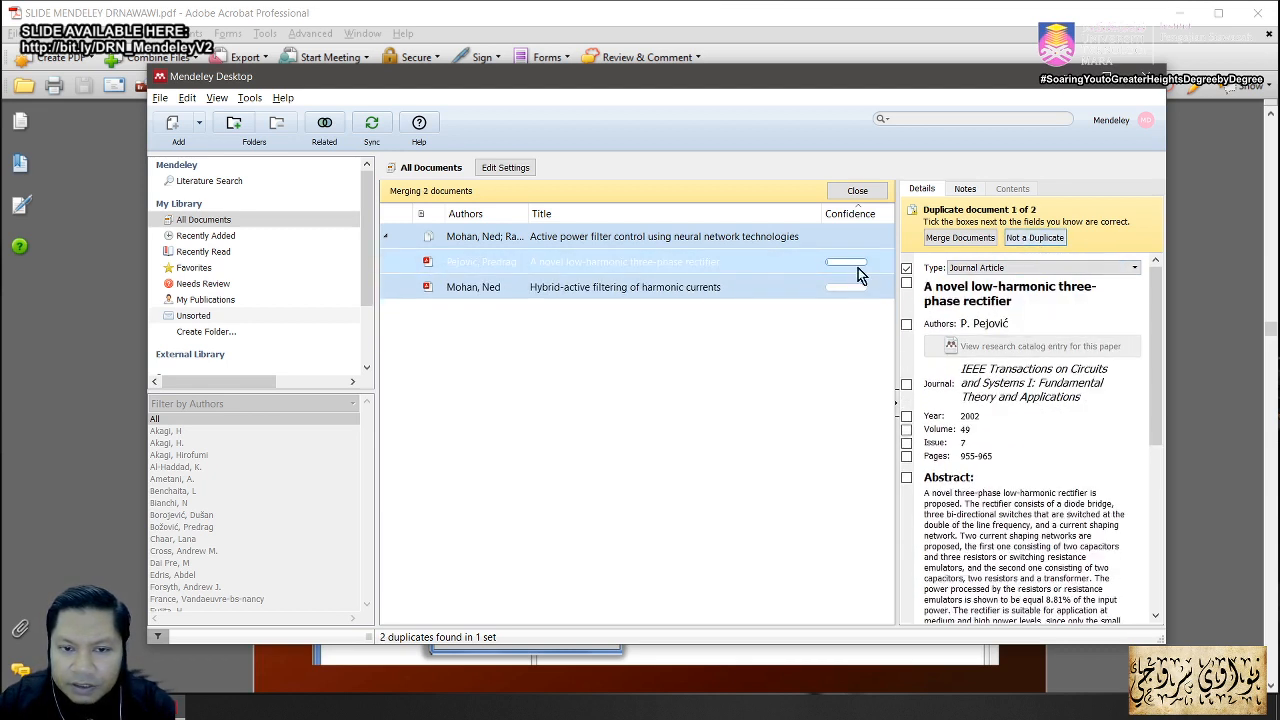
pyautogui.click(1040, 238)
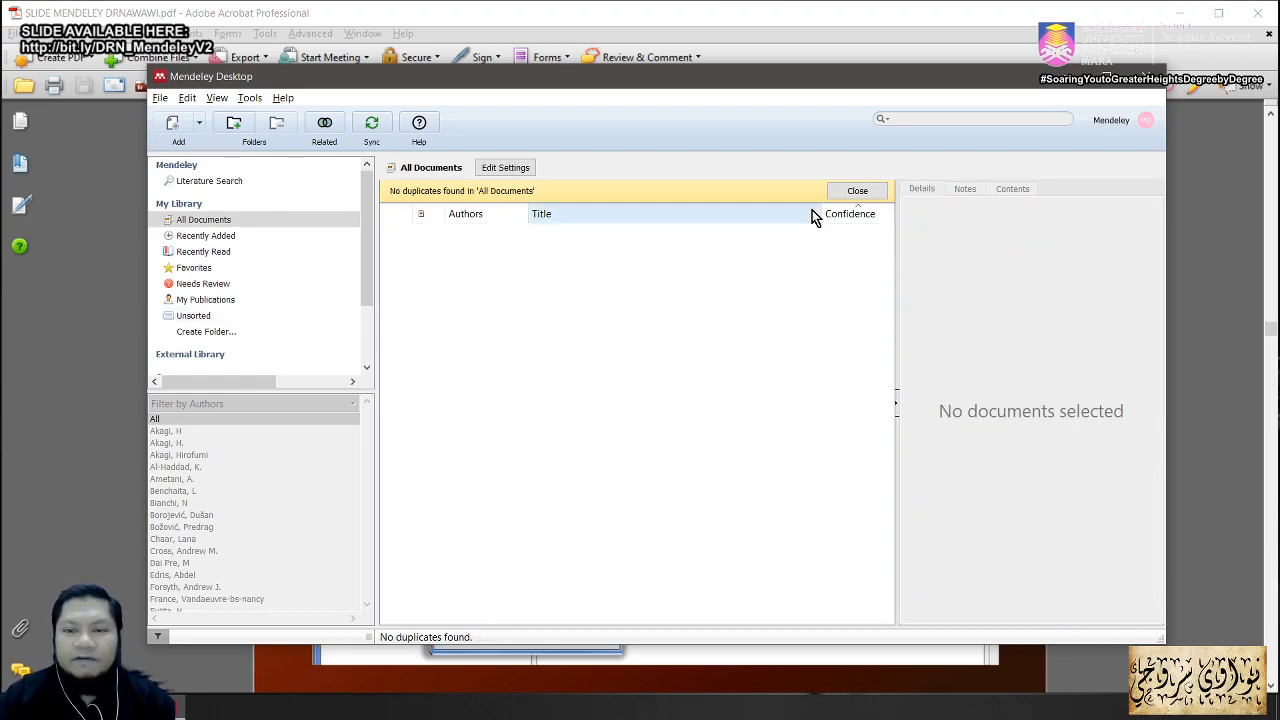
# Step: Close the duplicates bar and sort All Documents alphabetically by the Authors column
pyautogui.click(857, 190)
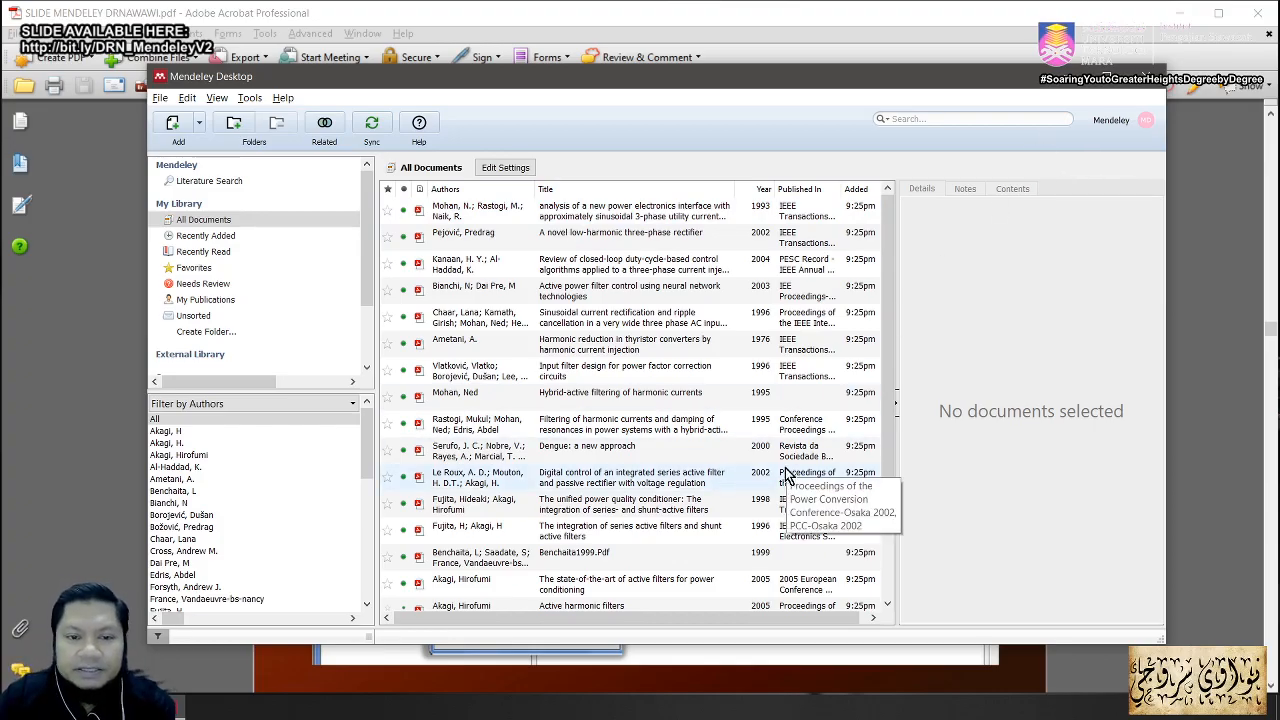
pyautogui.scroll(-2, 787, 470)
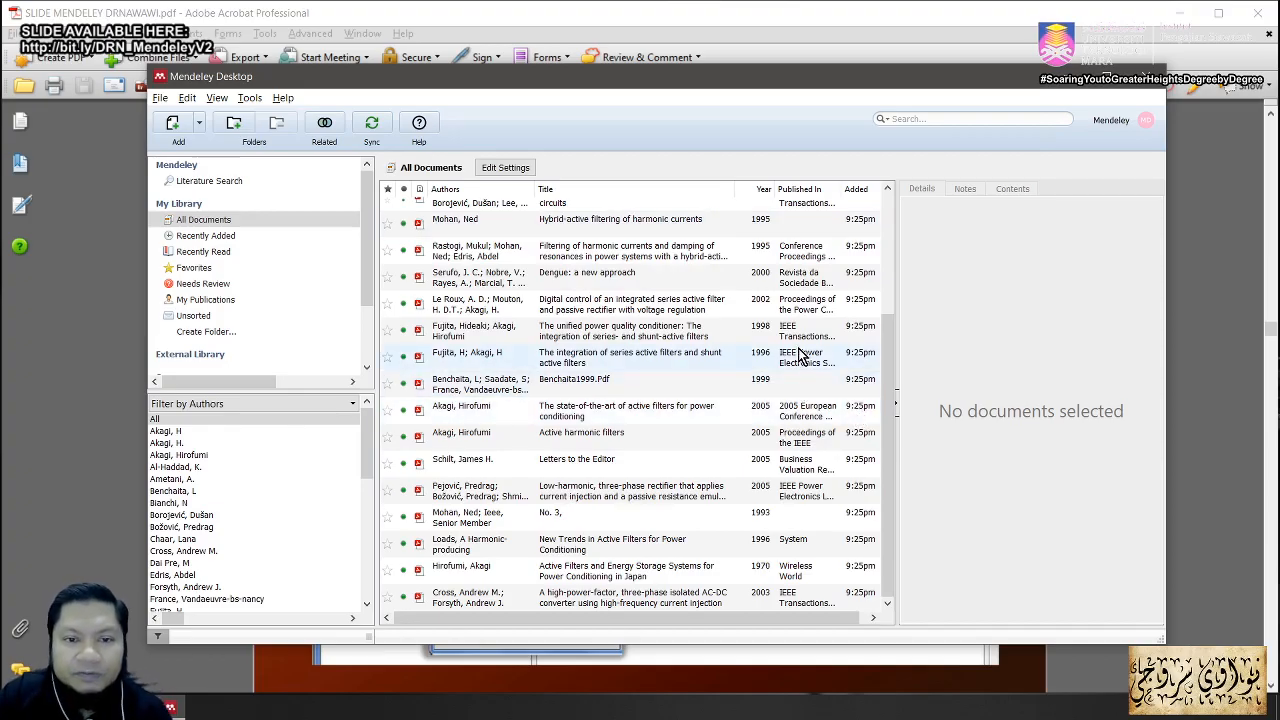
pyautogui.click(450, 195)
pyautogui.moveTo(888, 352); pyautogui.dragTo(876, 215)
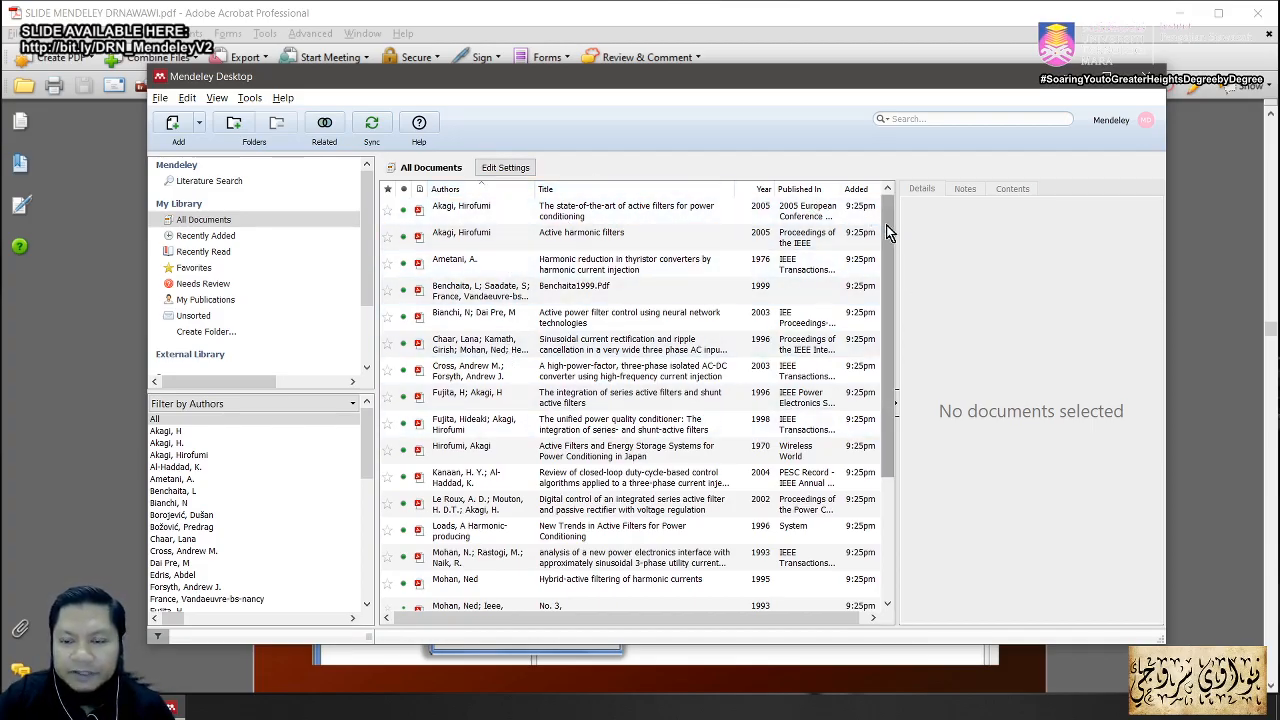
pyautogui.moveTo(886, 229)
pyautogui.mouseDown()
pyautogui.moveTo(876, 360)
pyautogui.moveTo(875, 210)
pyautogui.mouseUp()
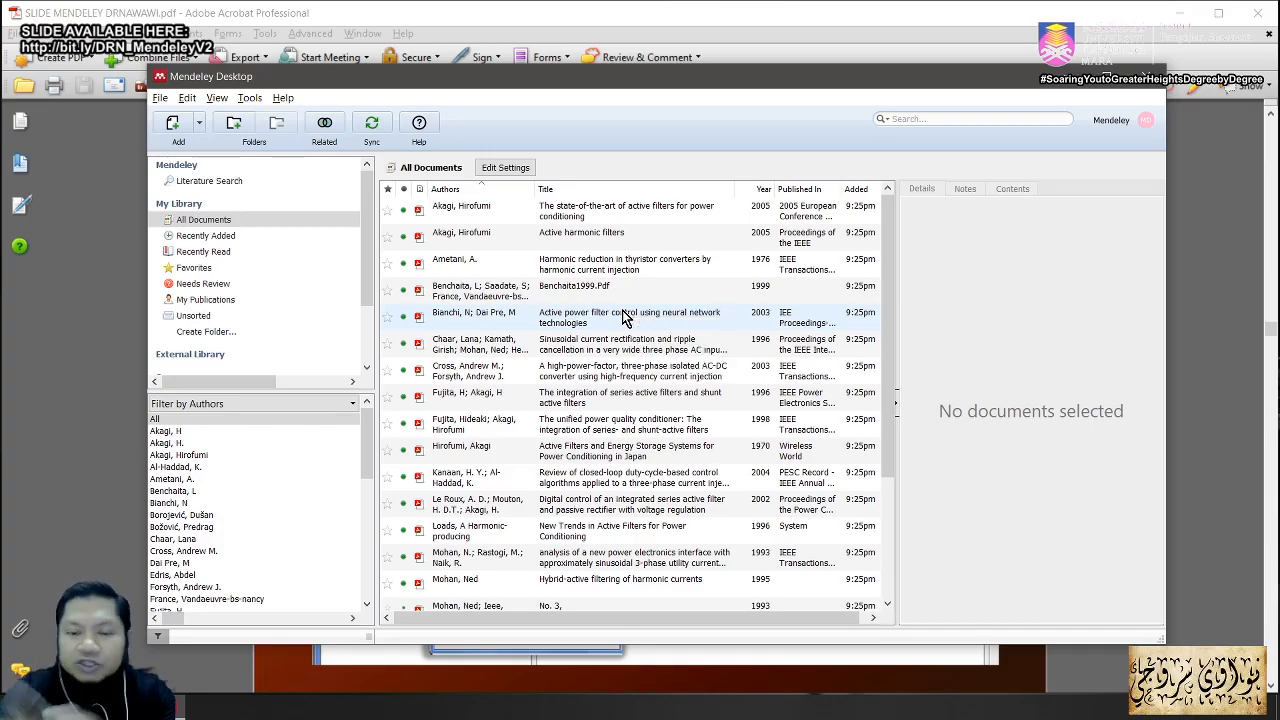
# Step: Open a blank New Document form via File > Add Entry Manually
pyautogui.click(160, 99)
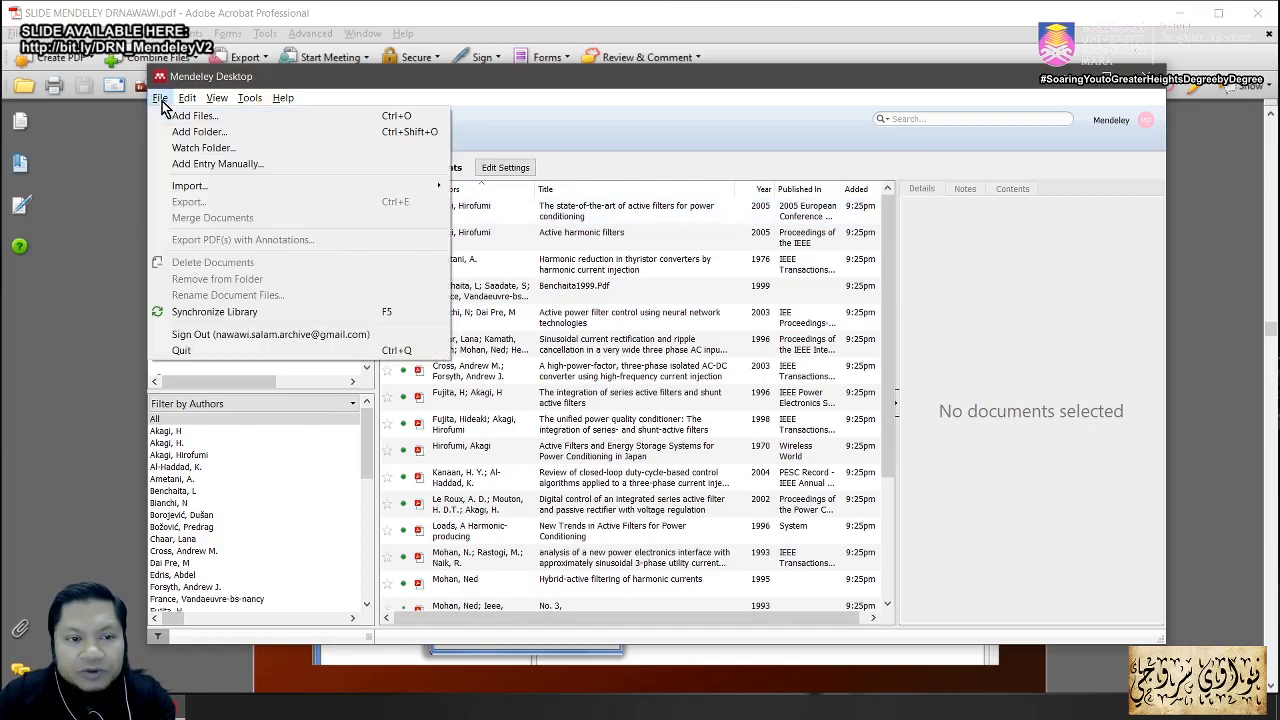
pyautogui.click(205, 166)
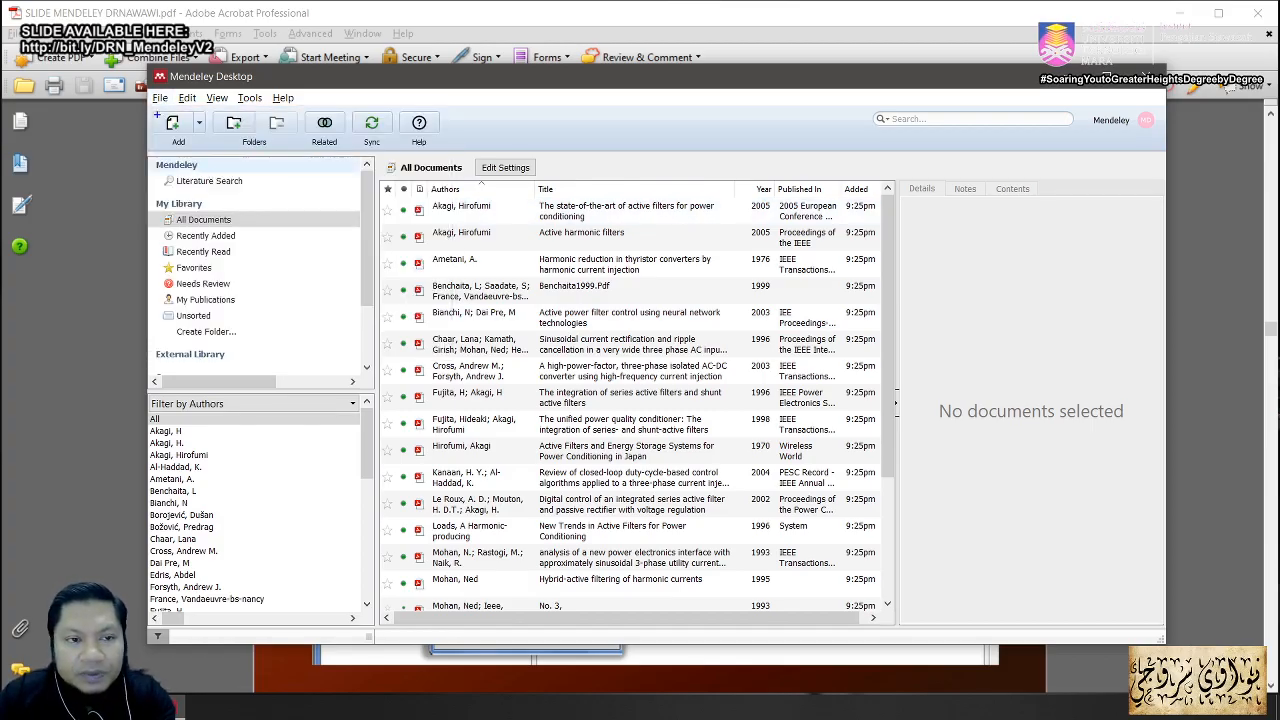
pyautogui.click(160, 97)
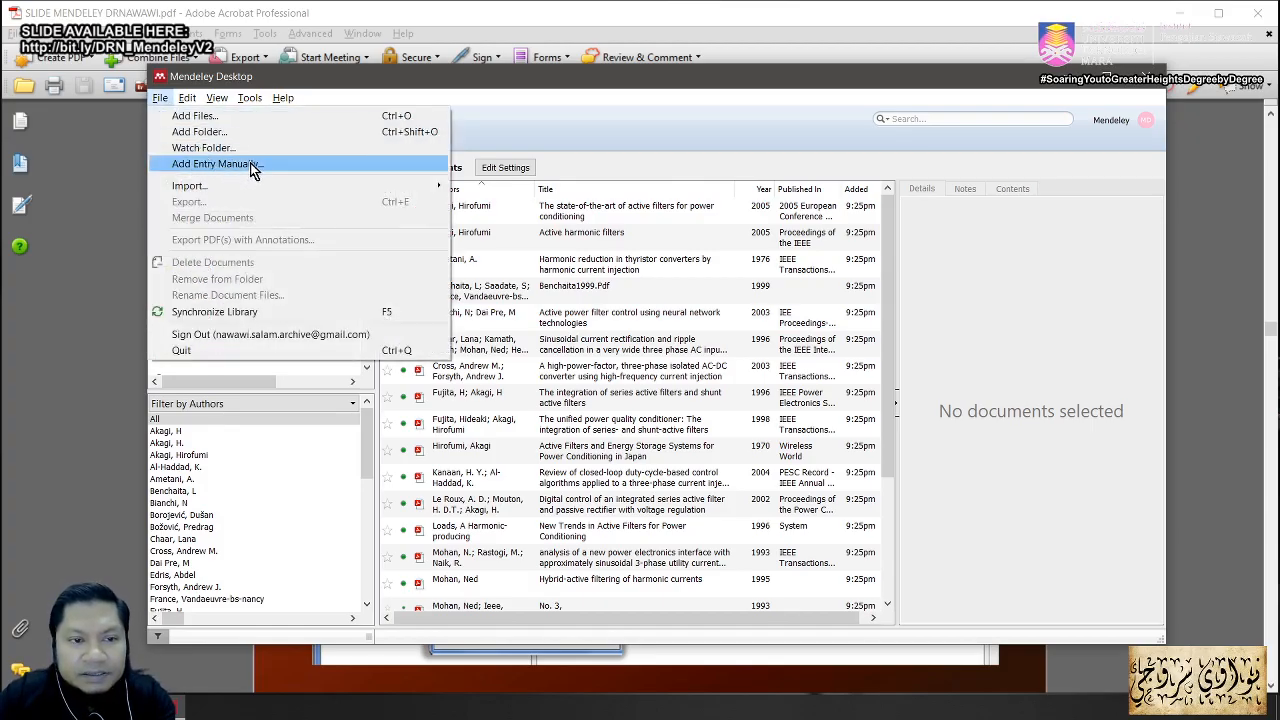
pyautogui.click(249, 172)
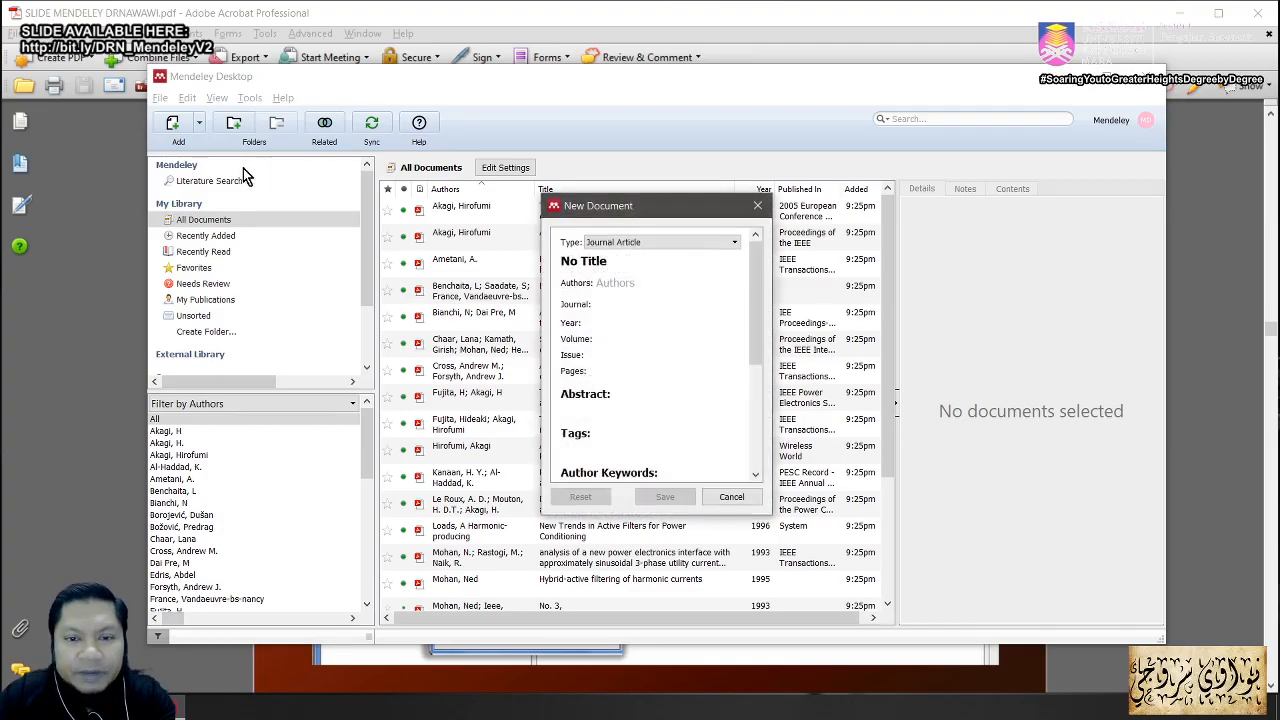
# Step: Browse the document Type list and set the type to Thesis
pyautogui.click(733, 247)
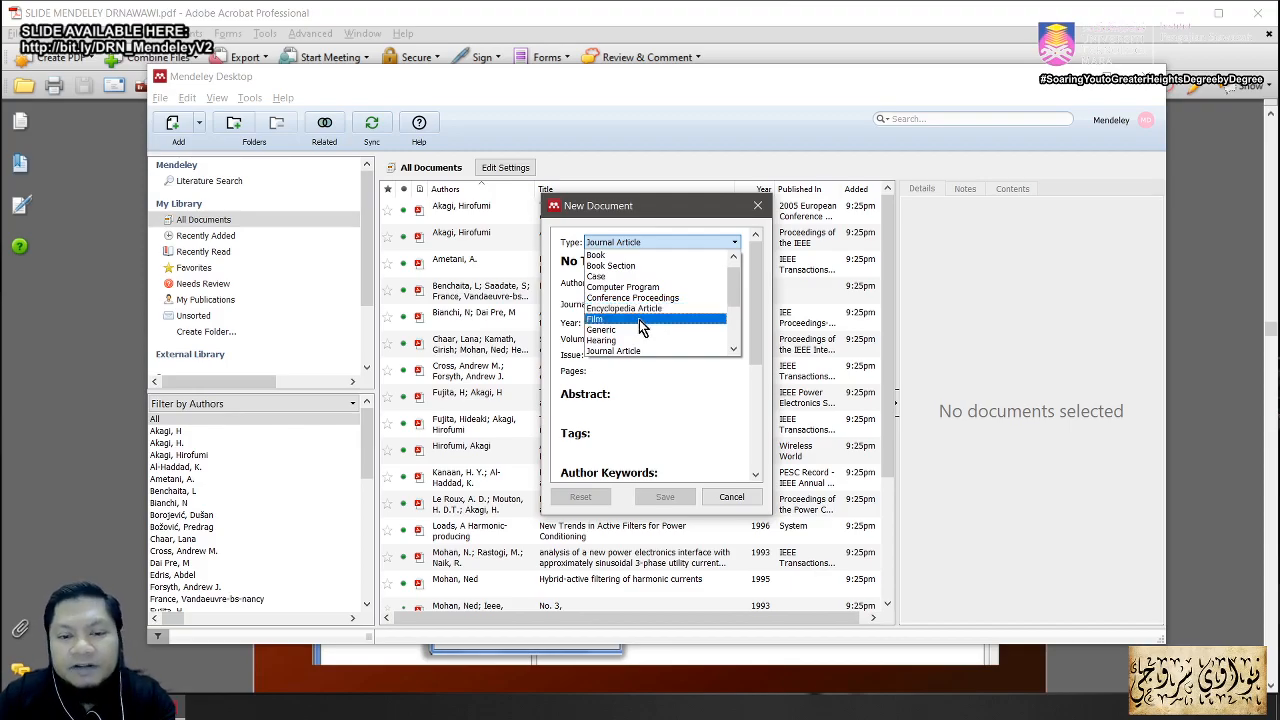
pyautogui.moveTo(730, 289); pyautogui.dragTo(733, 316)
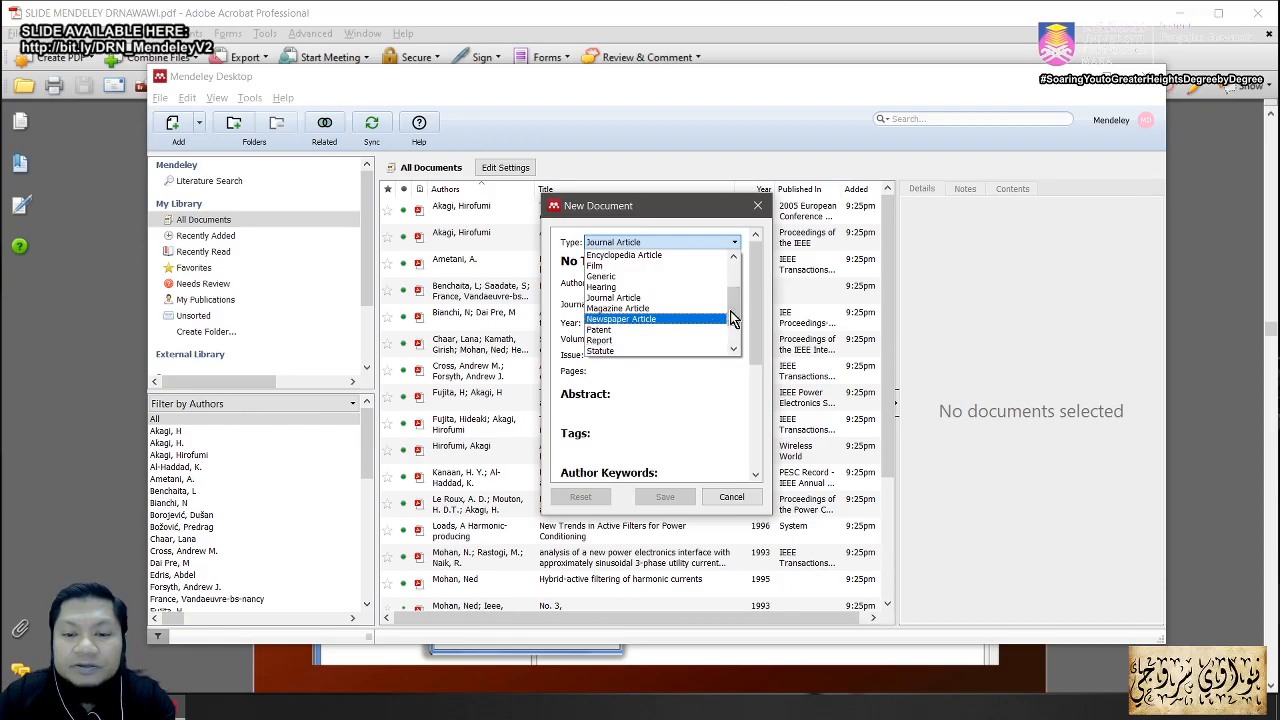
pyautogui.moveTo(732, 318); pyautogui.dragTo(730, 340)
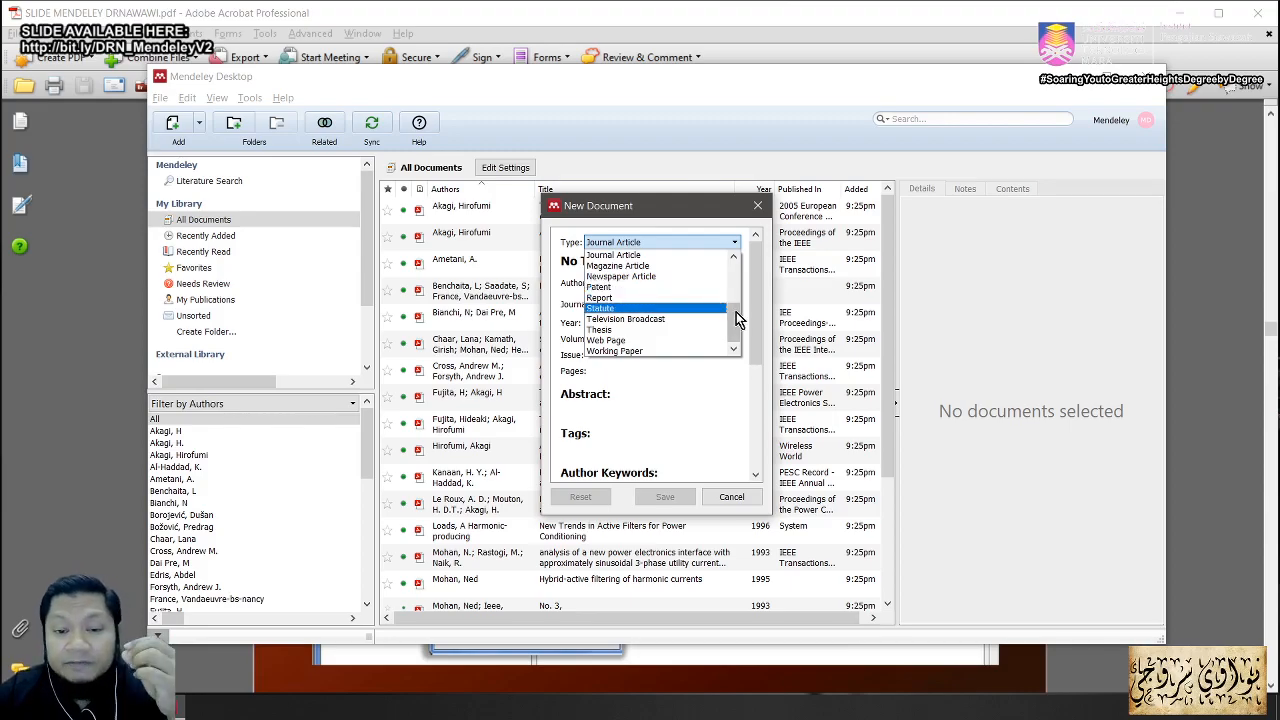
pyautogui.click(646, 330)
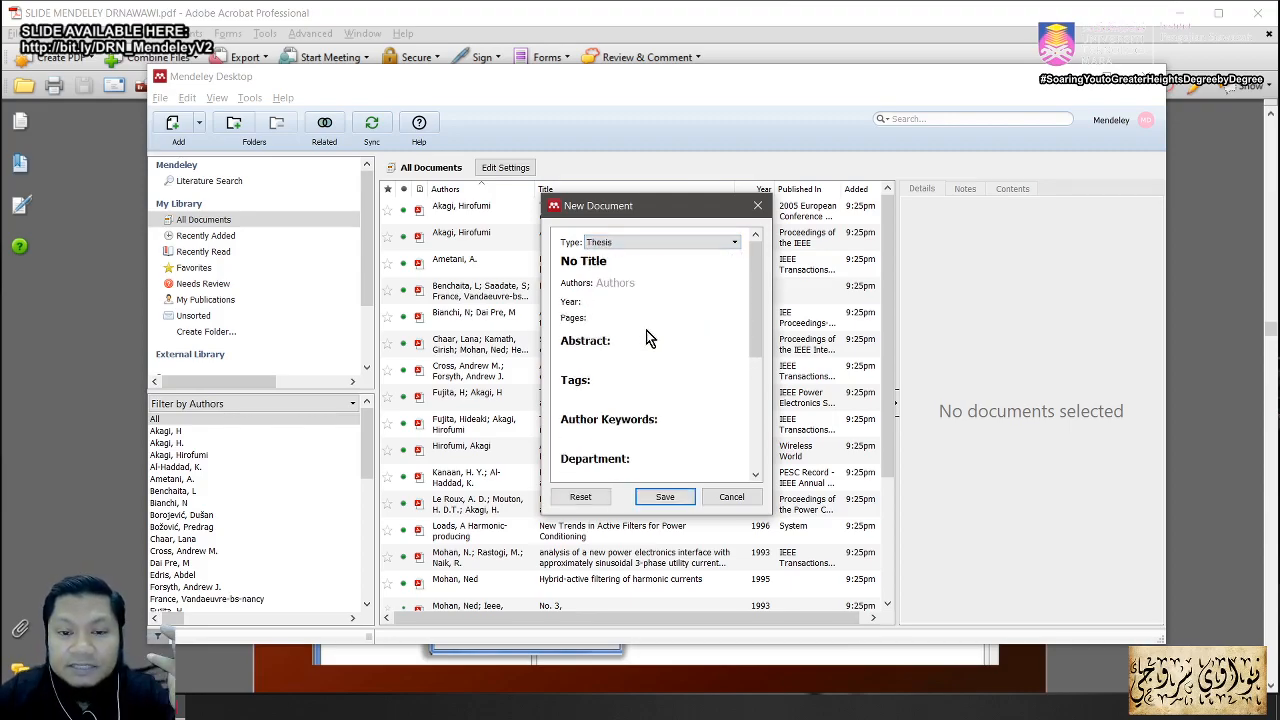
pyautogui.click(724, 252)
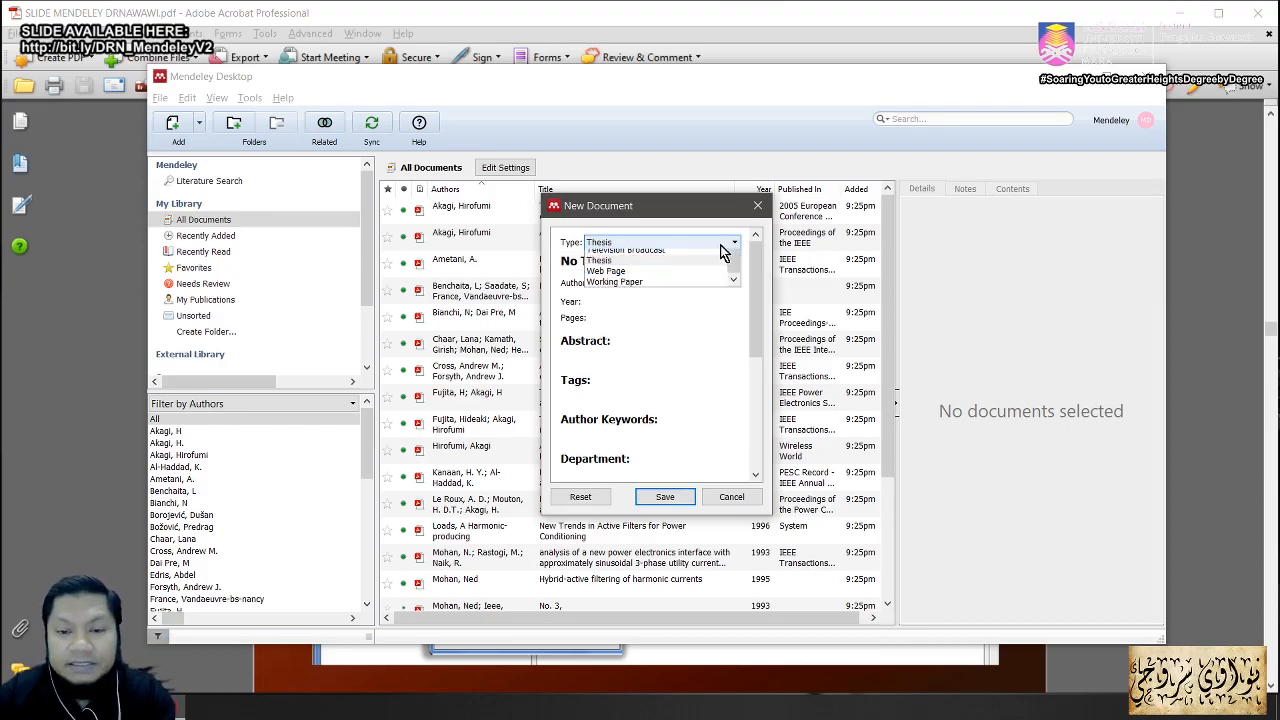
pyautogui.moveTo(731, 334); pyautogui.dragTo(734, 280)
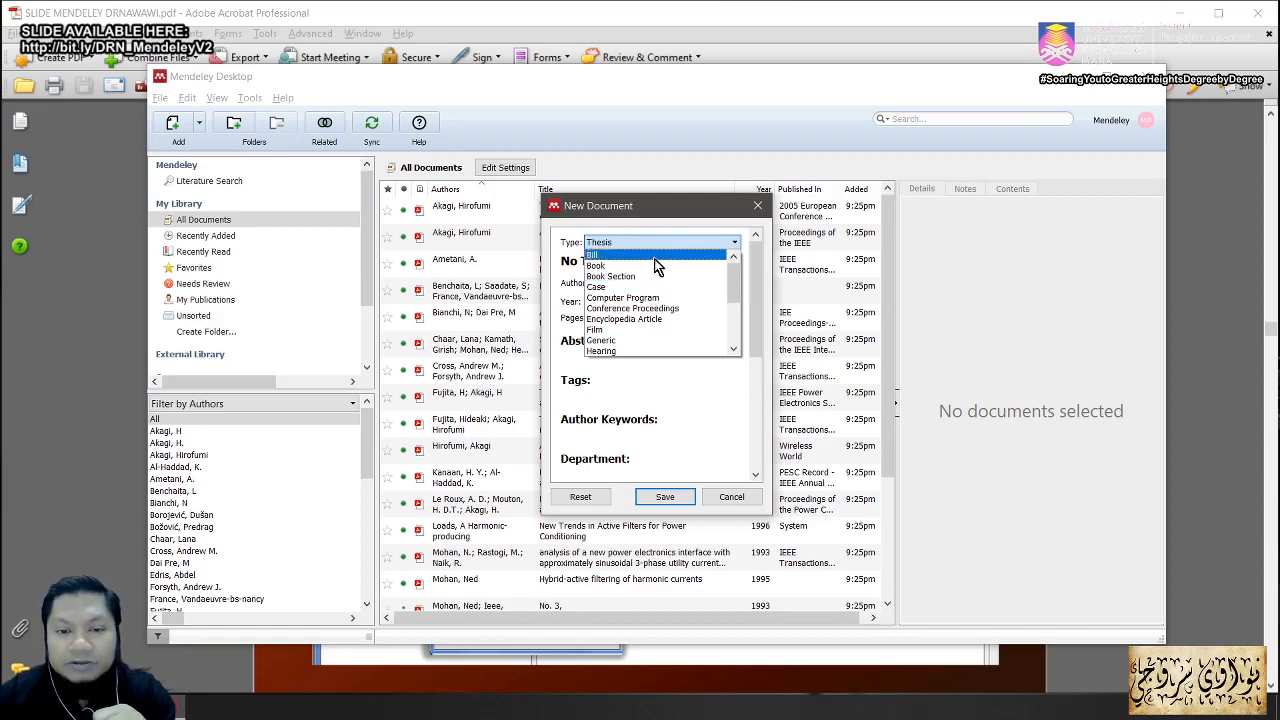
pyautogui.click(596, 210)
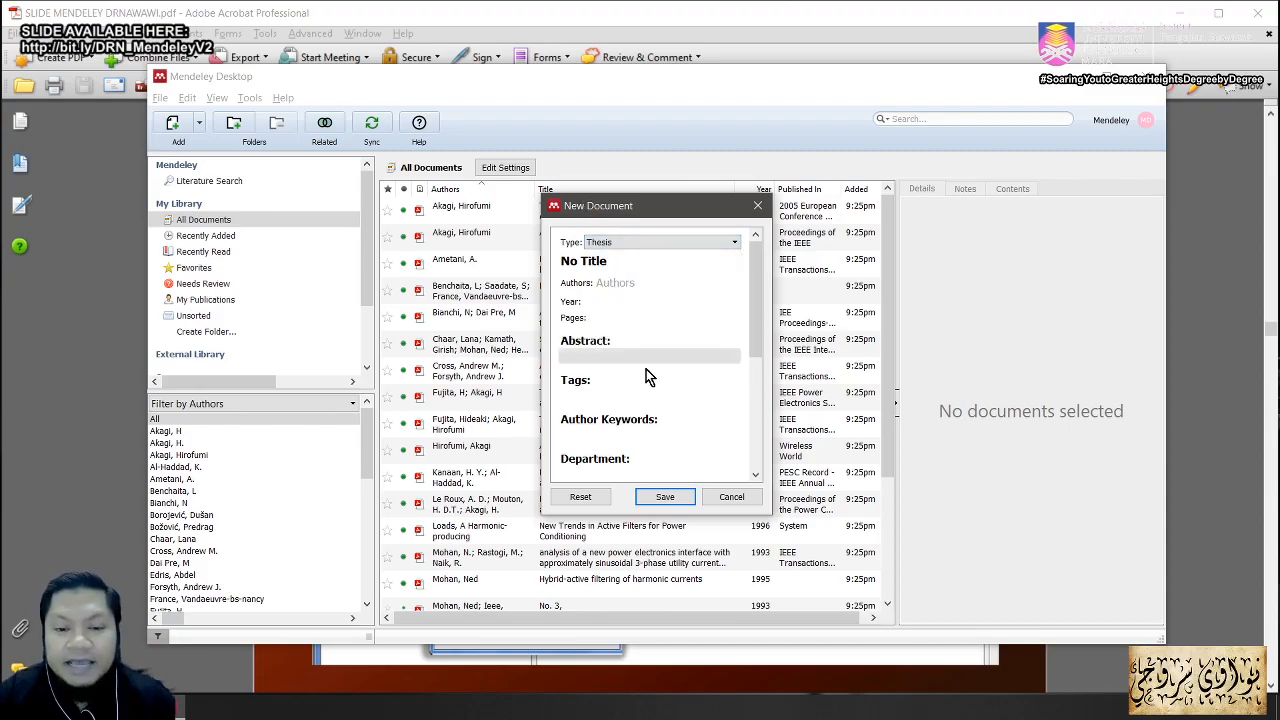
pyautogui.click(715, 243)
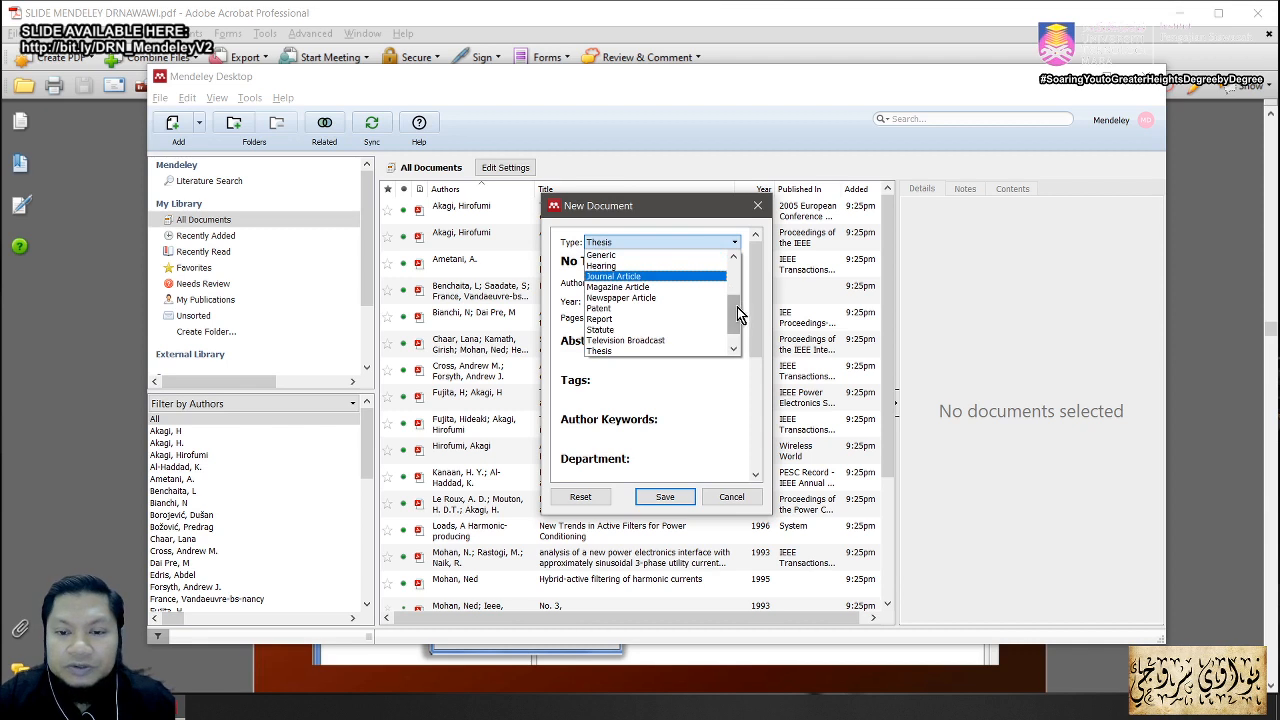
pyautogui.moveTo(738, 315); pyautogui.dragTo(733, 258)
# Step: Set the type to Book, title it BOOK, and enter author seroji
pyautogui.click(640, 265)
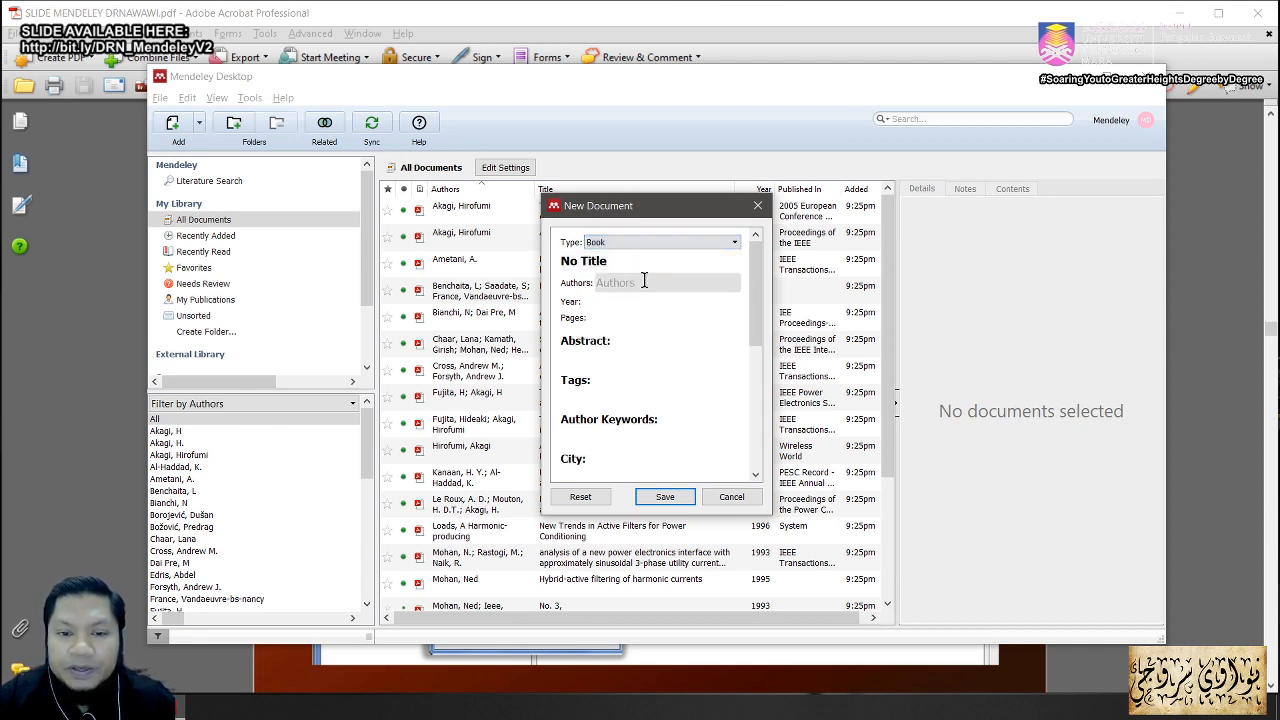
pyautogui.click(585, 261)
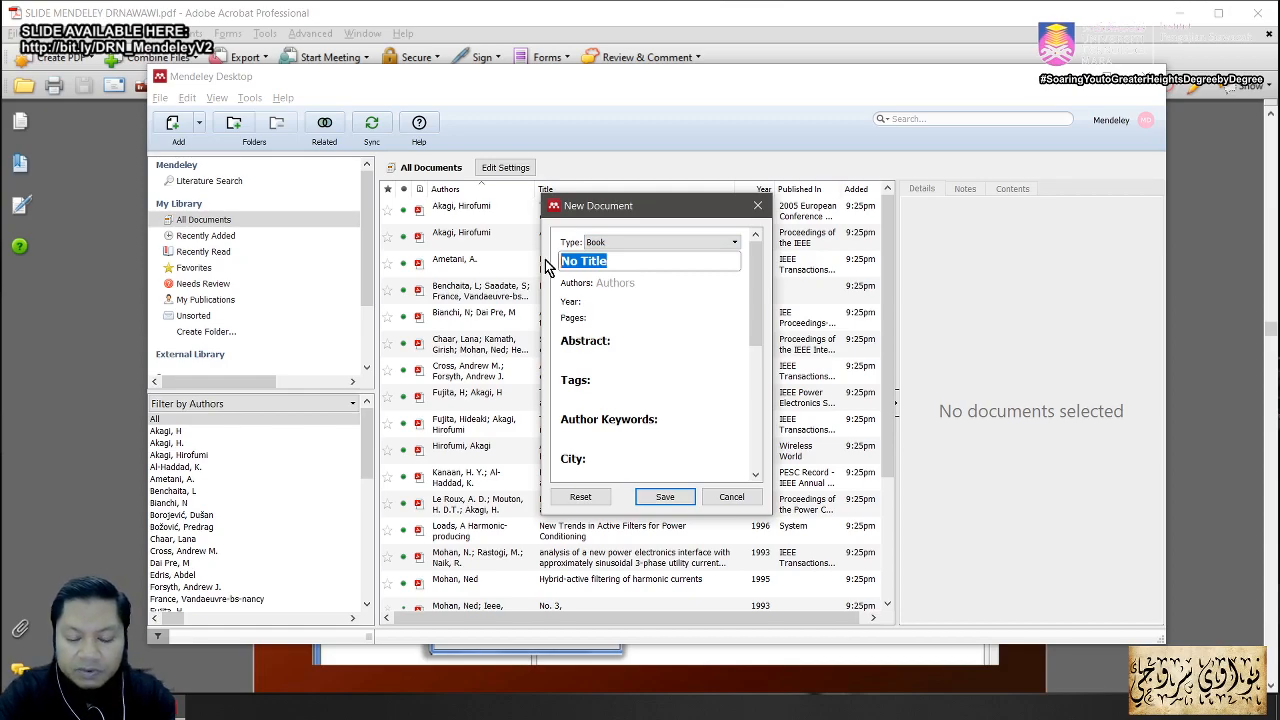
pyautogui.write('BOOK')
pyautogui.click(627, 283)
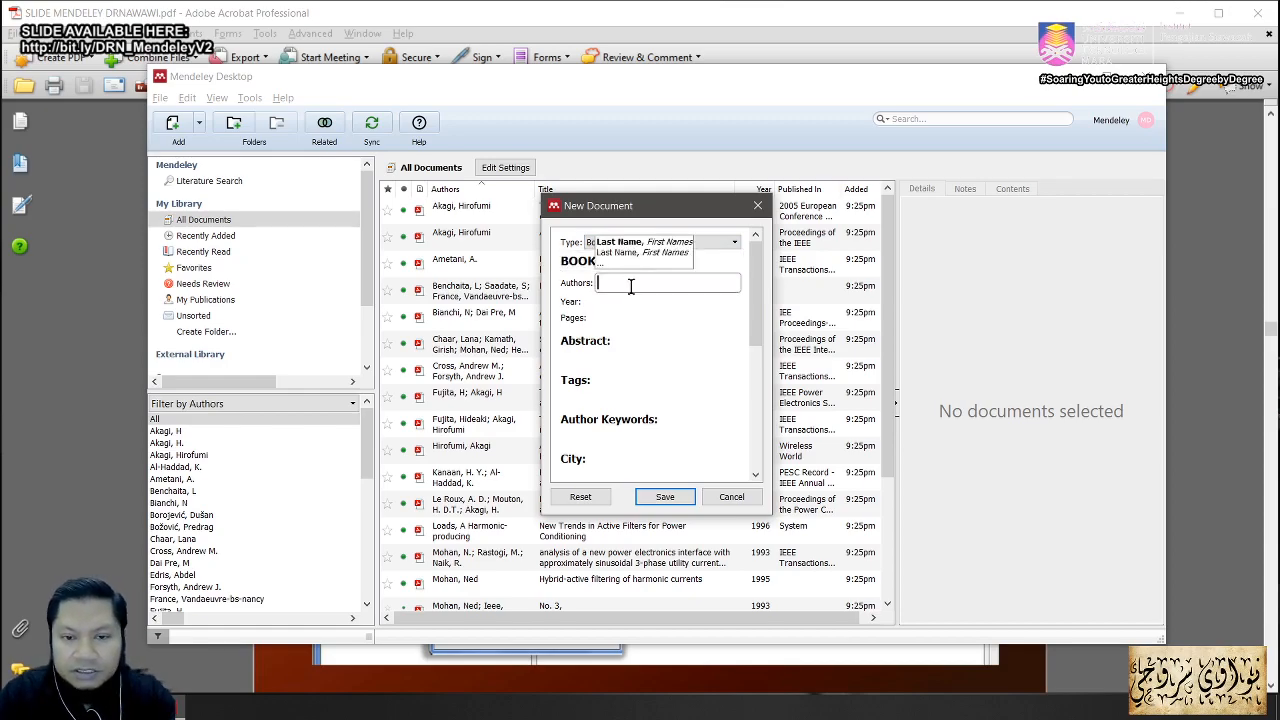
pyautogui.write('sdfs')
pyautogui.moveTo(620, 283); pyautogui.dragTo(585, 278)
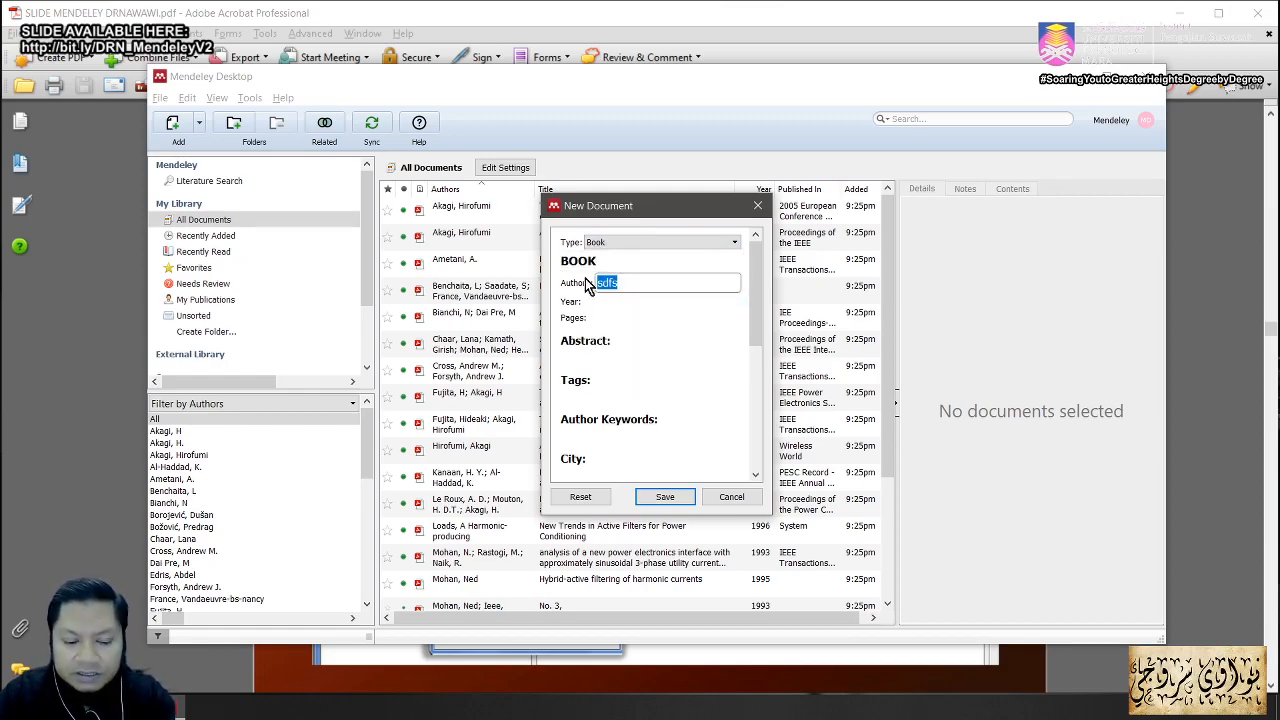
pyautogui.write('seroji')
pyautogui.press('Return')
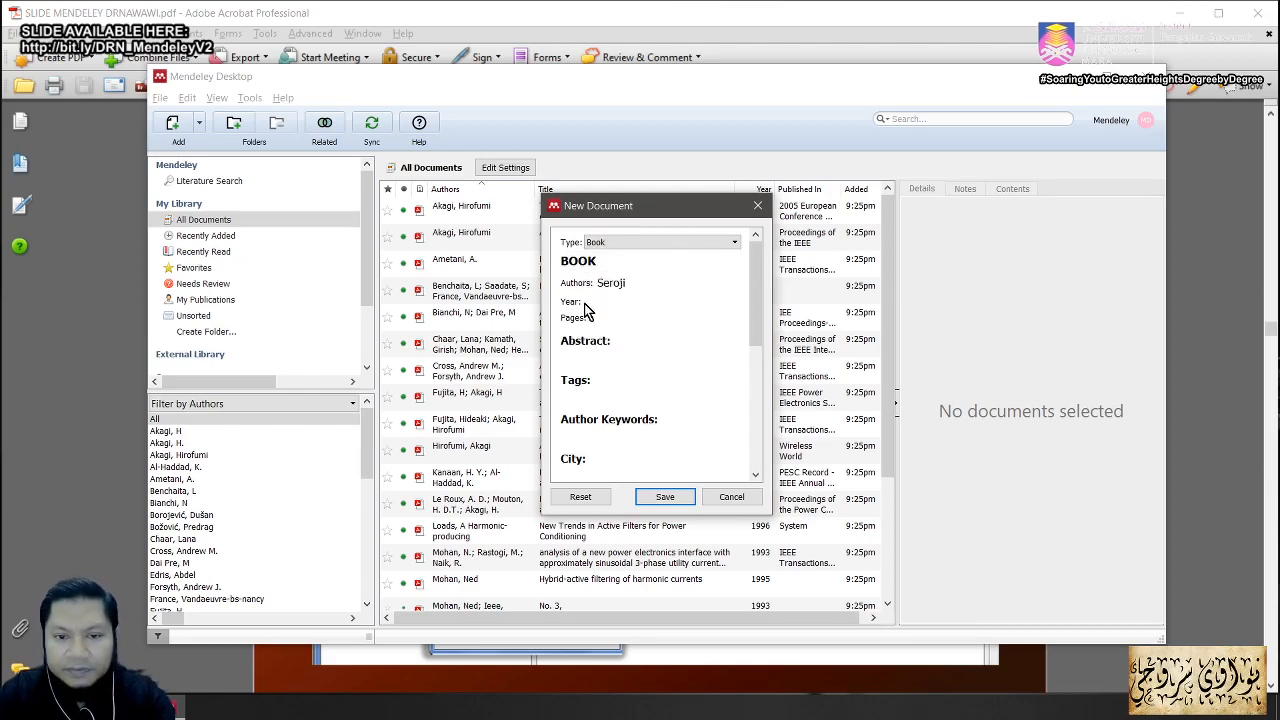
# Step: Leave the Year empty and save the new Book entry
pyautogui.click(607, 300)
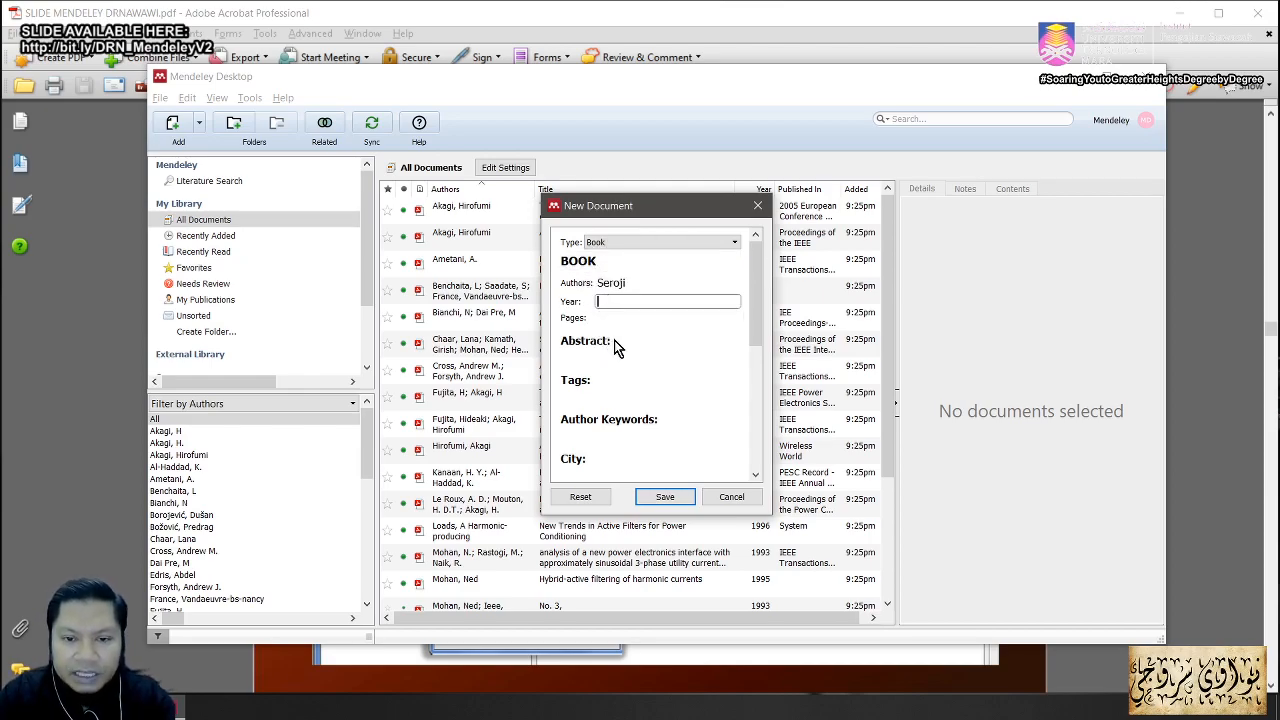
pyautogui.click(615, 342)
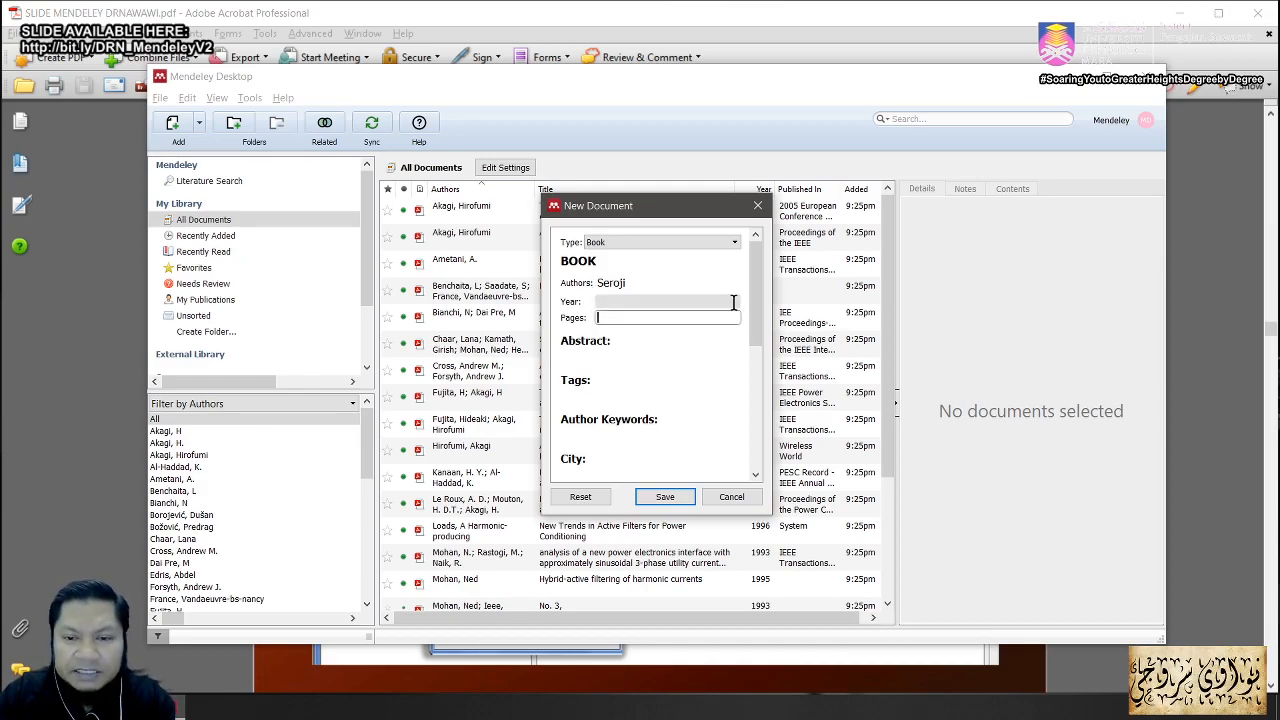
pyautogui.moveTo(754, 295); pyautogui.dragTo(752, 405)
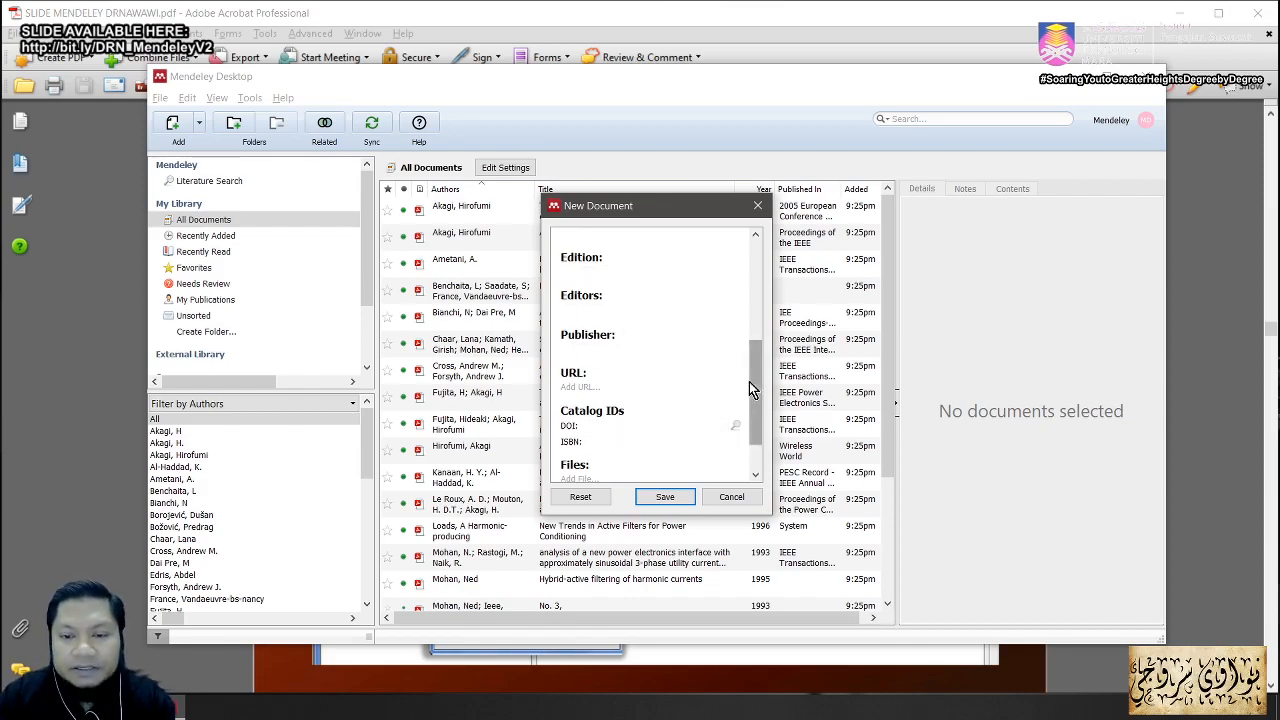
pyautogui.moveTo(760, 382); pyautogui.dragTo(729, 463)
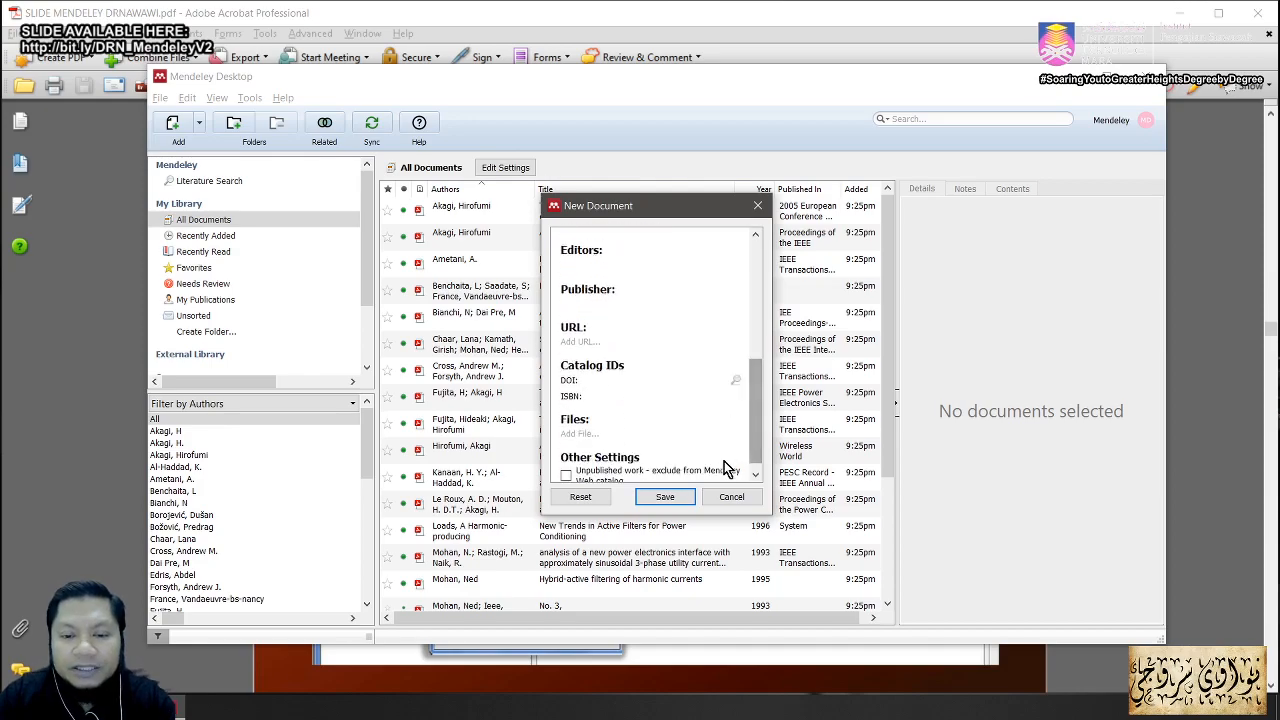
pyautogui.click(667, 497)
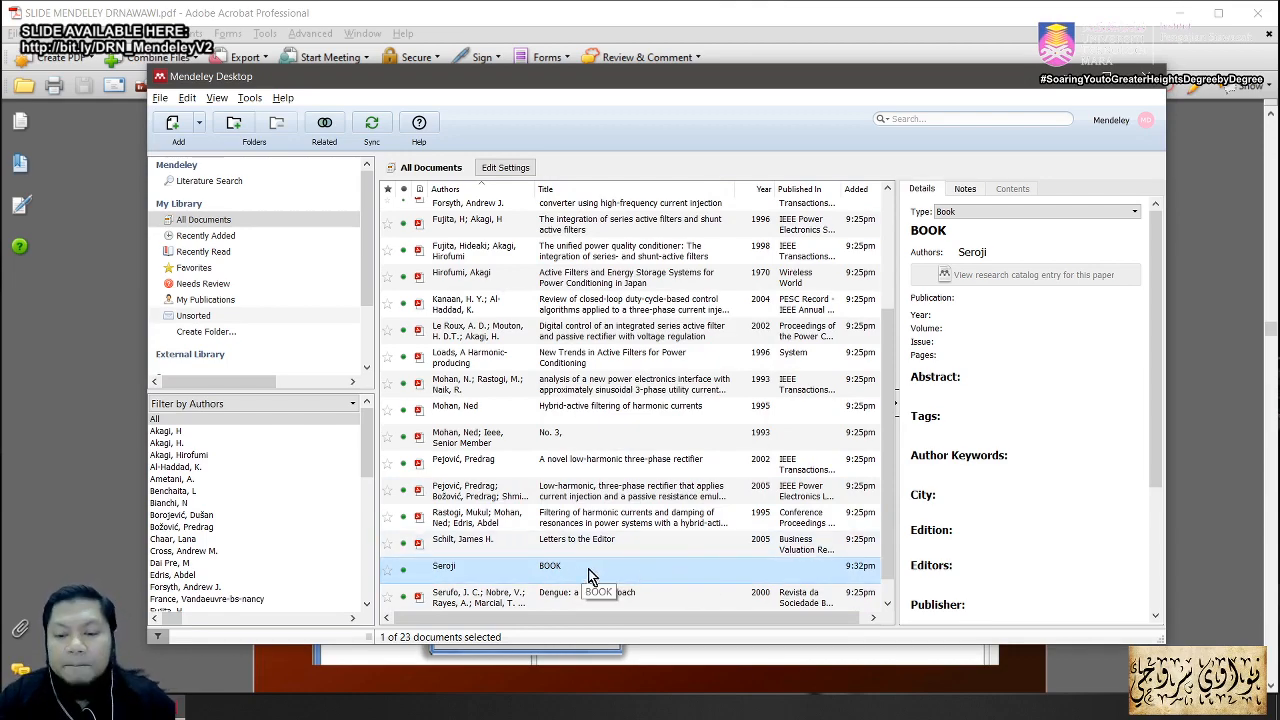
# Step: Switch to the Acrobat slide 'Creating your library – Adding entry manually', then switch away again
pyautogui.moveTo(886, 449); pyautogui.dragTo(865, 370)
pyautogui.hotkey('alt', 'Tab')
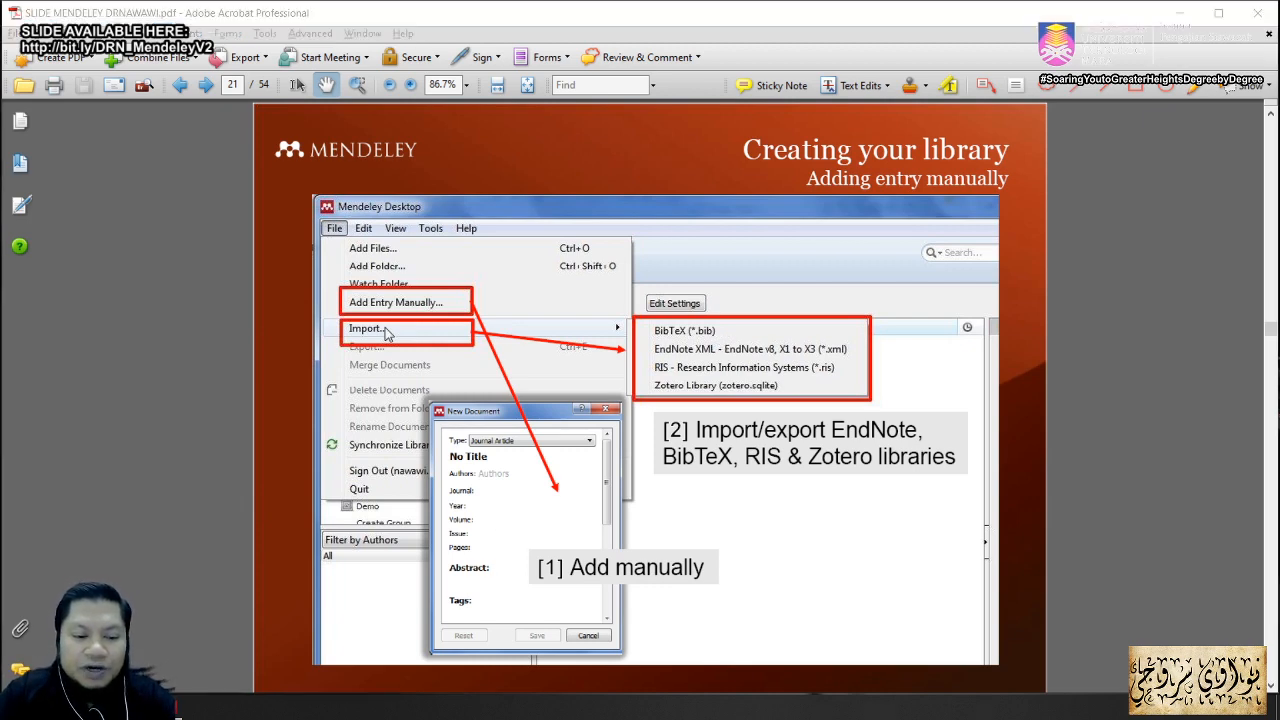
pyautogui.hotkey('alt', 'Tab')
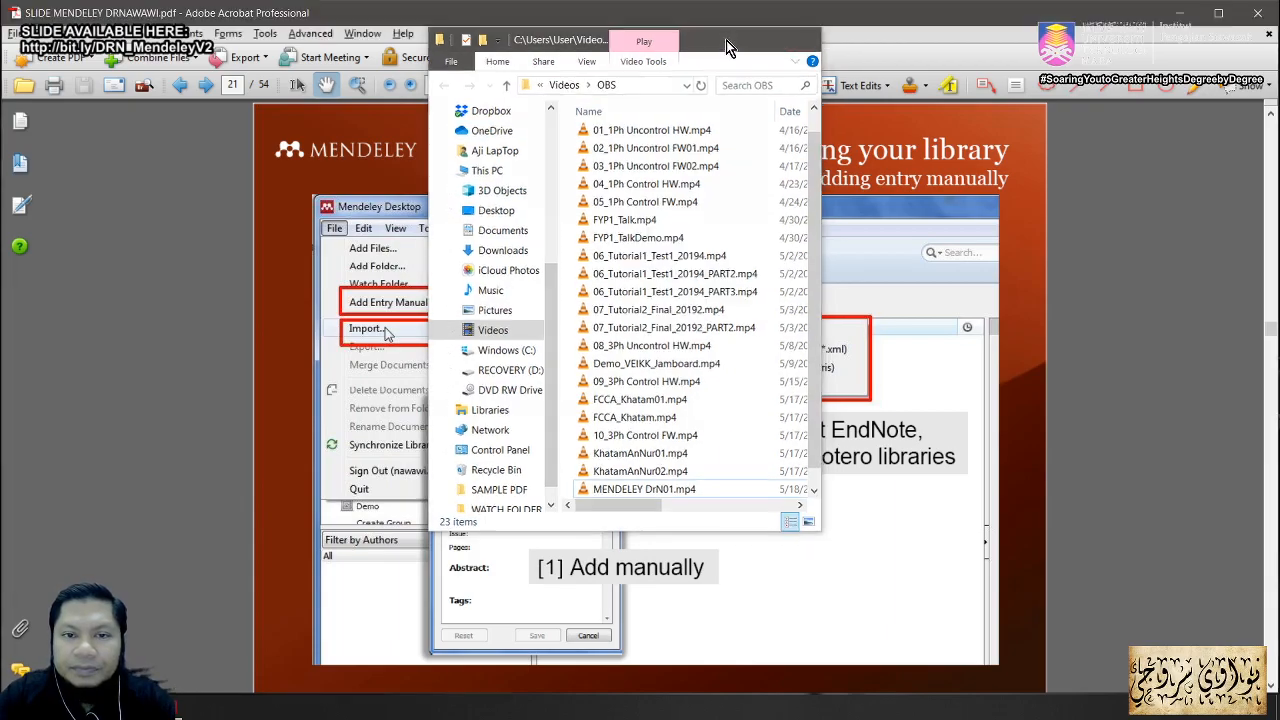
# Step: Minimize the videos folder and open the SAMPLE PDF folder from the desktop
pyautogui.click(726, 40)
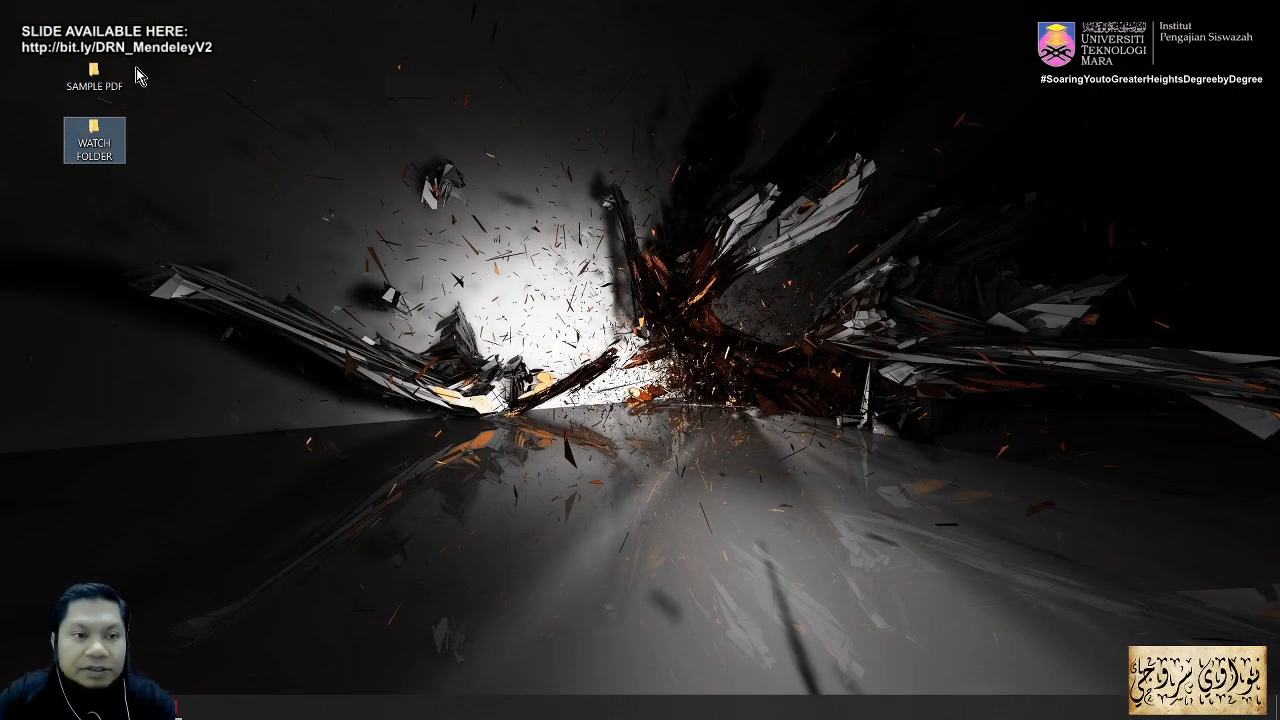
pyautogui.doubleClick(94, 74)
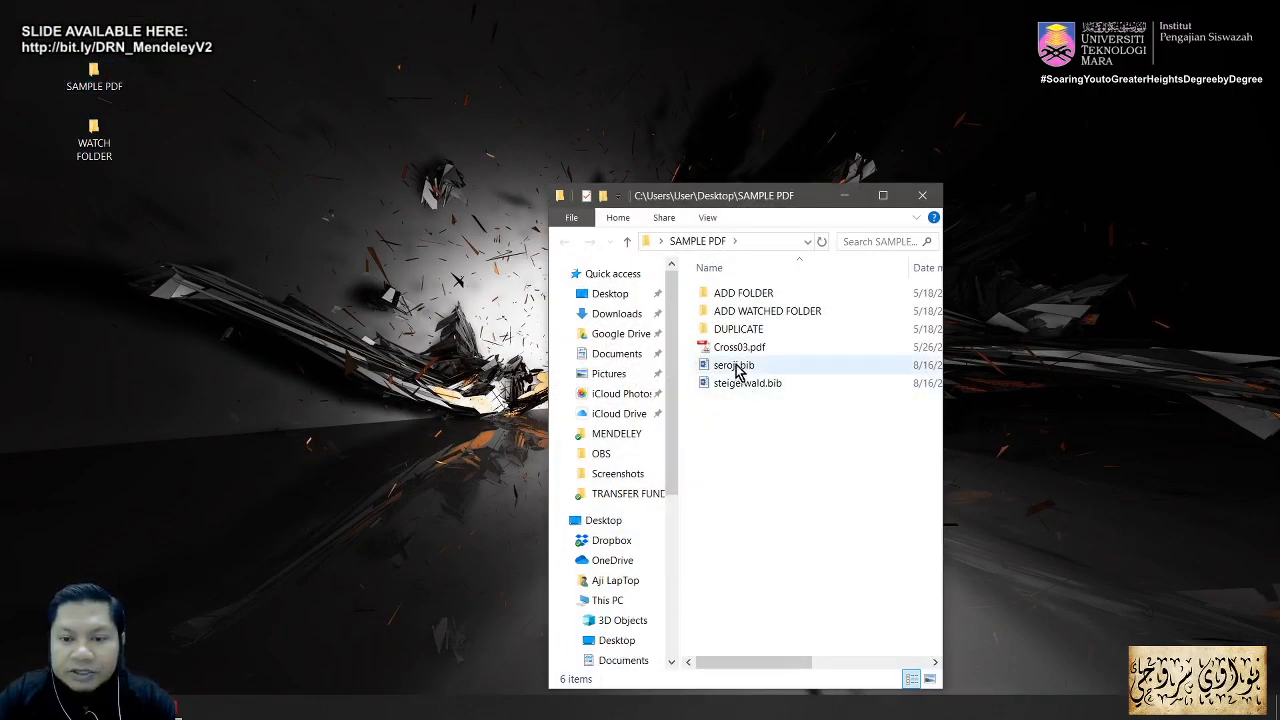
pyautogui.moveTo(762, 199); pyautogui.dragTo(639, 203)
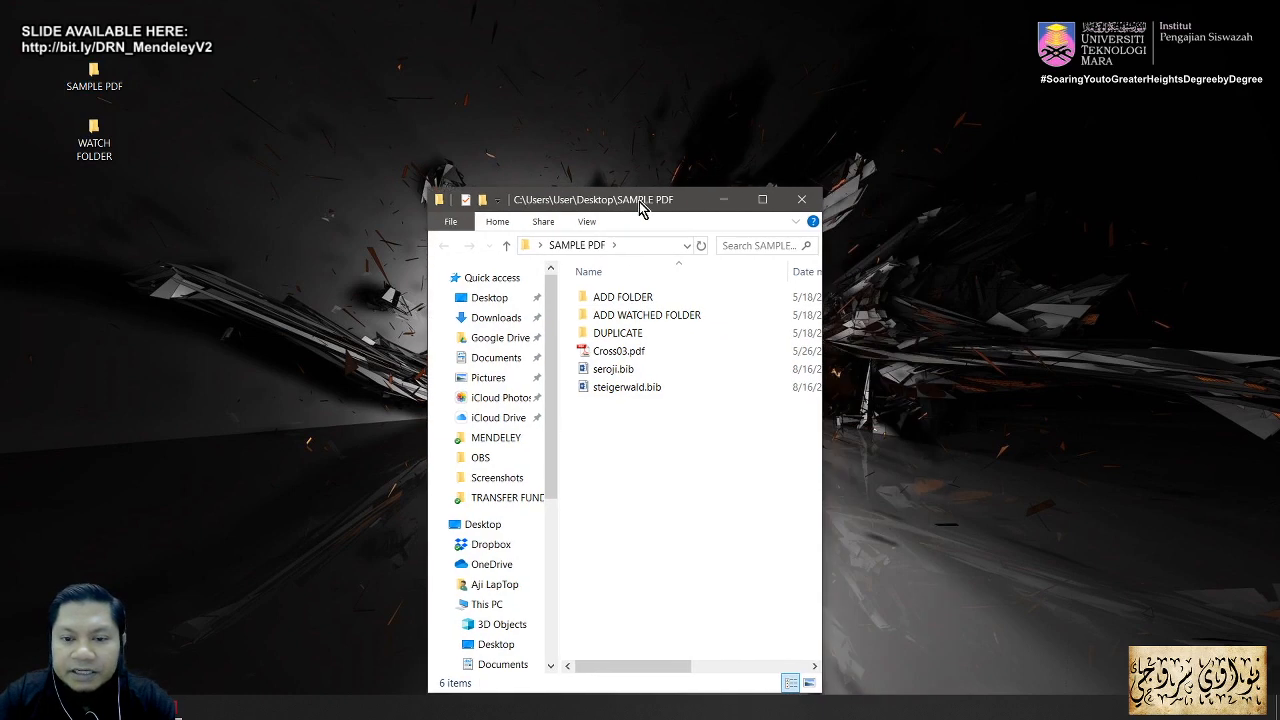
# Step: View seroji.bib's citation data, close it, and return to Mendeley Desktop
pyautogui.click(605, 375)
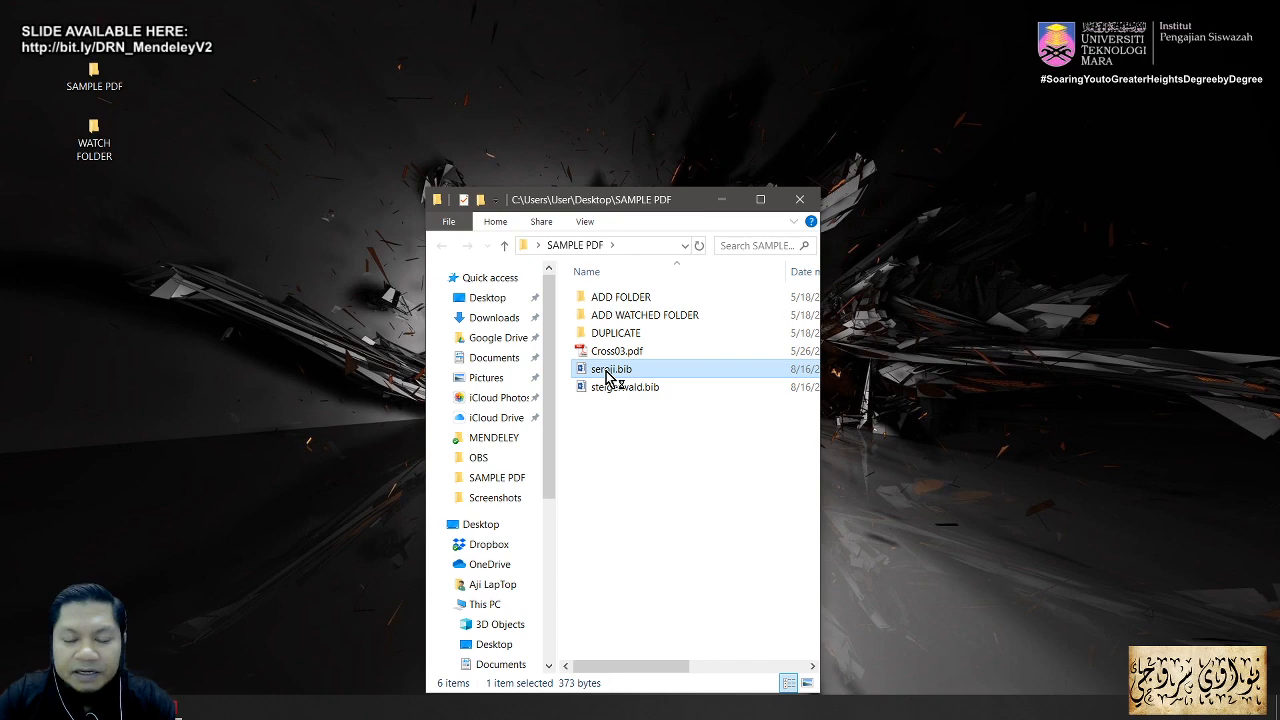
pyautogui.doubleClick(605, 375)
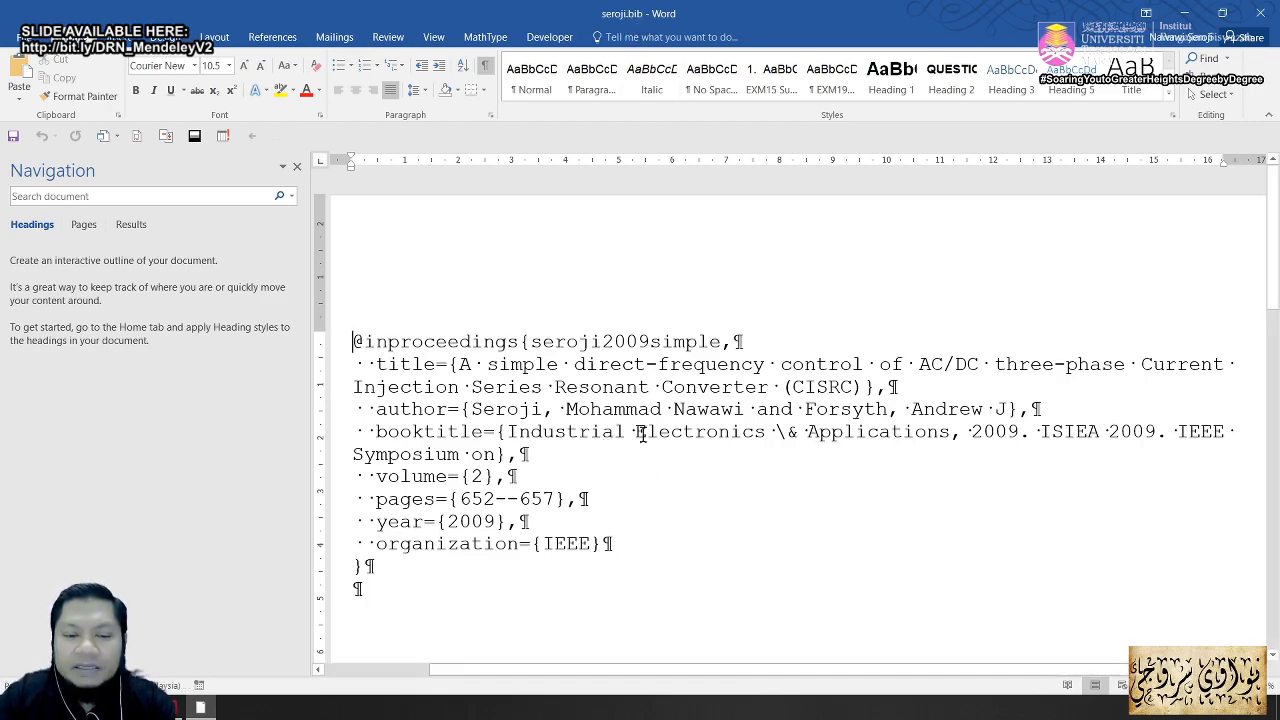
pyautogui.click(1260, 13)
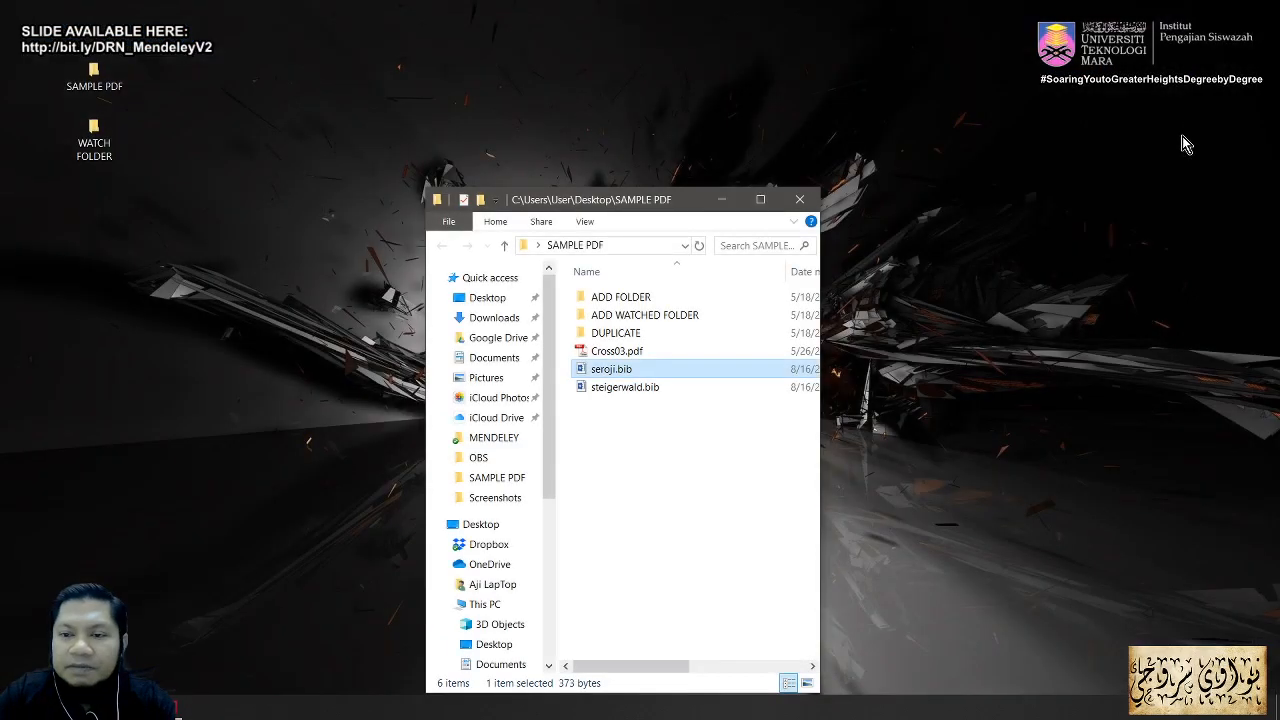
pyautogui.click(177, 708)
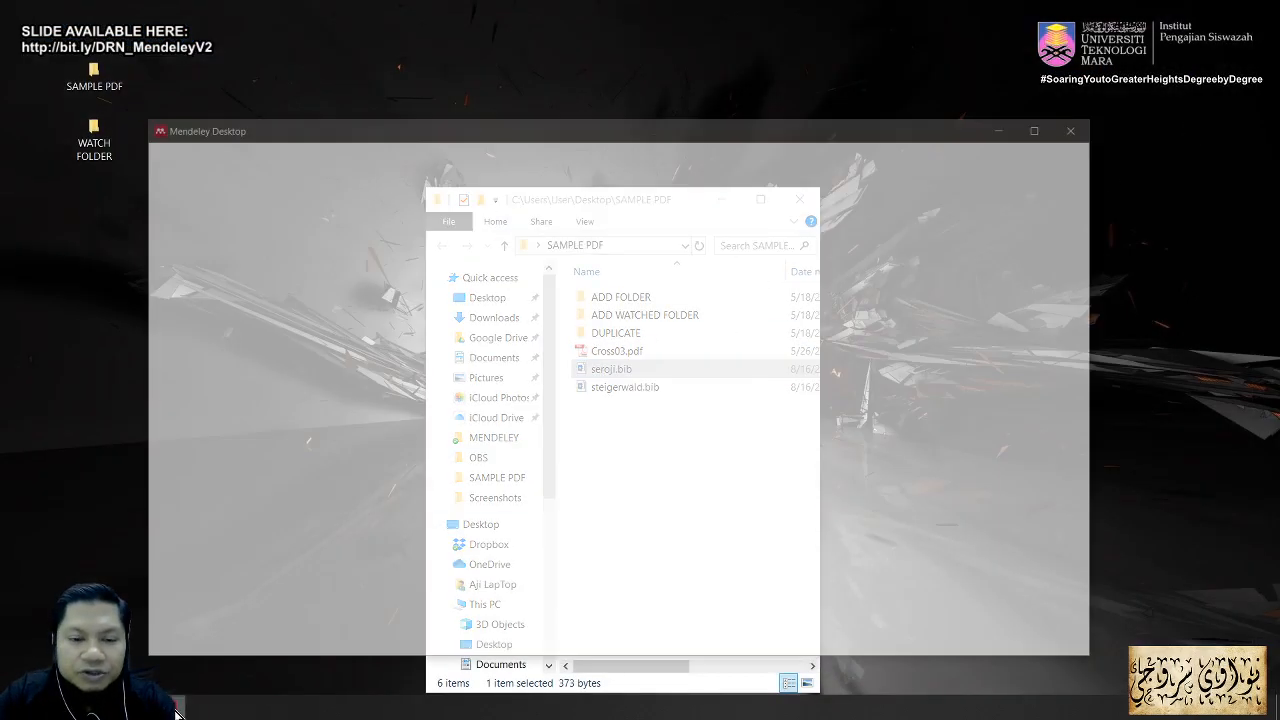
# Step: Import steigerwald.bib as BibTeX from Desktop > SAMPLE PDF
pyautogui.click(164, 101)
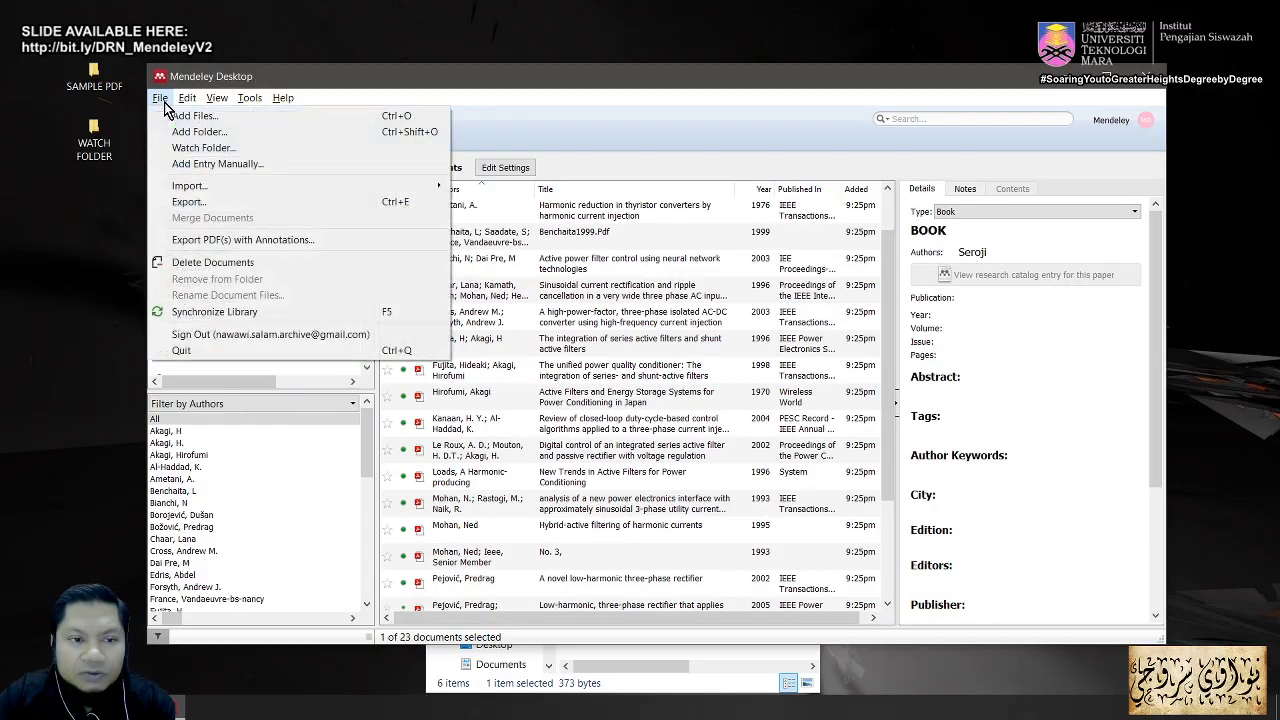
pyautogui.moveTo(196, 194)
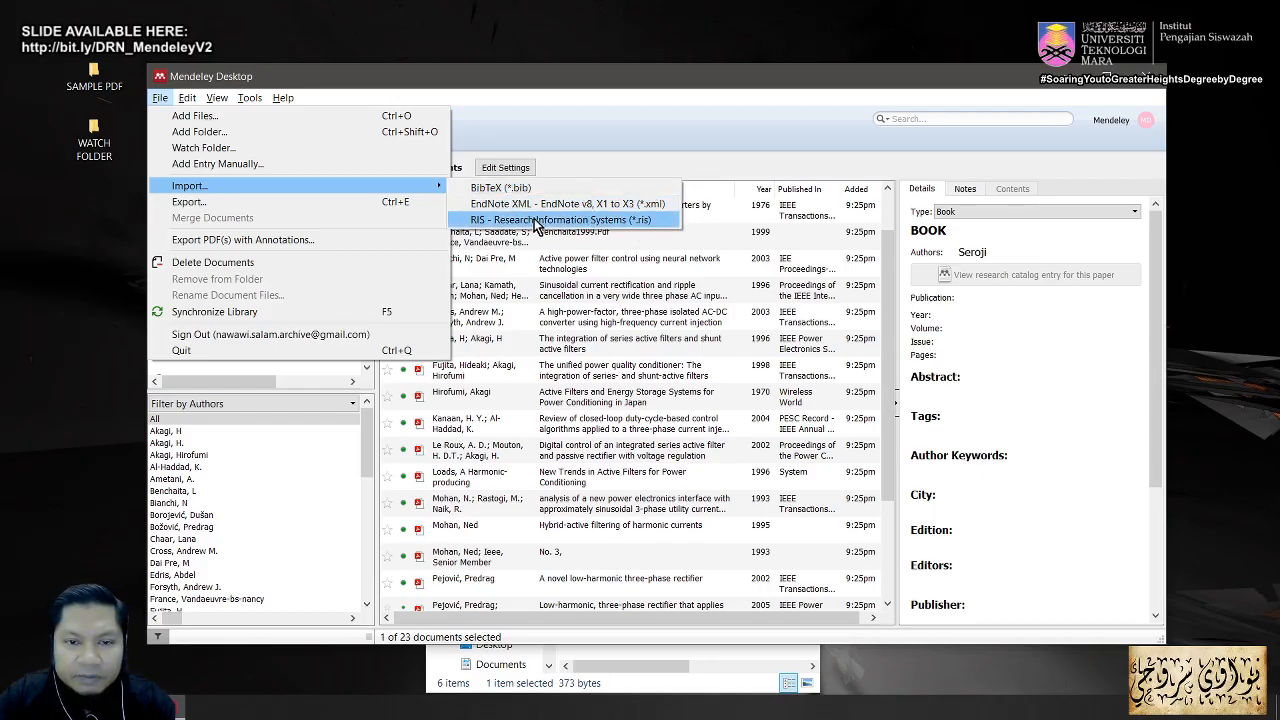
pyautogui.click(504, 188)
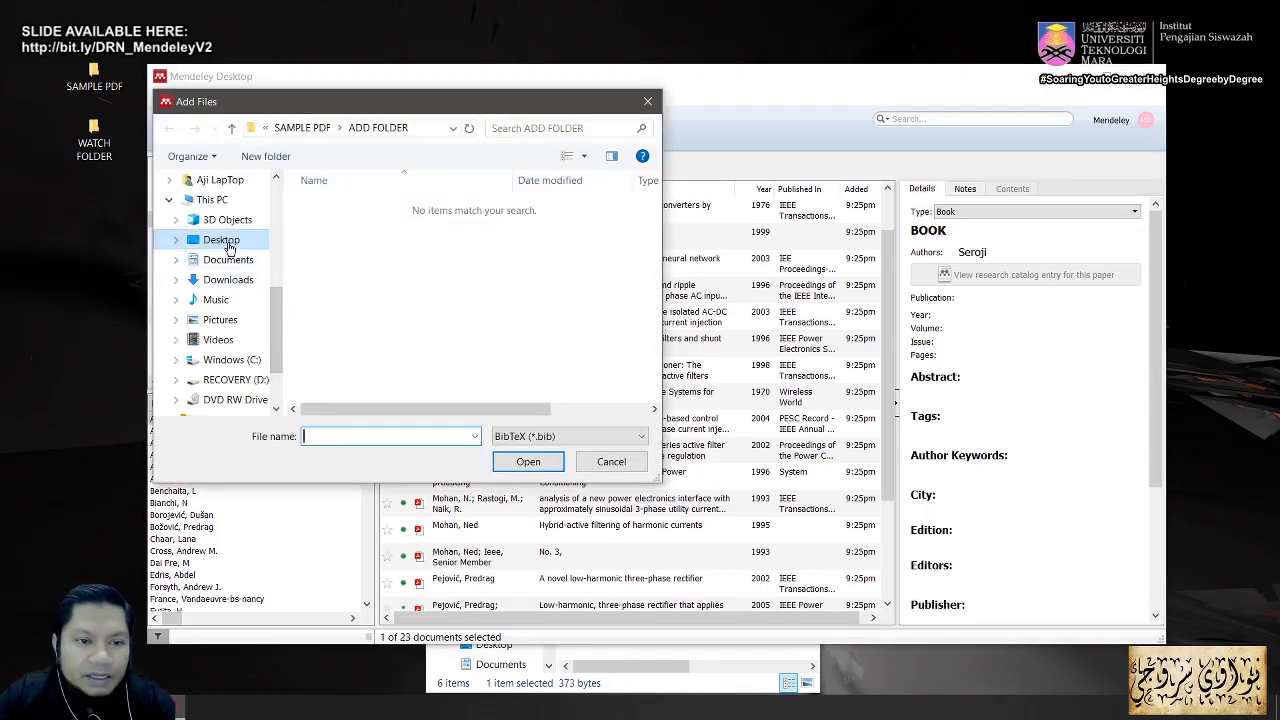
pyautogui.click(228, 246)
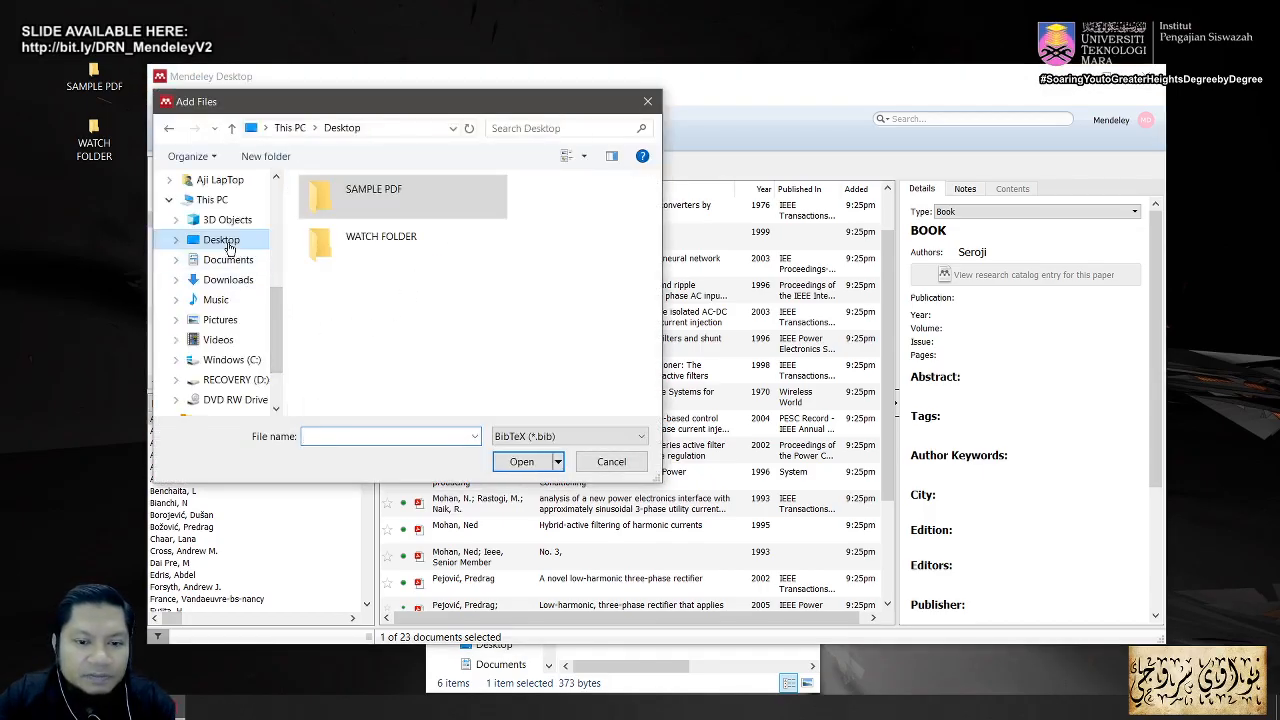
pyautogui.click(390, 207)
pyautogui.doubleClick(390, 204)
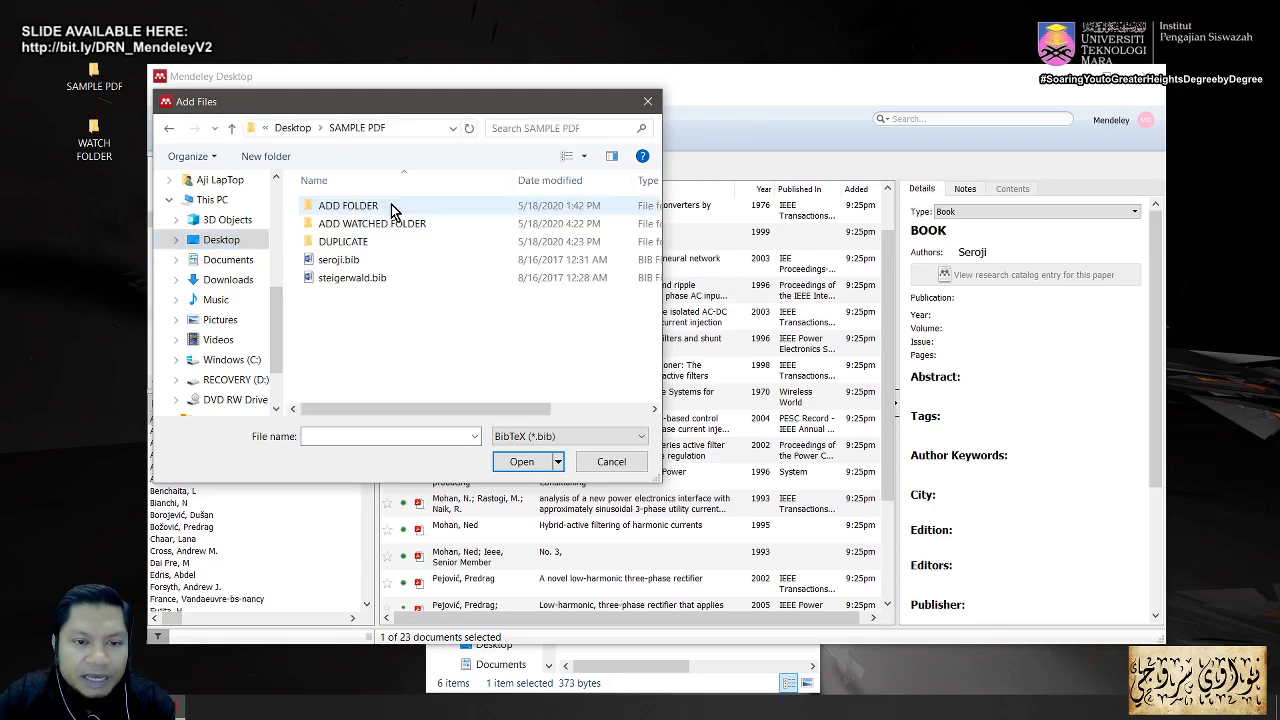
pyautogui.click(338, 260)
pyautogui.click(341, 280)
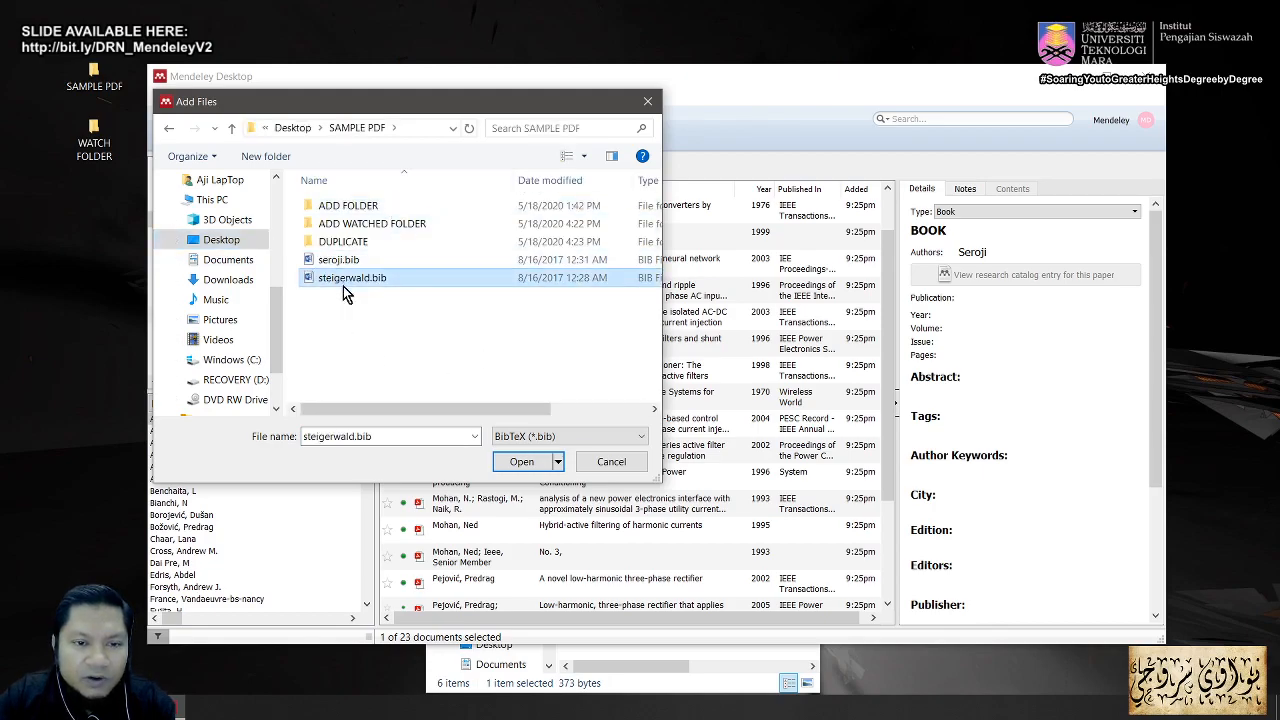
pyautogui.click(522, 462)
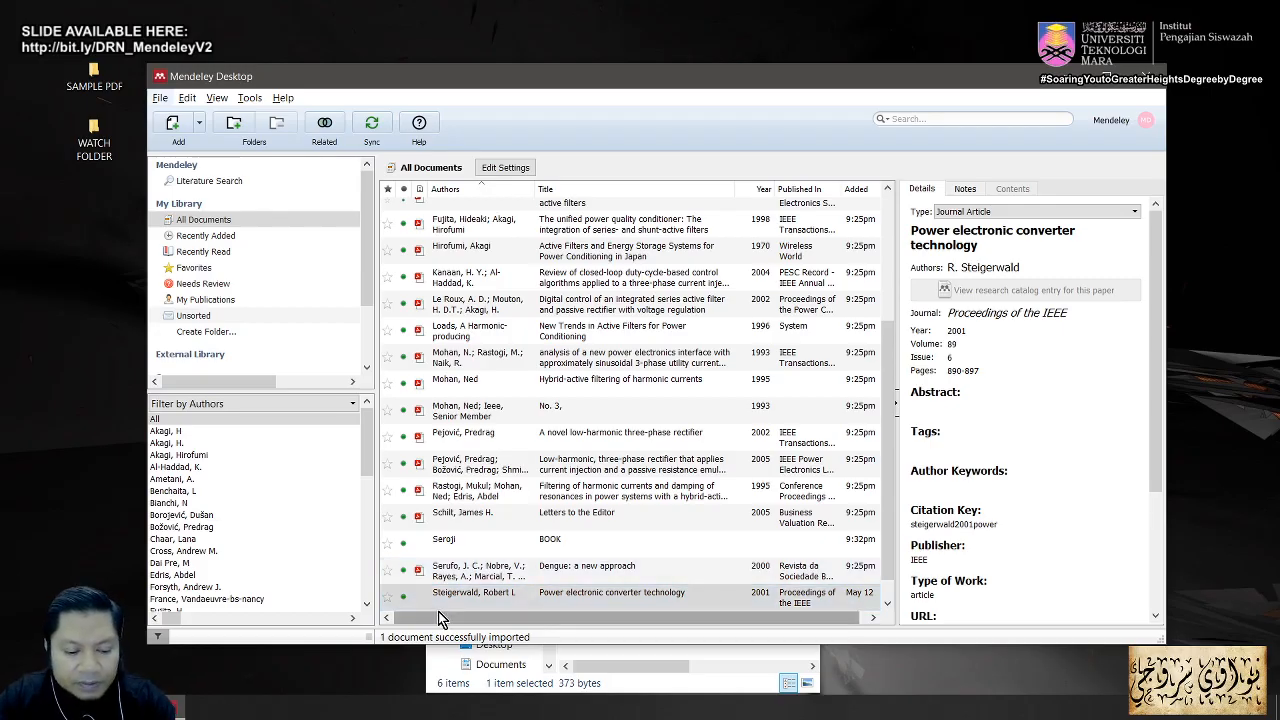
# Step: Review the Steigerwald article's details (volume 89, issue 6, pages 890-897), then switch to the Acrobat slides
pyautogui.hotkey('alt', 'Tab')
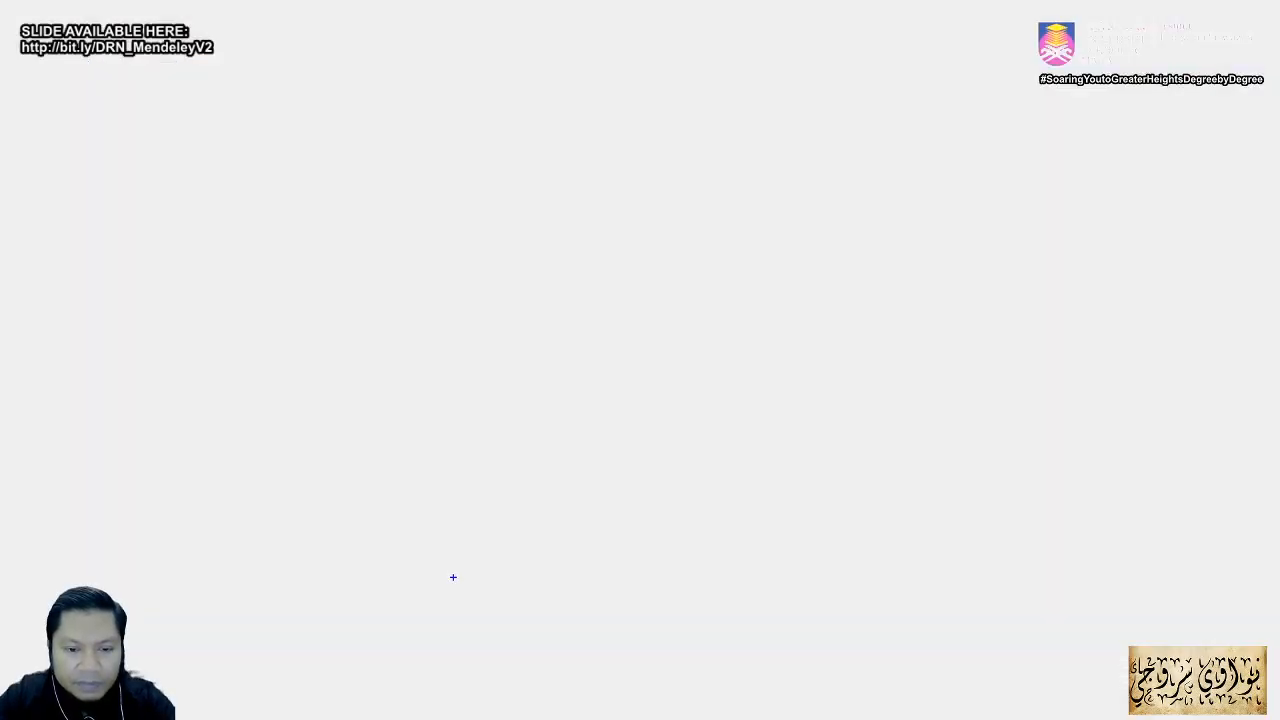
pyautogui.press('Escape')
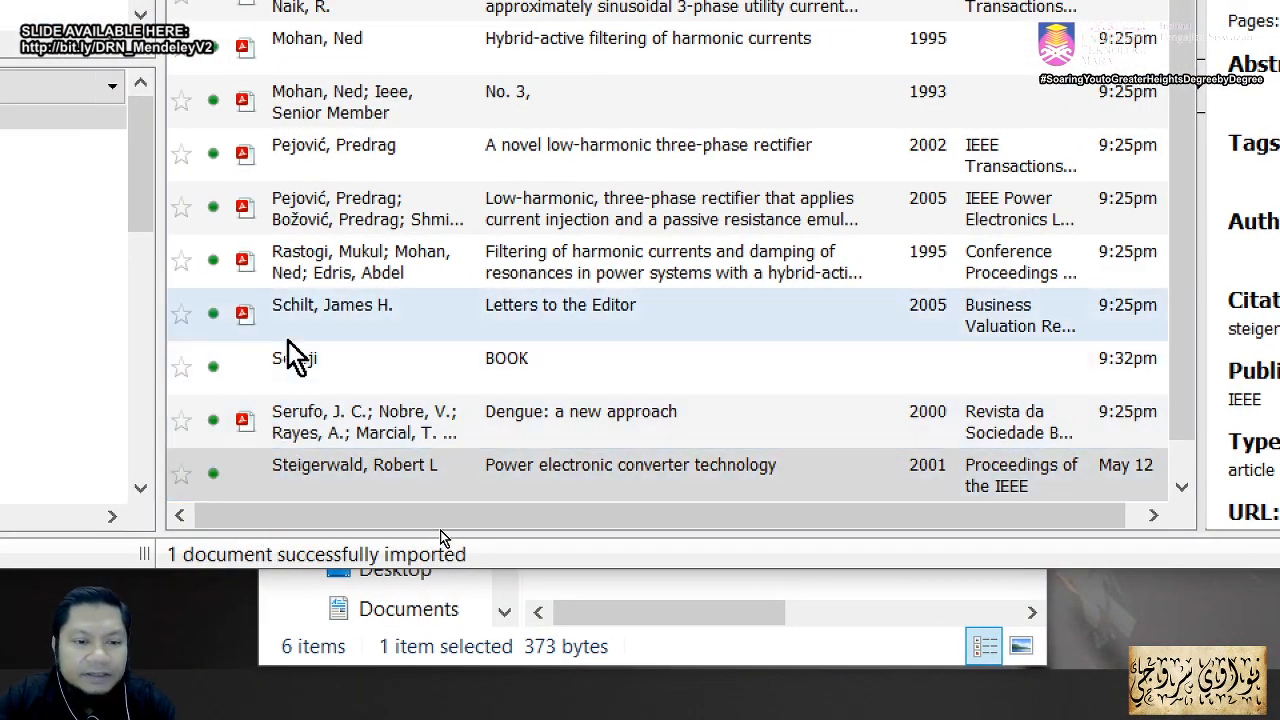
pyautogui.click(270, 470)
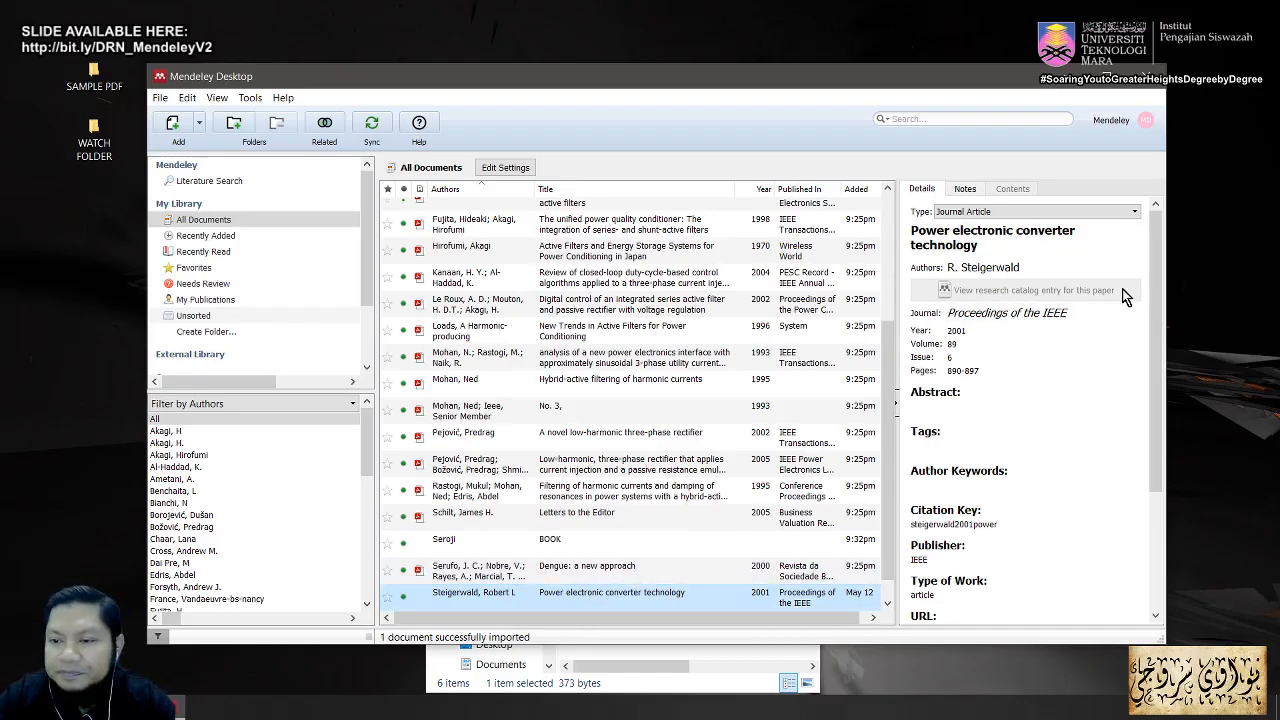
pyautogui.moveTo(1156, 282); pyautogui.dragTo(1136, 256)
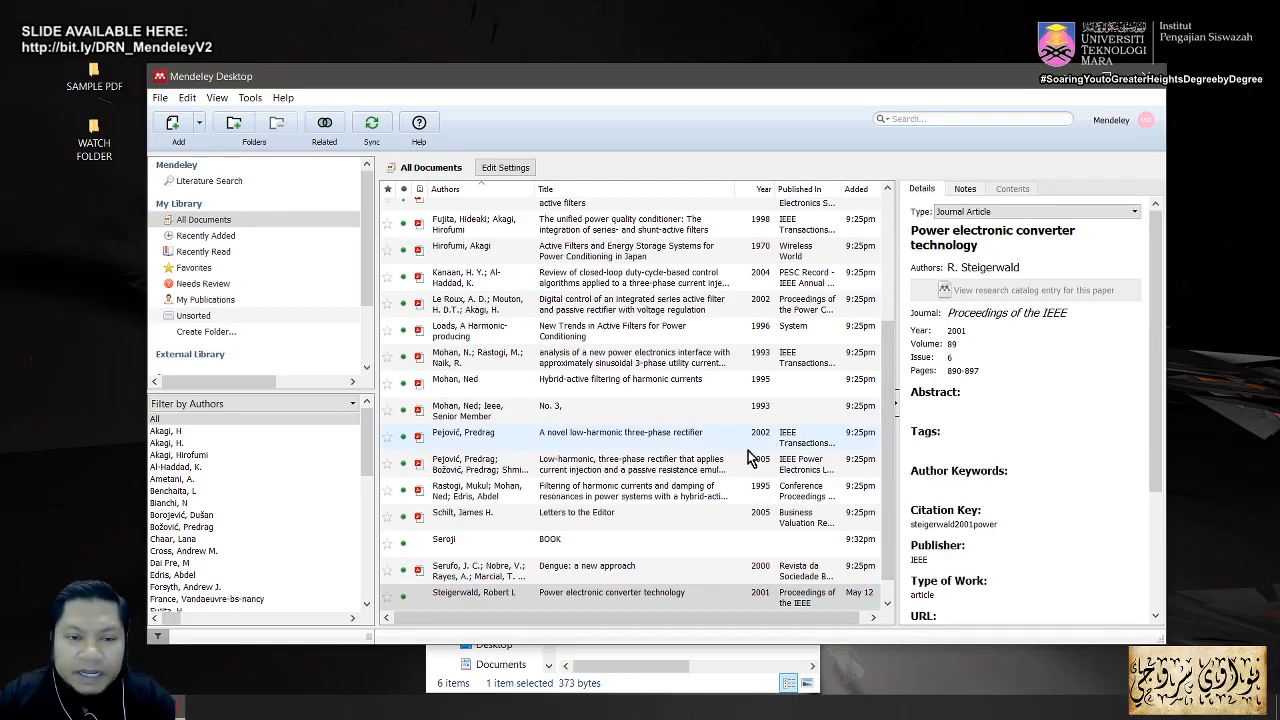
pyautogui.hotkey('alt', 'Tab')
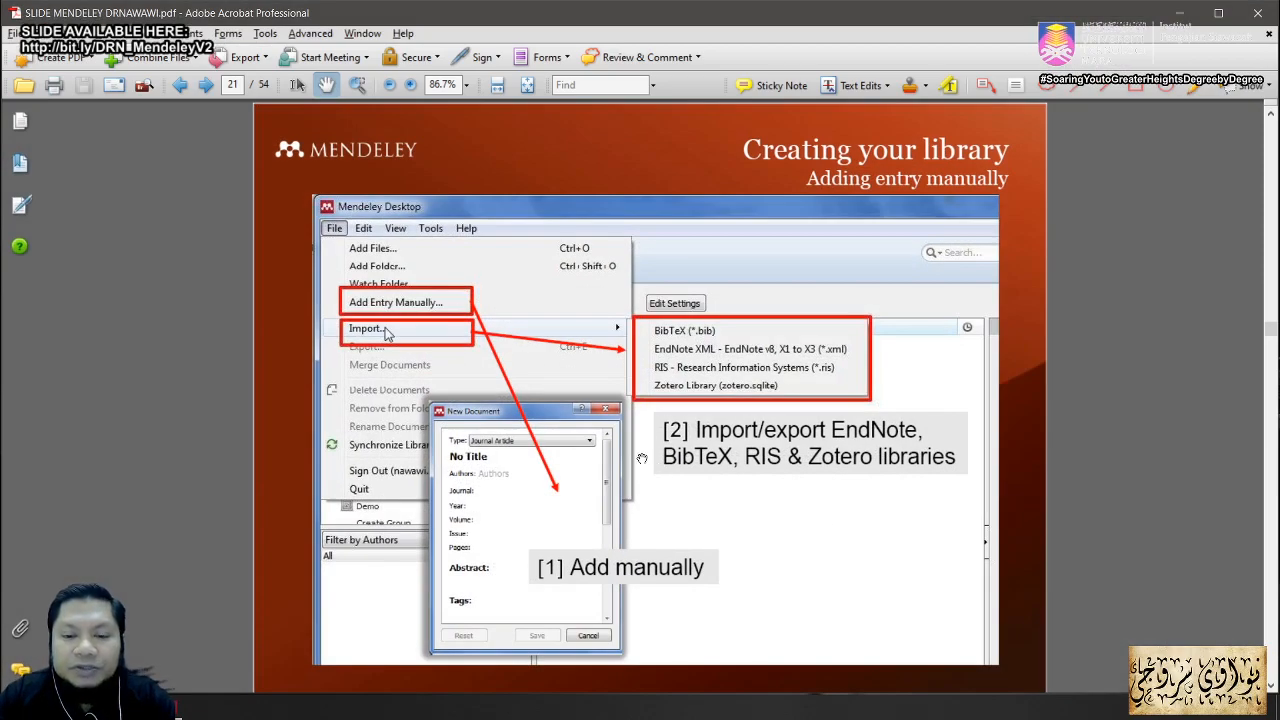
# Step: Scroll to the Needs Review Section slide, then minimize Acrobat to reveal Mendeley
pyautogui.scroll(-2, 631, 437)
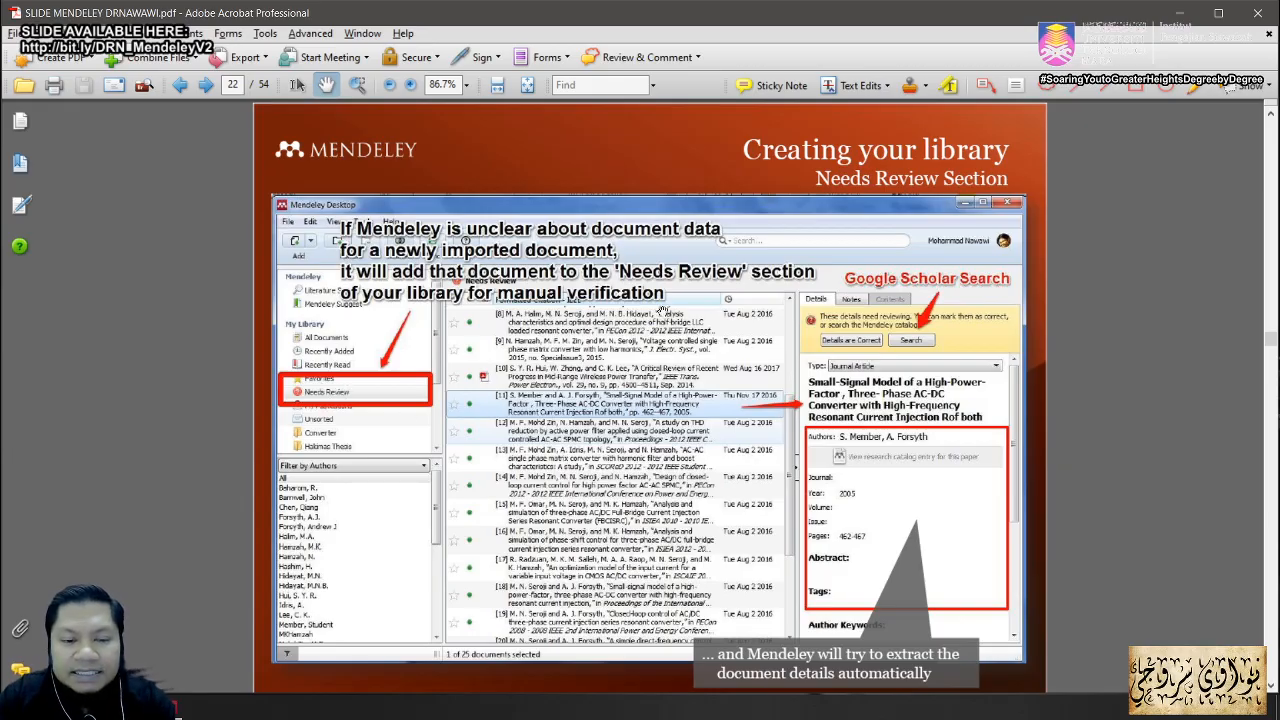
pyautogui.click(1174, 14)
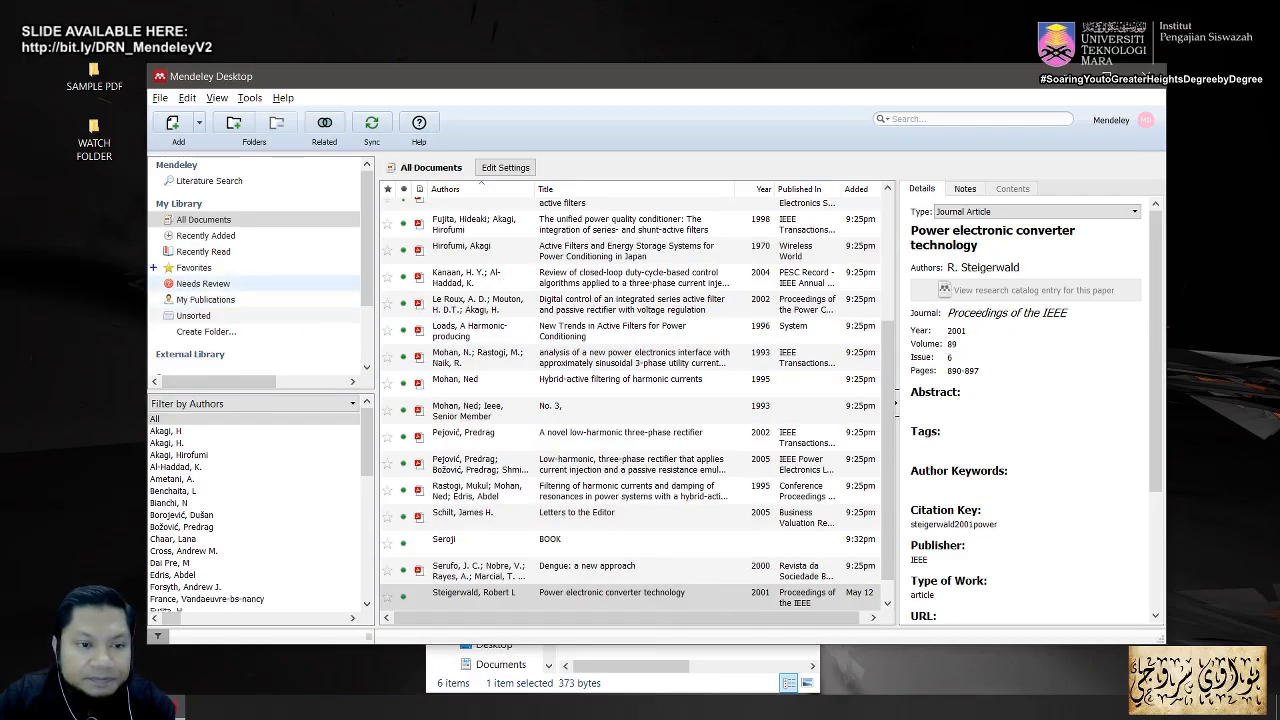
pyautogui.moveTo(152, 266)
pyautogui.mouseDown()
pyautogui.moveTo(220, 296)
pyautogui.moveTo(272, 295)
pyautogui.moveTo(303, 368)
pyautogui.mouseUp()
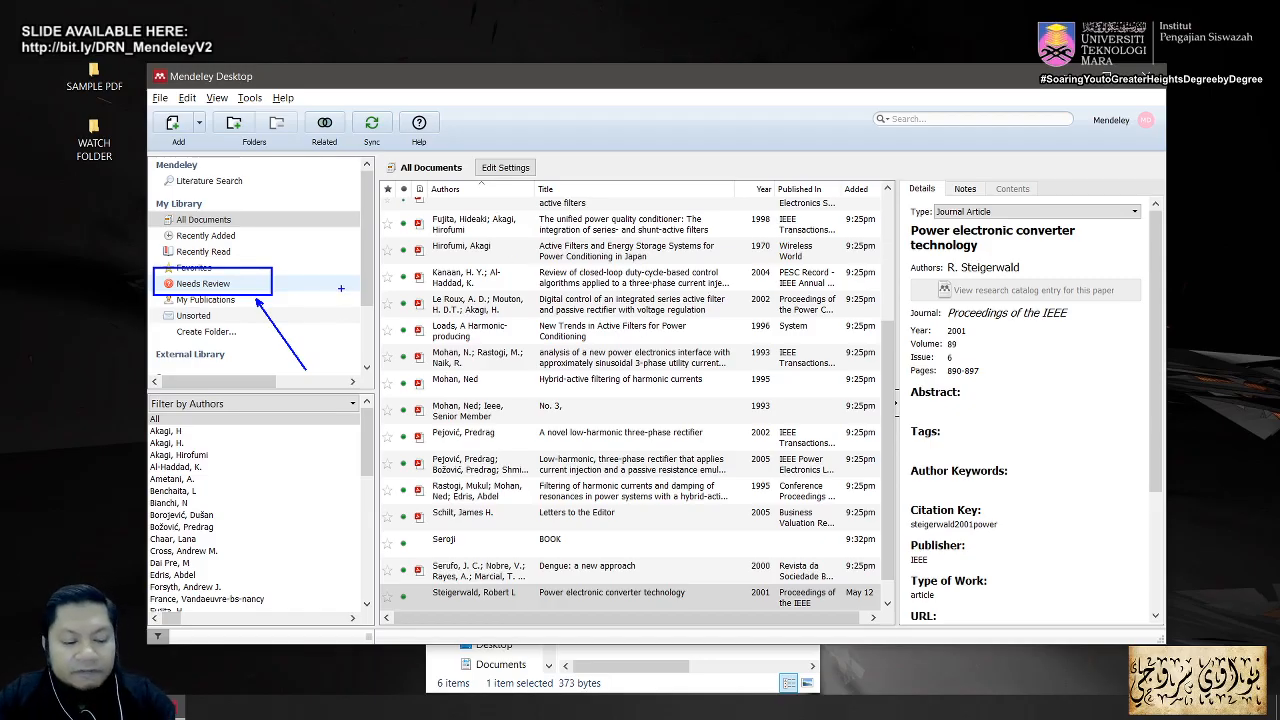
pyautogui.press('Escape')
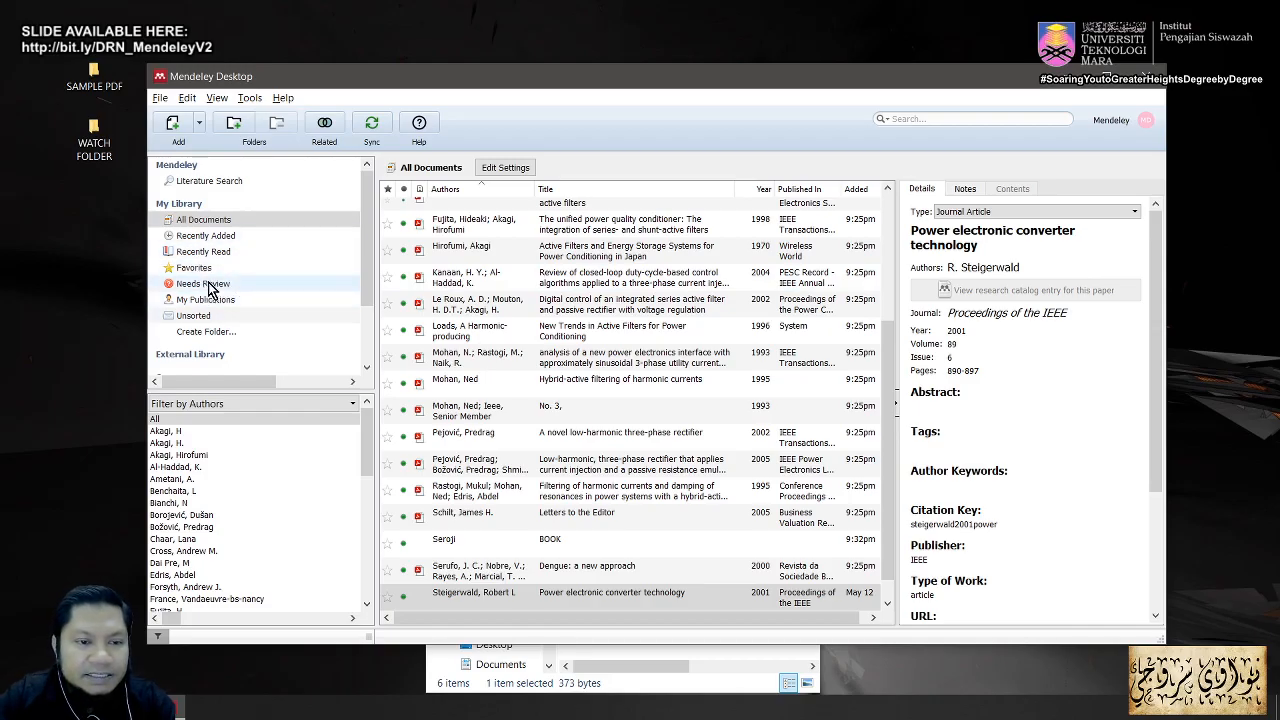
# Step: Filter to Needs Review and open the 'No. 3,' entry's 1993 IEEE Transactions PDF in a reader tab
pyautogui.click(210, 287)
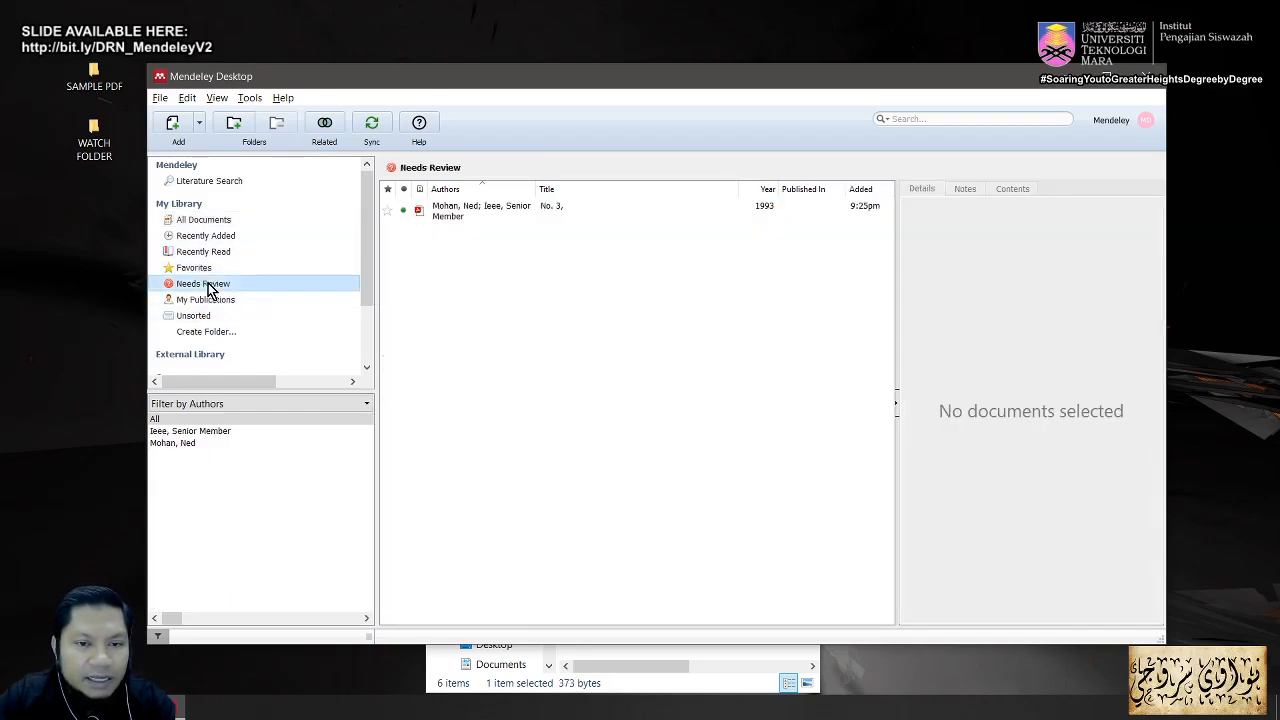
pyautogui.click(556, 222)
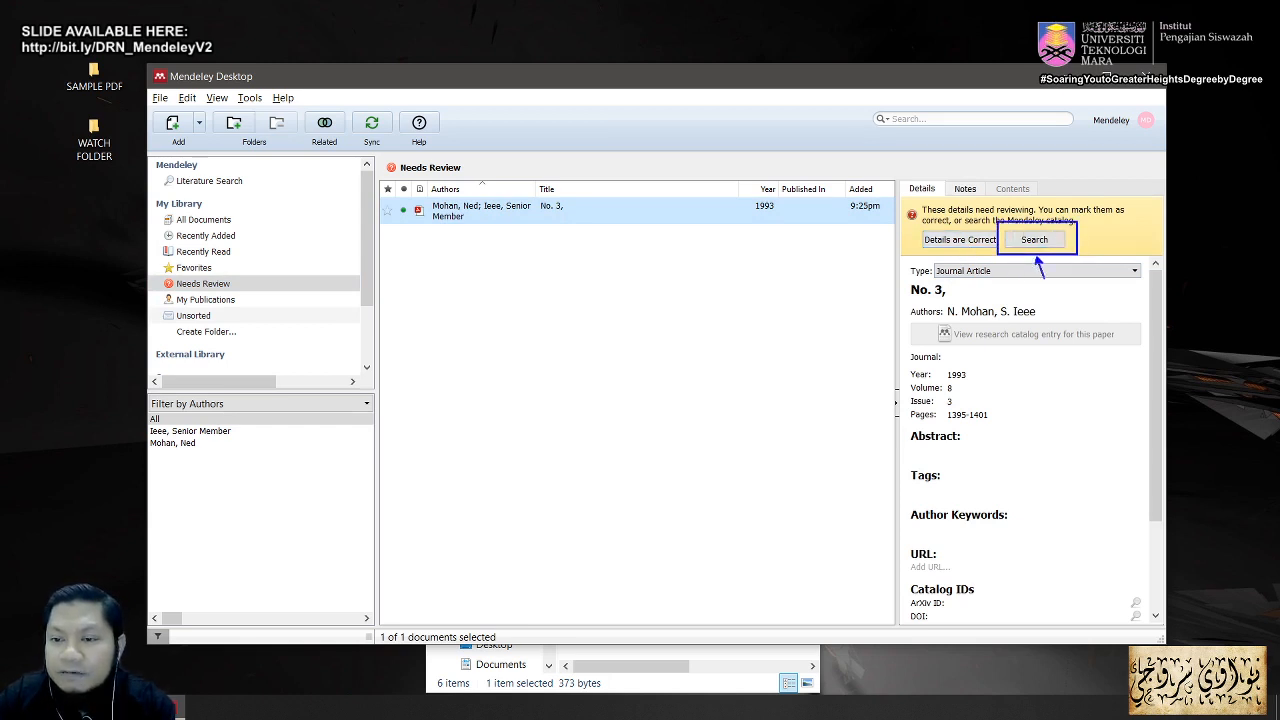
pyautogui.moveTo(1044, 278); pyautogui.dragTo(1078, 407)
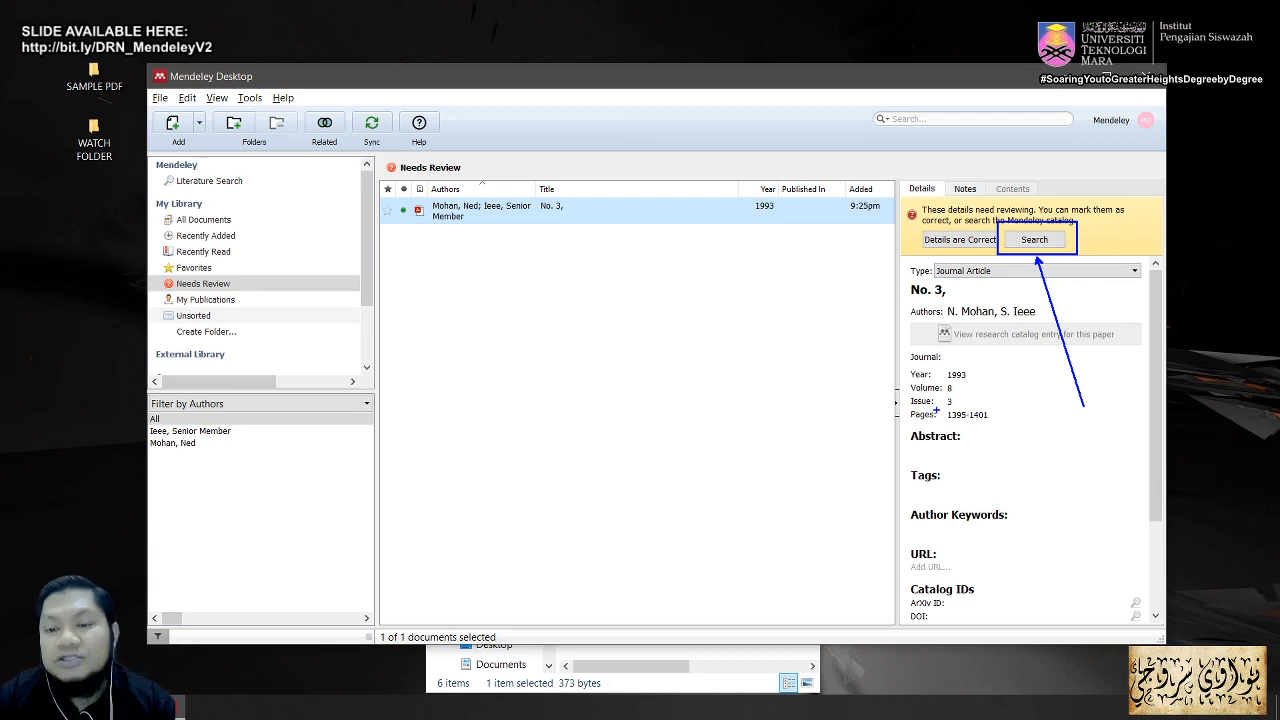
pyautogui.press('Escape')
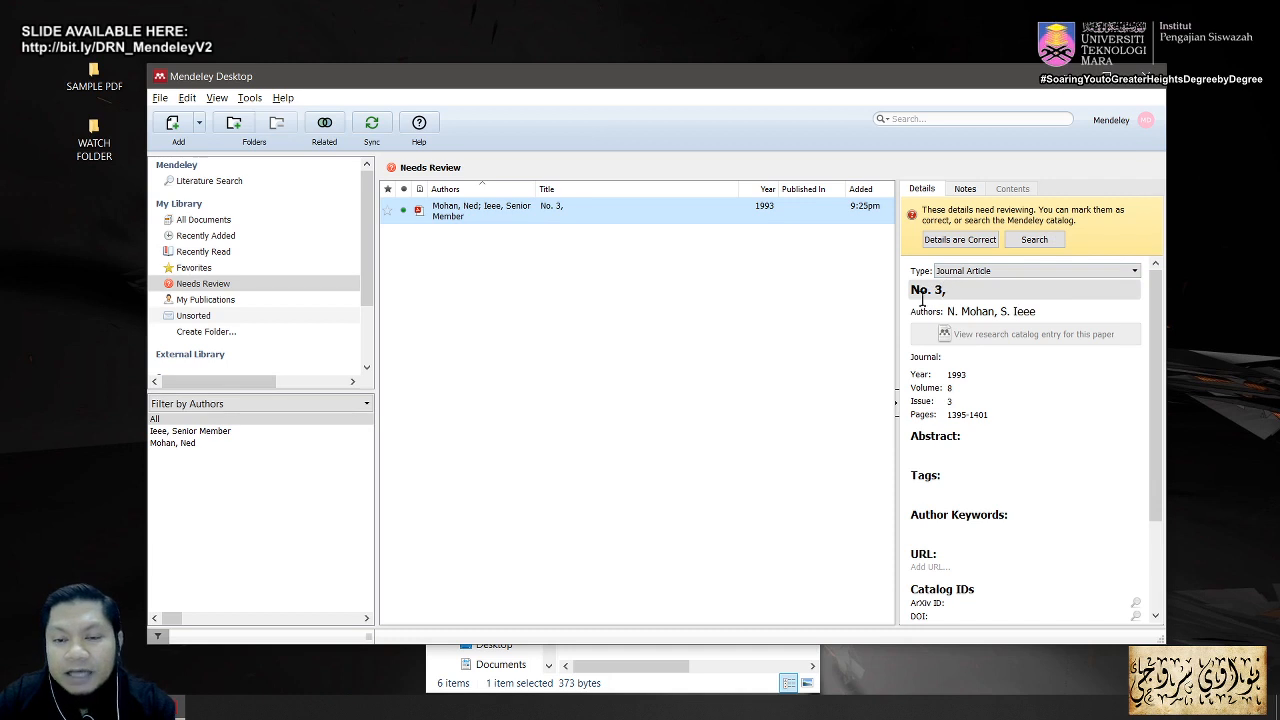
pyautogui.click(598, 280)
pyautogui.click(565, 212)
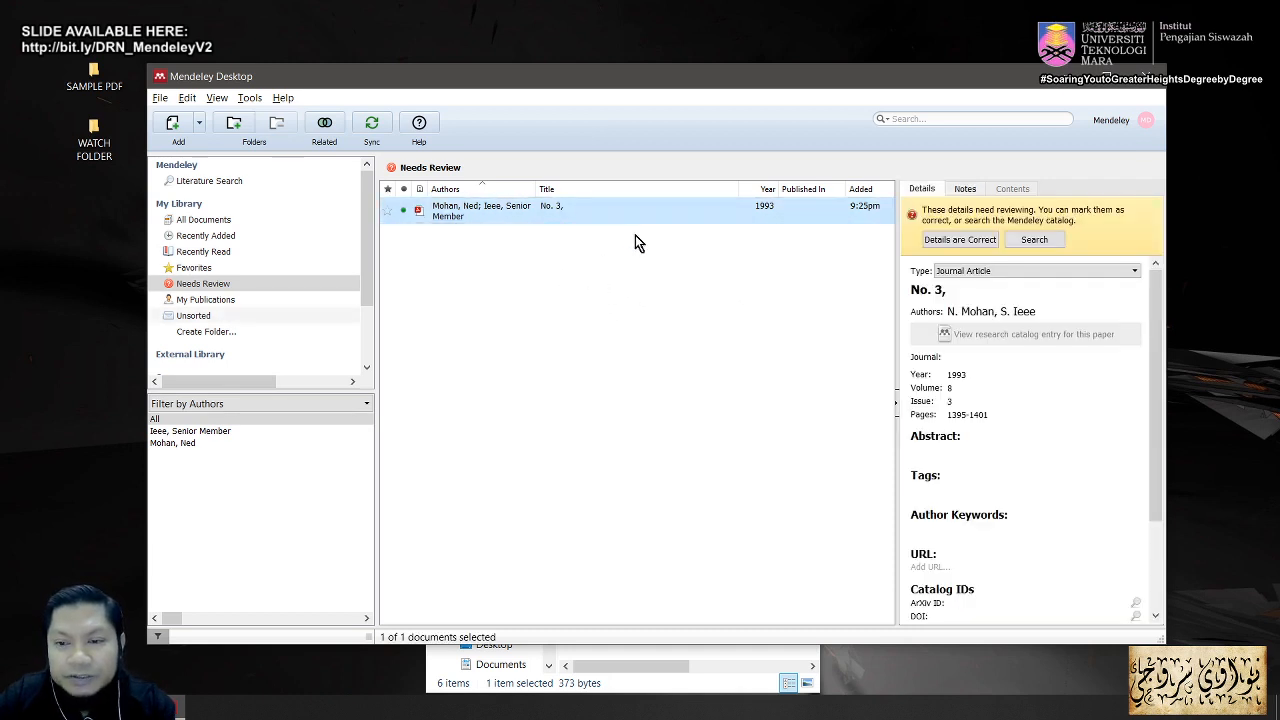
pyautogui.doubleClick(582, 214)
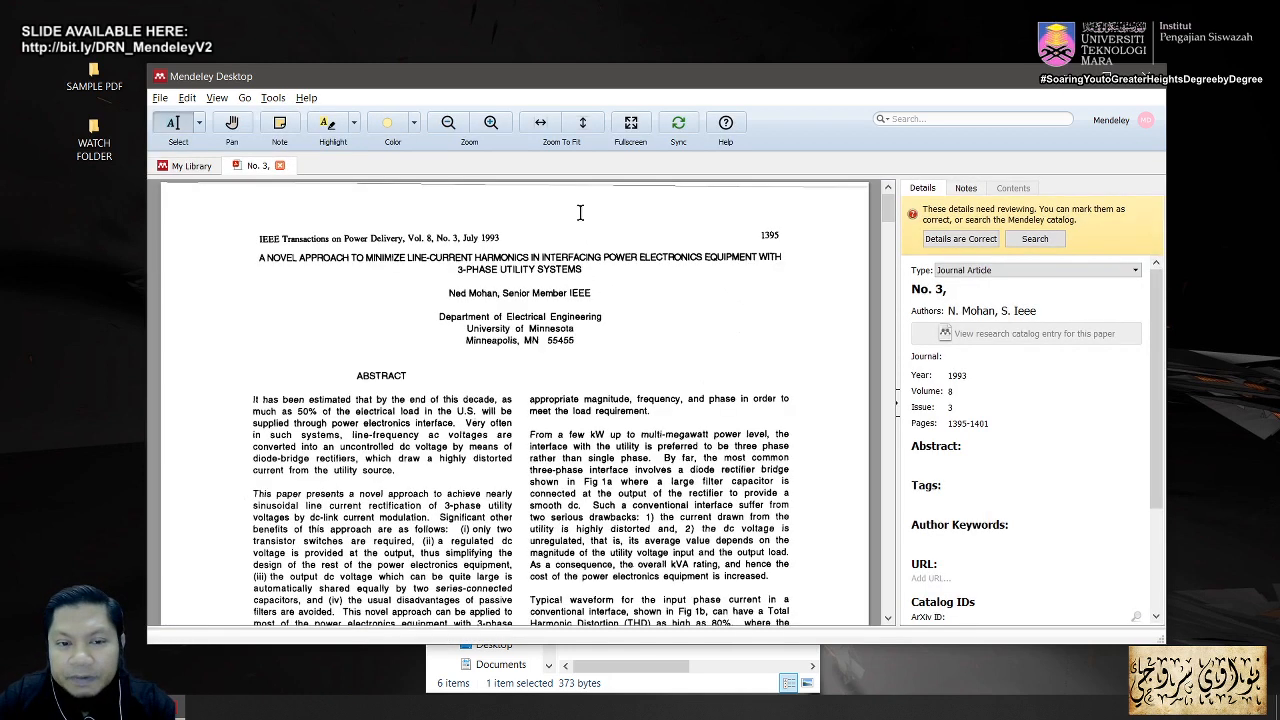
# Step: Replace the title 'No. 3,' with 'A Novel Approach to Minimize Line-Current Harmonics in Interfacing Power Electronics Equipment with 3-Phase Utility Systems'
pyautogui.click(990, 288)
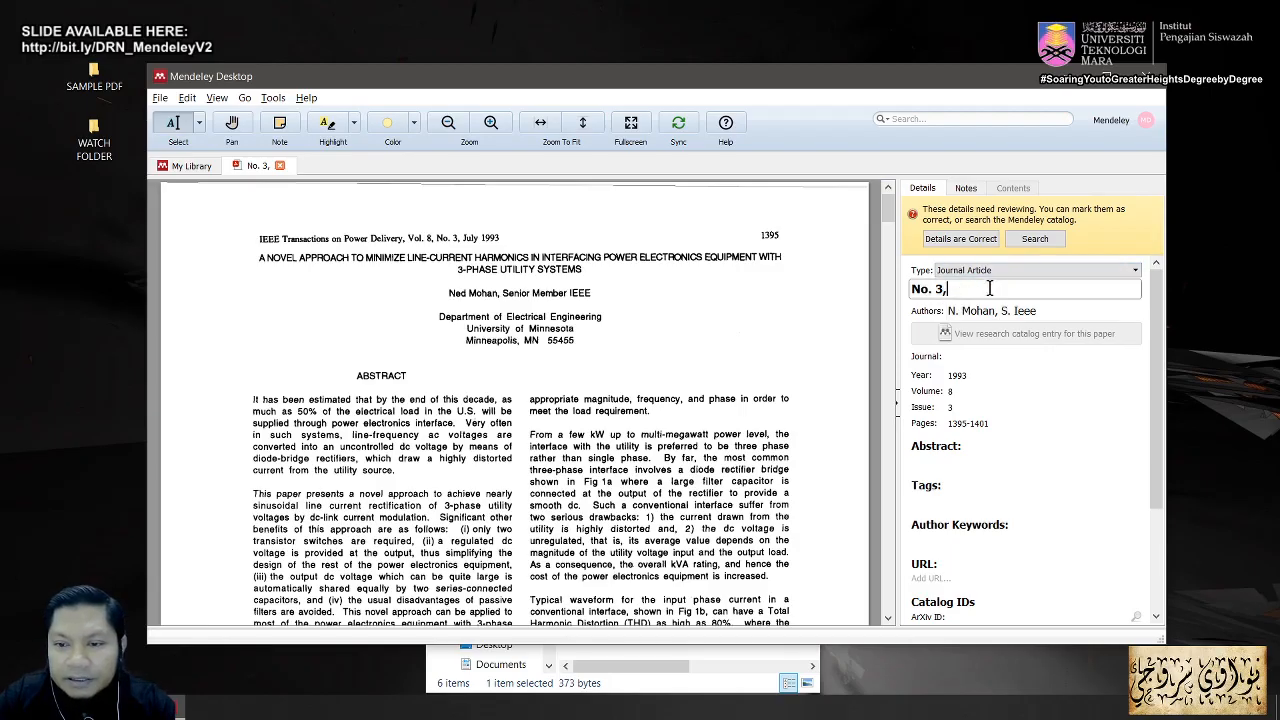
pyautogui.moveTo(956, 290); pyautogui.dragTo(885, 275)
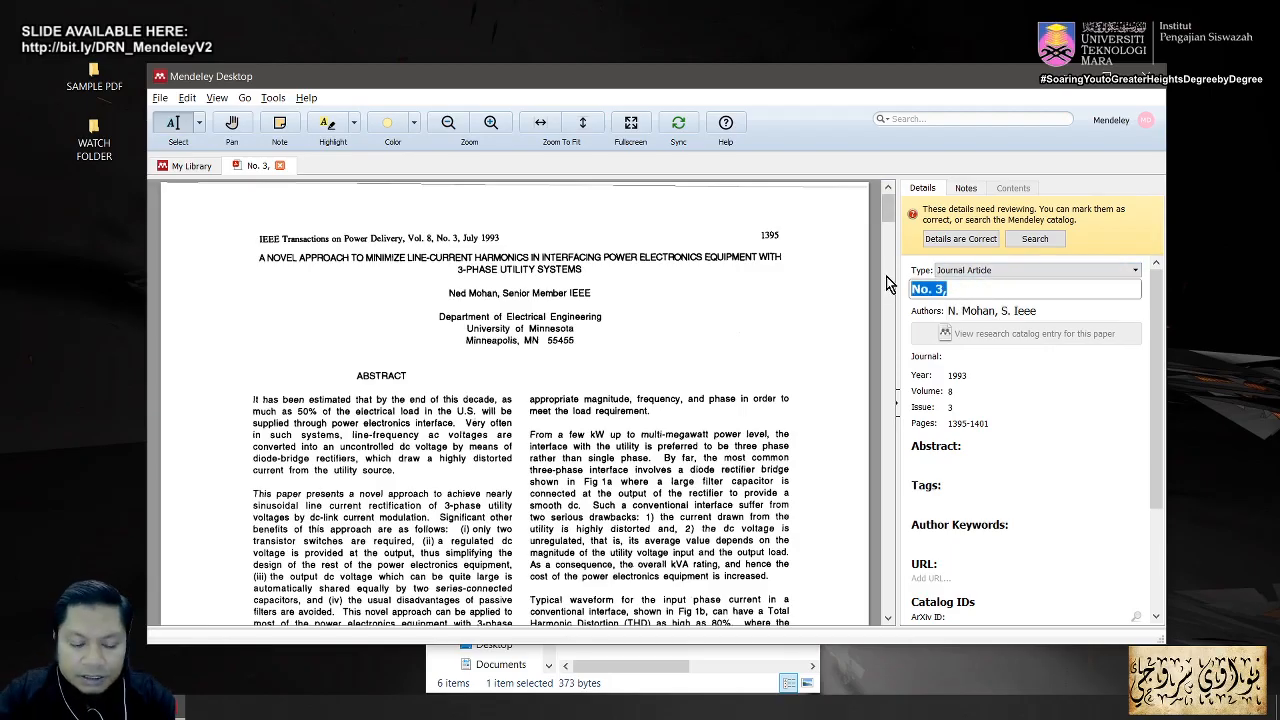
pyautogui.write('An')
pyautogui.write(' N')
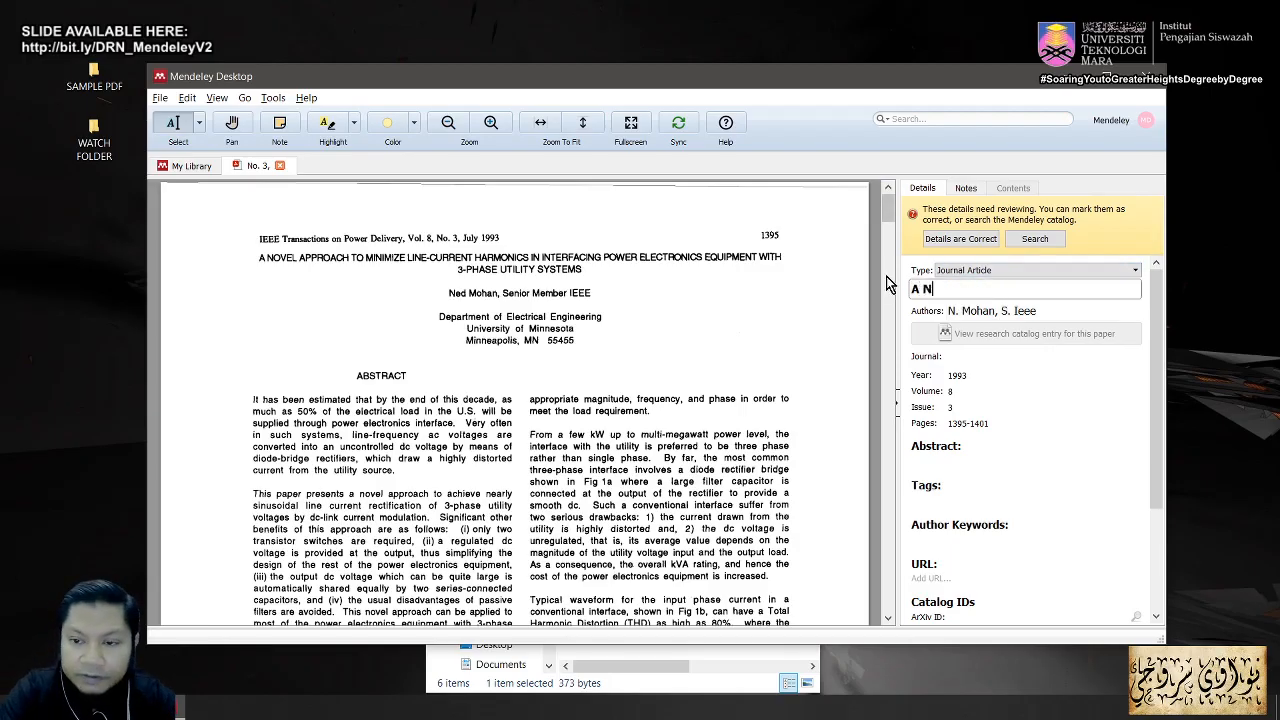
pyautogui.write('O')
pyautogui.press('BackSpace')
pyautogui.write('ovel')
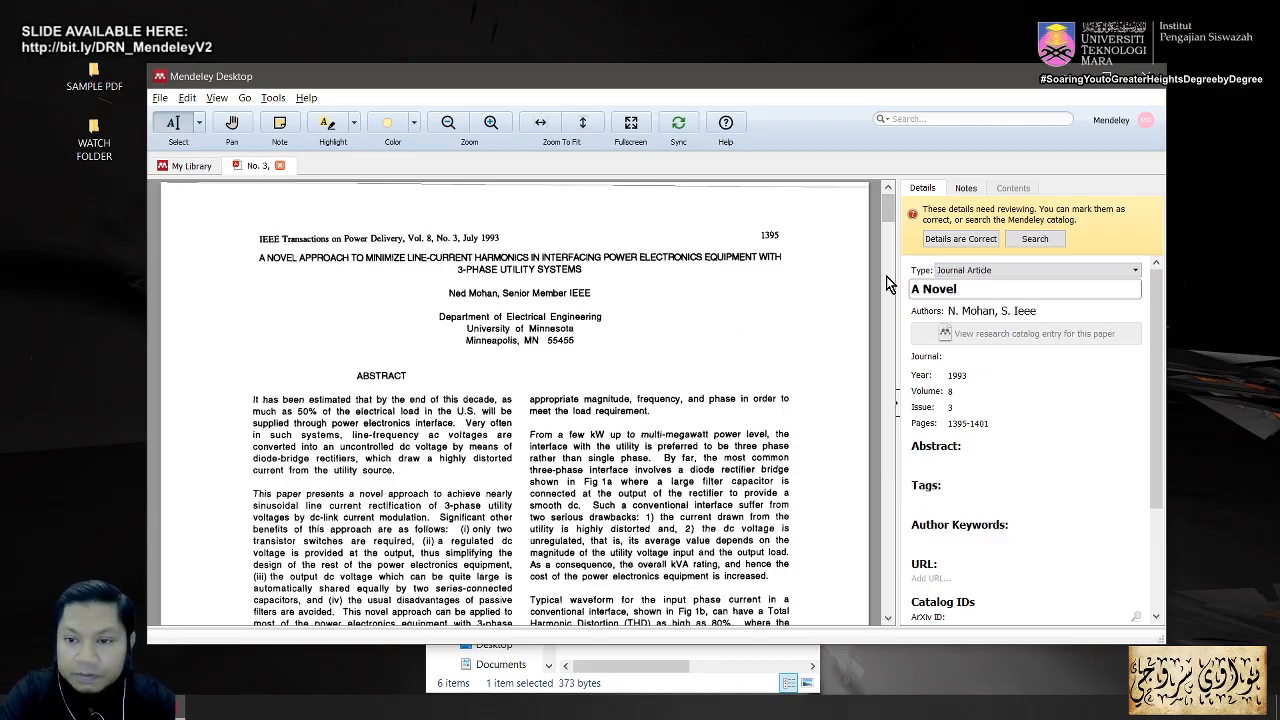
pyautogui.write(' Appr')
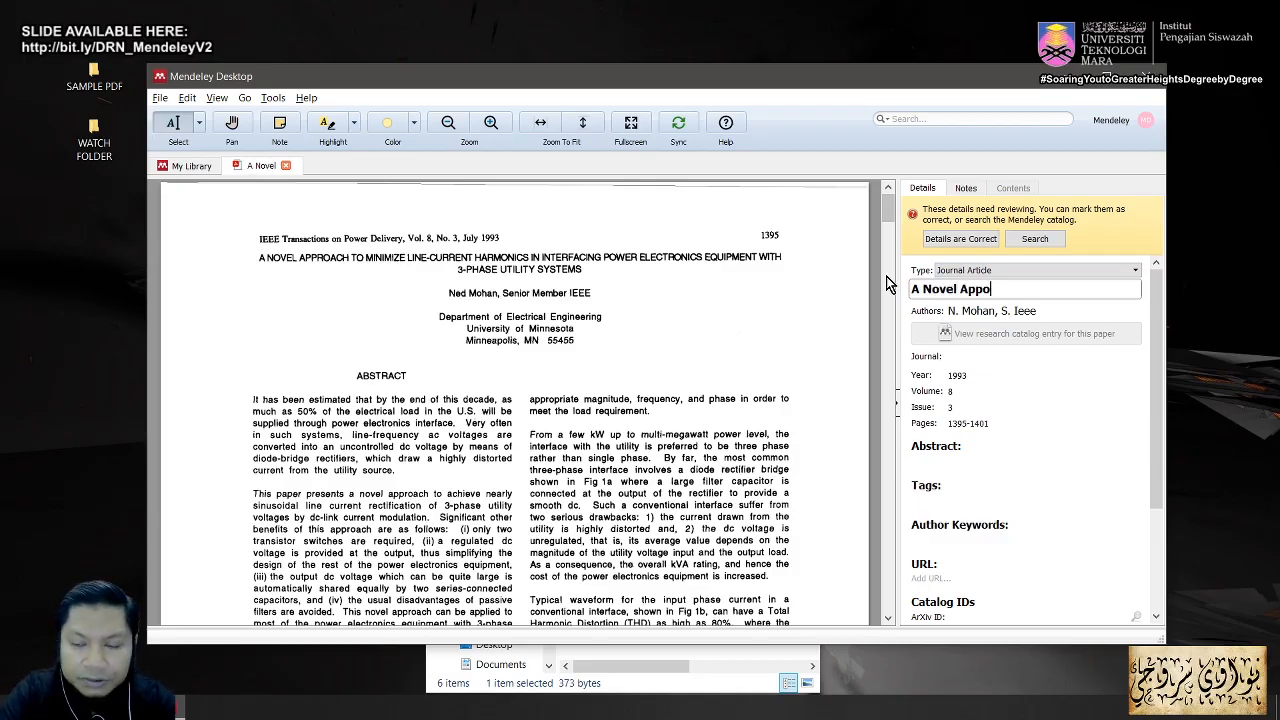
pyautogui.write('oach')
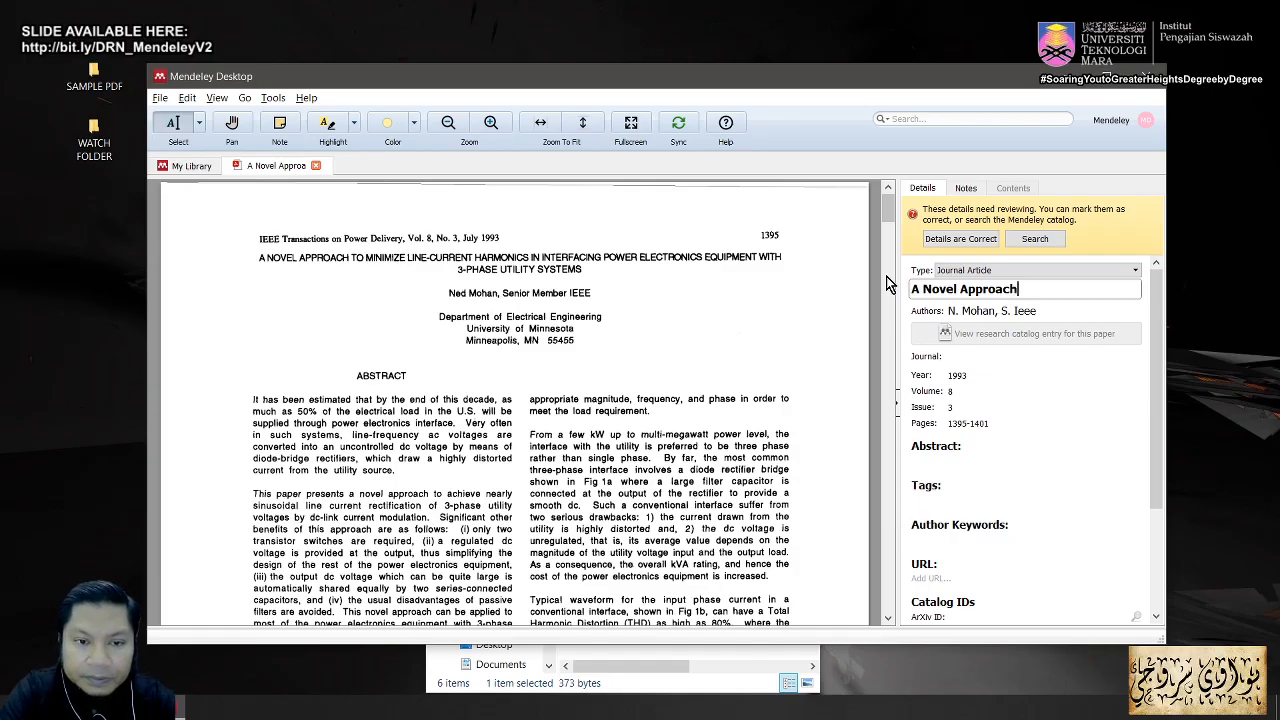
pyautogui.write(' to Min')
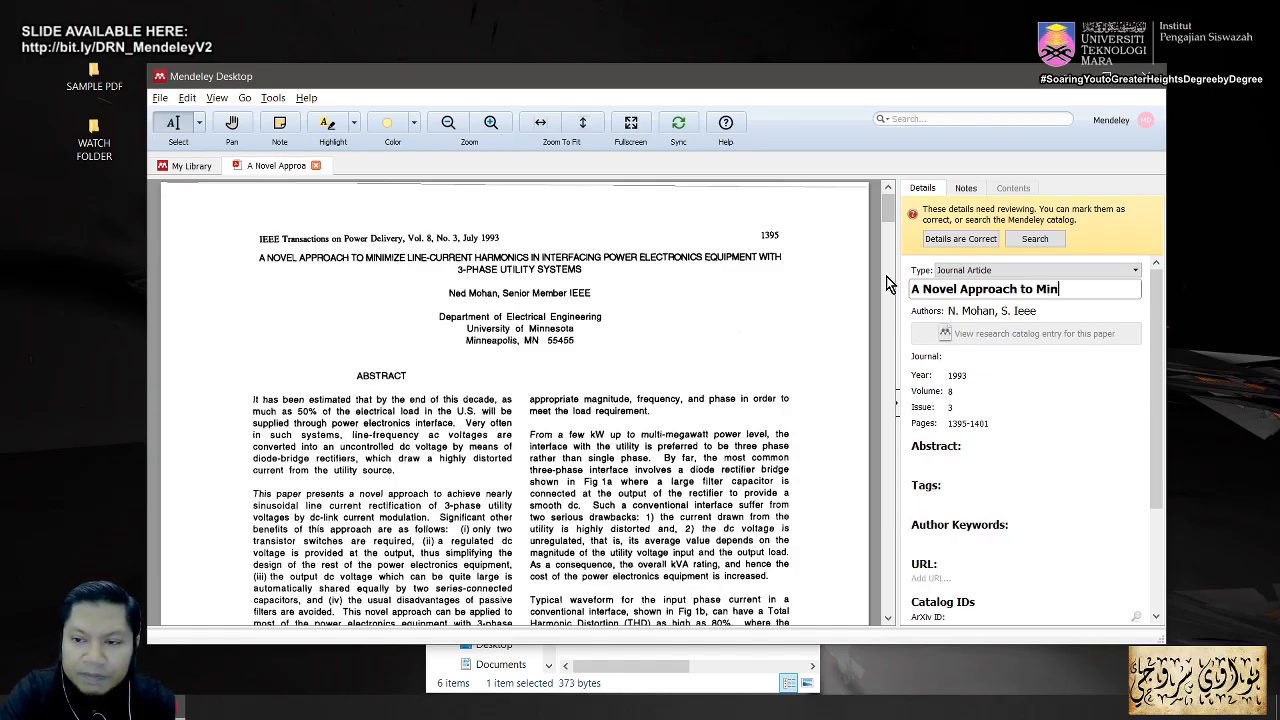
pyautogui.write('imize')
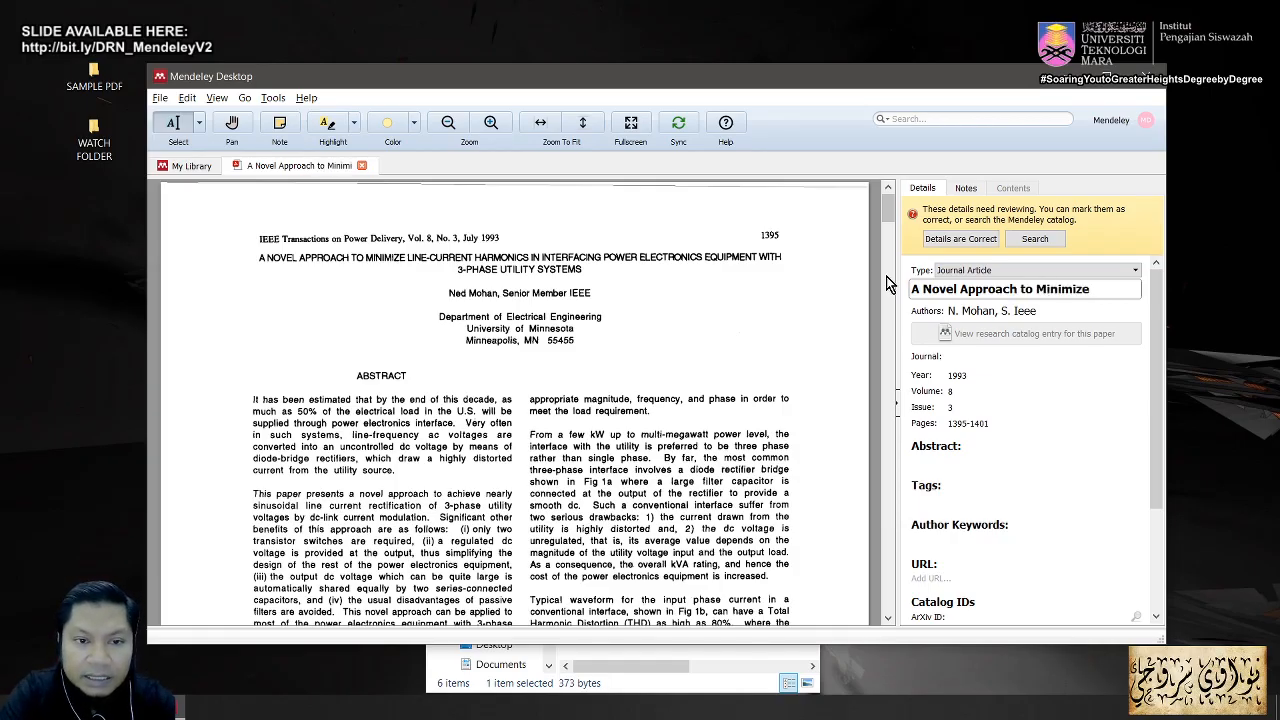
pyautogui.write(' Line-')
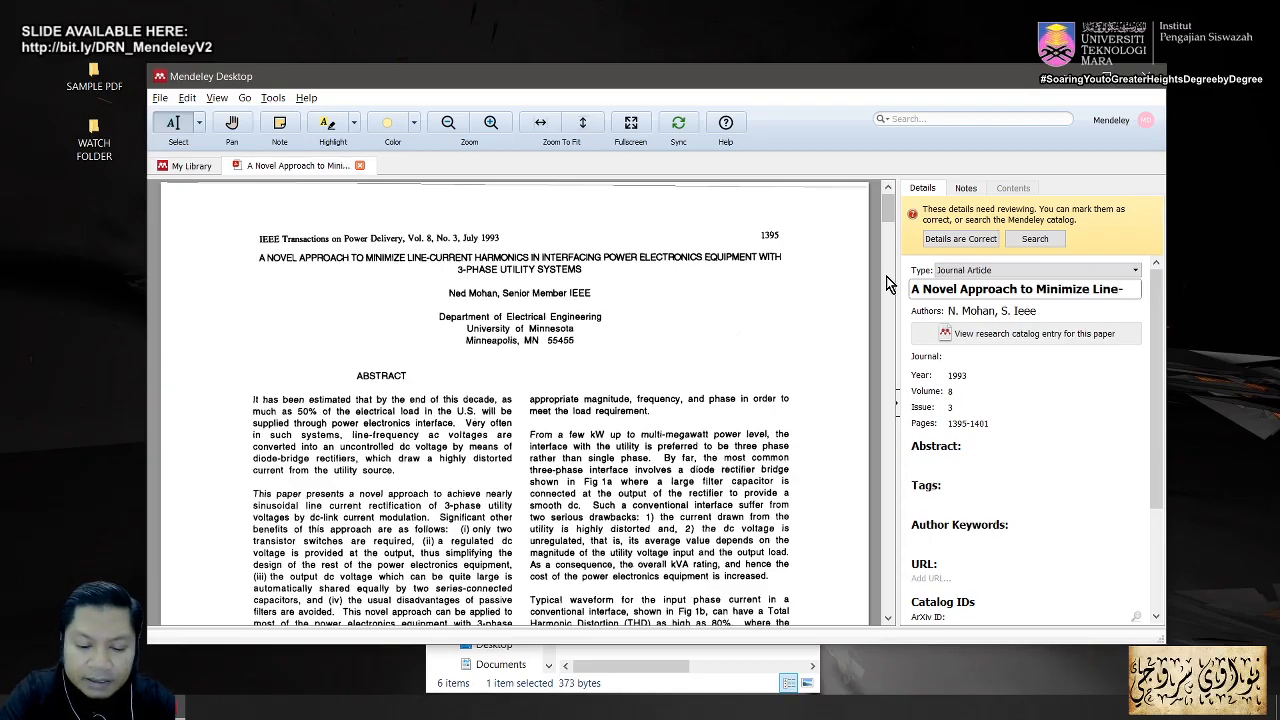
pyautogui.write('Current Ha')
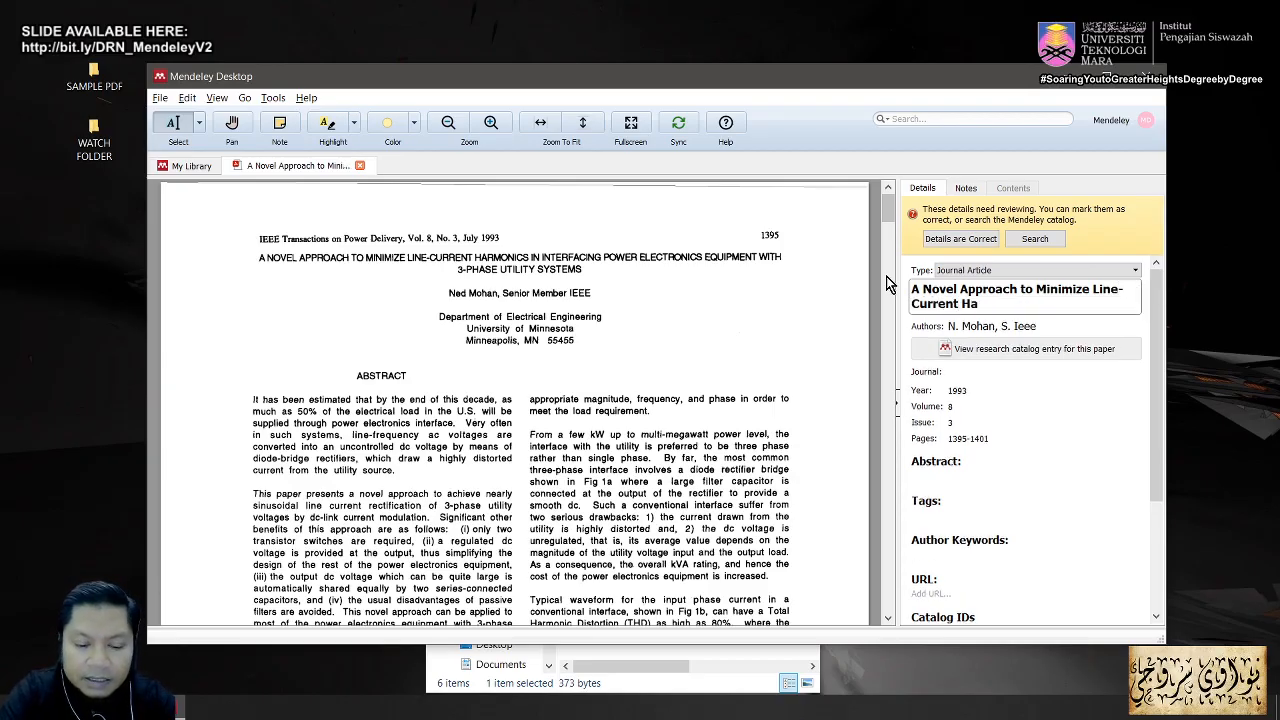
pyautogui.write('rmonics in Inter')
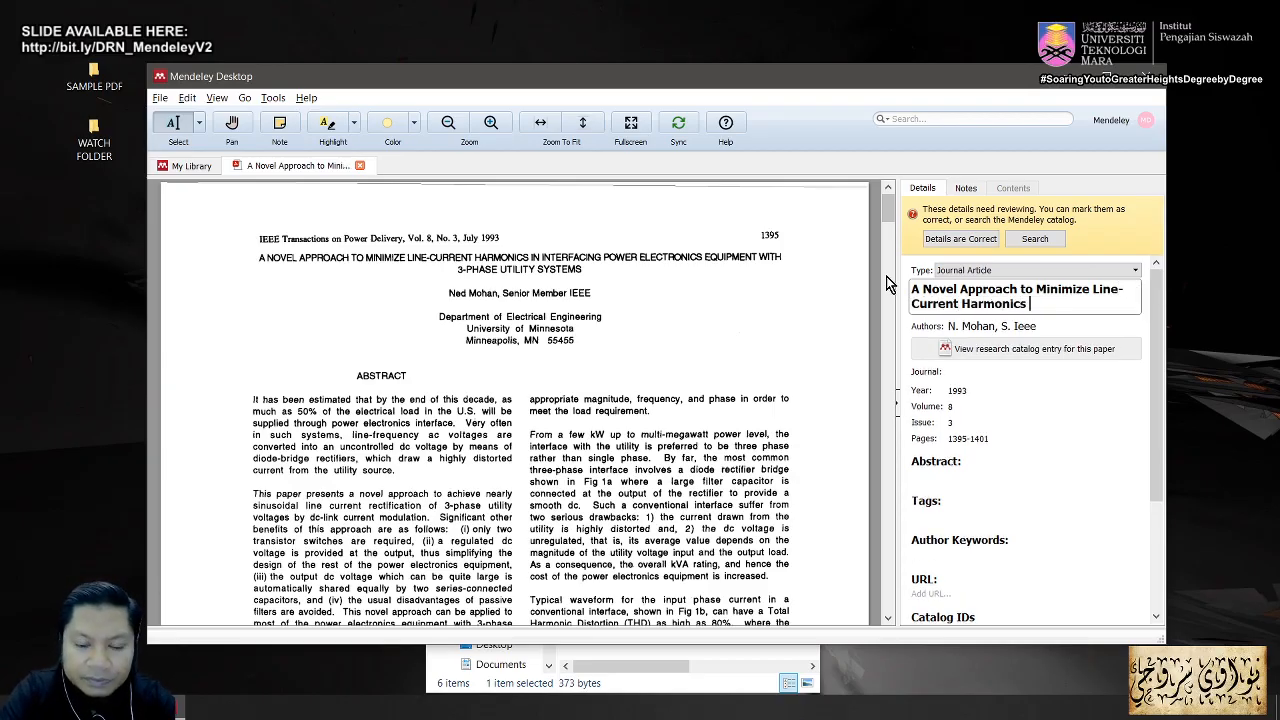
pyautogui.write('fa')
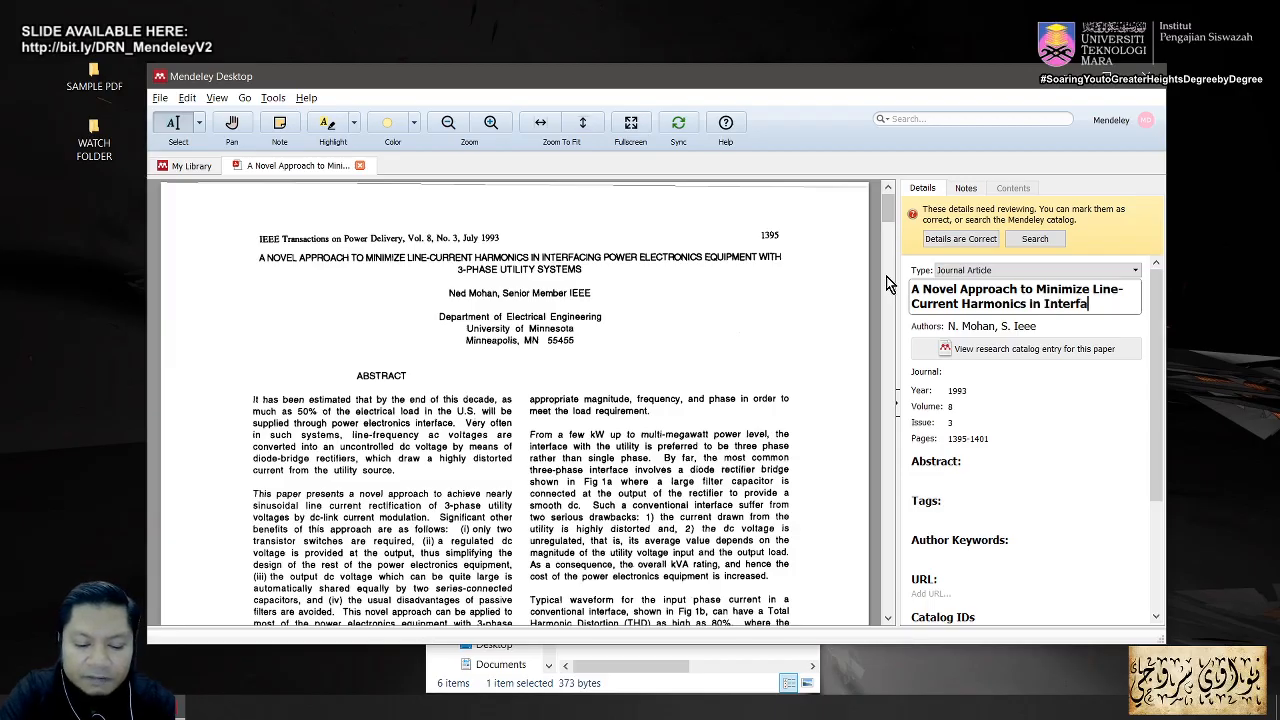
pyautogui.write('cing')
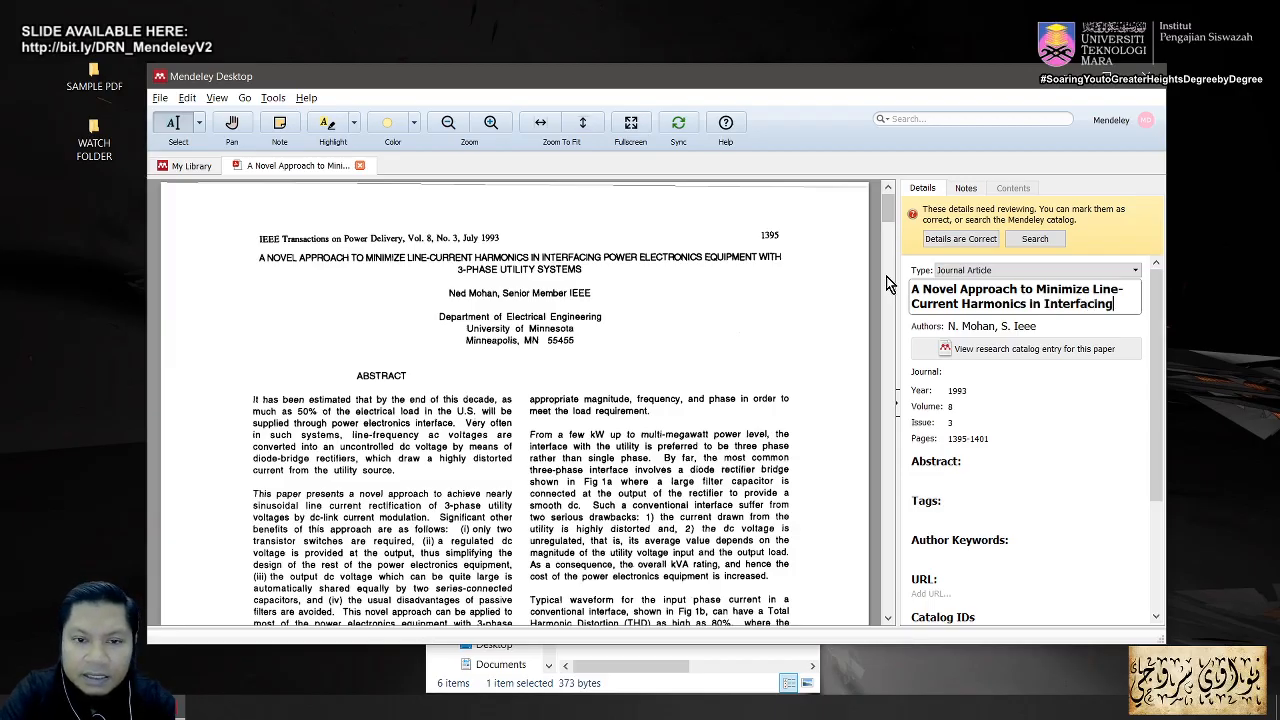
pyautogui.write(' P')
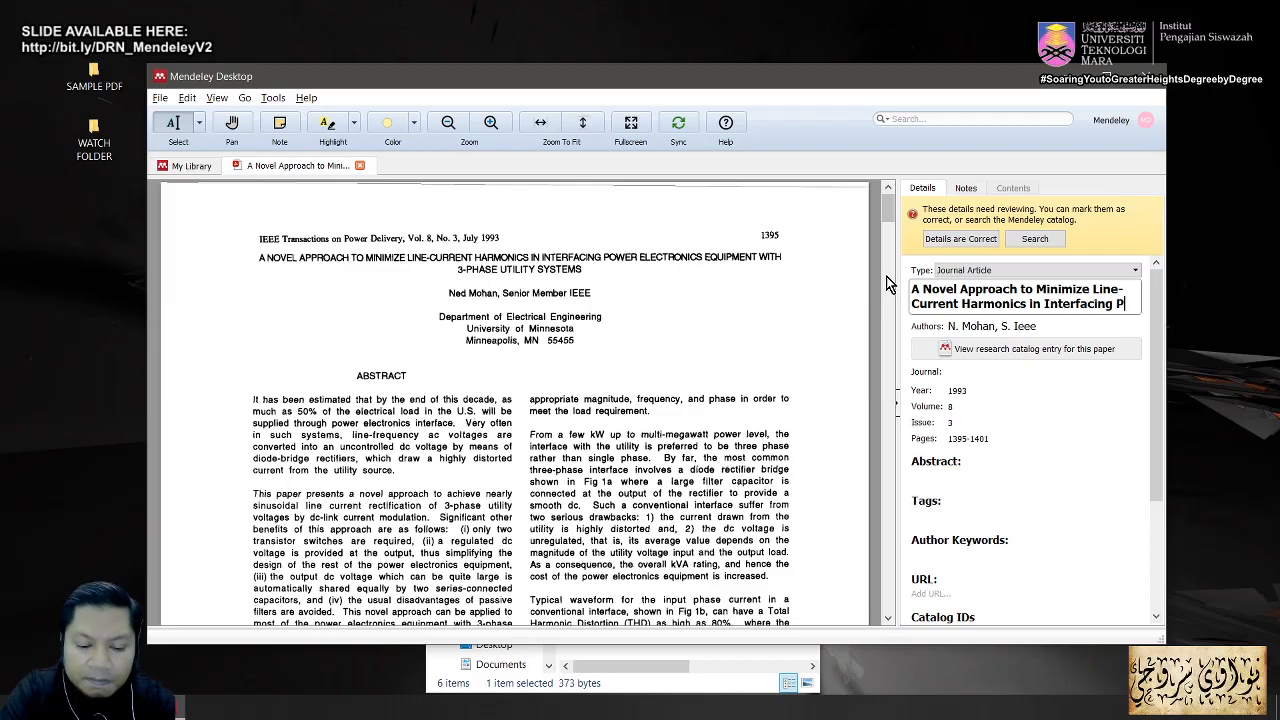
pyautogui.write('ower Electro')
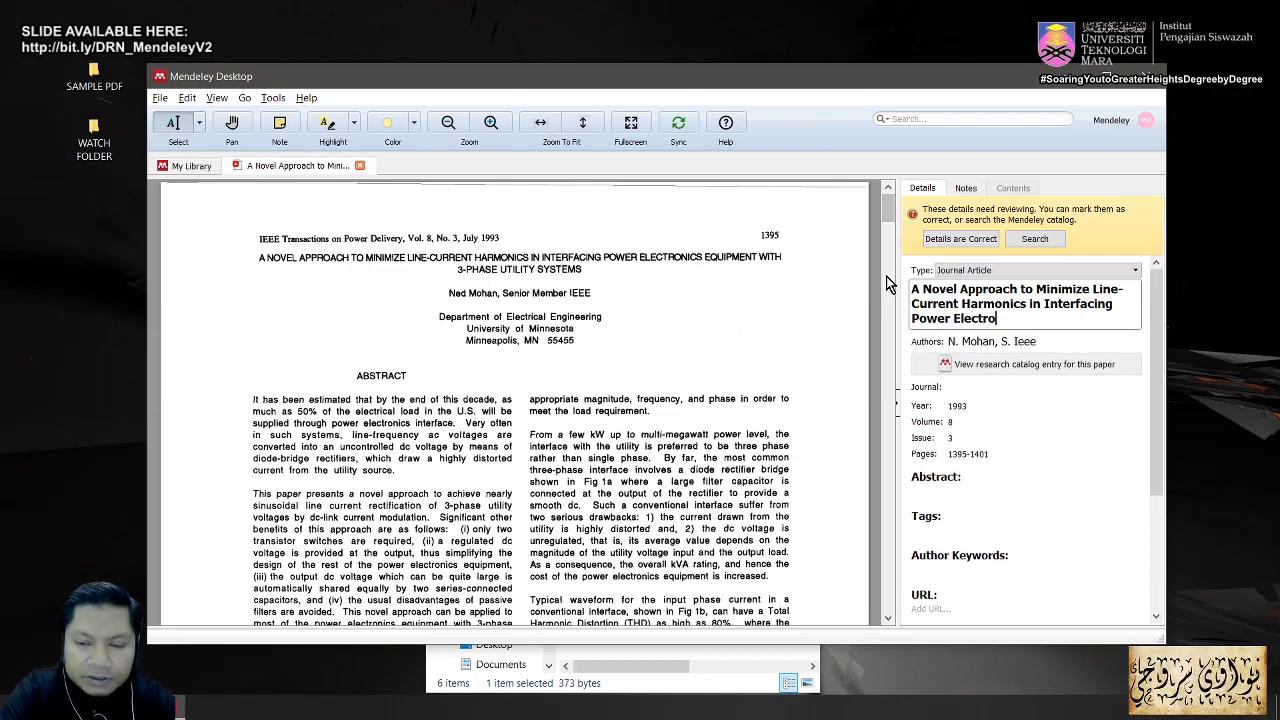
pyautogui.write('nics')
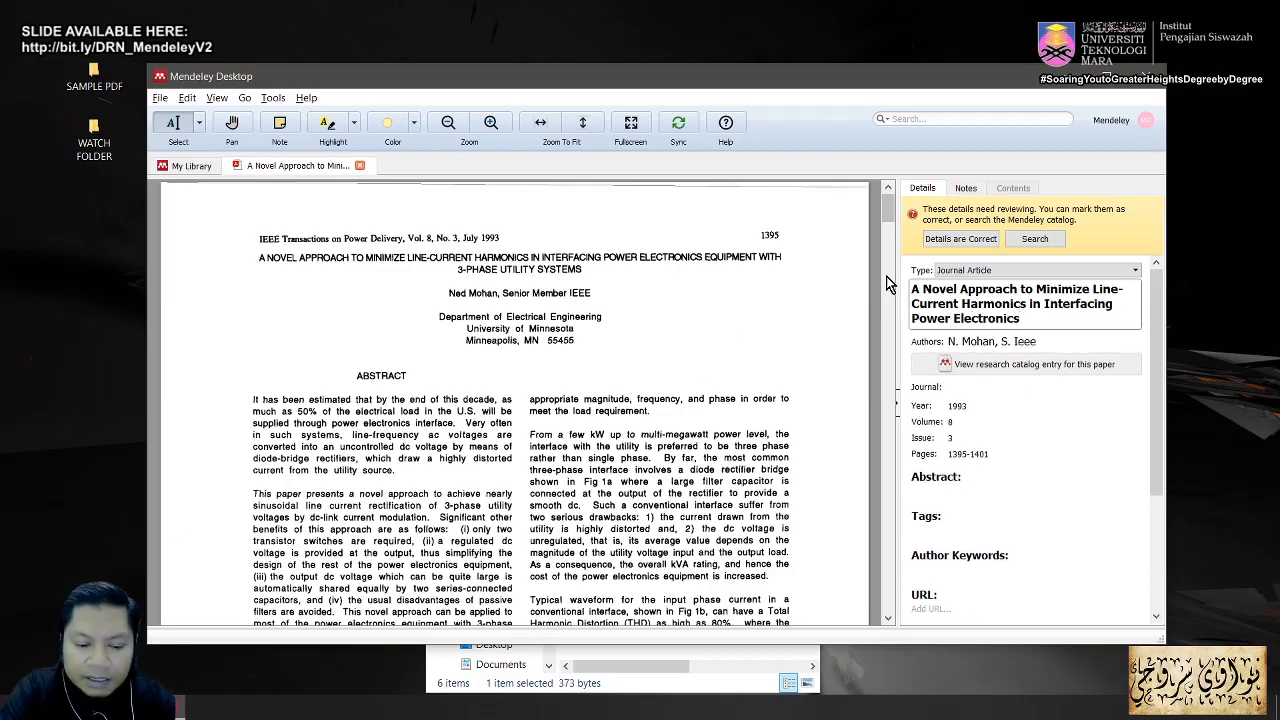
pyautogui.write(' Equipe')
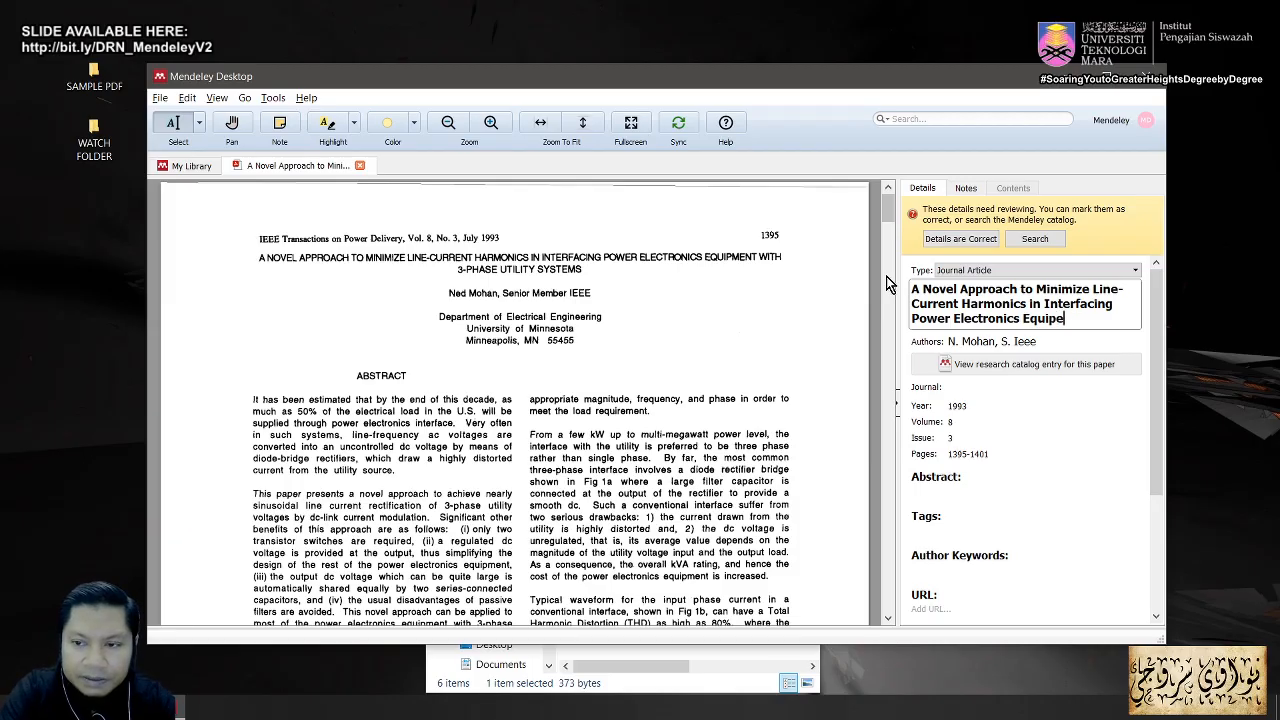
pyautogui.press('BackSpace')
pyautogui.write('ment')
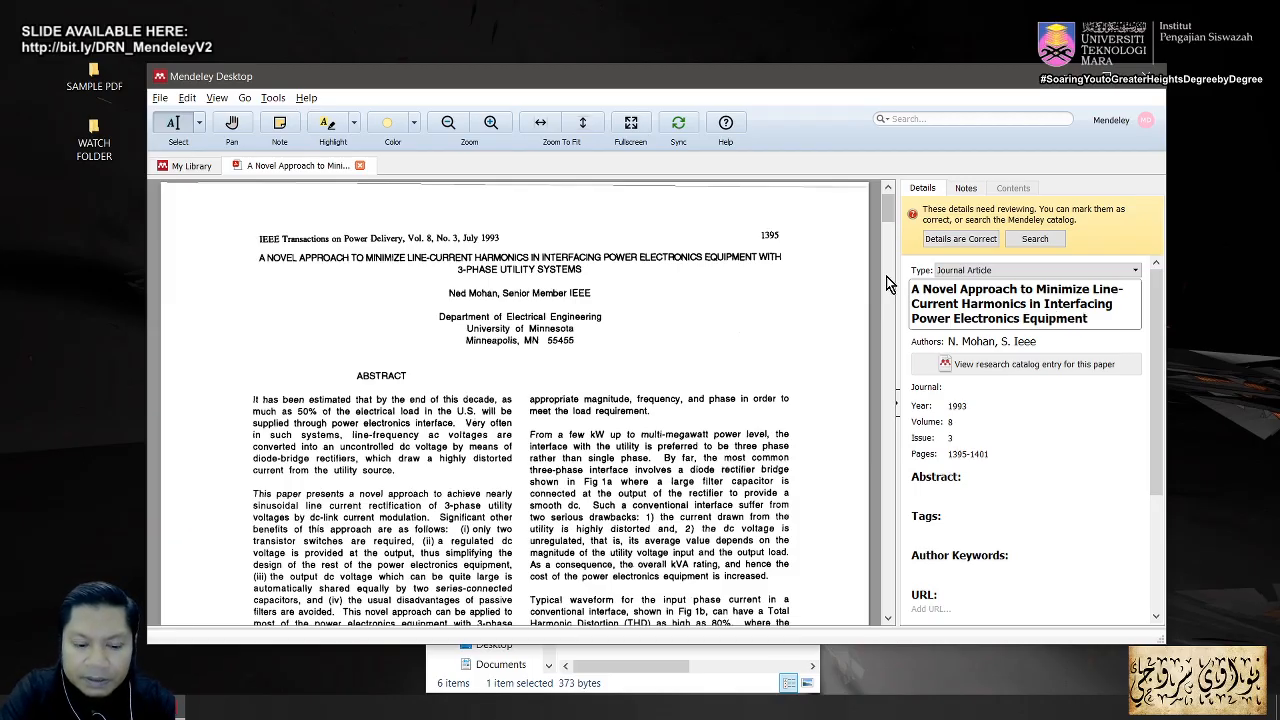
pyautogui.write(' with')
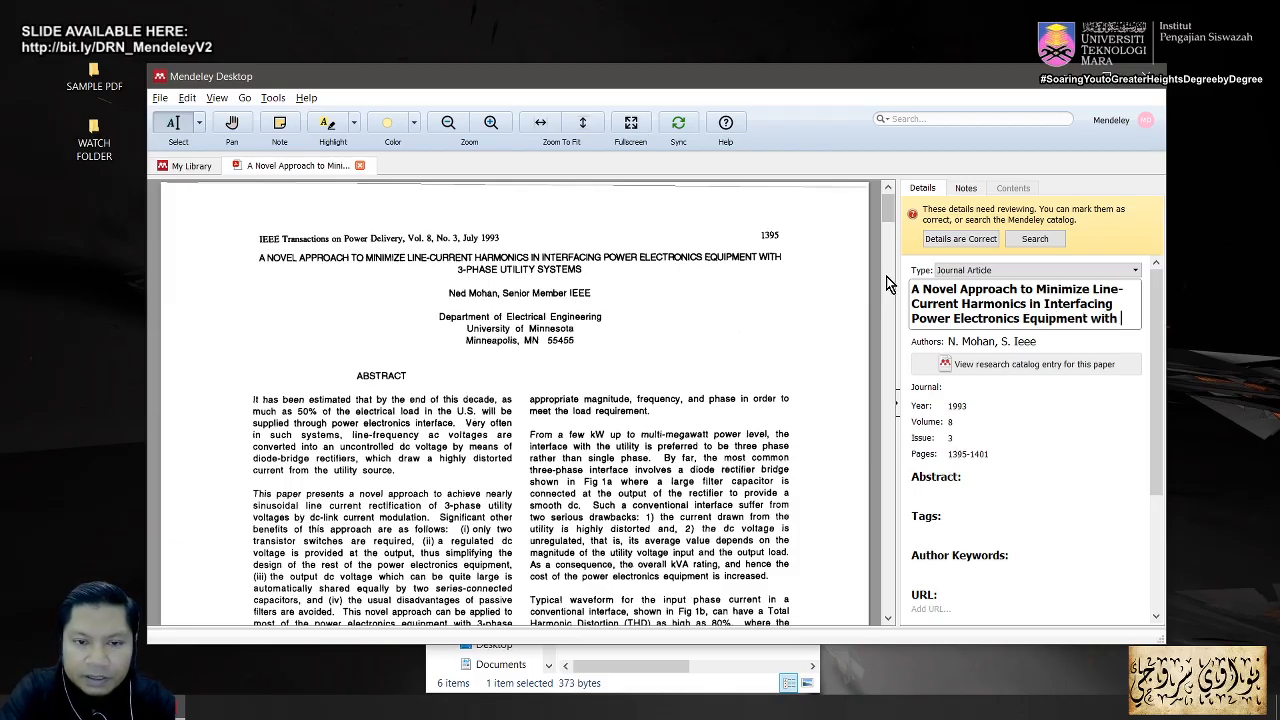
pyautogui.write(' 3-Pha')
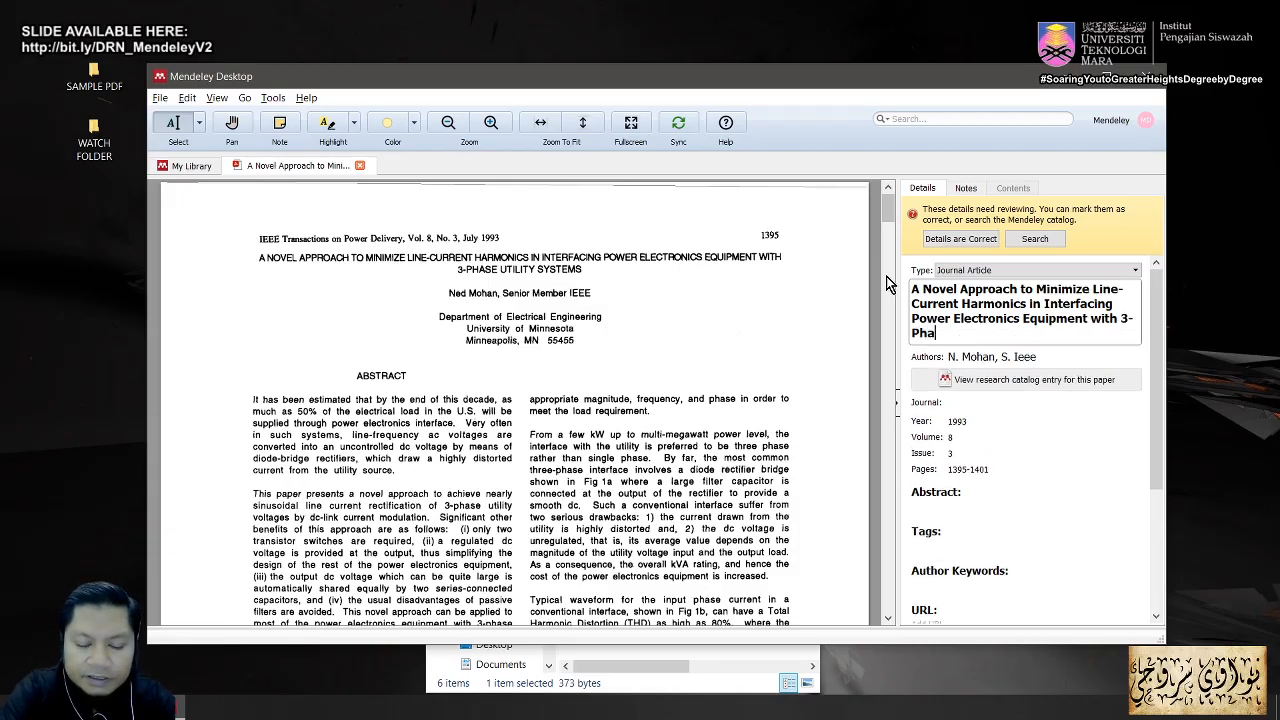
pyautogui.write('se Utli')
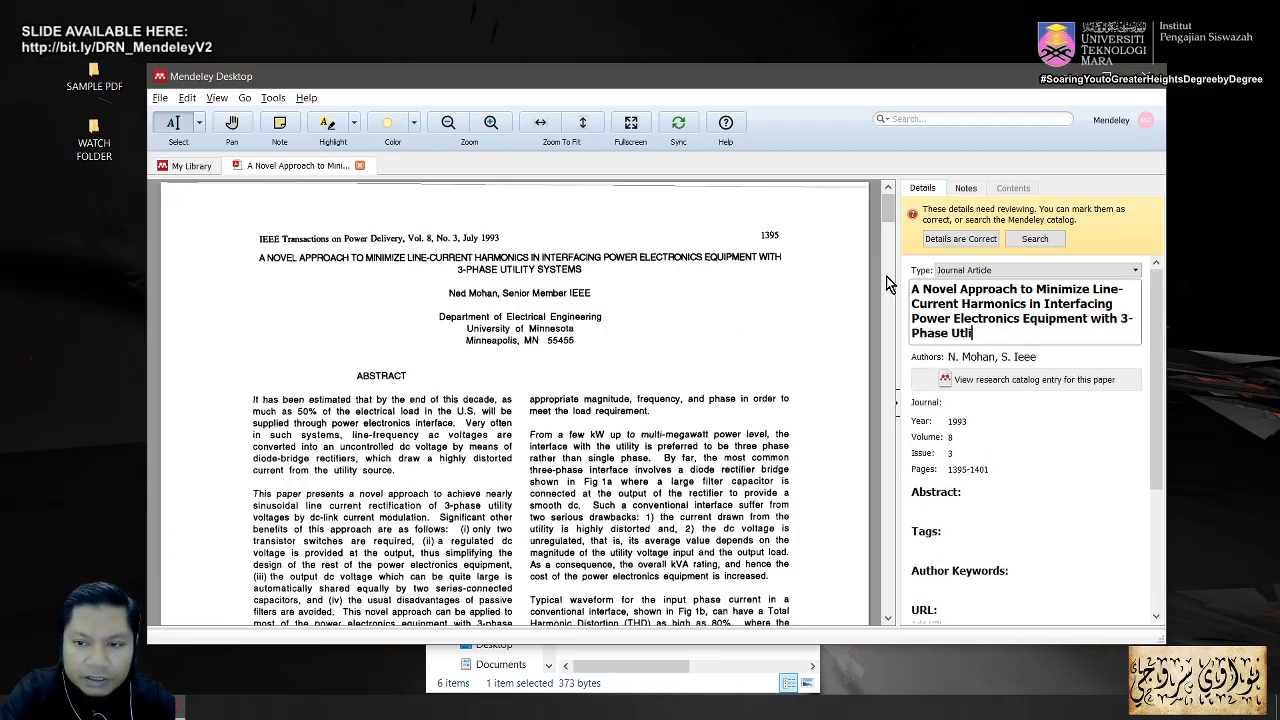
pyautogui.press('BackSpace')
pyautogui.press('BackSpace')
pyautogui.write('ili')
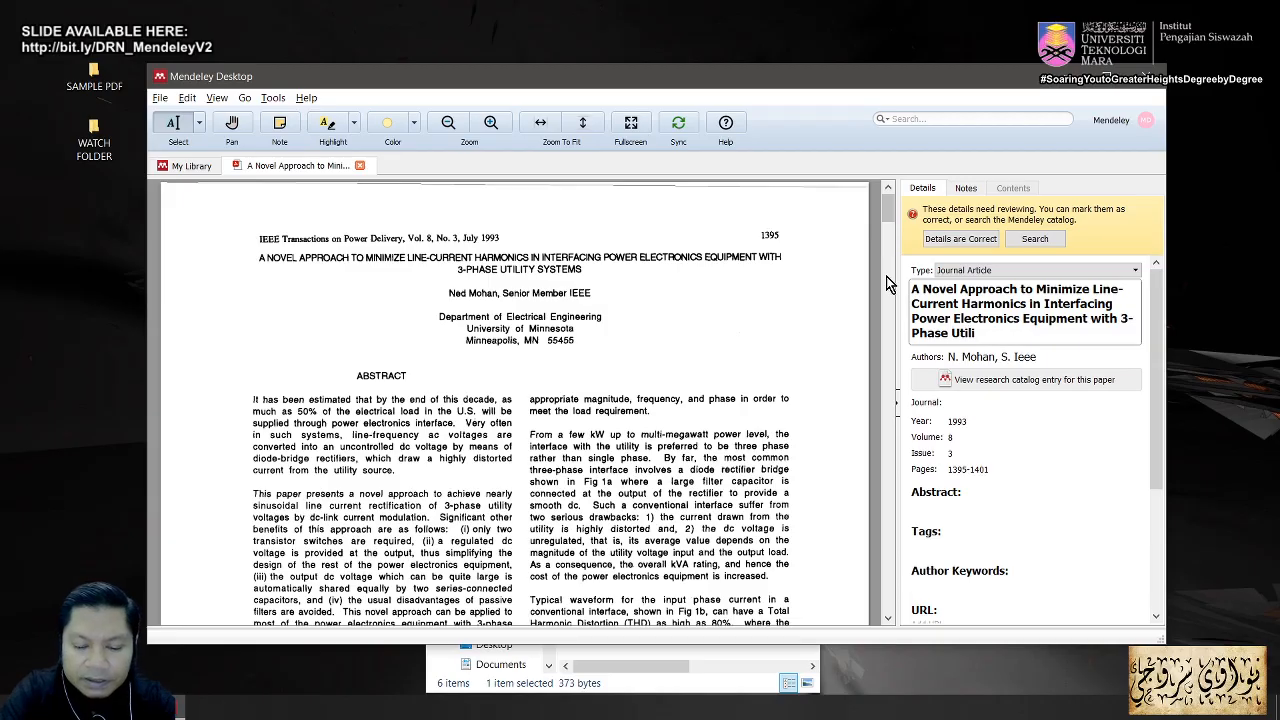
pyautogui.write('ty Systems')
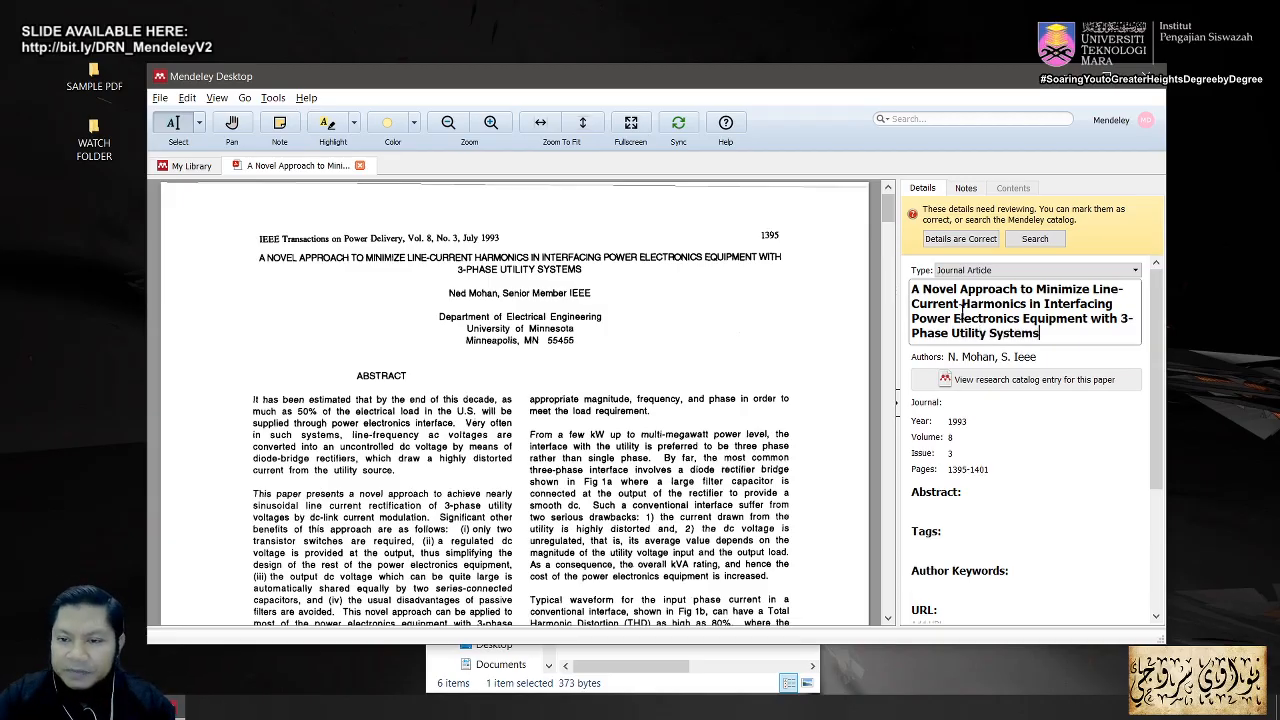
pyautogui.click(1062, 384)
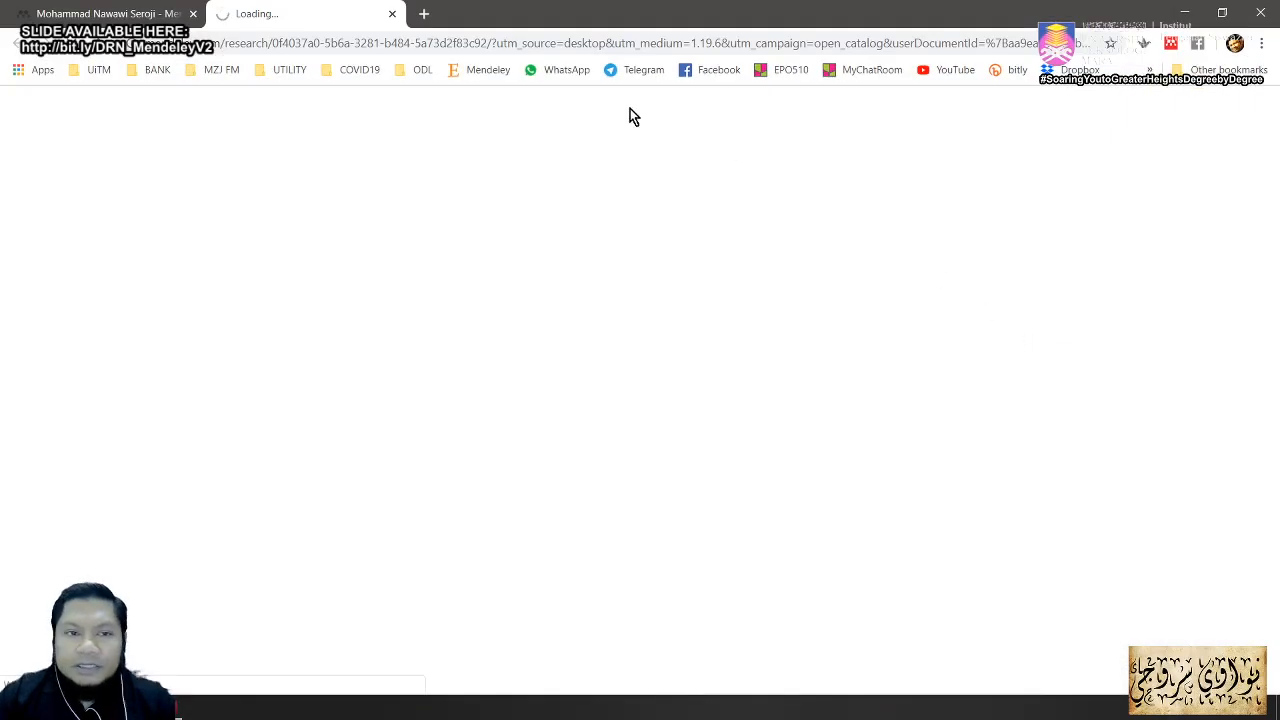
pyautogui.click(392, 15)
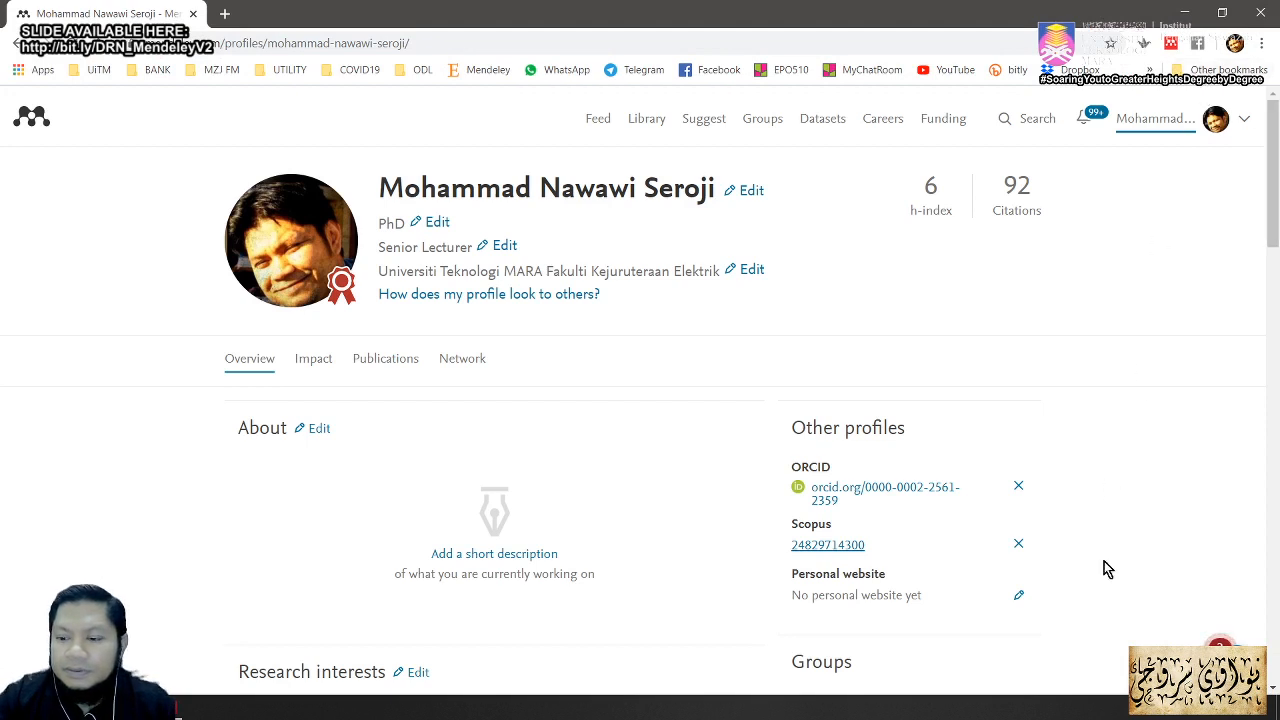
pyautogui.click(1150, 714)
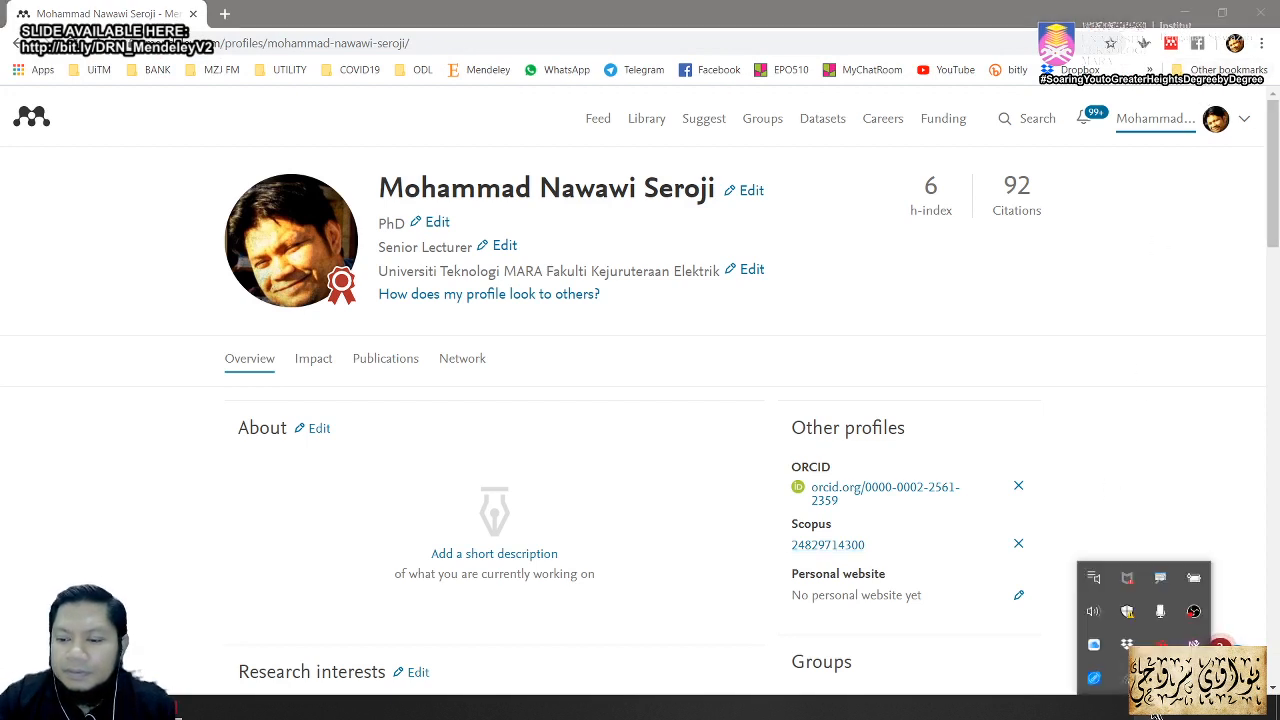
pyautogui.click(1183, 17)
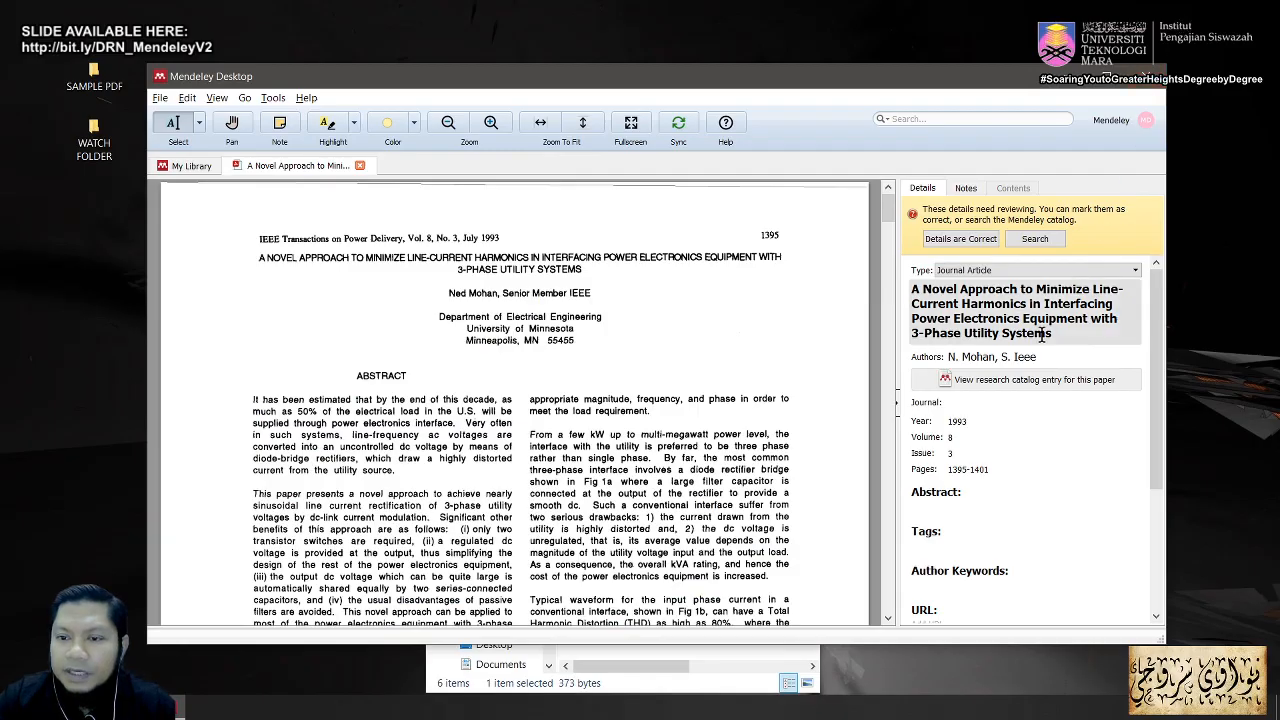
# Step: Search the Mendeley catalog to fill the entry with the 1992 renewable energy proceedings match
pyautogui.click(1040, 241)
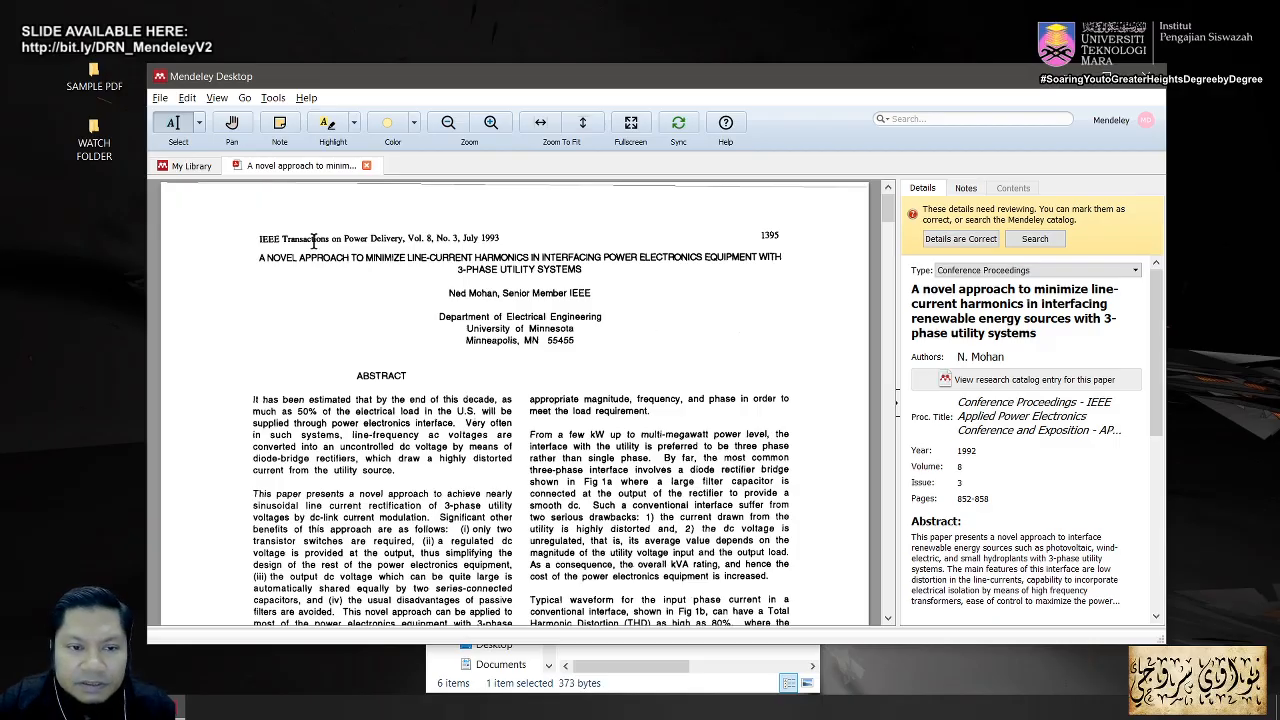
# Step: Review the matched proceedings entry, then refresh its details from DOI 10.1109/APEC.1992.228325
pyautogui.click(1016, 418)
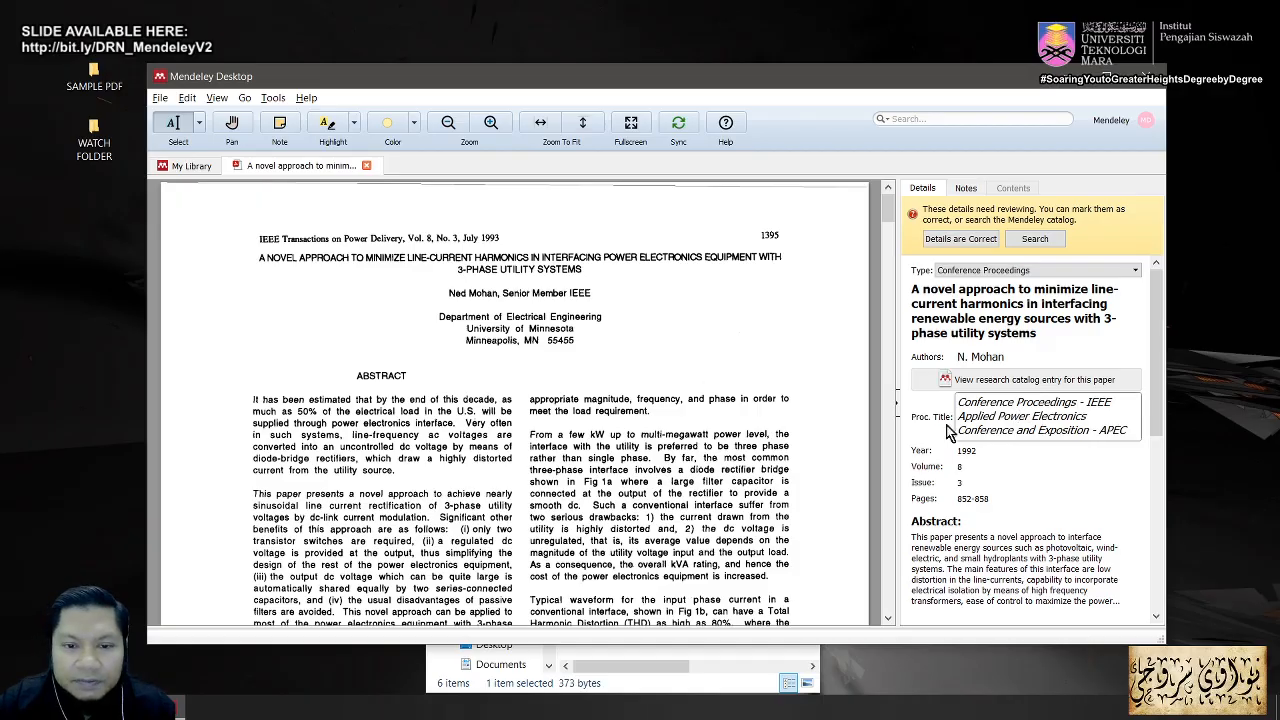
pyautogui.click(974, 450)
pyautogui.scroll(-5, 974, 450)
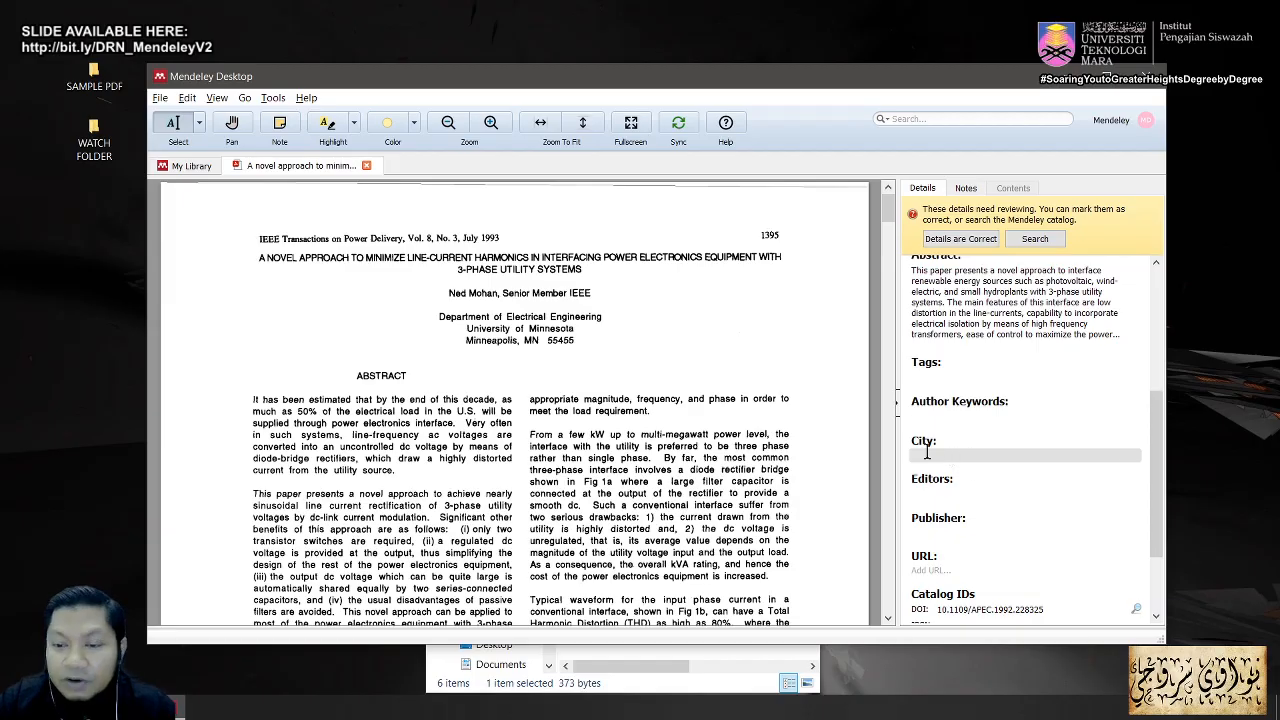
pyautogui.scroll(5, 967, 456)
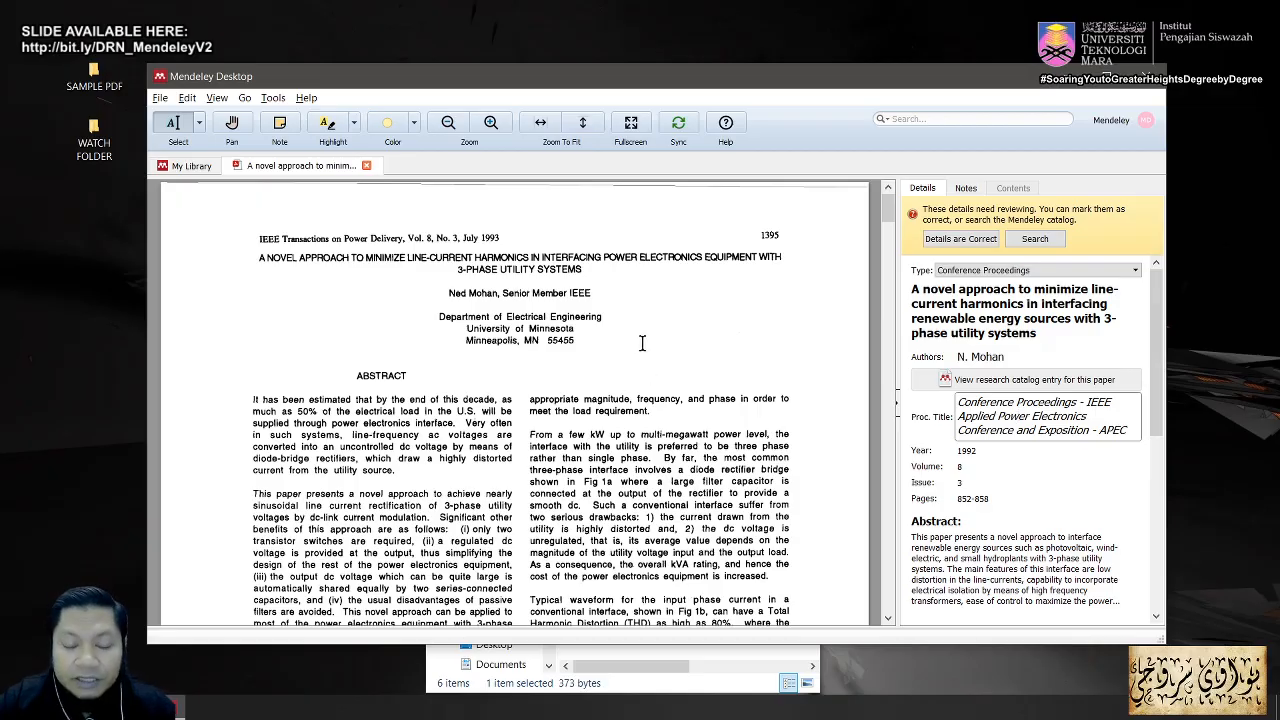
pyautogui.scroll(-10, 726, 329)
pyautogui.scroll(10, 779, 376)
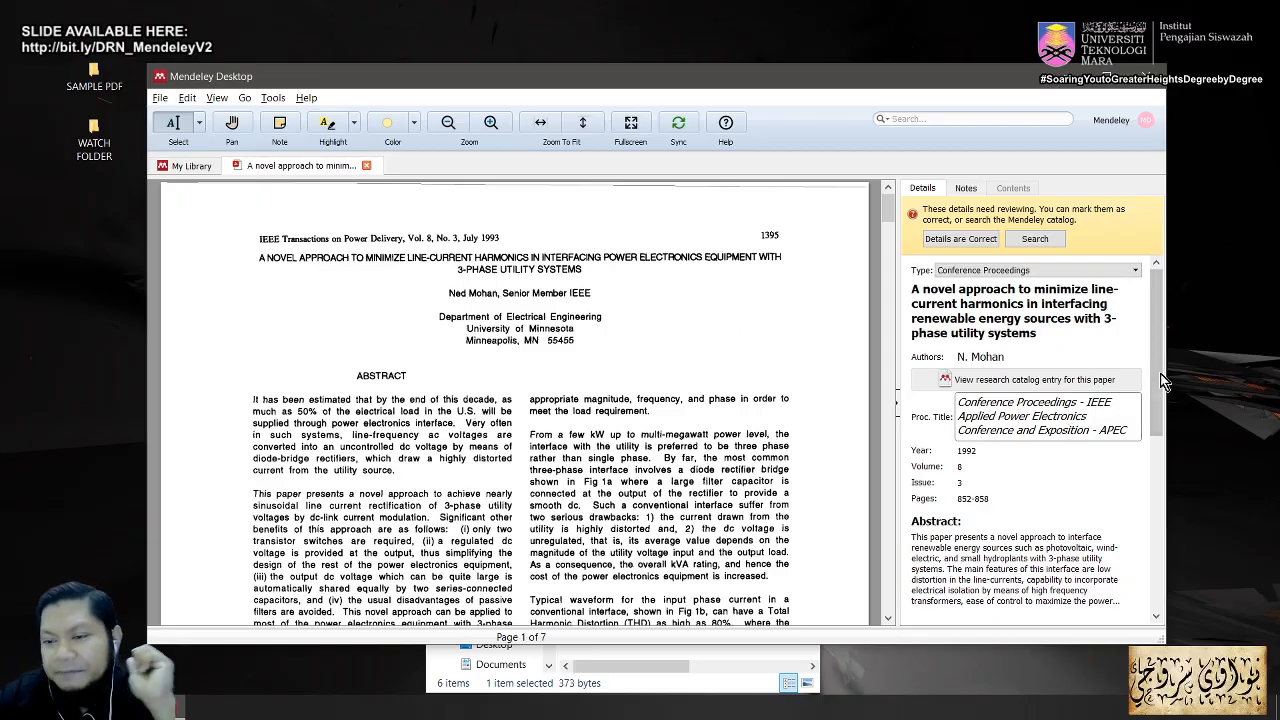
pyautogui.moveTo(1158, 368); pyautogui.dragTo(1139, 576)
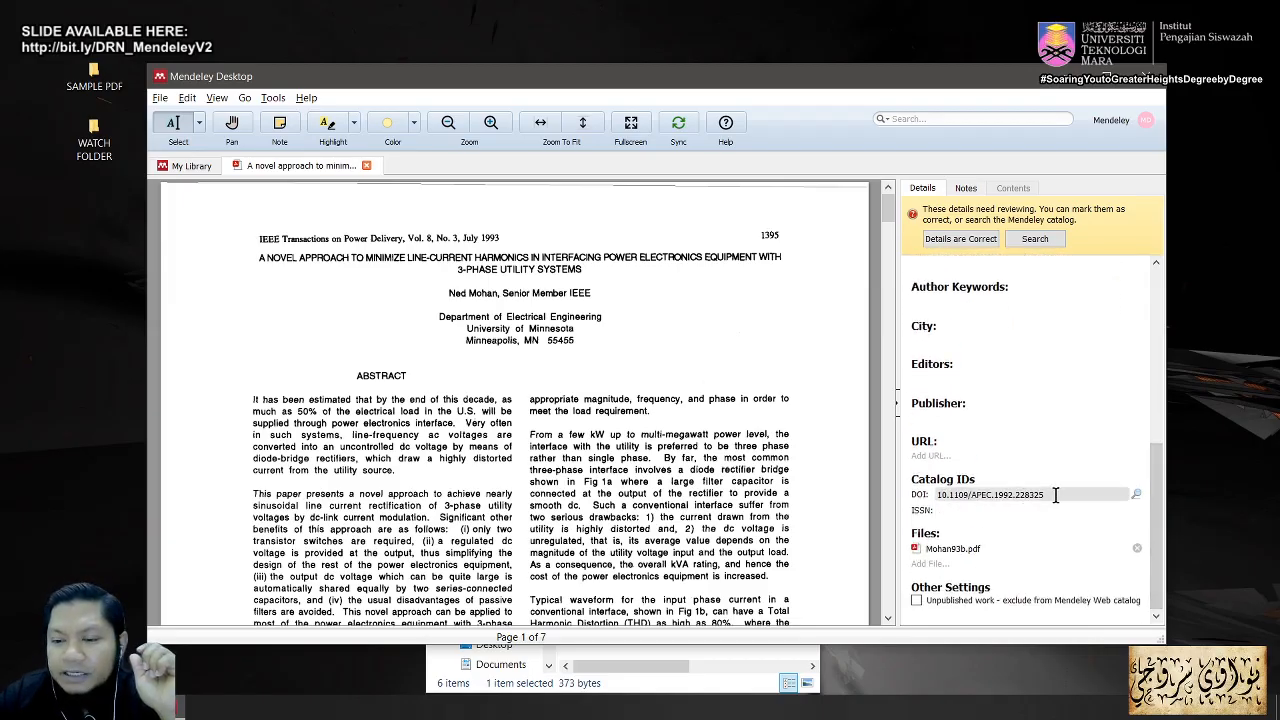
pyautogui.moveTo(1051, 494); pyautogui.dragTo(917, 503)
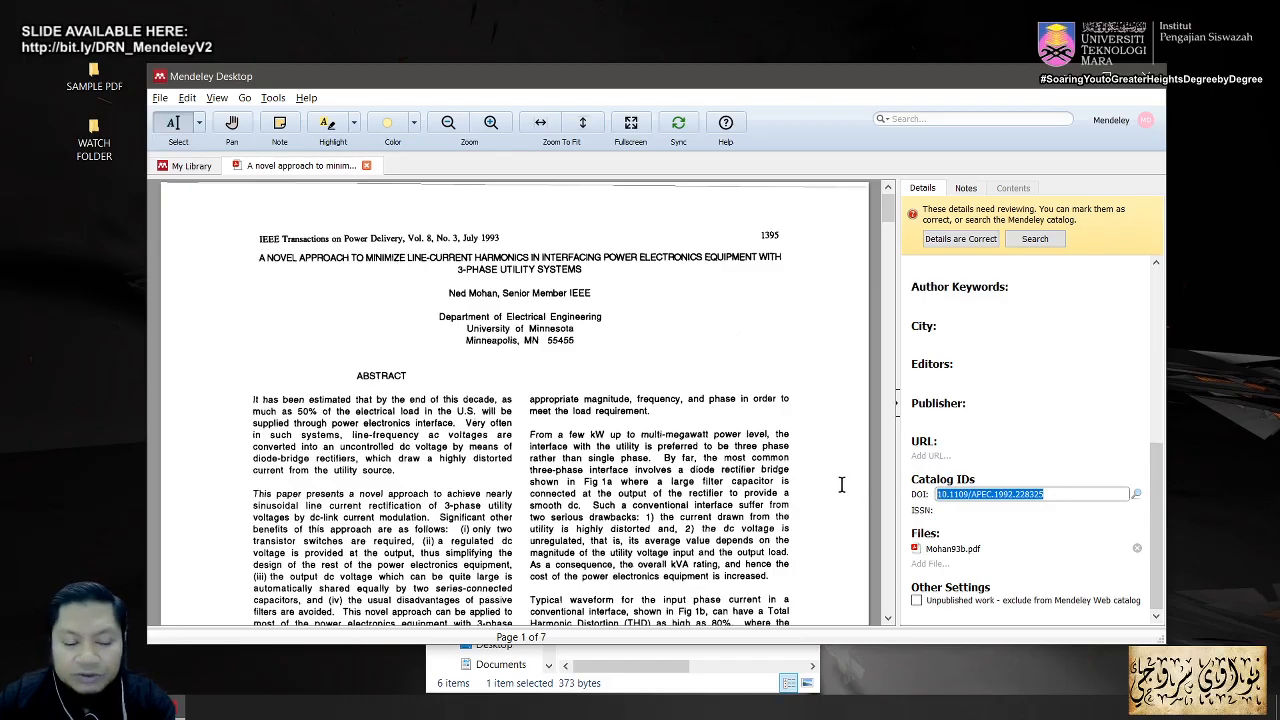
pyautogui.press('Return')
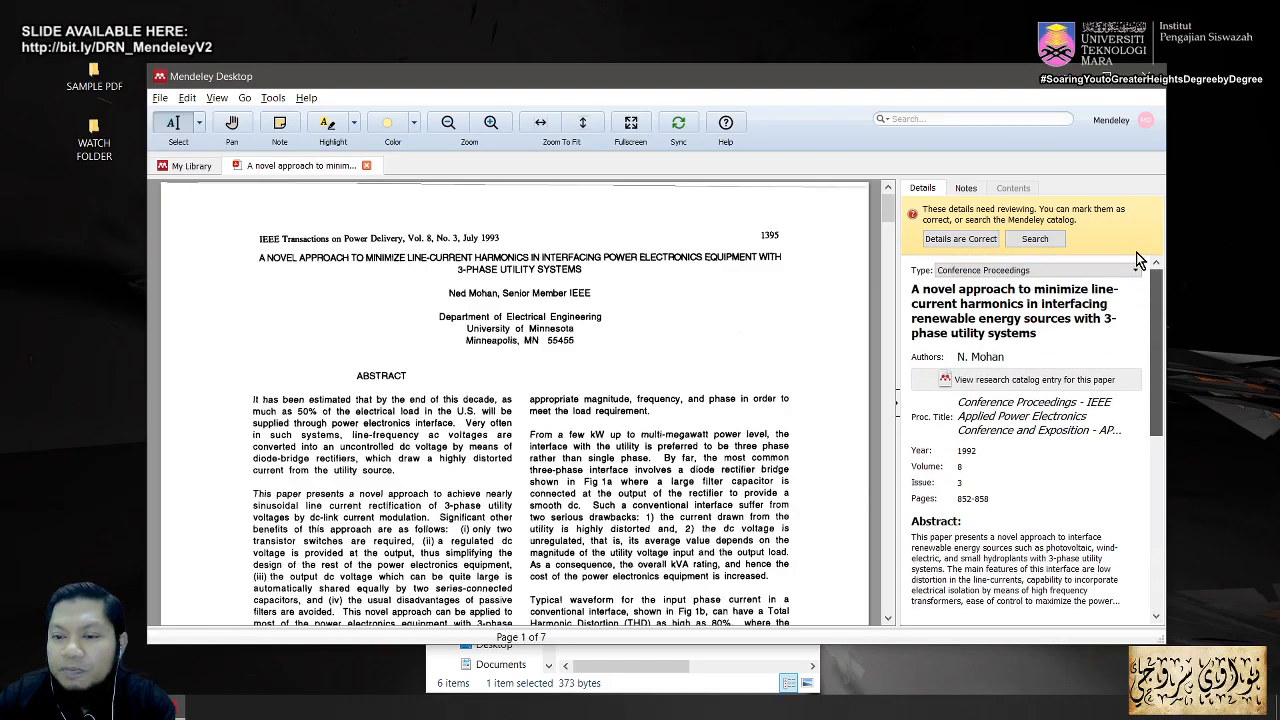
# Step: Copy the matched paper title and switch to Chrome
pyautogui.moveTo(1041, 334); pyautogui.dragTo(911, 289)
pyautogui.hotkey('ctrl', 'c')
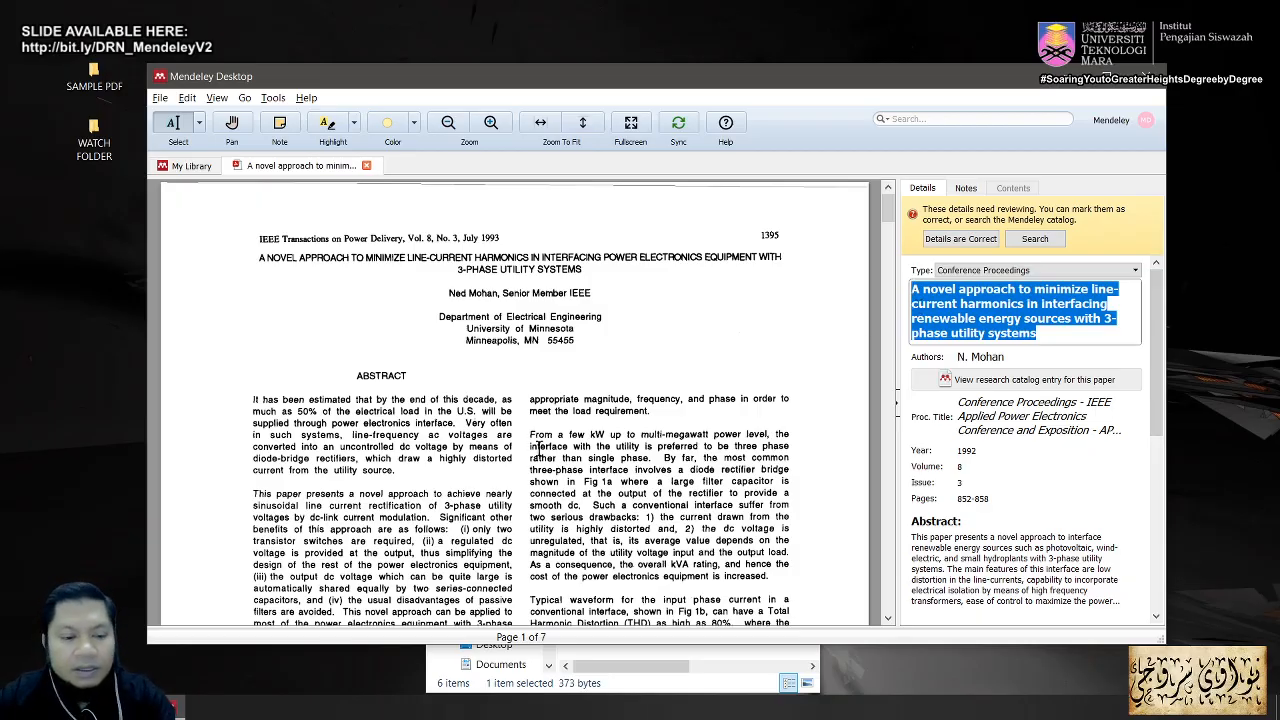
pyautogui.click(60, 620)
pyautogui.hotkey('alt', 'Tab')
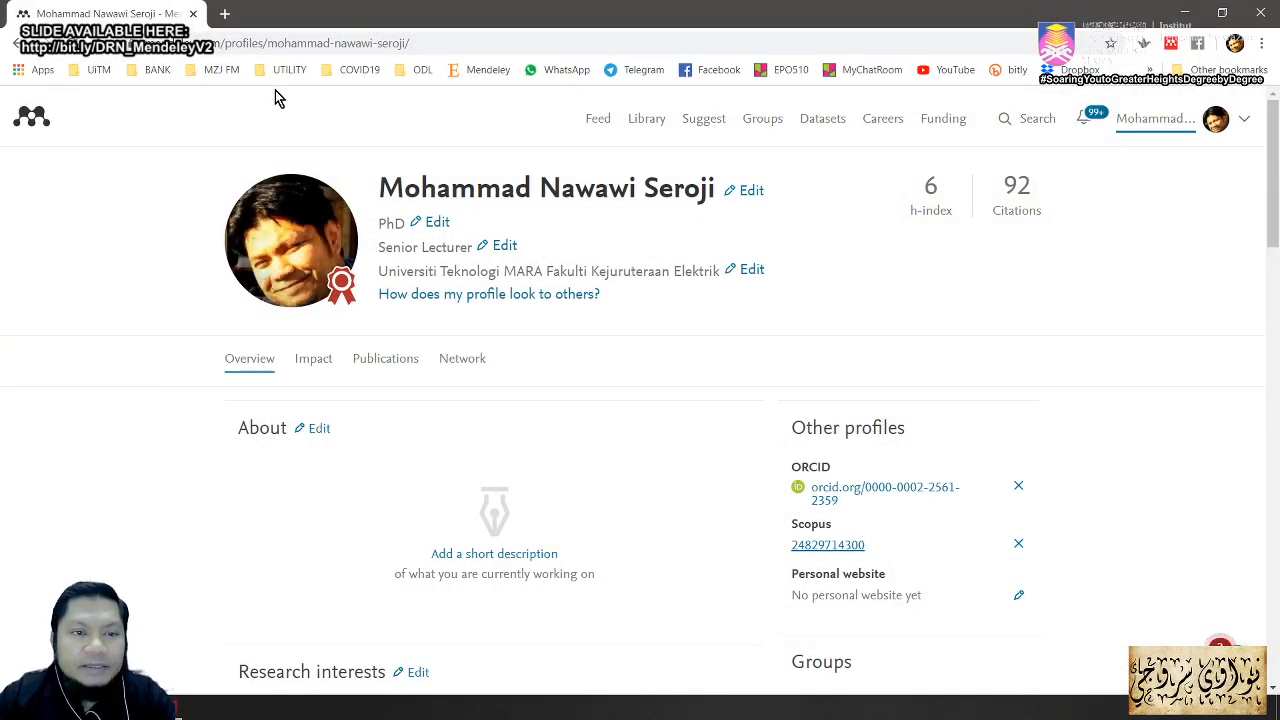
# Step: Search the web for the copied paper title from the Chrome address bar
pyautogui.click(311, 44)
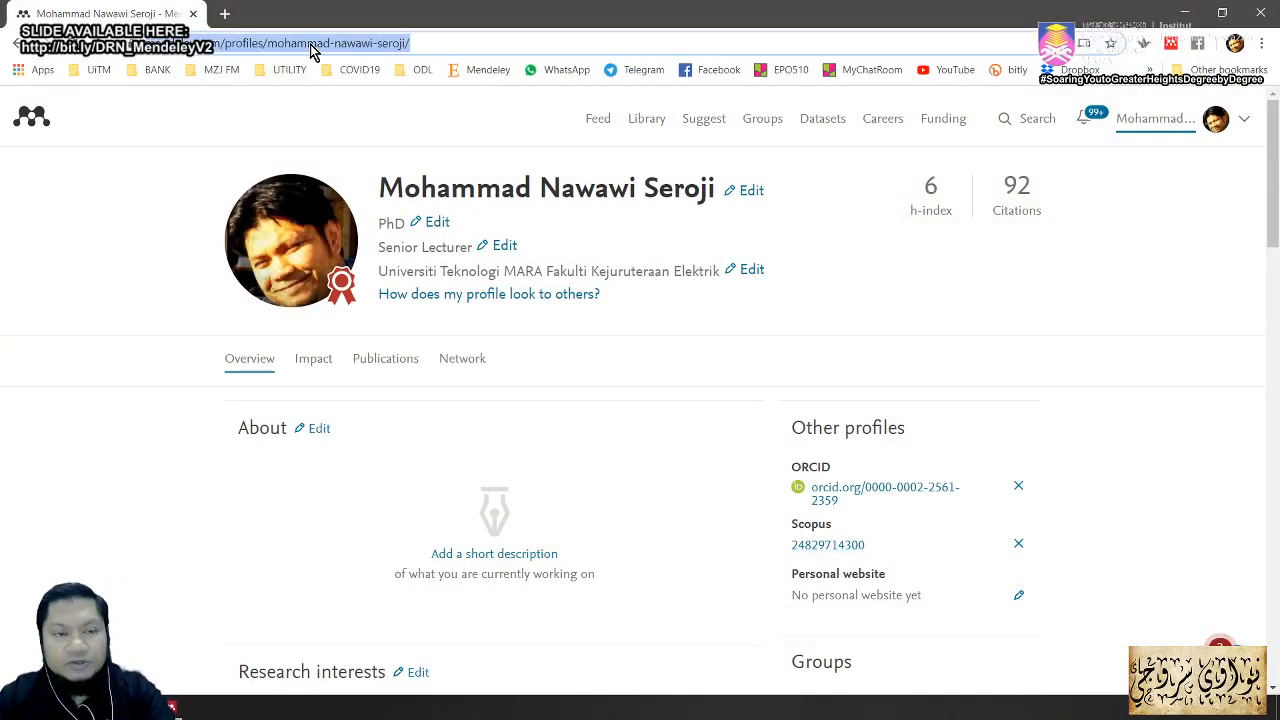
pyautogui.hotkey('ctrl', 'v')
pyautogui.press('Return')
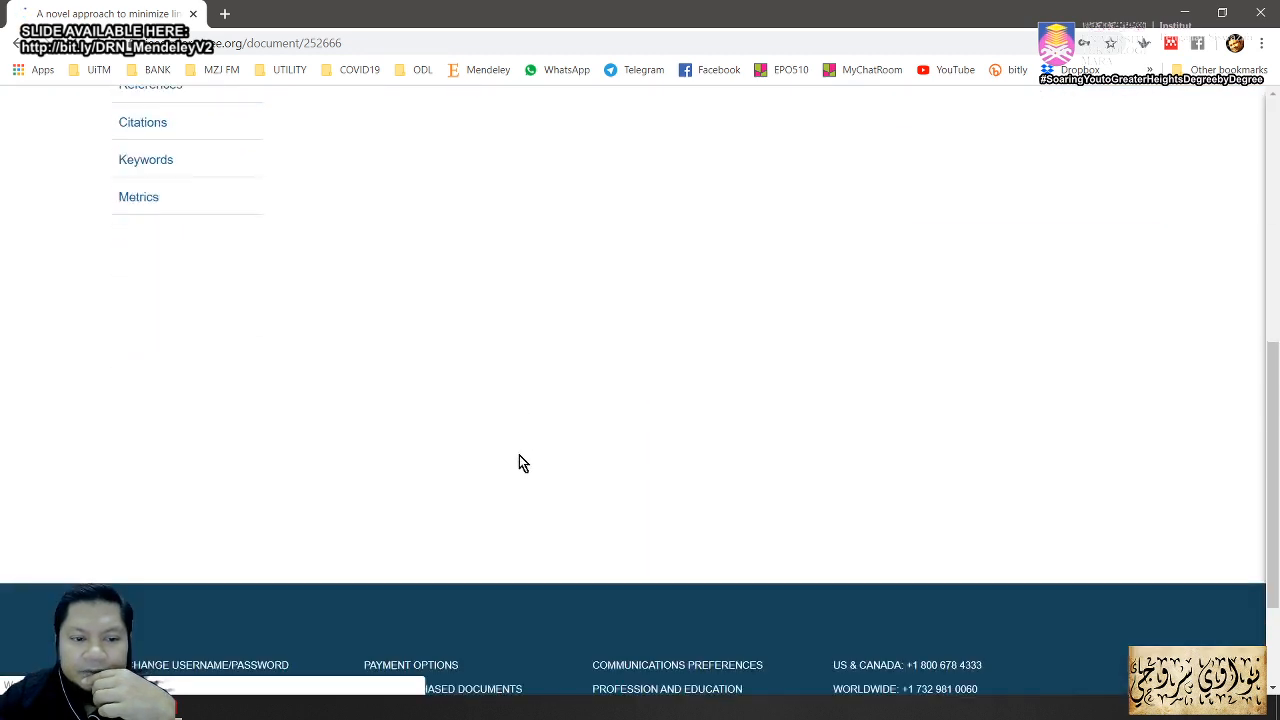
pyautogui.scroll(-5, 523, 462)
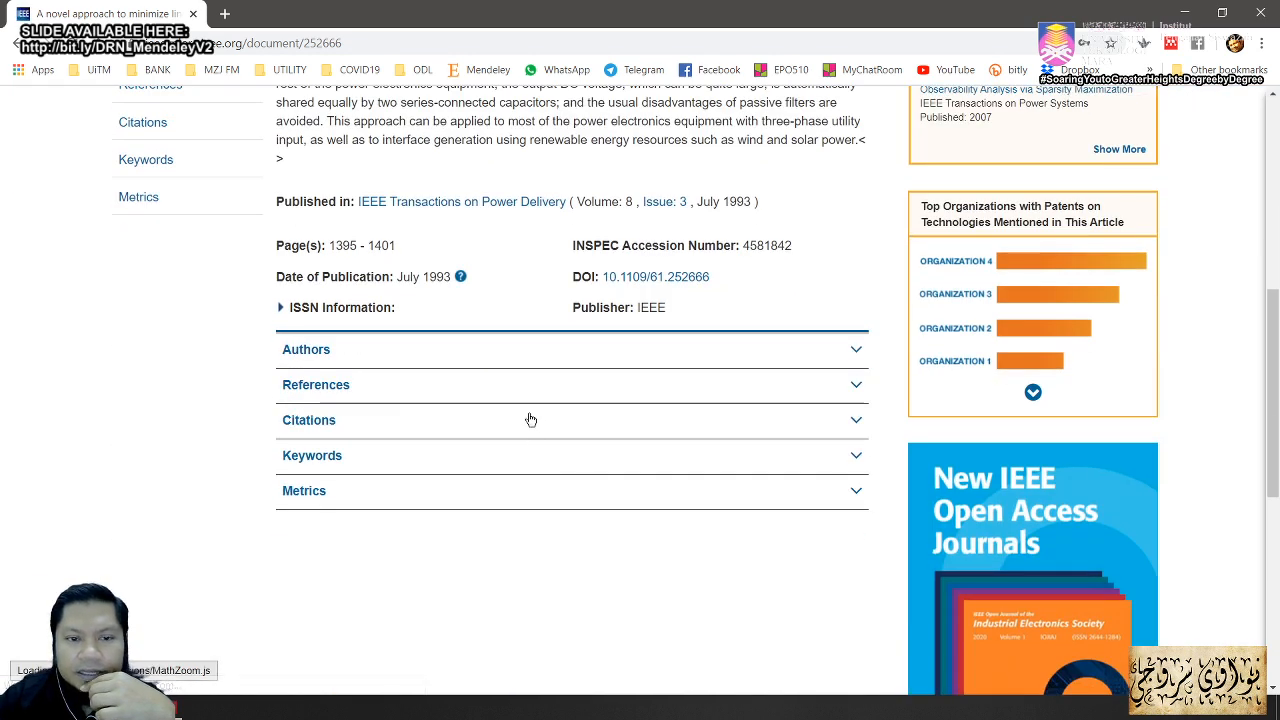
pyautogui.scroll(3, 443, 270)
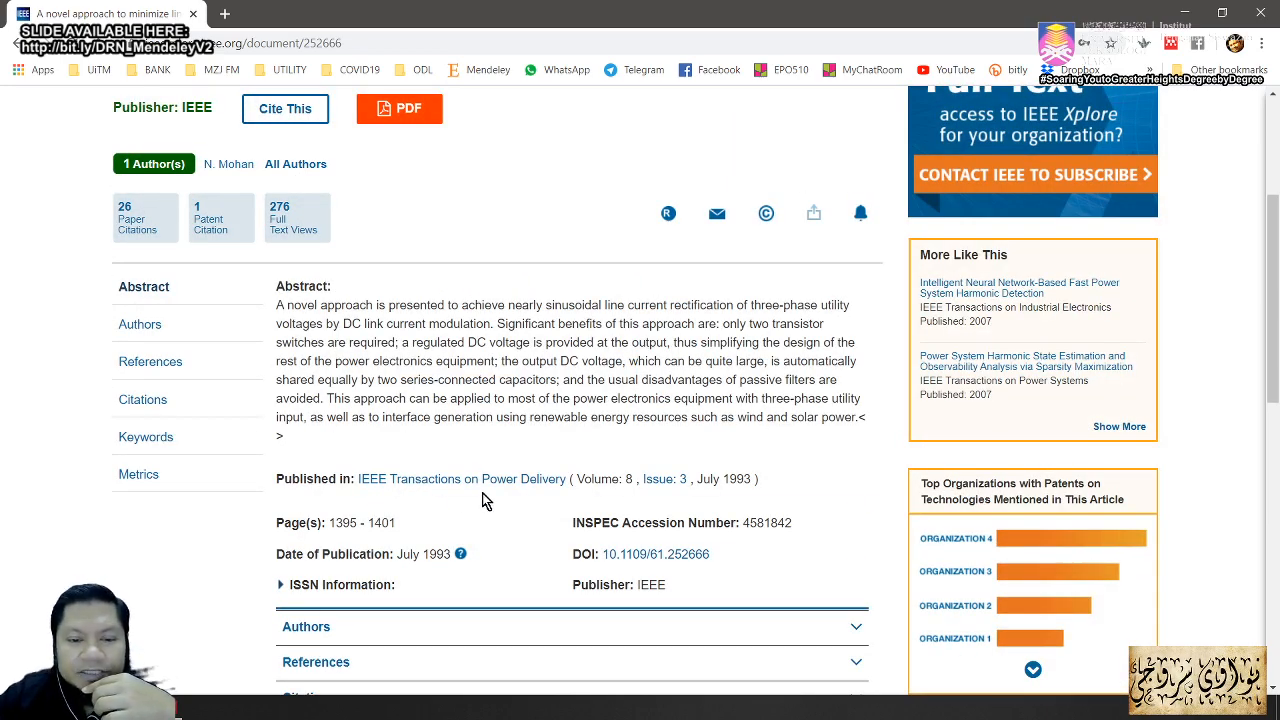
# Step: Copy DOI 10.1109/61.252666 from the IEEE Xplore record and return to Mendeley Desktop
pyautogui.click(174, 708)
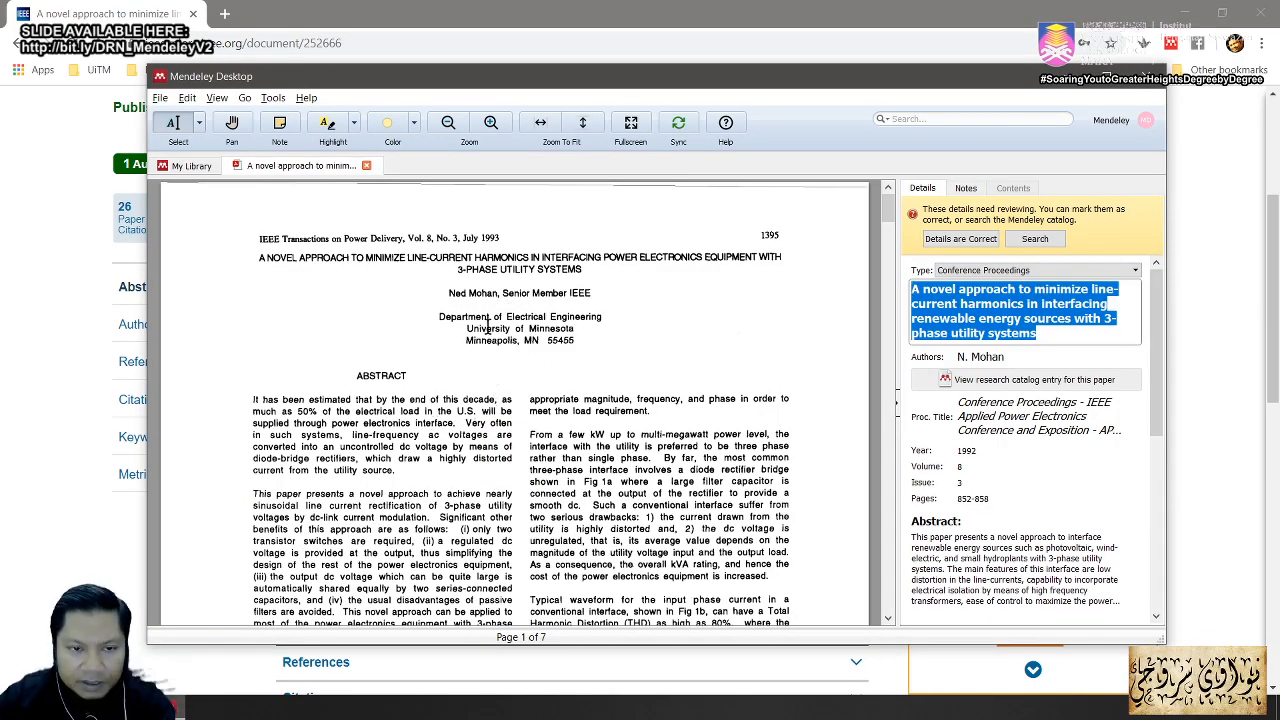
pyautogui.click(1277, 333)
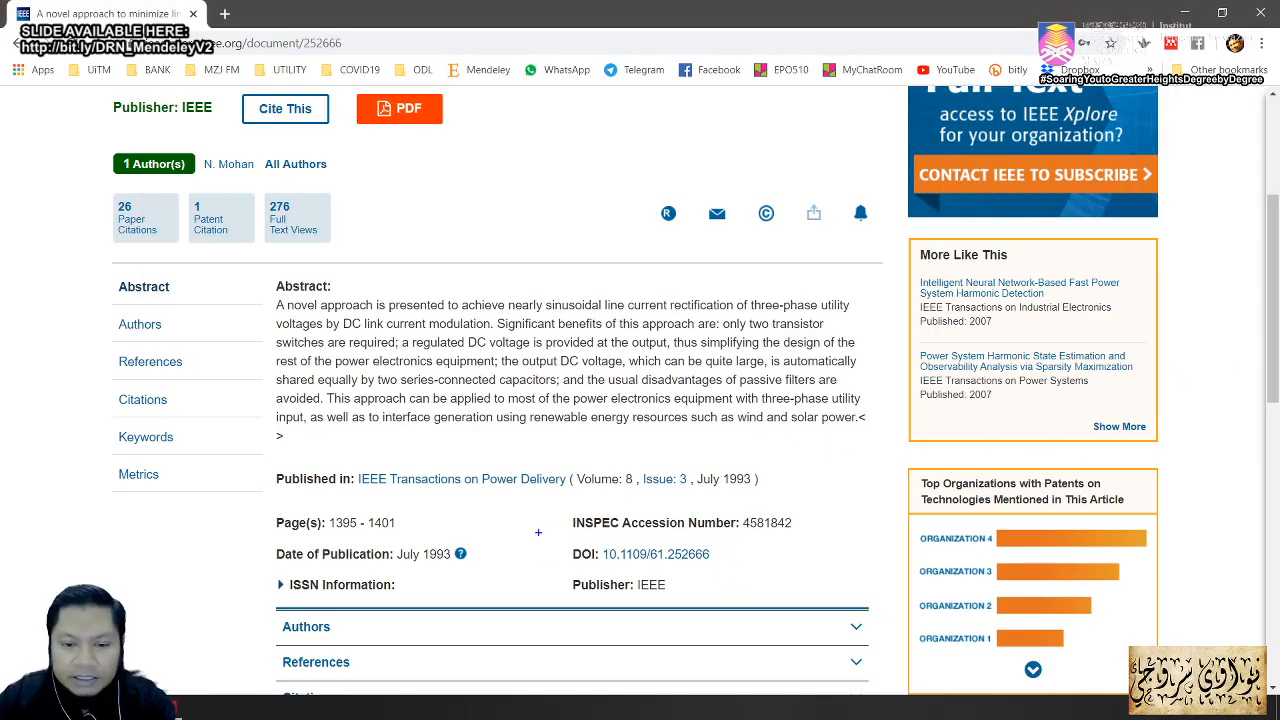
pyautogui.moveTo(538, 532)
pyautogui.mouseDown()
pyautogui.moveTo(752, 584)
pyautogui.moveTo(770, 570)
pyautogui.moveTo(782, 624)
pyautogui.mouseUp()
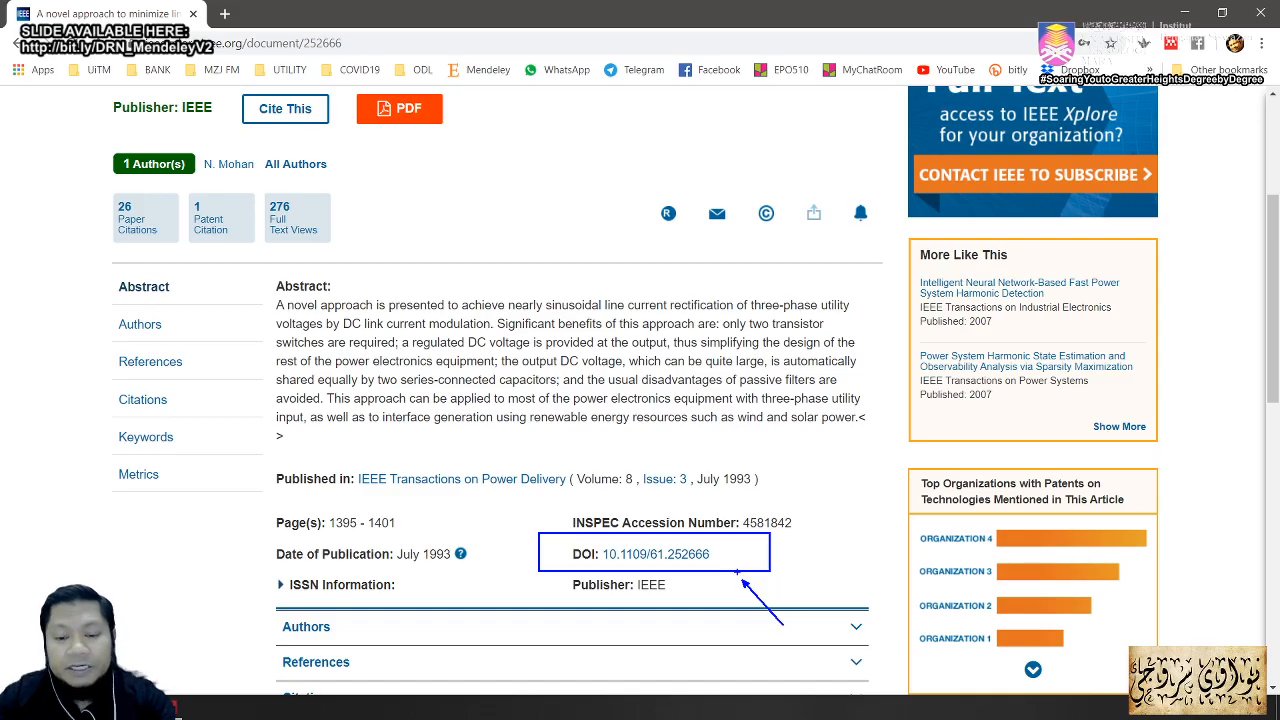
pyautogui.press('Escape')
pyautogui.moveTo(707, 556); pyautogui.dragTo(600, 556)
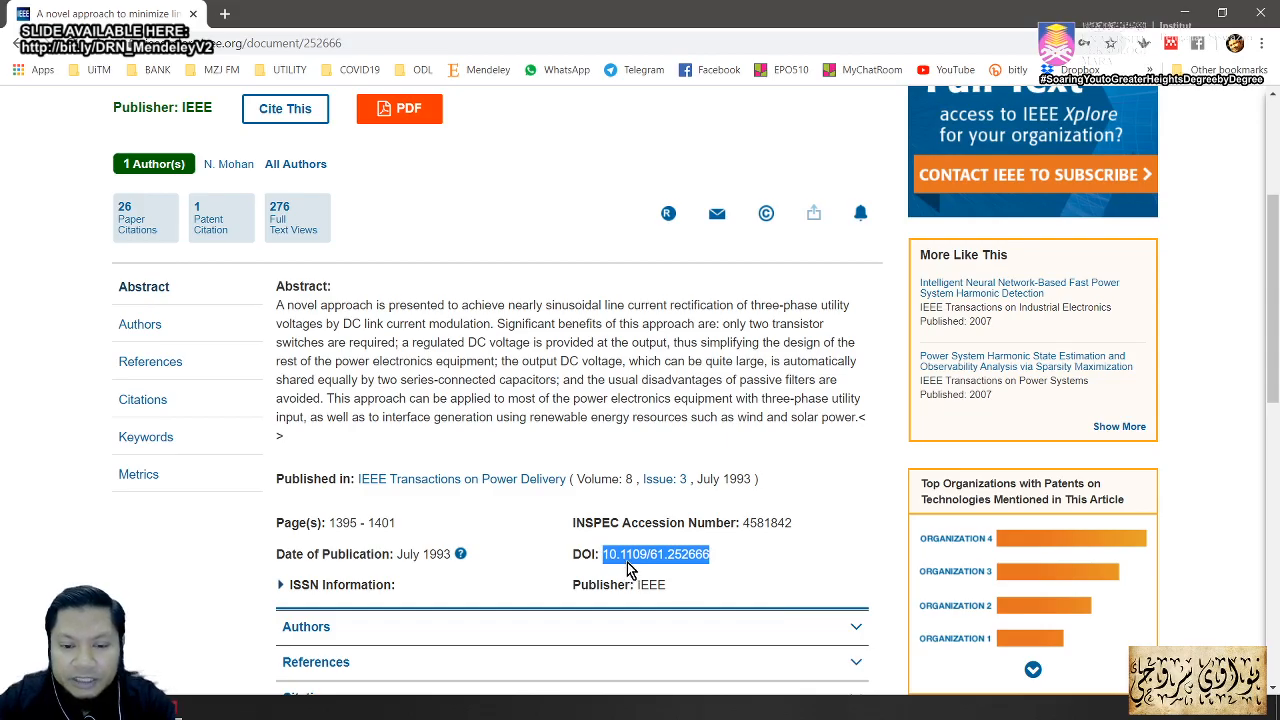
pyautogui.rightClick(686, 558)
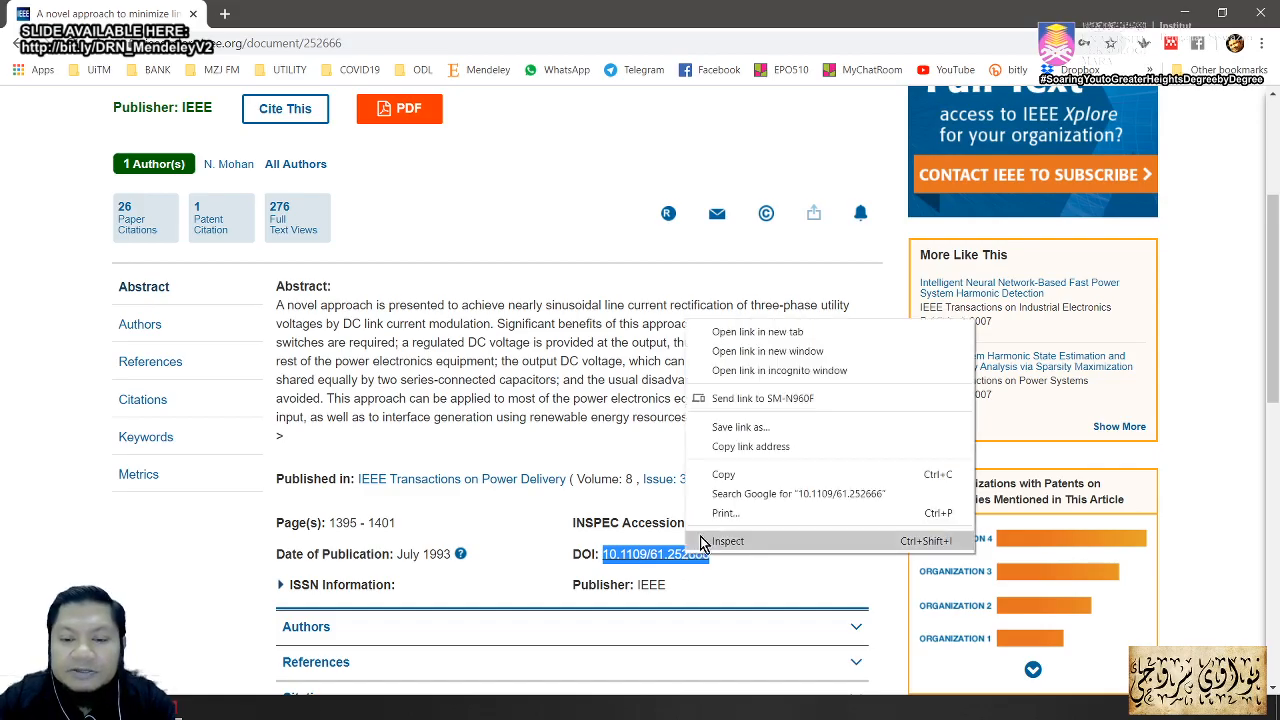
pyautogui.click(726, 478)
pyautogui.hotkey('alt', 'Tab')
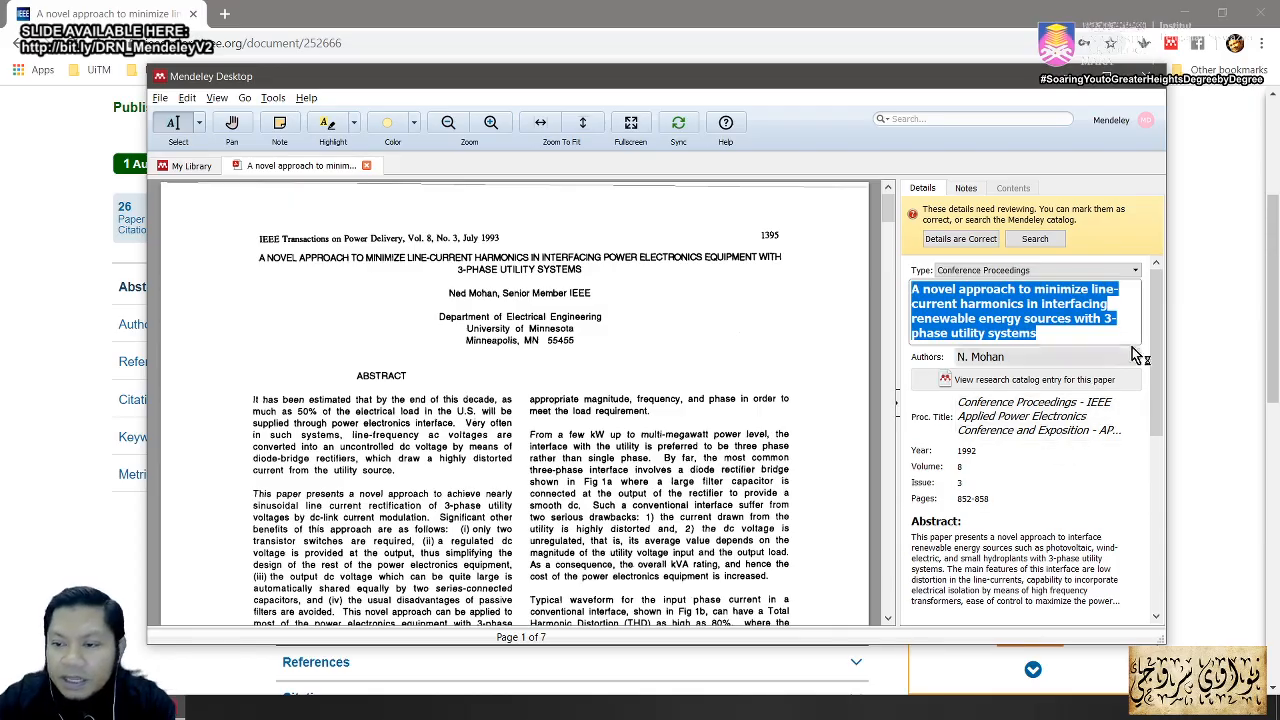
# Step: Swap the DOI for 10.1109/61.252666 and look it up, yielding the 1993 IEEE Transactions on Power Delivery article
pyautogui.moveTo(1152, 350); pyautogui.dragTo(1151, 525)
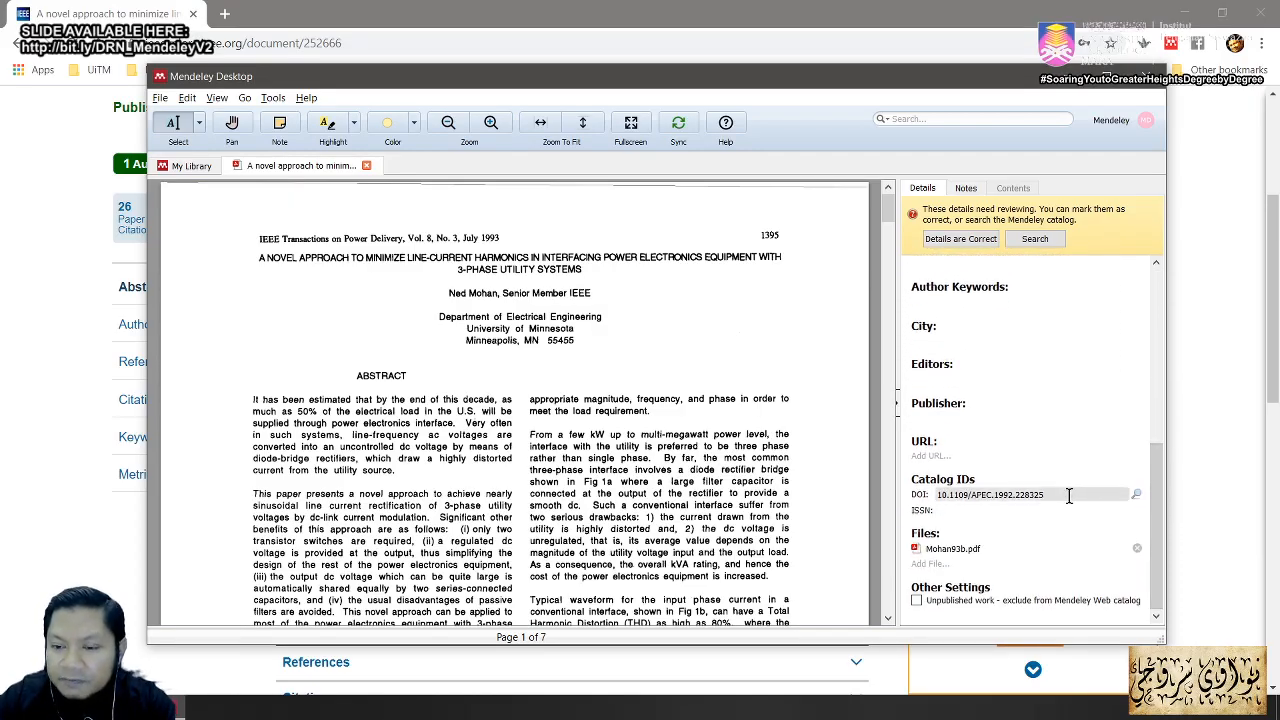
pyautogui.moveTo(1068, 495); pyautogui.dragTo(935, 494)
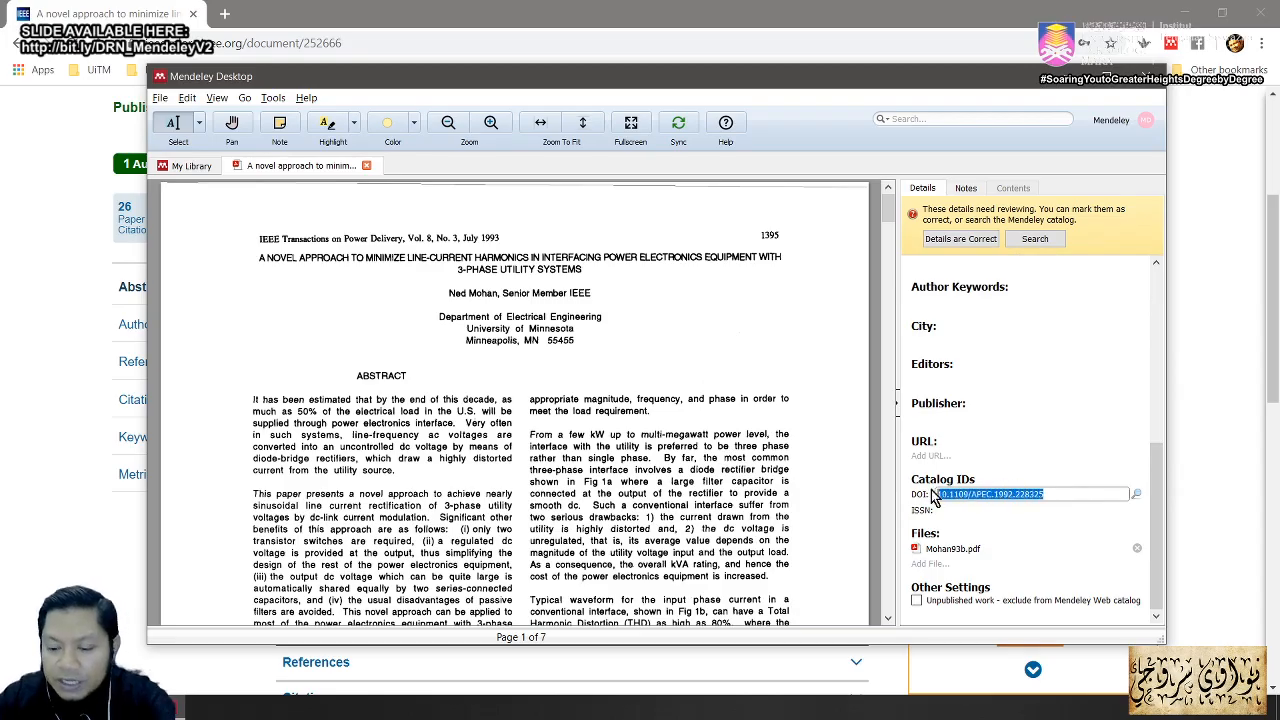
pyautogui.press('BackSpace')
pyautogui.hotkey('ctrl', 'v')
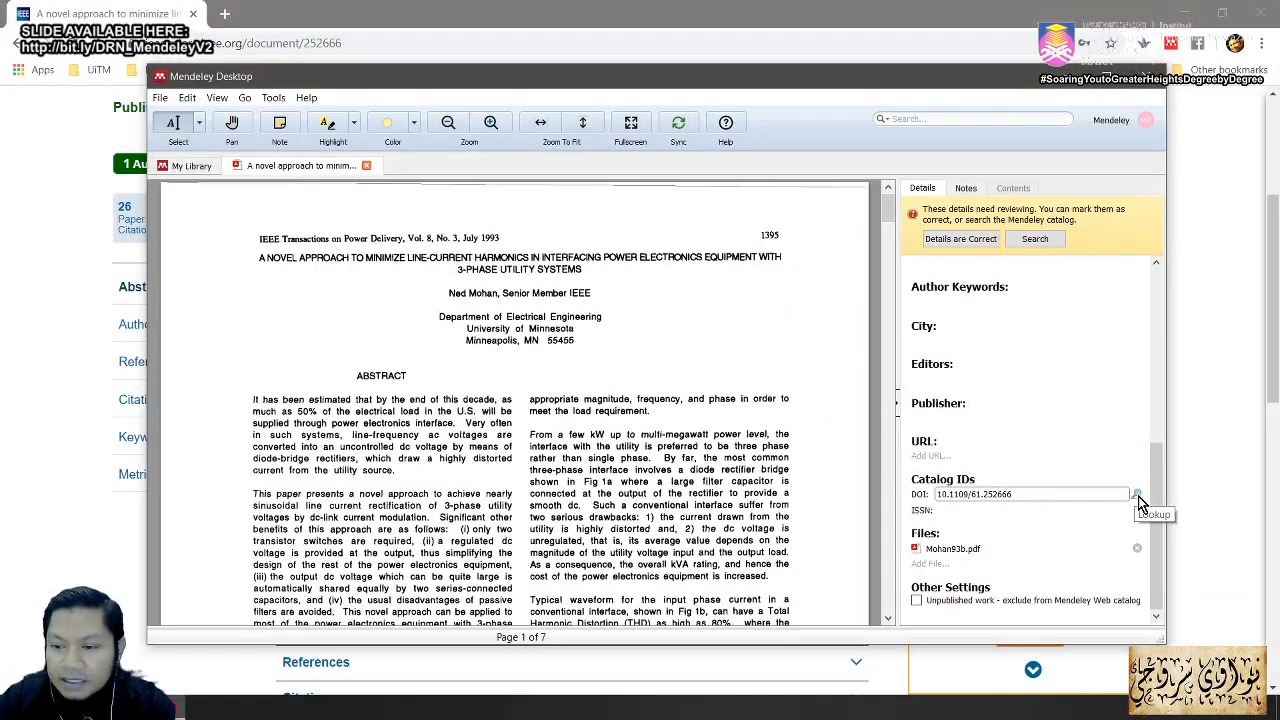
pyautogui.click(1112, 483)
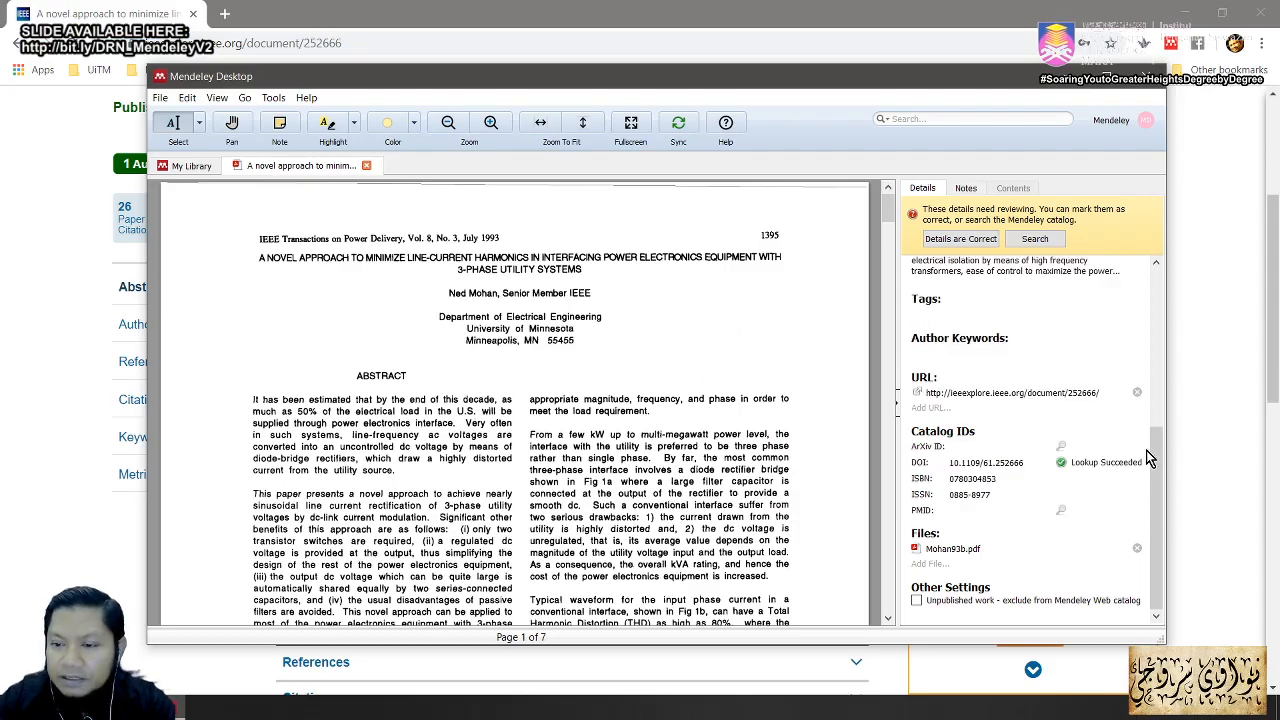
pyautogui.moveTo(1154, 460); pyautogui.dragTo(1120, 278)
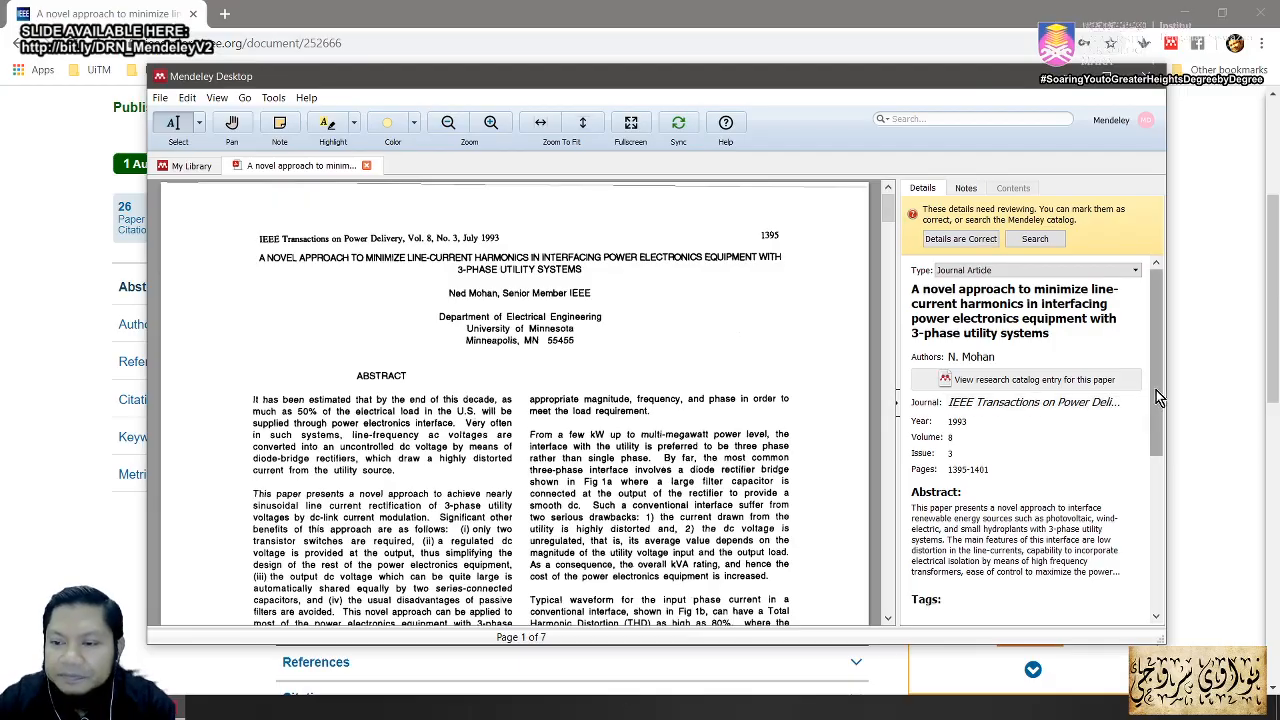
# Step: Mark the 1993 Mohan paper's details as correct and close its PDF tab
pyautogui.moveTo(1156, 390); pyautogui.dragTo(1153, 458)
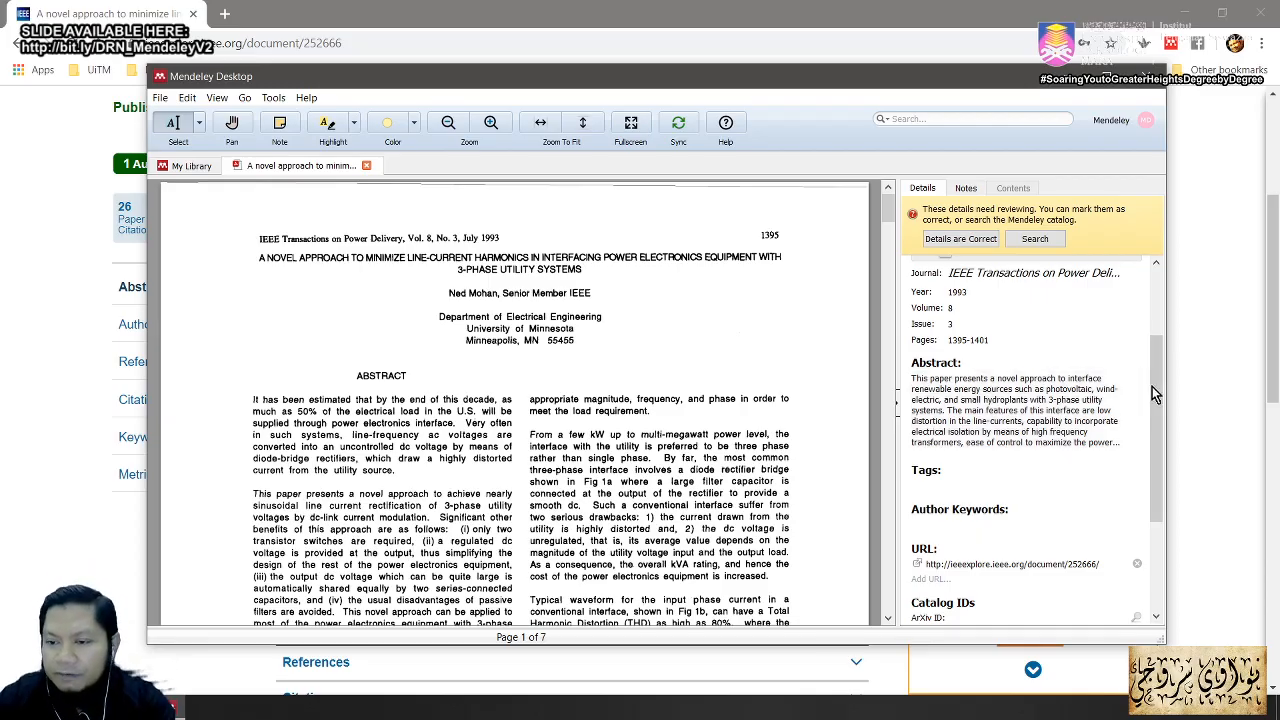
pyautogui.moveTo(1157, 392); pyautogui.dragTo(1151, 311)
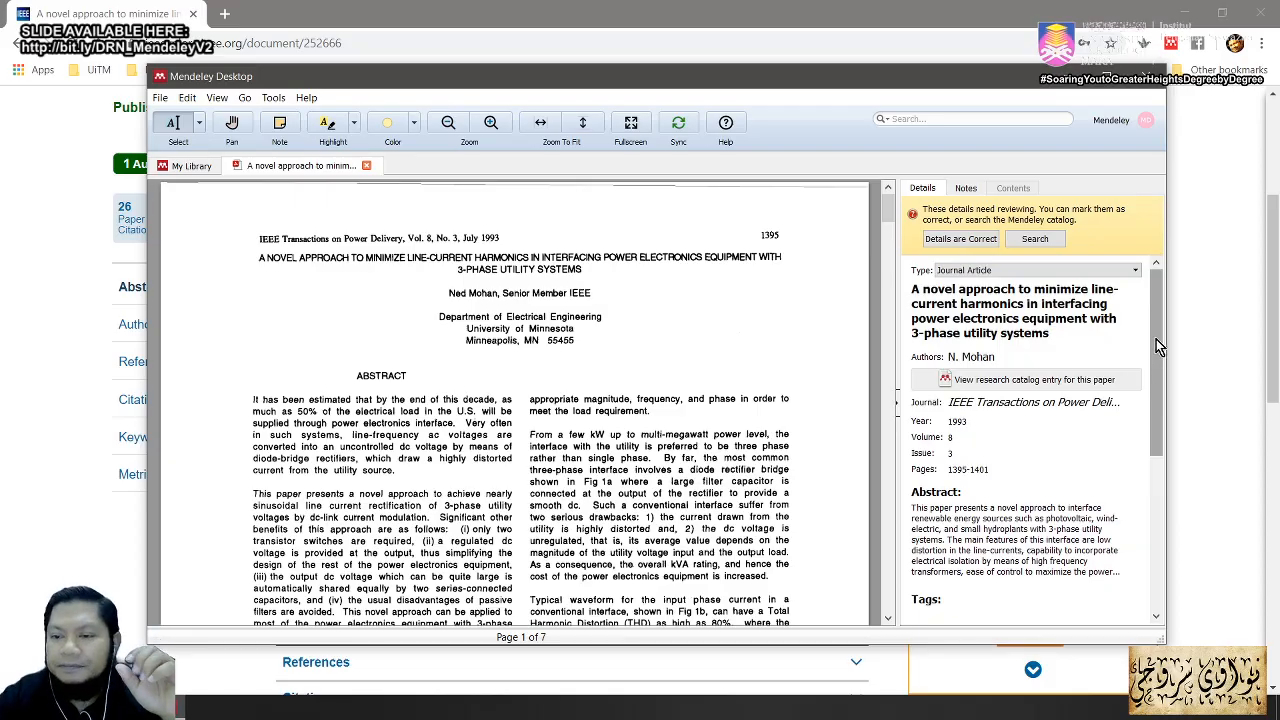
pyautogui.moveTo(1156, 339)
pyautogui.mouseDown()
pyautogui.moveTo(1160, 473)
pyautogui.moveTo(1137, 362)
pyautogui.mouseUp()
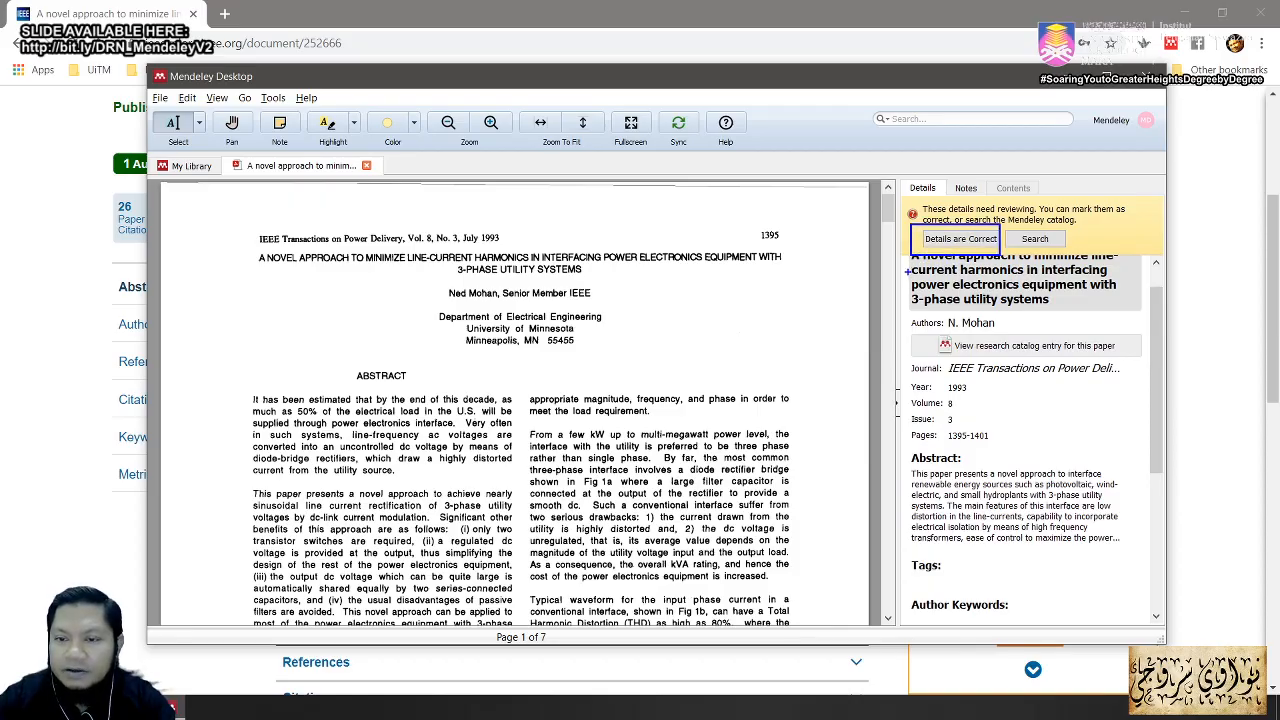
pyautogui.moveTo(908, 268); pyautogui.dragTo(862, 360)
pyautogui.press('Escape')
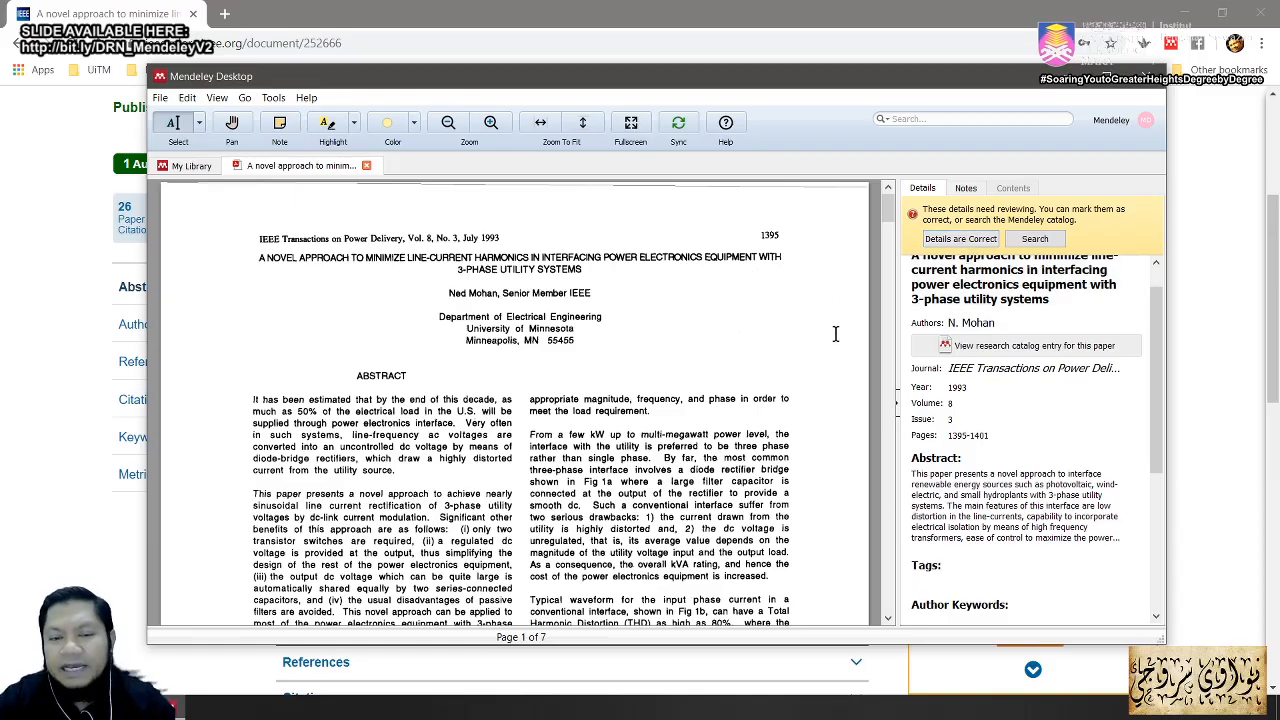
pyautogui.scroll(1, 1141, 309)
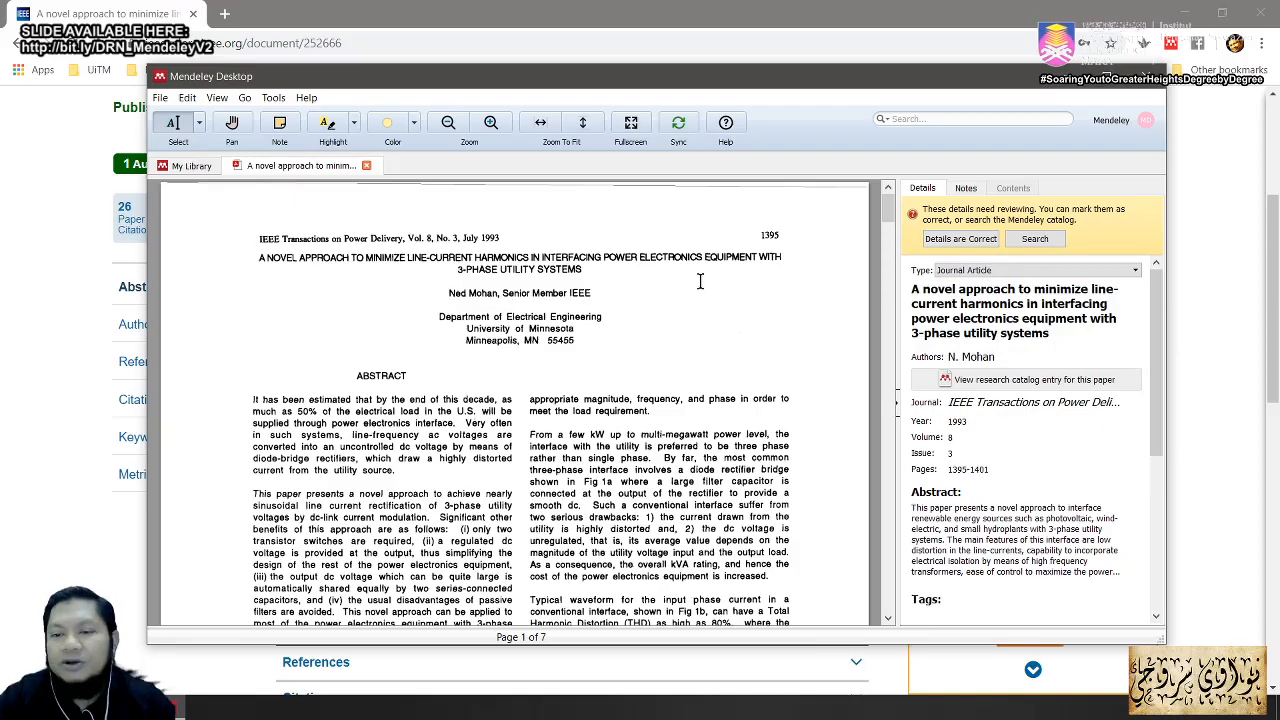
pyautogui.click(962, 242)
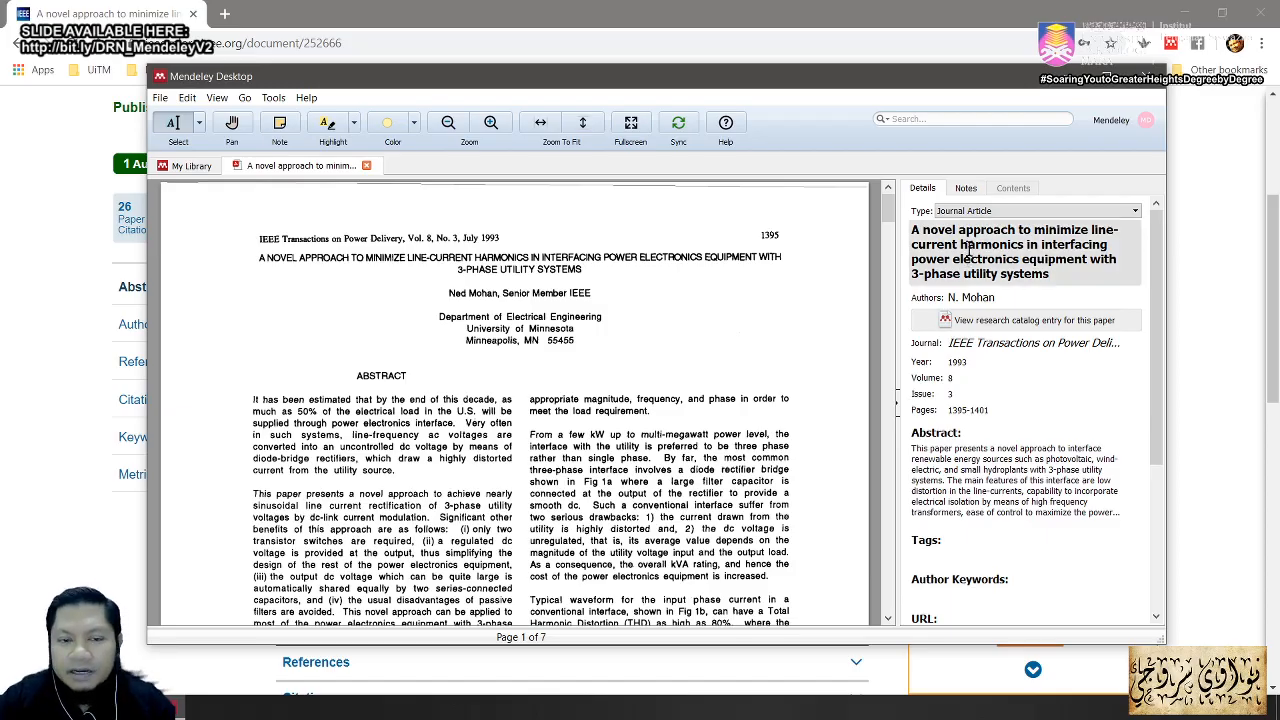
pyautogui.click(366, 165)
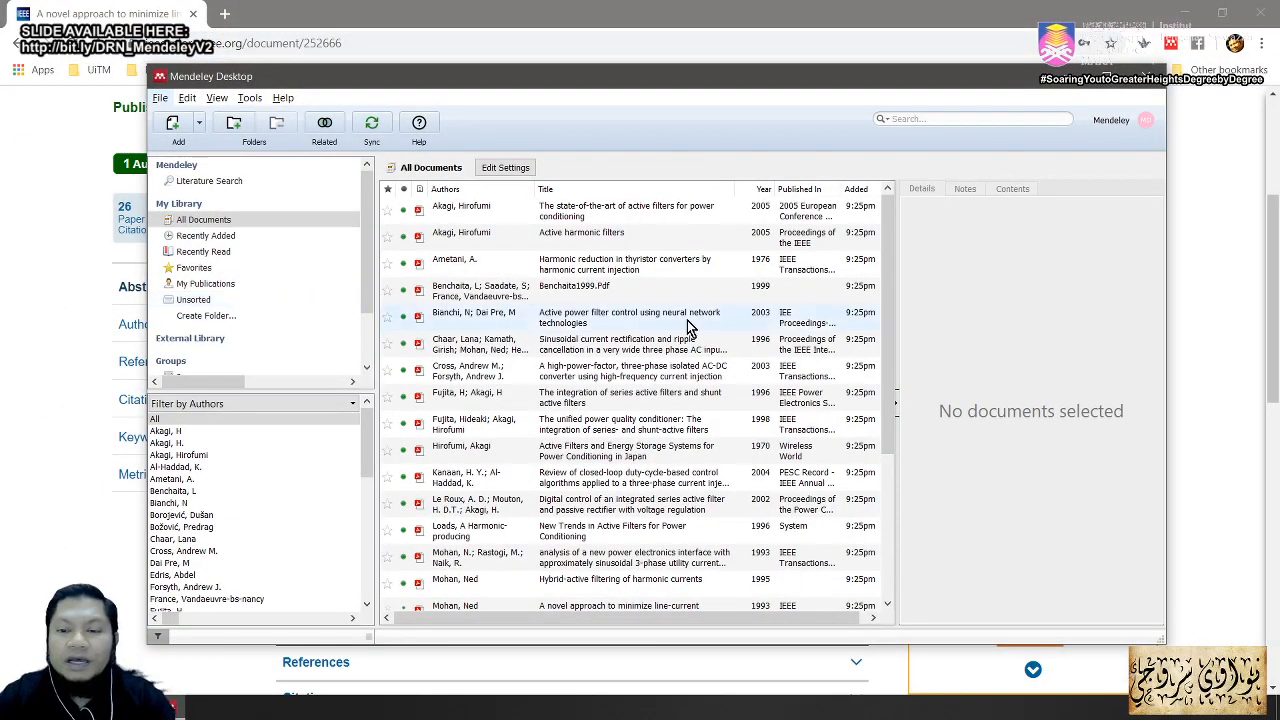
# Step: View details of the first five library entries, through the Bianchi paper, then switch to the Acrobat slides
pyautogui.click(645, 220)
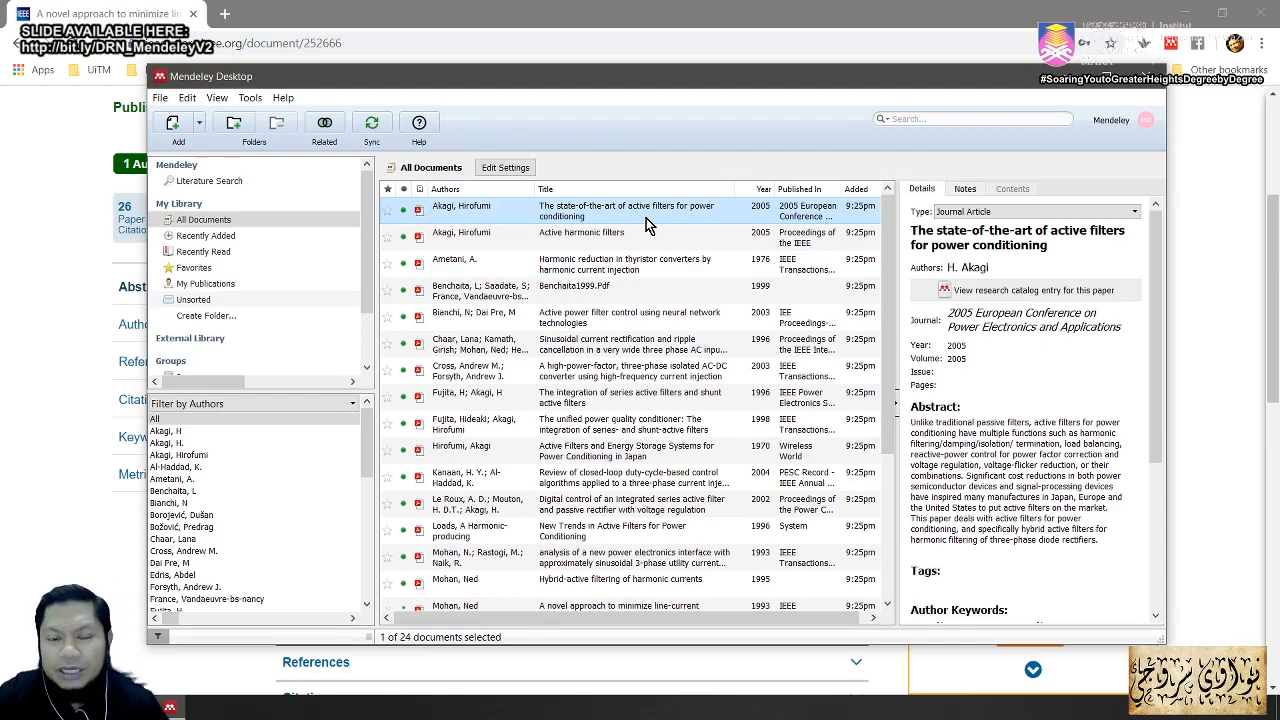
pyautogui.moveTo(880, 238); pyautogui.dragTo(879, 265)
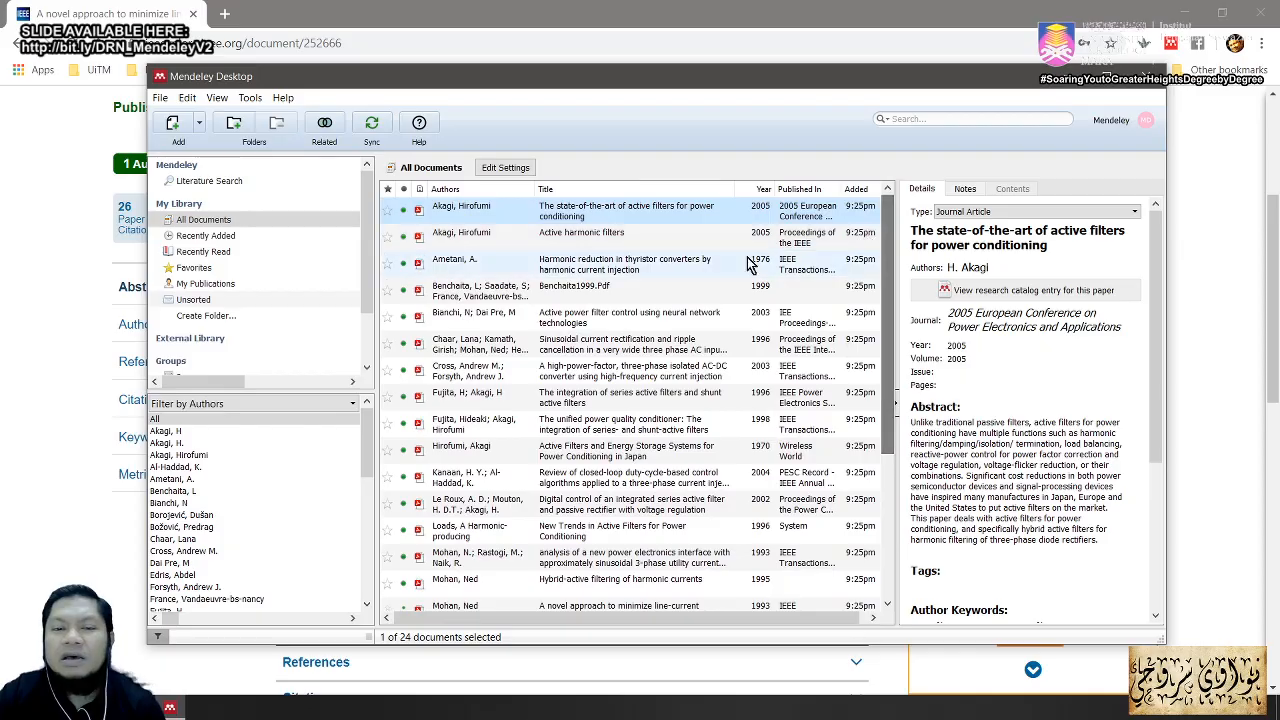
pyautogui.click(645, 240)
pyautogui.click(643, 264)
pyautogui.click(642, 290)
pyautogui.click(639, 317)
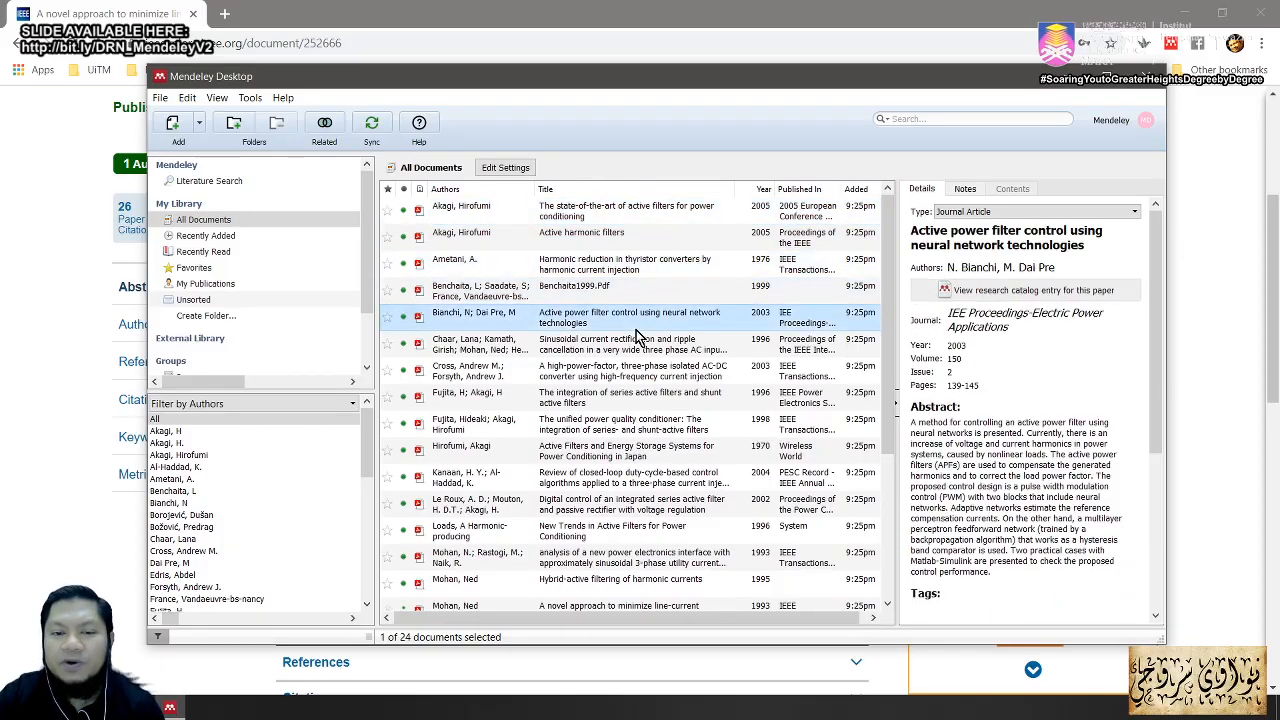
pyautogui.moveTo(1156, 332)
pyautogui.mouseDown()
pyautogui.moveTo(1154, 395)
pyautogui.moveTo(1150, 324)
pyautogui.mouseUp()
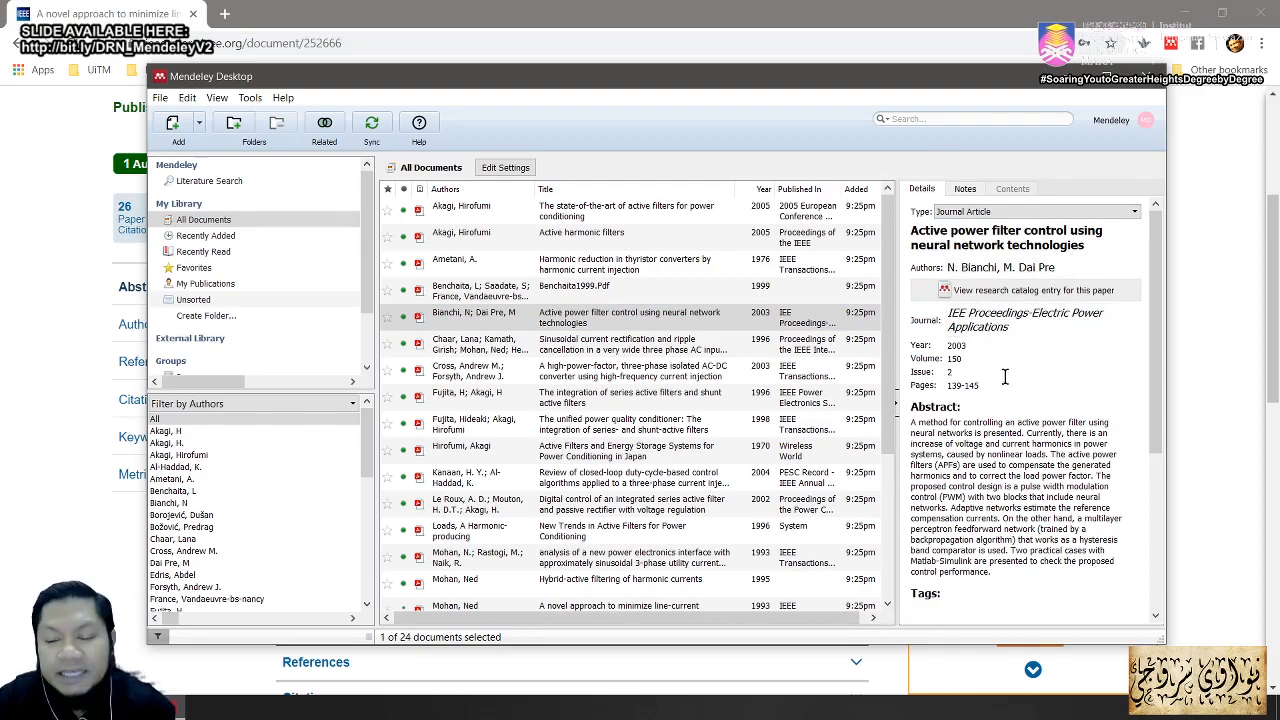
pyautogui.scroll(-5, 1109, 415)
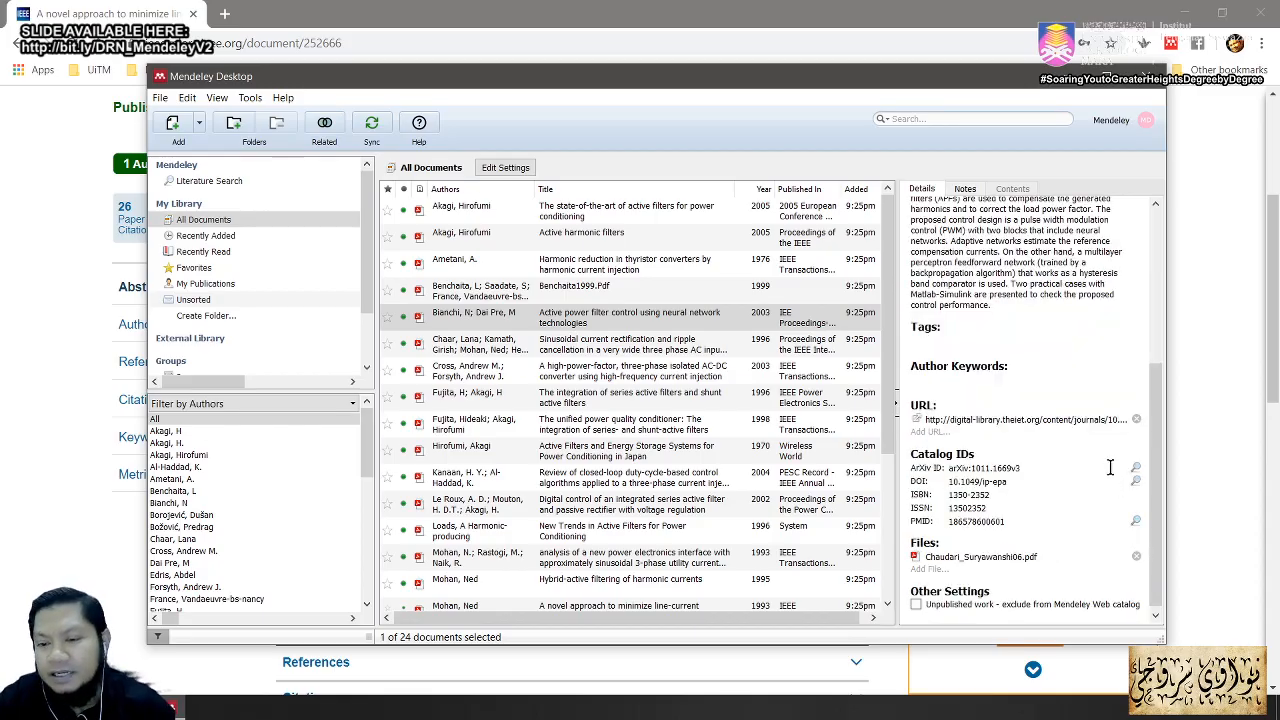
pyautogui.scroll(5, 1105, 466)
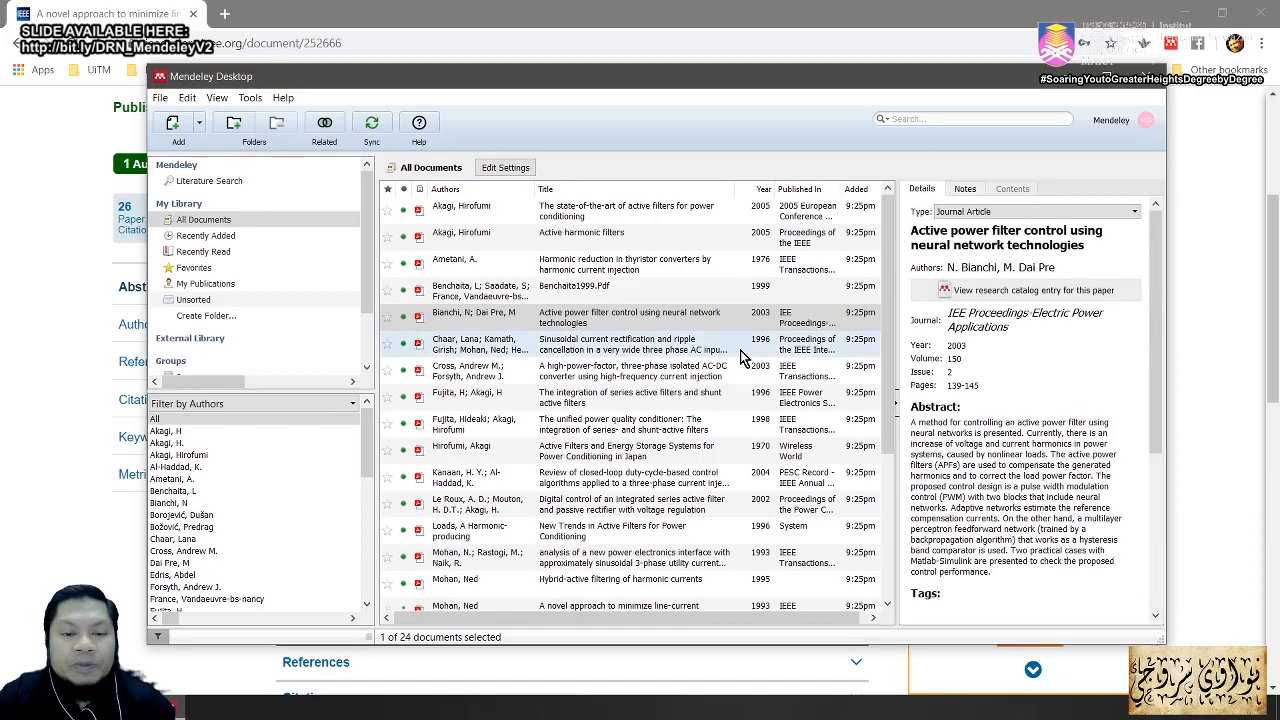
pyautogui.scroll(-3, 748, 354)
pyautogui.hotkey('alt', 'Tab')
pyautogui.hotkey('alt', 'Tab')
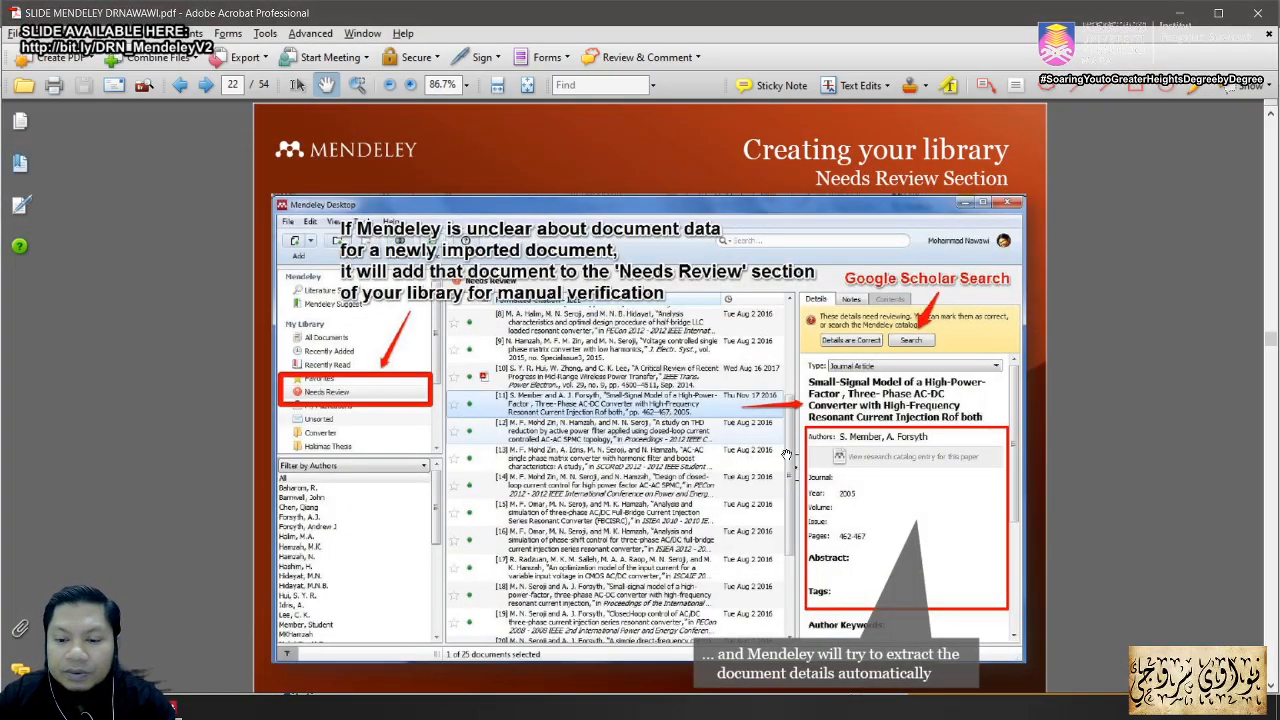
# Step: Page the slide deck from slide 22 to slide 25, 'Creating your library: Web Importer'
pyautogui.scroll(-3, 787, 455)
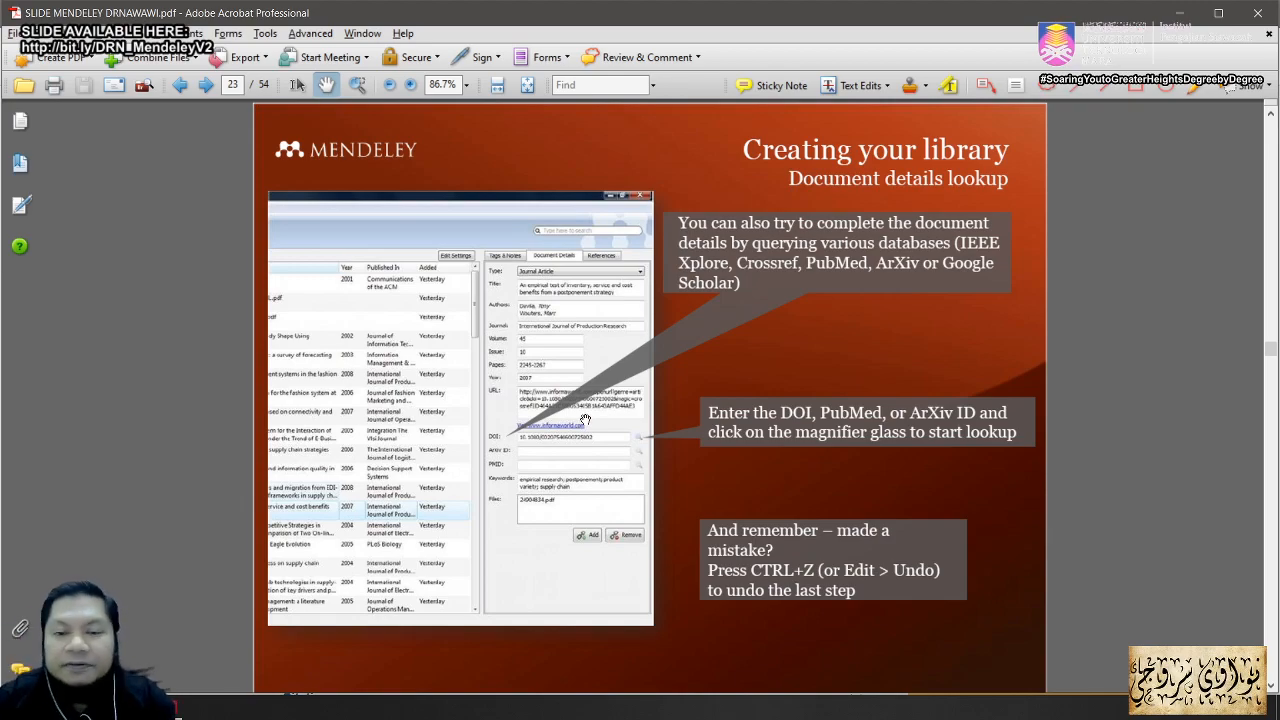
pyautogui.scroll(-1, 678, 505)
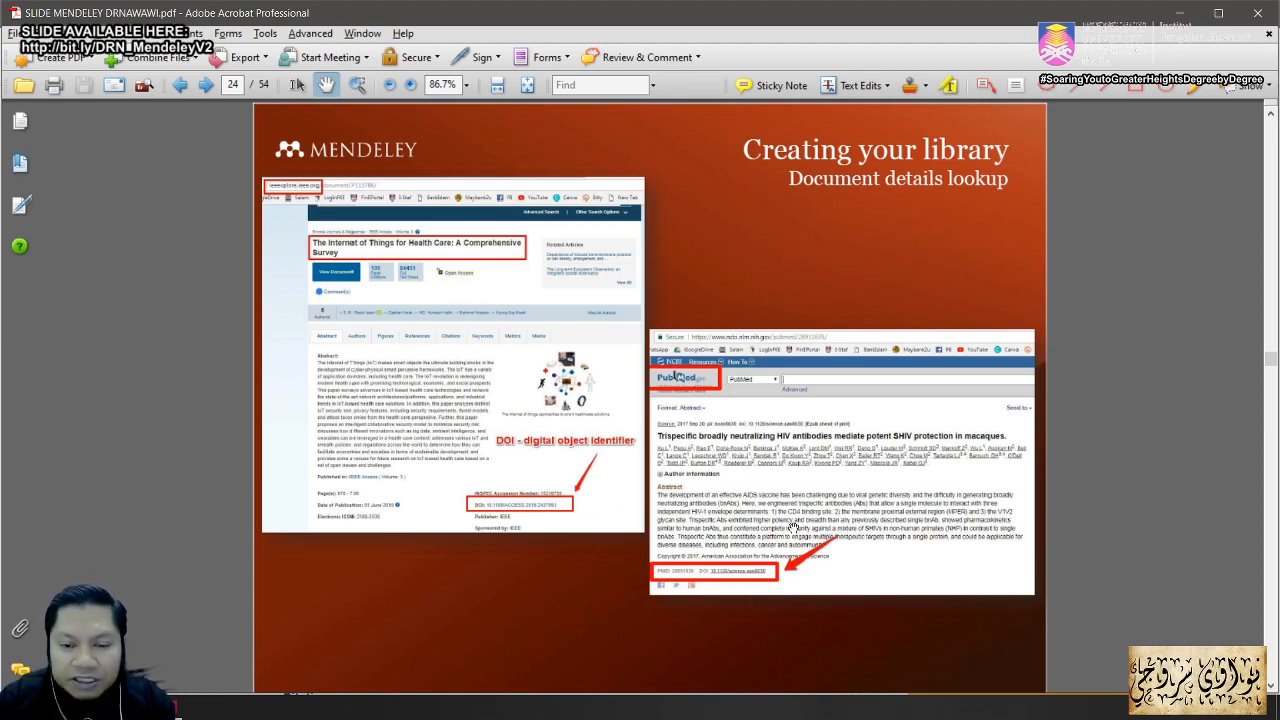
pyautogui.scroll(-3, 689, 491)
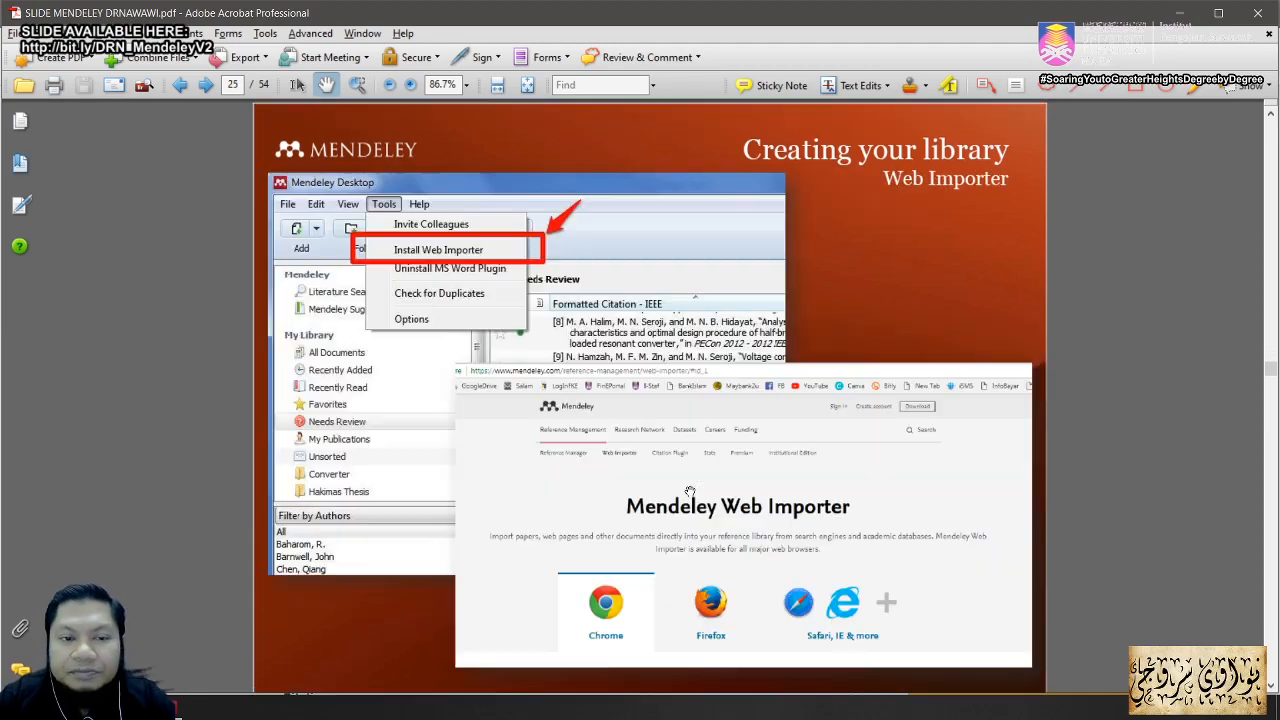
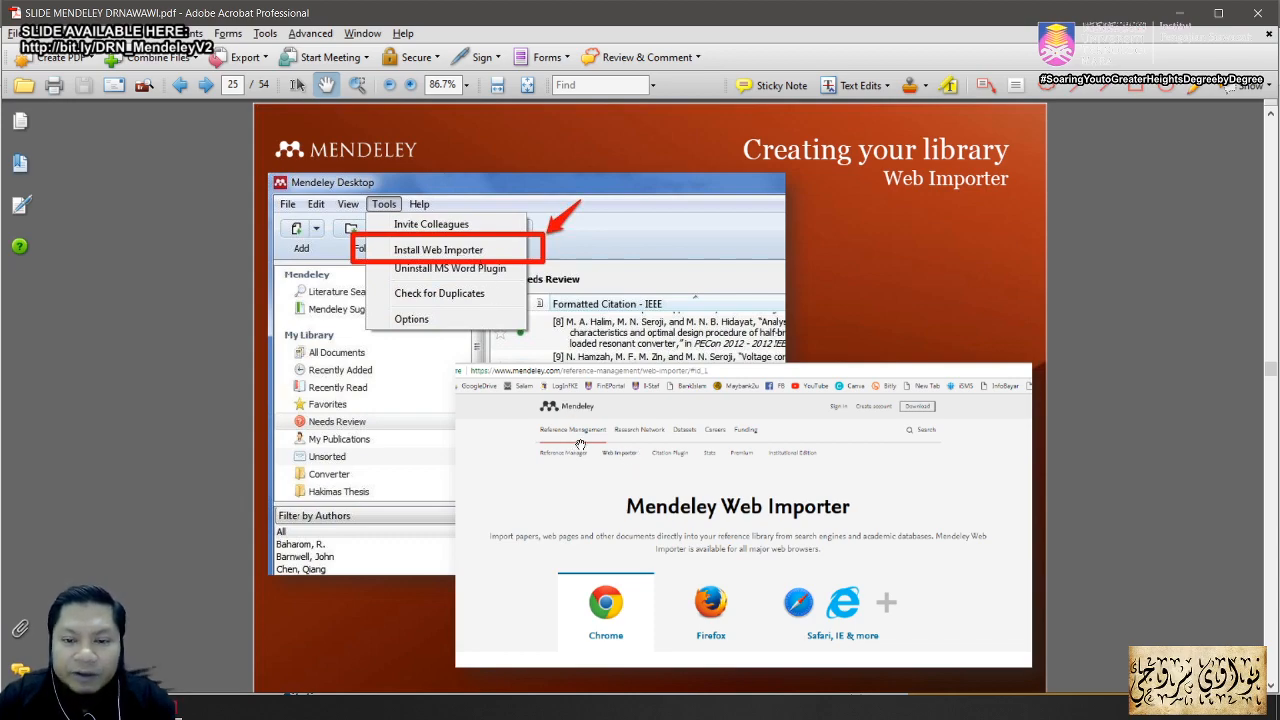
# Step: Page through Web Importer slides 25–29, settle on slide 28, and minimize Acrobat
pyautogui.scroll(-1, 581, 445)
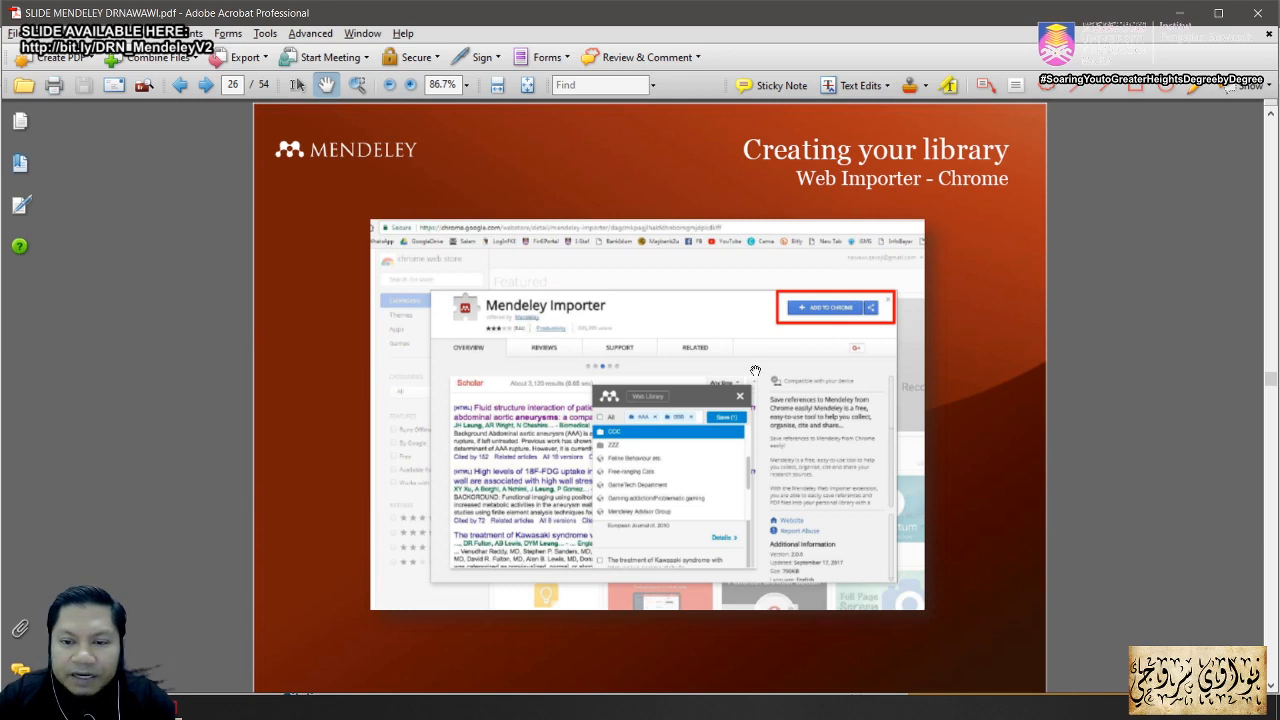
pyautogui.scroll(-2, 722, 362)
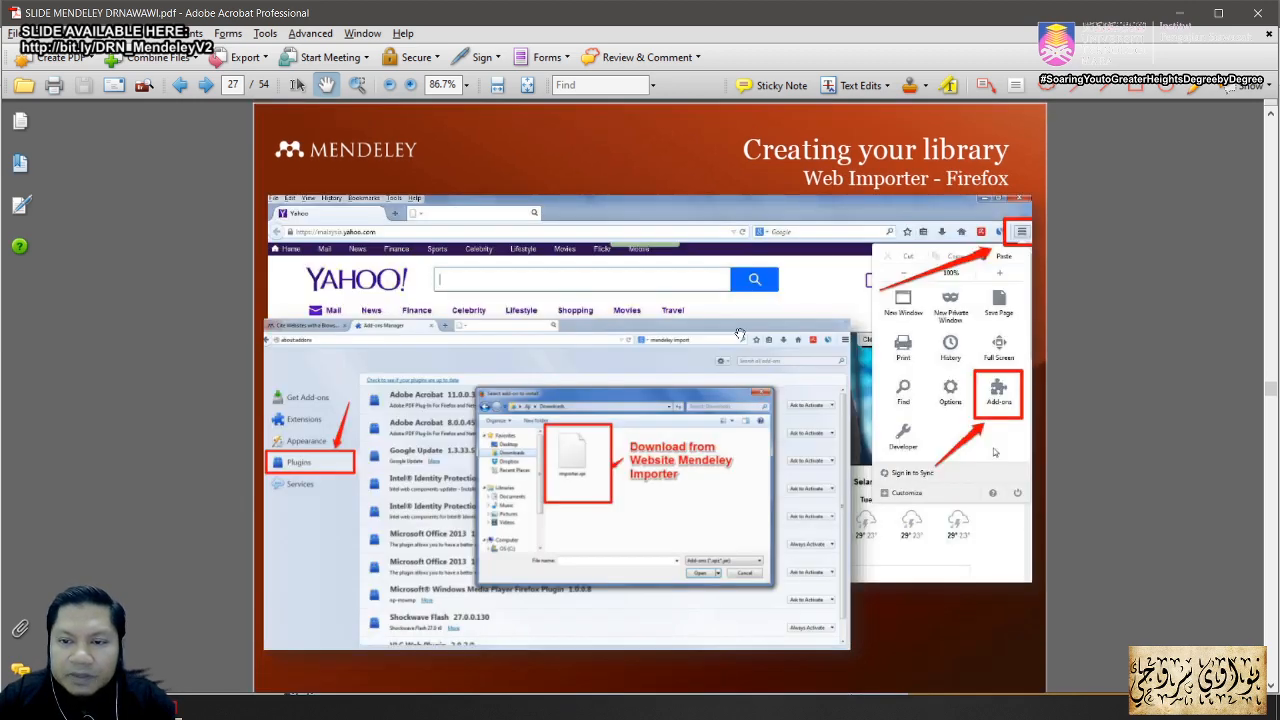
pyautogui.scroll(2, 741, 333)
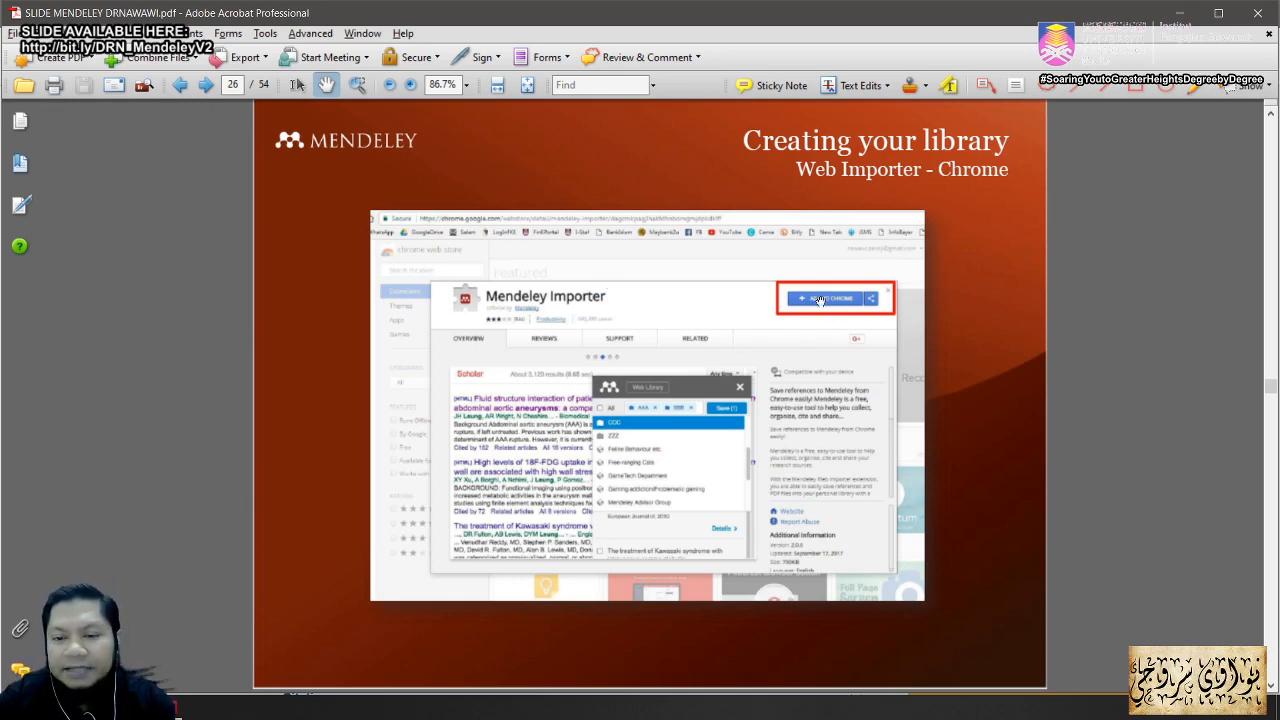
pyautogui.scroll(-1, 811, 354)
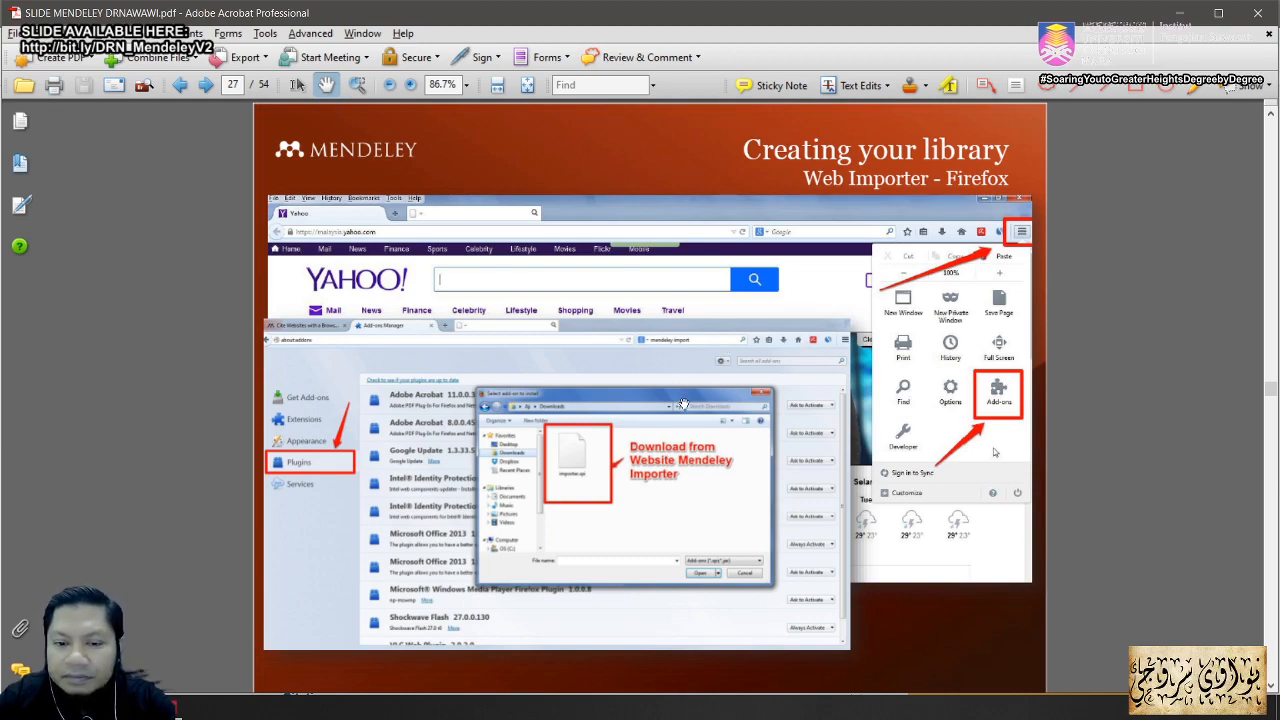
pyautogui.scroll(-1, 685, 404)
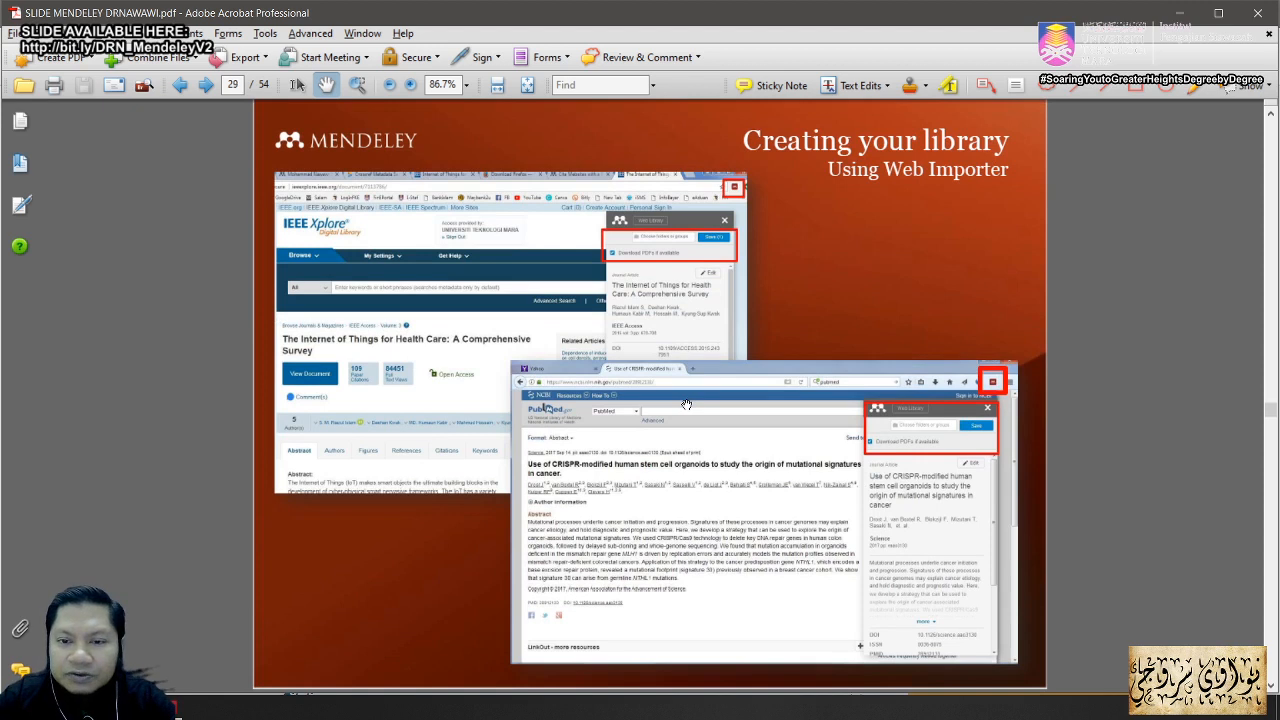
pyautogui.scroll(-1, 686, 404)
pyautogui.scroll(1, 687, 404)
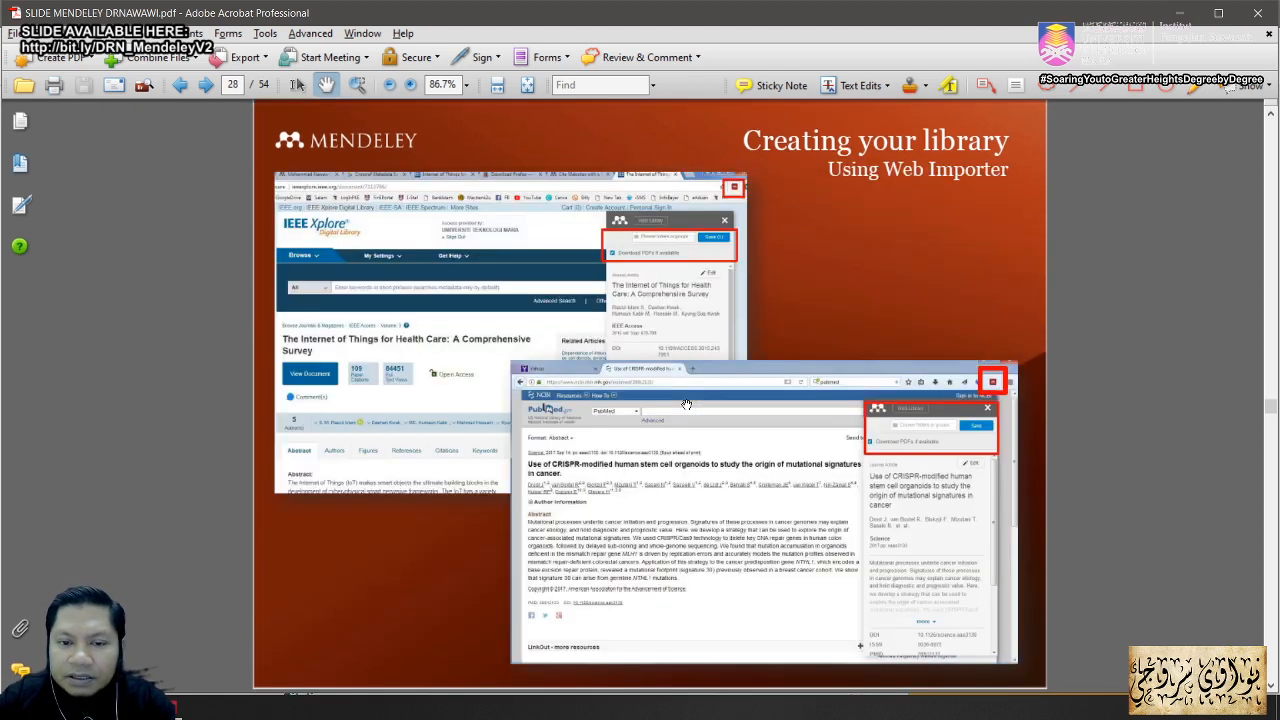
pyautogui.scroll(1, 687, 402)
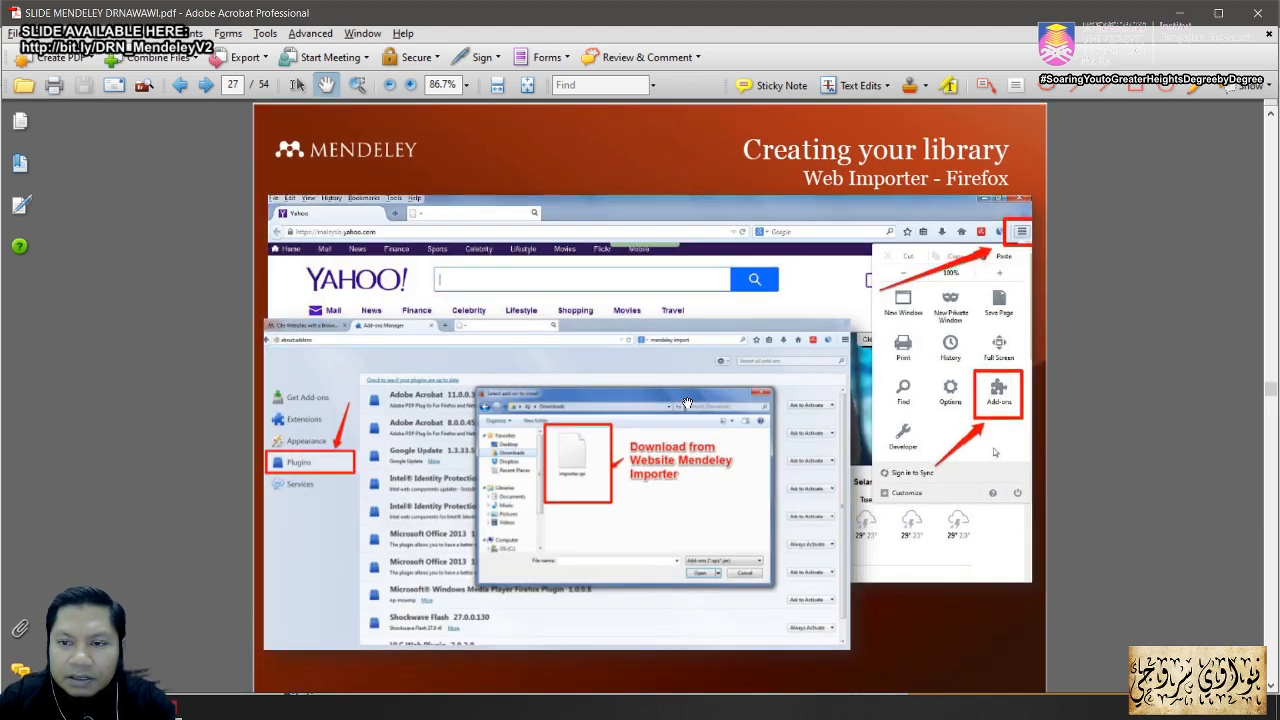
pyautogui.scroll(1, 687, 402)
pyautogui.scroll(1, 687, 402)
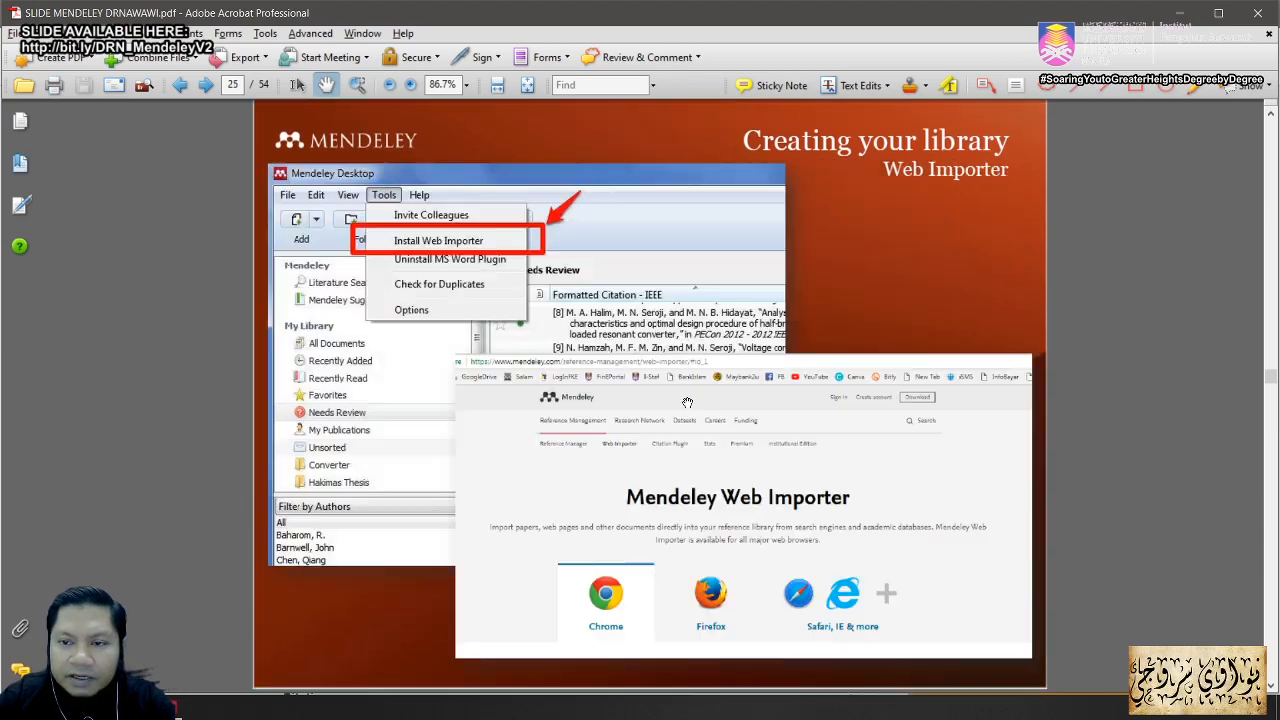
pyautogui.scroll(-1, 687, 402)
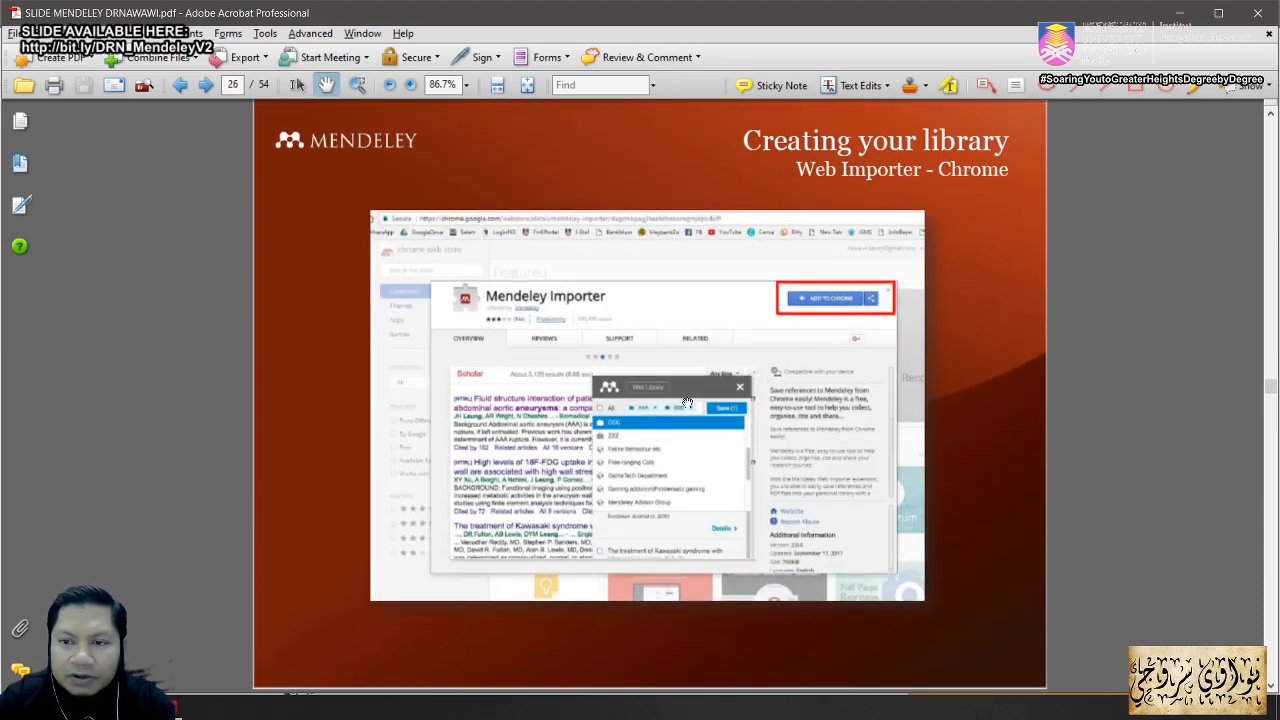
pyautogui.scroll(-1, 687, 402)
pyautogui.scroll(-1, 686, 404)
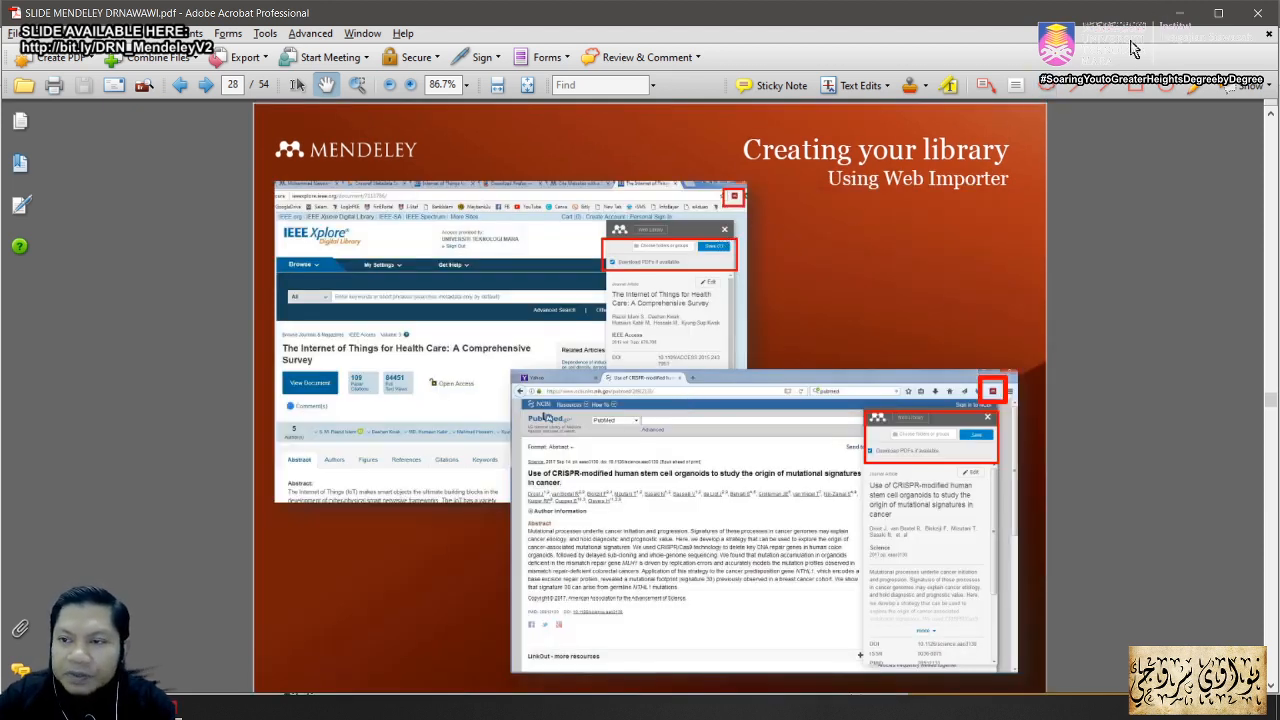
pyautogui.click(1181, 13)
# Step: Minimize Mendeley Desktop and return the harmonics article page to 100% zoom
pyautogui.click(1068, 76)
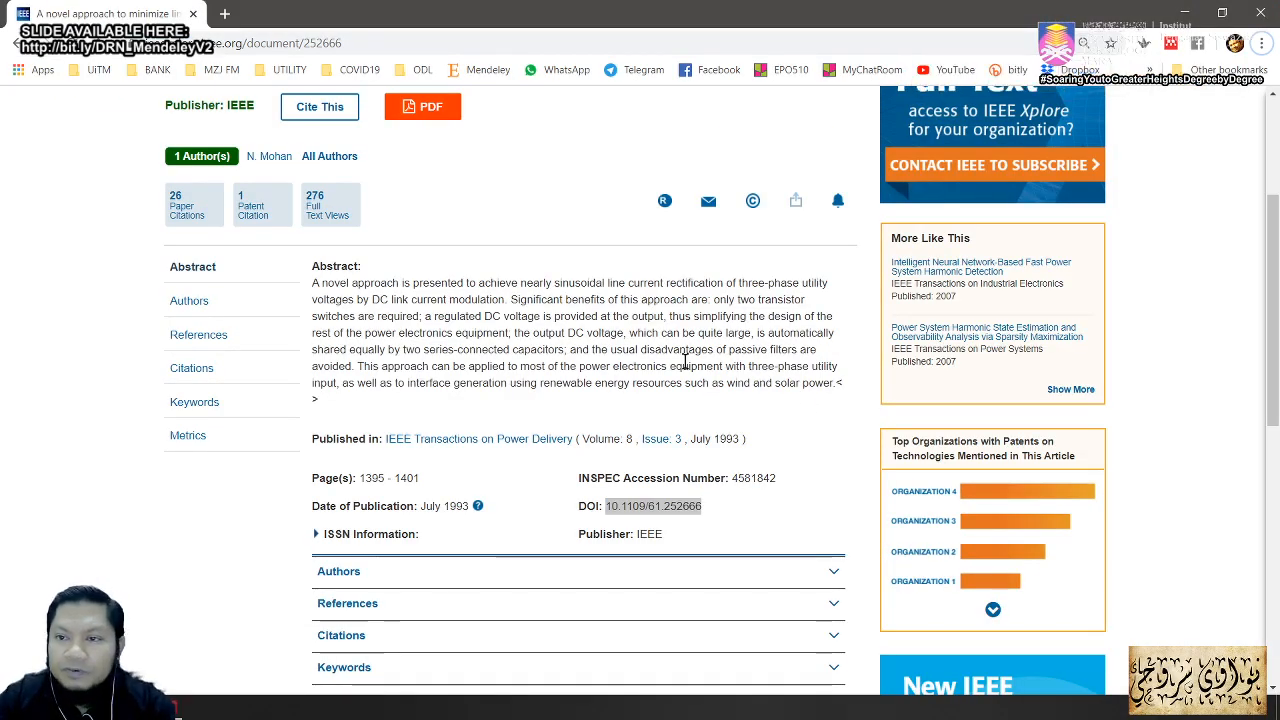
pyautogui.hotkey('ctrl', '+')
pyautogui.click(575, 360)
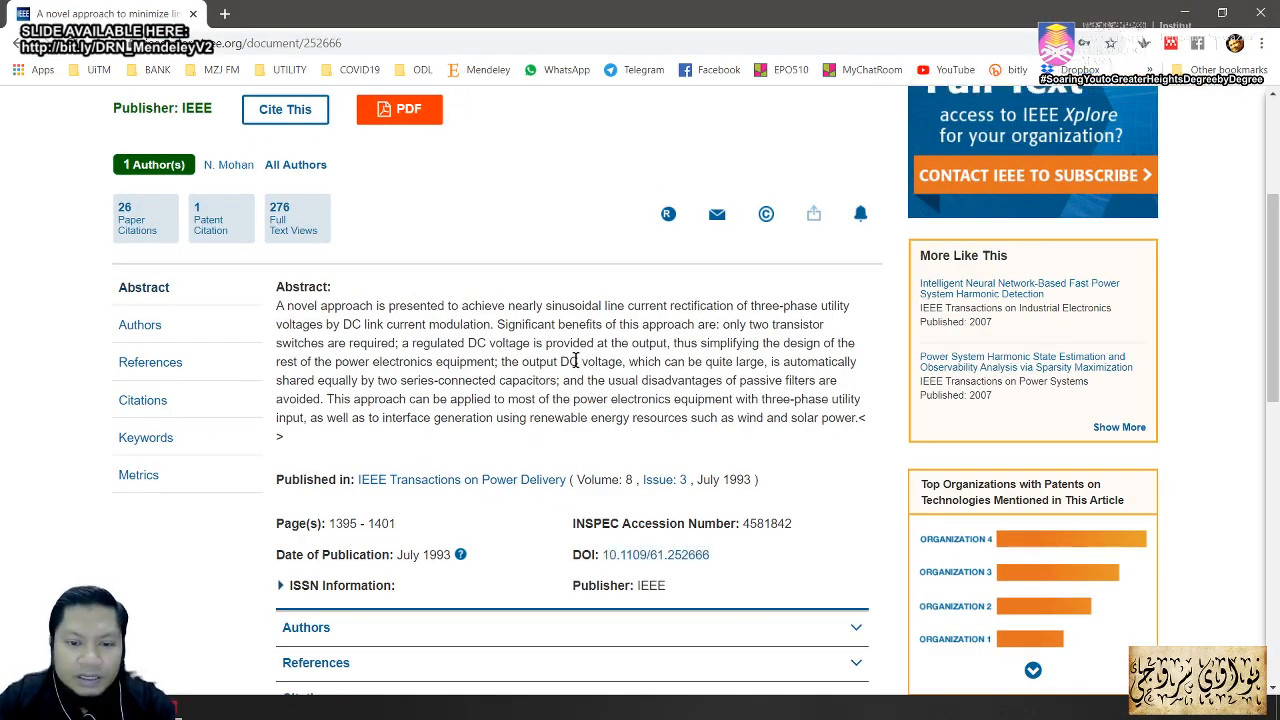
pyautogui.scroll(-3, 578, 363)
pyautogui.scroll(3, 581, 364)
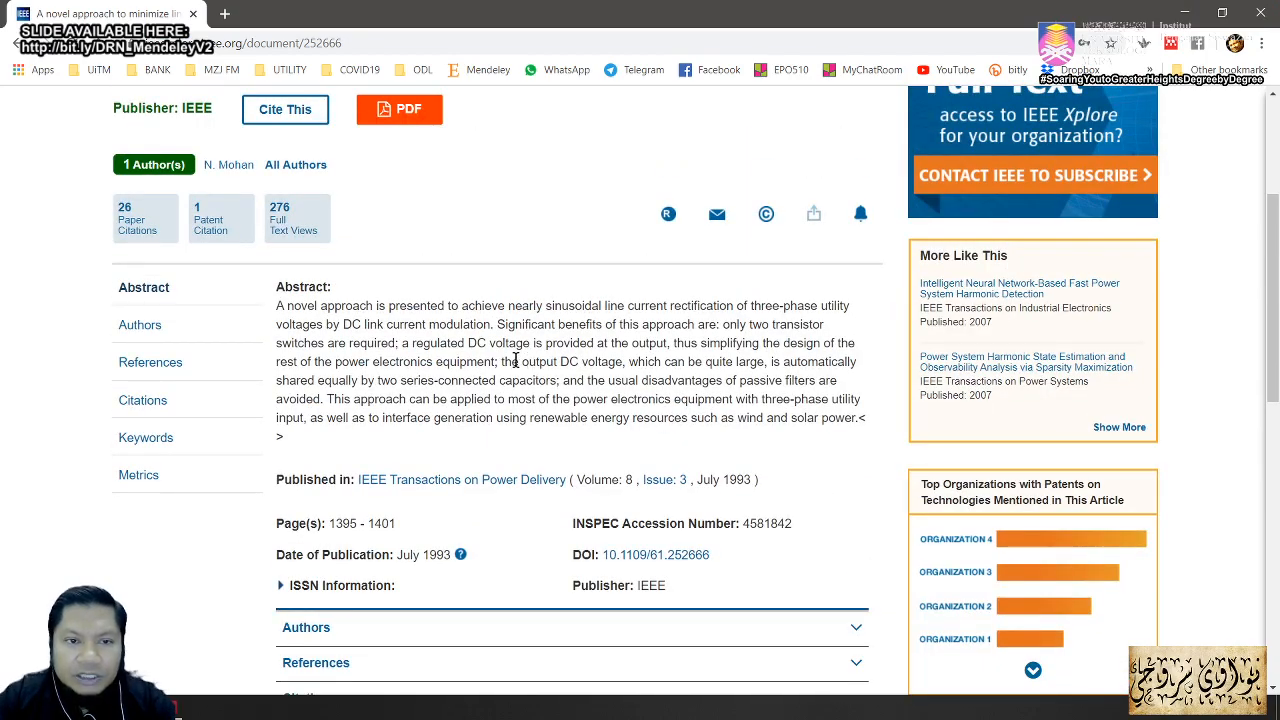
pyautogui.scroll(3, 500, 365)
pyautogui.scroll(-3, 515, 385)
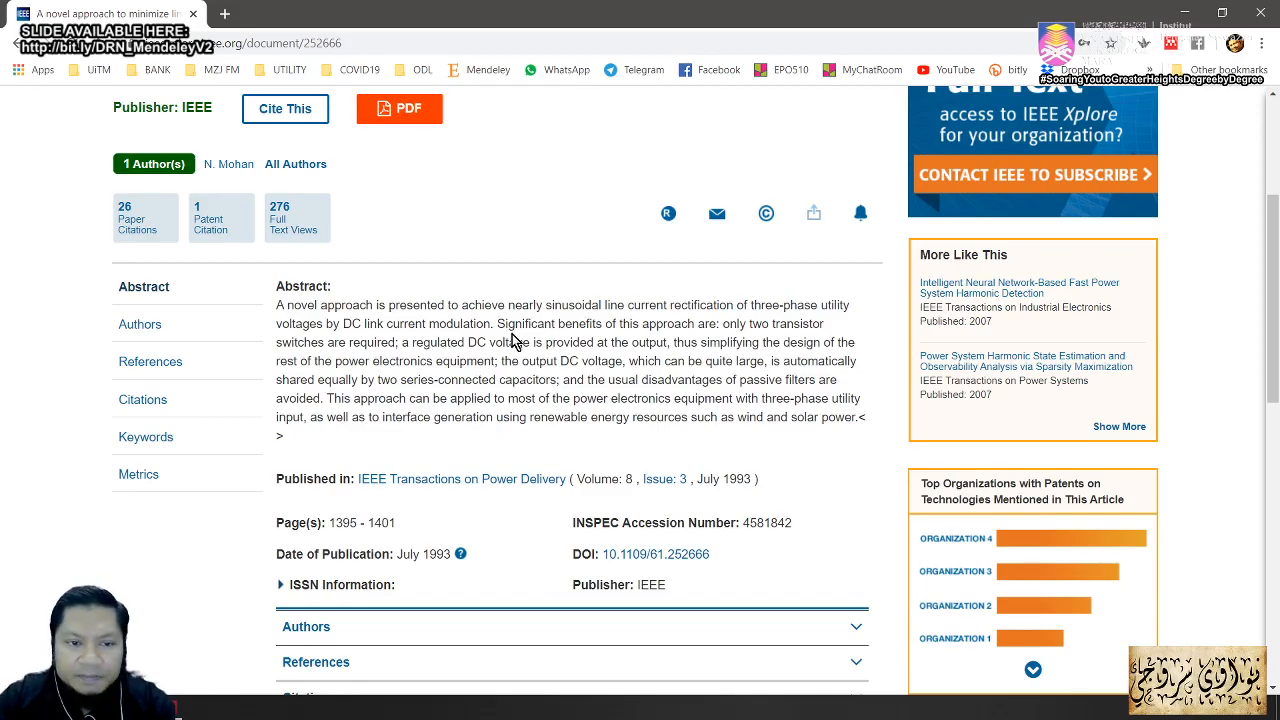
pyautogui.scroll(3, 513, 340)
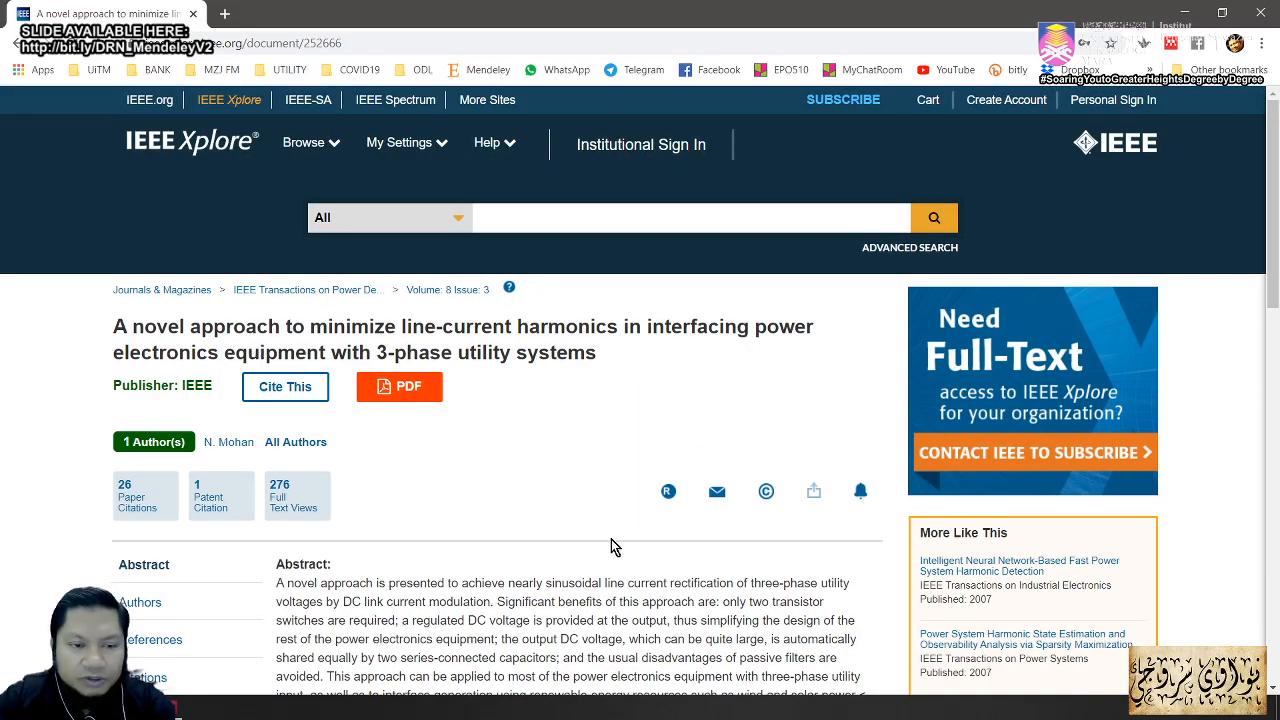
pyautogui.scroll(-3, 613, 546)
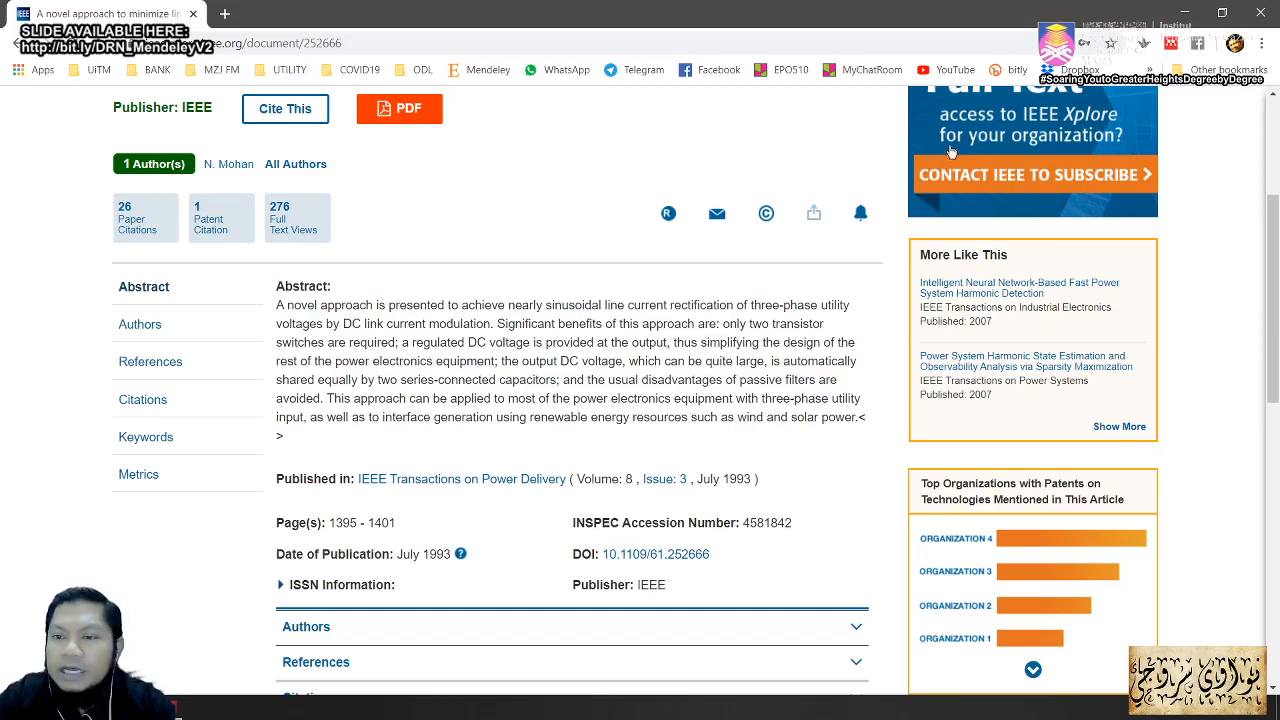
pyautogui.scroll(-6, 597, 509)
pyautogui.scroll(3, 597, 509)
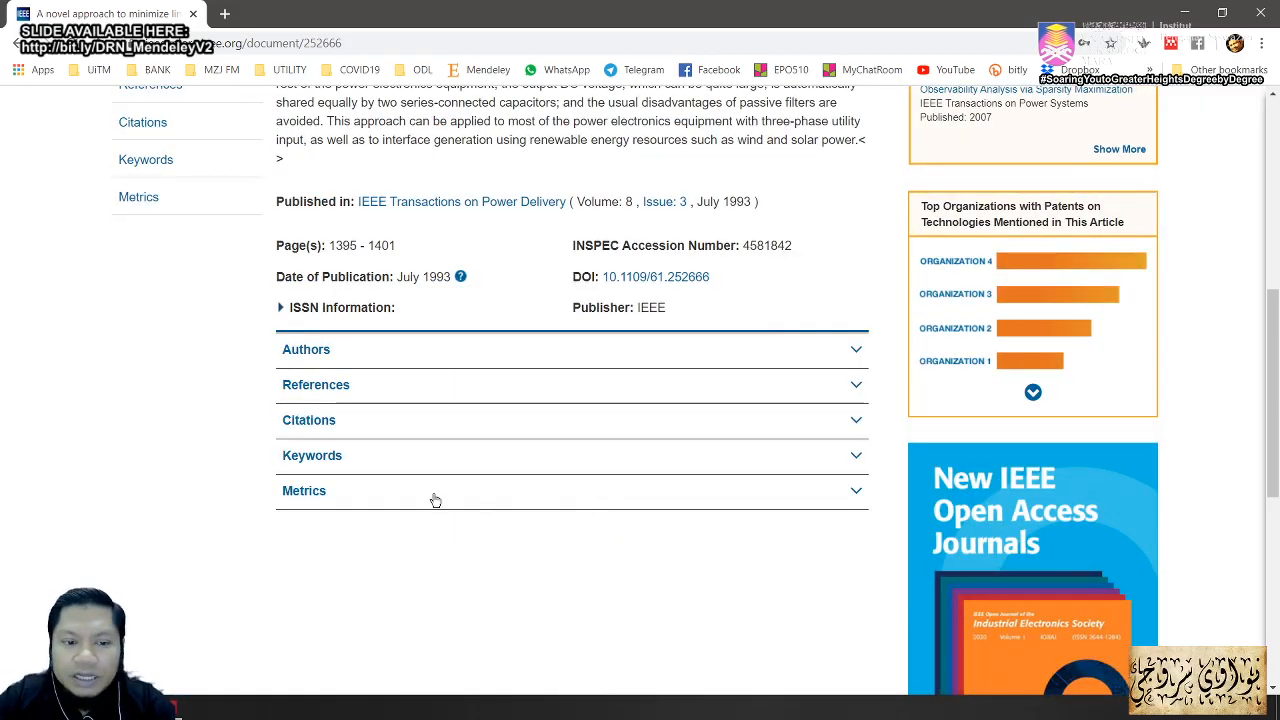
# Step: Expand the article's References list and scroll down to reference 9
pyautogui.click(322, 390)
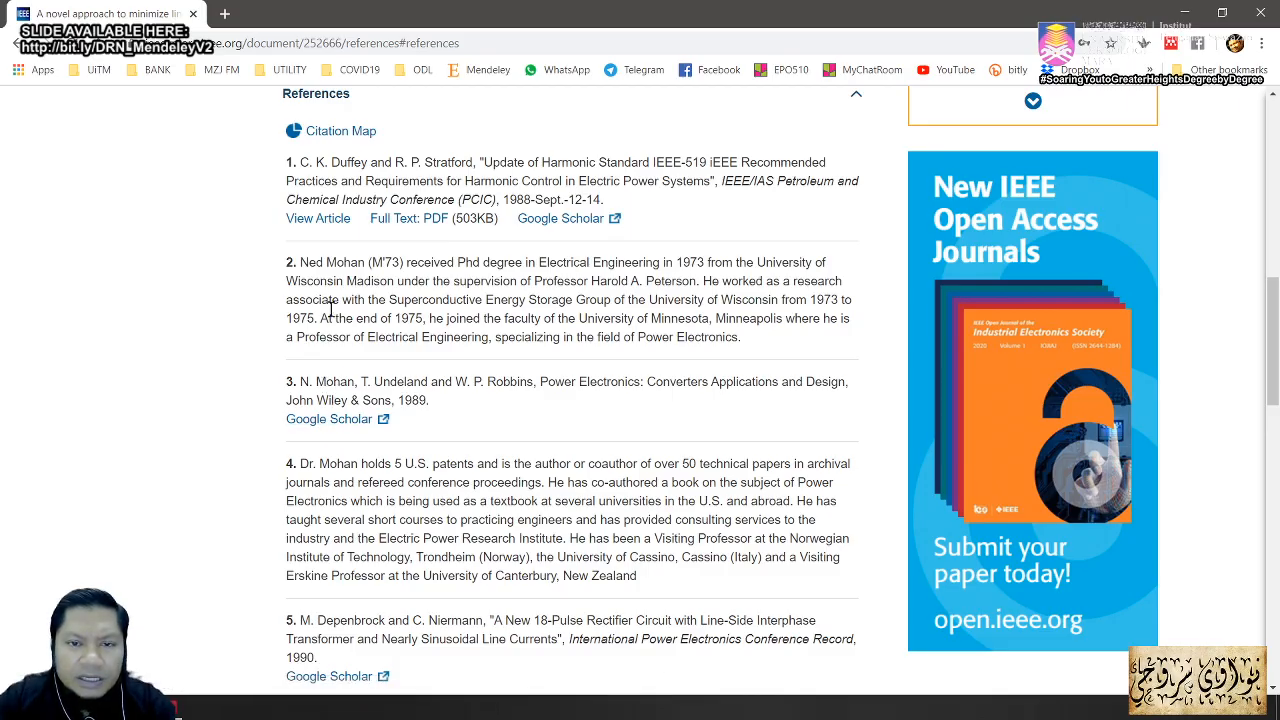
pyautogui.scroll(-3, 400, 380)
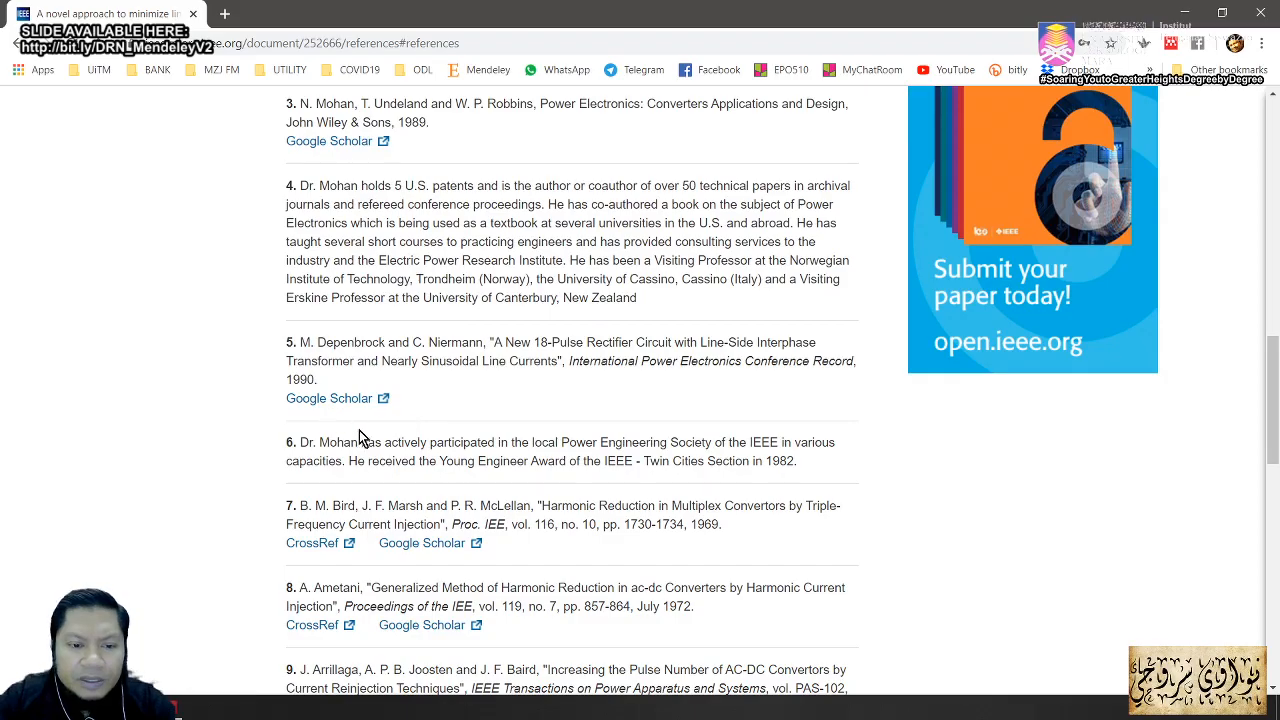
pyautogui.scroll(-3, 409, 510)
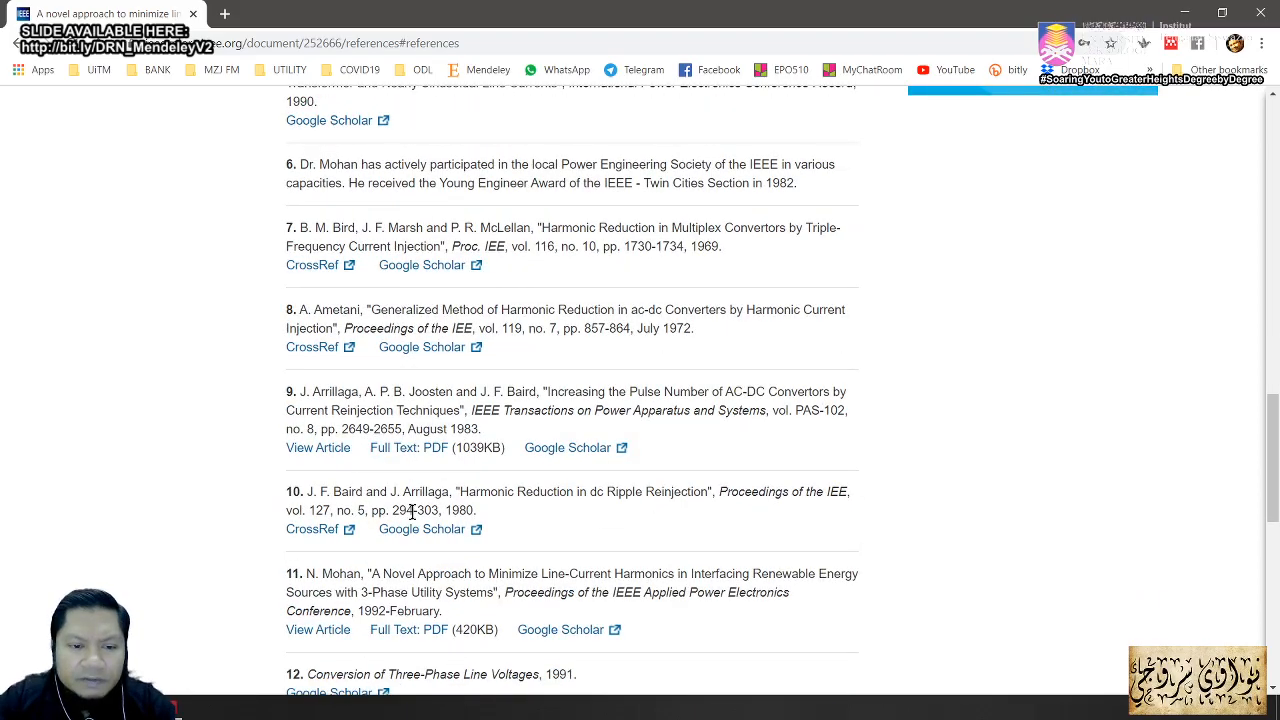
# Step: Open the 1983 AC-DC convertor paper cited as reference 9 and begin Web Importer sign-in
pyautogui.click(318, 449)
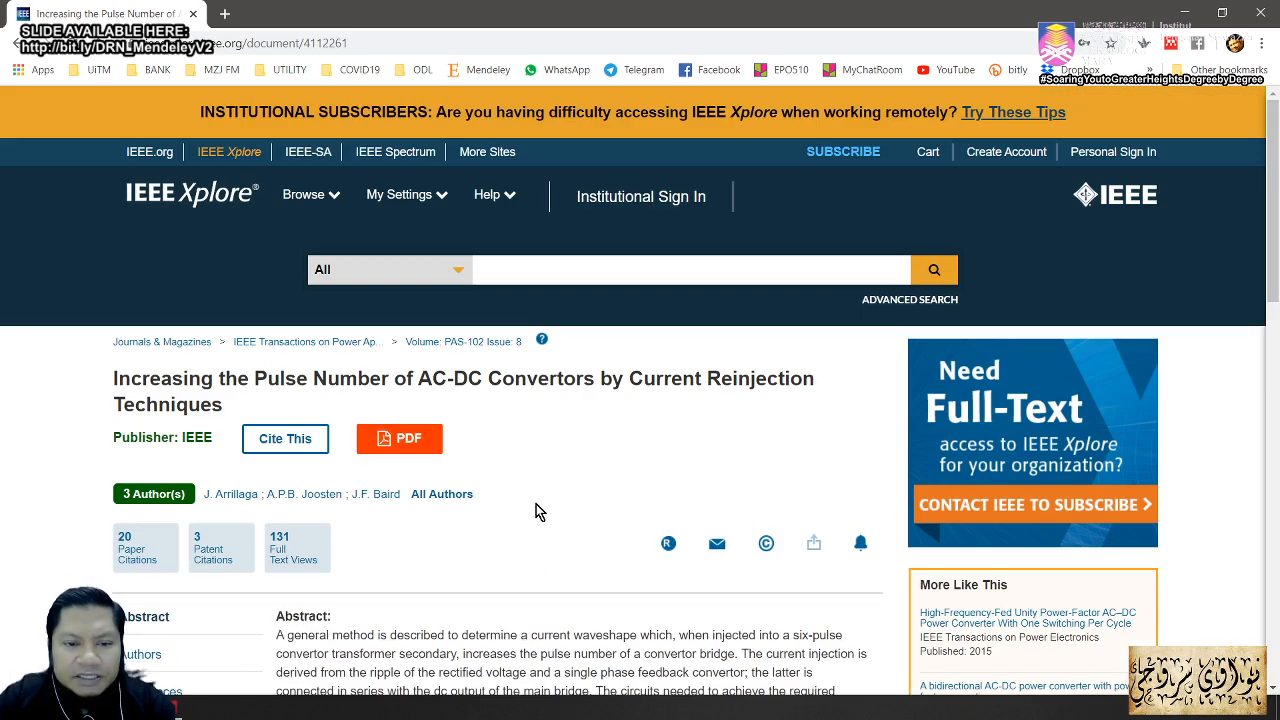
pyautogui.scroll(-3, 593, 513)
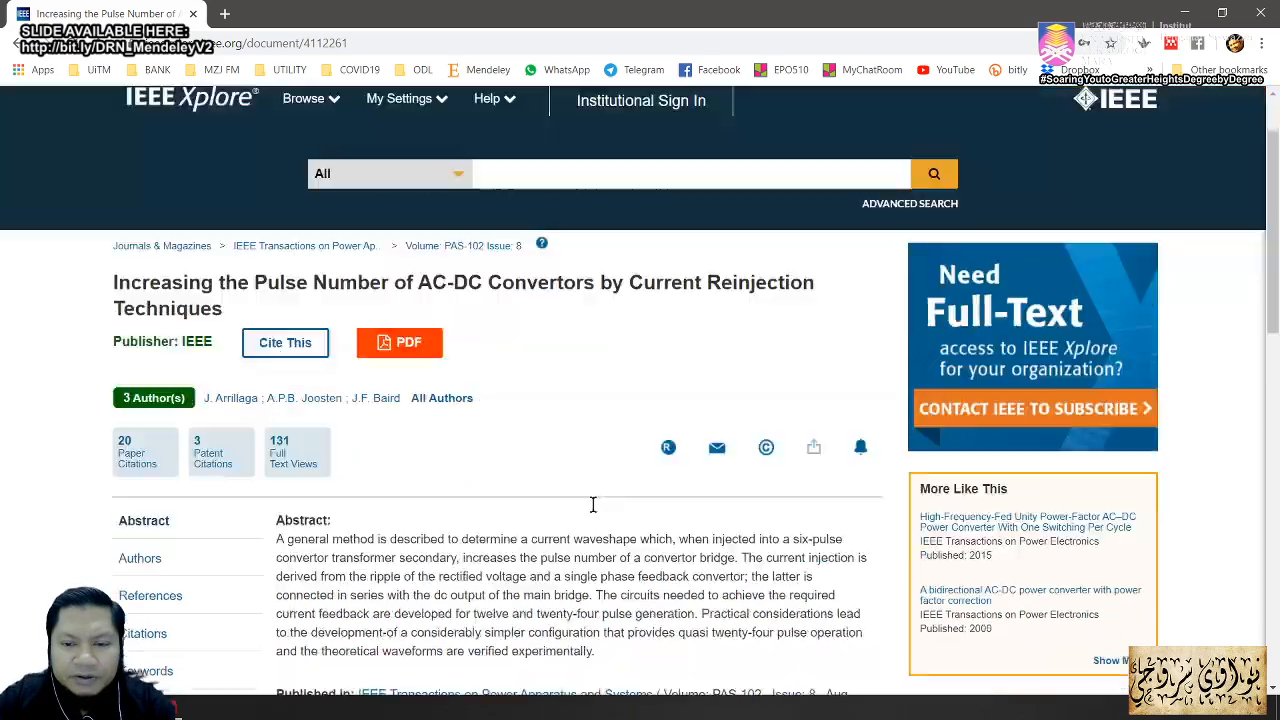
pyautogui.scroll(-3, 595, 511)
pyautogui.scroll(5, 595, 511)
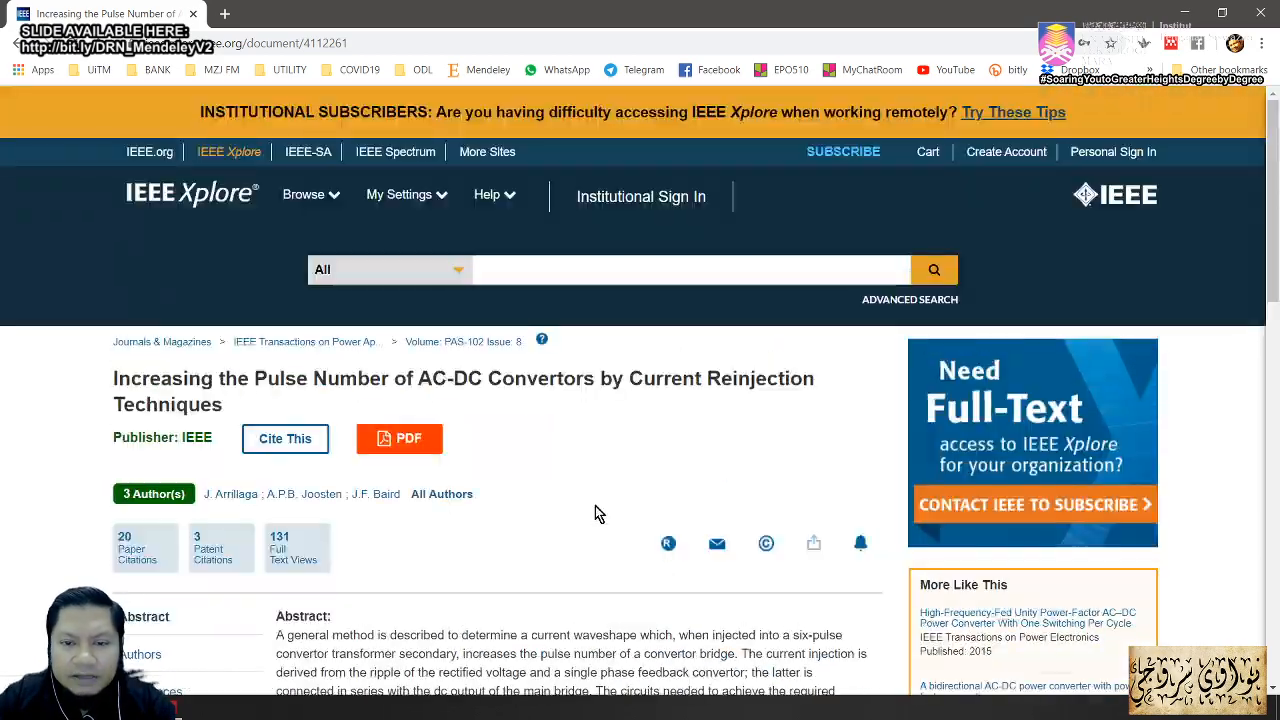
pyautogui.scroll(-3, 646, 466)
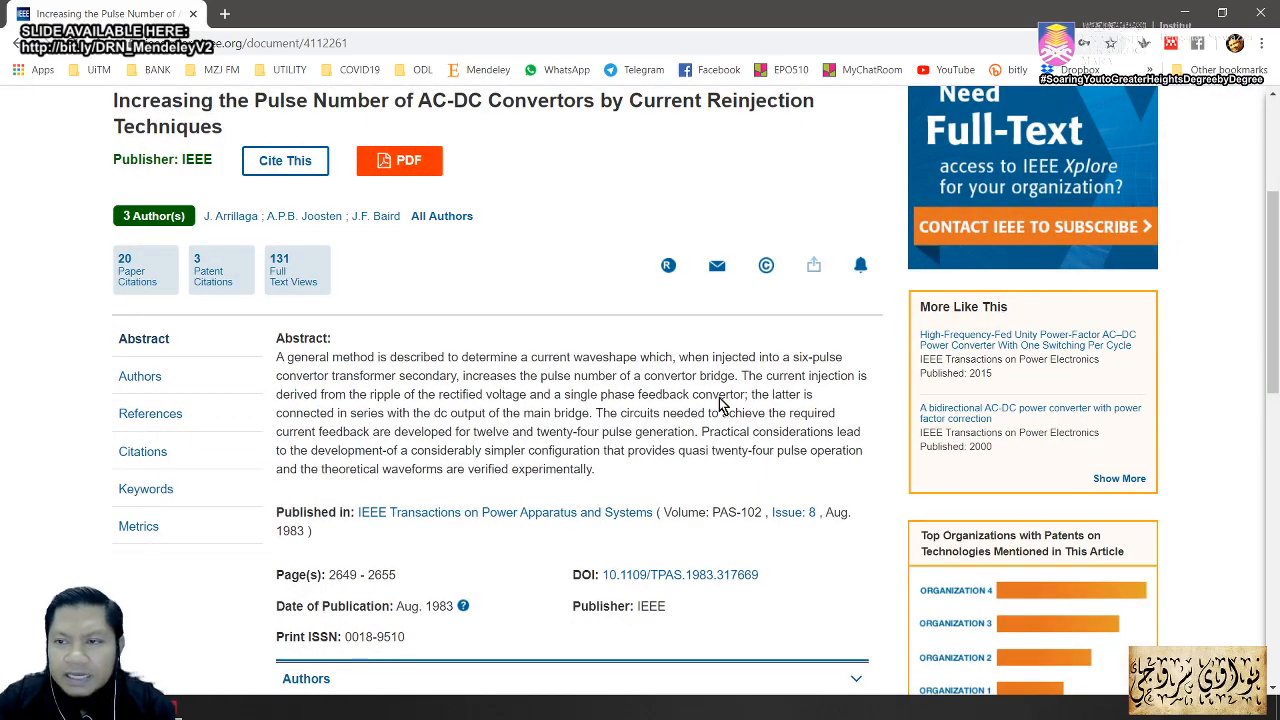
pyautogui.click(1171, 47)
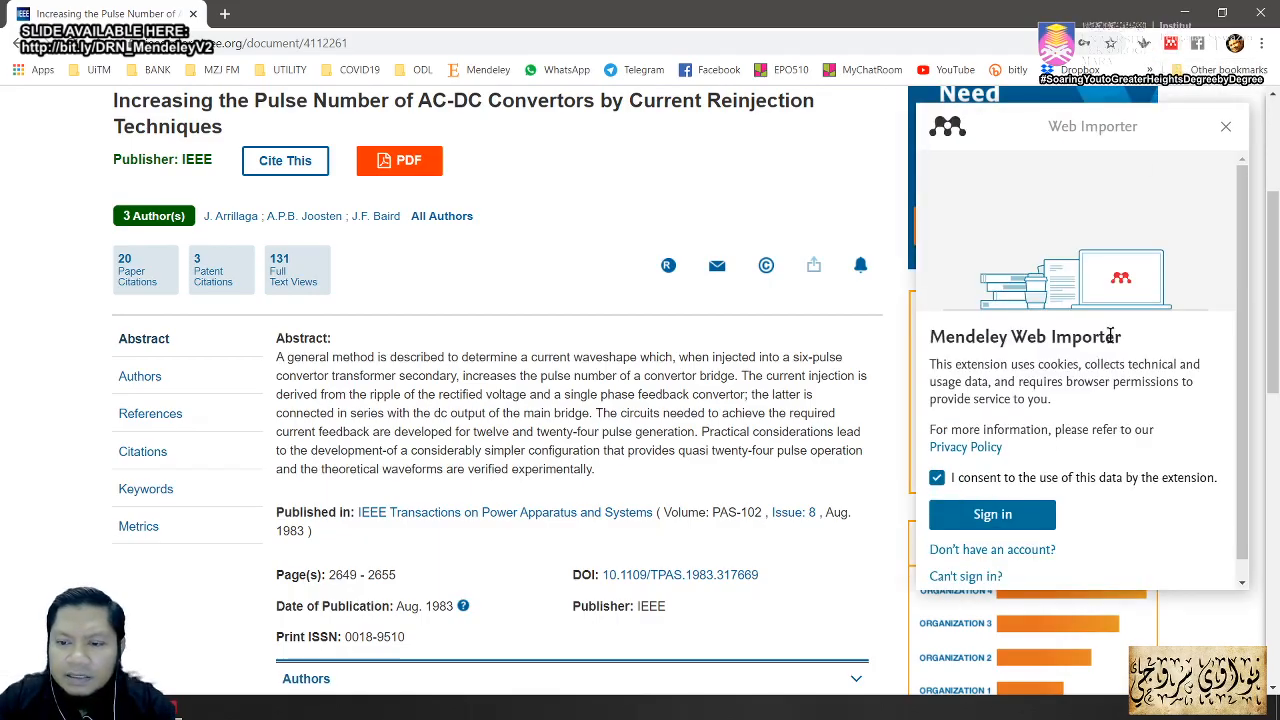
pyautogui.click(993, 514)
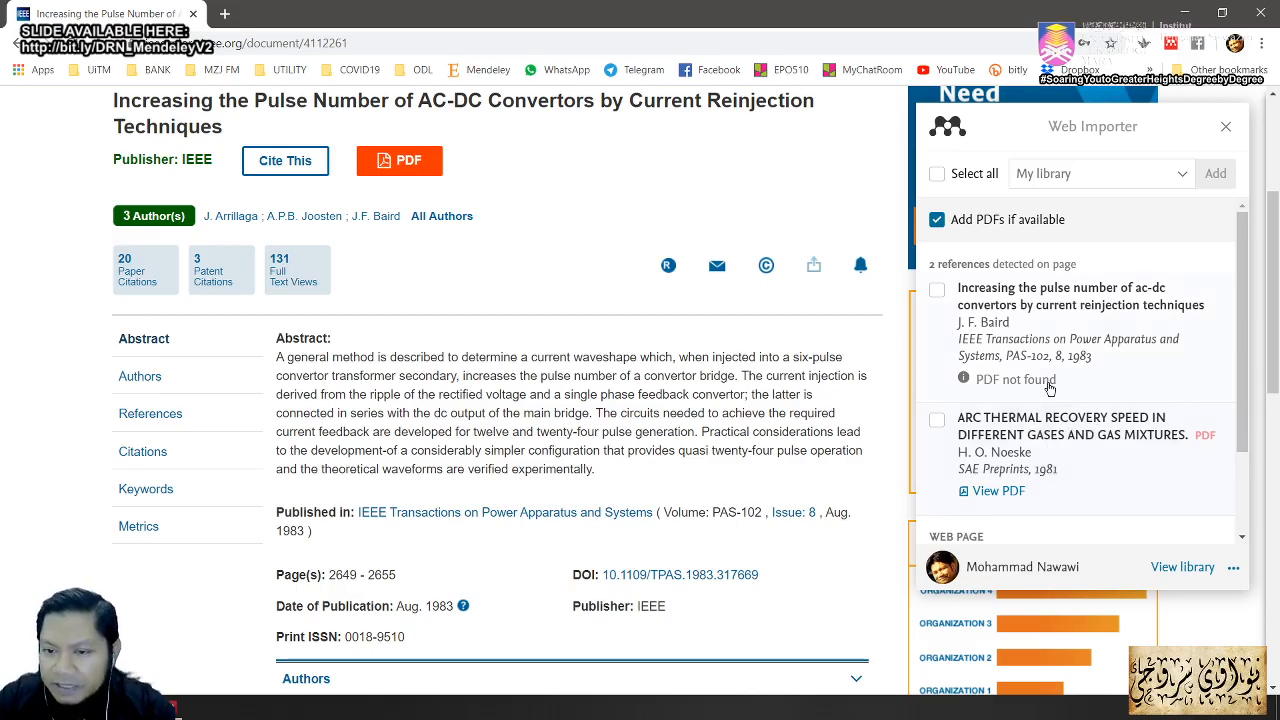
# Step: Tick the 'Increasing the pulse number of ac-dc convertors' paper and add it to My library
pyautogui.click(937, 291)
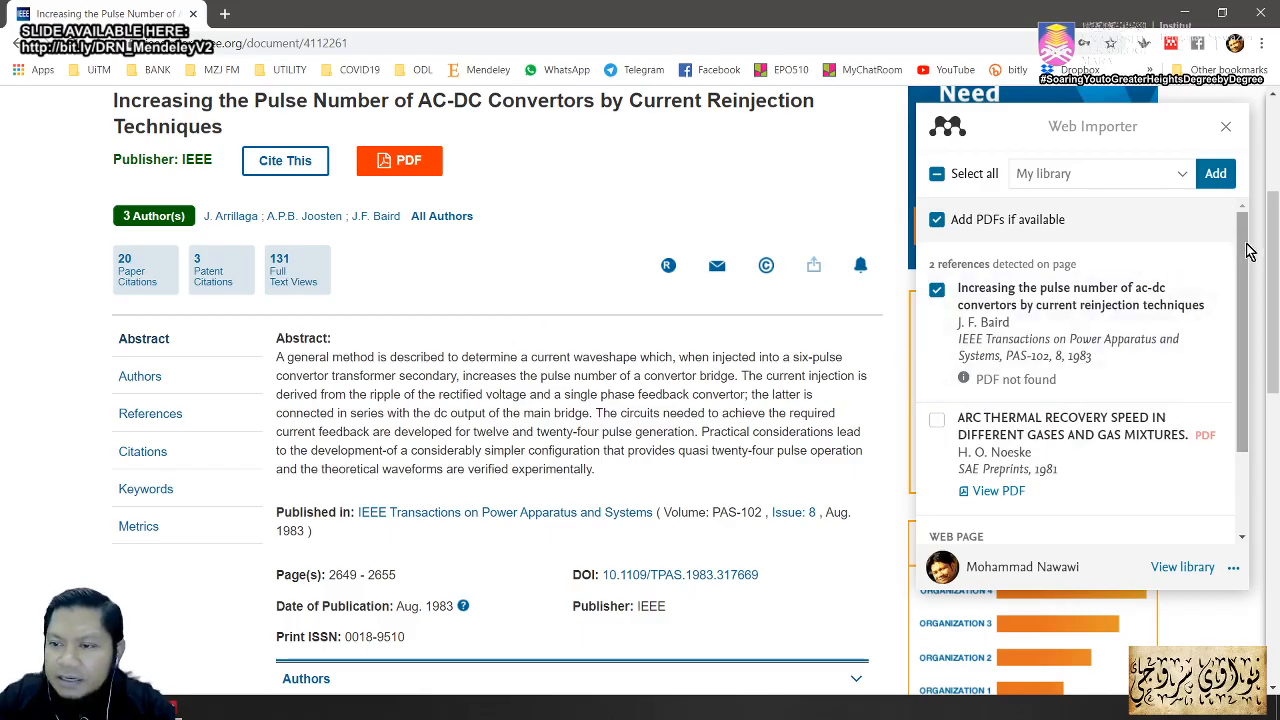
pyautogui.scroll(-2, 1246, 365)
pyautogui.scroll(2, 1246, 365)
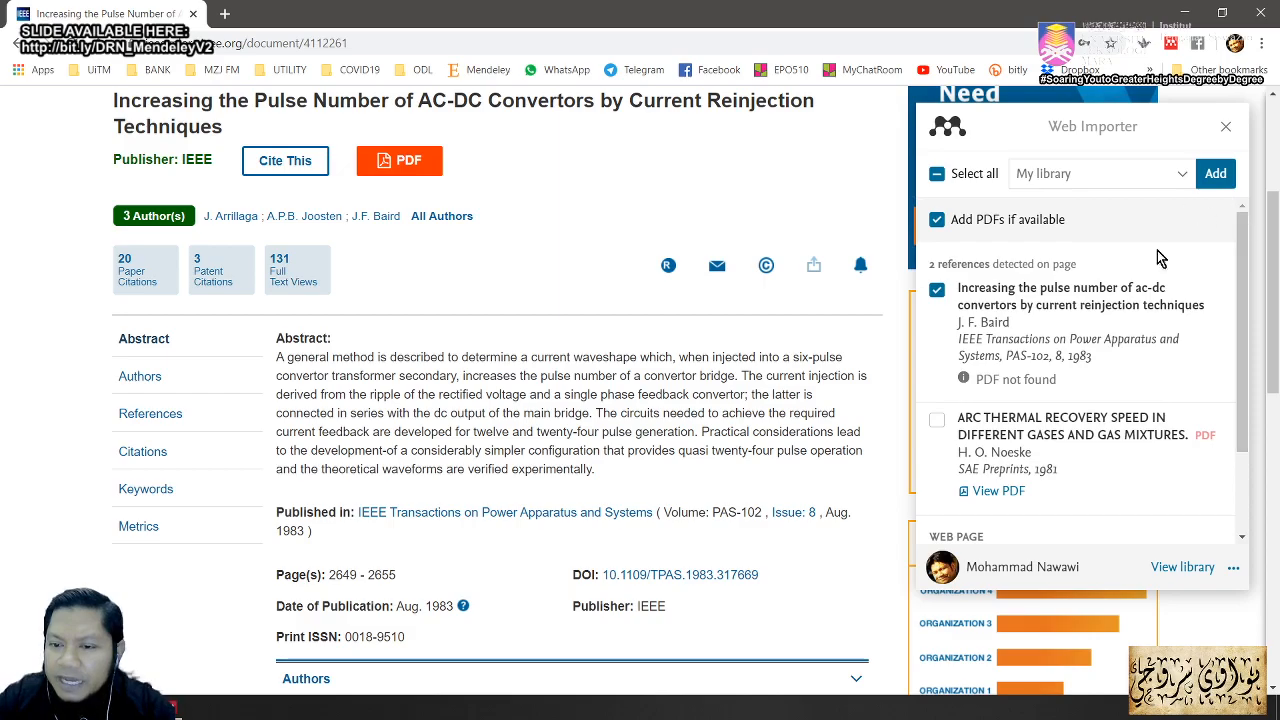
pyautogui.click(1216, 175)
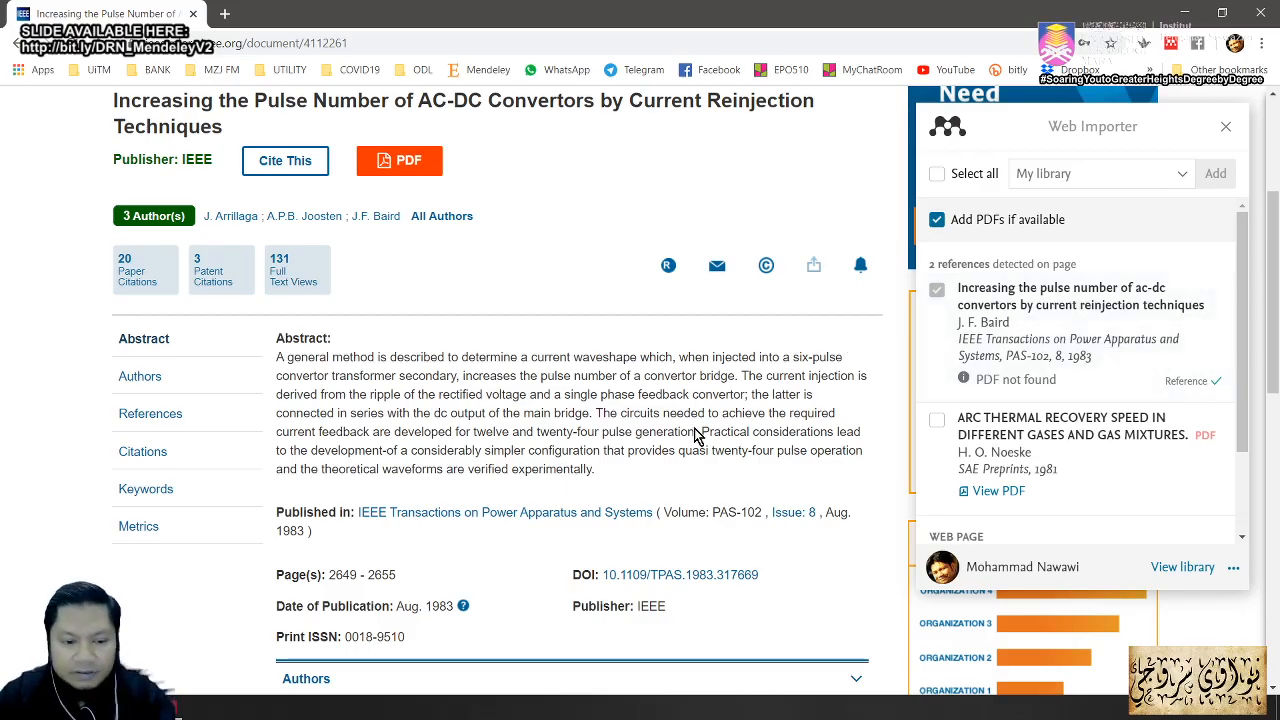
pyautogui.moveTo(178, 704)
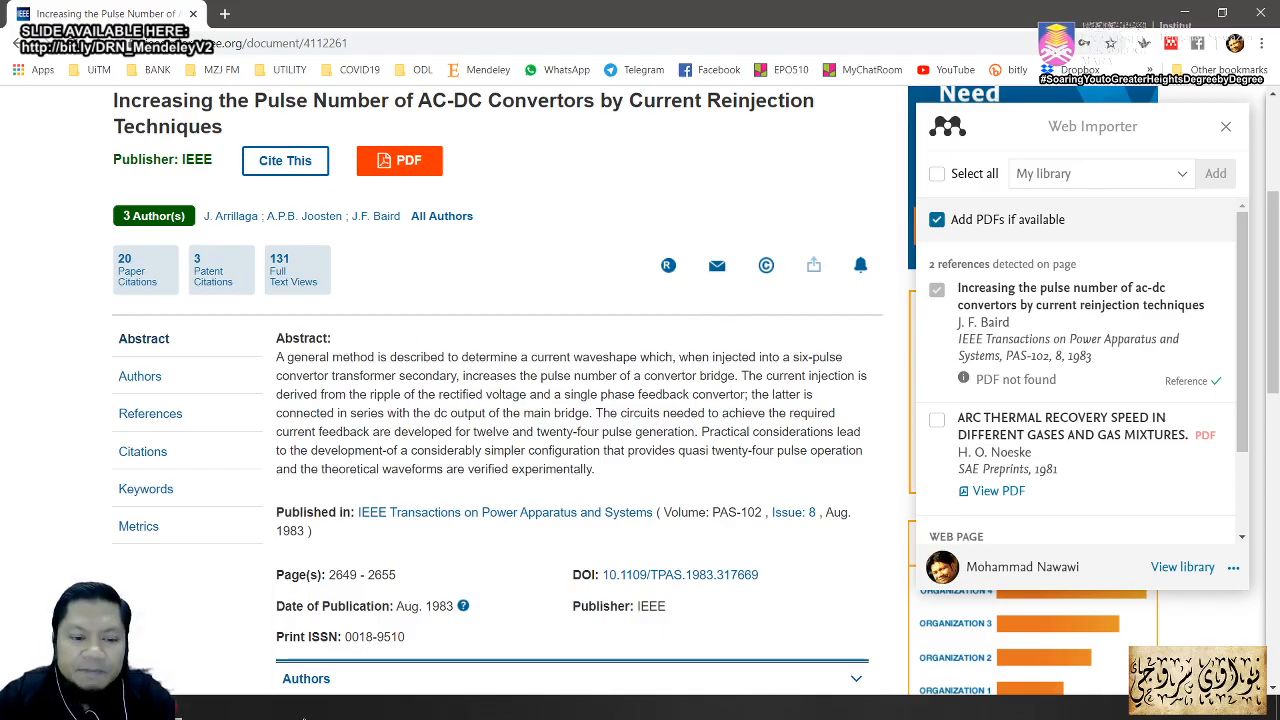
# Step: Bring up Mendeley Desktop and filter the library to Recently Added documents
pyautogui.click(178, 712)
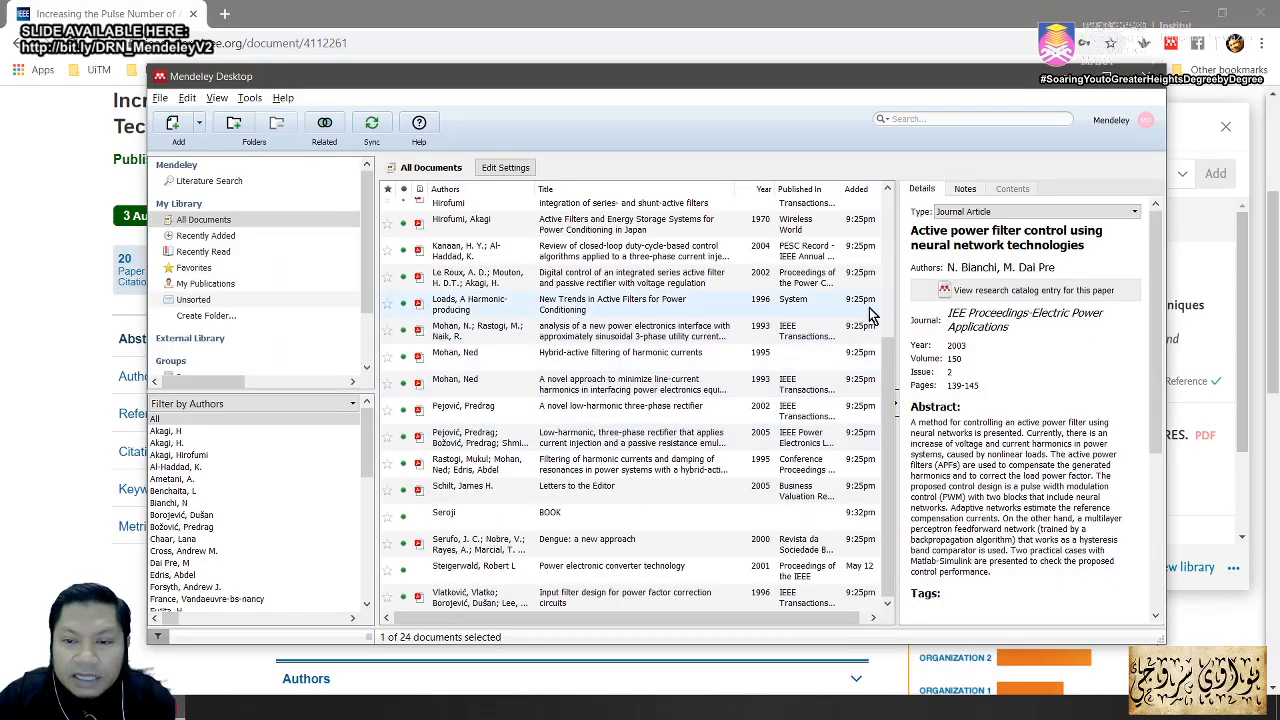
pyautogui.scroll(3, 650, 260)
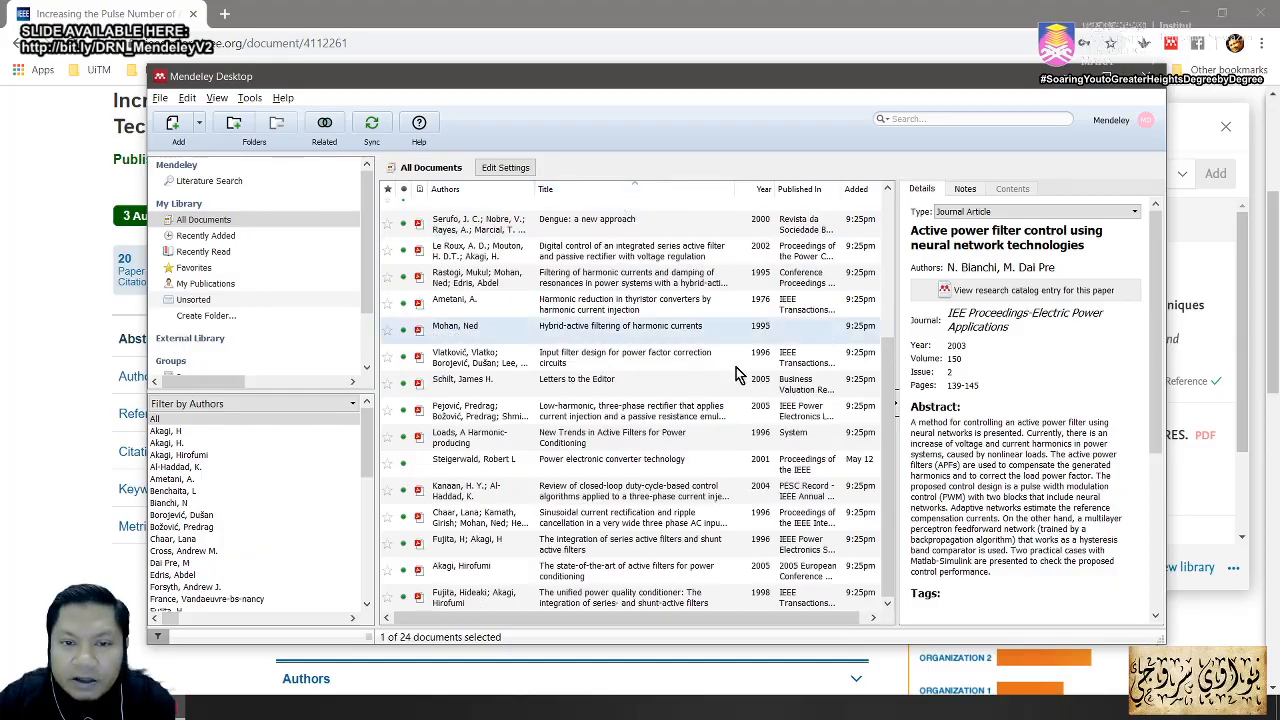
pyautogui.hotkey('alt', 'Tab')
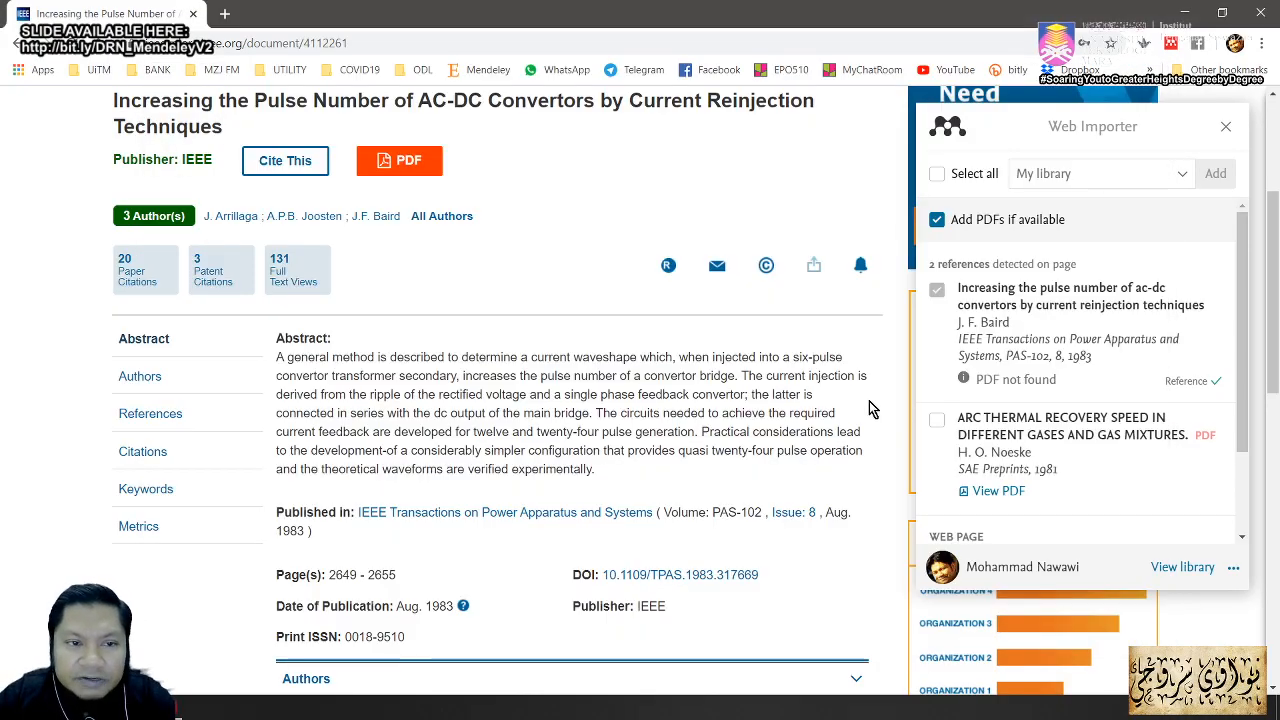
pyautogui.hotkey('alt', 'Tab')
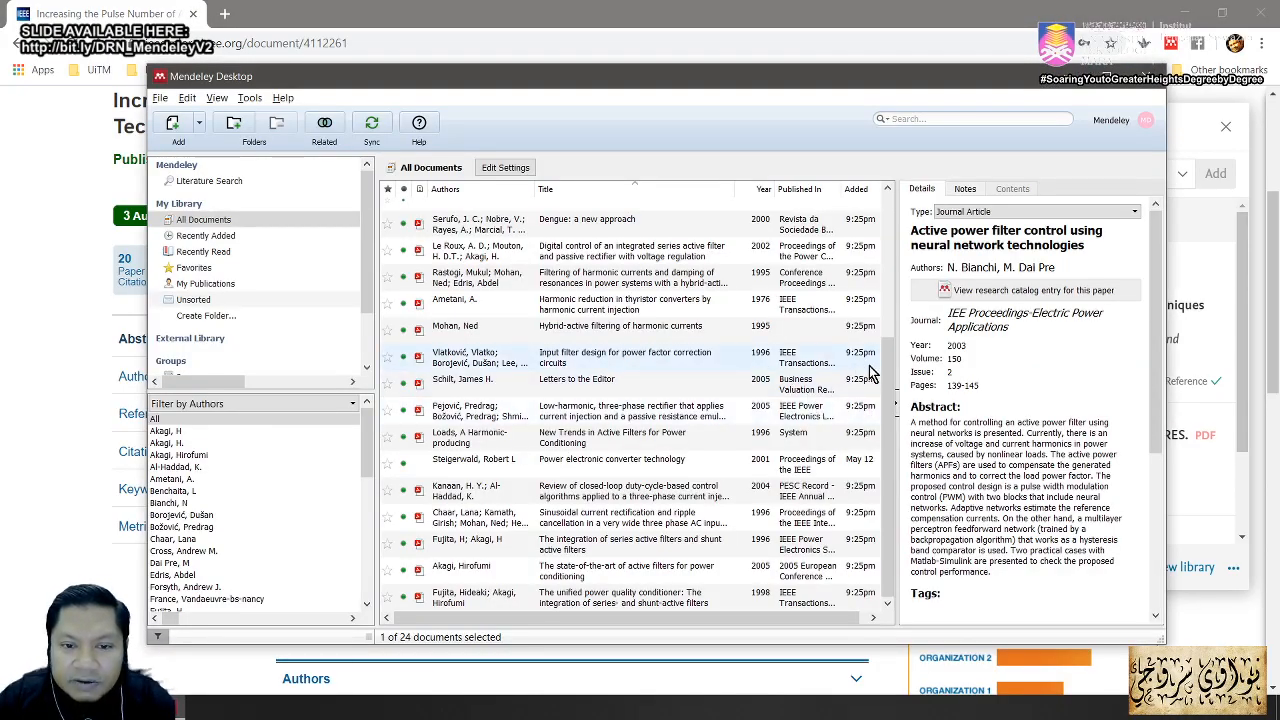
pyautogui.moveTo(869, 368); pyautogui.dragTo(866, 293)
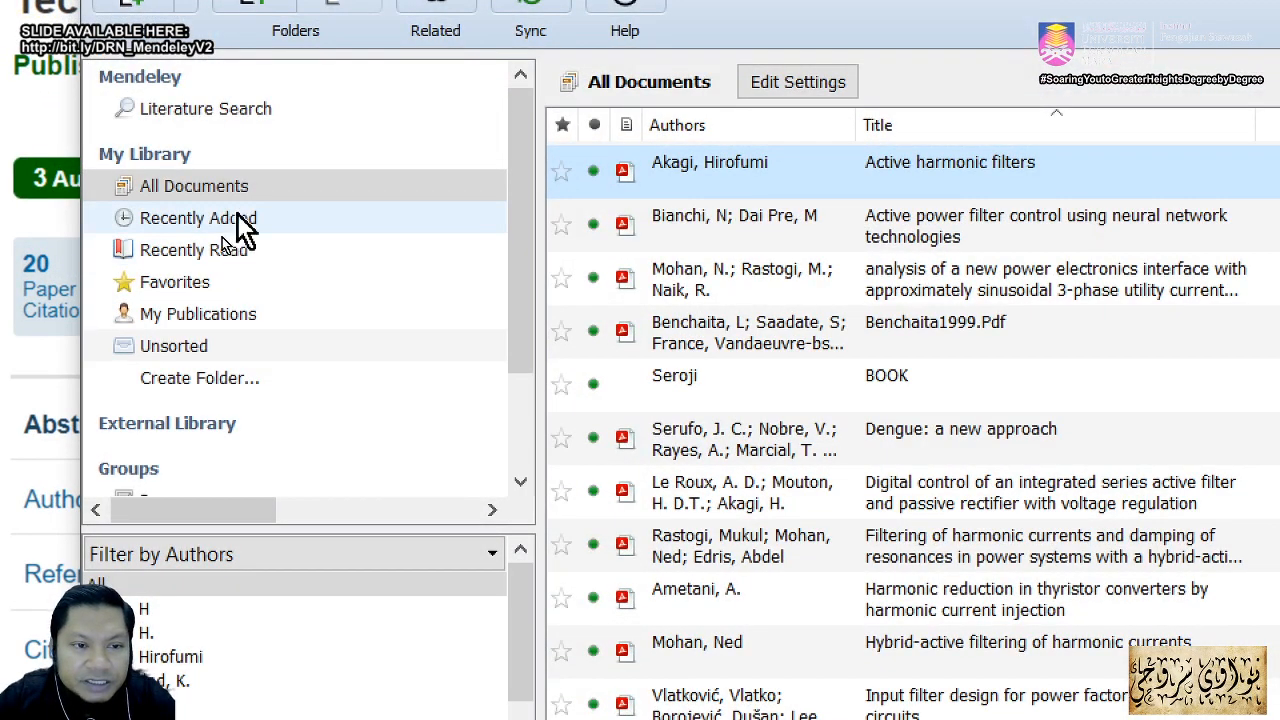
pyautogui.click(233, 226)
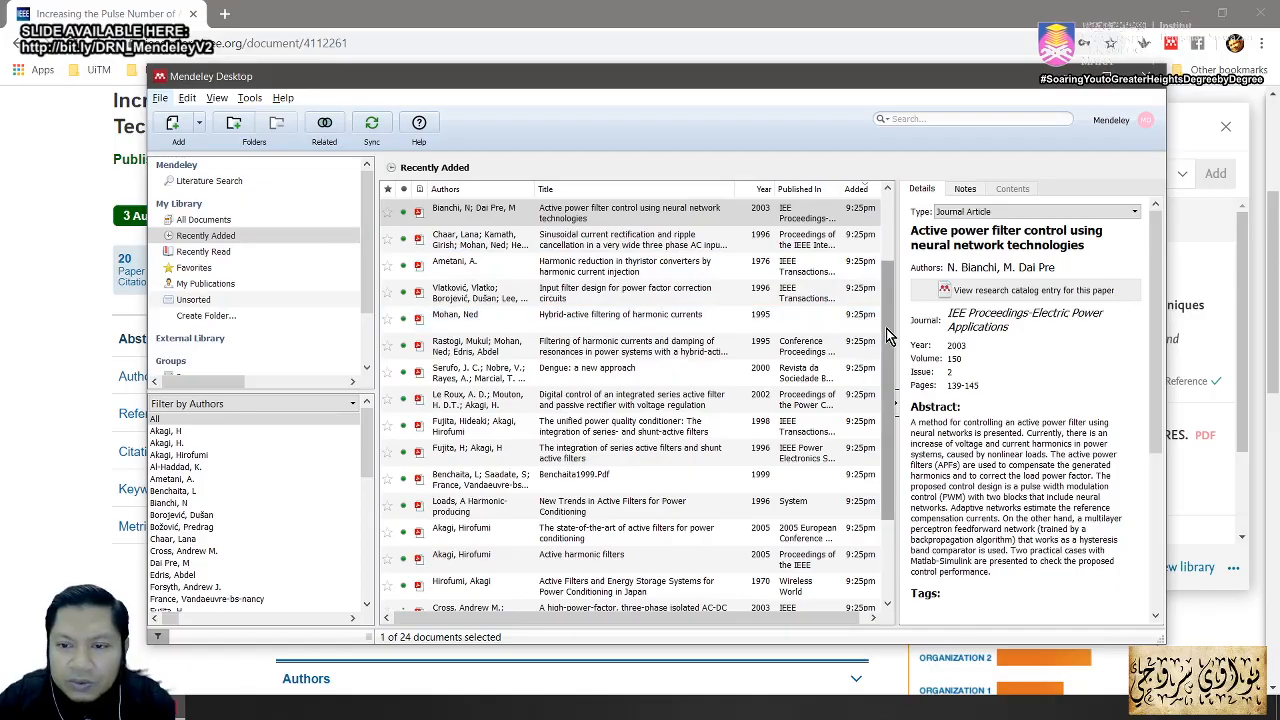
pyautogui.moveTo(886, 312); pyautogui.dragTo(893, 247)
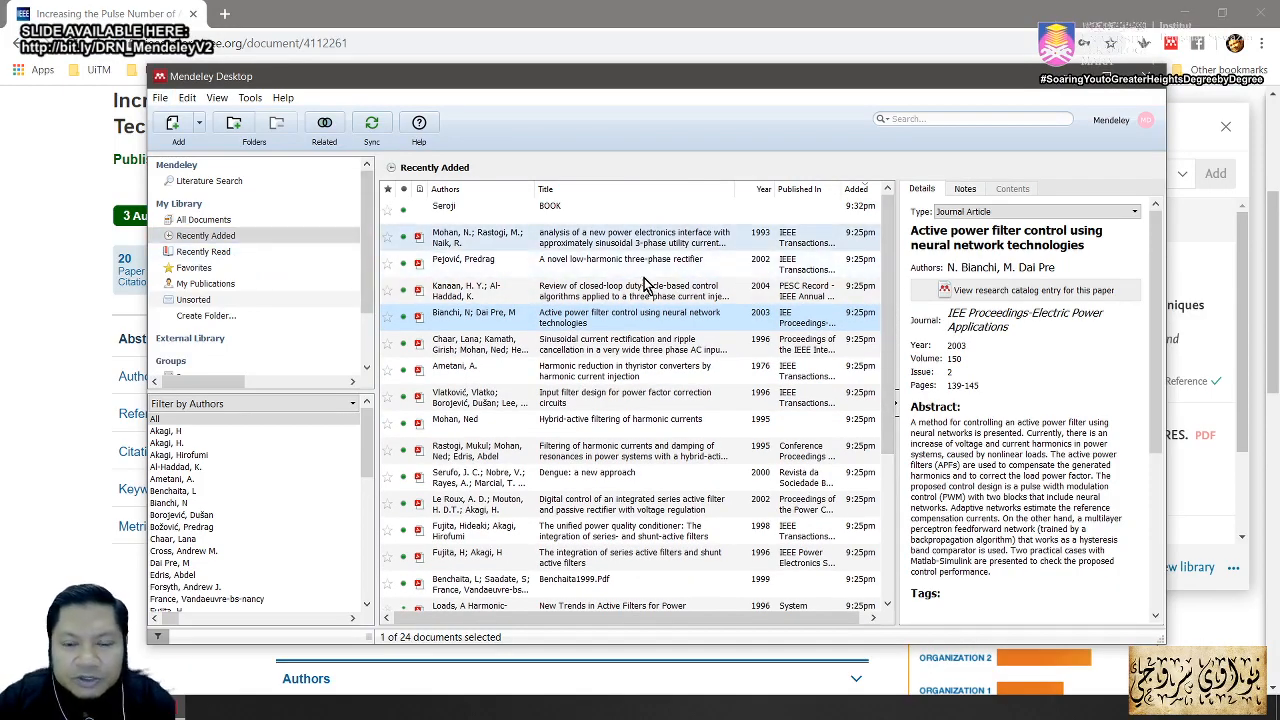
pyautogui.hotkey('alt', 'Tab')
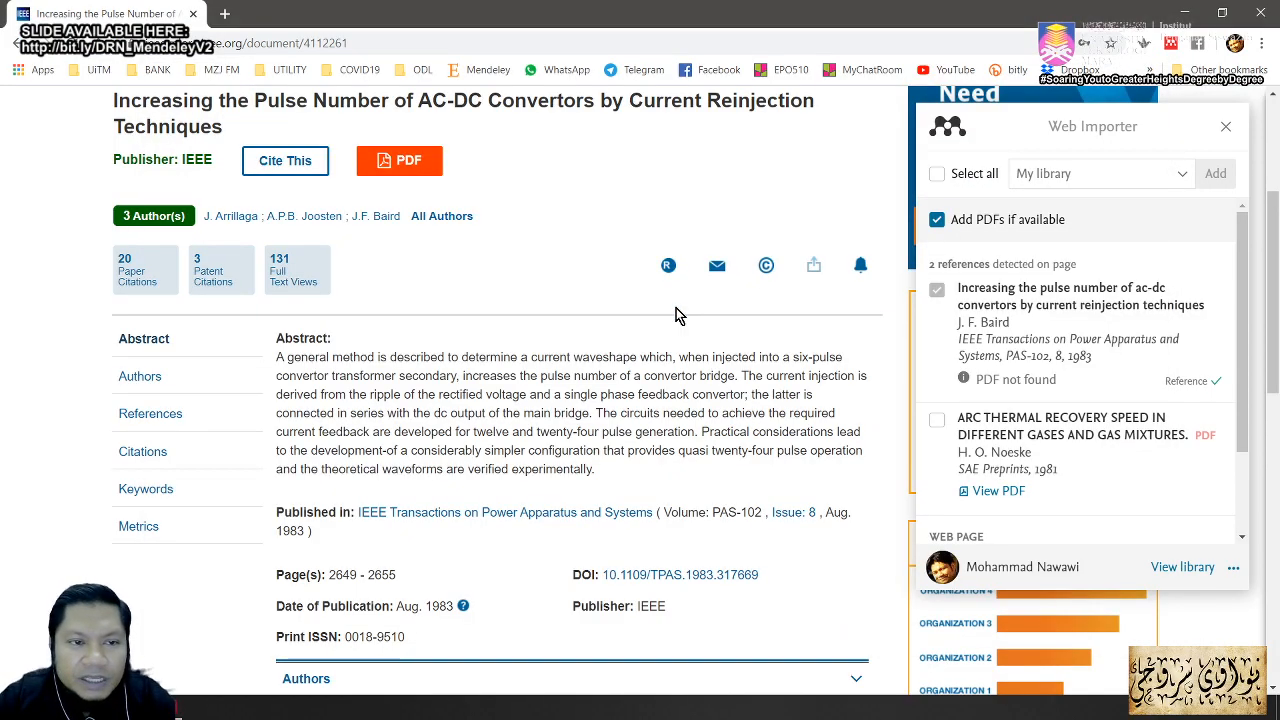
pyautogui.hotkey('alt', 'Tab')
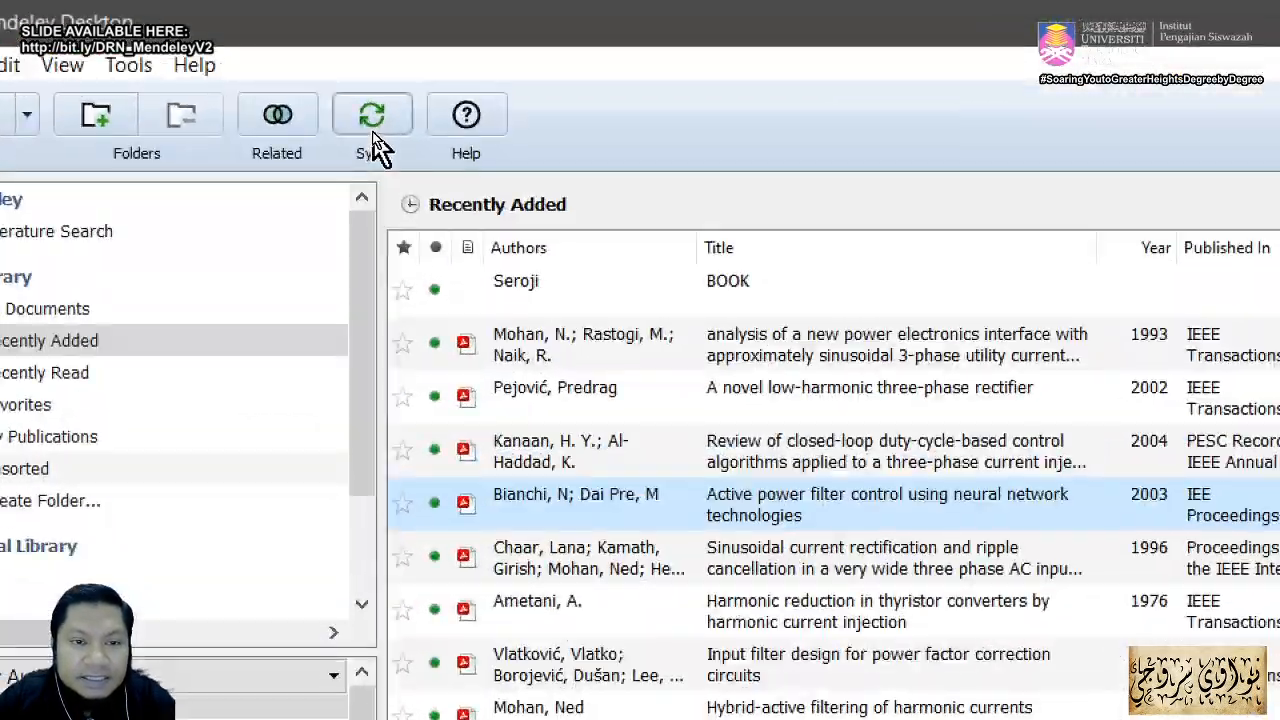
# Step: Sync the library, sort the recently added documents by title, and go back to the IEEE article
pyautogui.click(375, 133)
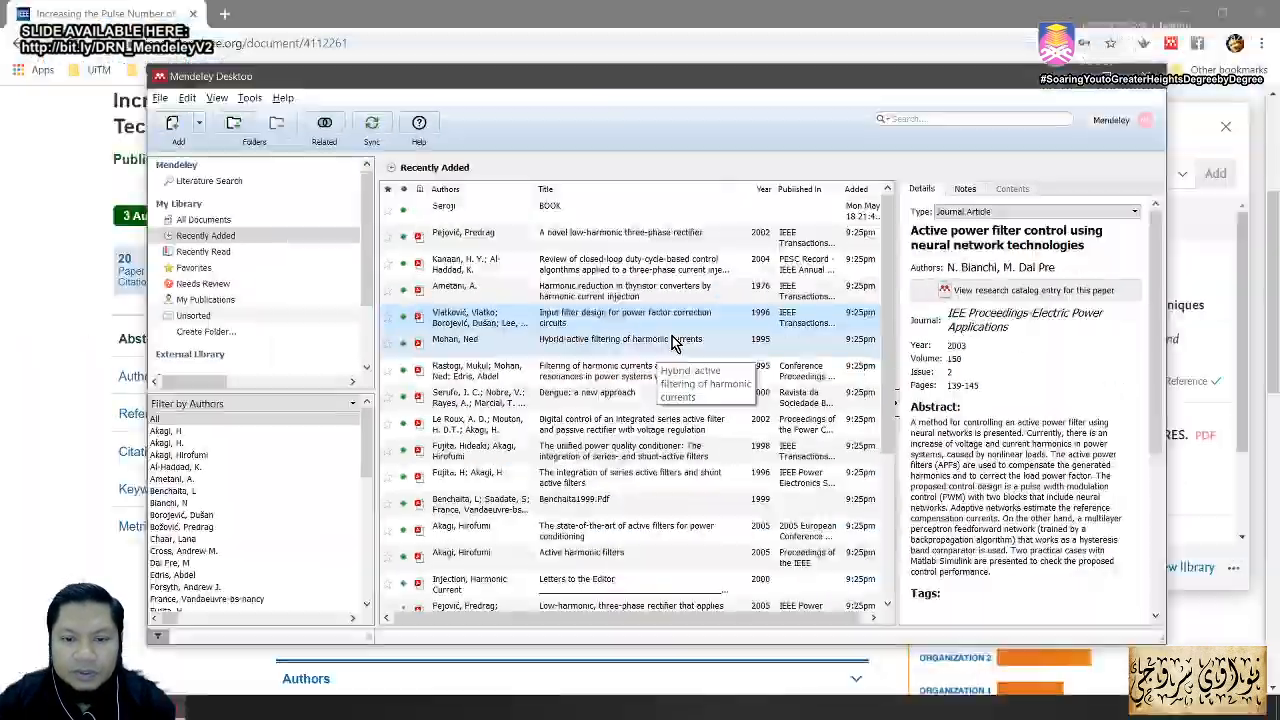
pyautogui.click(594, 195)
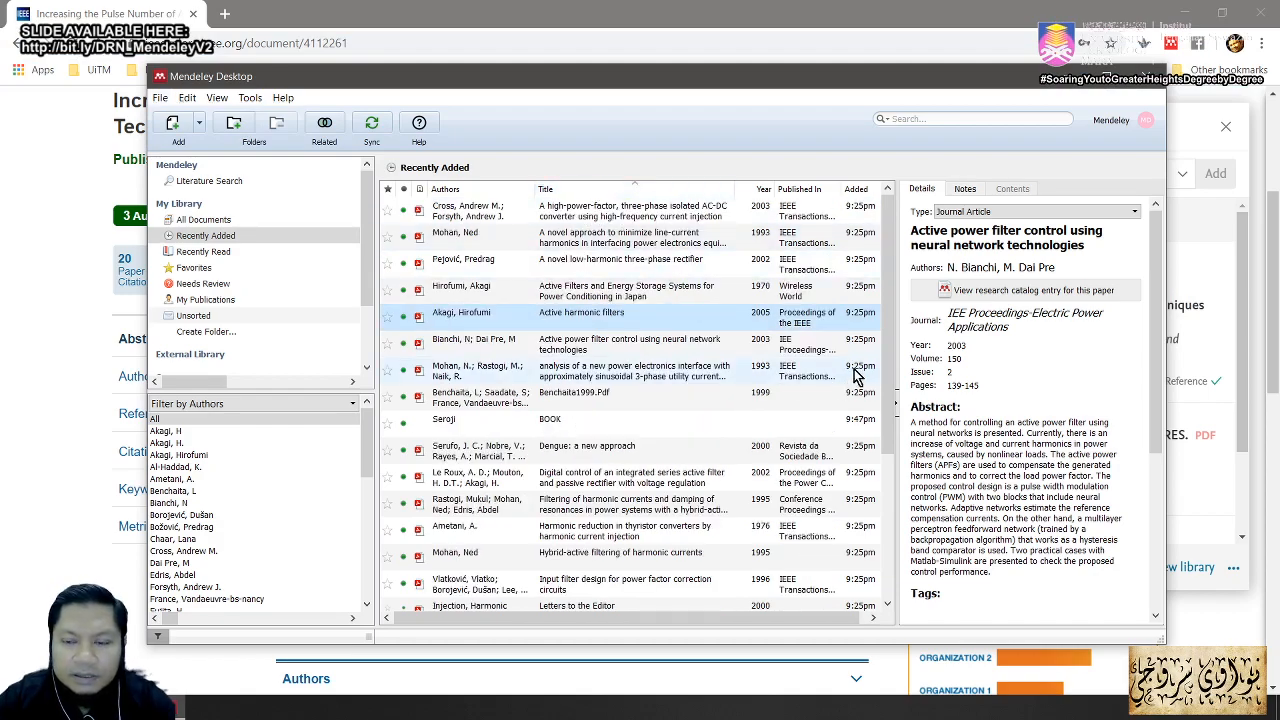
pyautogui.moveTo(882, 340); pyautogui.dragTo(832, 307)
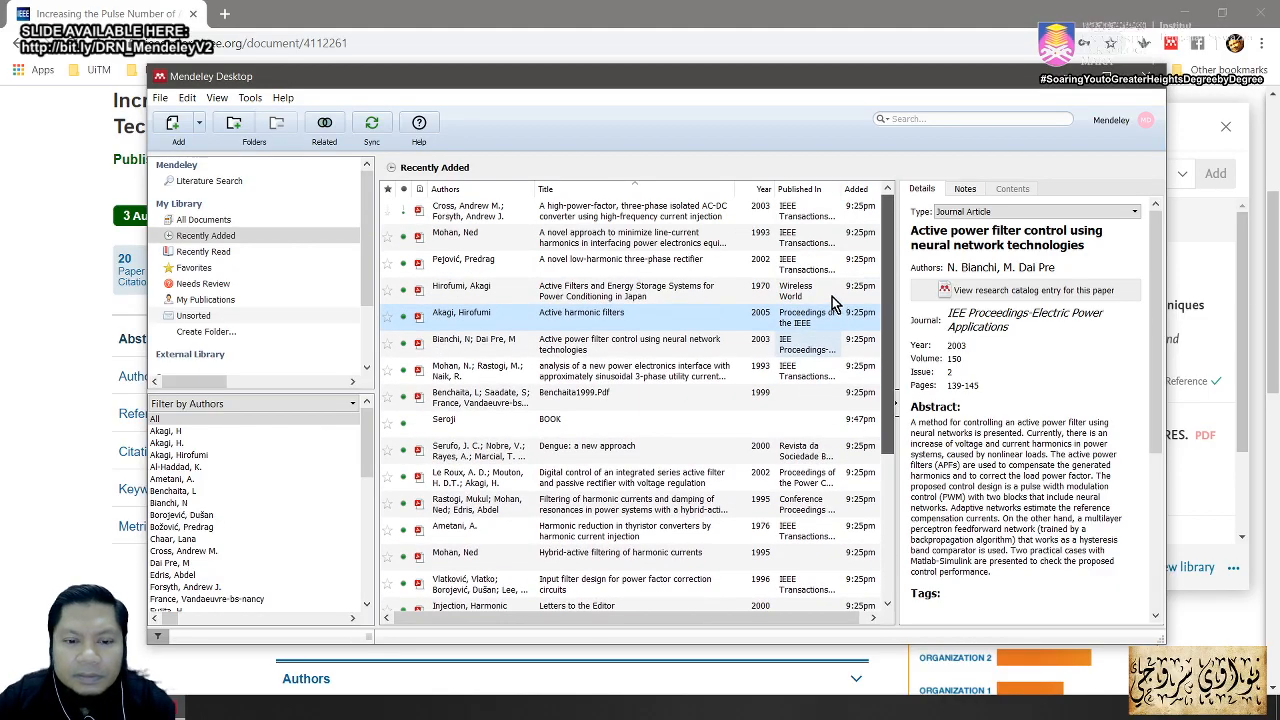
pyautogui.click(233, 236)
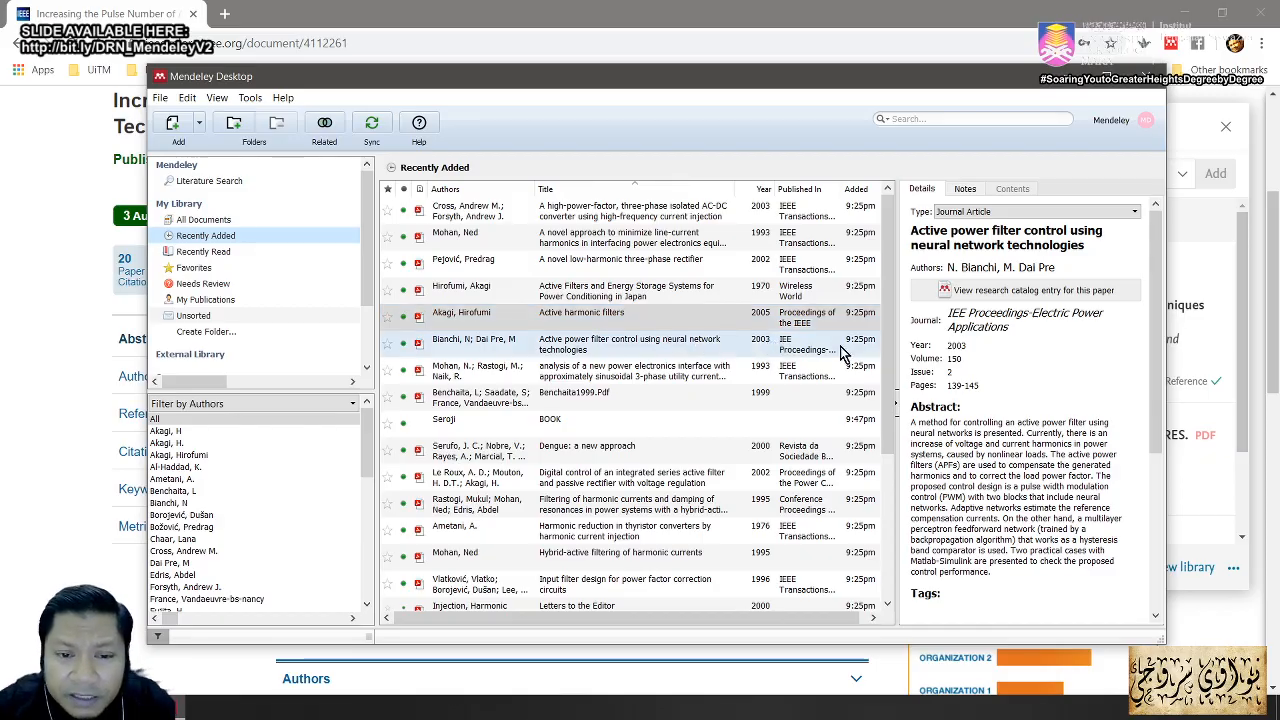
pyautogui.moveTo(887, 299); pyautogui.dragTo(869, 468)
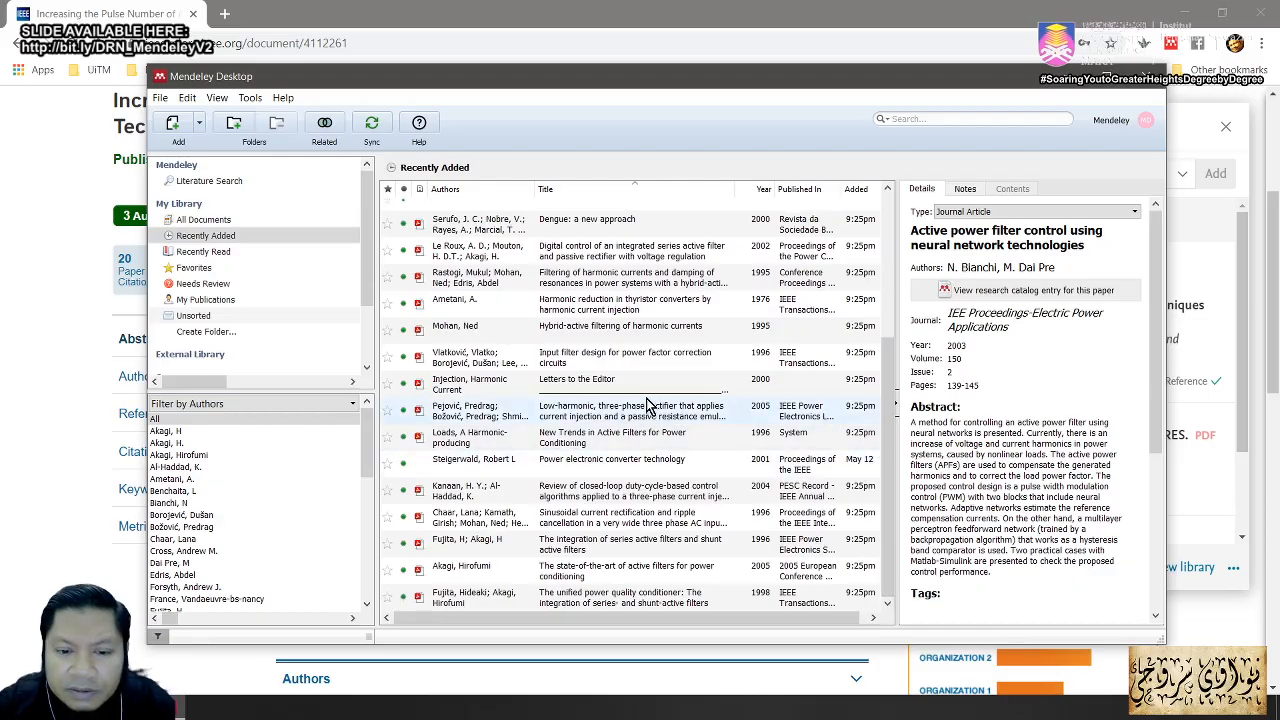
pyautogui.click(1210, 288)
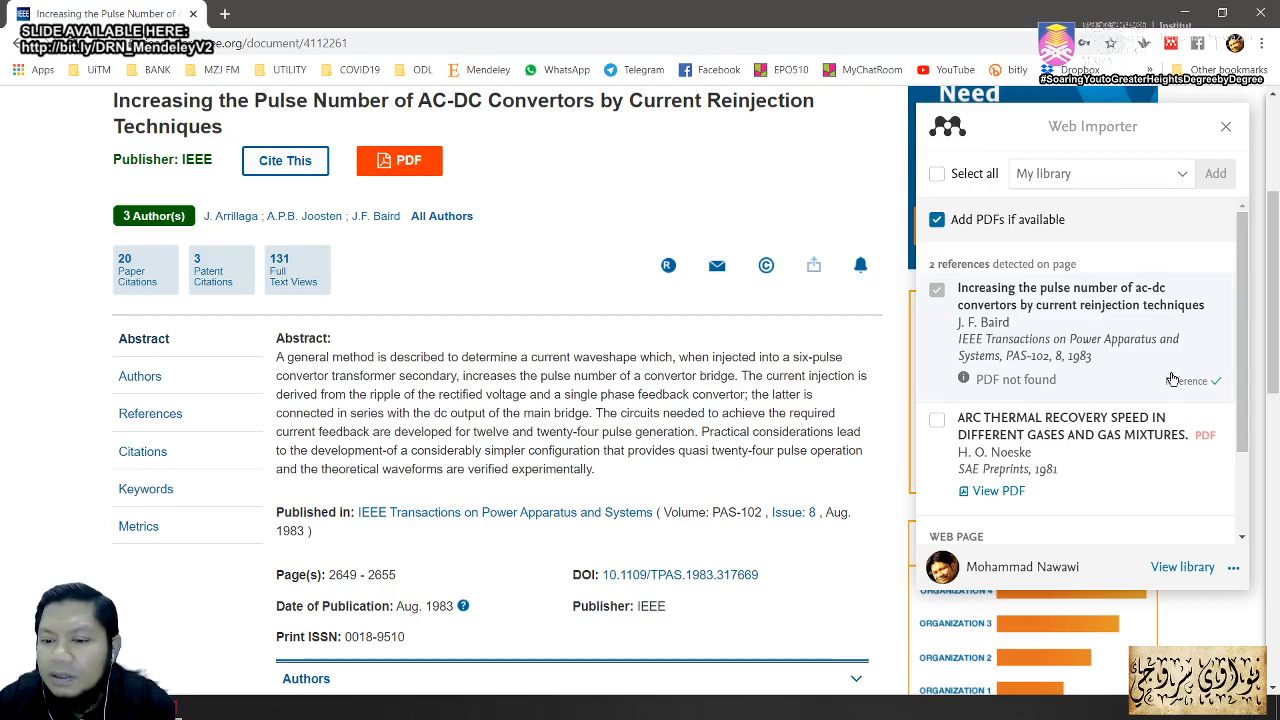
# Step: Confirm the pulse-number paper tops the 873-document online library, then return to the IEEE tab
pyautogui.click(1182, 567)
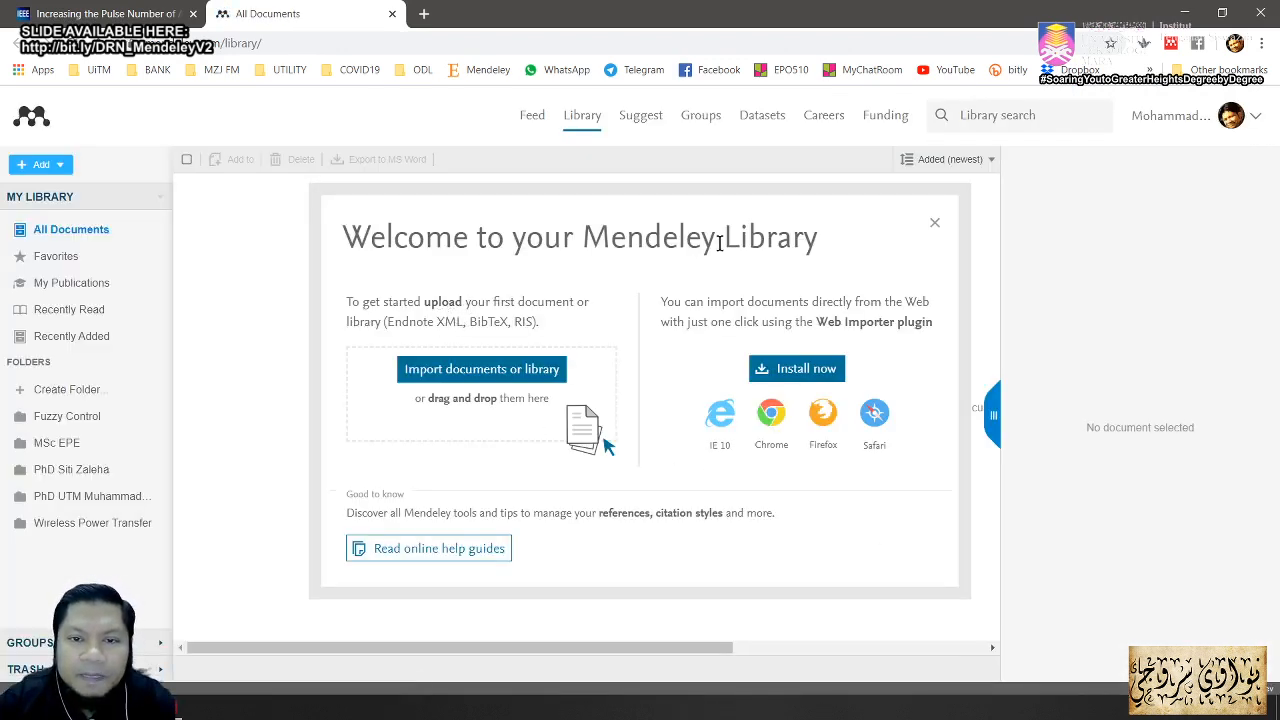
pyautogui.click(935, 224)
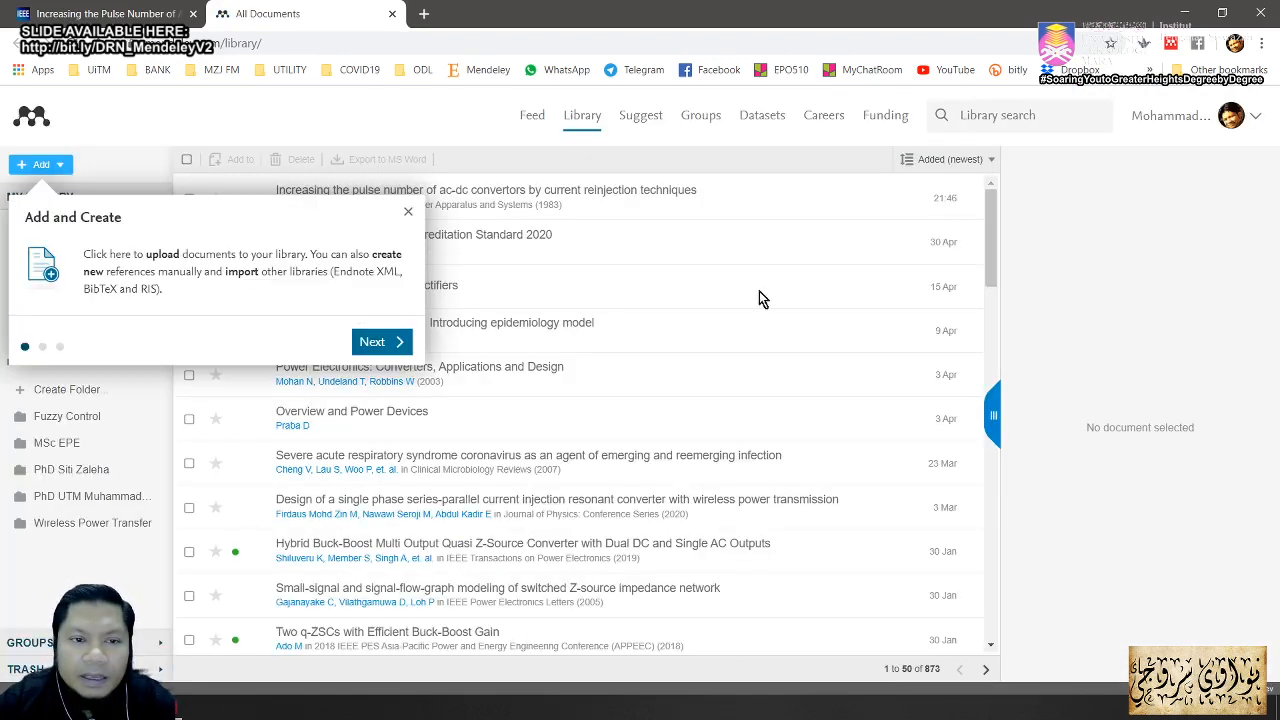
pyautogui.click(408, 216)
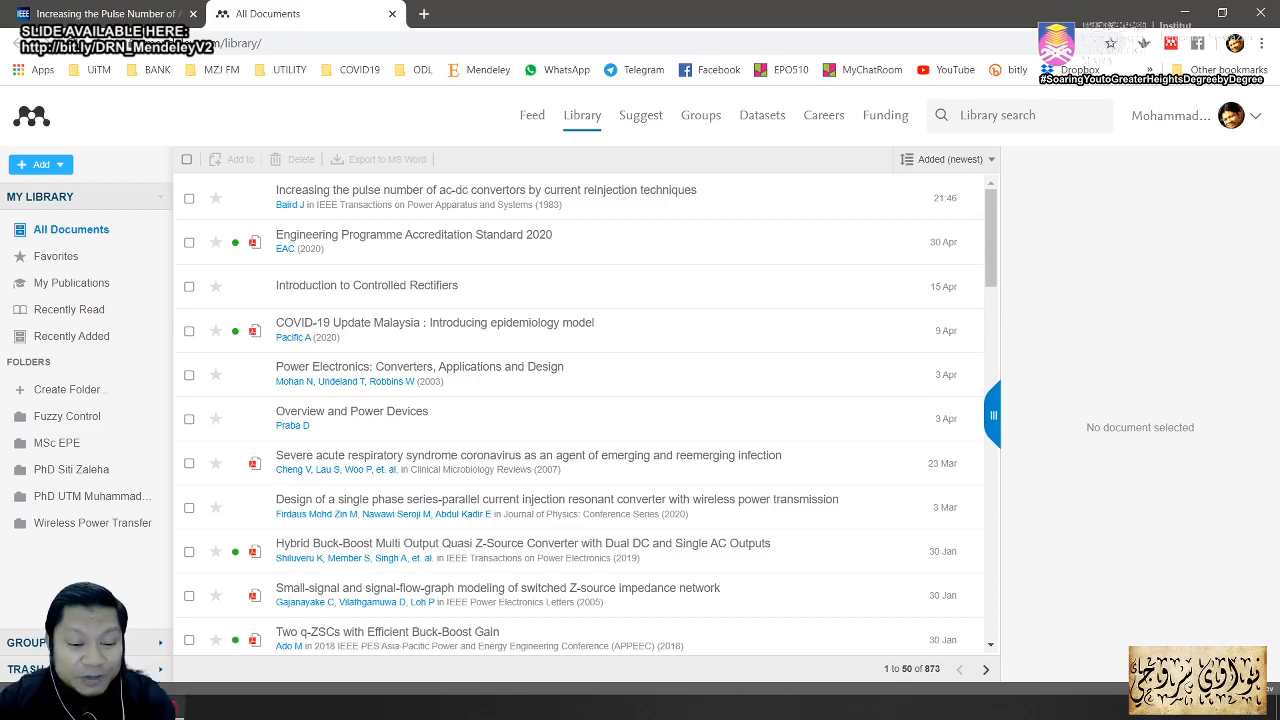
pyautogui.click(540, 708)
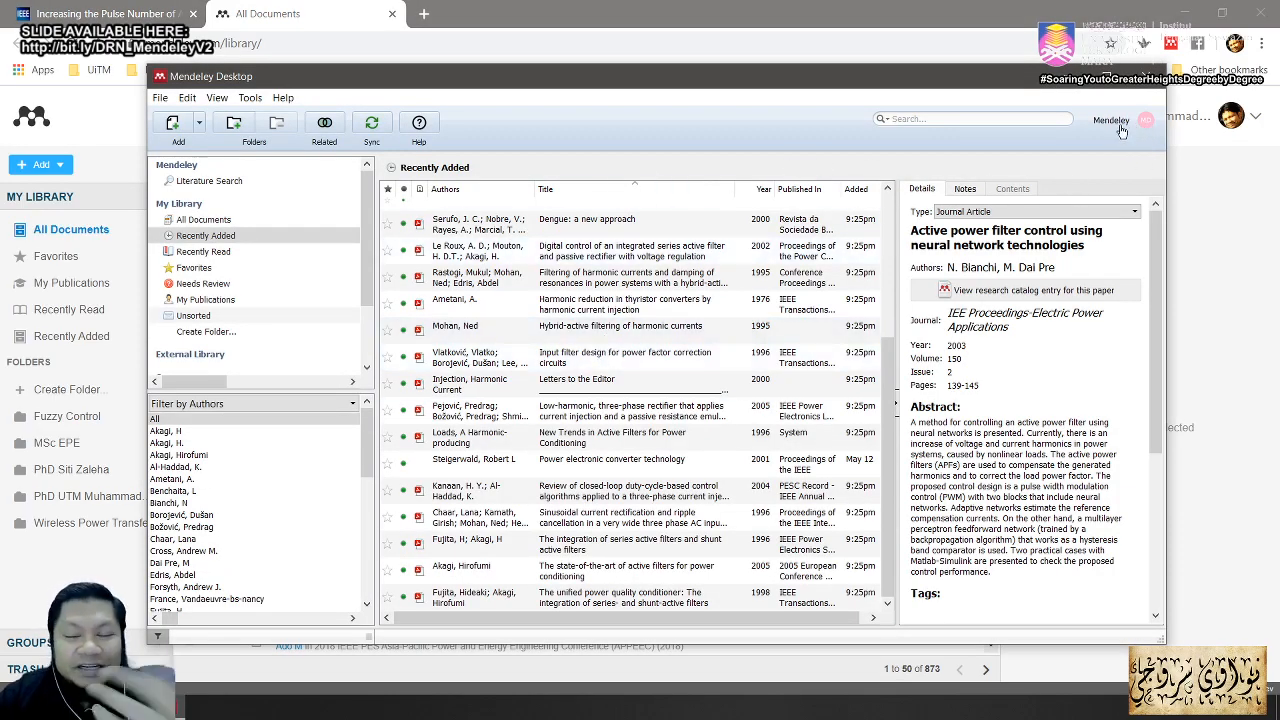
pyautogui.click(1253, 181)
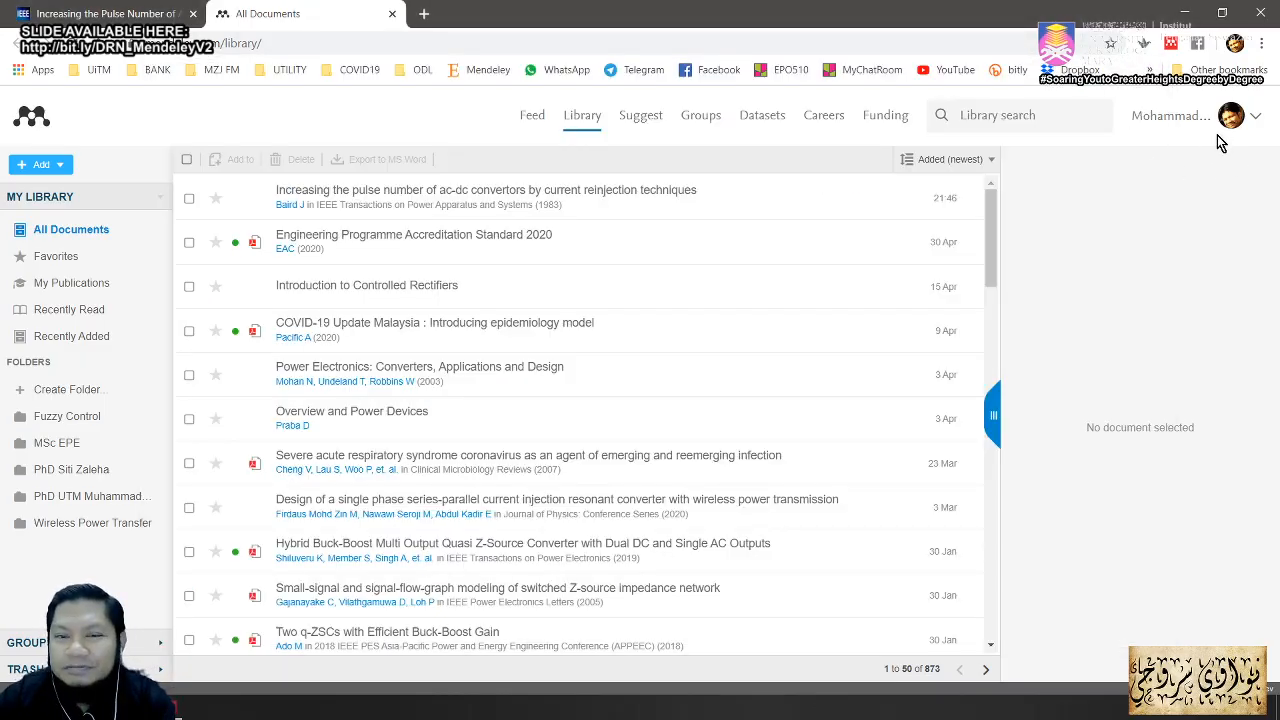
pyautogui.click(116, 20)
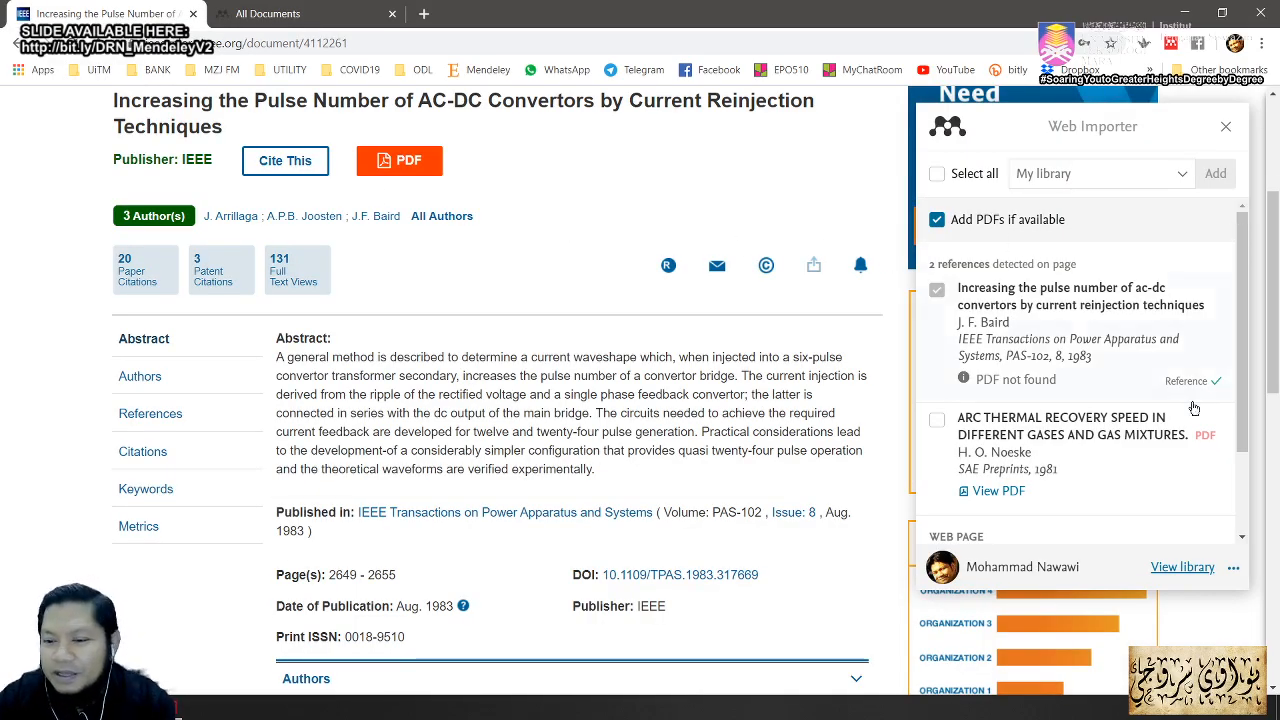
# Step: Sign out of the Web Importer and reopen its panel
pyautogui.click(1233, 571)
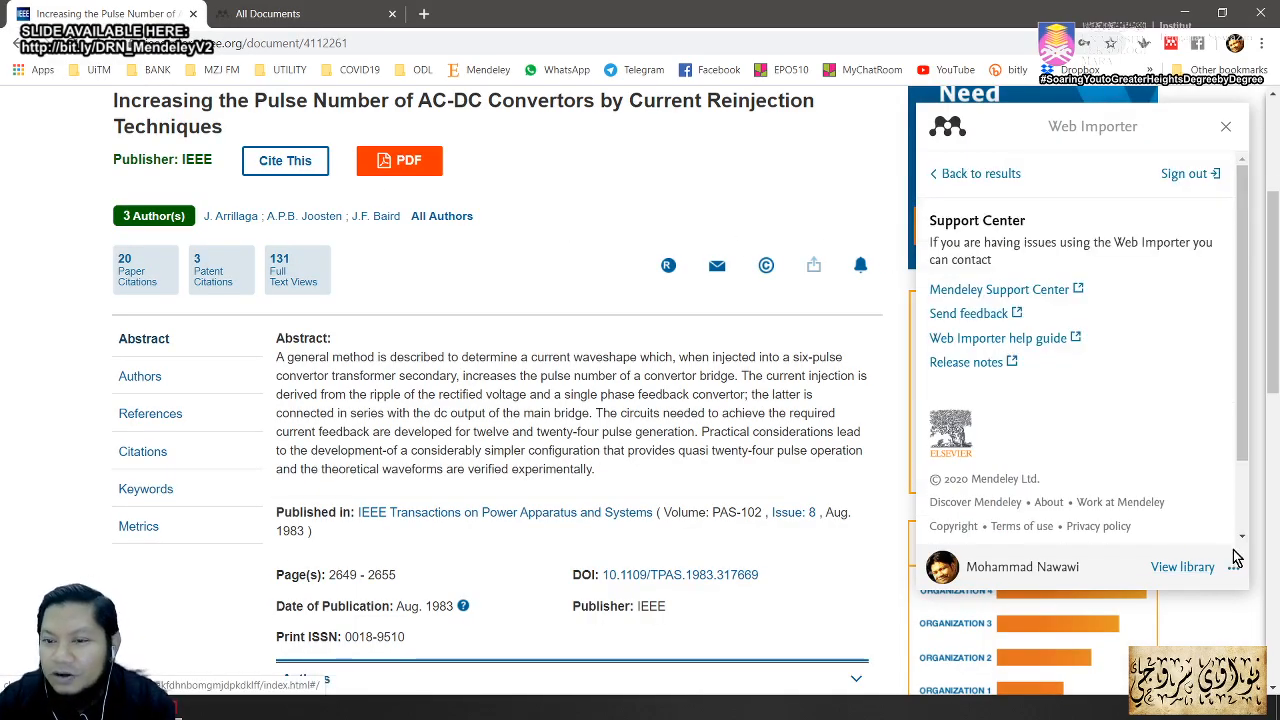
pyautogui.click(1184, 176)
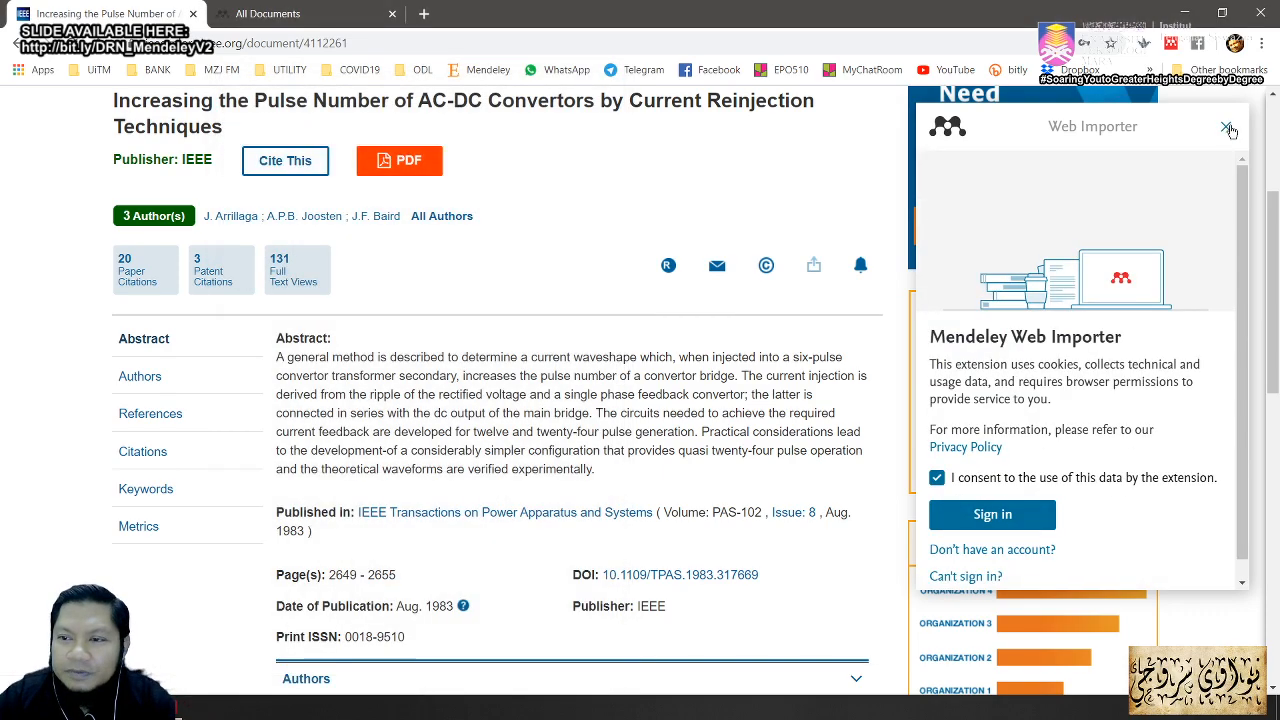
pyautogui.click(1226, 126)
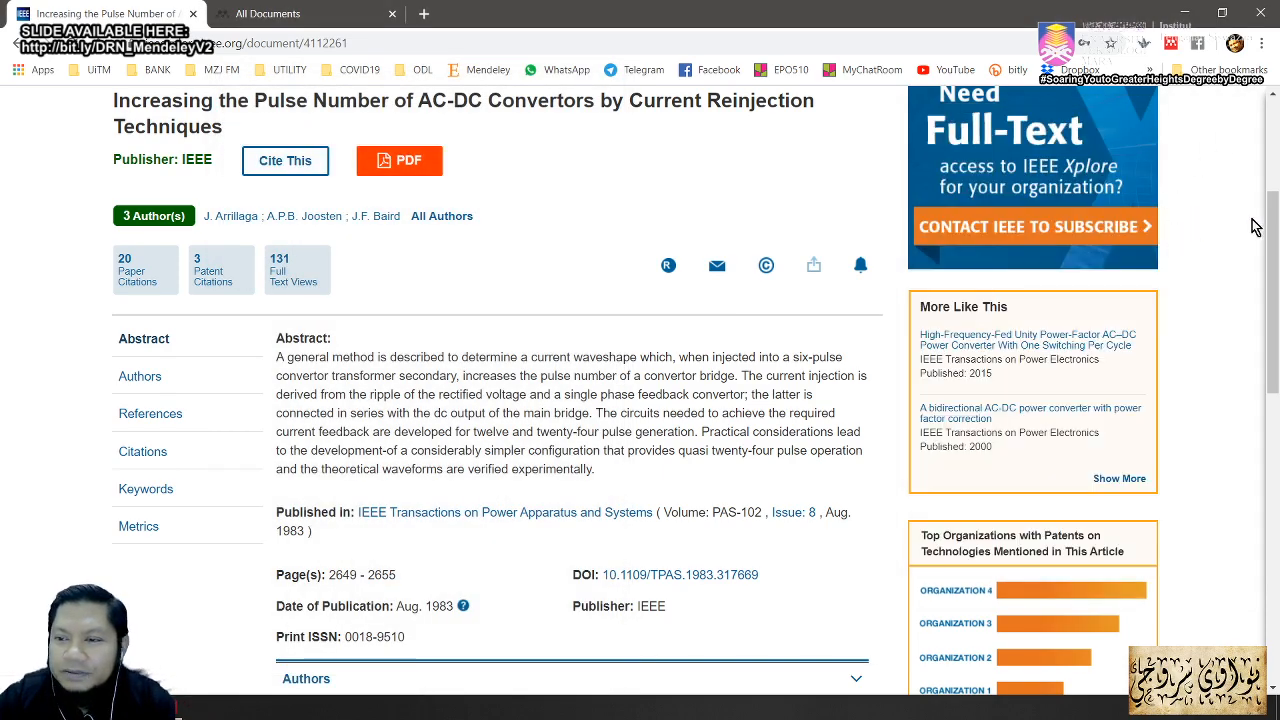
pyautogui.moveTo(1274, 242); pyautogui.dragTo(1276, 180)
pyautogui.click(1197, 43)
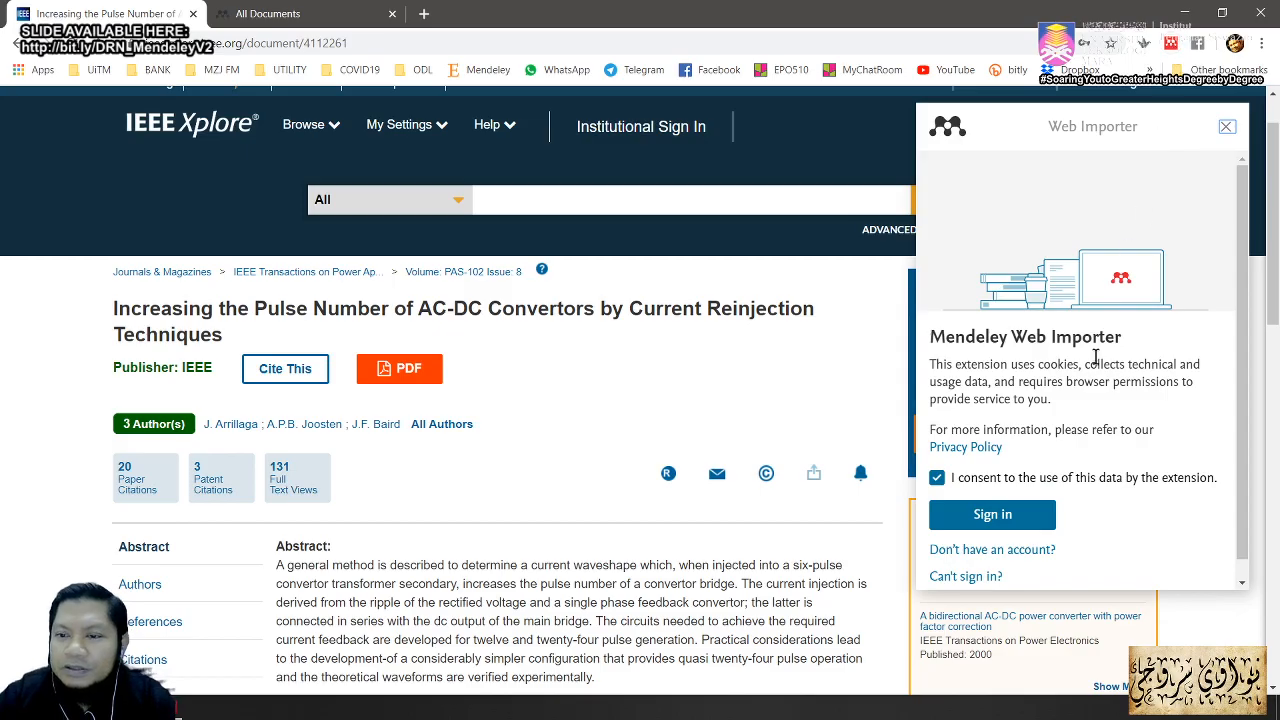
# Step: Start signing in to the Web Importer and untick 'Stay signed in' on the Elsevier form
pyautogui.click(992, 516)
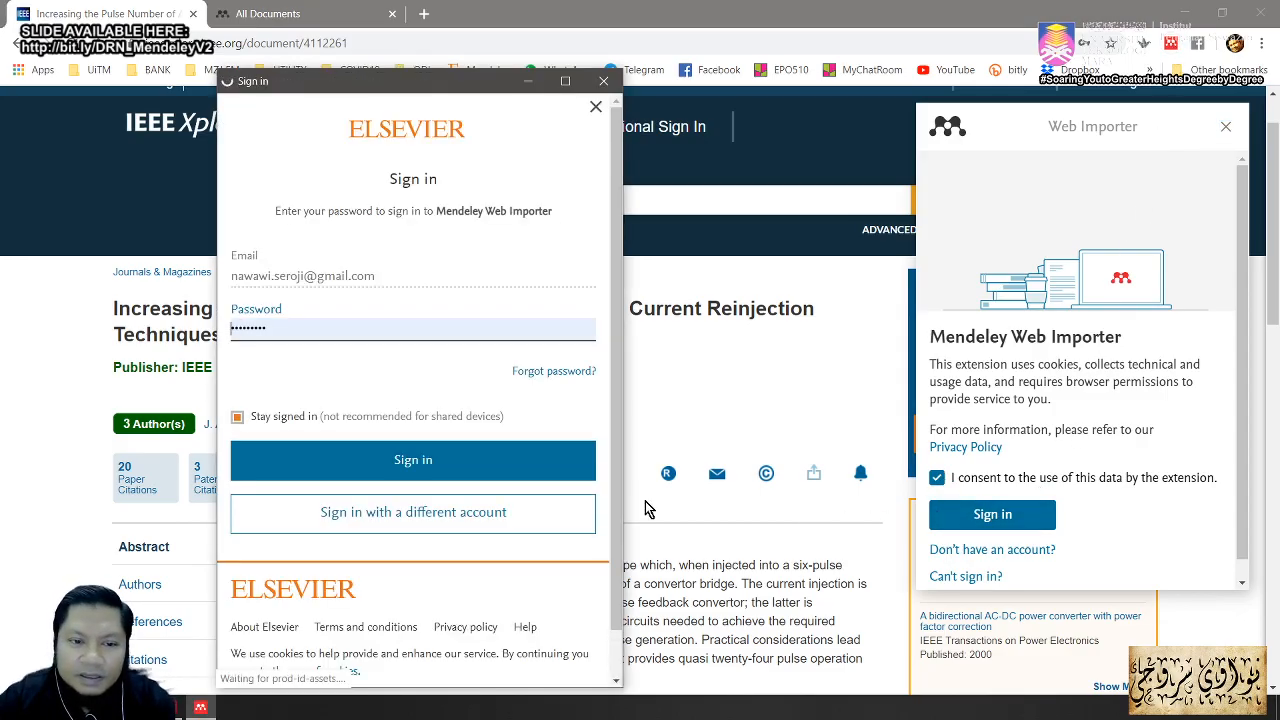
pyautogui.moveTo(388, 279); pyautogui.dragTo(285, 280)
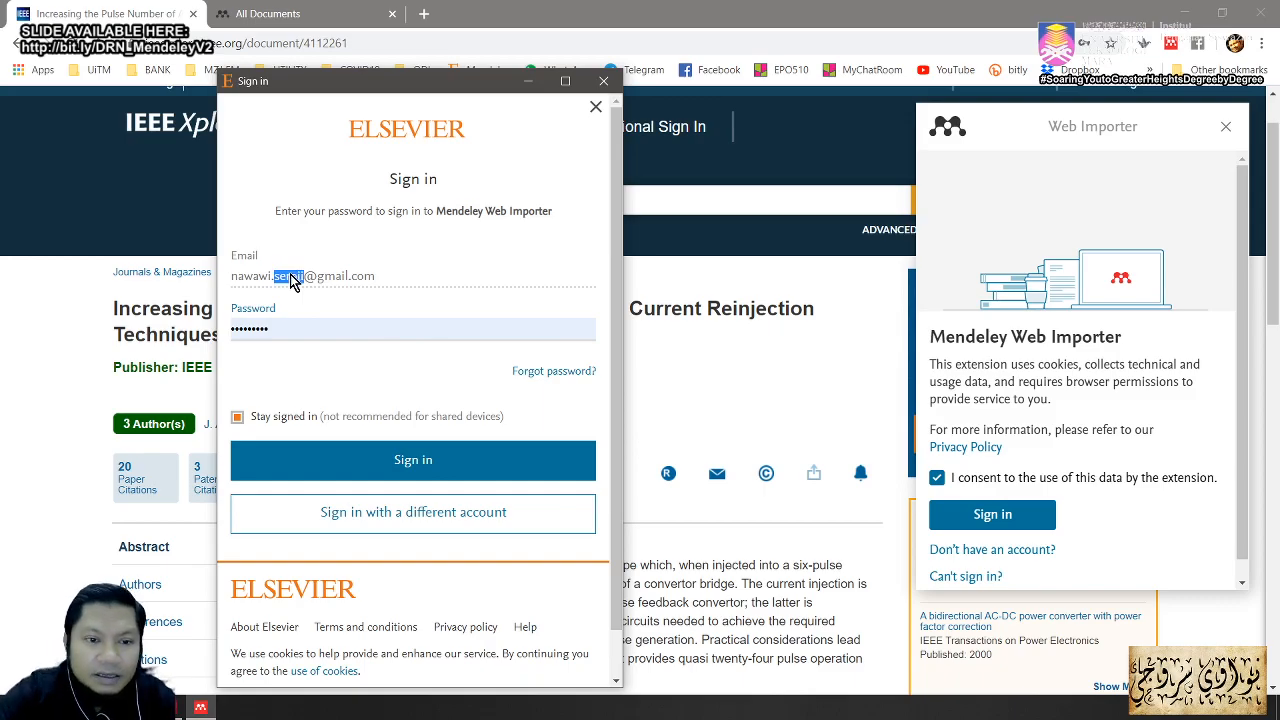
pyautogui.scroll(-1, 305, 350)
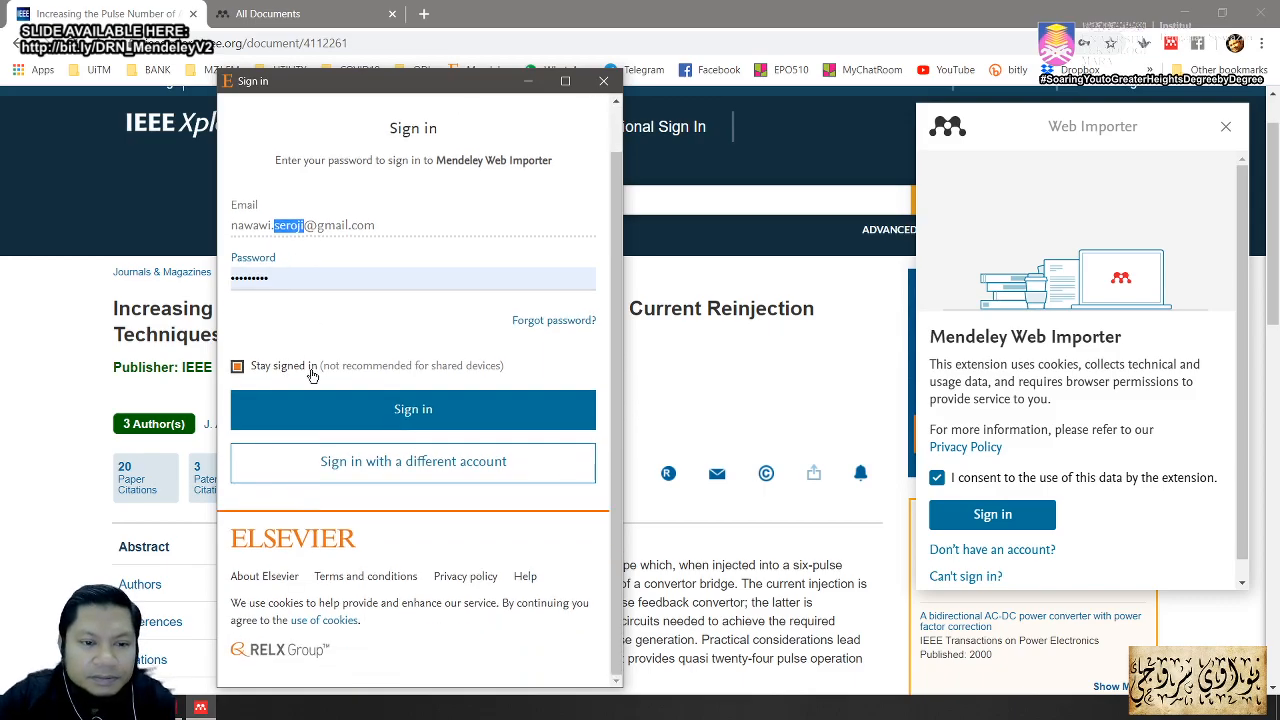
pyautogui.click(237, 367)
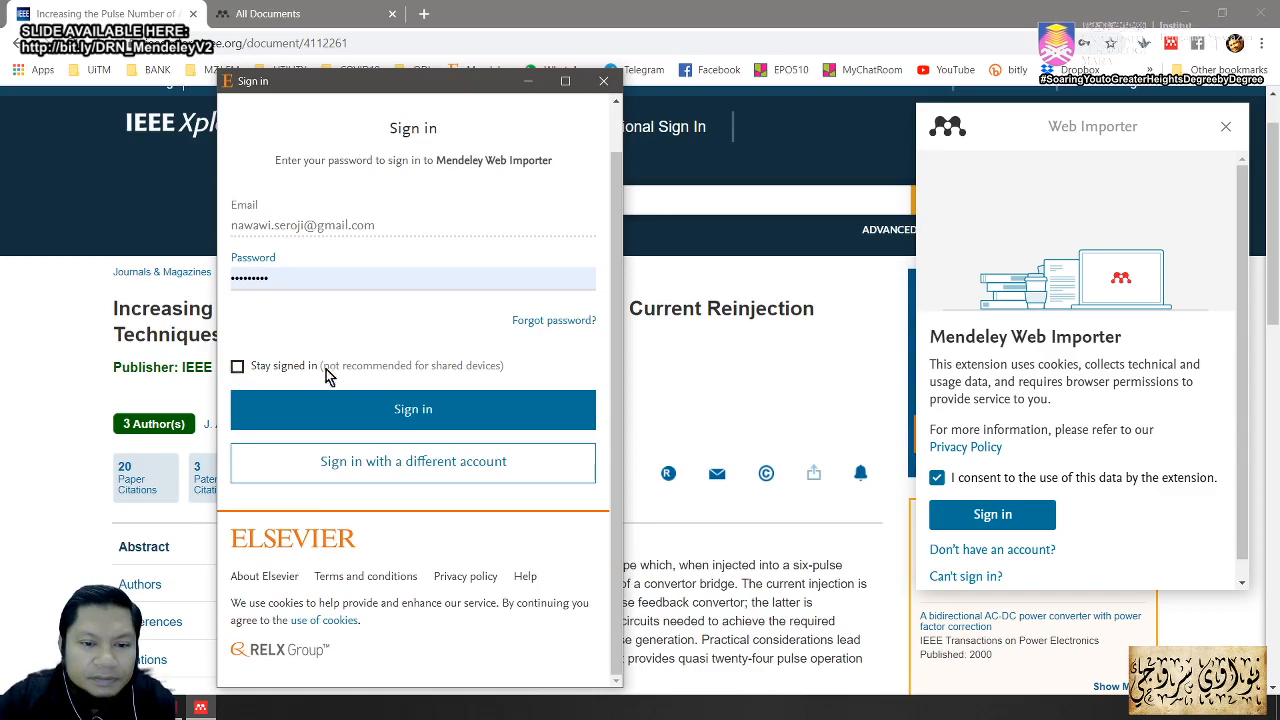
# Step: Sign in with a different Elsevier account, entering its e-mail and password with 'Stay signed in' off
pyautogui.click(365, 461)
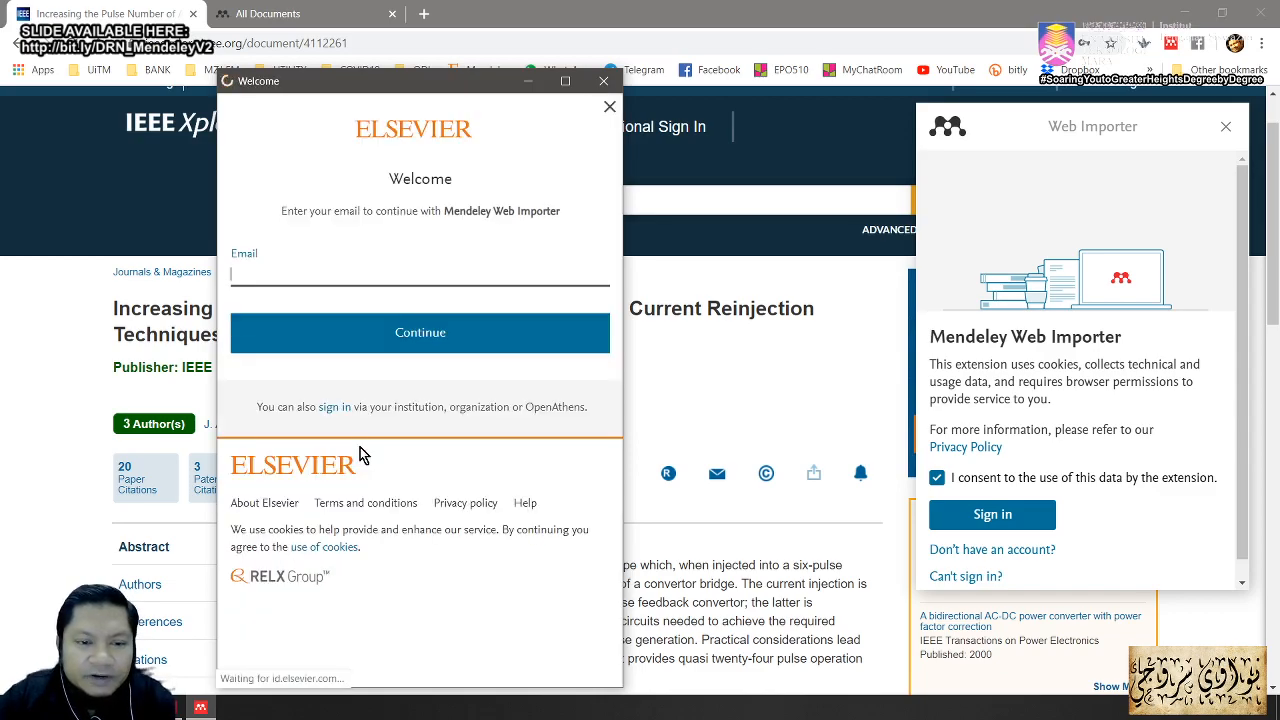
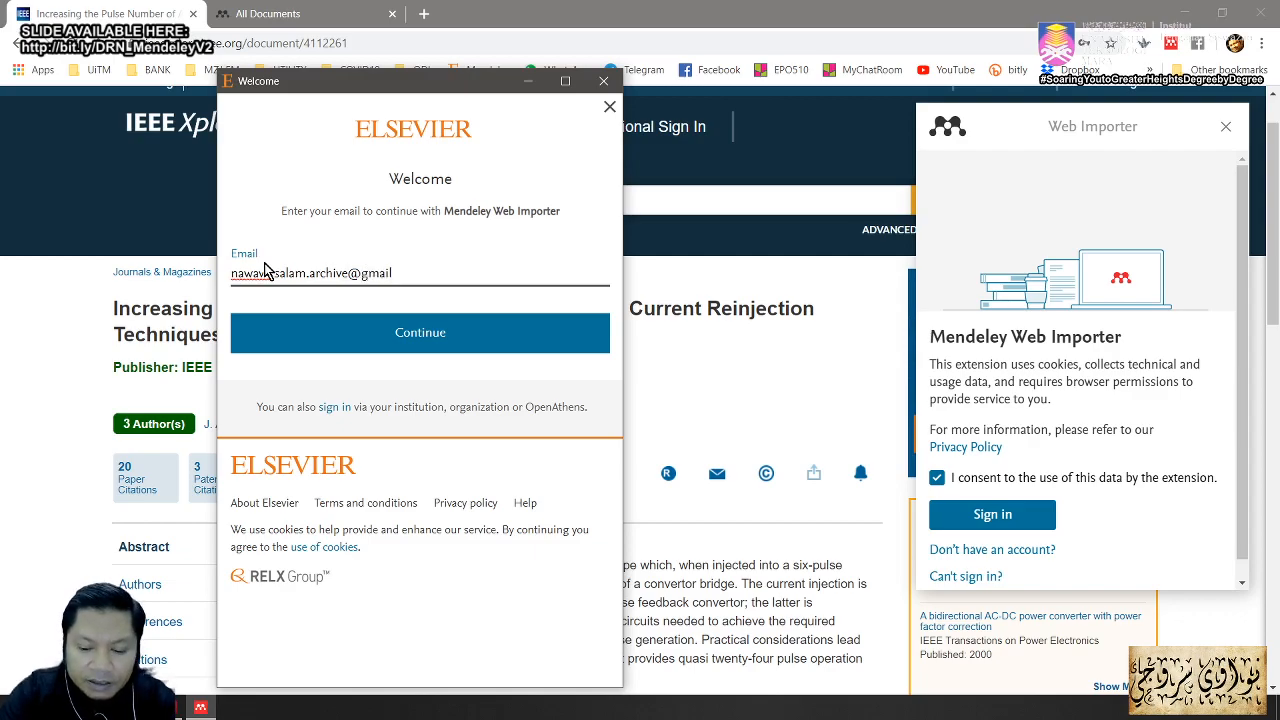
pyautogui.press('Tab')
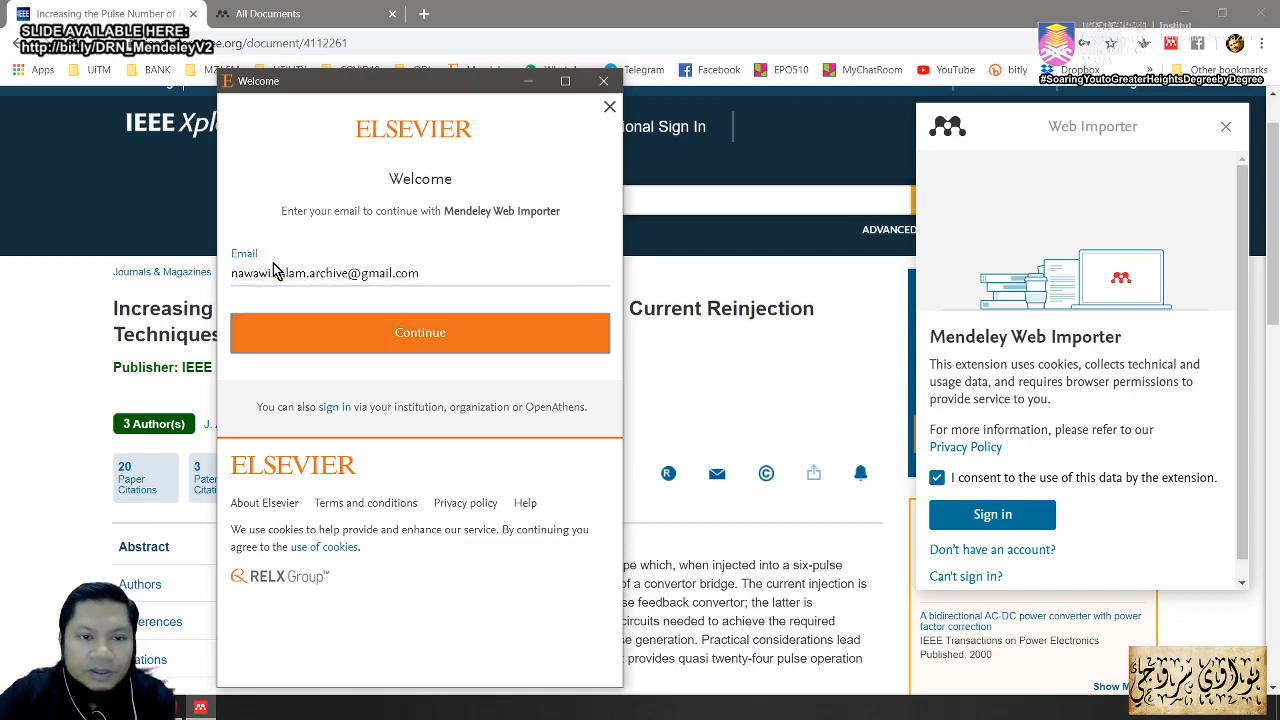
pyautogui.click(374, 340)
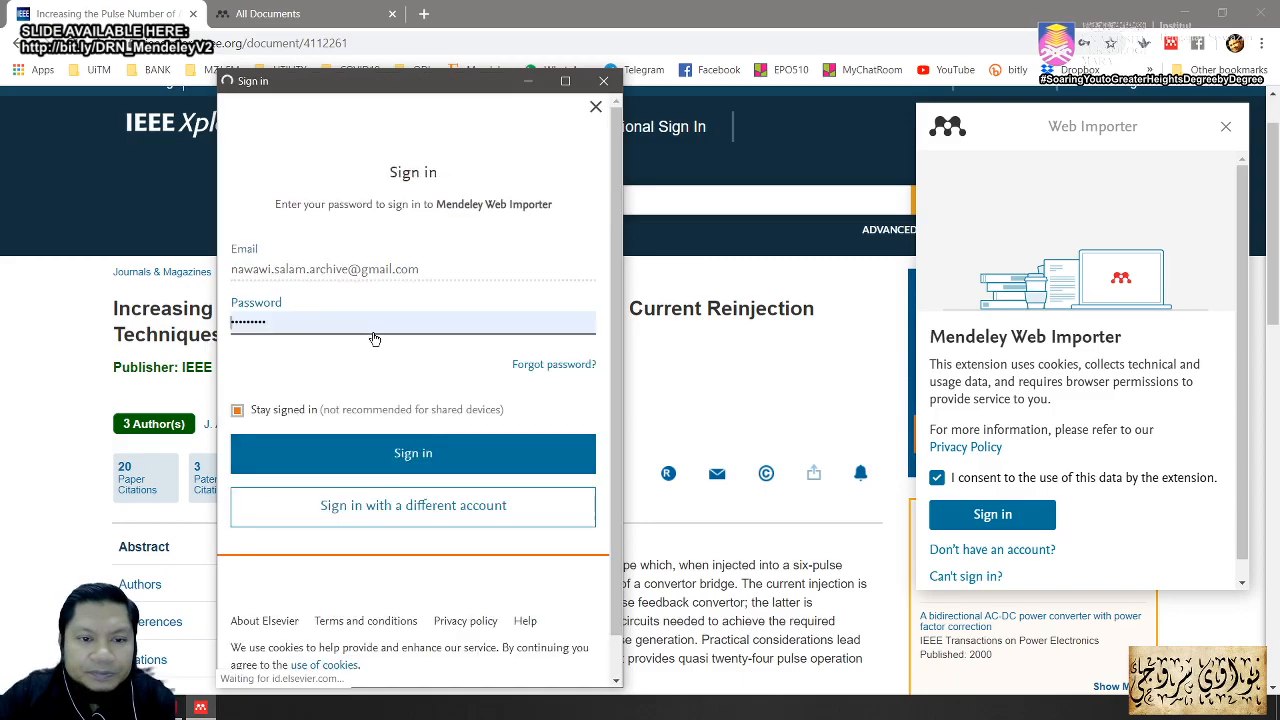
pyautogui.doubleClick(255, 328)
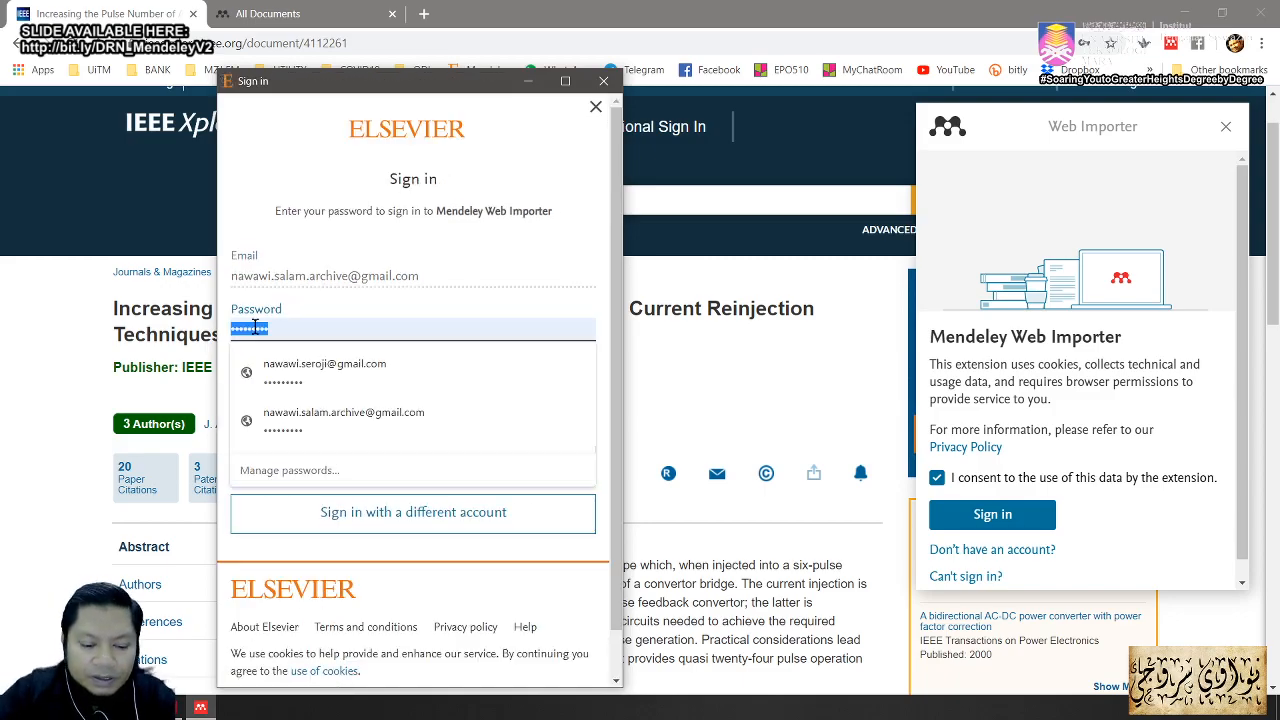
pyautogui.write('n')
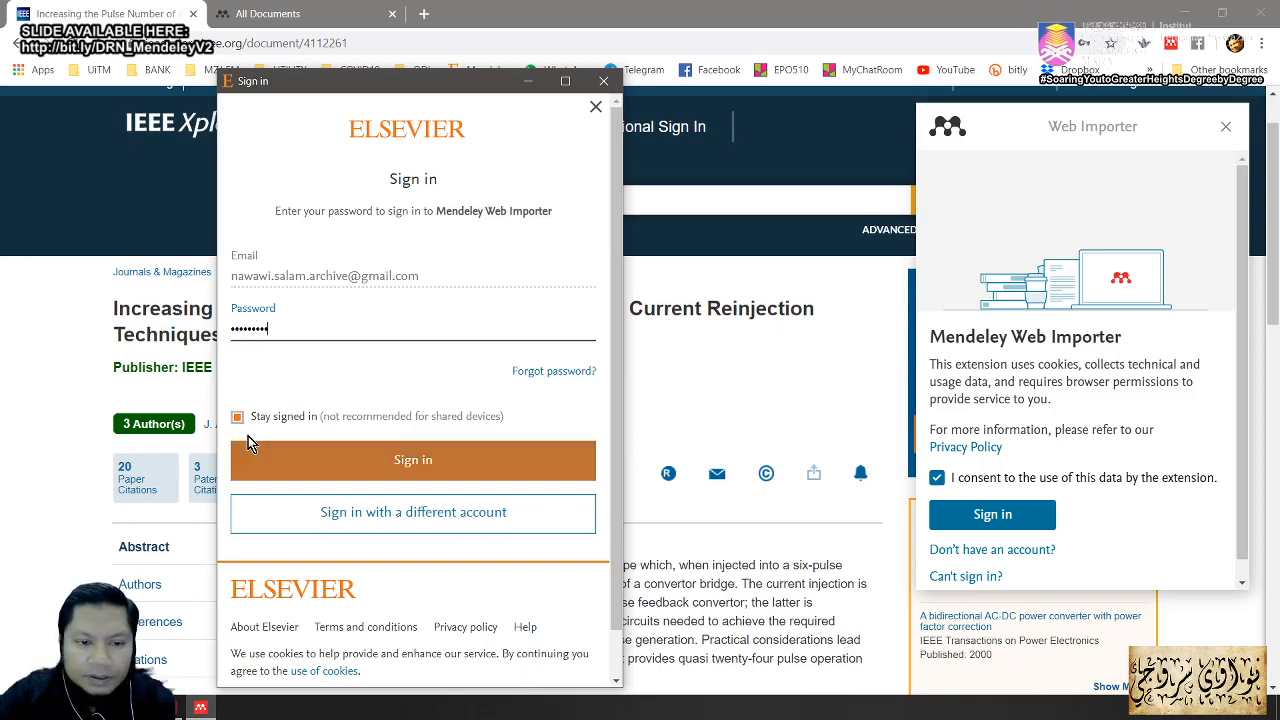
pyautogui.click(237, 416)
pyautogui.click(358, 467)
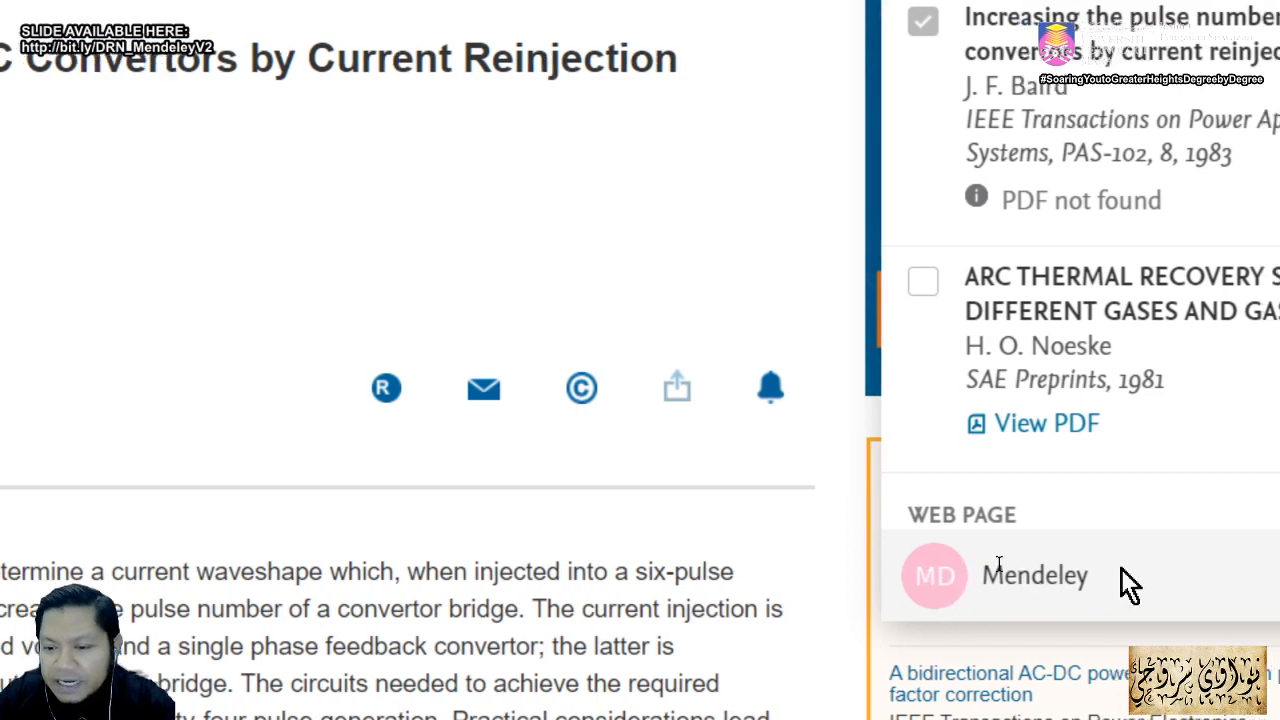
# Step: Open the second account's 24-document online library from the importer's View library link
pyautogui.click(960, 572)
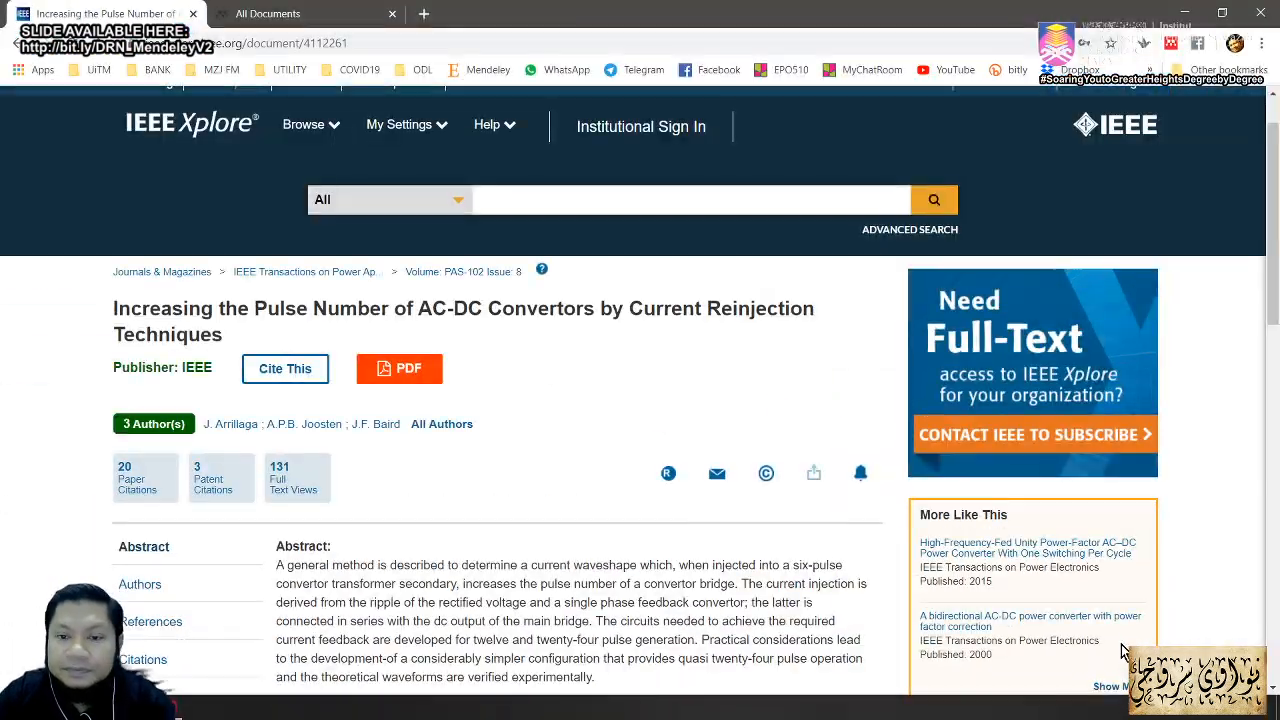
pyautogui.scroll(1, 1155, 367)
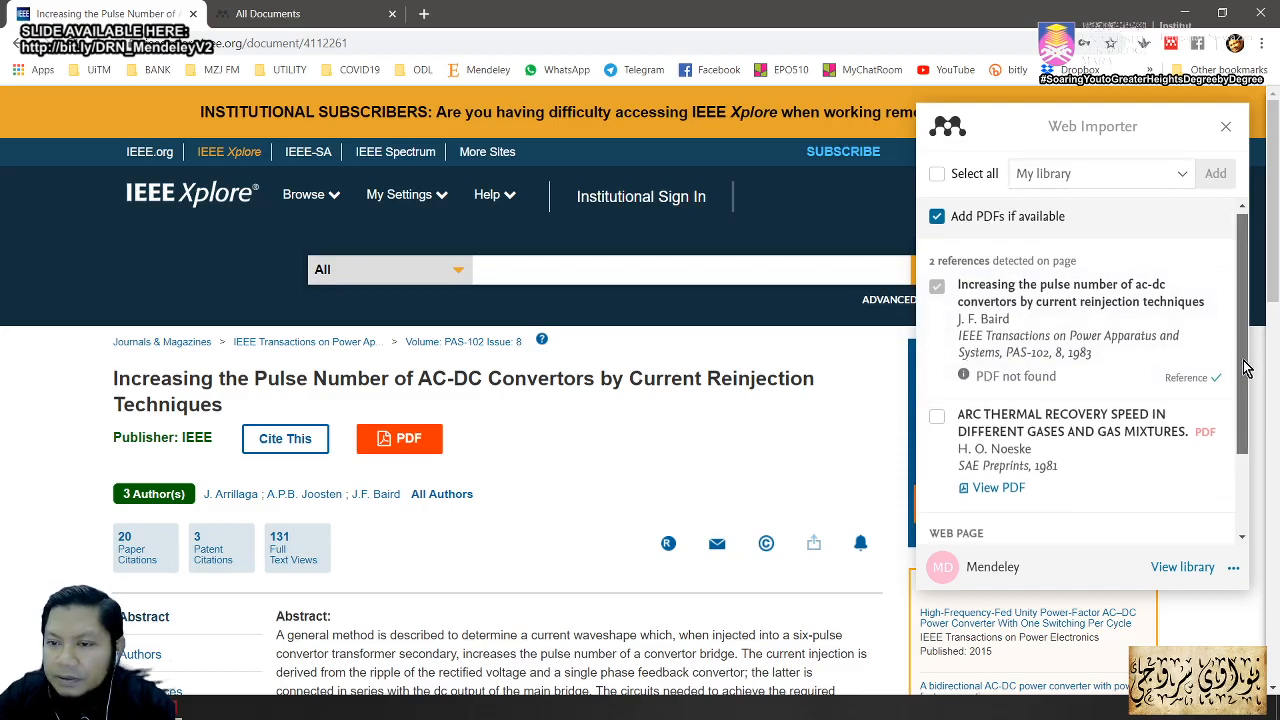
pyautogui.scroll(-2, 1236, 470)
pyautogui.scroll(2, 1234, 476)
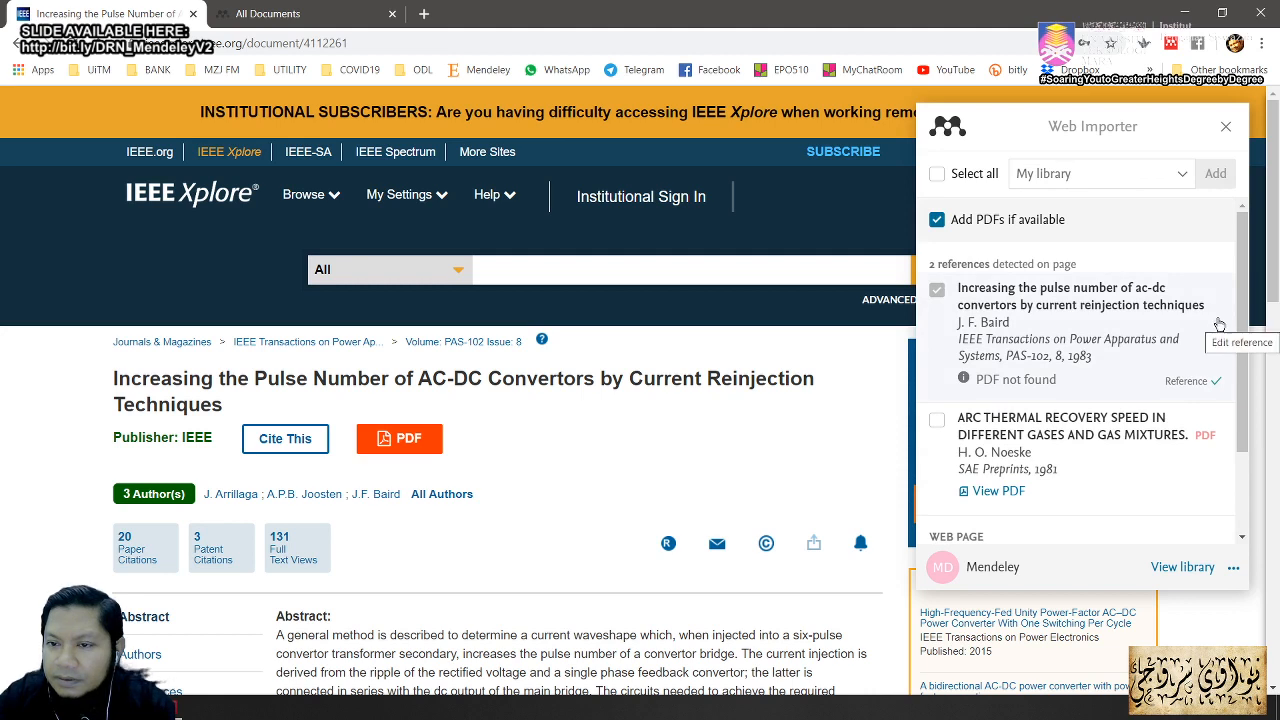
pyautogui.click(1183, 567)
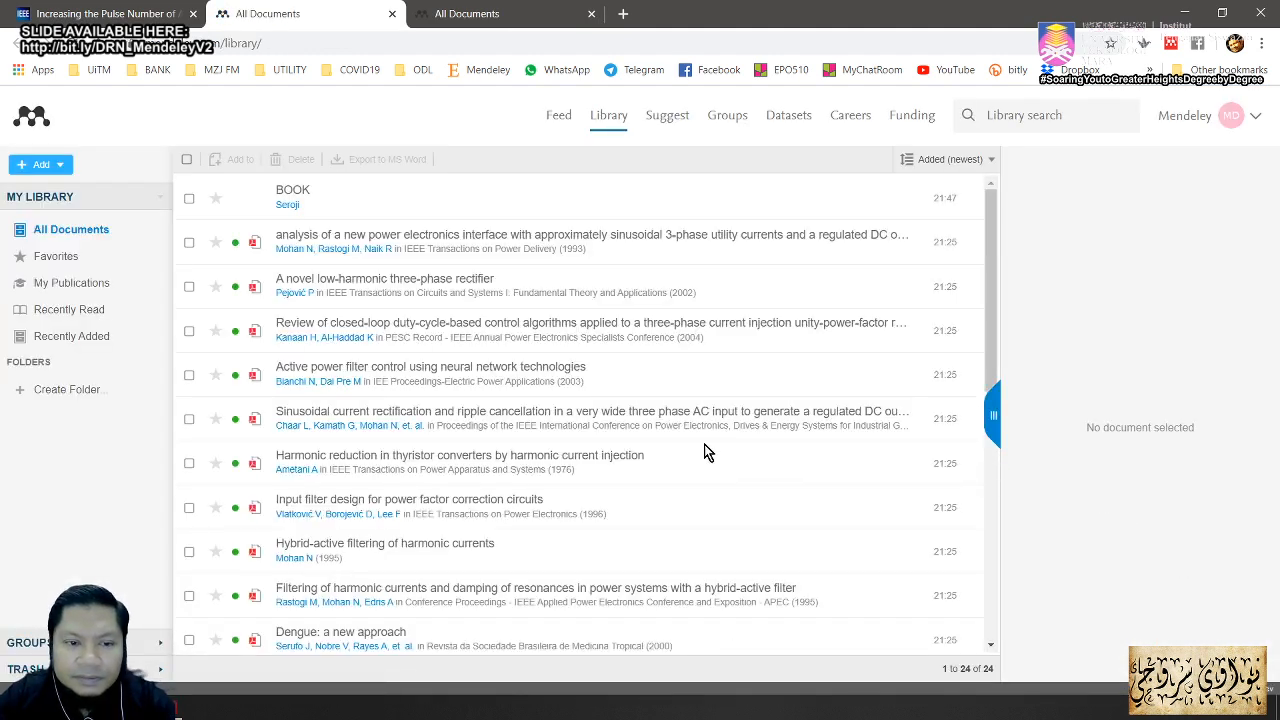
# Step: Return to the IEEE article tab and check the detected reference's details in the importer
pyautogui.scroll(-7, 700, 450)
pyautogui.scroll(7, 700, 450)
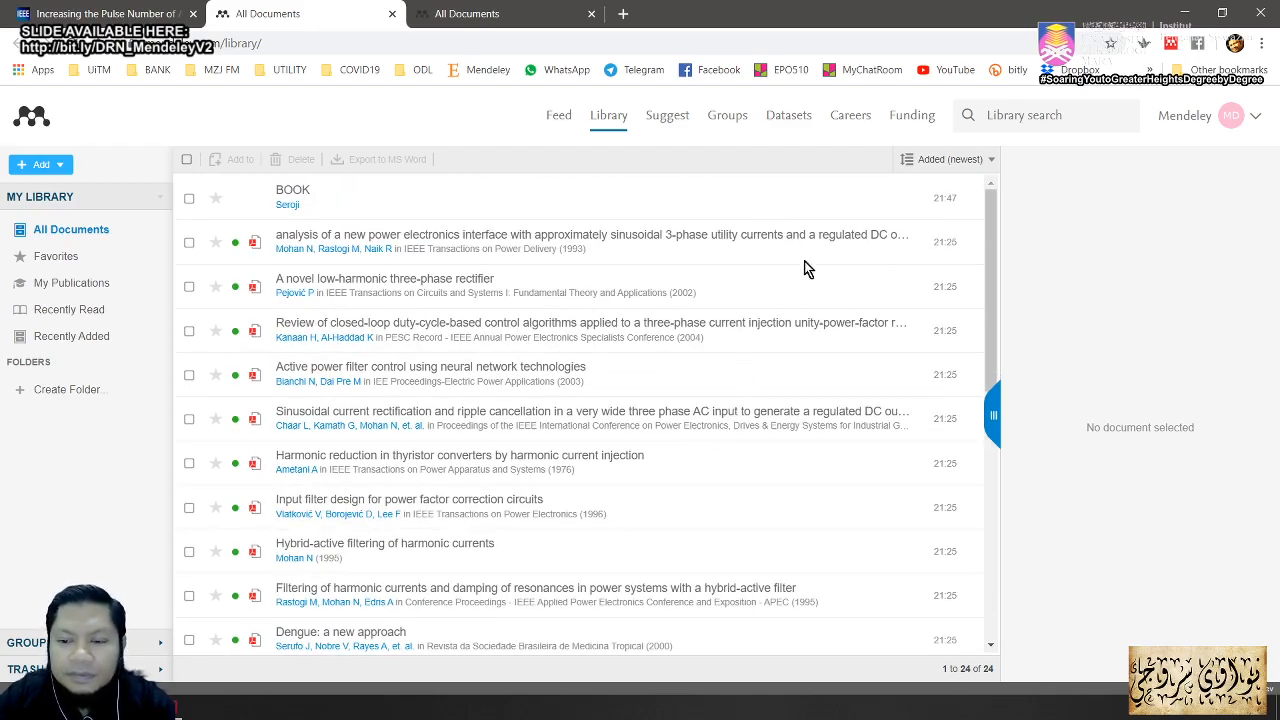
pyautogui.click(146, 20)
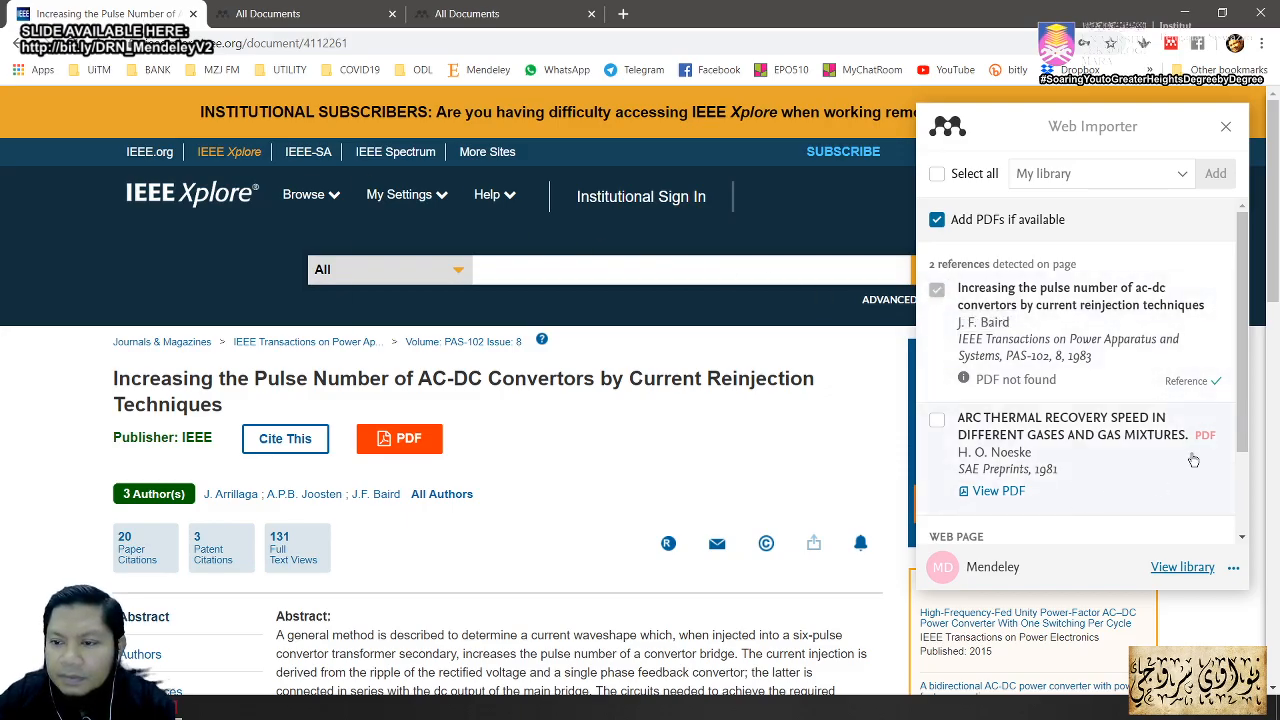
pyautogui.scroll(-2, 1234, 440)
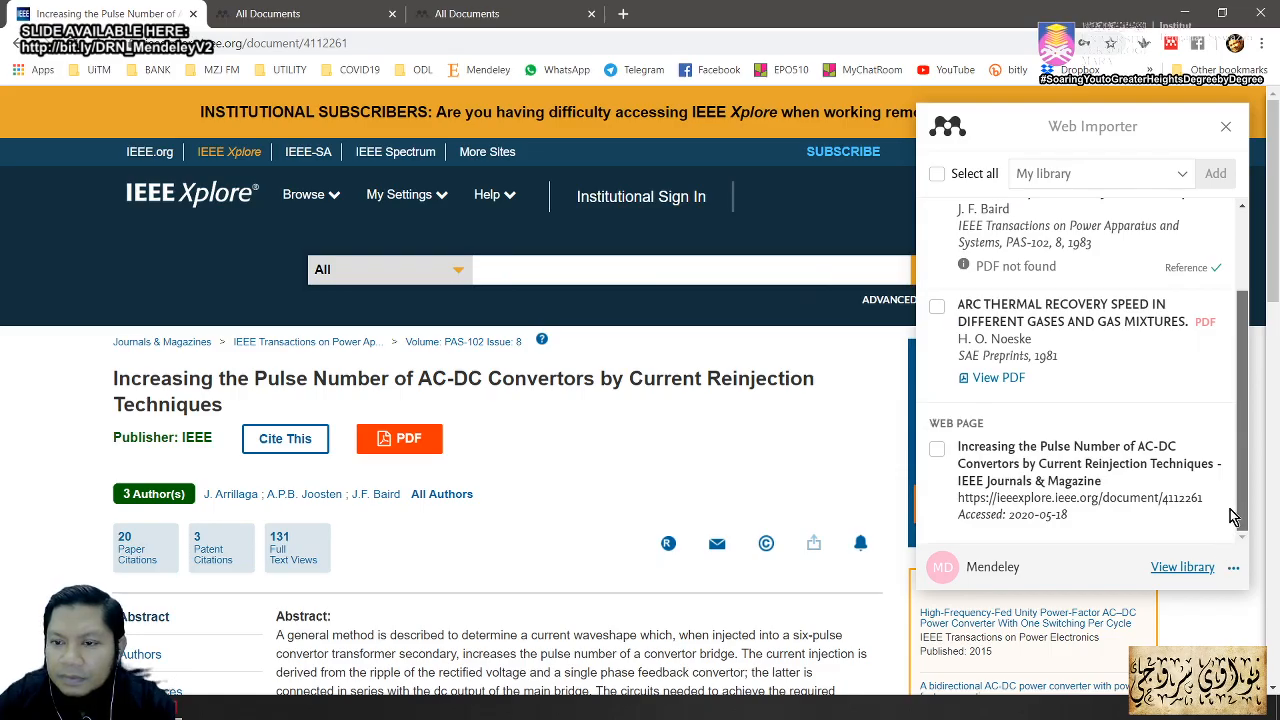
pyautogui.scroll(2, 1230, 522)
pyautogui.click(1214, 328)
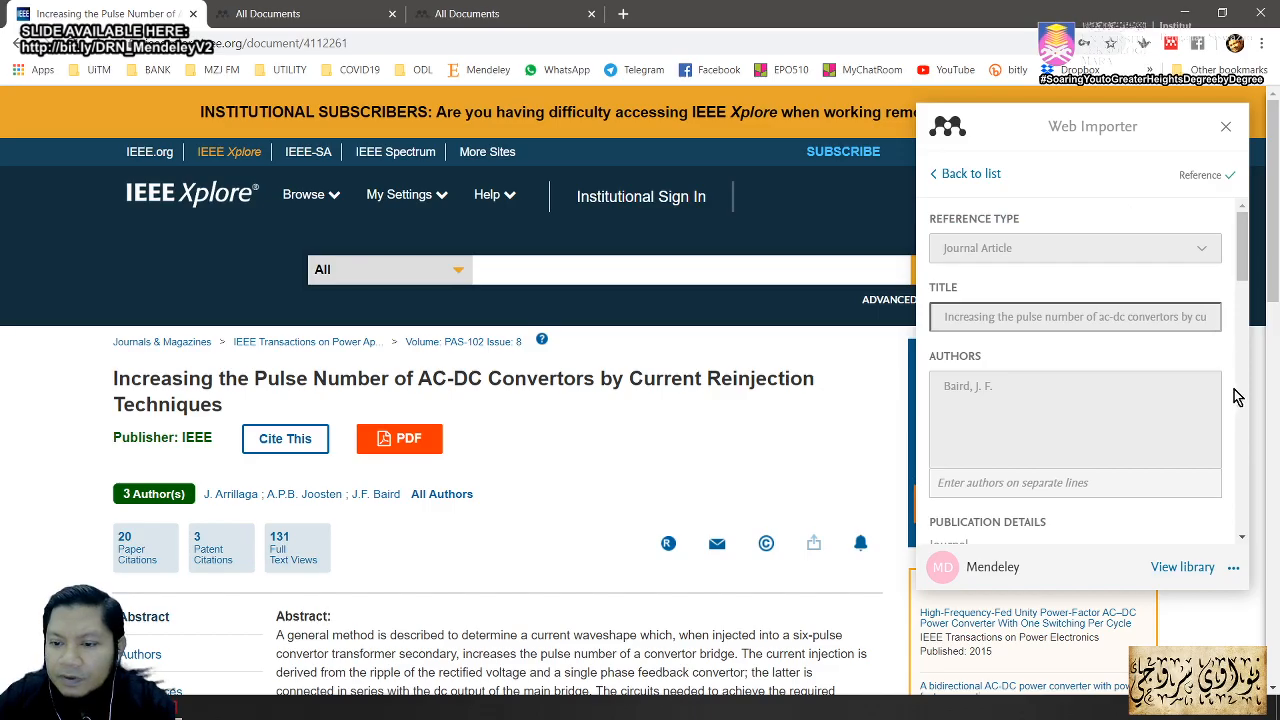
pyautogui.click(1225, 127)
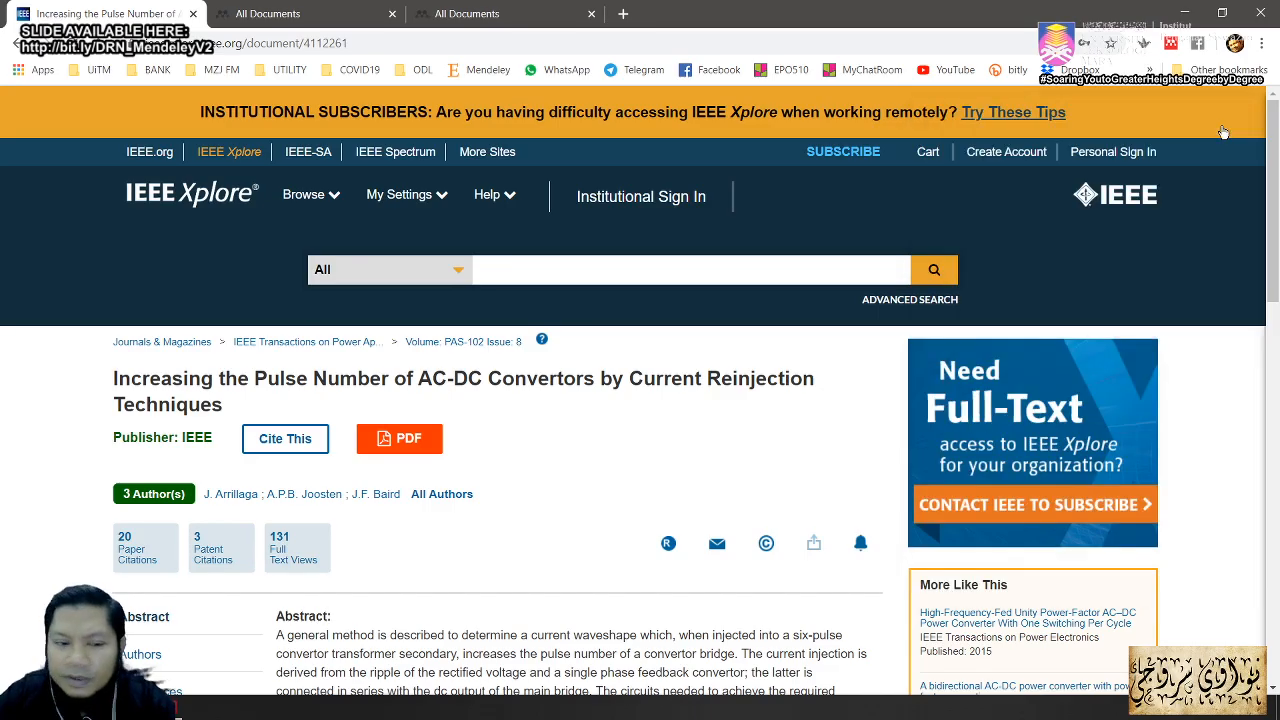
# Step: Expand References and open reference 3, the 1972 Ametani harmonic reduction paper
pyautogui.scroll(-8, 355, 555)
pyautogui.scroll(3, 361, 562)
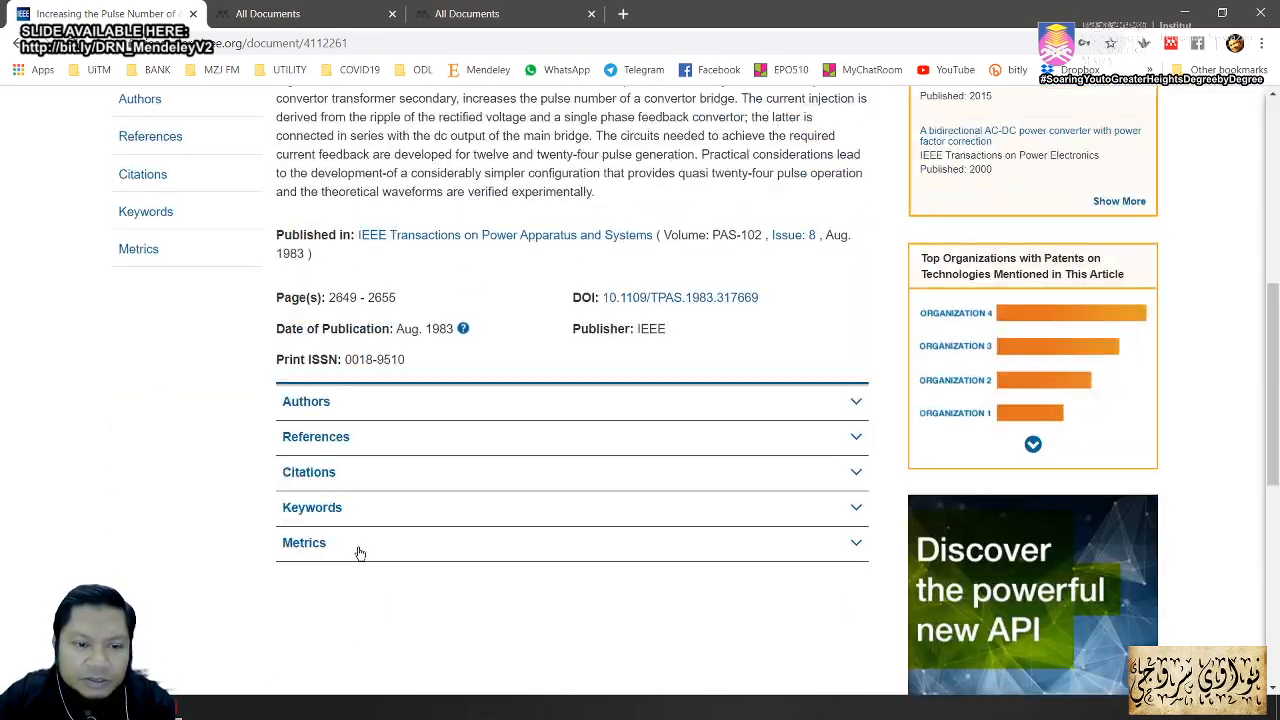
pyautogui.click(320, 438)
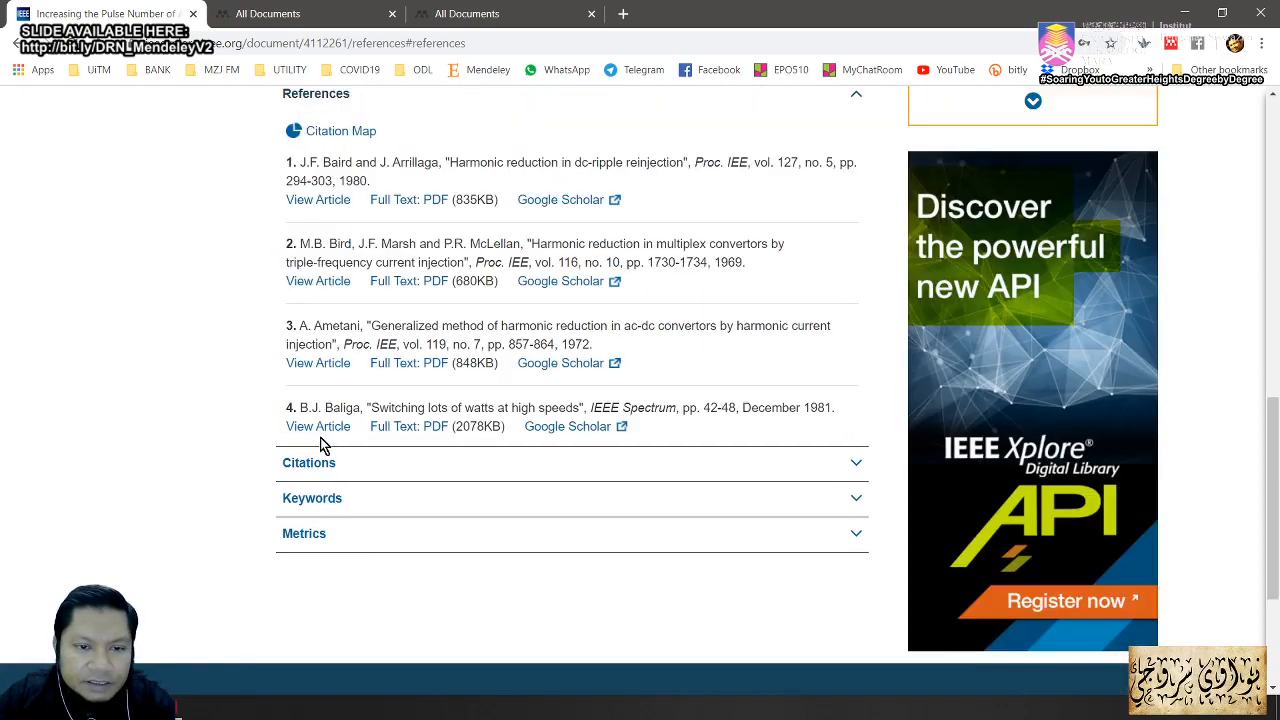
pyautogui.click(328, 366)
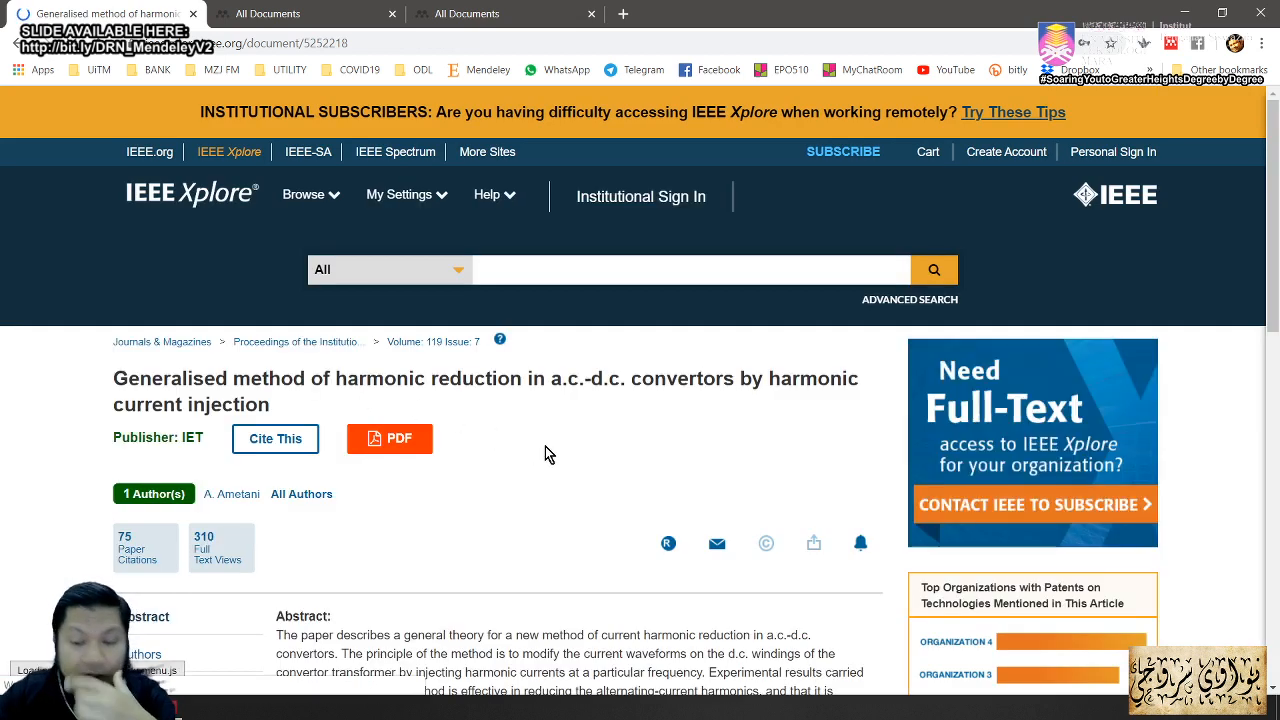
pyautogui.scroll(-3, 549, 455)
pyautogui.scroll(3, 549, 440)
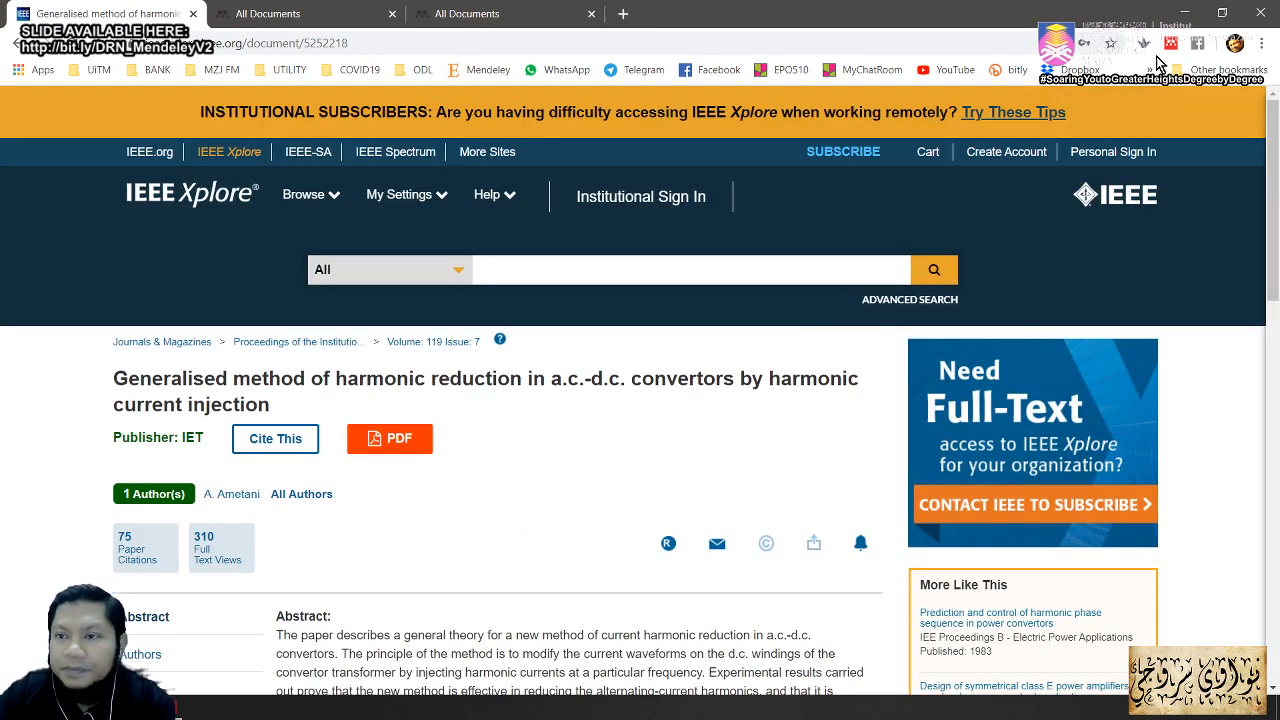
# Step: Save the 1972 Ametani 'Generalised method of harmonic reduction' article to My library with Web Importer
pyautogui.click(1170, 43)
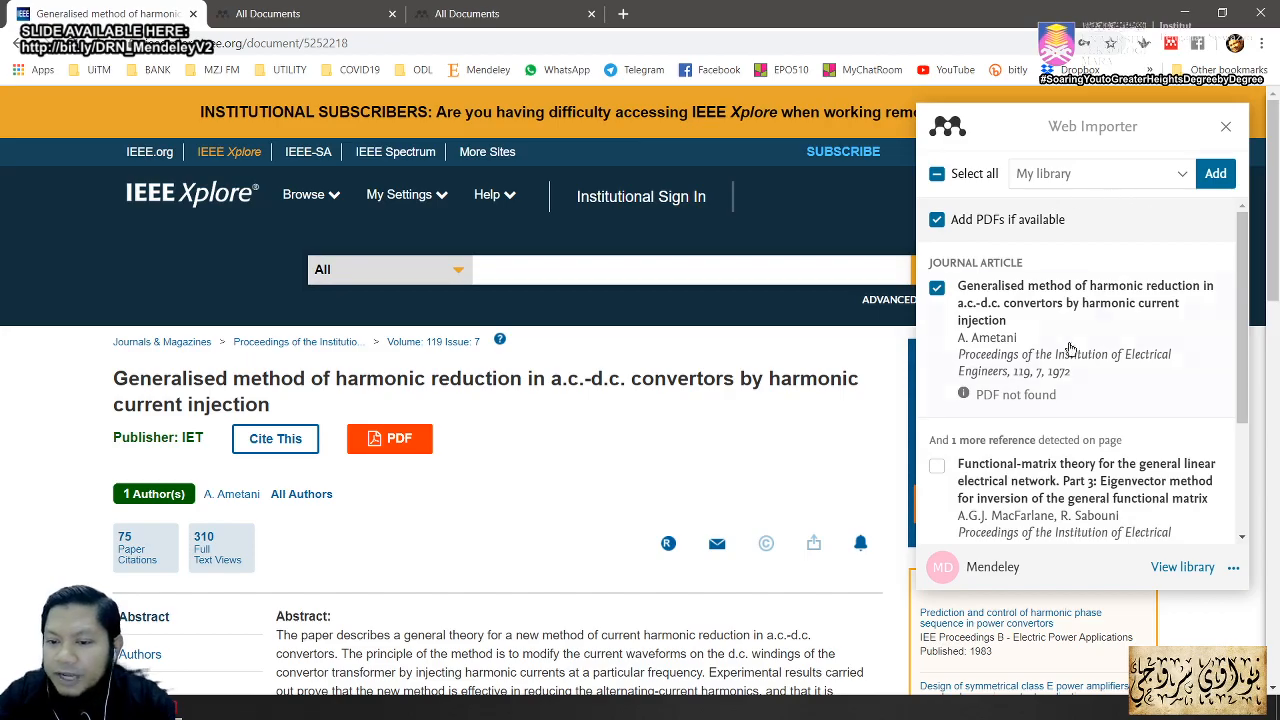
pyautogui.click(1216, 176)
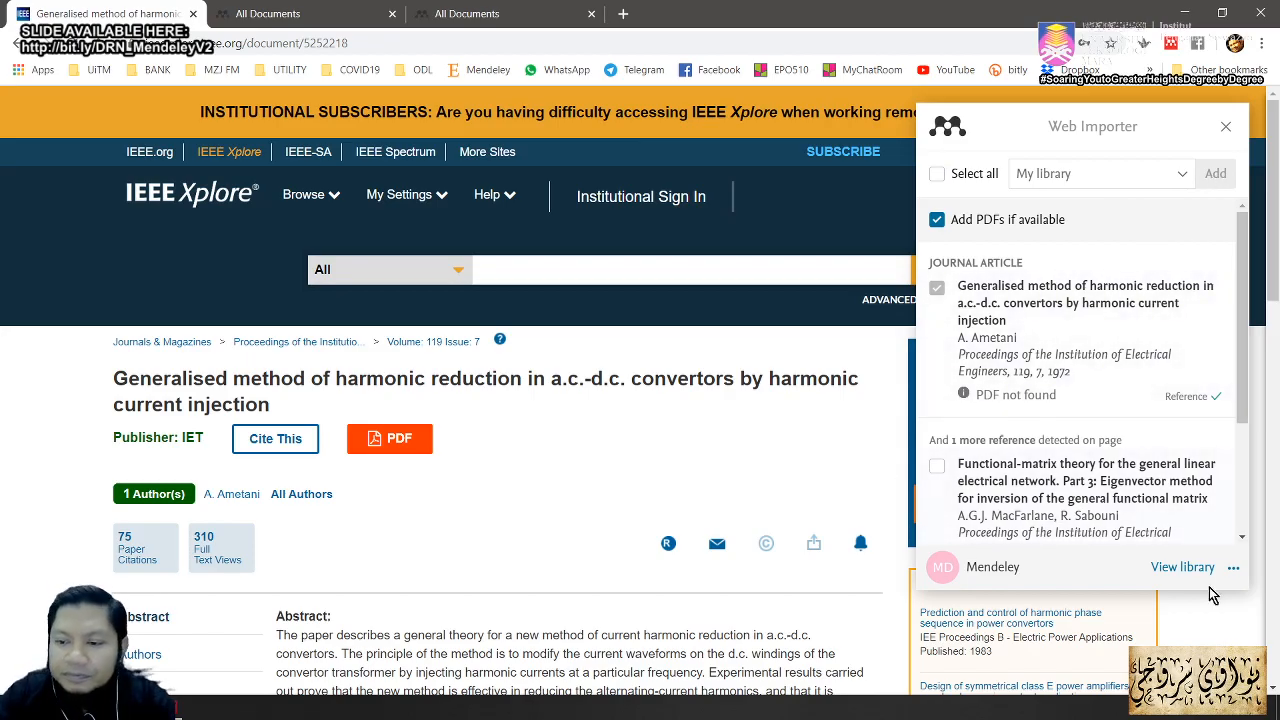
# Step: Check that the web library now lists 25 documents, then switch to Mendeley Desktop
pyautogui.click(1183, 567)
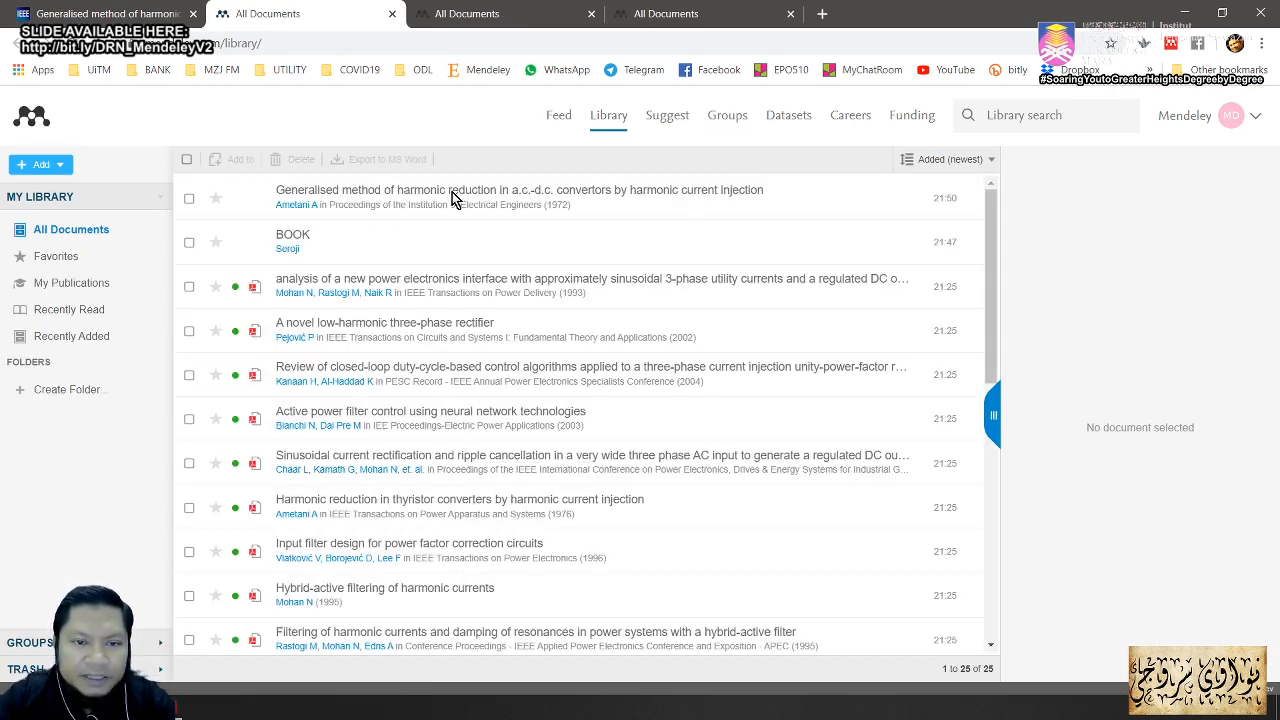
pyautogui.click(104, 16)
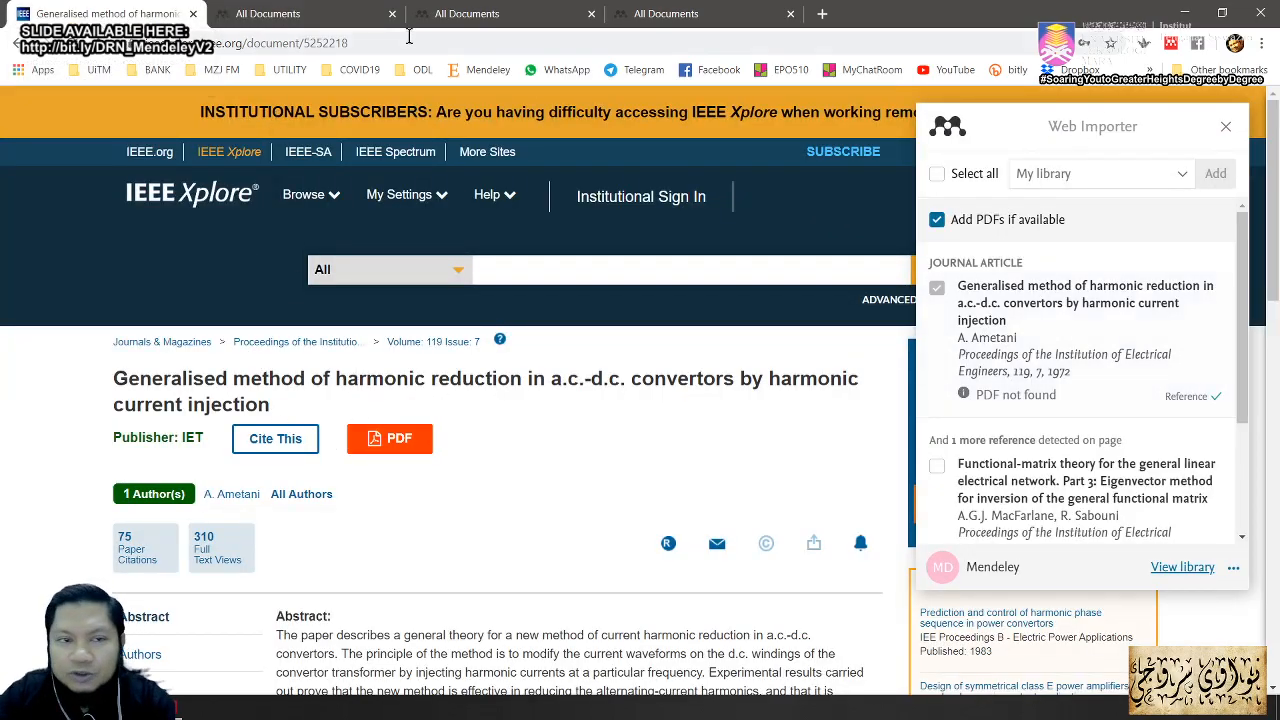
pyautogui.click(256, 18)
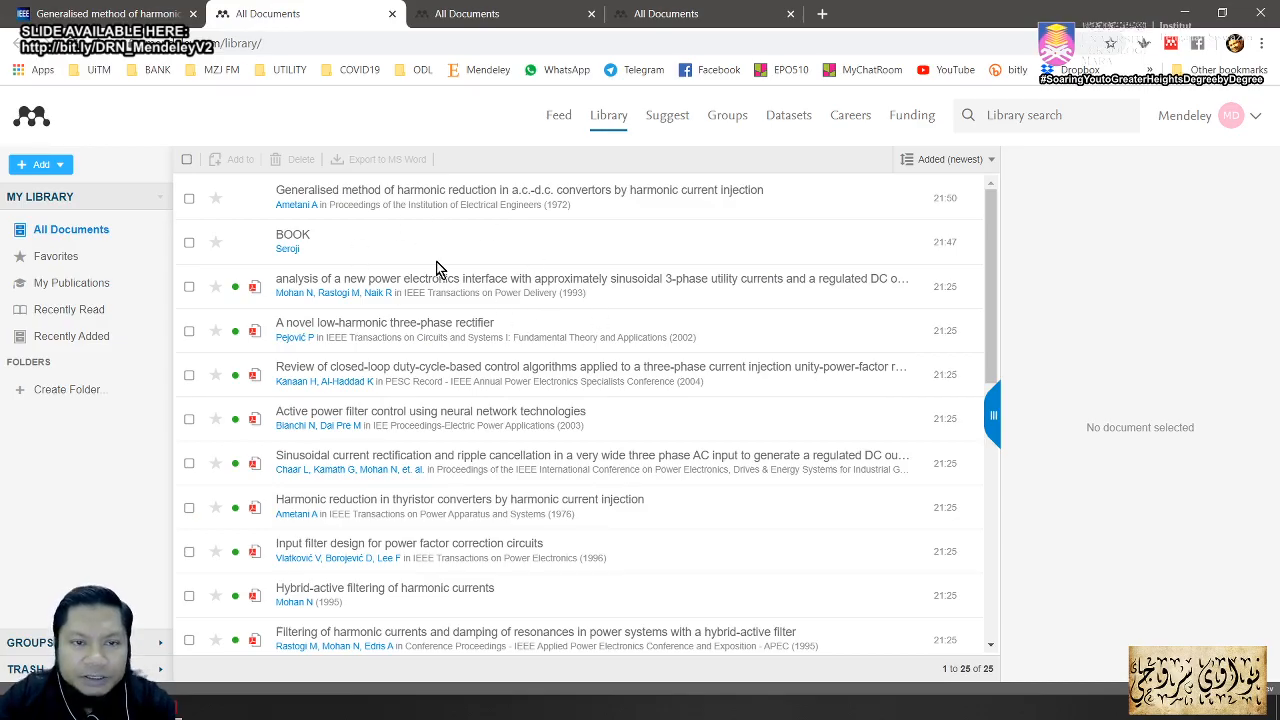
pyautogui.click(186, 711)
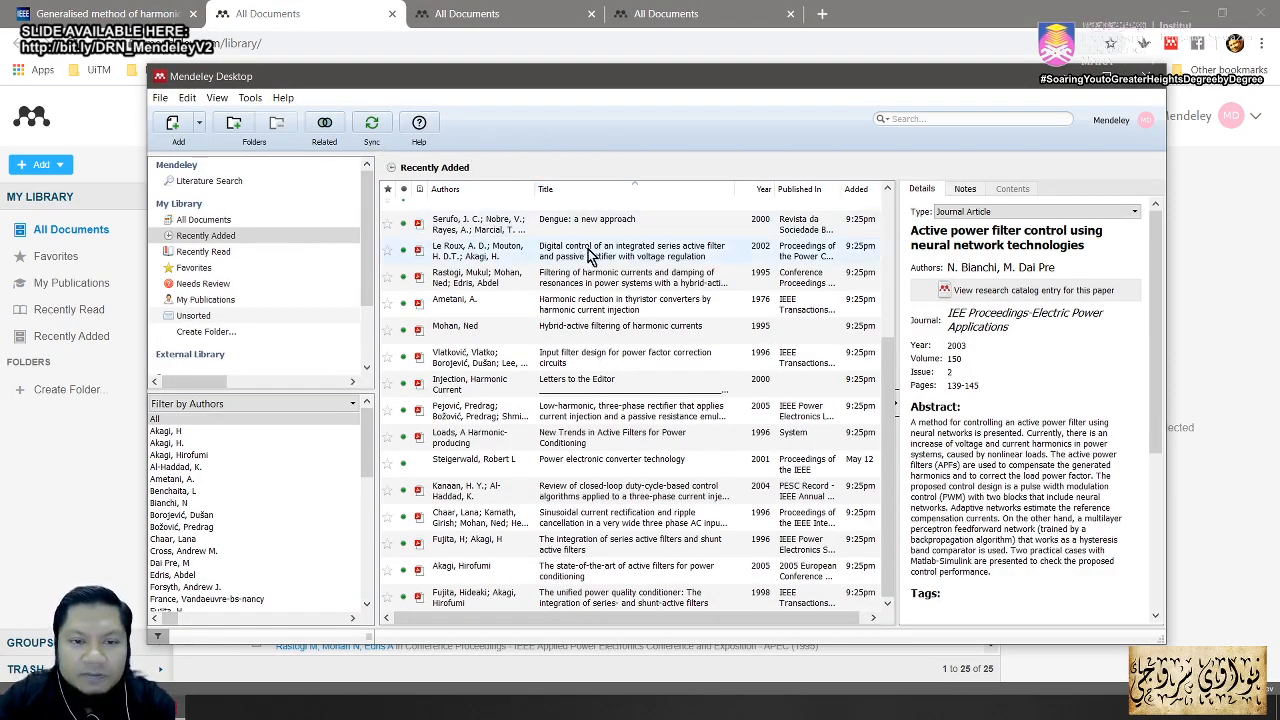
# Step: Sync the desktop library, sort by Title, and switch between Recently Added and All Documents
pyautogui.moveTo(889, 381); pyautogui.dragTo(889, 203)
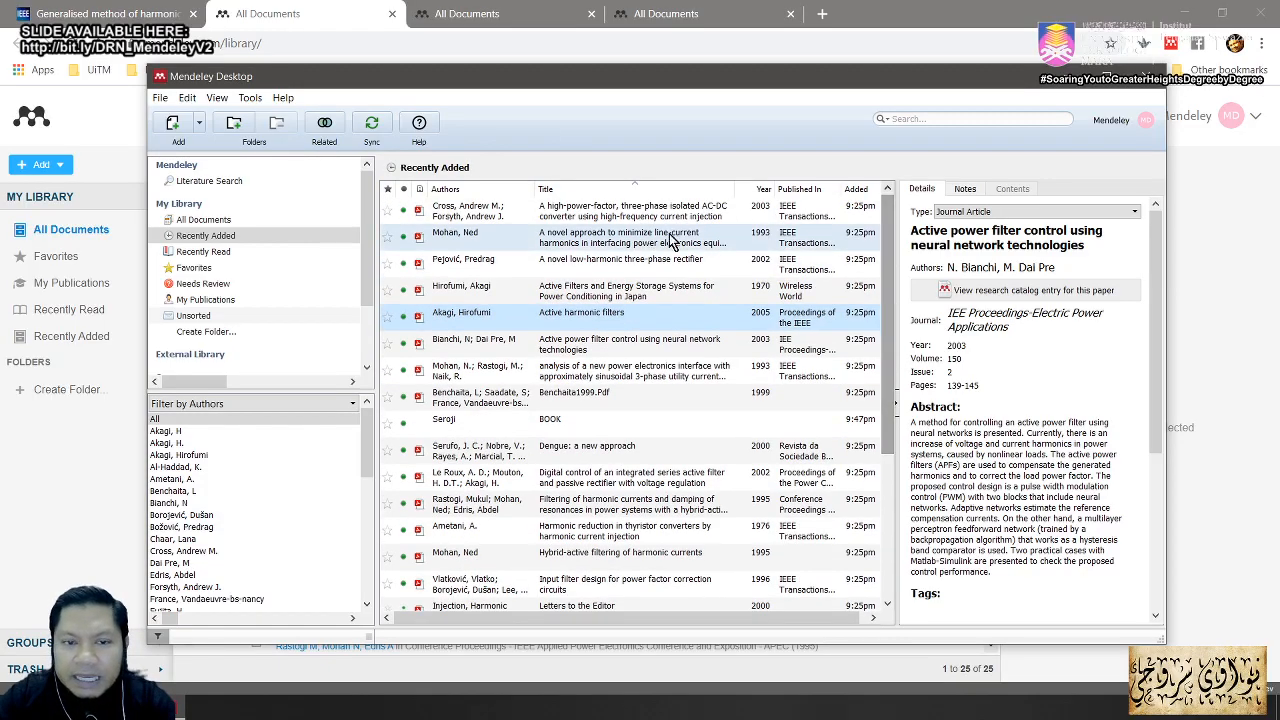
pyautogui.click(373, 134)
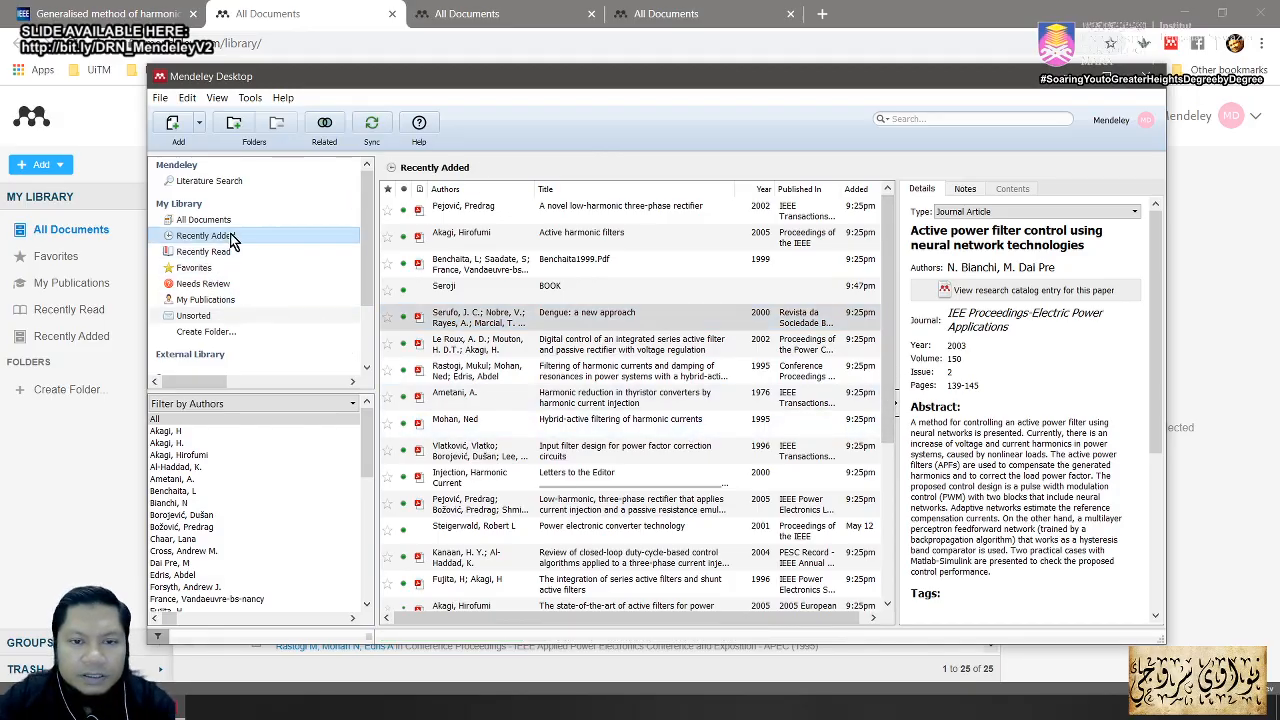
pyautogui.click(601, 193)
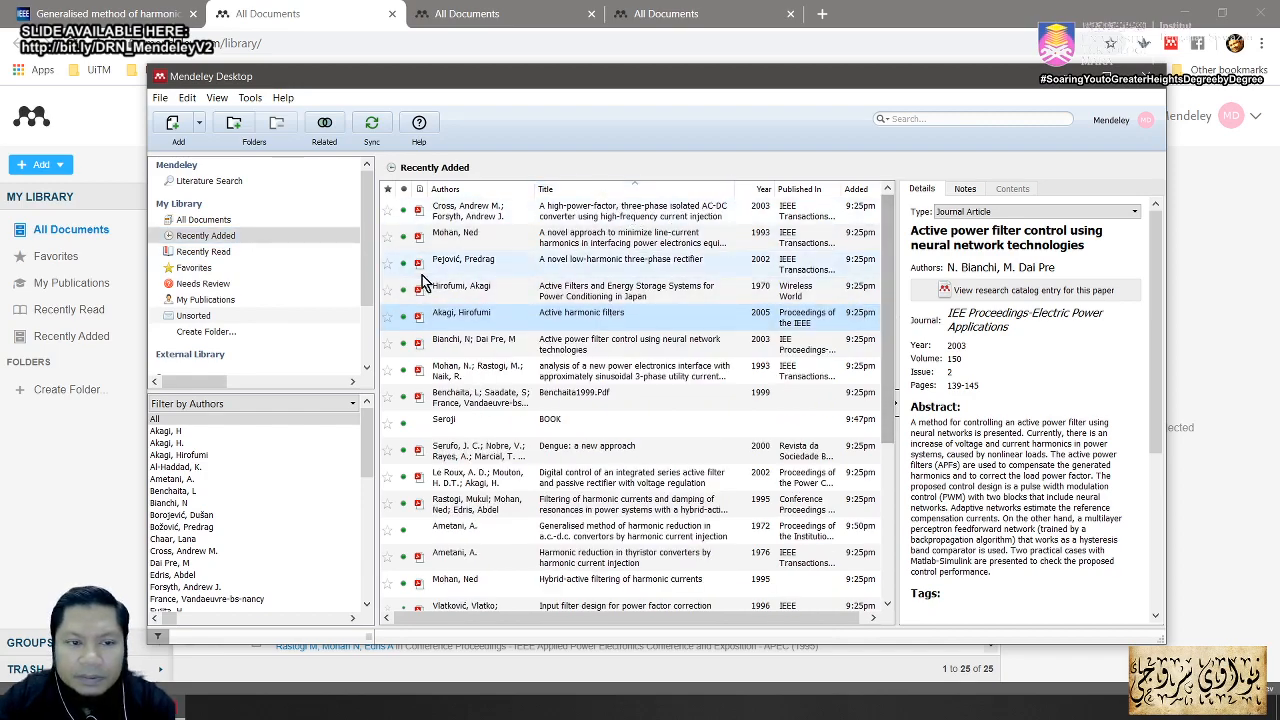
pyautogui.click(231, 237)
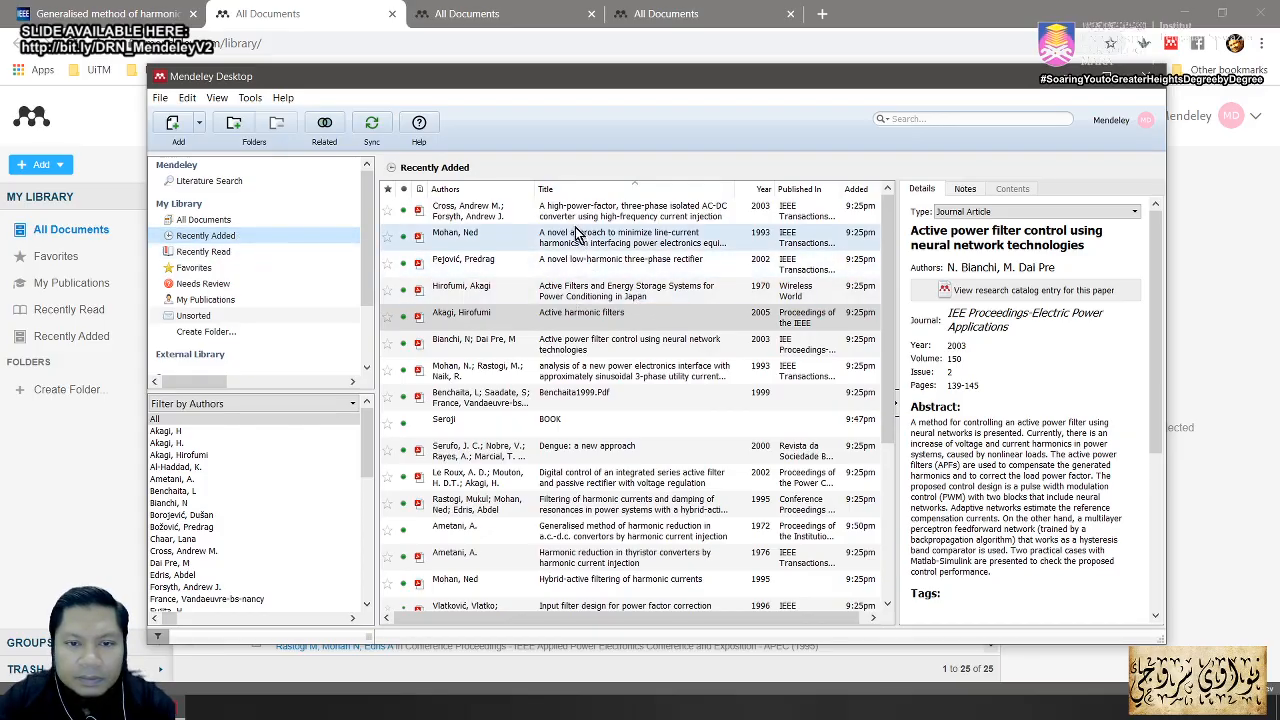
pyautogui.click(565, 190)
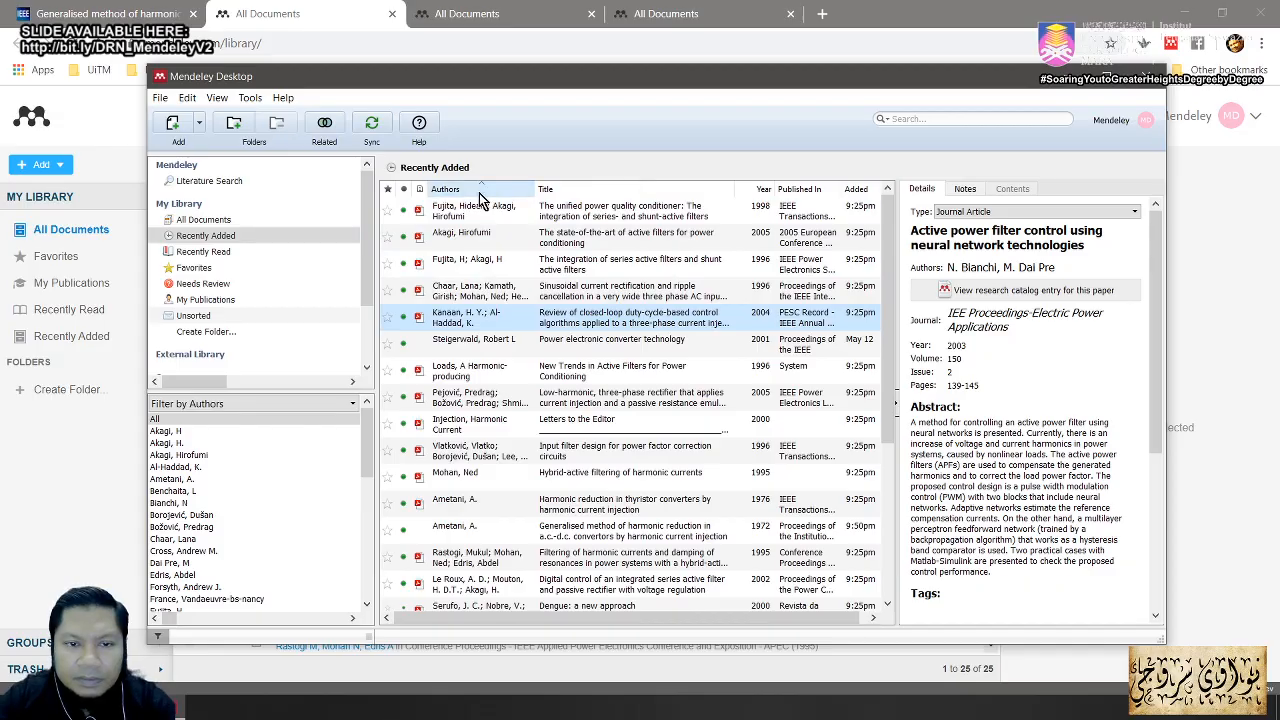
pyautogui.click(203, 221)
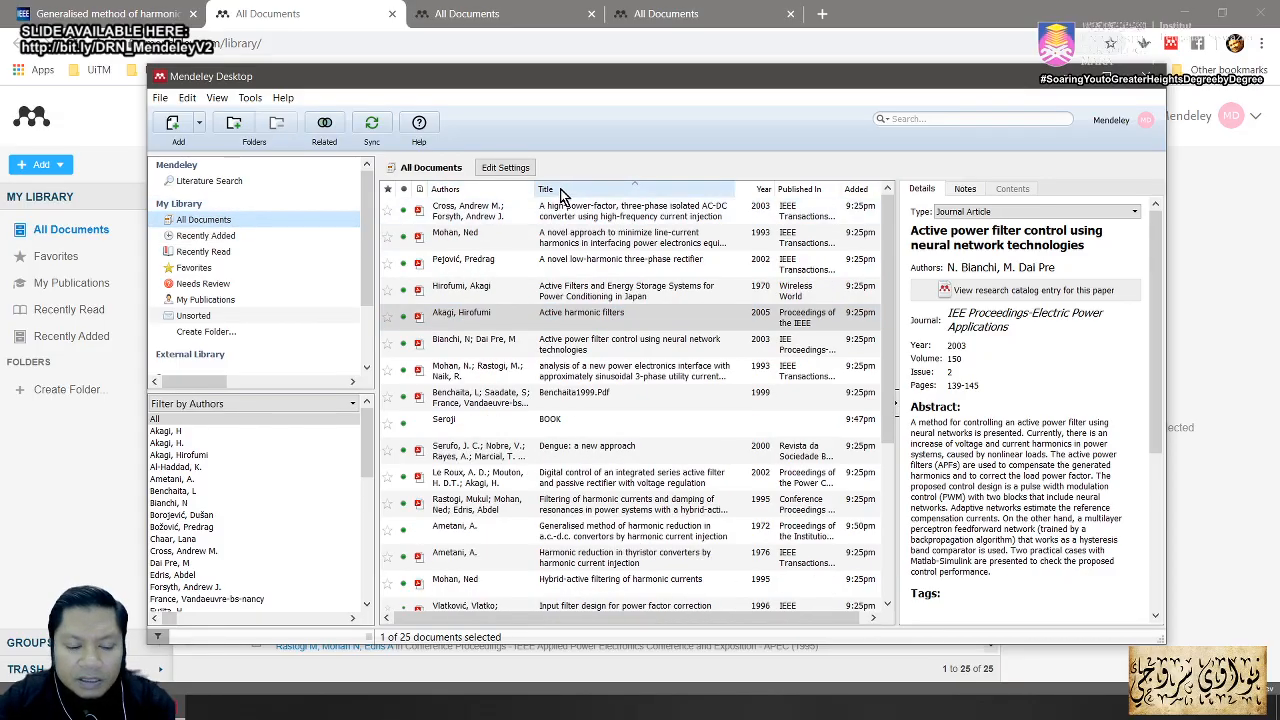
# Step: Reverse the title sort and select the synced Generalised method paper to view its details
pyautogui.hotkey('alt', 'Tab')
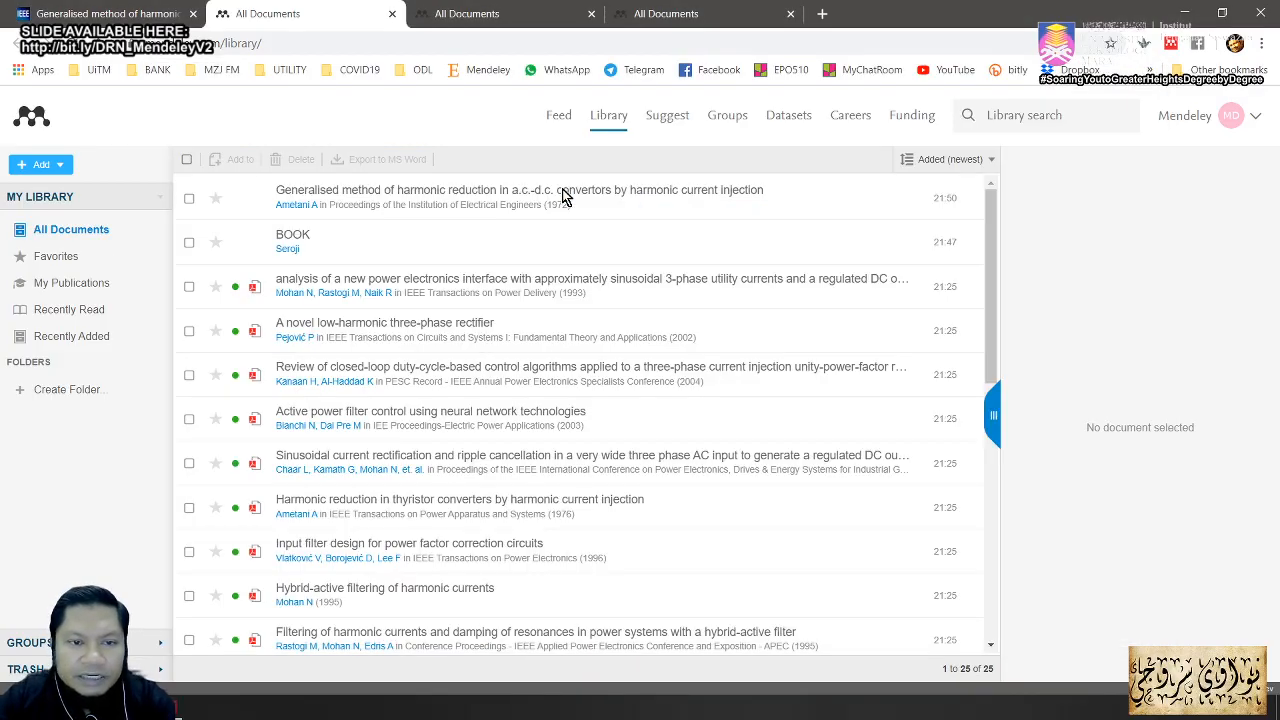
pyautogui.hotkey('alt', 'Tab')
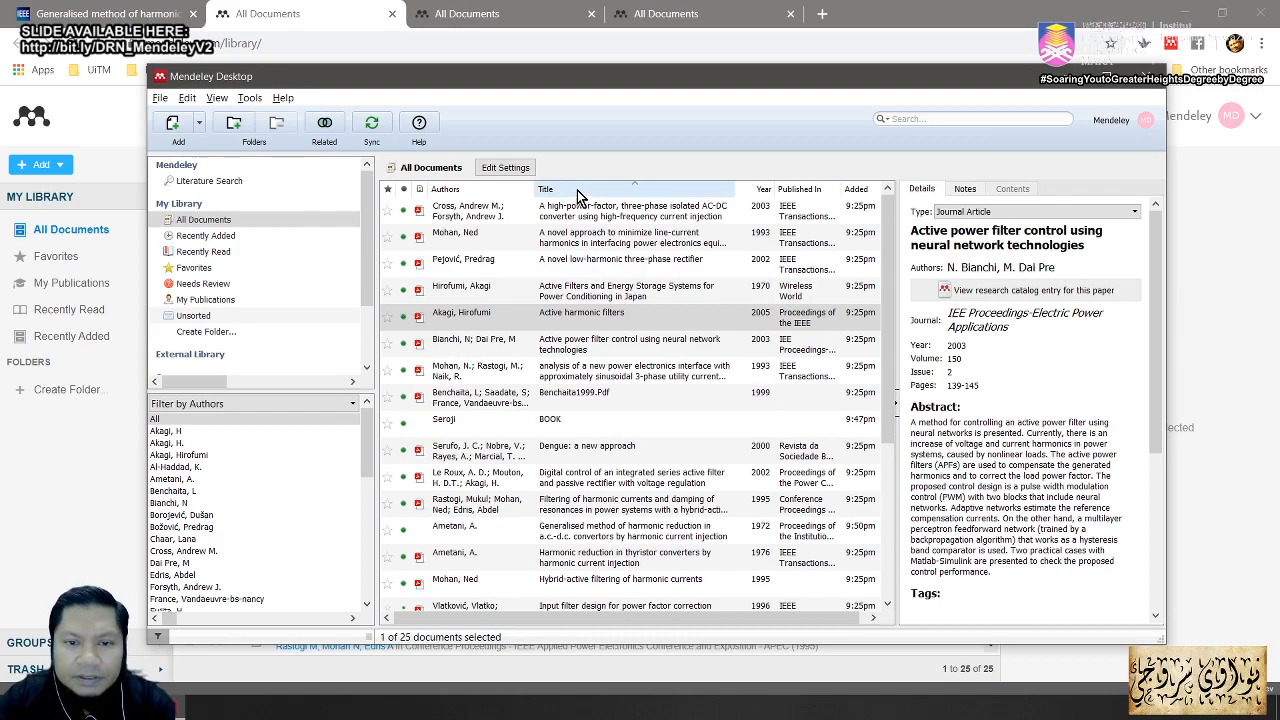
pyautogui.click(583, 189)
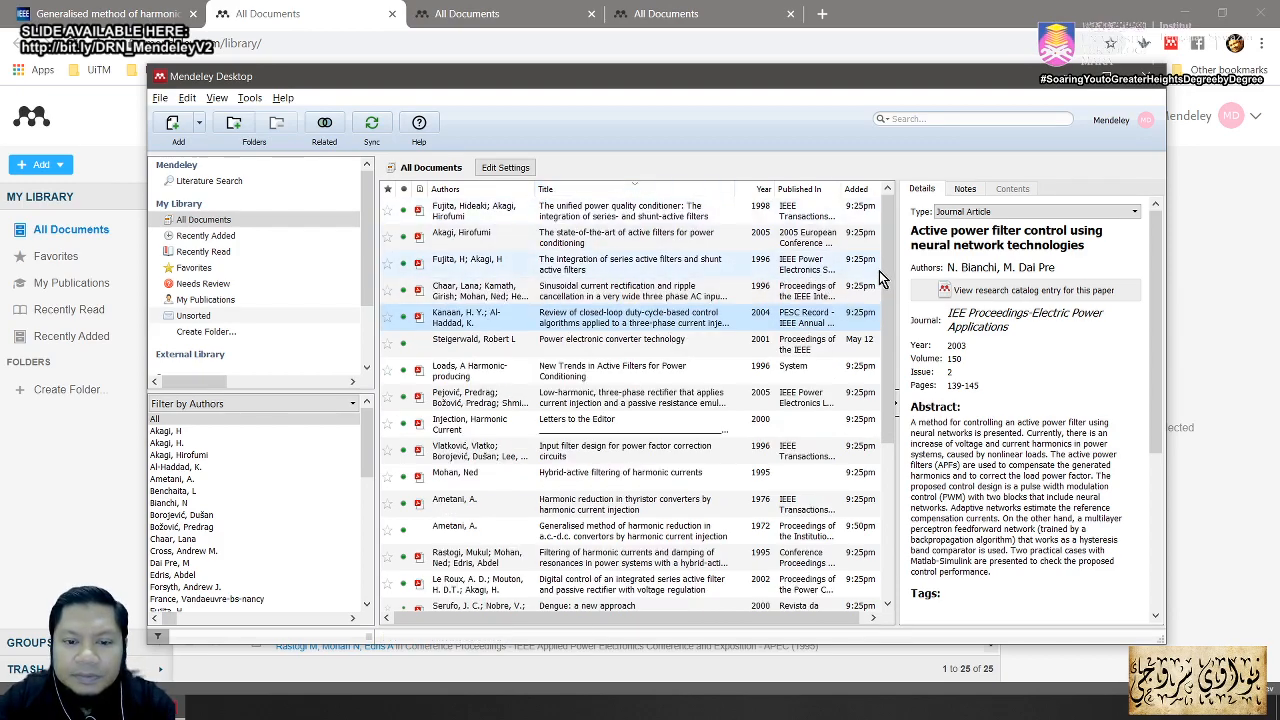
pyautogui.moveTo(883, 261); pyautogui.dragTo(885, 310)
pyautogui.click(645, 470)
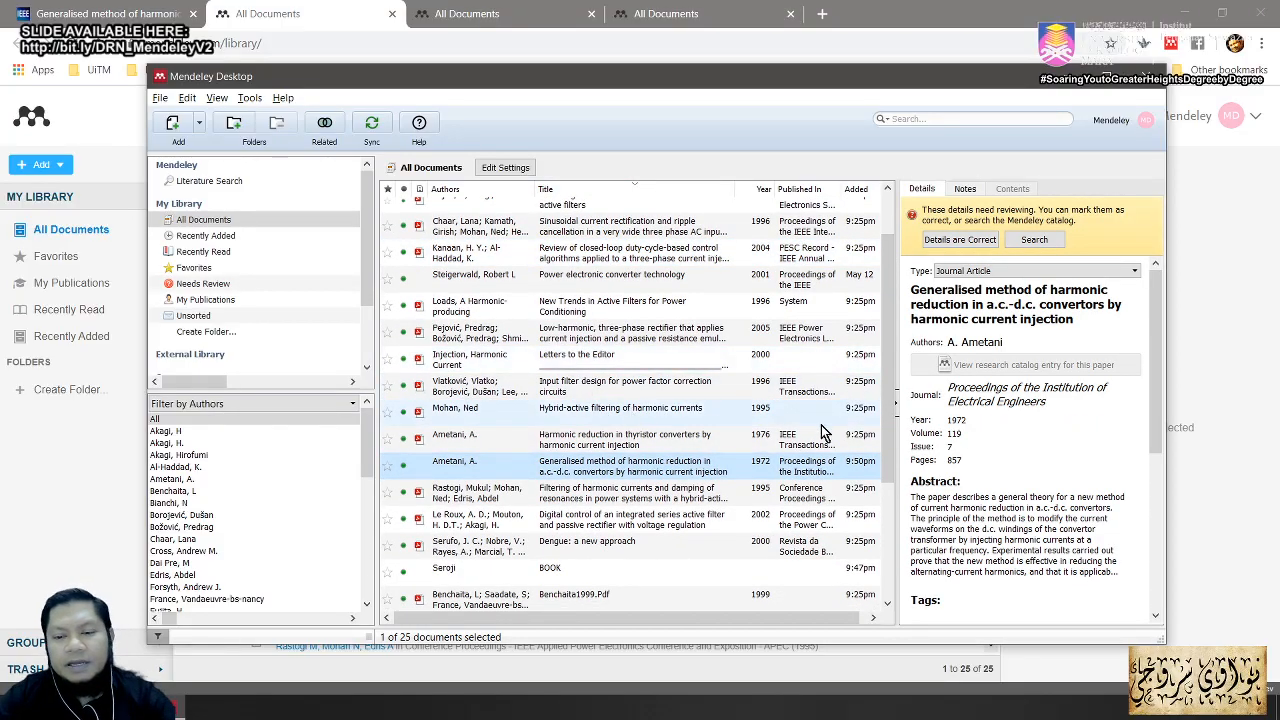
pyautogui.moveTo(887, 411); pyautogui.dragTo(890, 489)
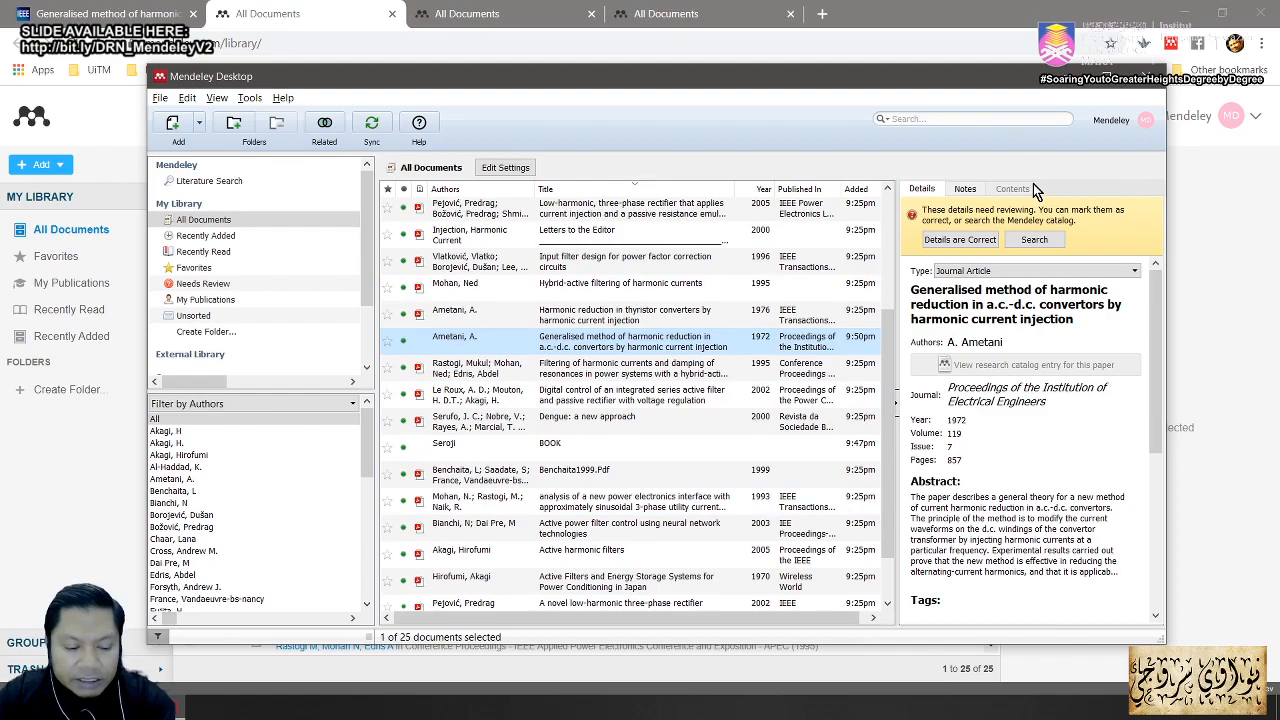
# Step: Advance the Acrobat slide deck from page 28 to page 32 on managing documents and references
pyautogui.hotkey('alt', 'Tab')
pyautogui.hotkey('alt', 'Tab')
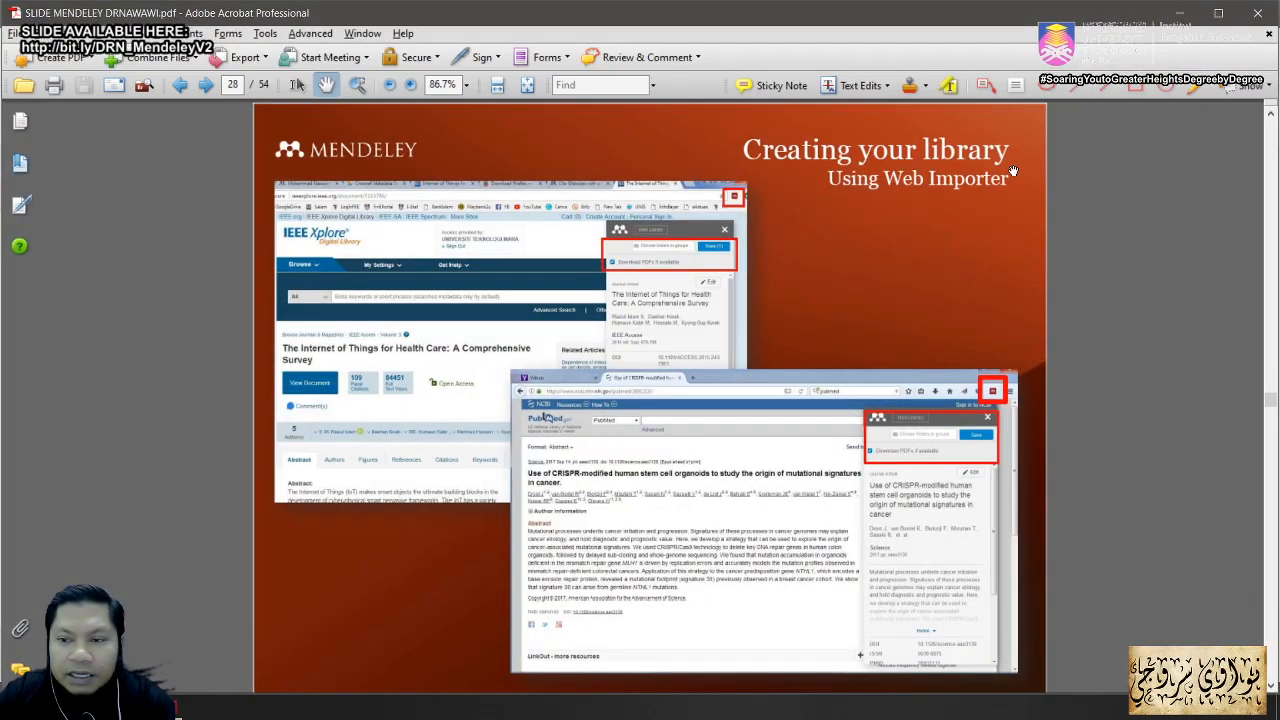
pyautogui.scroll(-2, 923, 289)
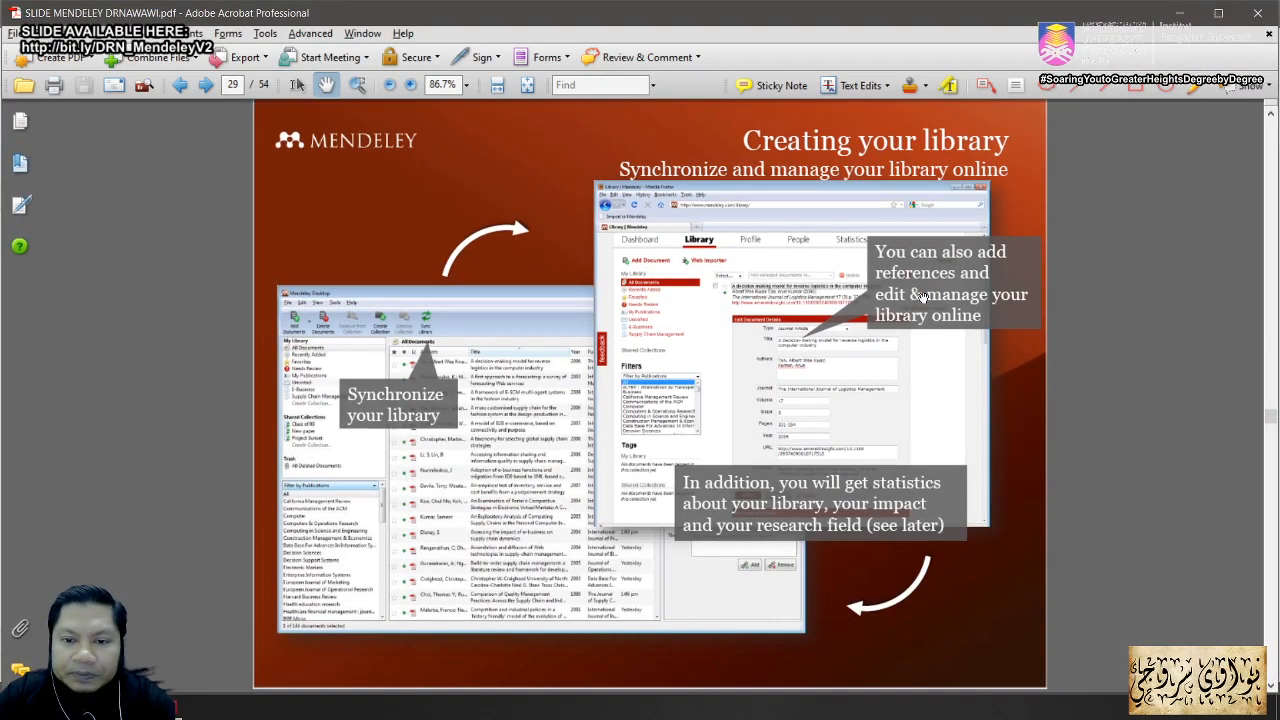
pyautogui.scroll(-1, 919, 304)
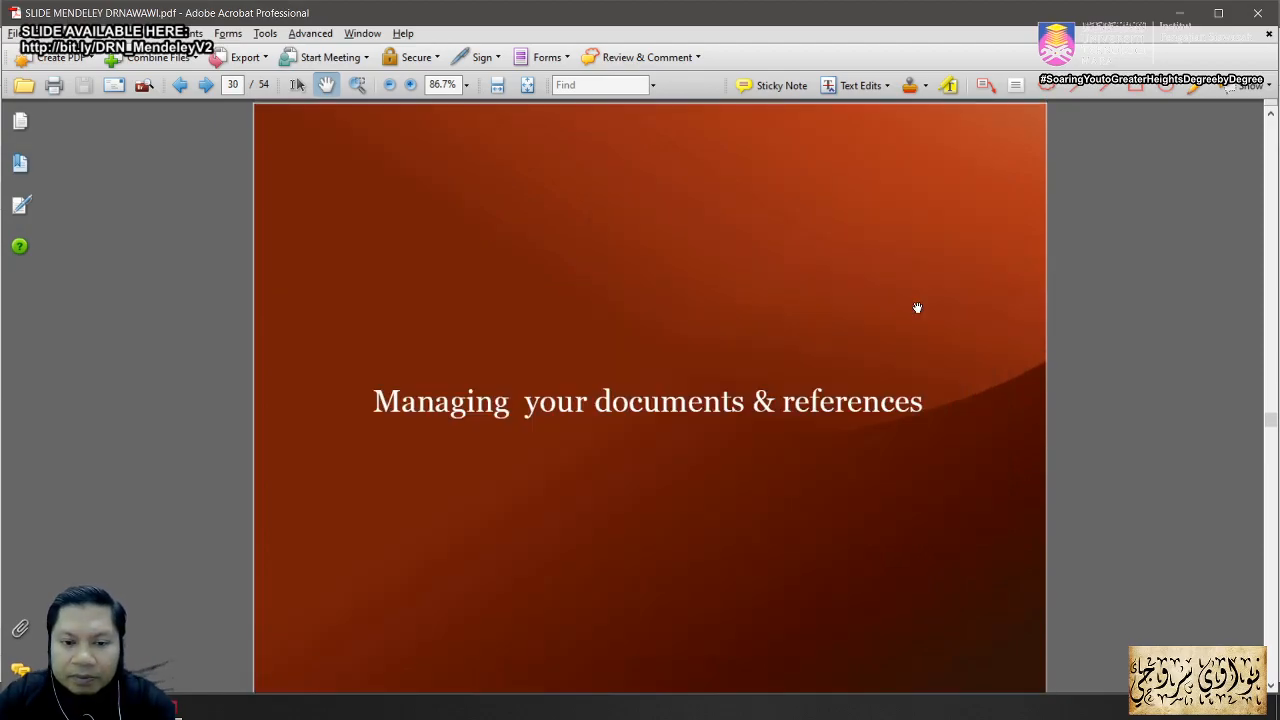
pyautogui.hotkey('alt', 'w')
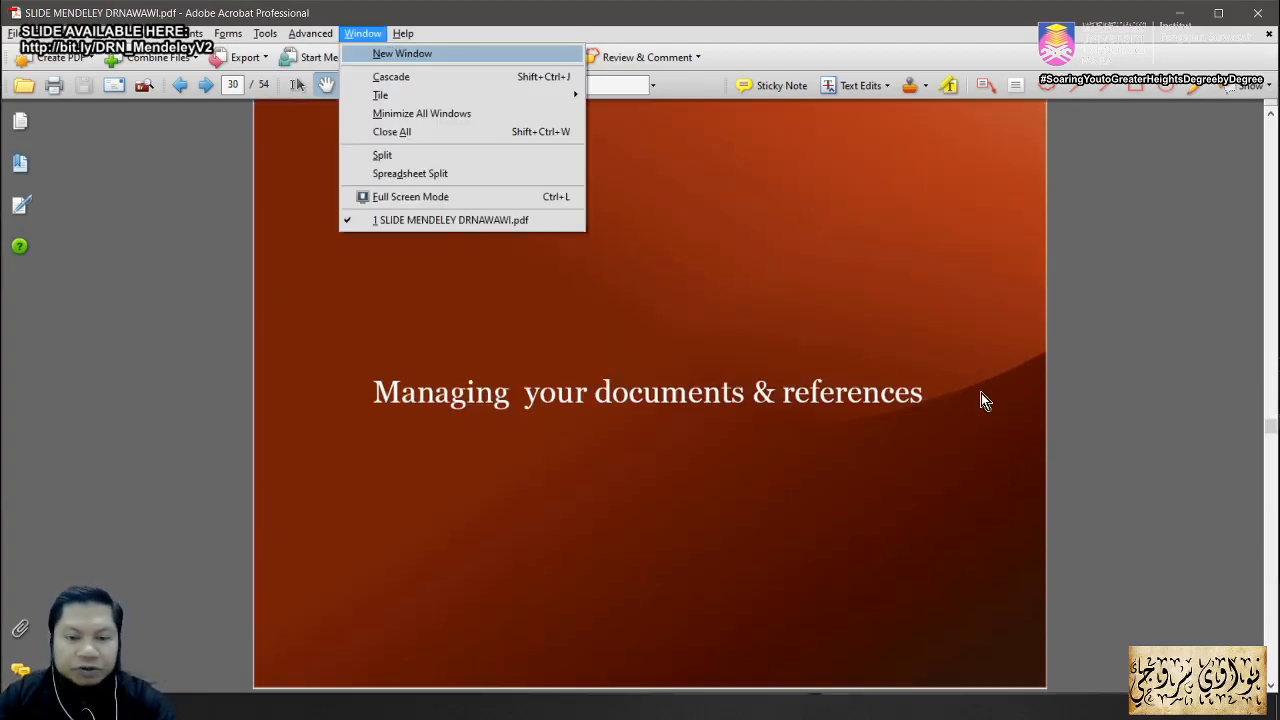
pyautogui.click(1121, 361)
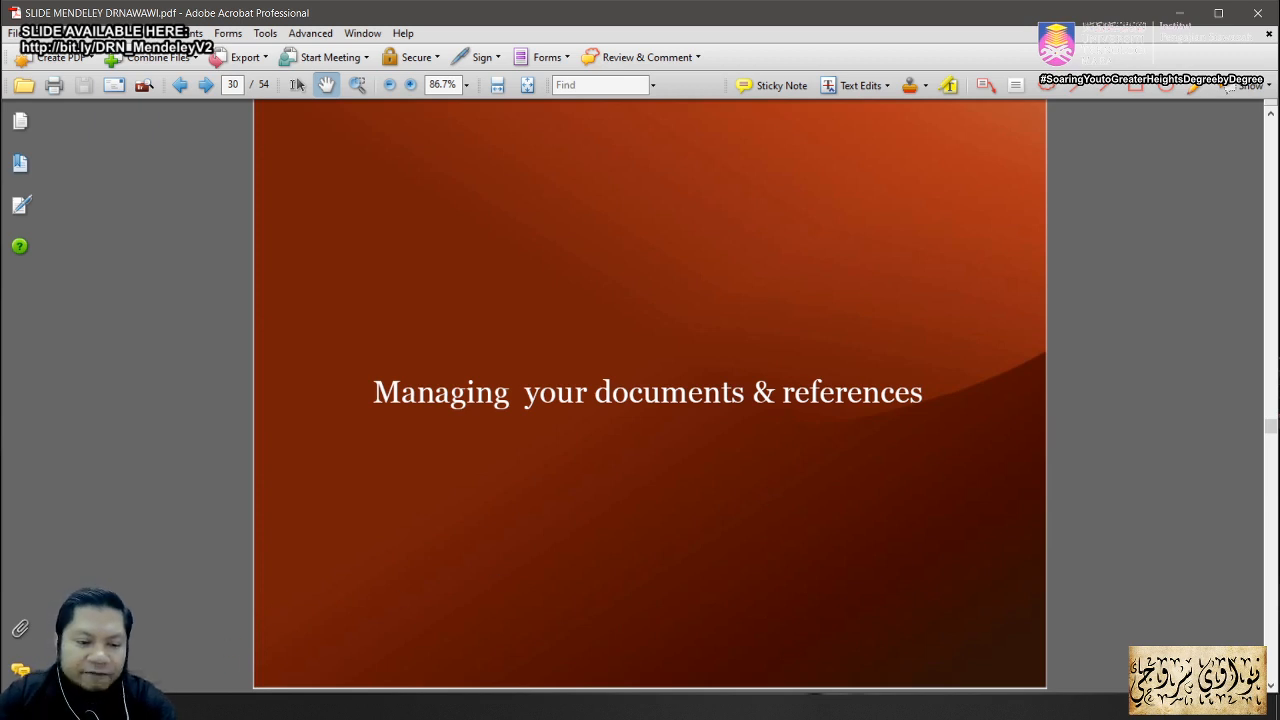
pyautogui.hotkey('alt', 'Tab')
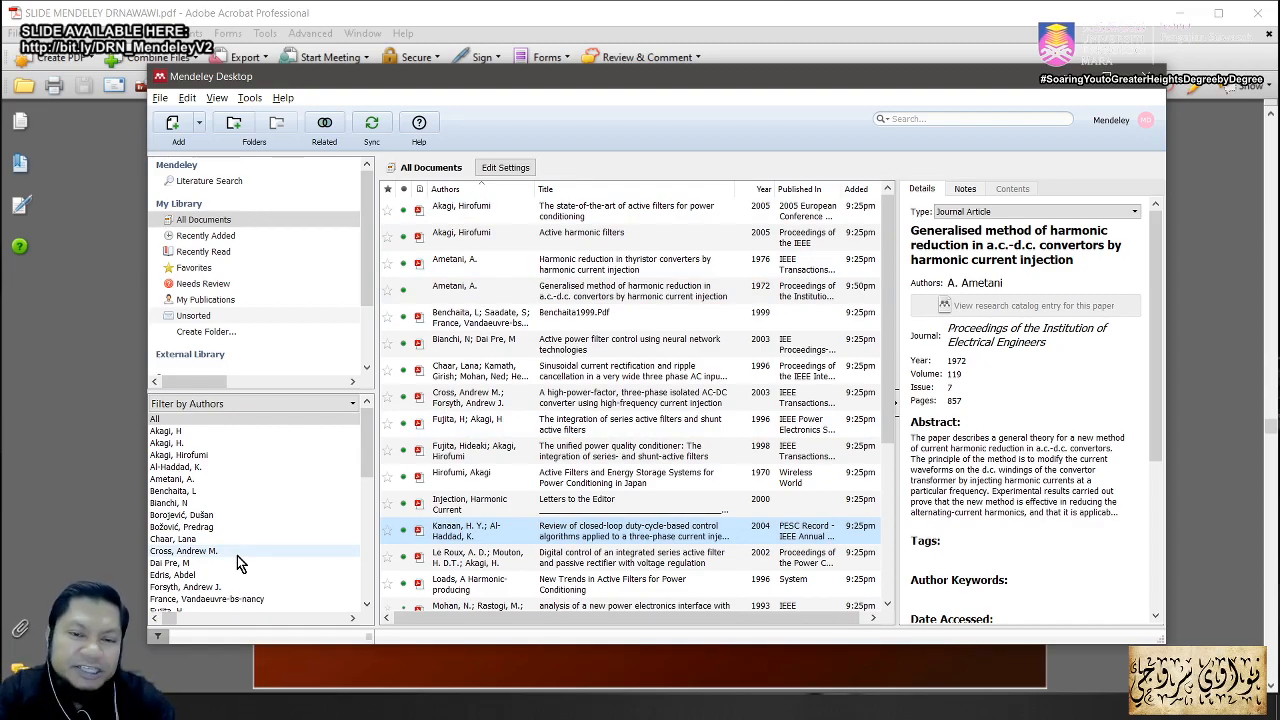
pyautogui.hotkey('alt', 'Tab')
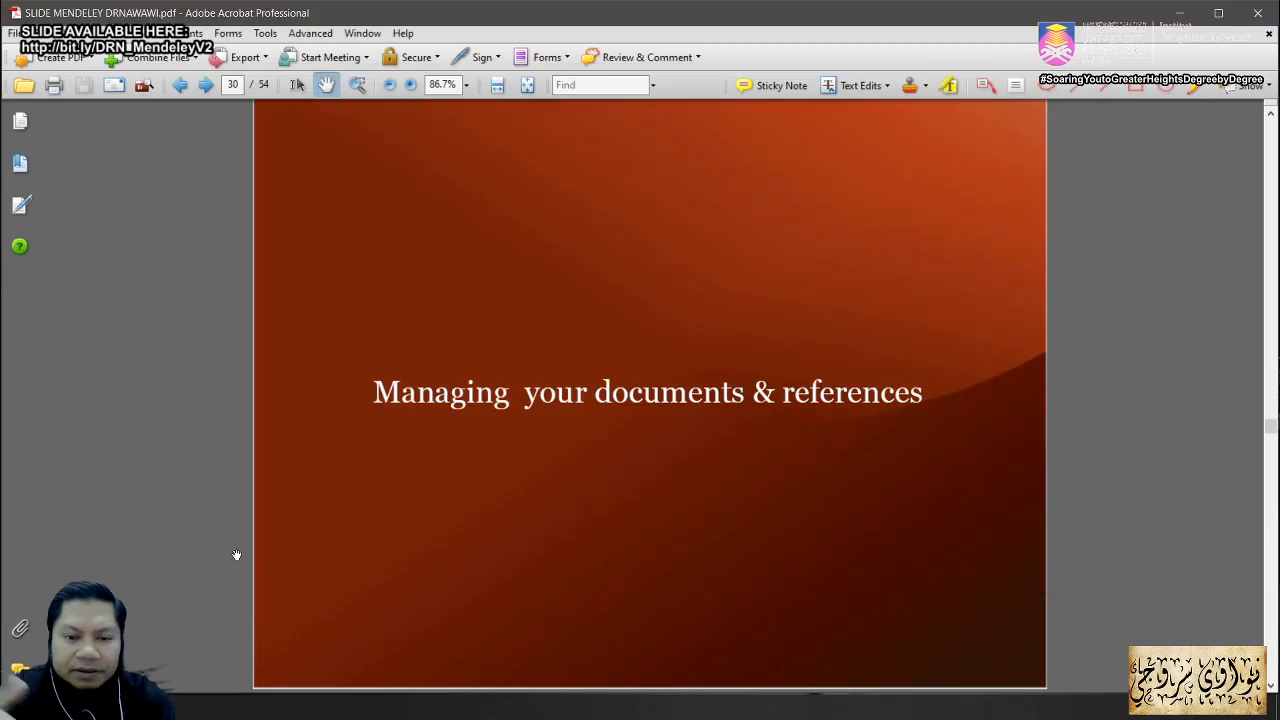
pyautogui.scroll(-2, 241, 557)
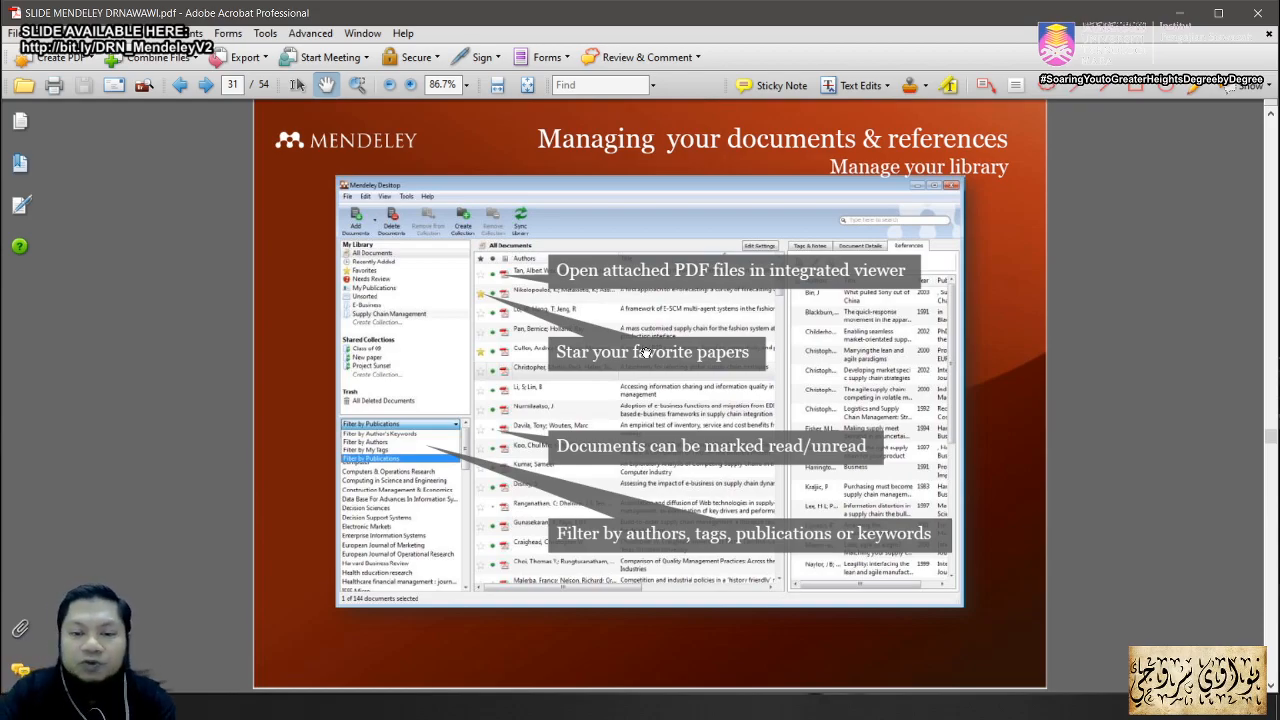
pyautogui.scroll(-1, 632, 366)
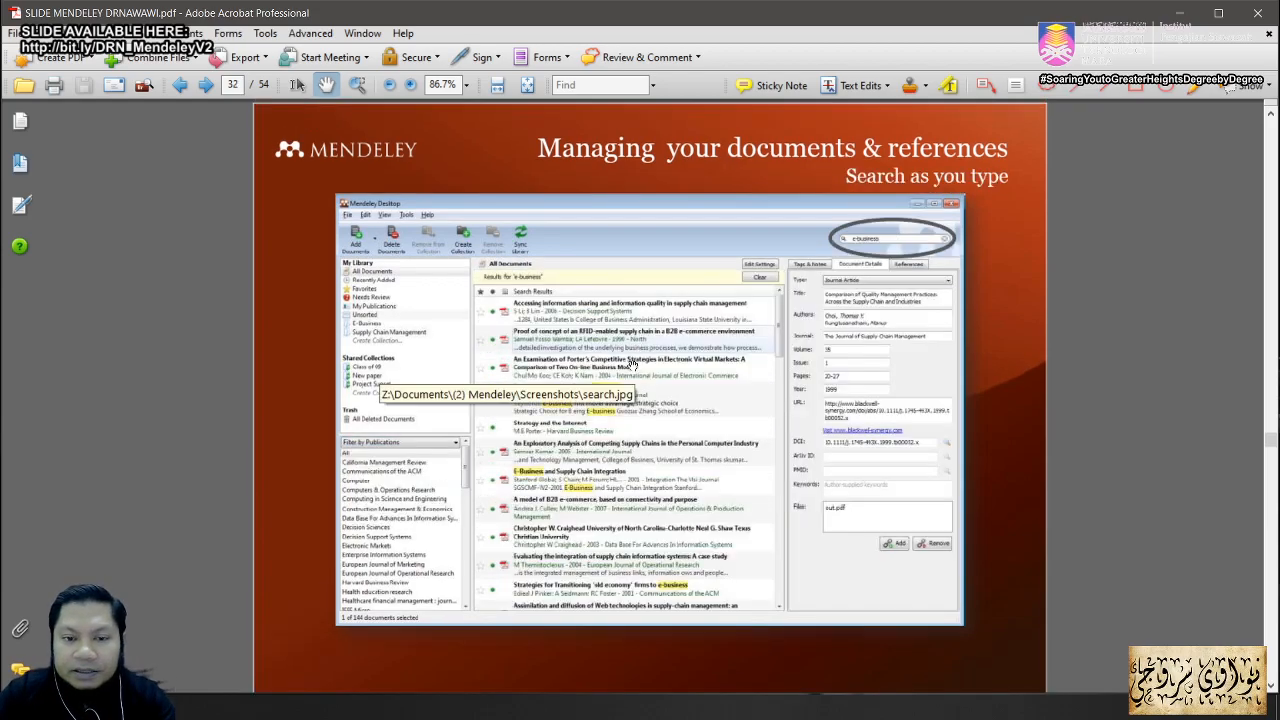
pyautogui.hotkey('alt', 'Tab')
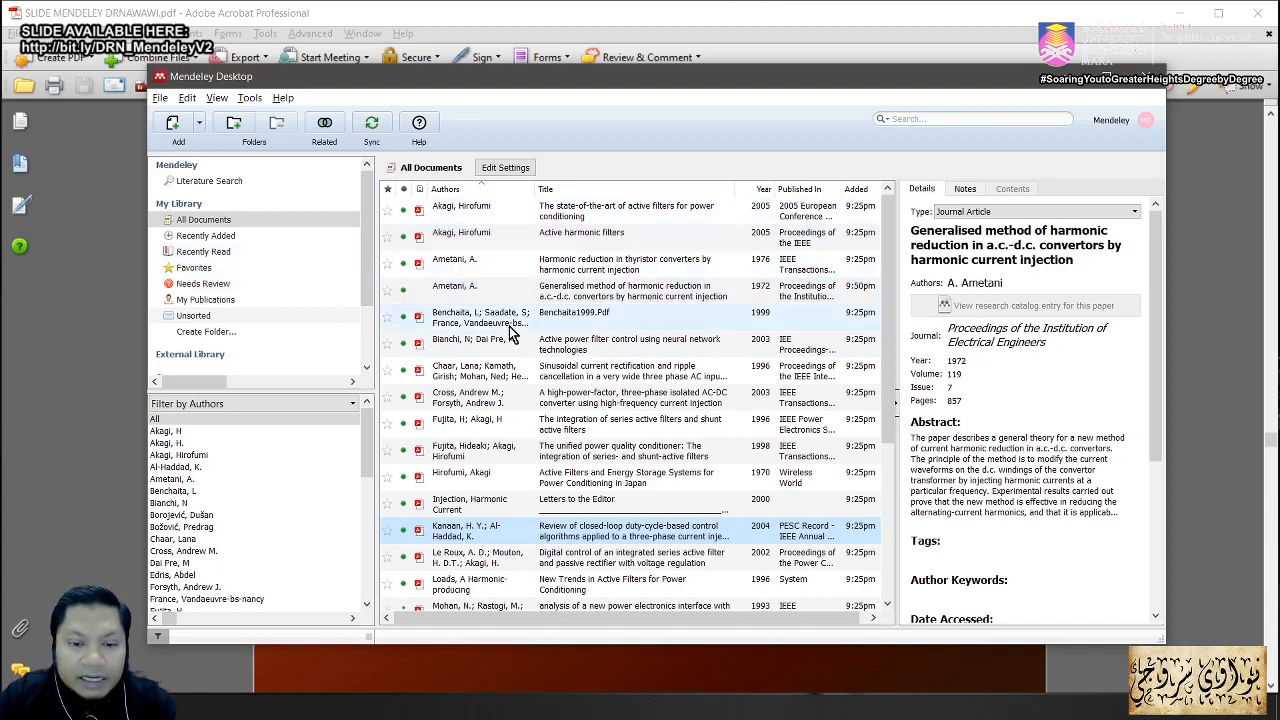
# Step: Star the Akagi Active Filters paper and the Le Roux paper as favourites
pyautogui.click(387, 477)
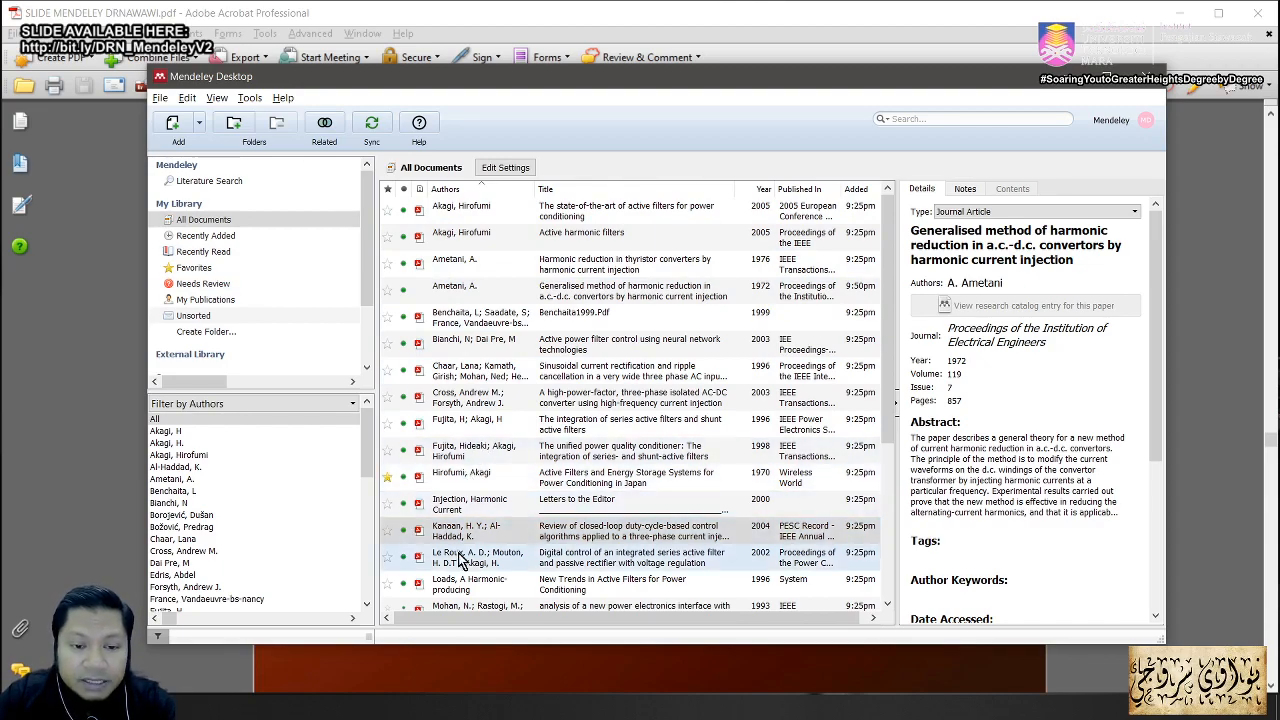
pyautogui.click(387, 557)
pyautogui.moveTo(889, 410); pyautogui.dragTo(879, 510)
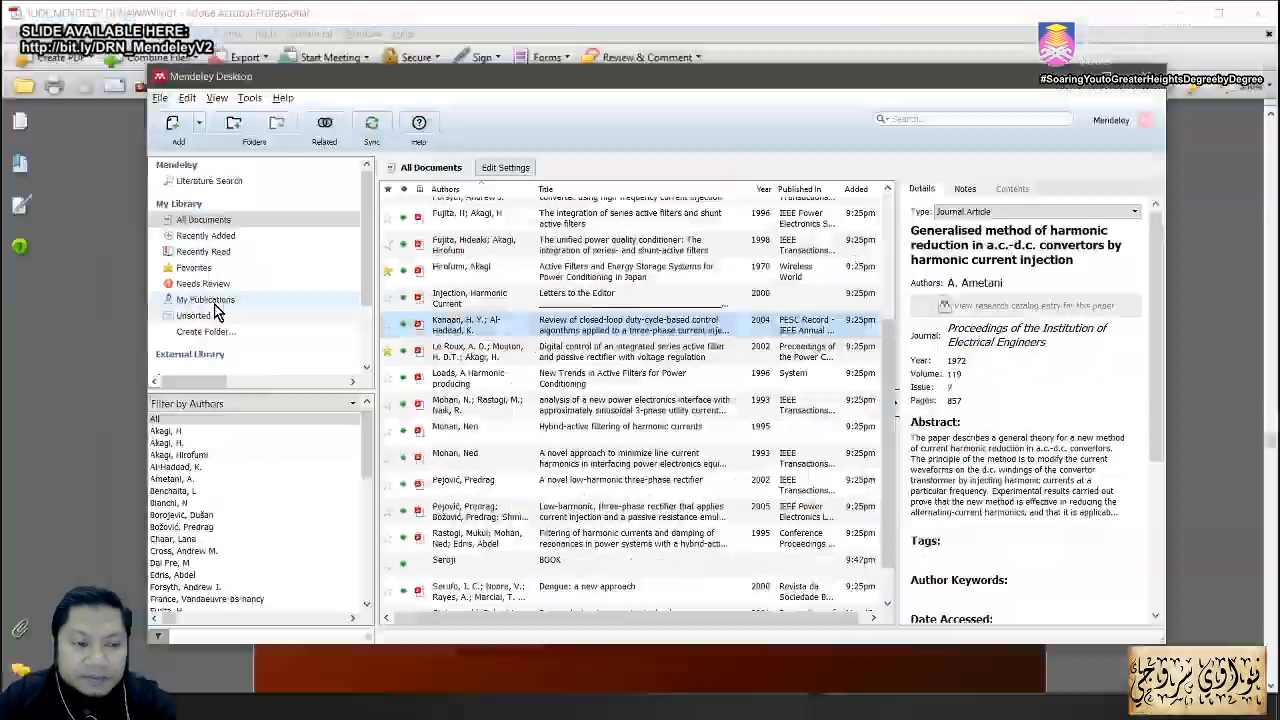
# Step: Filter to Favorites and open the Active Filters and Energy Storage Systems paper's PDF
pyautogui.click(196, 268)
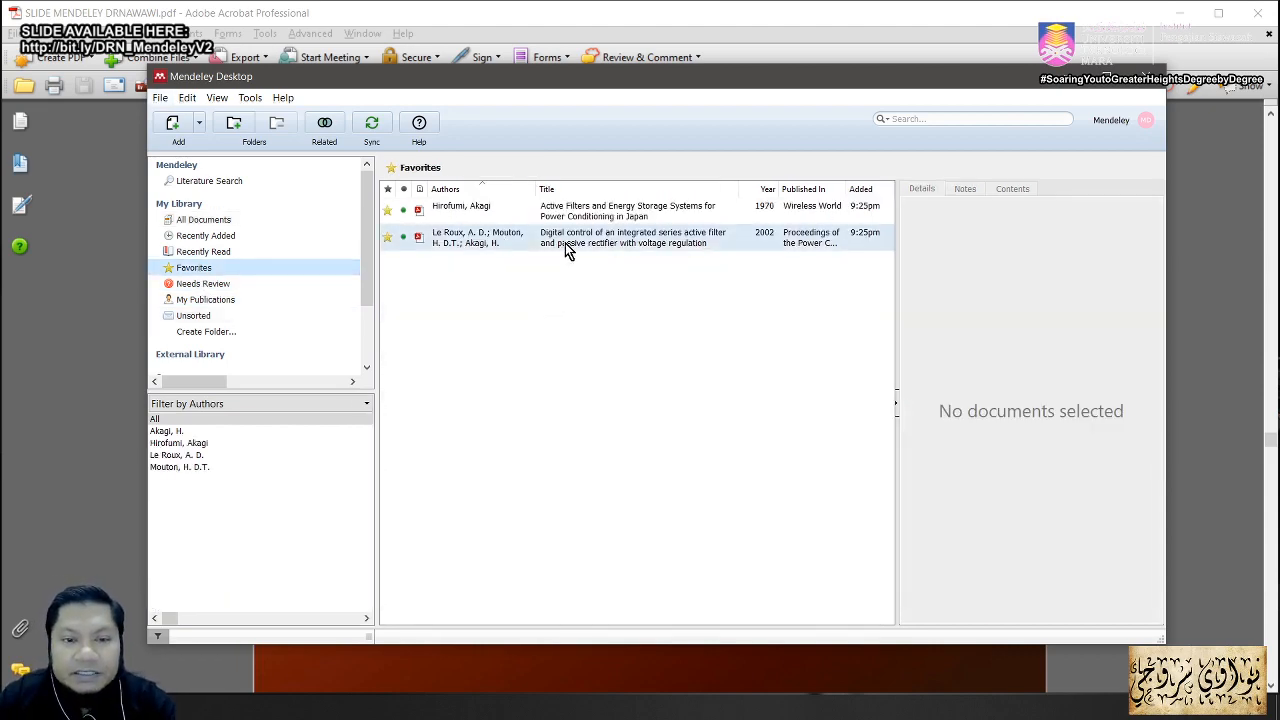
pyautogui.click(598, 214)
pyautogui.doubleClick(598, 214)
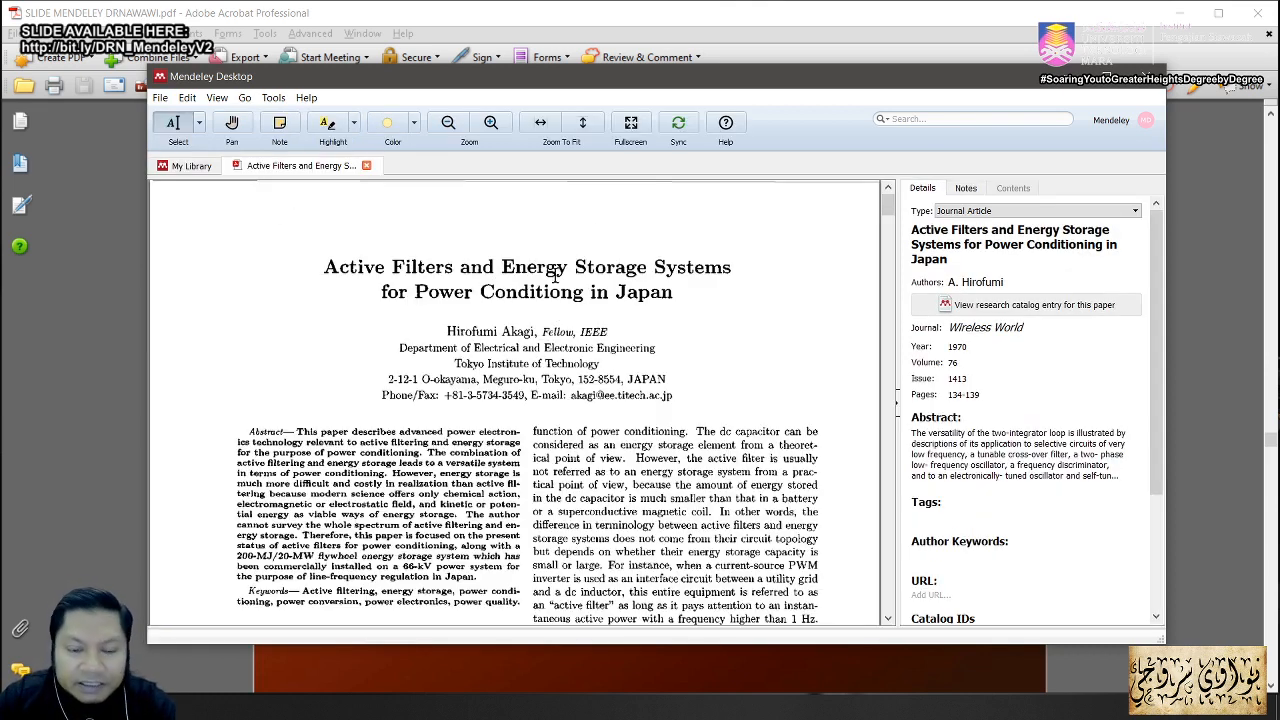
# Step: Highlight abstract lines 4–6 and 8–10 of the Active Filters PDF in yellow
pyautogui.scroll(-3, 669, 387)
pyautogui.scroll(-6, 669, 390)
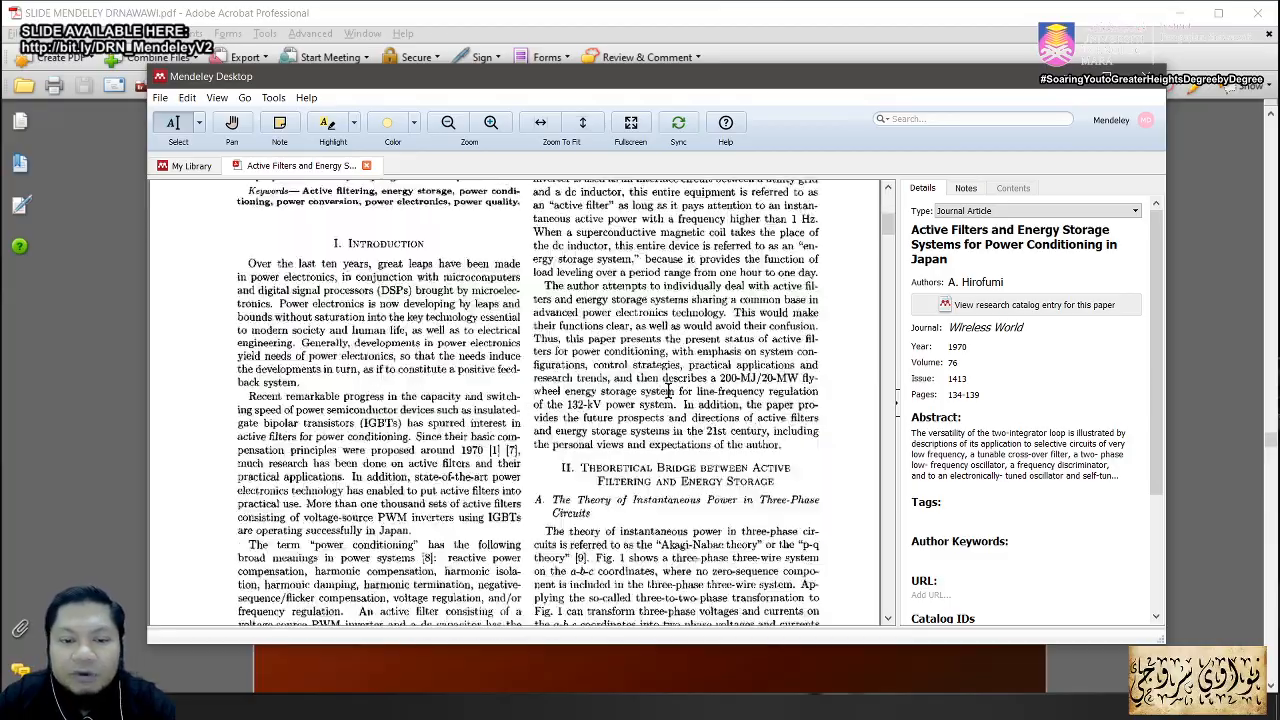
pyautogui.scroll(9, 669, 390)
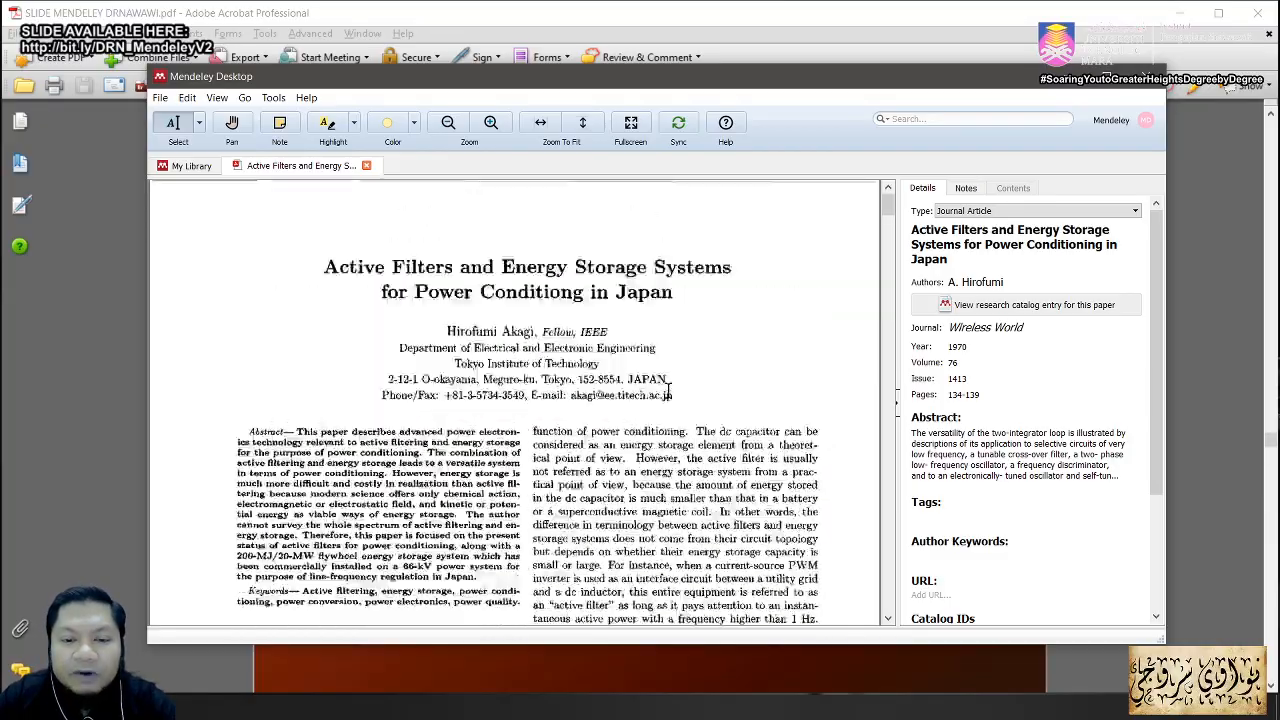
pyautogui.click(322, 126)
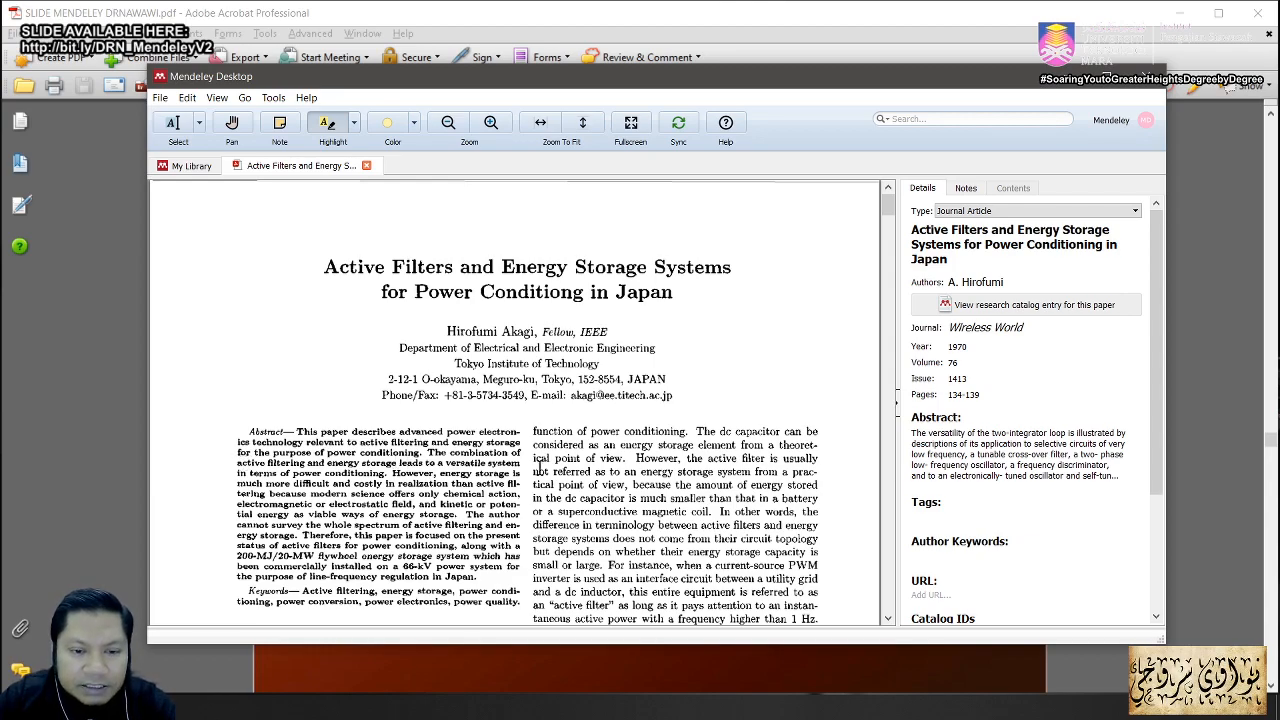
pyautogui.moveTo(480, 485); pyautogui.dragTo(347, 462)
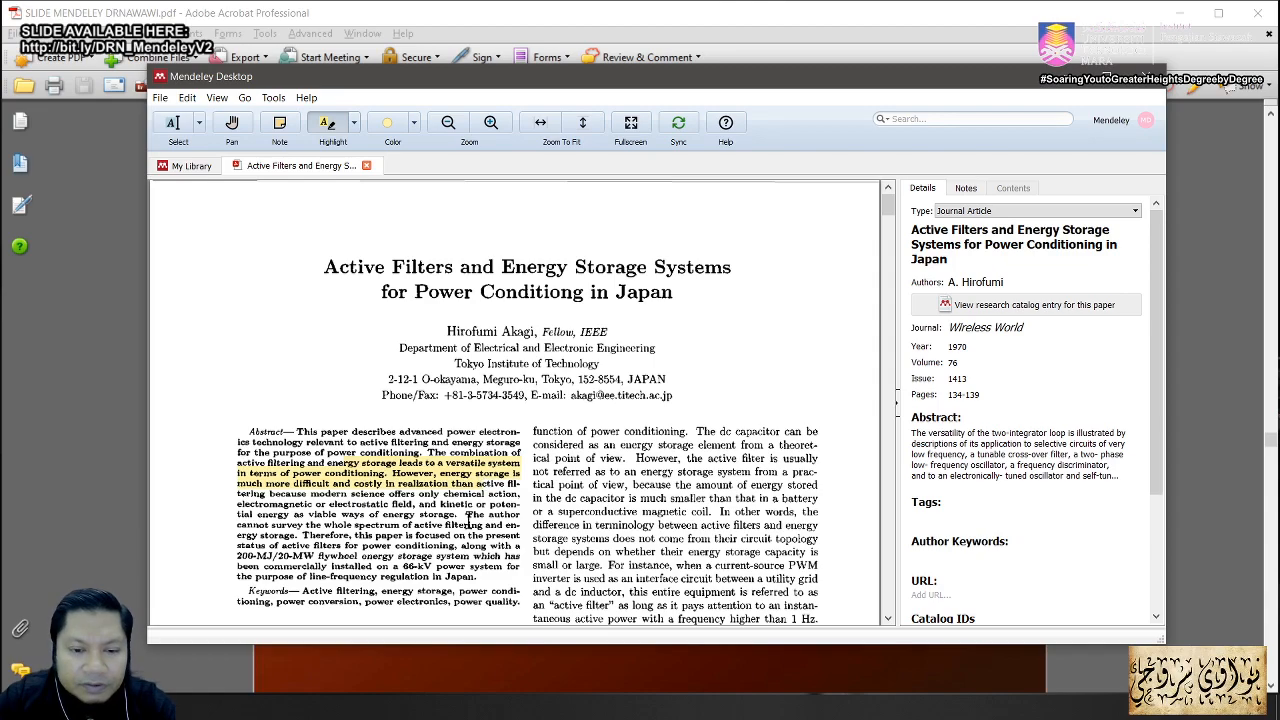
pyautogui.moveTo(458, 545); pyautogui.dragTo(307, 515)
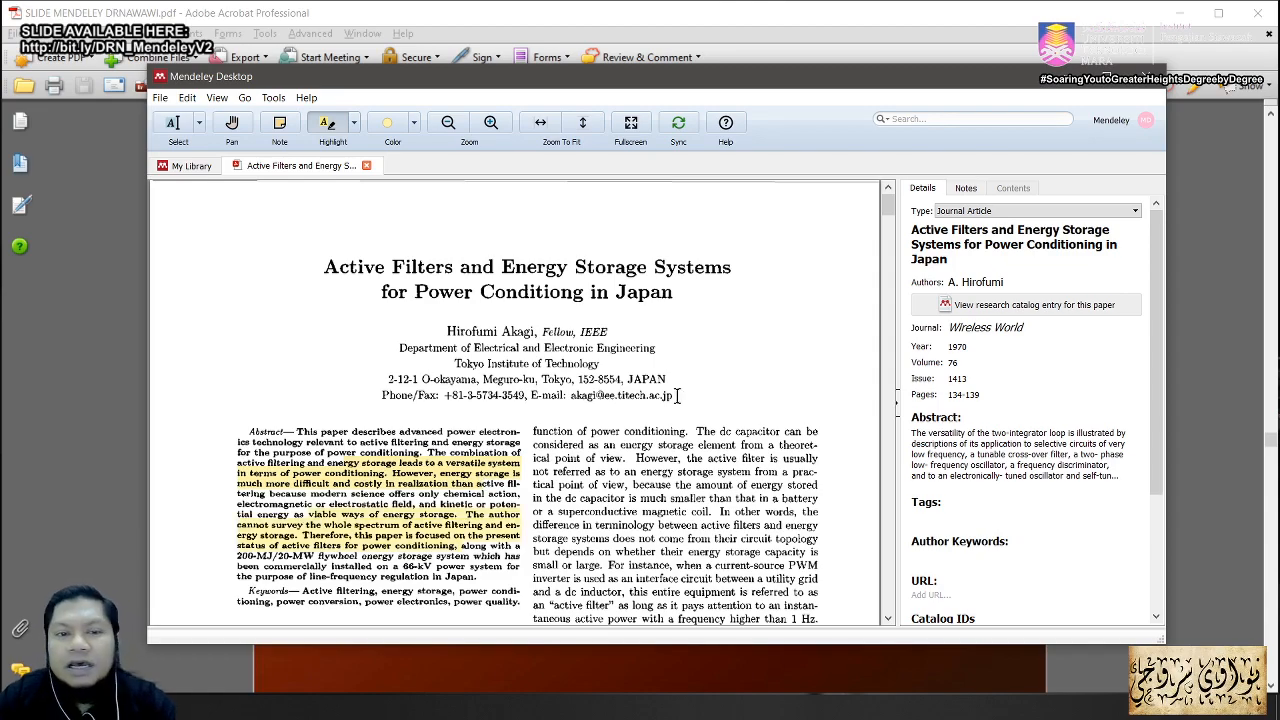
# Step: Add a sticky note reading 'Technique sjdhfhj' in the second column of page one
pyautogui.click(280, 127)
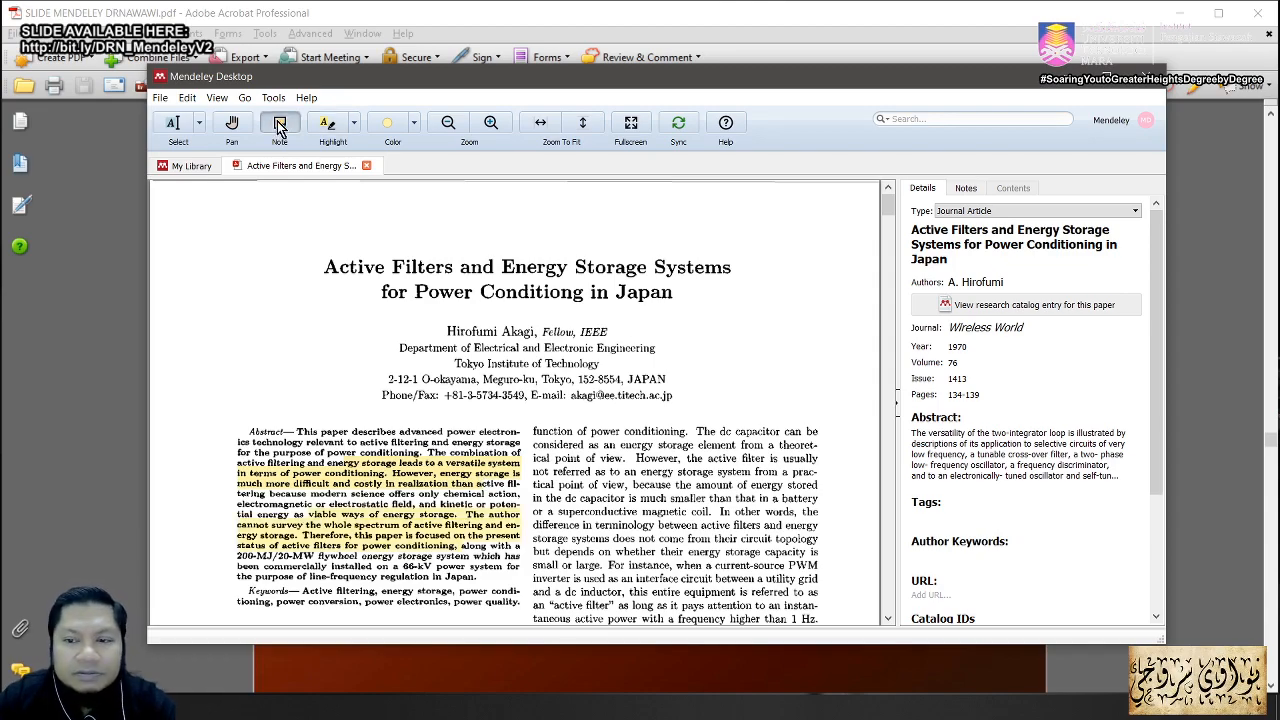
pyautogui.click(675, 486)
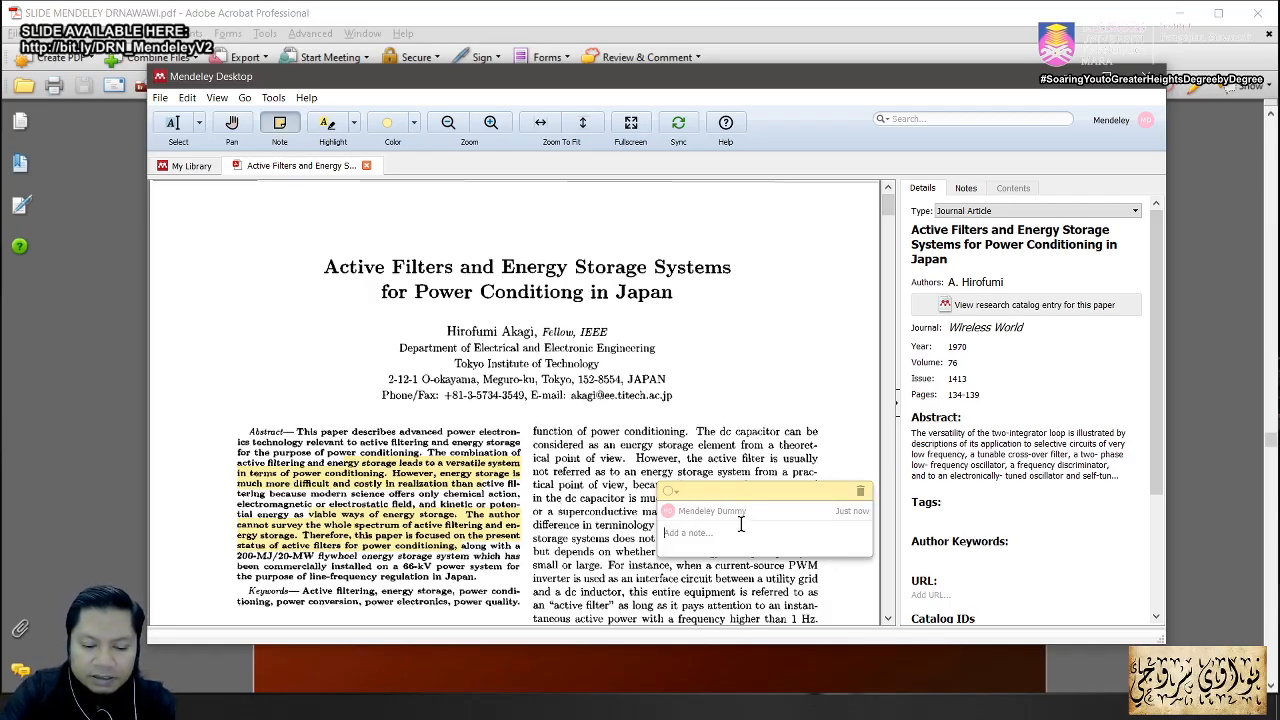
pyautogui.write('Te')
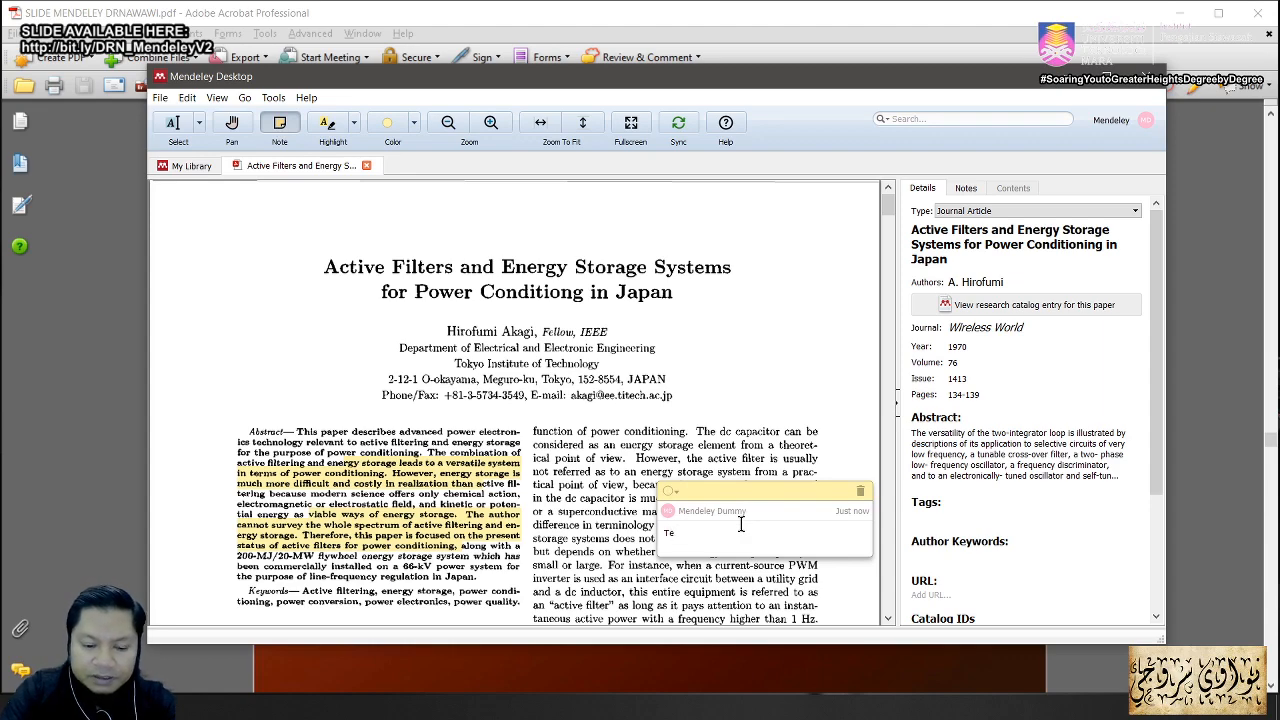
pyautogui.write('chnique')
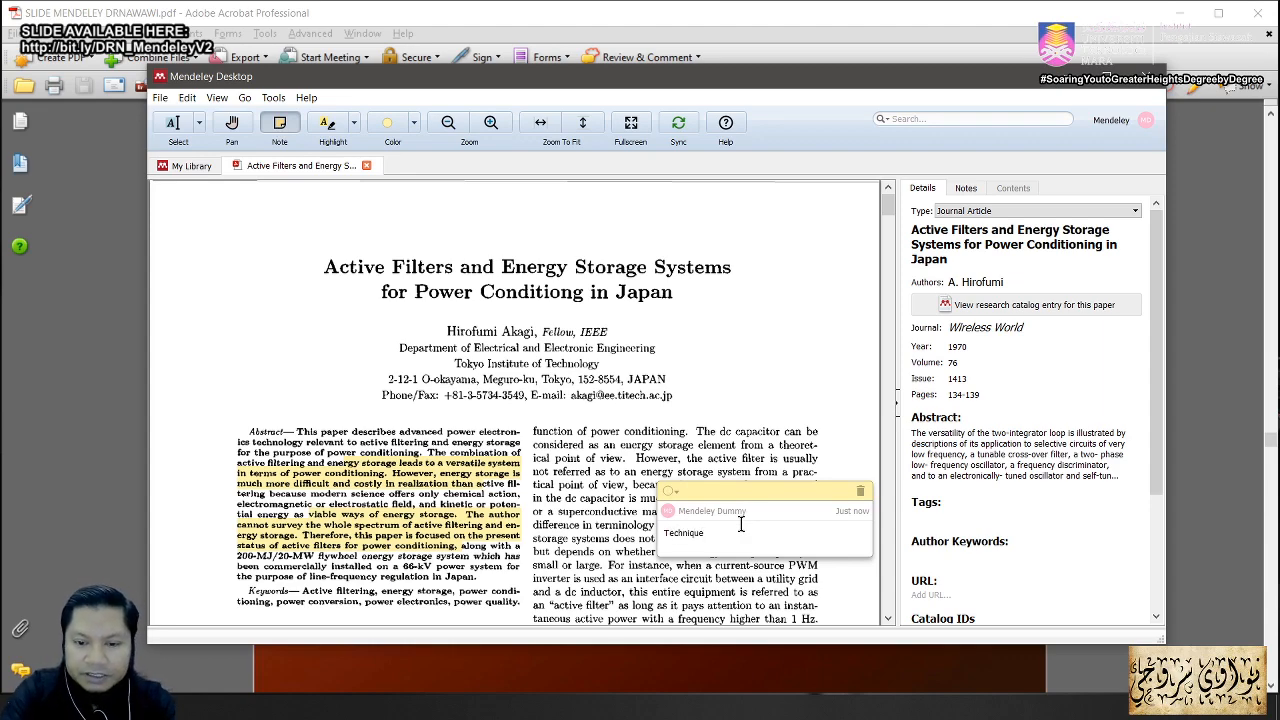
pyautogui.write(' sjdhfhj')
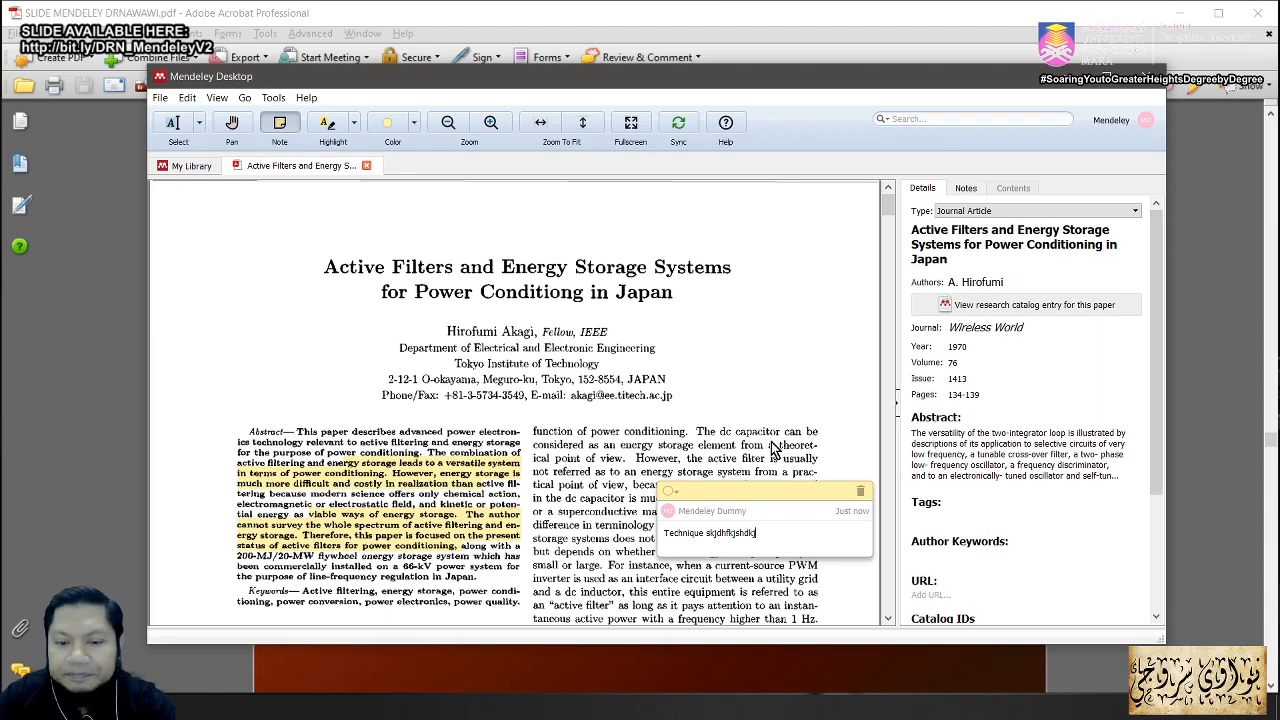
pyautogui.click(772, 449)
pyautogui.click(689, 468)
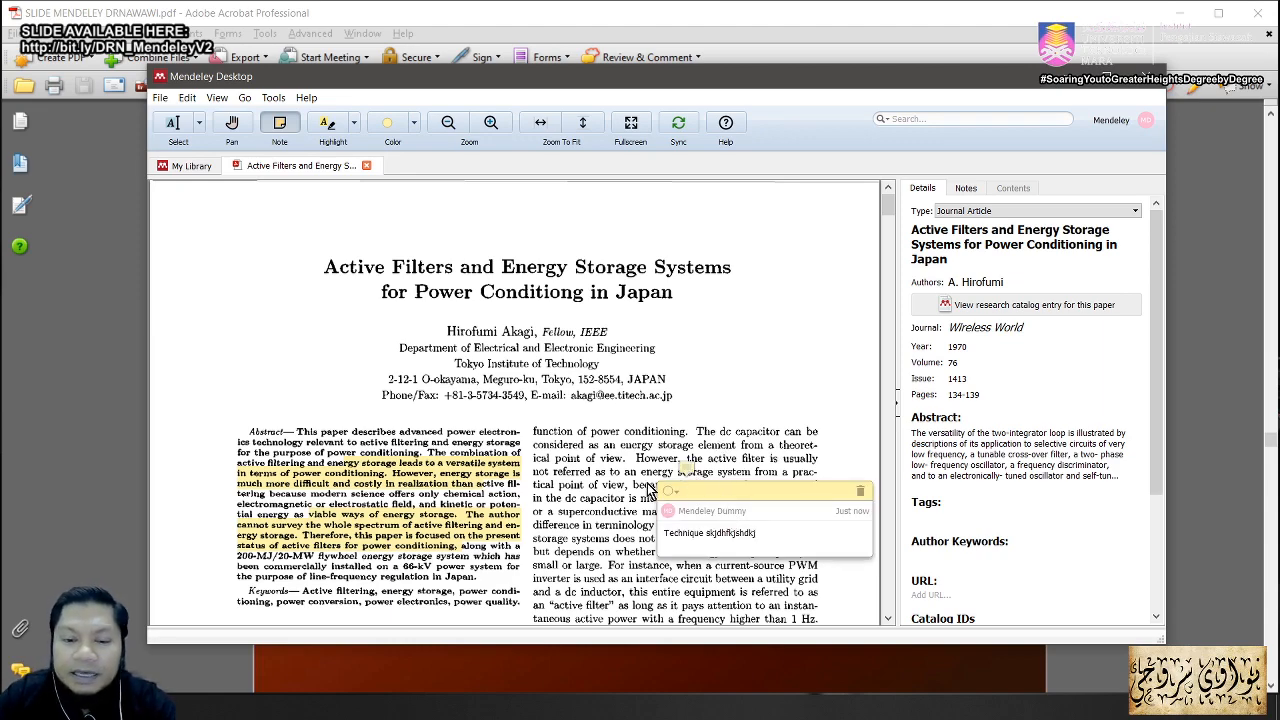
pyautogui.scroll(-3, 620, 515)
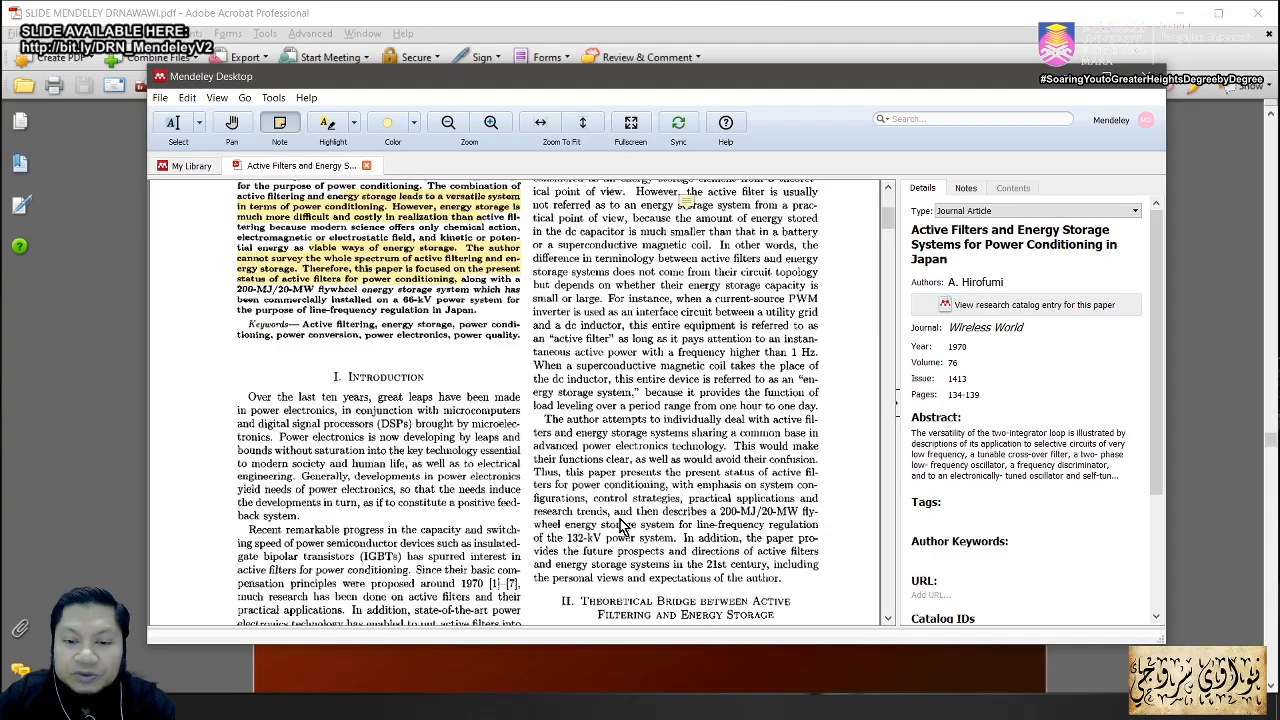
# Step: Add a second sticky note lower on the page reading 'JHAGSJdgjasgd'
pyautogui.click(278, 126)
pyautogui.click(572, 393)
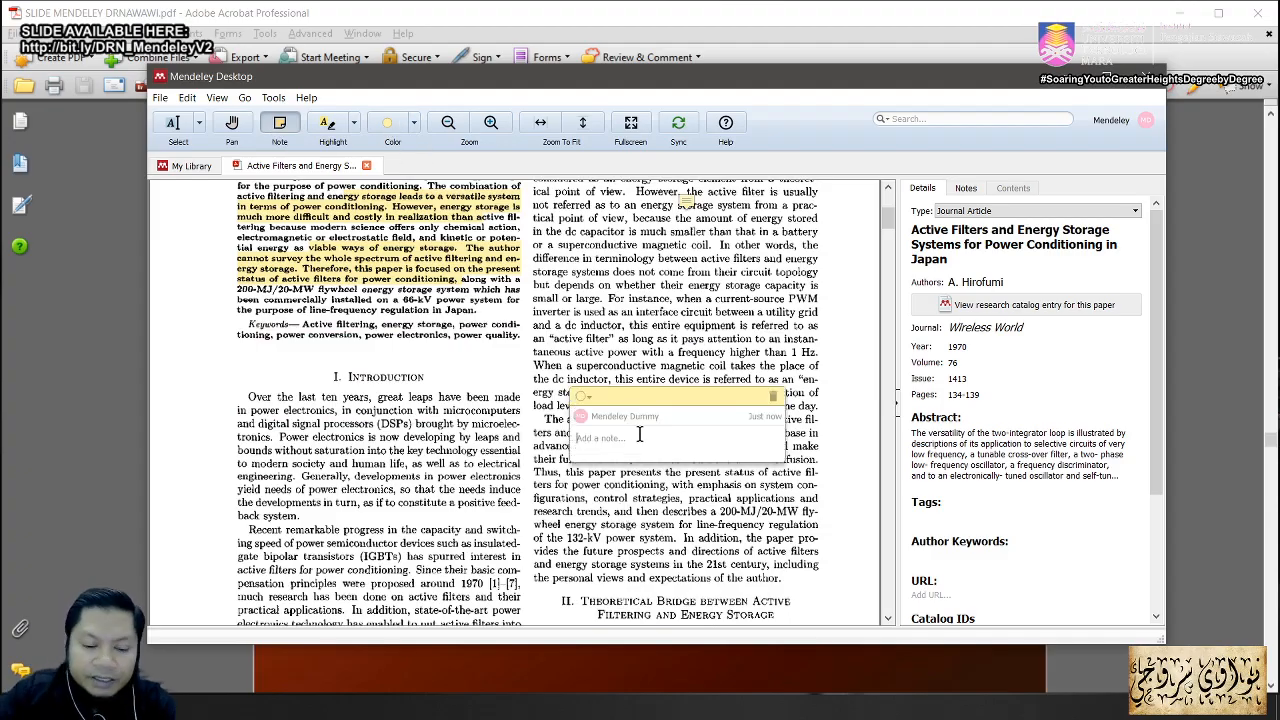
pyautogui.write('JHAGSJdgjasgdhejsads')
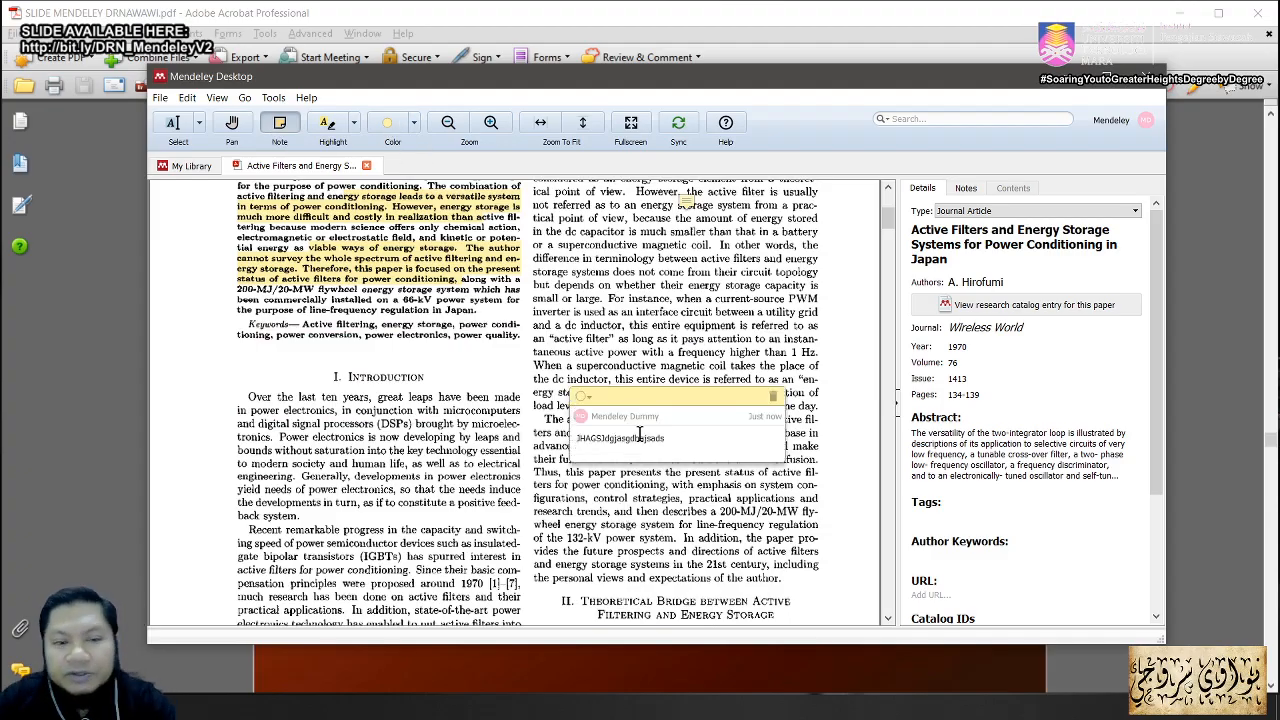
pyautogui.scroll(-2, 666, 530)
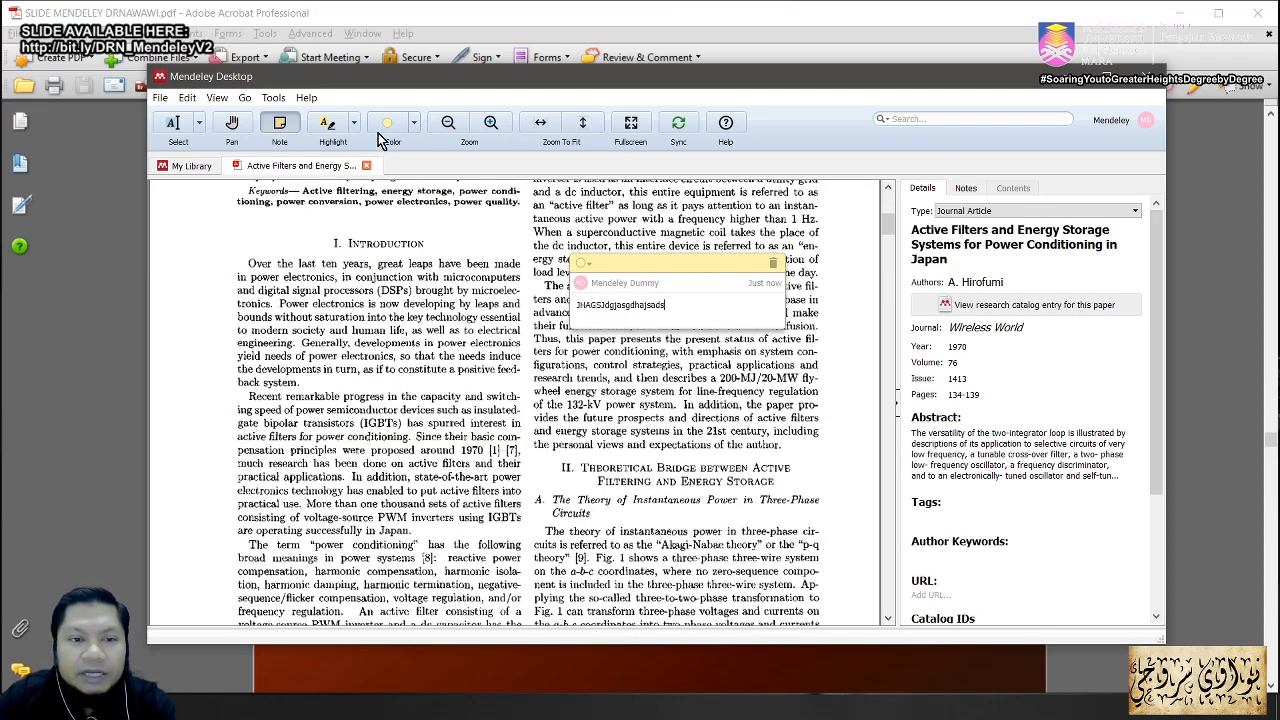
# Step: Highlight the IGBTs paragraph in yellow and the first introduction paragraph in pink
pyautogui.click(327, 124)
pyautogui.moveTo(298, 422); pyautogui.dragTo(484, 517)
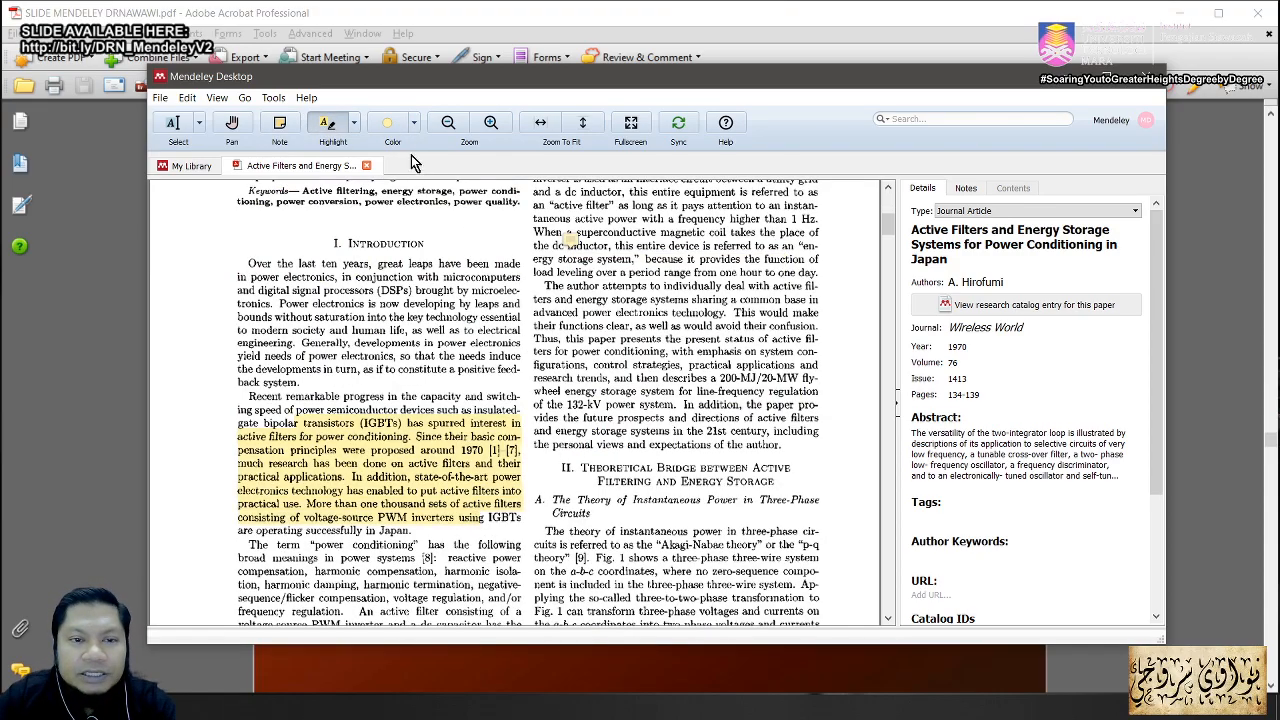
pyautogui.click(413, 123)
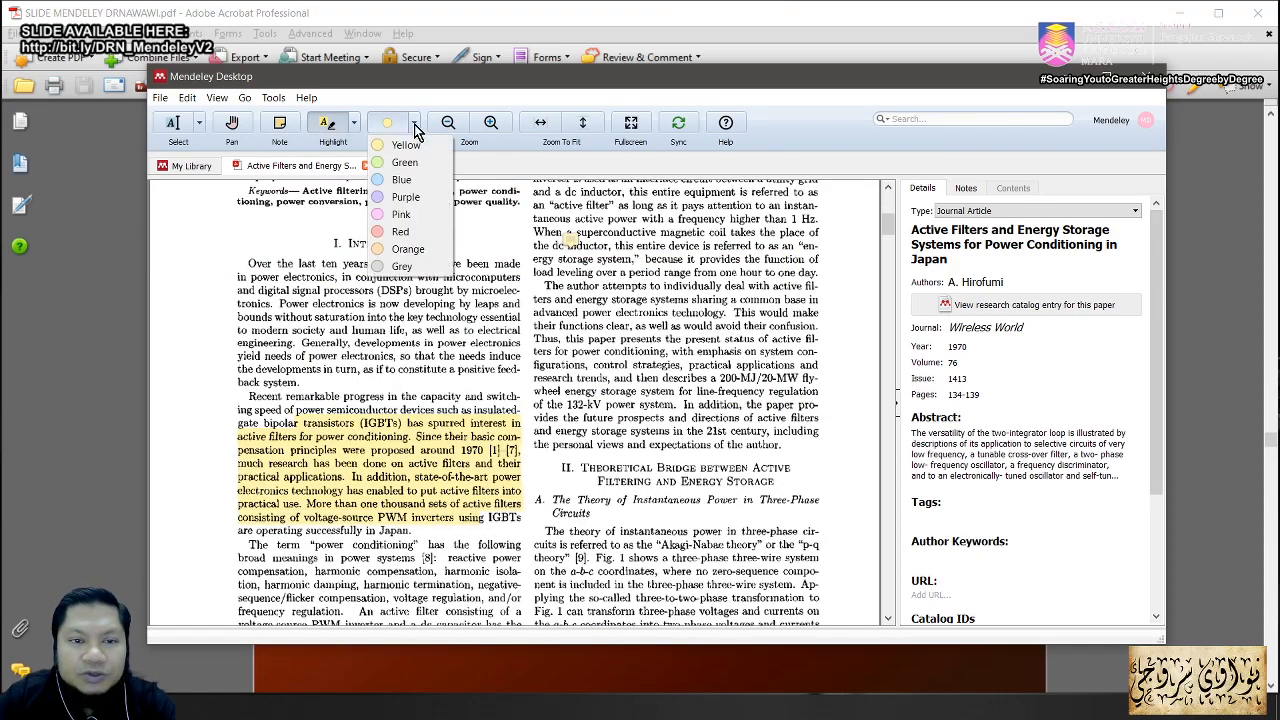
pyautogui.click(400, 214)
pyautogui.moveTo(323, 290); pyautogui.dragTo(463, 356)
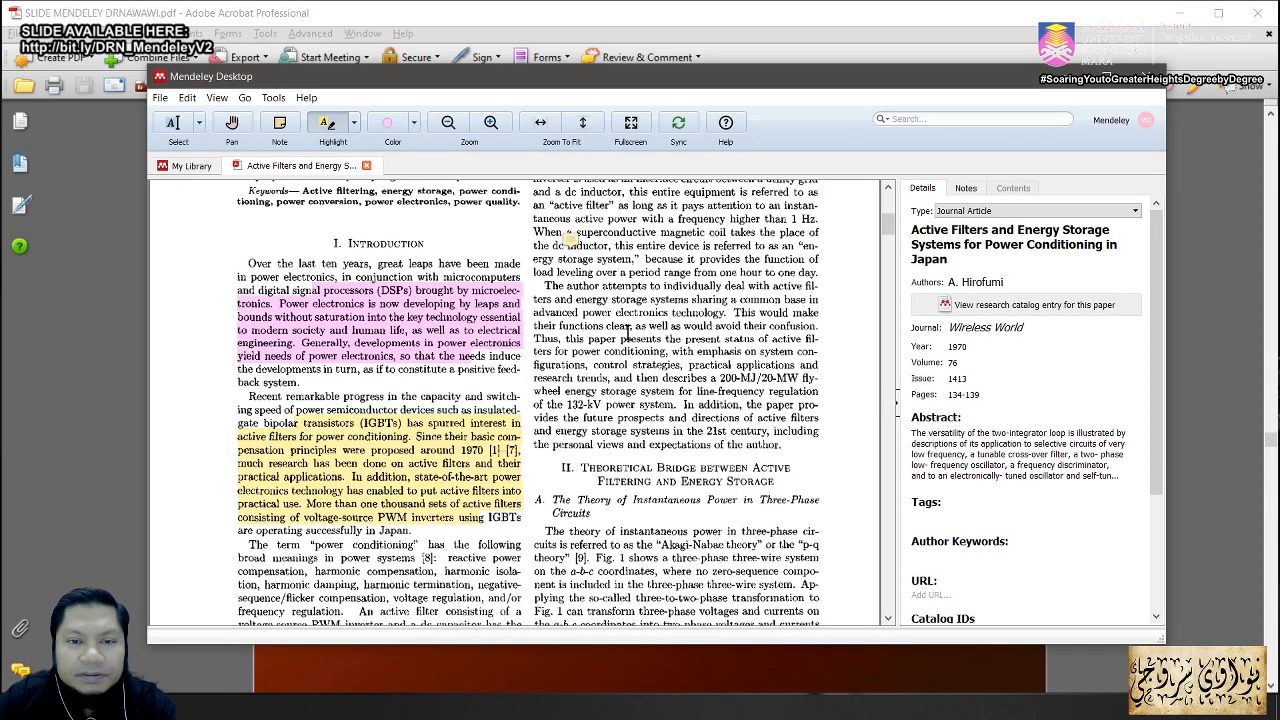
# Step: Maximize the window and highlight the second-column passage in purple
pyautogui.click(1106, 80)
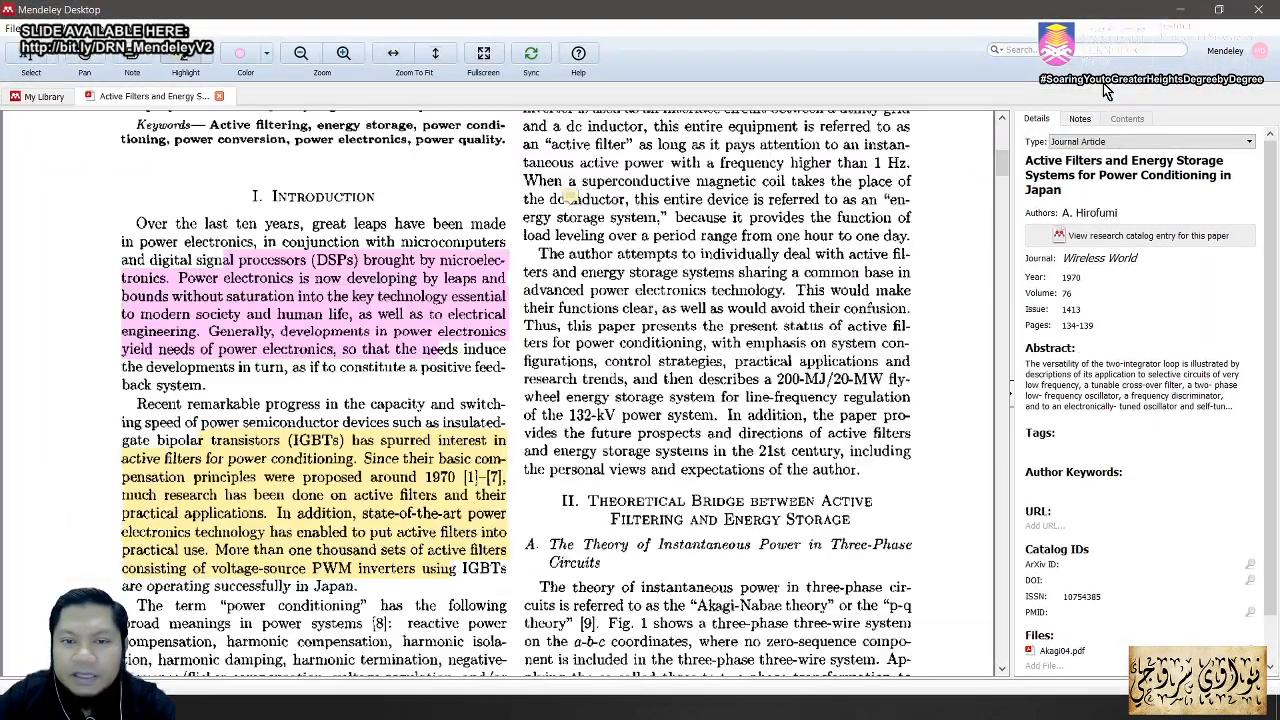
pyautogui.click(266, 55)
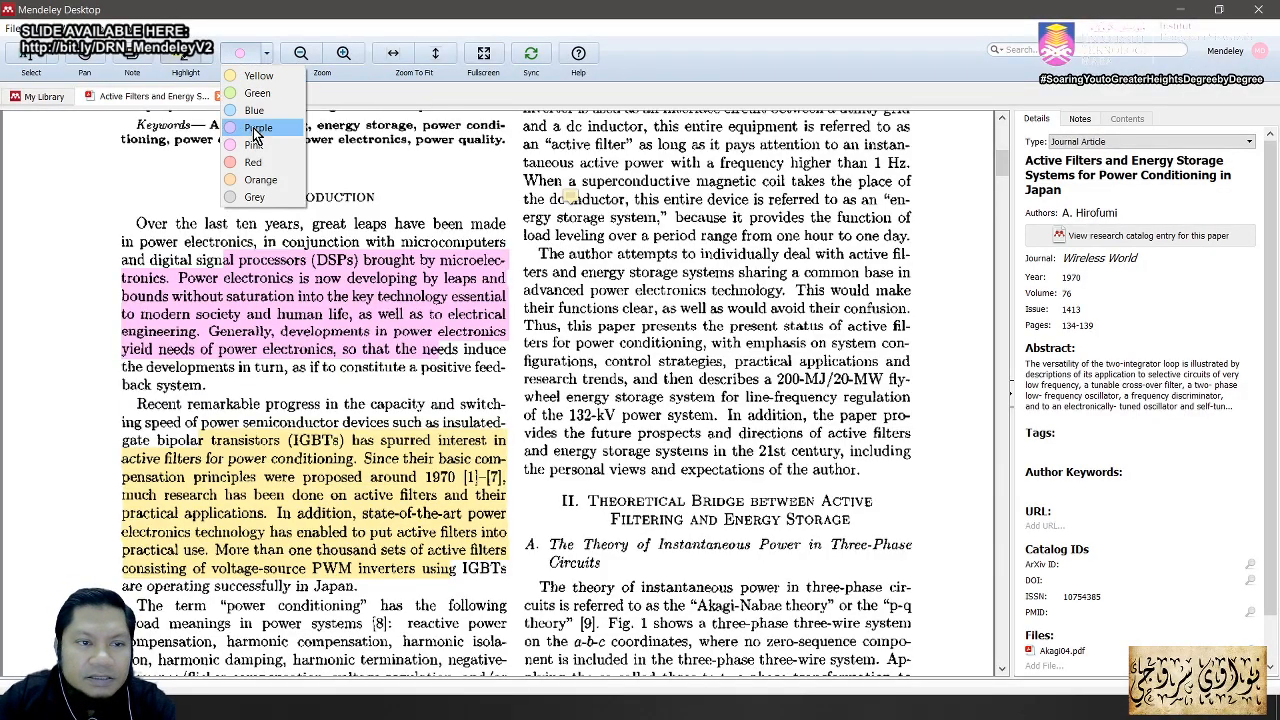
pyautogui.click(258, 128)
pyautogui.moveTo(606, 216); pyautogui.dragTo(770, 382)
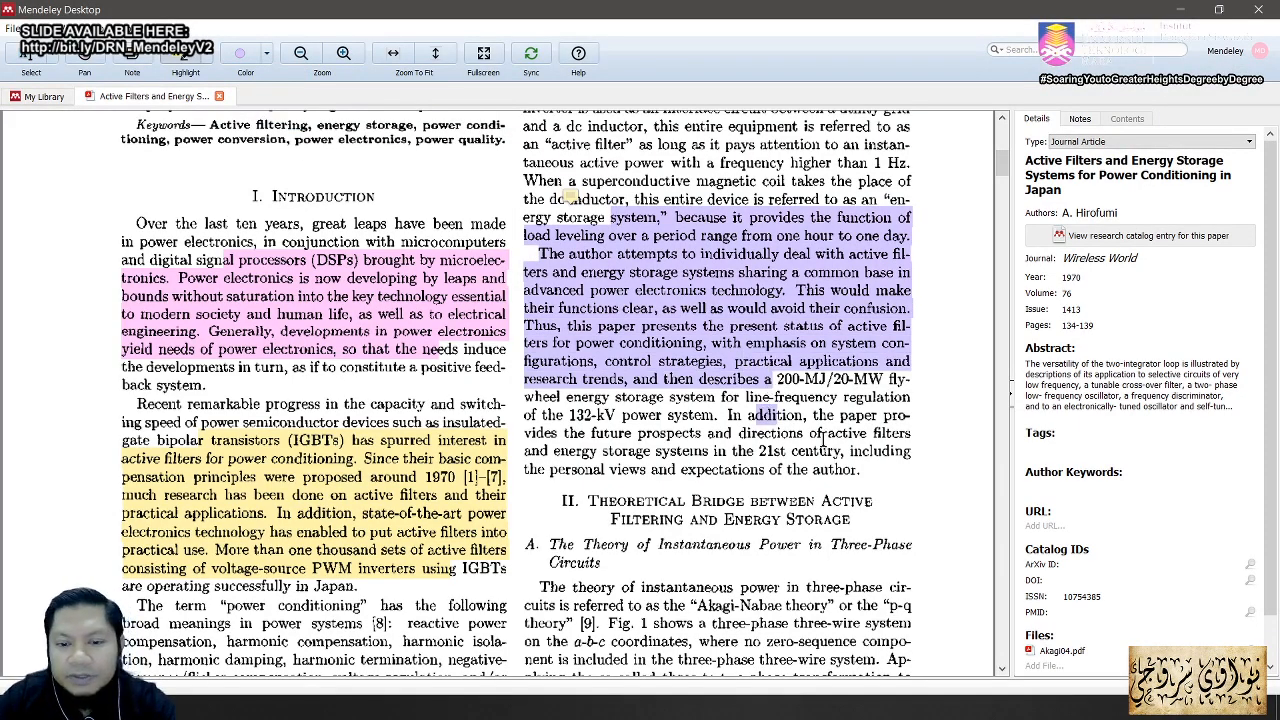
pyautogui.scroll(-3, 822, 441)
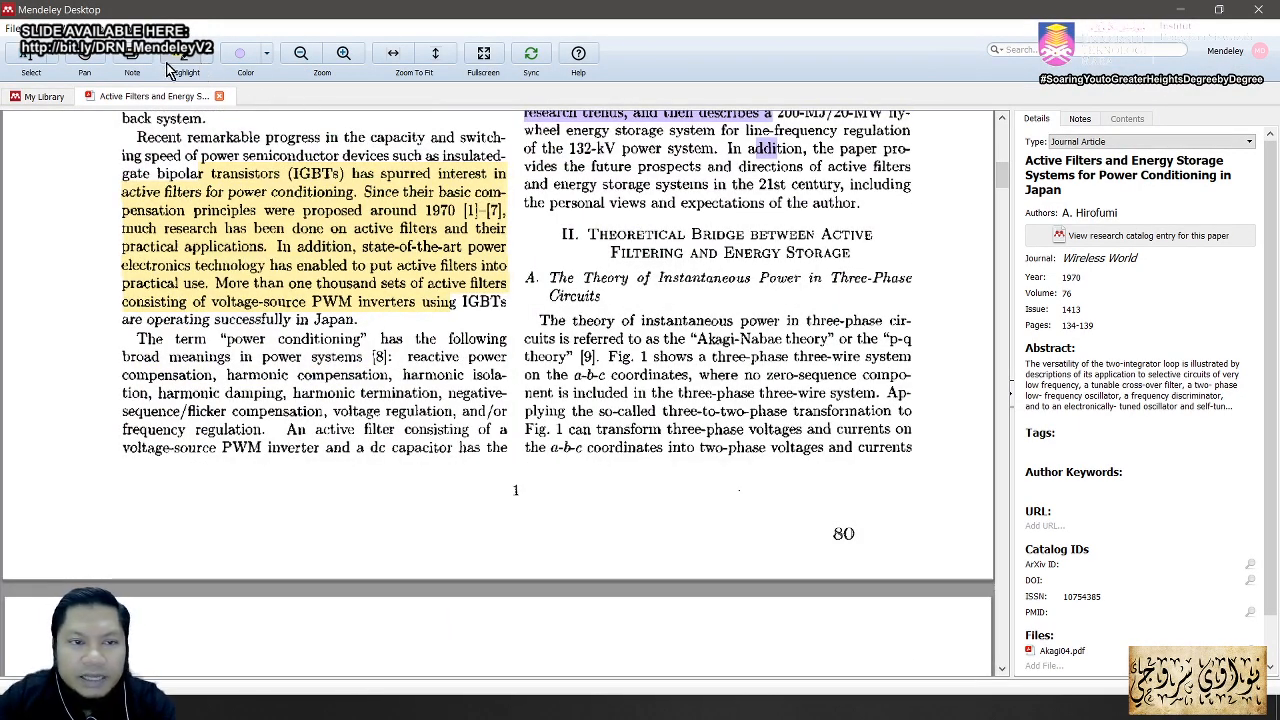
# Step: Add a third sticky note beside section II reading 'asdasfdasfsdf'
pyautogui.click(131, 58)
pyautogui.click(677, 352)
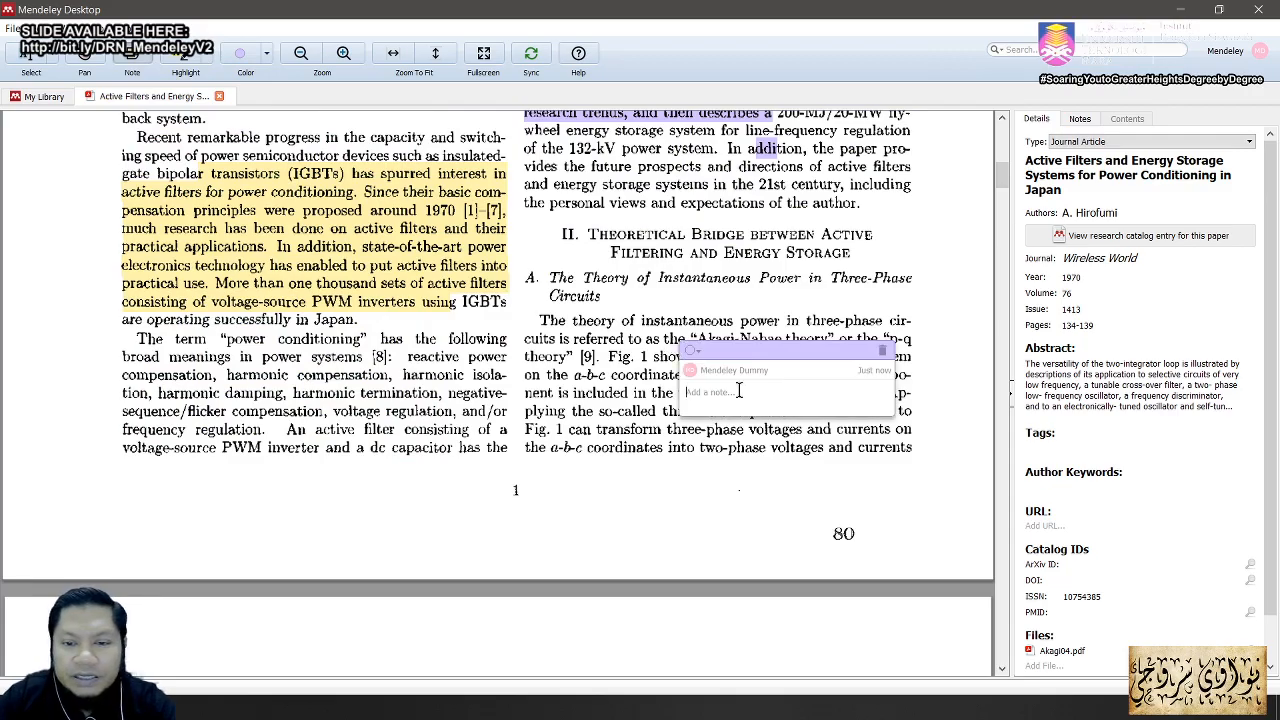
pyautogui.write('asdasfdasfsdf')
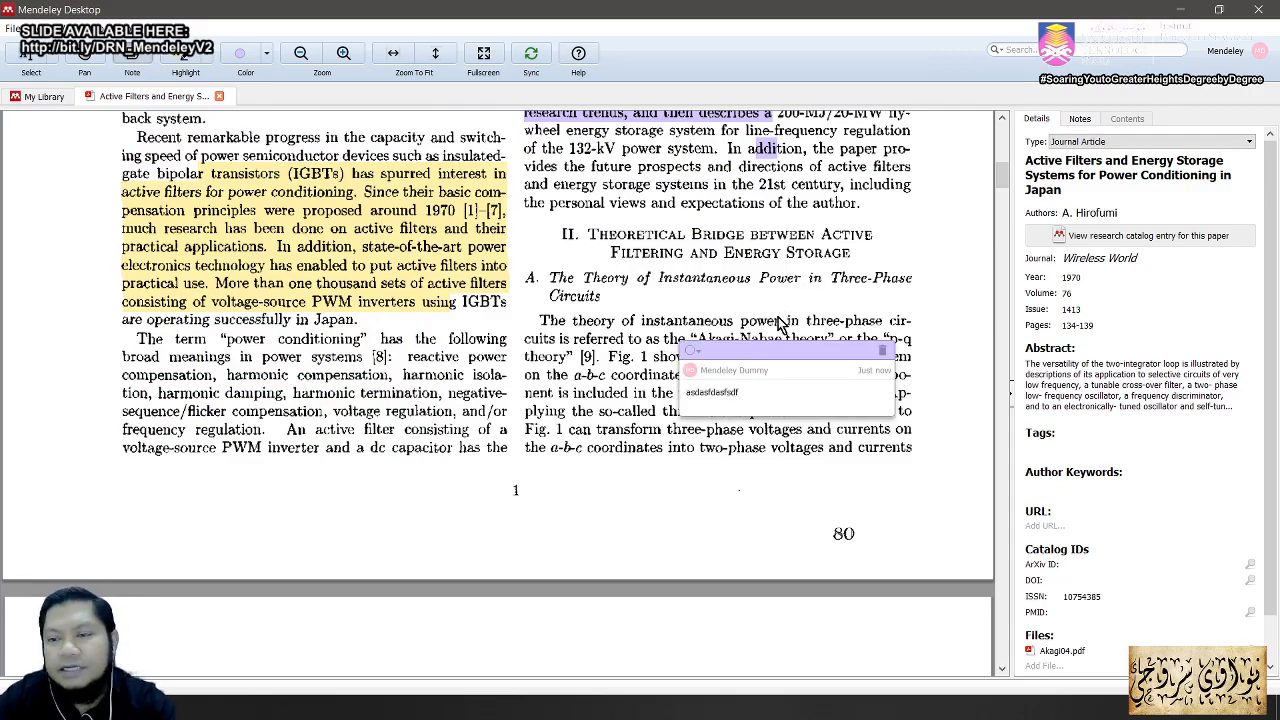
pyautogui.click(781, 316)
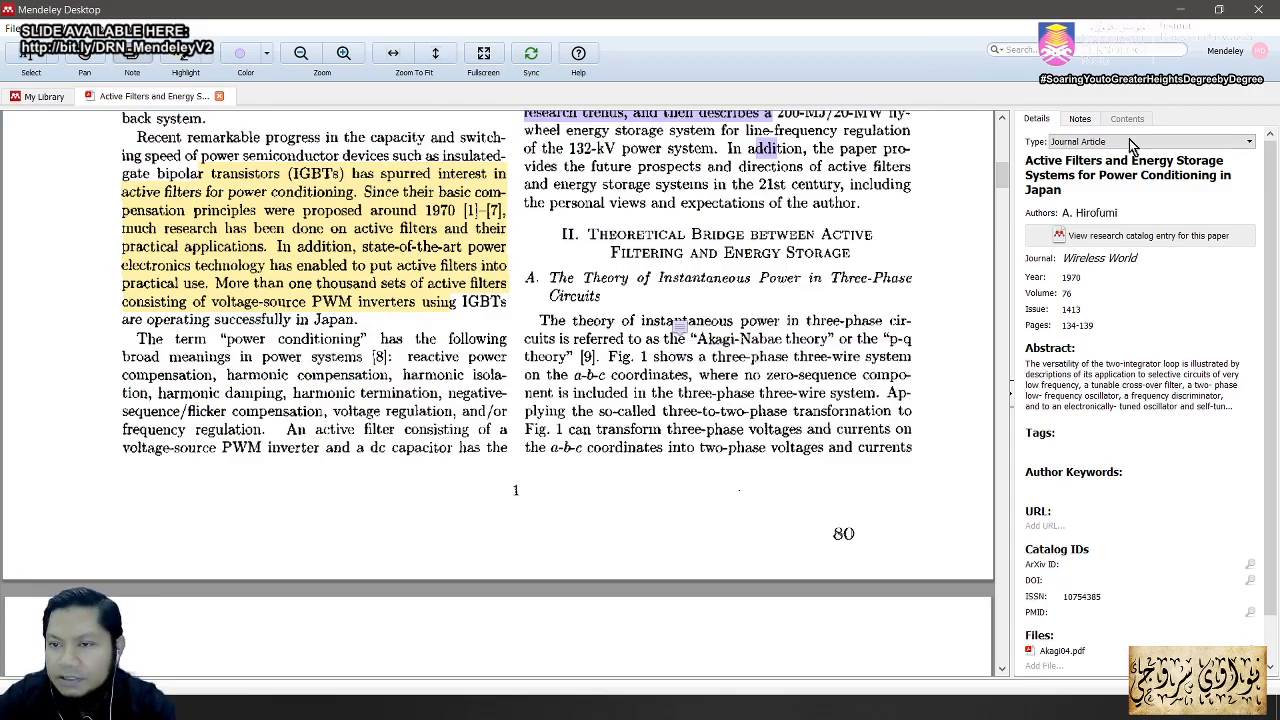
# Step: Review the paper's annotations in the Notes tab, then return to its Details
pyautogui.click(1080, 120)
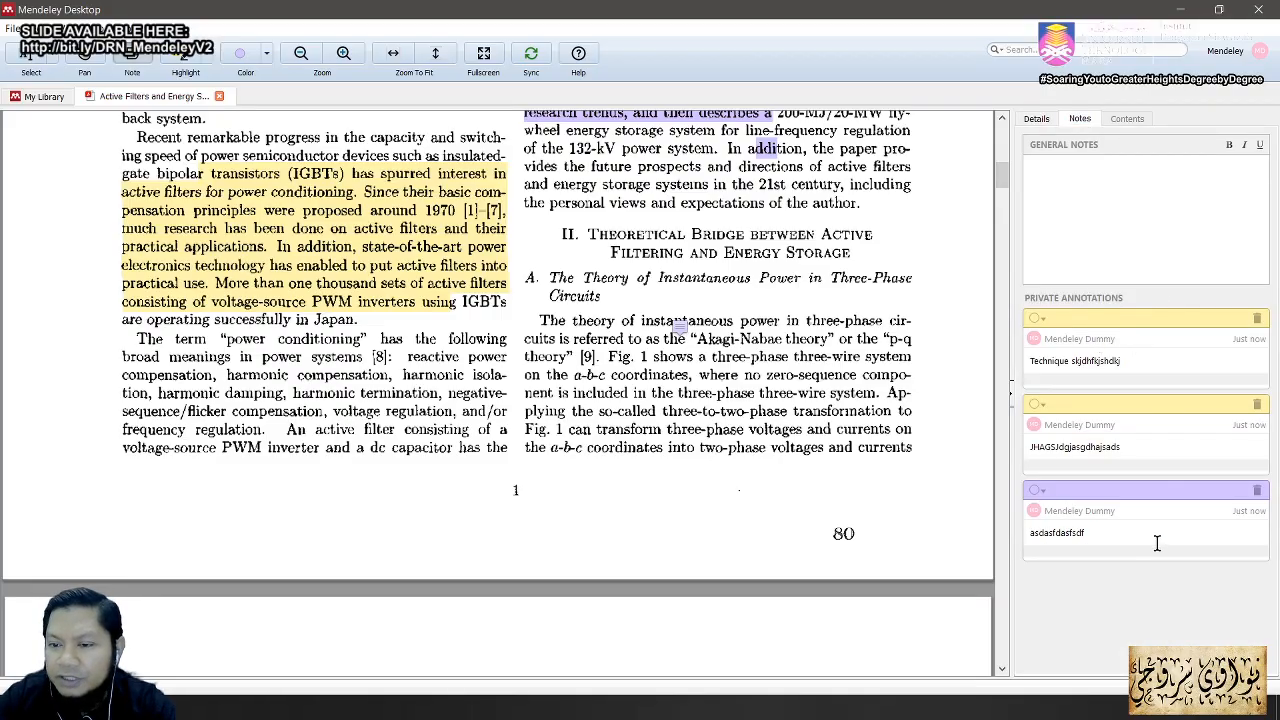
pyautogui.click(1036, 120)
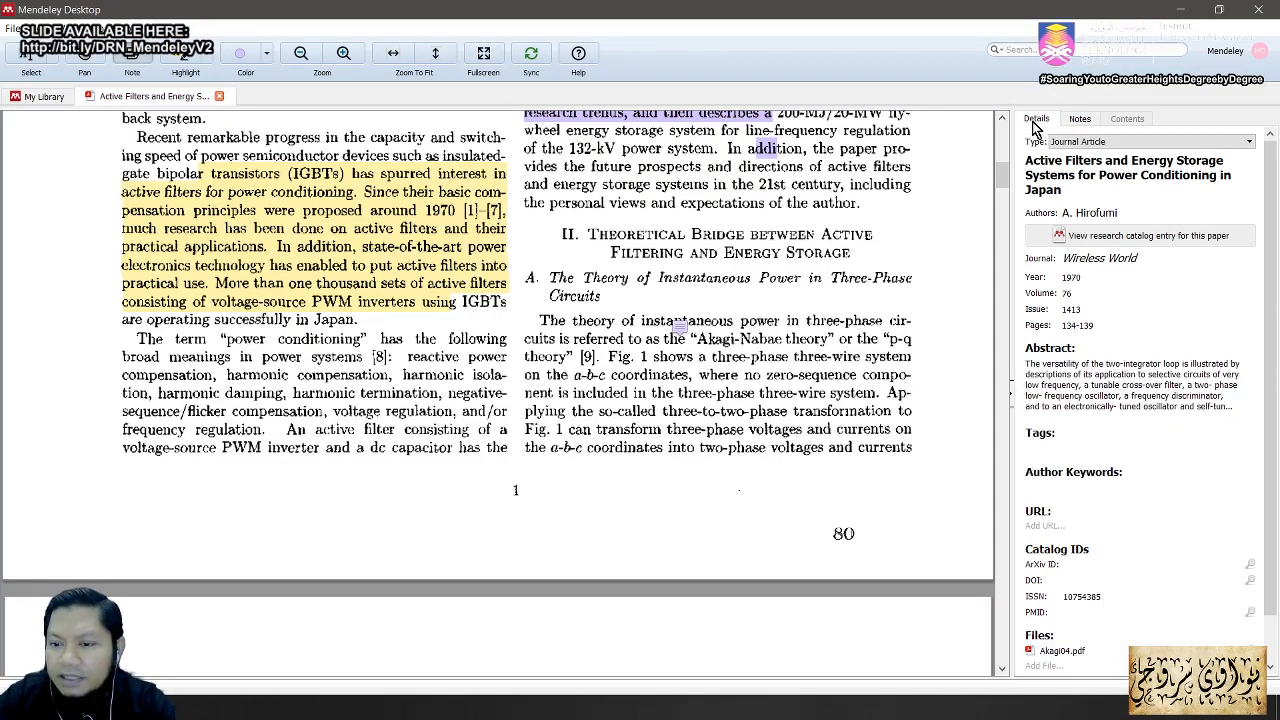
pyautogui.scroll(5, 675, 345)
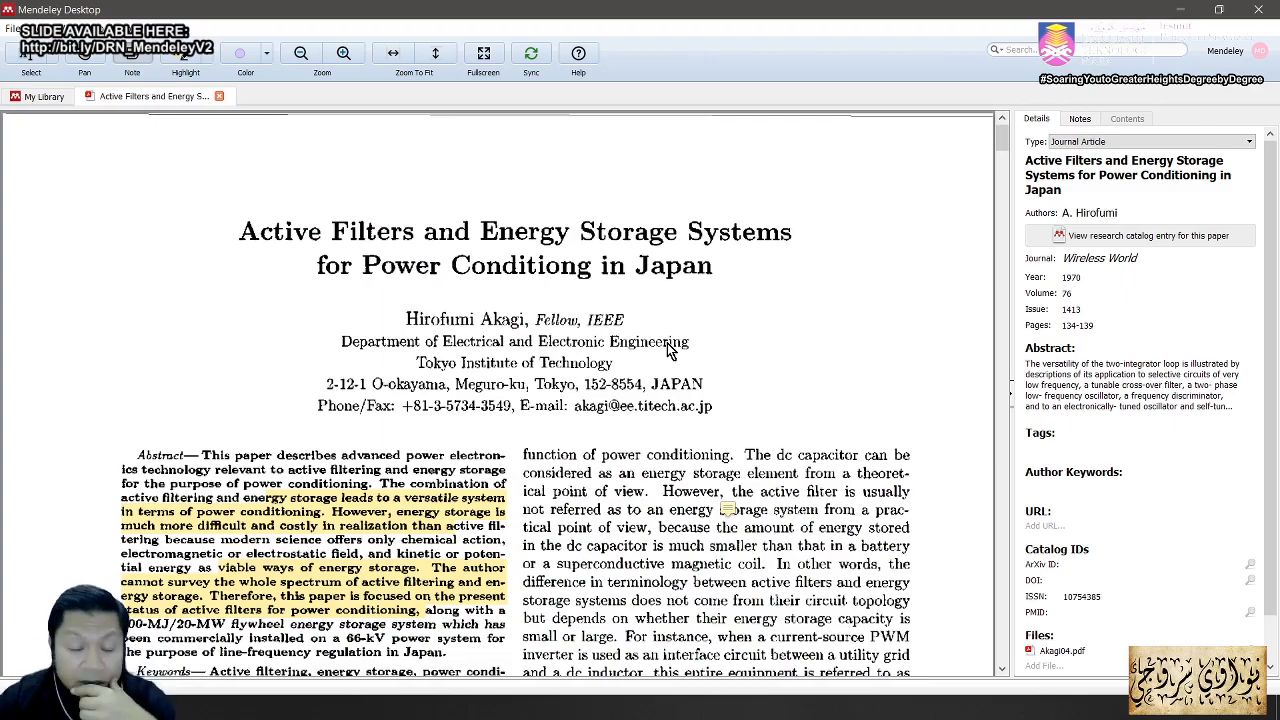
# Step: Tag the Active Filters paper Chapter1, then bring up Acrobat's slide 32, 'Search as you type'
pyautogui.click(1070, 447)
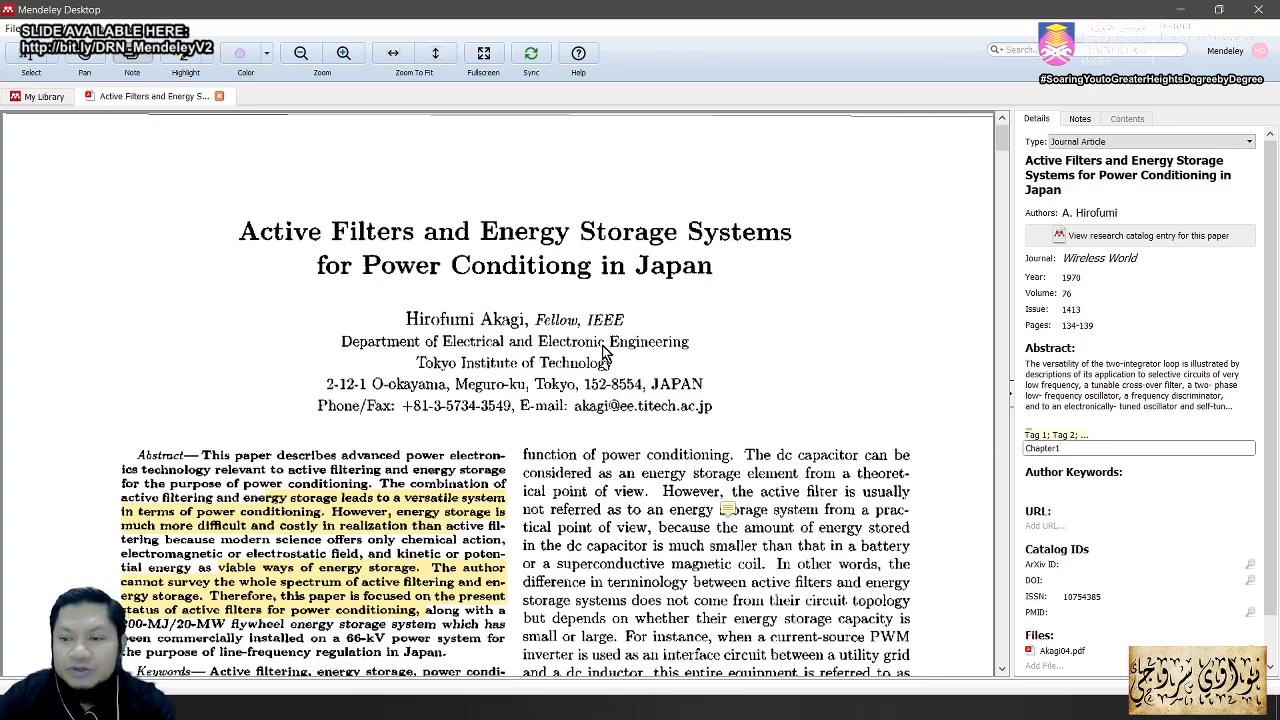
pyautogui.scroll(-3, 745, 440)
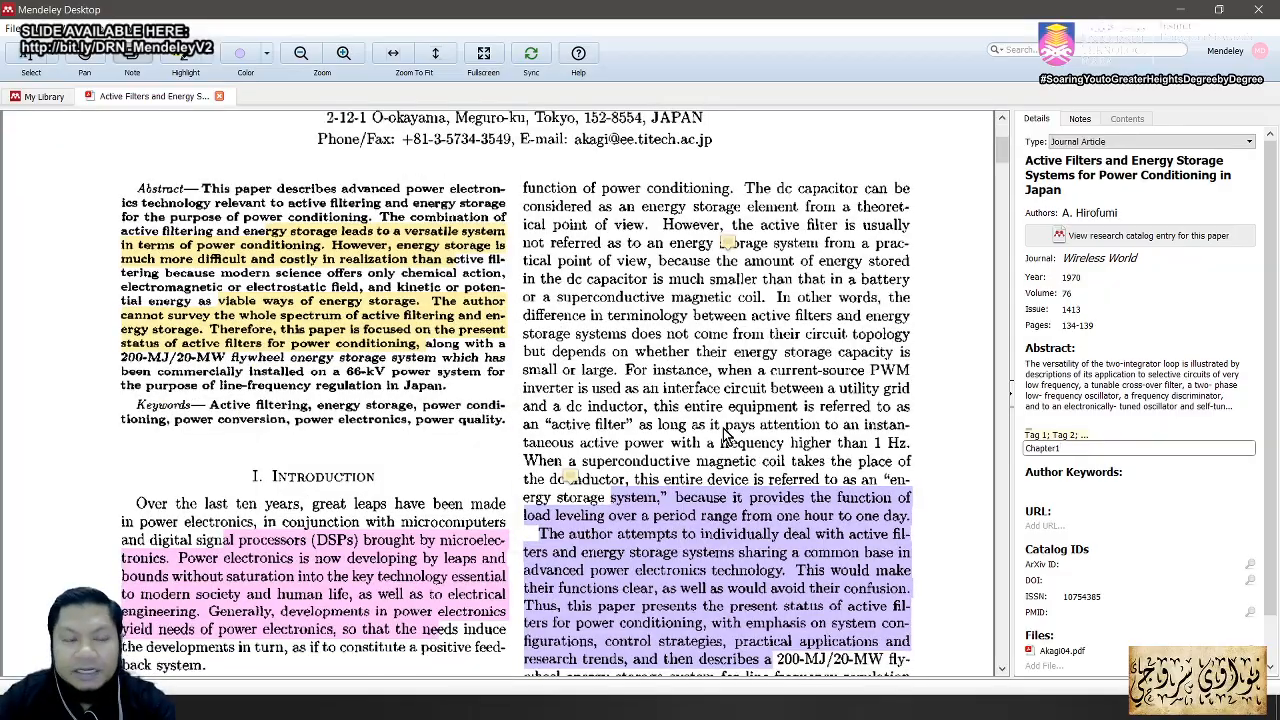
pyautogui.hotkey('alt', 'Tab')
pyautogui.click(459, 305)
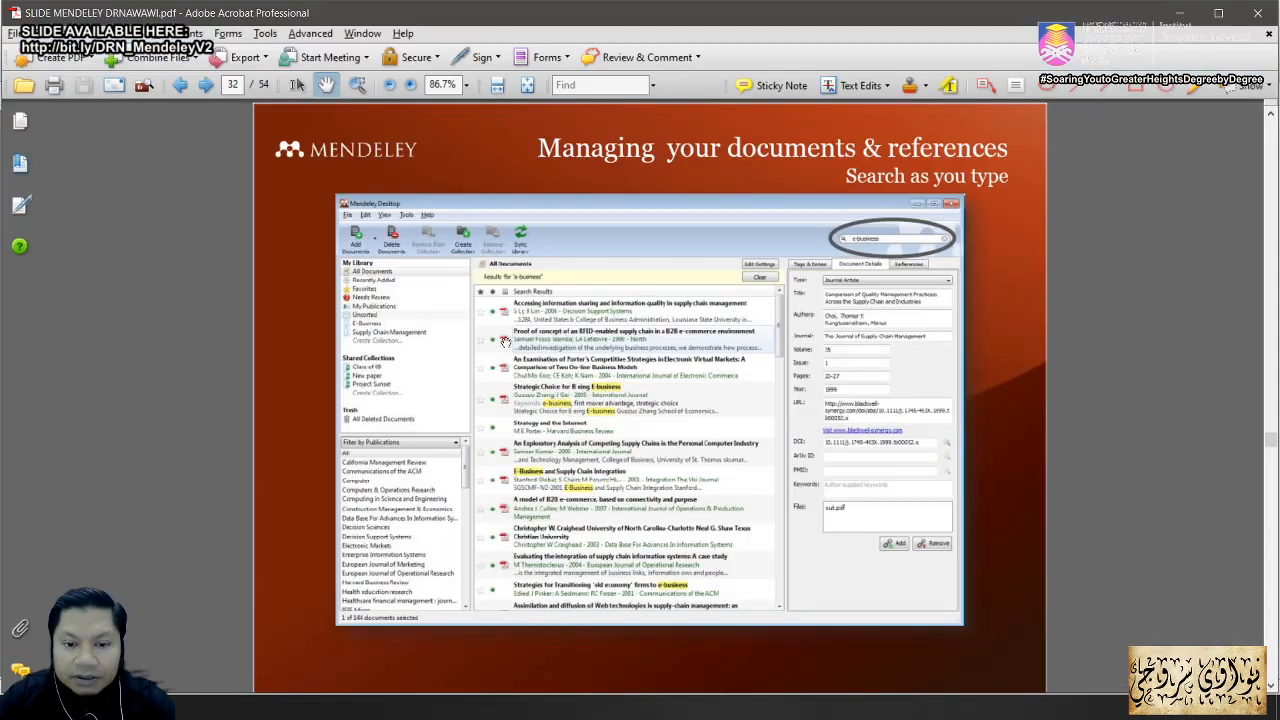
# Step: Scroll the slides to slide 34, 'Annotate, highlight and tag', then switch back to Mendeley
pyautogui.scroll(-1, 701, 461)
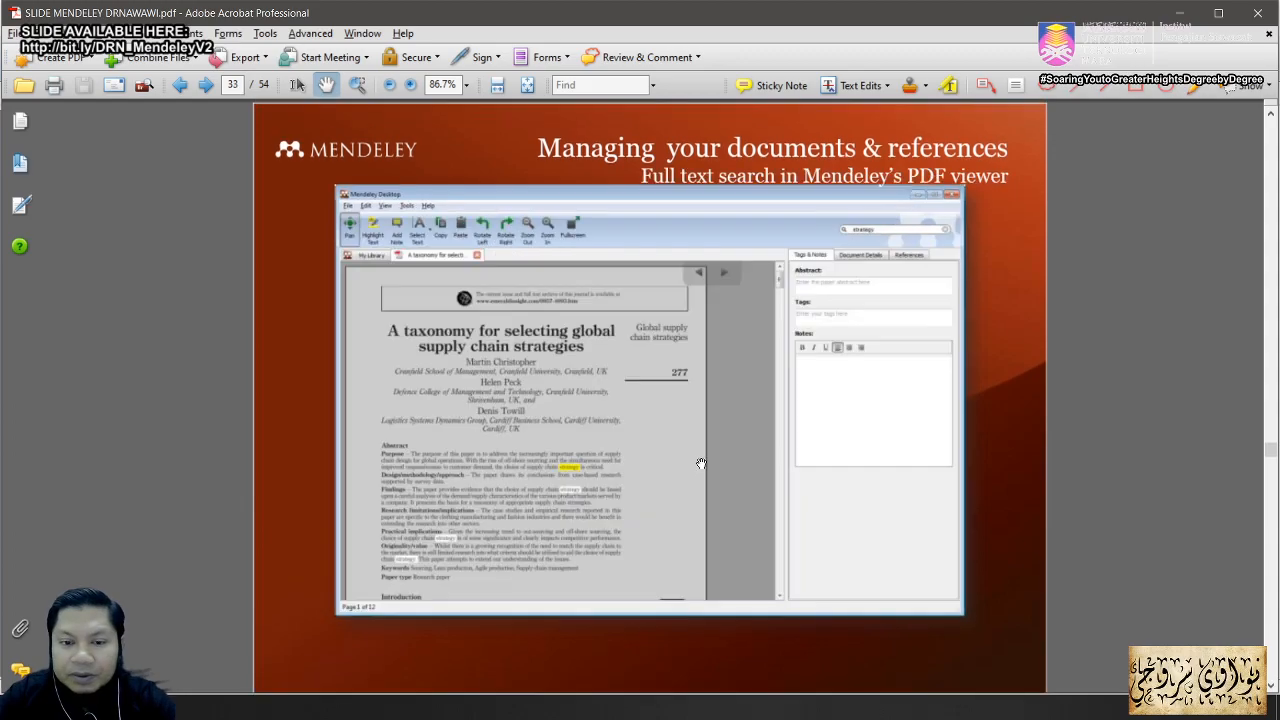
pyautogui.scroll(-1, 701, 463)
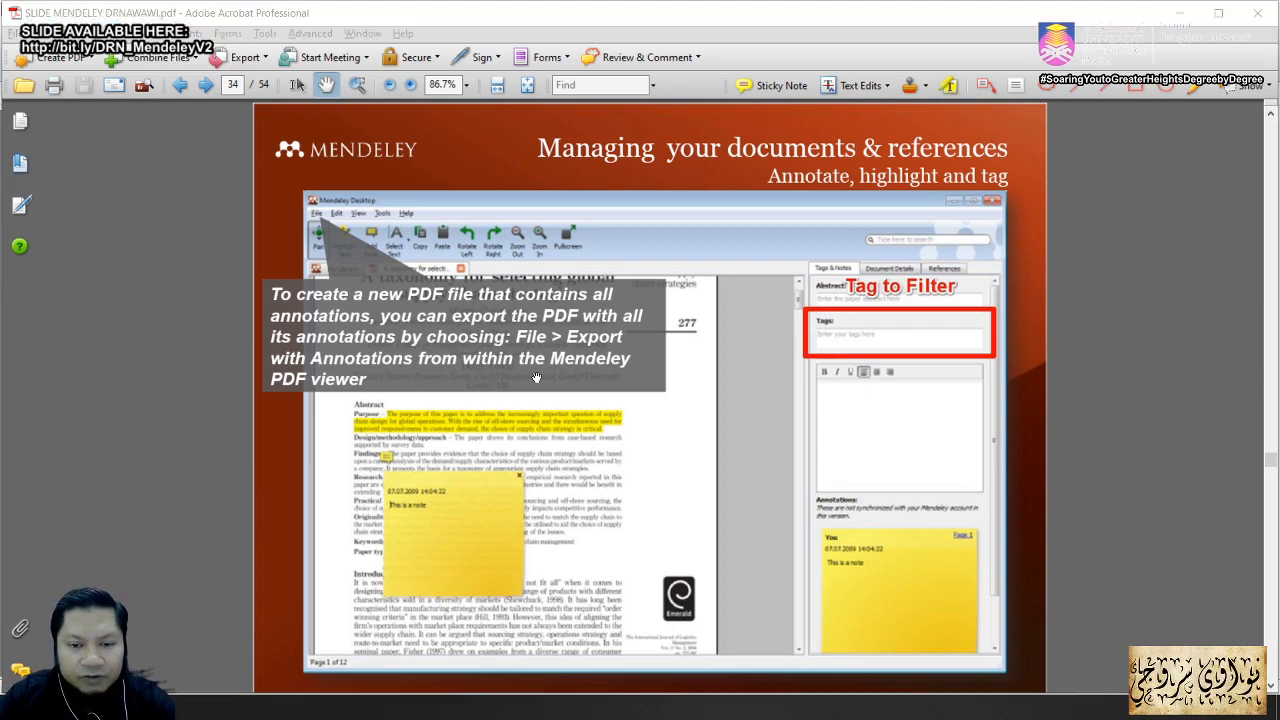
pyautogui.hotkey('alt', 'Tab')
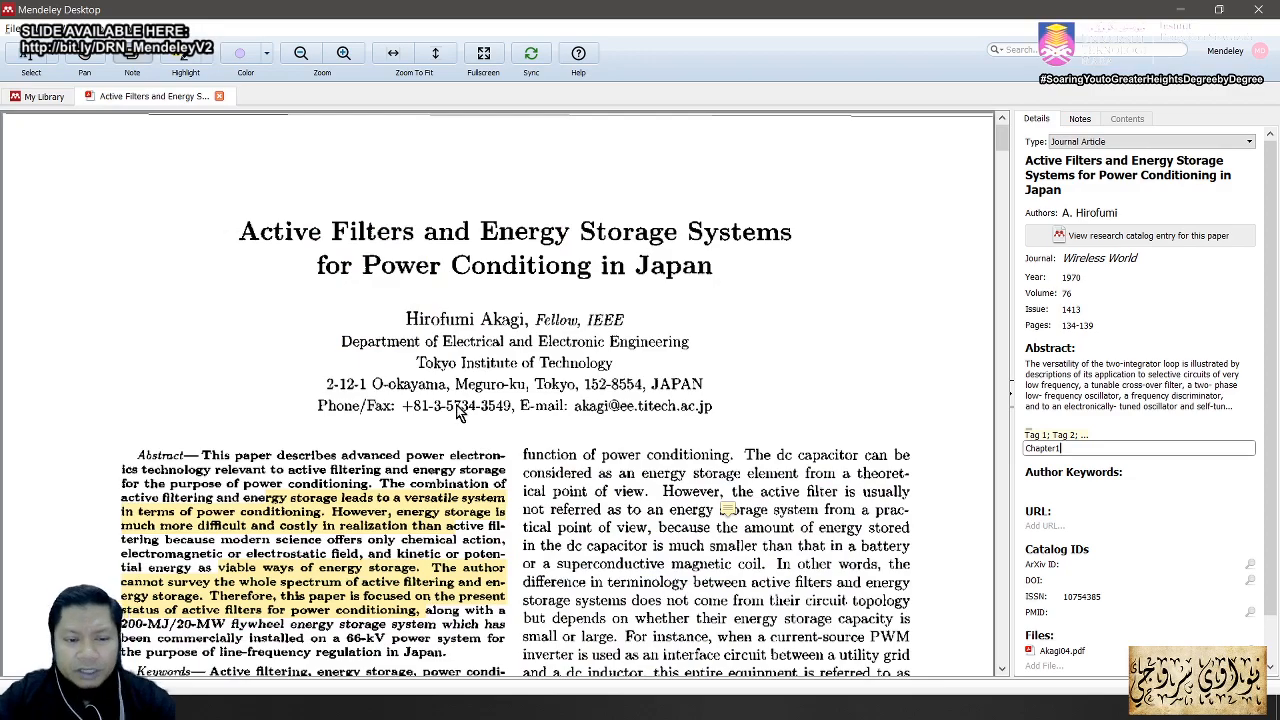
# Step: Export Akagi04.pdf via File > Export PDF(s) with Annotations to the SAMPLE PDF folder
pyautogui.scroll(-3, 462, 412)
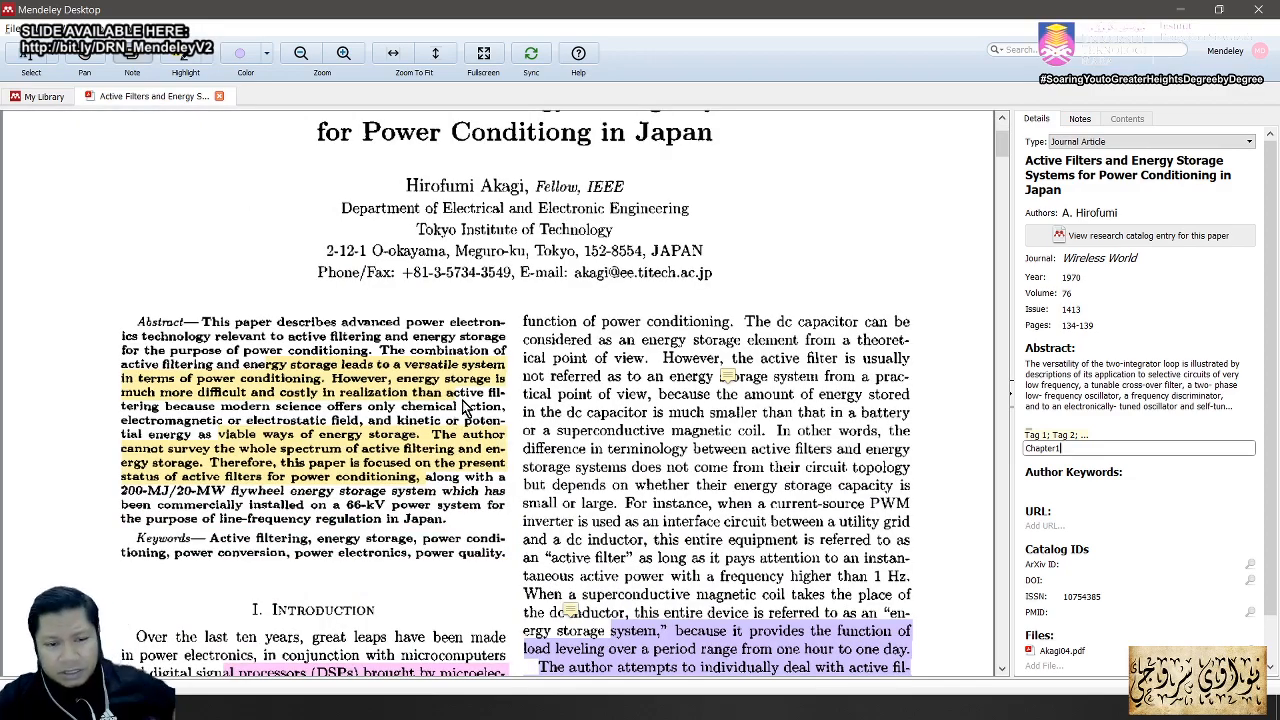
pyautogui.moveTo(458, 440)
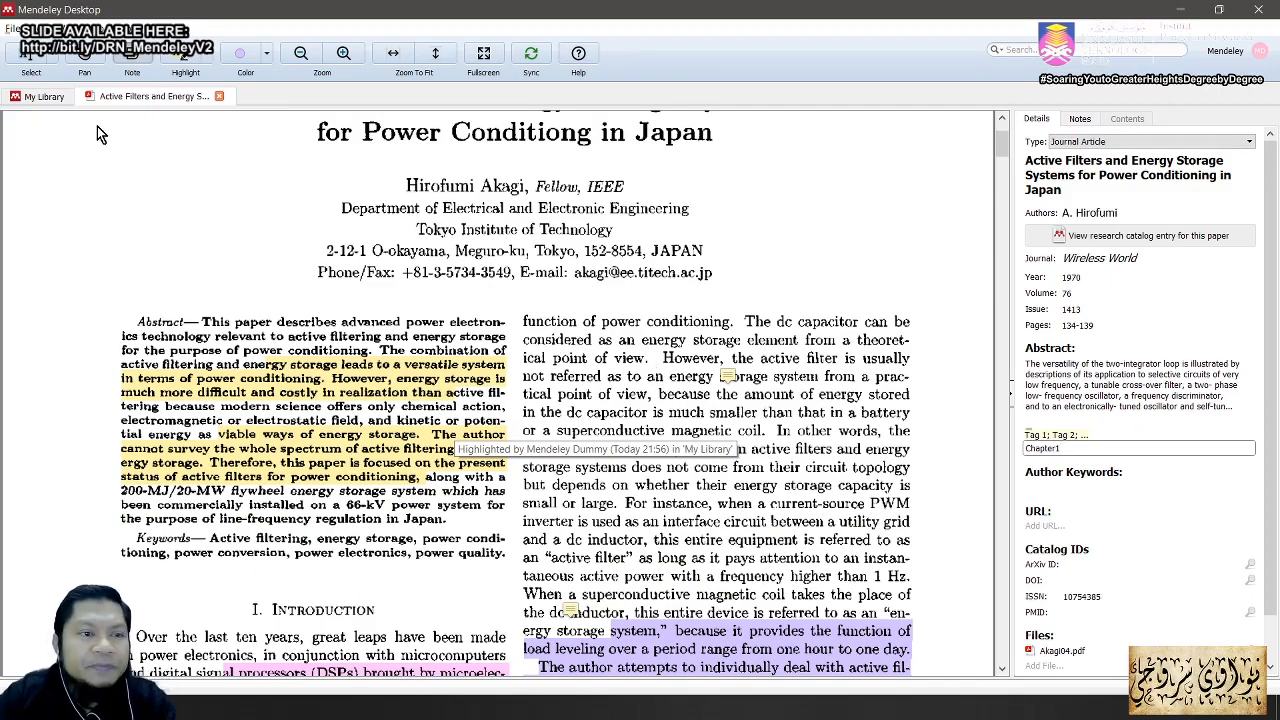
pyautogui.click(14, 29)
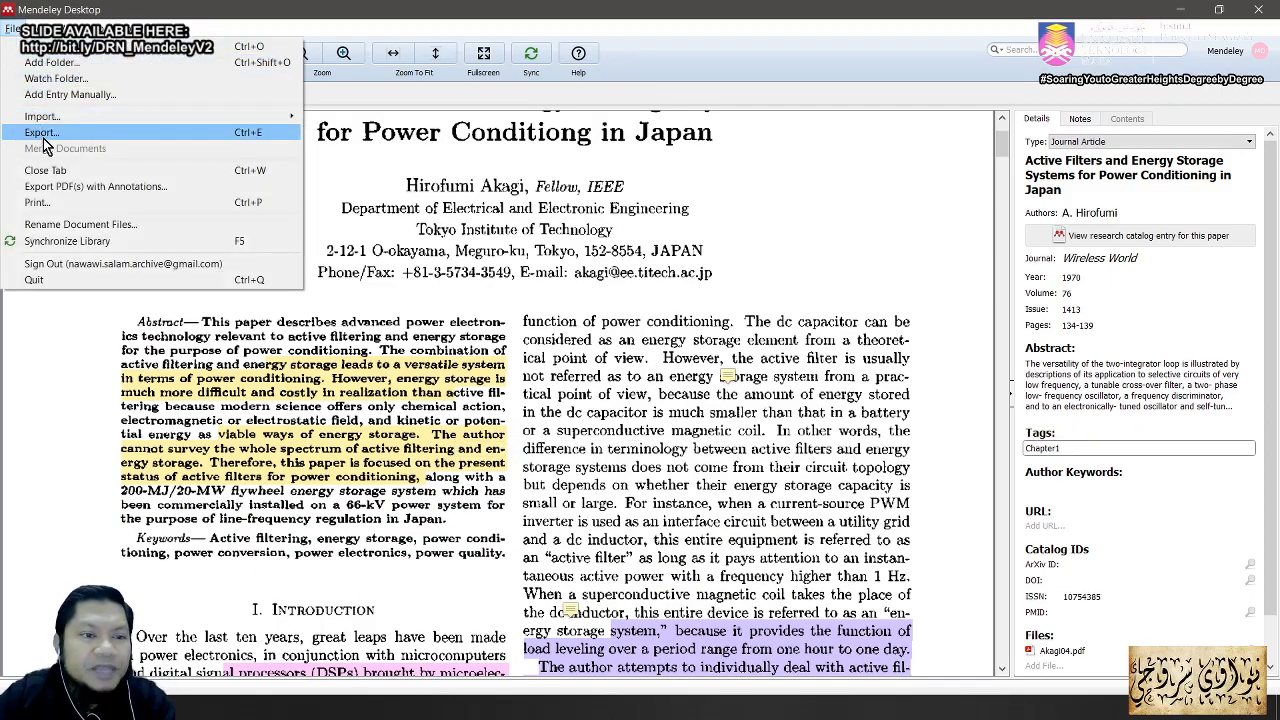
pyautogui.click(71, 190)
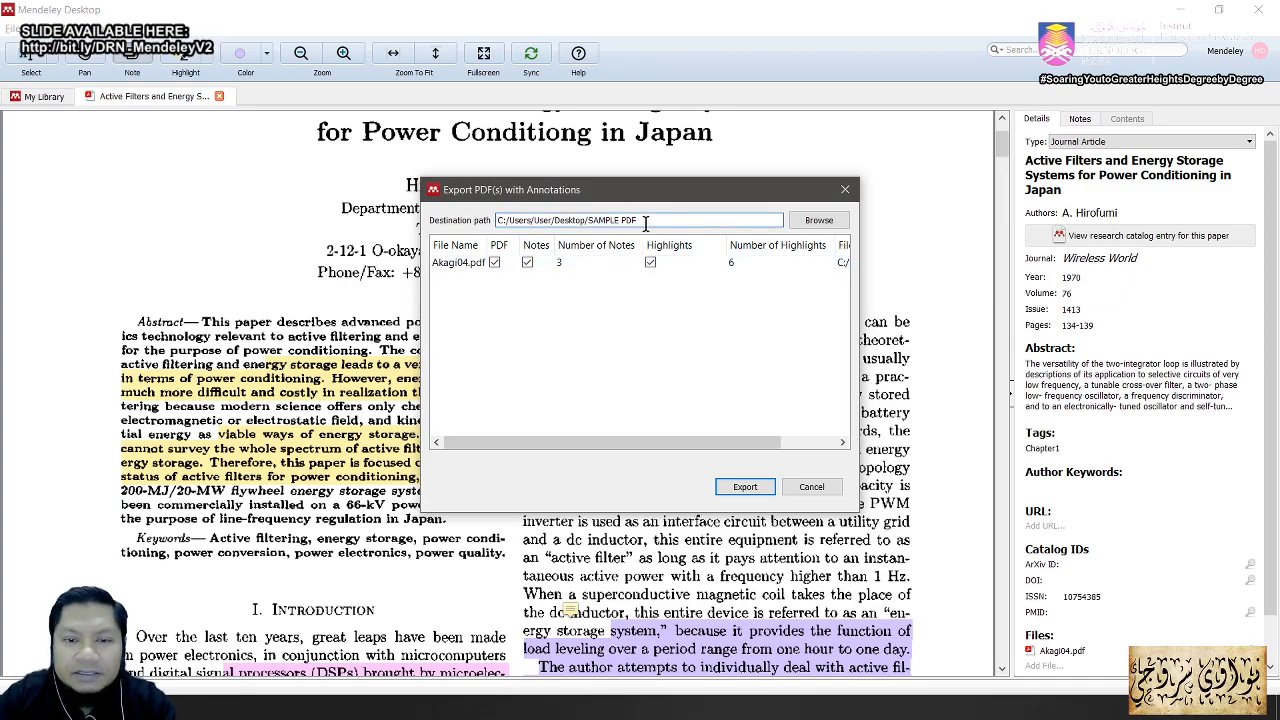
pyautogui.click(744, 487)
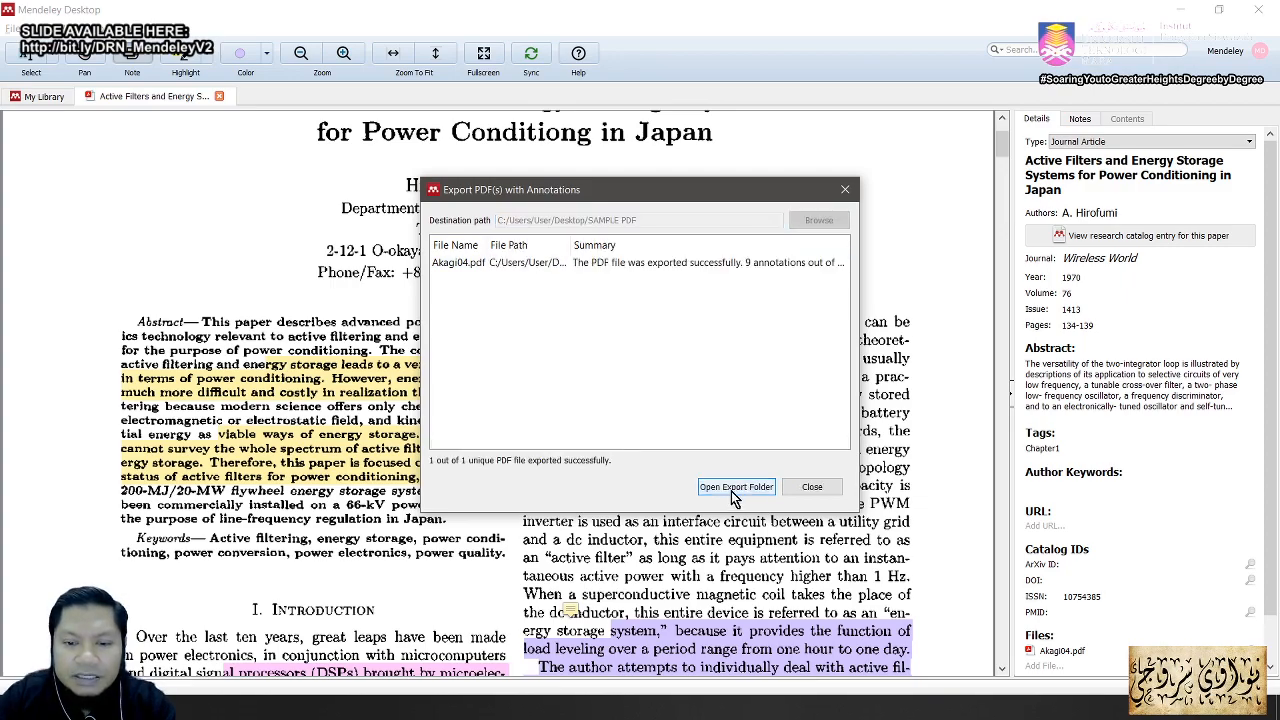
# Step: Open the SAMPLE PDF export folder and launch Akagi04-annotated.pdf
pyautogui.click(735, 487)
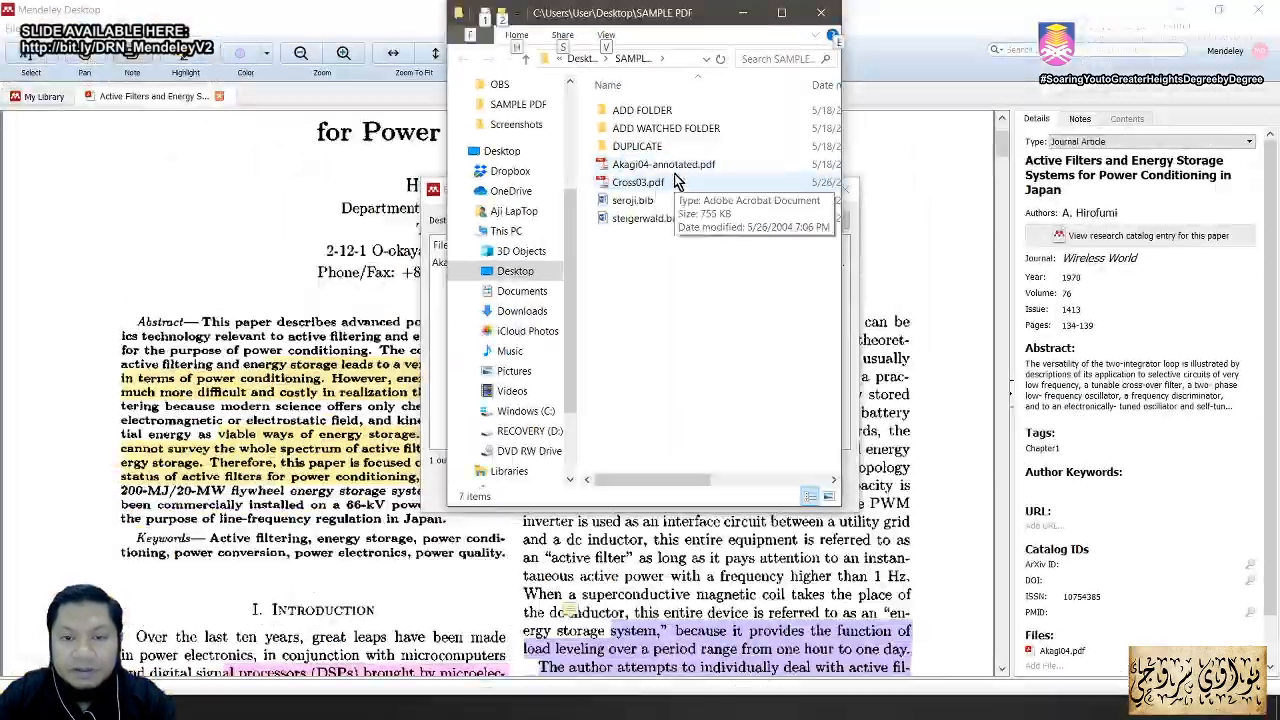
pyautogui.doubleClick(676, 168)
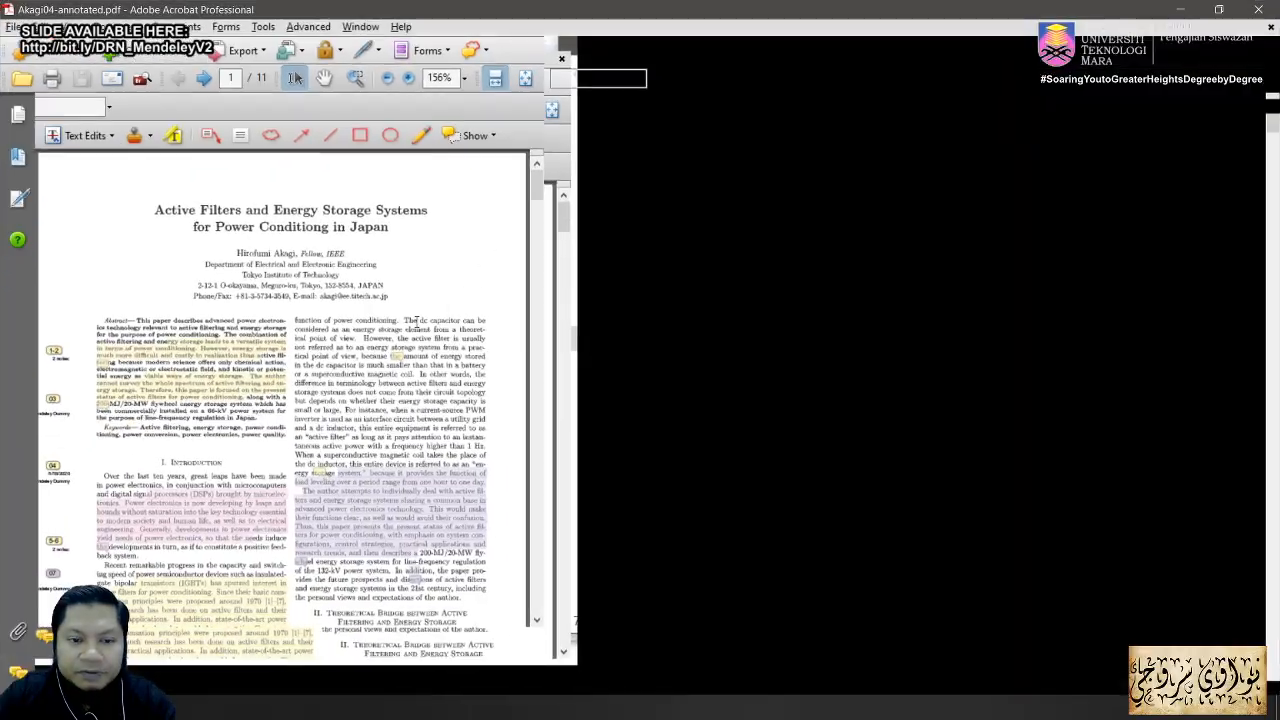
# Step: Scroll through Akagi04-annotated.pdf checking its highlights and notes, test a text selection, then close it
pyautogui.scroll(-5, 532, 358)
pyautogui.scroll(5, 532, 358)
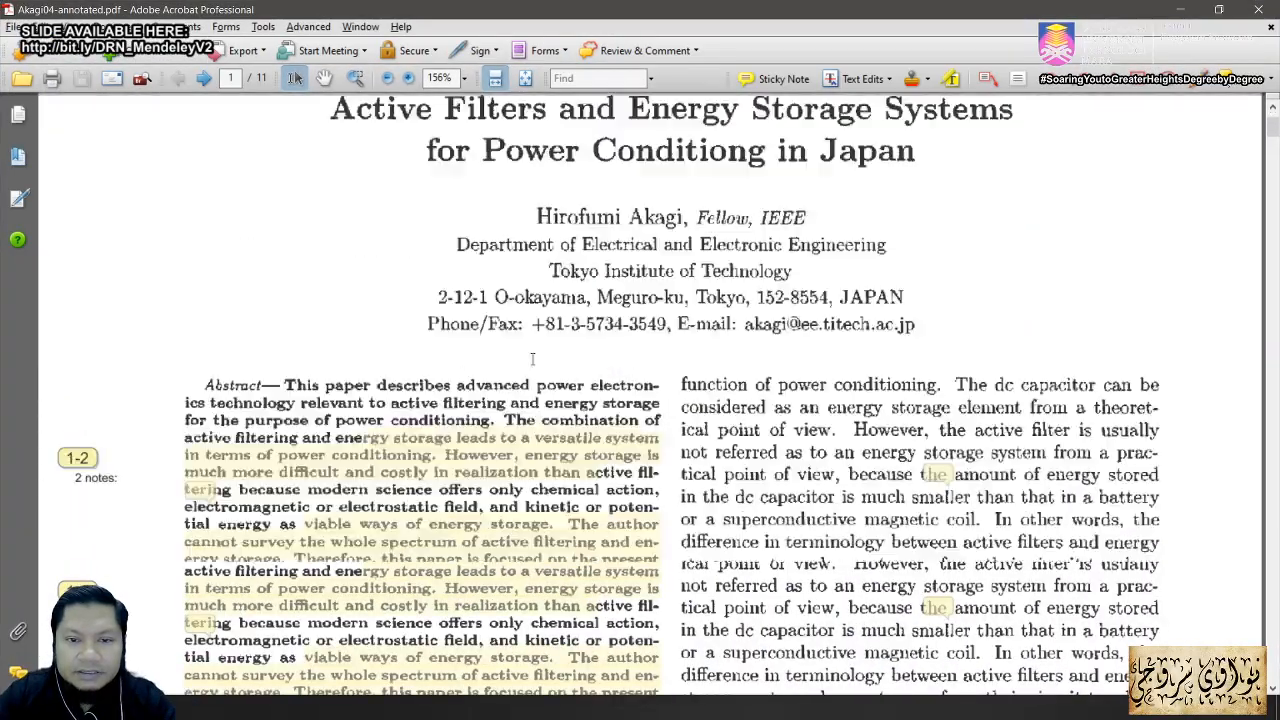
pyautogui.scroll(-5, 548, 380)
pyautogui.scroll(-6, 932, 416)
pyautogui.scroll(3, 932, 416)
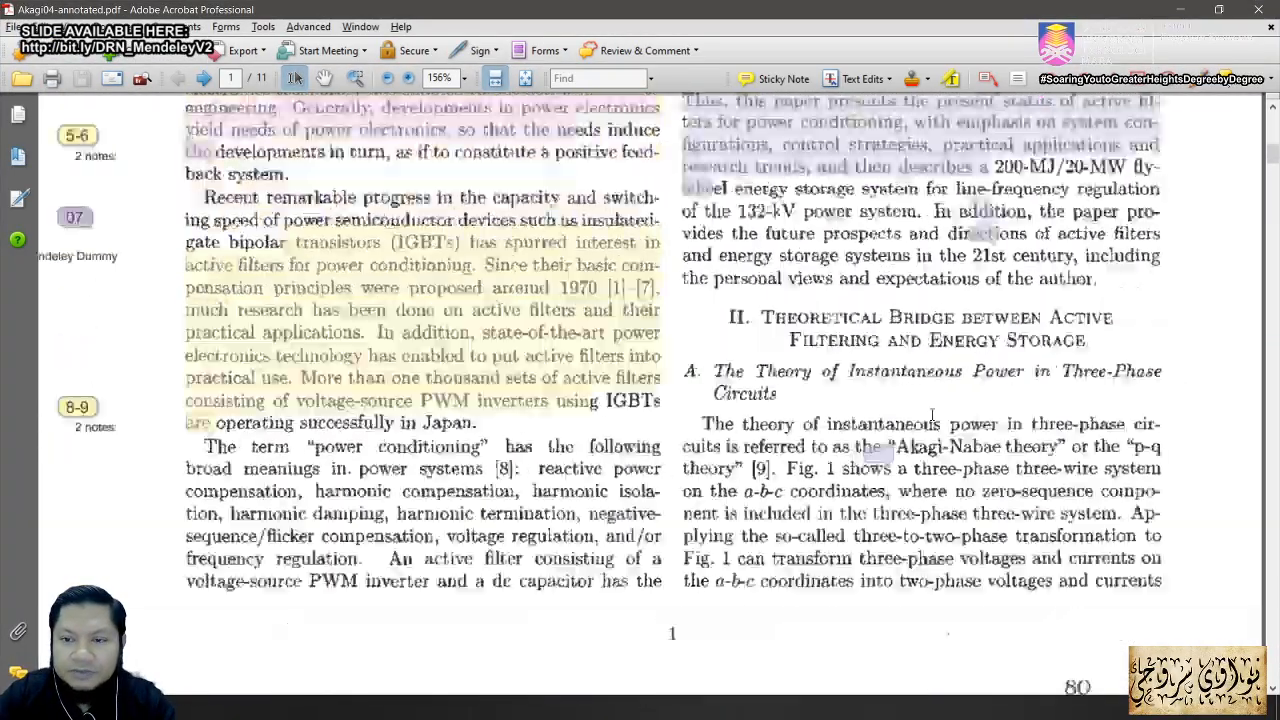
pyautogui.scroll(3, 932, 416)
pyautogui.scroll(-3, 932, 416)
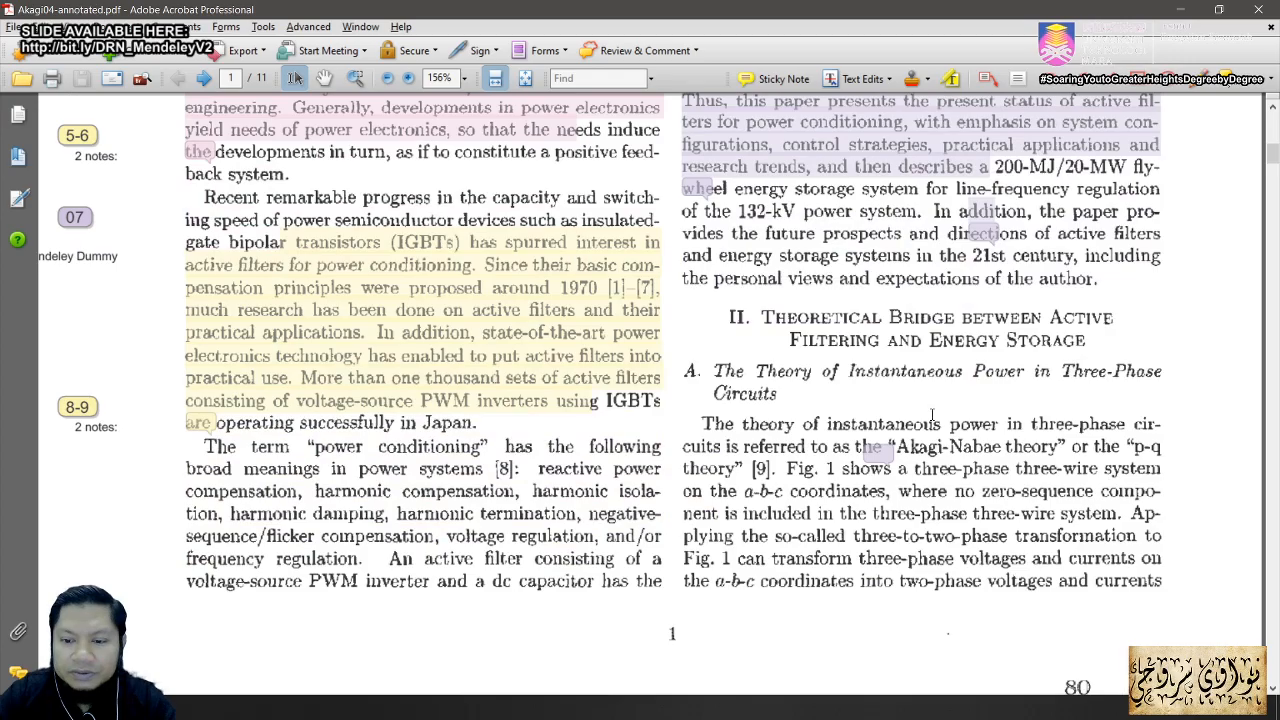
pyautogui.moveTo(880, 449); pyautogui.dragTo(889, 462)
pyautogui.click(887, 463)
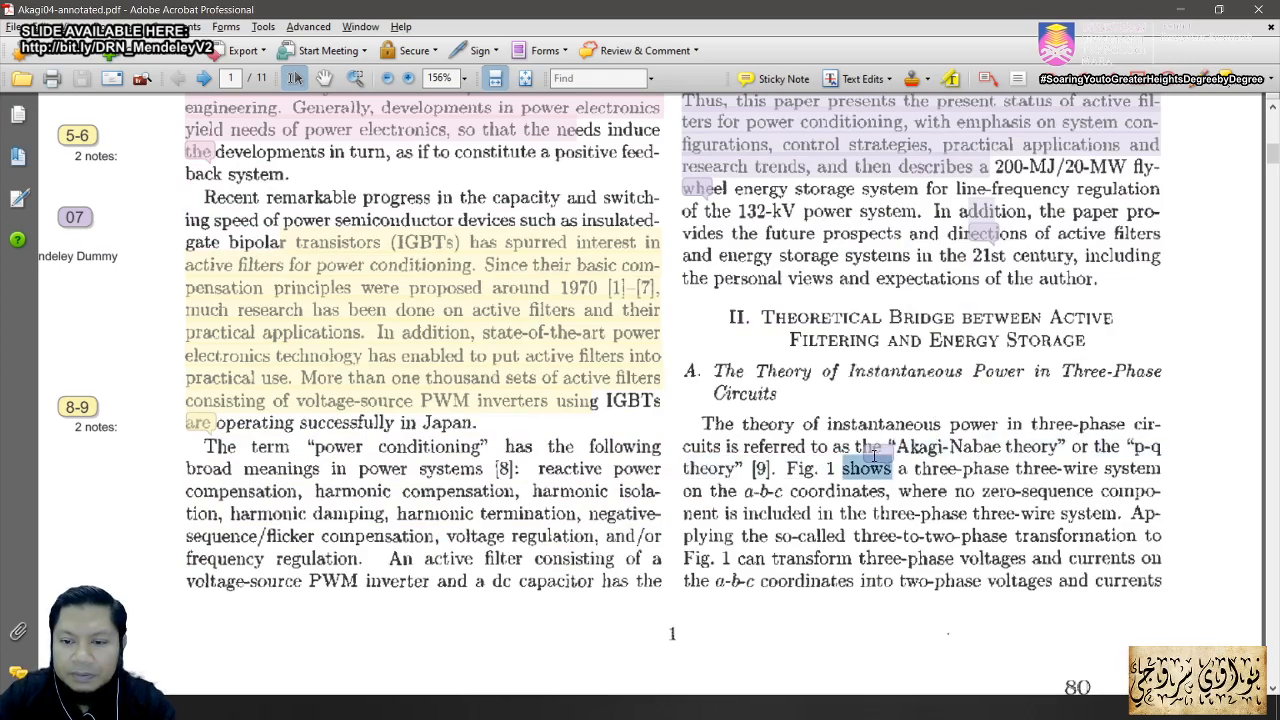
pyautogui.scroll(-10, 887, 453)
pyautogui.scroll(-3, 890, 459)
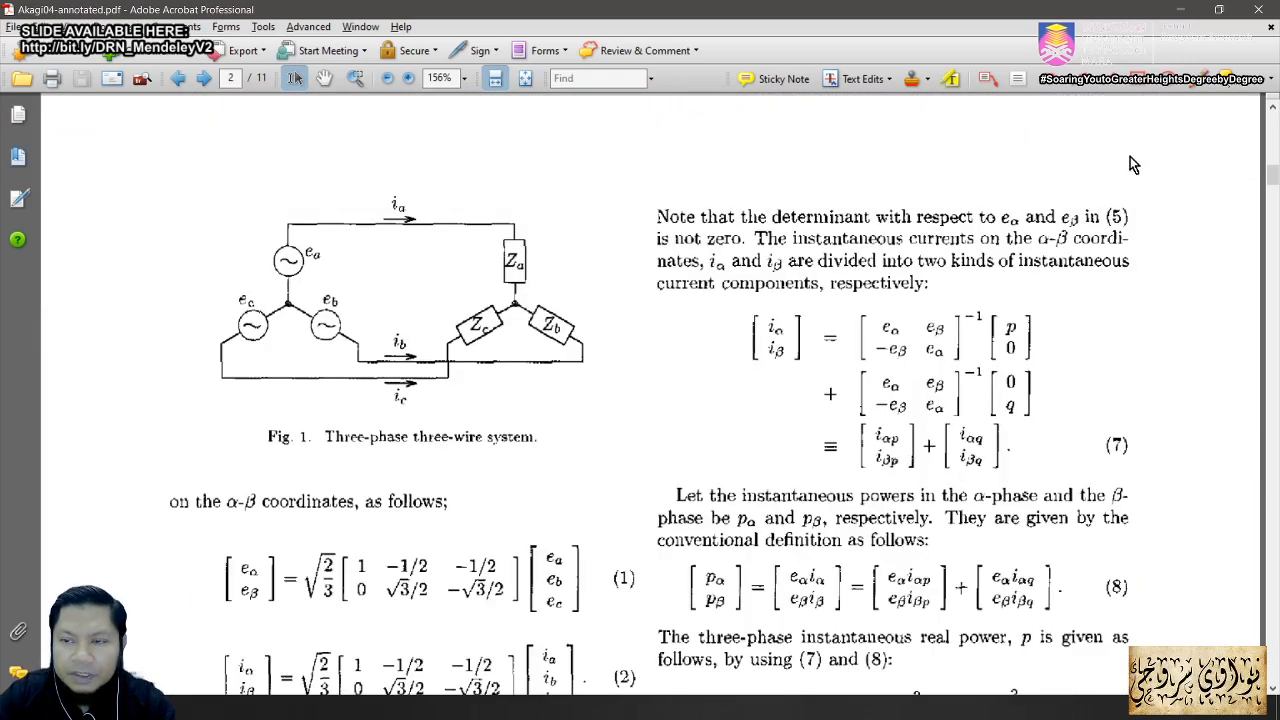
pyautogui.click(1258, 9)
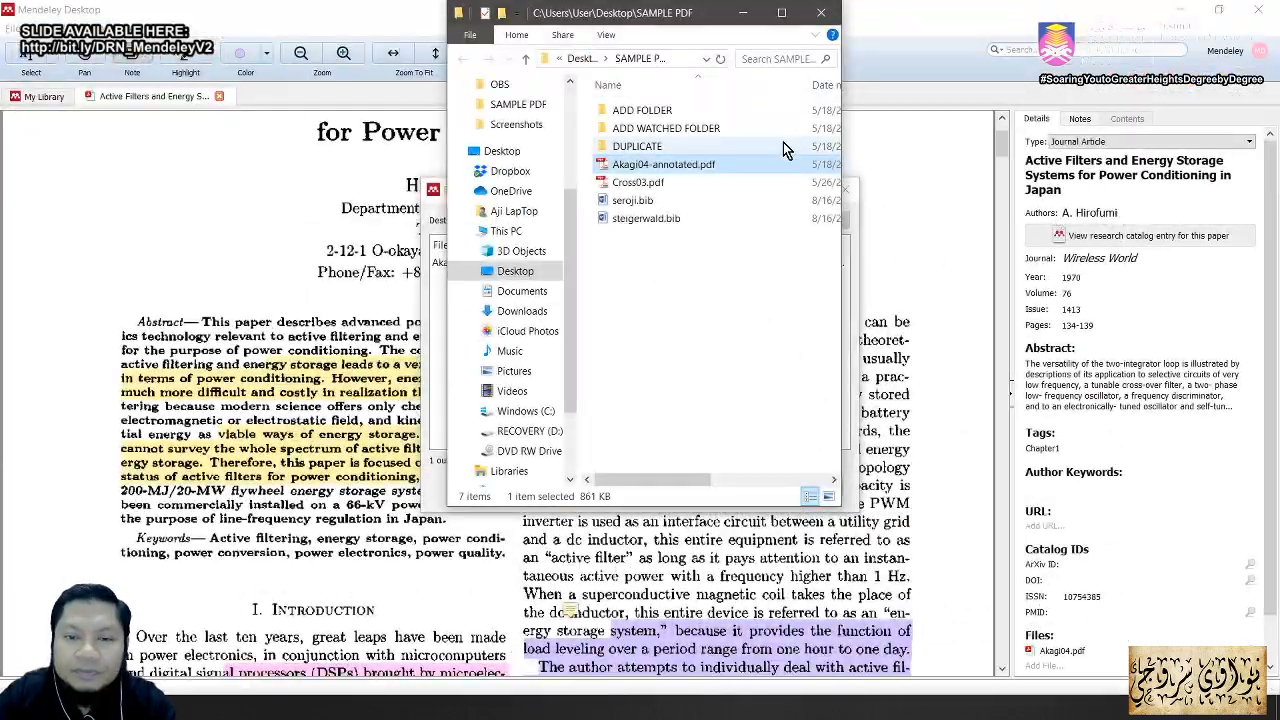
# Step: Minimize File Explorer, dismiss the export summary, and close the Akagi04 PDF tab
pyautogui.click(745, 18)
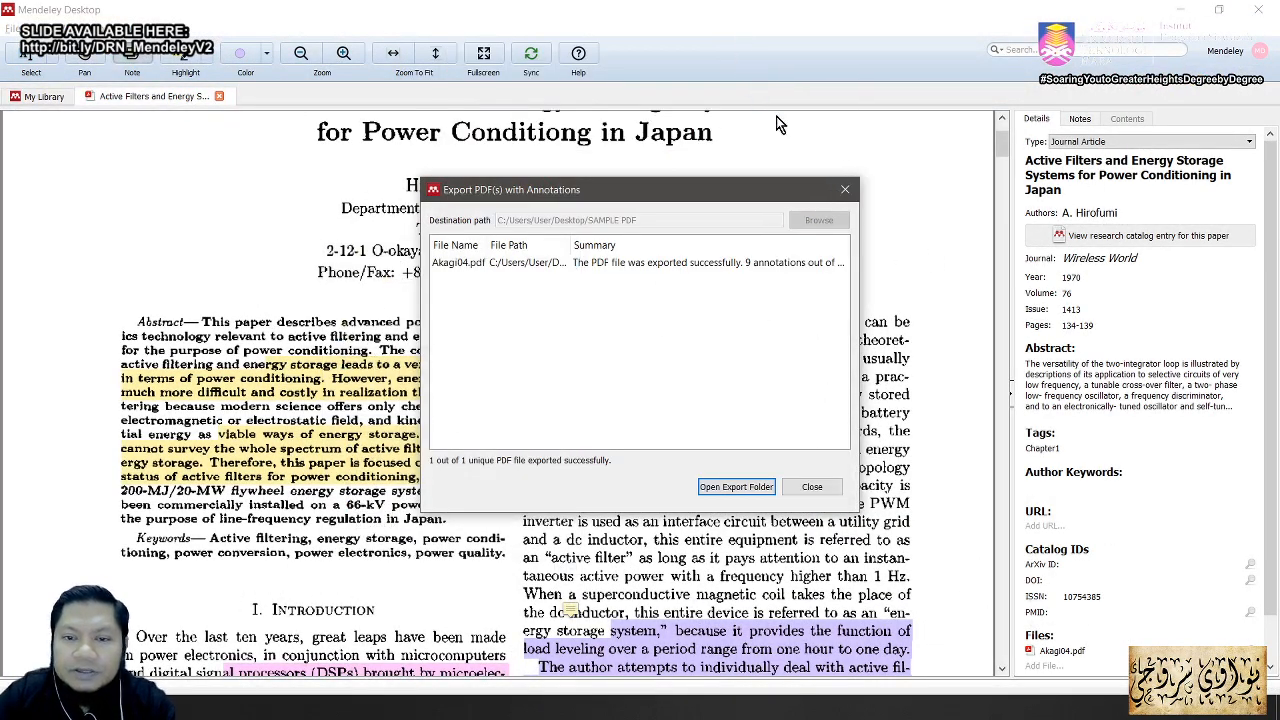
pyautogui.click(843, 189)
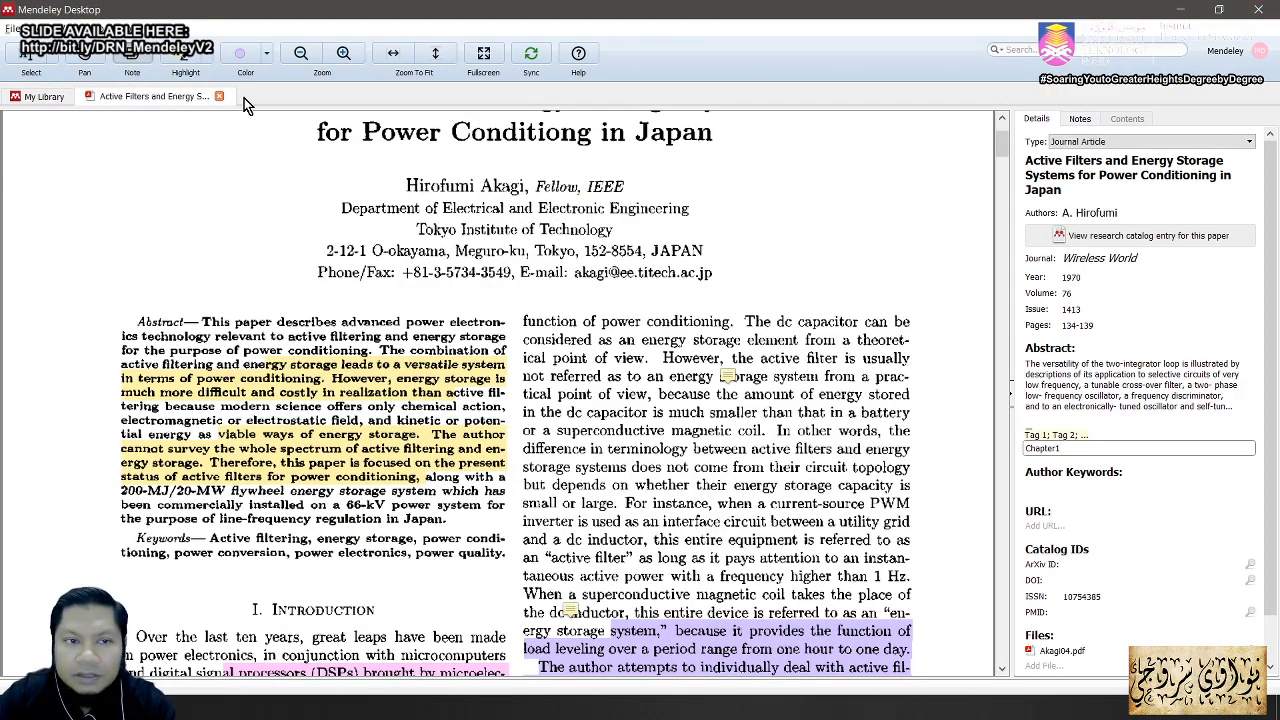
pyautogui.click(219, 96)
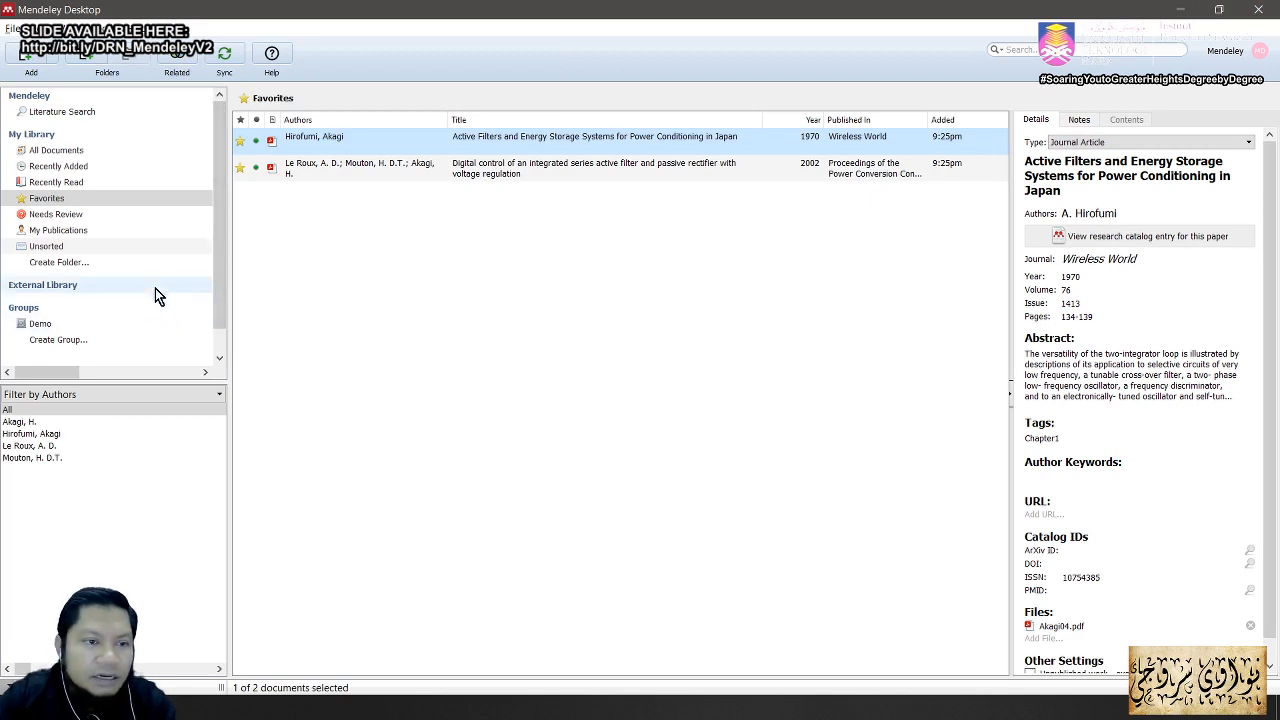
# Step: Switch the sidebar filter to My Tags and show only documents tagged Chapter1
pyautogui.click(190, 396)
pyautogui.click(92, 435)
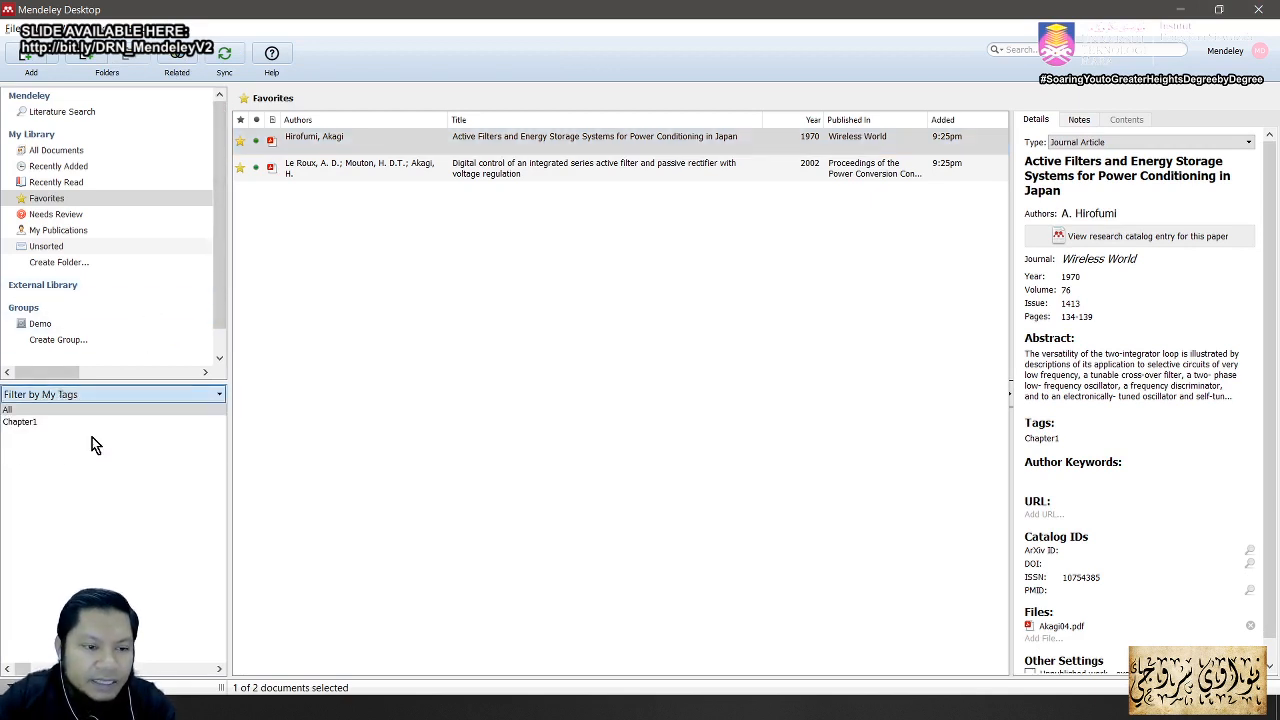
pyautogui.click(27, 423)
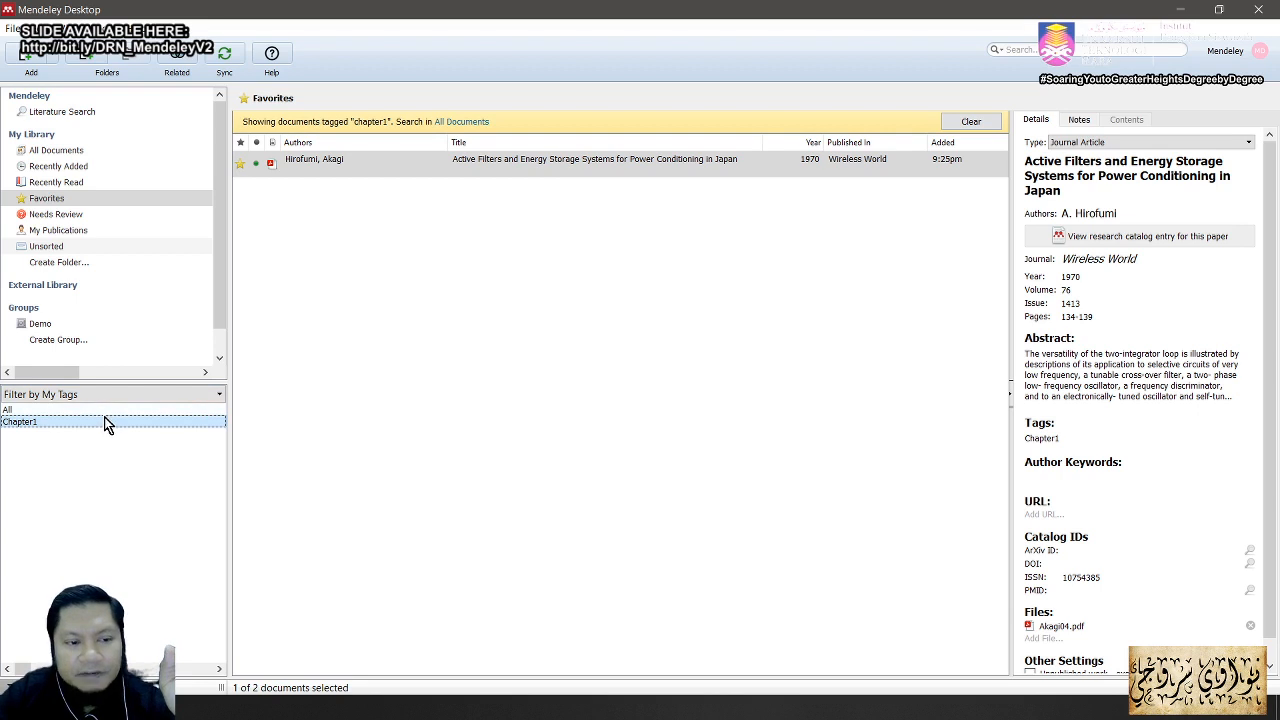
# Step: Clear the Chapter1 filter, then choose All to show both papers again
pyautogui.click(968, 123)
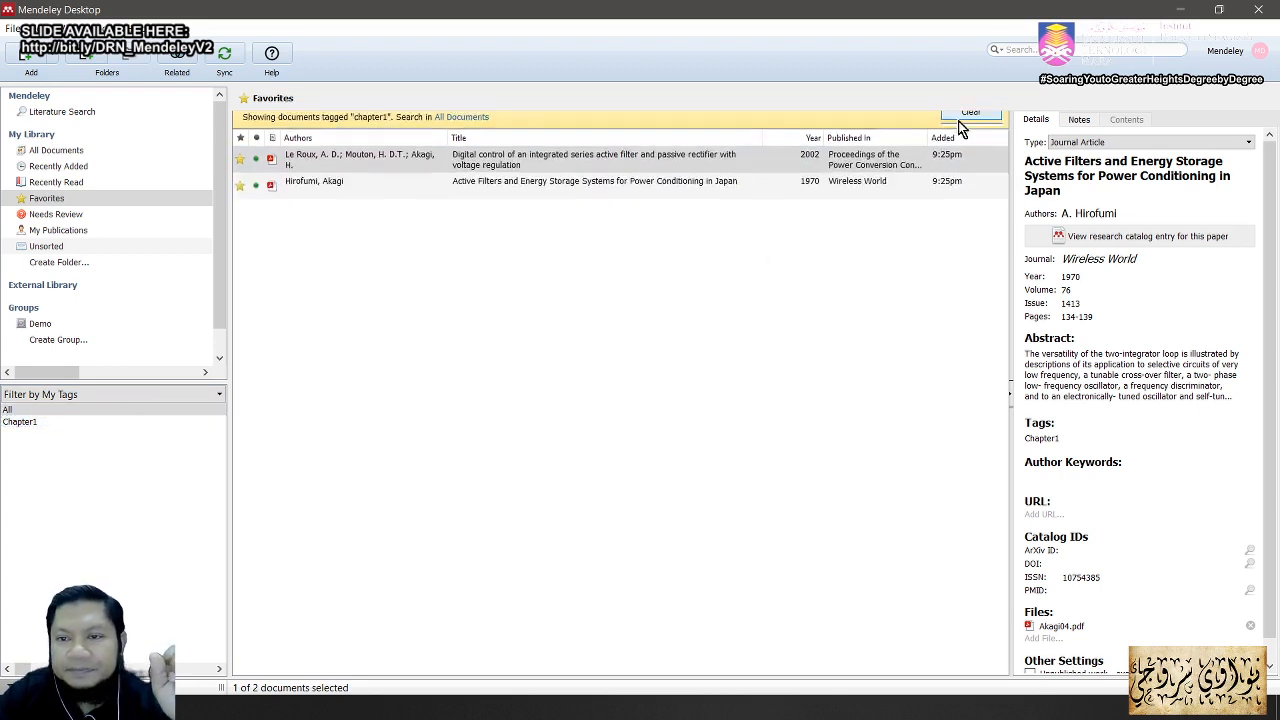
pyautogui.click(161, 426)
pyautogui.click(118, 410)
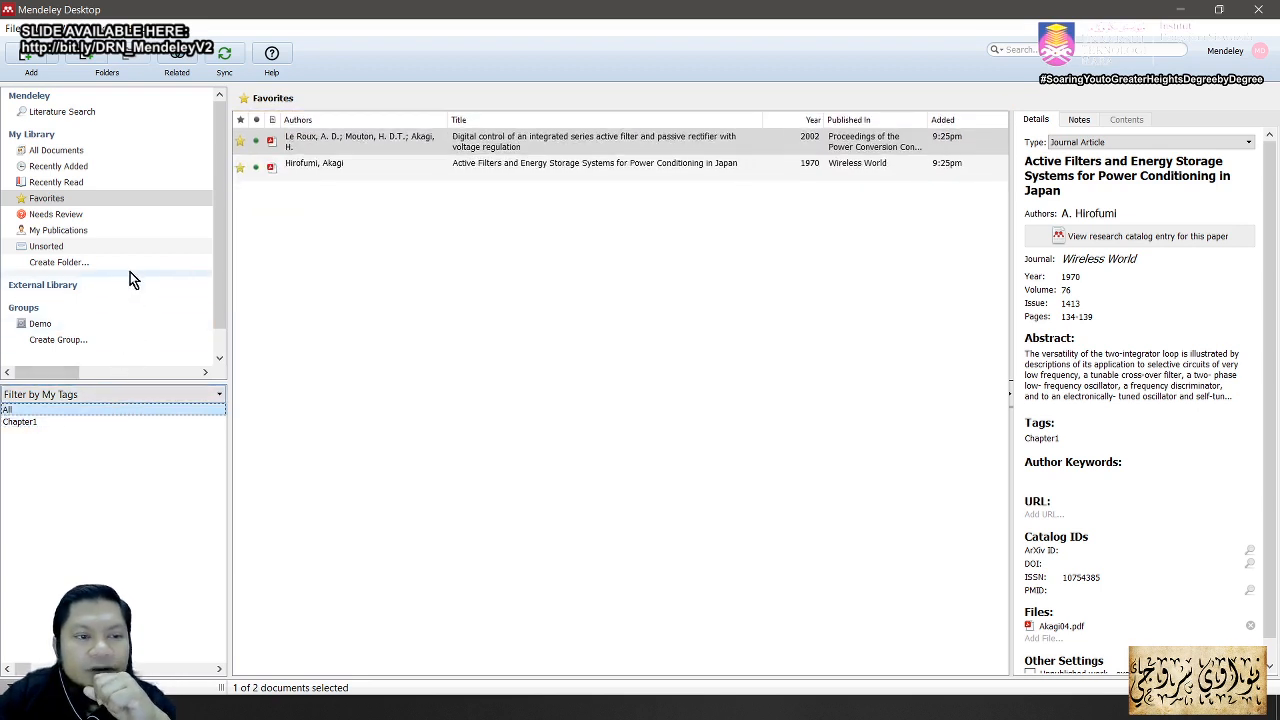
pyautogui.hotkey('alt', 'Tab')
pyautogui.hotkey('alt', 'Tab')
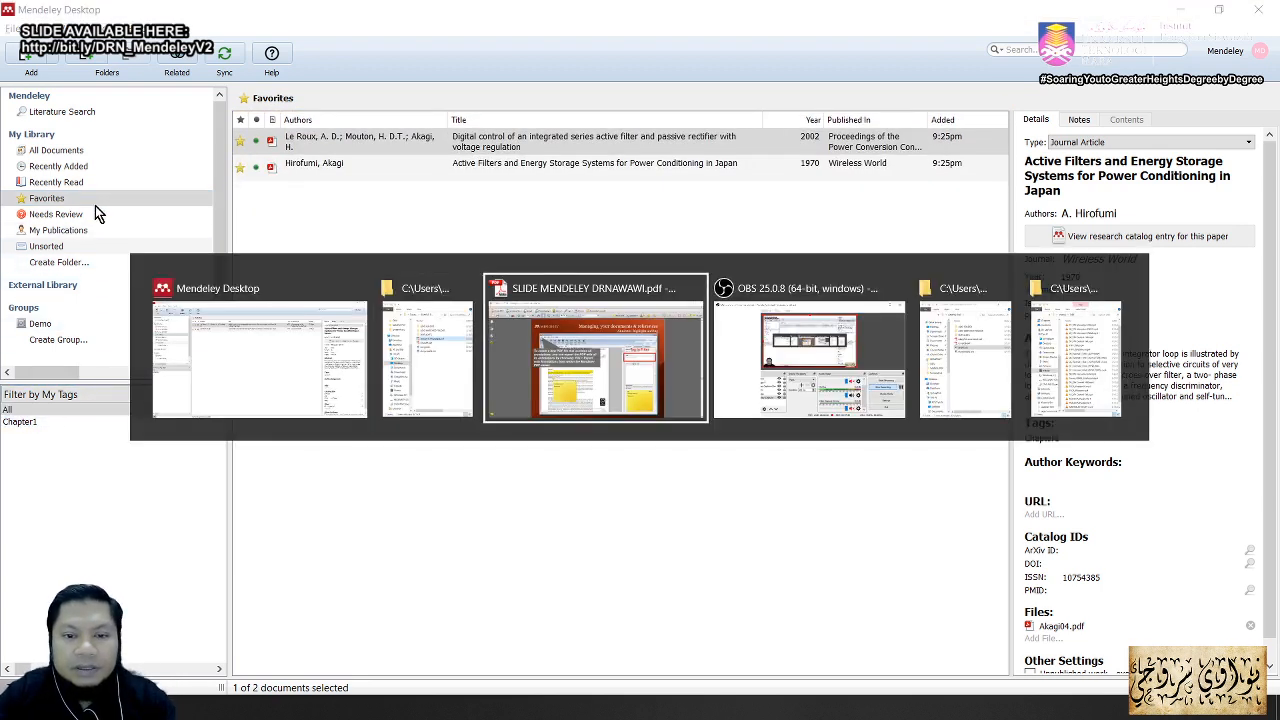
# Step: Glance over the 'Search as you type' slide, then return to Mendeley Desktop
pyautogui.scroll(3, 453, 476)
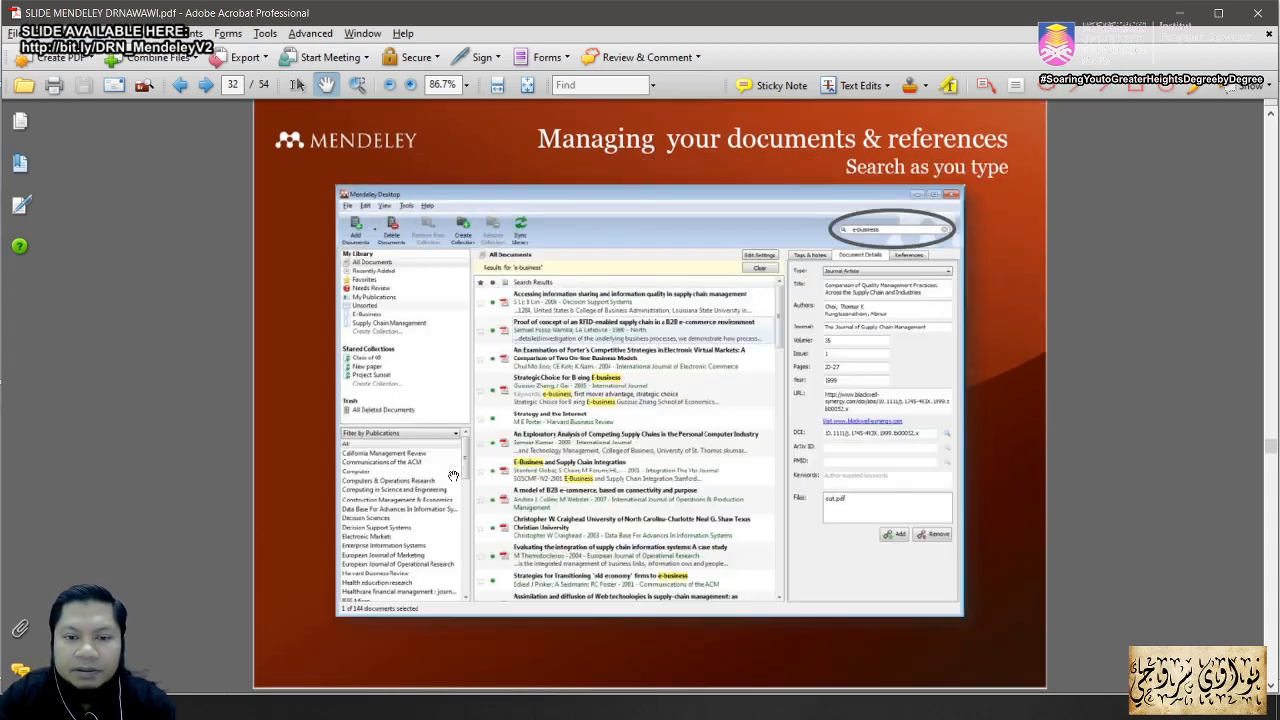
pyautogui.scroll(-1, 453, 476)
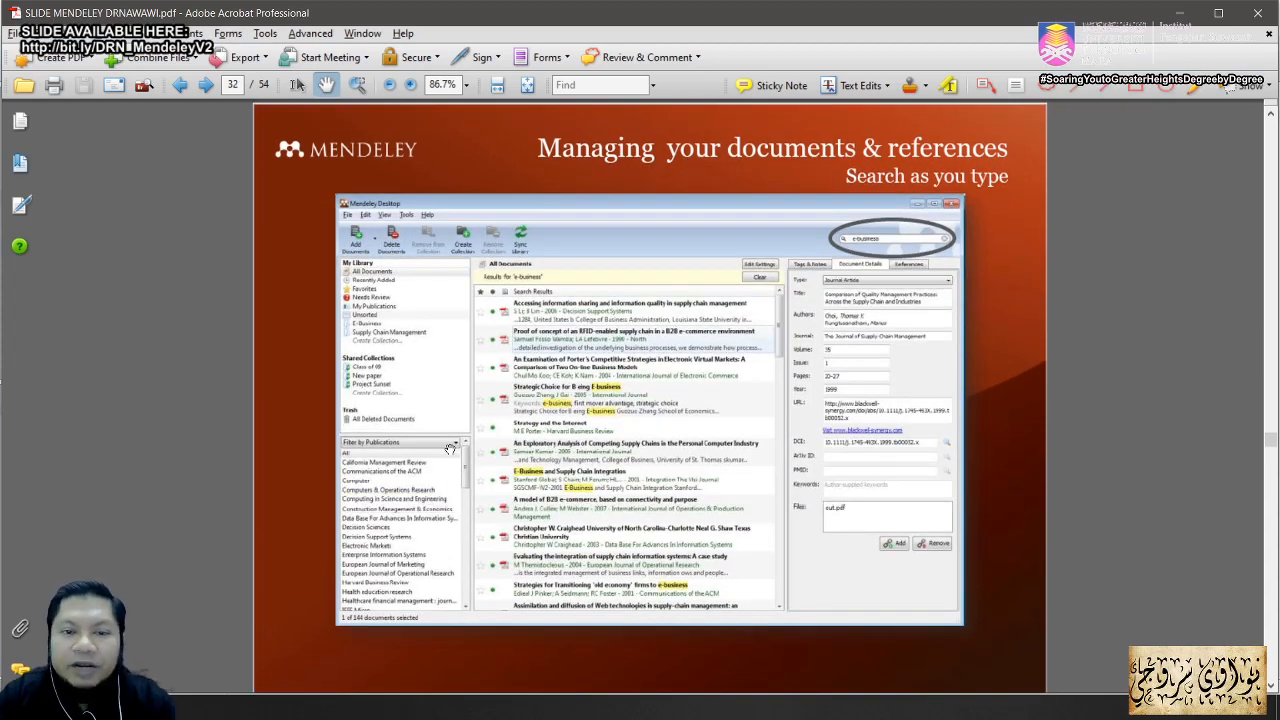
pyautogui.hotkey('alt', 'Tab')
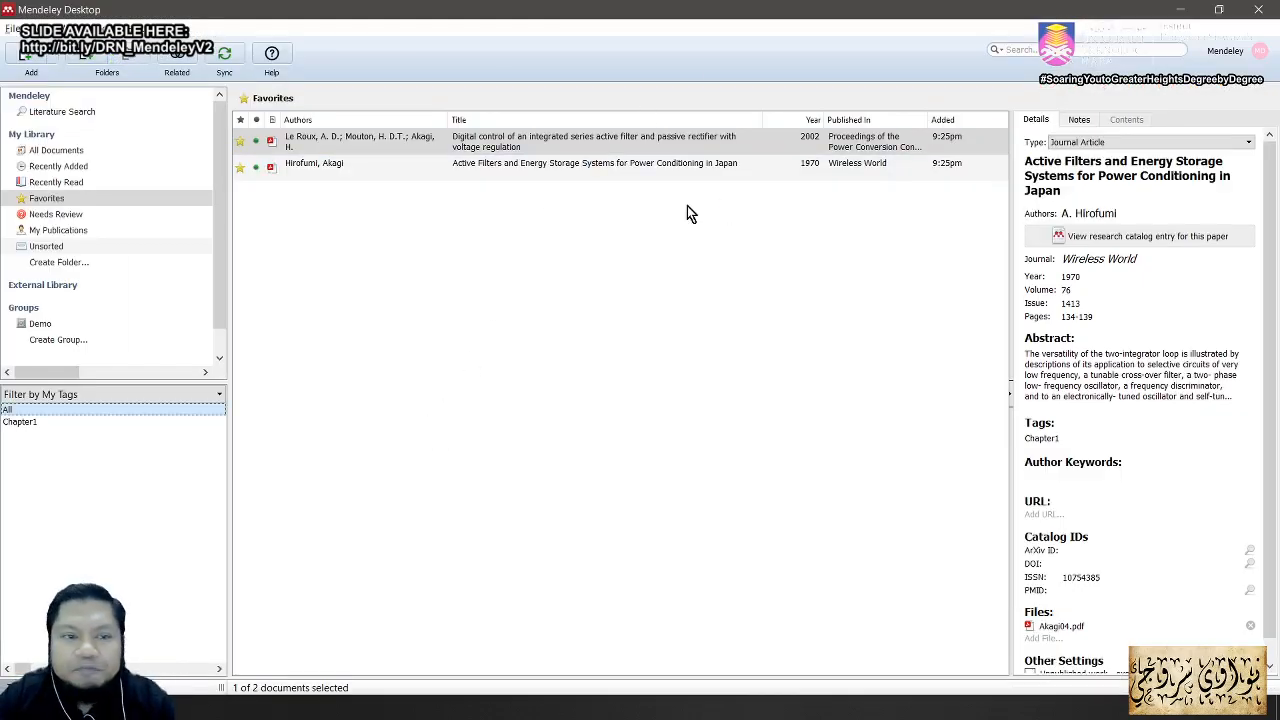
# Step: Show All Documents with all 25 references and place the cursor in the search box
pyautogui.click(86, 150)
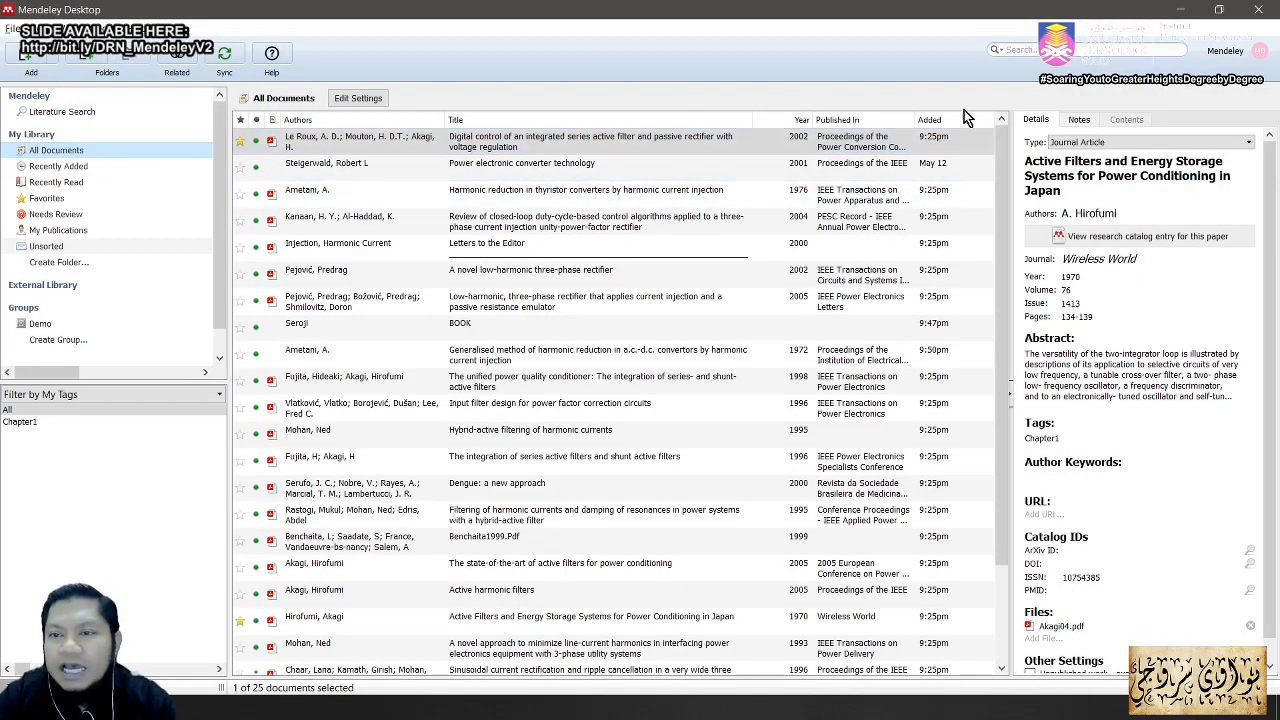
pyautogui.click(1005, 50)
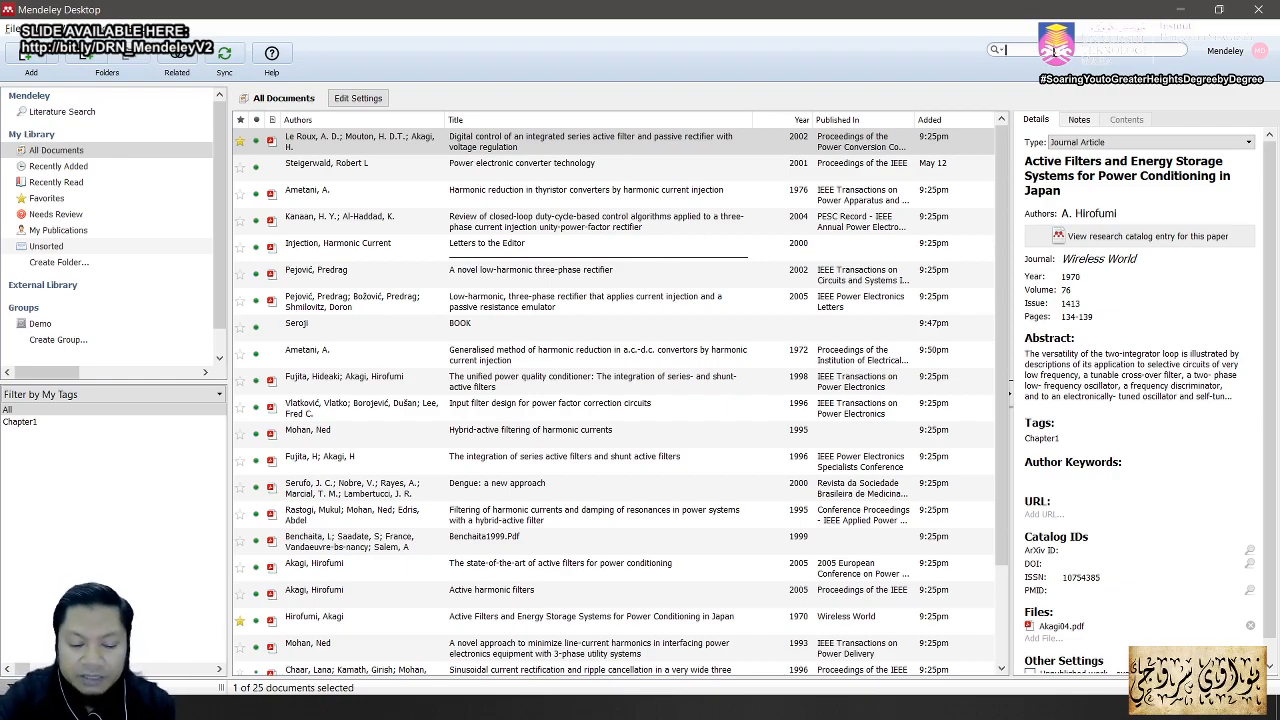
pyautogui.write('harmonics')
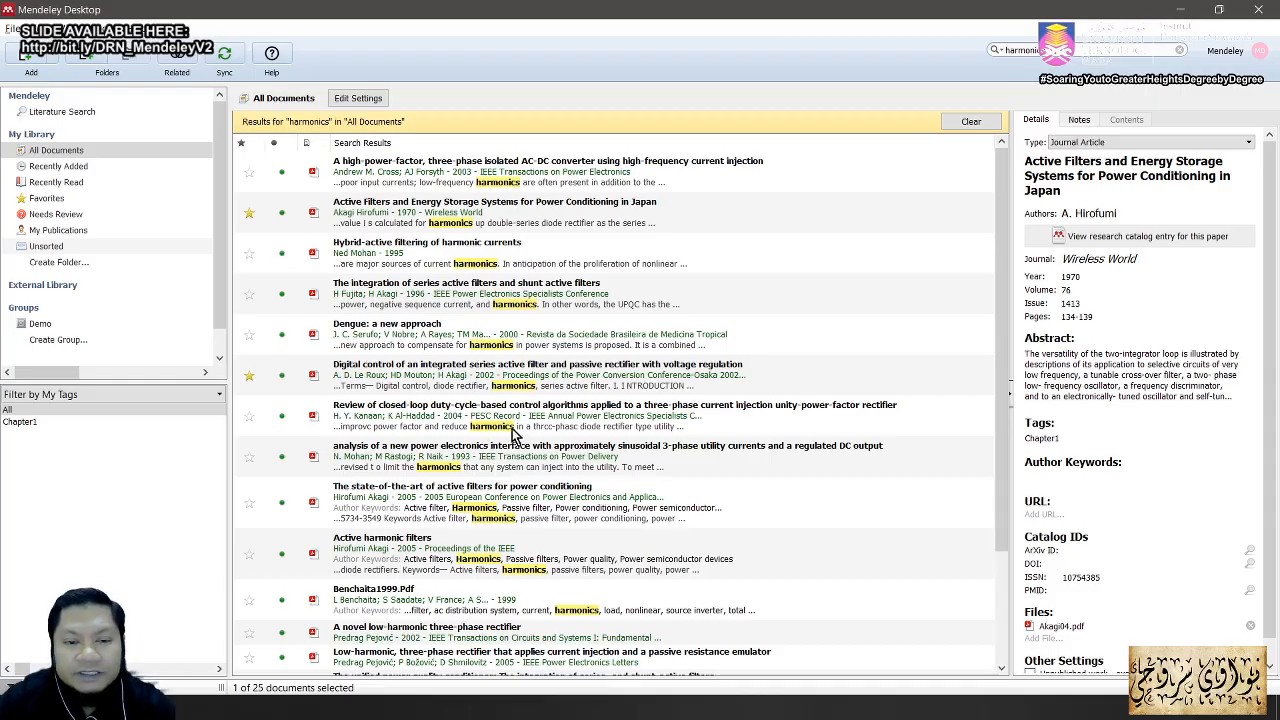
pyautogui.scroll(-3, 520, 440)
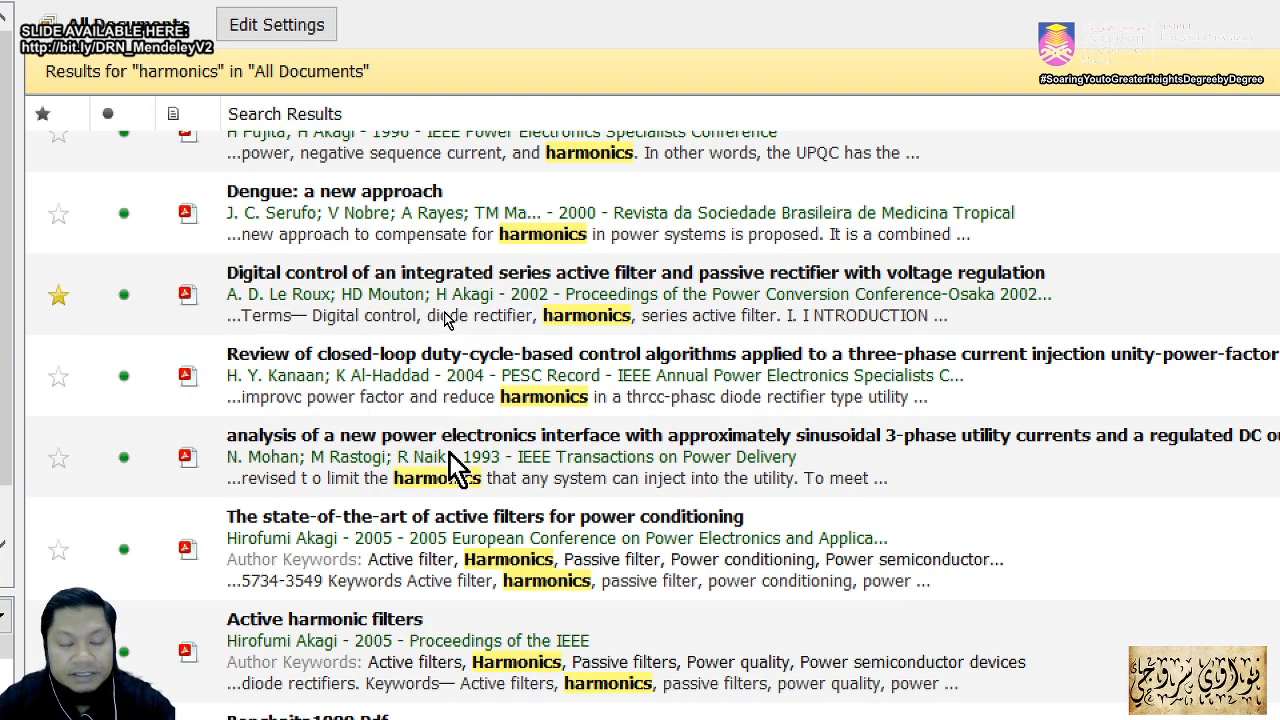
pyautogui.press('Escape')
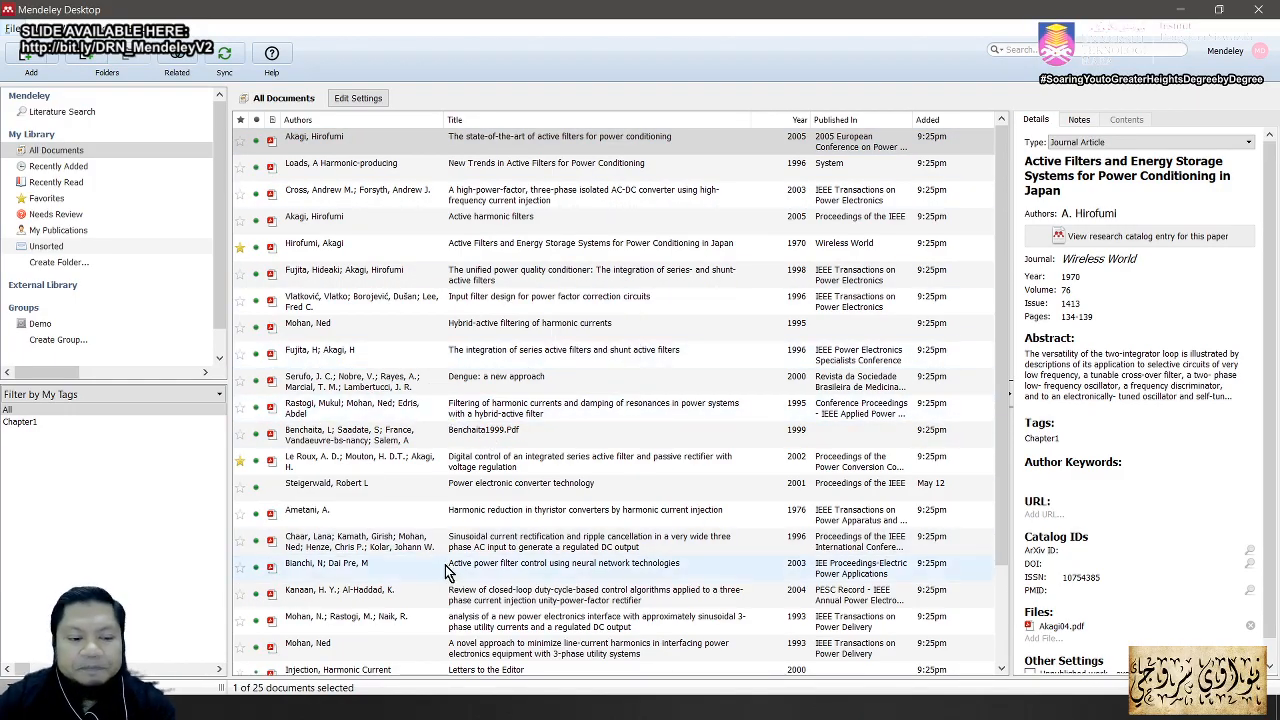
pyautogui.hotkey('alt', 'Tab')
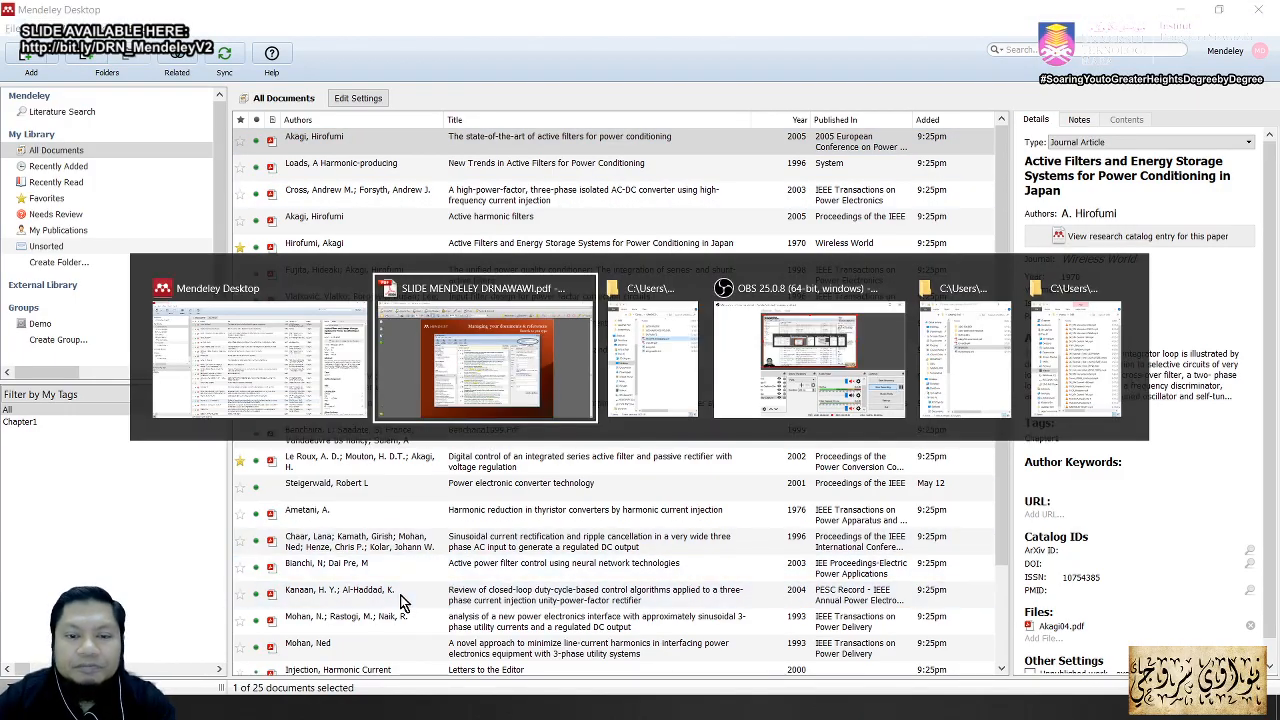
pyautogui.scroll(-2, 562, 553)
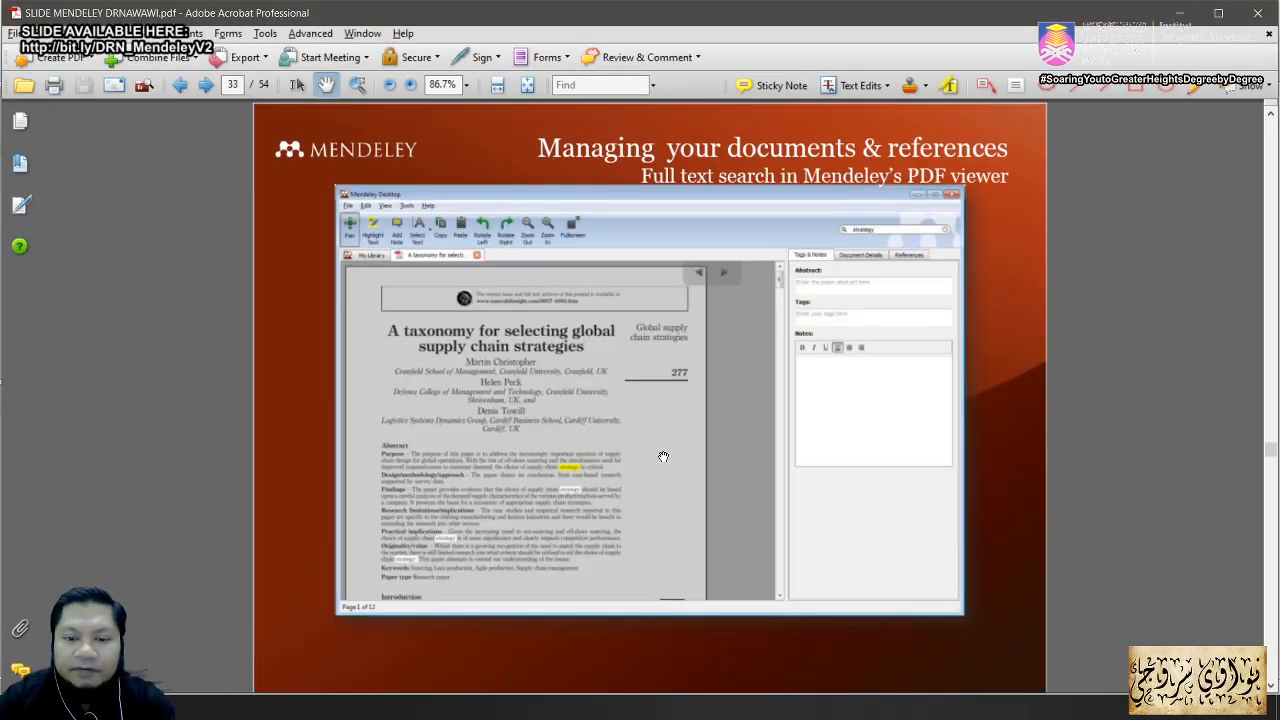
pyautogui.hotkey('alt', 'Tab')
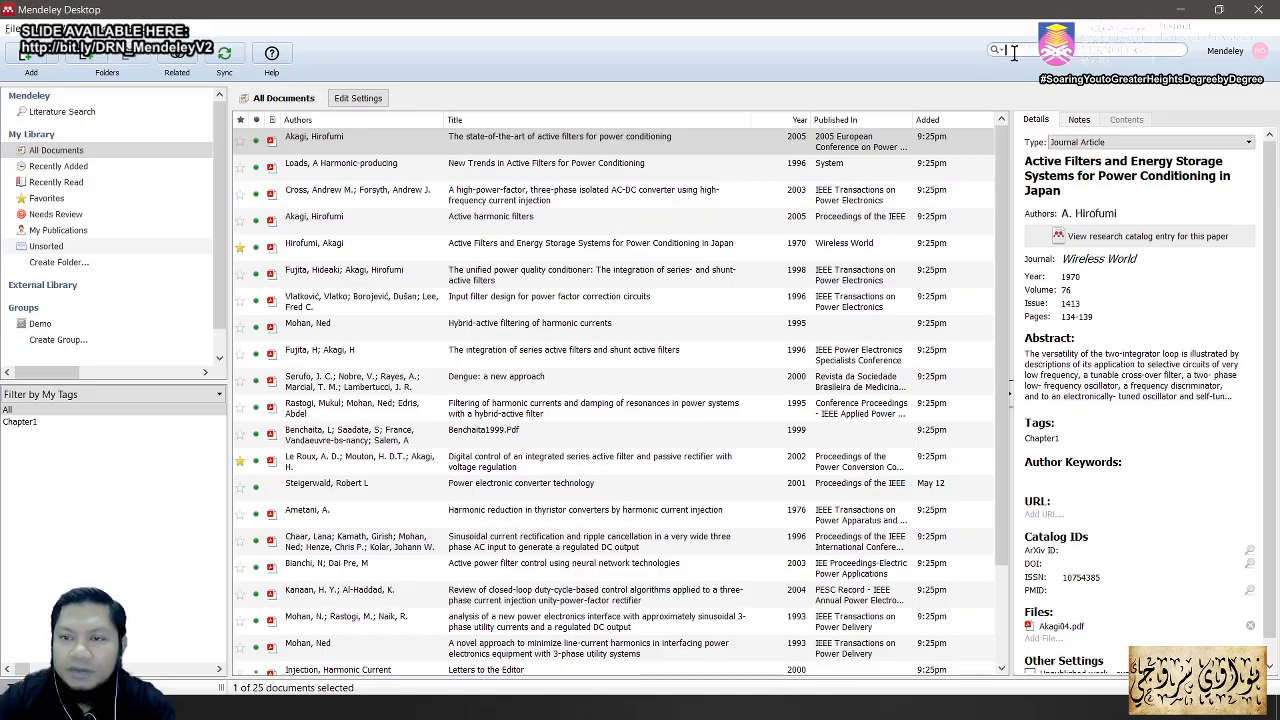
# Step: Search the library's full text for 'harmonics' and open the thyristor converters paper
pyautogui.click(1013, 52)
pyautogui.write('harmonics')
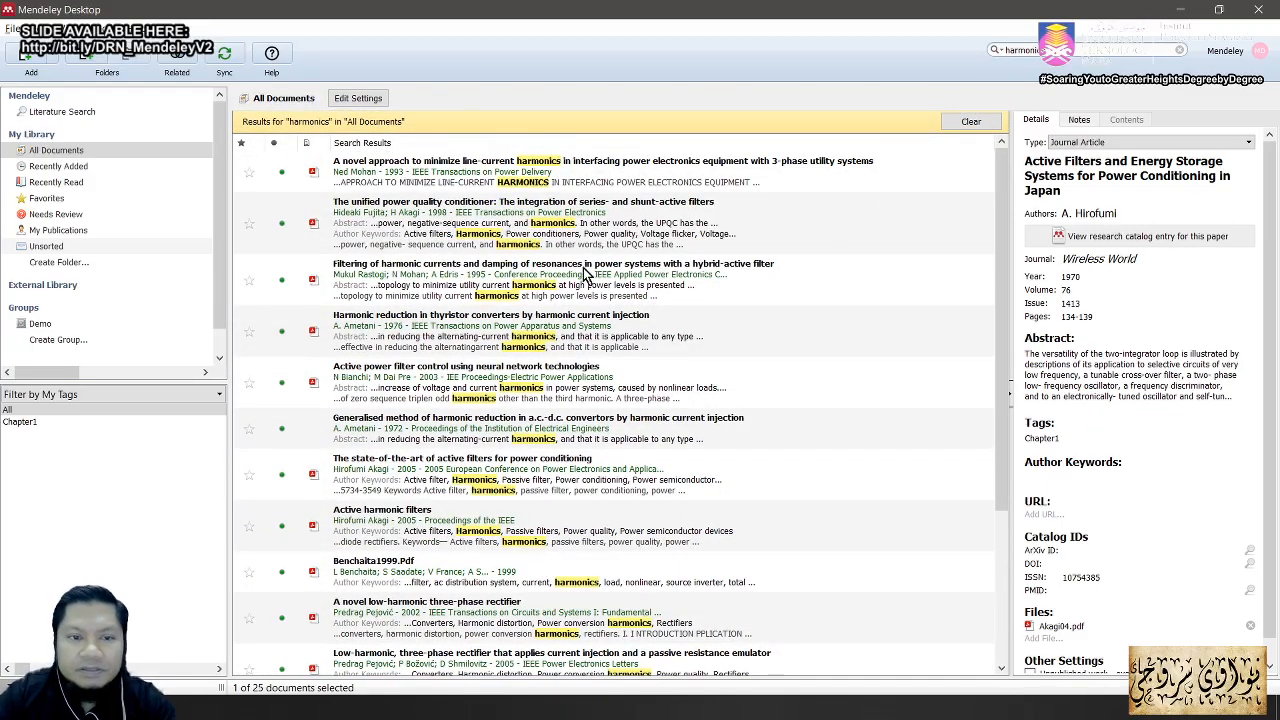
pyautogui.doubleClick(530, 349)
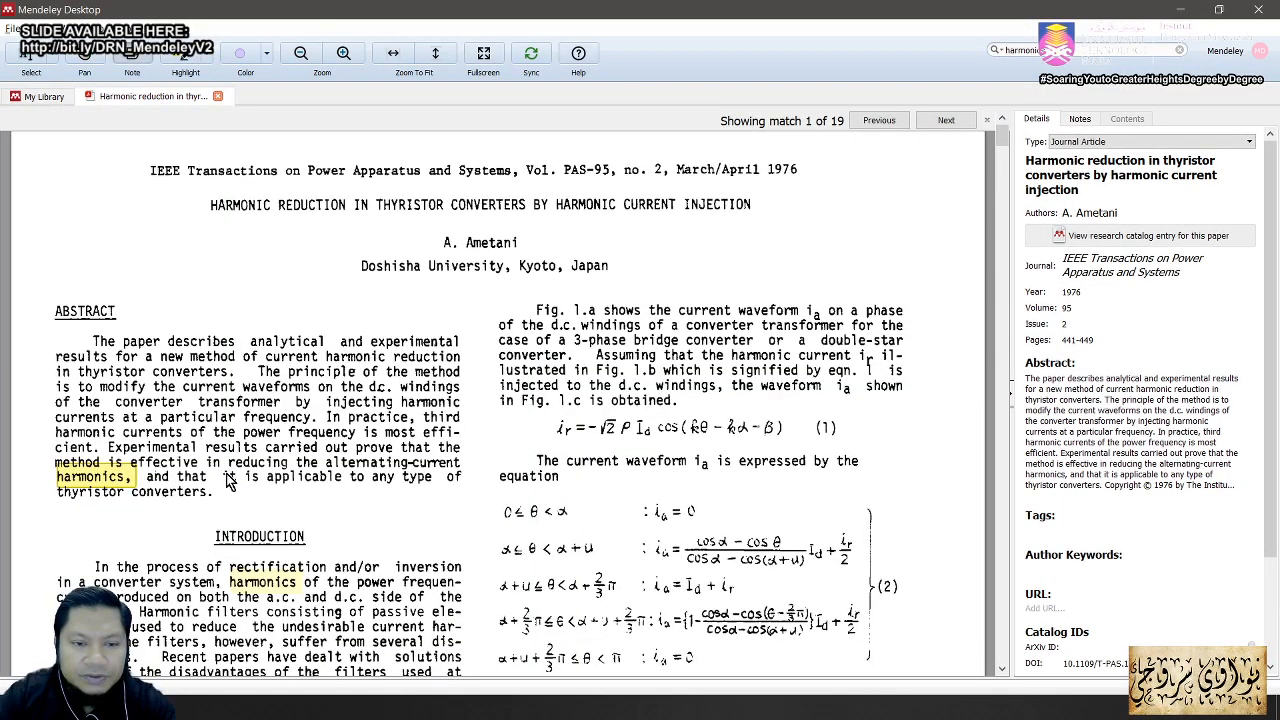
# Step: Scroll through the thyristor converters PDF, close its tab, and return to the slides
pyautogui.scroll(-10, 230, 482)
pyautogui.scroll(5, 232, 480)
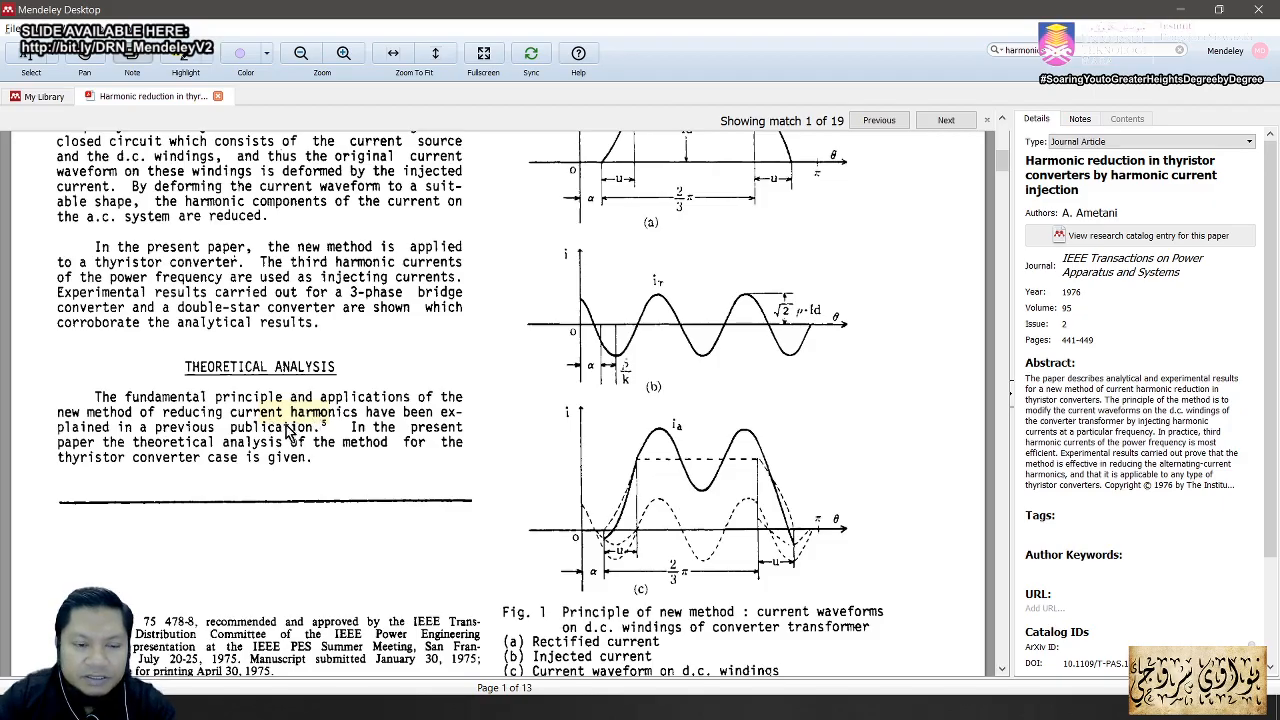
pyautogui.scroll(-5, 413, 490)
pyautogui.scroll(-10, 413, 490)
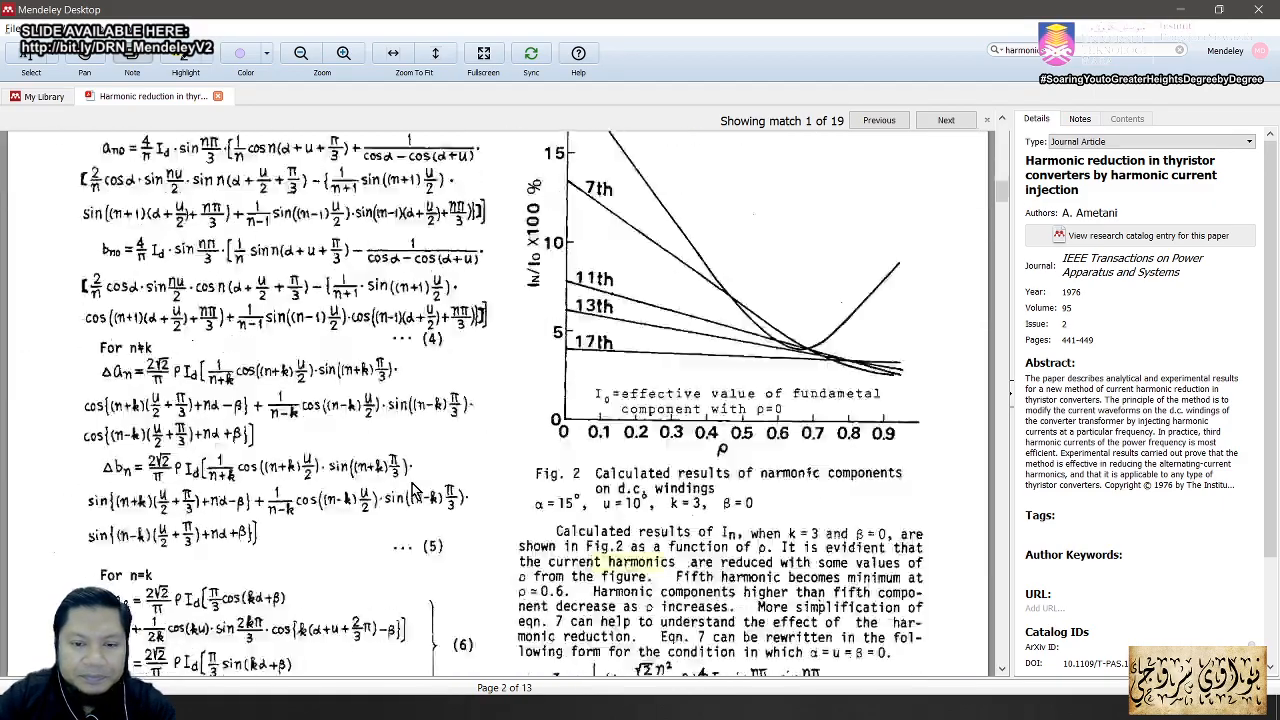
pyautogui.scroll(-6, 410, 495)
pyautogui.scroll(2, 407, 497)
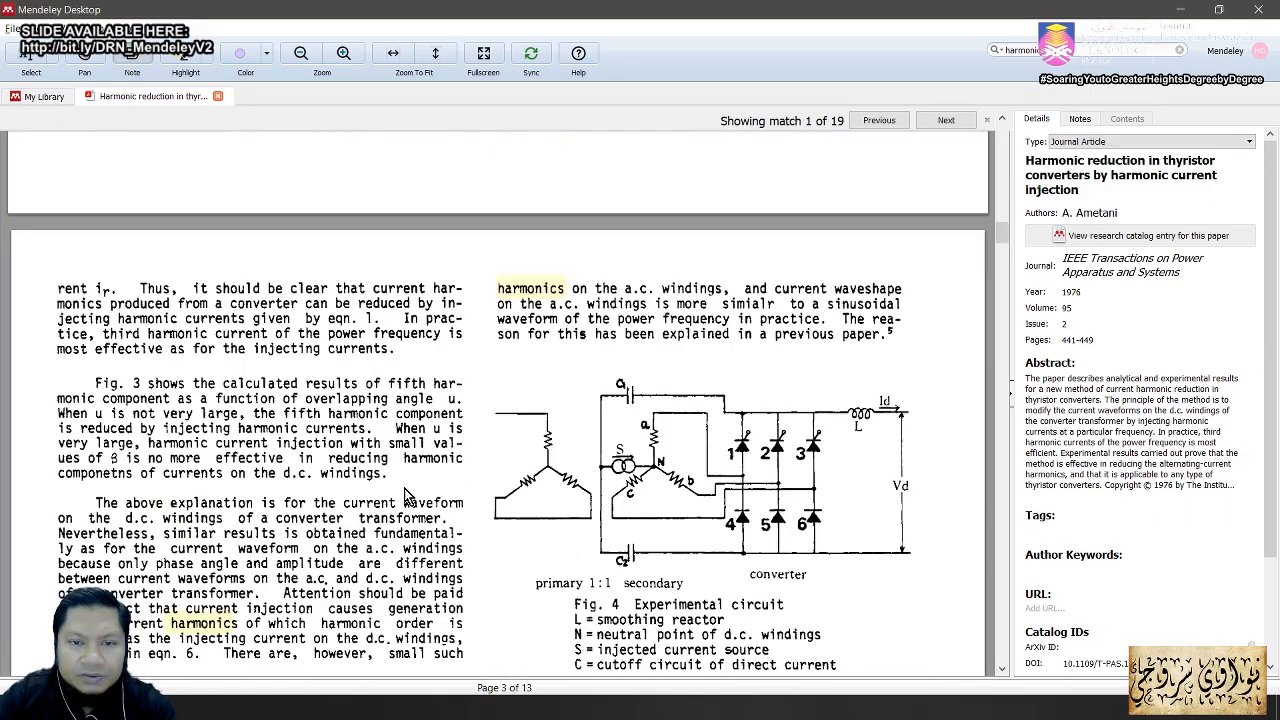
pyautogui.scroll(2, 557, 472)
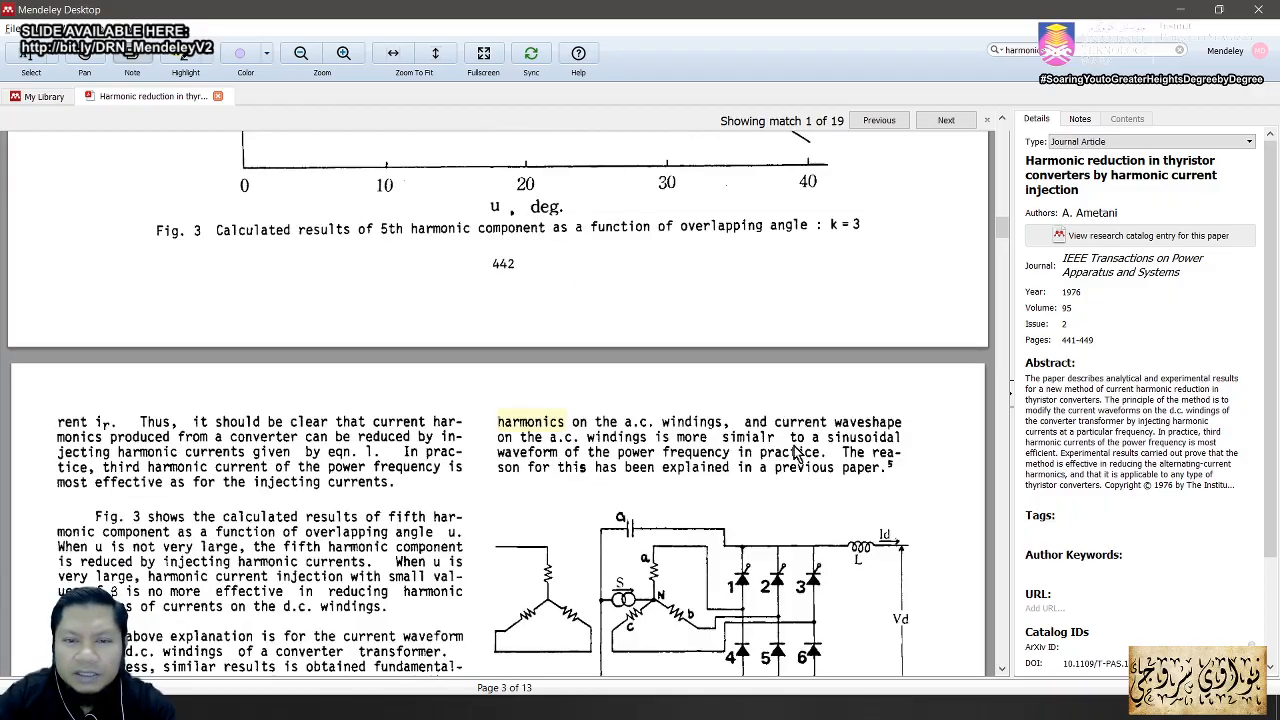
pyautogui.moveTo(1001, 226); pyautogui.dragTo(1003, 345)
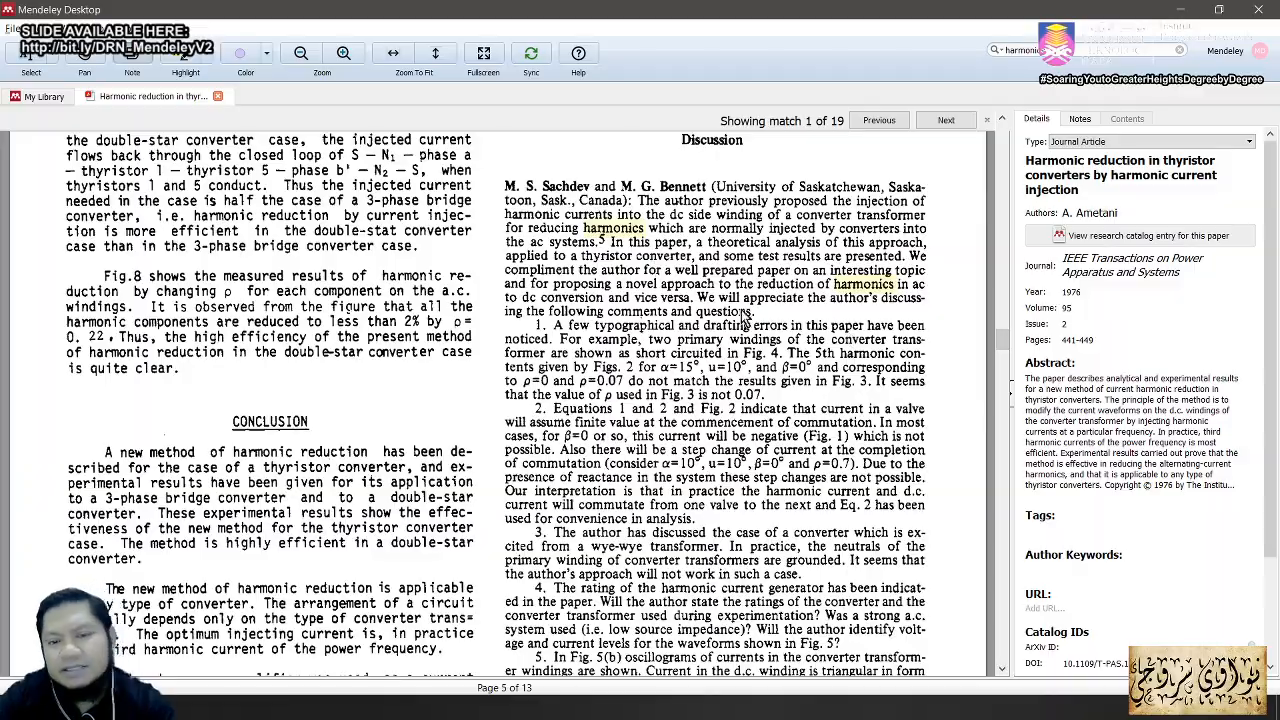
pyautogui.click(219, 97)
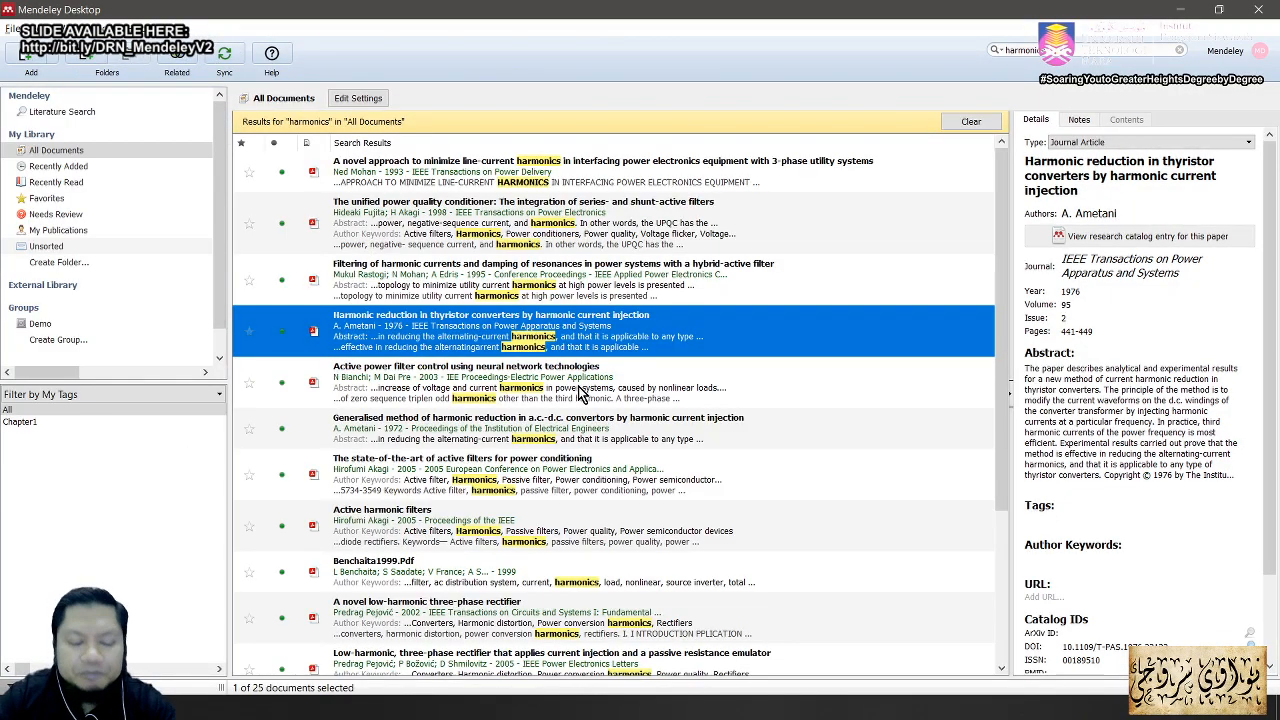
pyautogui.hotkey('alt', 'Tab')
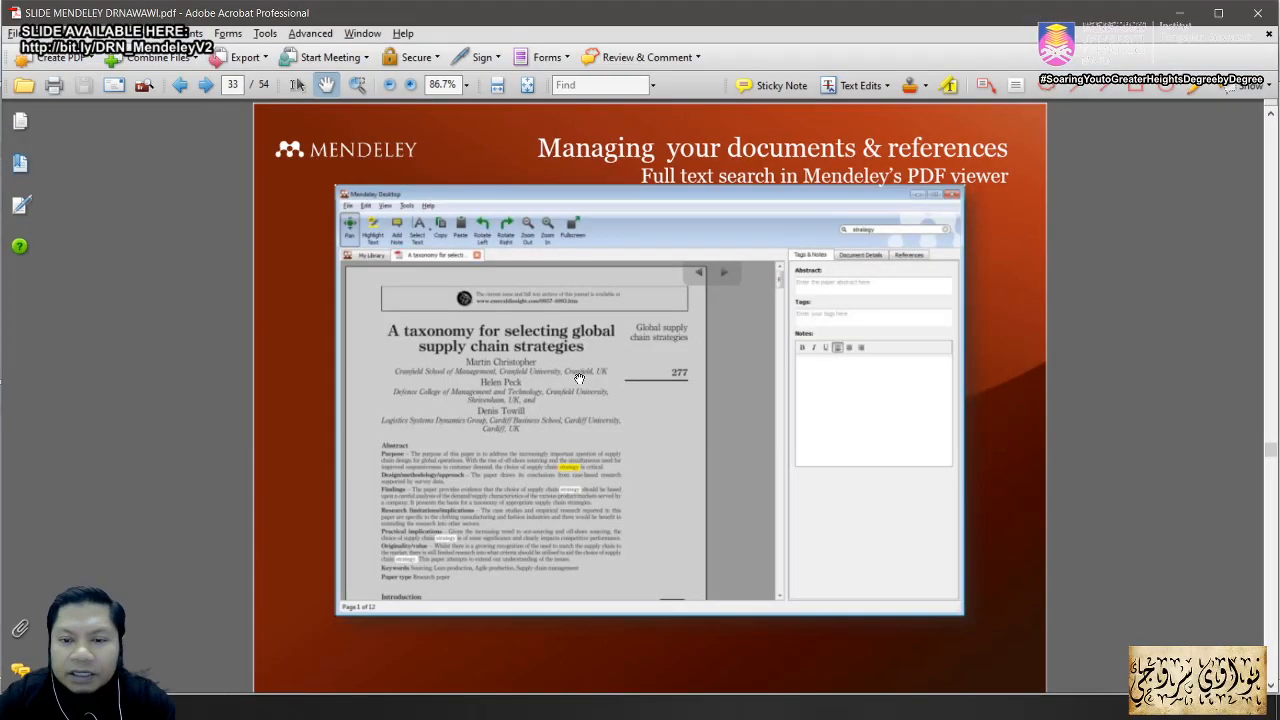
# Step: Scroll the slides forward to slide 35, 'Mendeley's file organiser'
pyautogui.scroll(-3, 581, 381)
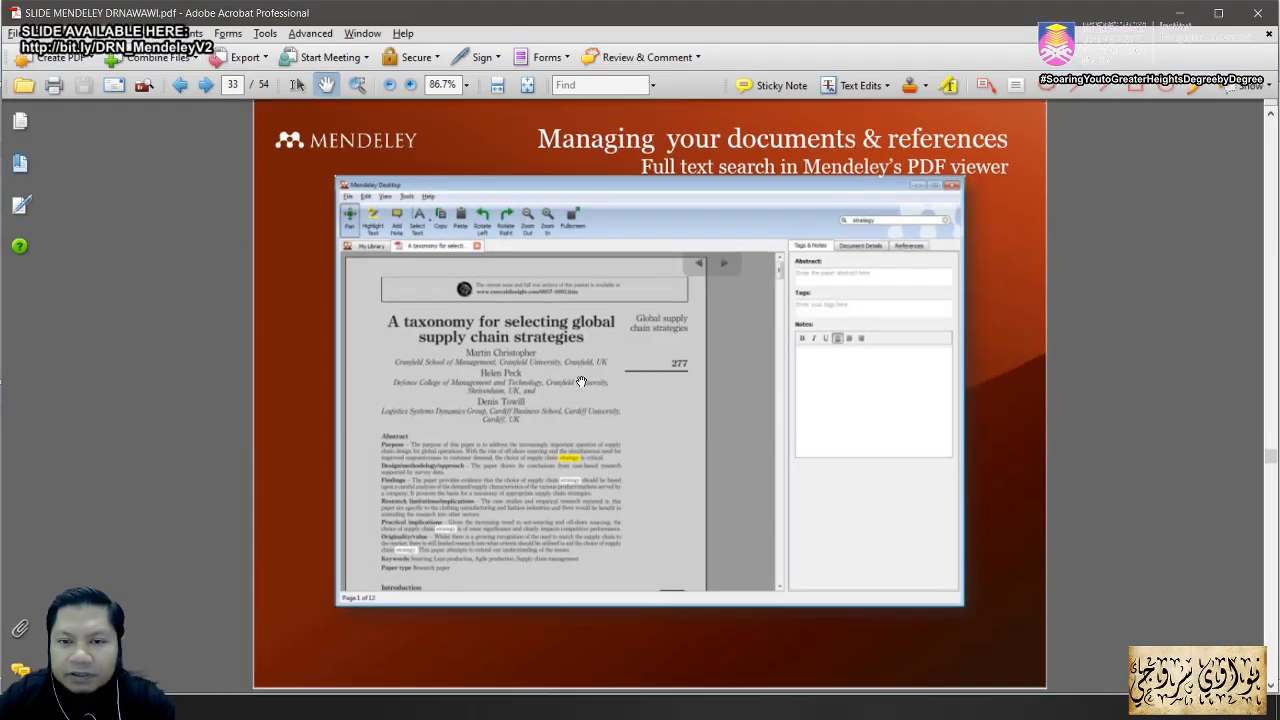
pyautogui.scroll(3, 597, 378)
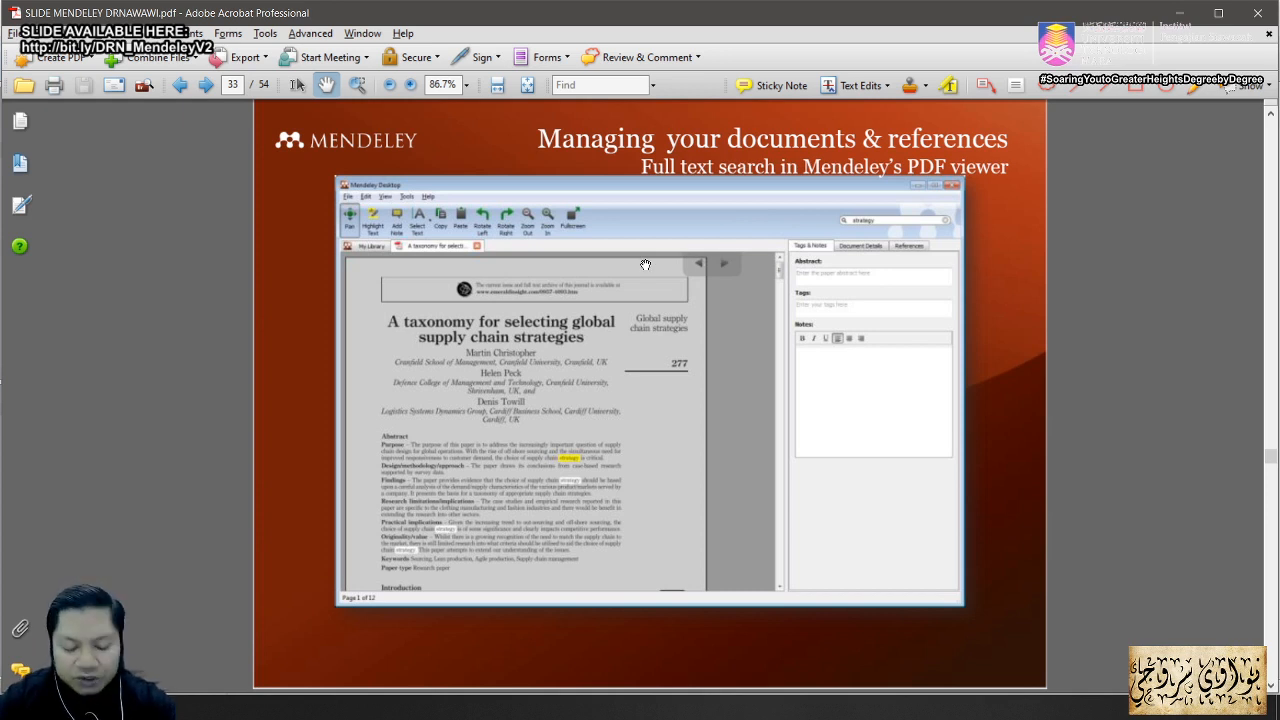
pyautogui.scroll(-1, 646, 270)
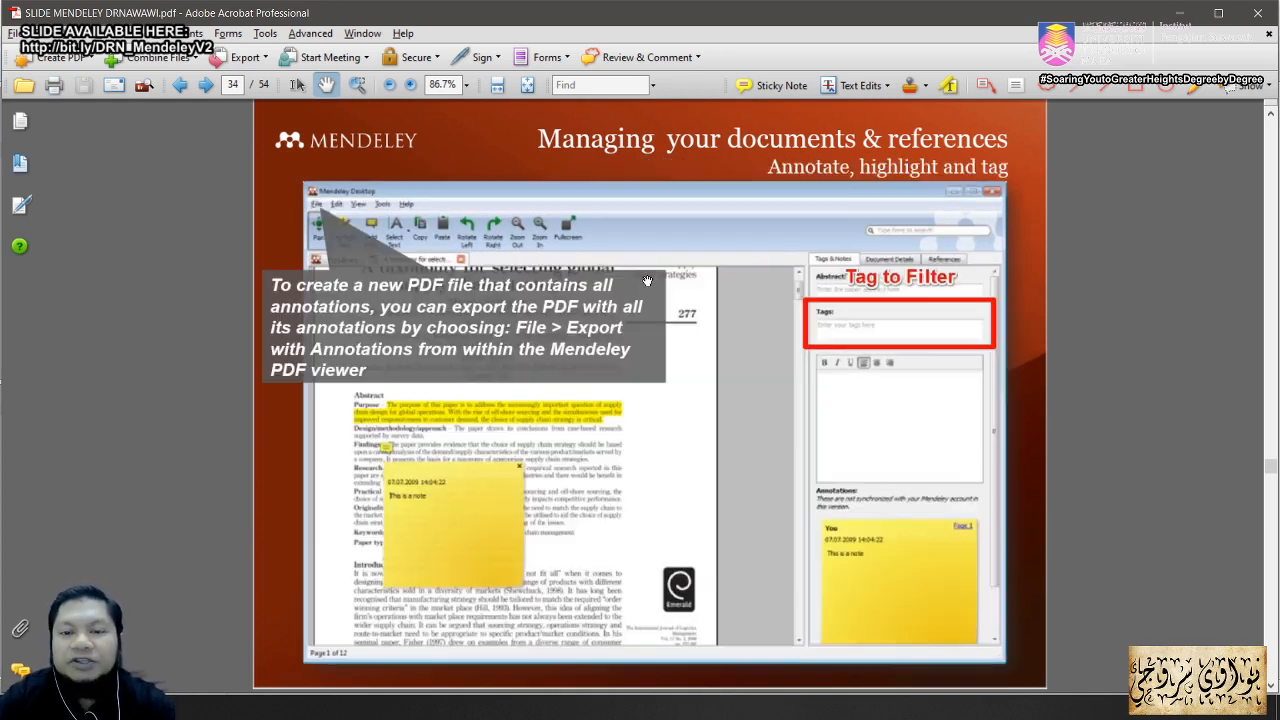
pyautogui.scroll(-1, 646, 281)
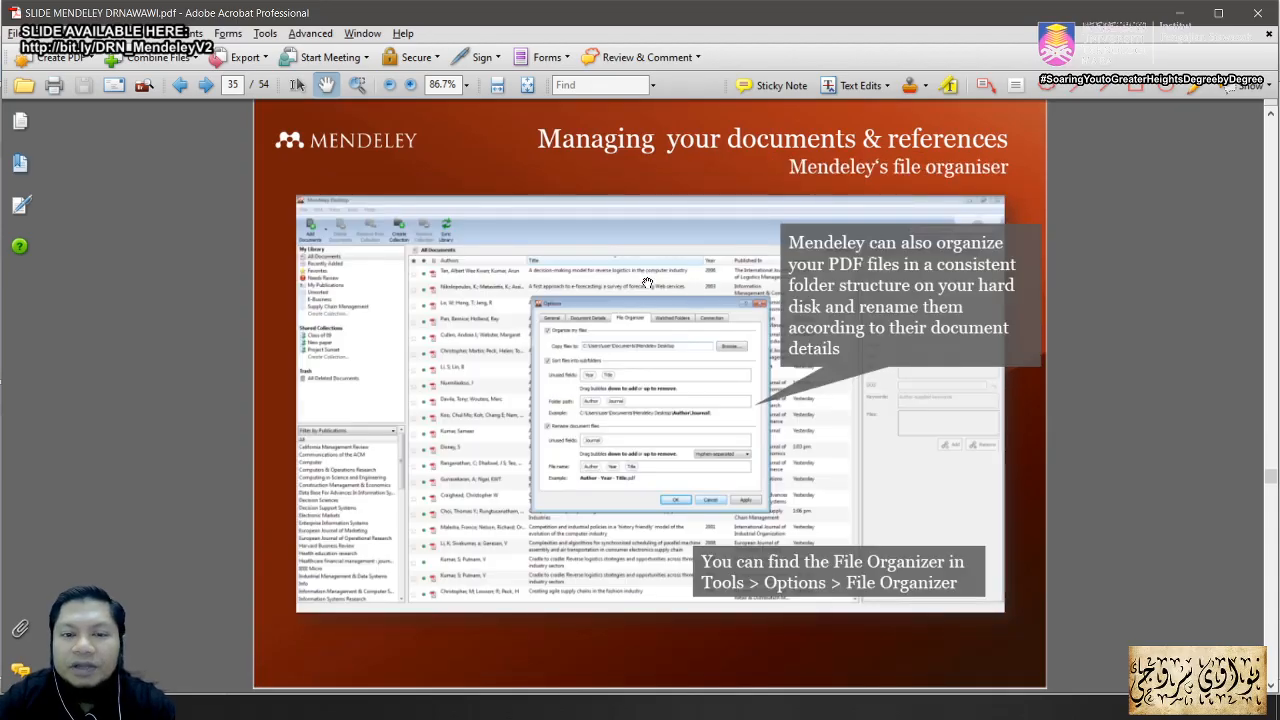
pyautogui.scroll(-1, 638, 302)
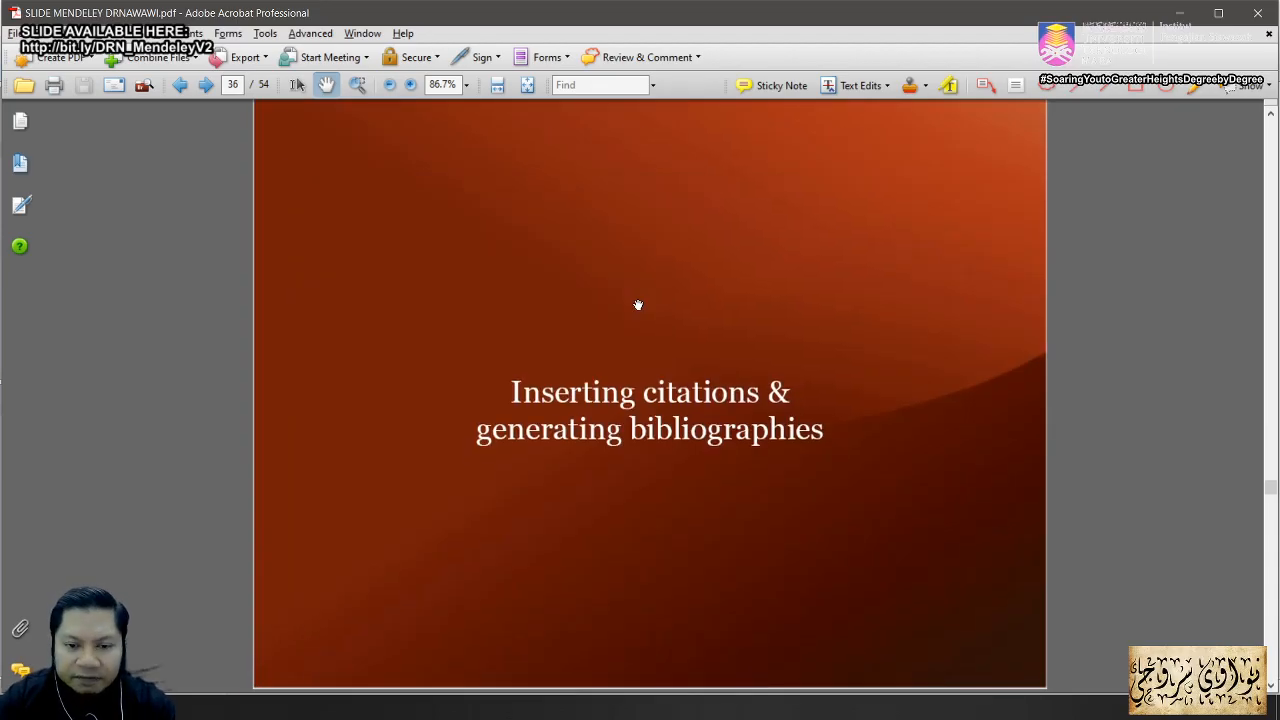
pyautogui.scroll(1, 638, 303)
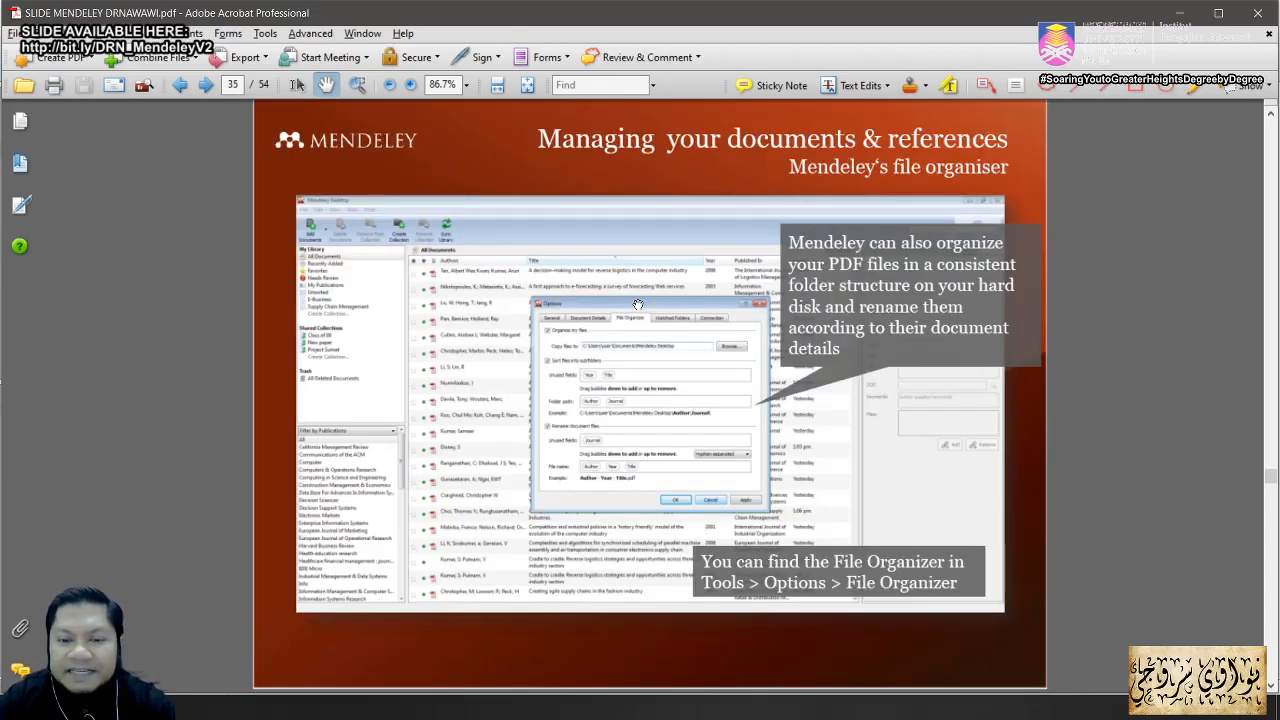
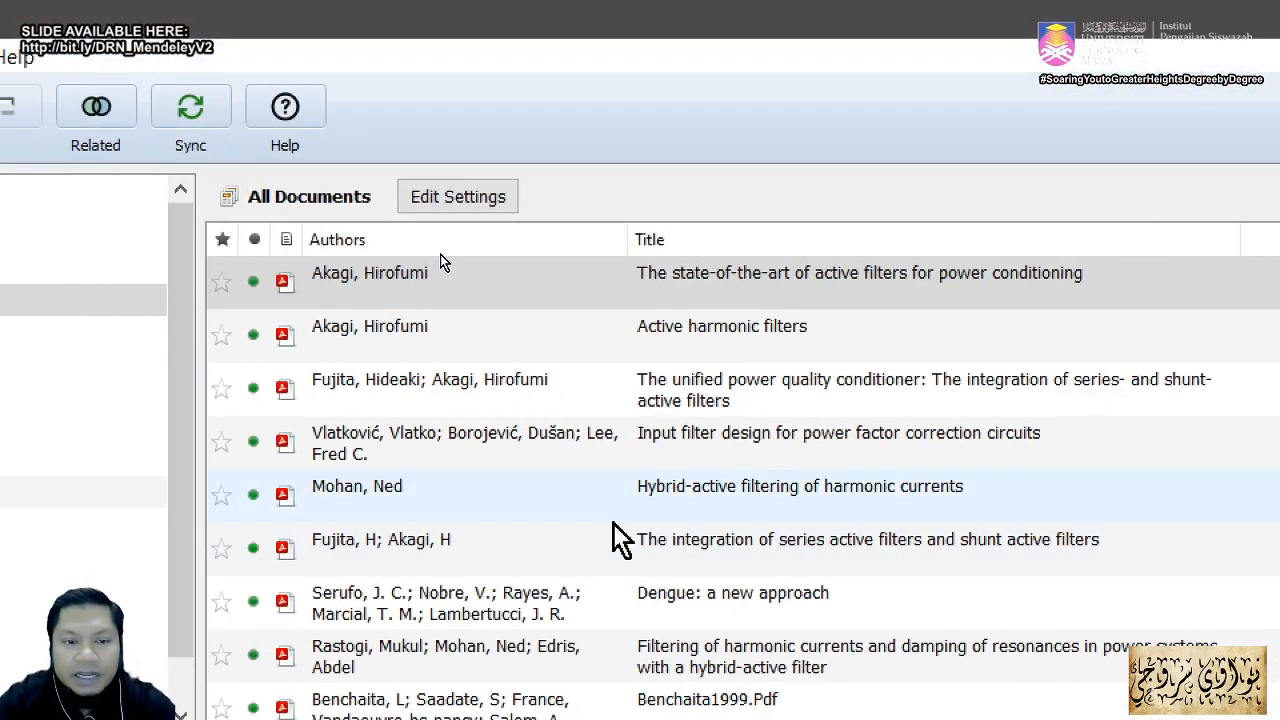
pyautogui.click(770, 345)
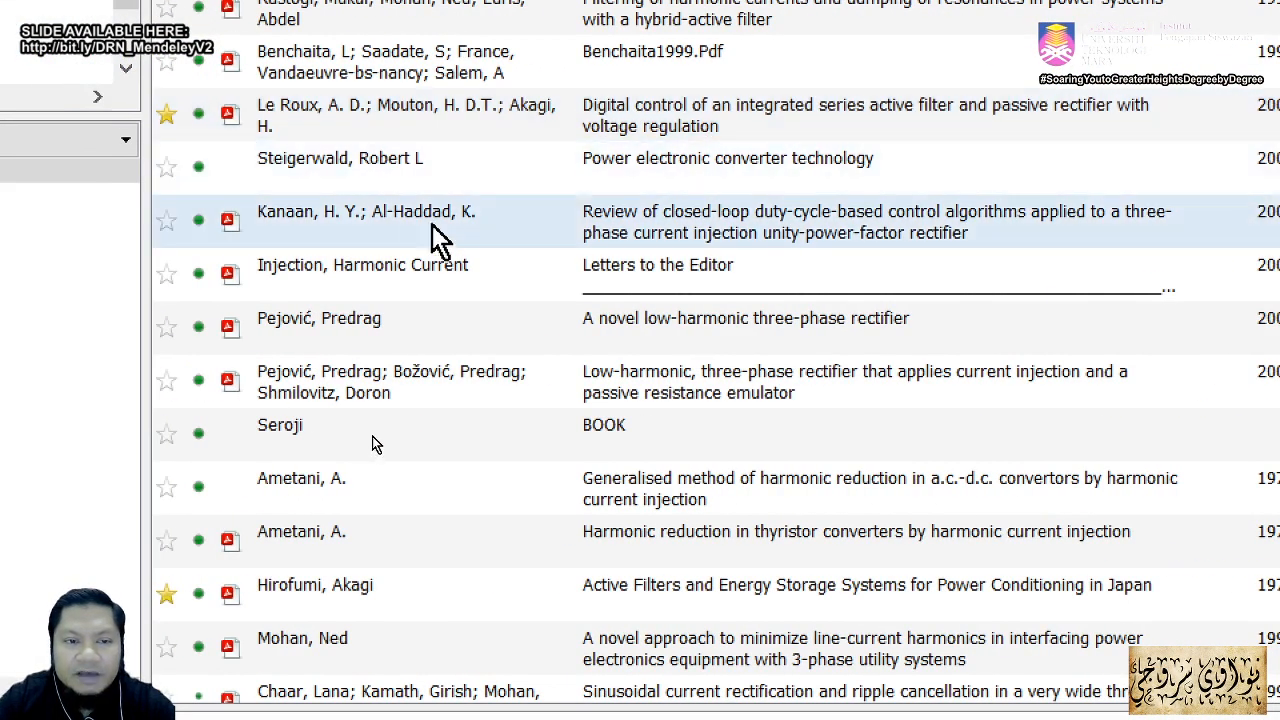
pyautogui.click(247, 220)
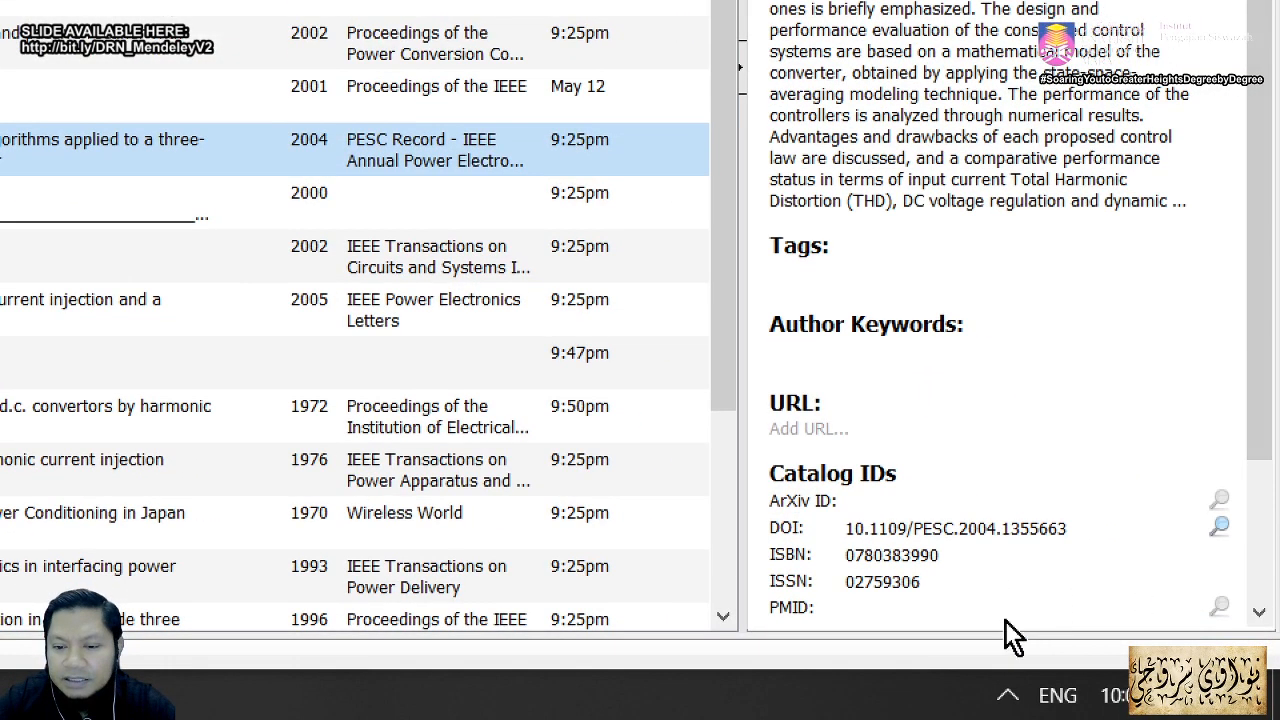
pyautogui.scroll(-3, 893, 497)
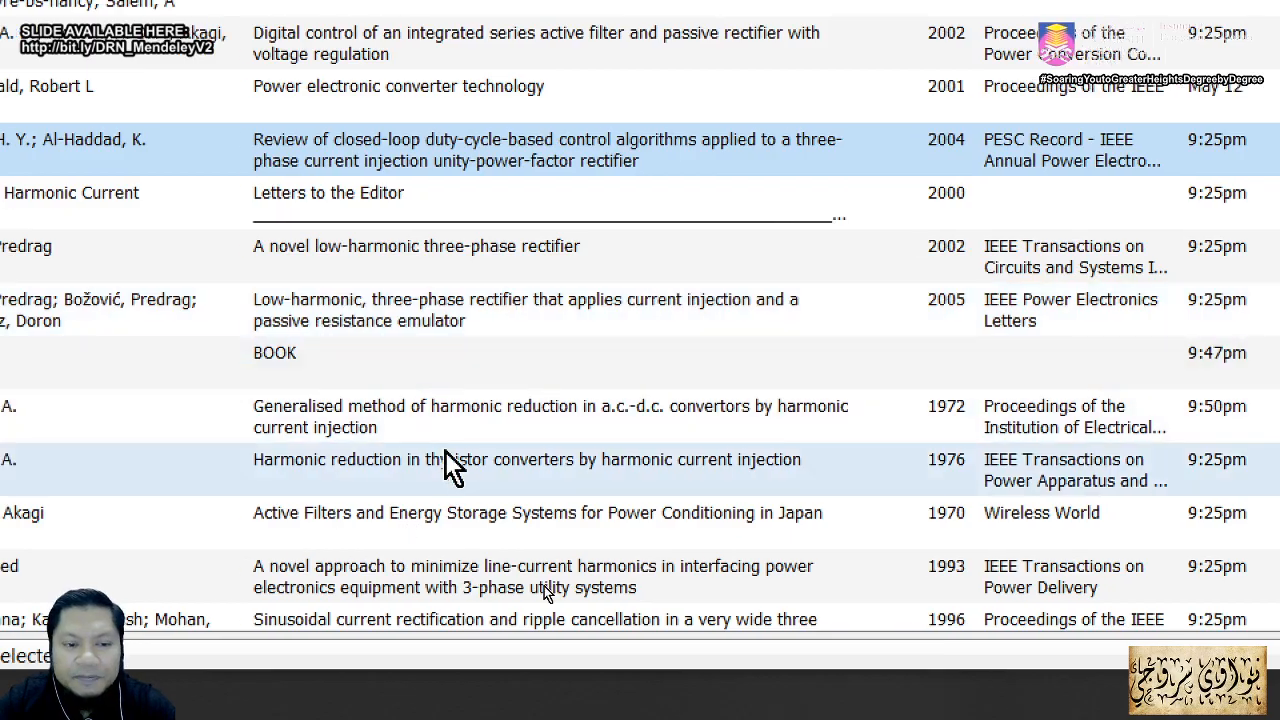
pyautogui.click(379, 467)
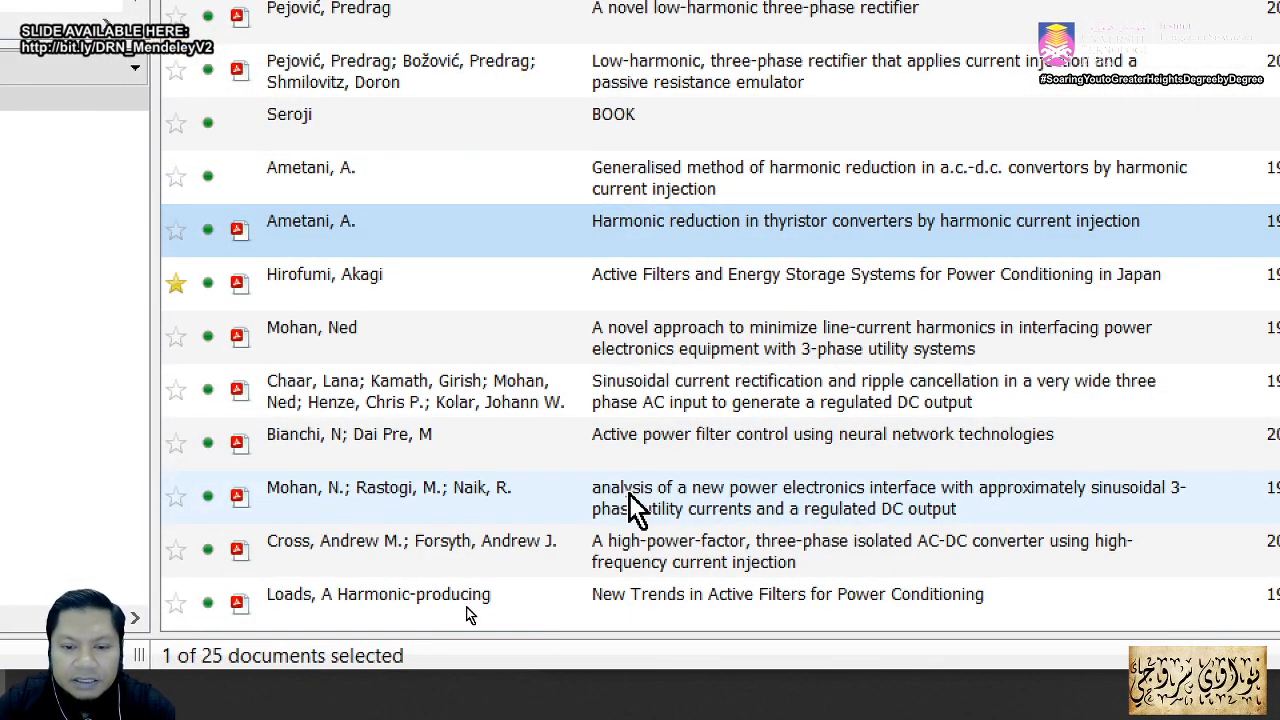
pyautogui.click(633, 494)
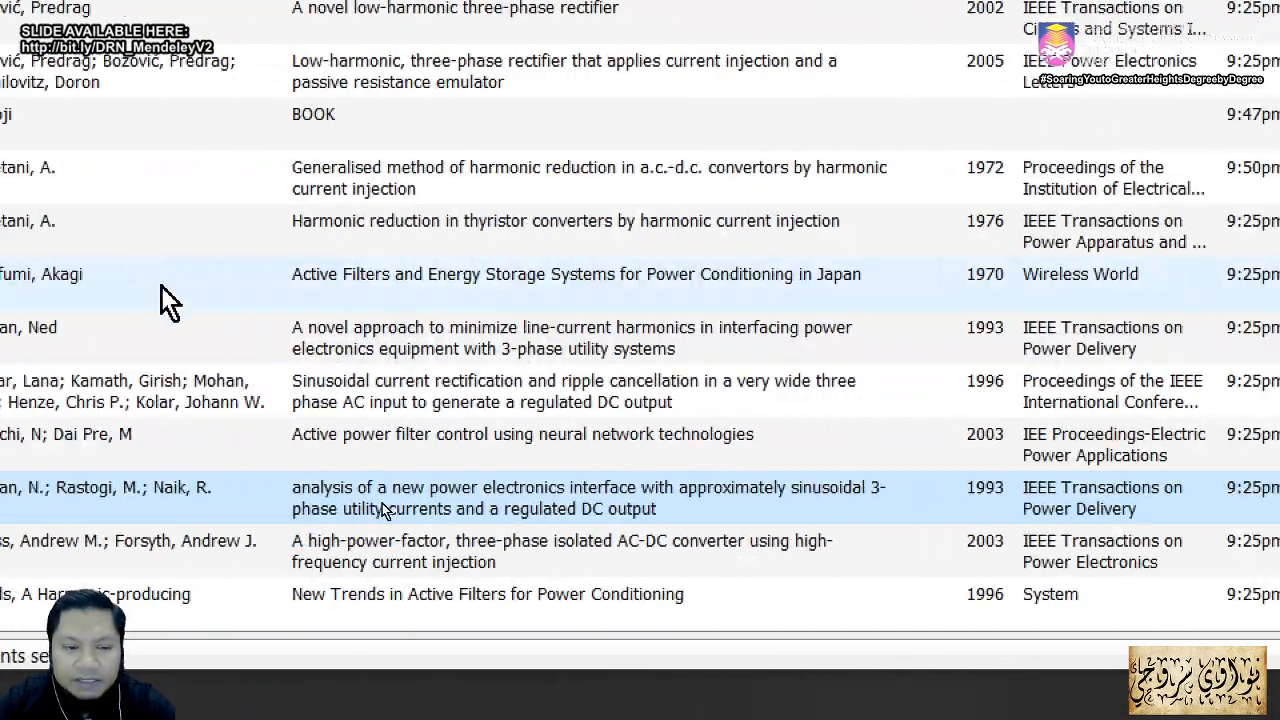
pyautogui.click(378, 600)
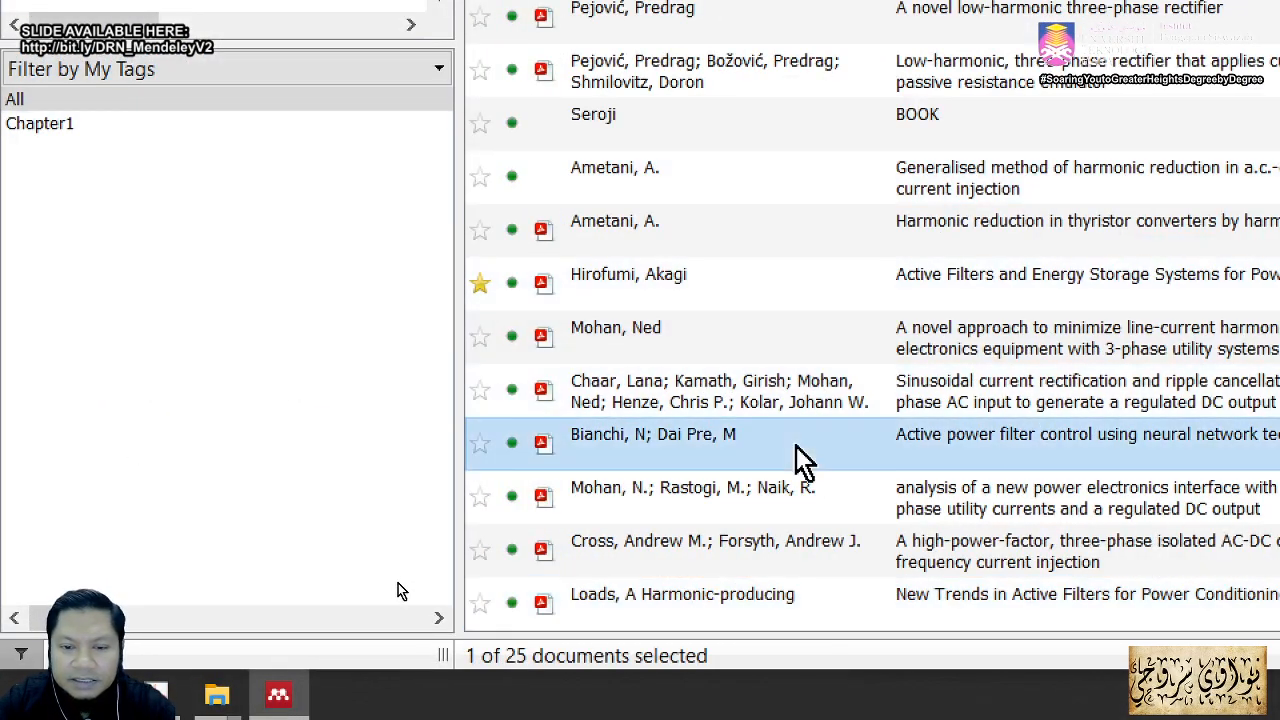
pyautogui.click(800, 460)
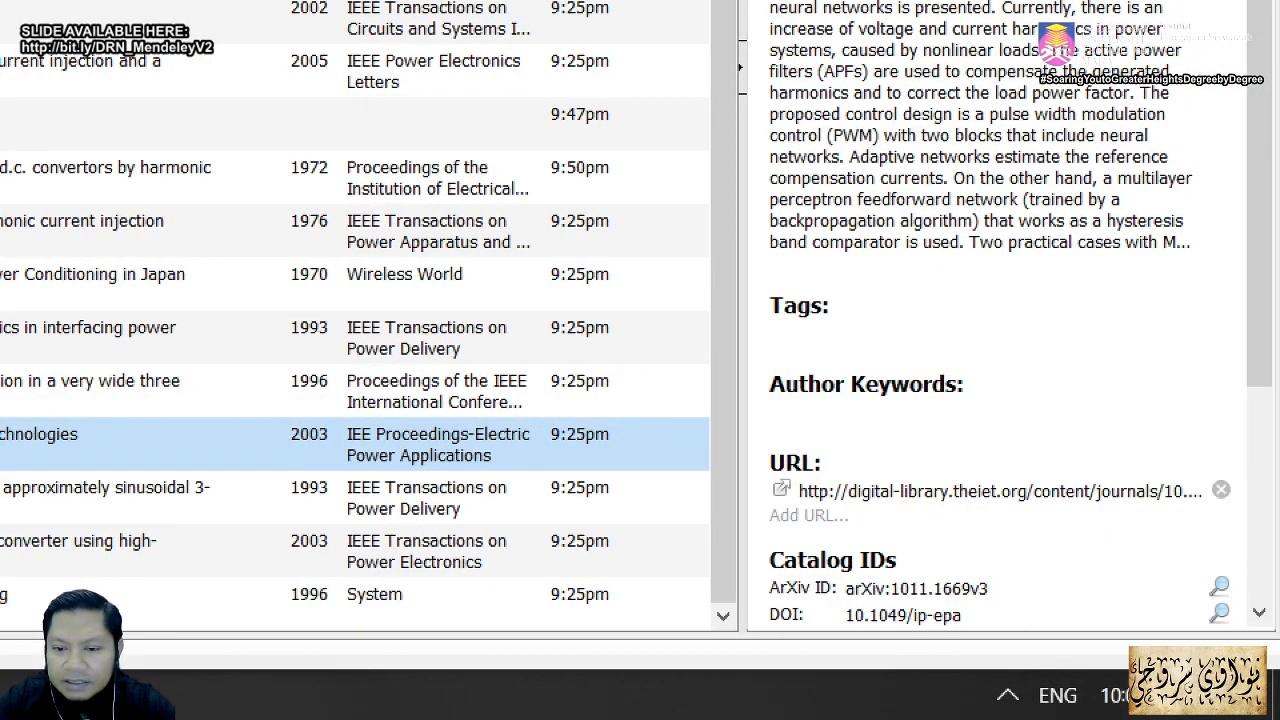
pyautogui.scroll(-3, 1190, 490)
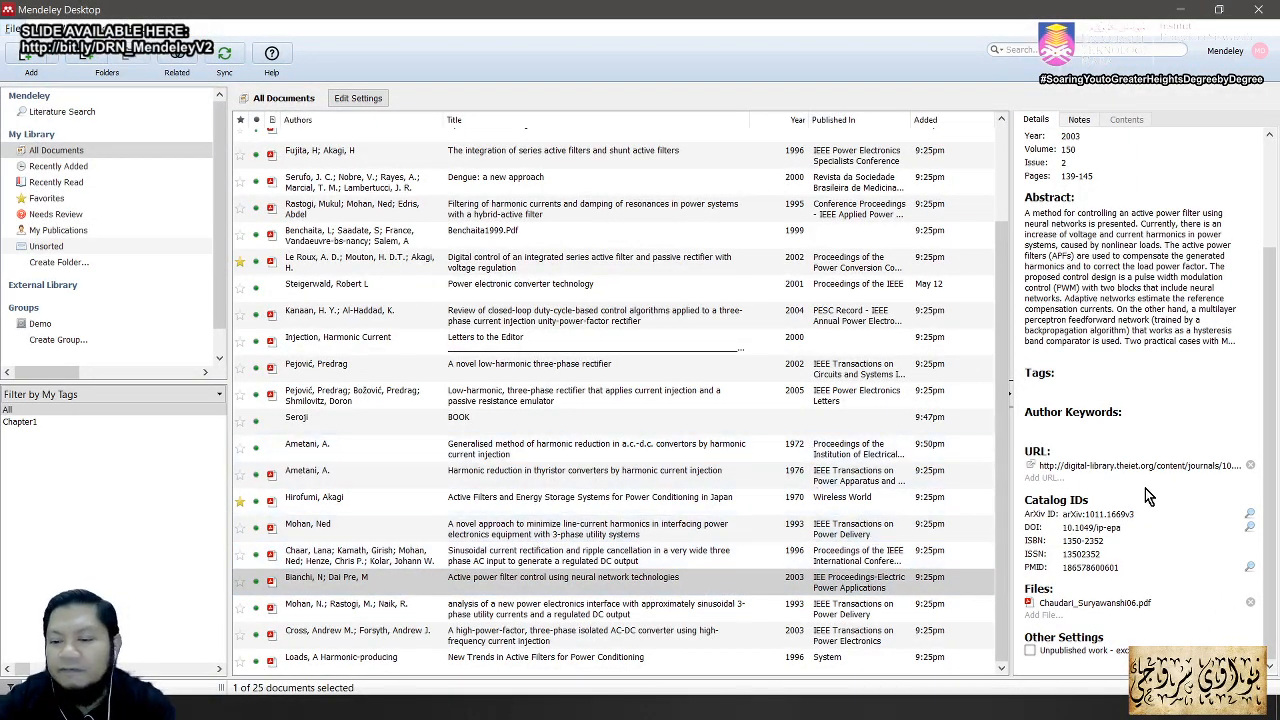
pyautogui.moveTo(1005, 380); pyautogui.dragTo(991, 249)
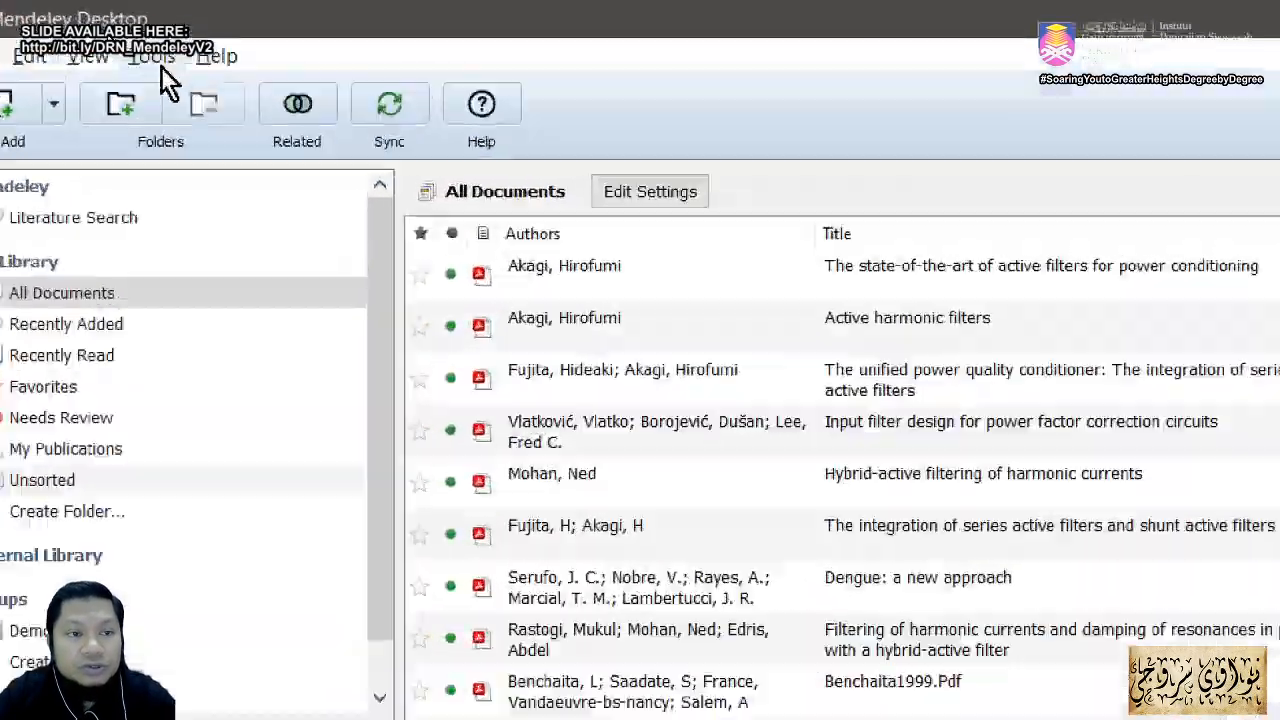
# Step: Open Mendeley's Options on the File Organizer tab, then minimise everything to show the Windows desktop
pyautogui.click(102, 29)
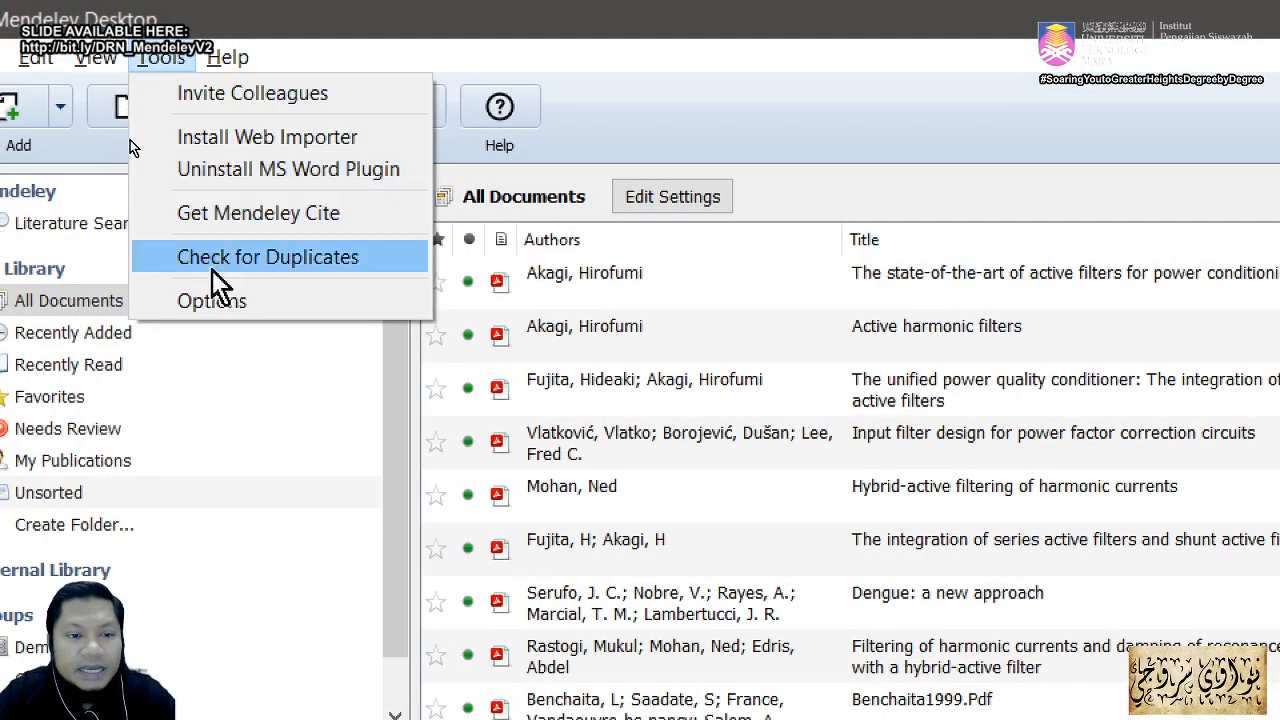
pyautogui.click(220, 308)
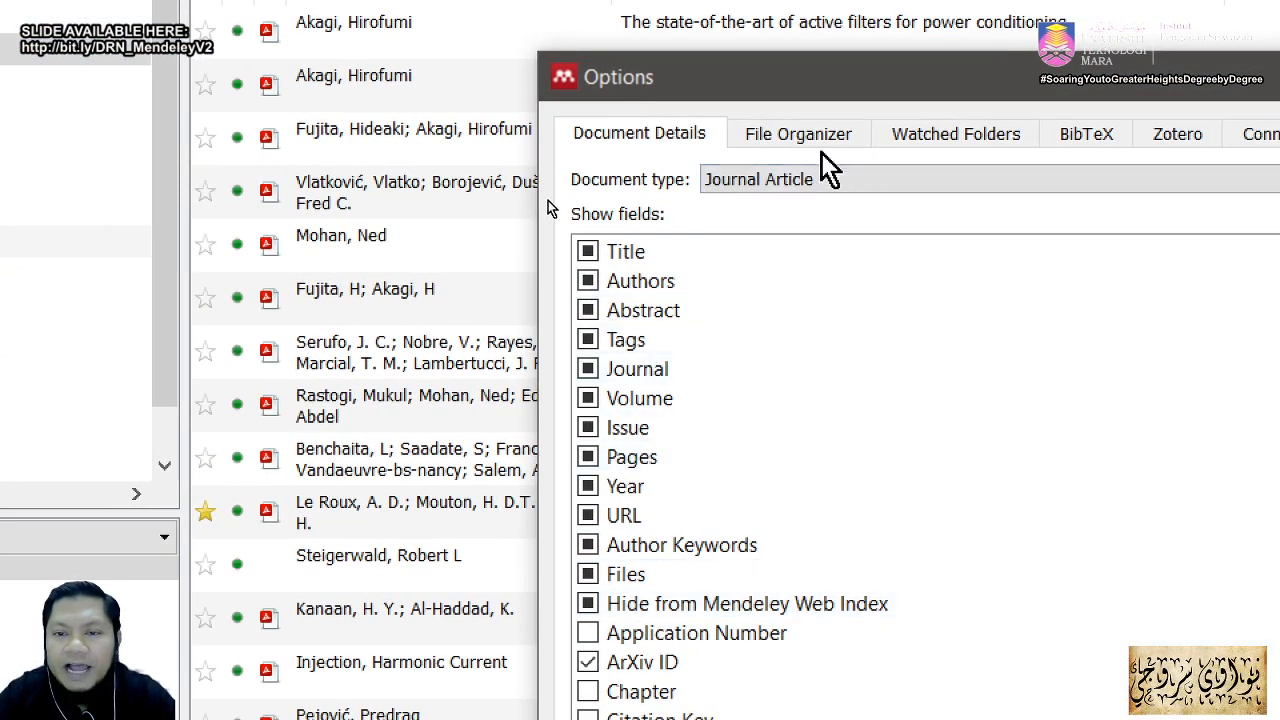
pyautogui.click(817, 135)
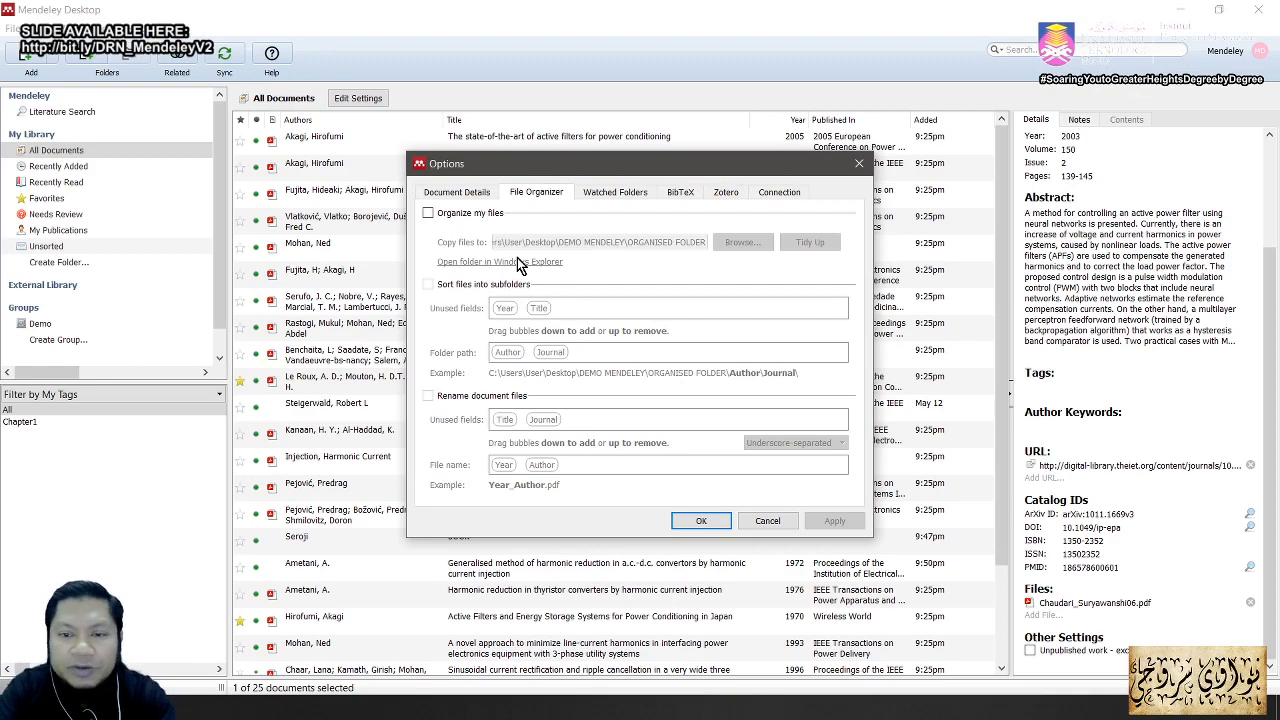
pyautogui.press('super+d')
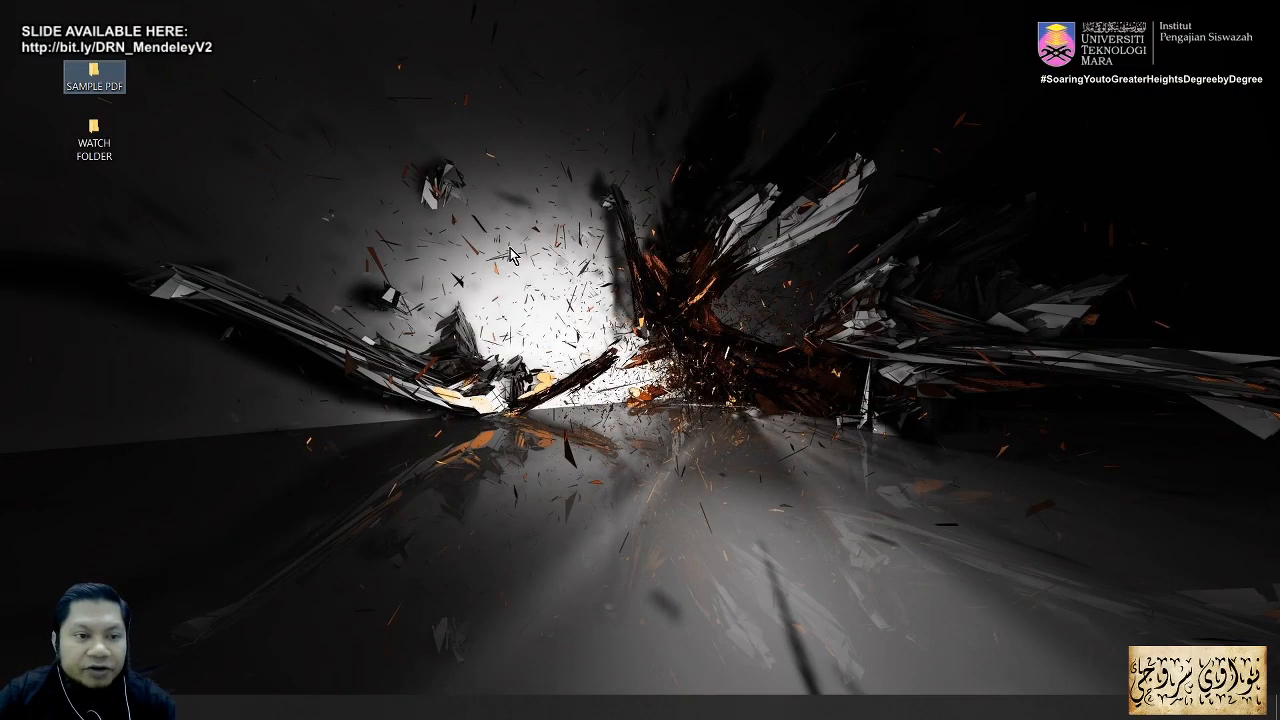
# Step: Create a desktop folder named 'ORGANISED FOLDER' and place it beneath WATCH FOLDER
pyautogui.rightClick(172, 208)
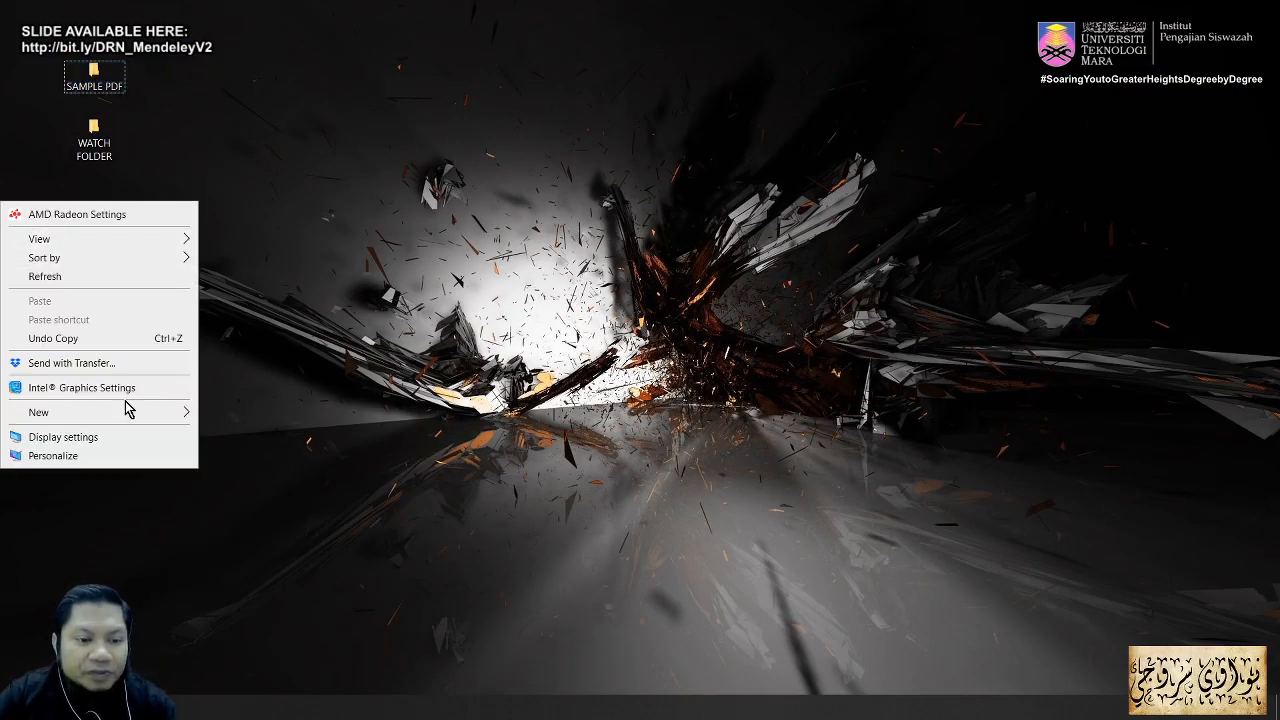
pyautogui.moveTo(126, 416)
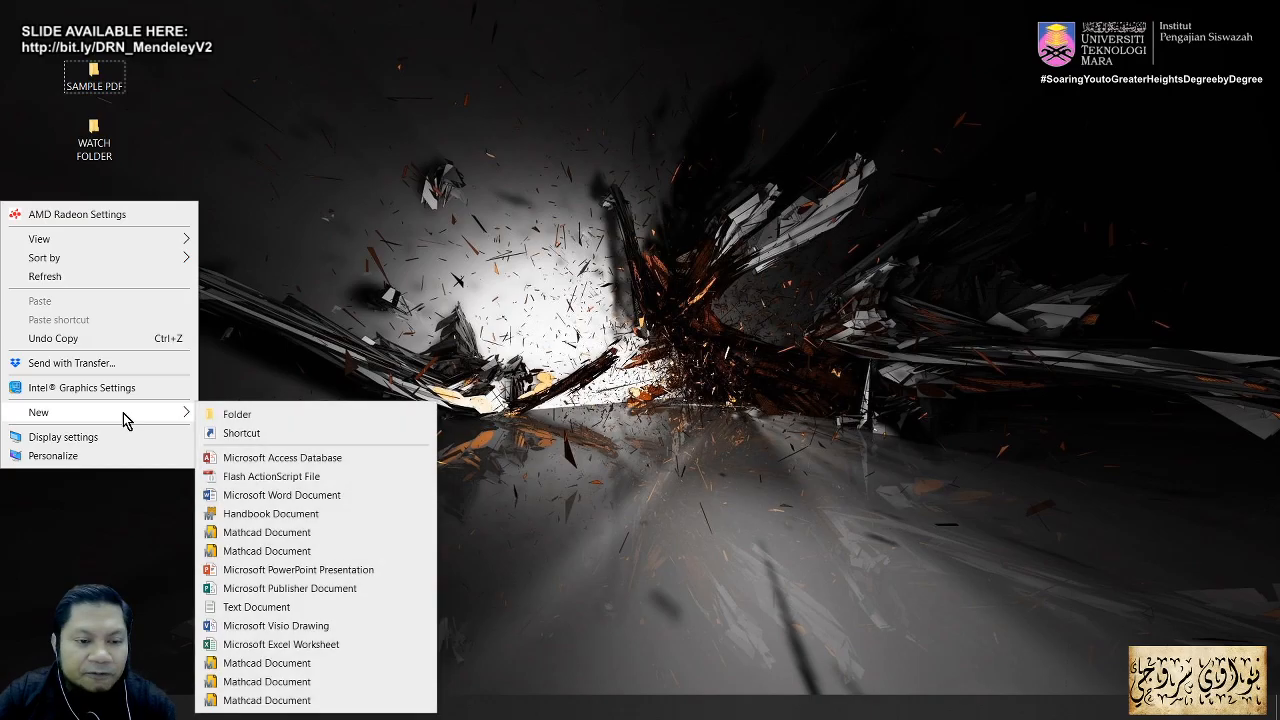
pyautogui.click(234, 418)
pyautogui.write('OR')
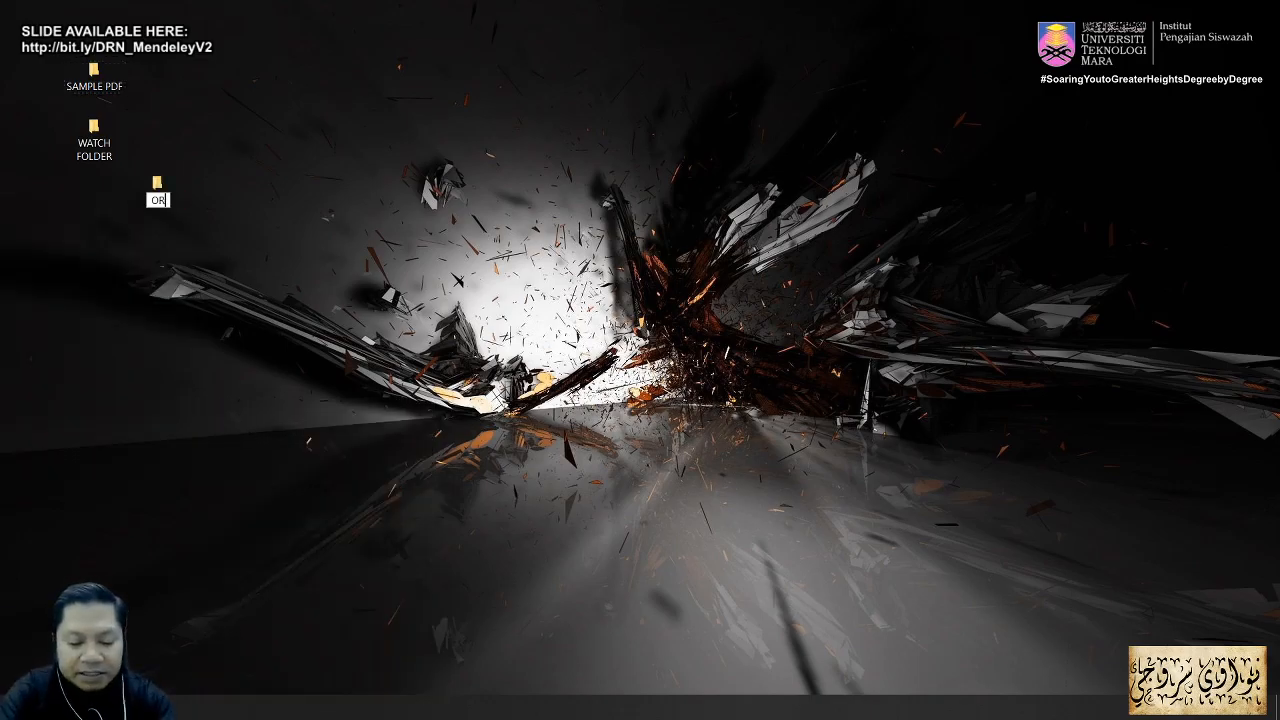
pyautogui.write('GANISED')
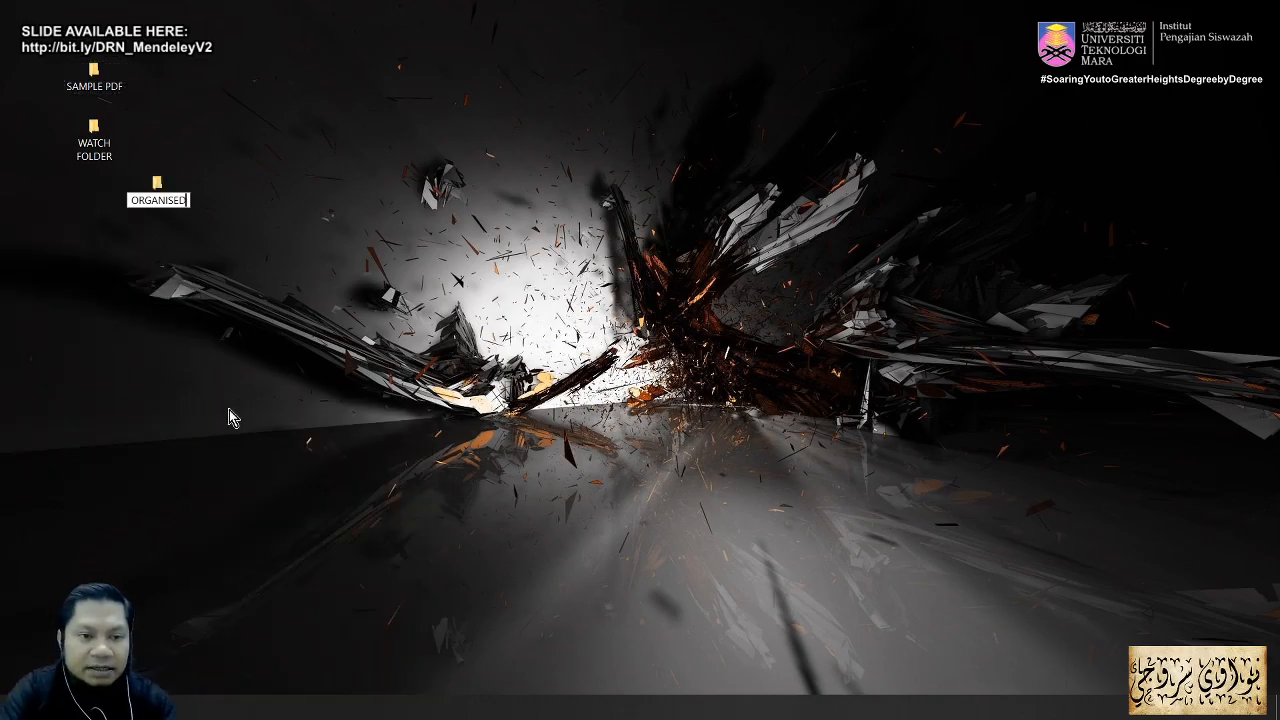
pyautogui.write(' FOLDER')
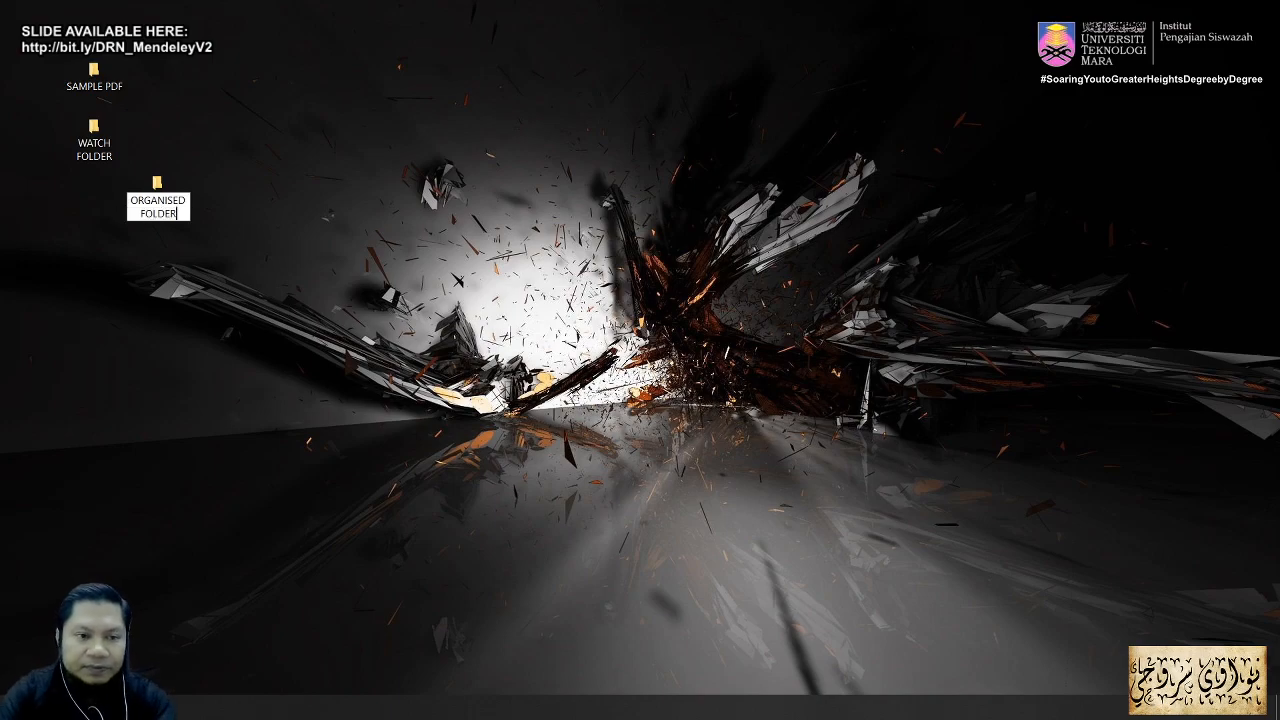
pyautogui.moveTo(162, 197); pyautogui.dragTo(95, 203)
# Step: Close the WATCH FOLDER and SAMPLE PDF windows to bring back Mendeley's File Organizer settings
pyautogui.click(103, 146)
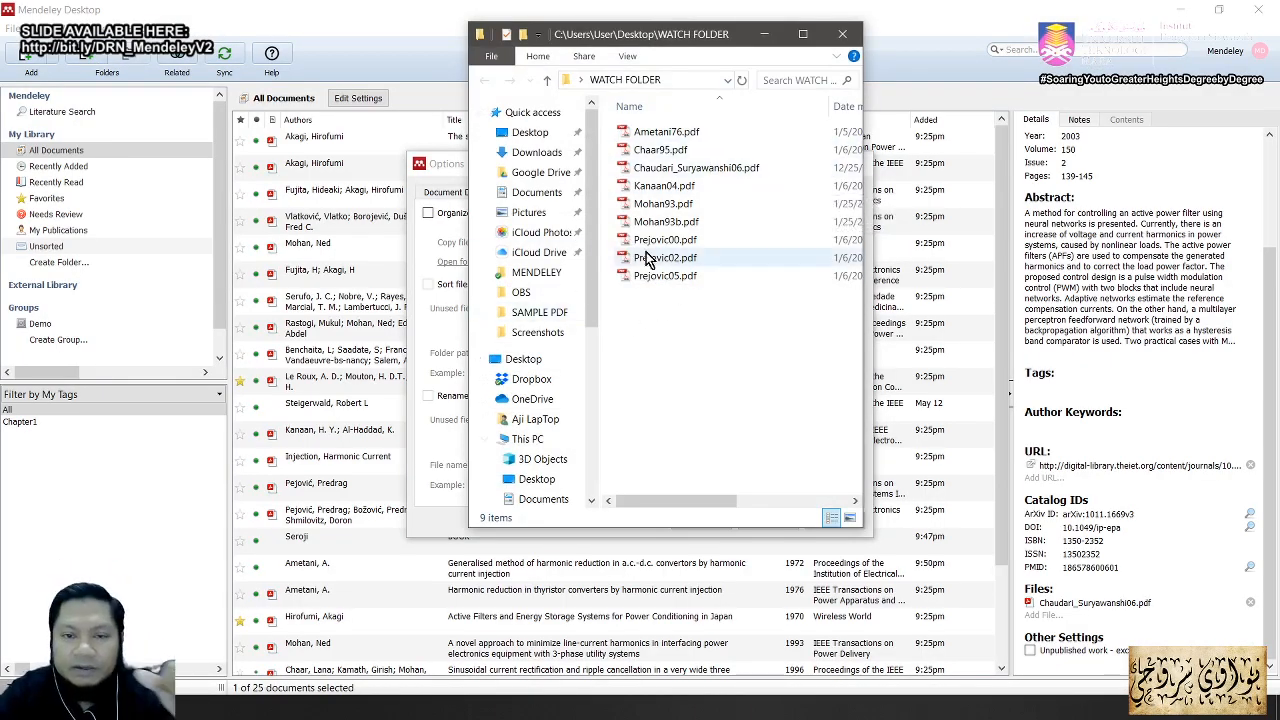
pyautogui.click(838, 35)
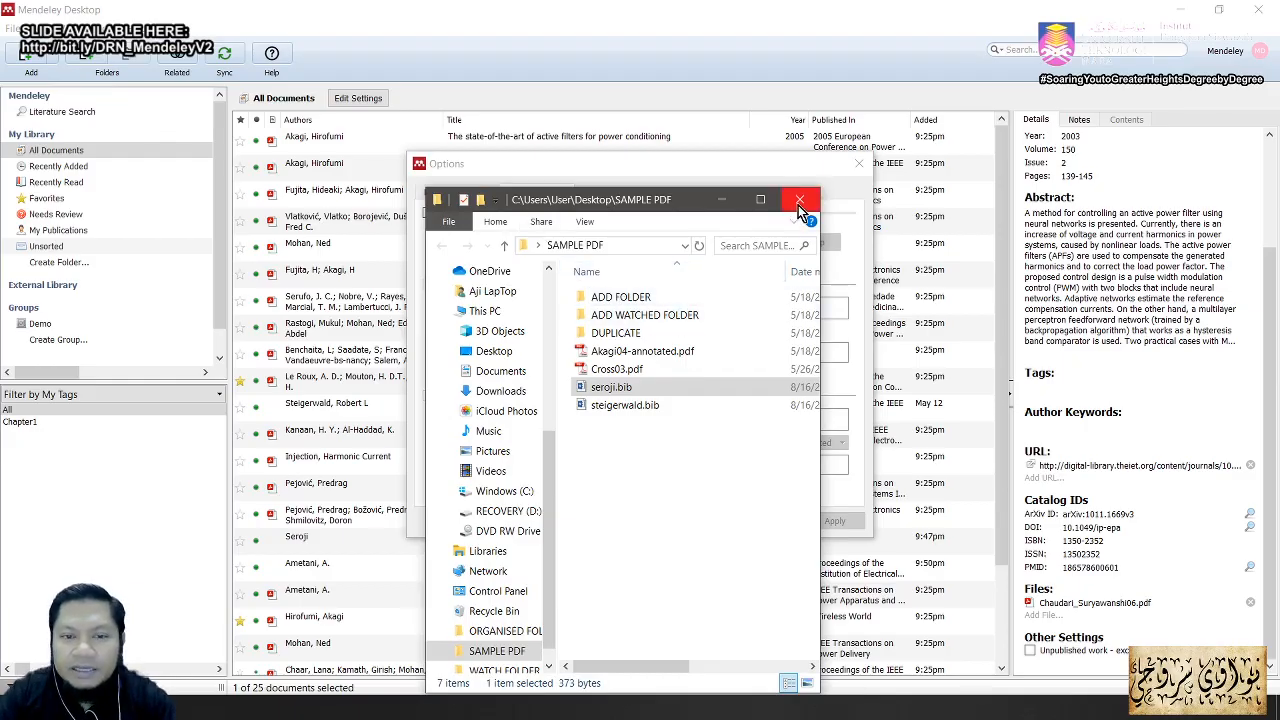
pyautogui.click(726, 202)
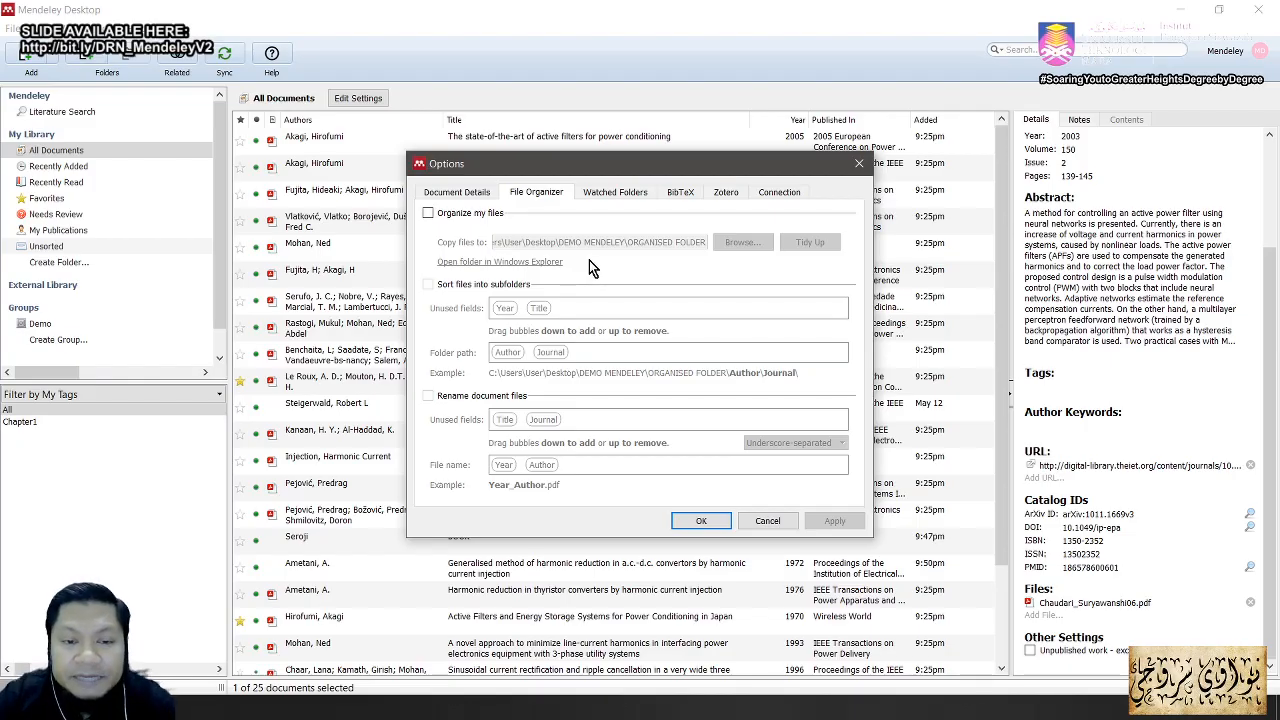
# Step: Enable Organize my files and set the copy destination to Desktop\ORGANISED FOLDER
pyautogui.click(429, 215)
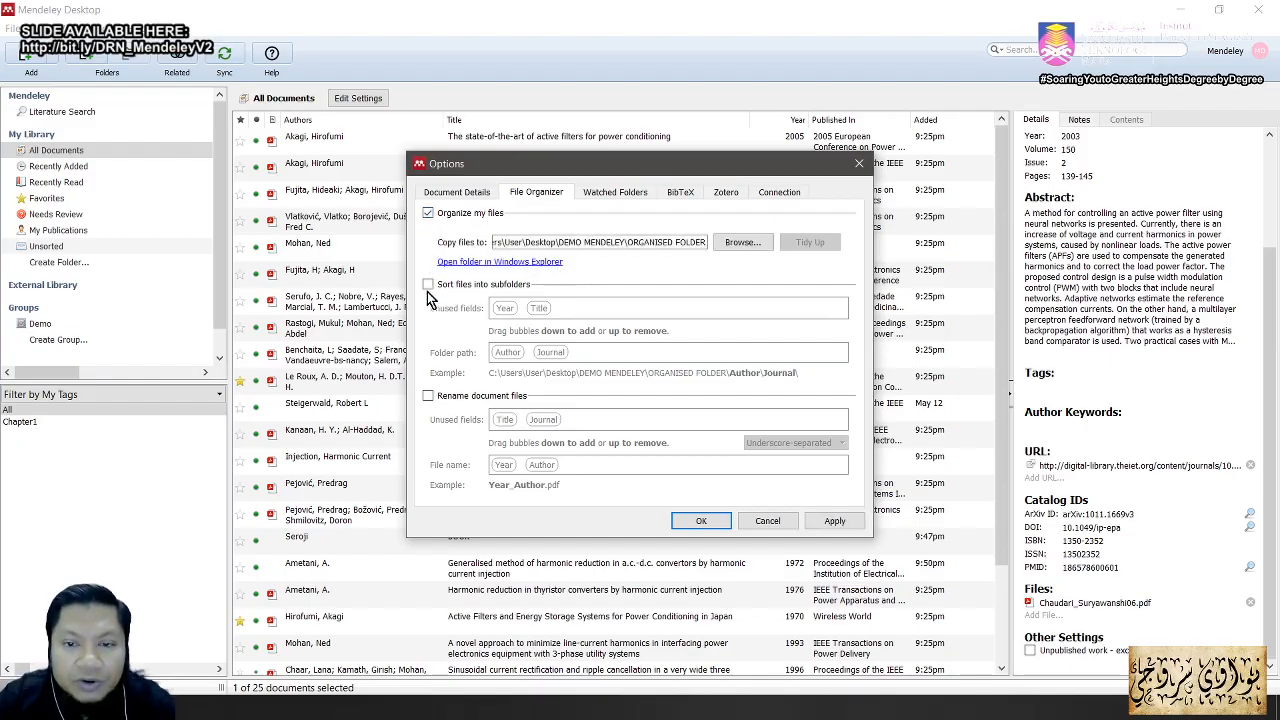
pyautogui.click(746, 243)
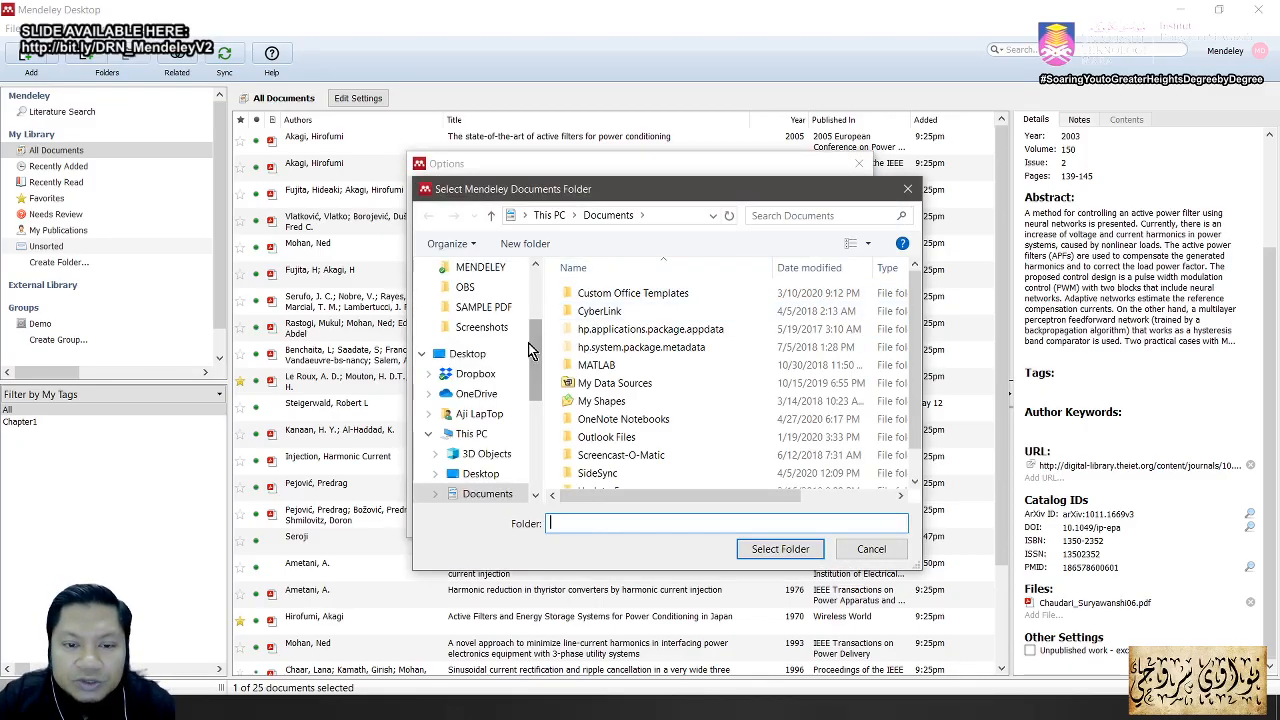
pyautogui.click(487, 358)
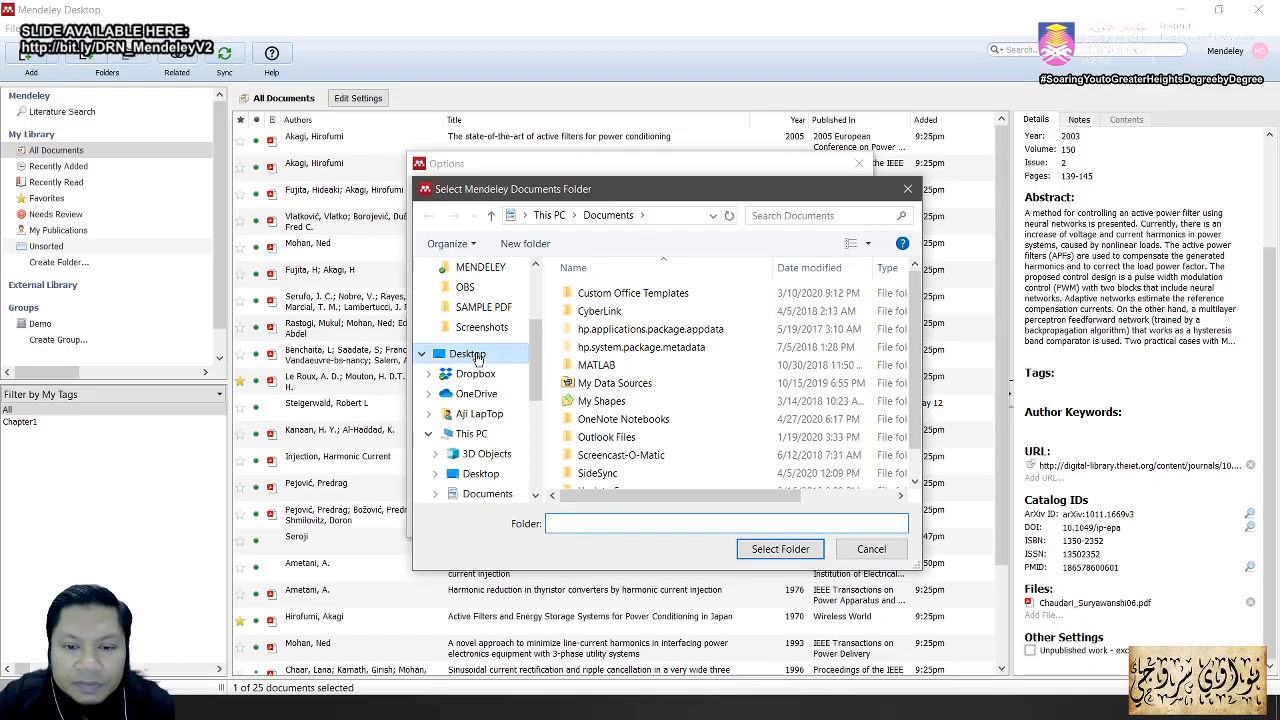
pyautogui.moveTo(915, 313); pyautogui.dragTo(904, 426)
pyautogui.click(674, 390)
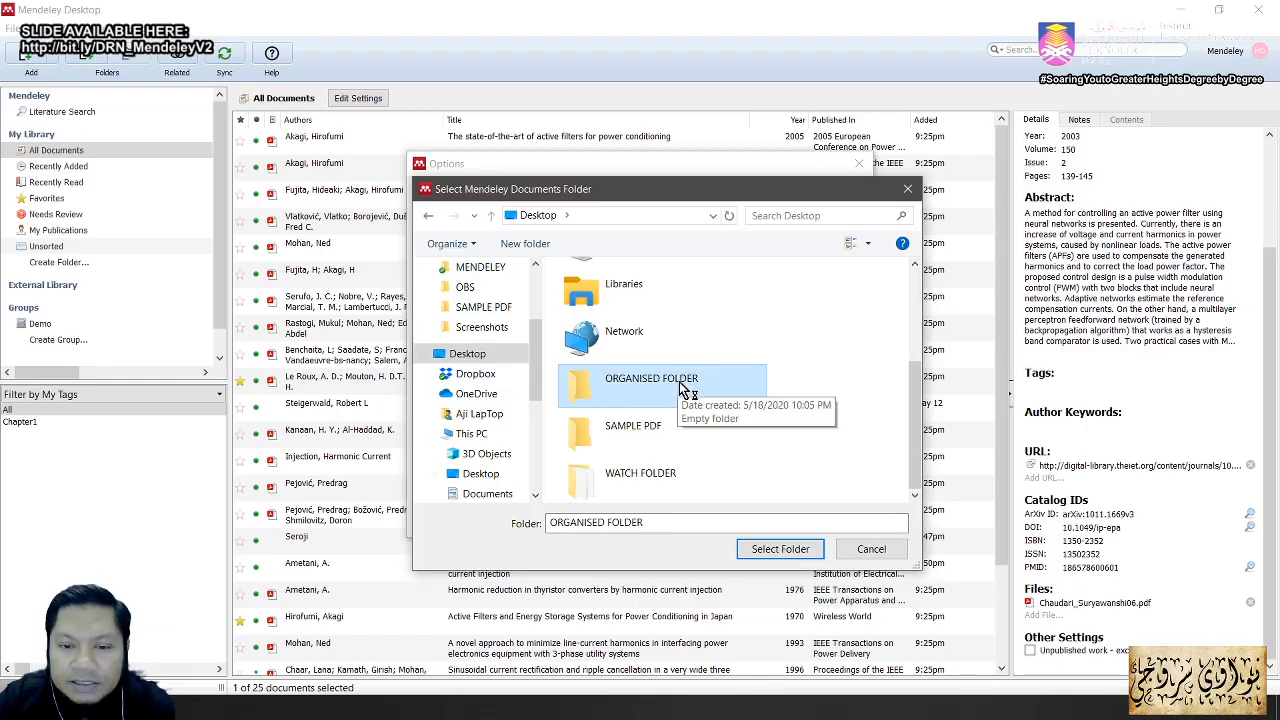
pyautogui.click(780, 550)
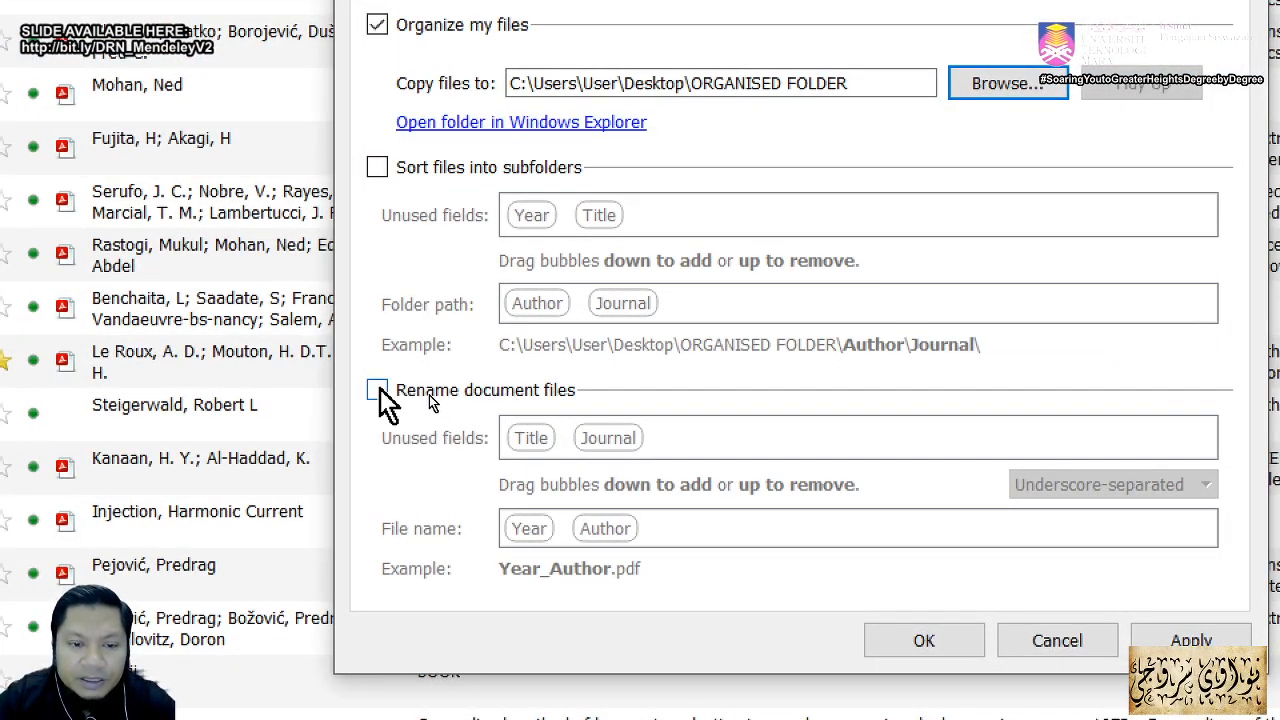
# Step: Enable document renaming, add Journal and Title, and choose underscore separators after trying hyphens, commas and periods
pyautogui.click(377, 390)
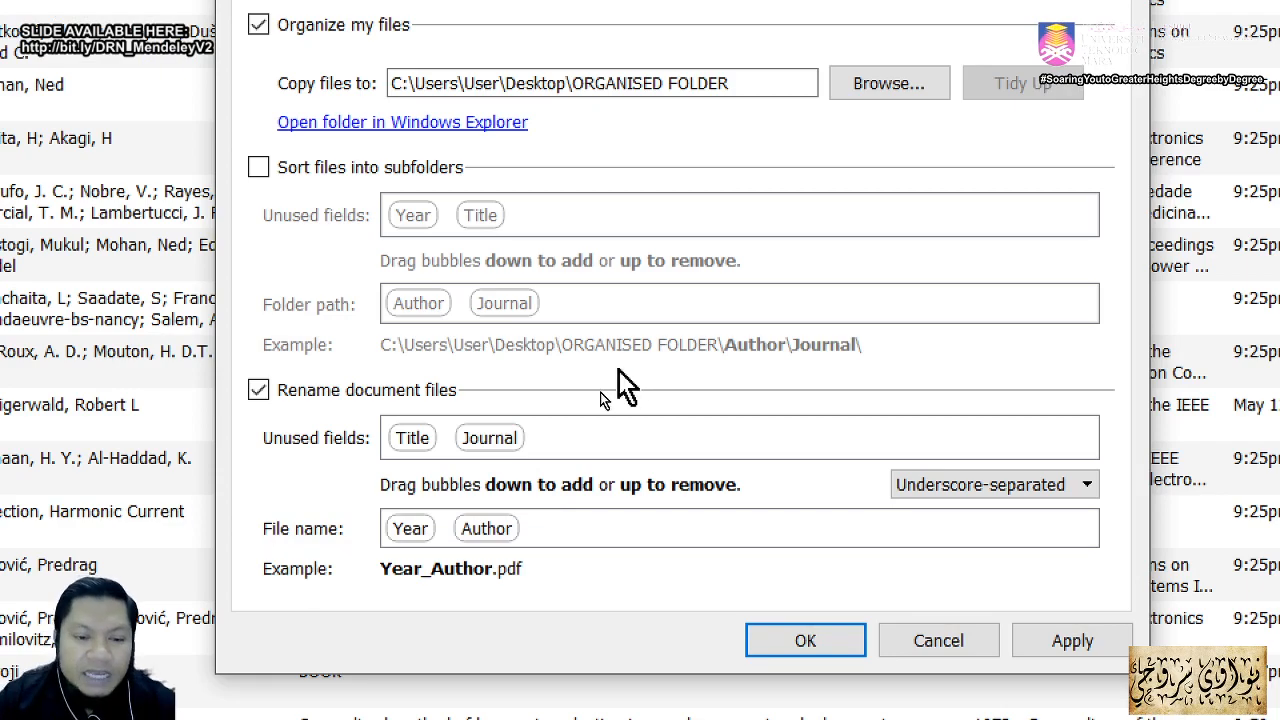
pyautogui.moveTo(500, 440); pyautogui.dragTo(575, 528)
pyautogui.moveTo(397, 437); pyautogui.dragTo(603, 523)
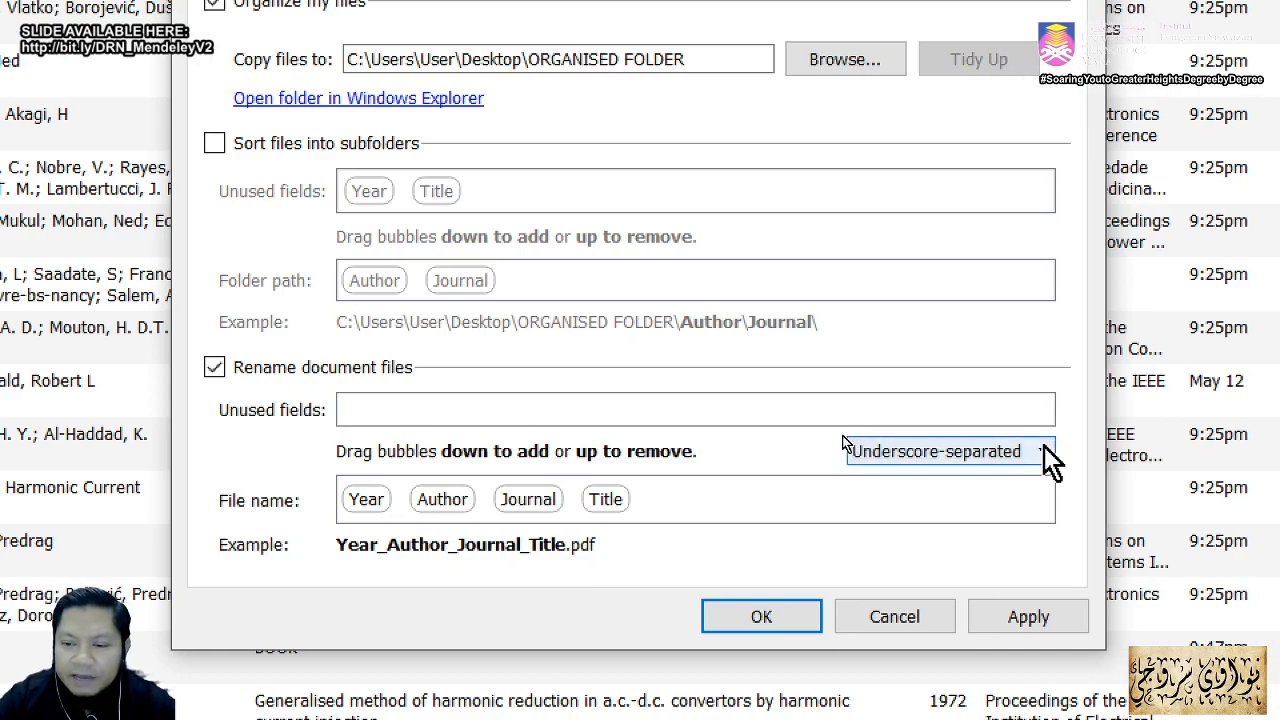
pyautogui.click(1044, 455)
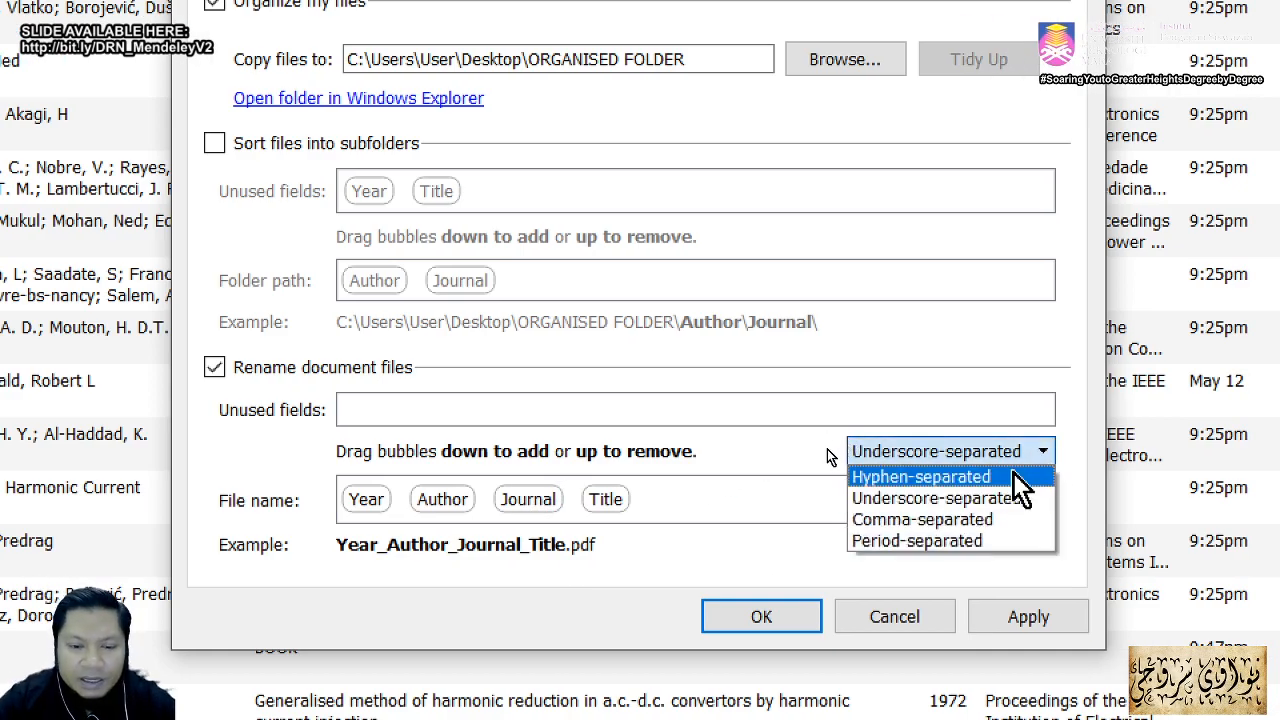
pyautogui.click(1012, 476)
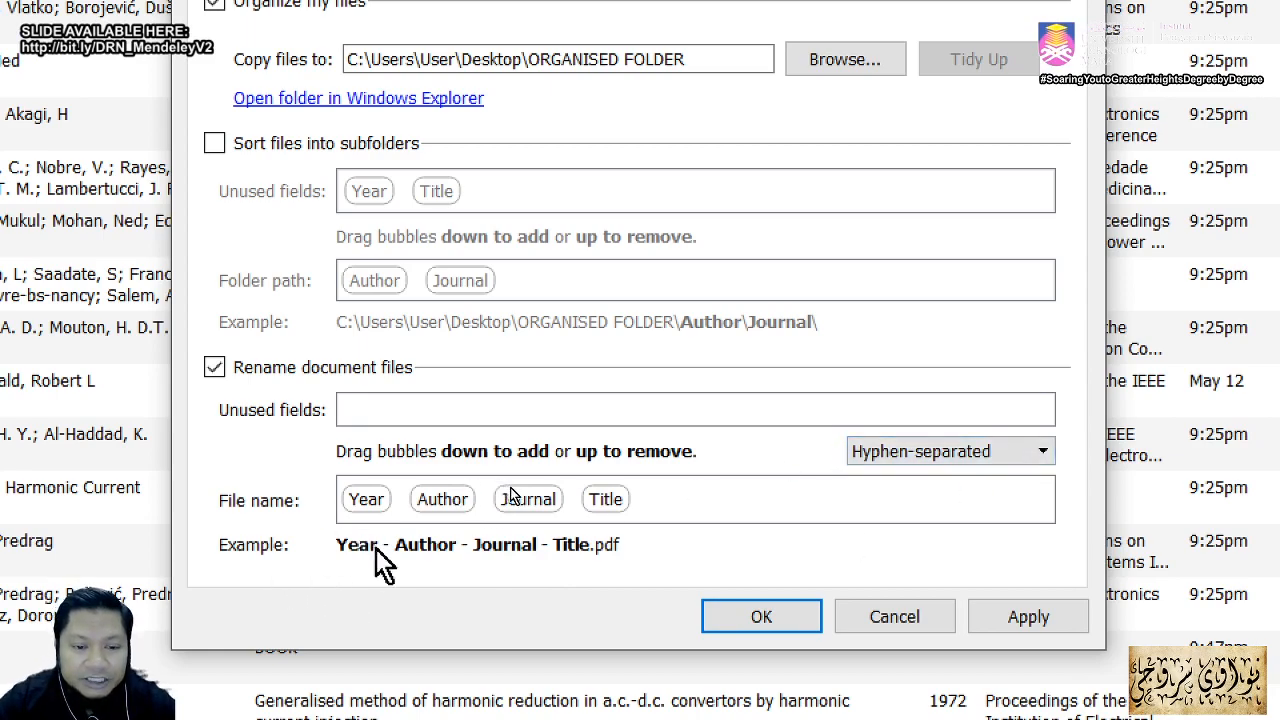
pyautogui.click(943, 457)
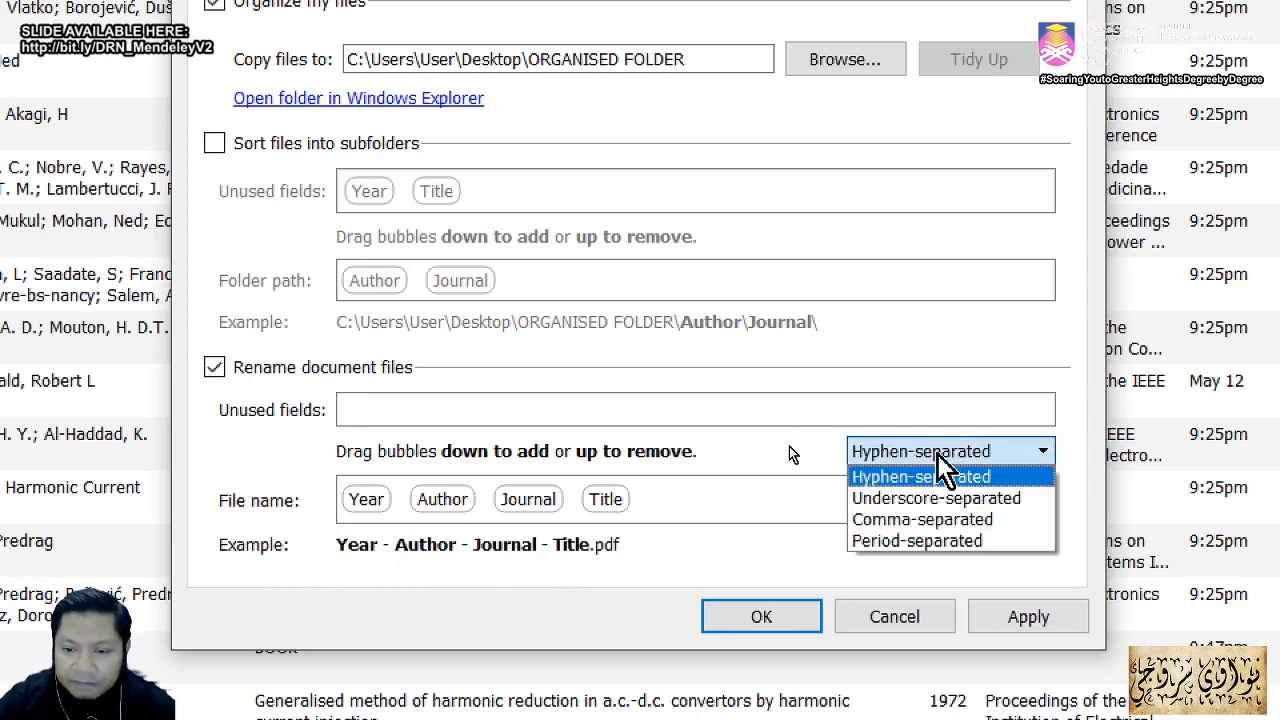
pyautogui.click(926, 518)
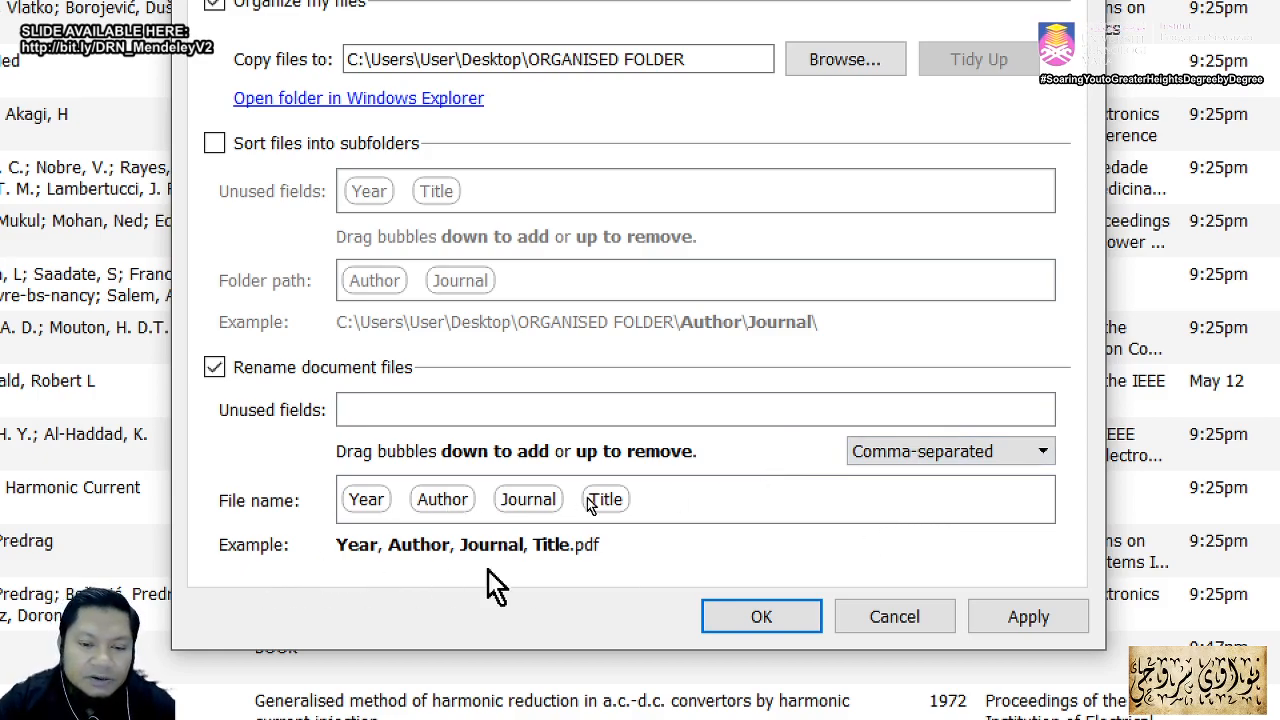
pyautogui.click(858, 461)
pyautogui.click(900, 537)
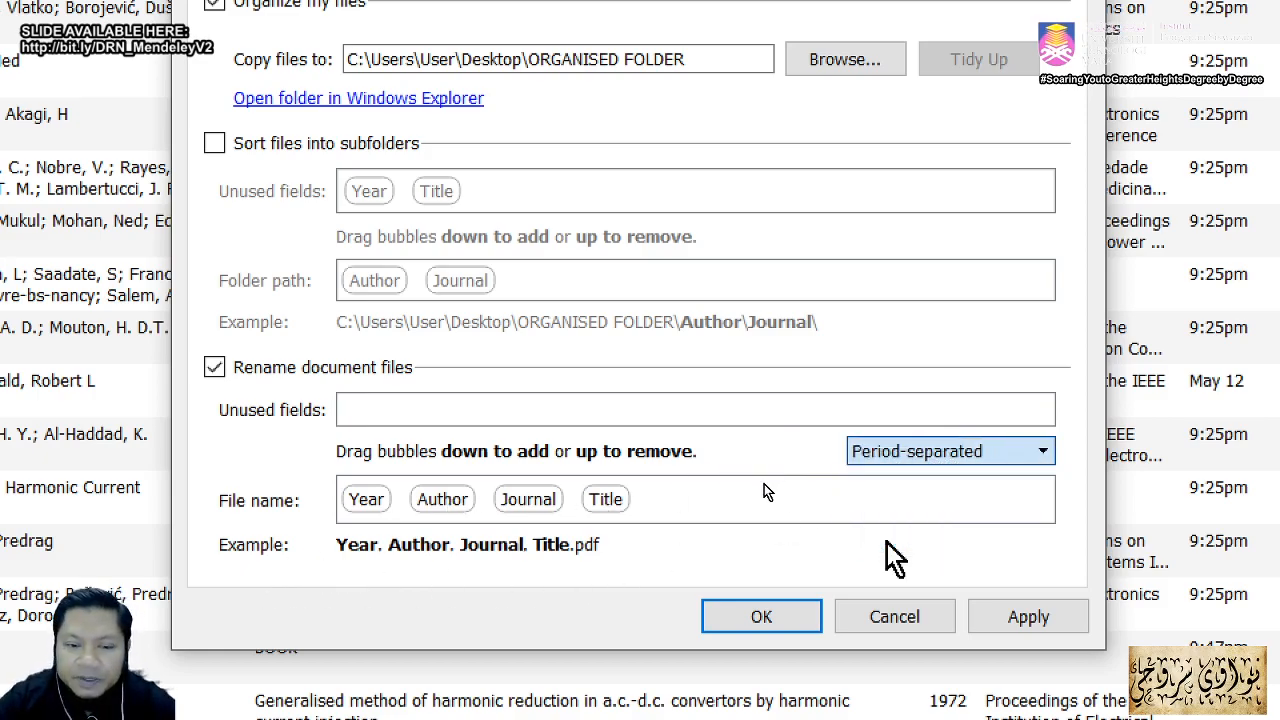
pyautogui.click(900, 453)
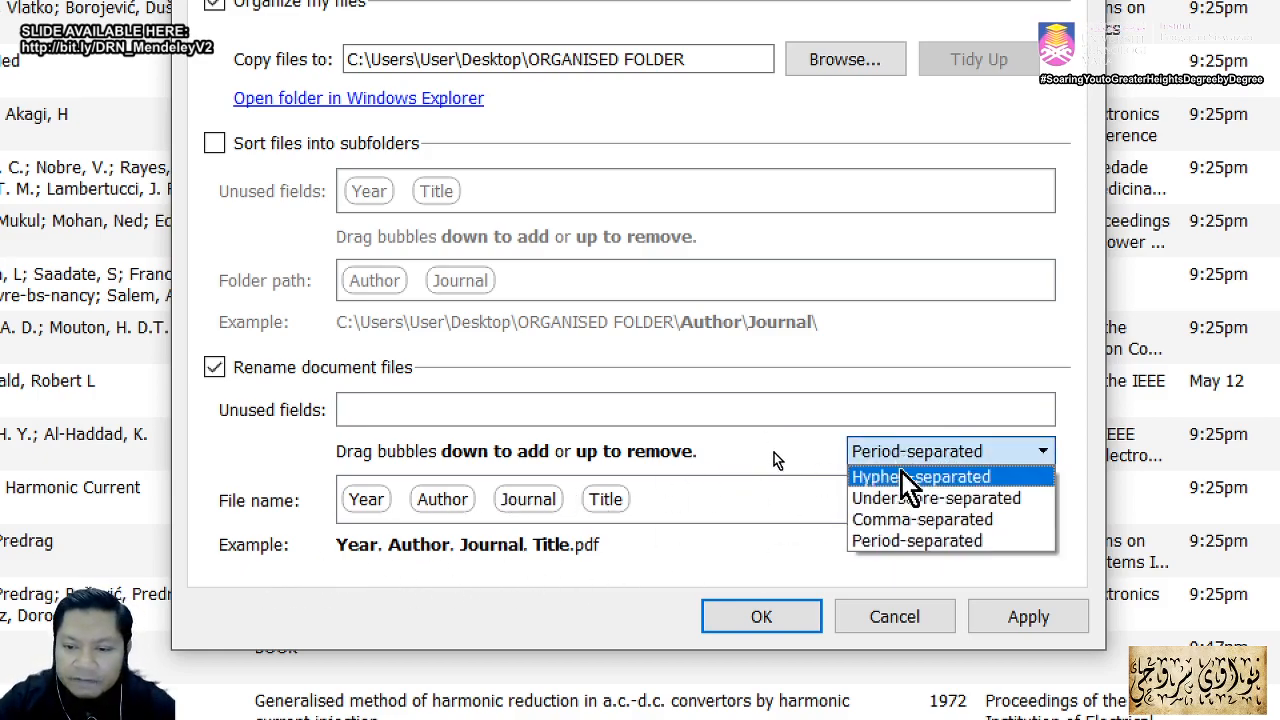
pyautogui.click(918, 500)
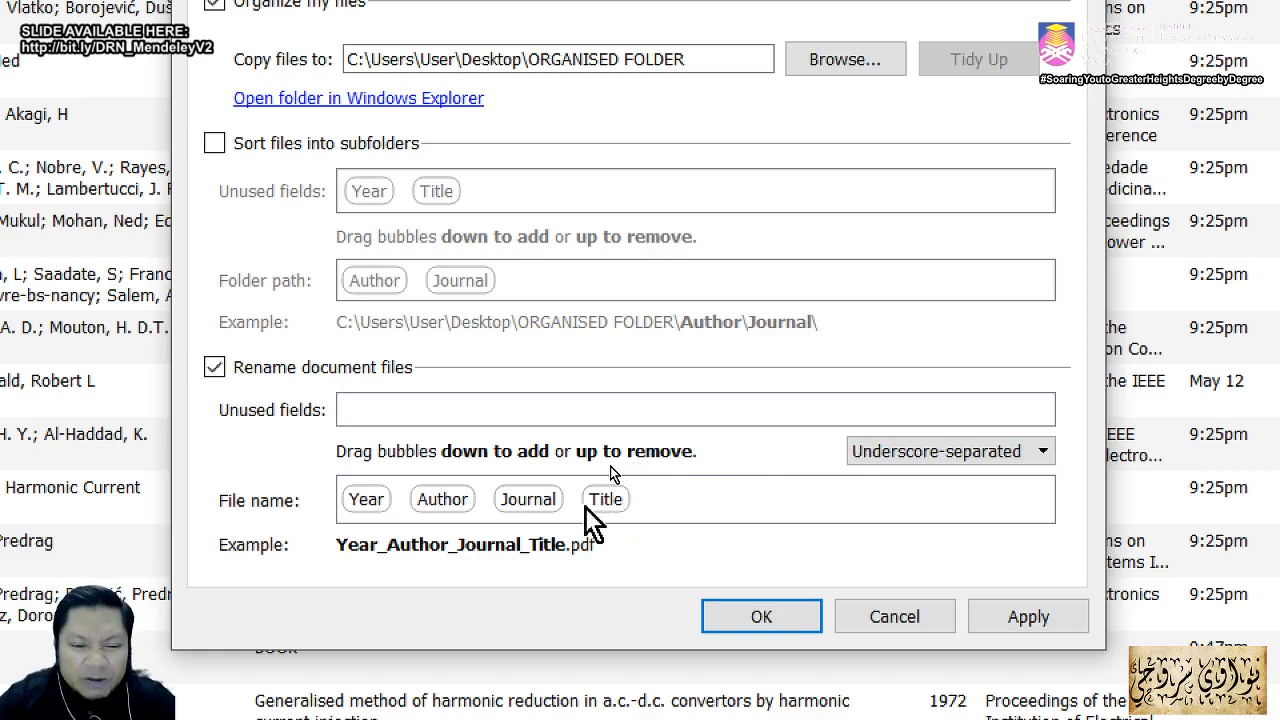
# Step: Reduce the file name pattern to Year then Author, then apply and close the settings
pyautogui.moveTo(534, 499); pyautogui.dragTo(386, 395)
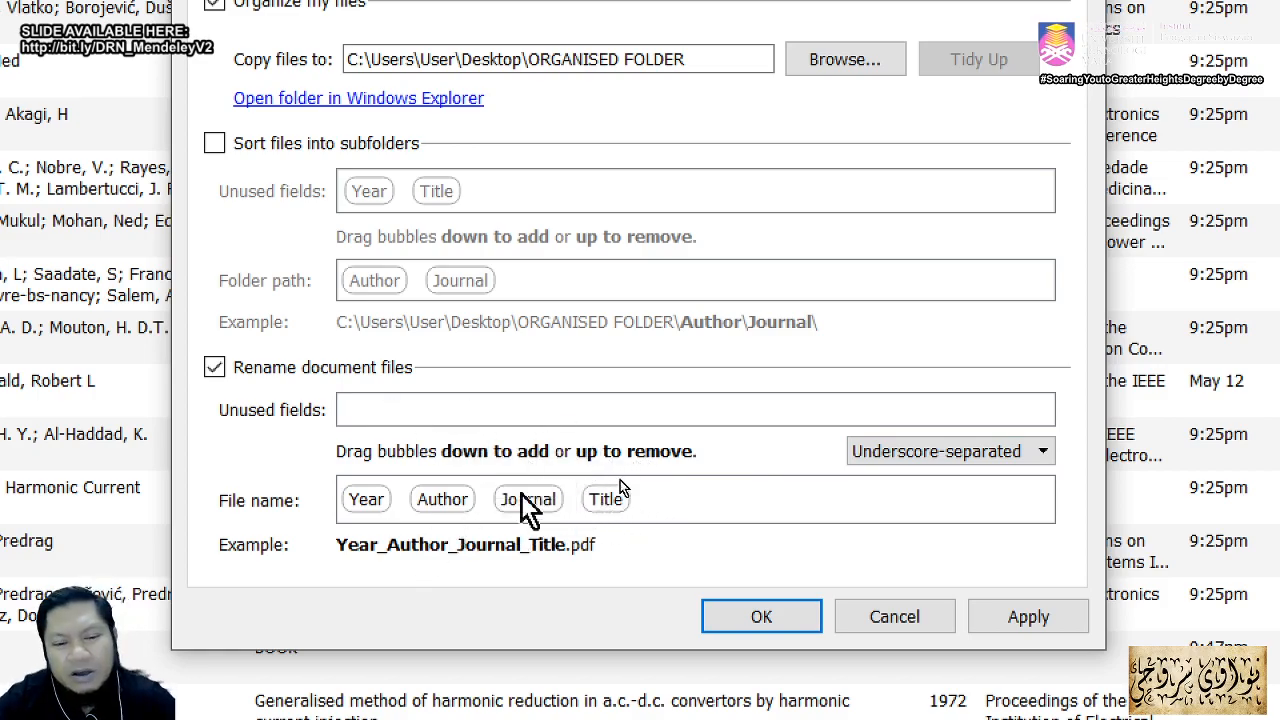
pyautogui.moveTo(525, 500); pyautogui.dragTo(380, 410)
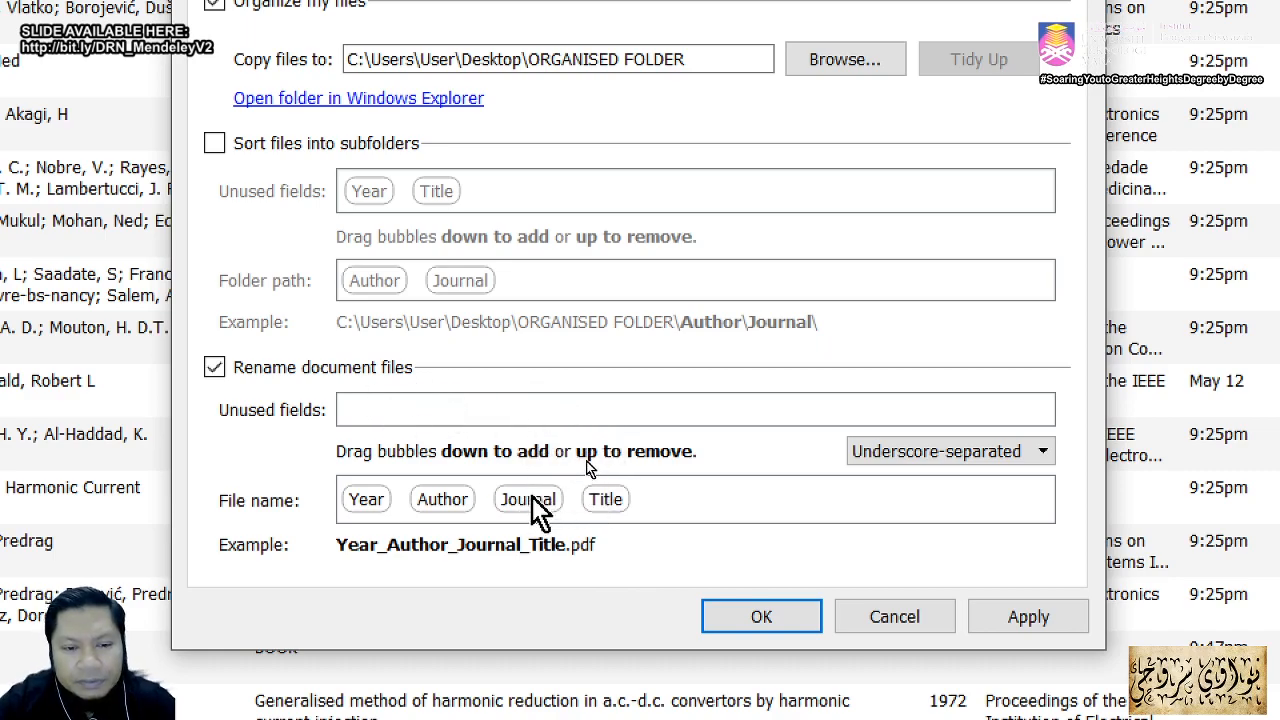
pyautogui.moveTo(532, 496); pyautogui.dragTo(768, 384)
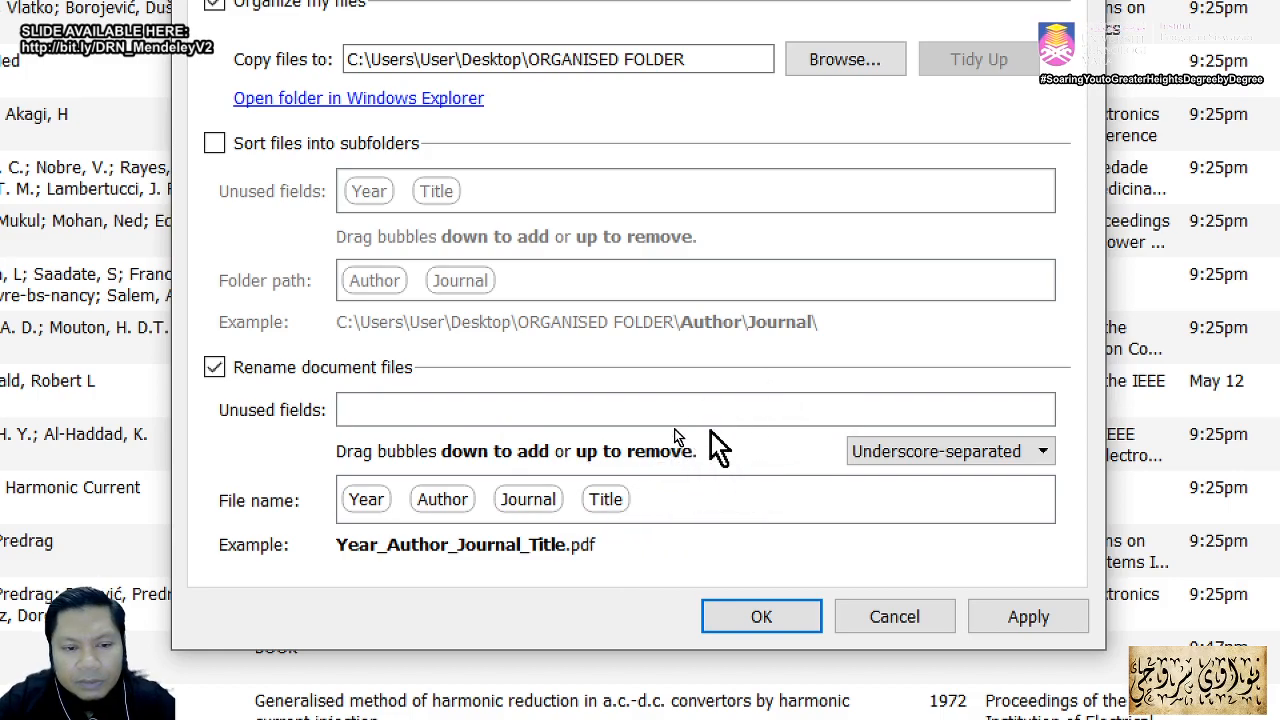
pyautogui.moveTo(430, 497); pyautogui.dragTo(523, 395)
pyautogui.moveTo(368, 499); pyautogui.dragTo(470, 413)
pyautogui.click(215, 366)
pyautogui.click(215, 366)
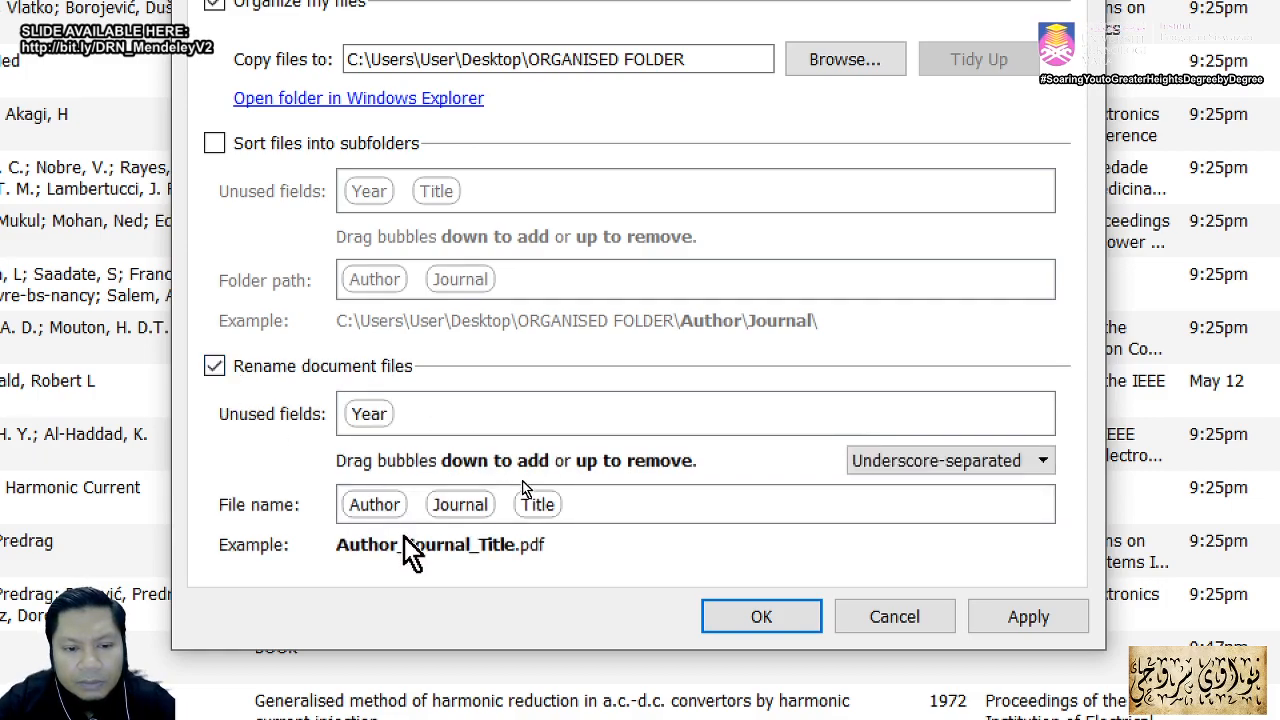
pyautogui.moveTo(362, 508); pyautogui.dragTo(466, 420)
pyautogui.moveTo(390, 500); pyautogui.dragTo(540, 420)
pyautogui.moveTo(363, 510); pyautogui.dragTo(590, 416)
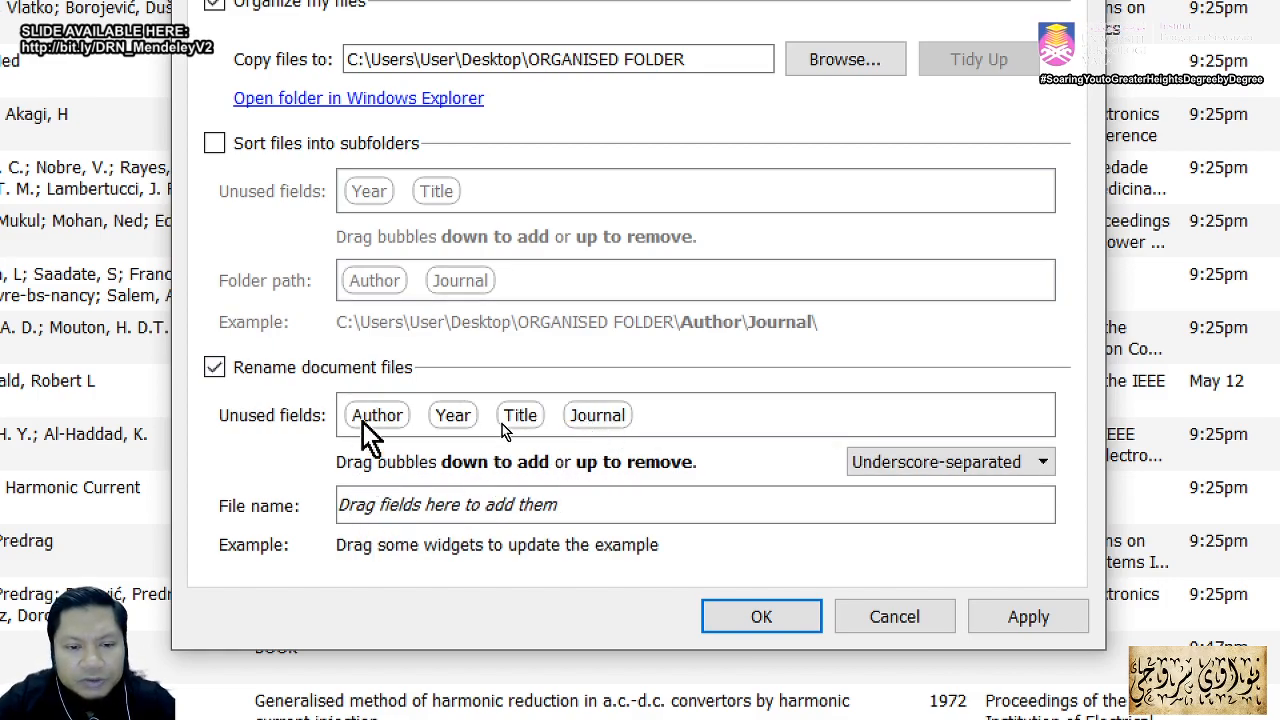
pyautogui.moveTo(442, 420); pyautogui.dragTo(378, 503)
pyautogui.moveTo(389, 426); pyautogui.dragTo(436, 506)
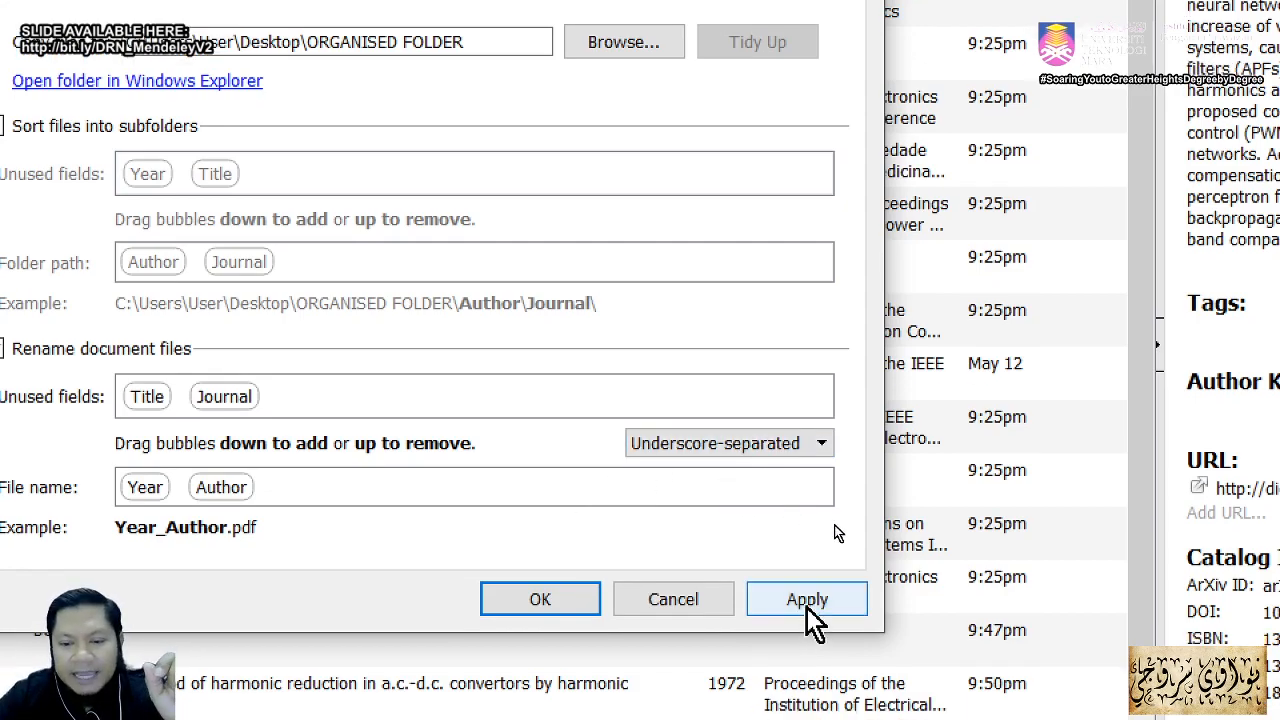
pyautogui.click(806, 605)
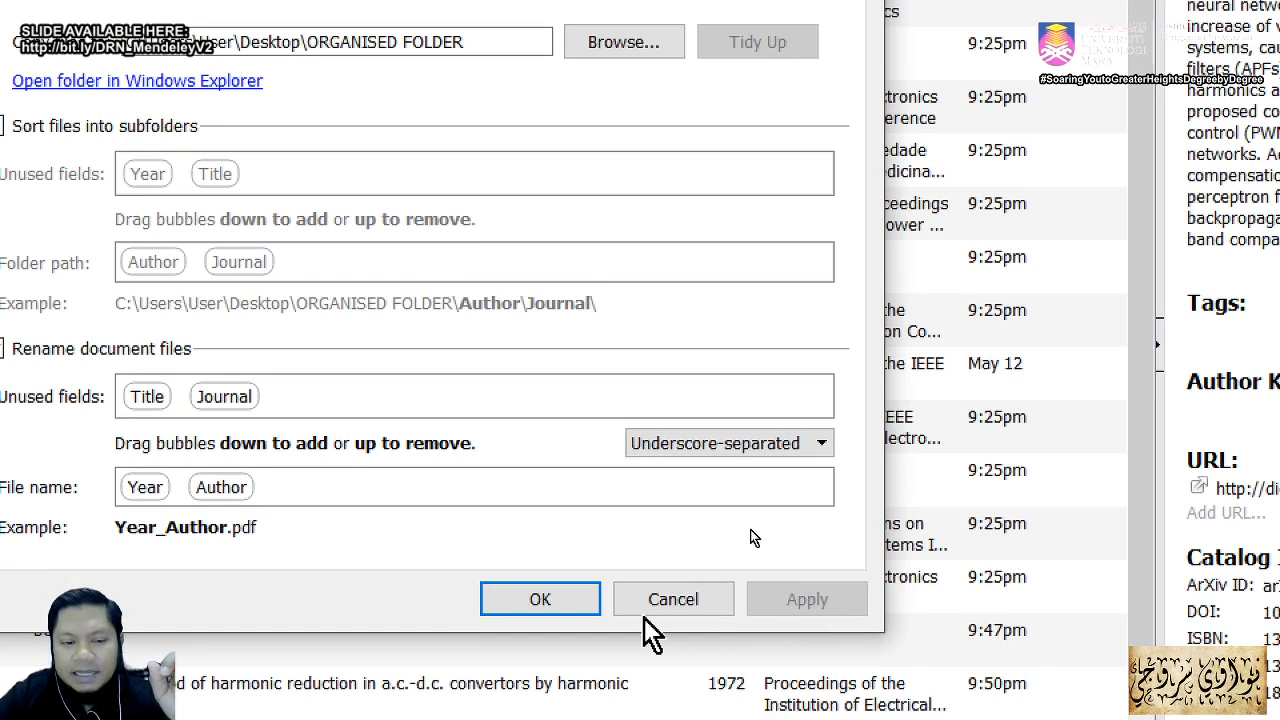
pyautogui.click(569, 604)
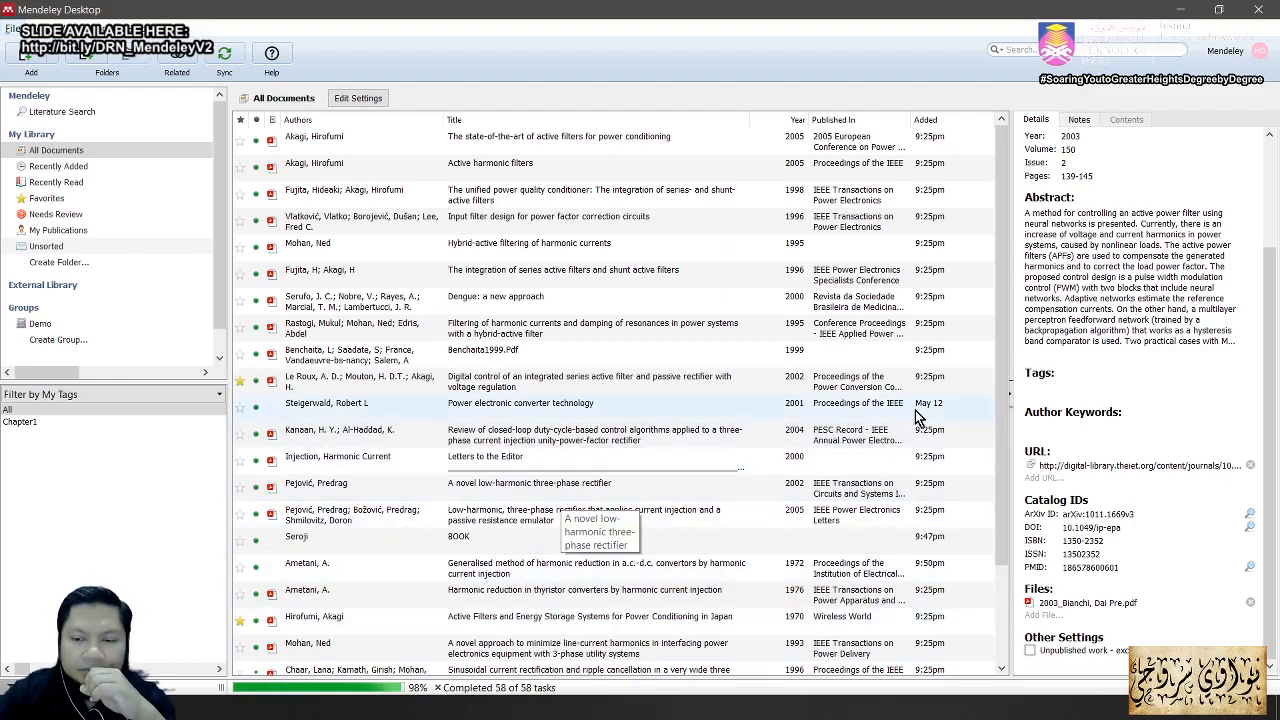
# Step: Scroll the document list, then open ORGANISED FOLDER from the desktop
pyautogui.moveTo(1003, 345); pyautogui.dragTo(991, 534)
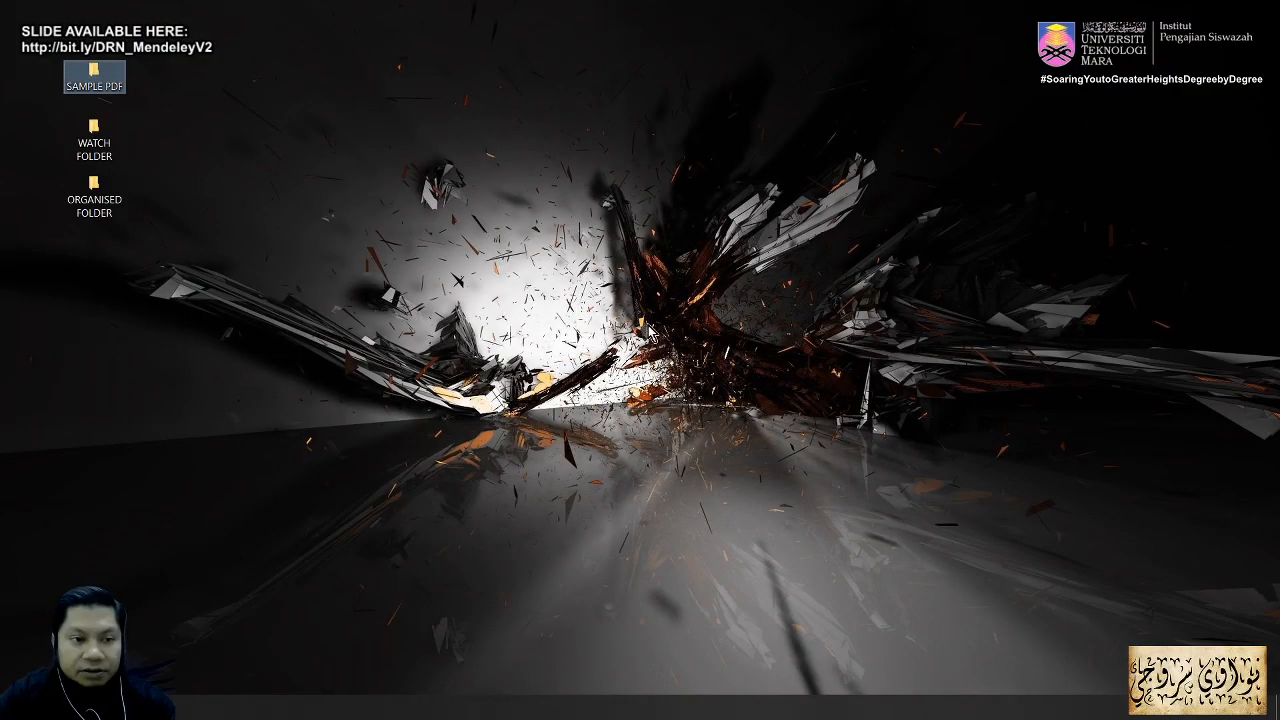
pyautogui.doubleClick(104, 198)
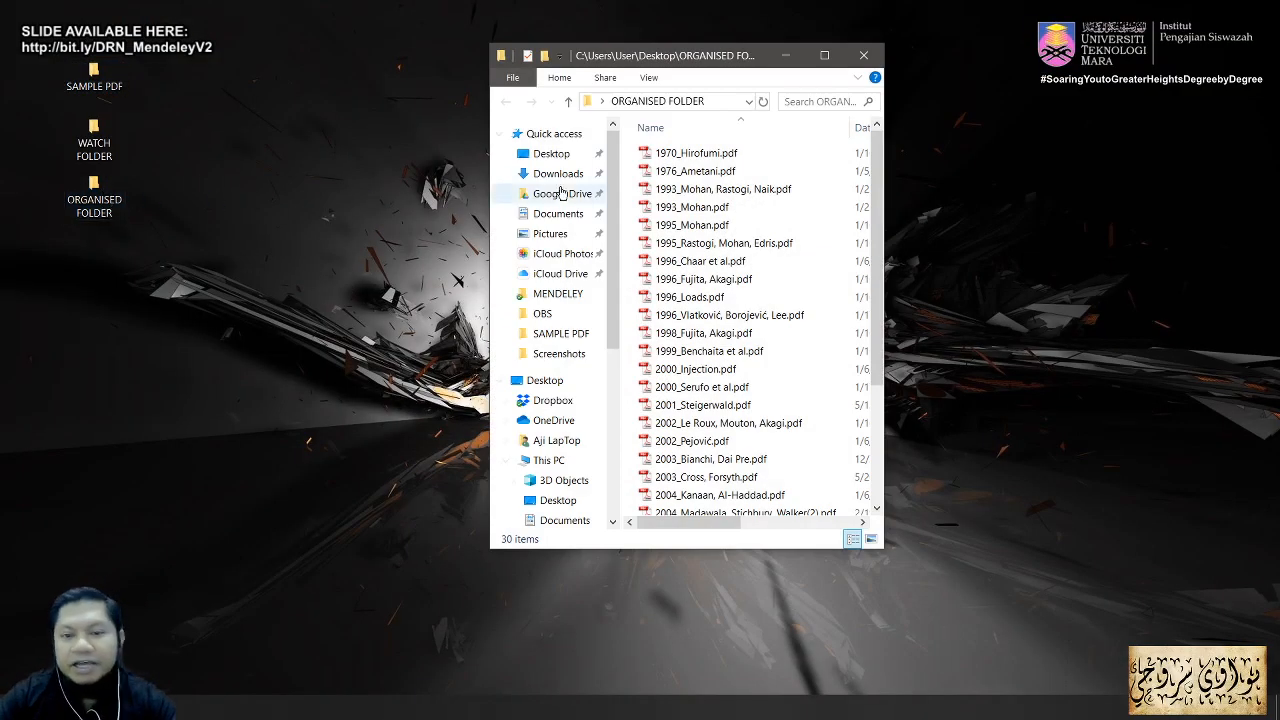
# Step: Maximise ORGANISED FOLDER and widen the Name column to review the Year_Author file names, then restore it
pyautogui.click(824, 56)
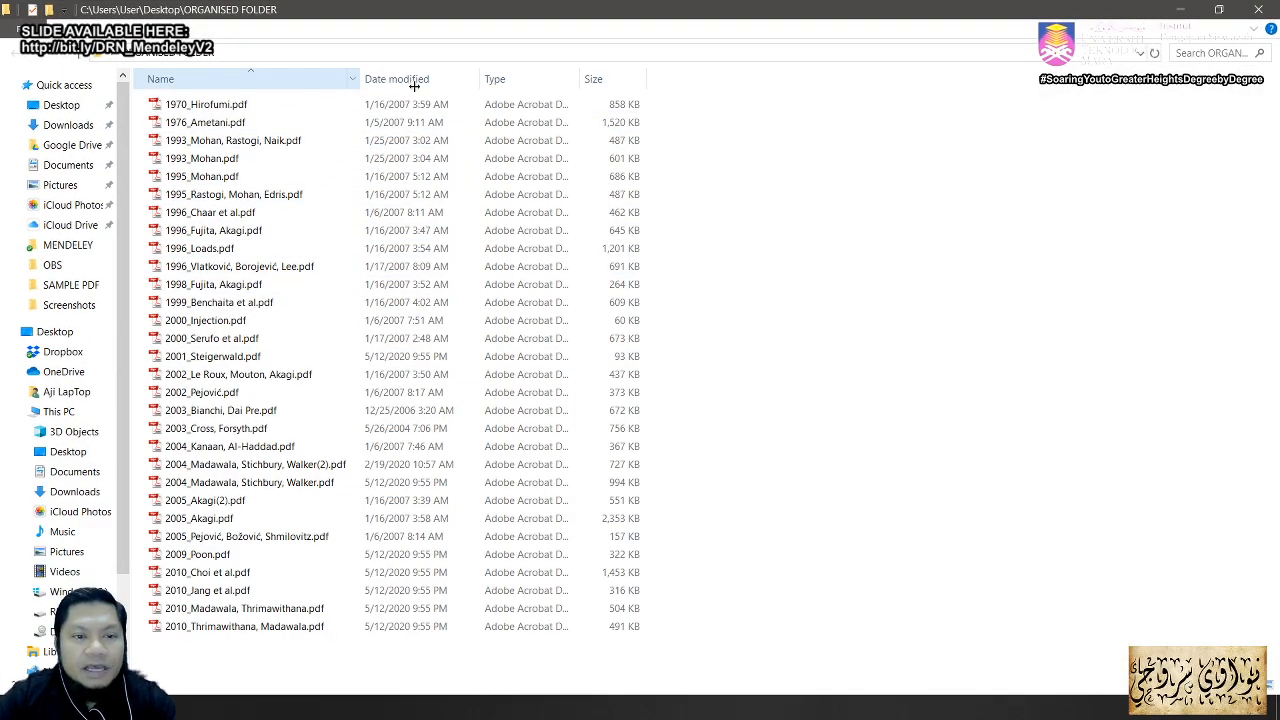
pyautogui.moveTo(402, 84); pyautogui.dragTo(450, 84)
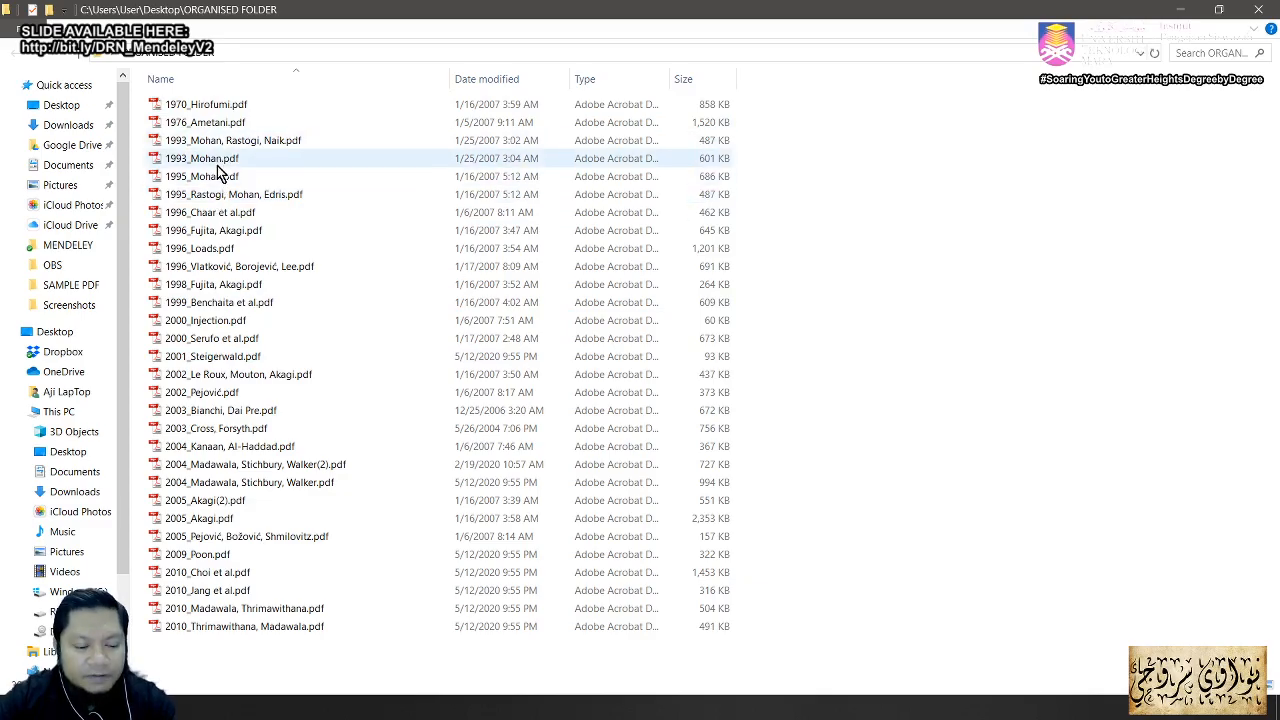
pyautogui.hotkey('ctrl', 'a')
pyautogui.click(1029, 300)
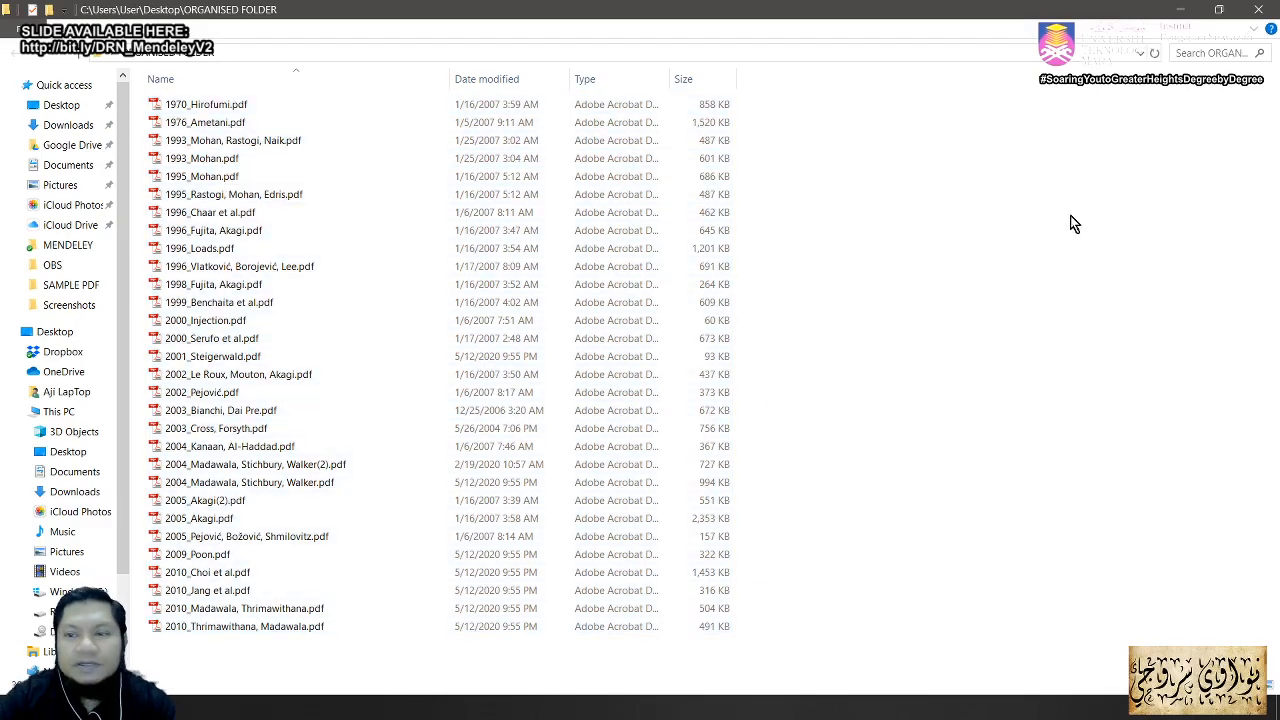
pyautogui.click(1220, 12)
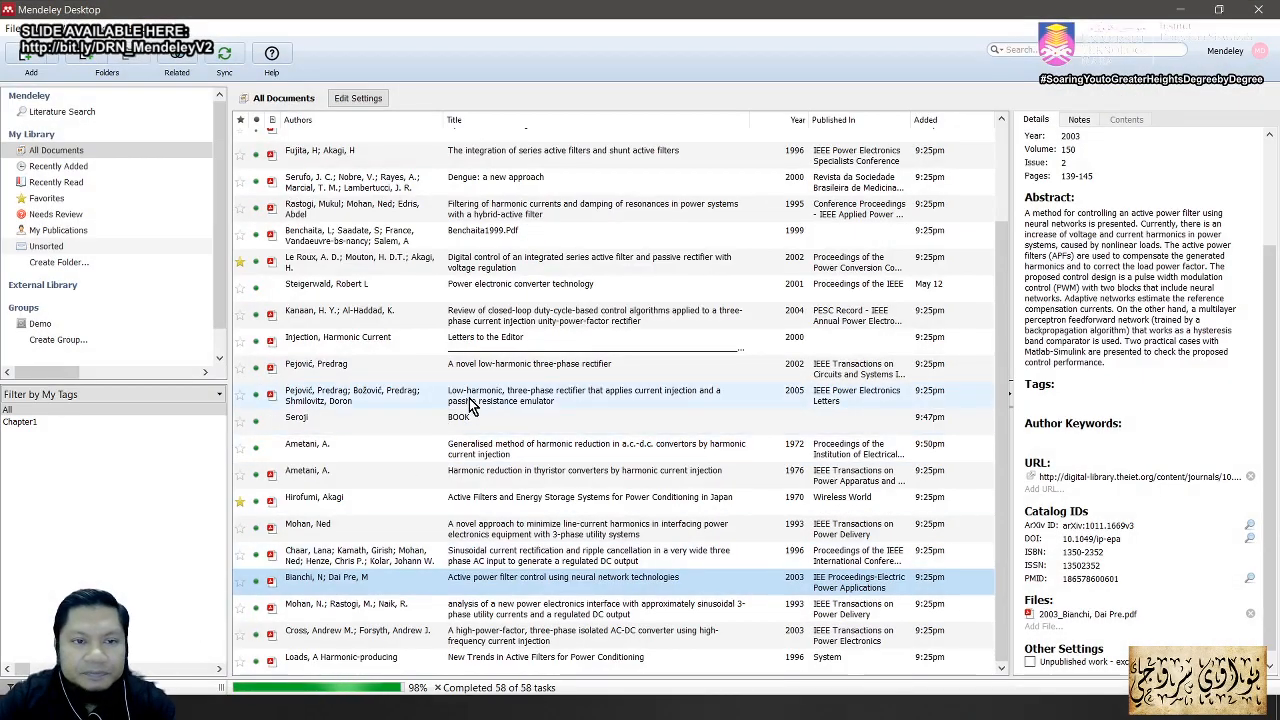
# Step: Shift-select the documents from the first Akagi paper down to Loads, then switch to Explorer
pyautogui.click(360, 155)
pyautogui.keyDown('shift'); pyautogui.click(358, 553); pyautogui.keyUp('shift')
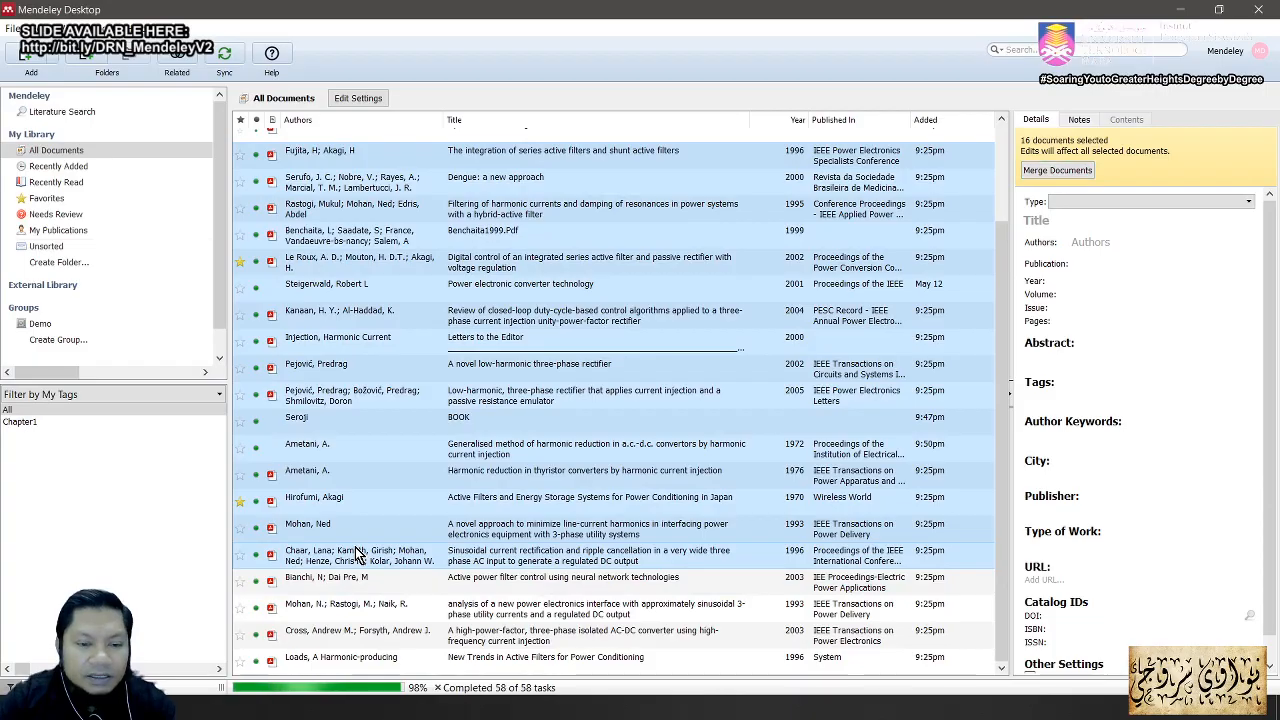
pyautogui.scroll(3, 760, 530)
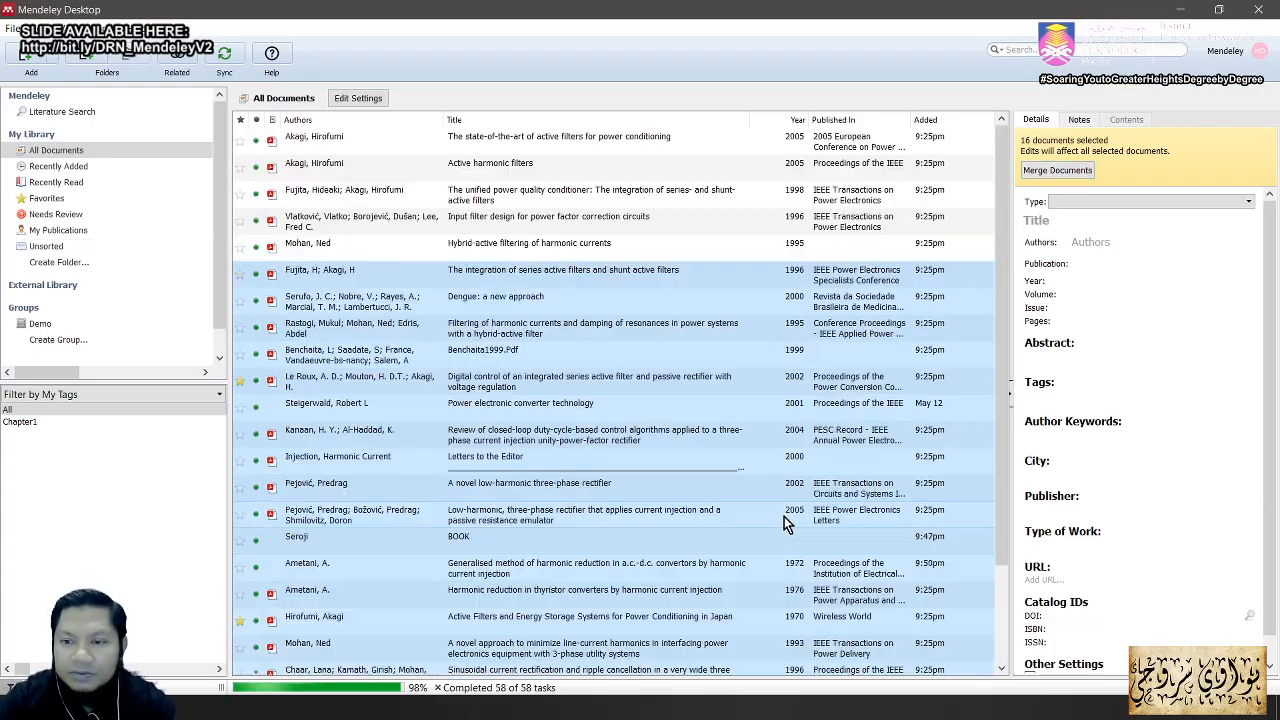
pyautogui.click(393, 145)
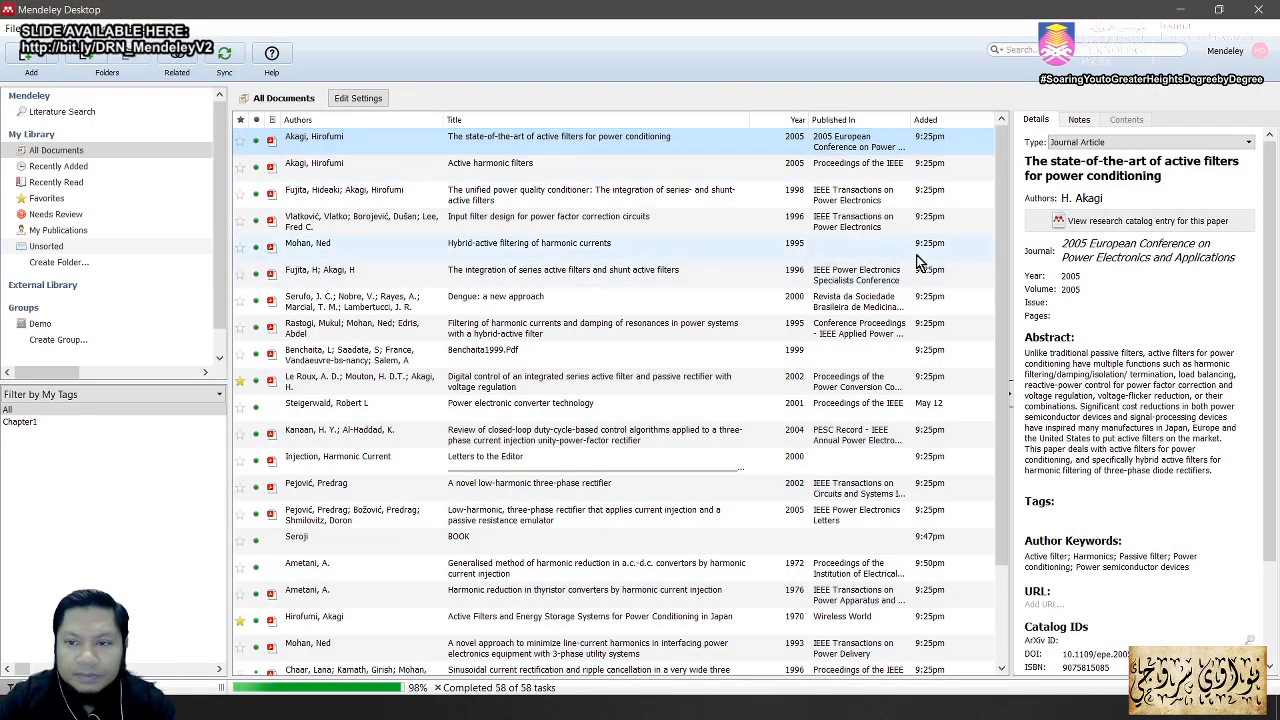
pyautogui.scroll(-2, 995, 350)
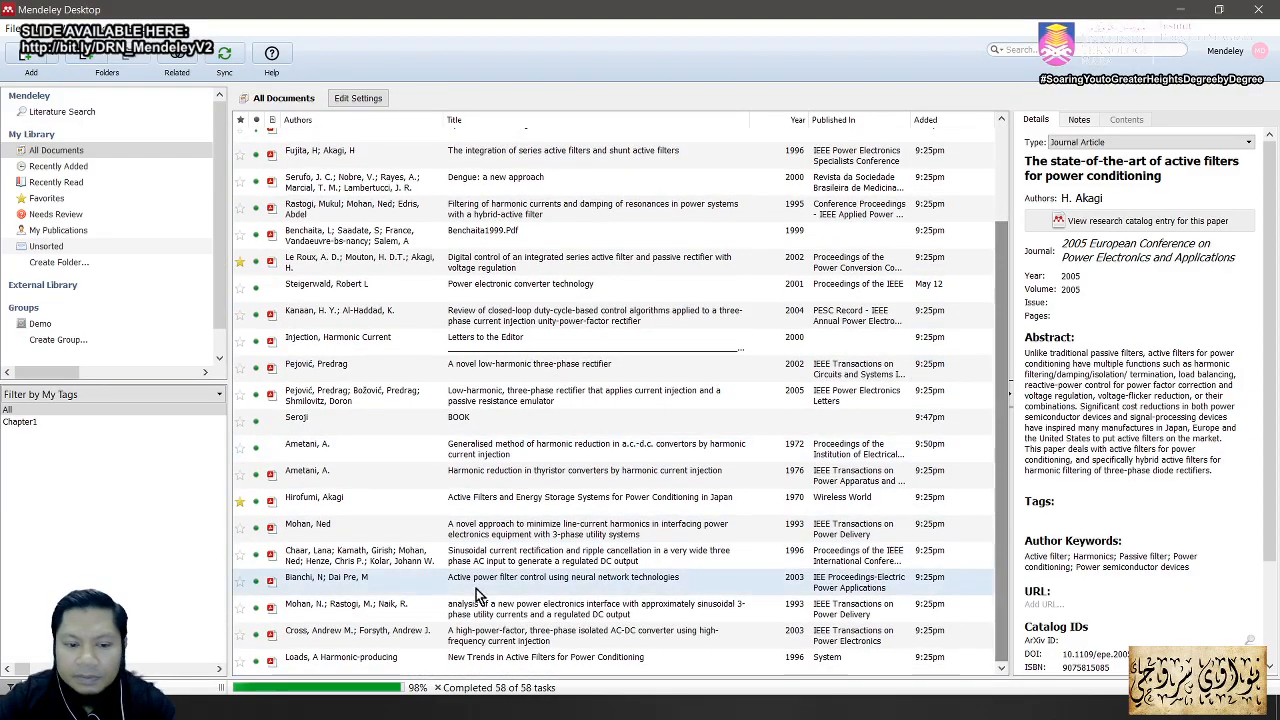
pyautogui.keyDown('shift'); pyautogui.click(361, 655); pyautogui.keyUp('shift')
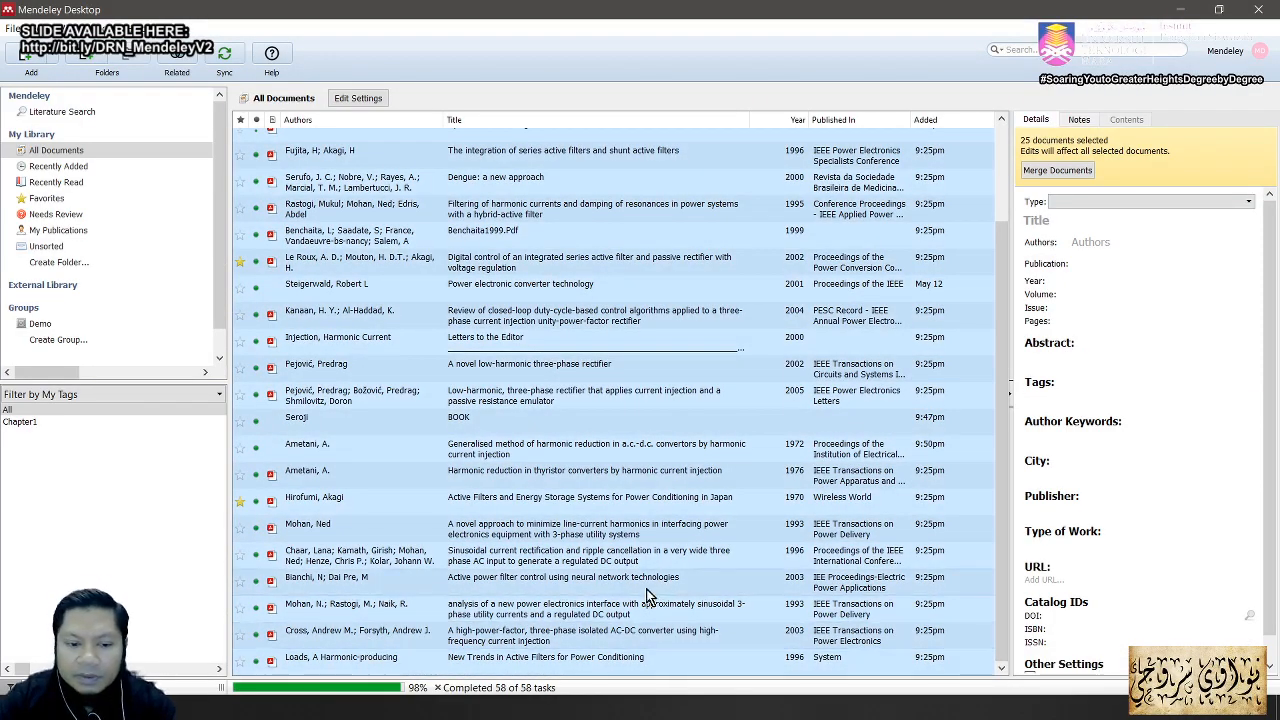
pyautogui.scroll(2, 652, 592)
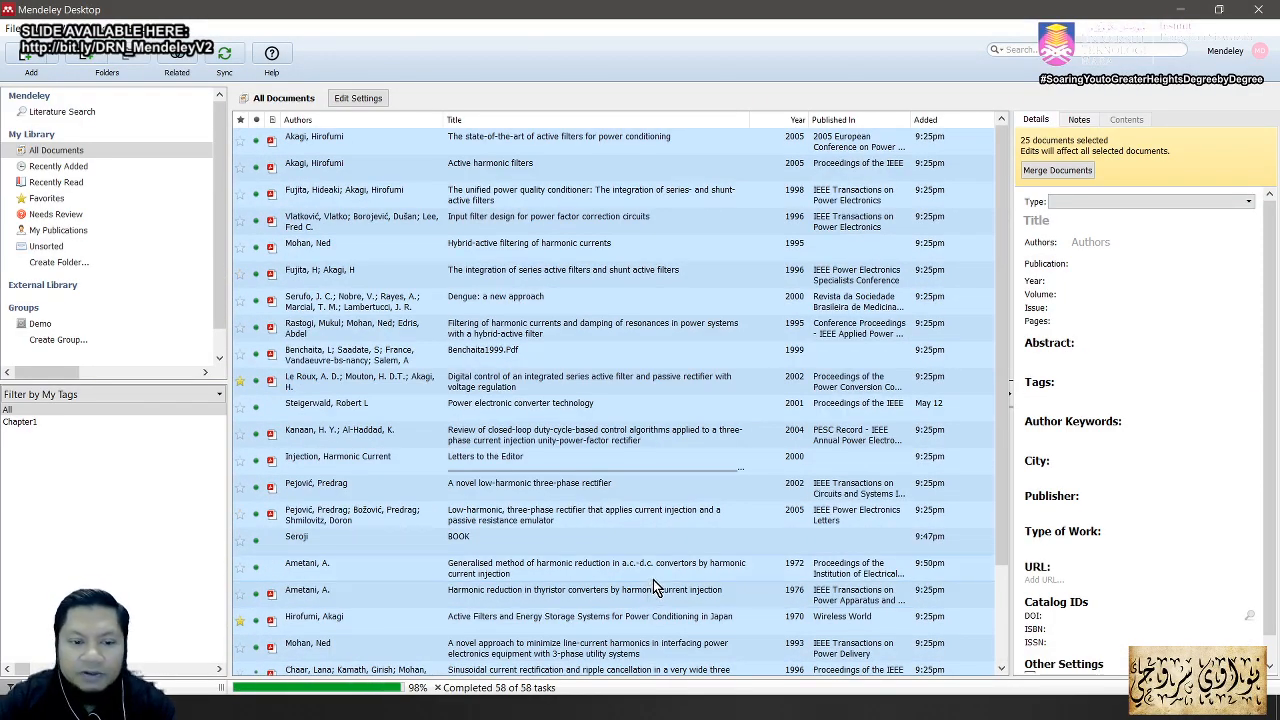
pyautogui.scroll(-2, 655, 588)
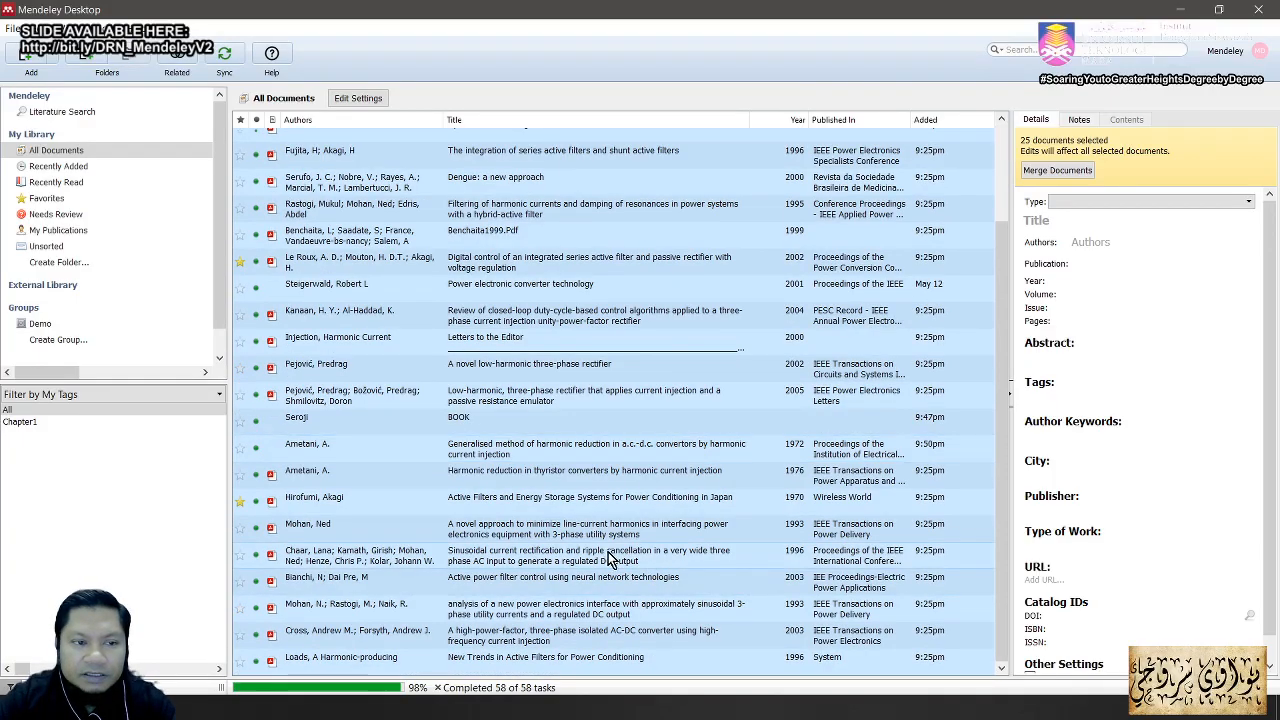
pyautogui.hotkey('alt', 'Tab')
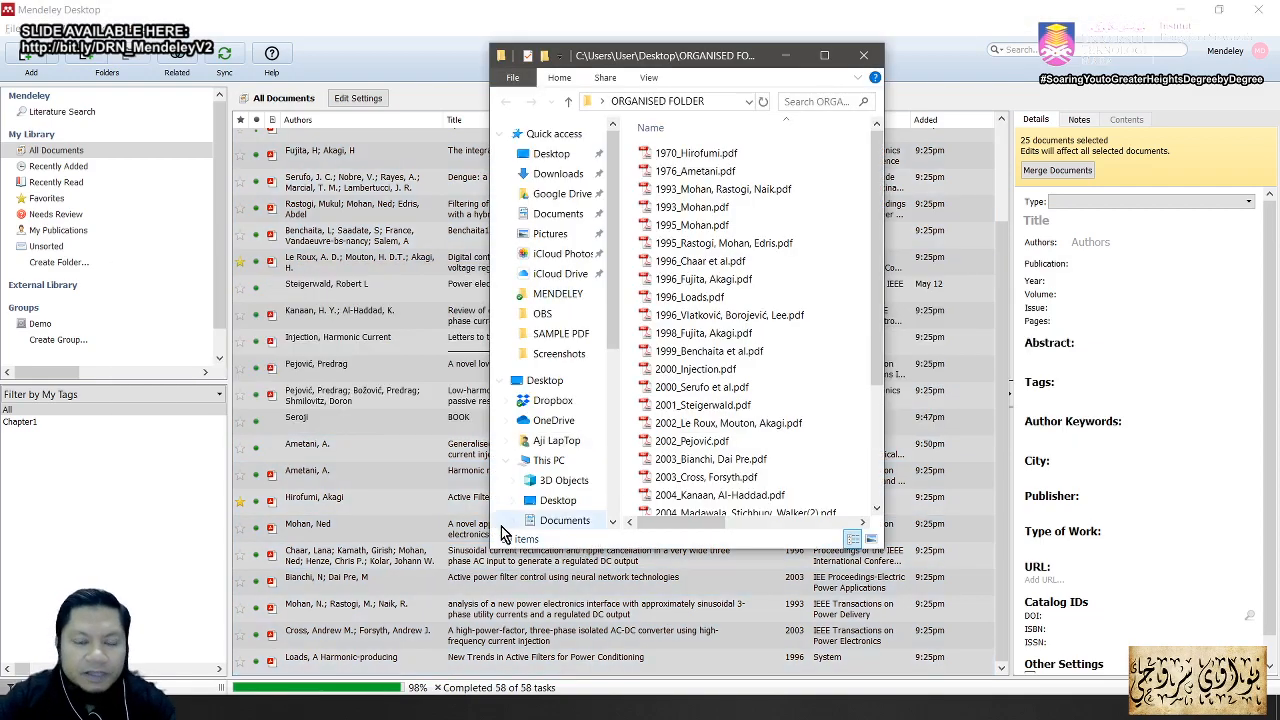
# Step: Maximise ORGANISED FOLDER and select 2004_Madawala, Stichbury, Walker(2).pdf and 2005_Akagi(2).pdf
pyautogui.click(823, 56)
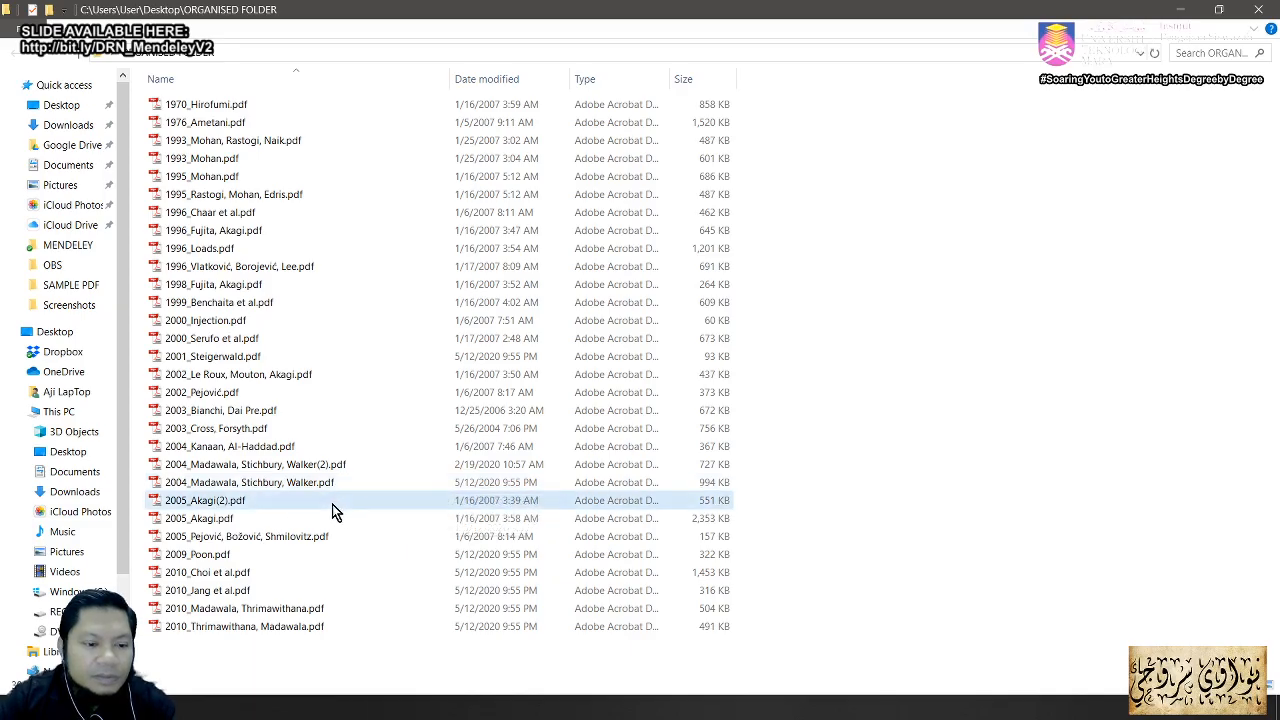
pyautogui.hotkey('ctrl', 'a')
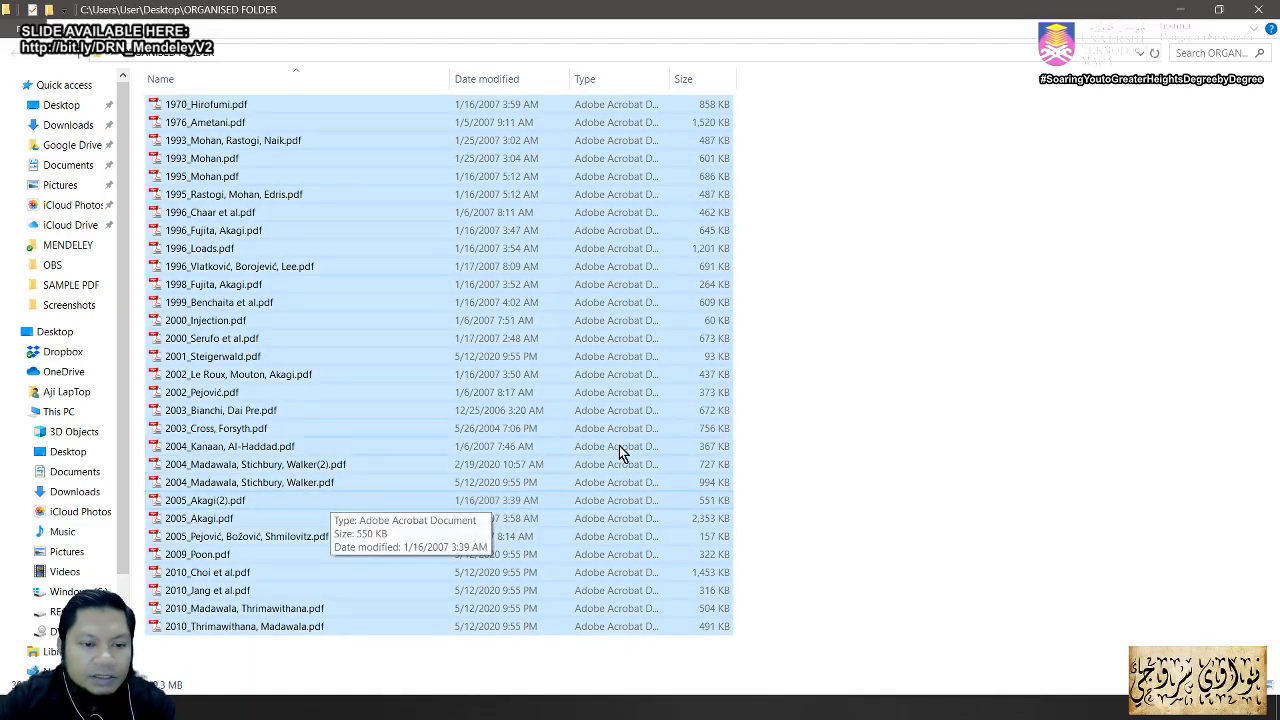
pyautogui.click(880, 420)
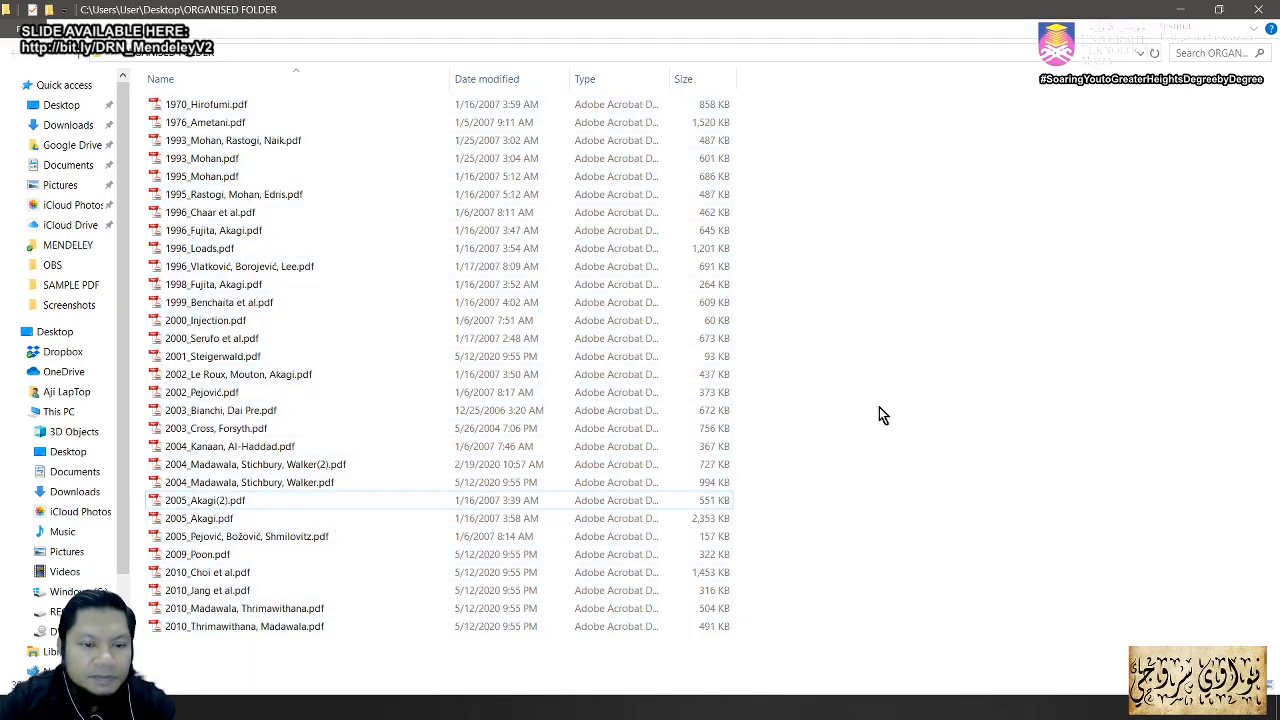
pyautogui.keyDown('ctrl'); pyautogui.click(323, 466); pyautogui.keyUp('ctrl')
pyautogui.keyDown('ctrl'); pyautogui.click(238, 502); pyautogui.keyUp('ctrl')
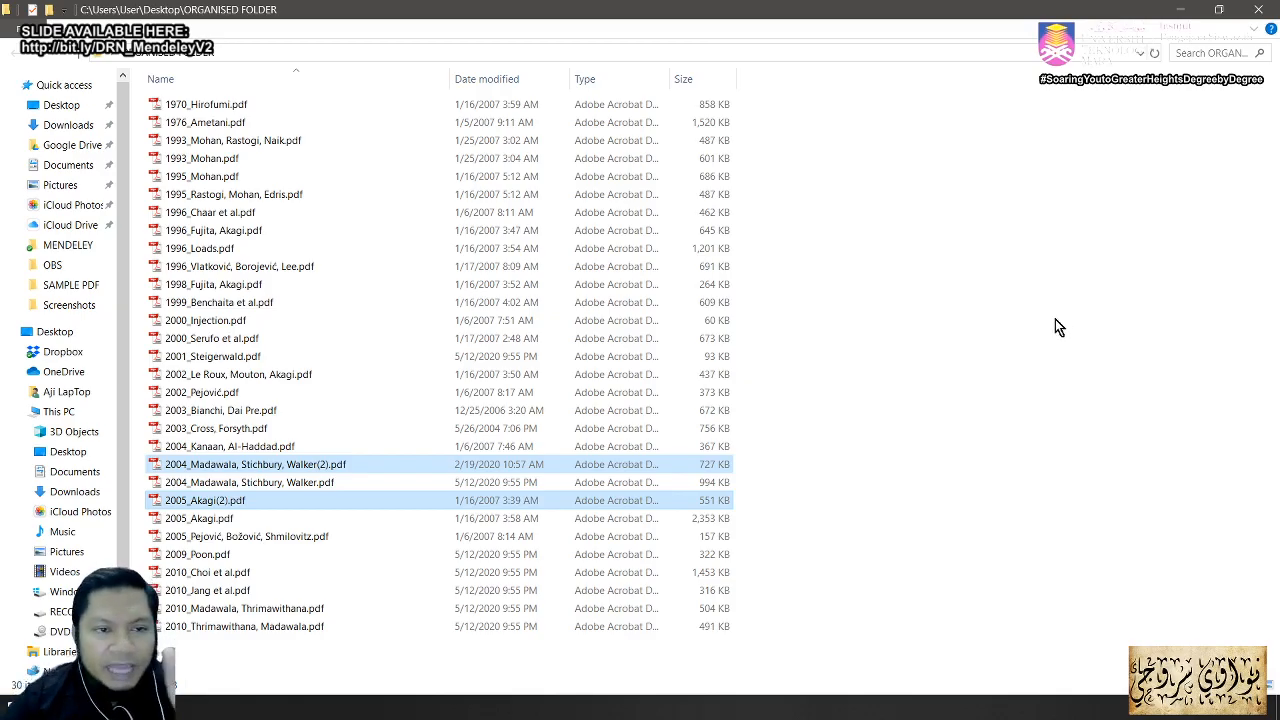
# Step: Open 1970_Hirofumi.pdf to check it, close it and the folder, and select the Le Roux paper
pyautogui.click(226, 107)
pyautogui.doubleClick(228, 108)
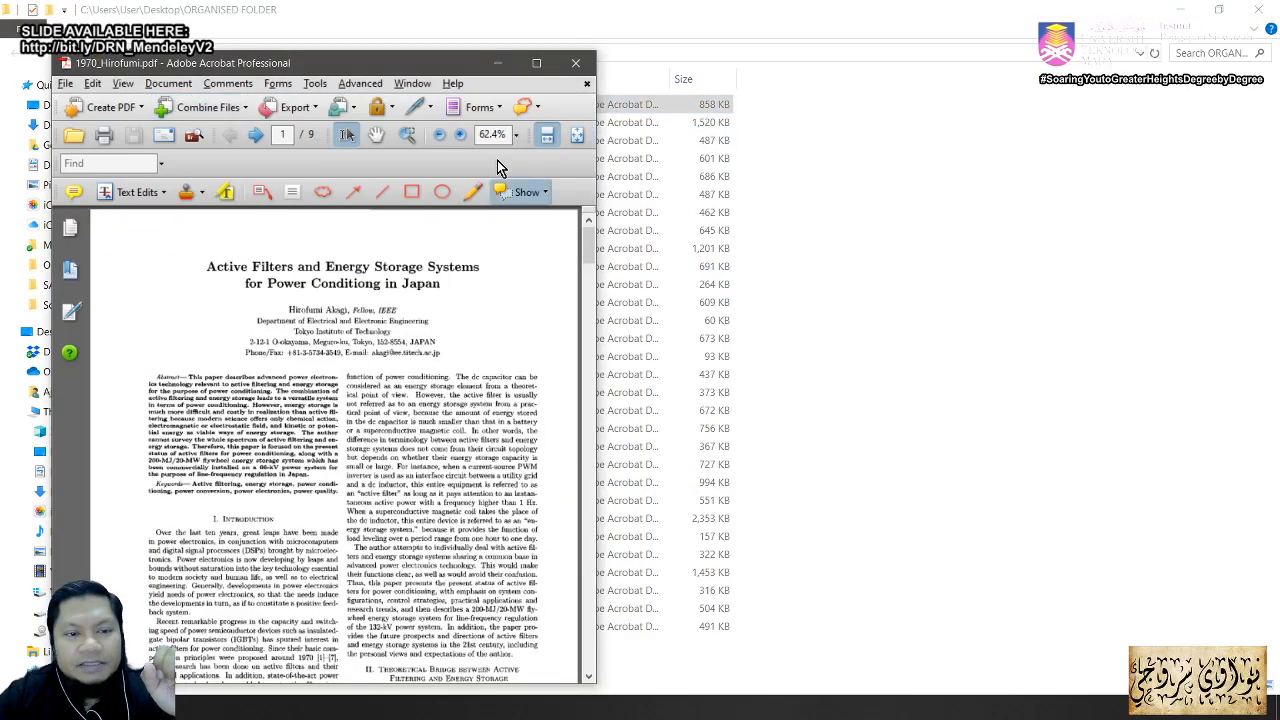
pyautogui.click(575, 63)
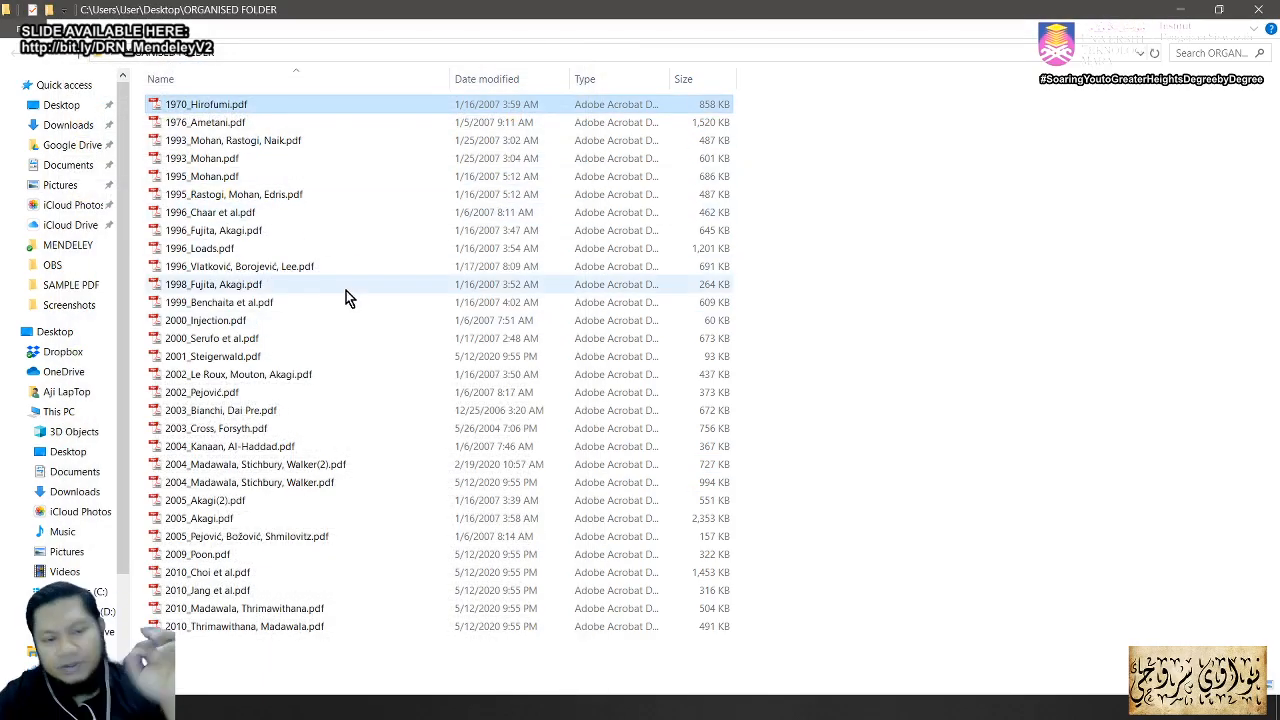
pyautogui.click(1259, 12)
pyautogui.click(704, 268)
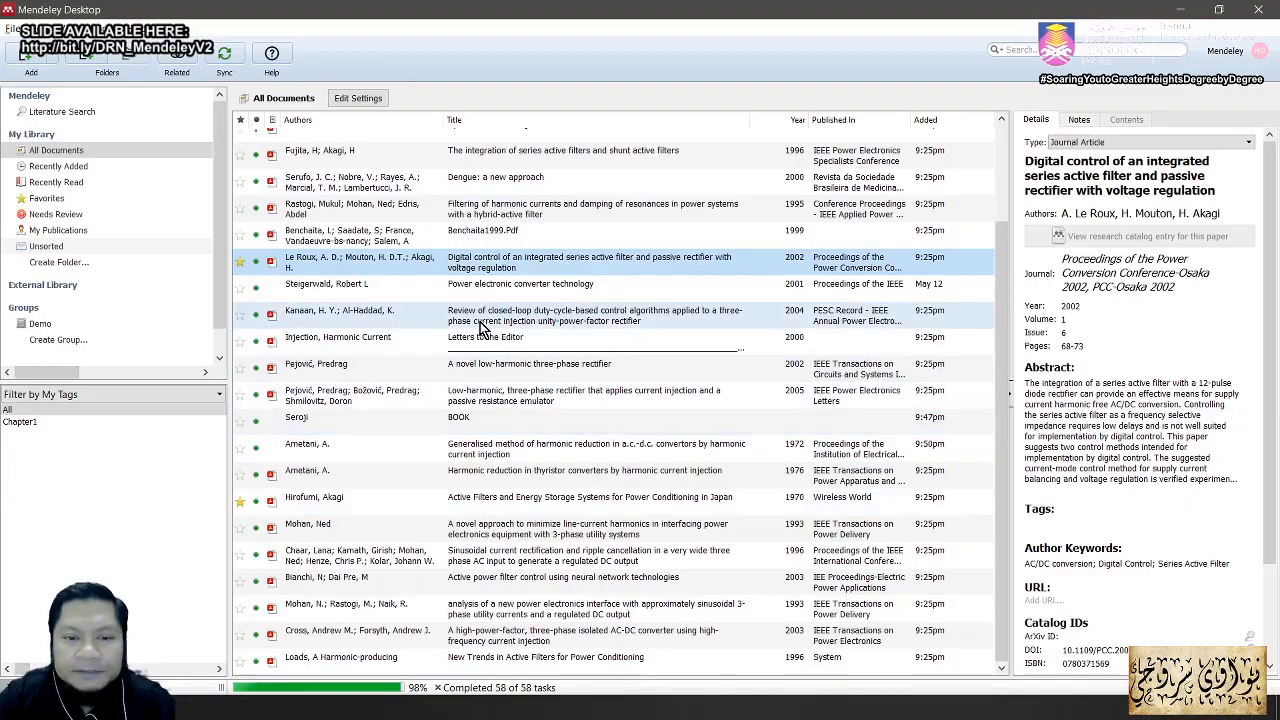
pyautogui.click(600, 316)
pyautogui.moveTo(1274, 495); pyautogui.dragTo(1268, 635)
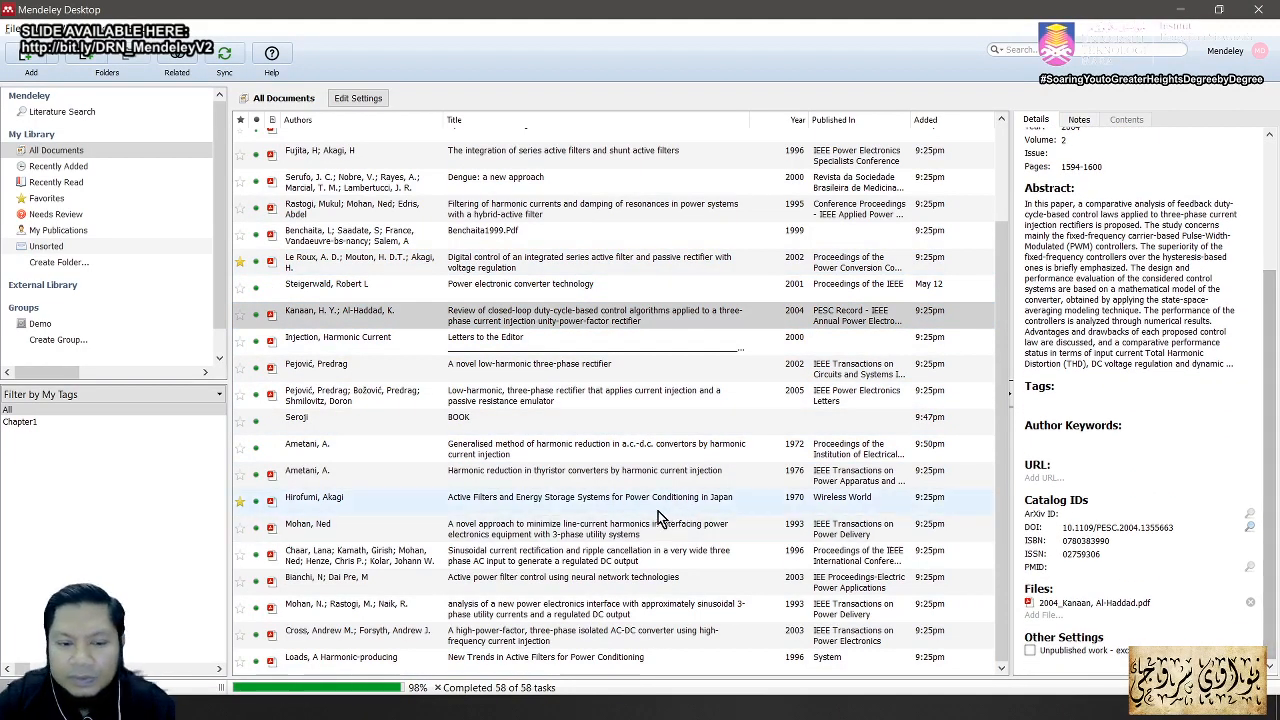
pyautogui.click(618, 506)
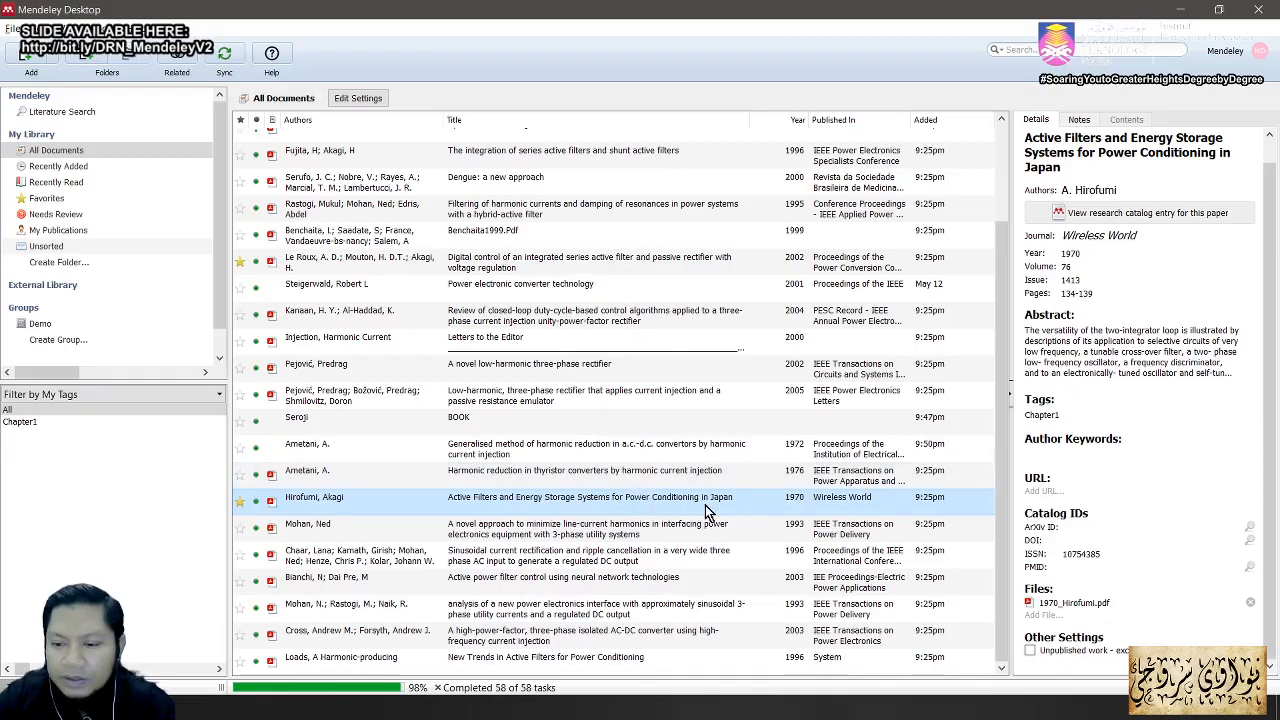
pyautogui.click(652, 560)
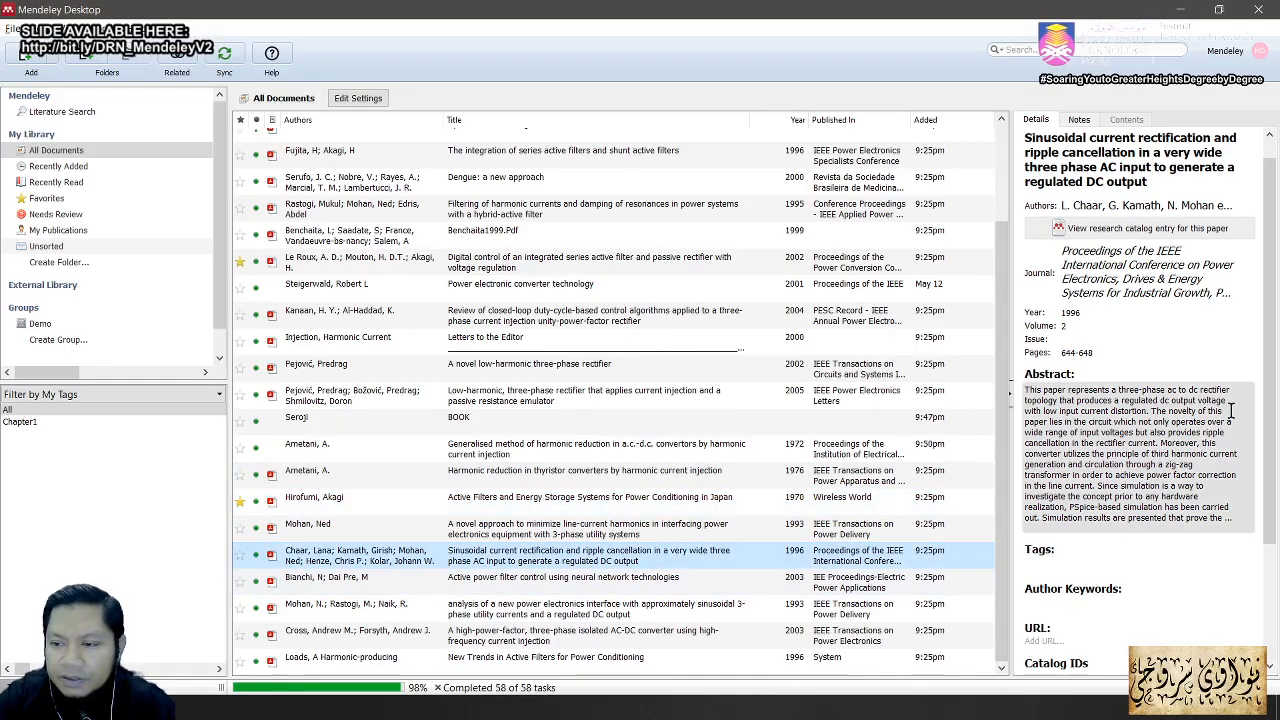
pyautogui.moveTo(1273, 420); pyautogui.dragTo(1247, 546)
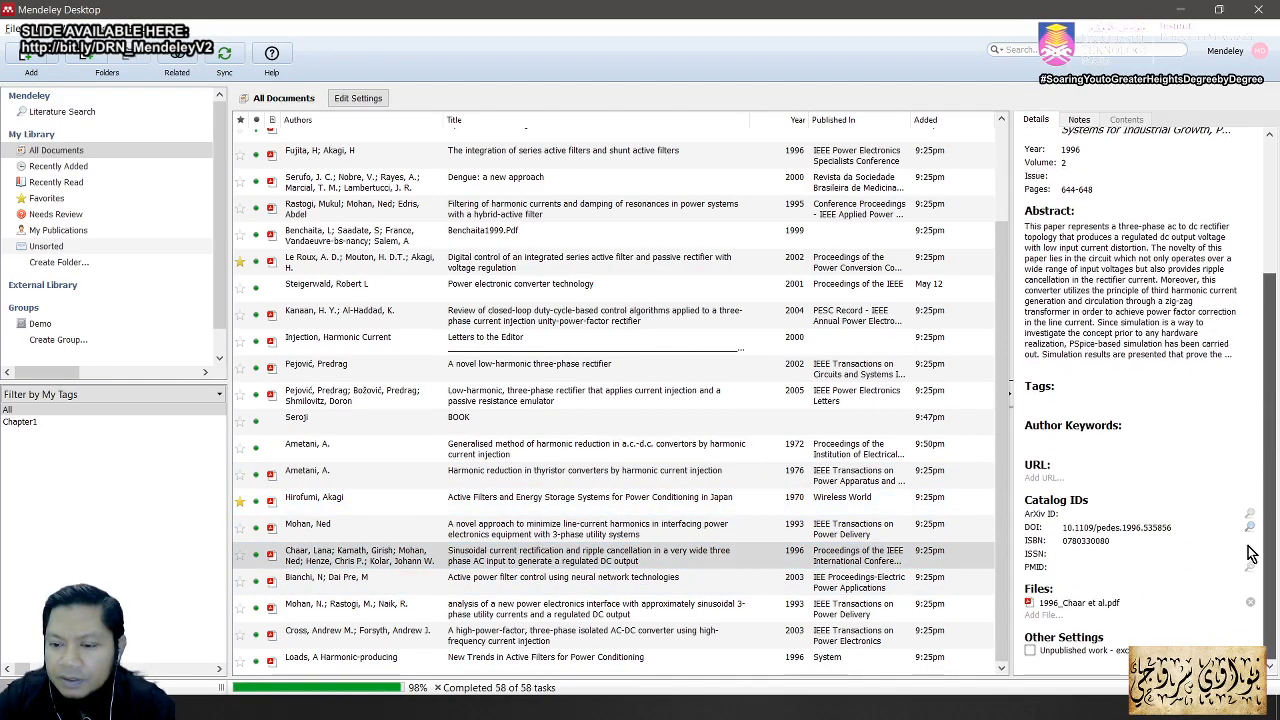
pyautogui.click(470, 582)
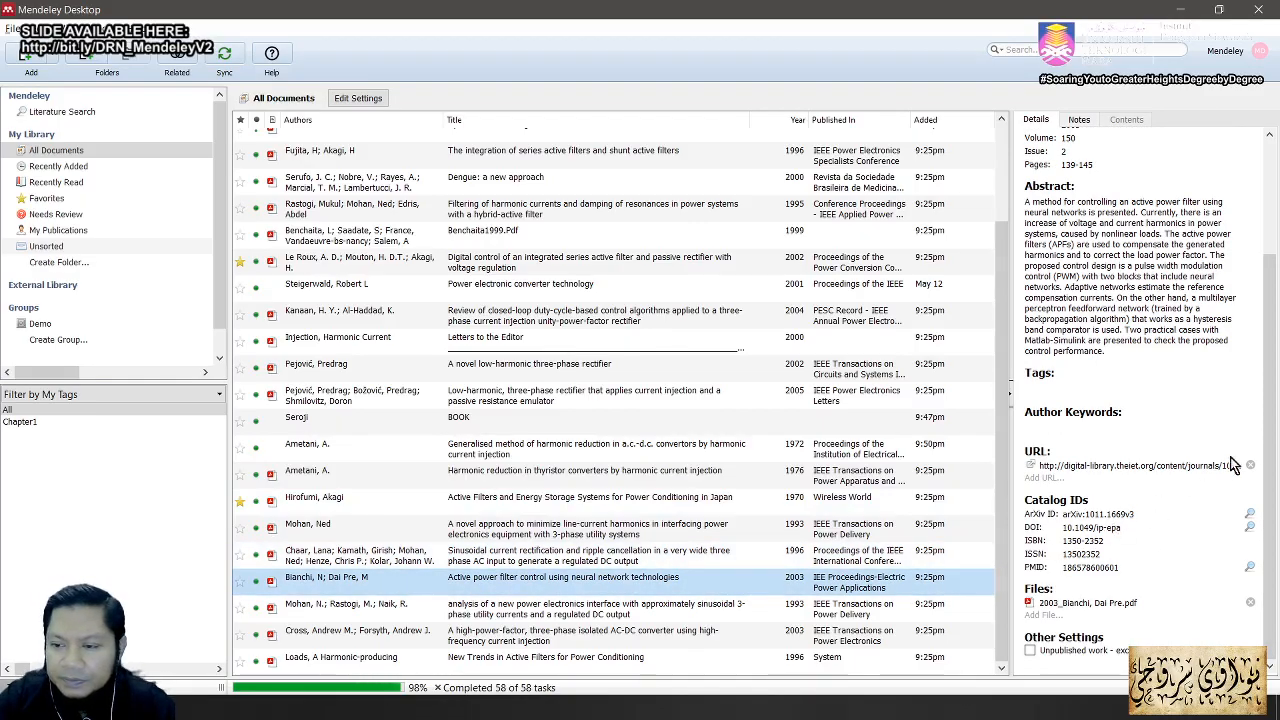
pyautogui.moveTo(1274, 456); pyautogui.dragTo(1275, 330)
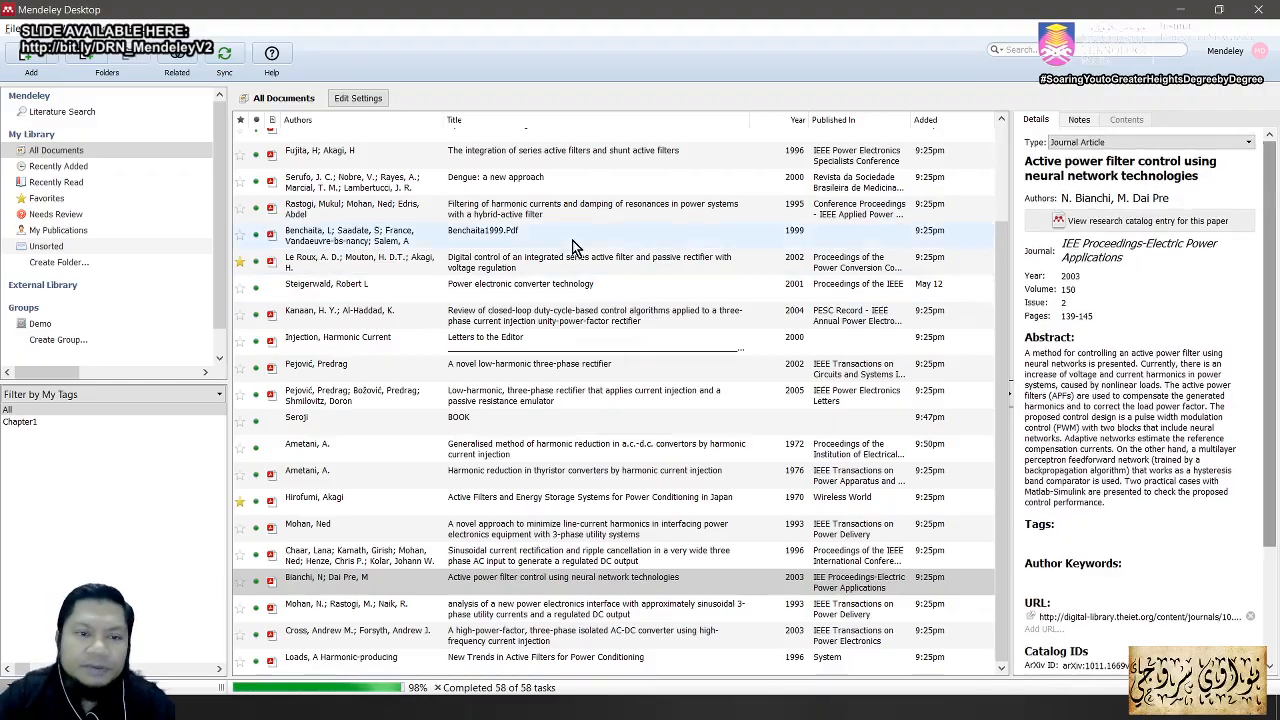
pyautogui.click(516, 155)
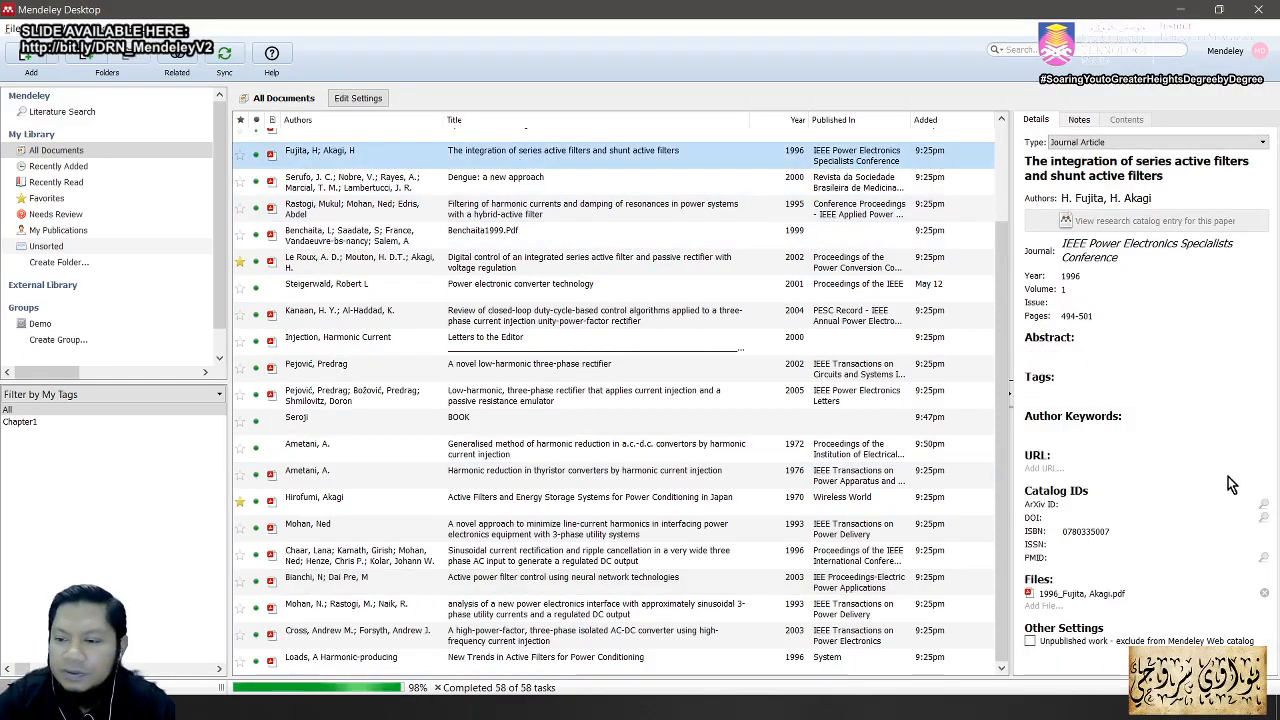
pyautogui.scroll(3, 700, 400)
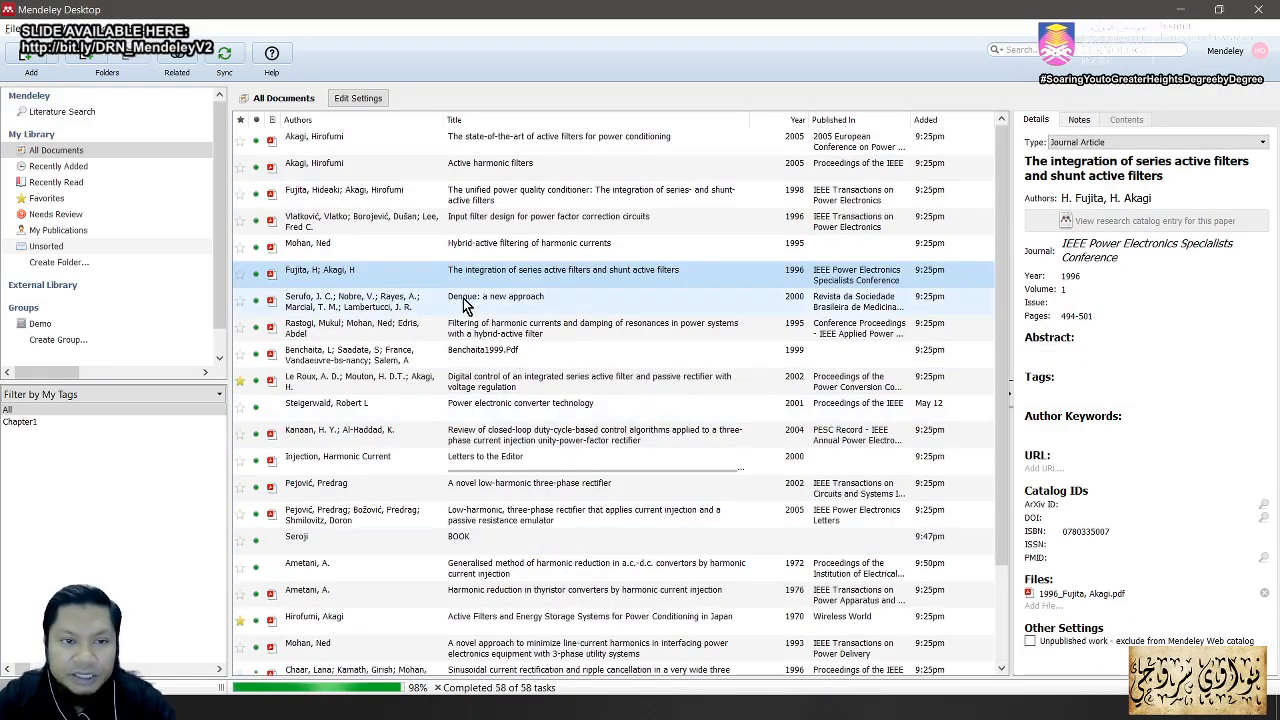
pyautogui.click(483, 145)
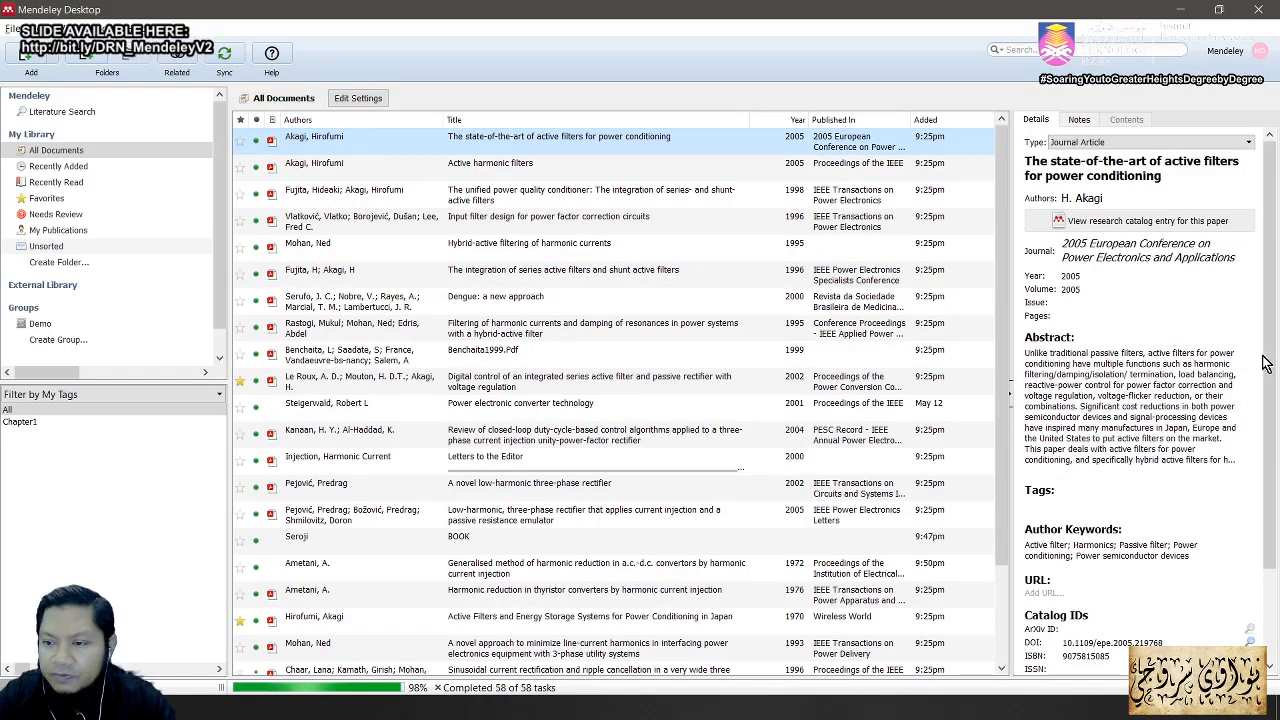
pyautogui.scroll(-2, 1250, 524)
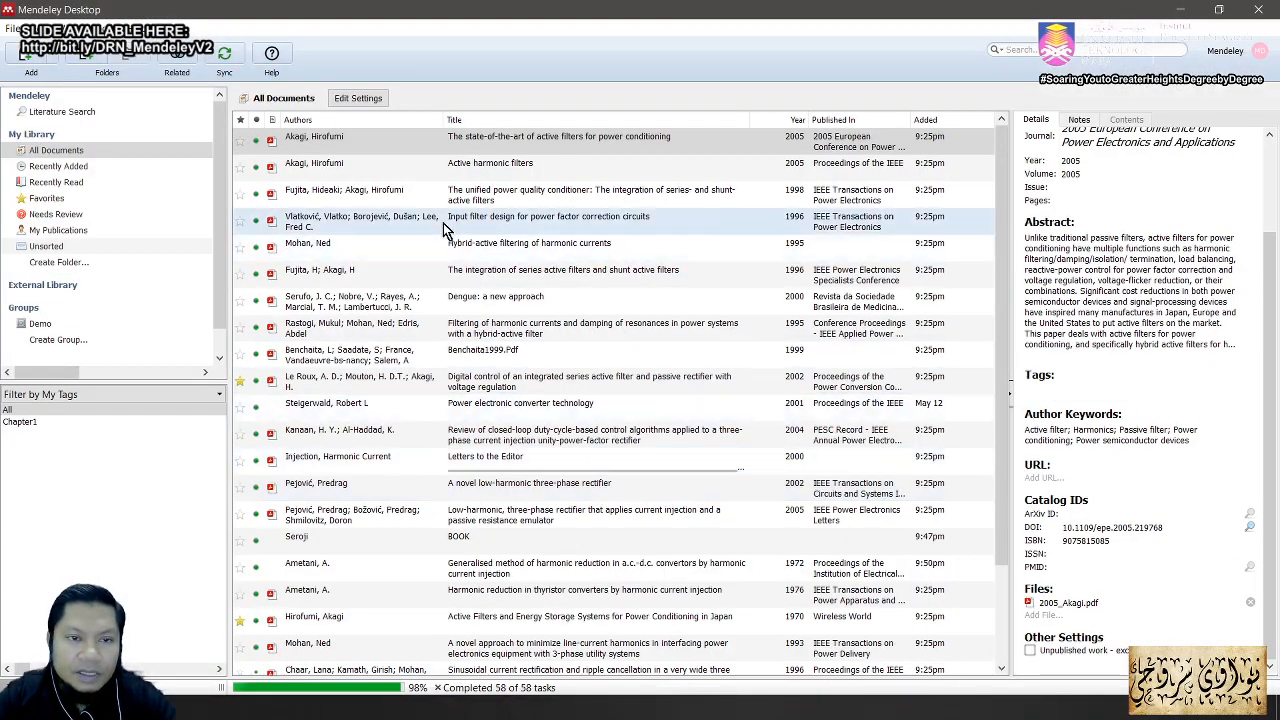
pyautogui.click(420, 172)
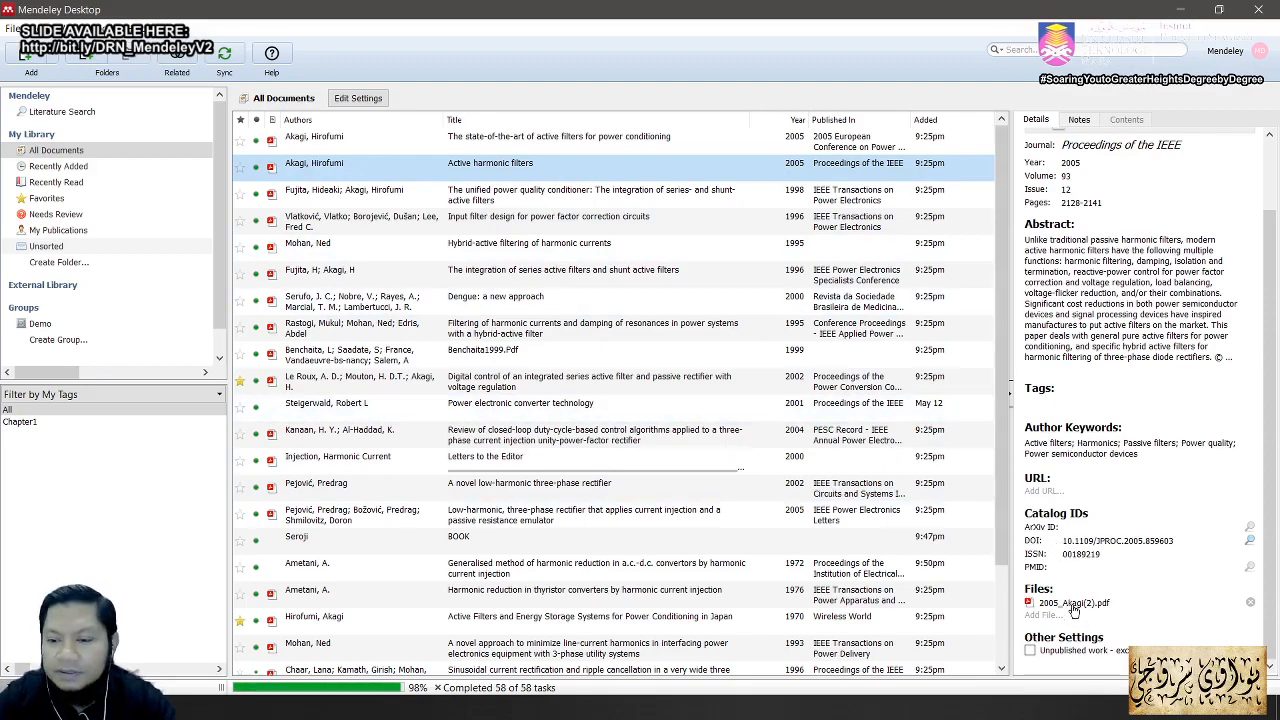
pyautogui.click(348, 198)
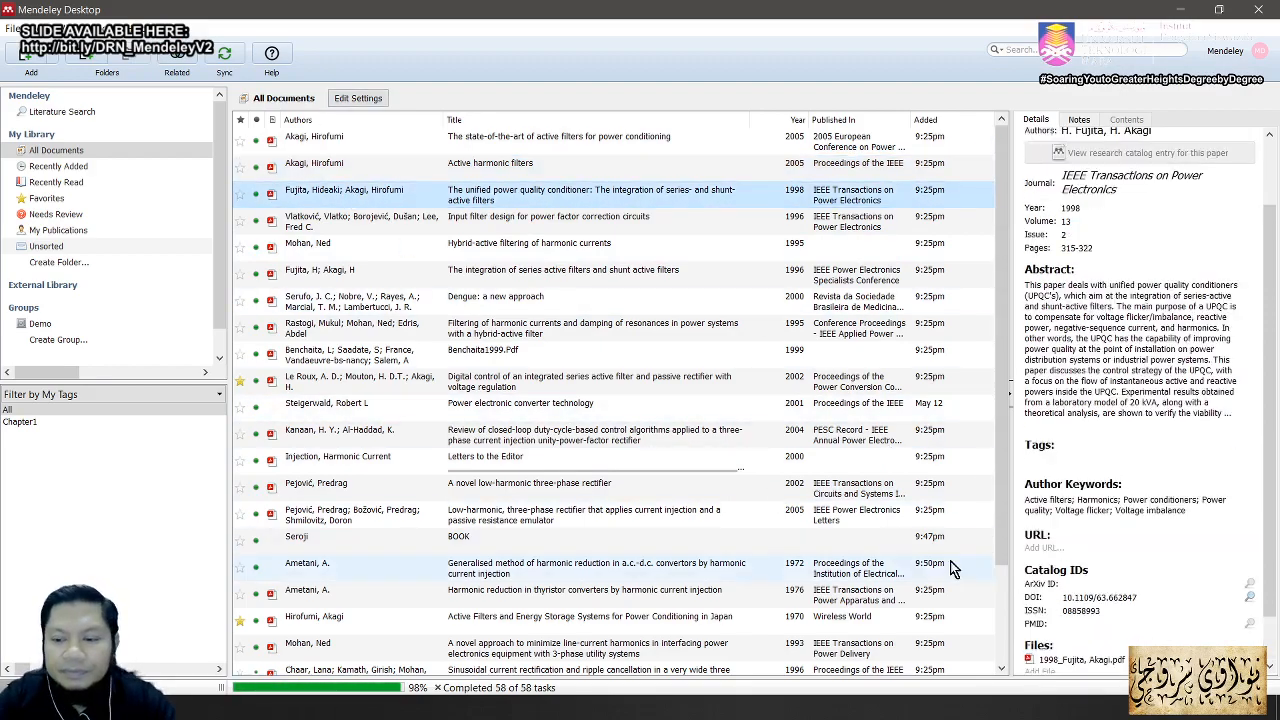
pyautogui.moveTo(1270, 548); pyautogui.dragTo(1270, 604)
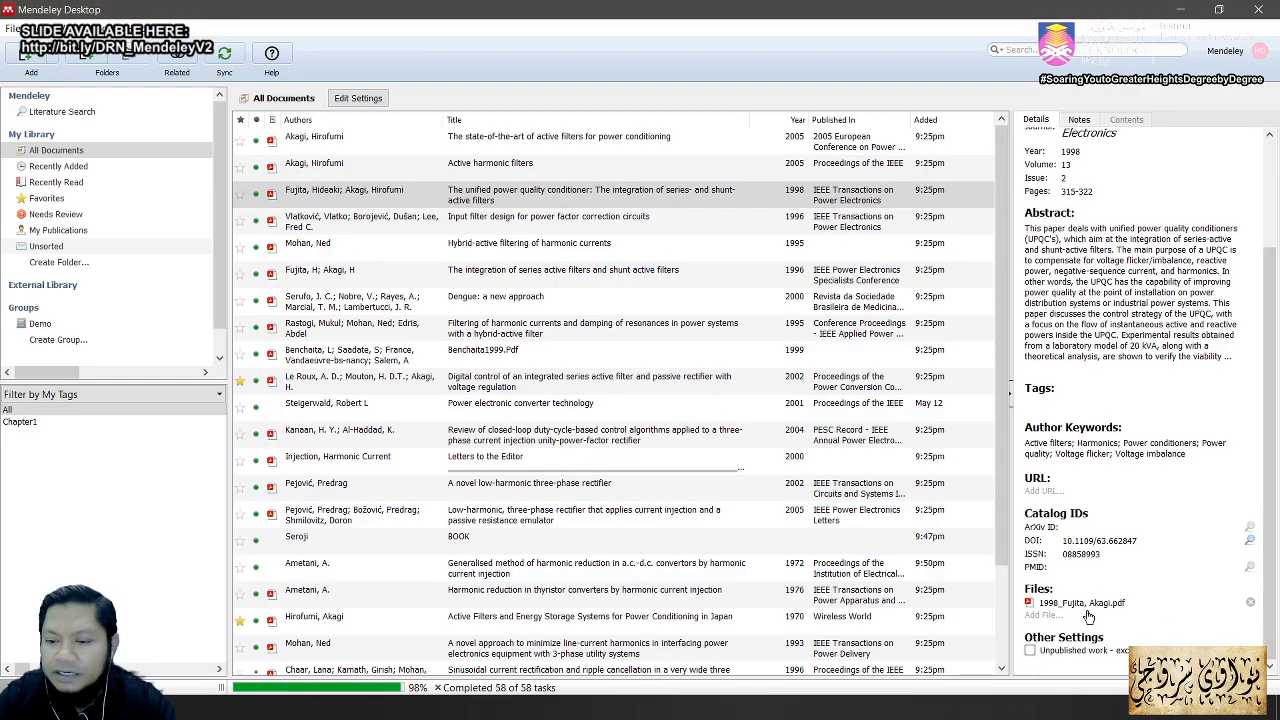
pyautogui.click(440, 221)
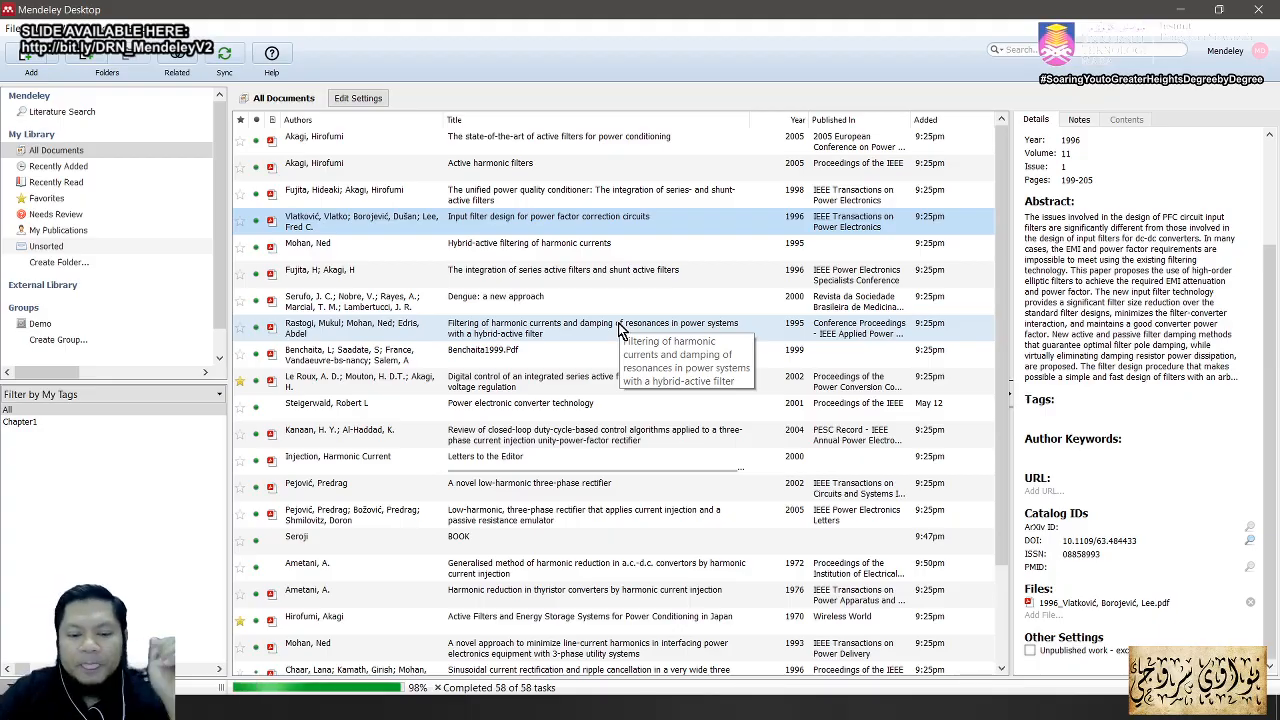
# Step: Bring up the Acrobat slide deck, scroll to slide 37 on the Mendeley Word plug-in, and return to Mendeley
pyautogui.hotkey('alt', 'Tab')
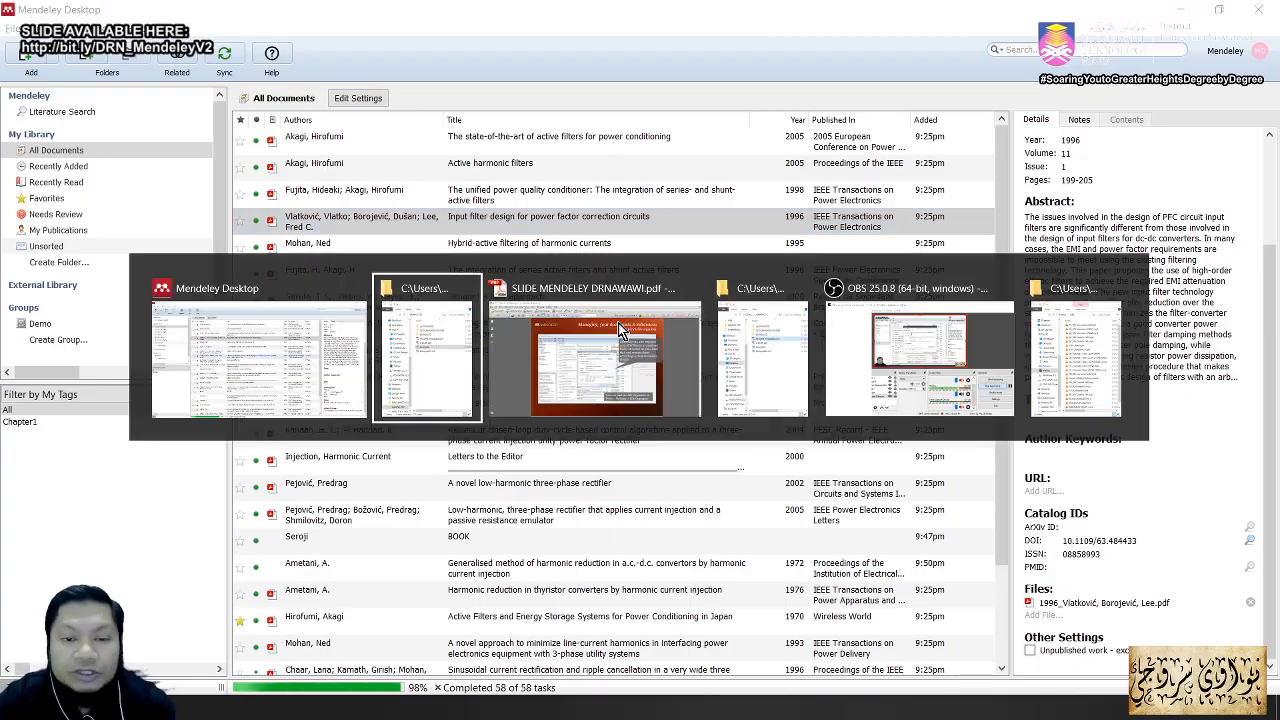
pyautogui.hotkey('alt', 'Tab')
pyautogui.click(614, 327)
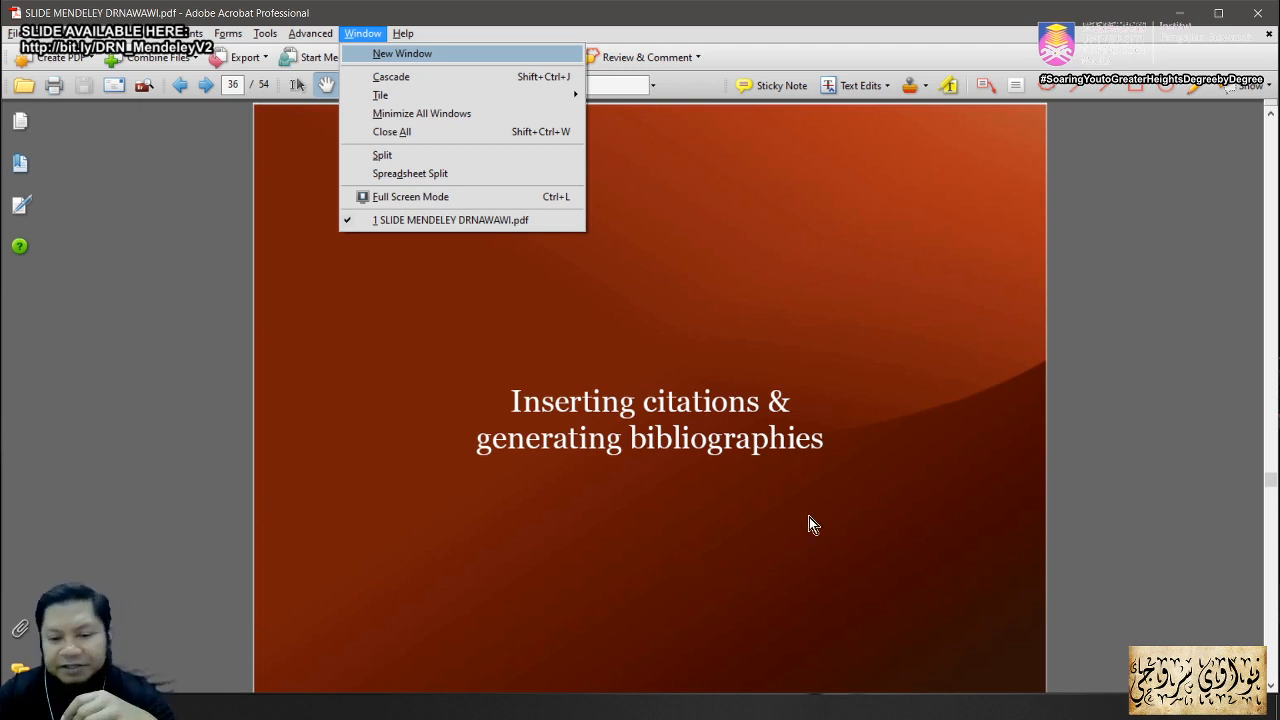
pyautogui.click(1140, 376)
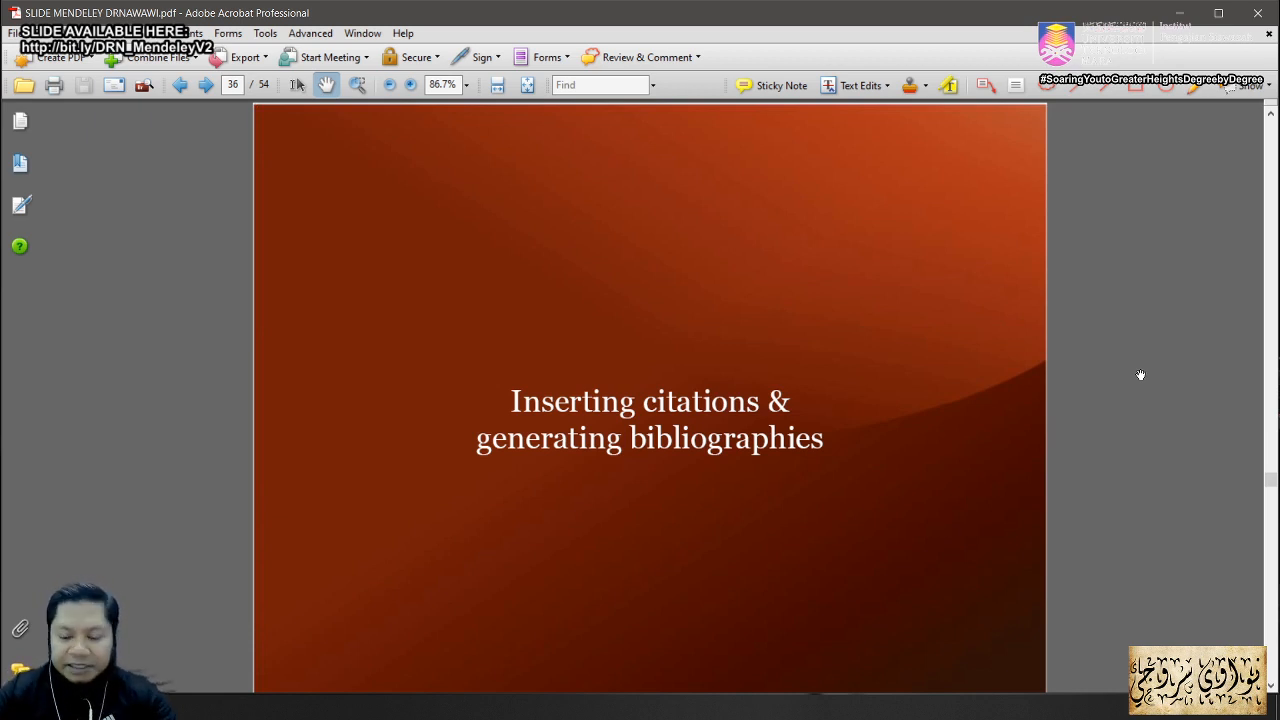
pyautogui.scroll(-1, 1141, 374)
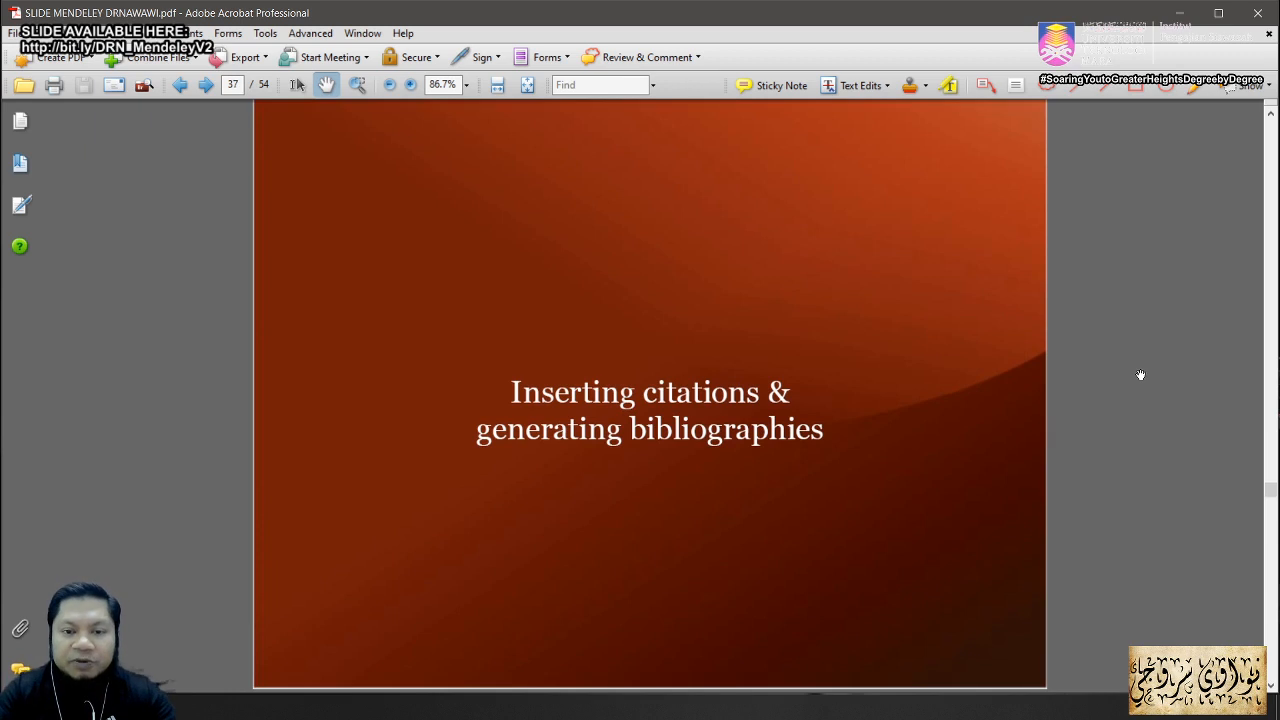
pyautogui.scroll(-1, 1141, 374)
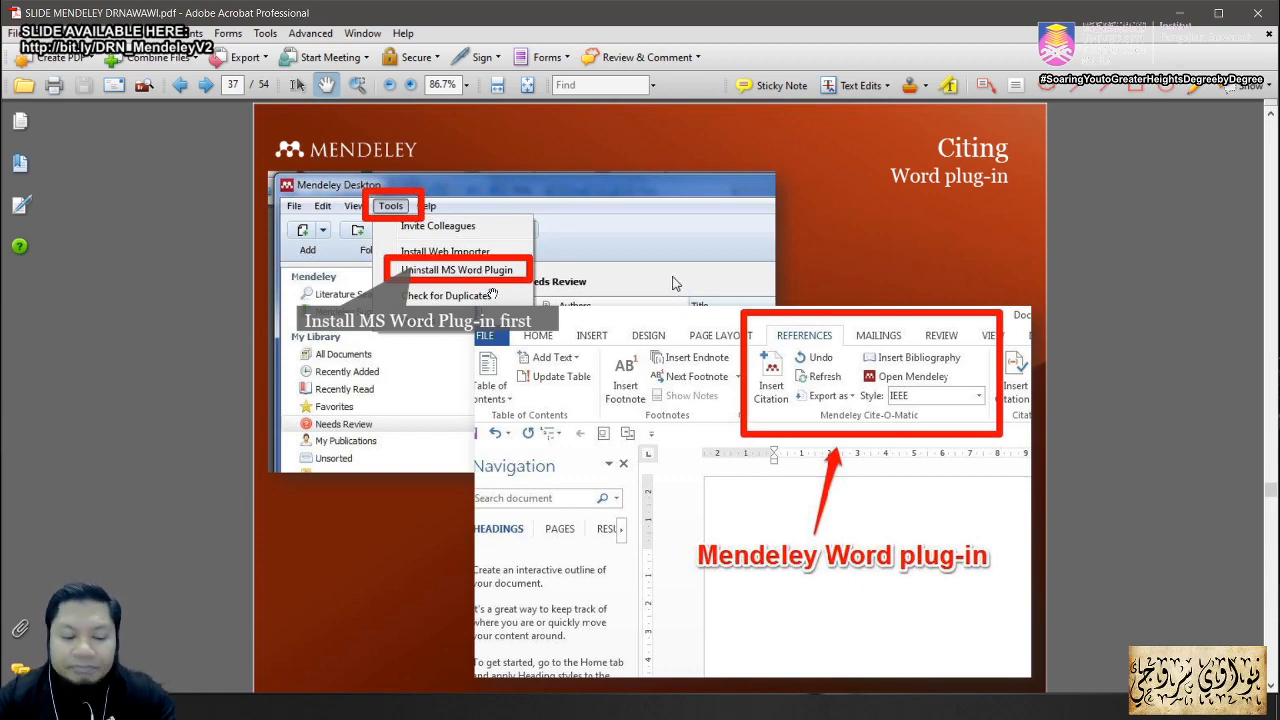
pyautogui.hotkey('alt', 'Tab')
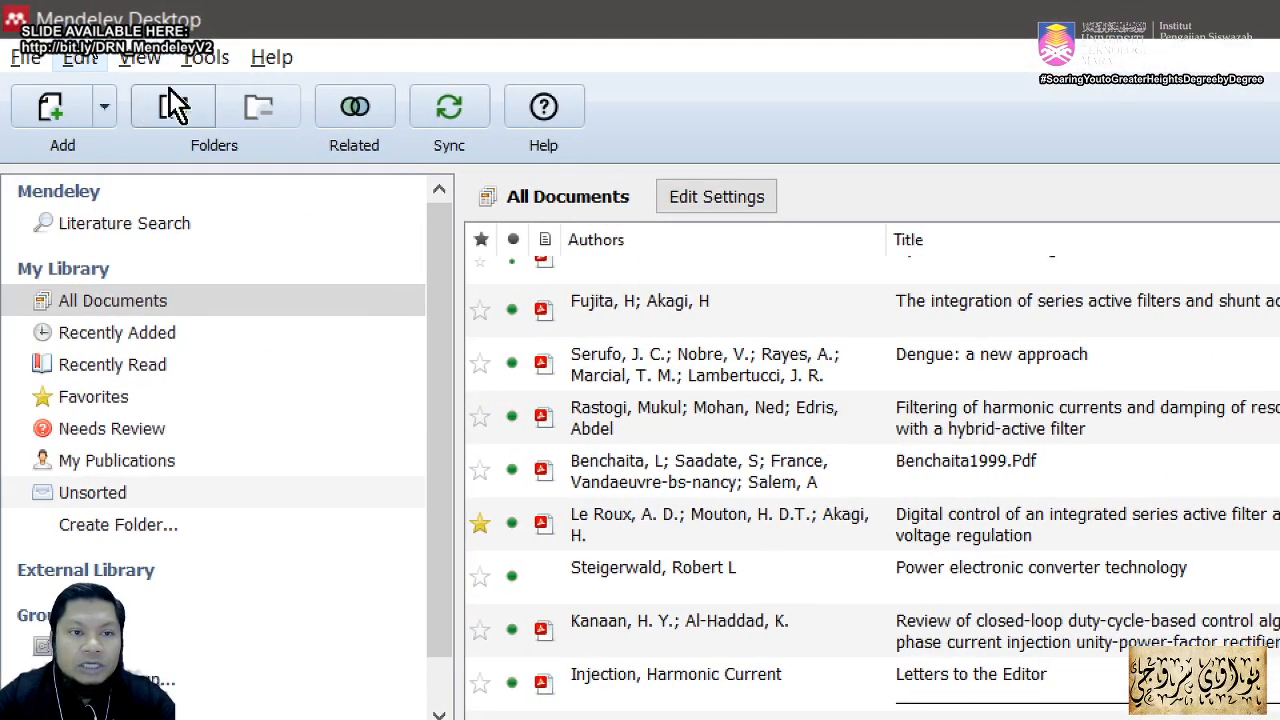
# Step: Confirm in Mendeley's Tools menu that the Word plugin is installed, then launch Microsoft Word
pyautogui.click(208, 57)
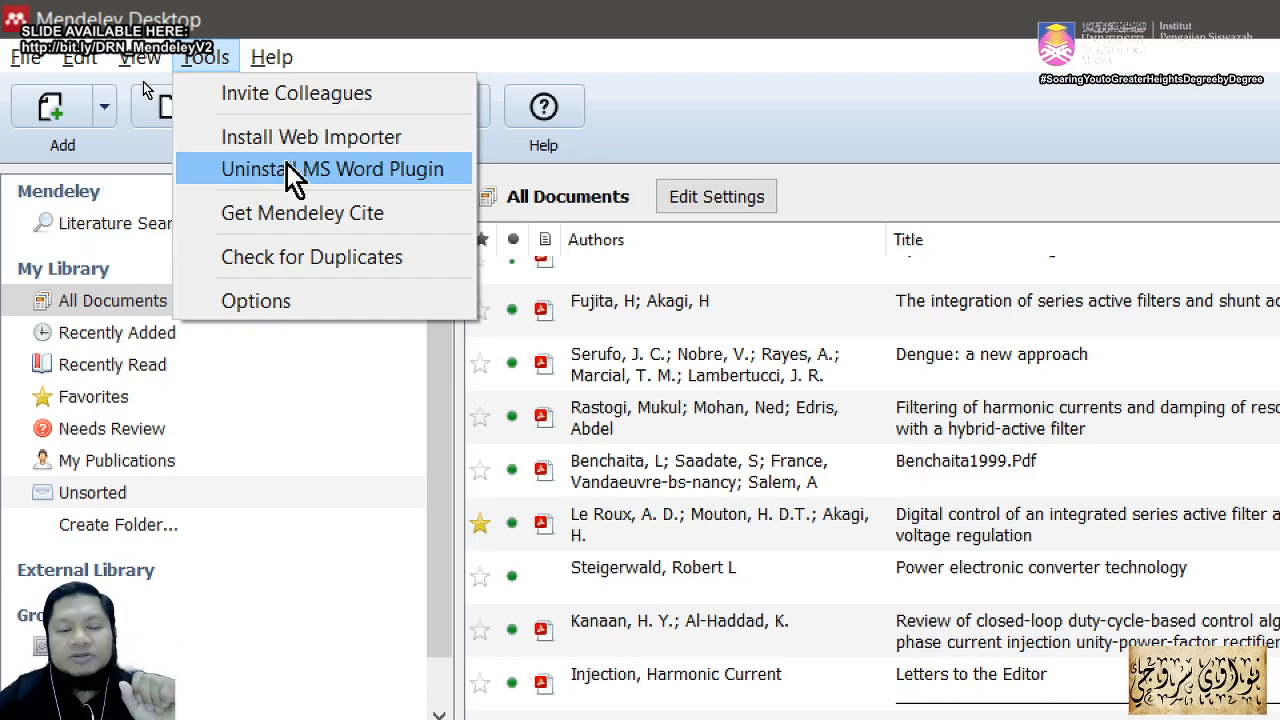
pyautogui.click(660, 199)
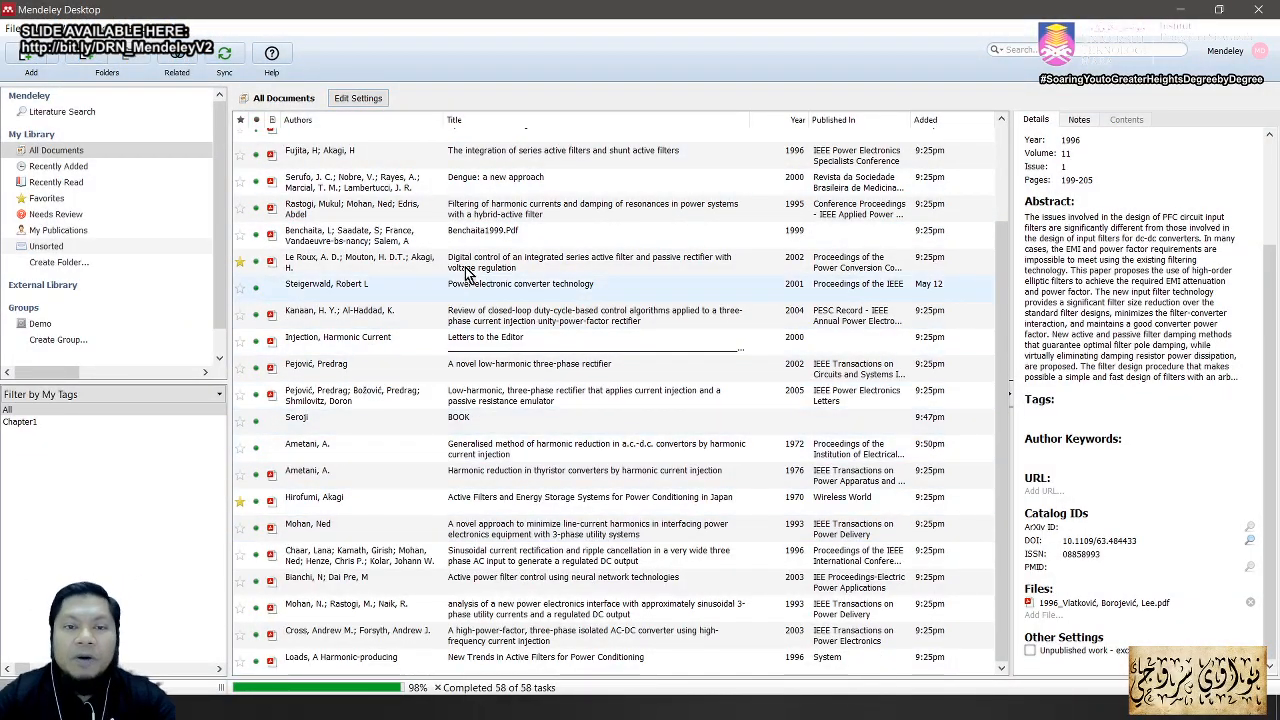
pyautogui.moveTo(640, 20)
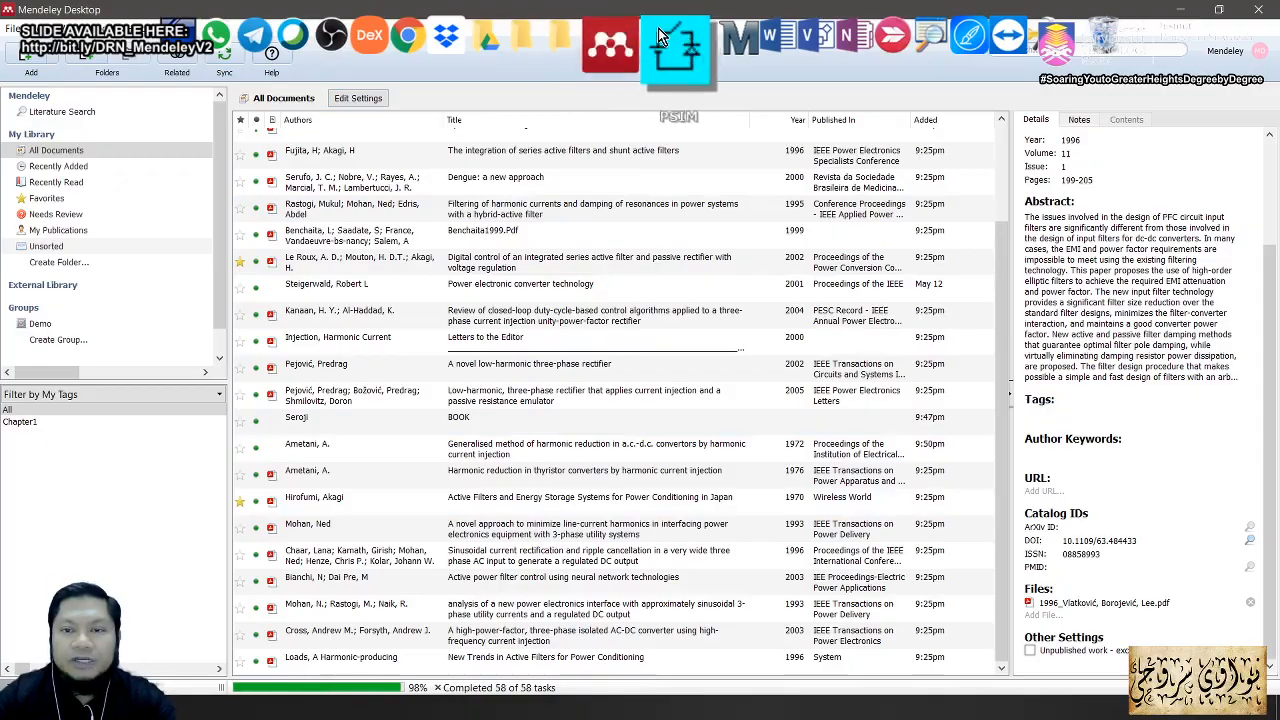
pyautogui.click(745, 63)
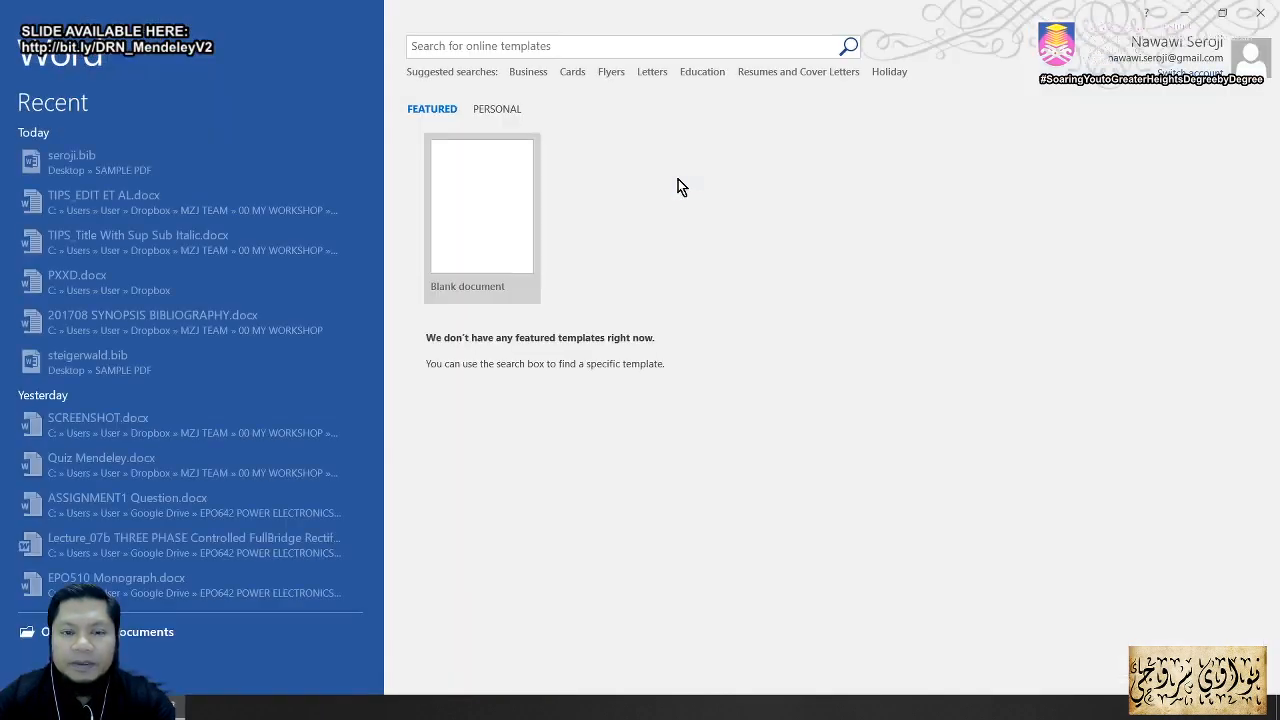
# Step: Create a blank document and display Mendeley's citation tools on the References tab
pyautogui.click(499, 185)
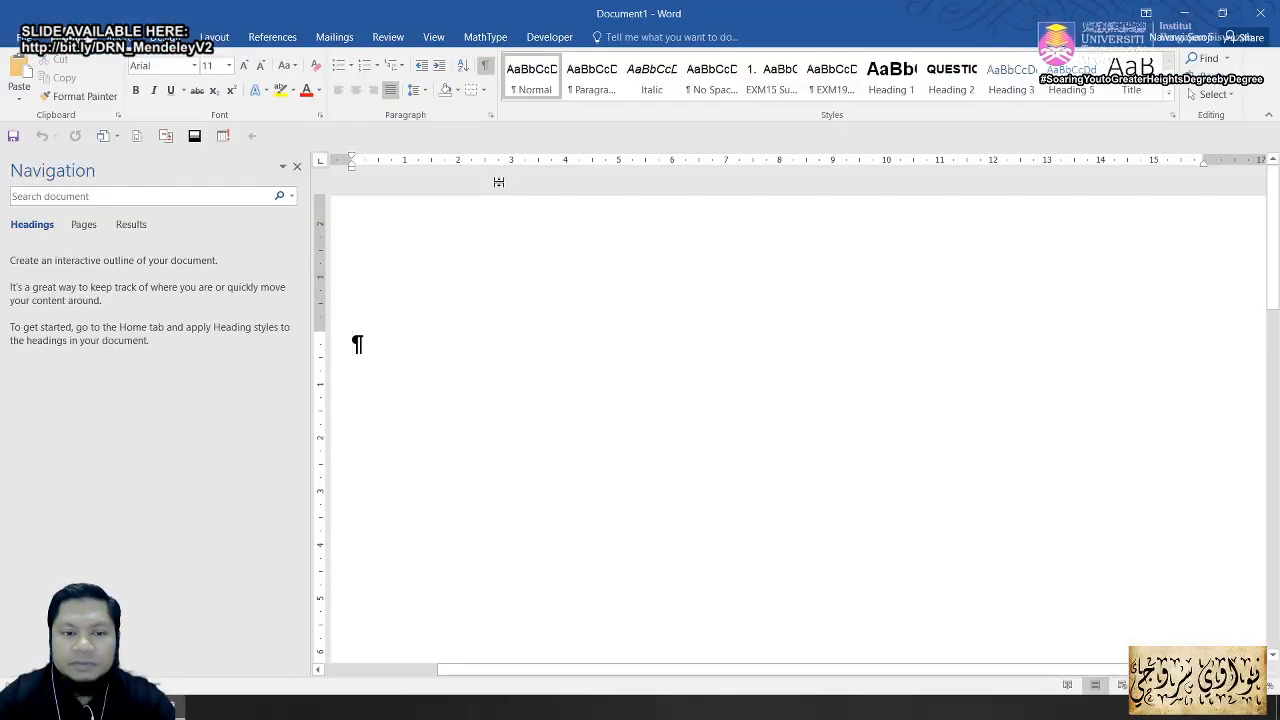
pyautogui.click(296, 166)
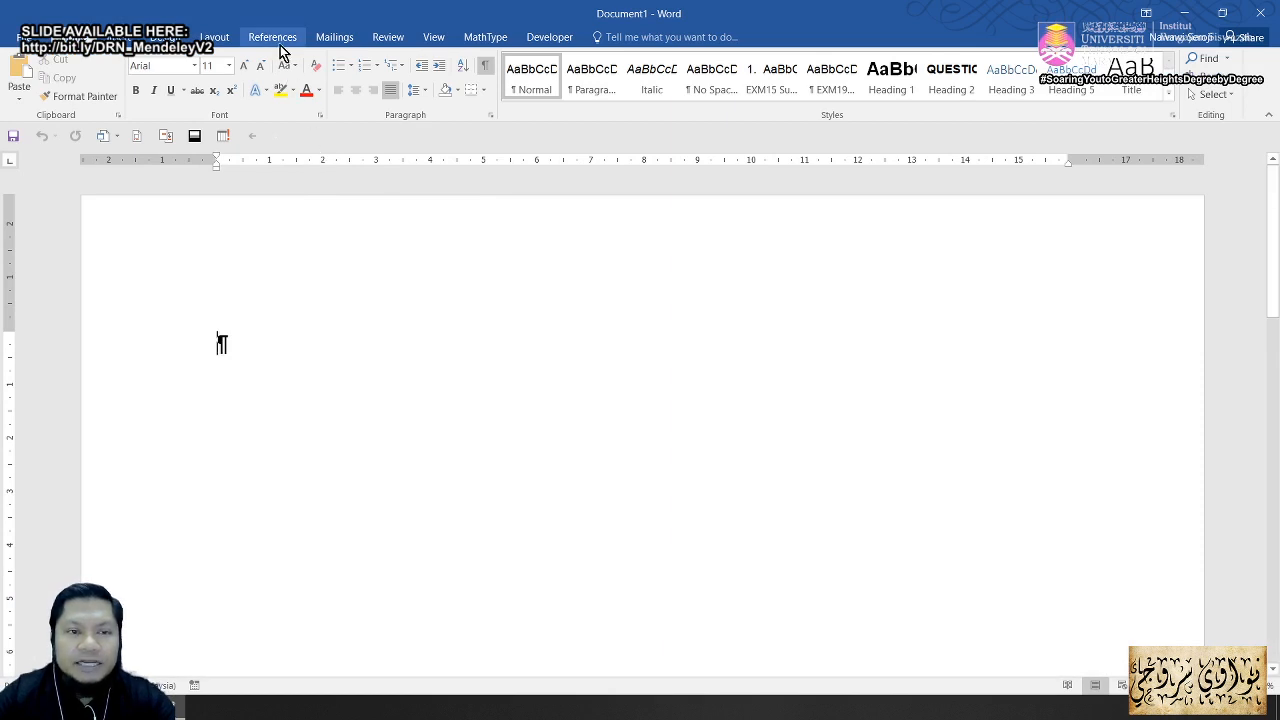
pyautogui.hotkey('ctrl', '4')
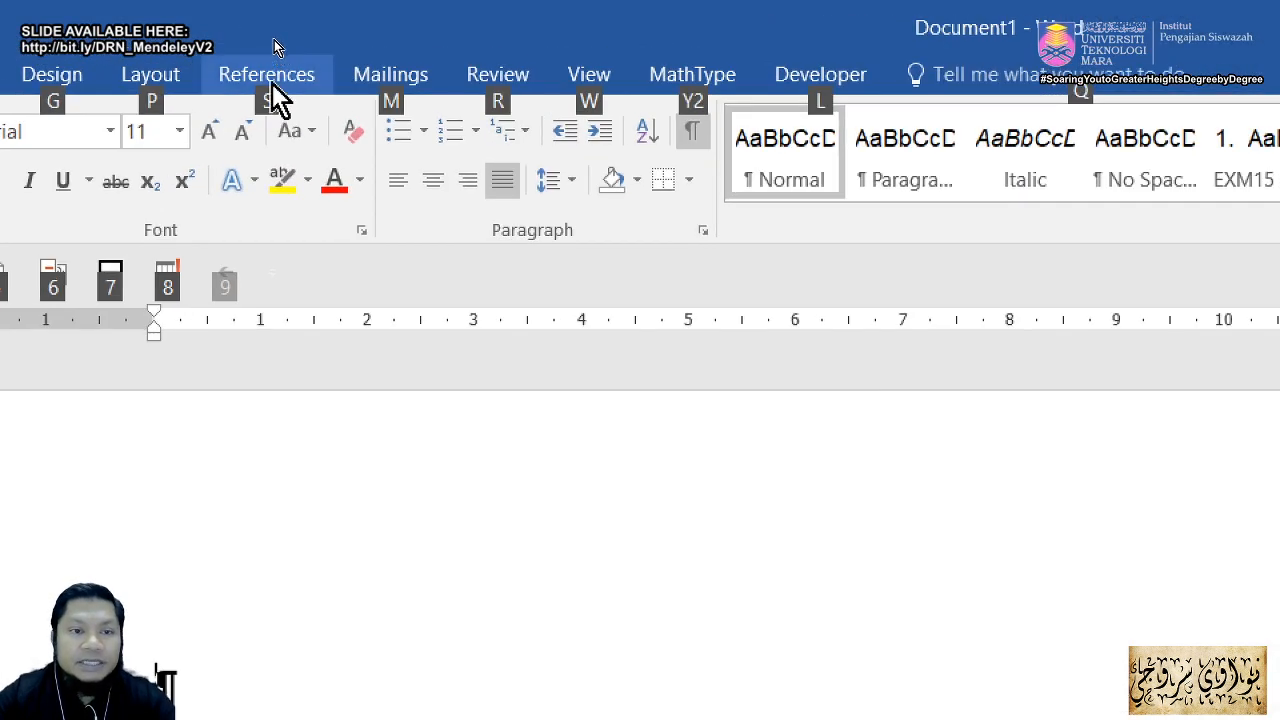
pyautogui.click(274, 38)
pyautogui.click(269, 75)
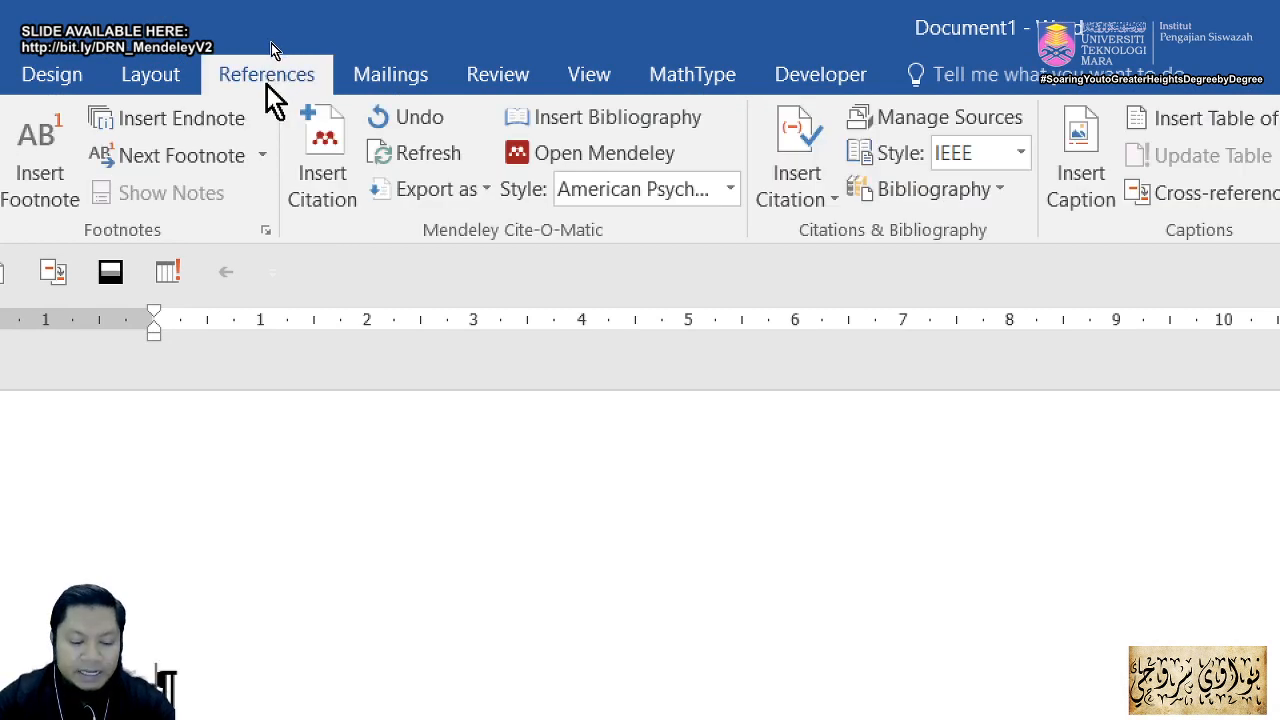
pyautogui.hotkey('alt', '4')
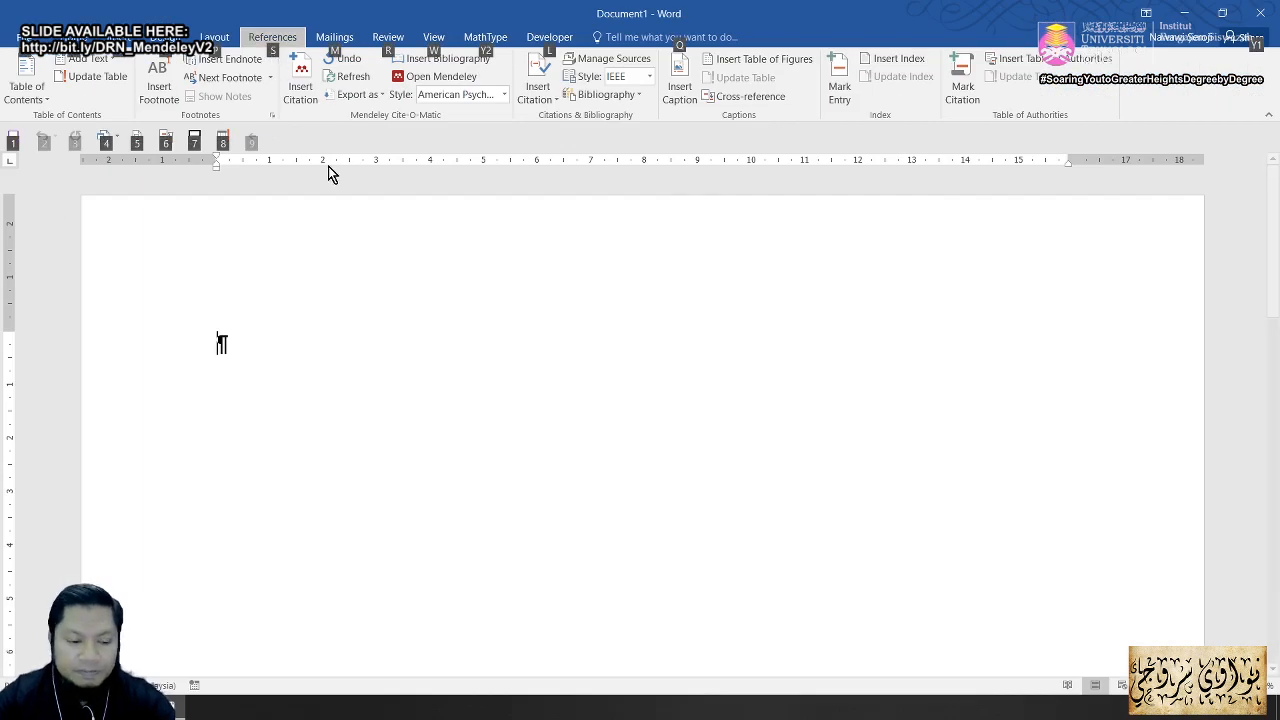
pyautogui.press('Escape')
# Step: Annotate the Mendeley citation group for viewers, then delete the stray x from the empty line
pyautogui.write('x')
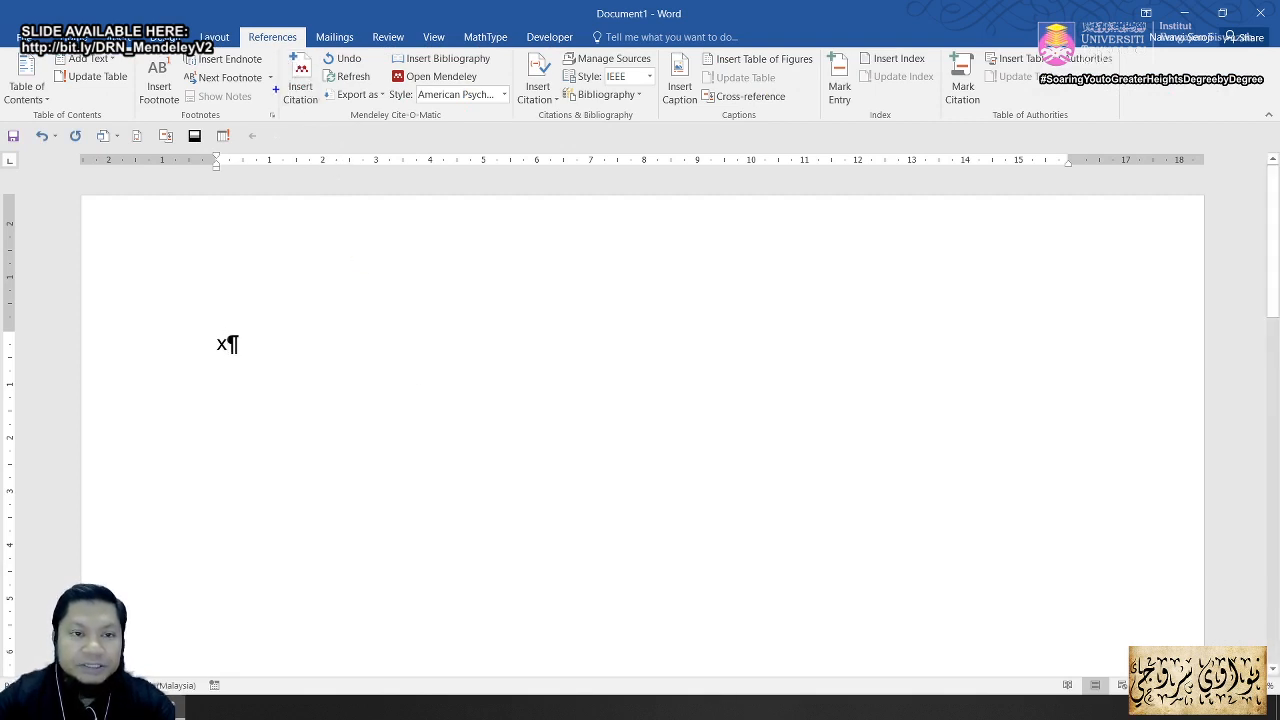
pyautogui.moveTo(276, 45)
pyautogui.mouseDown()
pyautogui.moveTo(316, 116)
pyautogui.moveTo(507, 126)
pyautogui.moveTo(515, 265)
pyautogui.mouseUp()
pyautogui.moveTo(318, 142); pyautogui.dragTo(237, 228)
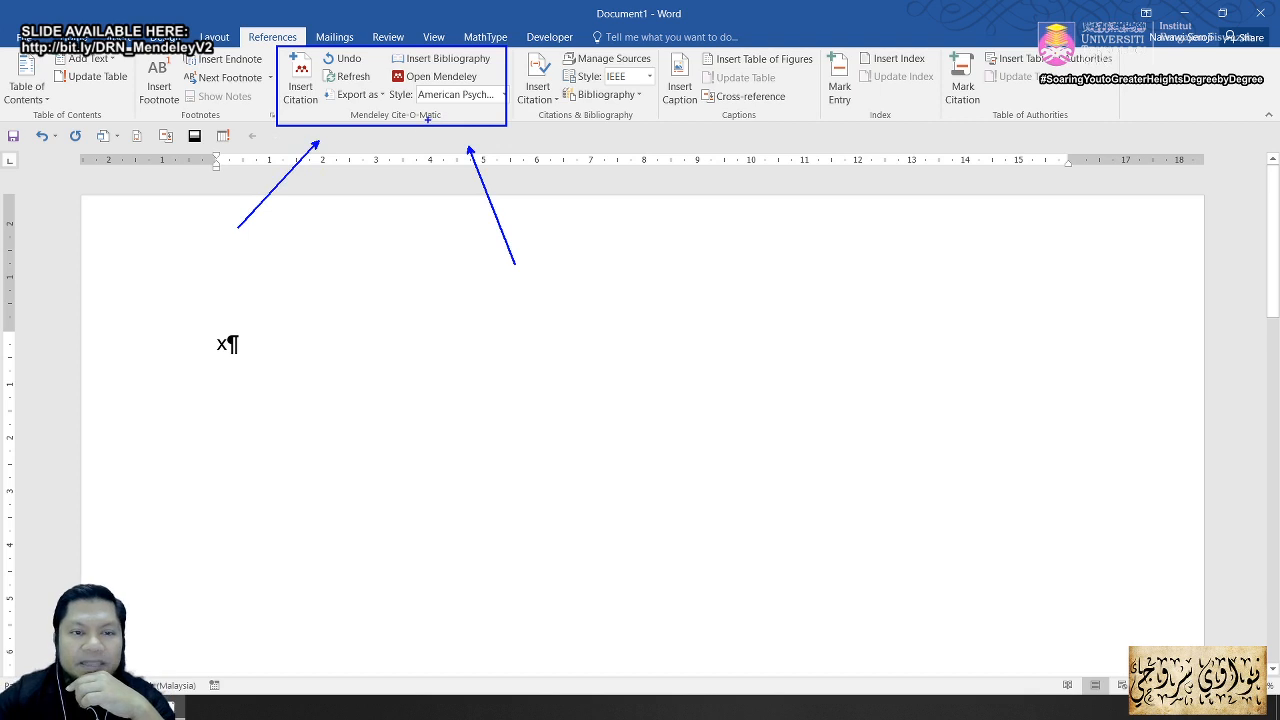
pyautogui.press('Escape')
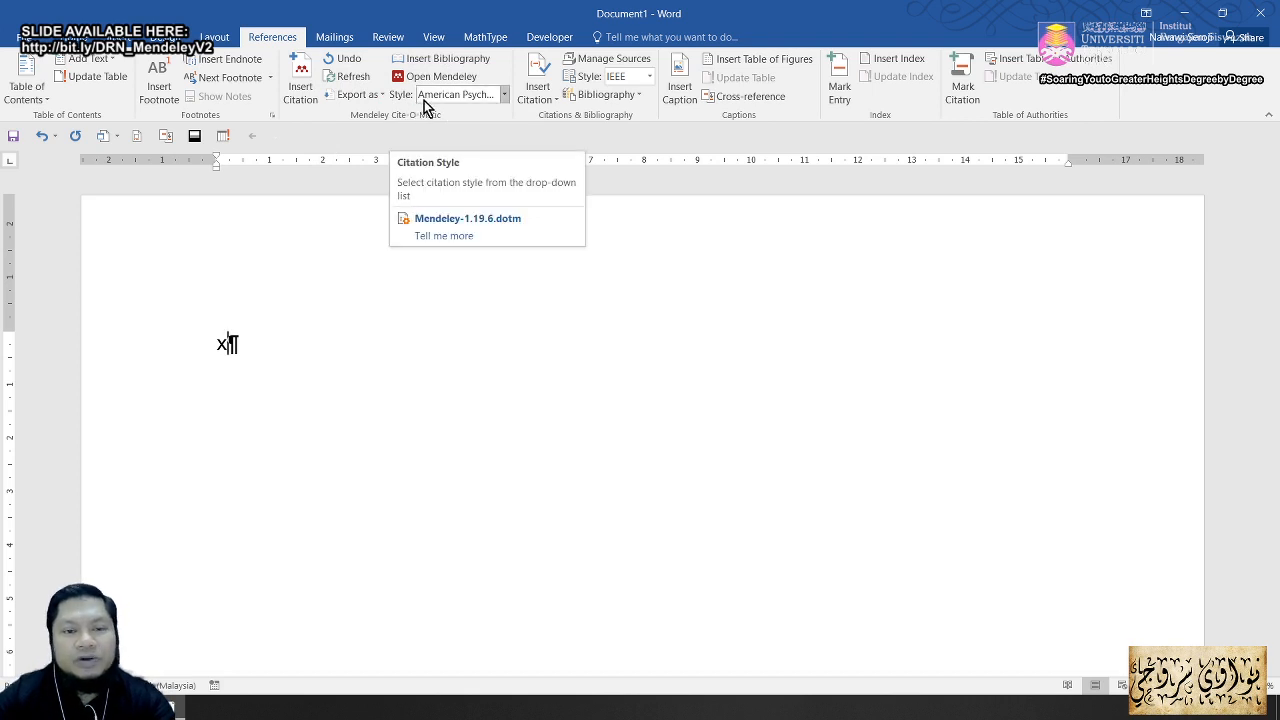
pyautogui.press('BackSpace')
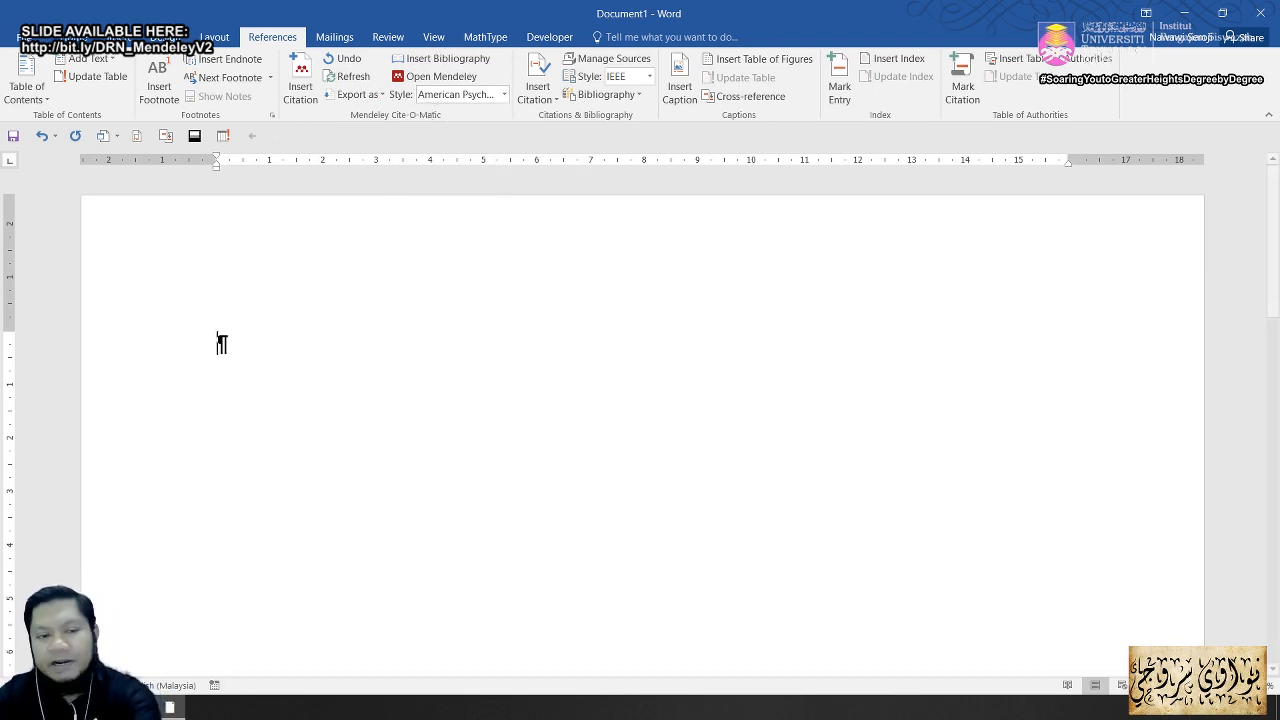
pyautogui.hotkey('alt', 'Tab')
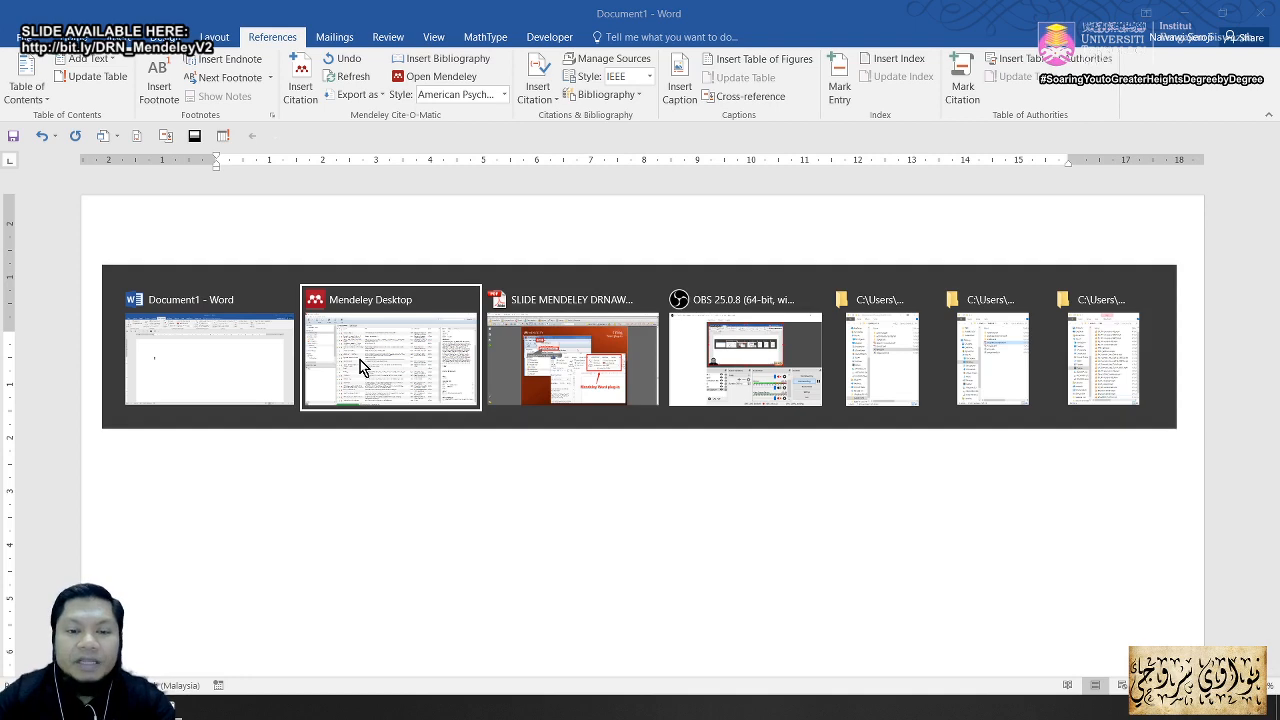
# Step: Advance the slide PDF to page 38, 'Citing in Word', and return to the Word document
pyautogui.hotkey('alt', 'Tab')
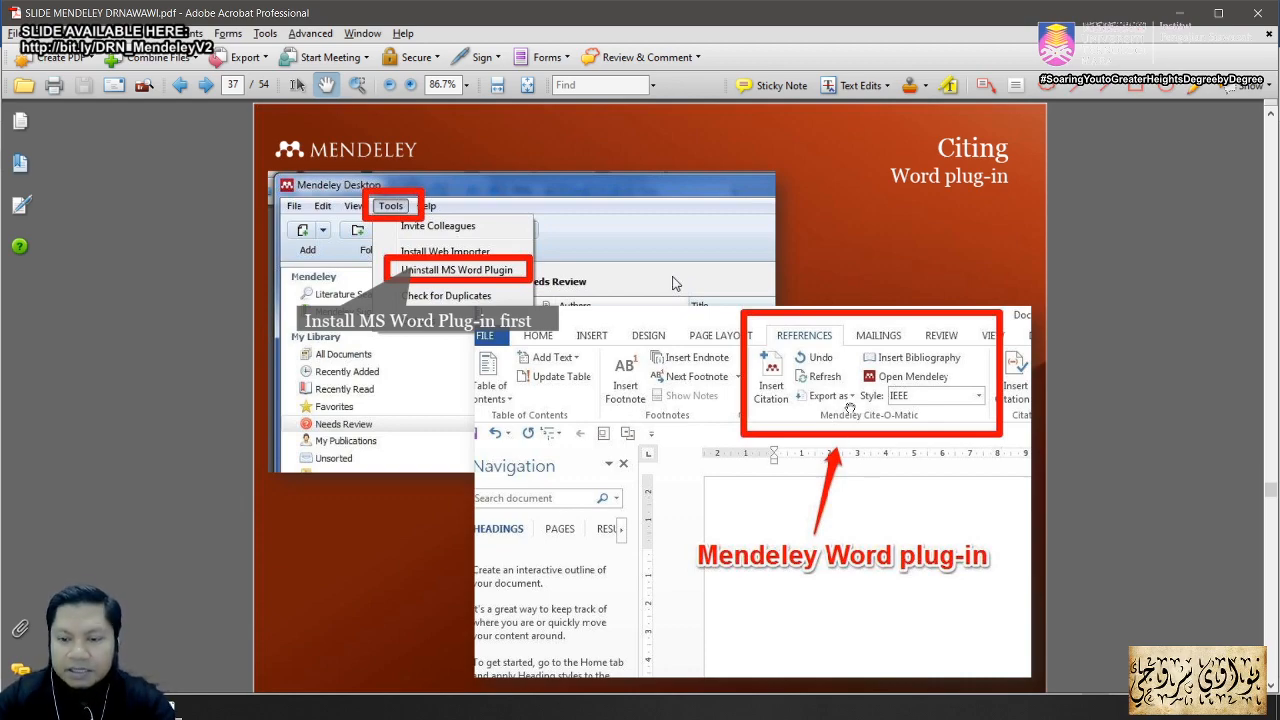
pyautogui.scroll(-2, 663, 433)
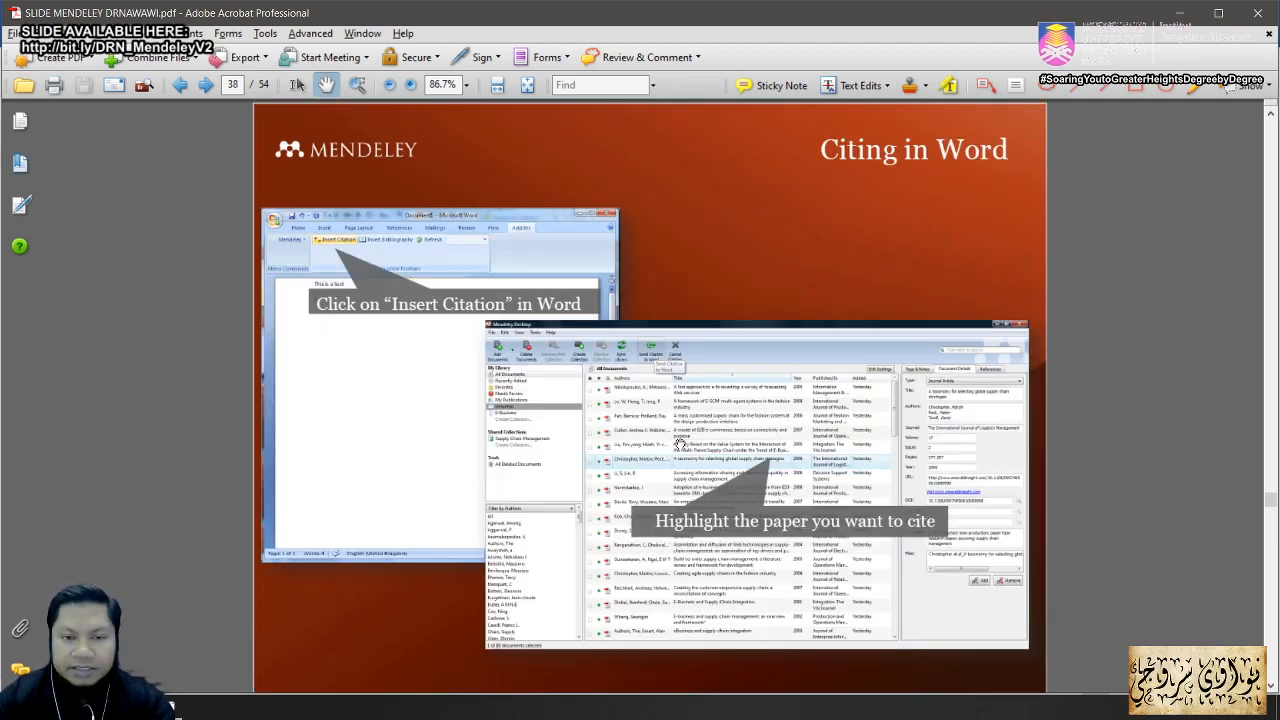
pyautogui.hotkey('alt', 'Tab')
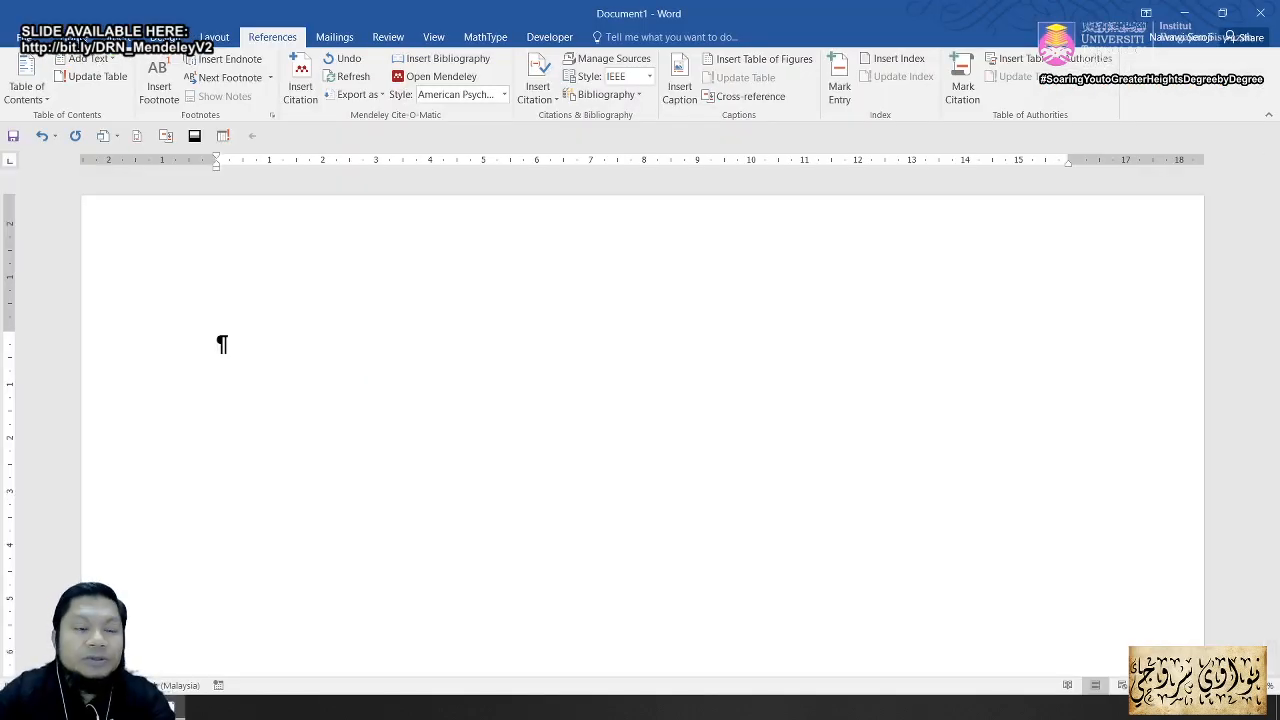
pyautogui.click(75, 37)
# Step: Turn off Show/Hide ¶ and generate two sample paragraphs with =rand(2,4)
pyautogui.click(484, 65)
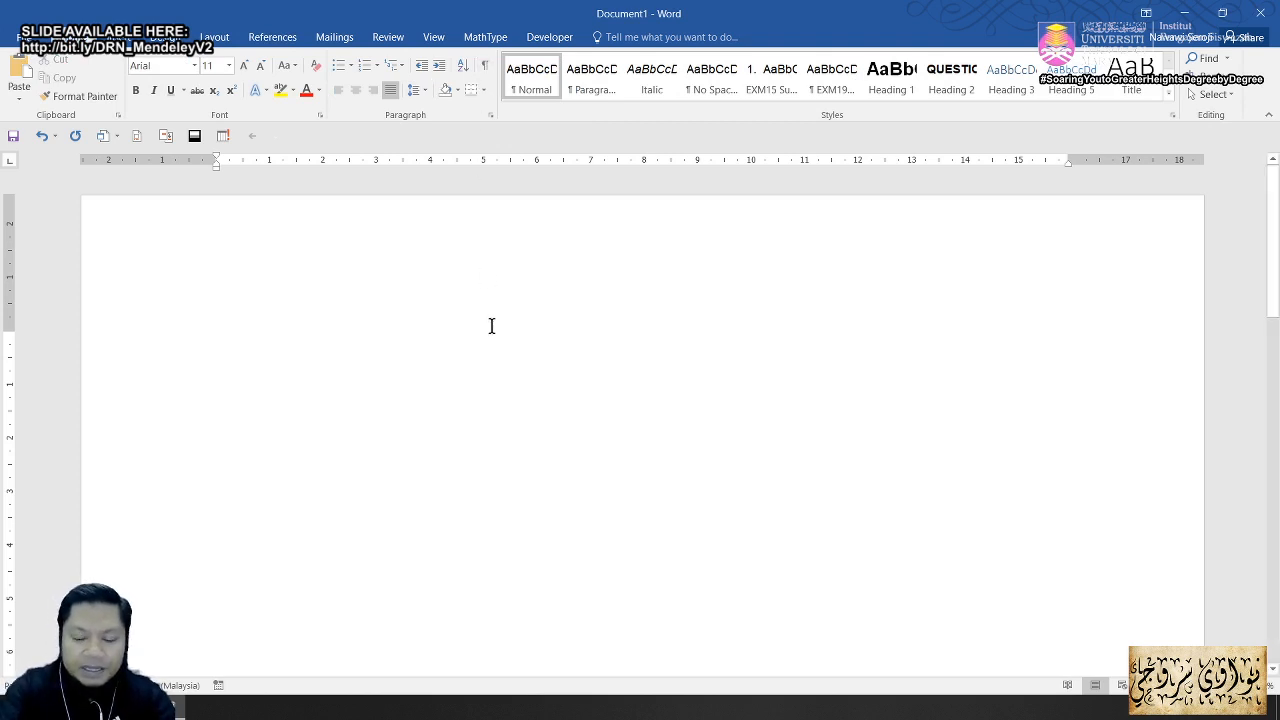
pyautogui.write('=')
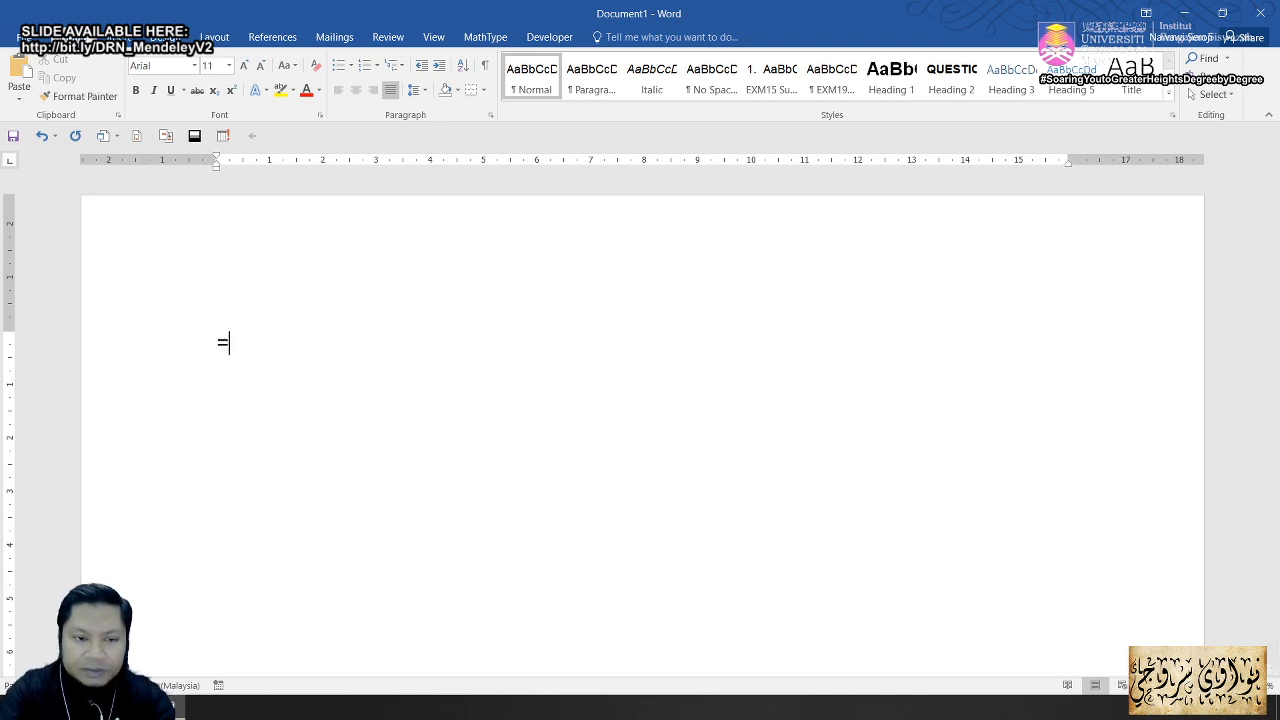
pyautogui.write('ran')
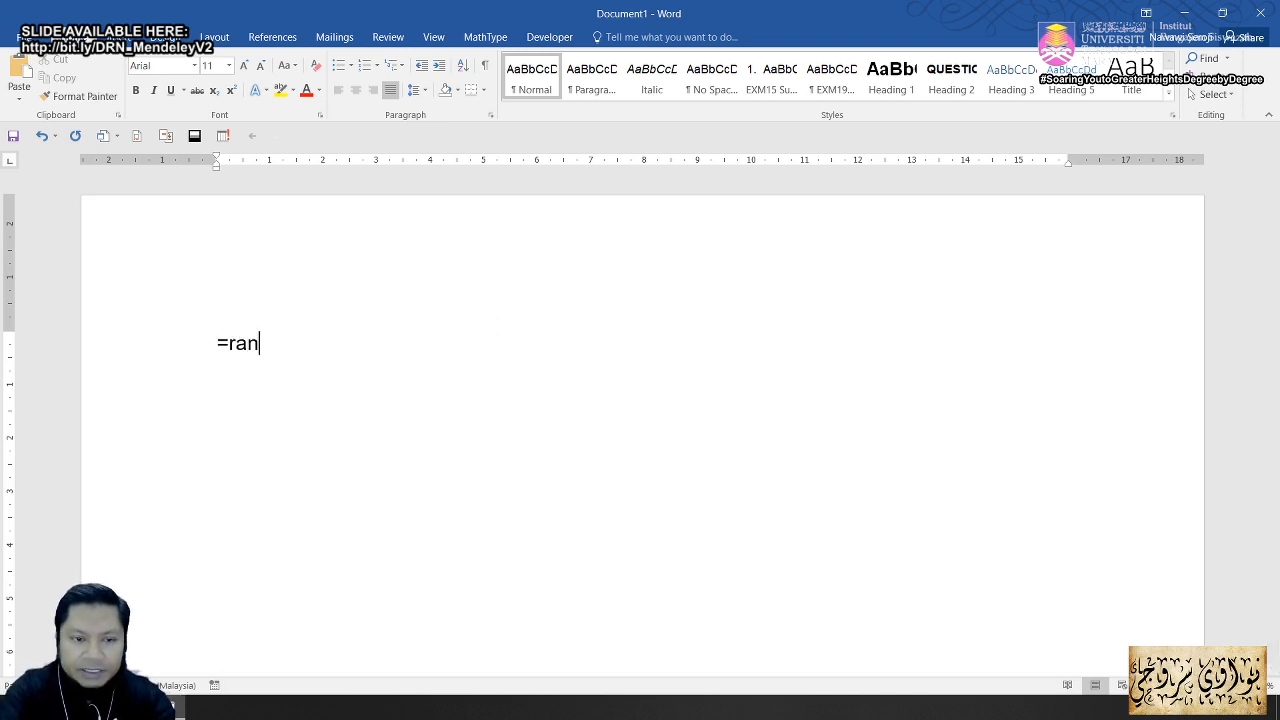
pyautogui.write('d(')
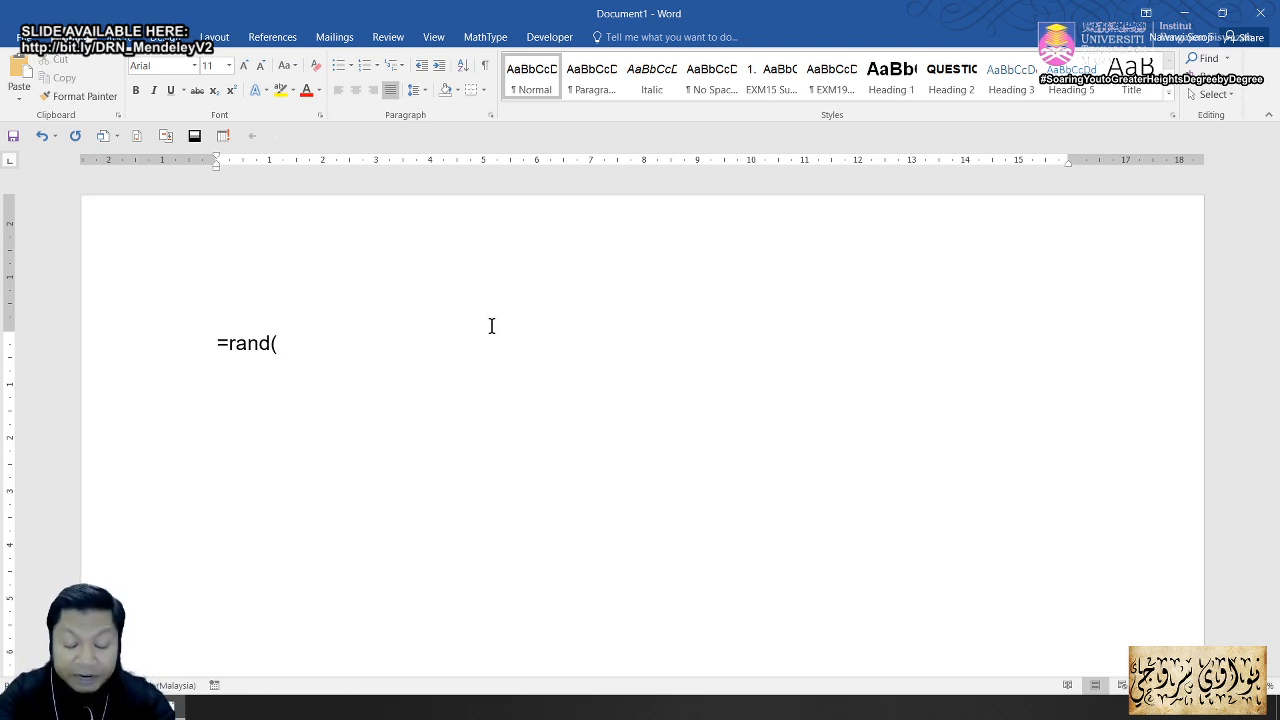
pyautogui.write('2')
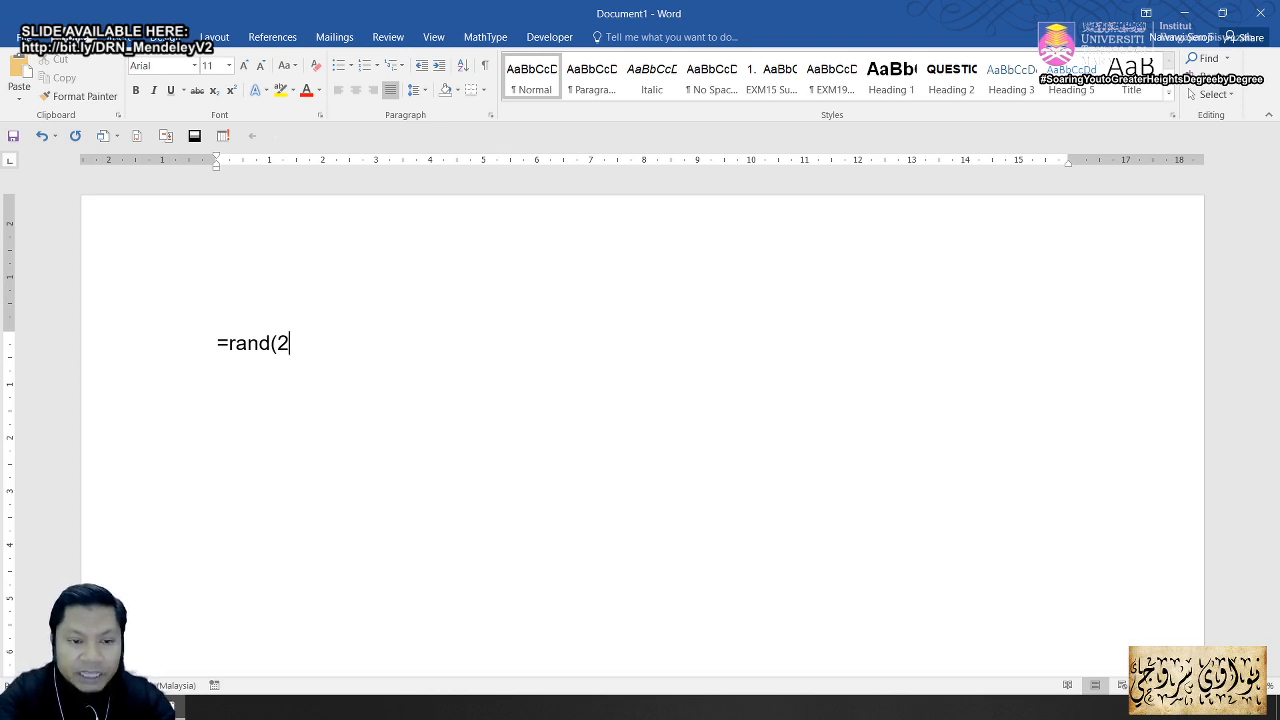
pyautogui.write(',4')
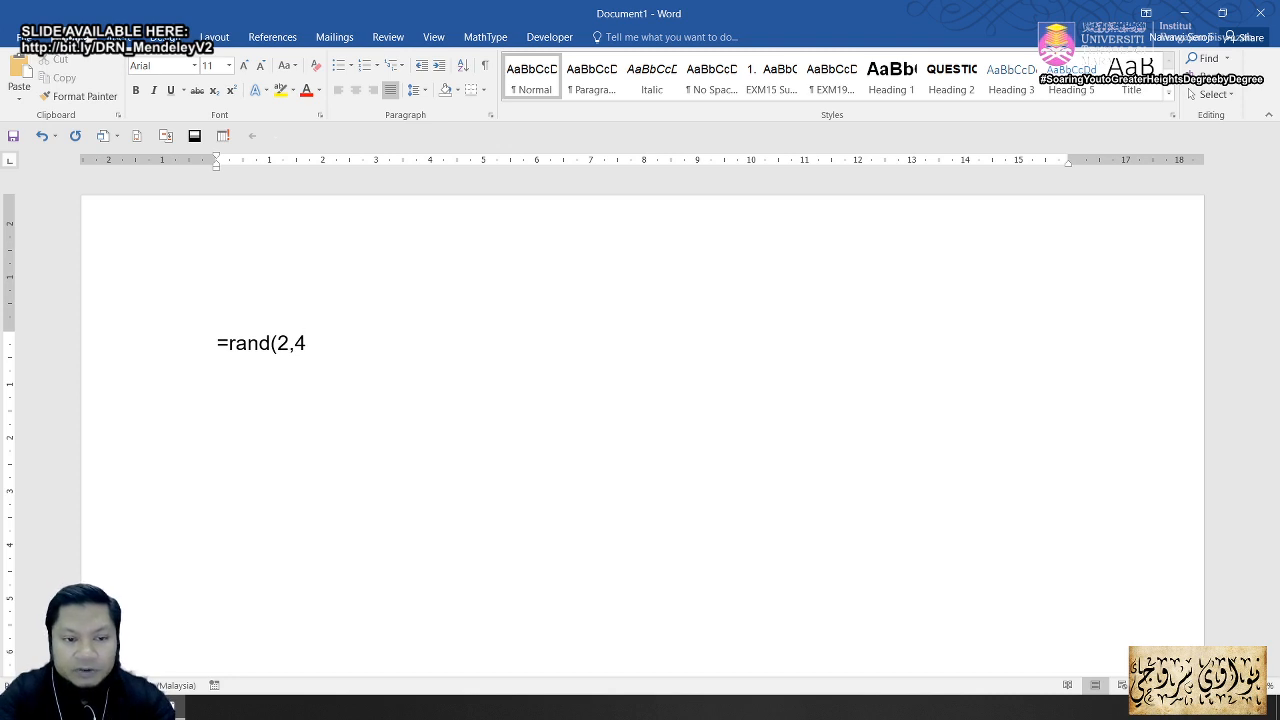
pyautogui.write(')')
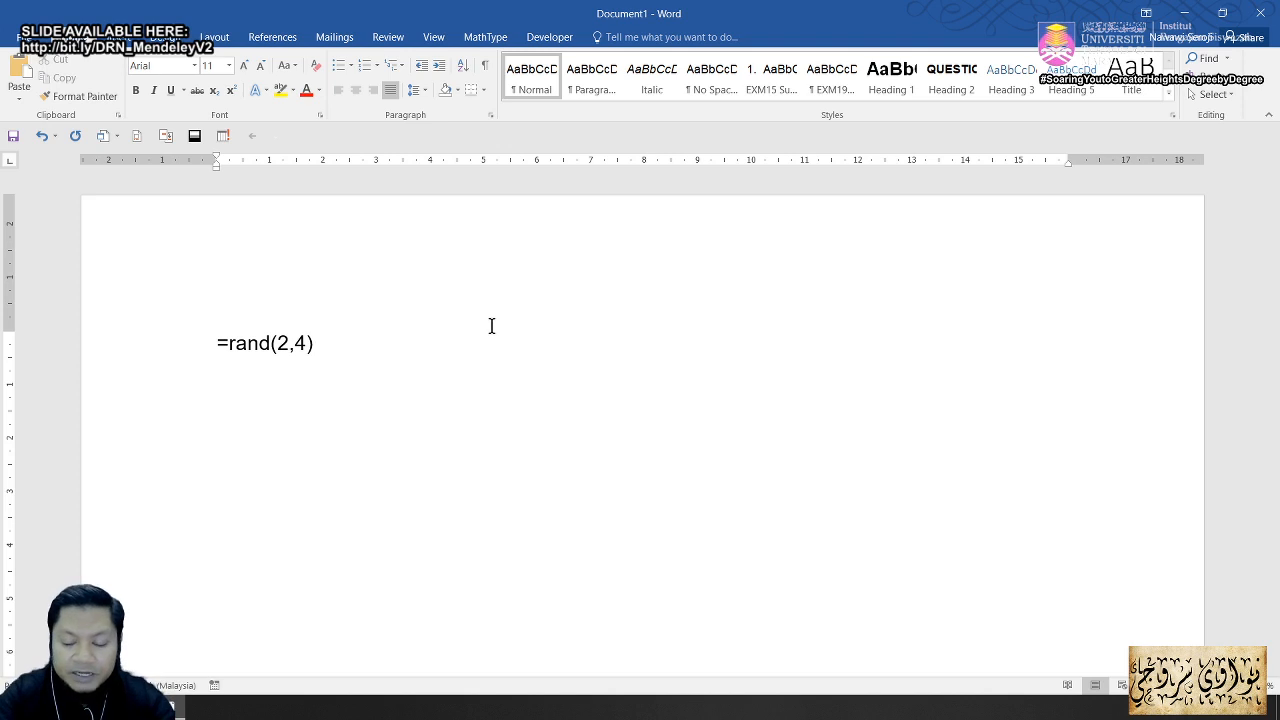
pyautogui.press('Return')
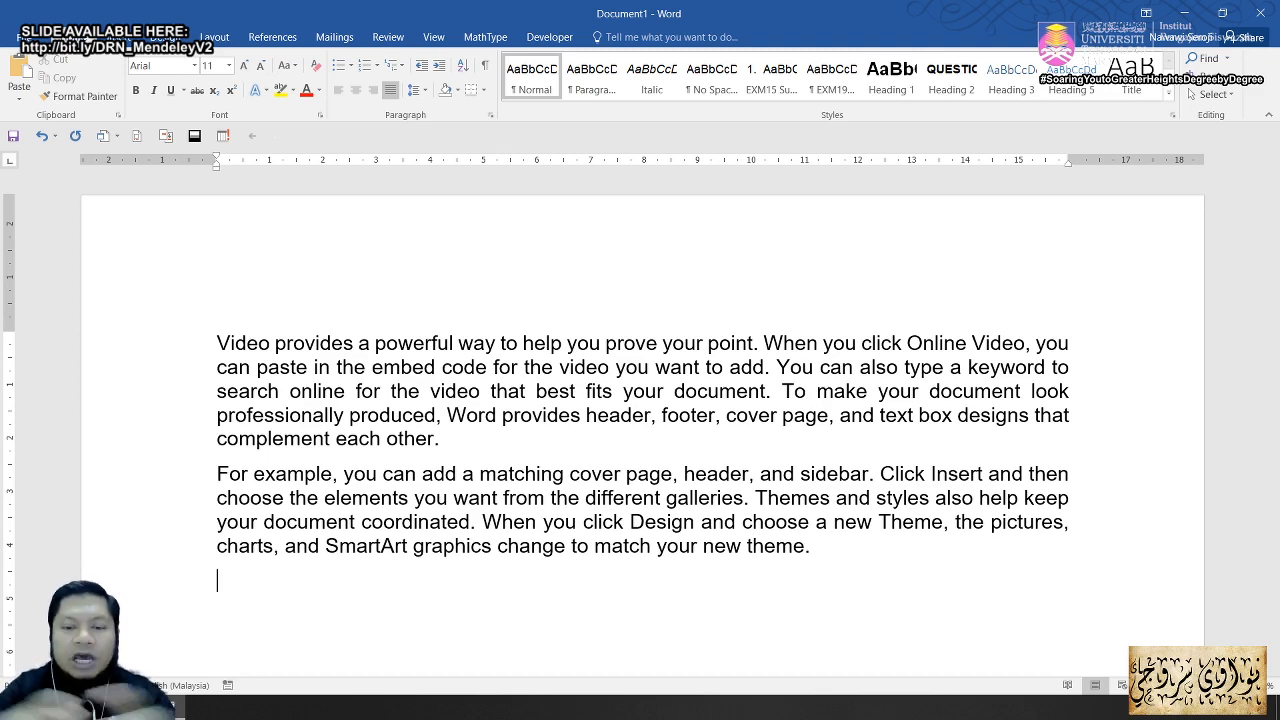
# Step: Remove the extra space after 'point' and open Mendeley's Insert Citation search box there
pyautogui.click(752, 345)
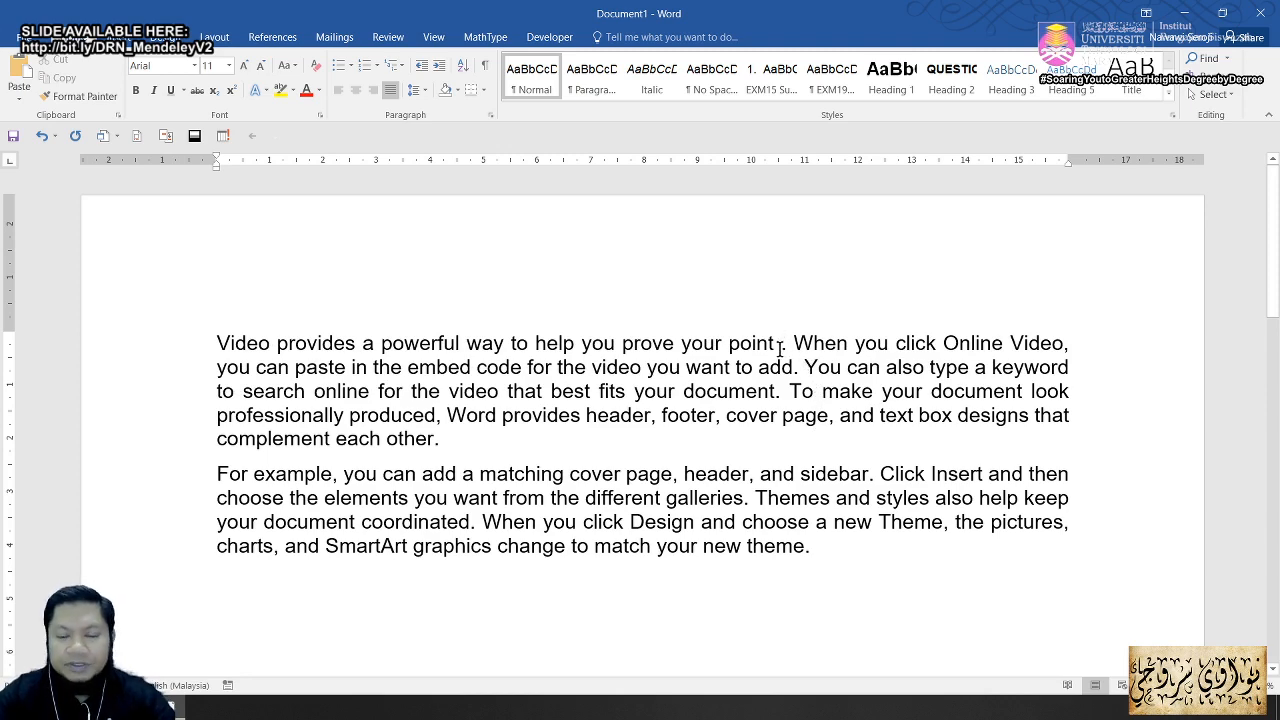
pyautogui.press('BackSpace')
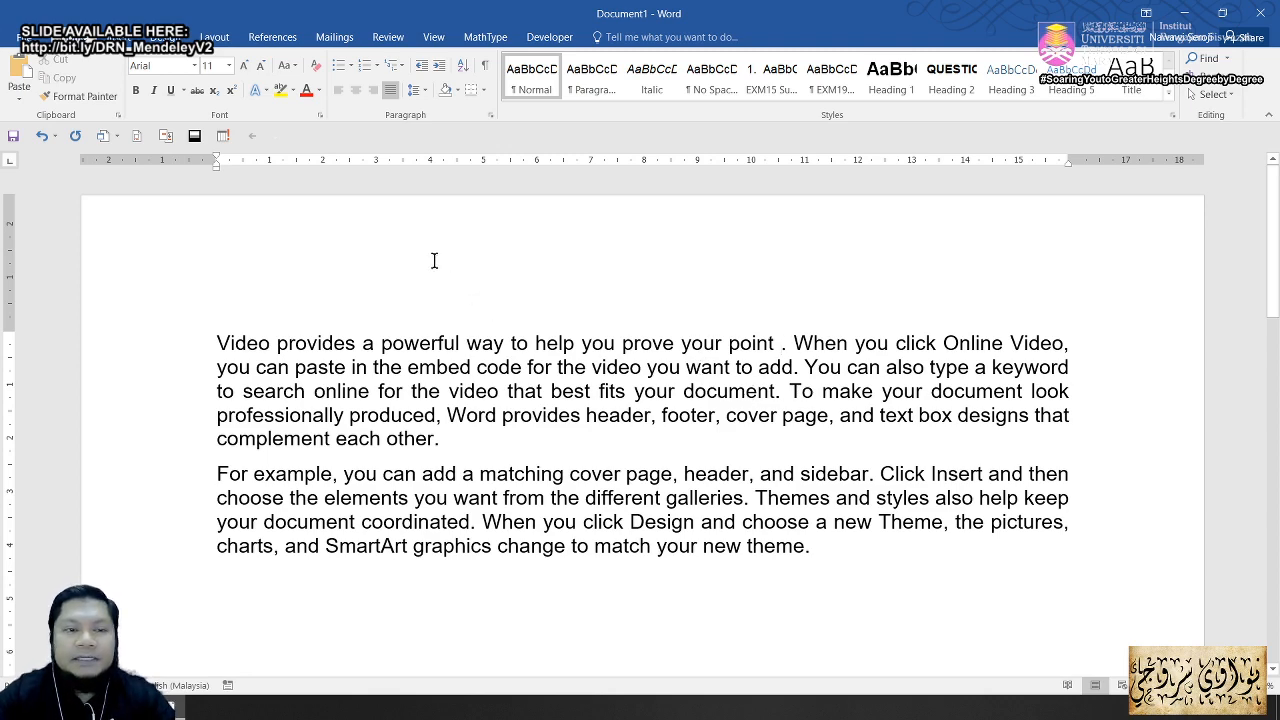
pyautogui.click(275, 39)
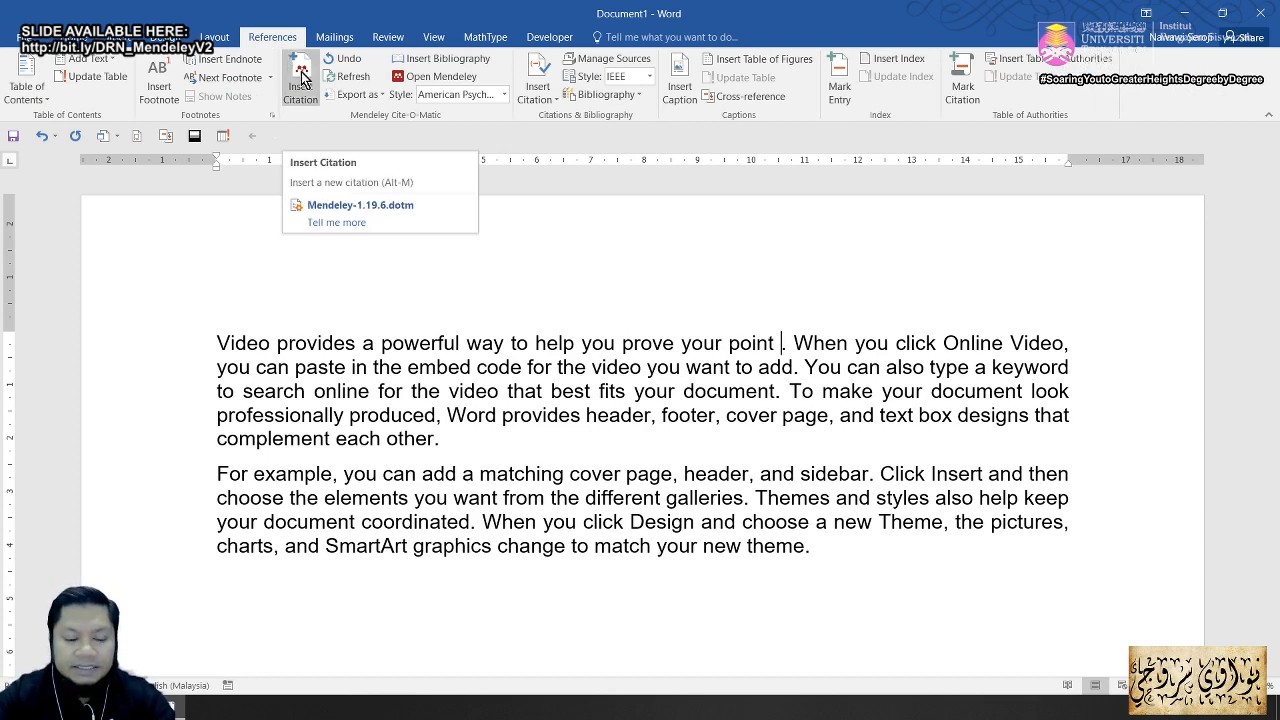
pyautogui.hotkey('alt', '1')
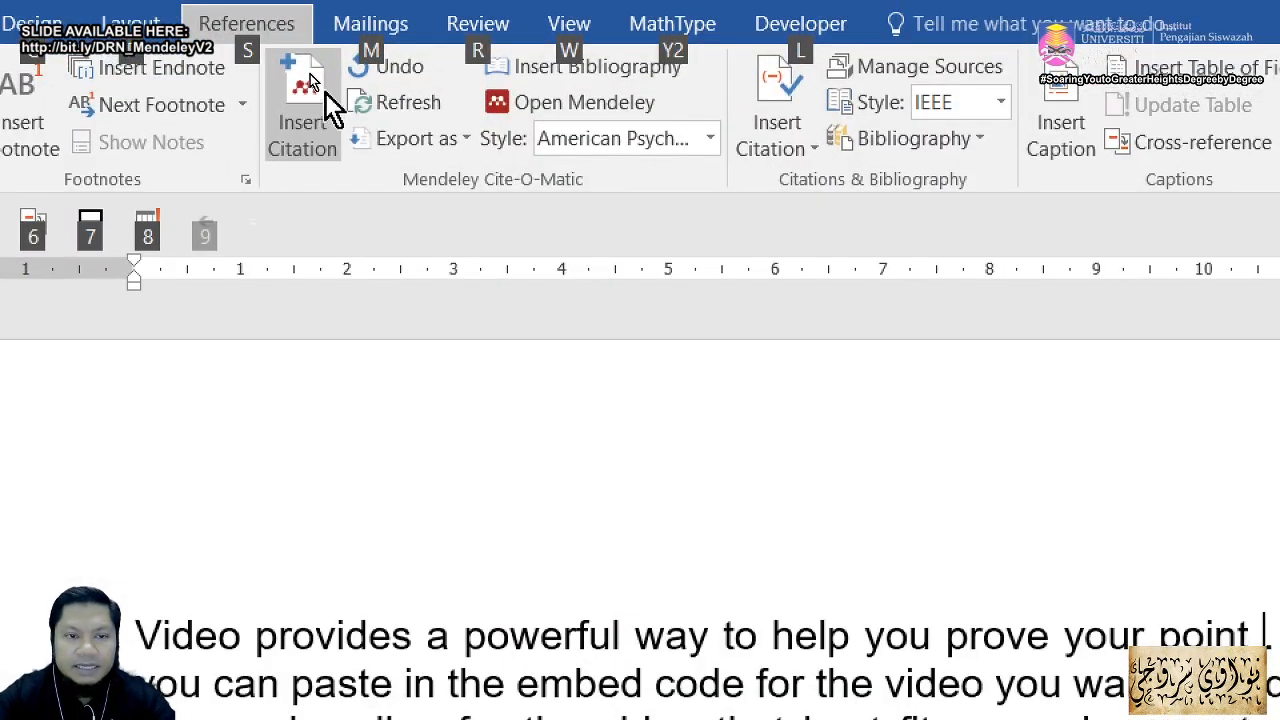
pyautogui.click(320, 96)
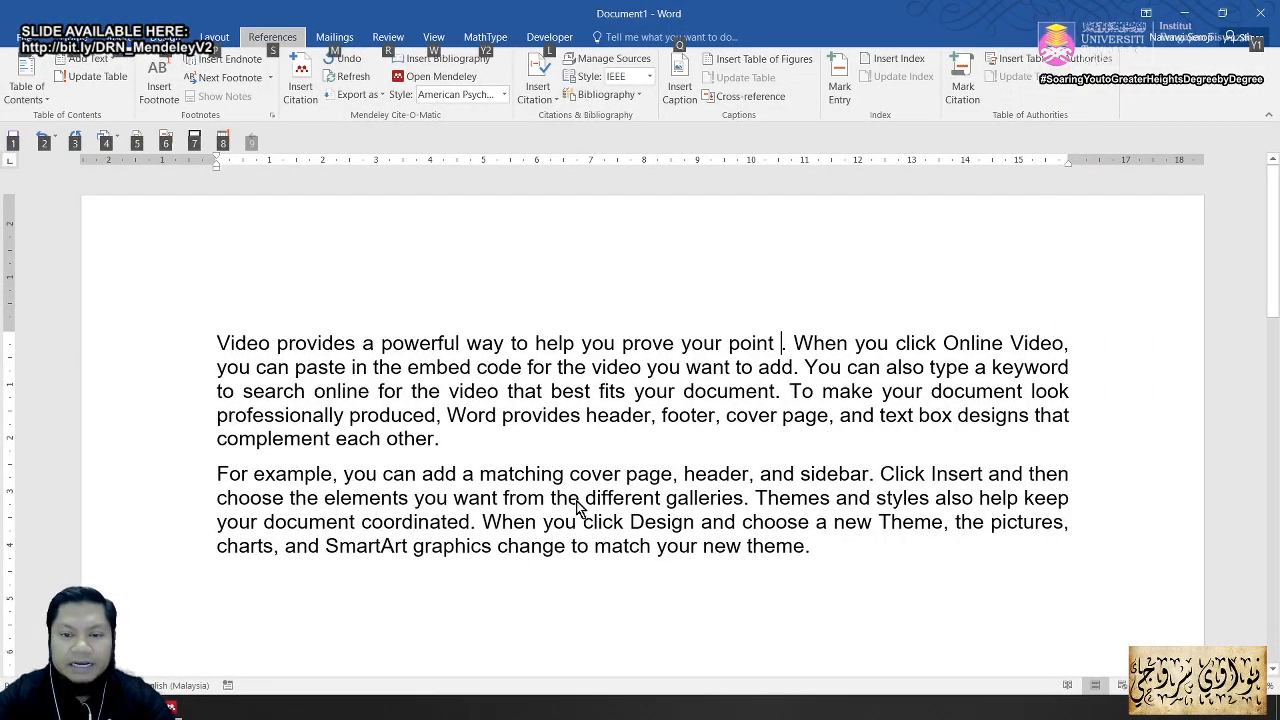
pyautogui.click(176, 709)
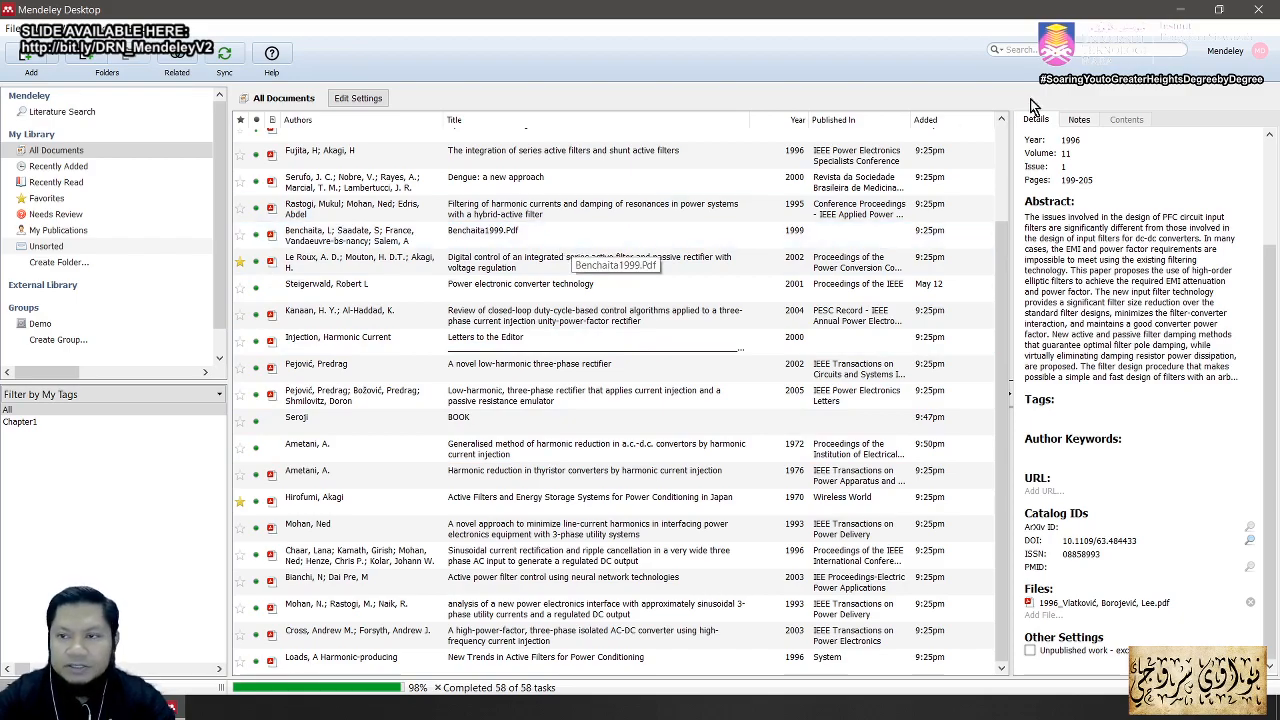
pyautogui.click(1186, 16)
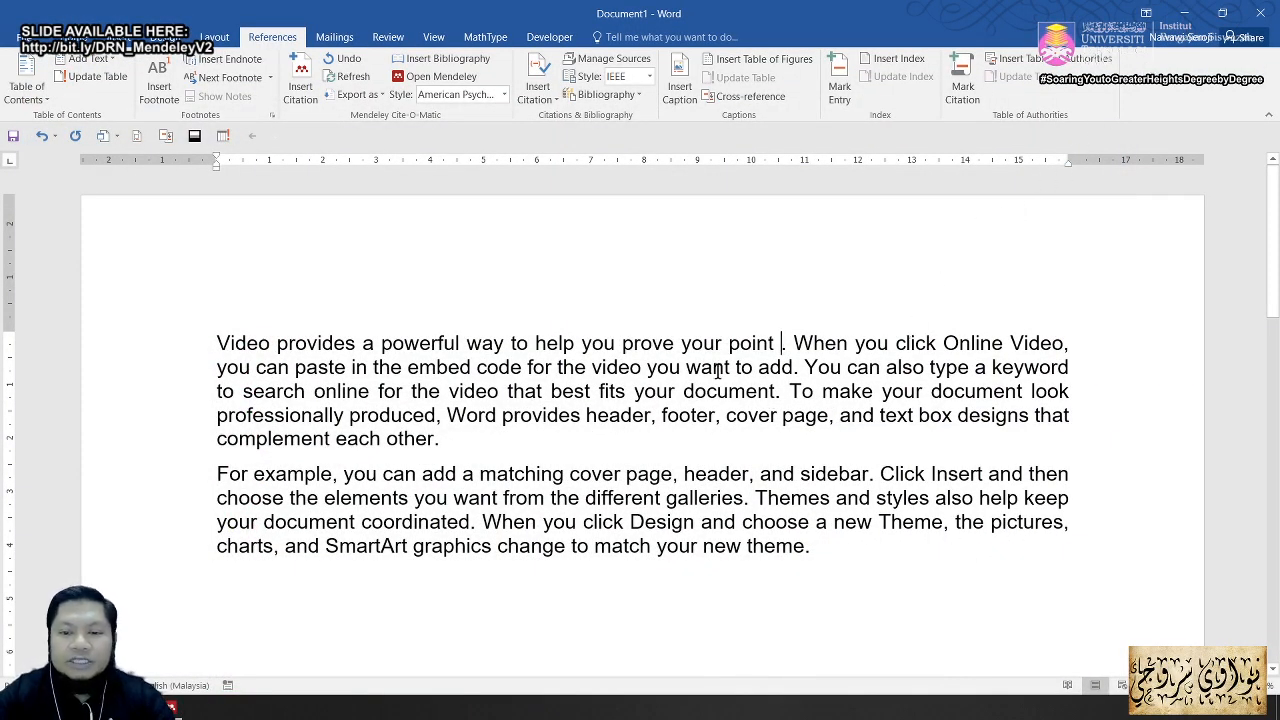
pyautogui.click(304, 86)
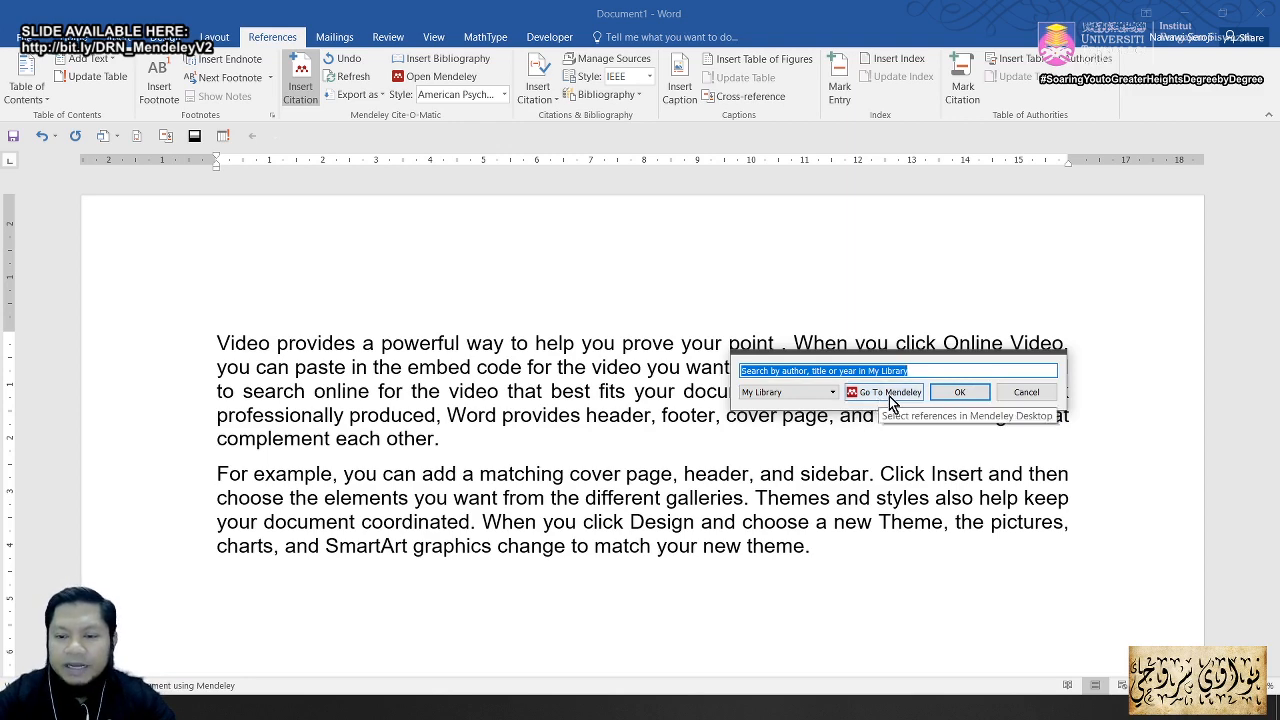
# Step: Cite Akagi 2005, 'The state-of-the-art of active filters for power conditioning', from the Mendeley library
pyautogui.click(887, 393)
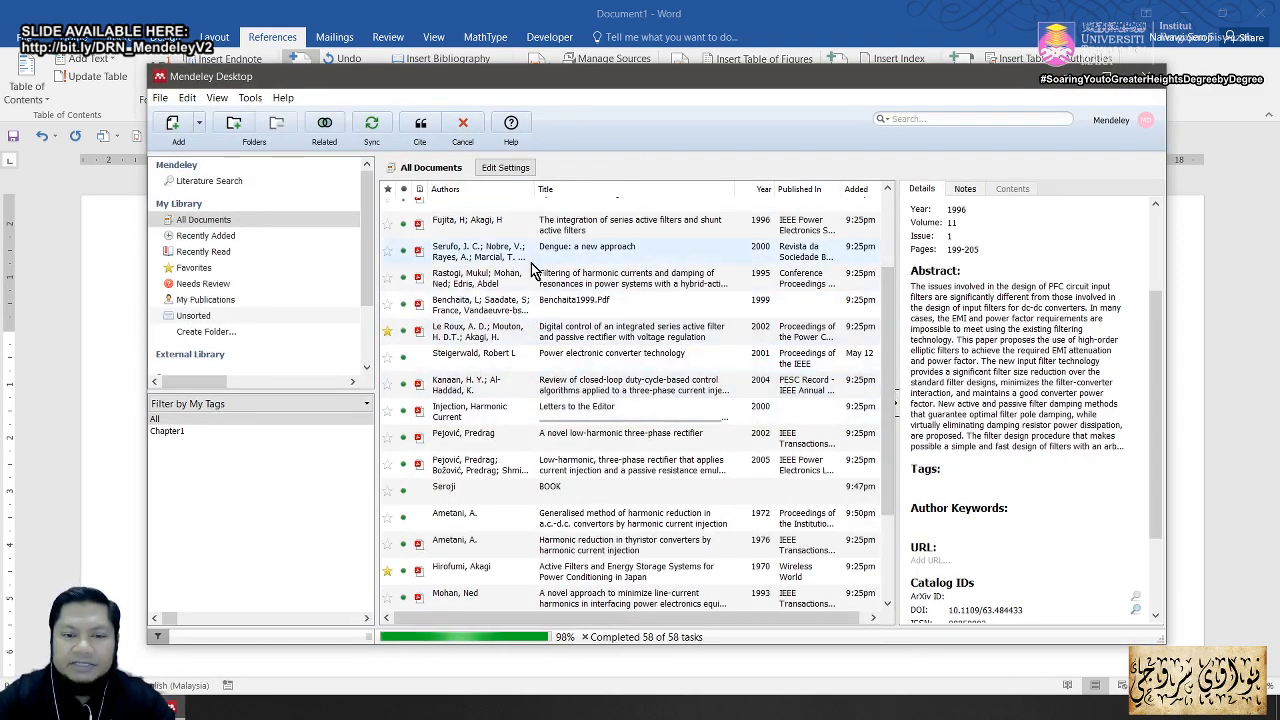
pyautogui.moveTo(886, 290); pyautogui.dragTo(885, 225)
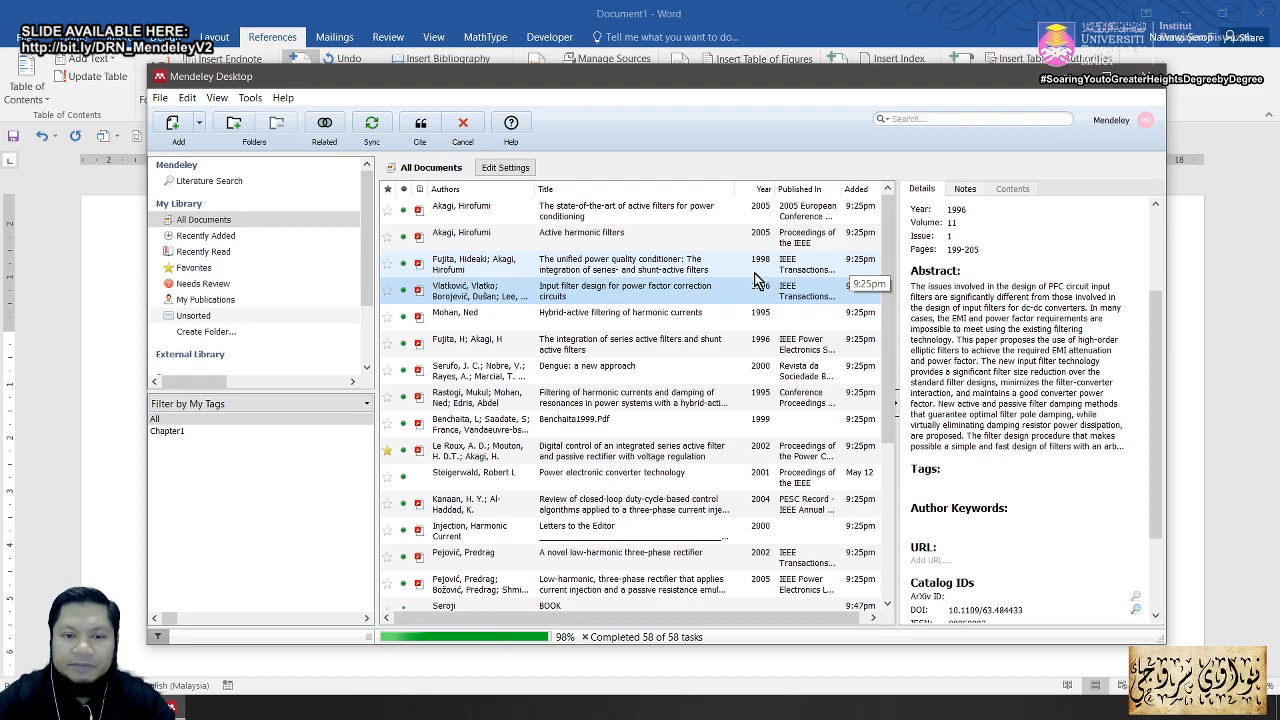
pyautogui.click(630, 215)
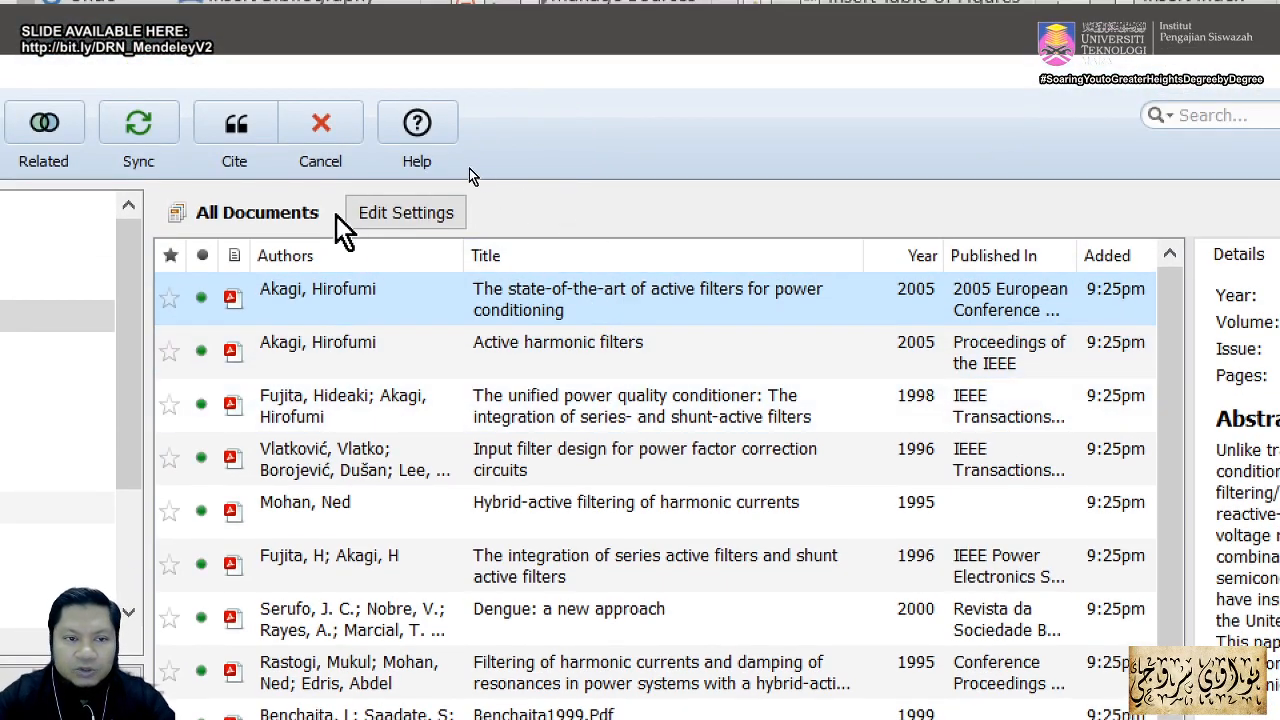
pyautogui.click(244, 131)
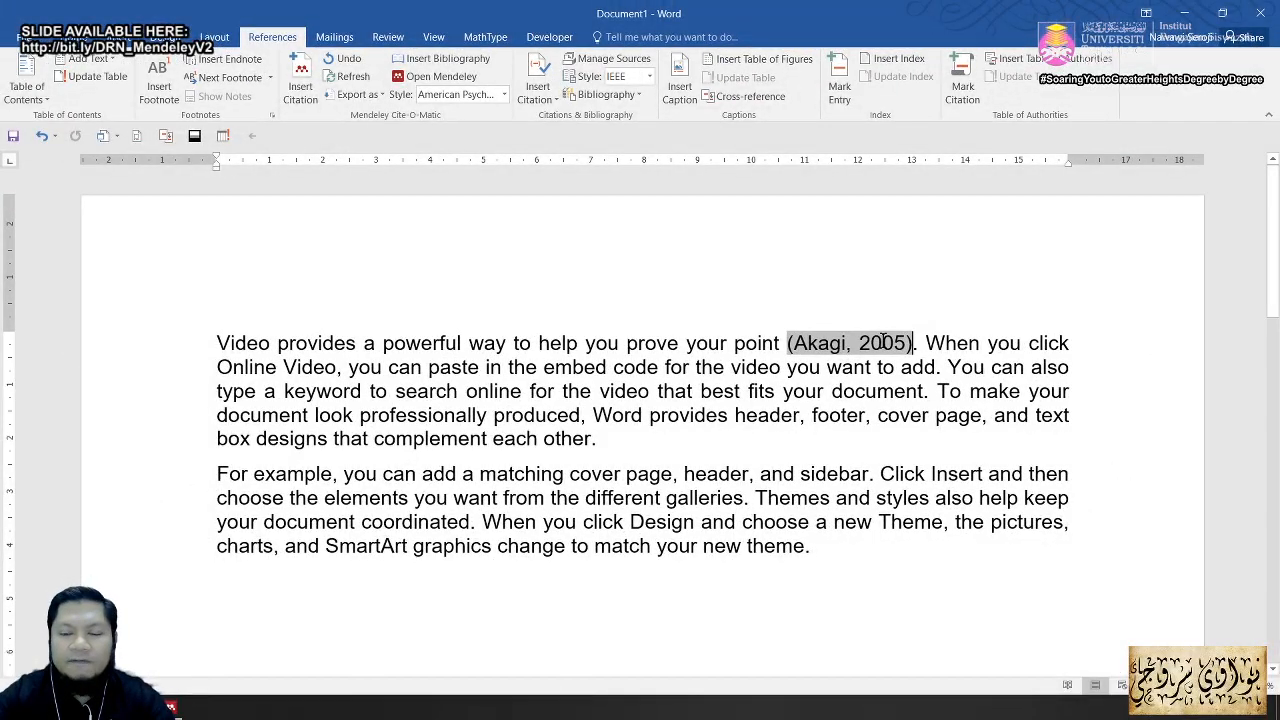
pyautogui.click(650, 78)
# Step: Switch Word's built-in citation style to GOST - Title Sort and highlight Word's citation features
pyautogui.click(682, 300)
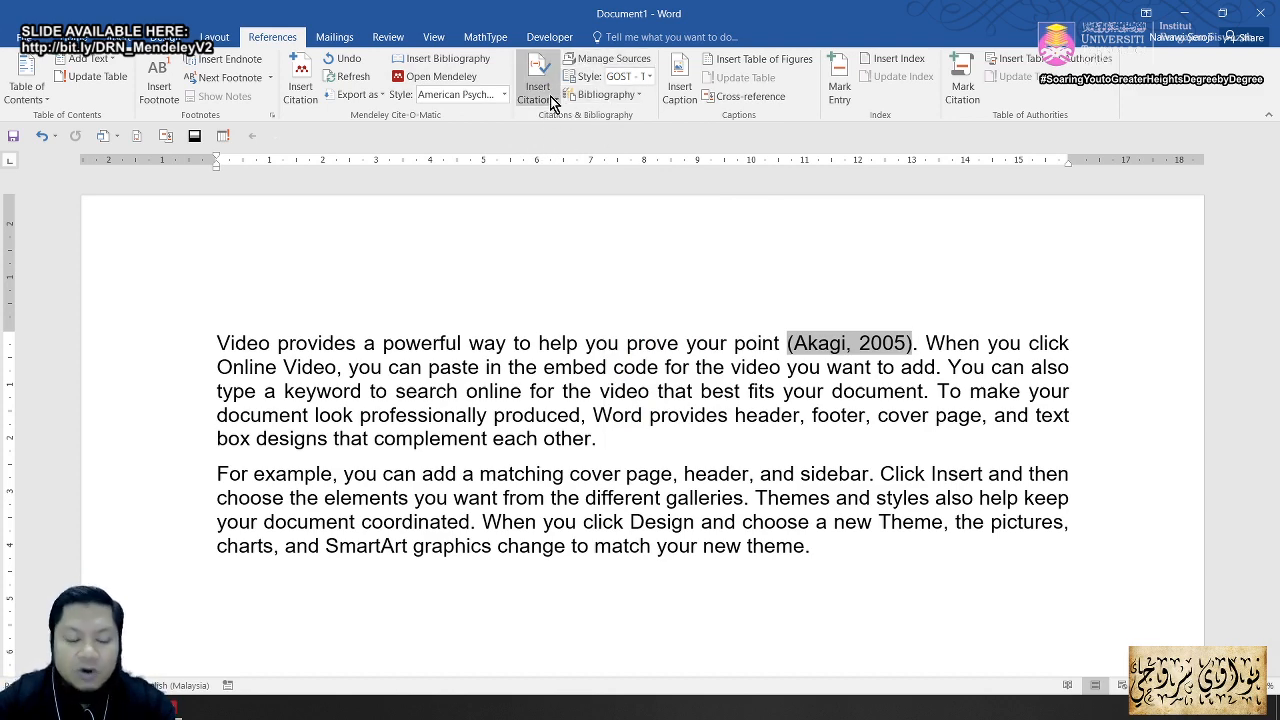
pyautogui.press('alt')
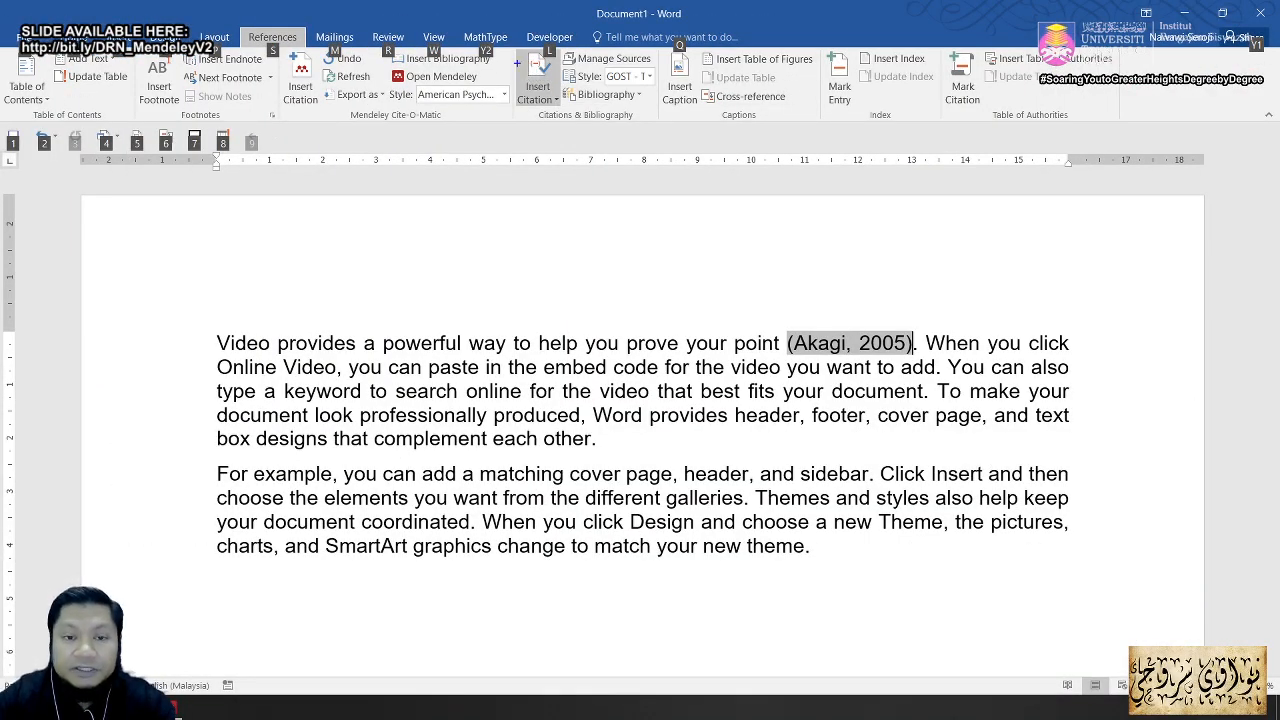
pyautogui.moveTo(518, 46)
pyautogui.mouseDown()
pyautogui.moveTo(576, 116)
pyautogui.moveTo(638, 132)
pyautogui.mouseUp()
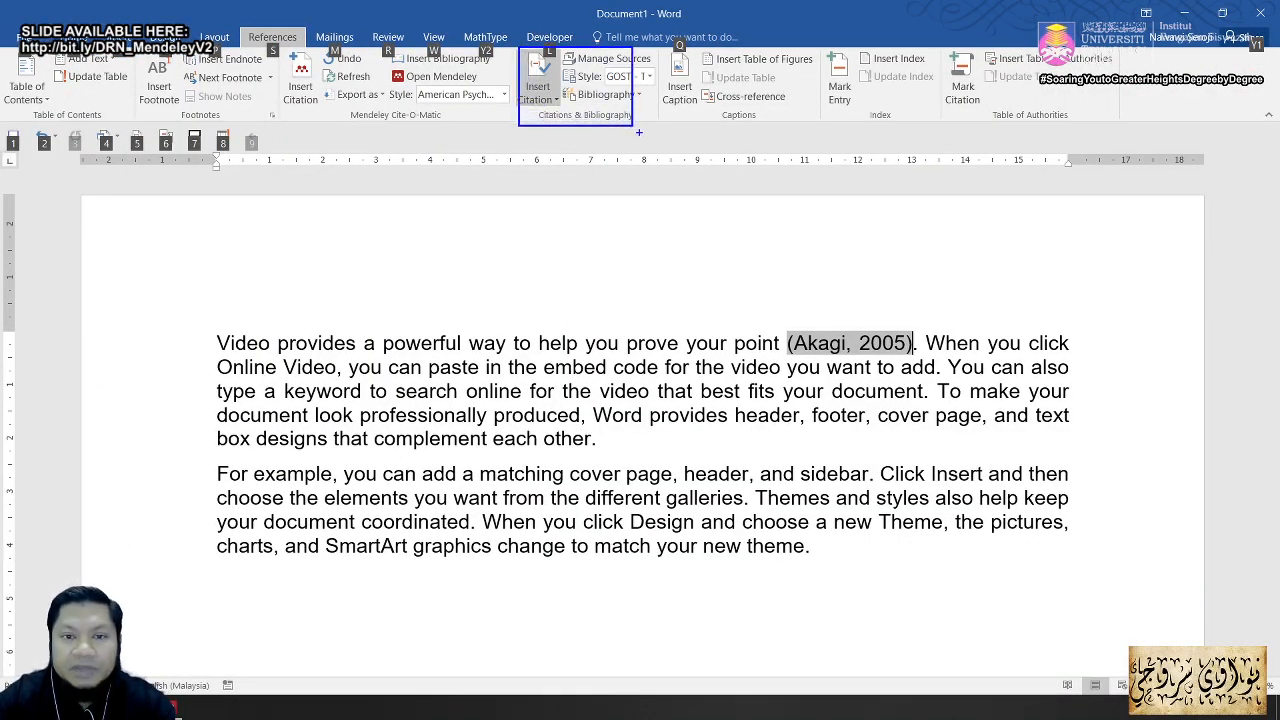
pyautogui.press('Escape')
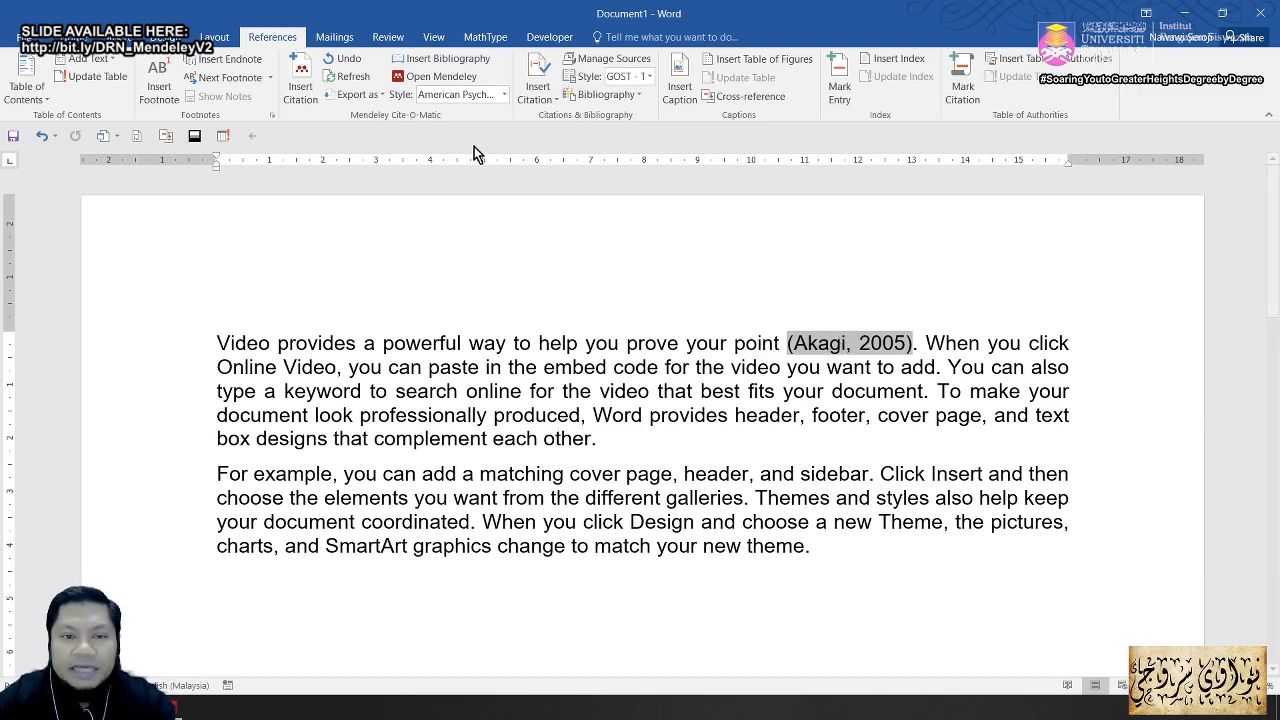
# Step: Keep Mendeley's American Psychological Association 6th edition style and open the library for a new citation
pyautogui.click(504, 94)
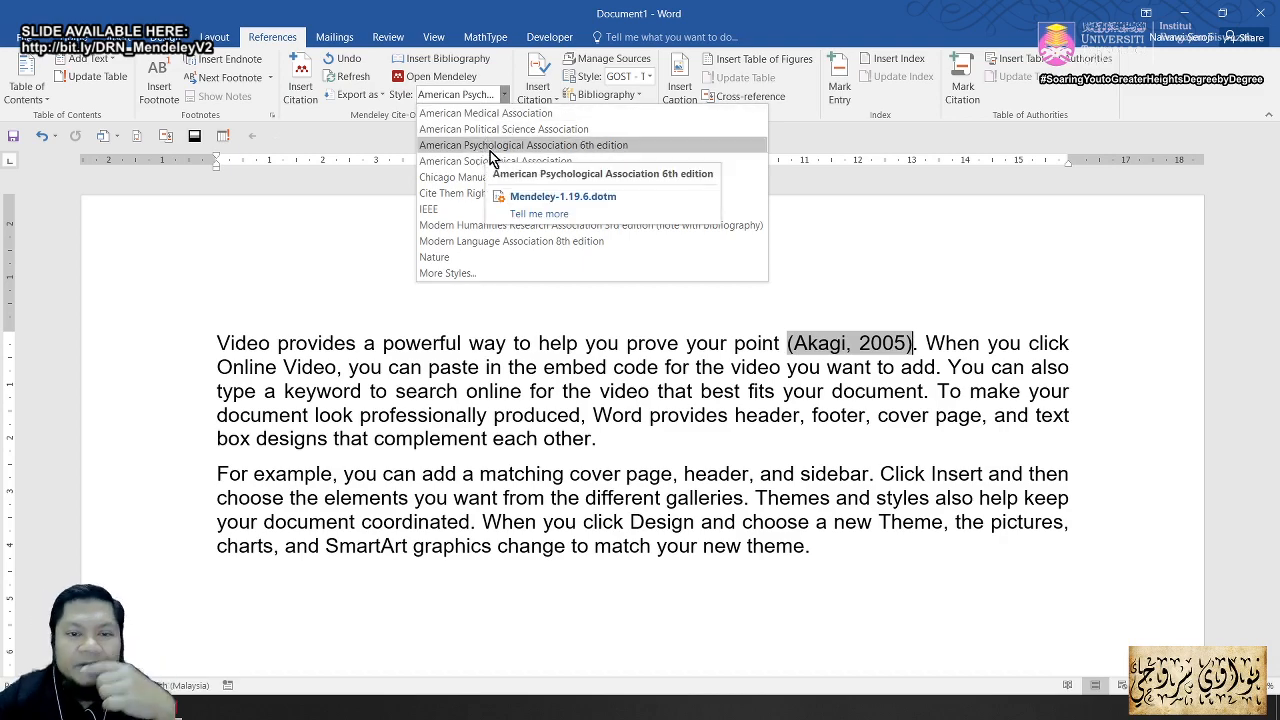
pyautogui.click(592, 147)
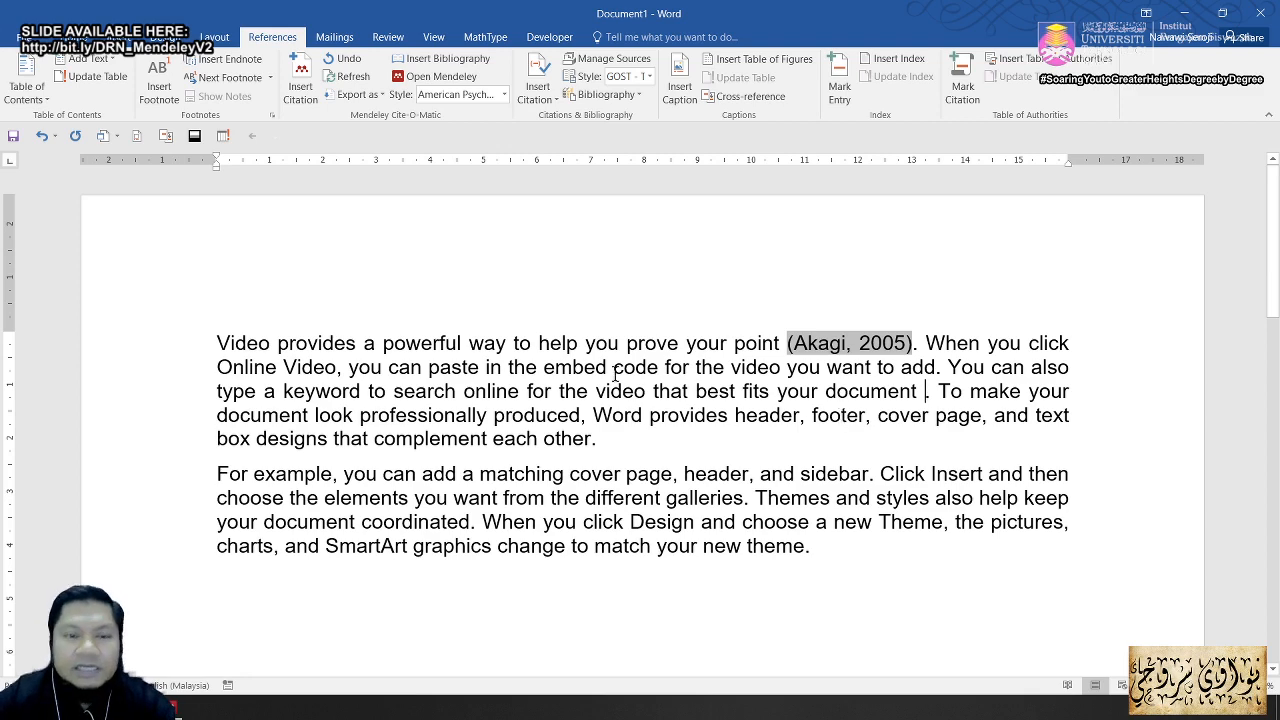
pyautogui.click(303, 88)
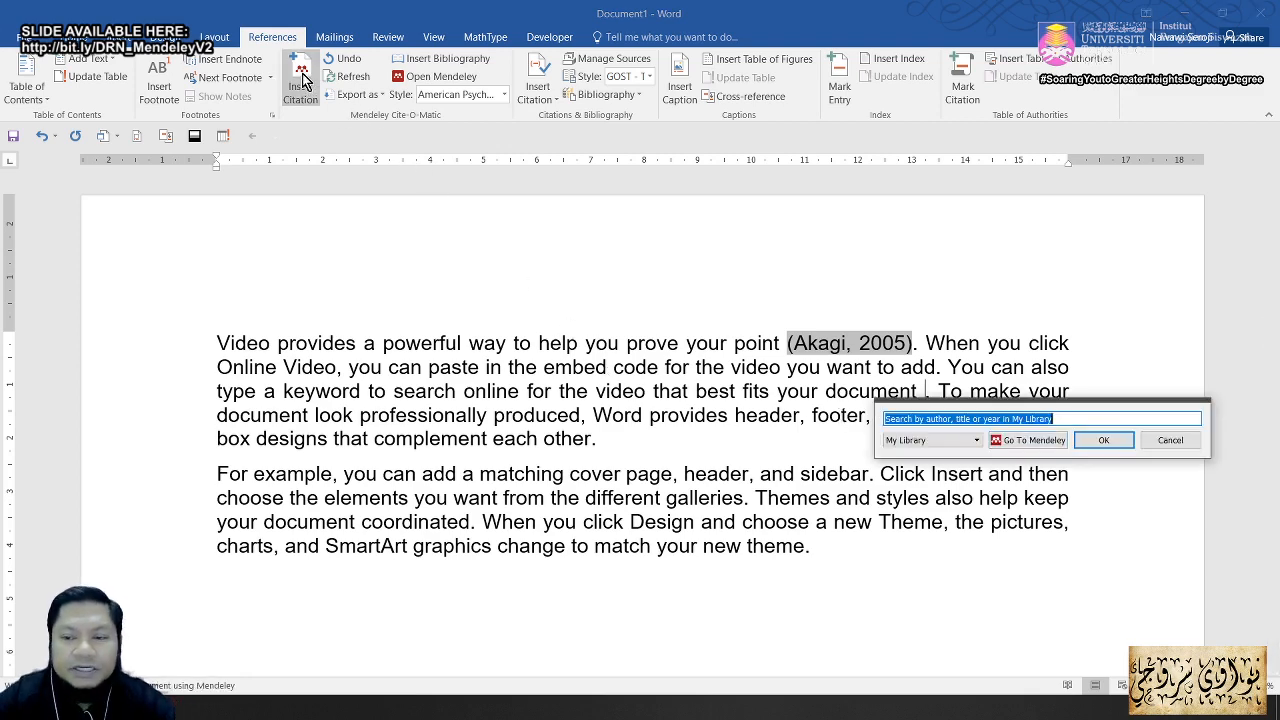
pyautogui.click(1036, 446)
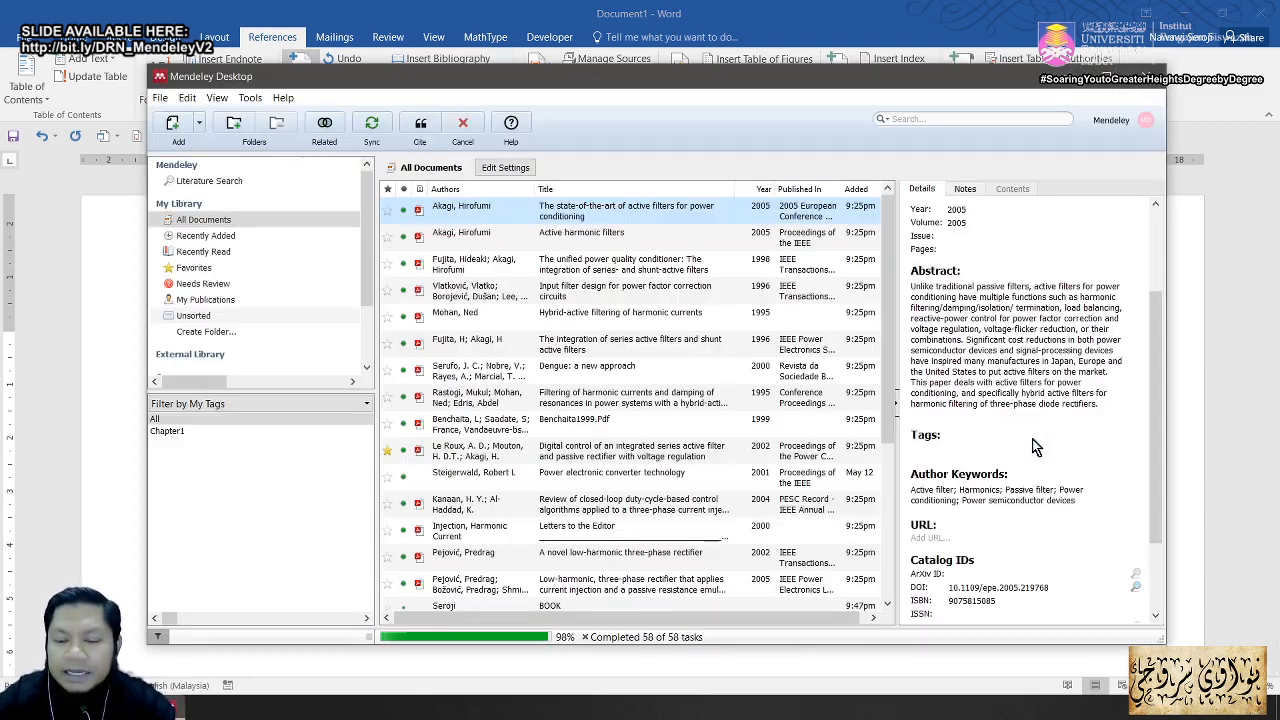
# Step: Cite Fujita & Akagi 1998 after 'your document' and Mohan 1995 after 'each other'
pyautogui.click(588, 268)
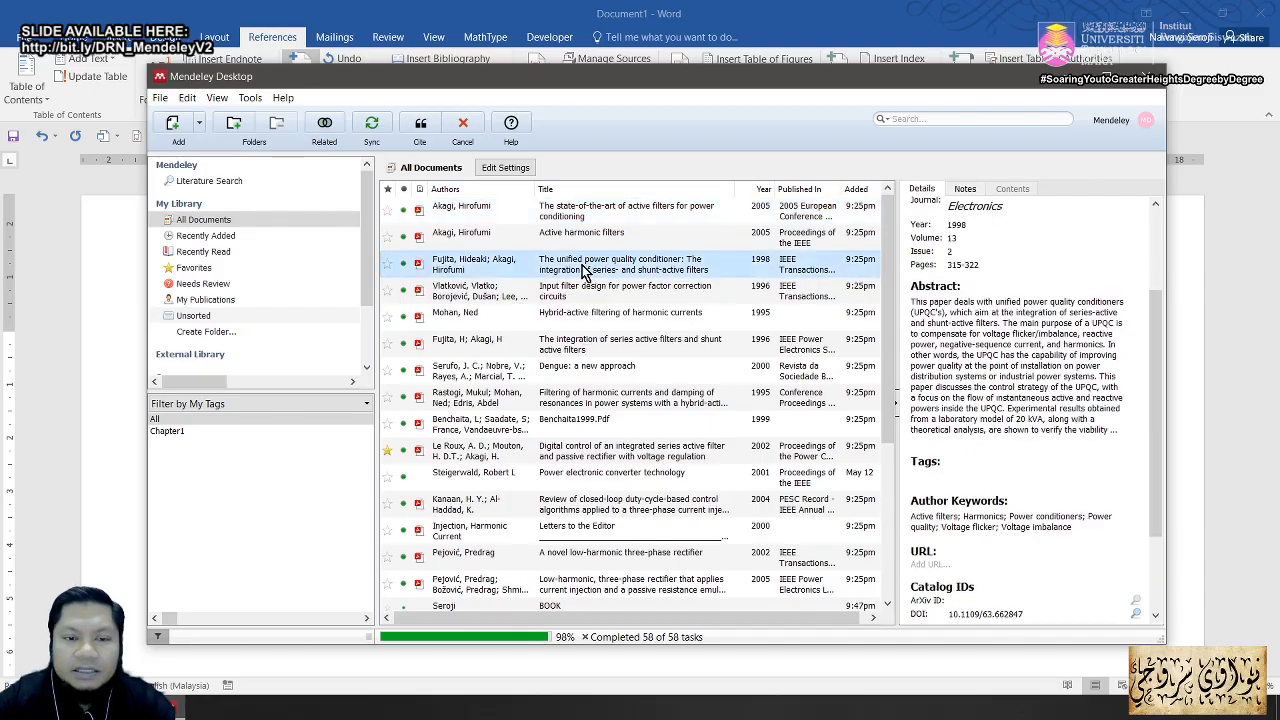
pyautogui.click(420, 126)
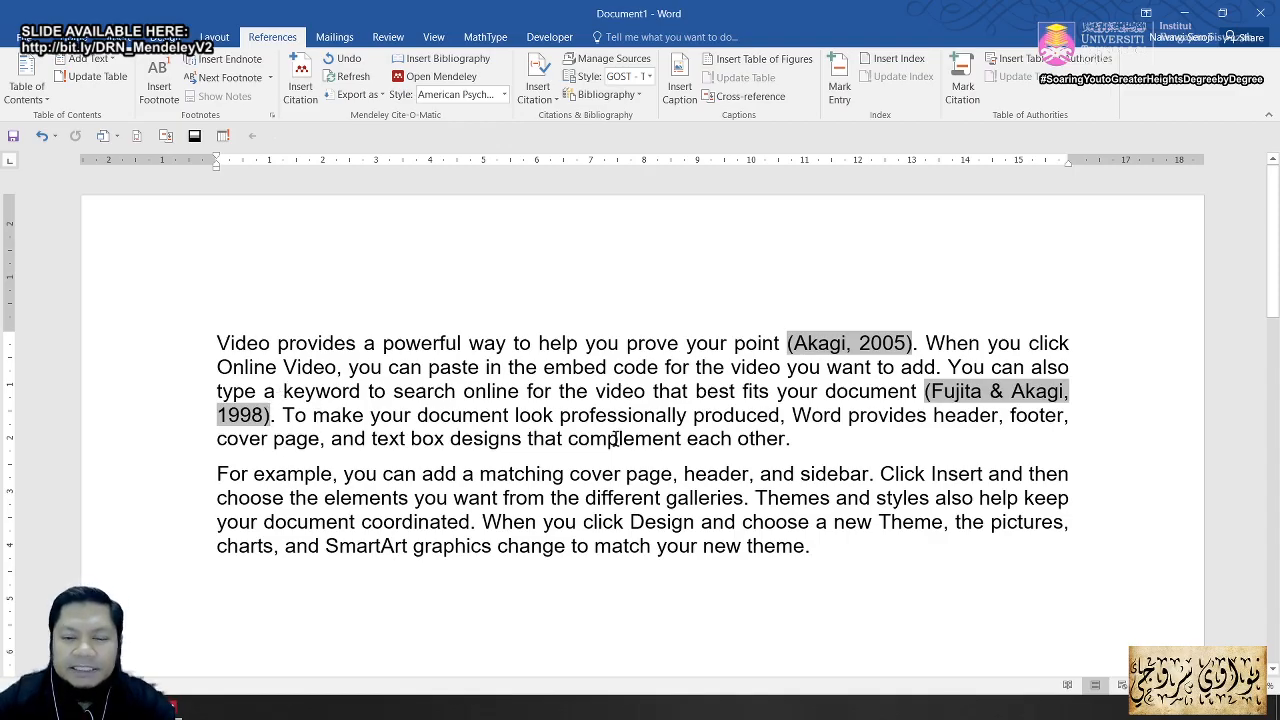
pyautogui.click(785, 440)
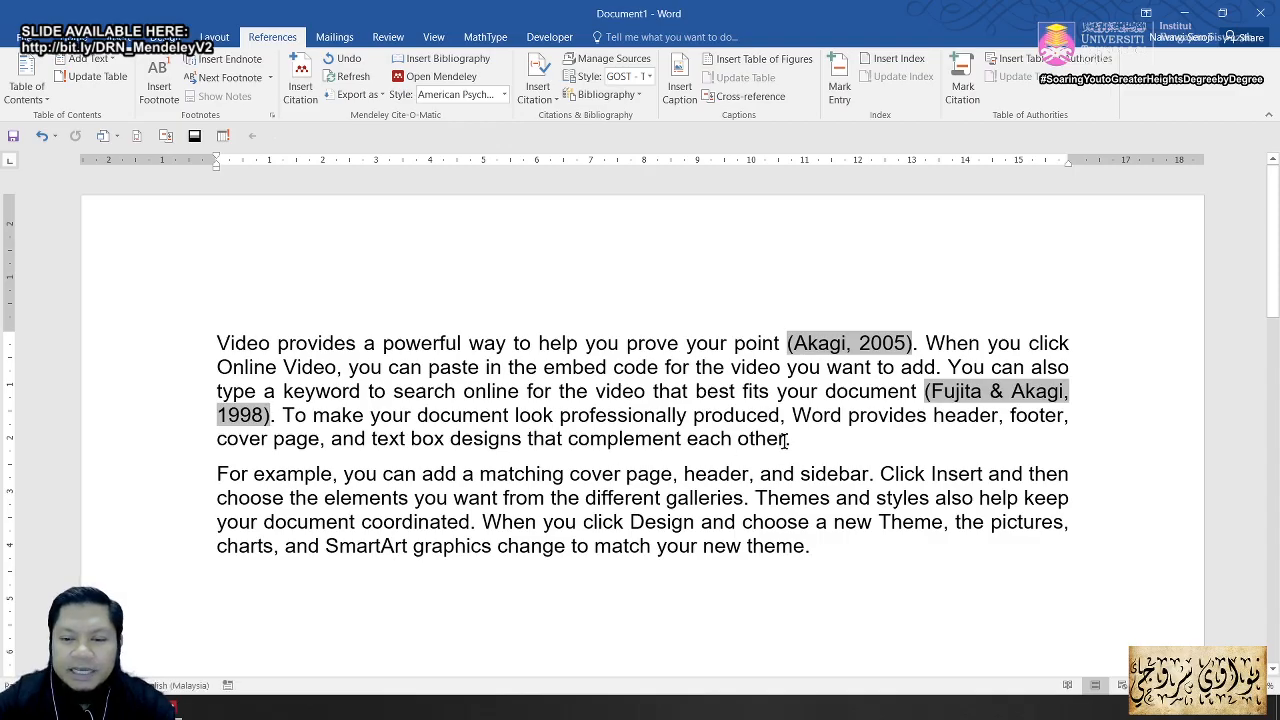
pyautogui.click(300, 85)
pyautogui.click(901, 493)
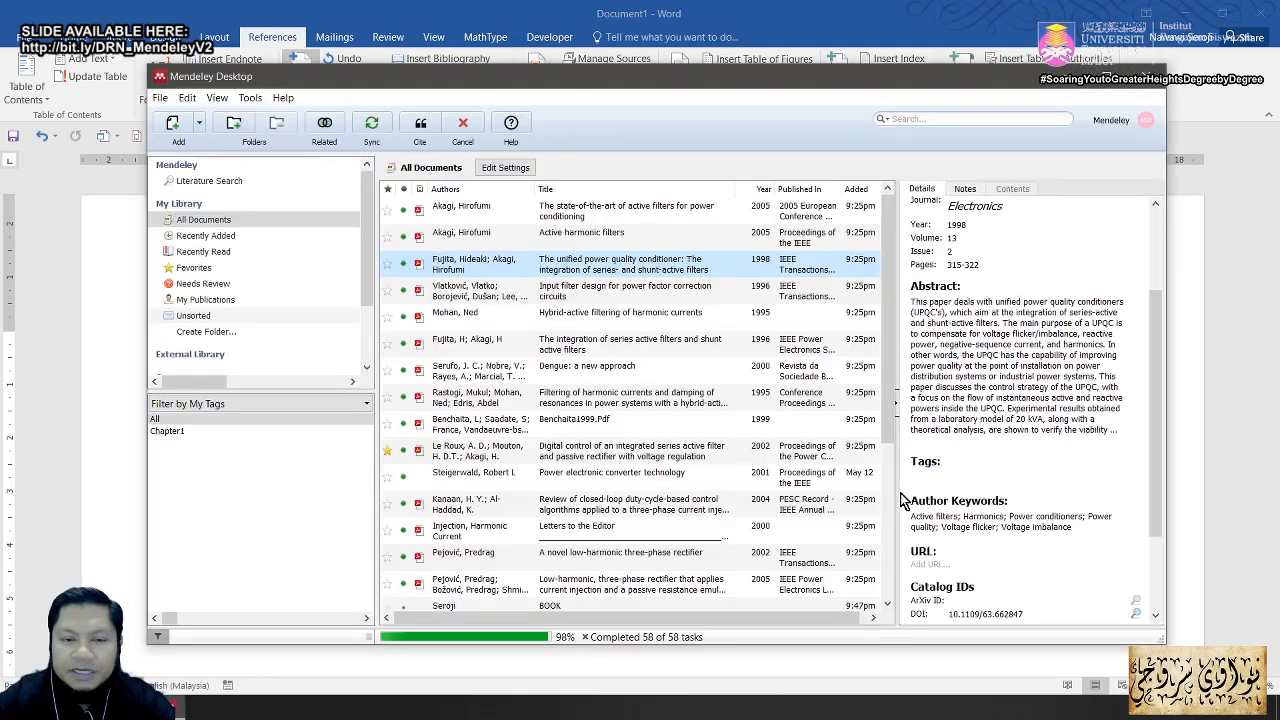
pyautogui.click(600, 313)
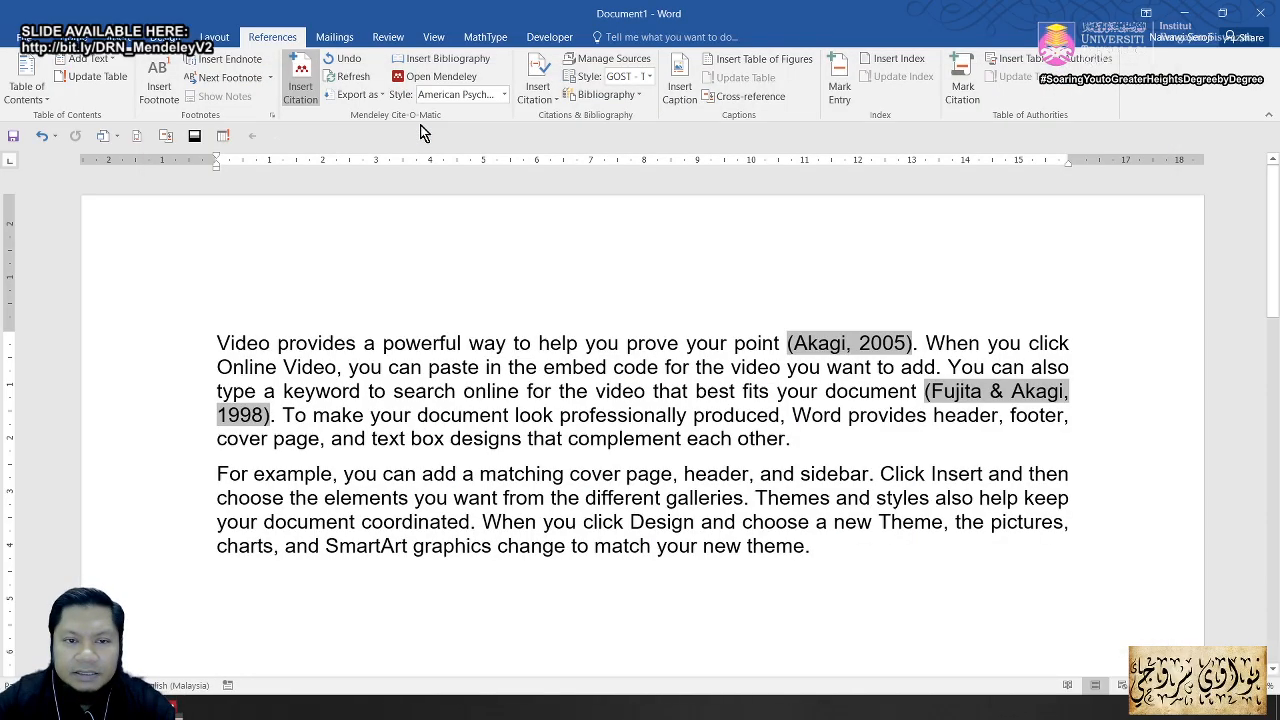
pyautogui.click(420, 125)
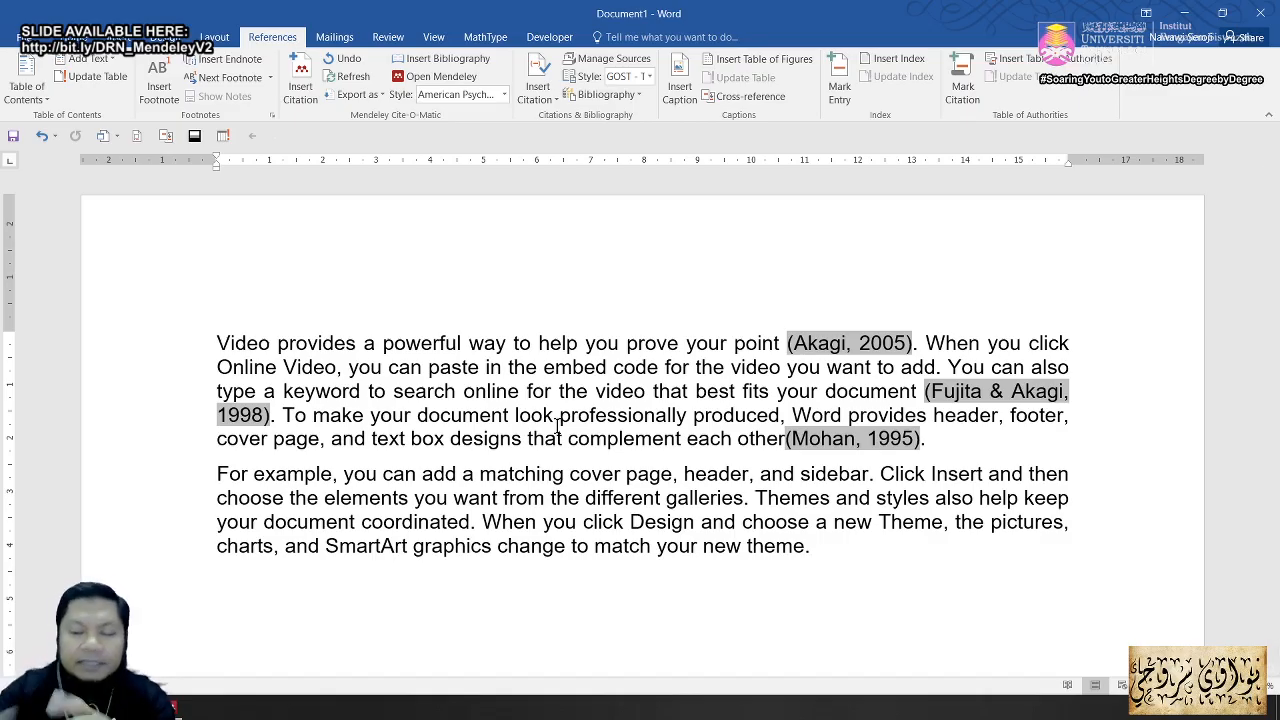
pyautogui.click(540, 594)
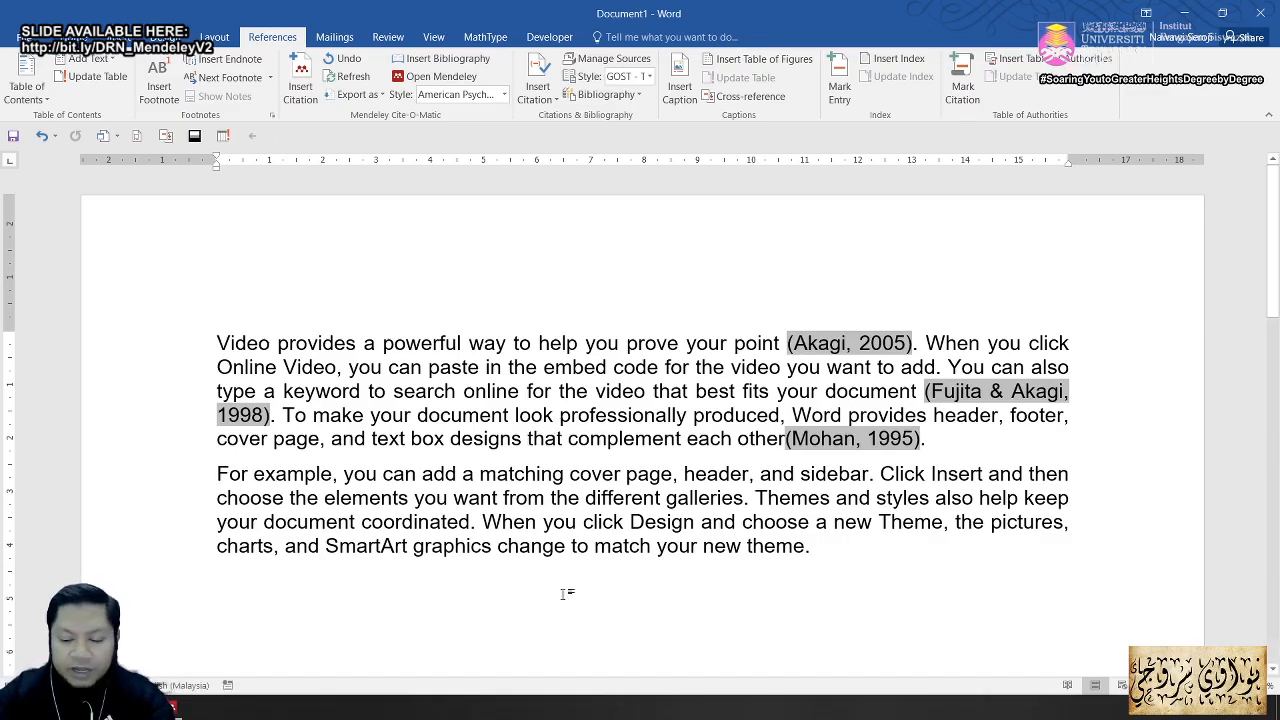
# Step: Type a bold REFERENCES heading on a new line below the sample text
pyautogui.write('REFERENCES')
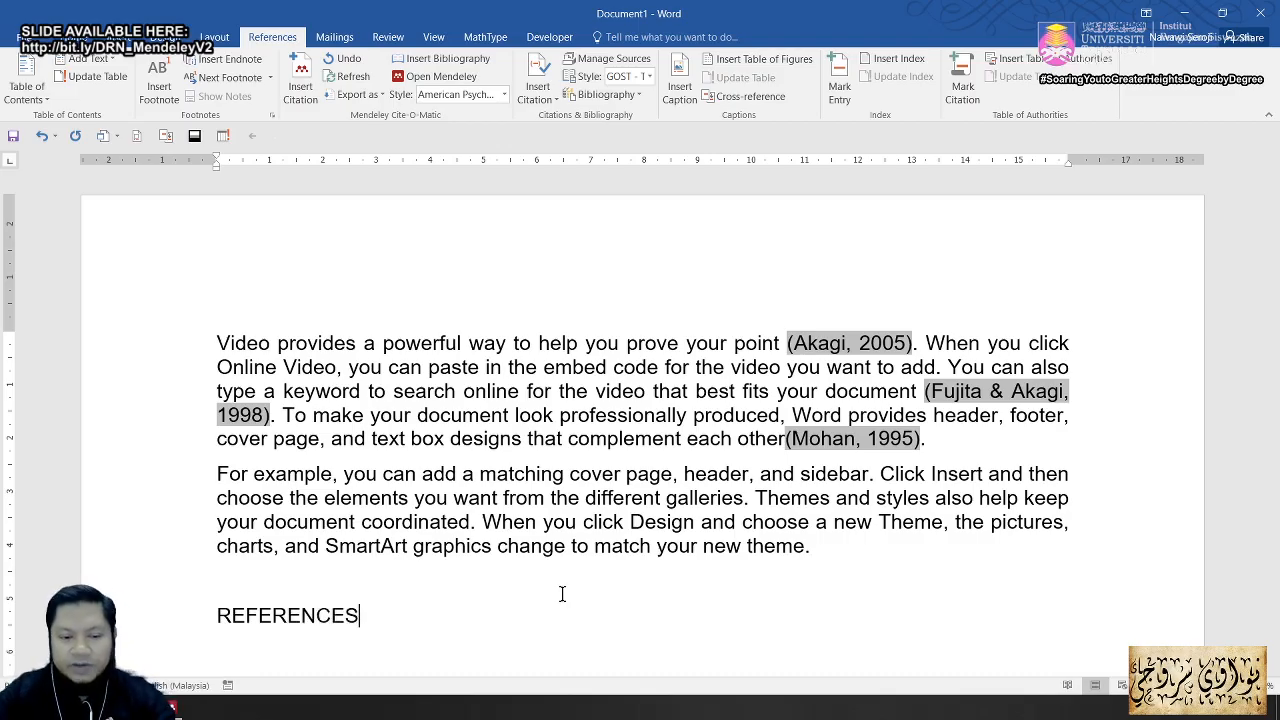
pyautogui.hotkey('shift', 'Home')
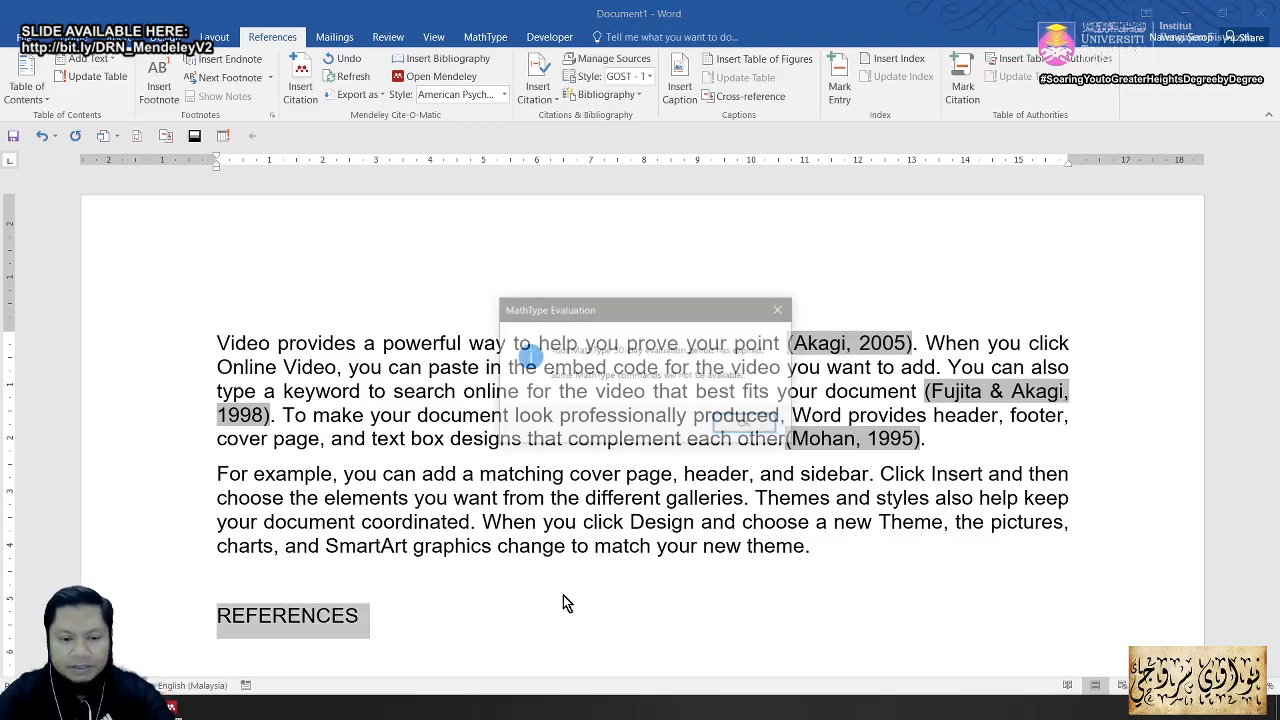
pyautogui.press('Return')
pyautogui.write('10.1109/61.252666')
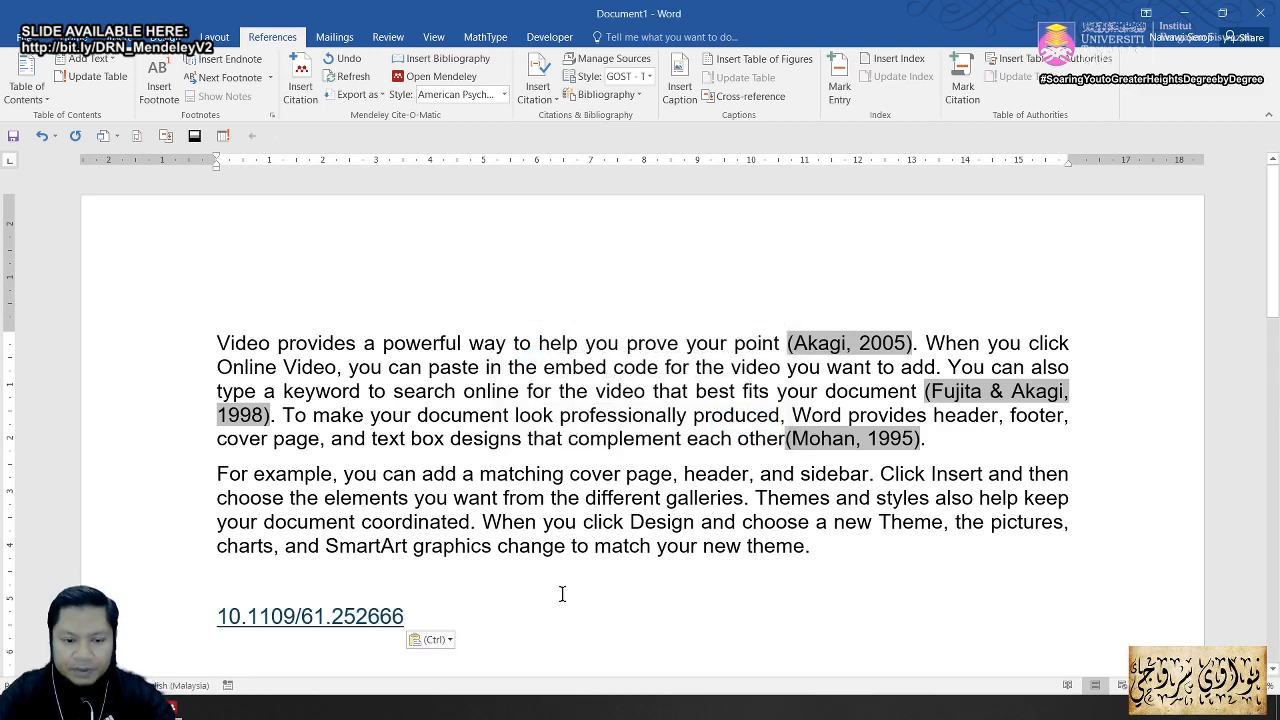
pyautogui.hotkey('ctrl', 'z')
pyautogui.hotkey('ctrl', 'b')
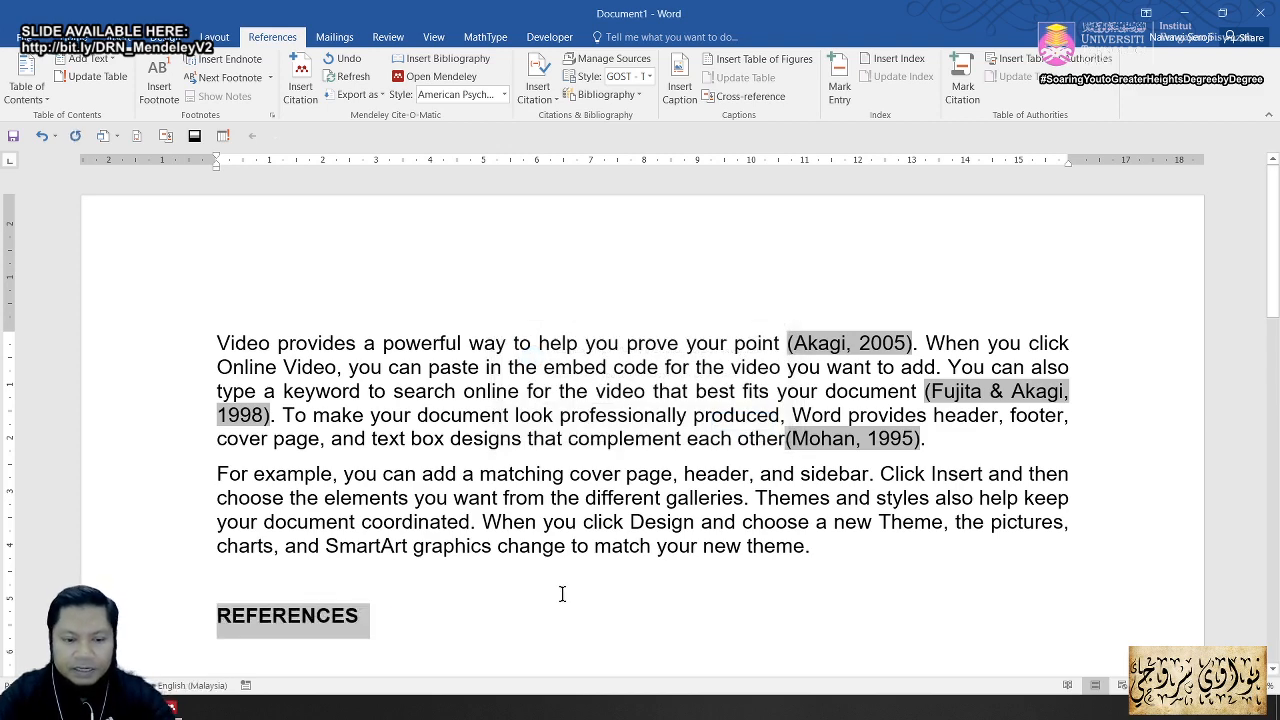
pyautogui.press('End')
pyautogui.press('Return')
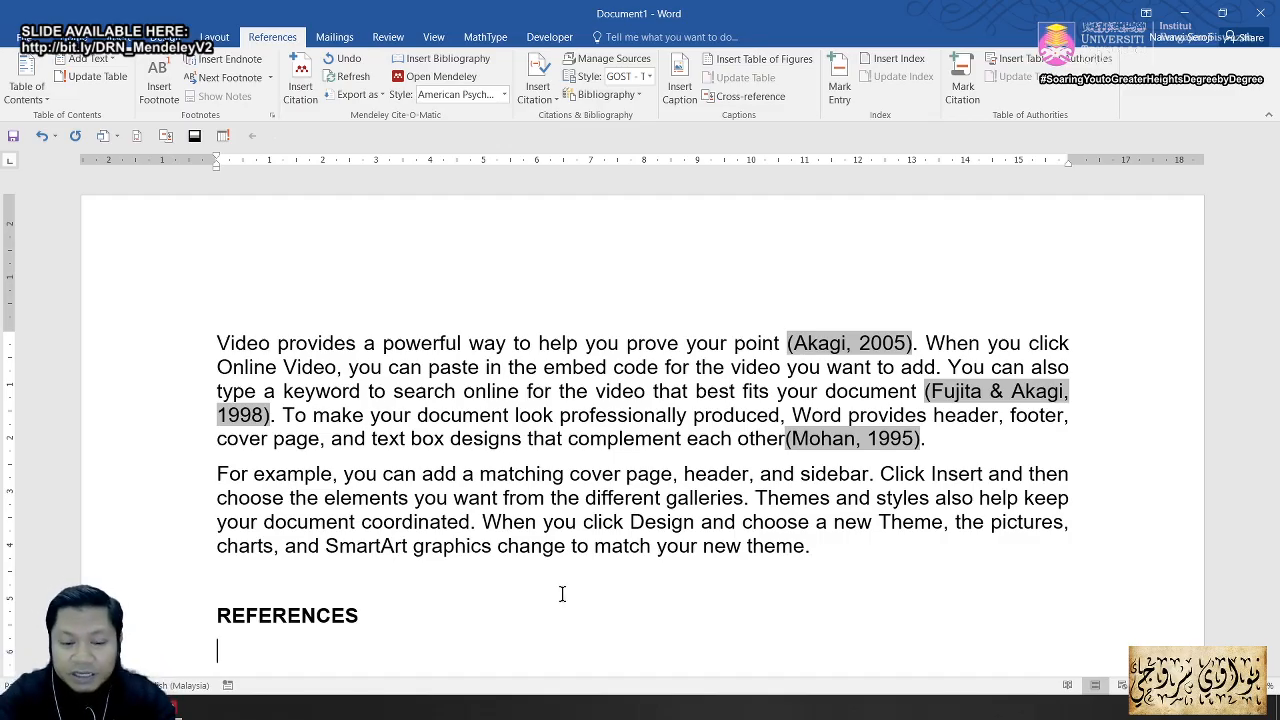
# Step: Type a placeholder Akagi reference line beneath the REFERENCES heading
pyautogui.write('Akagi')
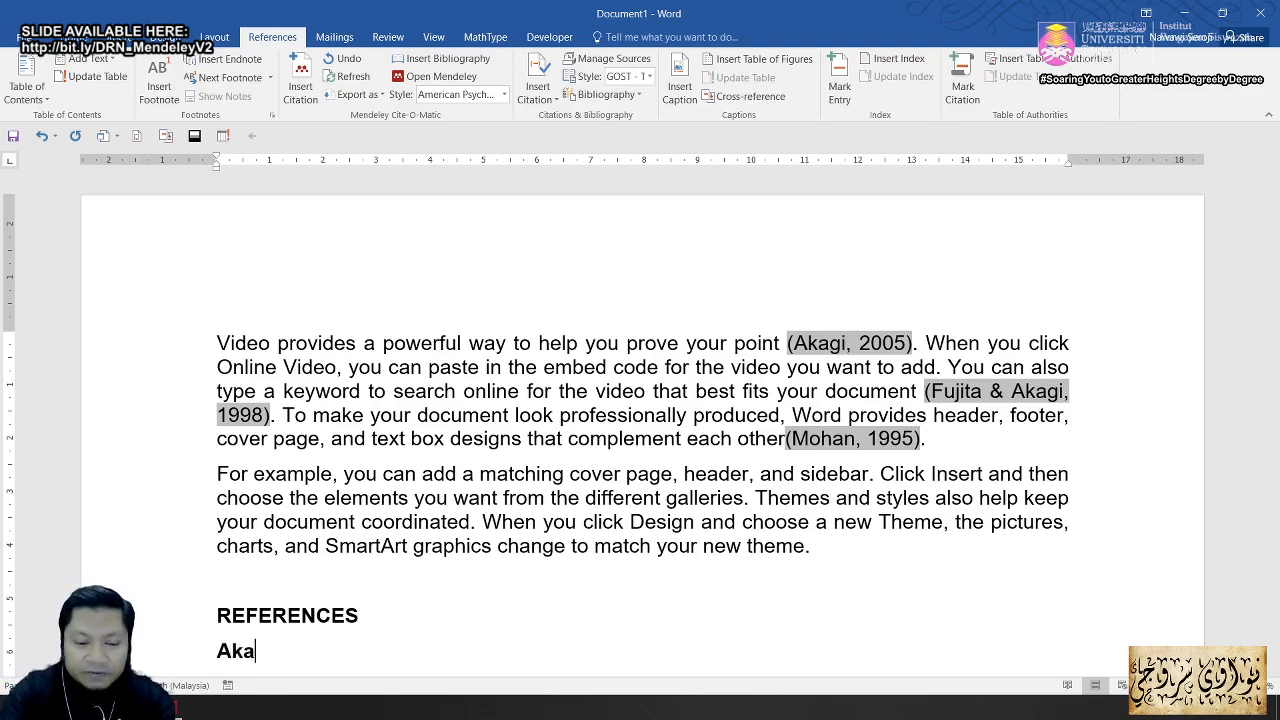
pyautogui.press('BackSpace')
pyautogui.press('BackSpace')
pyautogui.press('BackSpace')
pyautogui.press('BackSpace')
pyautogui.press('BackSpace')
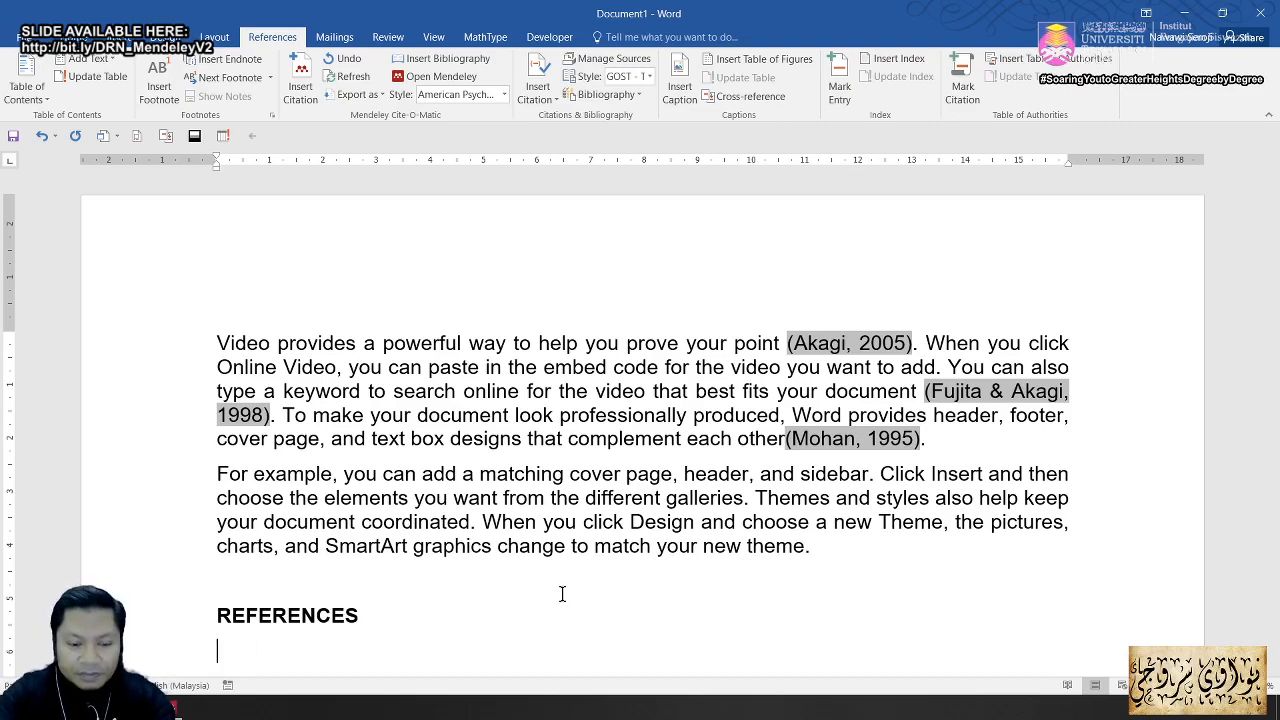
pyautogui.write('Akagi')
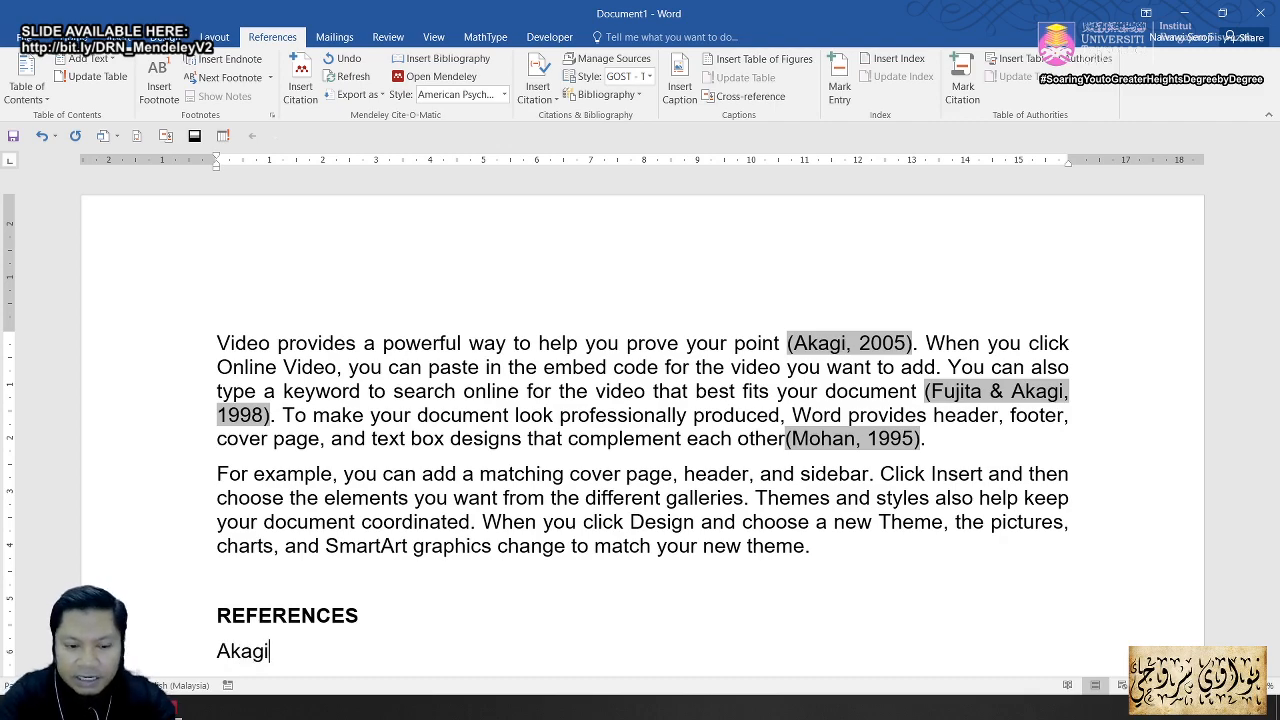
pyautogui.write(', ')
pyautogui.write('"')
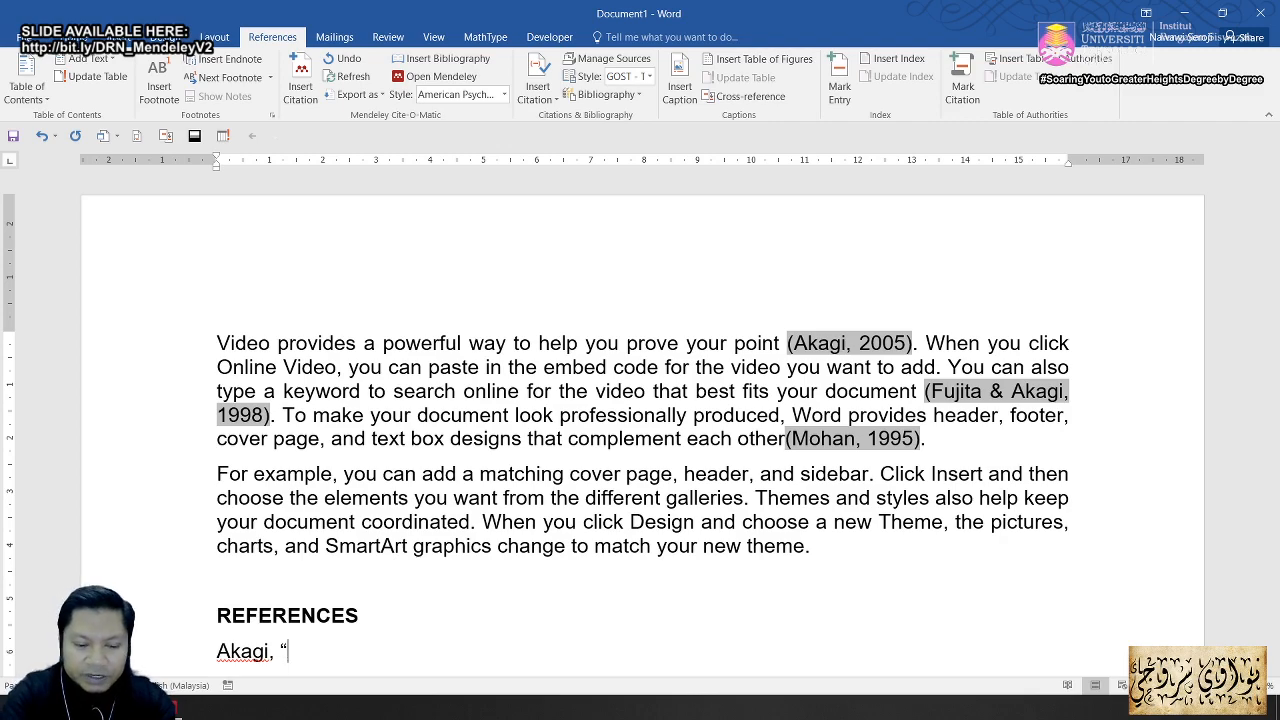
pyautogui.write('ASDKJHGASJDHGKJASHGKDJ"')
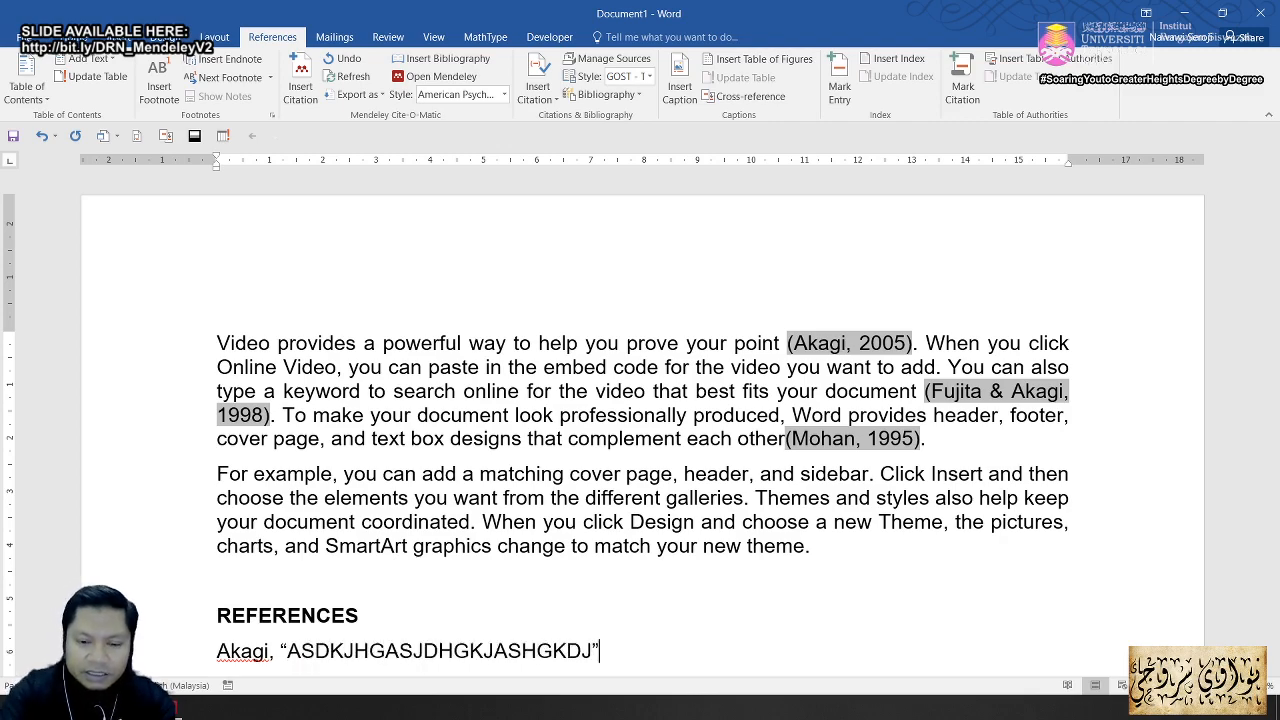
pyautogui.write(', A')
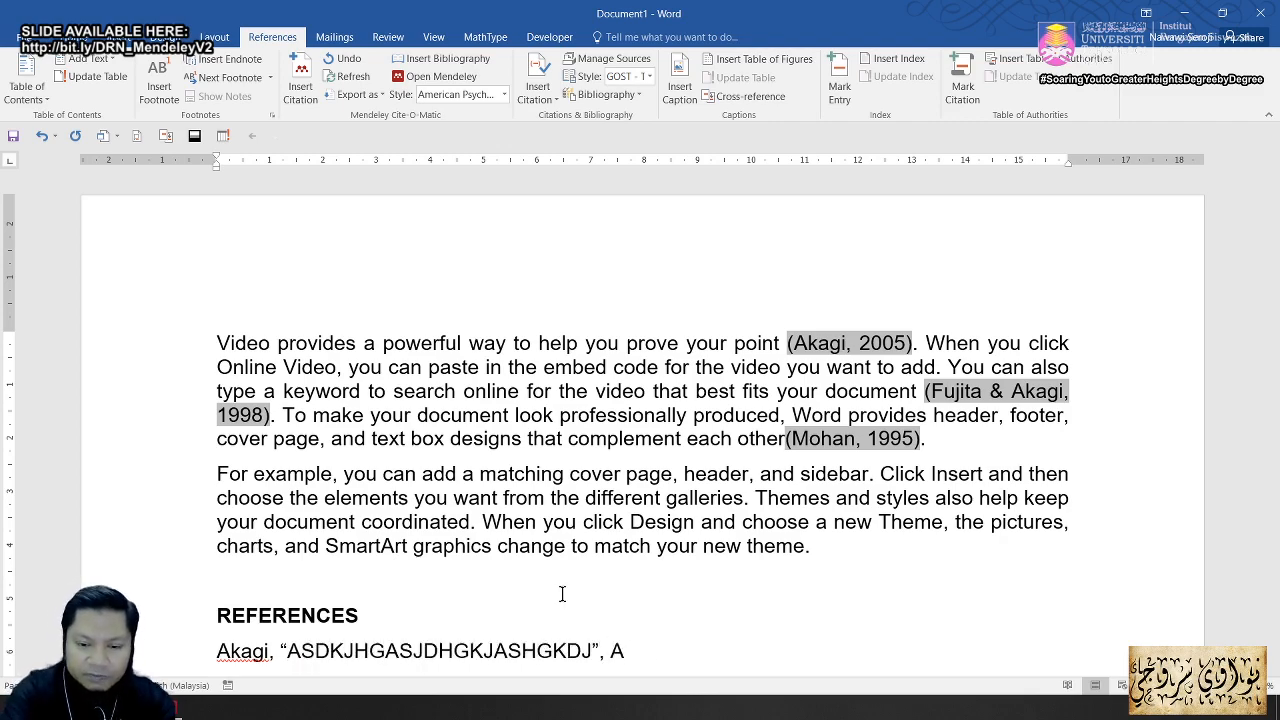
pyautogui.write('KJHSKAJDHKJSHKJ,')
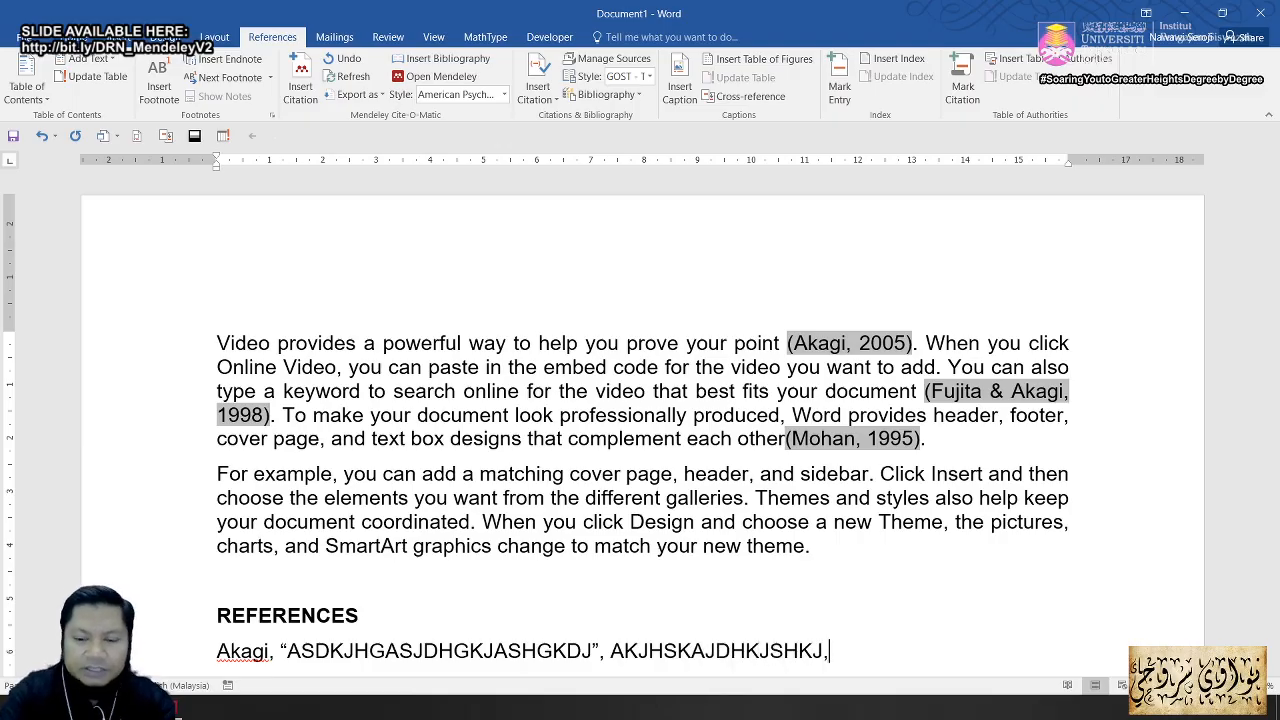
pyautogui.press('Return')
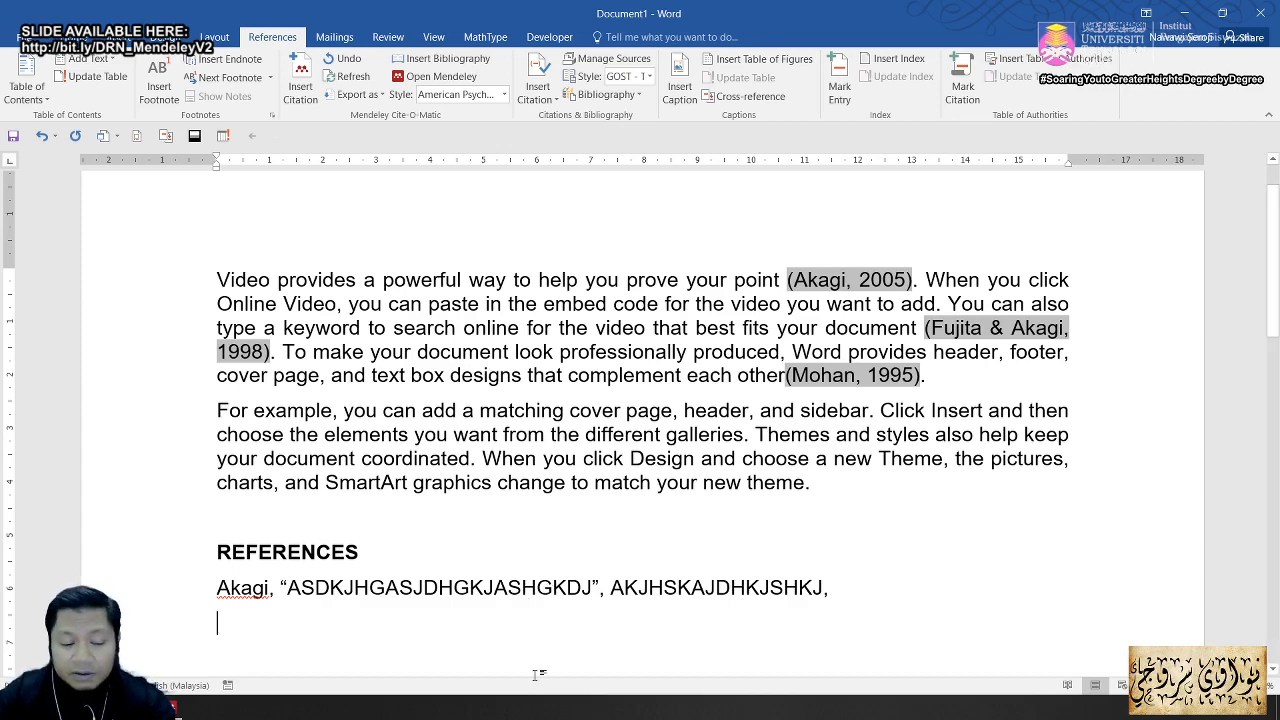
# Step: Delete the hand-typed reference line and insert Mendeley's automatic bibliography under REFERENCES
pyautogui.click(180, 597)
pyautogui.press('Delete')
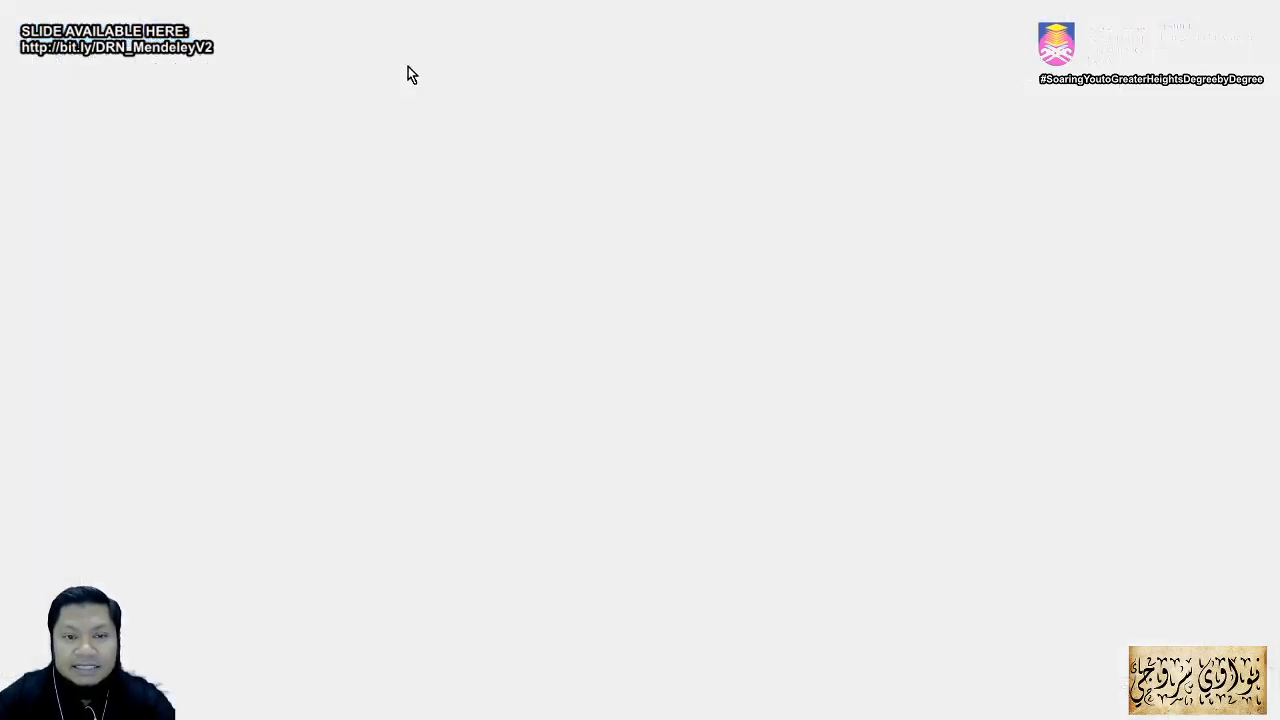
pyautogui.press('alt')
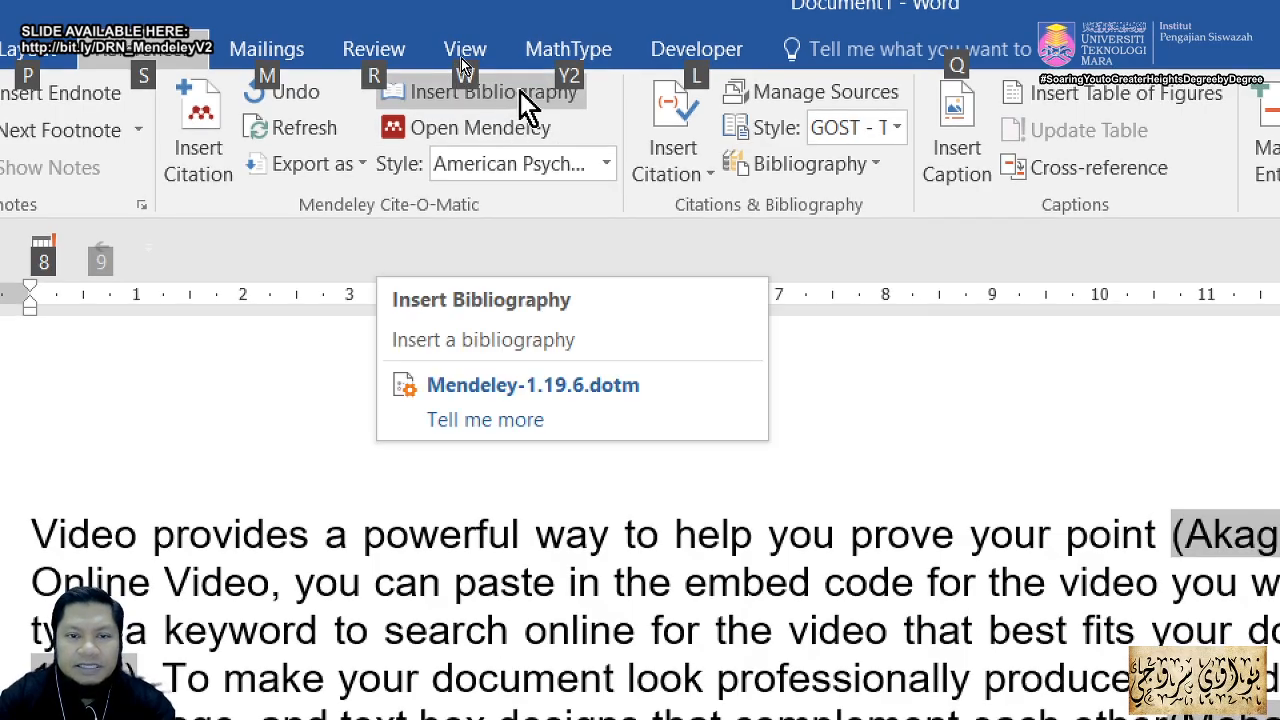
pyautogui.click(520, 91)
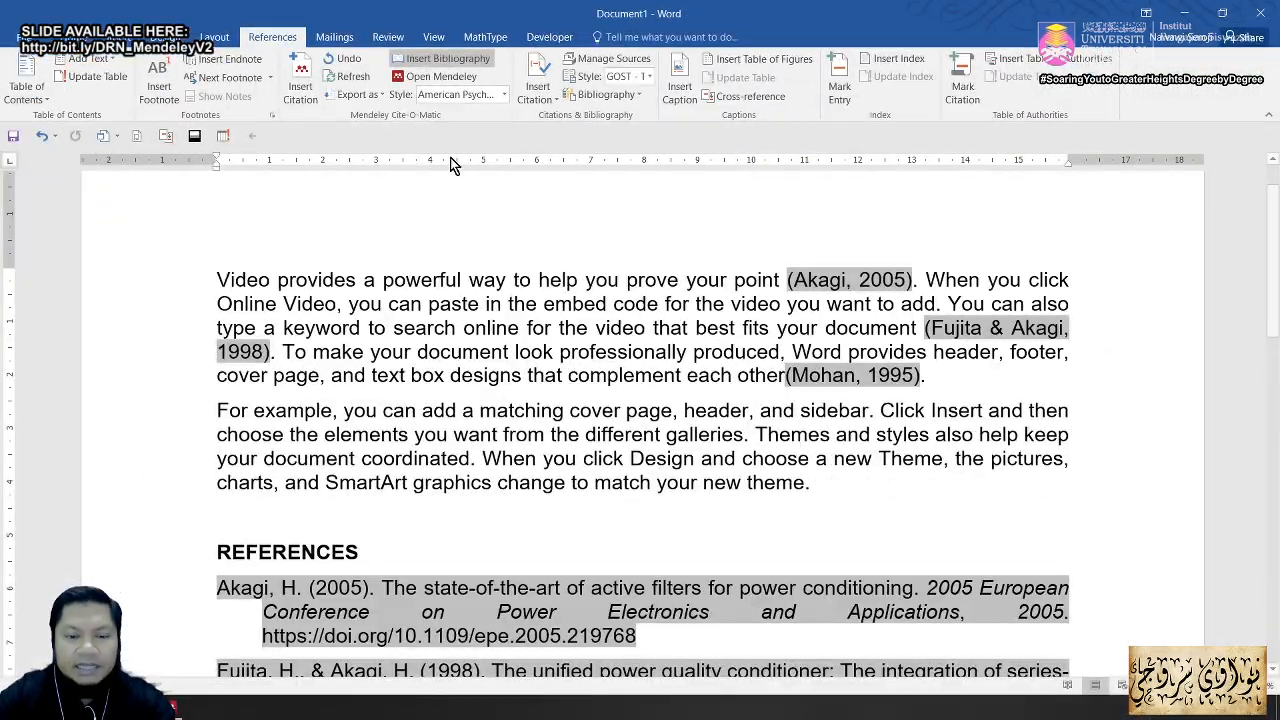
# Step: Review the generated Akagi 2005, Fujita & Akagi 1998 and Mohan 1995 bibliography entries
pyautogui.scroll(-6, 440, 348)
pyautogui.scroll(3, 438, 349)
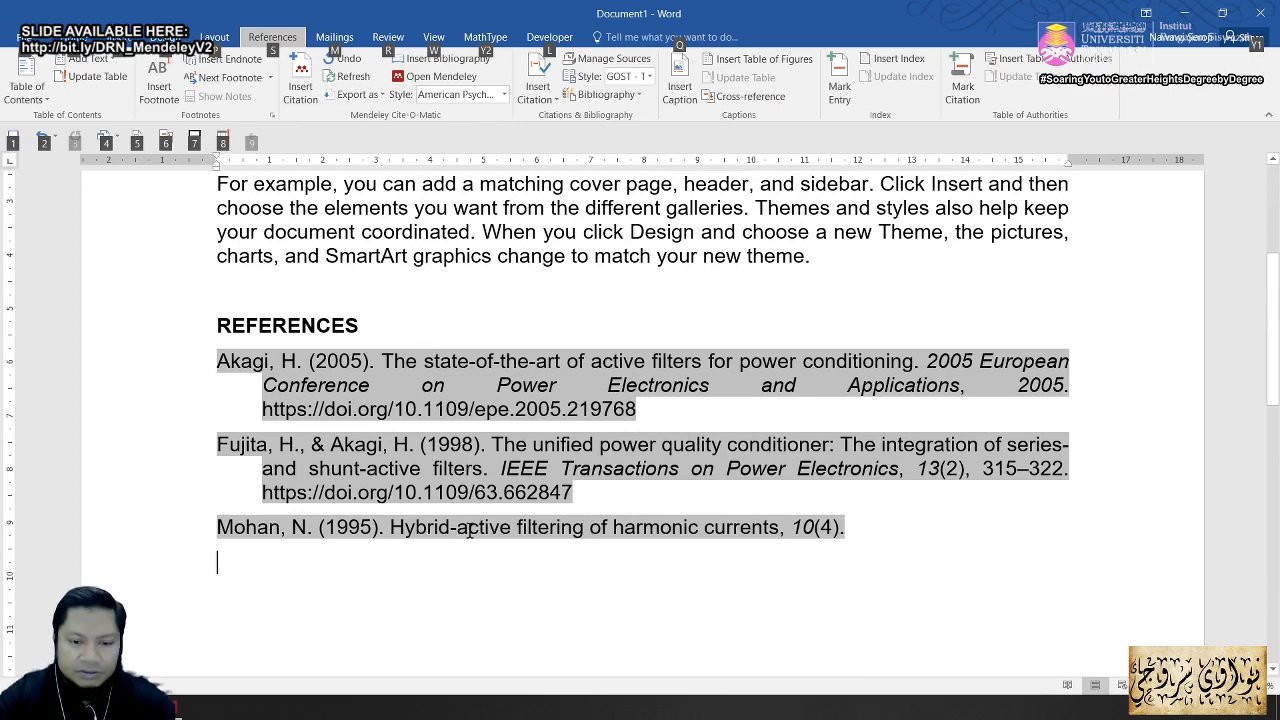
pyautogui.click(500, 527)
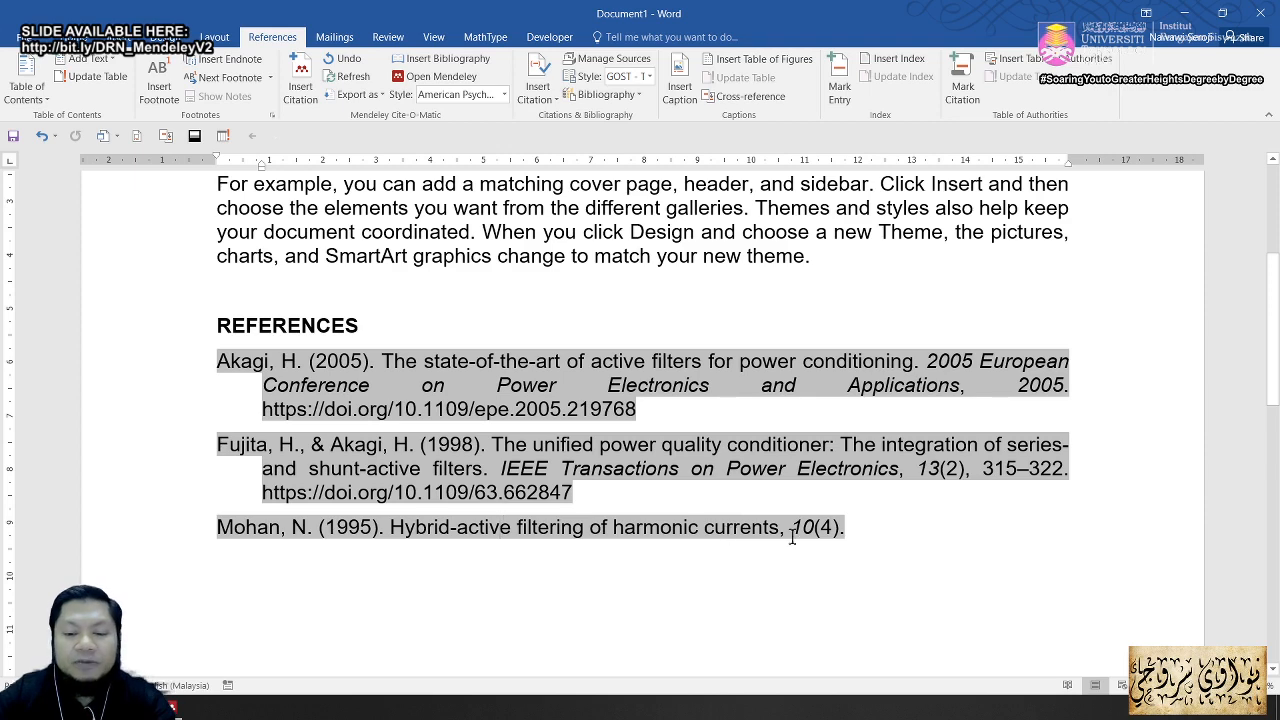
pyautogui.scroll(3, 600, 480)
pyautogui.scroll(-3, 590, 500)
pyautogui.scroll(3, 582, 515)
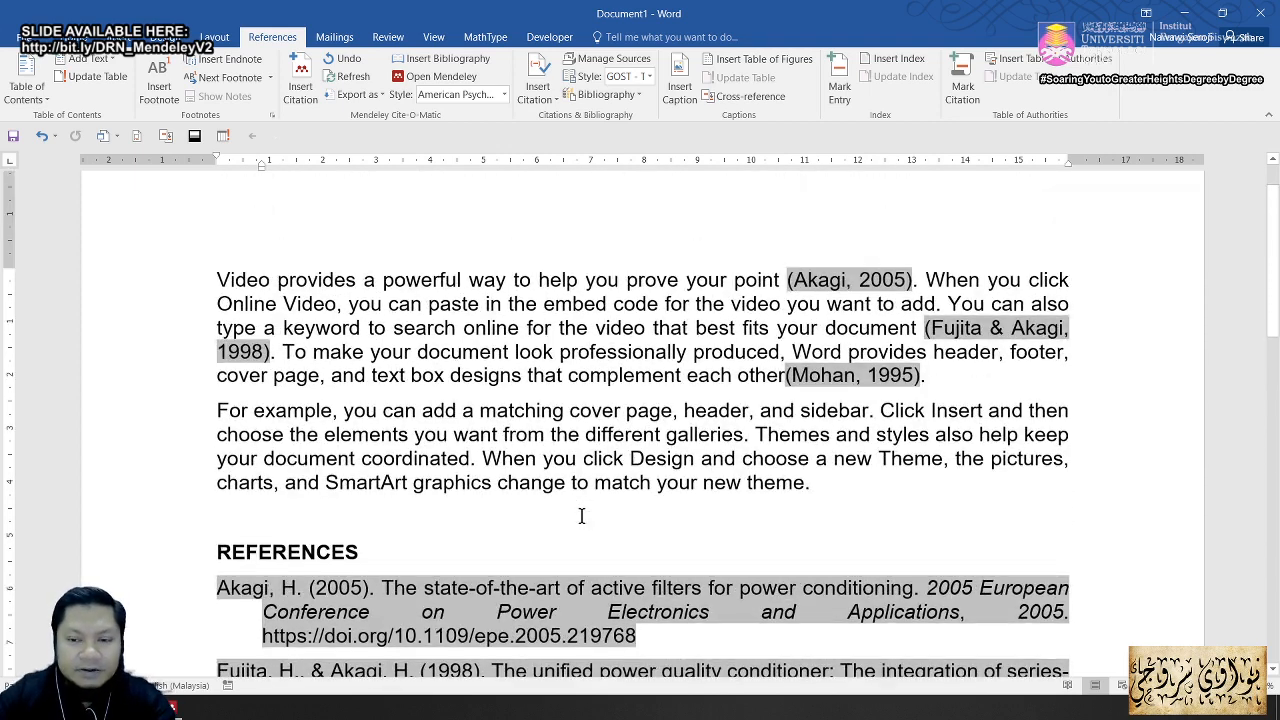
pyautogui.scroll(-3, 580, 517)
pyautogui.scroll(3, 453, 363)
pyautogui.scroll(-3, 449, 363)
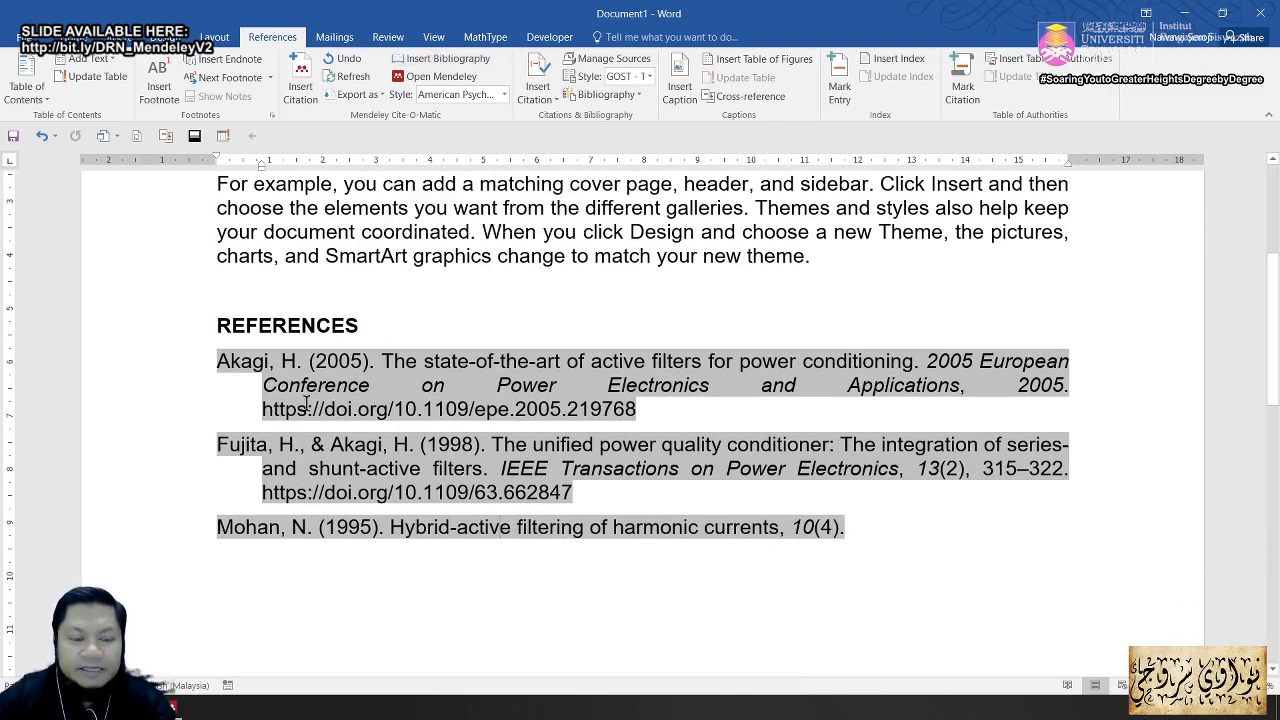
pyautogui.scroll(3, 430, 456)
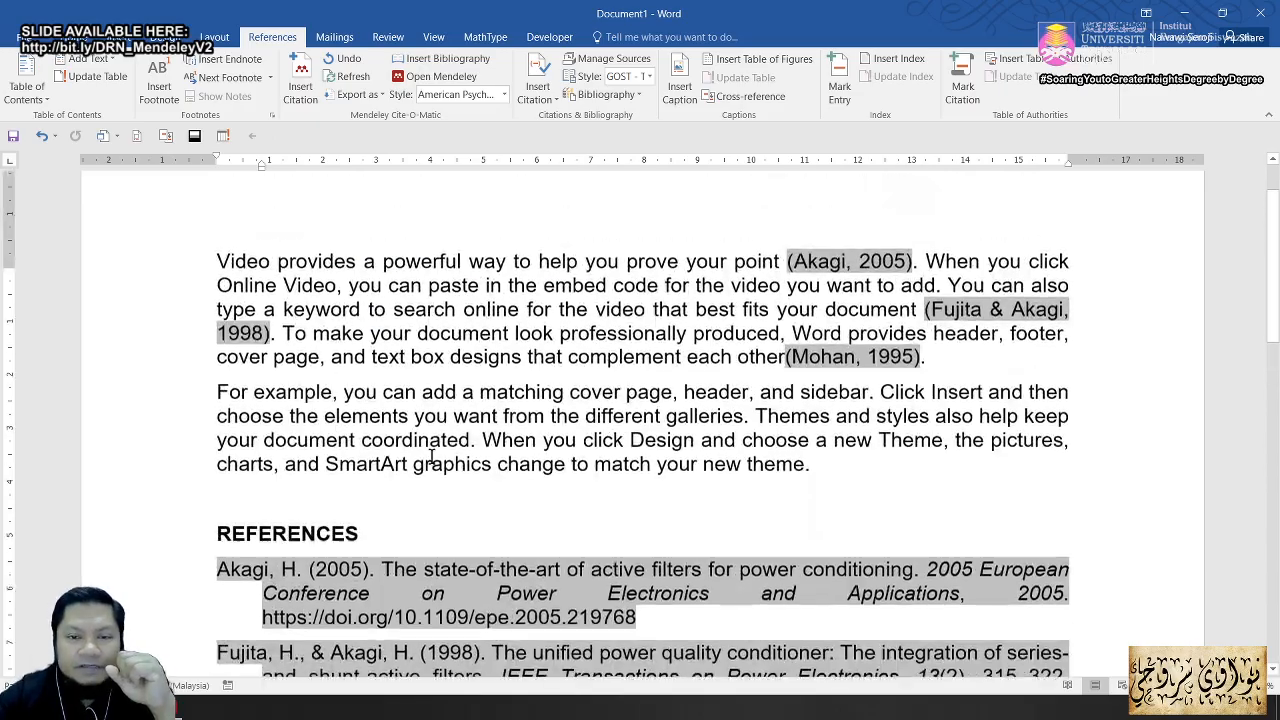
pyautogui.scroll(-3, 432, 457)
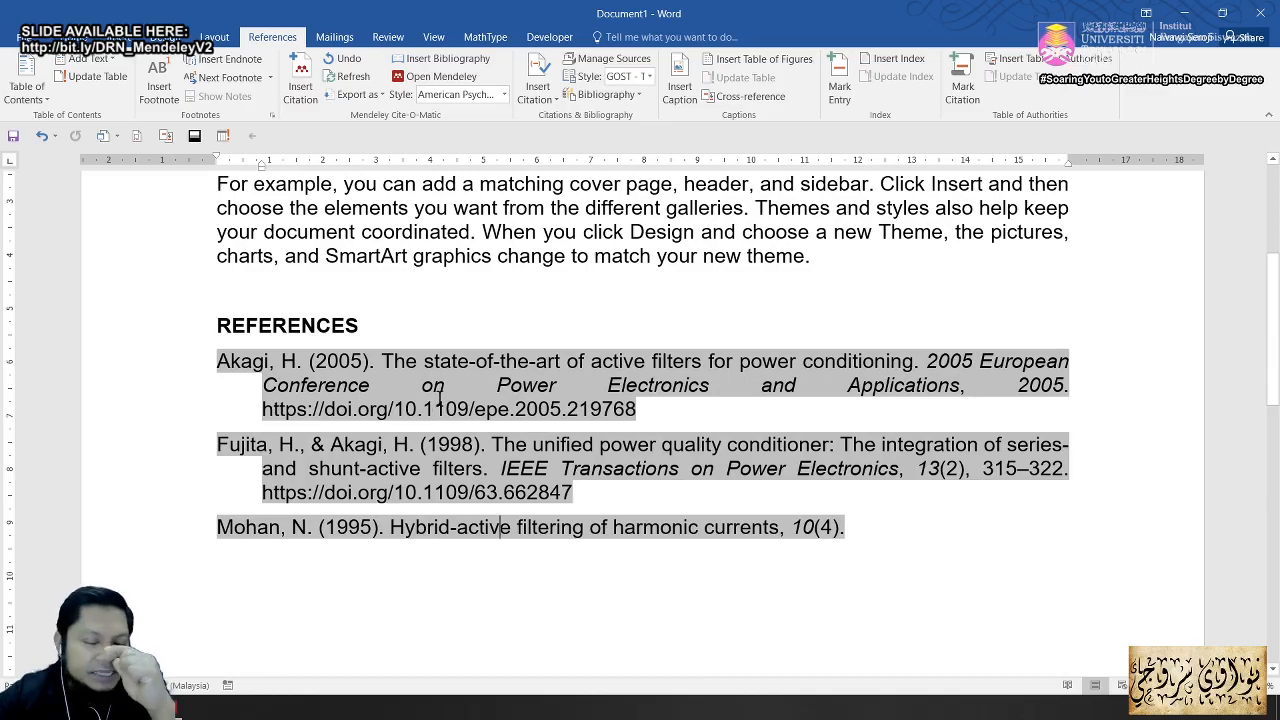
# Step: With the caret in the first citation, set the Mendeley citation style to IEEE
pyautogui.click(503, 94)
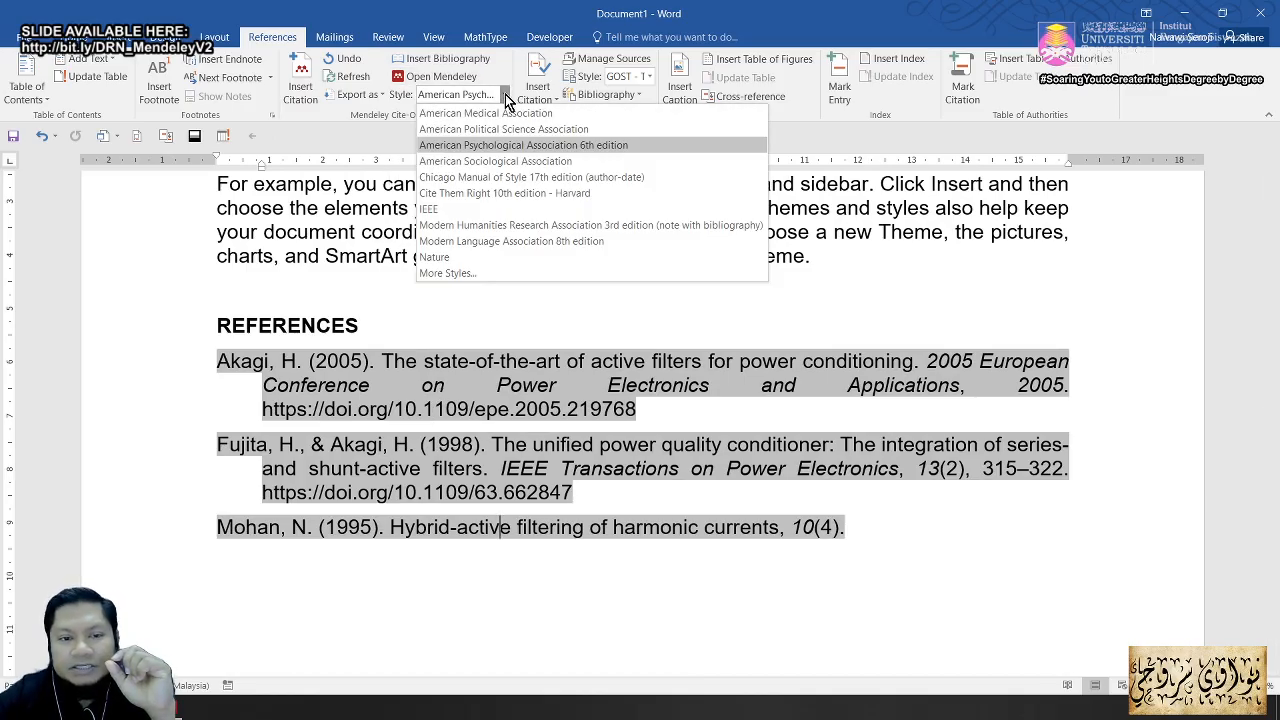
pyautogui.click(494, 337)
pyautogui.scroll(3, 494, 337)
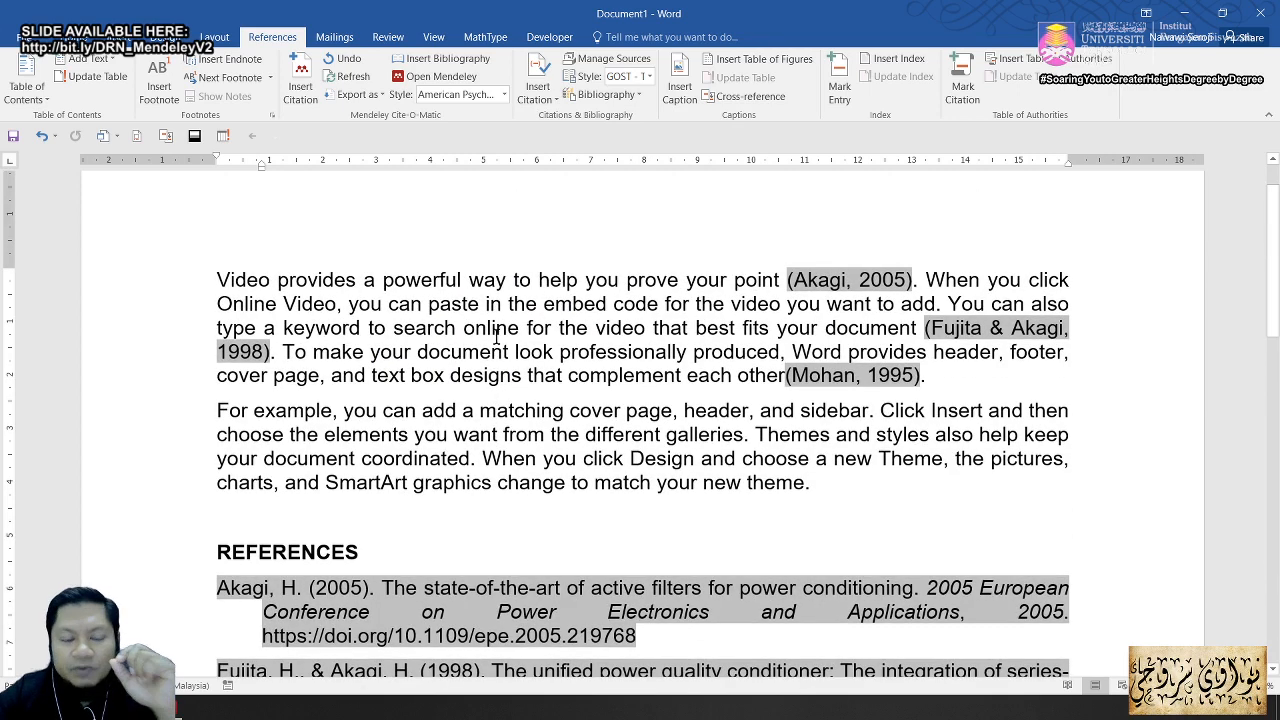
pyautogui.hotkey('ctrl', '4')
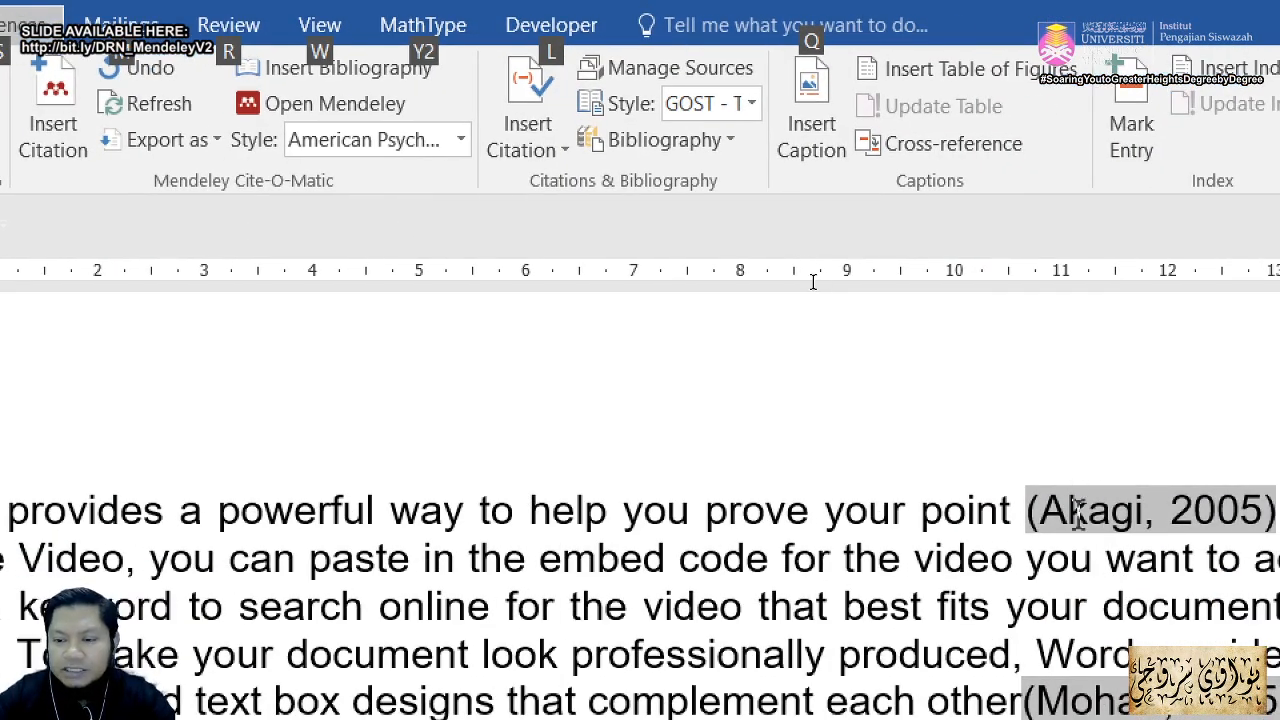
pyautogui.click(1082, 510)
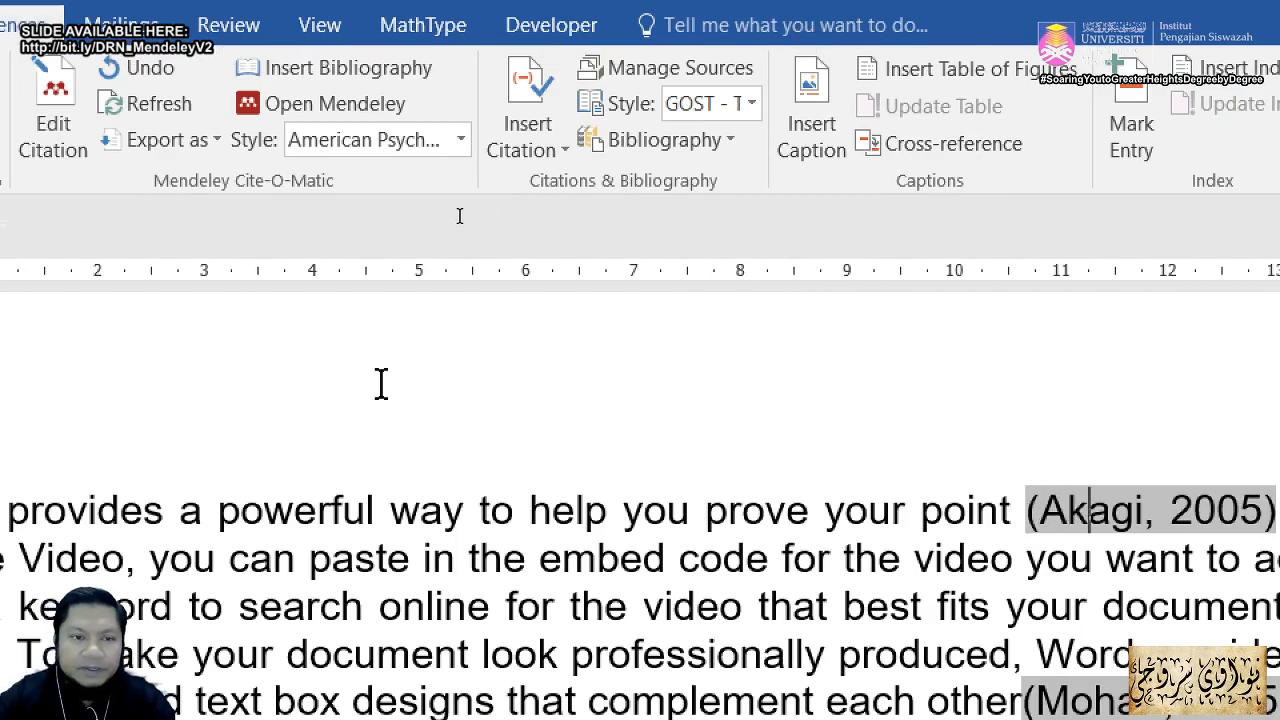
pyautogui.click(1105, 511)
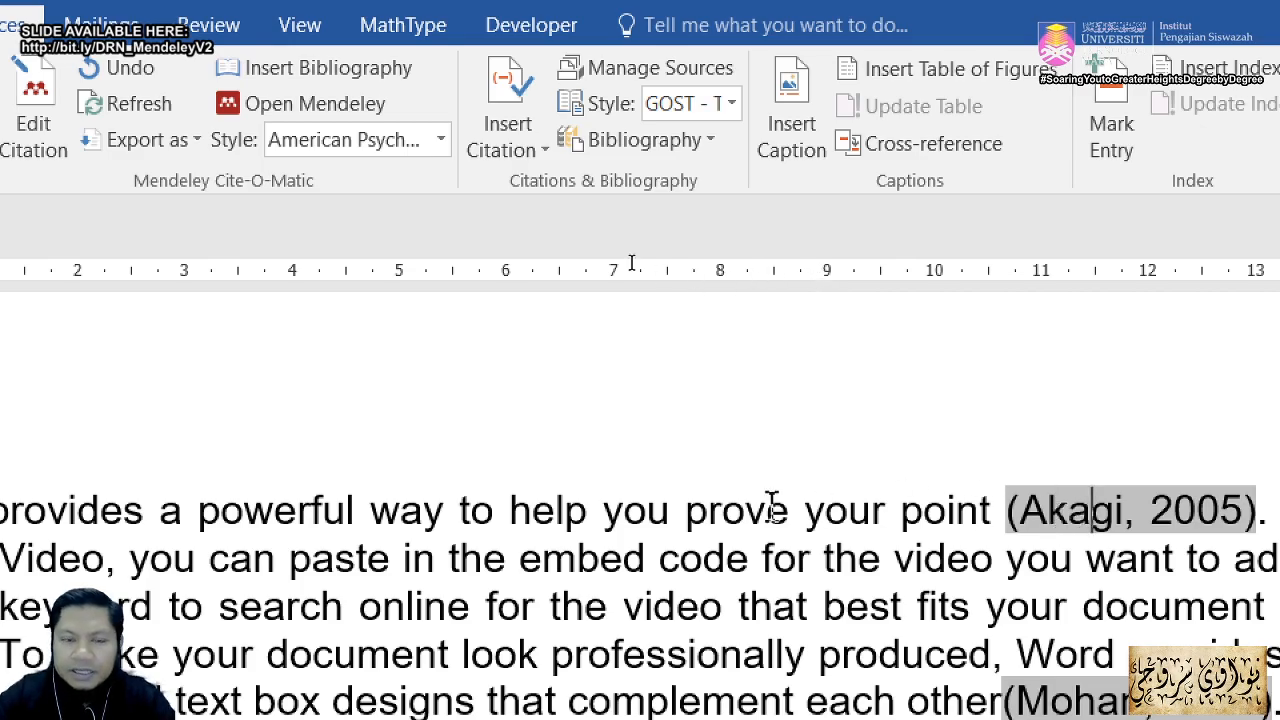
pyautogui.click(441, 138)
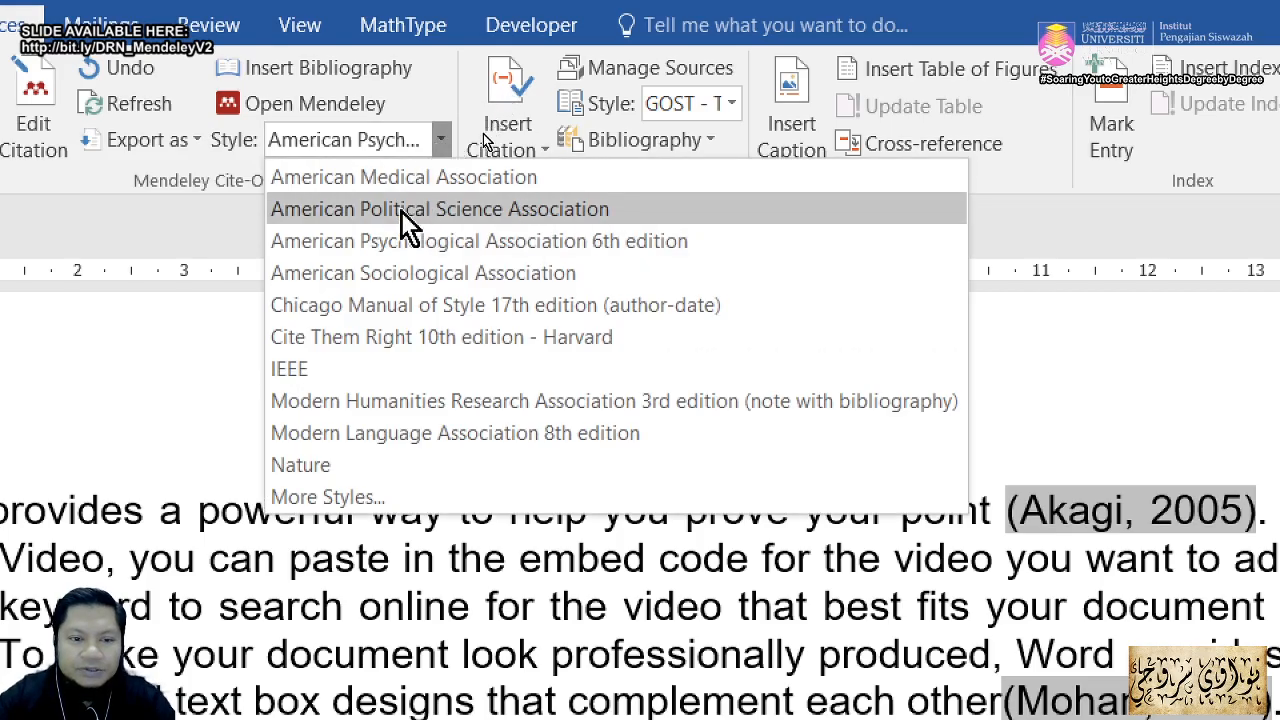
pyautogui.click(360, 370)
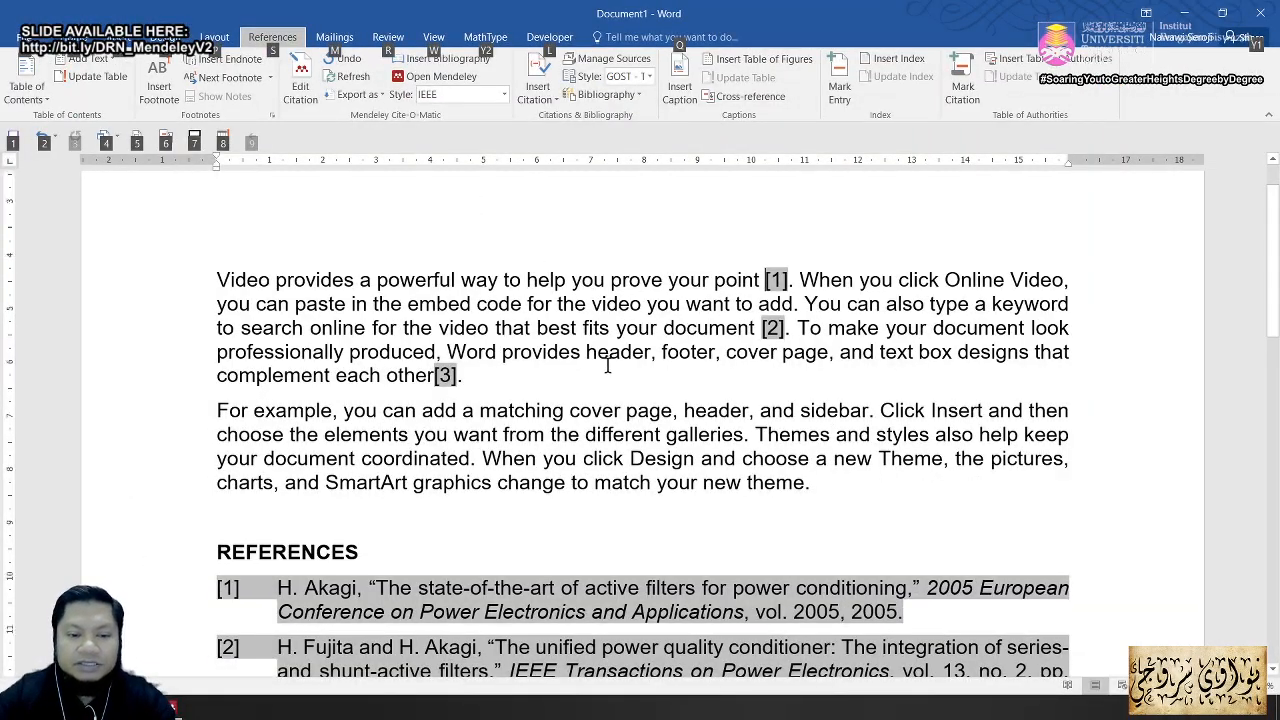
# Step: Review the References list, then paste a copy of citation [3] after 'want to add'
pyautogui.scroll(-3, 600, 380)
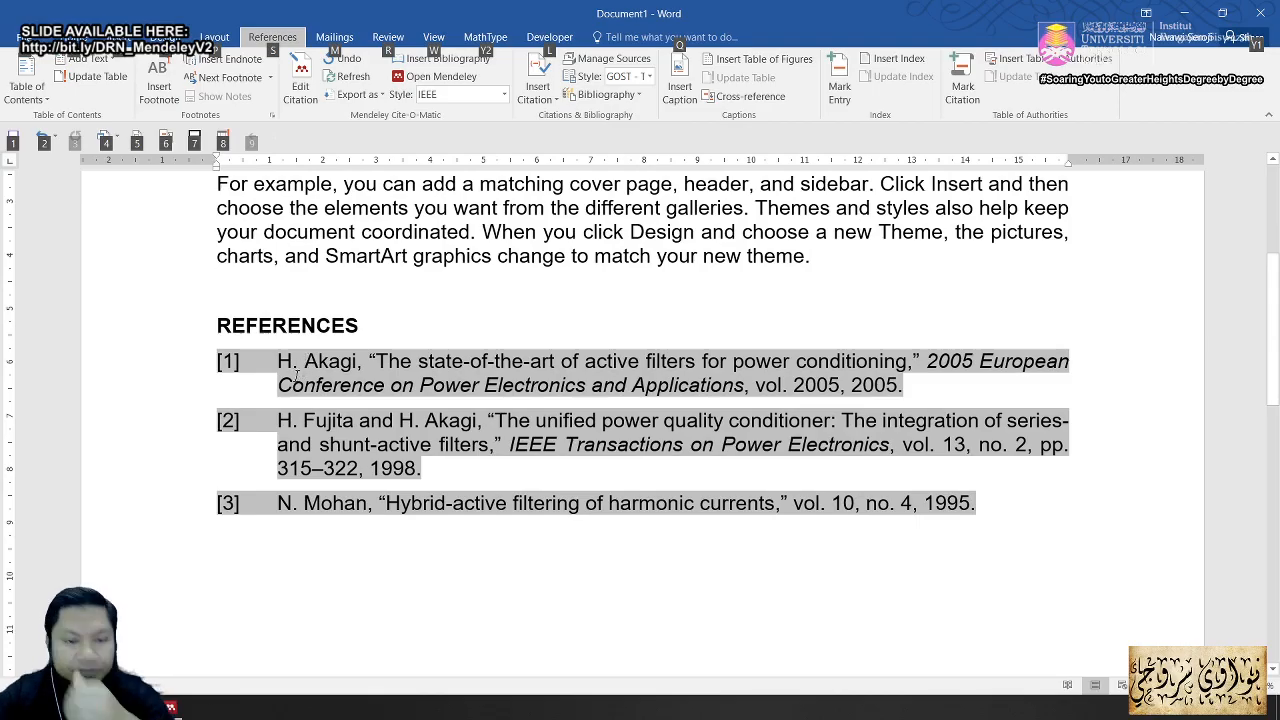
pyautogui.scroll(4, 318, 390)
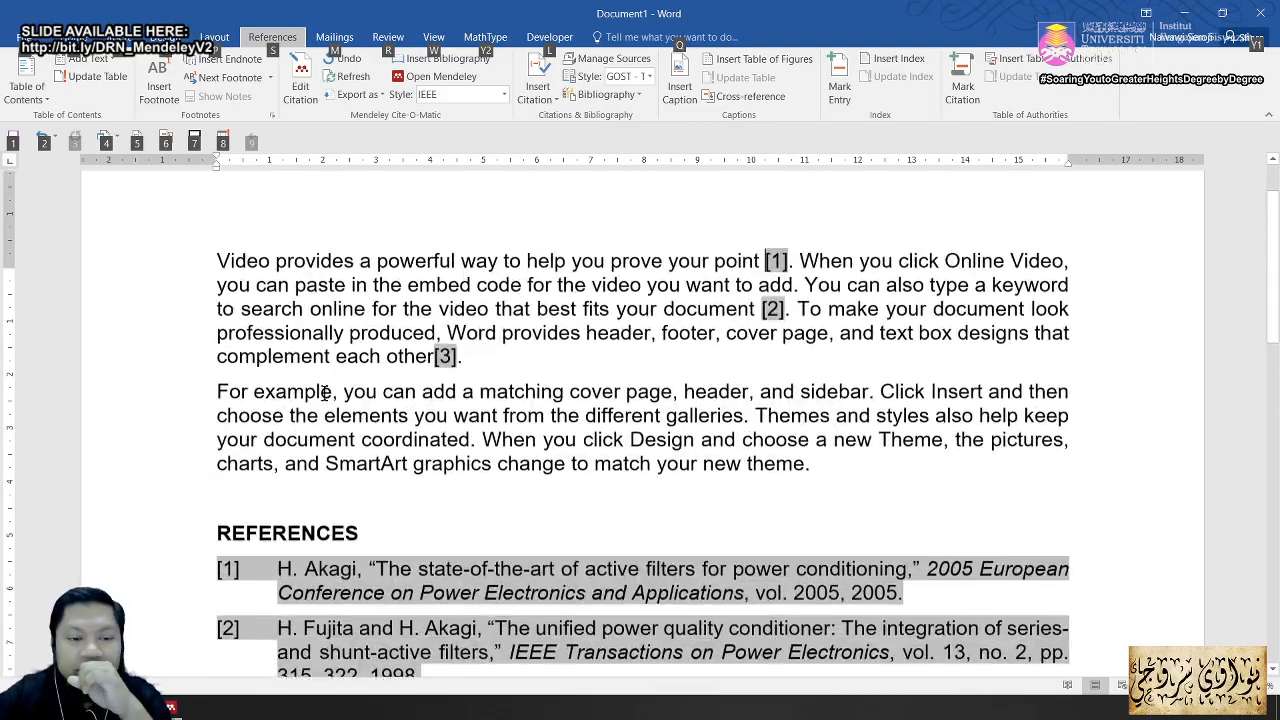
pyautogui.scroll(-4, 595, 293)
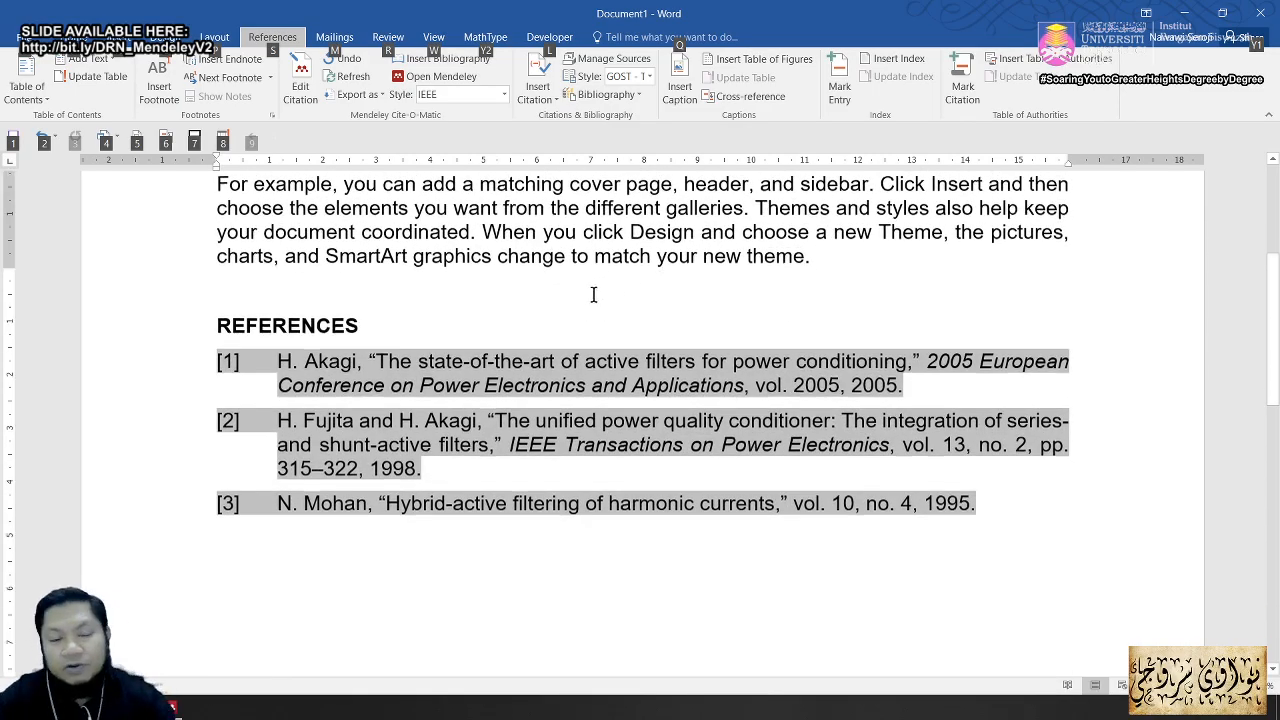
pyautogui.scroll(3, 595, 293)
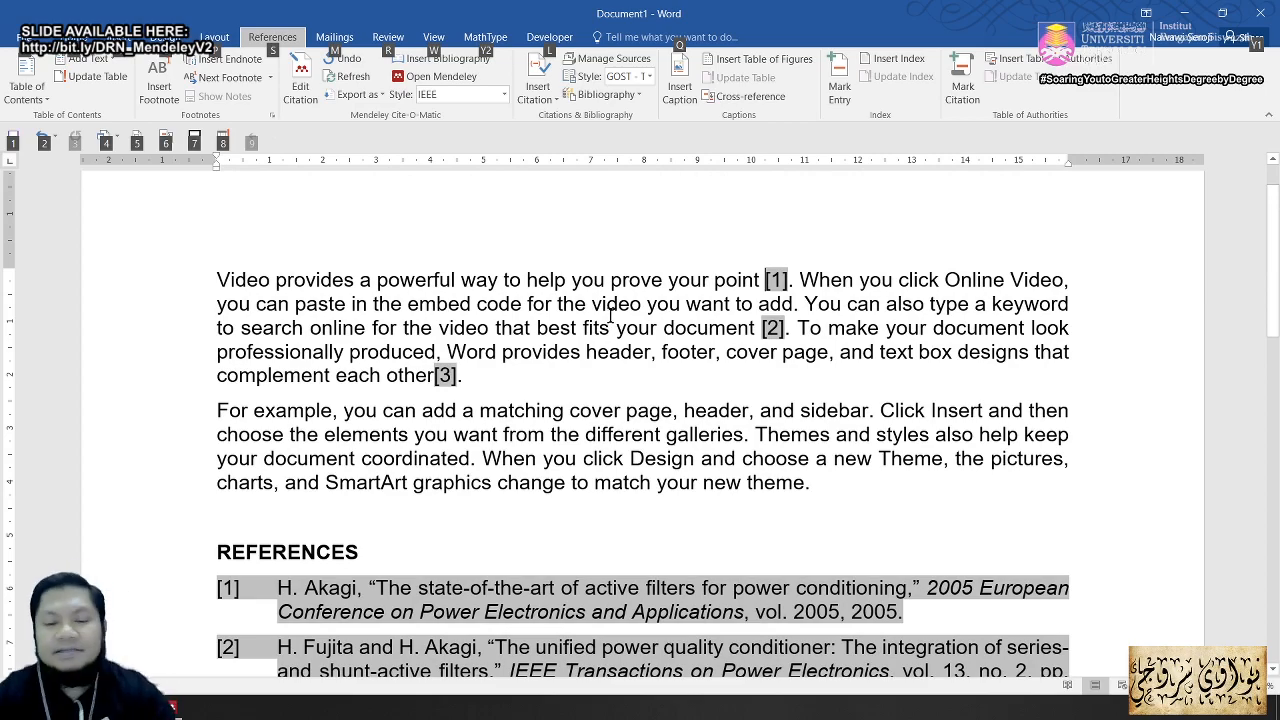
pyautogui.scroll(-4, 663, 350)
pyautogui.scroll(-1, 663, 356)
pyautogui.scroll(3, 662, 358)
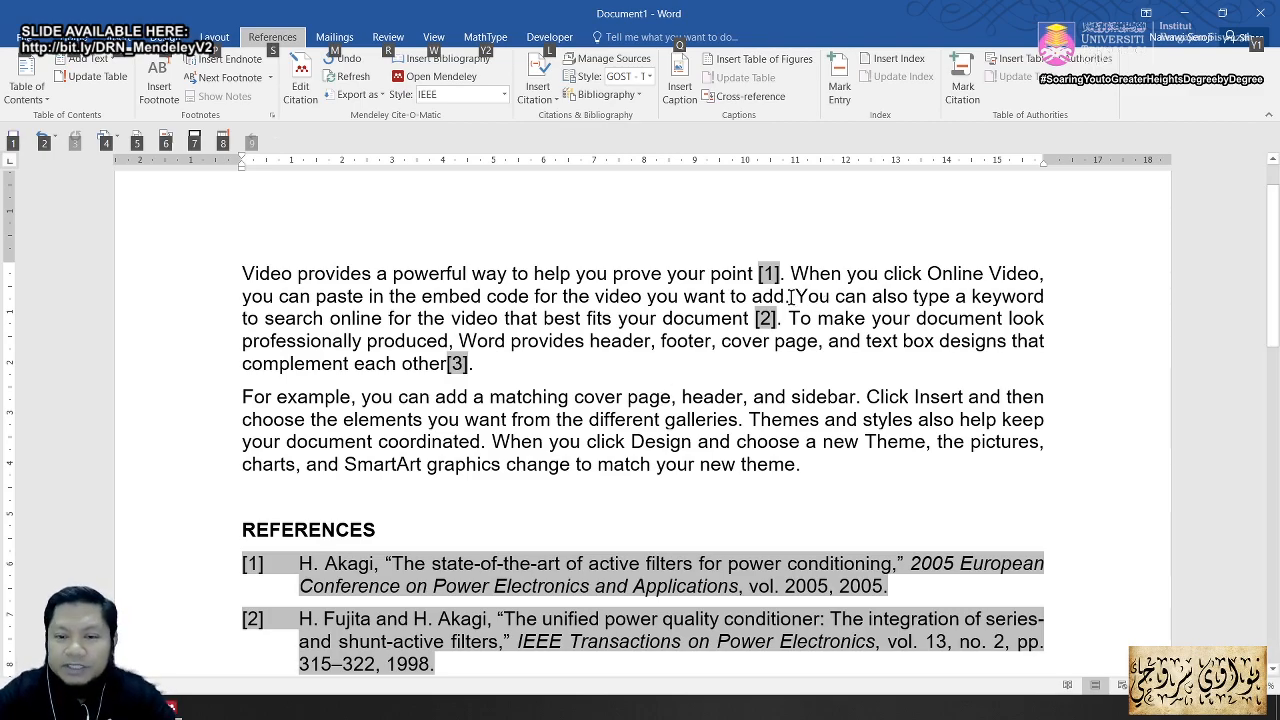
pyautogui.press('Escape')
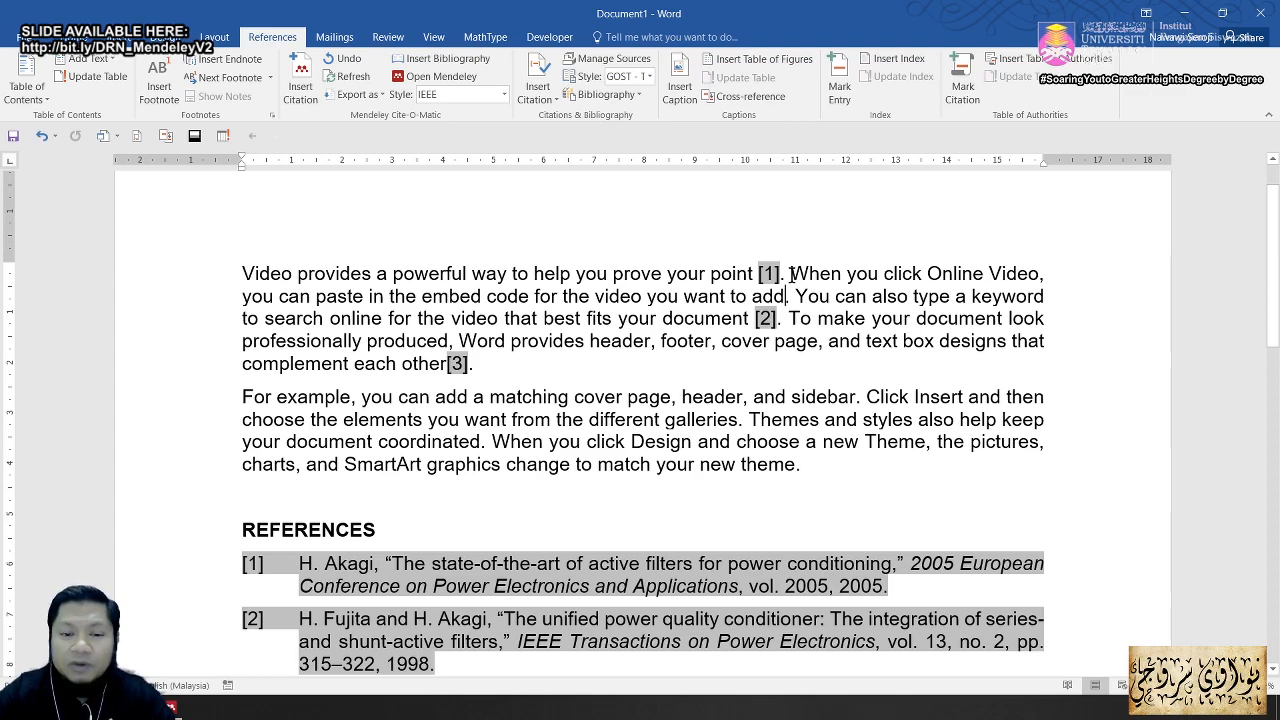
pyautogui.scroll(-5, 790, 280)
pyautogui.scroll(5, 775, 330)
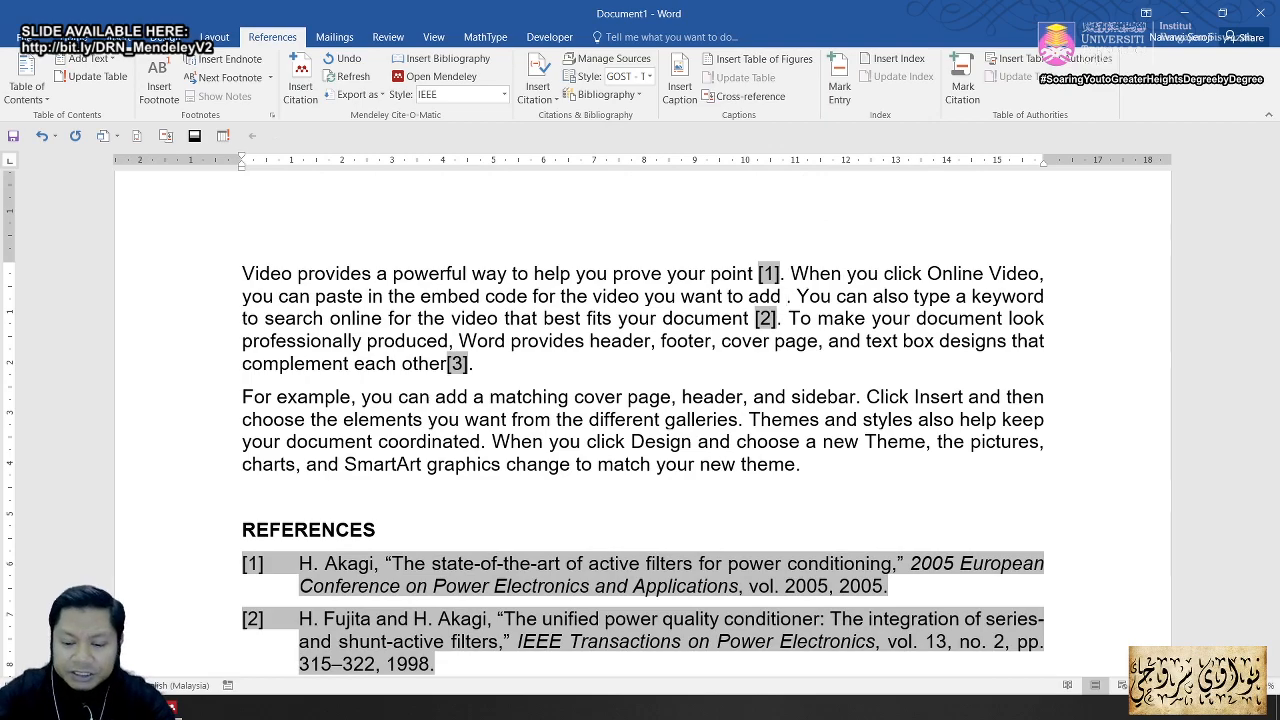
pyautogui.write('[3]')
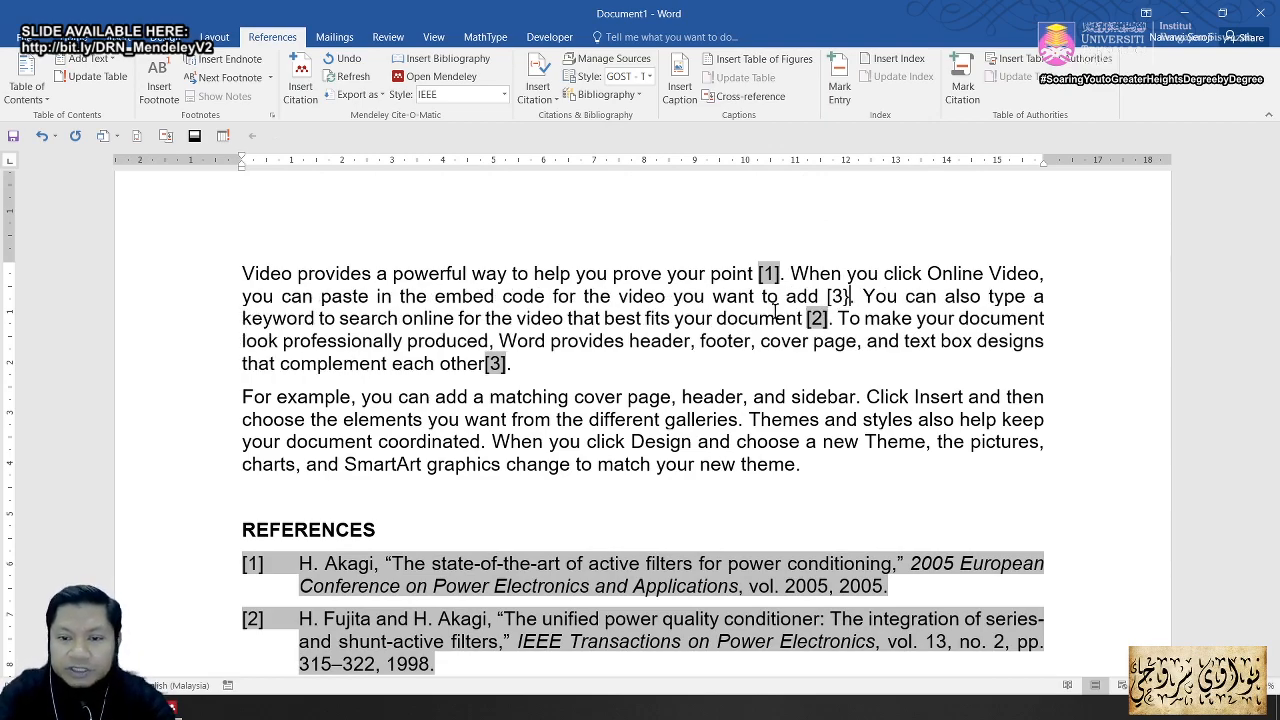
# Step: Cut the pasted citation back to '[' and type '2][3]', giving hand-typed [2] and [3]
pyautogui.press('BackSpace')
pyautogui.press('BackSpace')
pyautogui.write('2]')
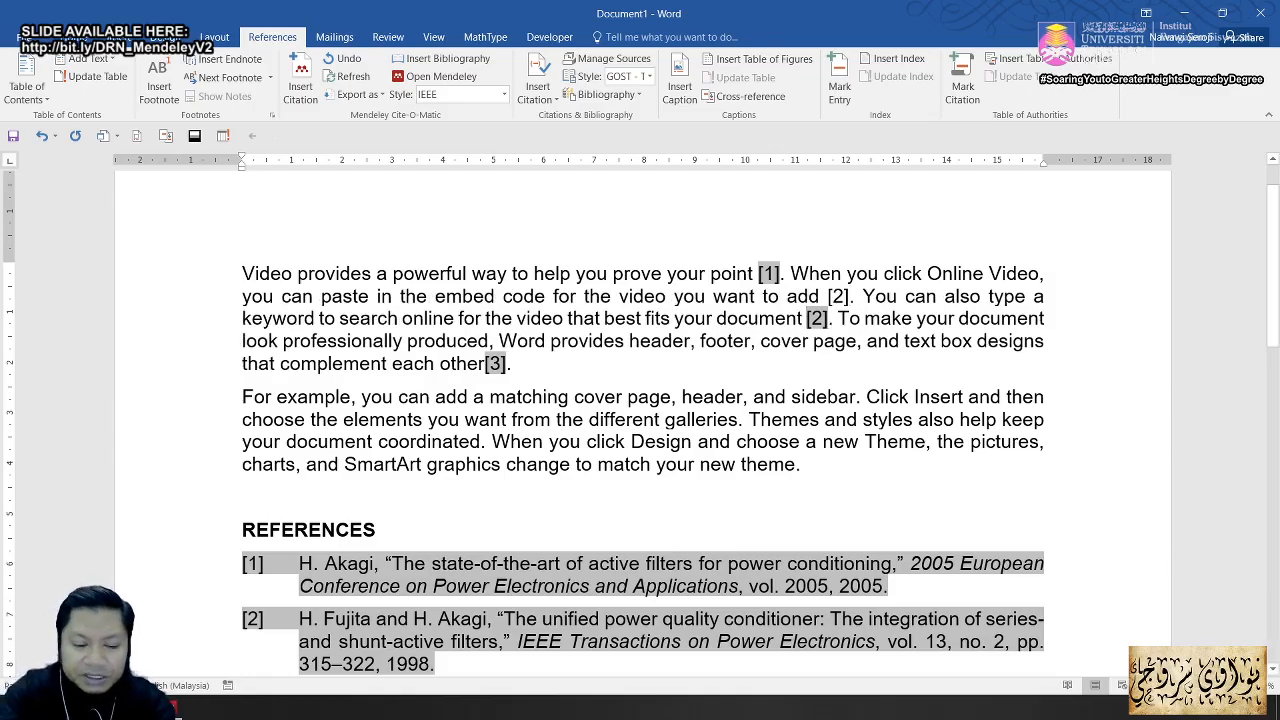
pyautogui.write('[3][')
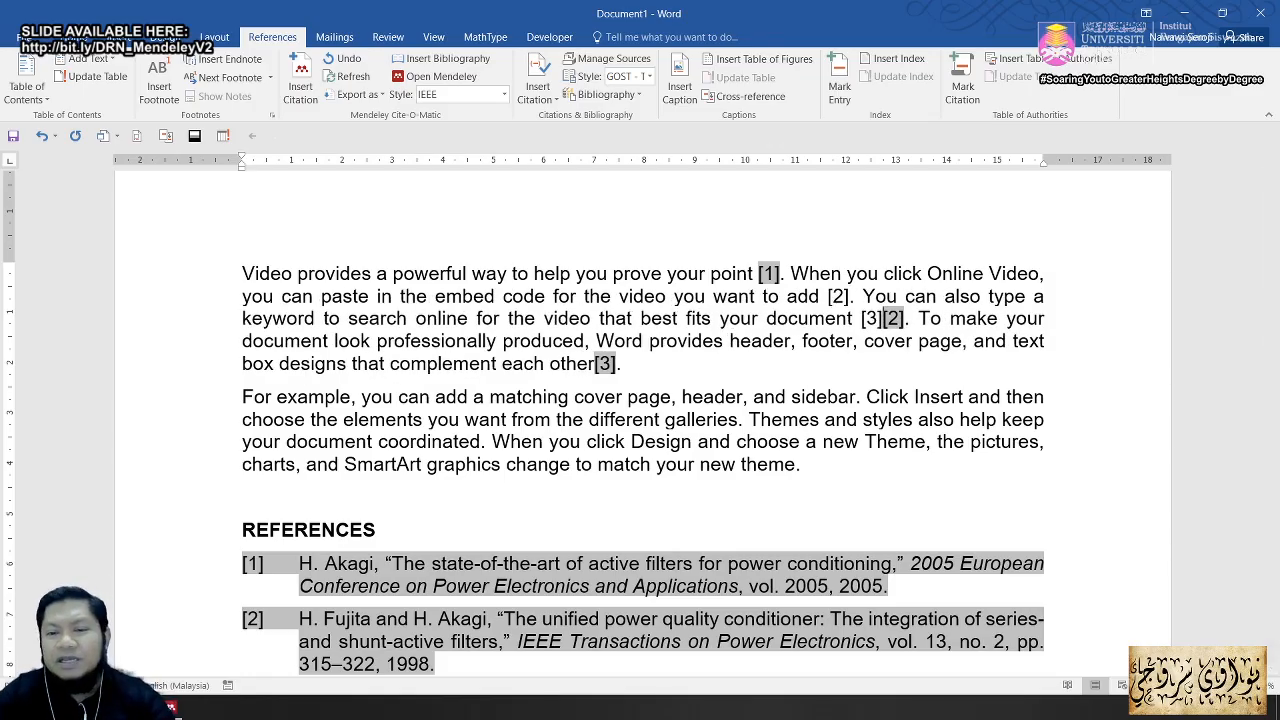
pyautogui.scroll(-3, 594, 486)
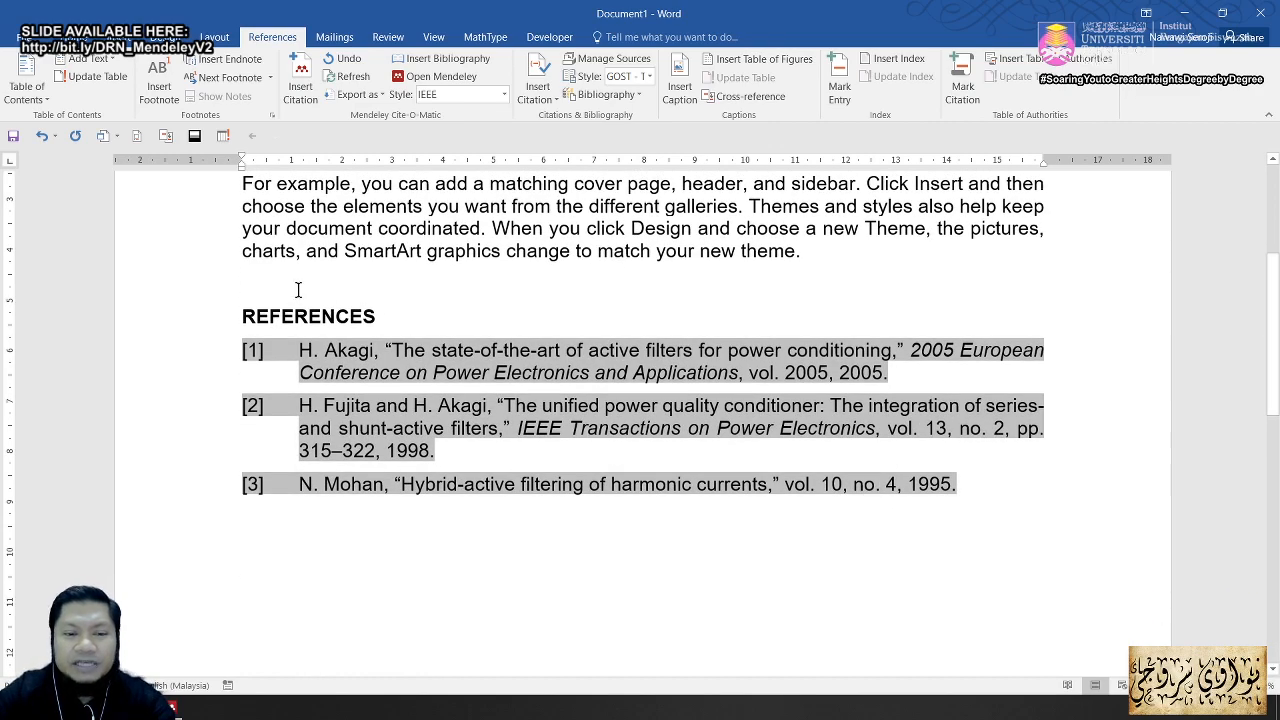
pyautogui.scroll(3, 347, 323)
pyautogui.scroll(-3, 471, 517)
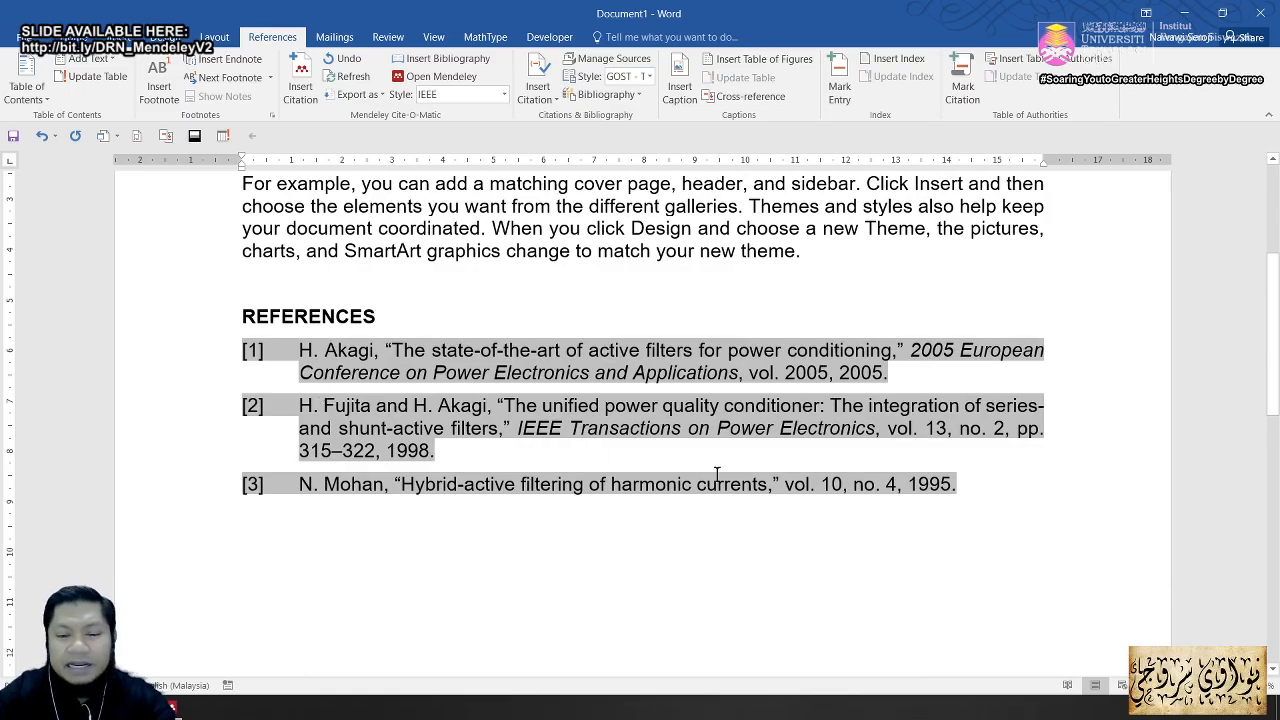
pyautogui.scroll(3, 380, 400)
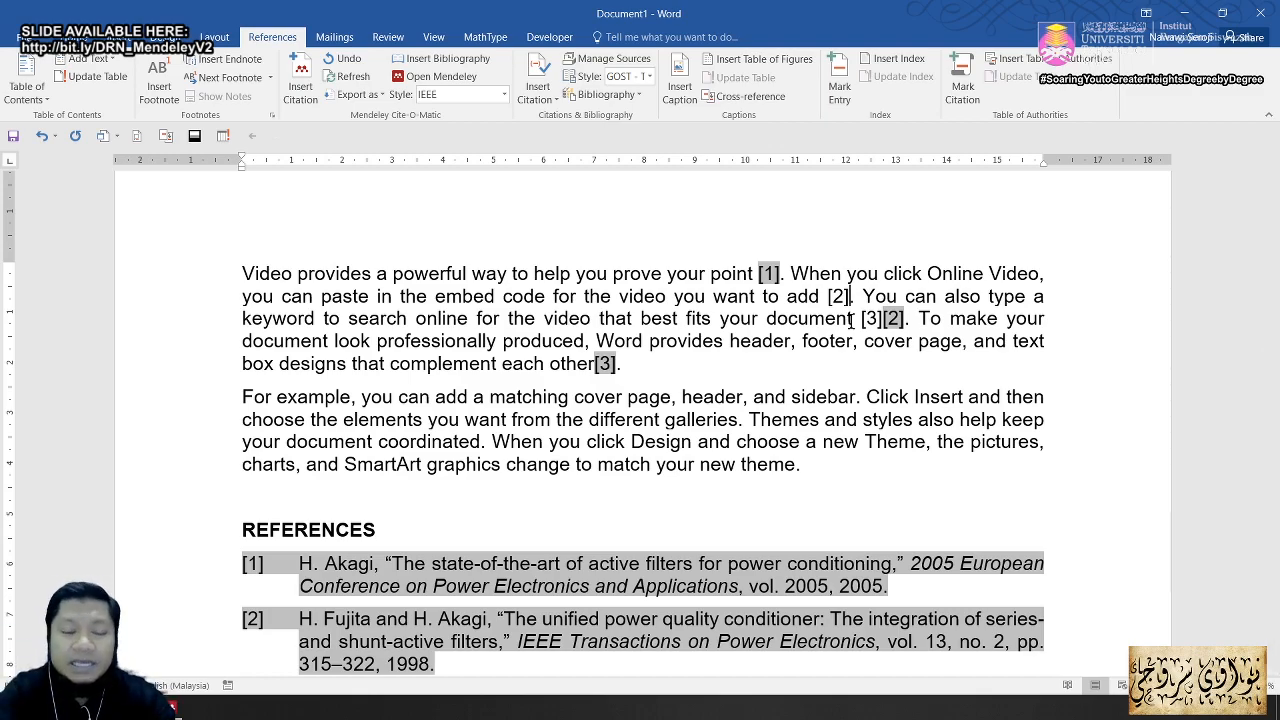
# Step: Delete the typed [2] after 'add' and the stray [3], then restore the space after 'add'
pyautogui.press('BackSpace')
pyautogui.press('BackSpace')
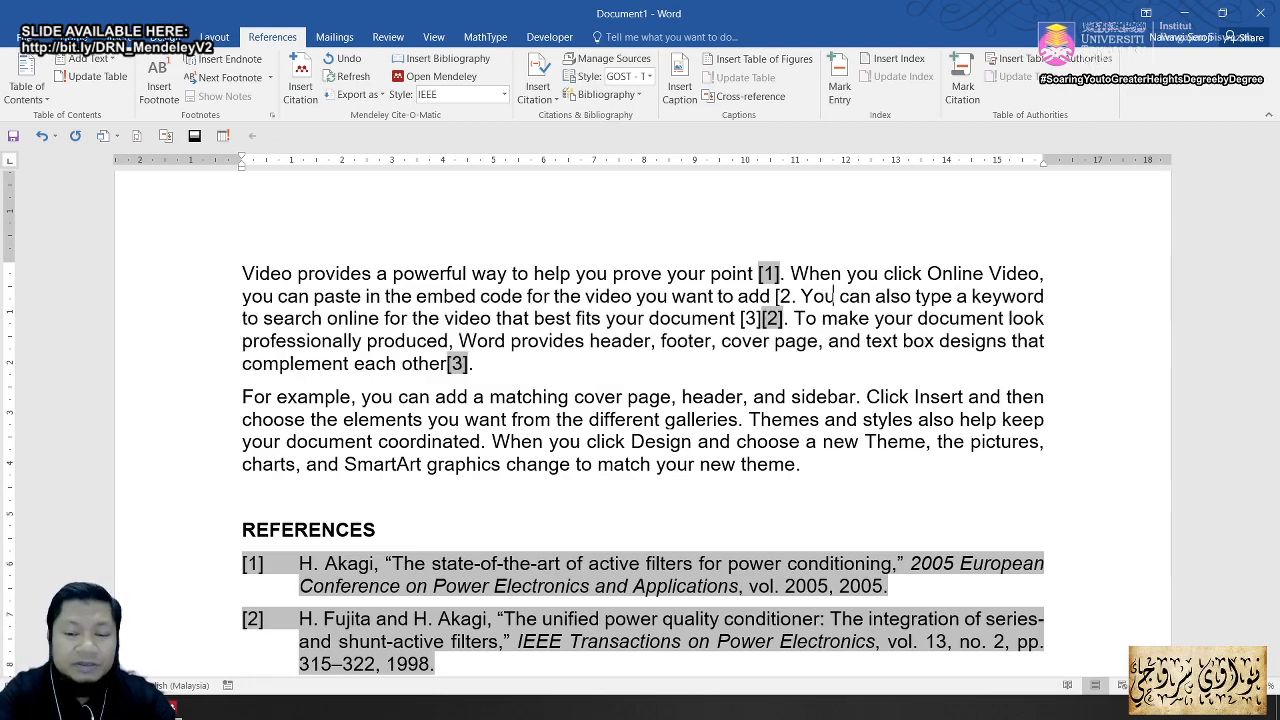
pyautogui.press('BackSpace')
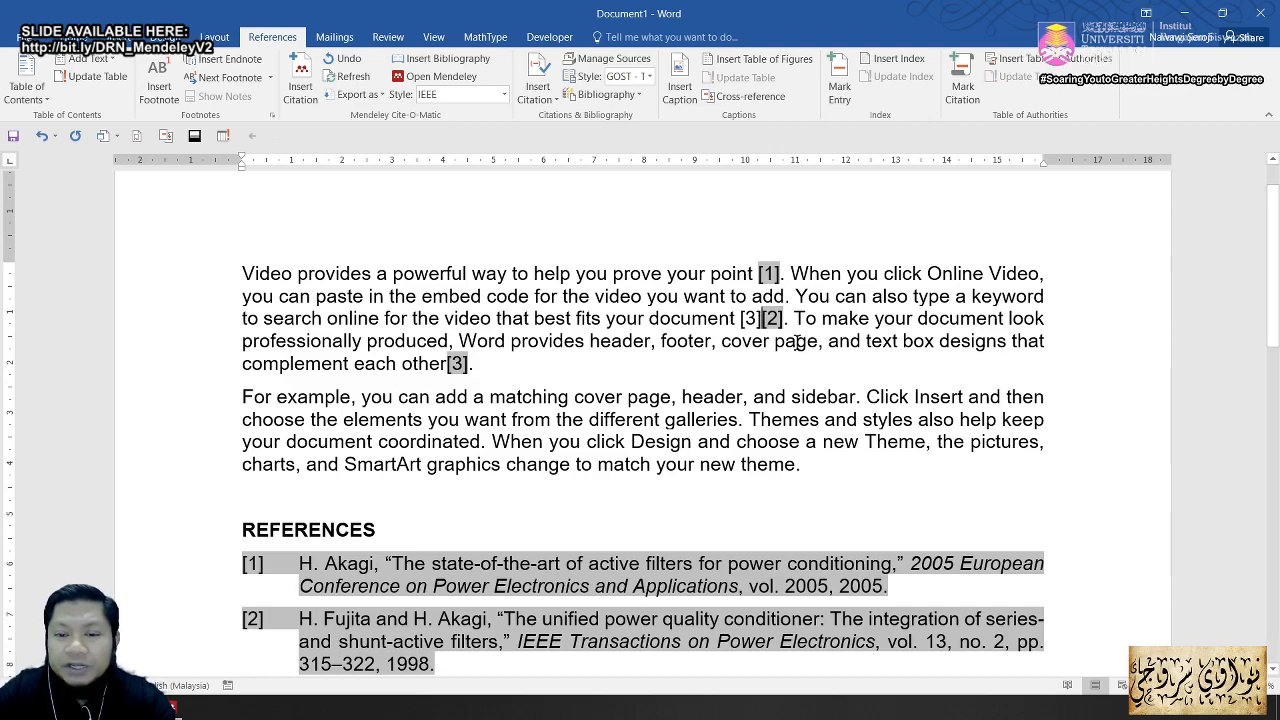
pyautogui.press('BackSpace')
pyautogui.press('BackSpace')
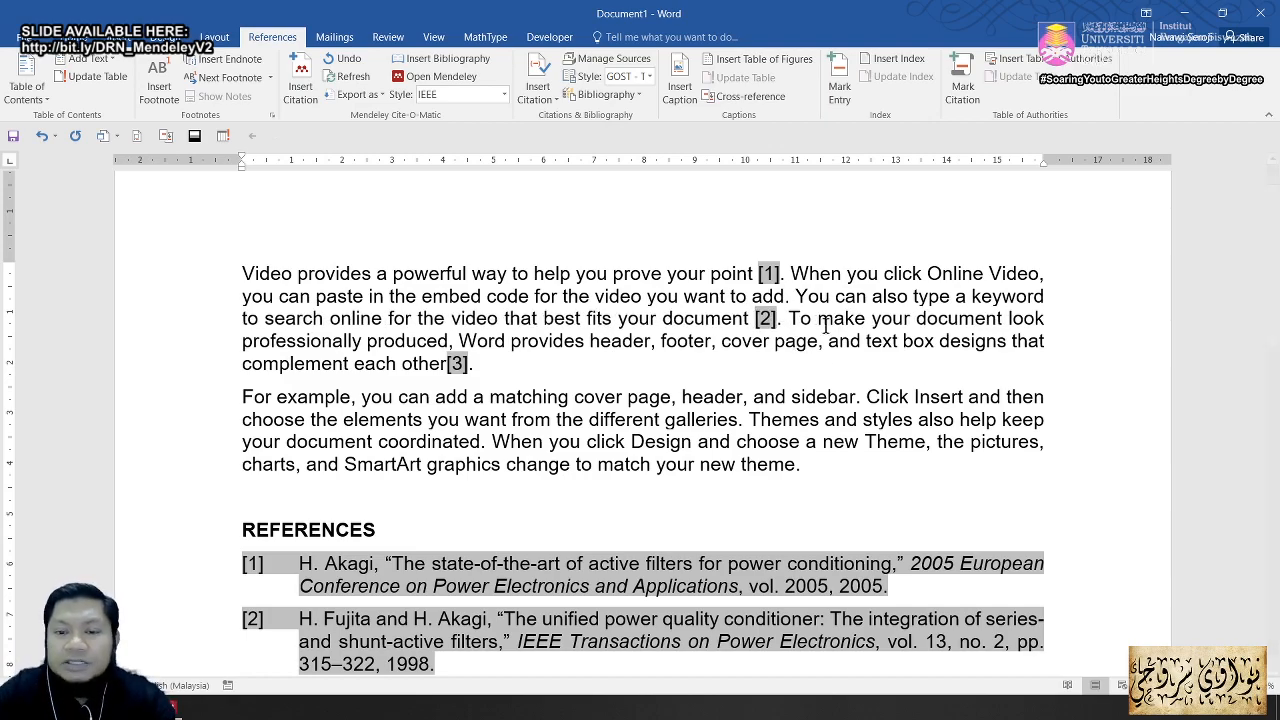
pyautogui.click(783, 296)
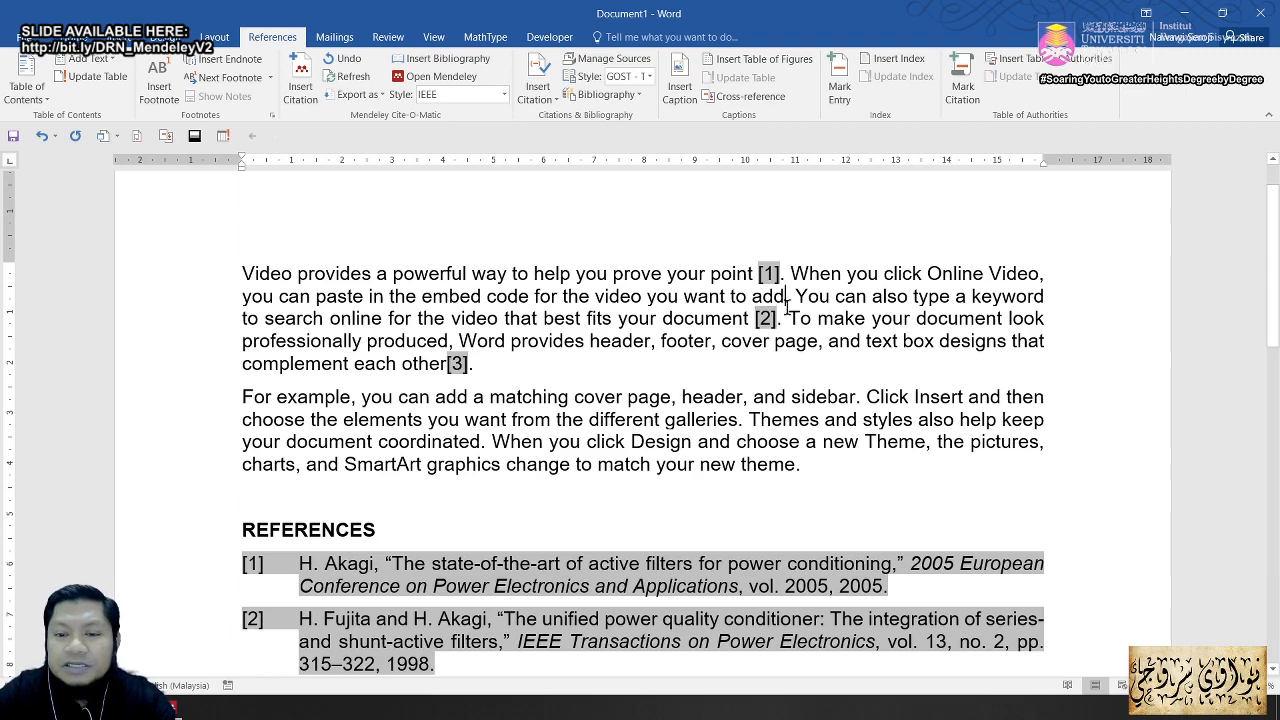
pyautogui.scroll(-3, 703, 487)
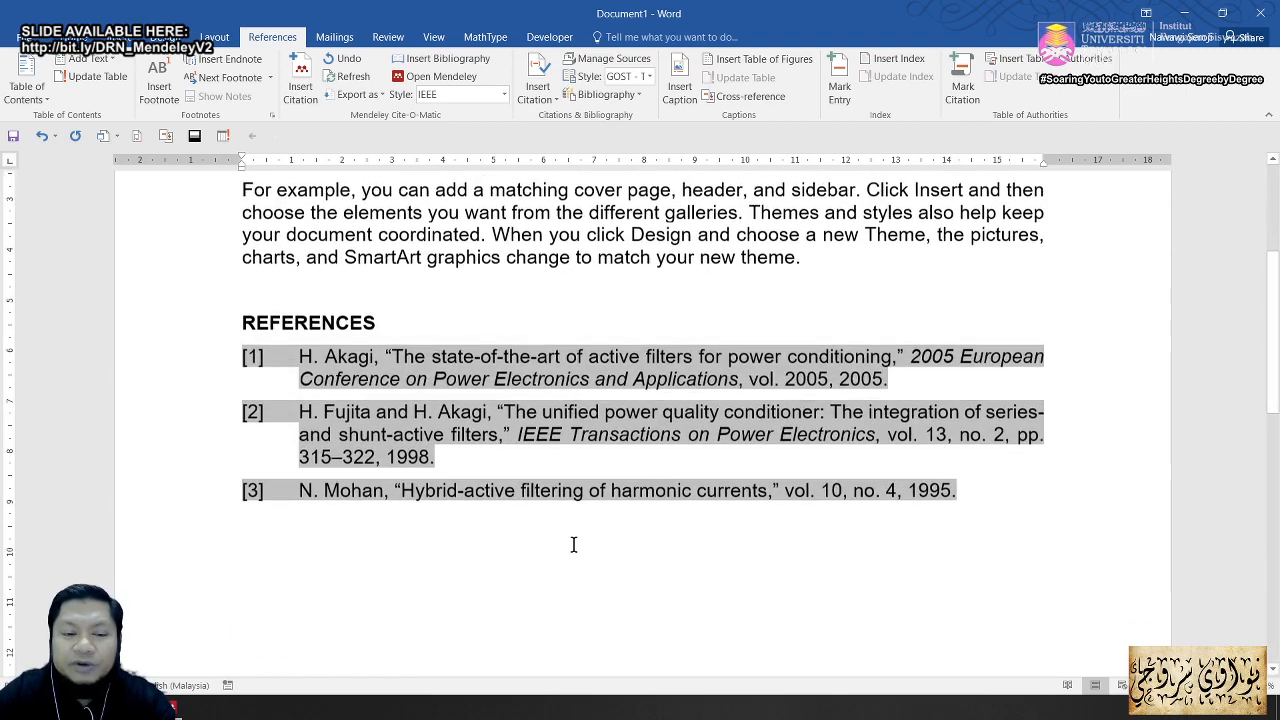
pyautogui.scroll(3, 680, 362)
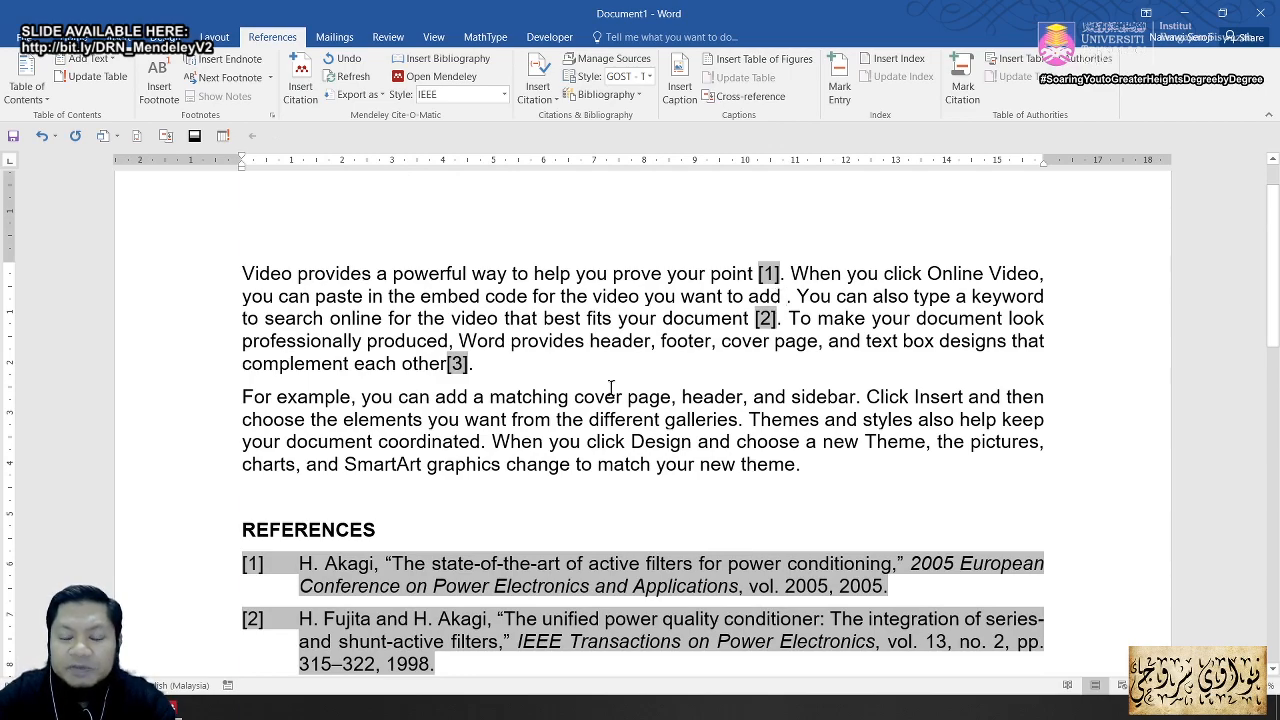
# Step: Cite the Rastogi 1995 harmonic-current filtering paper from the Mendeley library after 'want to add'
pyautogui.click(310, 82)
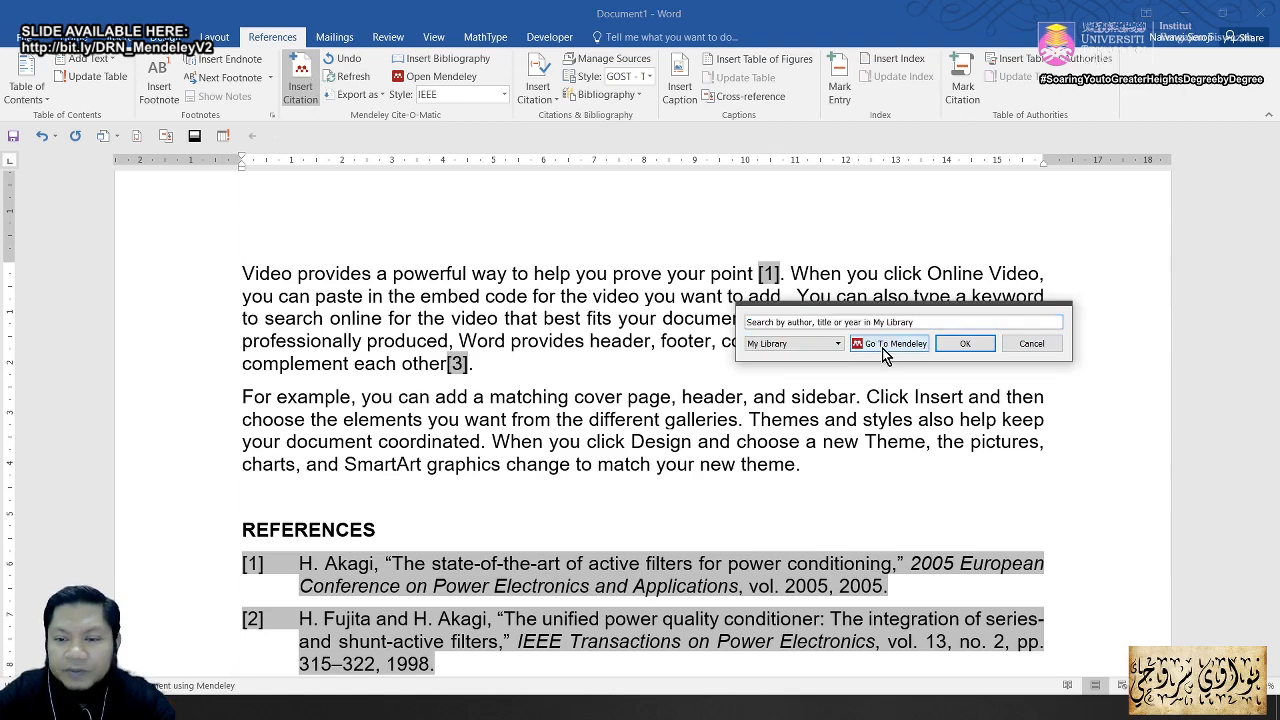
pyautogui.click(889, 343)
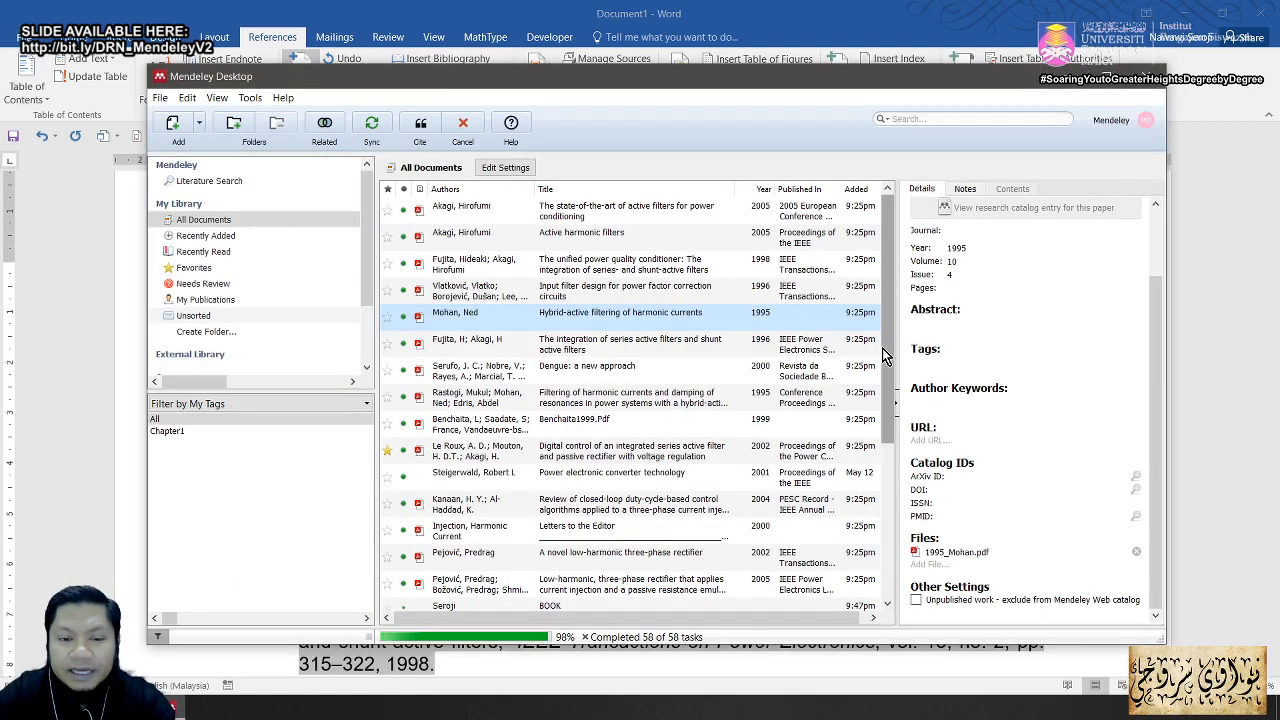
pyautogui.click(594, 398)
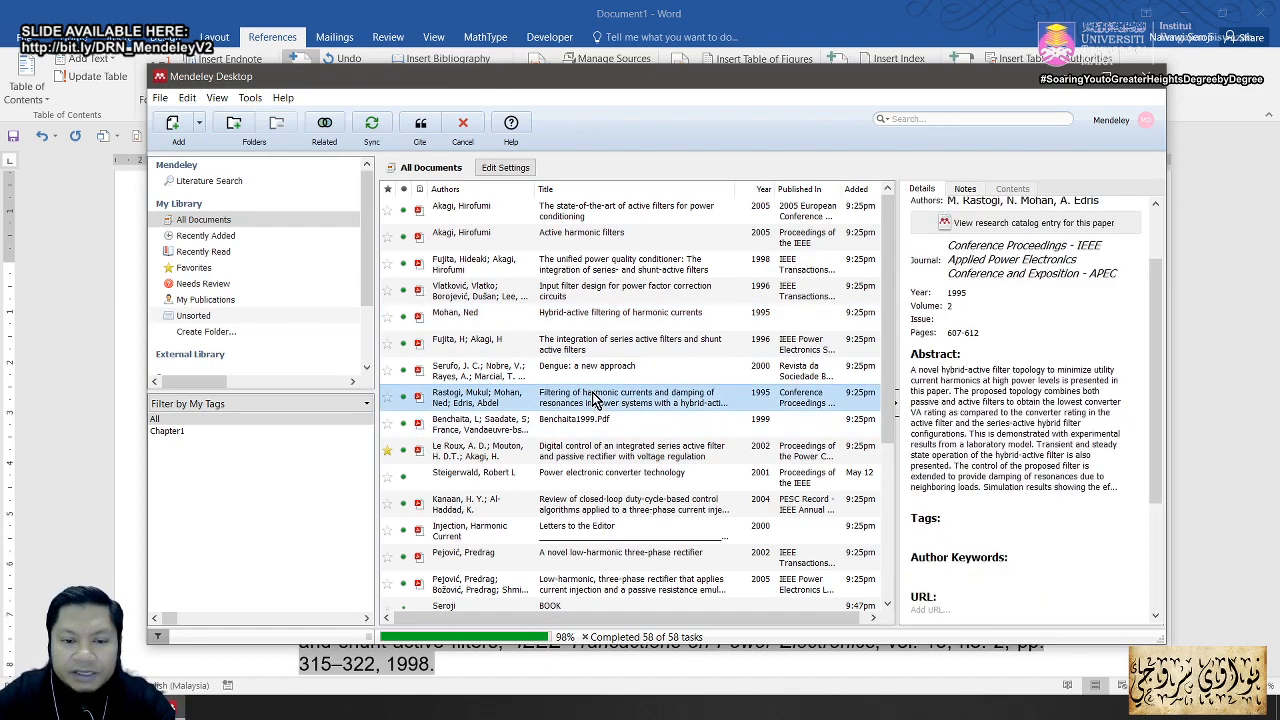
pyautogui.click(421, 124)
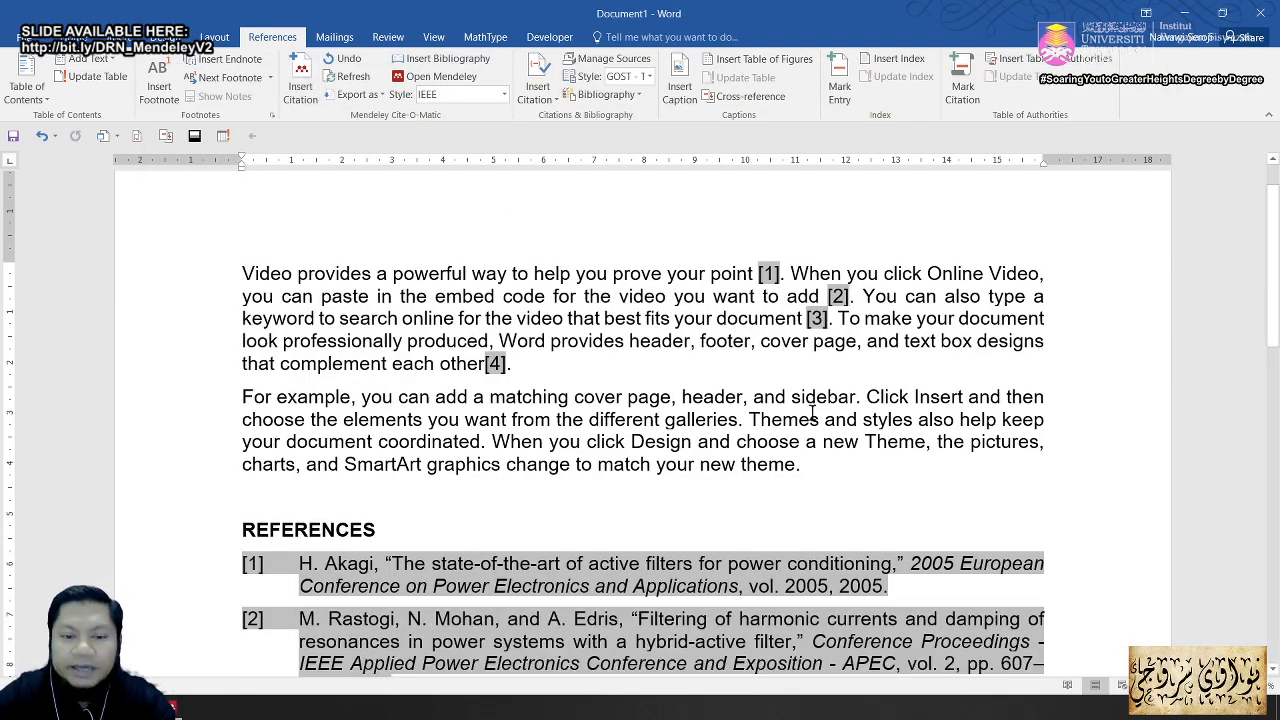
pyautogui.scroll(-3, 815, 420)
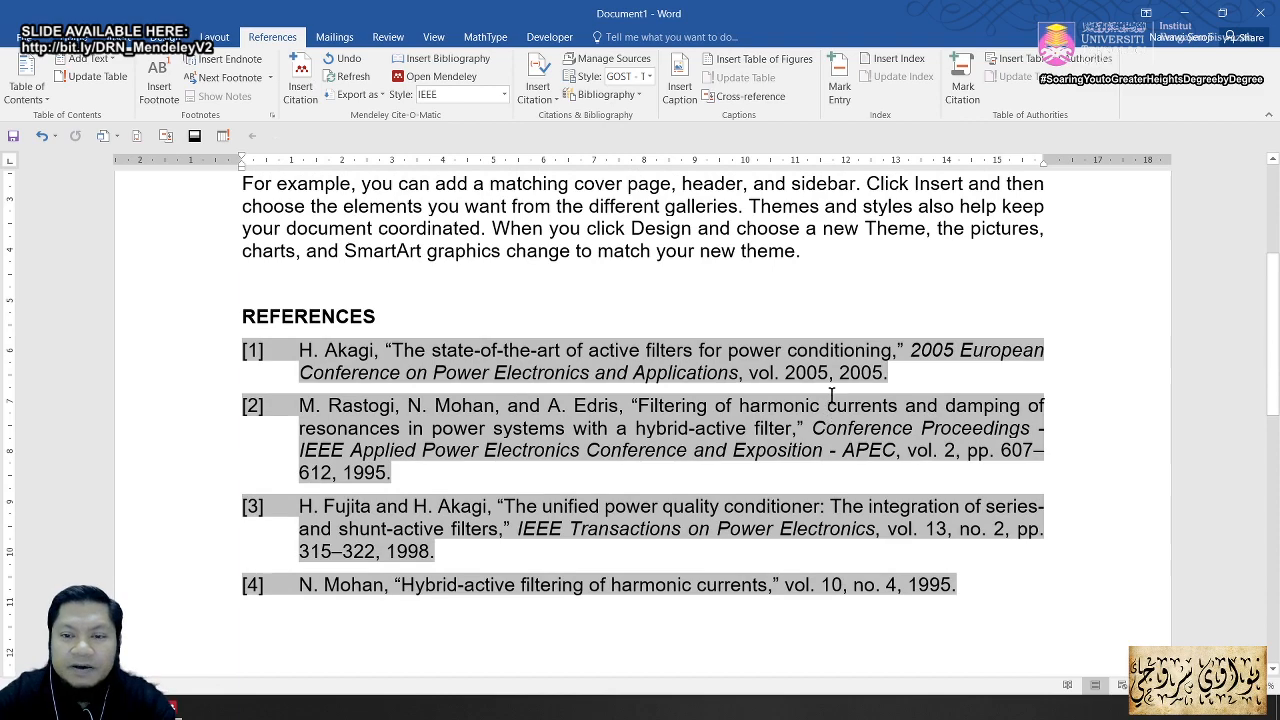
pyautogui.scroll(3, 831, 397)
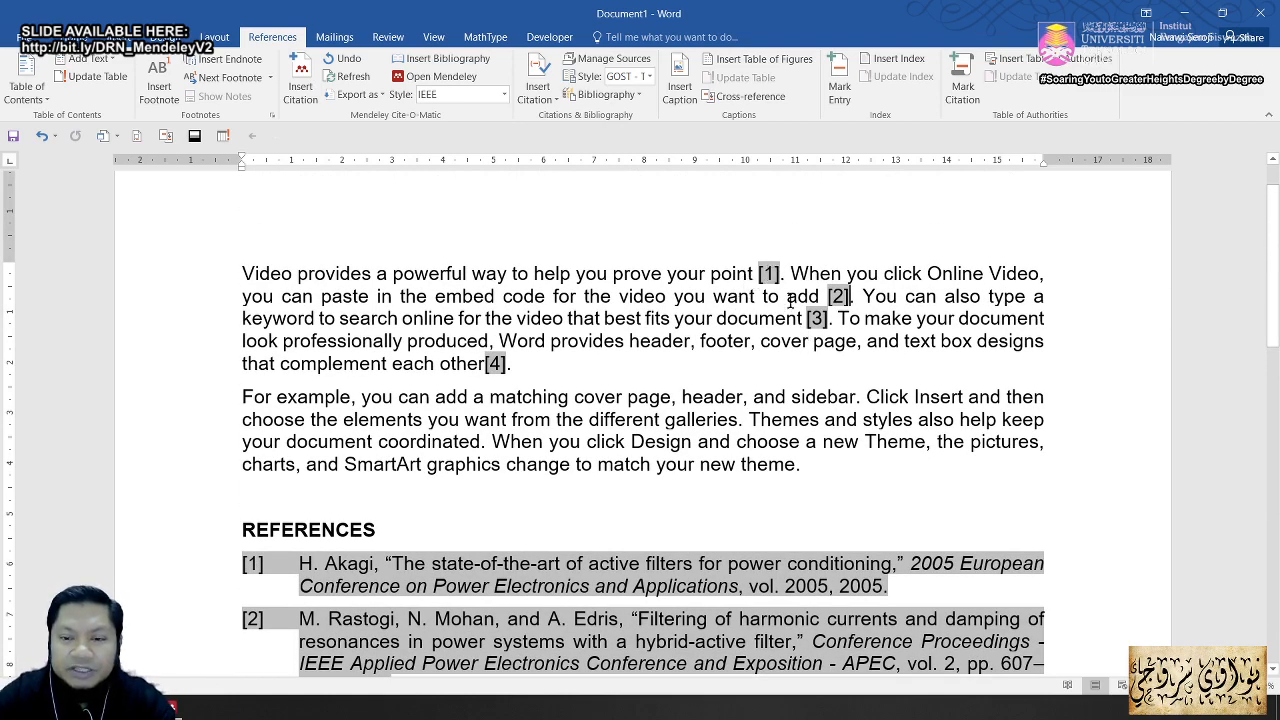
pyautogui.scroll(-3, 467, 413)
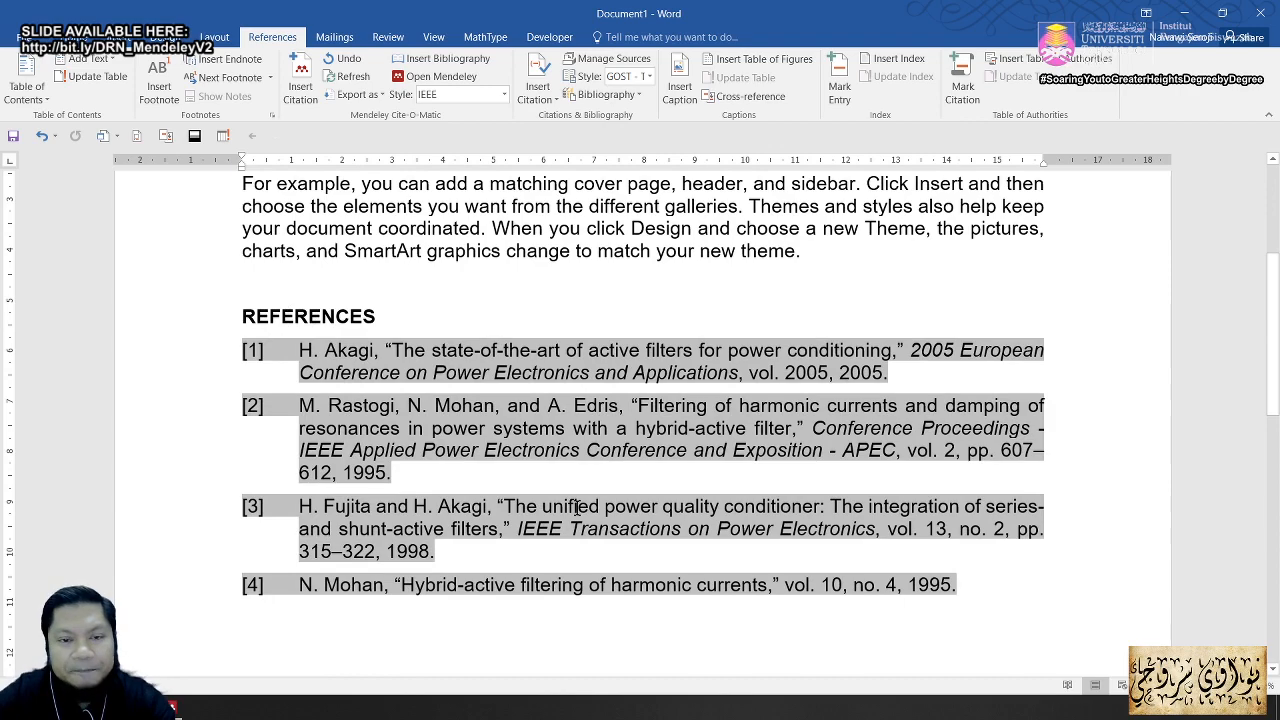
pyautogui.scroll(3, 580, 508)
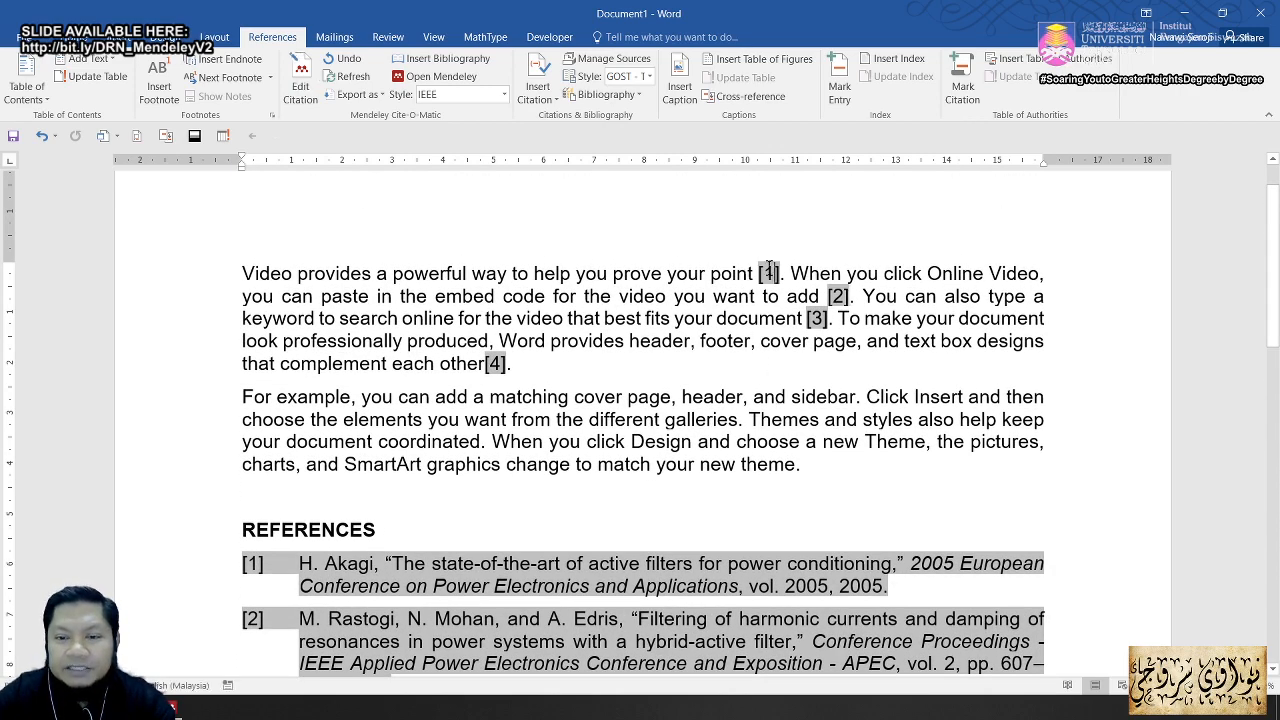
# Step: Switch the citation style to American Psychological Association 6th edition and review the references
pyautogui.click(505, 95)
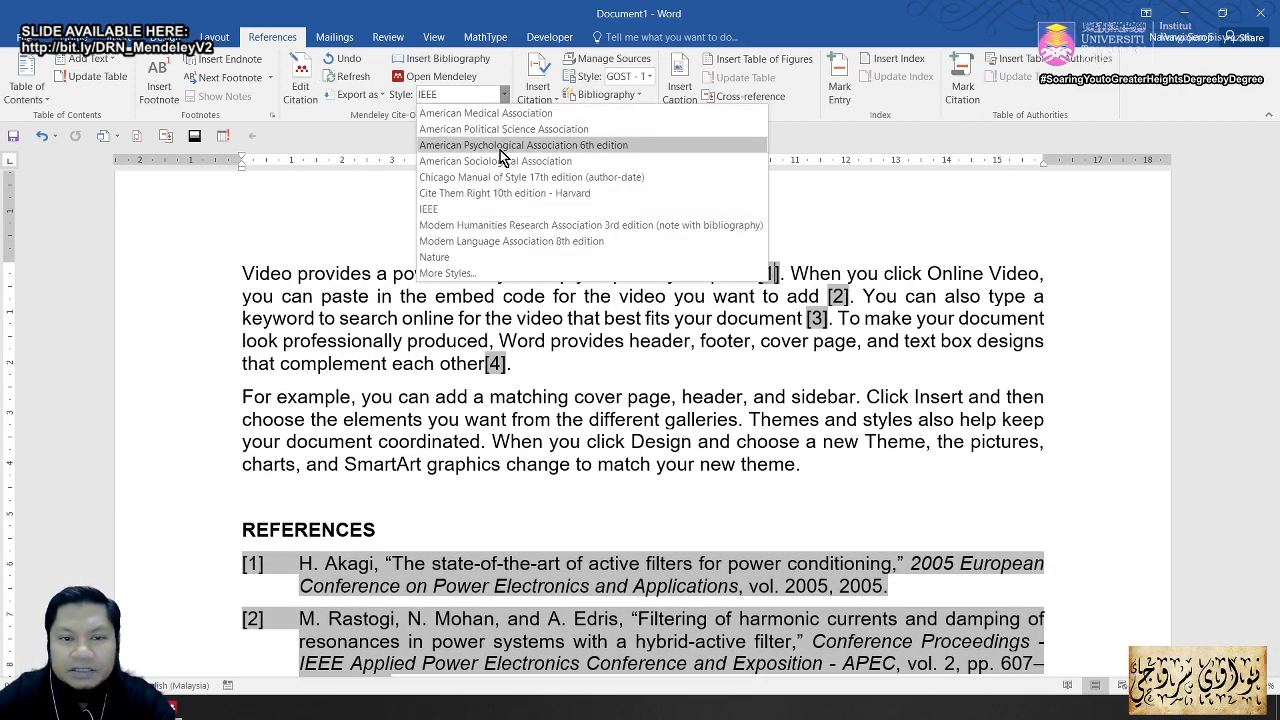
pyautogui.click(502, 148)
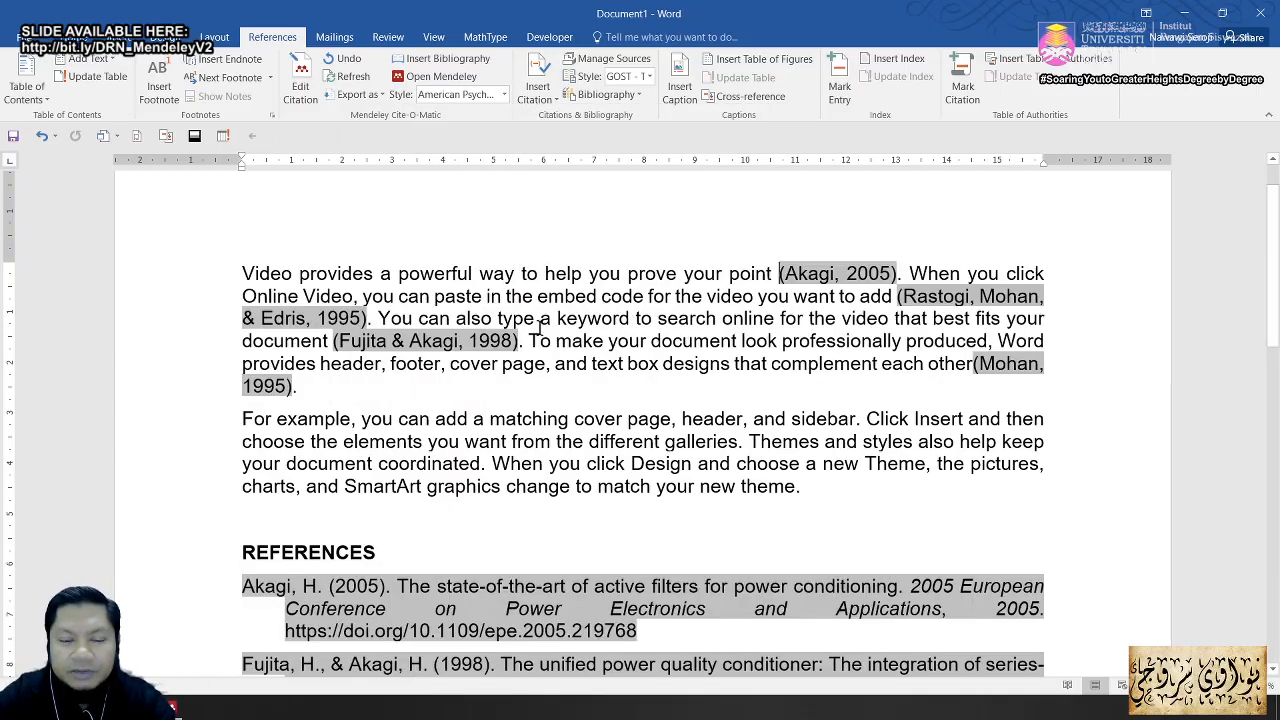
pyautogui.scroll(-3, 575, 382)
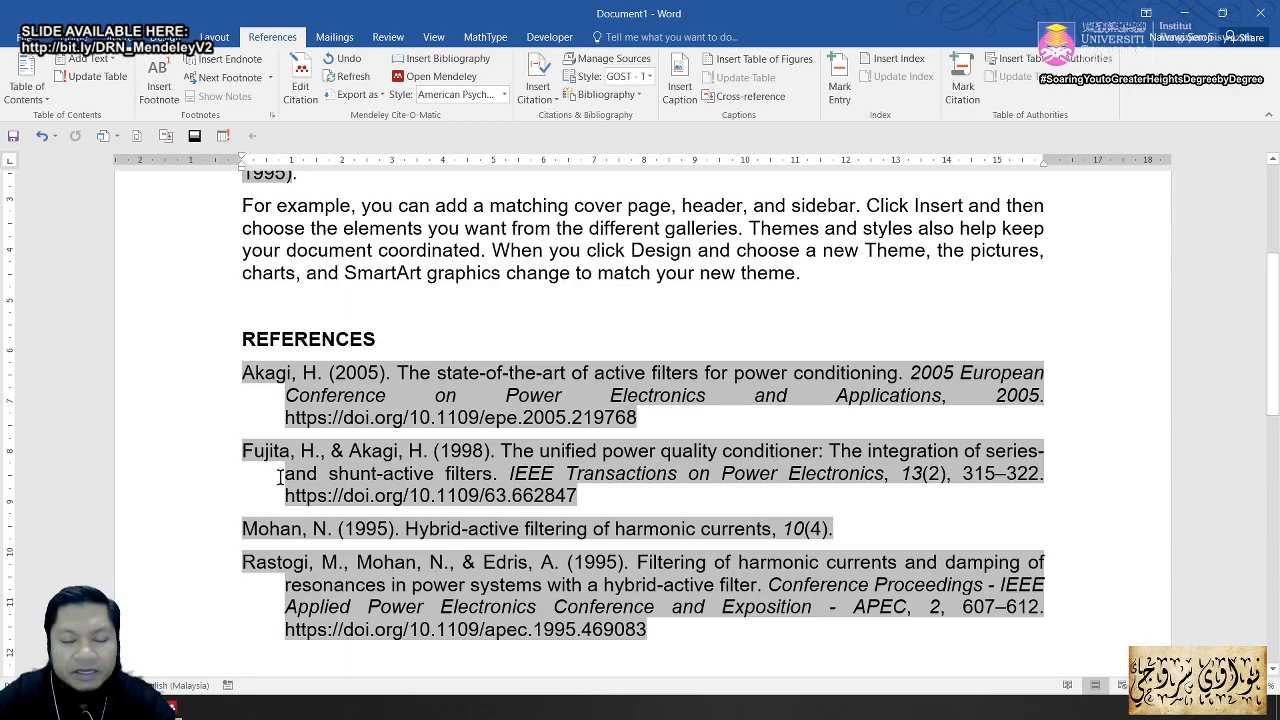
pyautogui.scroll(3, 600, 328)
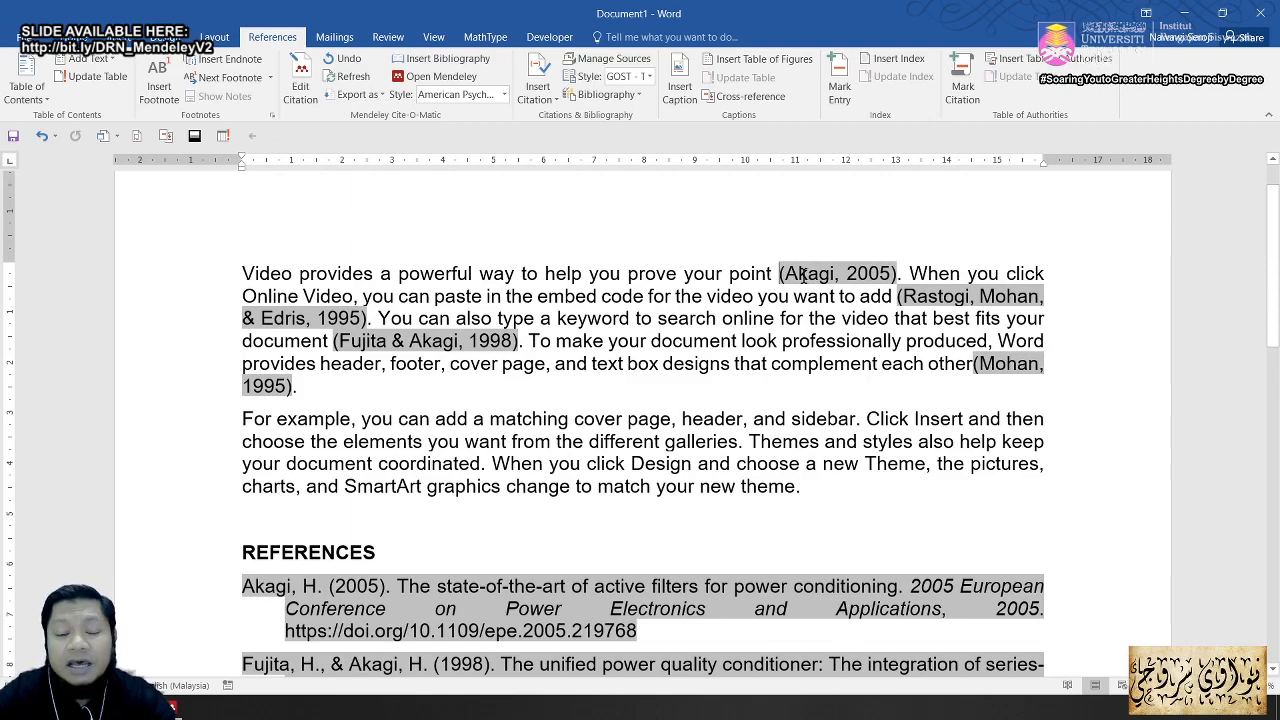
pyautogui.scroll(-3, 349, 515)
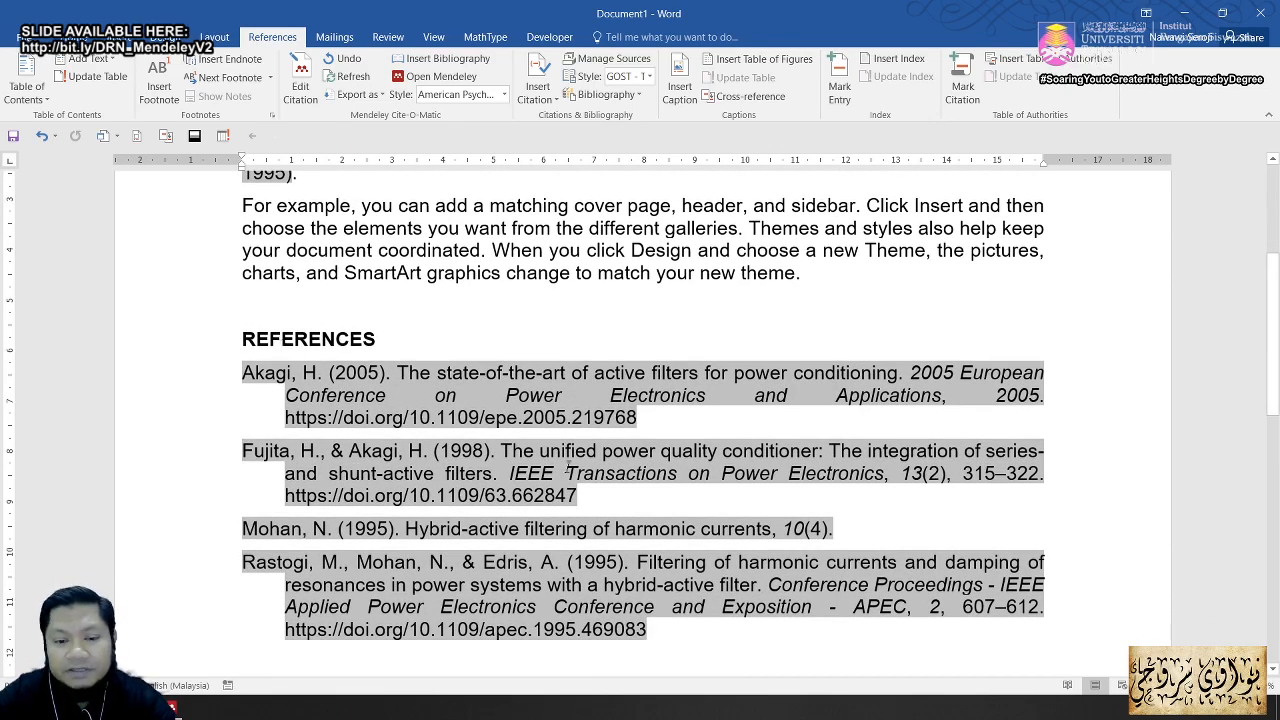
pyautogui.scroll(3, 567, 467)
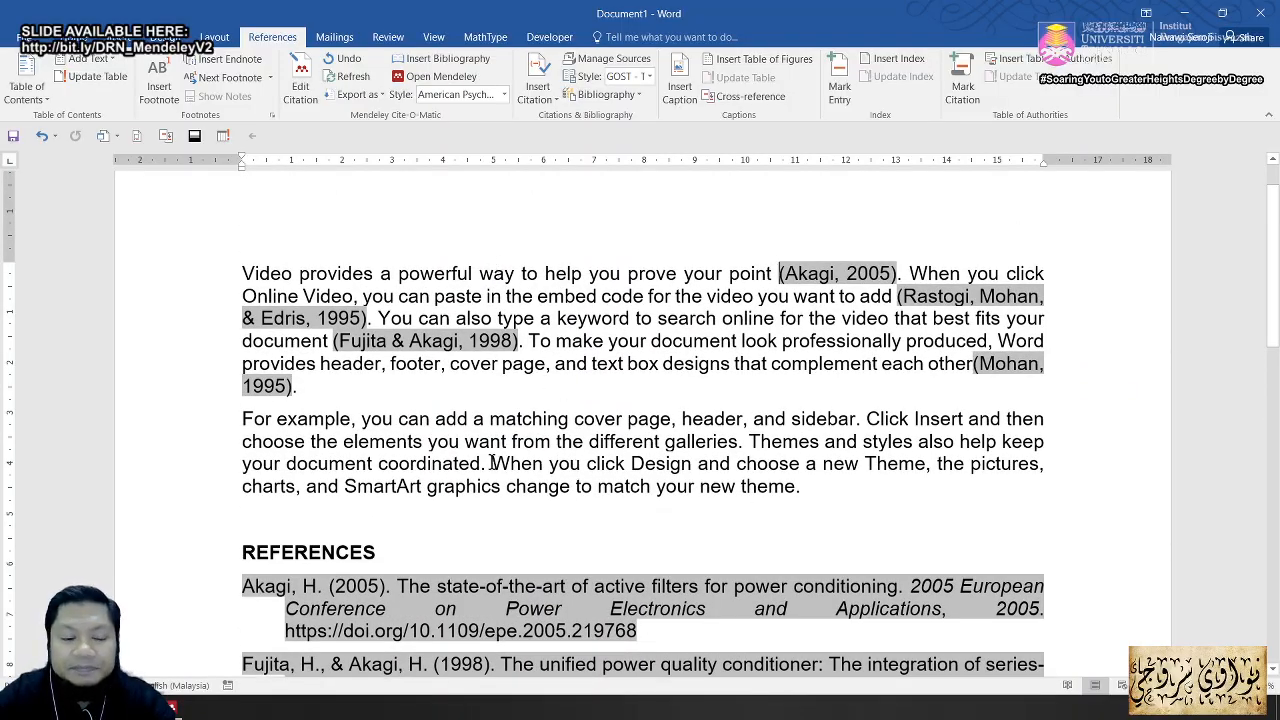
# Step: Scroll the Acrobat tutorial slides to slide 40, Generating Bibliographies, then return to Word
pyautogui.click(190, 708)
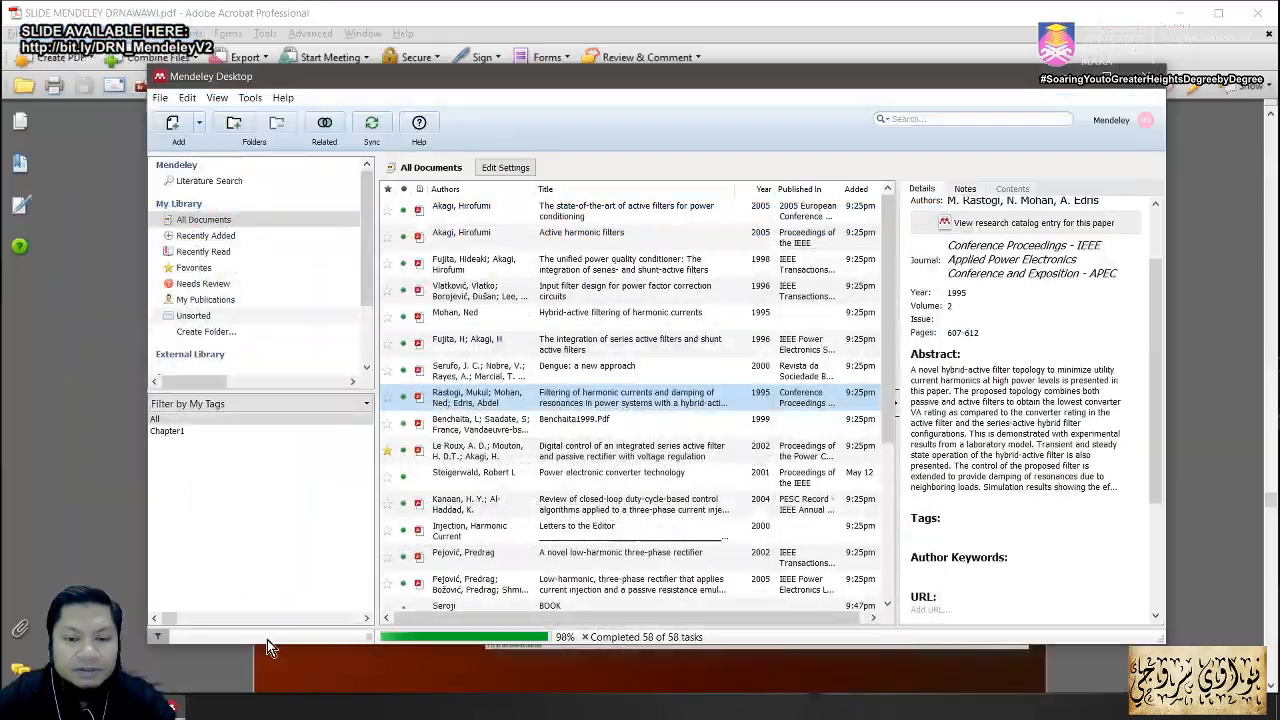
pyautogui.click(346, 670)
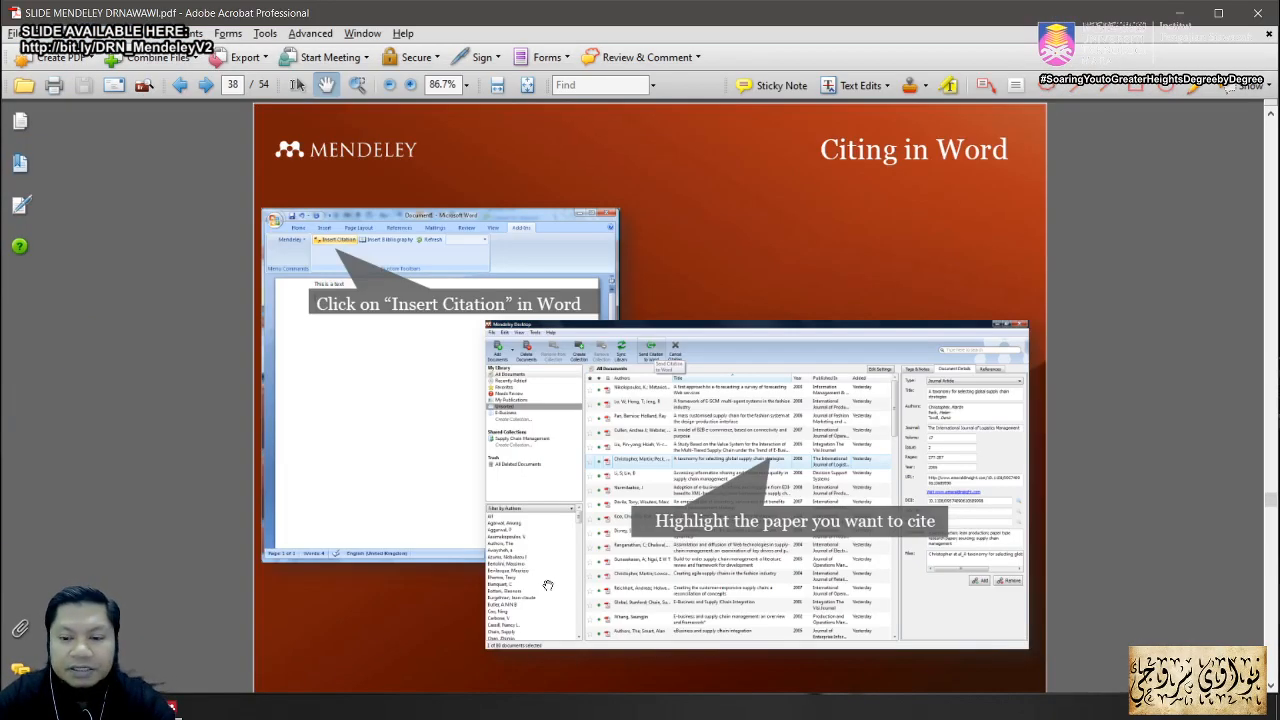
pyautogui.scroll(-2, 546, 556)
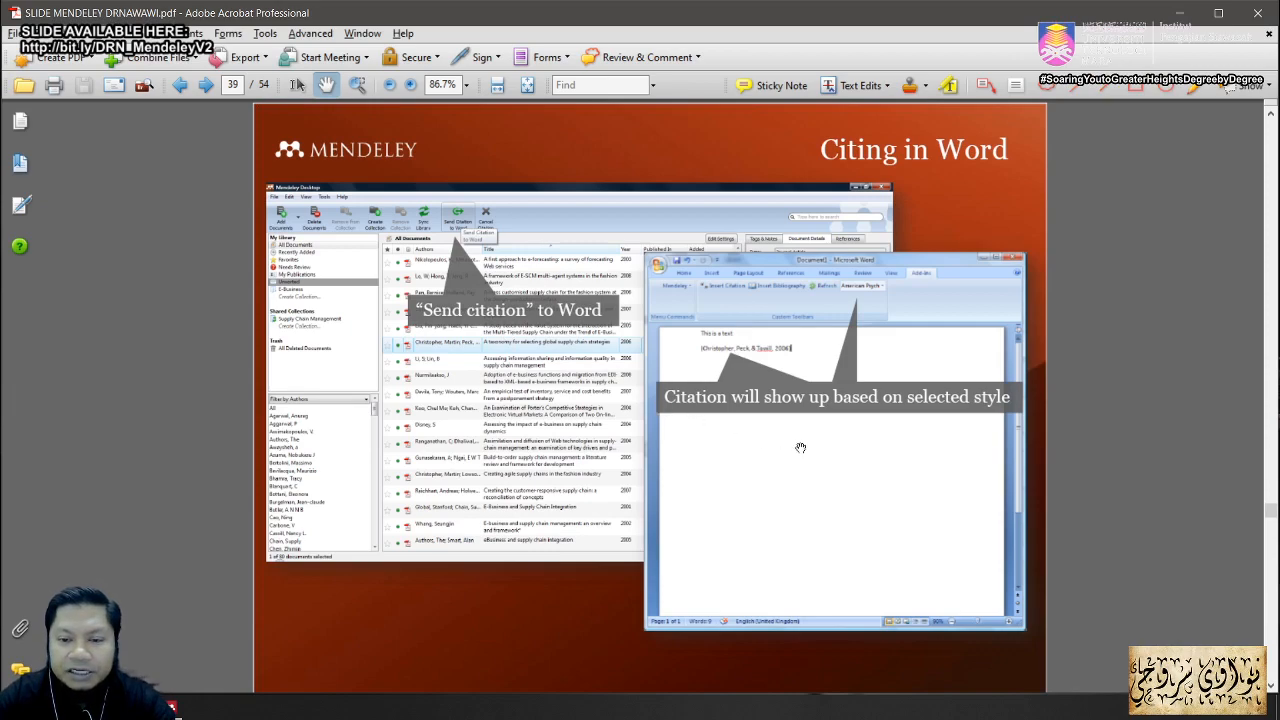
pyautogui.scroll(-2, 758, 450)
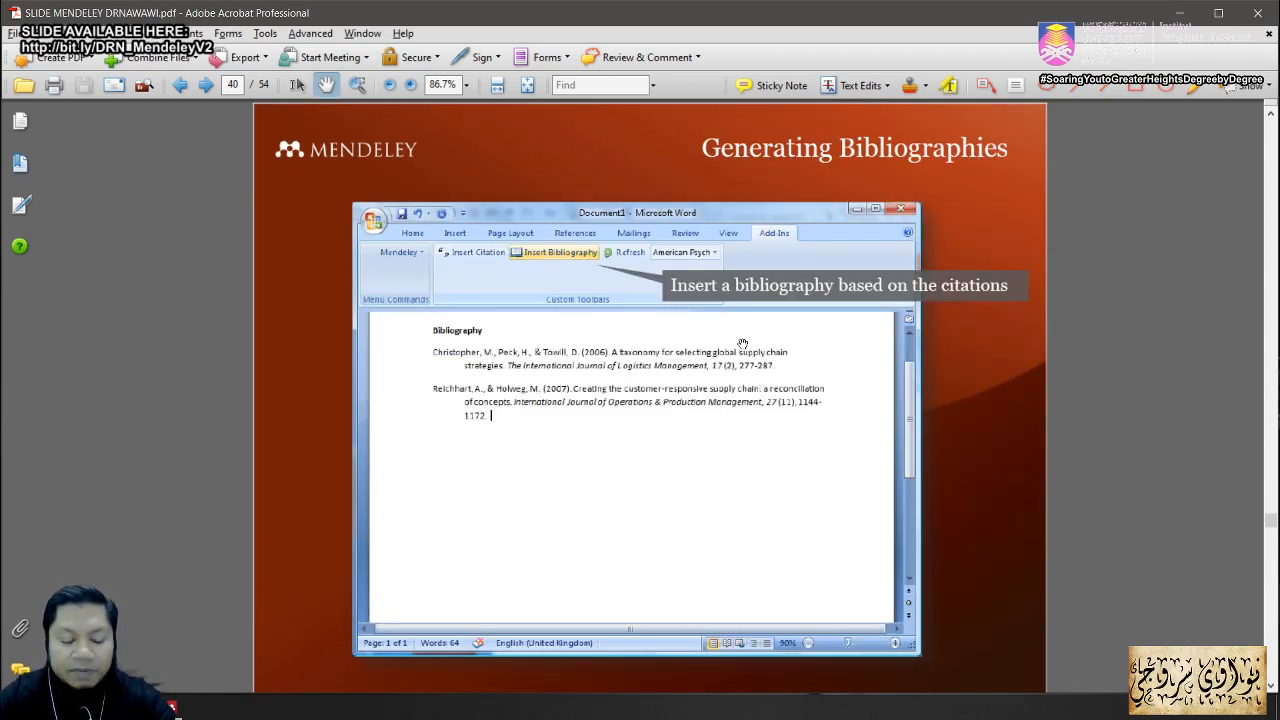
pyautogui.hotkey('alt', 'Tab')
pyautogui.hotkey('alt', 'Tab')
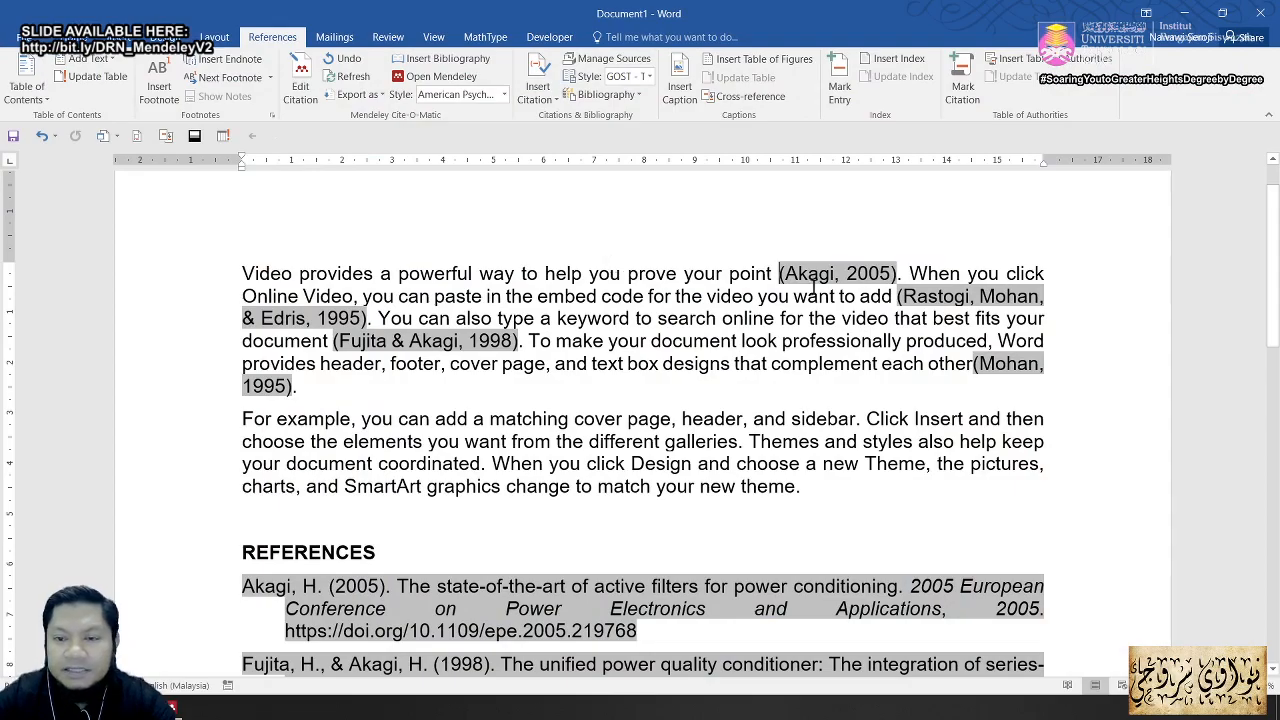
# Step: Switch the Mendeley citation style back to numbered IEEE
pyautogui.click(898, 273)
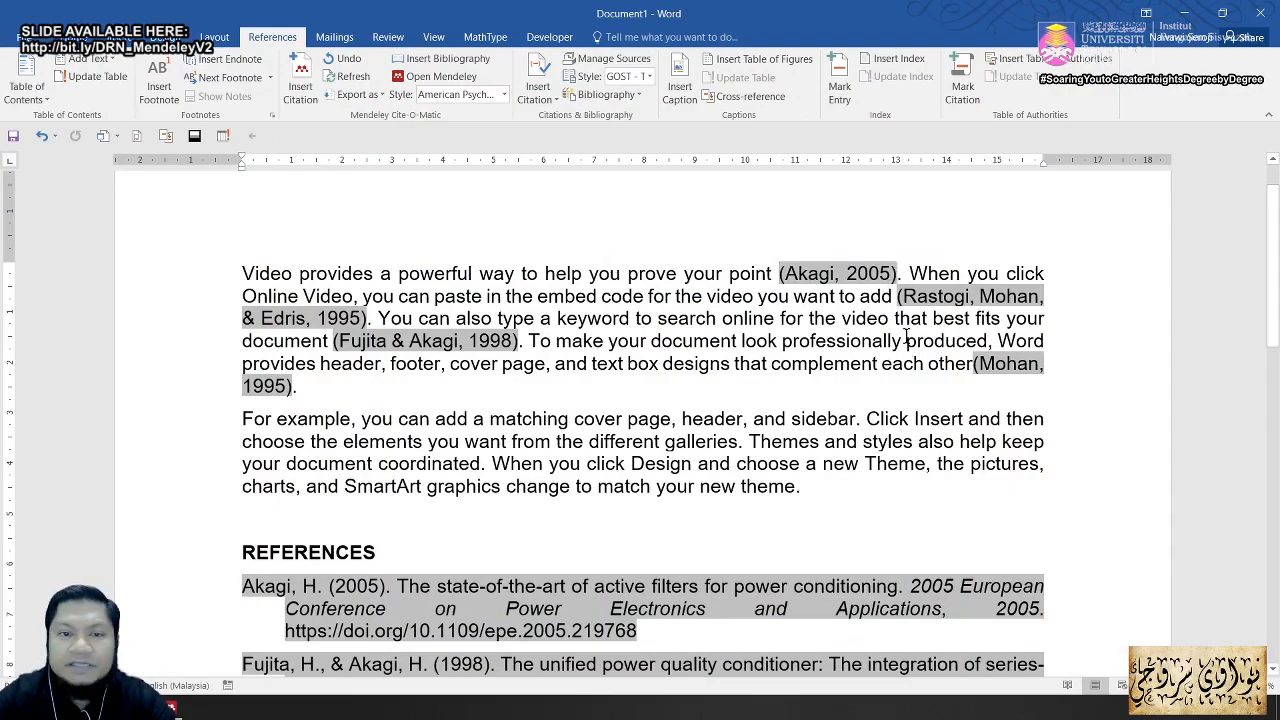
pyautogui.click(301, 80)
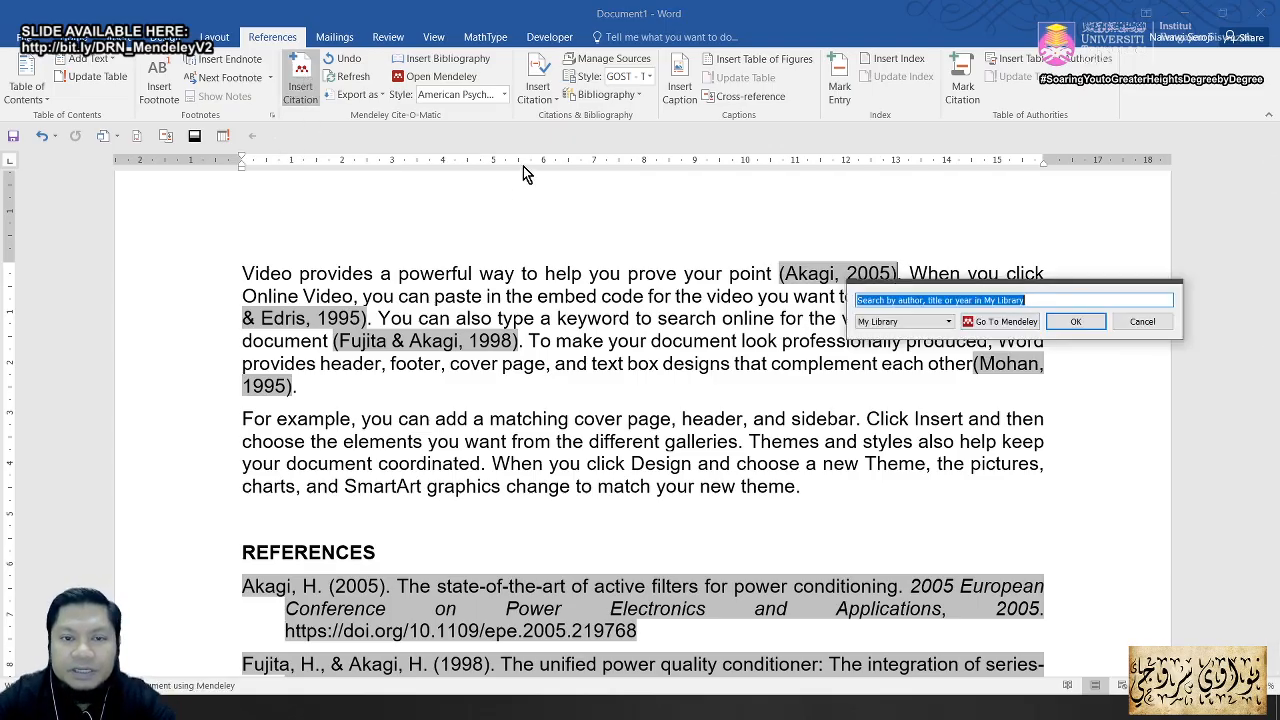
pyautogui.click(1145, 322)
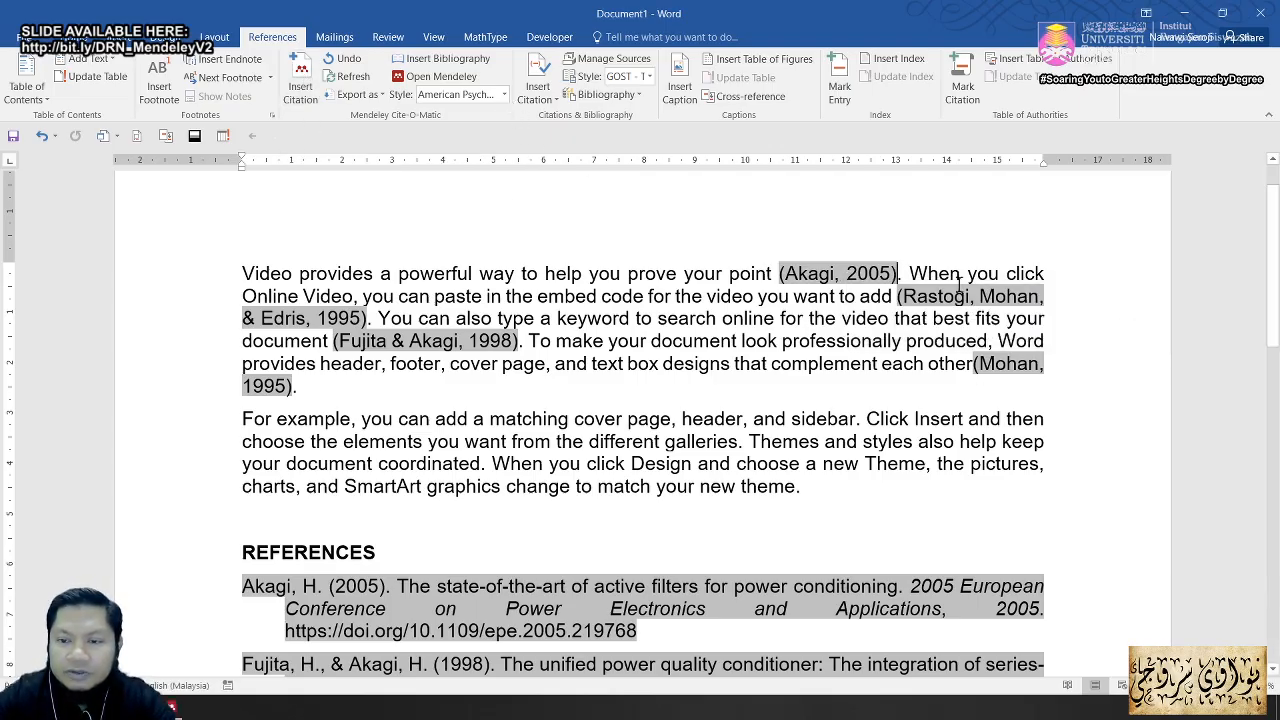
pyautogui.click(868, 273)
pyautogui.click(504, 94)
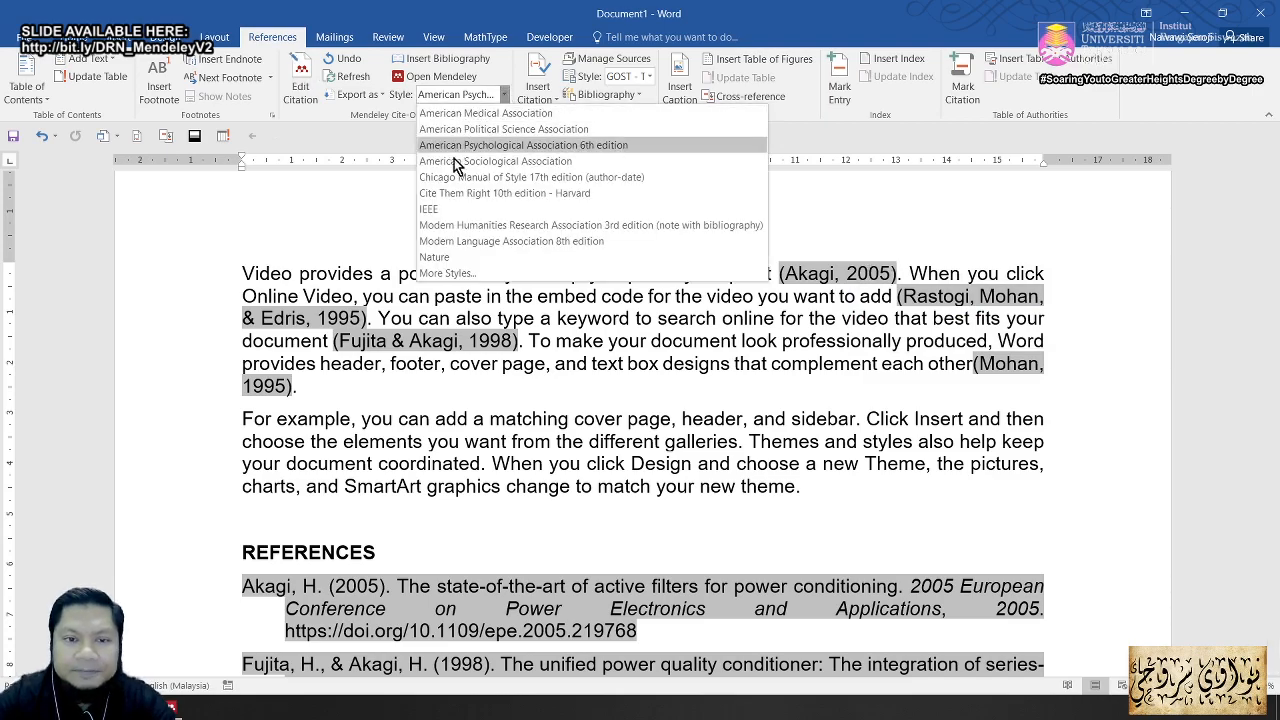
pyautogui.click(447, 208)
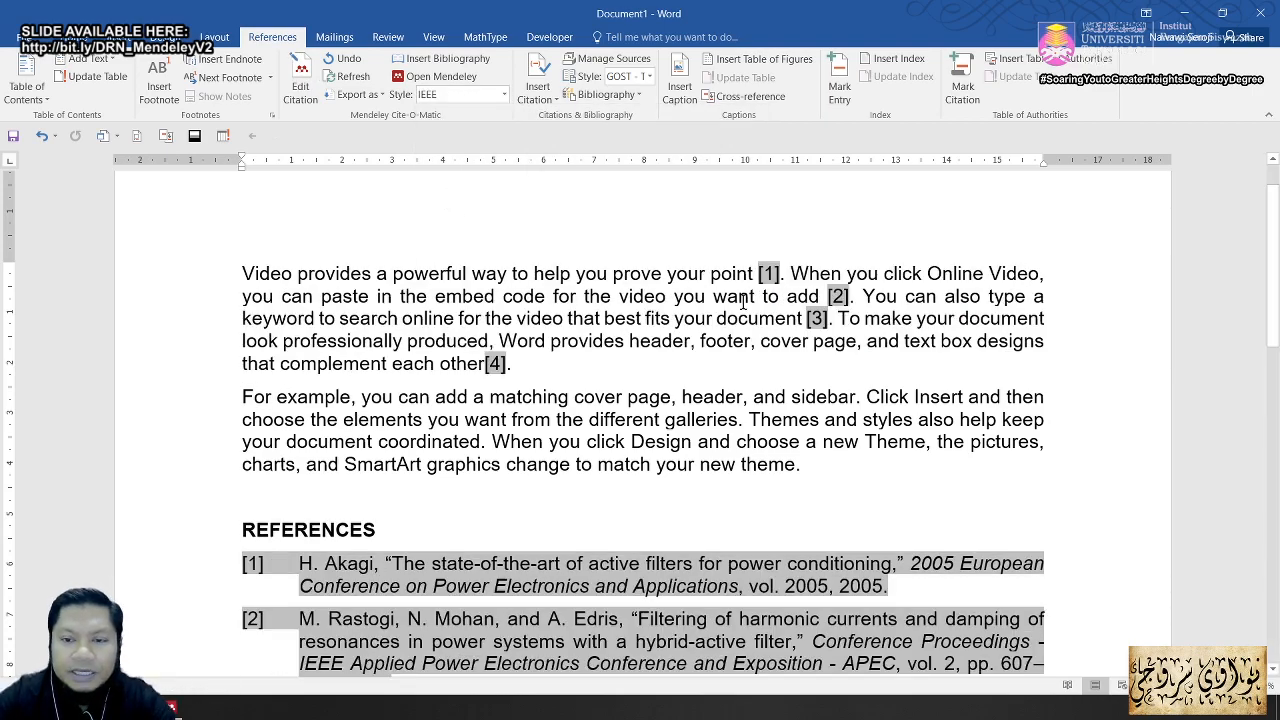
# Step: Cite the Kanaan 2004 closed-loop duty-cycle control paper right after citation [1]
pyautogui.click(781, 279)
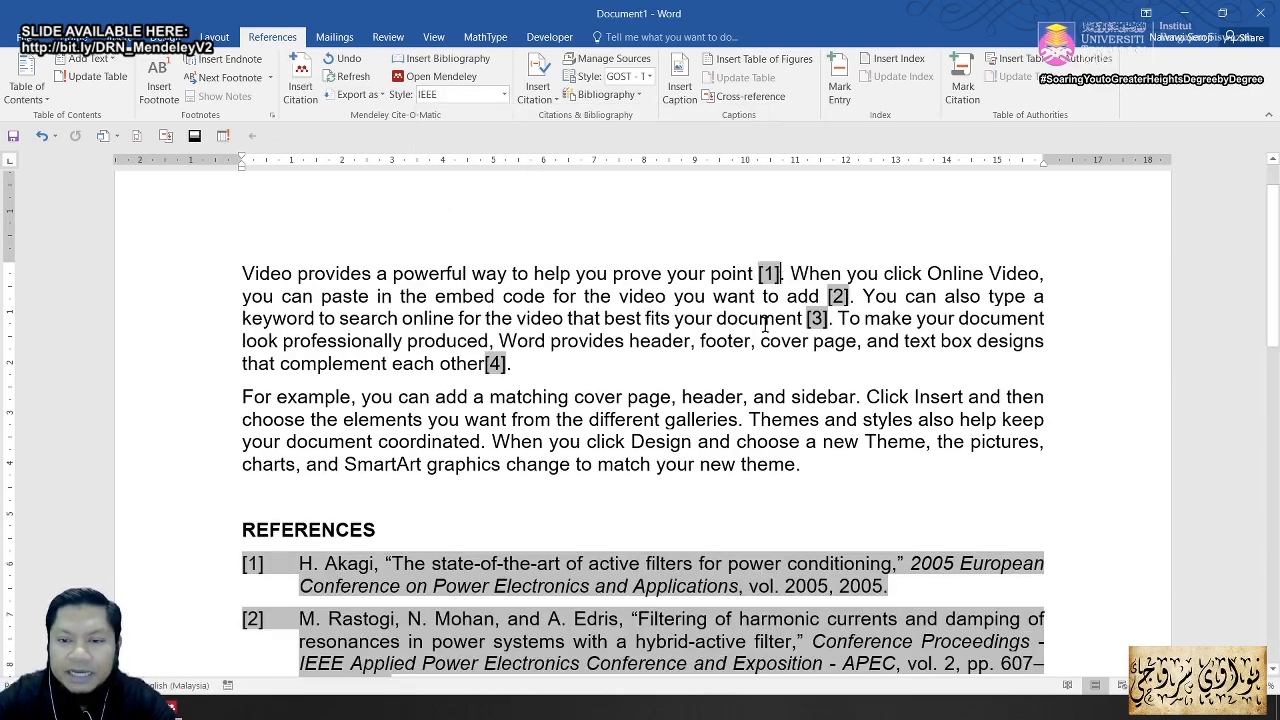
pyautogui.click(300, 81)
pyautogui.click(875, 328)
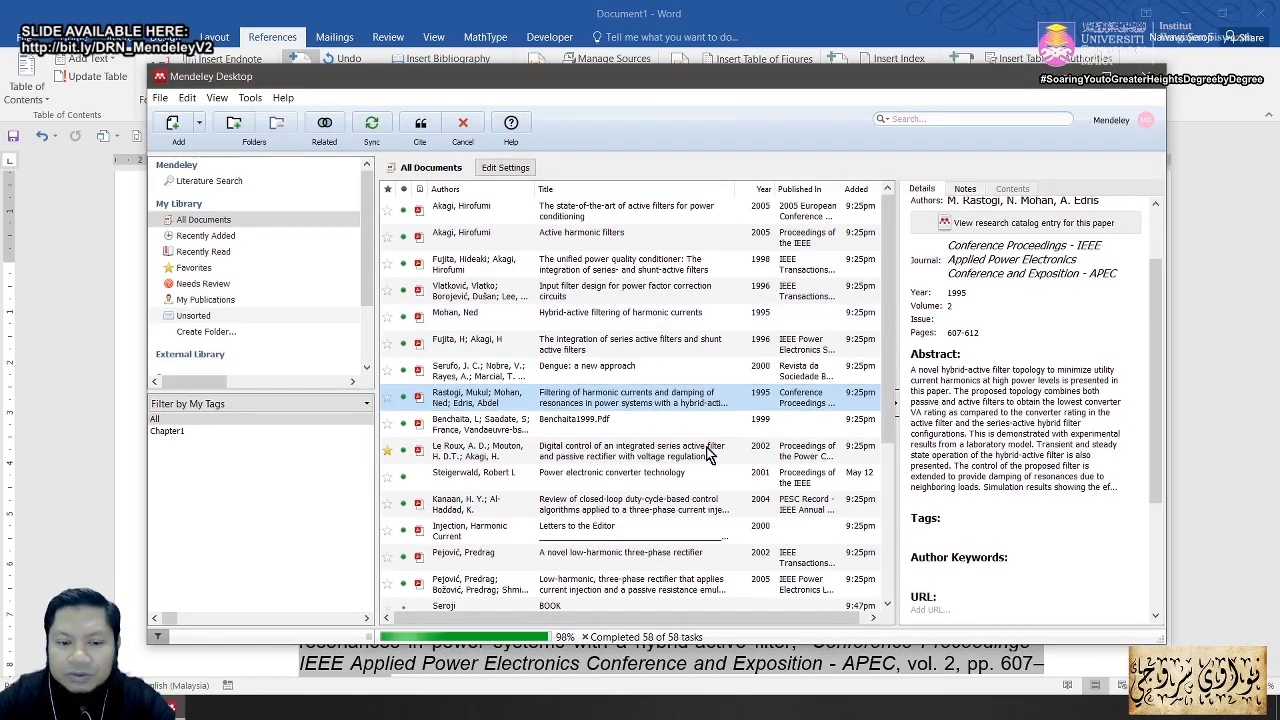
pyautogui.click(600, 511)
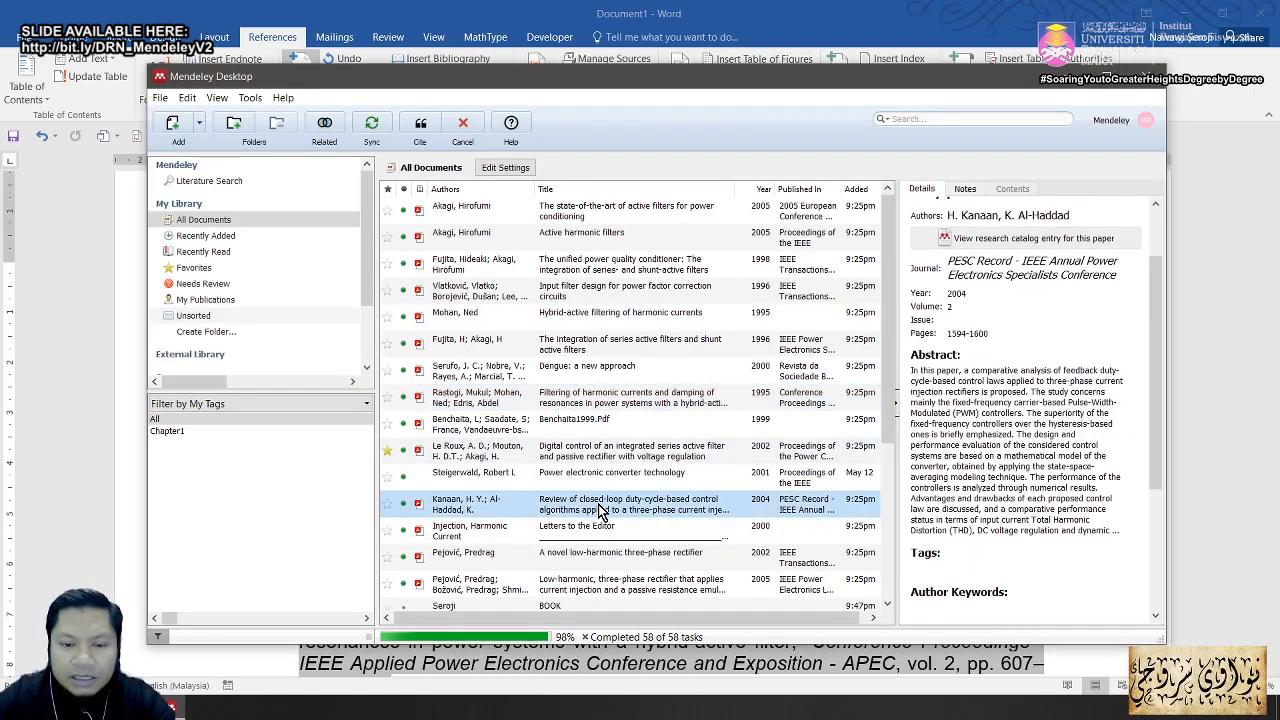
pyautogui.click(424, 127)
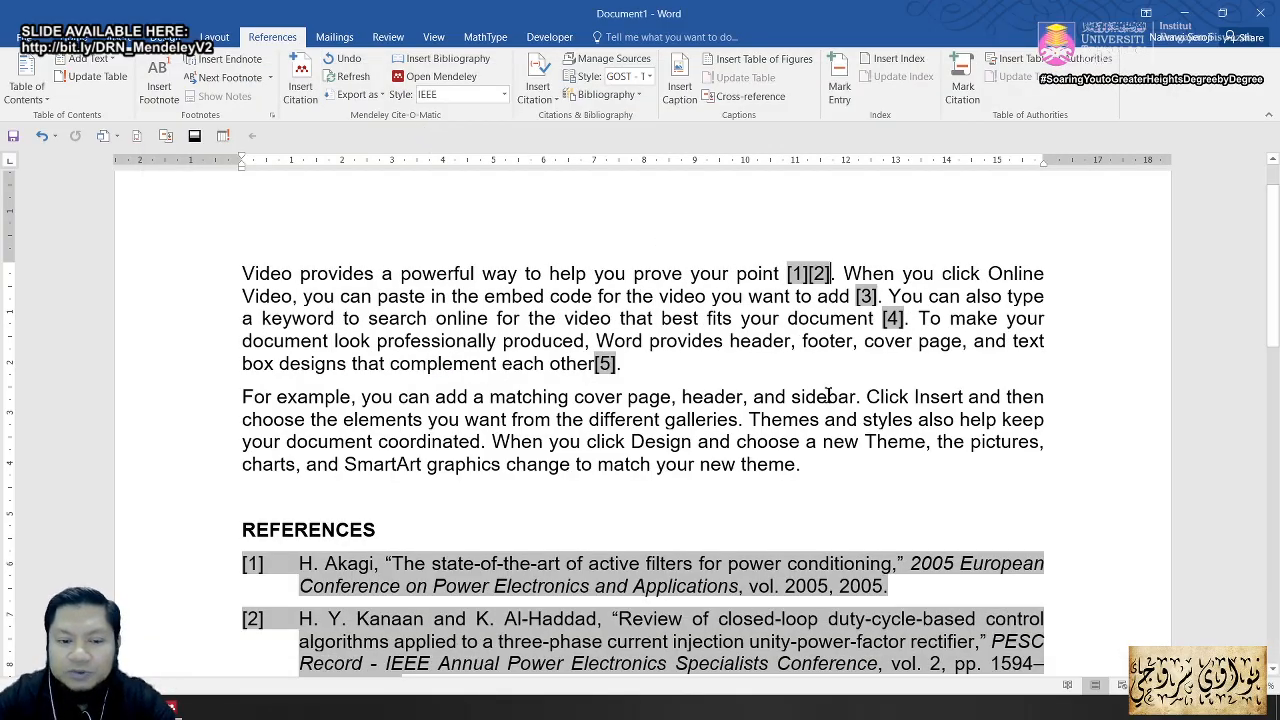
pyautogui.scroll(-3, 592, 527)
pyautogui.scroll(-4, 588, 537)
pyautogui.scroll(6, 494, 443)
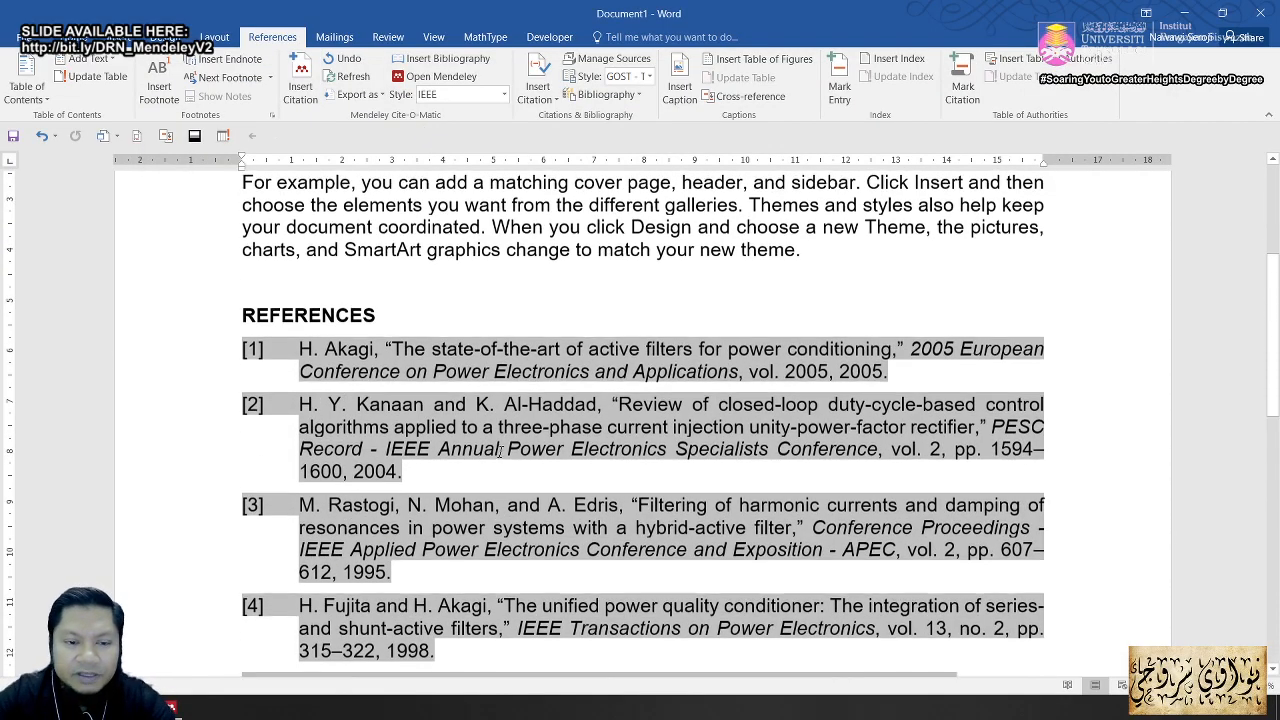
pyautogui.scroll(1, 499, 456)
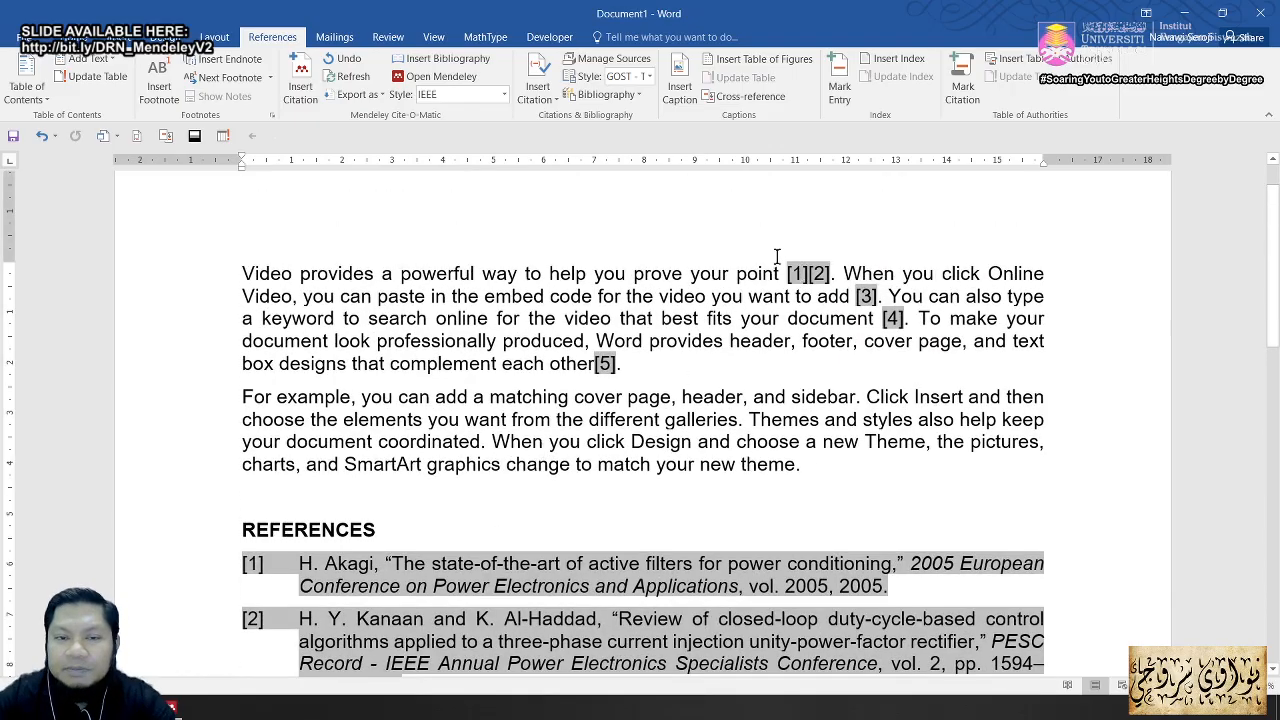
# Step: Cite the neural-network active power filter paper after [1][2], forming [1][2][3], and select that group
pyautogui.click(302, 85)
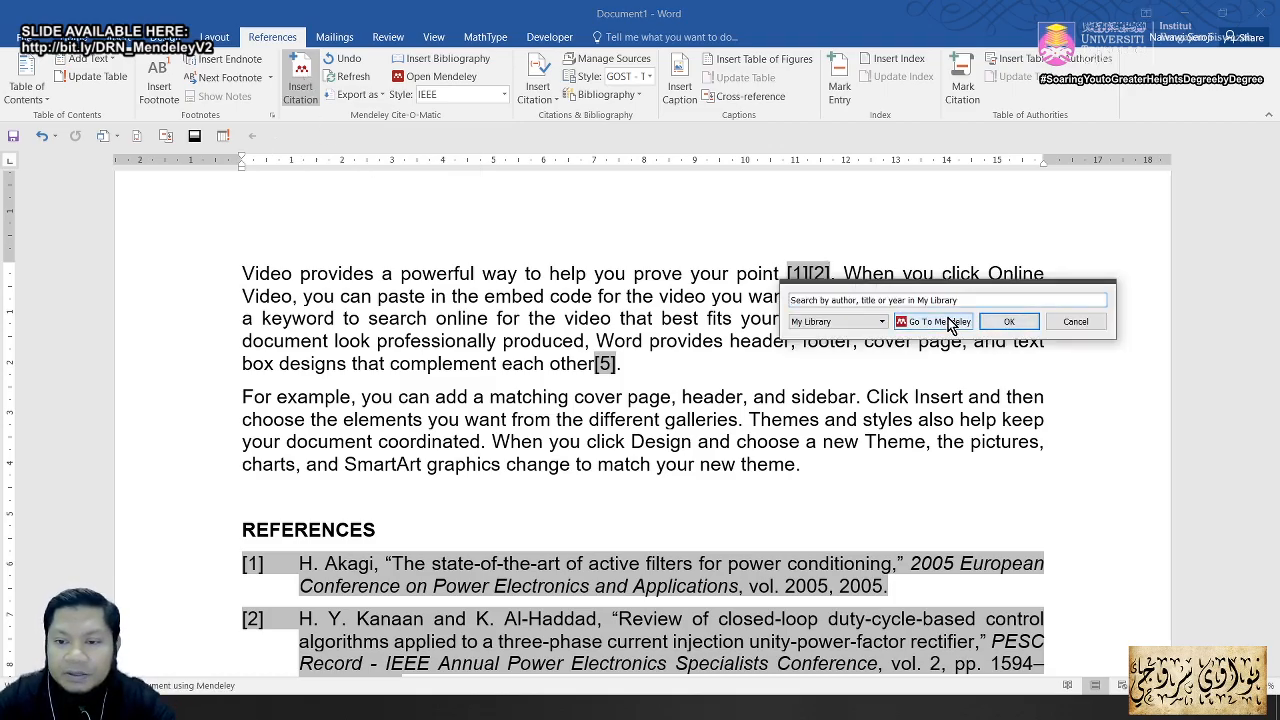
pyautogui.click(952, 325)
pyautogui.scroll(-3, 590, 385)
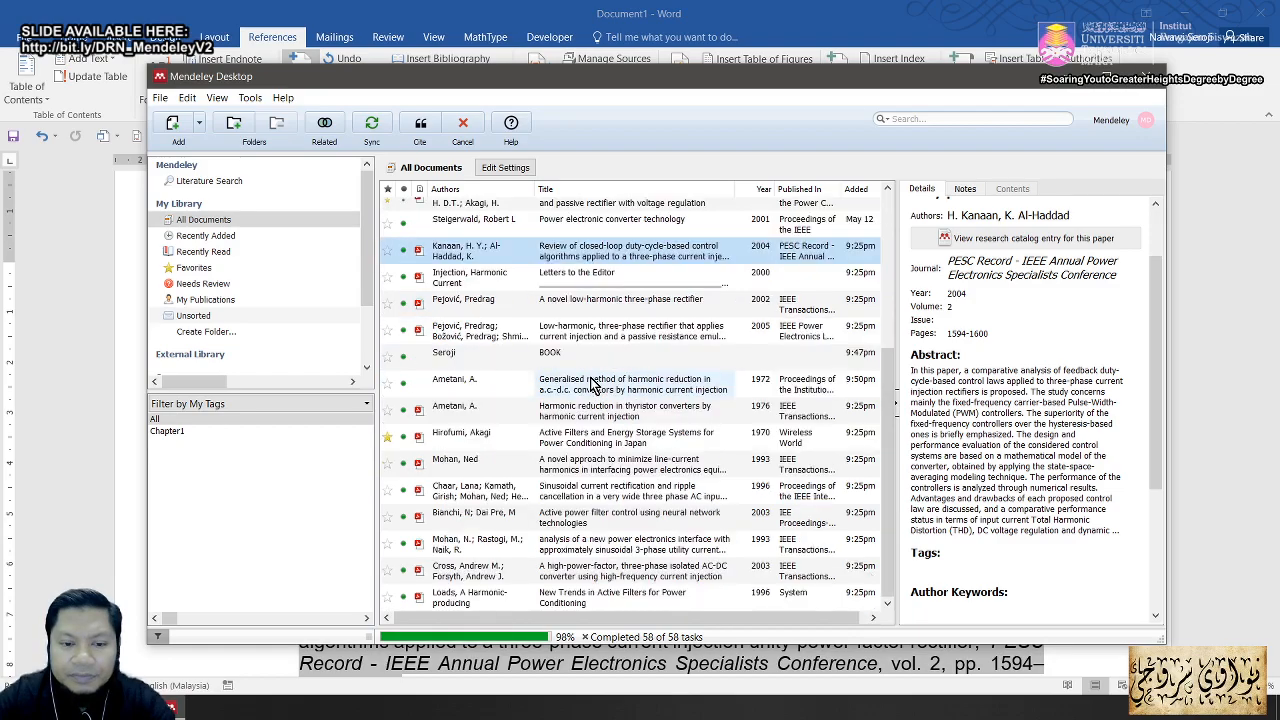
pyautogui.click(563, 518)
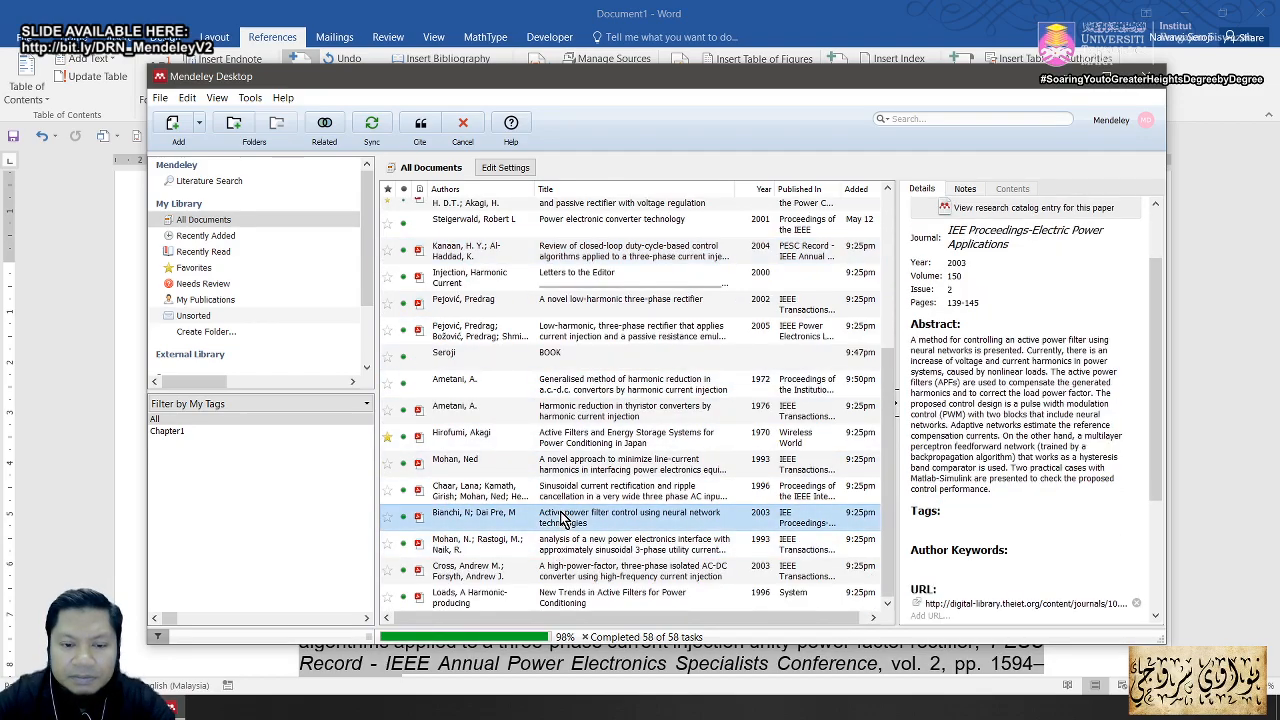
pyautogui.click(420, 122)
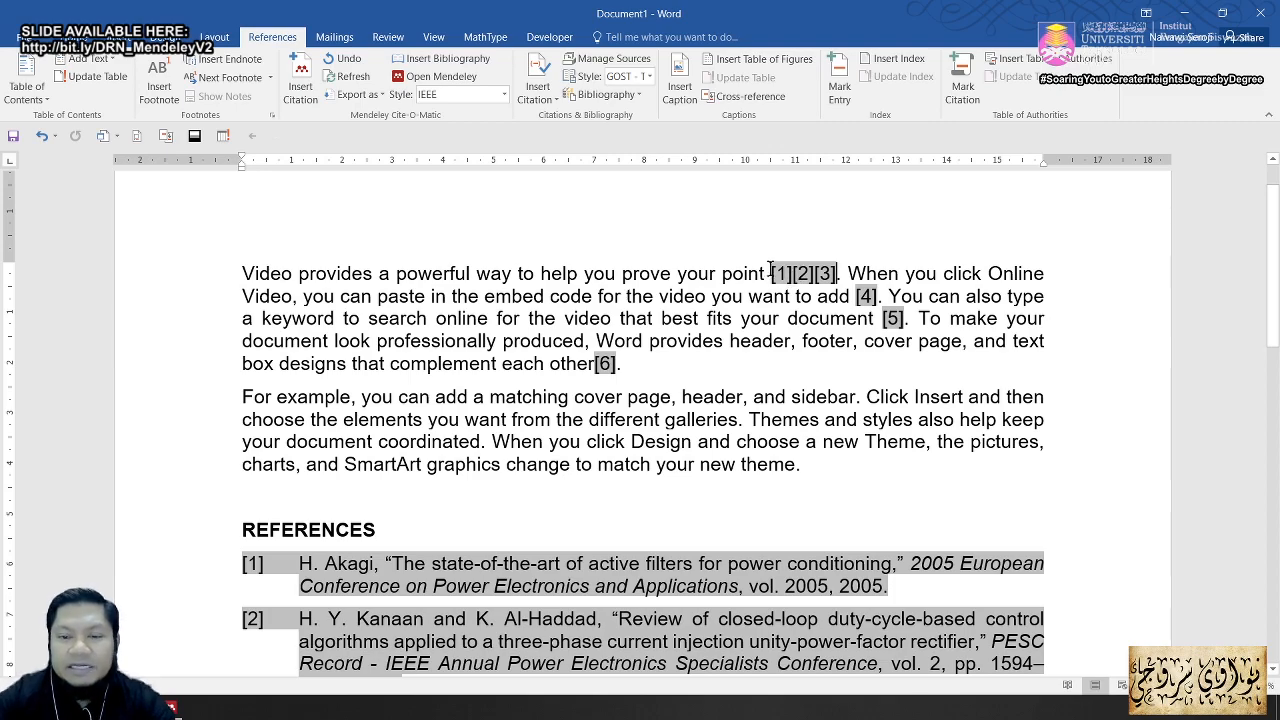
pyautogui.moveTo(778, 274); pyautogui.dragTo(836, 273)
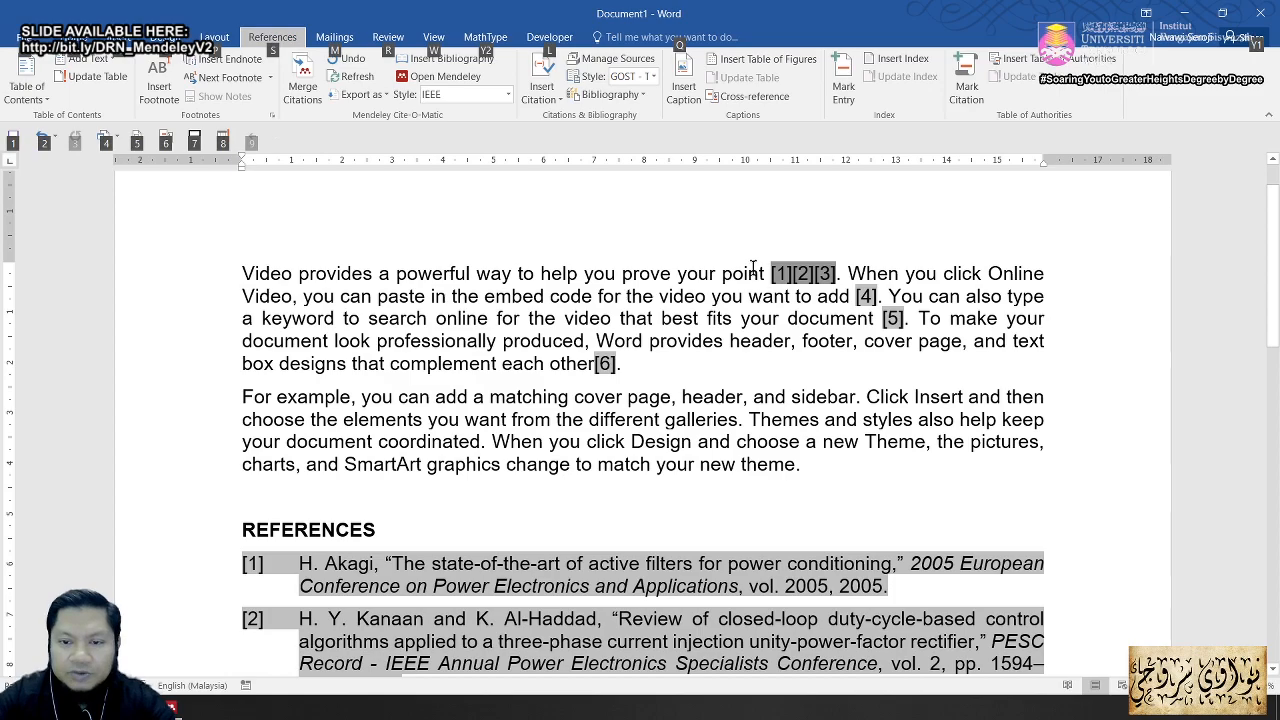
# Step: Select the [1][2][3] citations and merge them into a single Mendeley citation
pyautogui.click(763, 270)
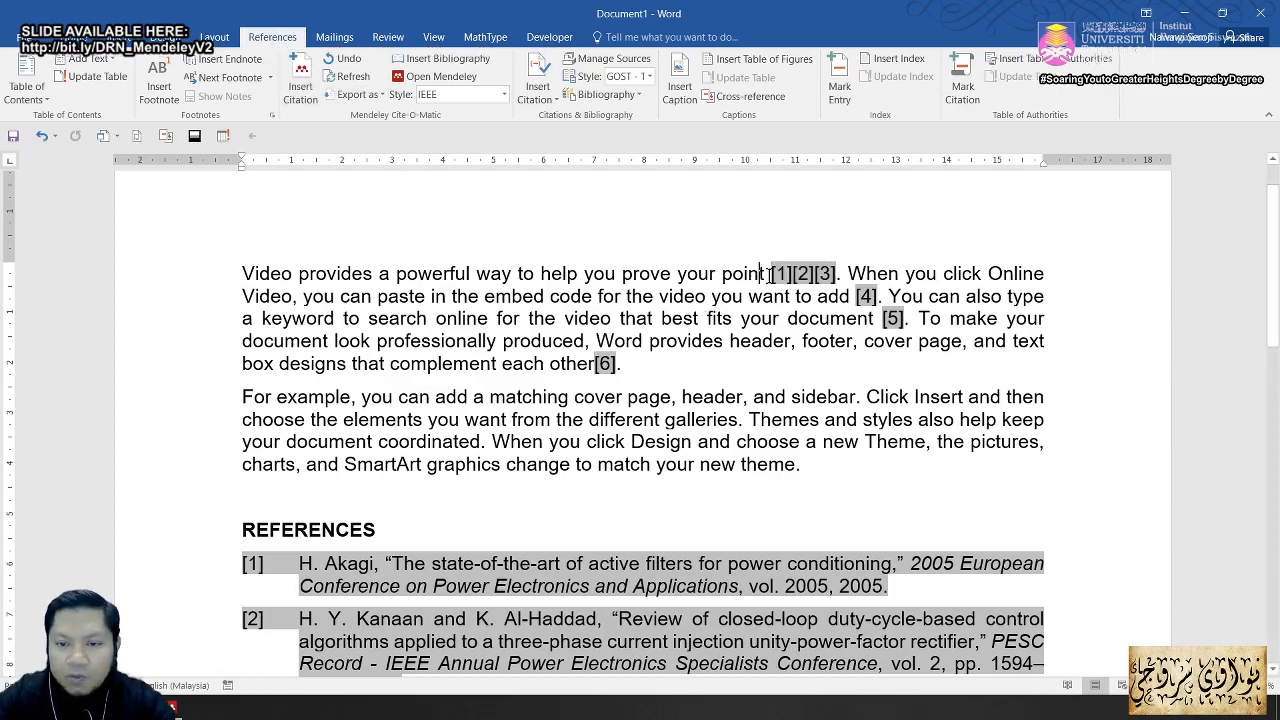
pyautogui.hotkey('shift', 'Right')
pyautogui.hotkey('shift', 'Right')
pyautogui.hotkey('shift', 'Right')
pyautogui.hotkey('shift', 'Right')
pyautogui.hotkey('shift', 'Right')
pyautogui.hotkey('shift', 'Right')
pyautogui.hotkey('shift', 'Right')
pyautogui.hotkey('shift', 'Right')
pyautogui.hotkey('shift', 'Right')
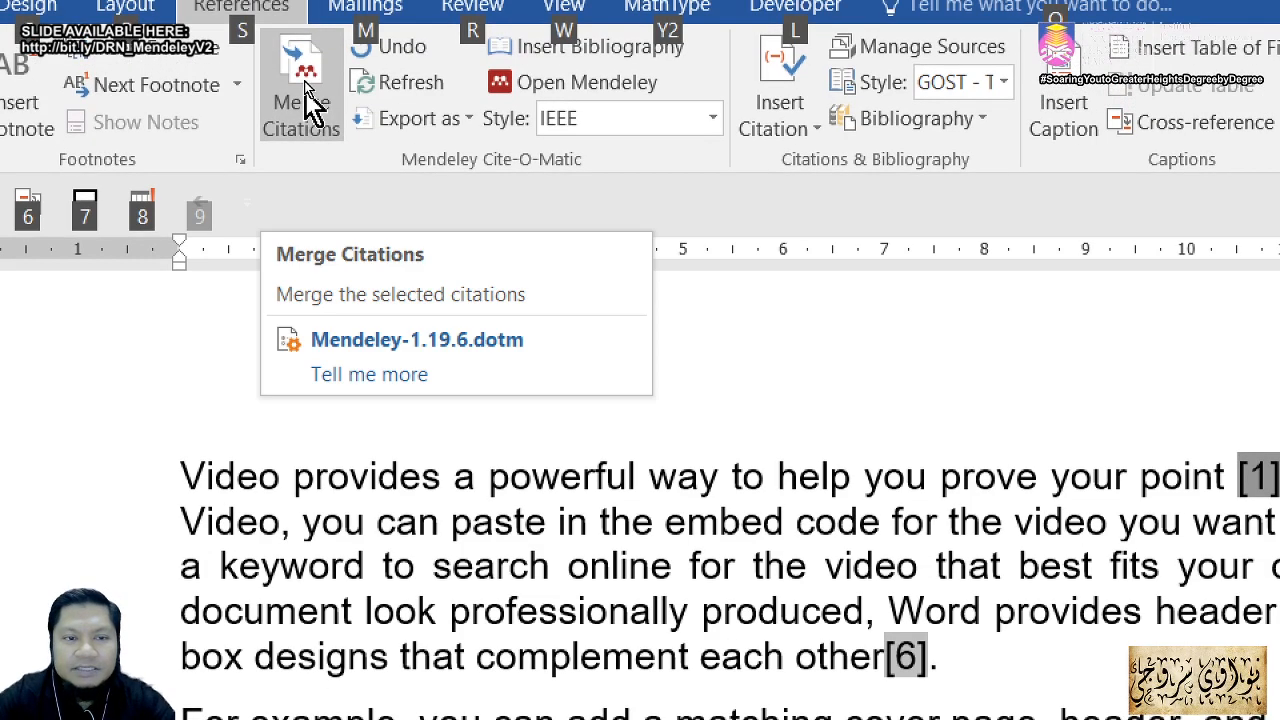
pyautogui.click(303, 64)
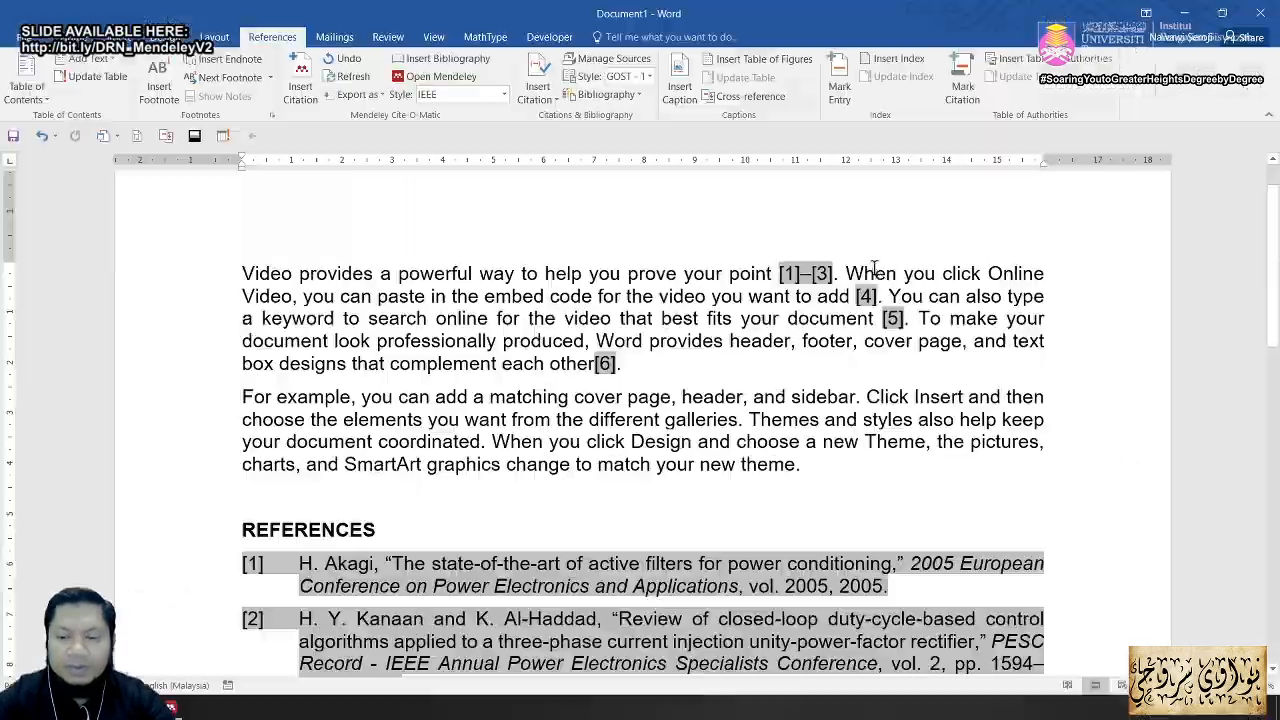
pyautogui.press('alt')
pyautogui.click(922, 288)
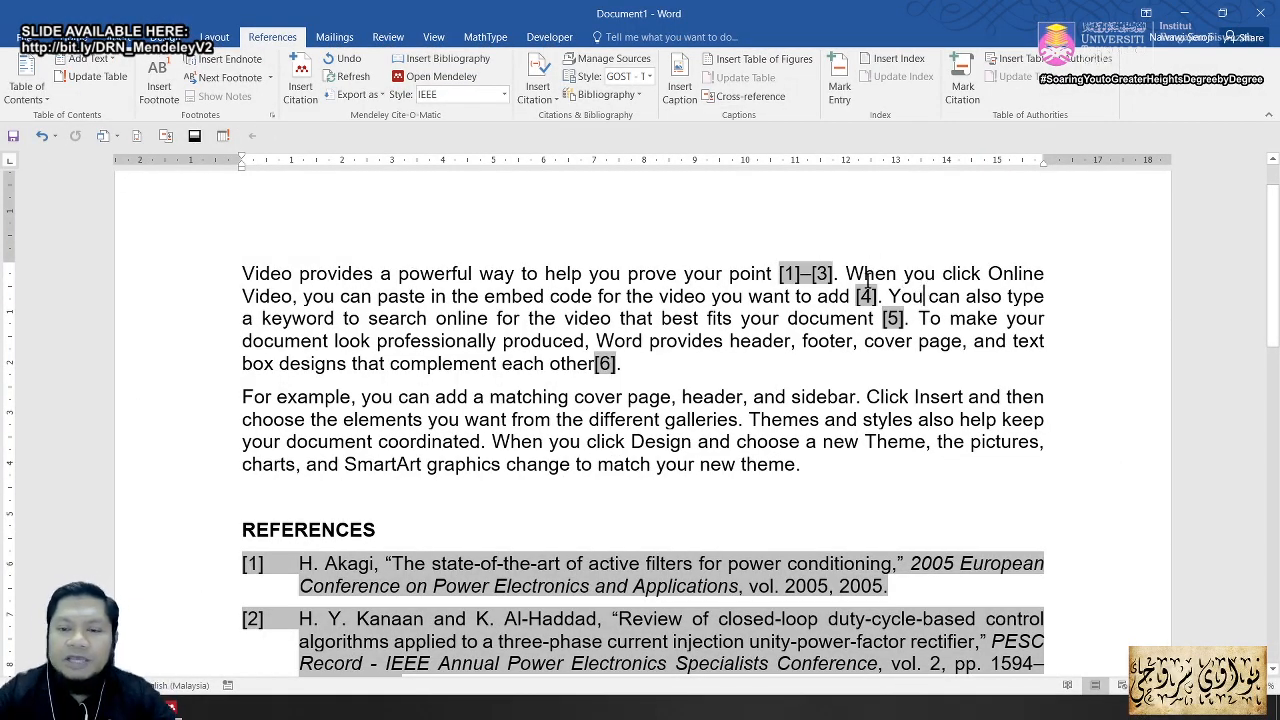
# Step: Delete the ']' after 1 and the '[' before 3 so the citation reads [1–3]
pyautogui.click(803, 276)
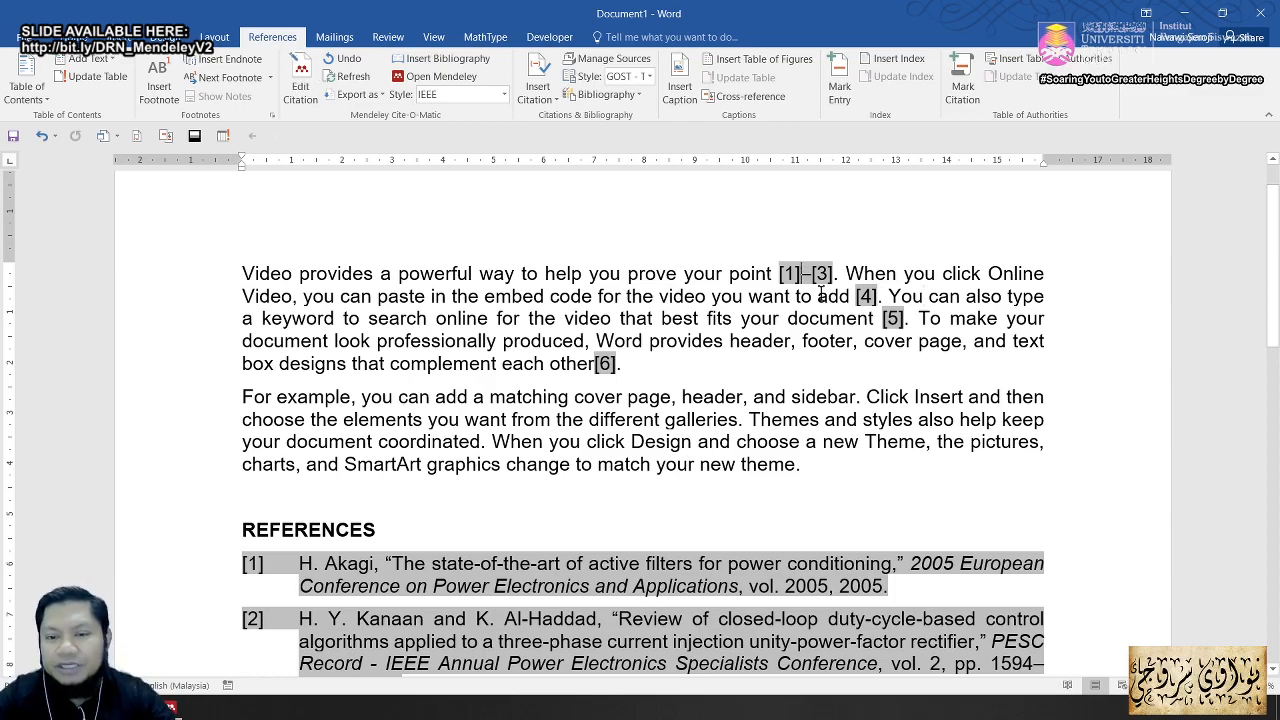
pyautogui.press('BackSpace')
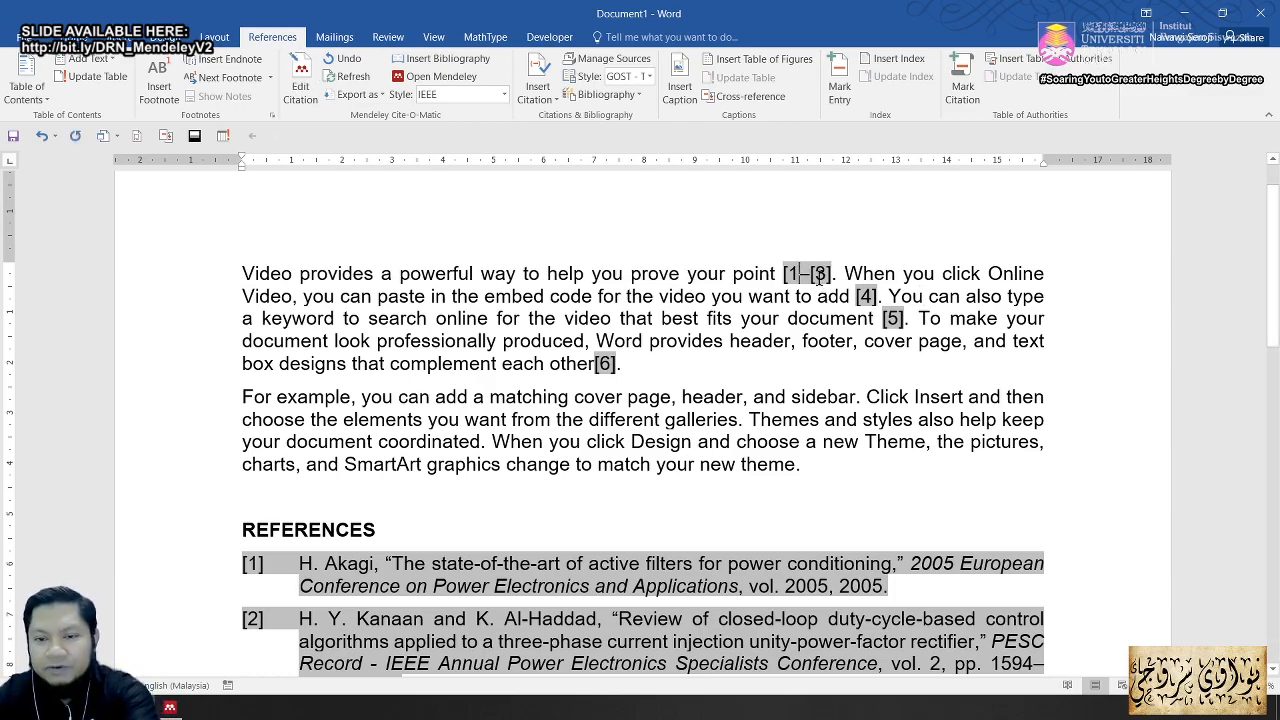
pyautogui.press('BackSpace')
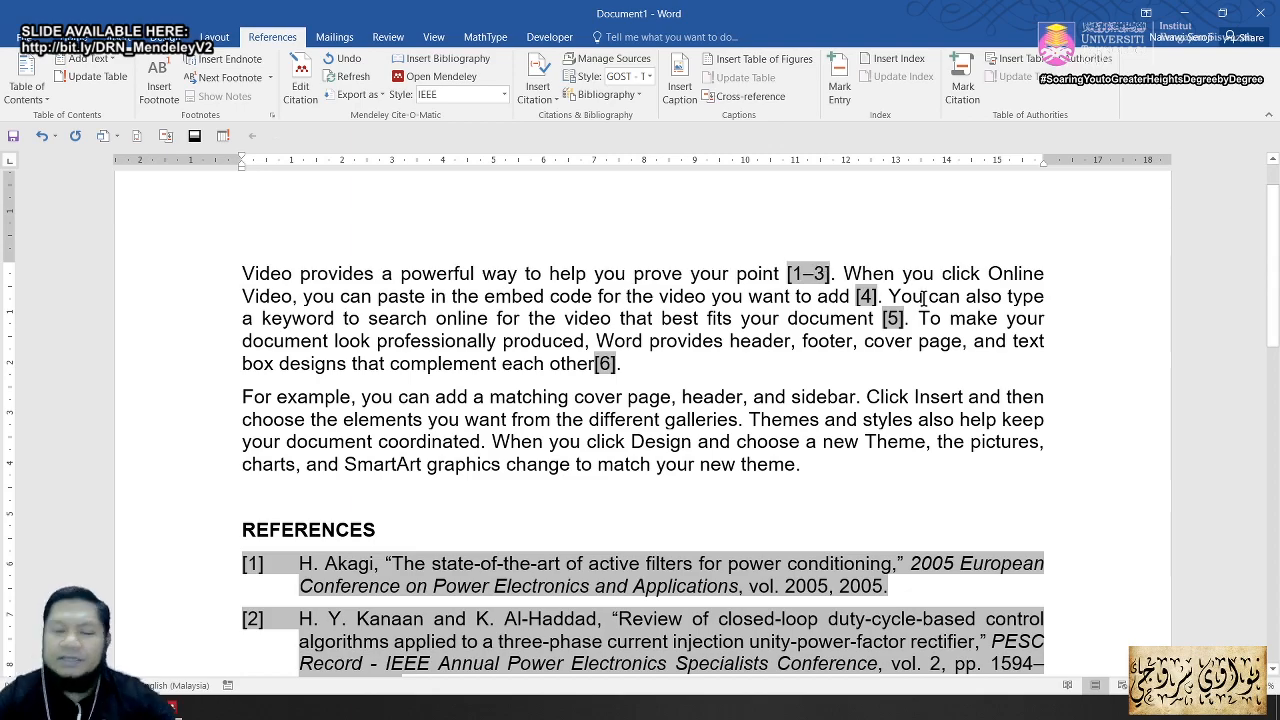
pyautogui.click(832, 296)
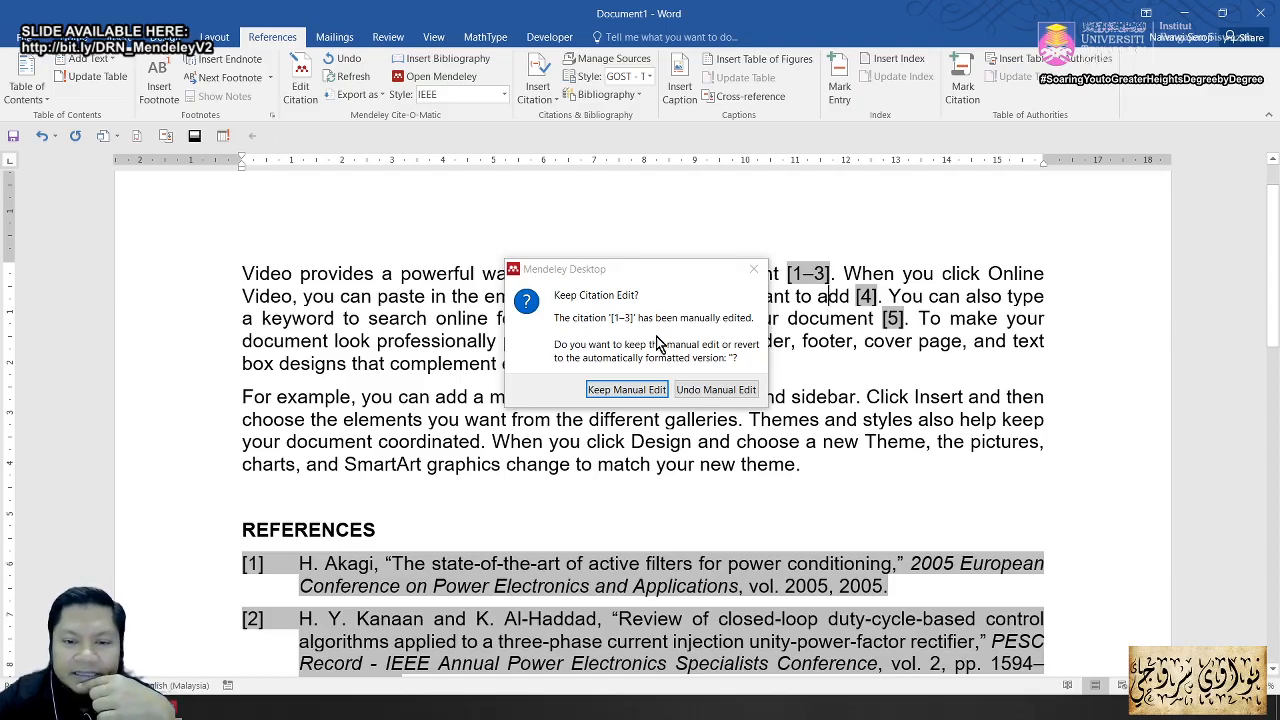
# Step: Keep the manual [1–3] citation edit, then select it and refresh all Mendeley citations
pyautogui.click(626, 390)
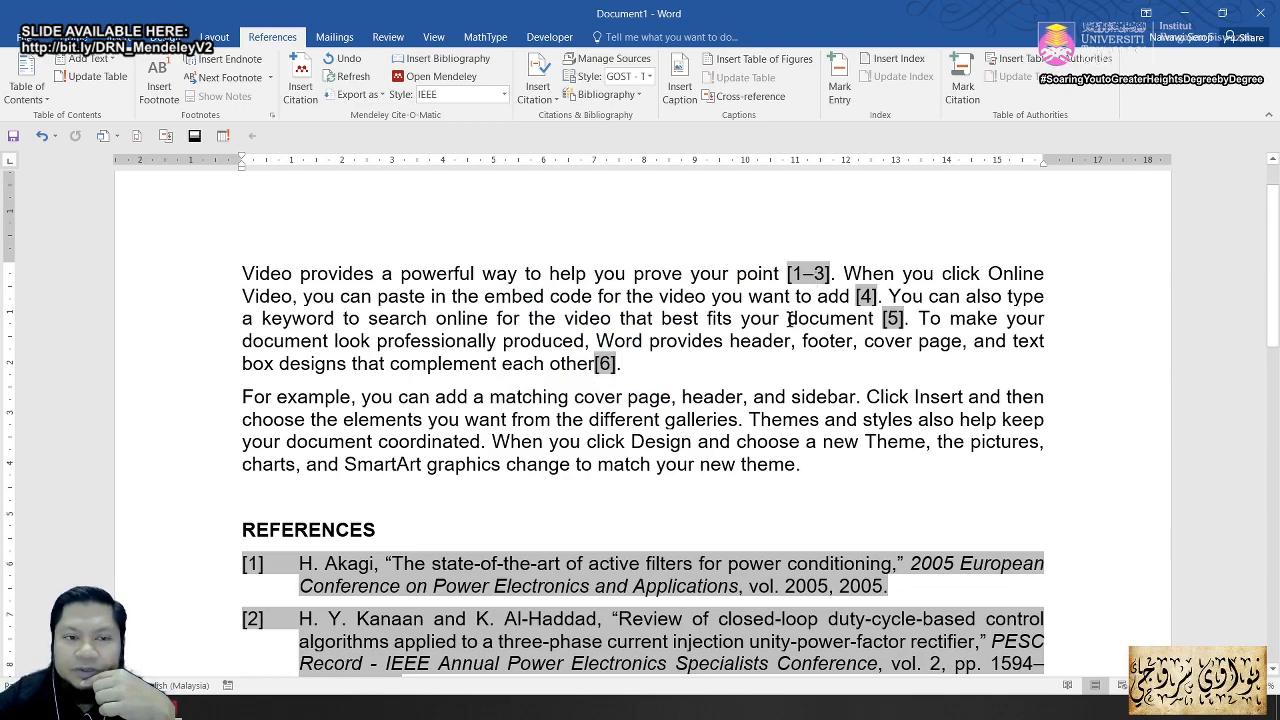
pyautogui.click(797, 276)
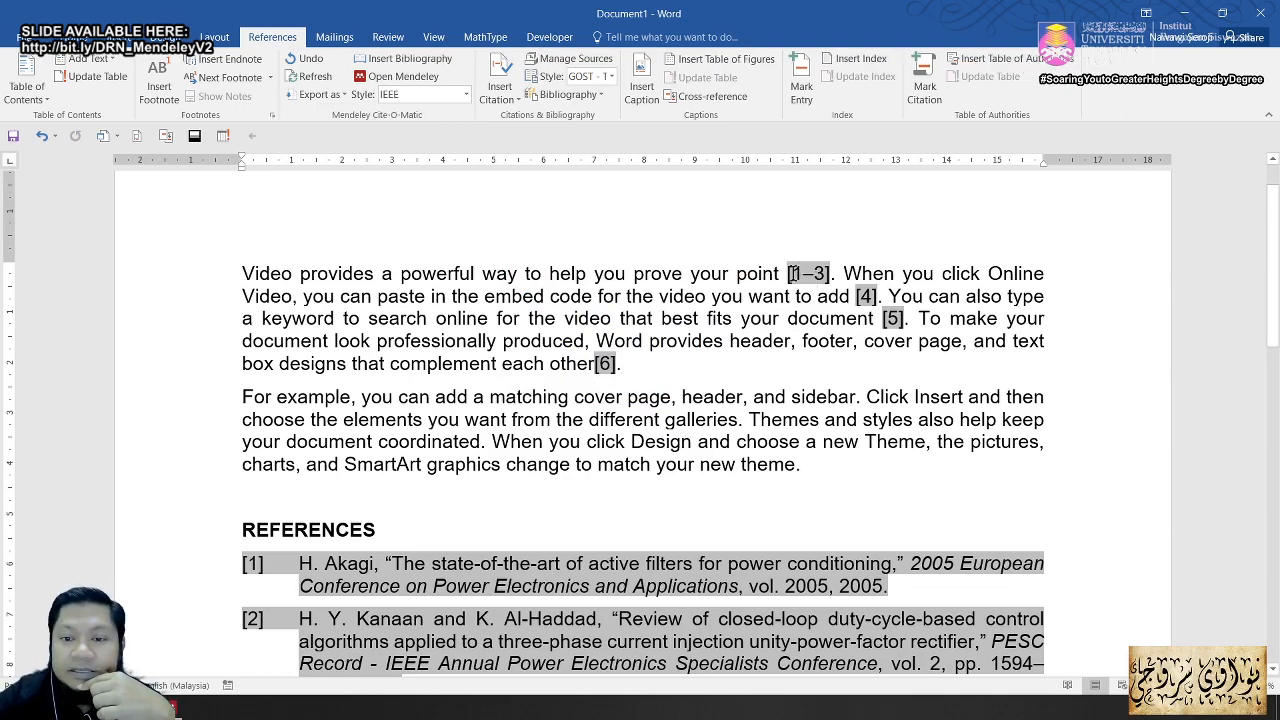
pyautogui.moveTo(790, 273); pyautogui.dragTo(818, 273)
pyautogui.click(791, 273)
pyautogui.hotkey('shift', 'Right')
pyautogui.hotkey('shift', 'Right')
pyautogui.hotkey('shift', 'Right')
pyautogui.hotkey('shift', 'Right')
pyautogui.hotkey('shift', 'Right')
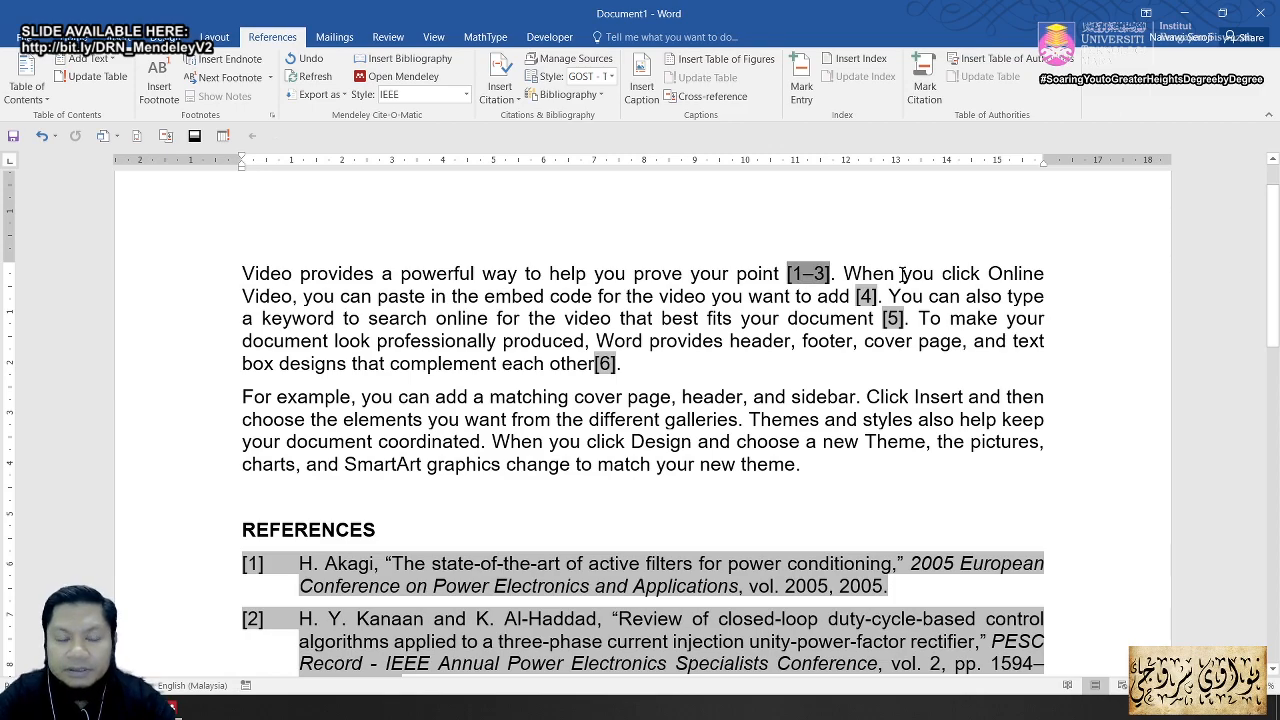
pyautogui.rightClick(798, 276)
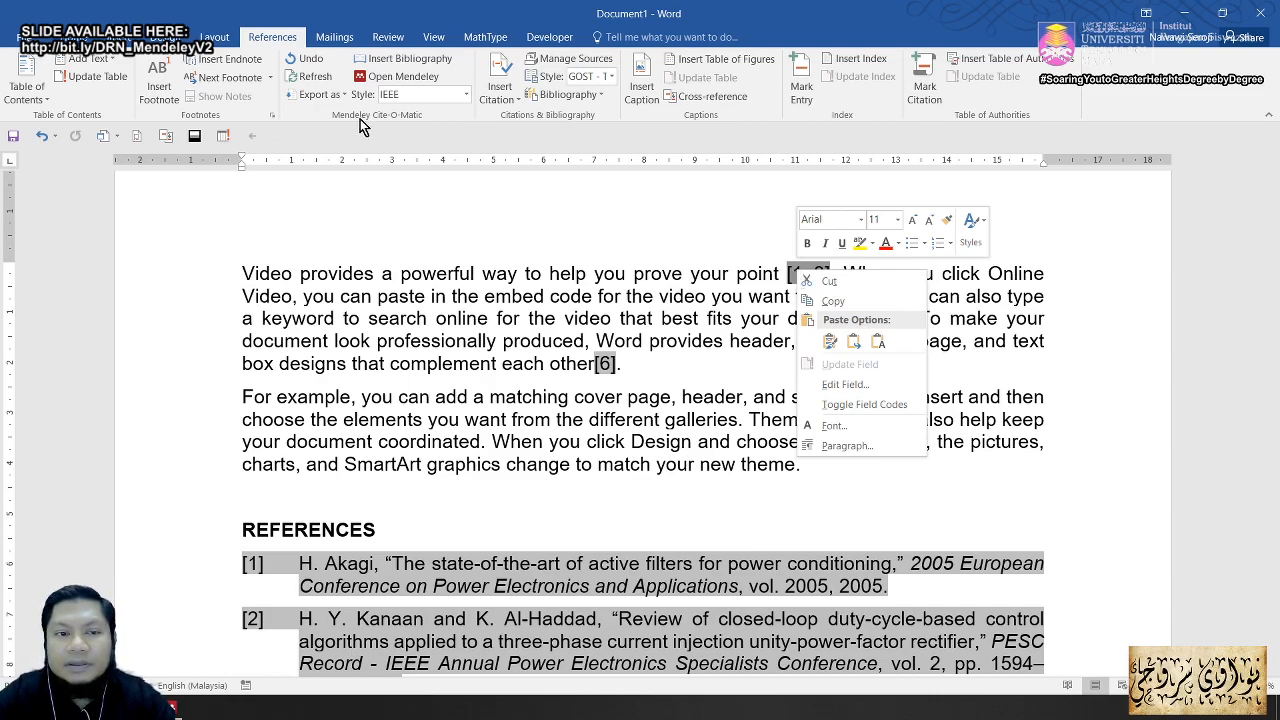
pyautogui.click(313, 80)
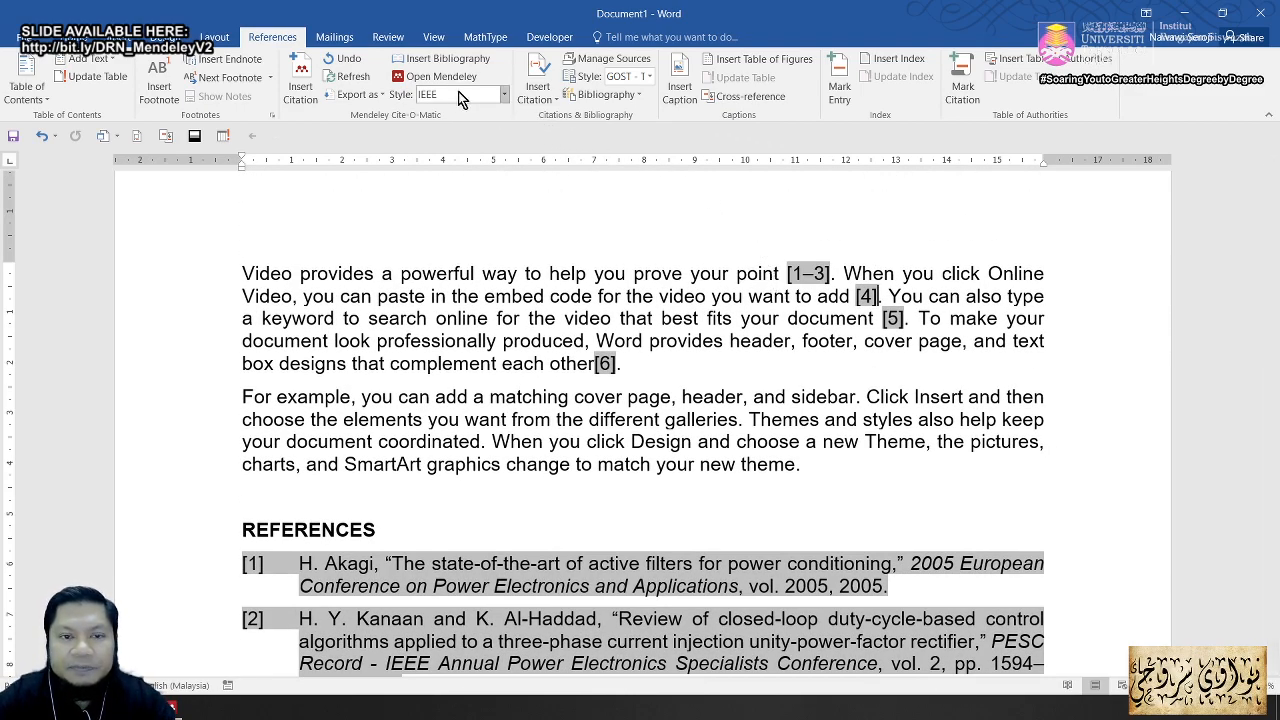
# Step: Insert a Mendeley citation to the Cross and Forsyth high-power-factor paper after [4]
pyautogui.click(300, 82)
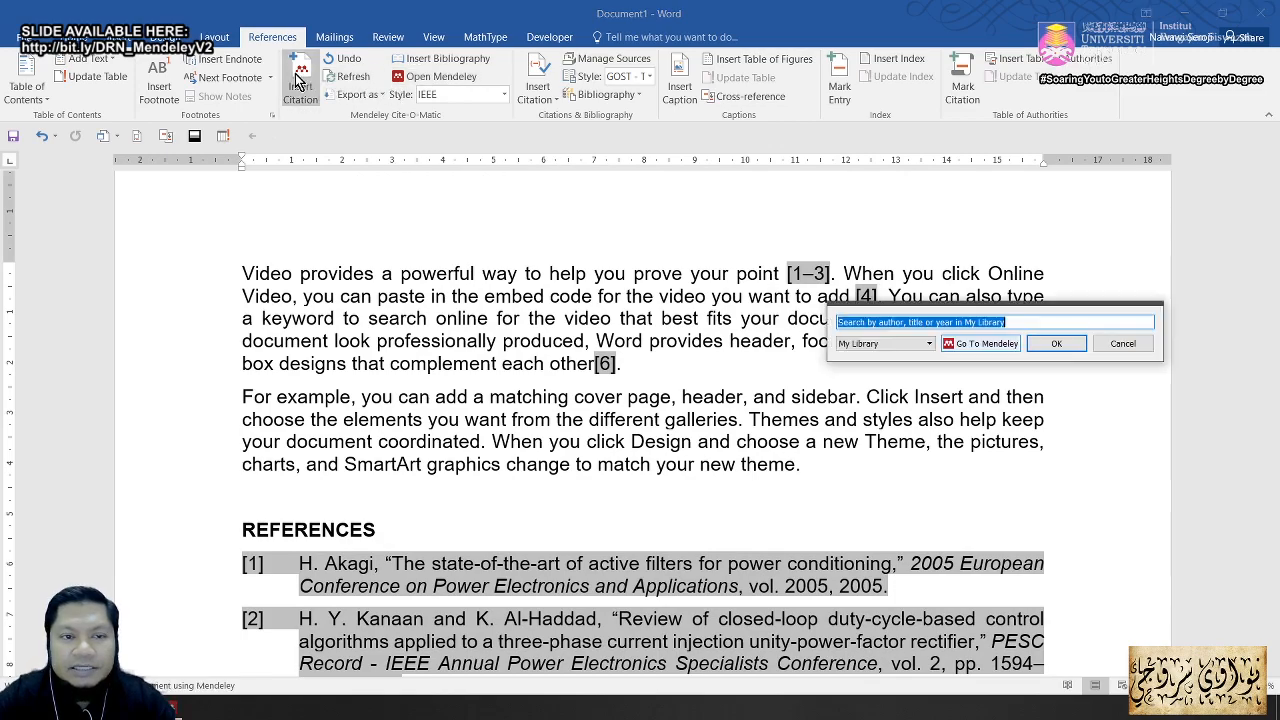
pyautogui.click(979, 345)
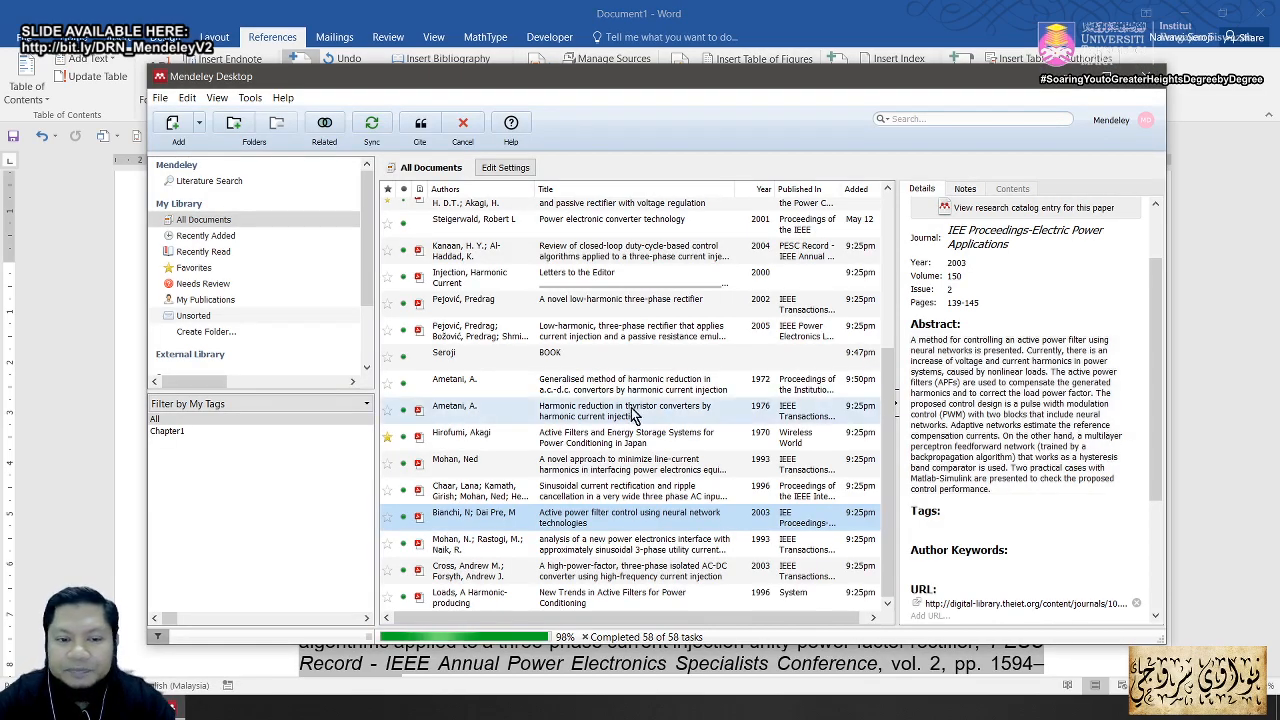
pyautogui.click(590, 570)
pyautogui.click(421, 125)
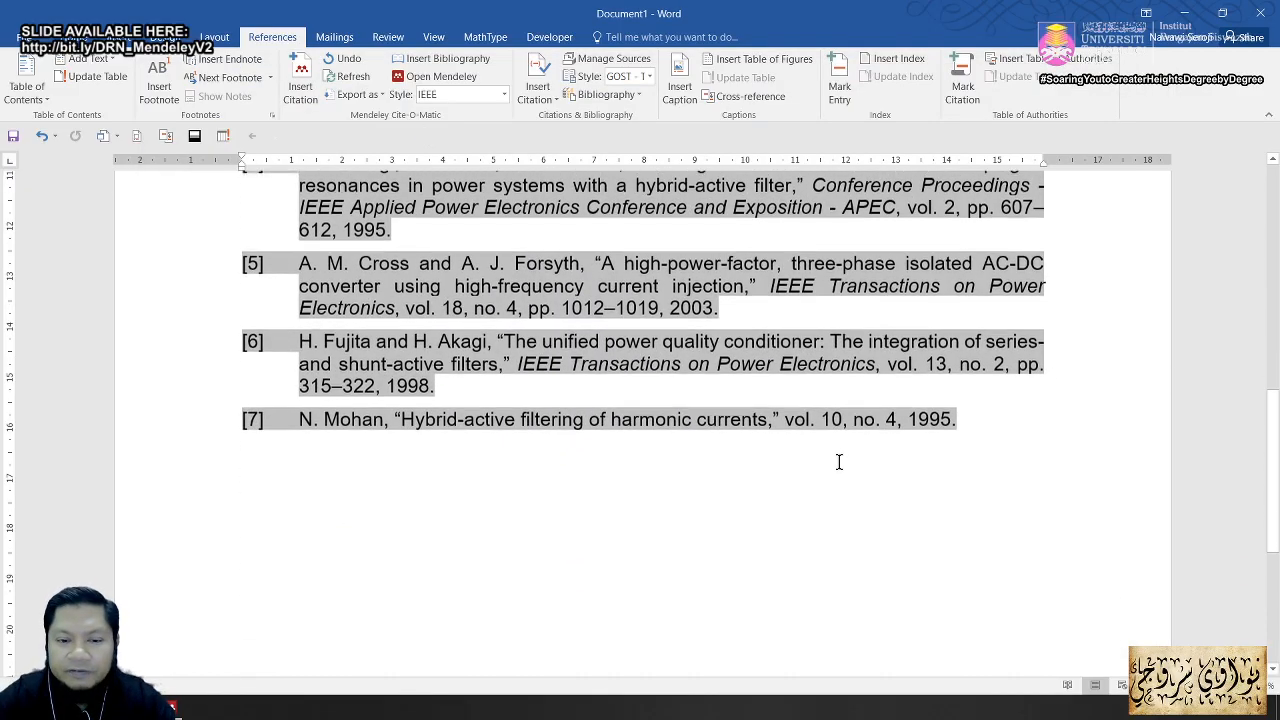
# Step: Select the adjacent [4] and [5] citations and merge them into one citation
pyautogui.scroll(6, 515, 410)
pyautogui.scroll(-3, 515, 410)
pyautogui.scroll(7, 600, 405)
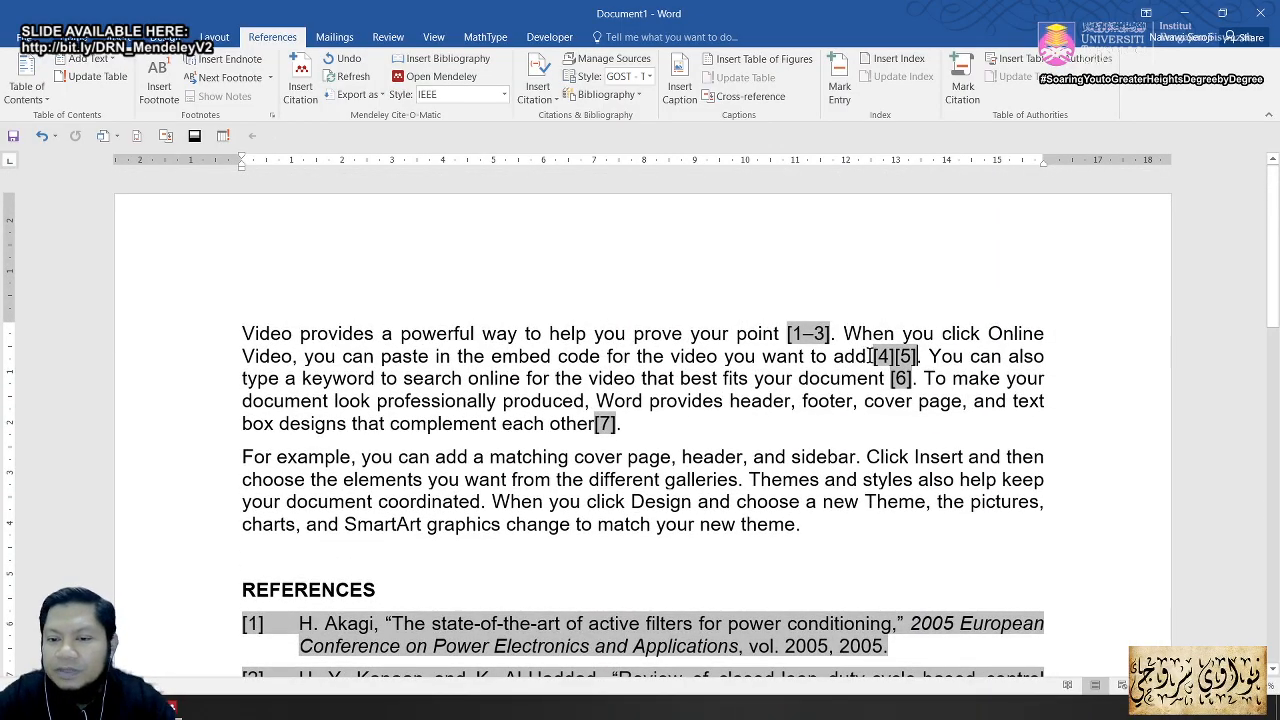
pyautogui.hotkey('shift', 'Right')
pyautogui.hotkey('shift', 'Right')
pyautogui.hotkey('shift', 'Right')
pyautogui.hotkey('shift', 'Right')
pyautogui.hotkey('shift', 'Right')
pyautogui.hotkey('shift', 'Right')
pyautogui.hotkey('shift', 'Right')
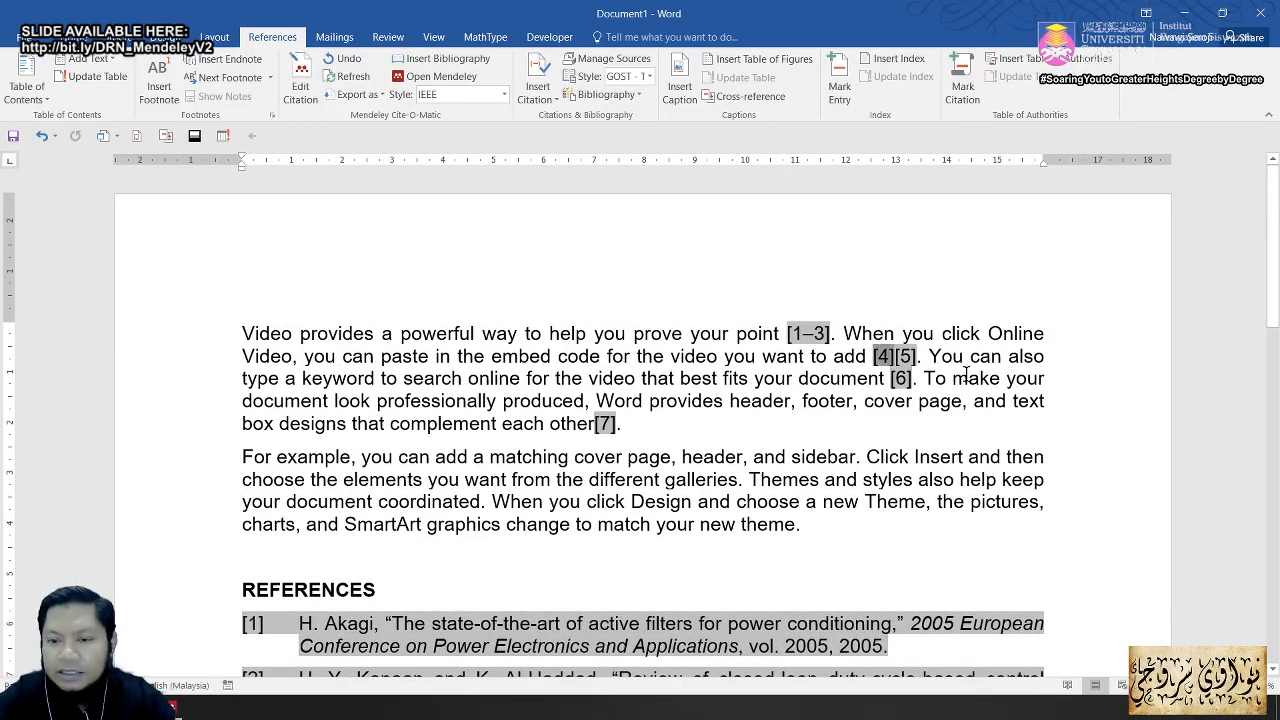
pyautogui.hotkey('shift', 'Left')
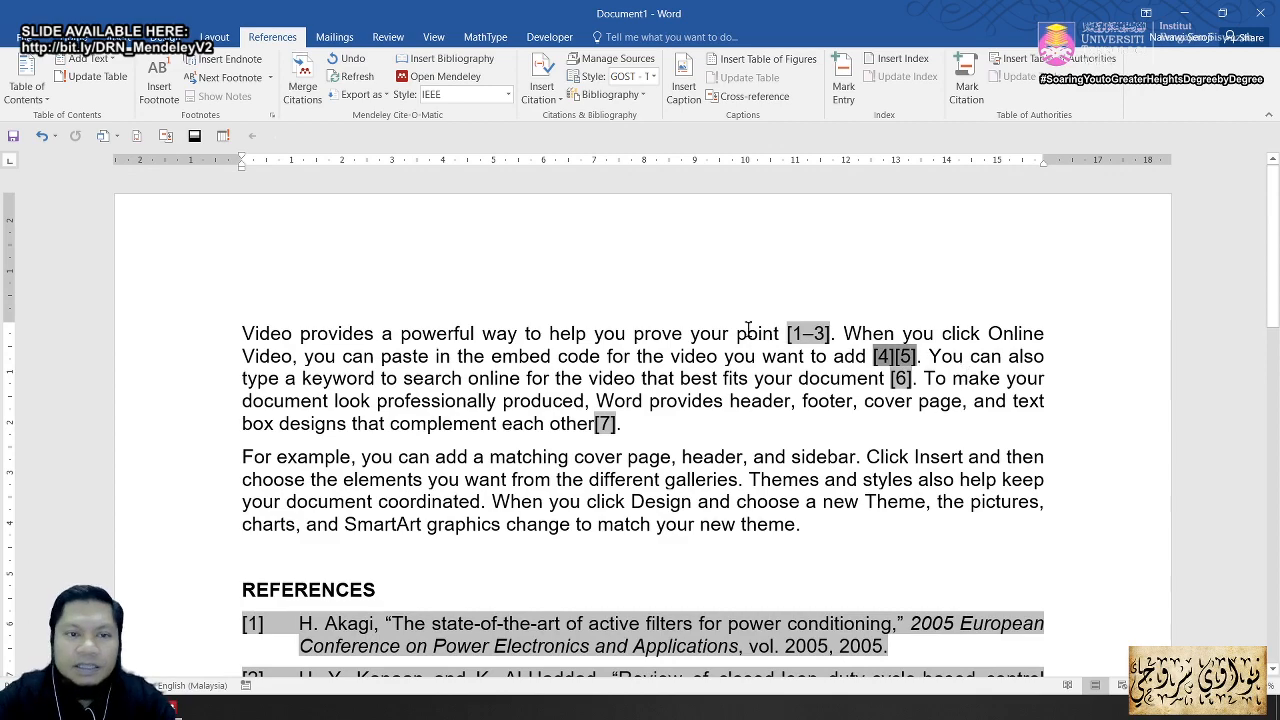
pyautogui.click(303, 88)
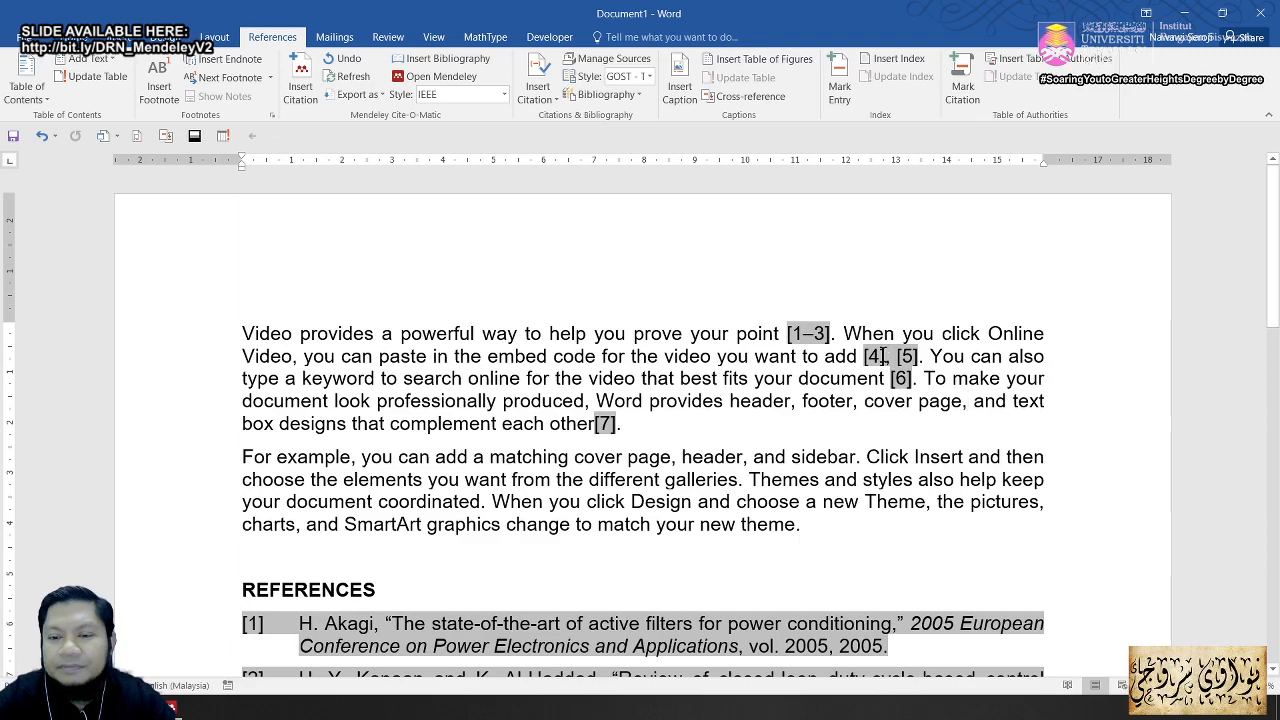
# Step: Hand-edit the merged citation to [4,5] and keep it, then undo the first citation's manual edit
pyautogui.click(884, 356)
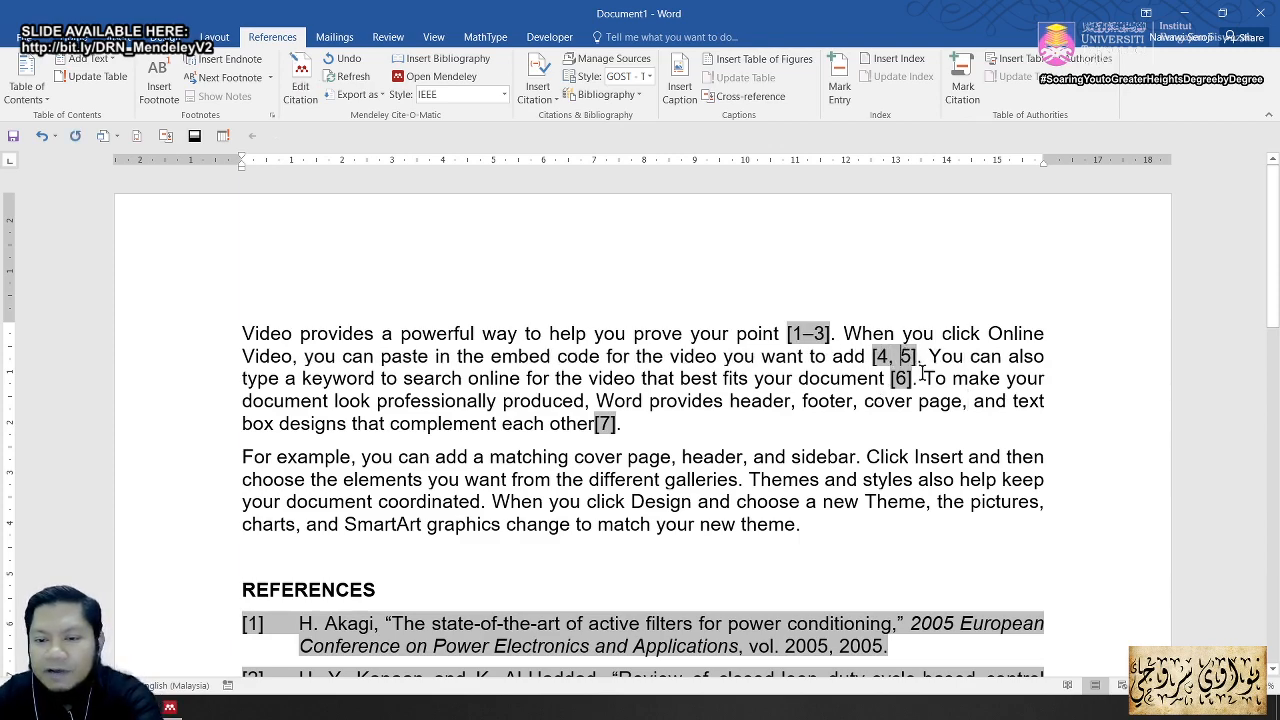
pyautogui.click(805, 401)
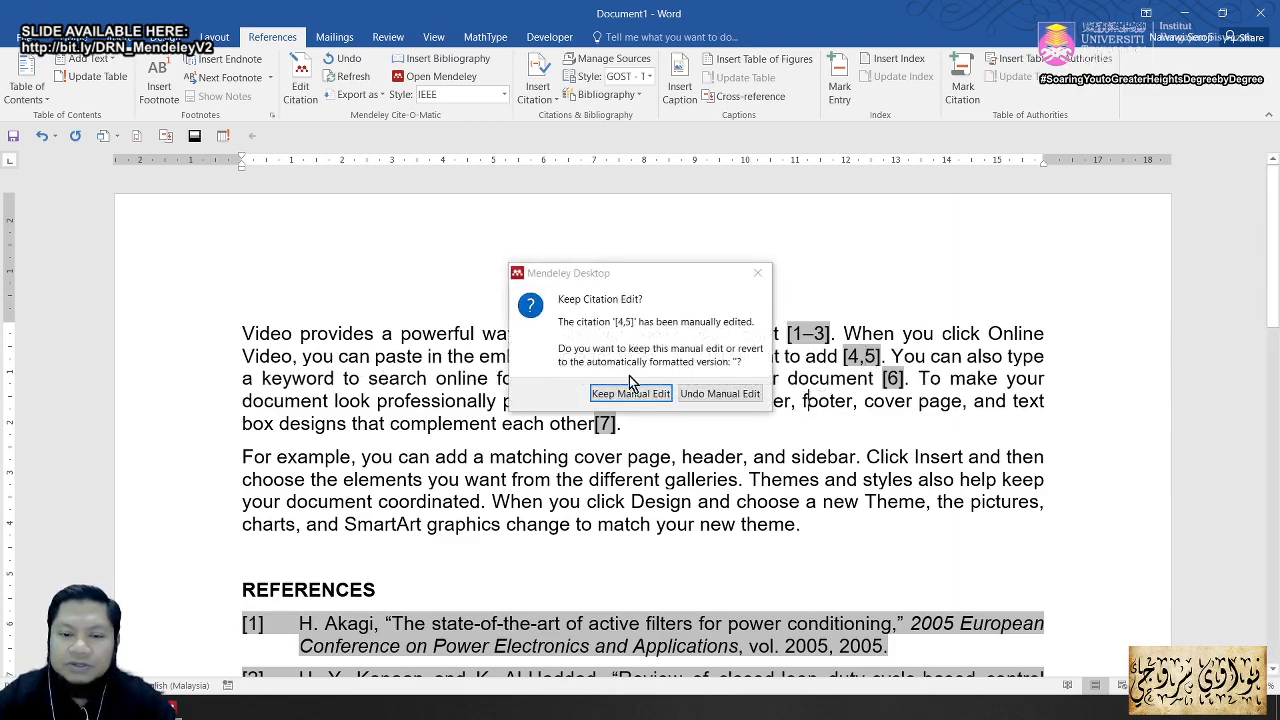
pyautogui.click(630, 394)
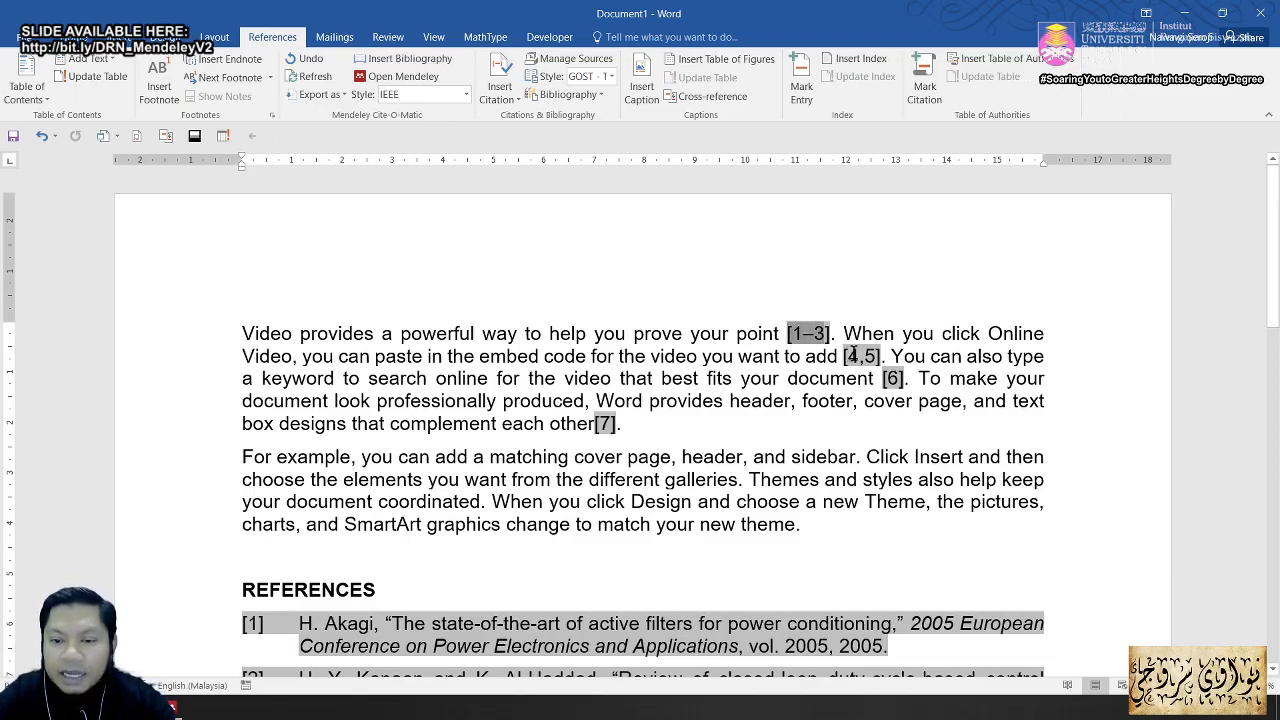
pyautogui.click(298, 62)
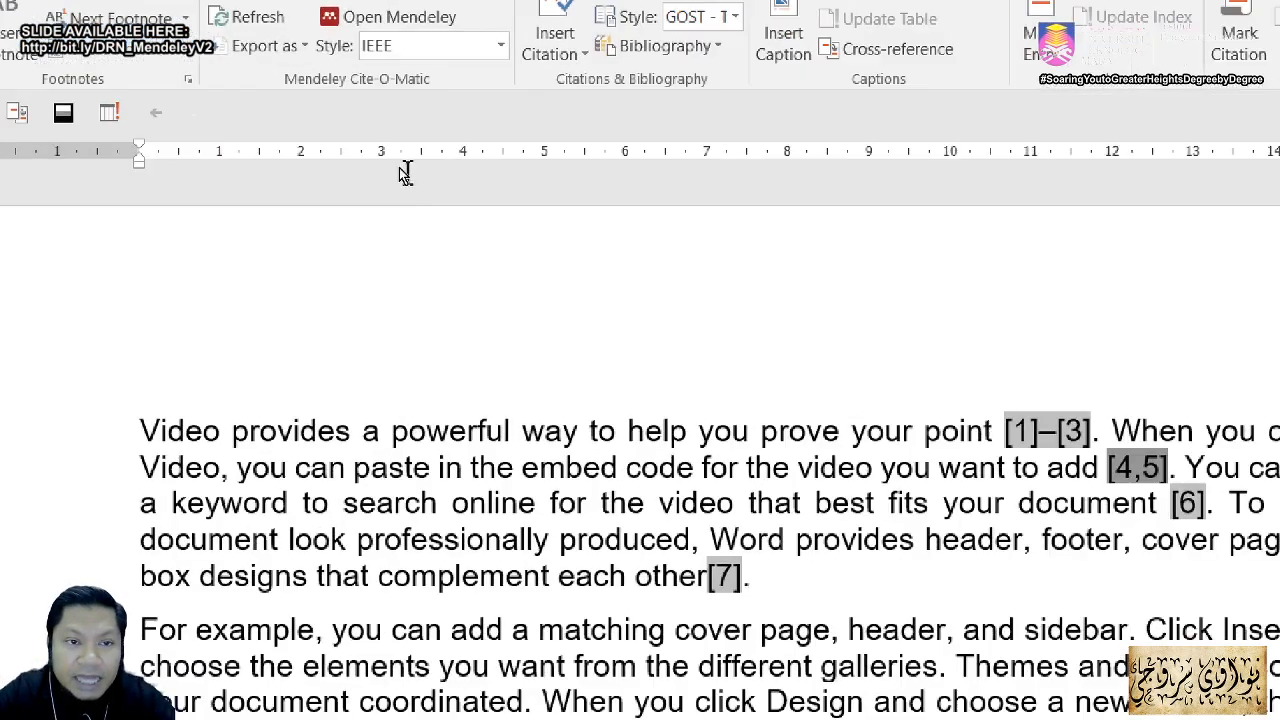
# Step: Undo the manual [4,5] edit so it reads [4], [5], then select the [1]–[3] citation
pyautogui.press('alt')
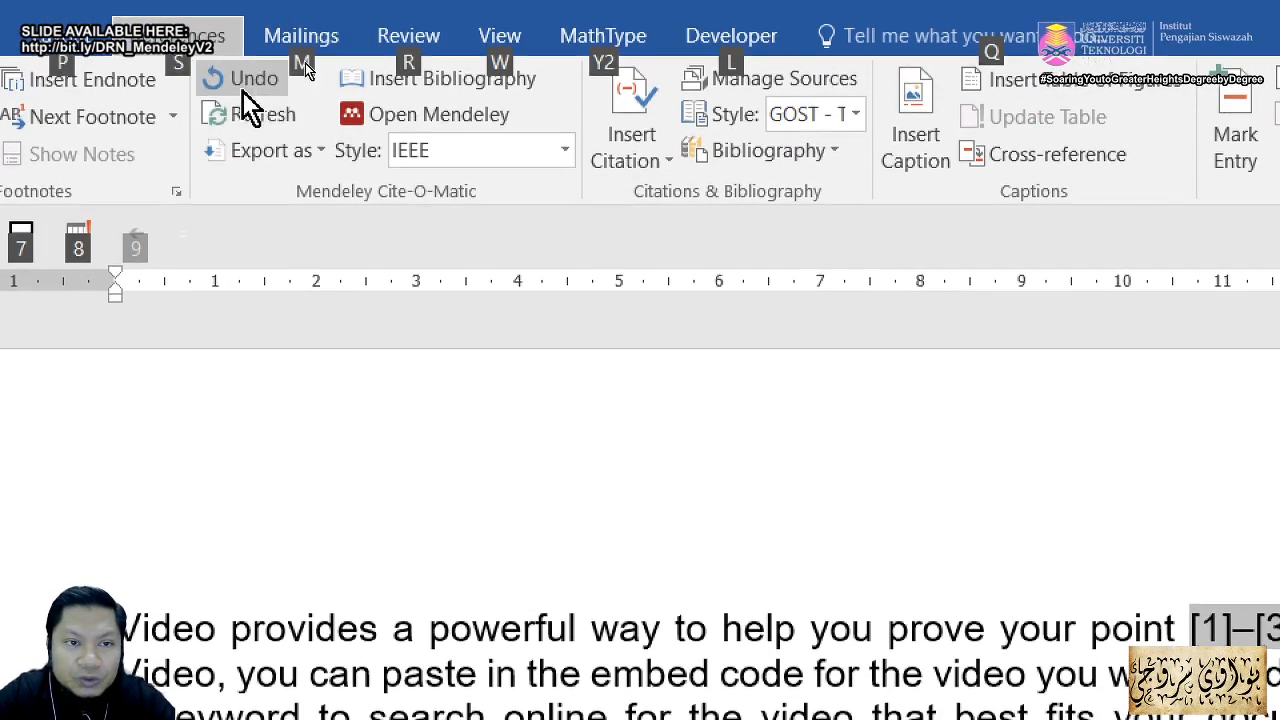
pyautogui.click(245, 79)
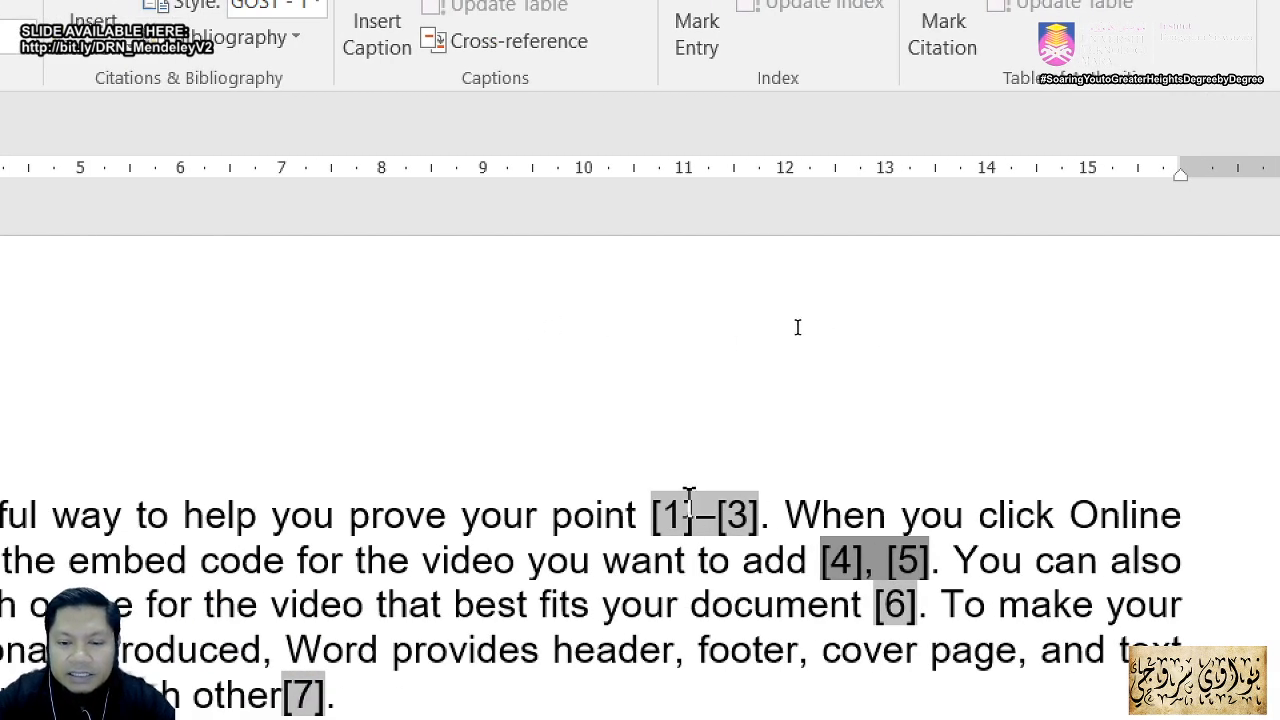
pyautogui.click(648, 518)
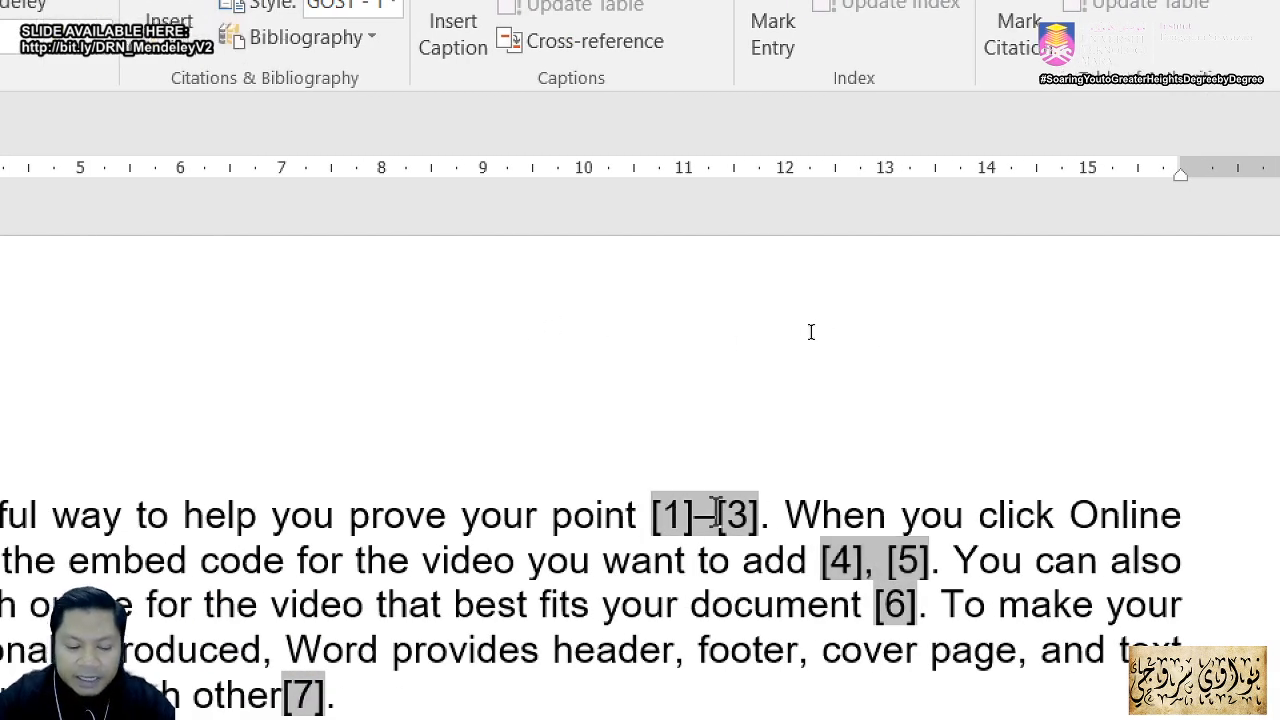
pyautogui.hotkey('shift', 'Right')
pyautogui.hotkey('shift', 'Right')
pyautogui.hotkey('shift', 'Right')
pyautogui.hotkey('shift', 'Right')
pyautogui.hotkey('shift', 'Right')
pyautogui.hotkey('shift', 'Right')
pyautogui.hotkey('shift', 'Right')
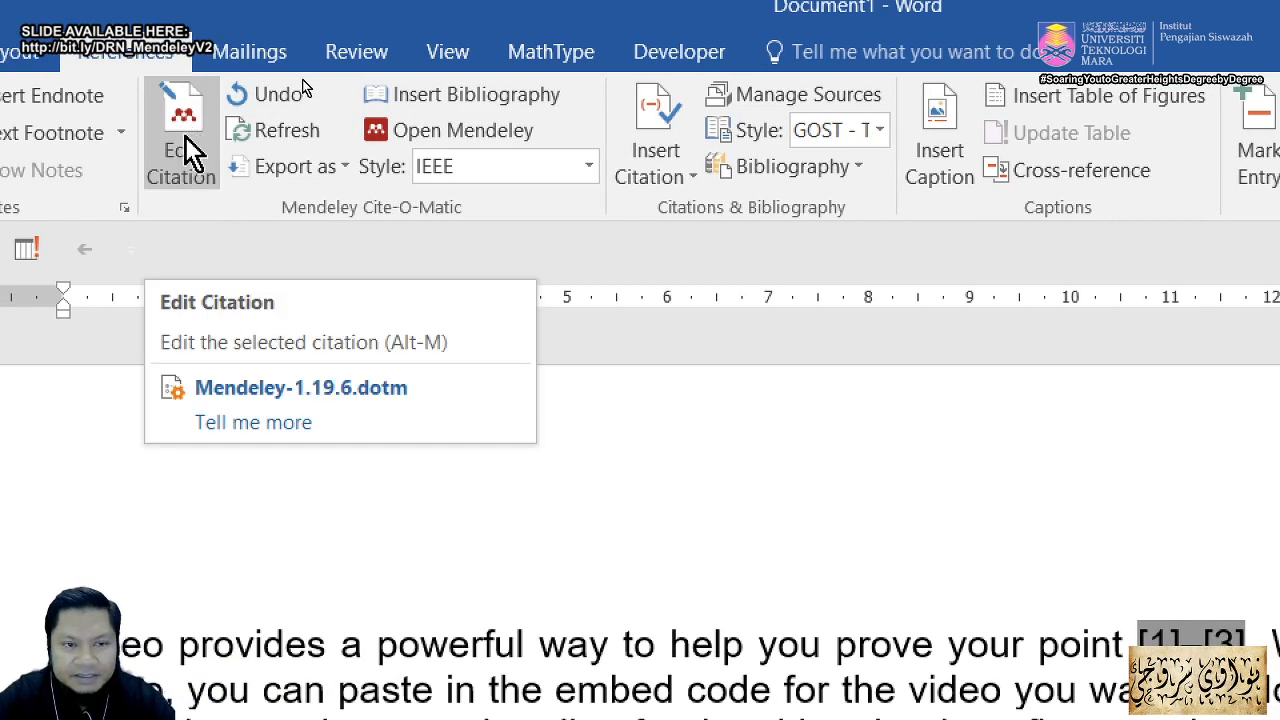
# Step: Edit the first citation to delete the Kanaan 2004 reference, leaving [1], [2]
pyautogui.click(190, 128)
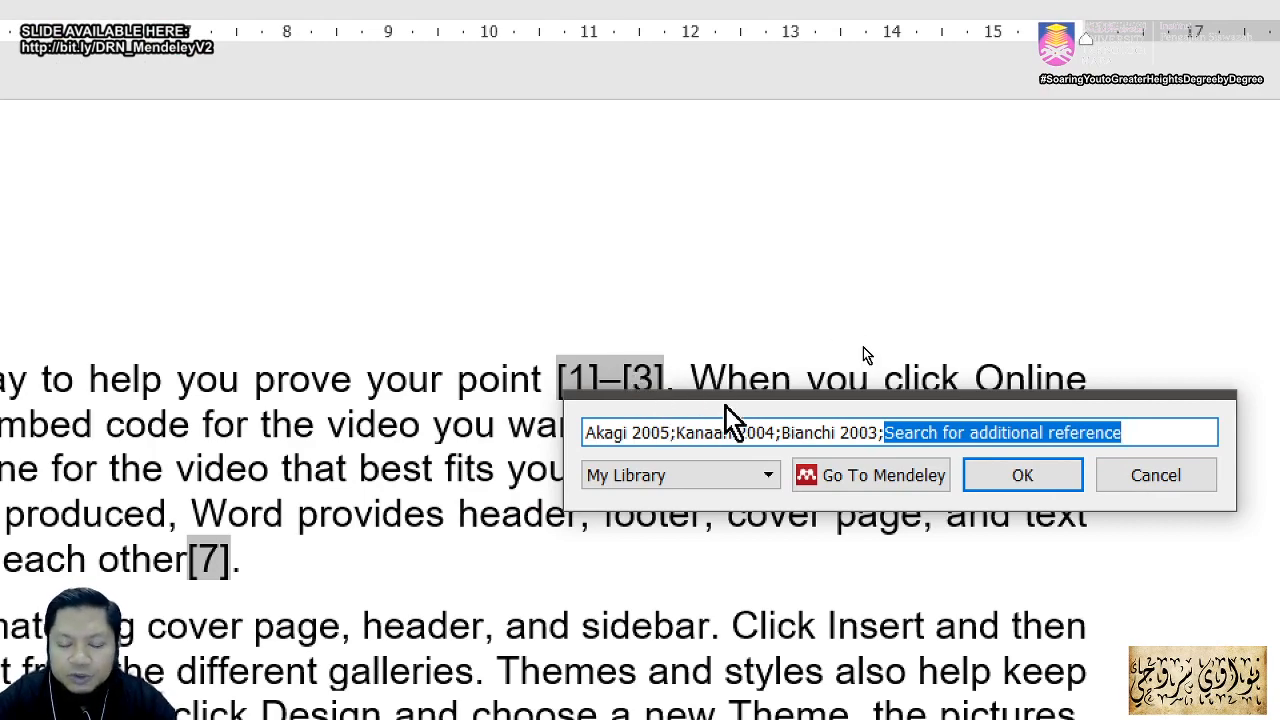
pyautogui.click(676, 435)
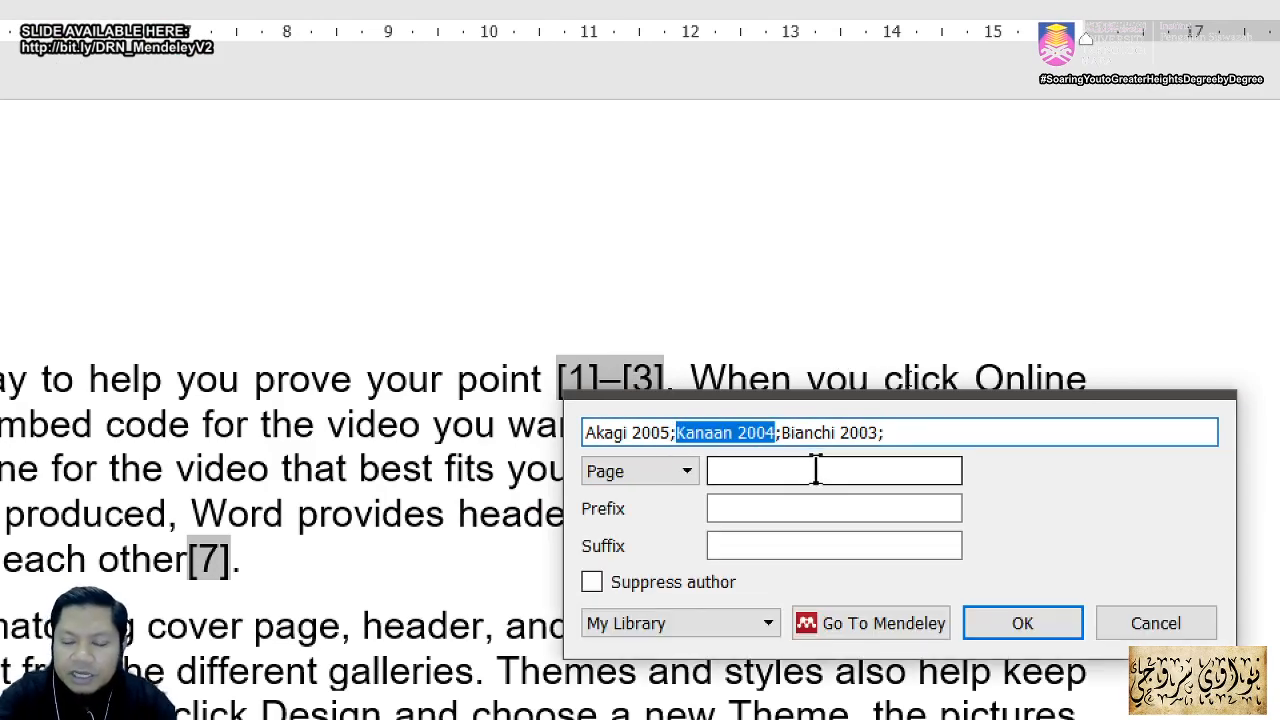
pyautogui.press('Delete')
pyautogui.press('BackSpace')
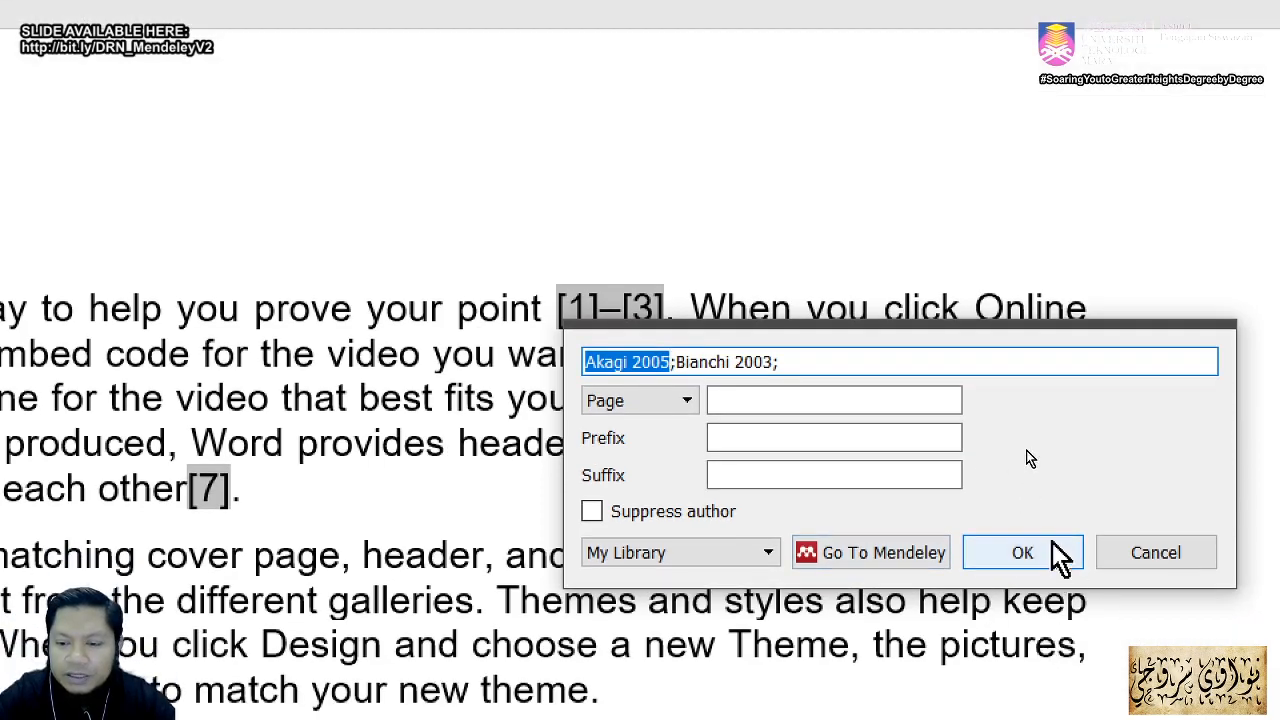
pyautogui.click(1052, 545)
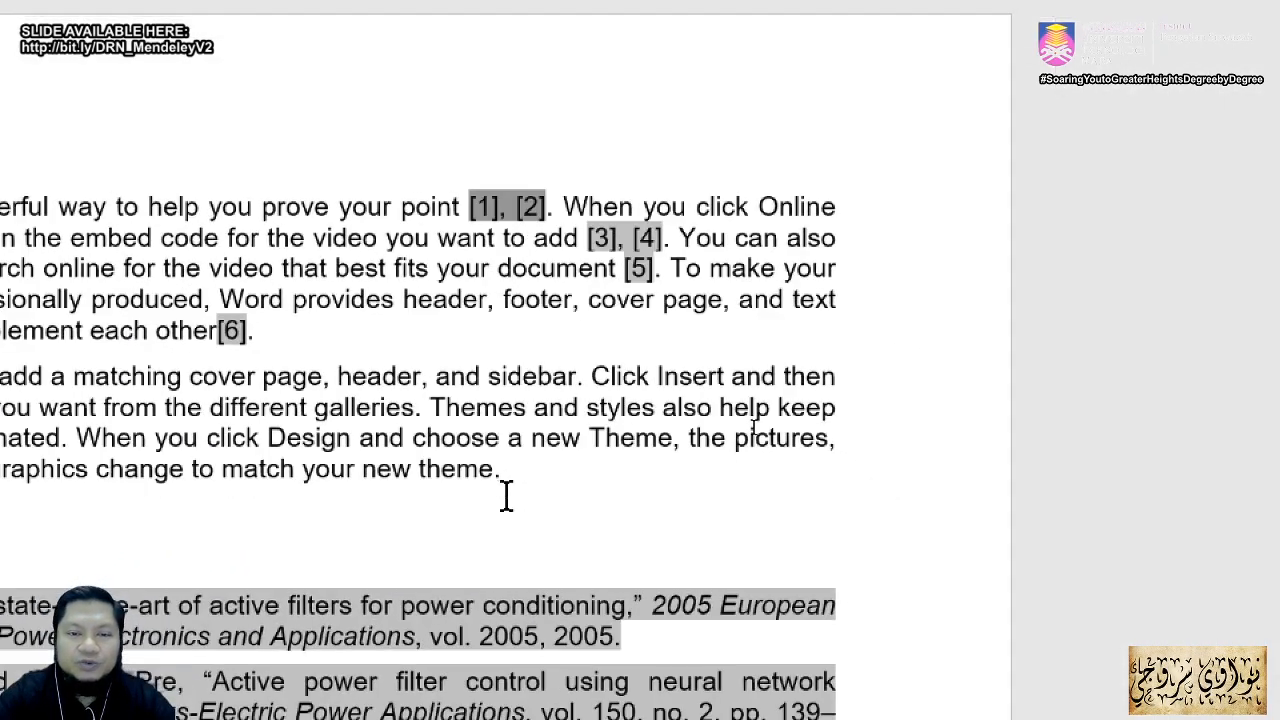
pyautogui.press('alt')
pyautogui.press('alt')
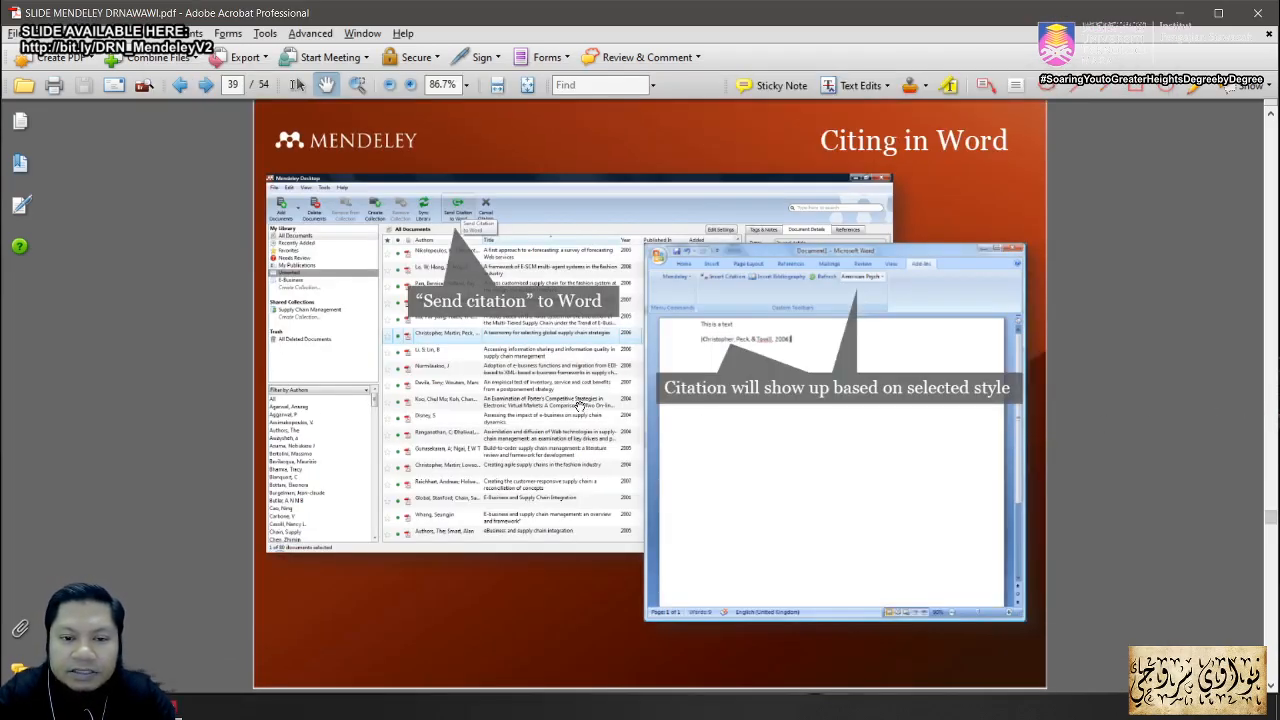
# Step: Advance the Acrobat deck two slides to slide 41, Subscript, Superscript & Italics
pyautogui.press('Right')
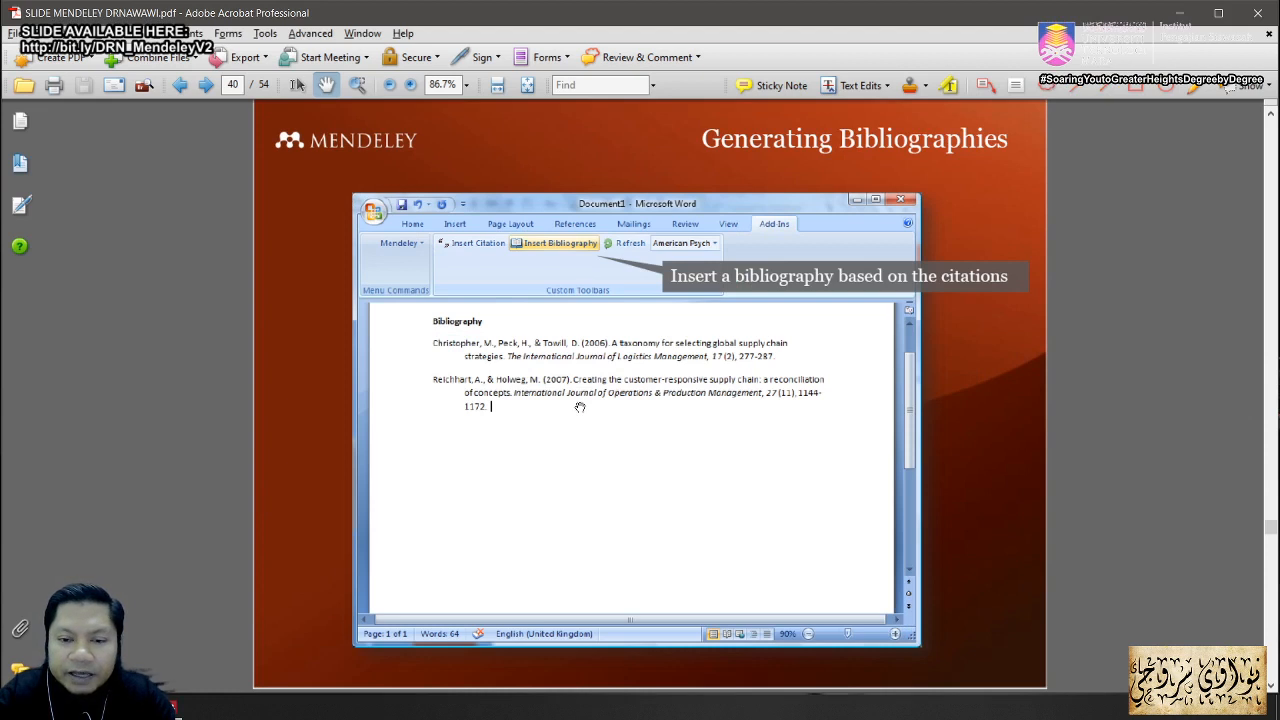
pyautogui.press('Right')
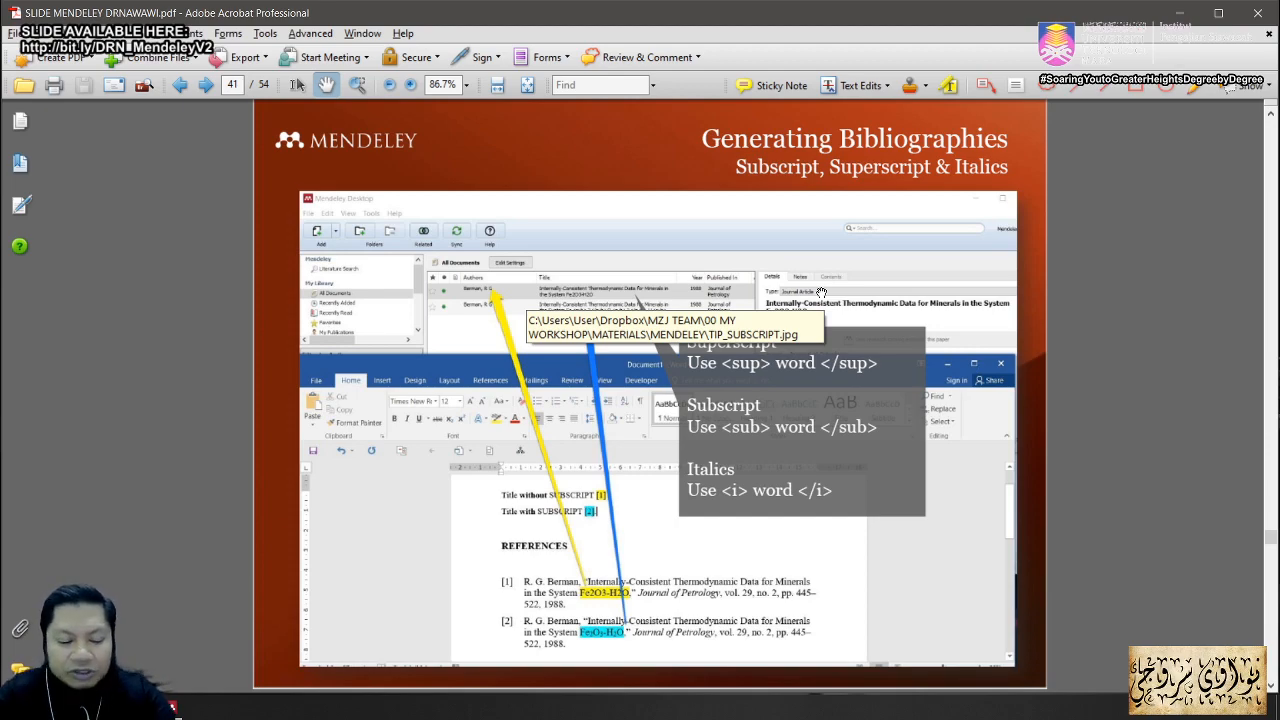
pyautogui.hotkey('alt', 'Tab')
pyautogui.hotkey('alt', 'Tab')
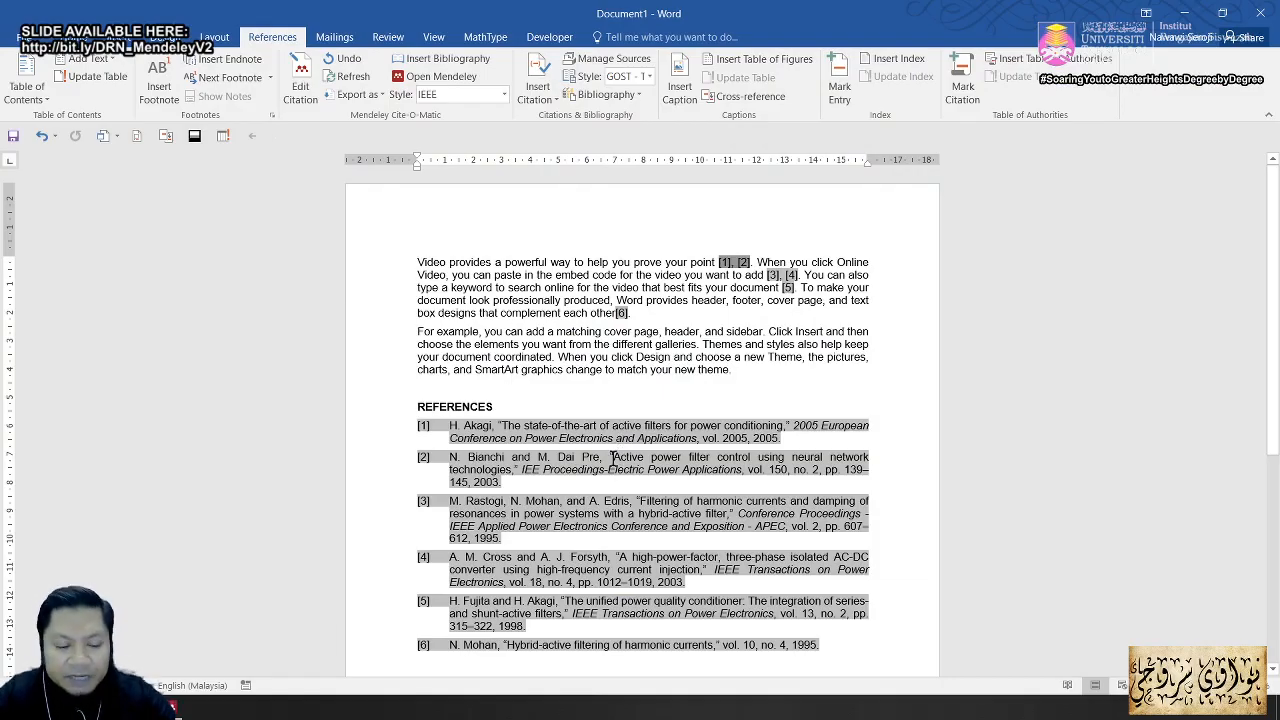
pyautogui.hotkey('alt', 'Tab')
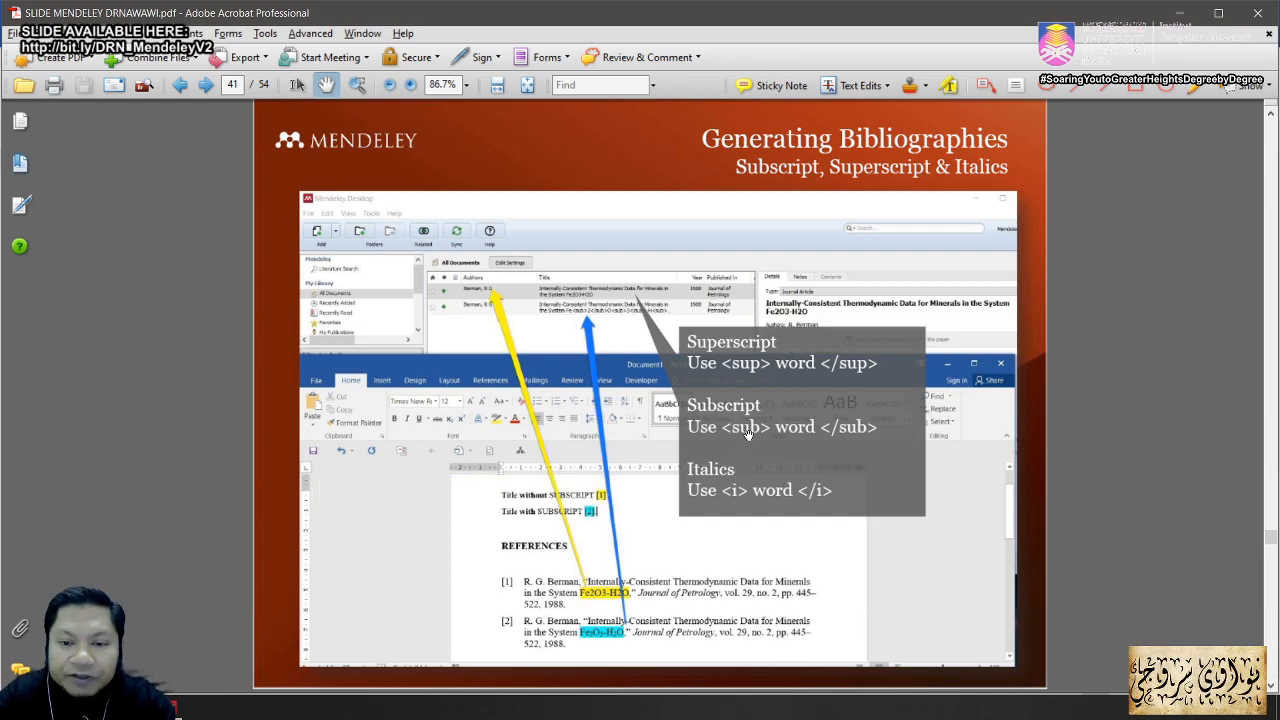
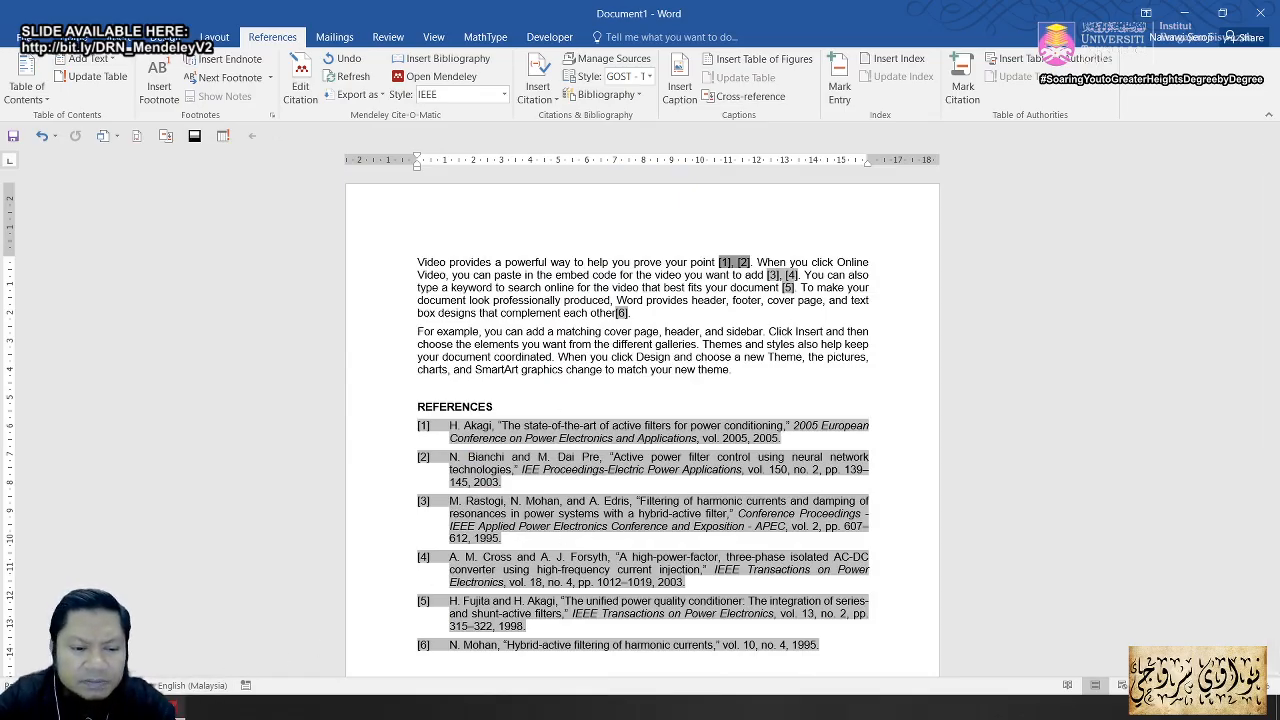
# Step: Bring up the Mendeley library, select the Akagi paper, and maximize the window
pyautogui.click(172, 708)
pyautogui.scroll(3, 740, 300)
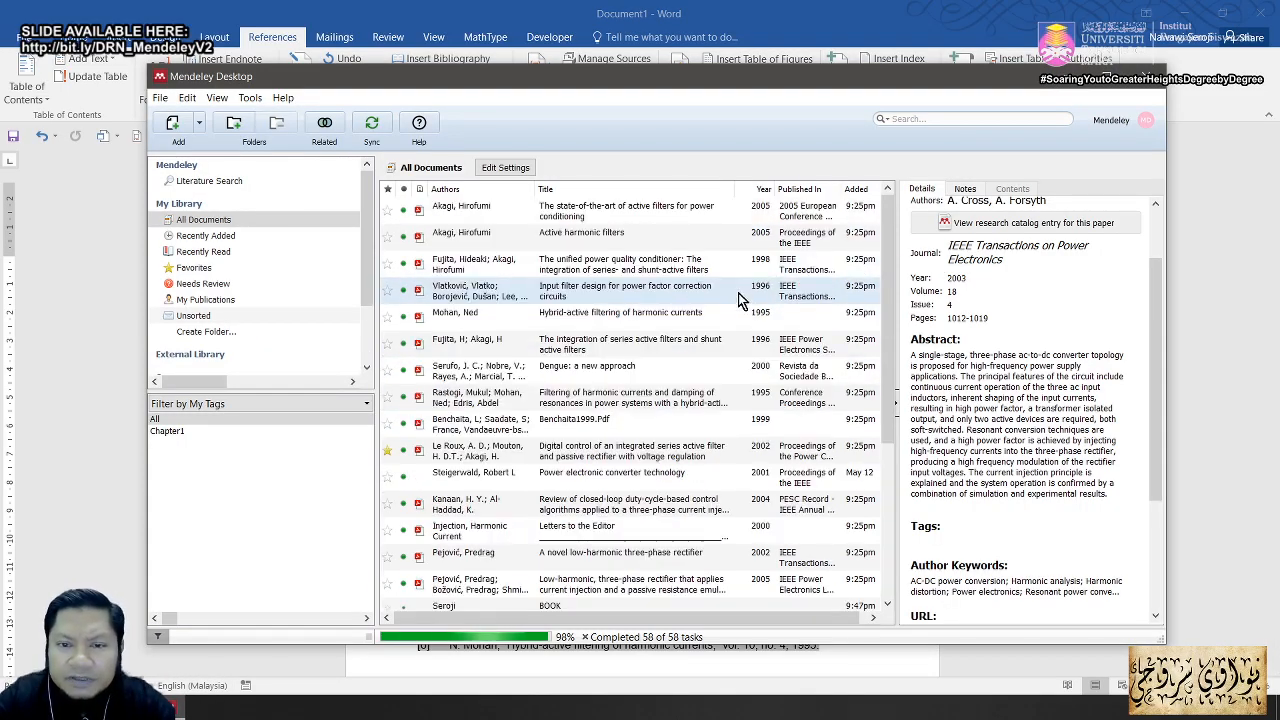
pyautogui.hotkey('alt', 'Tab')
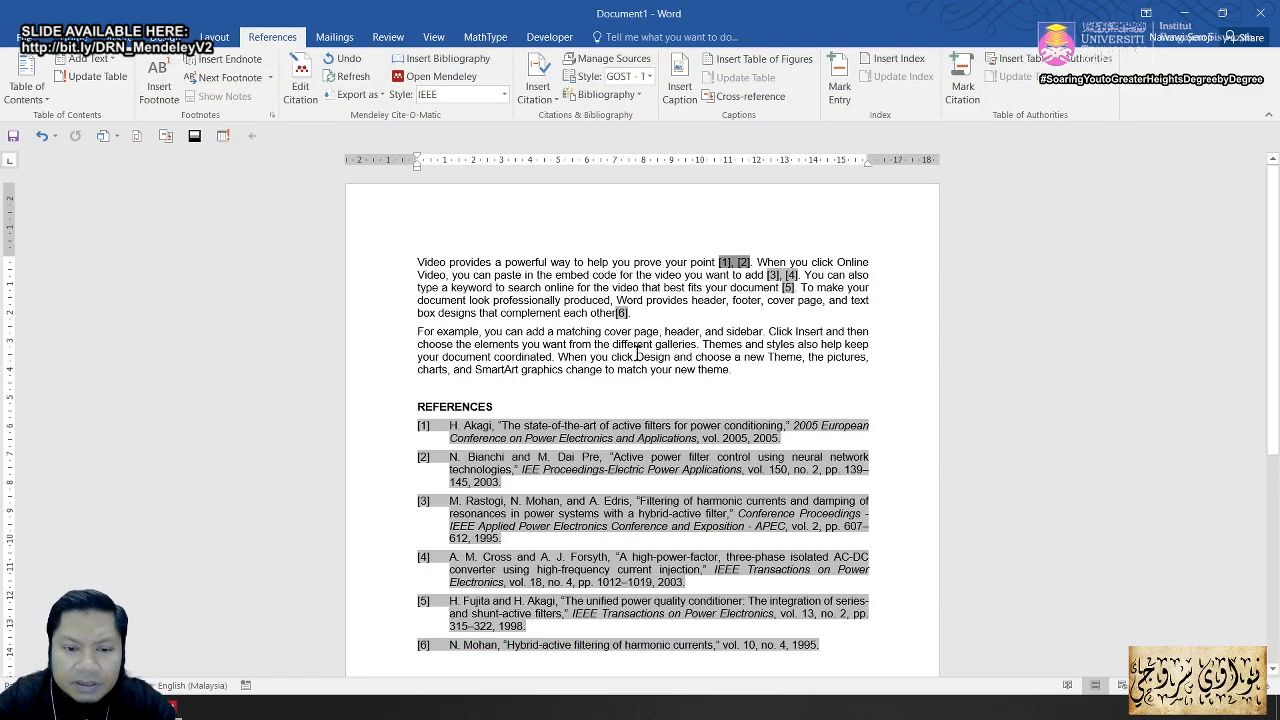
pyautogui.hotkey('alt', 'Tab')
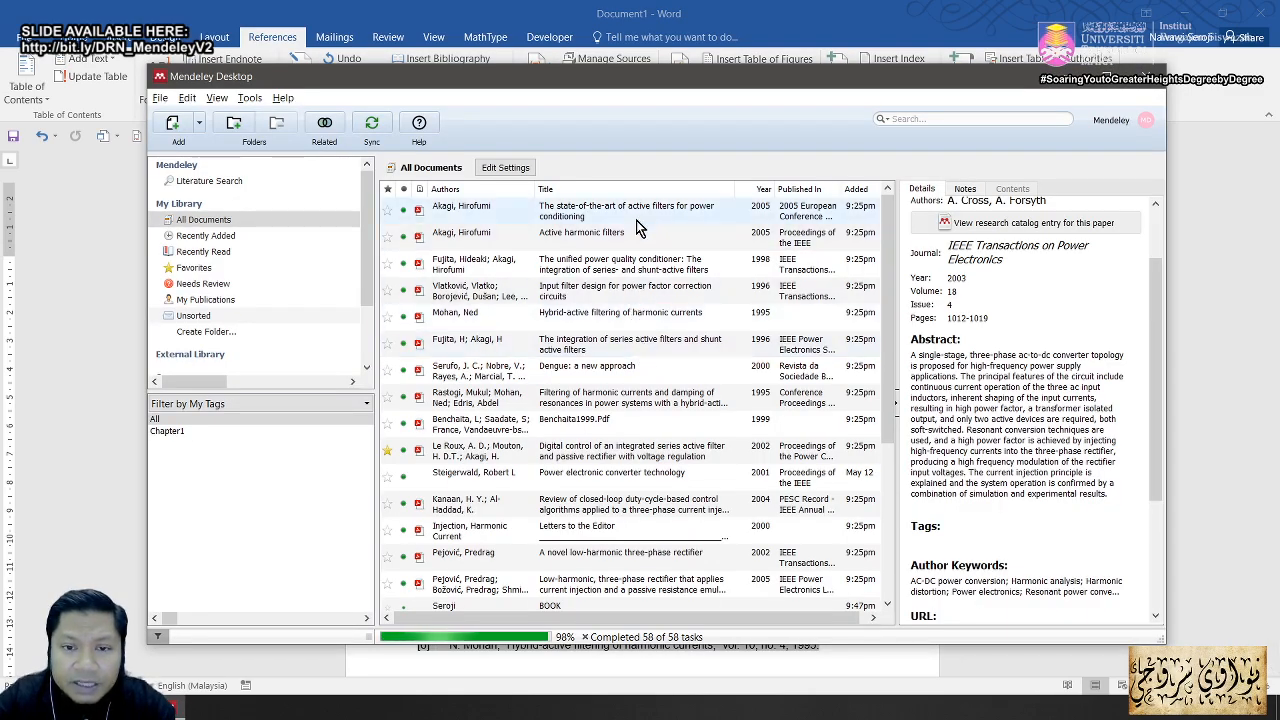
pyautogui.click(639, 215)
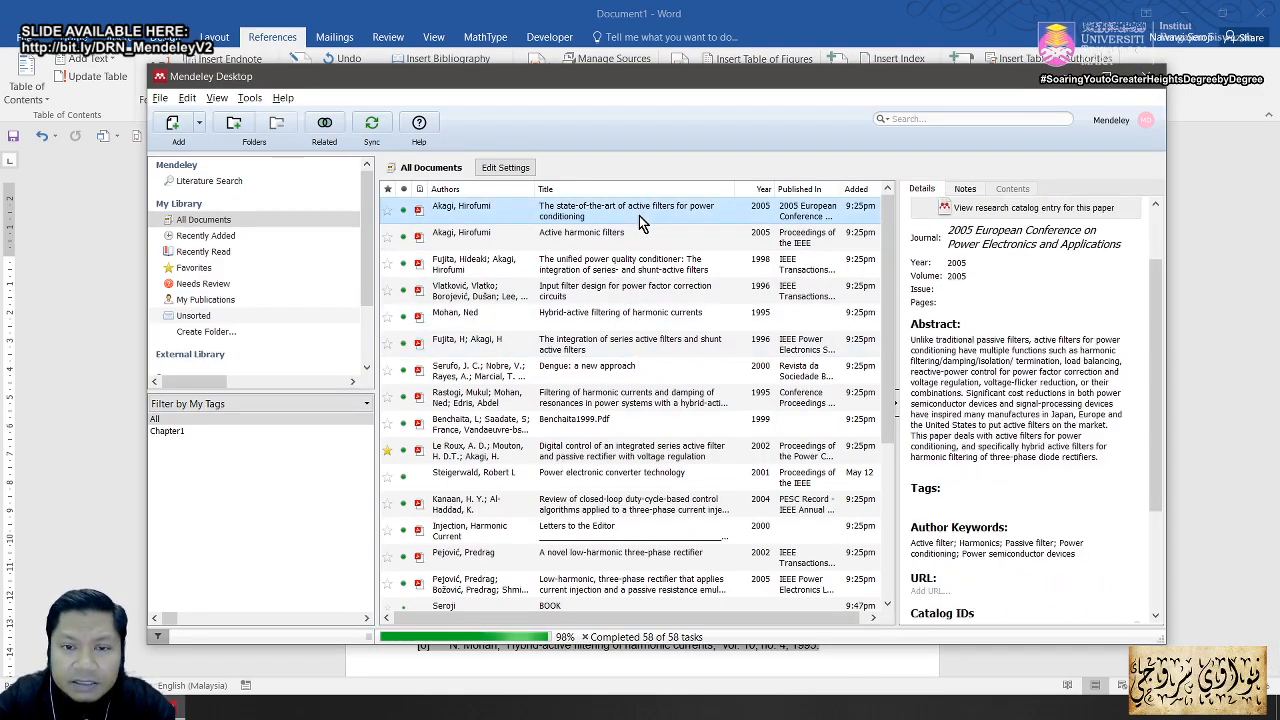
pyautogui.click(1108, 78)
# Step: End the Akagi paper's title with H<sub>2</sub>O, tagging the 2 as subscript
pyautogui.click(1168, 174)
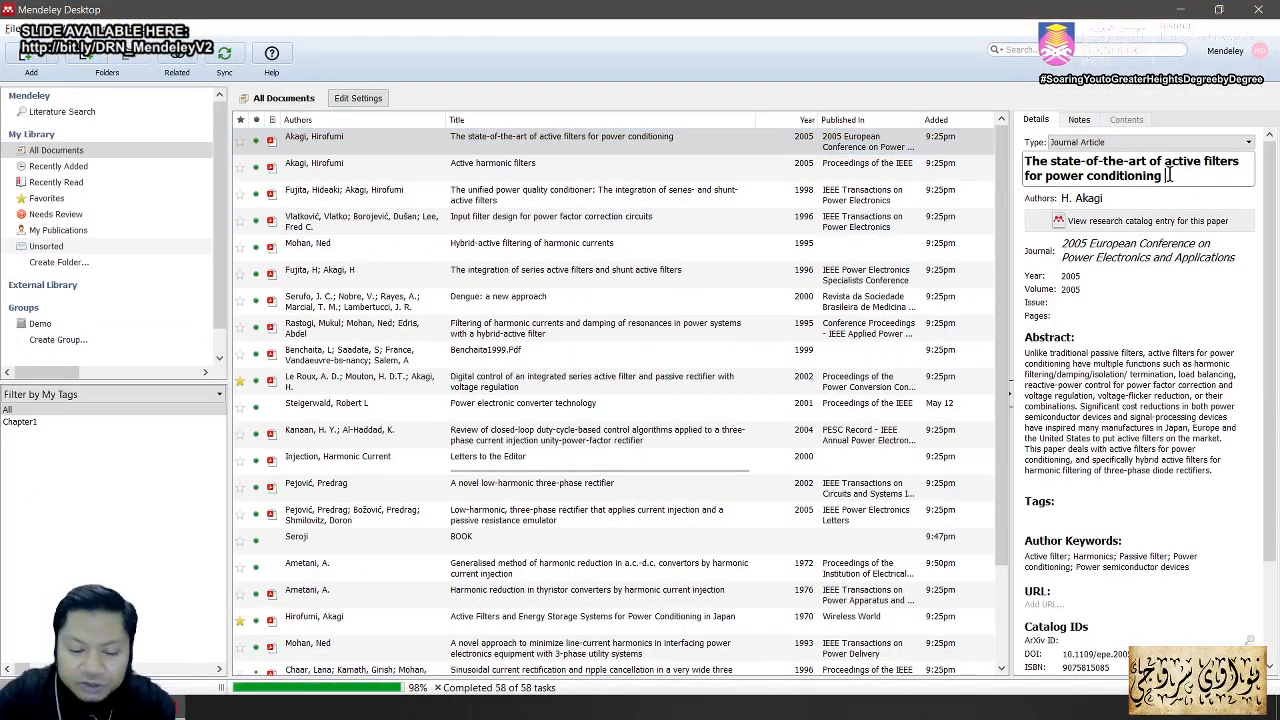
pyautogui.write('2')
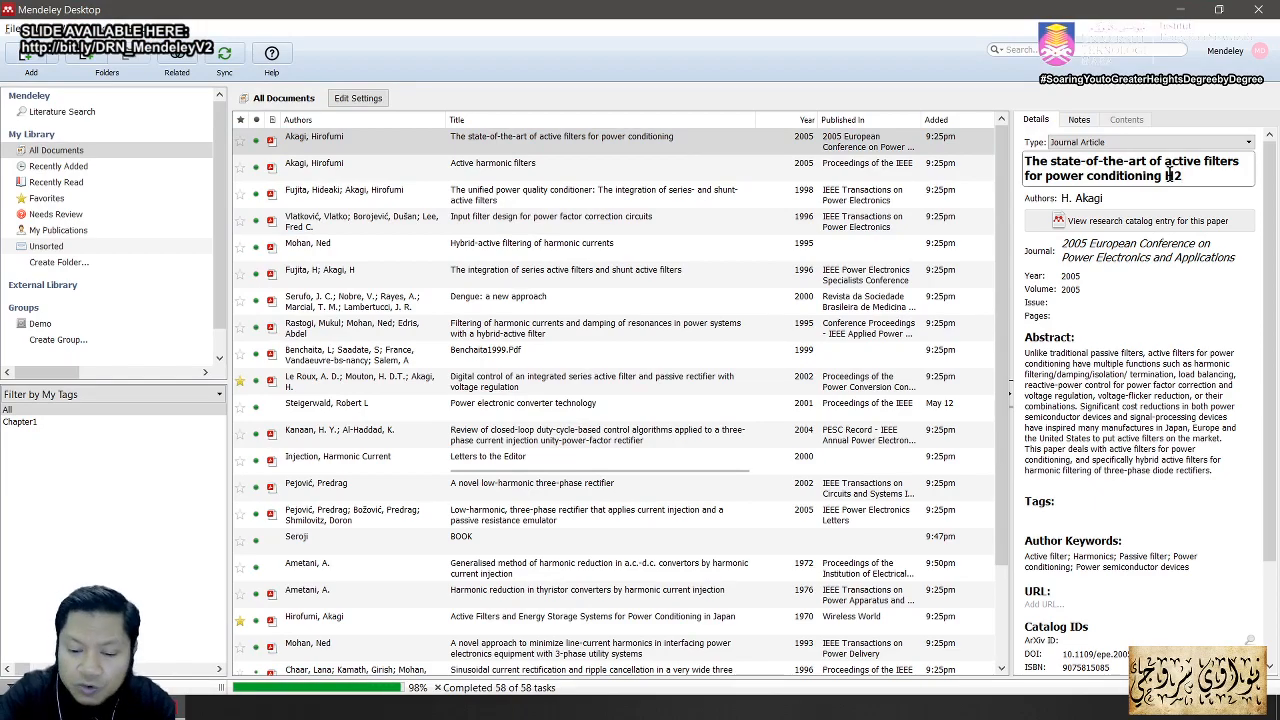
pyautogui.write(')')
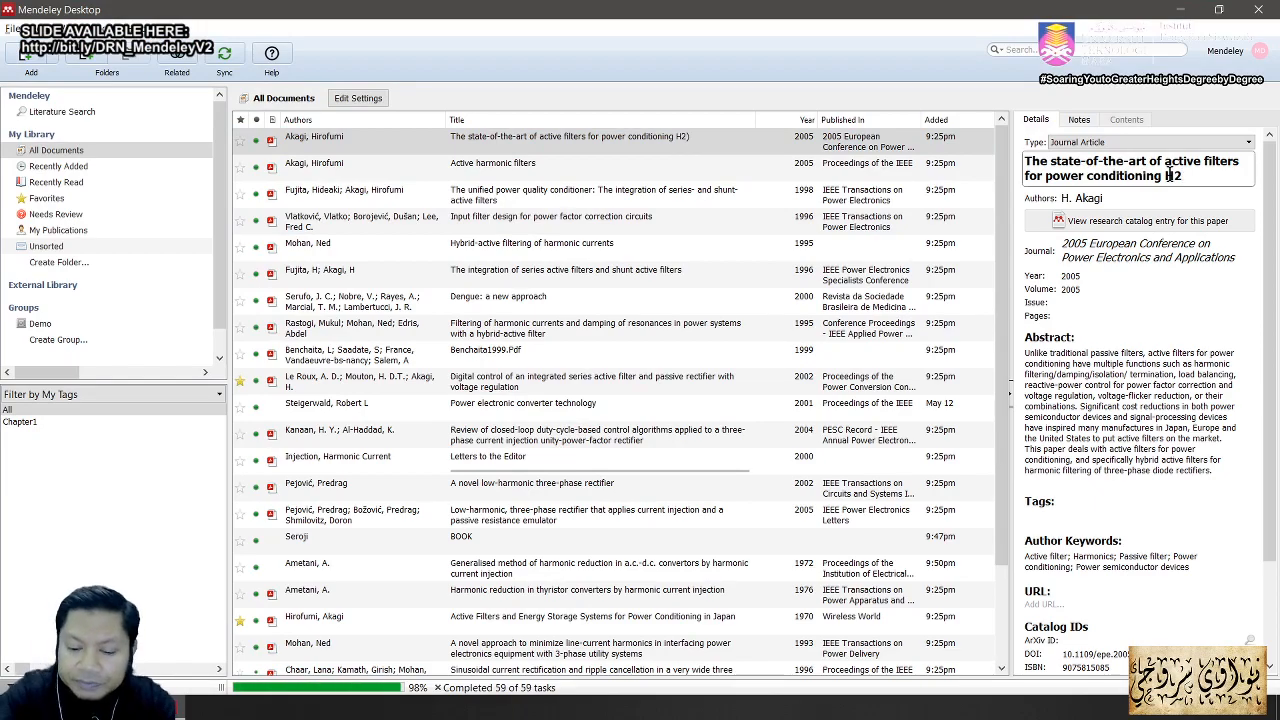
pyautogui.write('O')
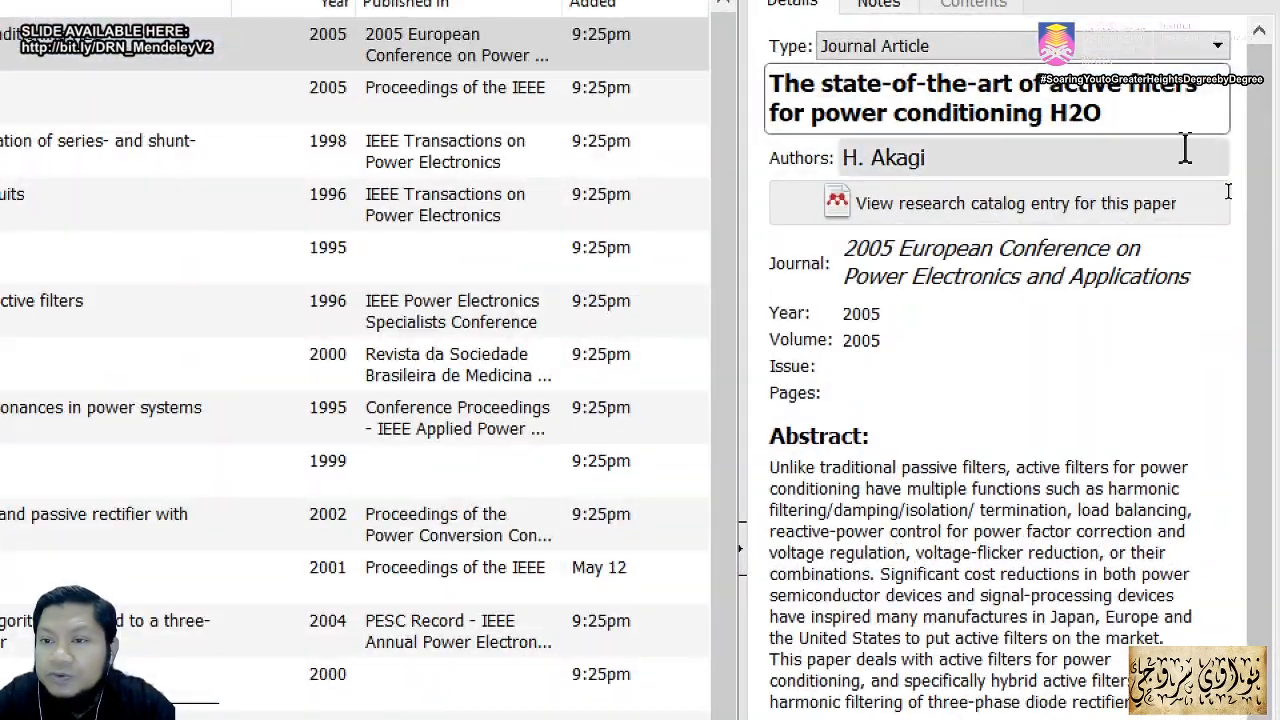
pyautogui.click(1069, 113)
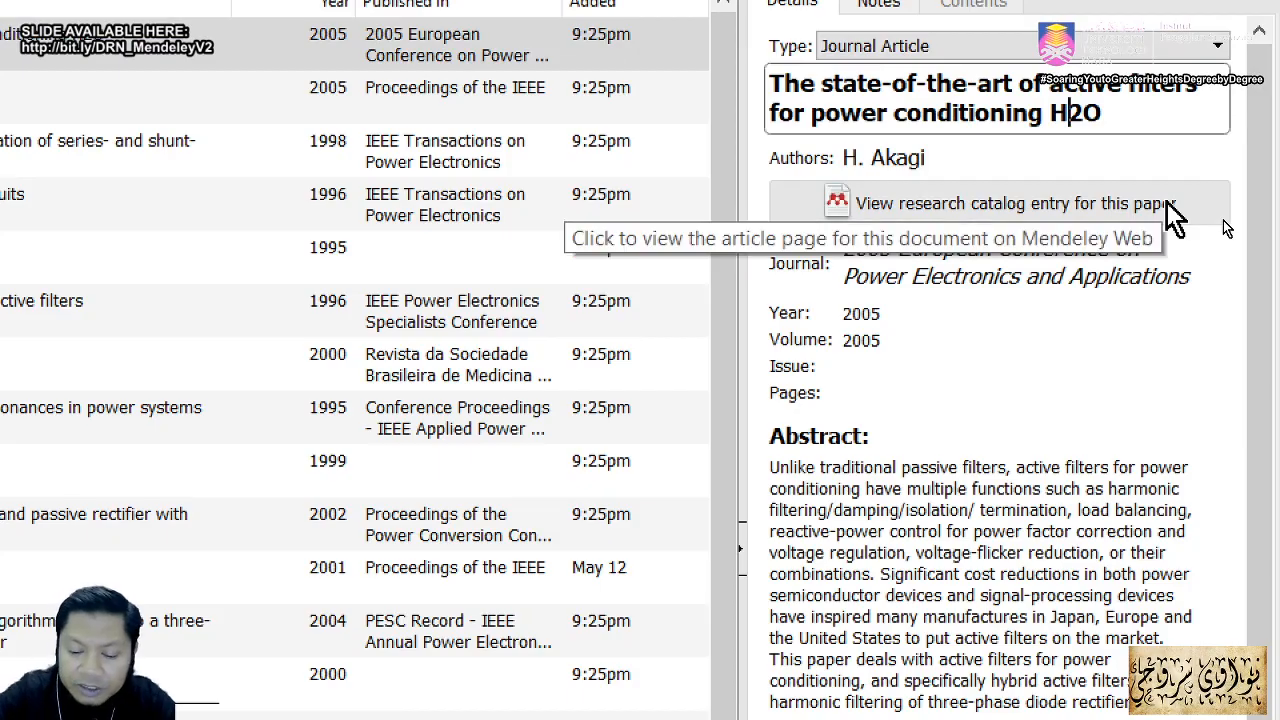
pyautogui.write('<su')
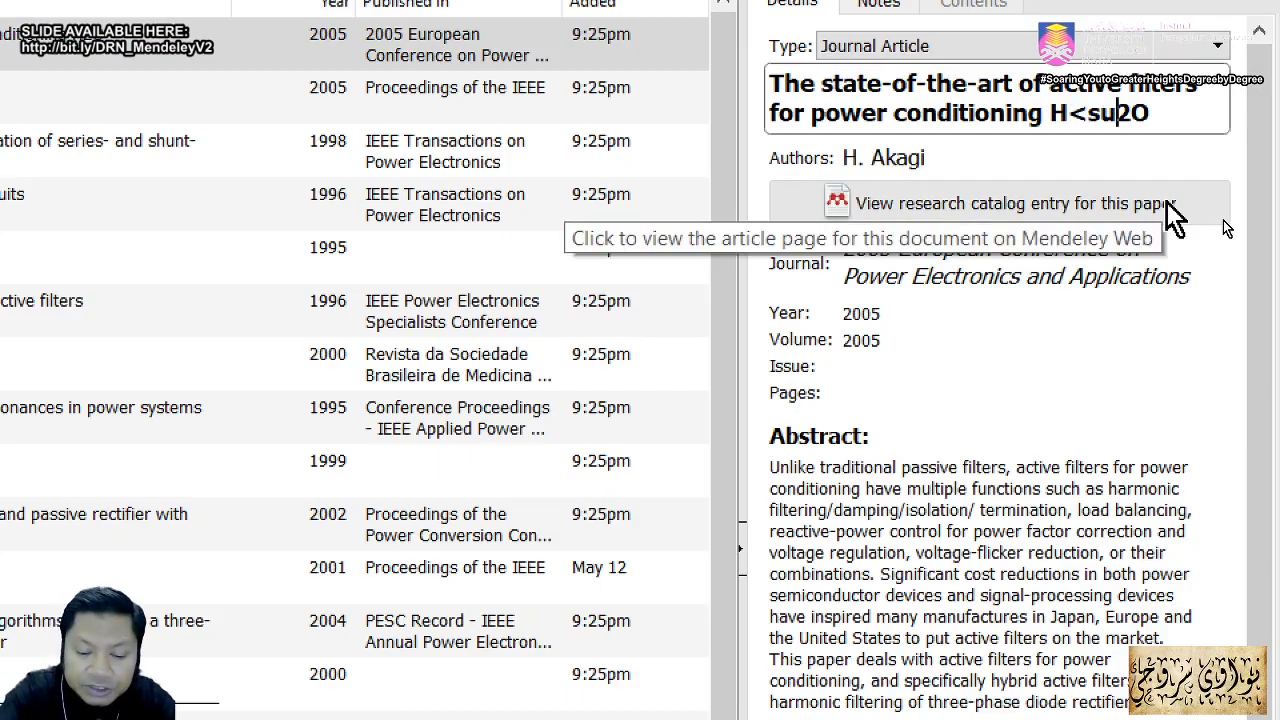
pyautogui.write('b>')
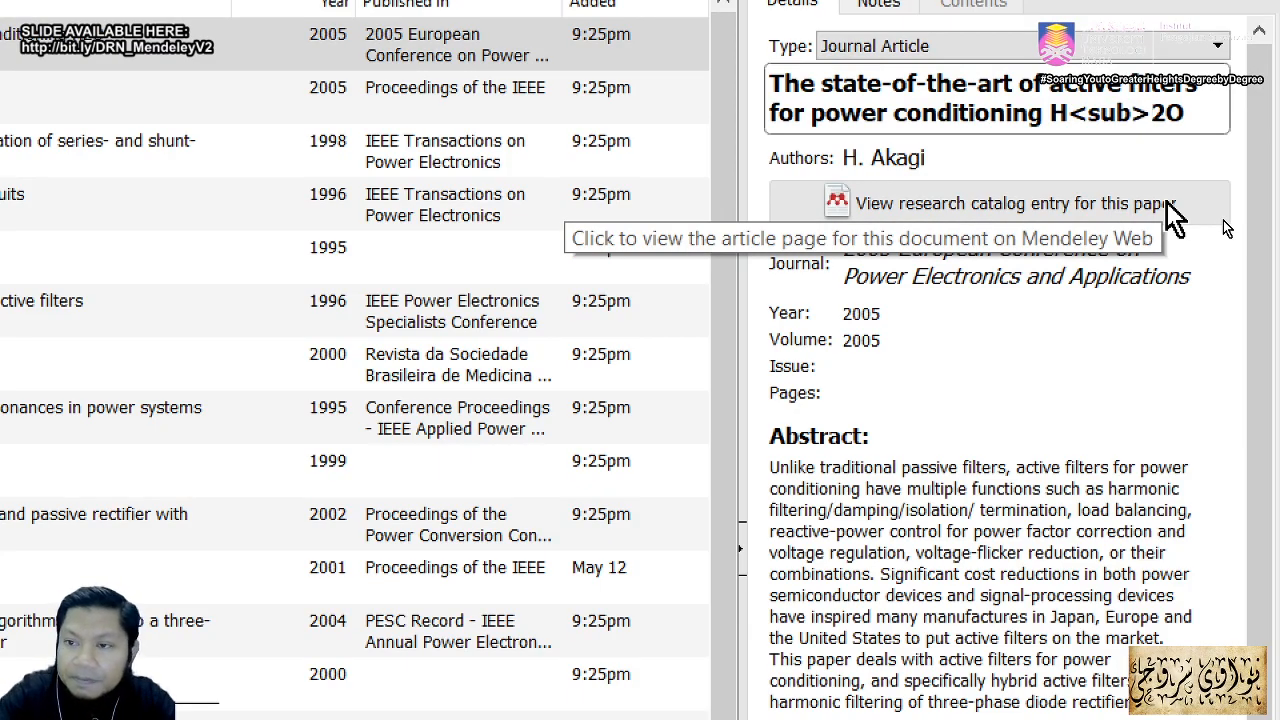
pyautogui.press('Right')
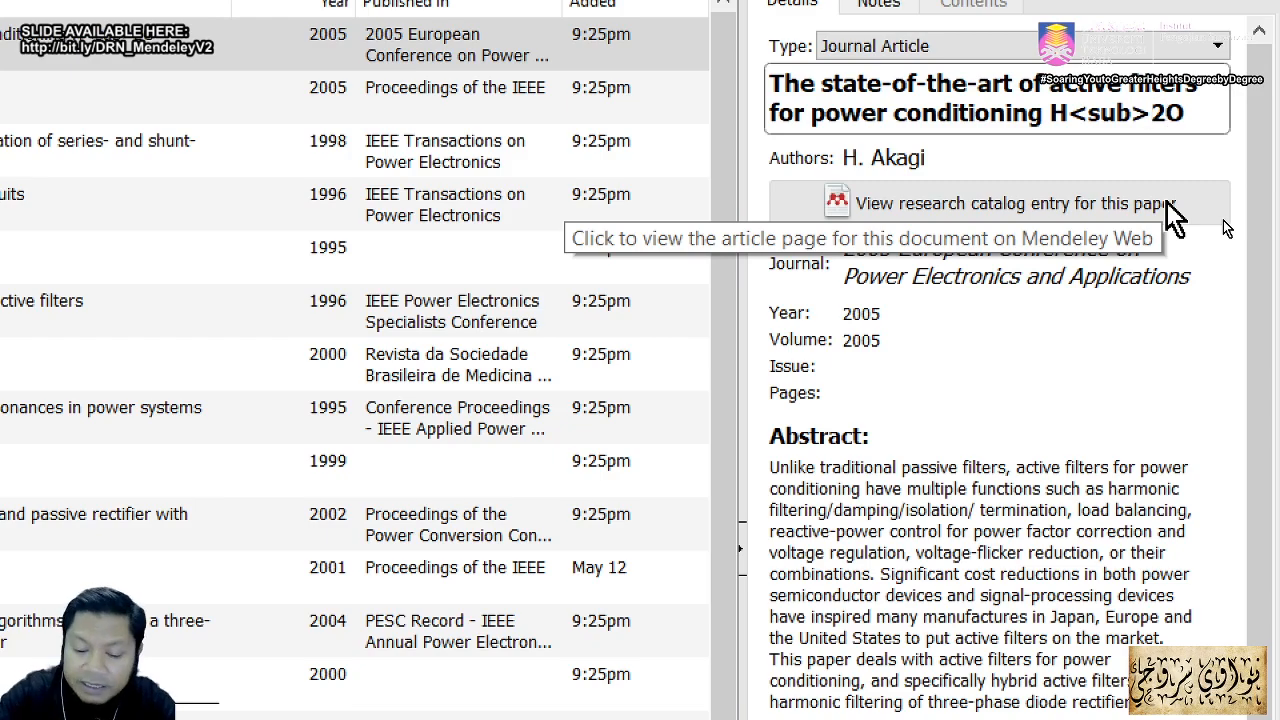
pyautogui.write('</')
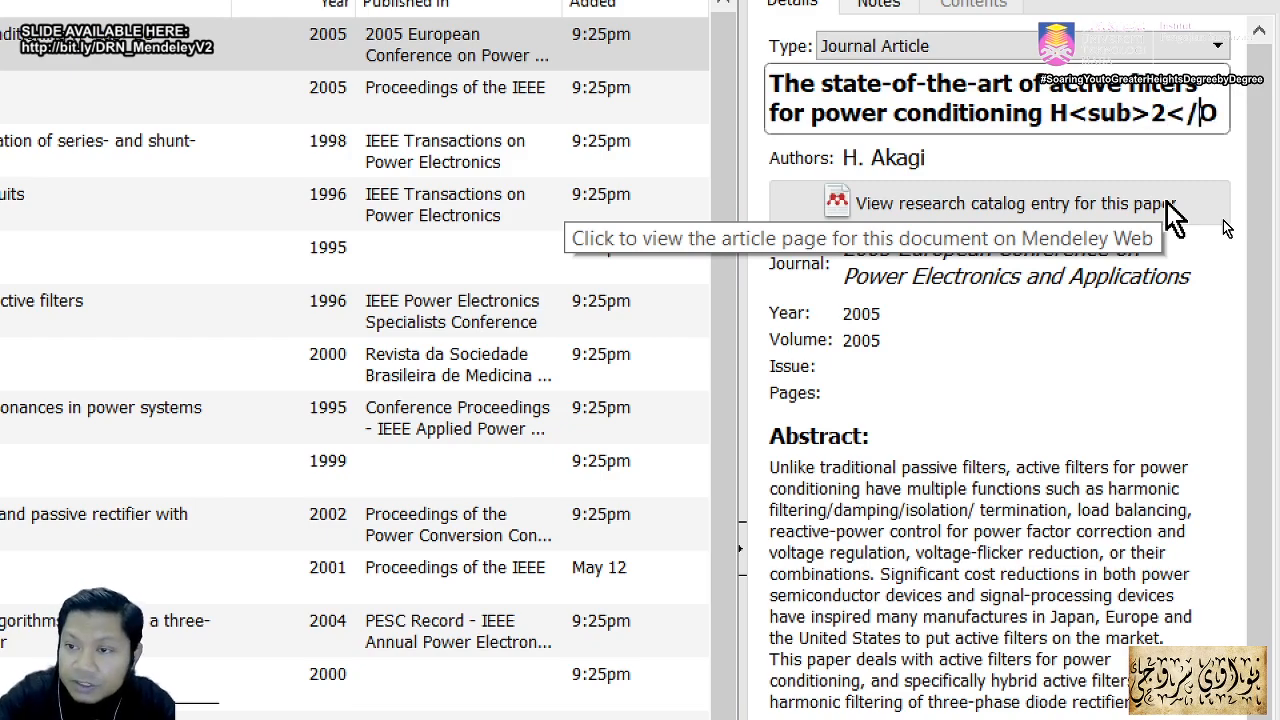
pyautogui.write('sub')
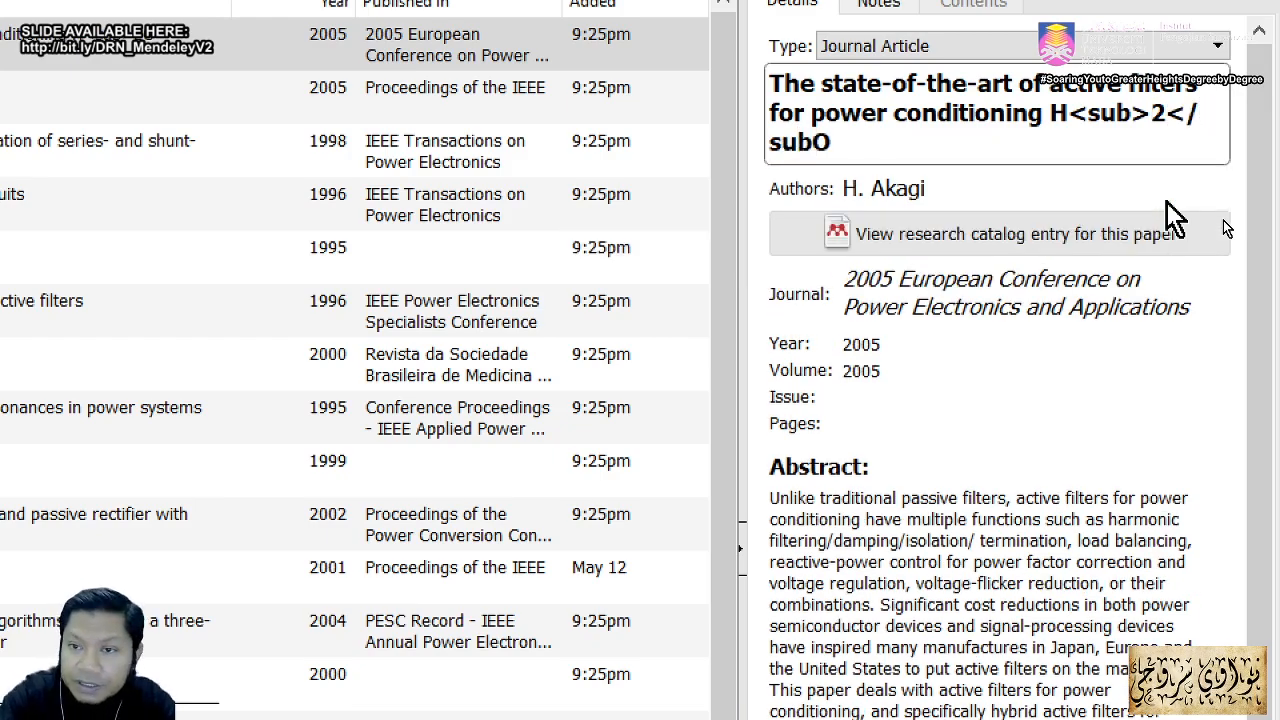
pyautogui.write('>')
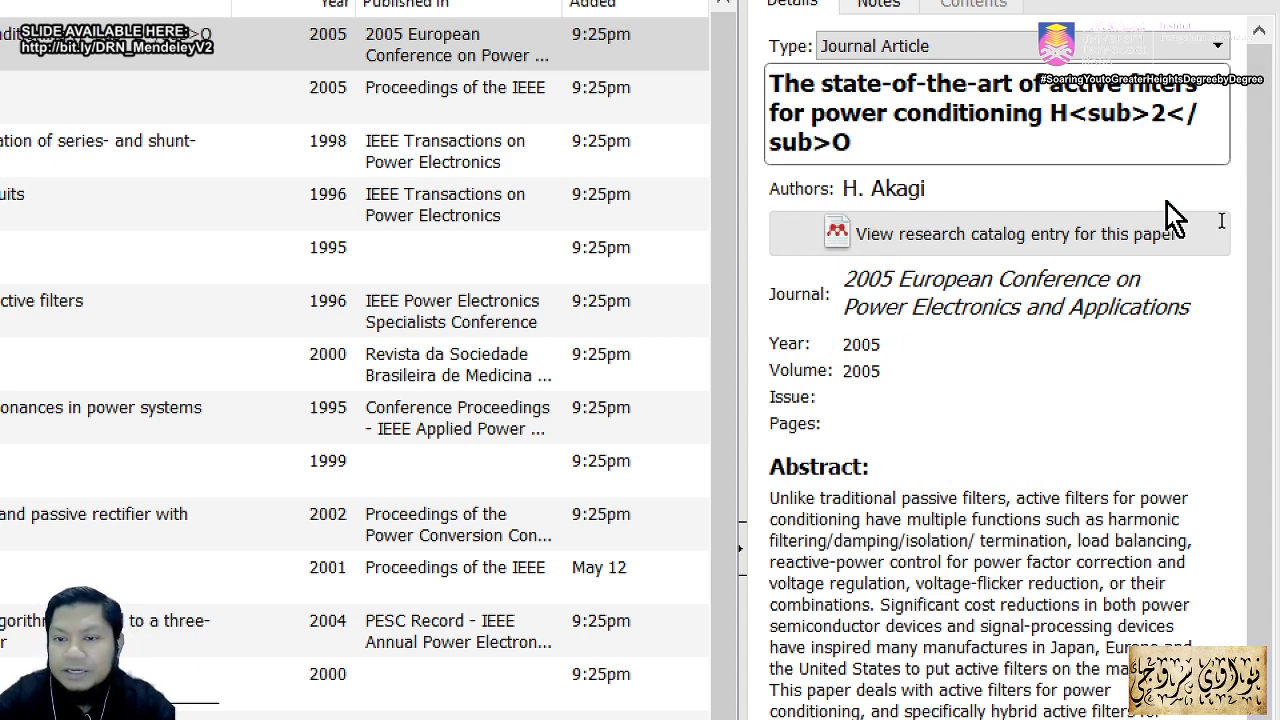
pyautogui.press('Return')
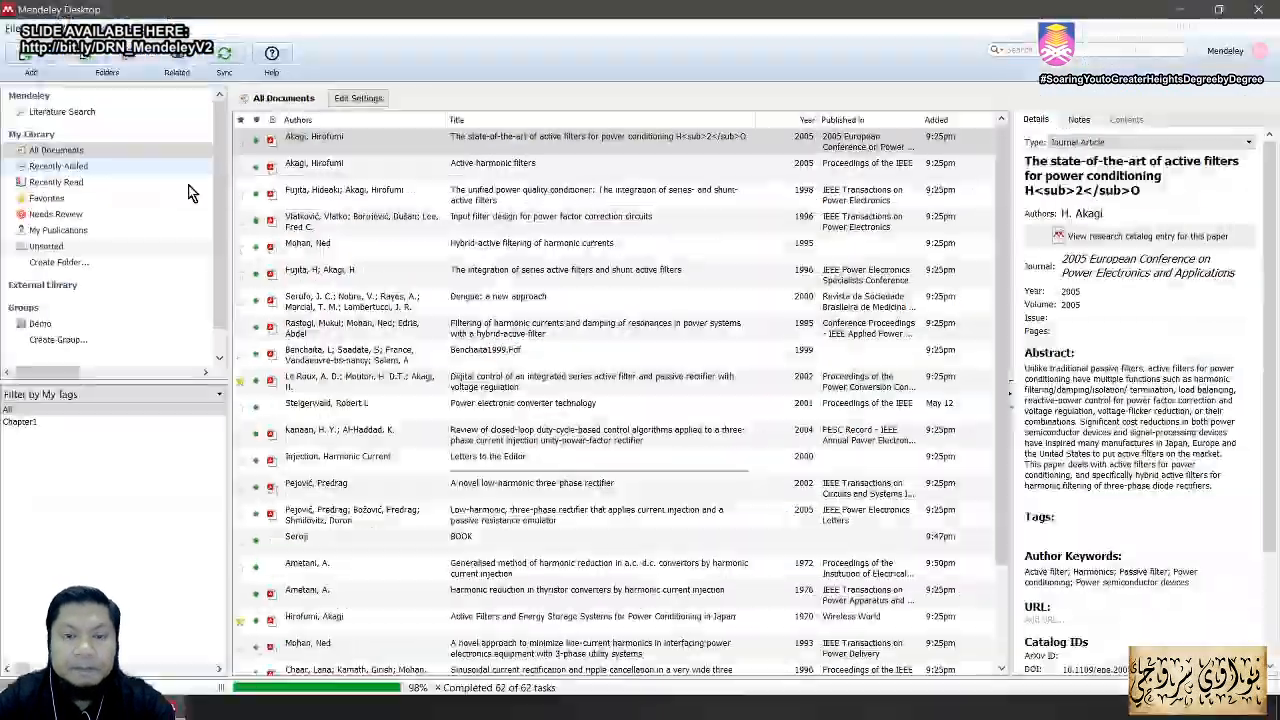
pyautogui.hotkey('alt', 'Tab')
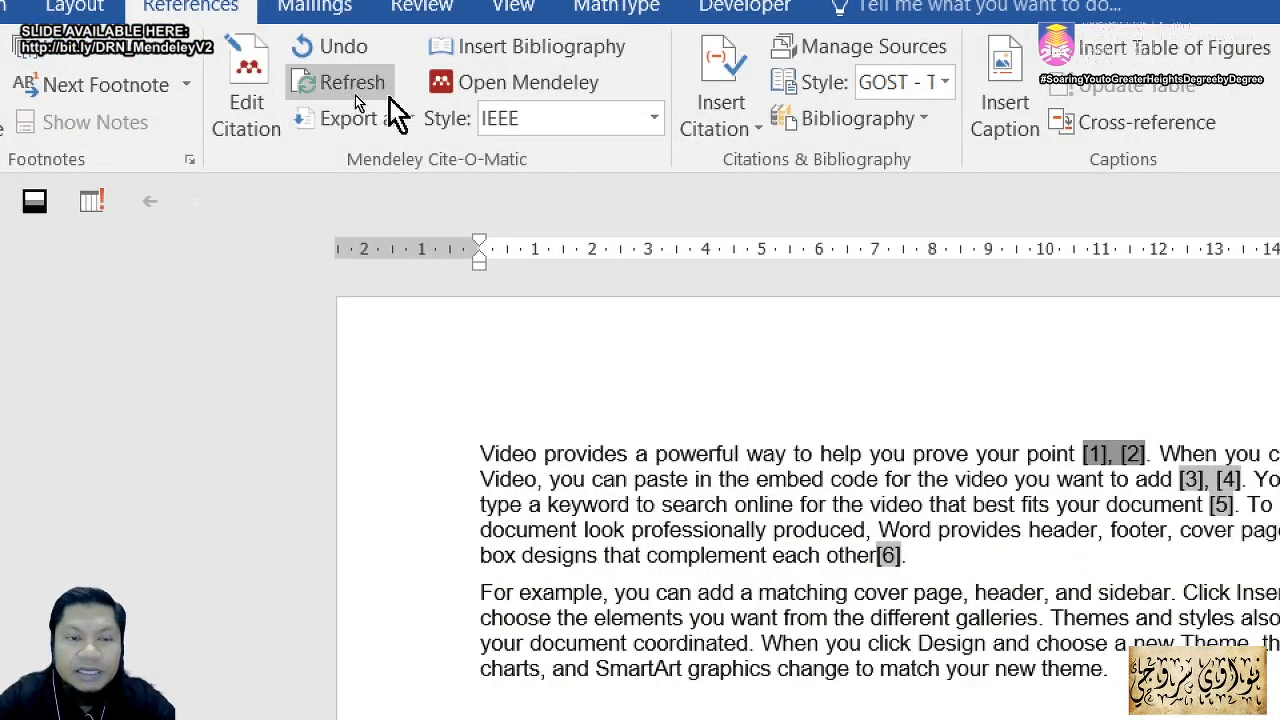
# Step: Refresh the Word bibliography so reference [1] shows H₂O with a subscript 2
pyautogui.click(352, 88)
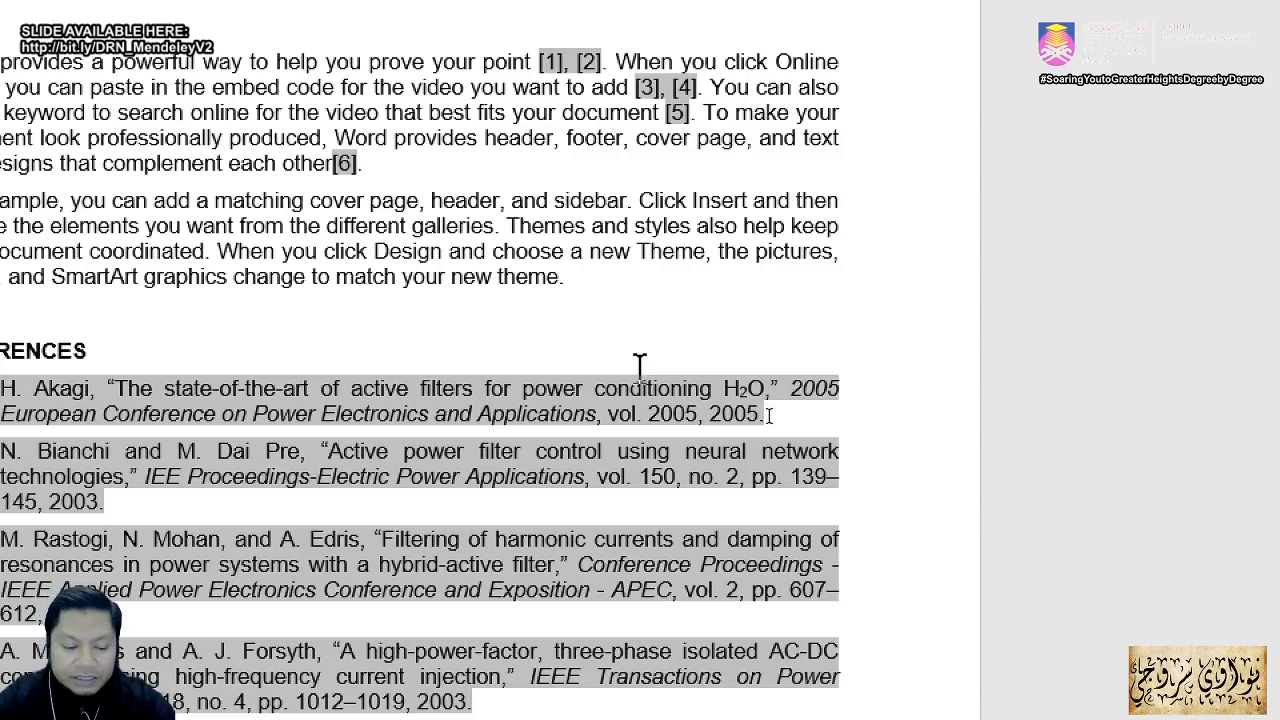
pyautogui.hotkey('alt', 'Tab')
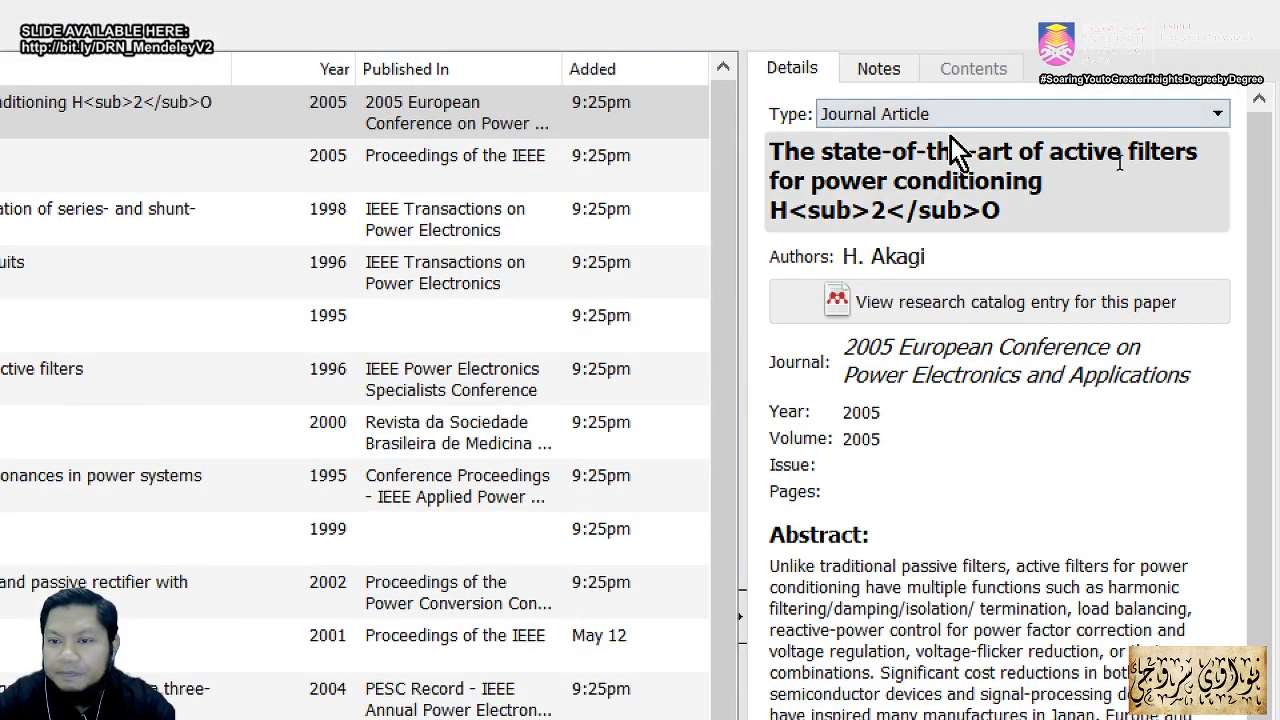
# Step: Add a superscript 3 so the Akagi title ends in H<sub>2</sub>O<sup>3</sup>
pyautogui.click(1016, 212)
pyautogui.write('3')
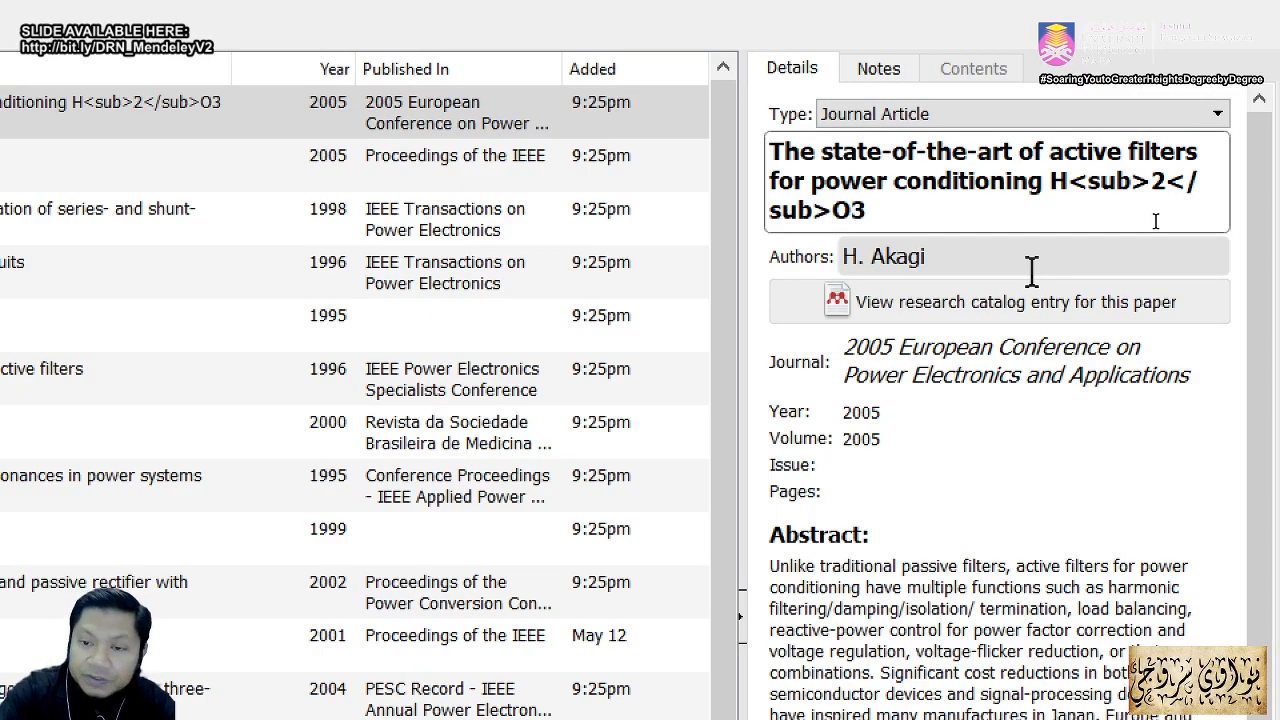
pyautogui.write('<')
pyautogui.write('sup')
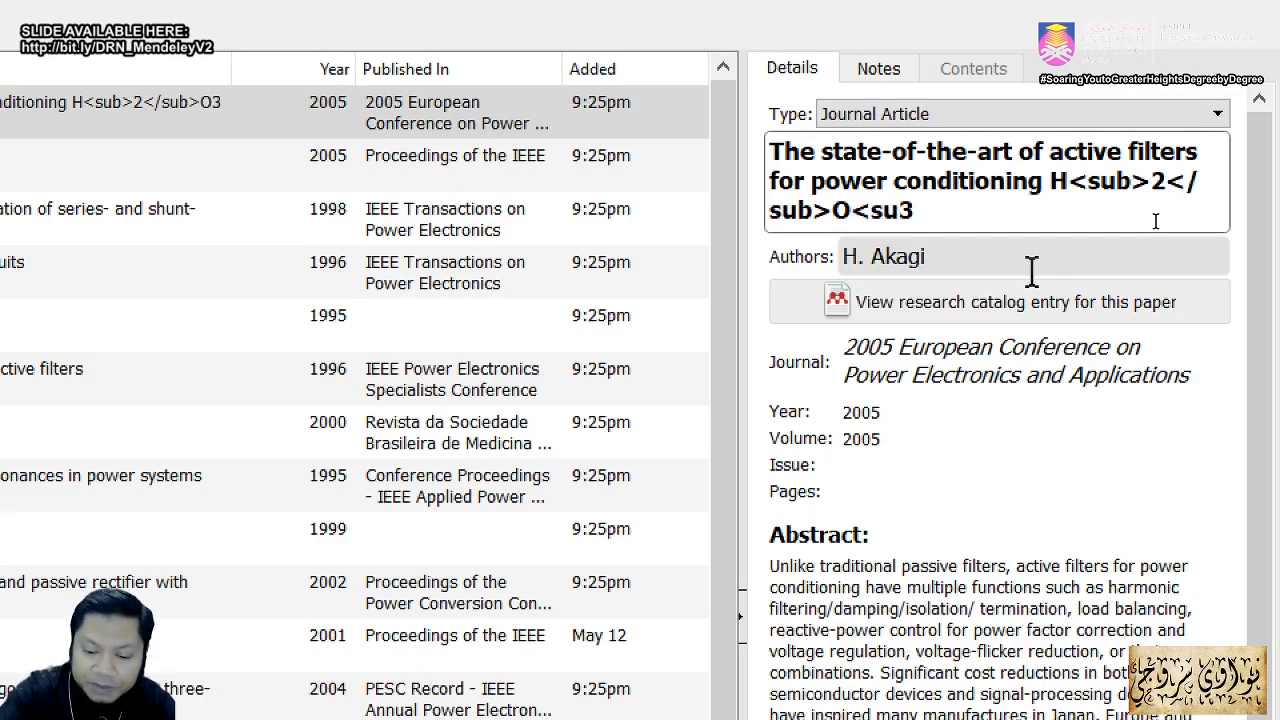
pyautogui.write('>')
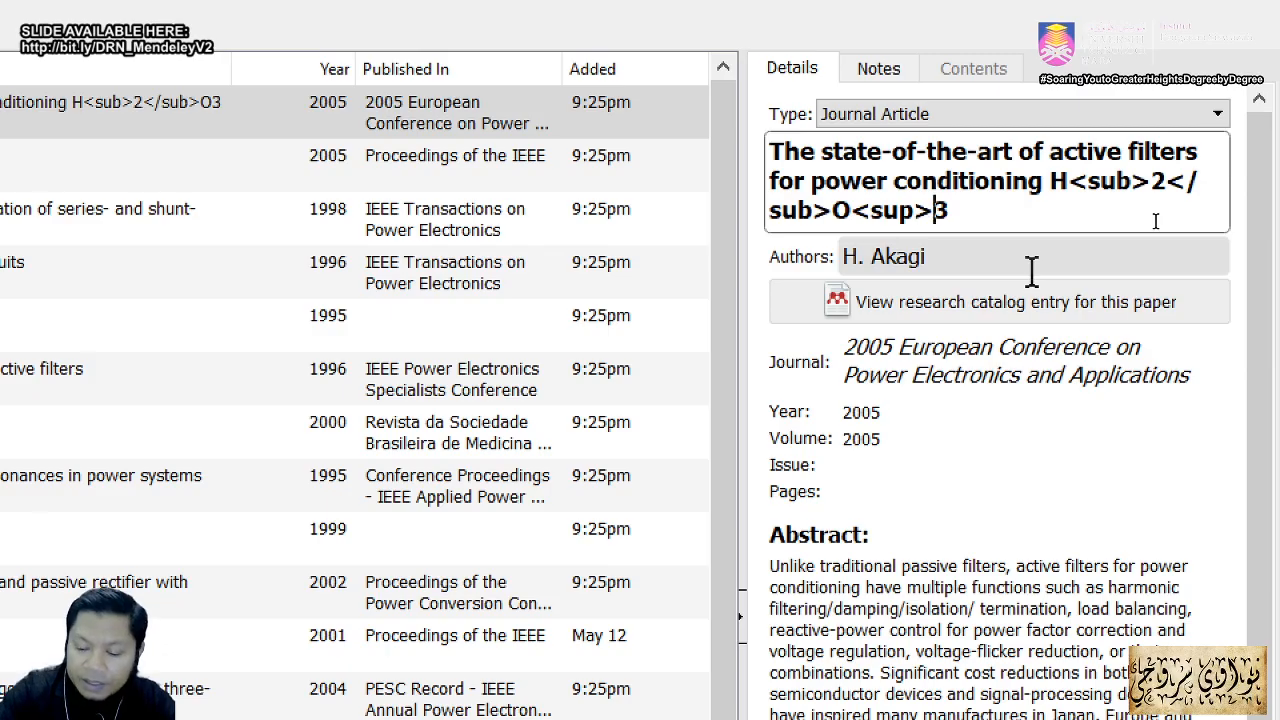
pyautogui.press('End')
pyautogui.write(',')
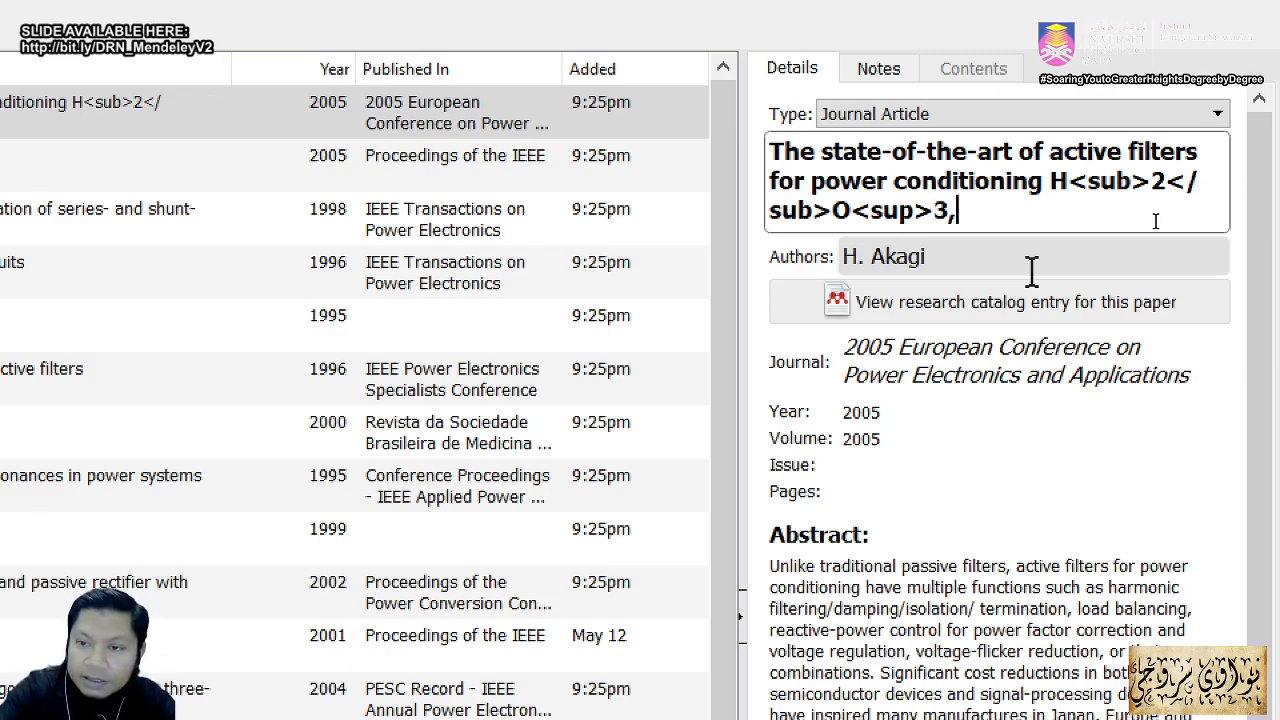
pyautogui.press('BackSpace')
pyautogui.write('<')
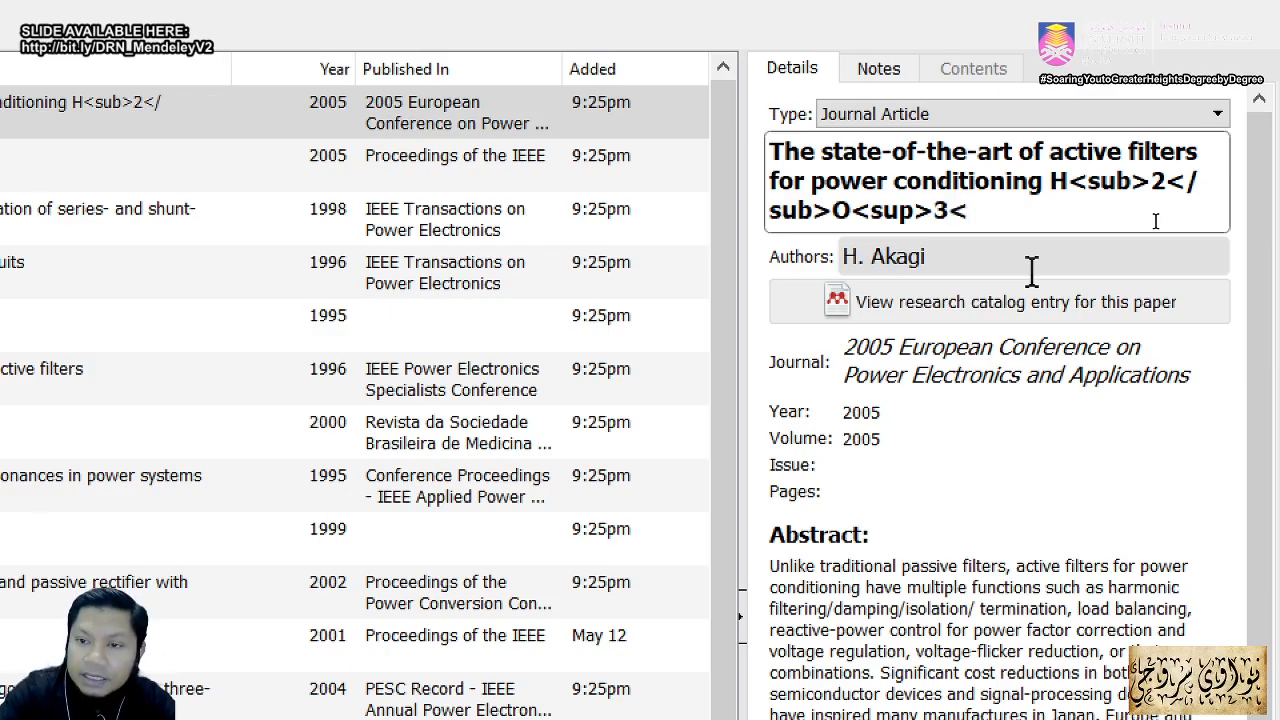
pyautogui.write('/')
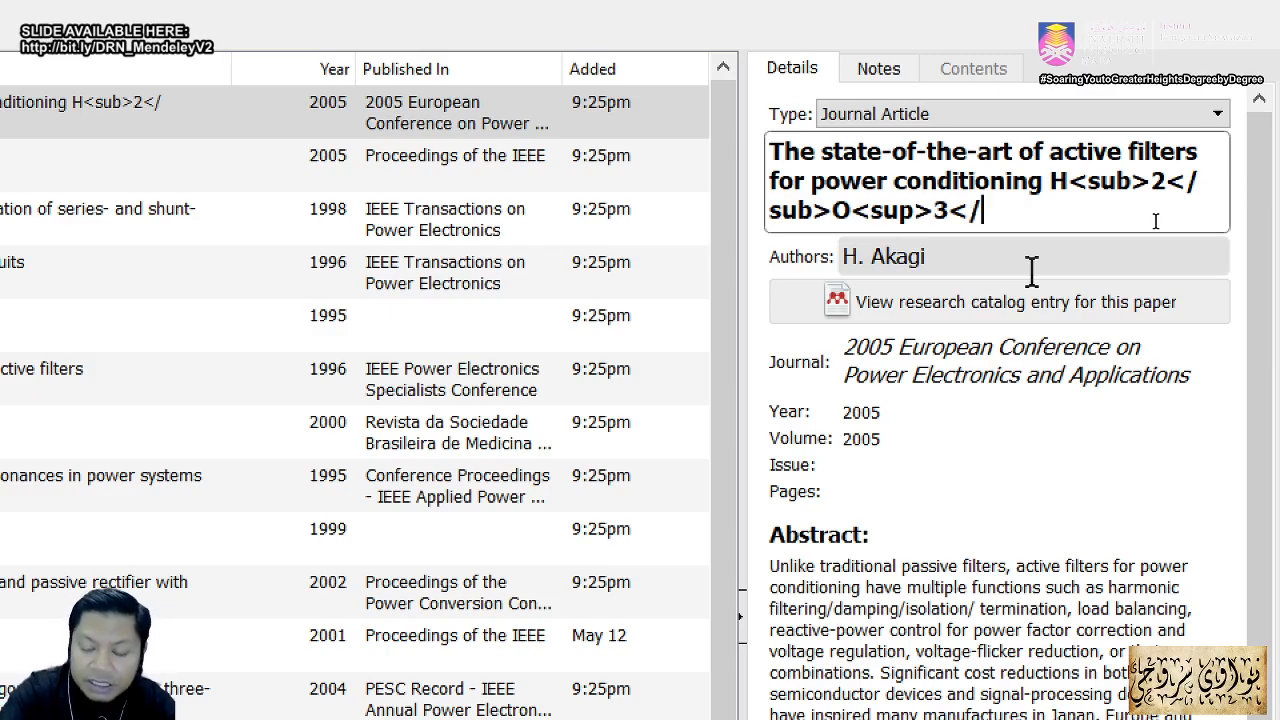
pyautogui.write('sup>')
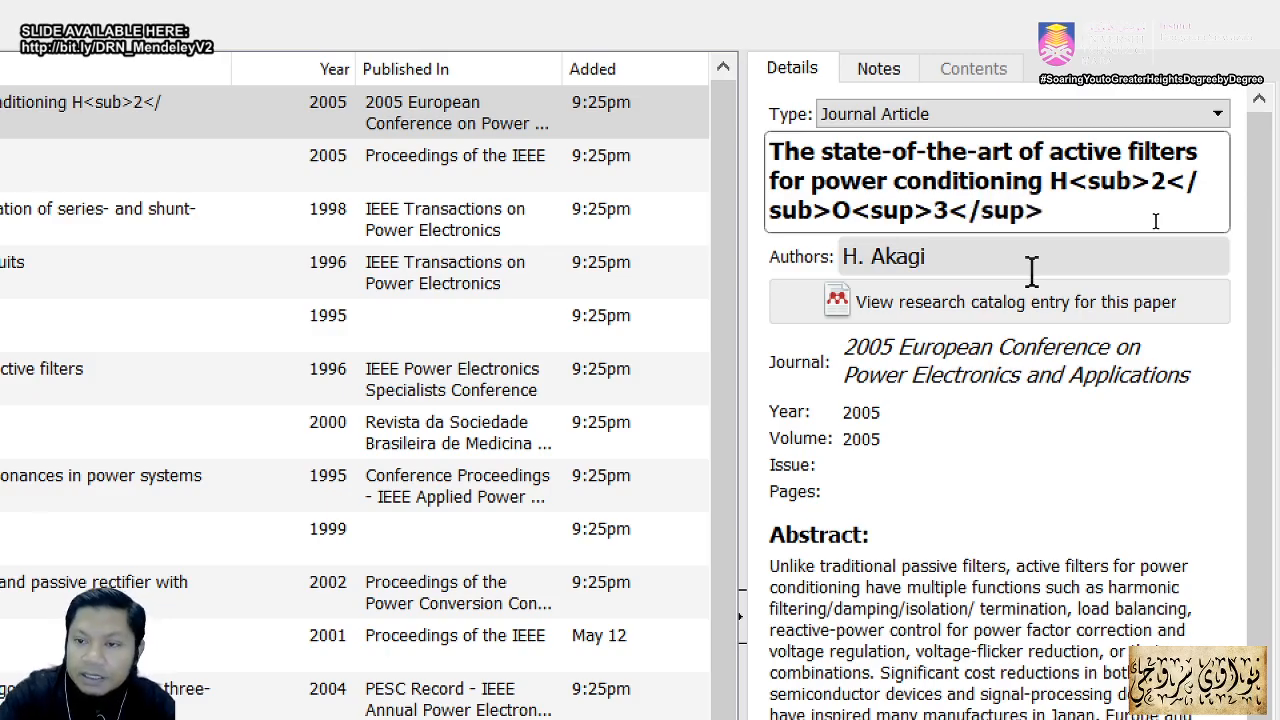
pyautogui.press('Return')
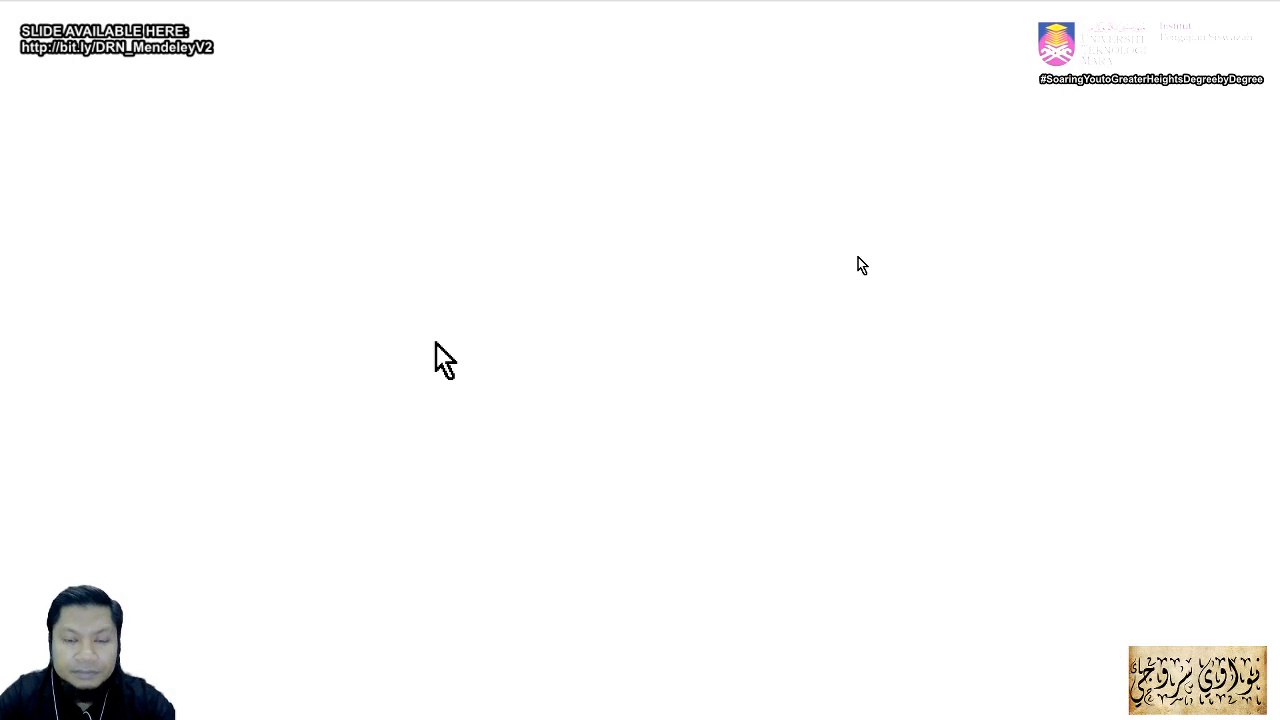
pyautogui.hotkey('alt', 'Tab')
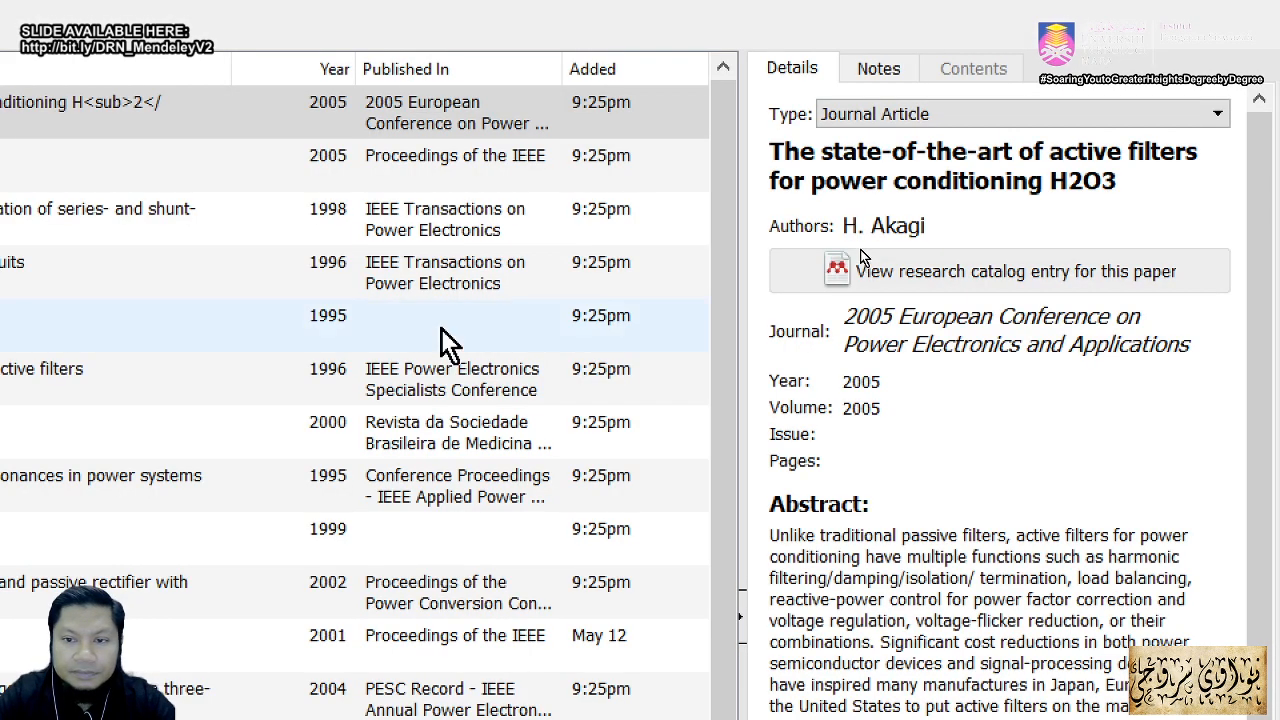
pyautogui.hotkey('alt', 'Tab')
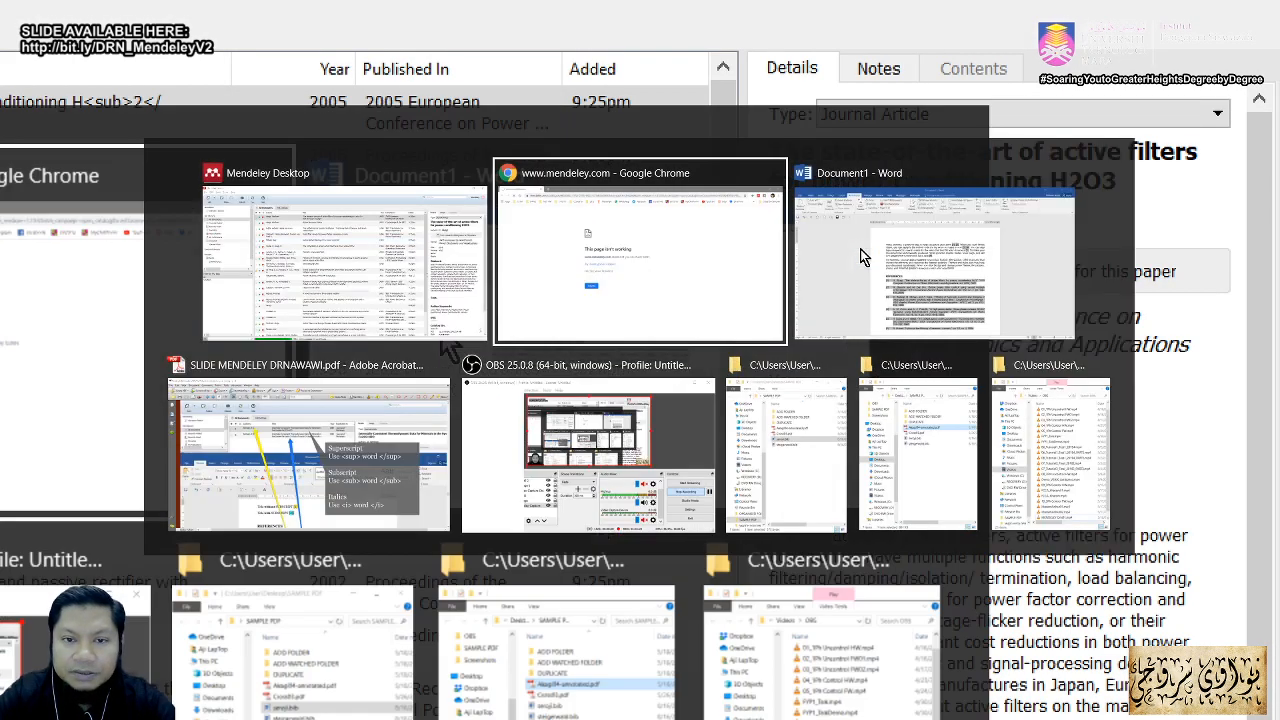
pyautogui.click(864, 260)
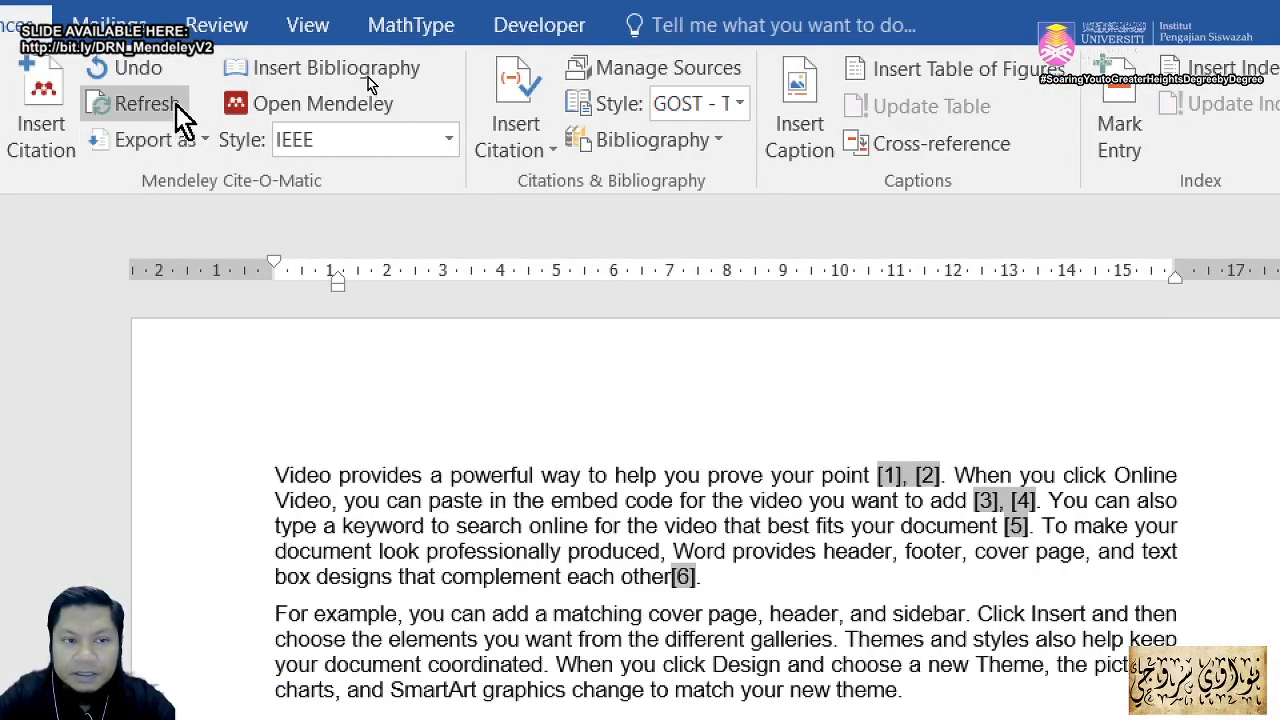
# Step: Refresh the Word bibliography so reference [1] shows H₂O³ with a superscript 3
pyautogui.click(176, 104)
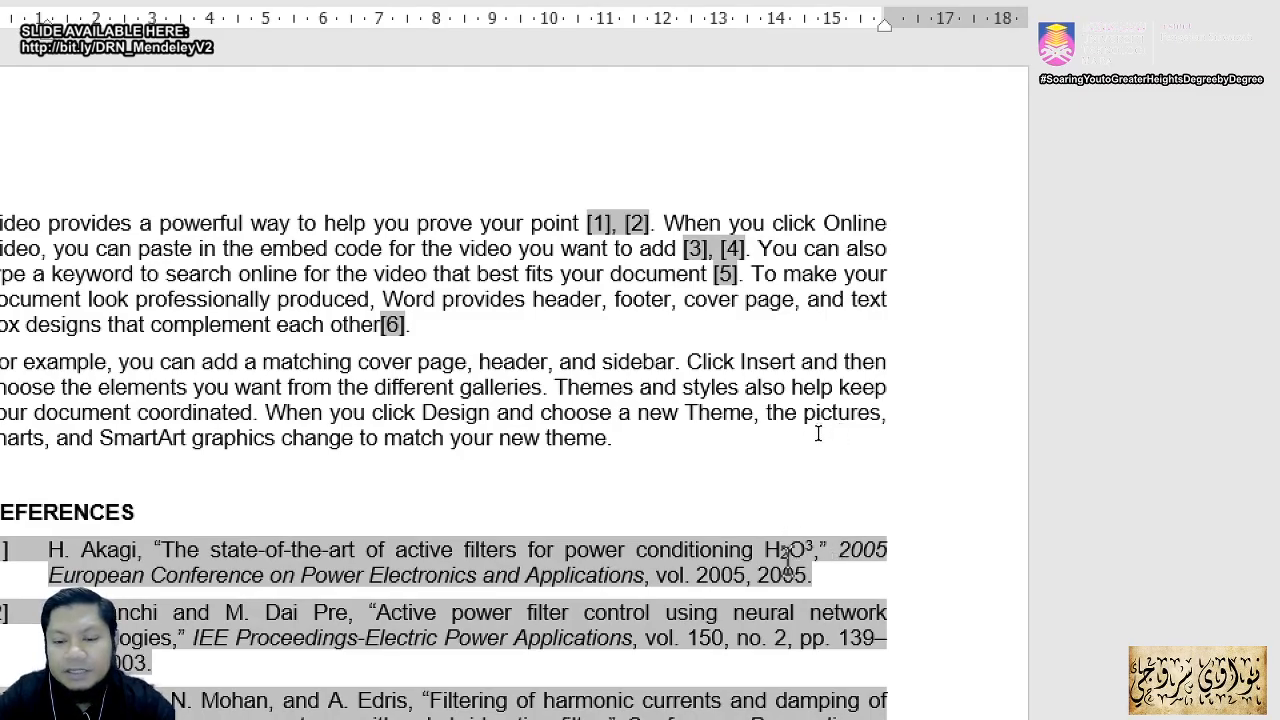
pyautogui.hotkey('alt', 'Tab')
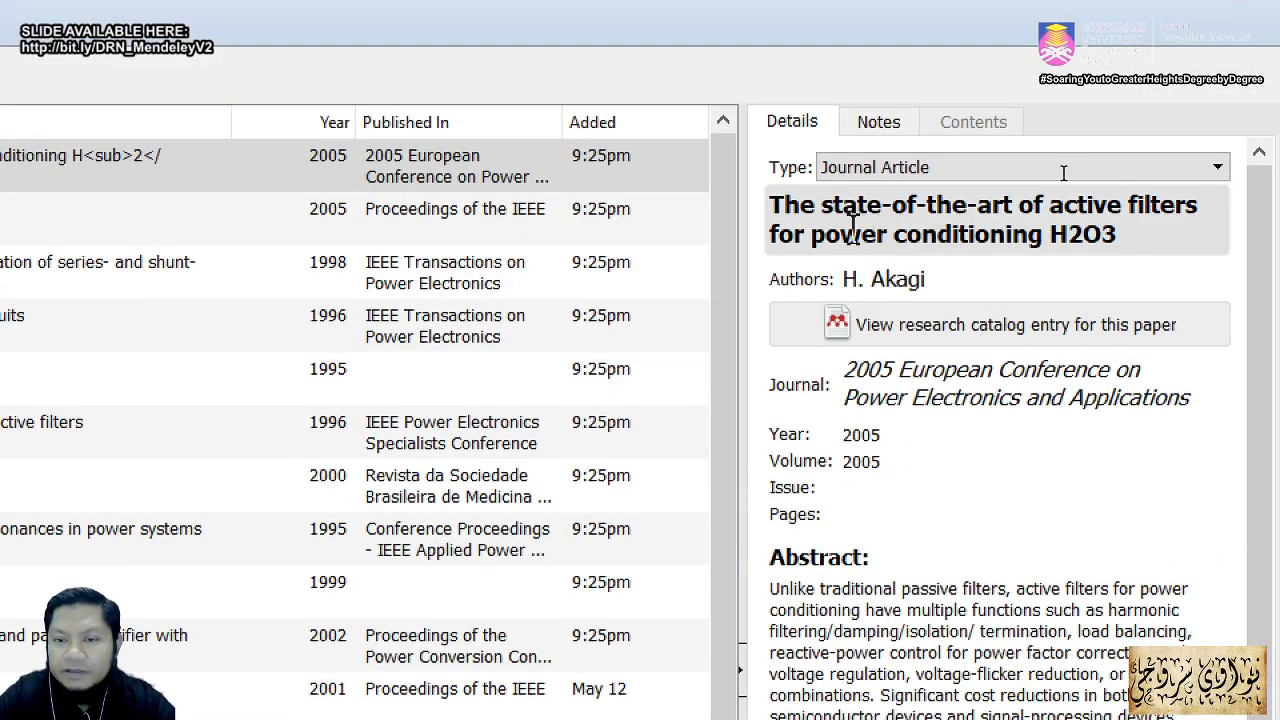
# Step: Wrap 'power conditioning' in the Akagi title with <i> italic tags
pyautogui.click(811, 234)
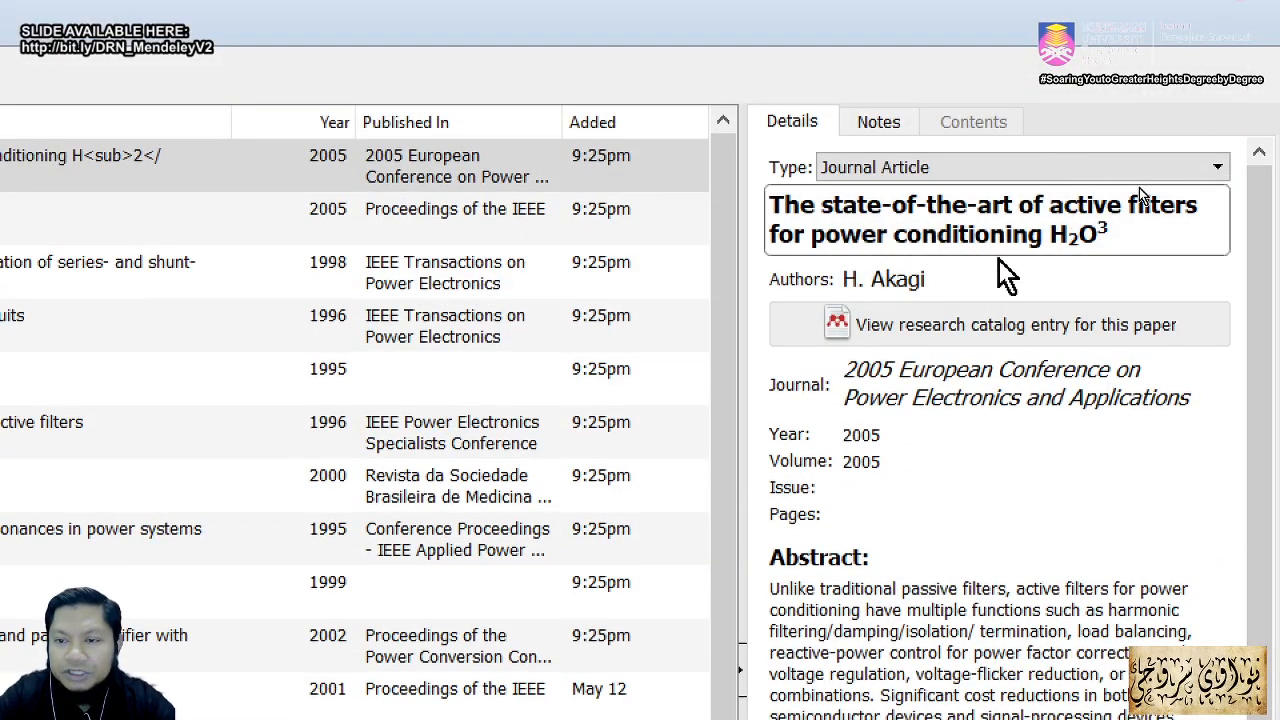
pyautogui.write('<')
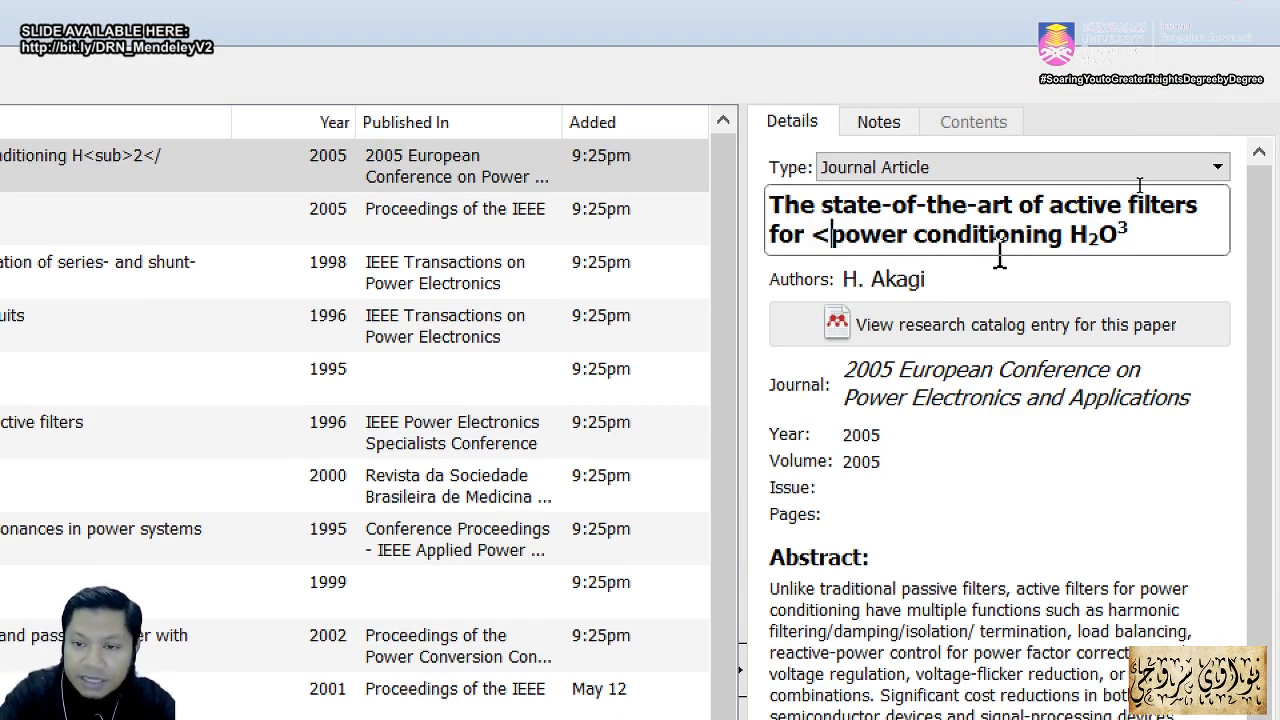
pyautogui.write('i')
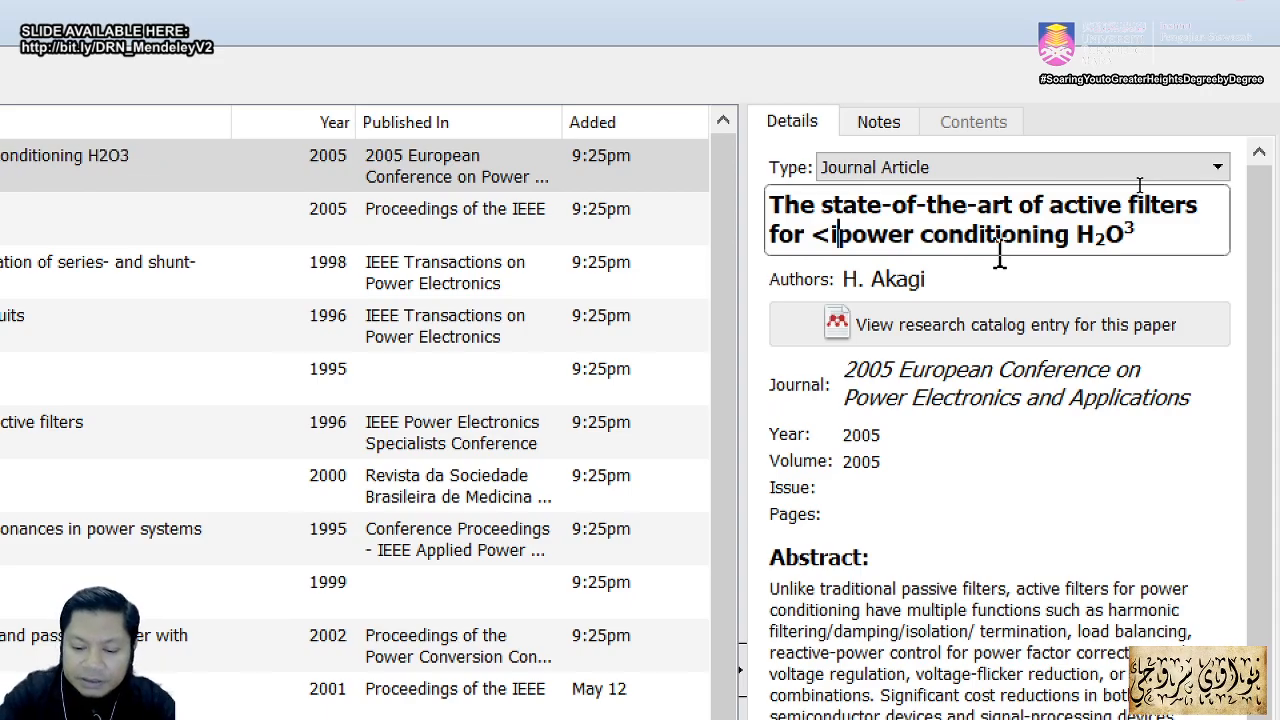
pyautogui.write('.')
pyautogui.press('BackSpace')
pyautogui.write('>')
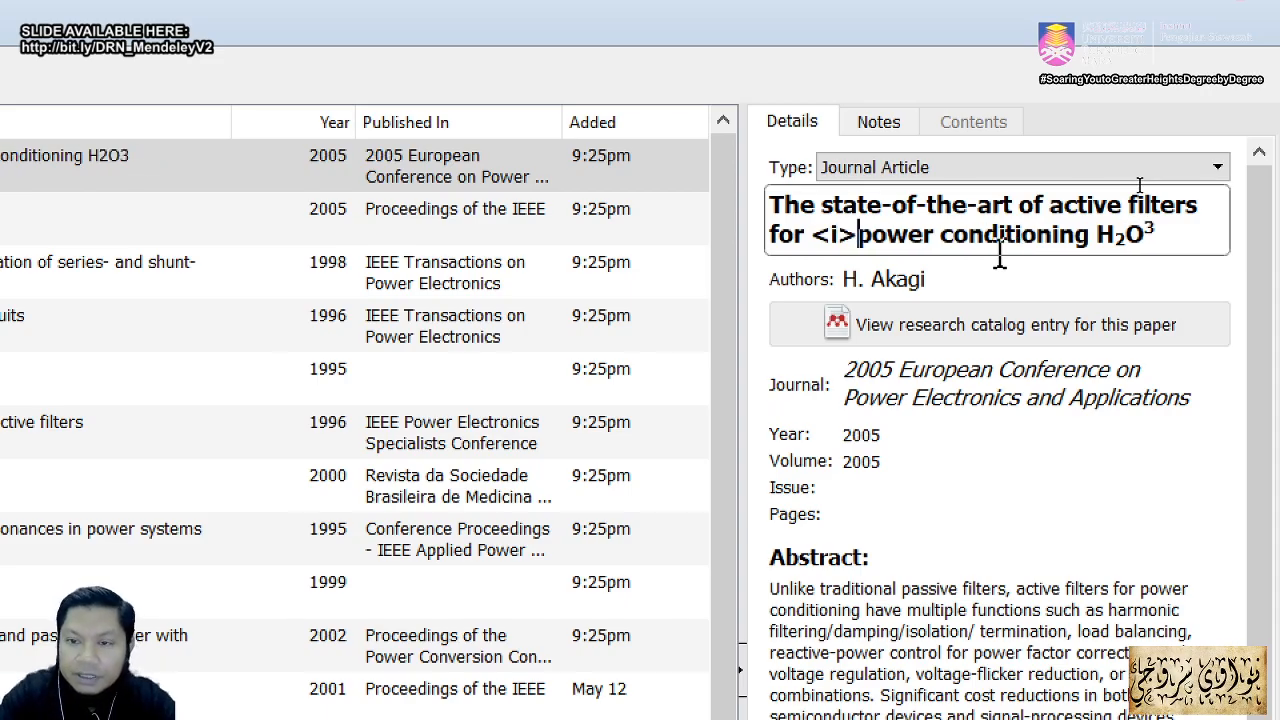
pyautogui.press('Right')
pyautogui.press('Right')
pyautogui.press('Right')
pyautogui.press('Right')
pyautogui.press('Right')
pyautogui.press('Right')
pyautogui.press('Right')
pyautogui.press('Right')
pyautogui.press('Right')
pyautogui.press('Right')
pyautogui.press('Right')
pyautogui.press('Right')
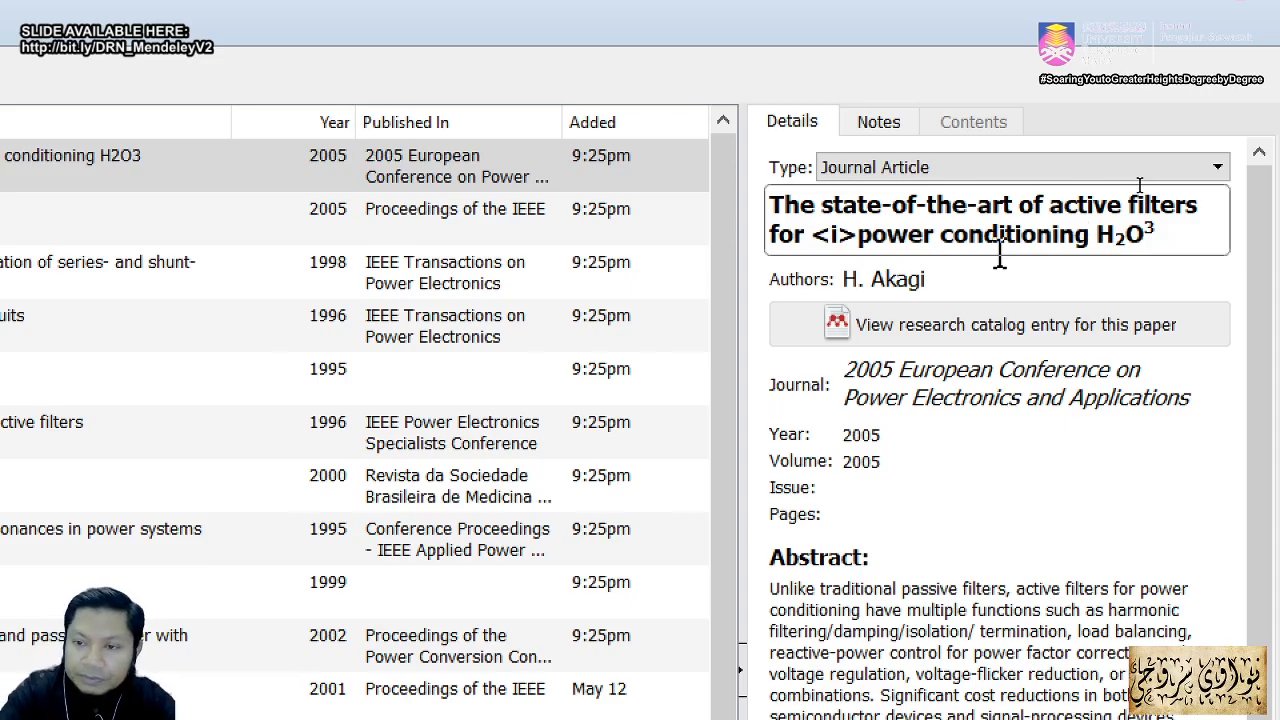
pyautogui.write('</')
pyautogui.write('i>')
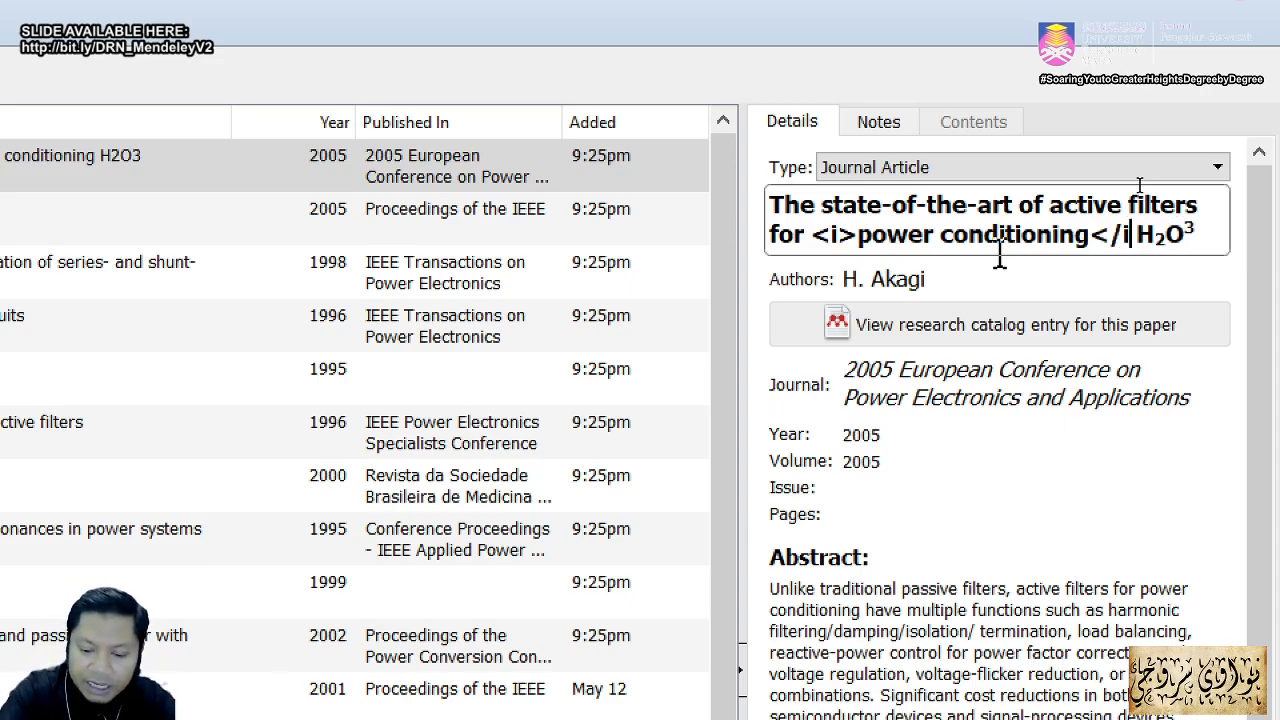
pyautogui.click(1053, 694)
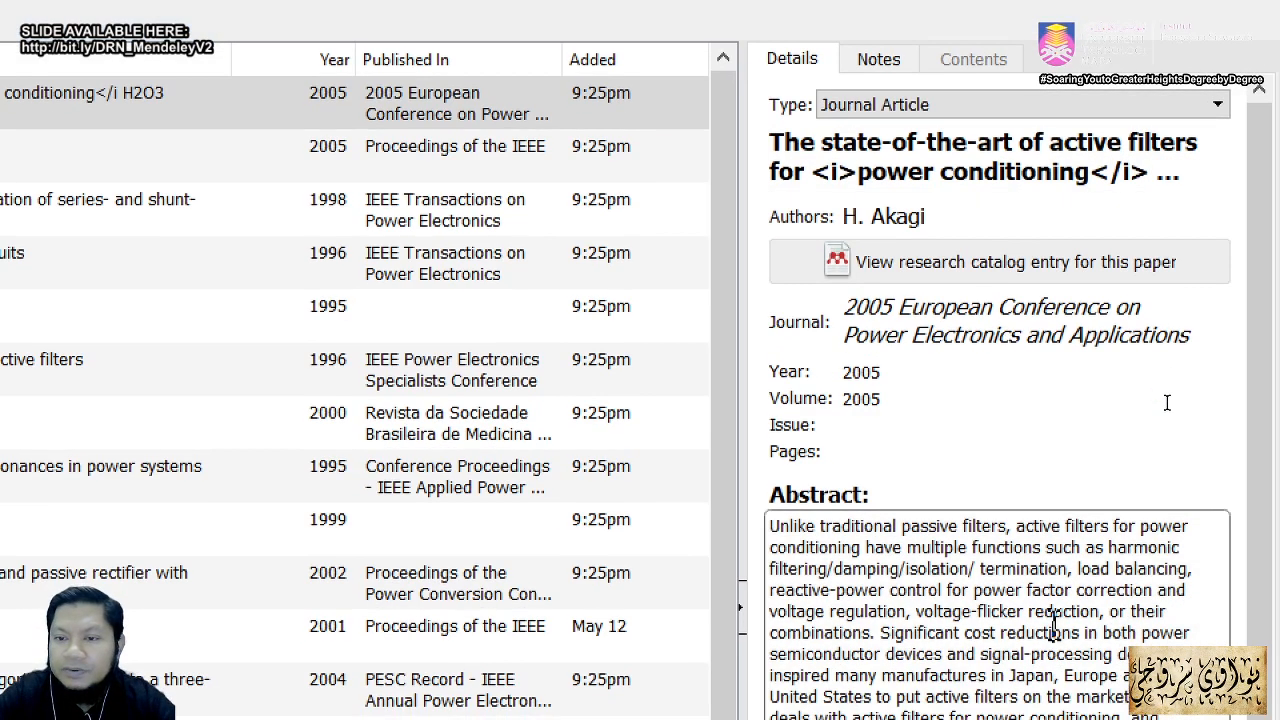
pyautogui.hotkey('alt', 'Tab')
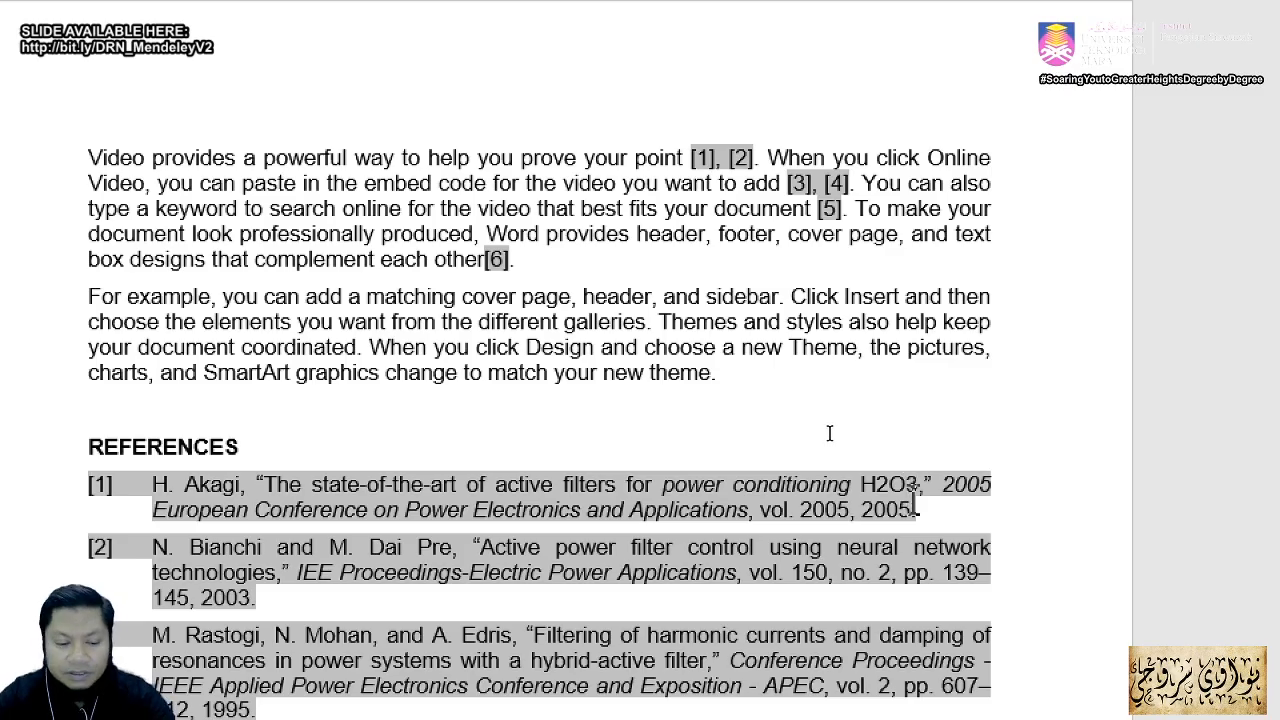
# Step: Return from Word to the Mendeley library showing the italic-tagged Akagi title
pyautogui.hotkey('alt', 'Tab')
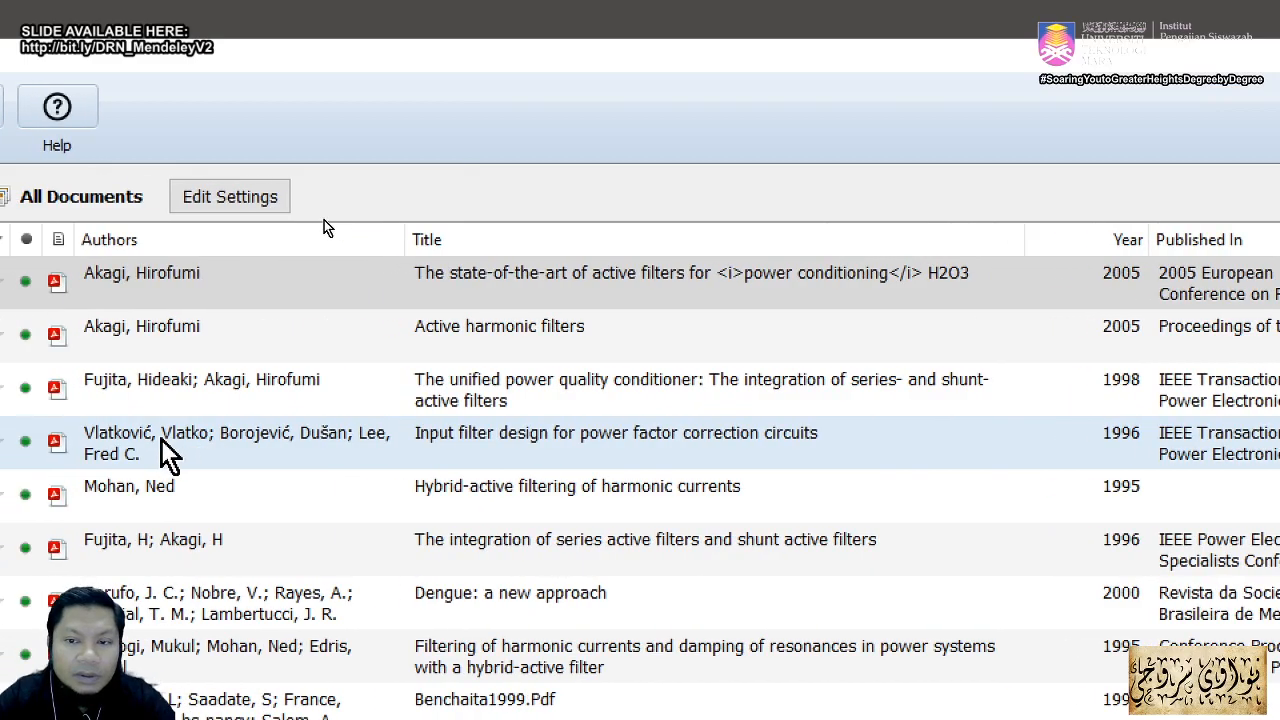
# Step: Tag the 2 in the Akagi title's H2O3 as subscript, giving H<sub>2</sub>O3
pyautogui.click(842, 283)
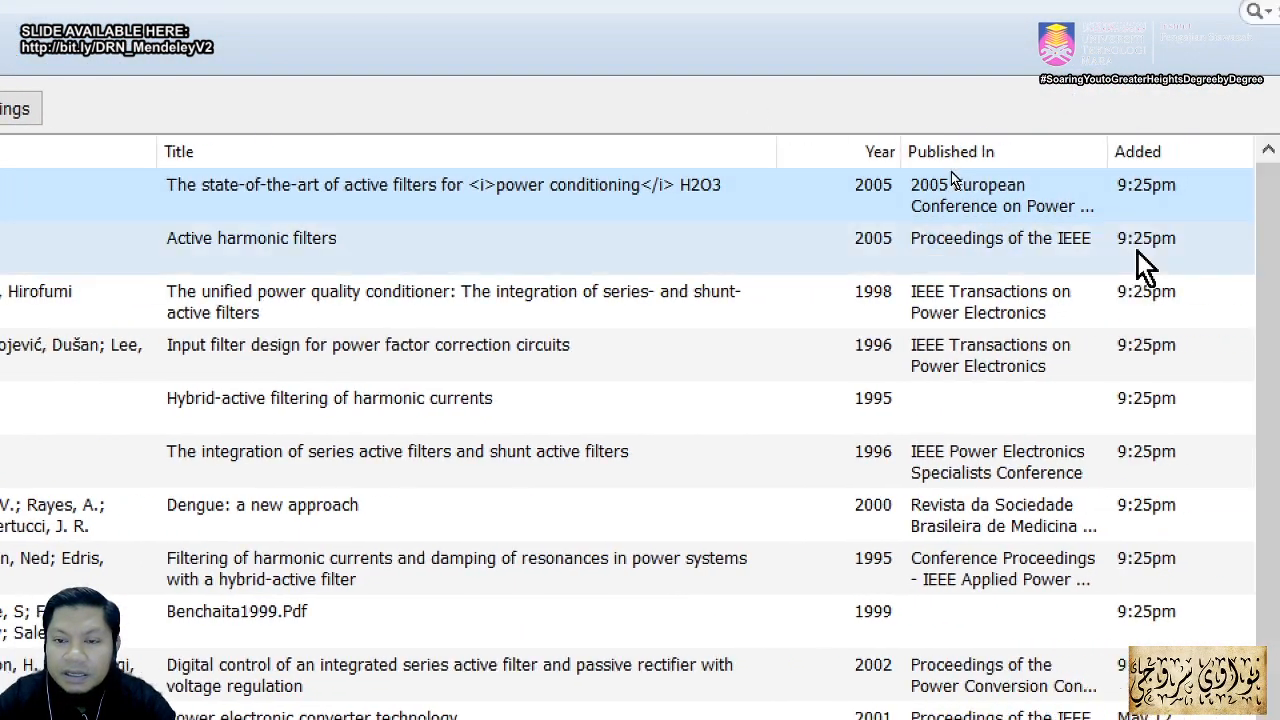
pyautogui.click(1126, 263)
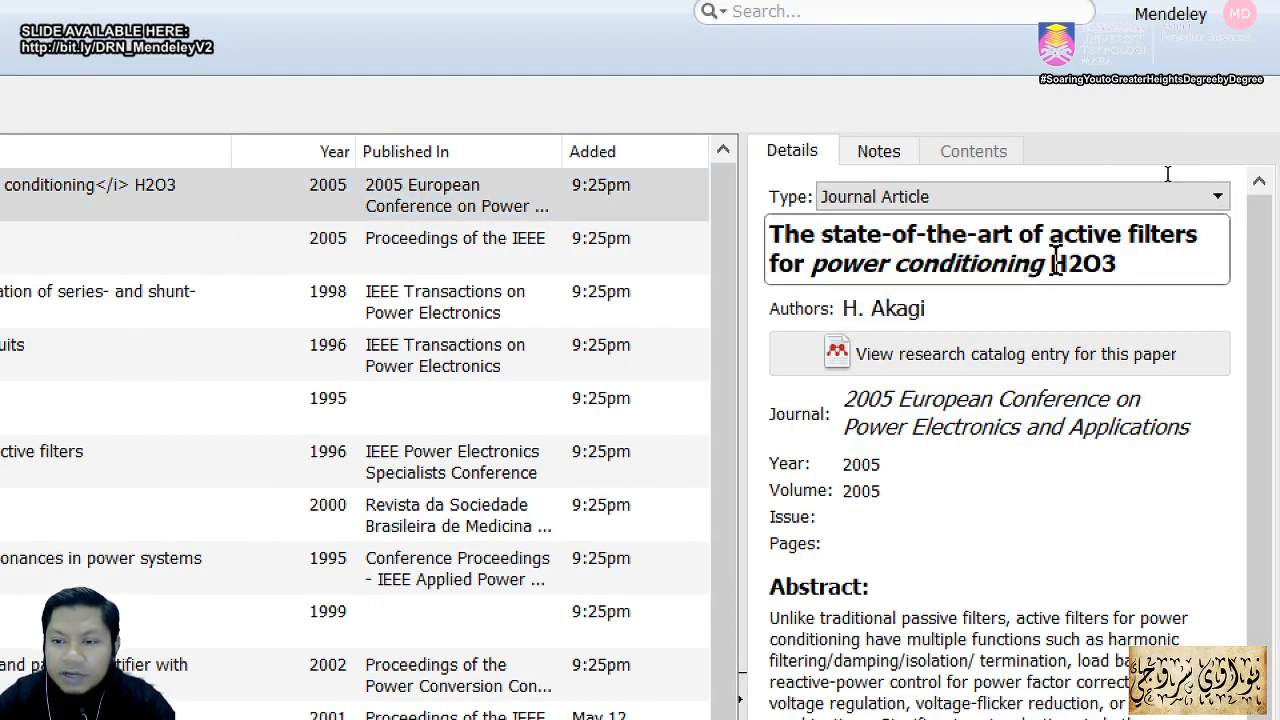
pyautogui.click(1050, 263)
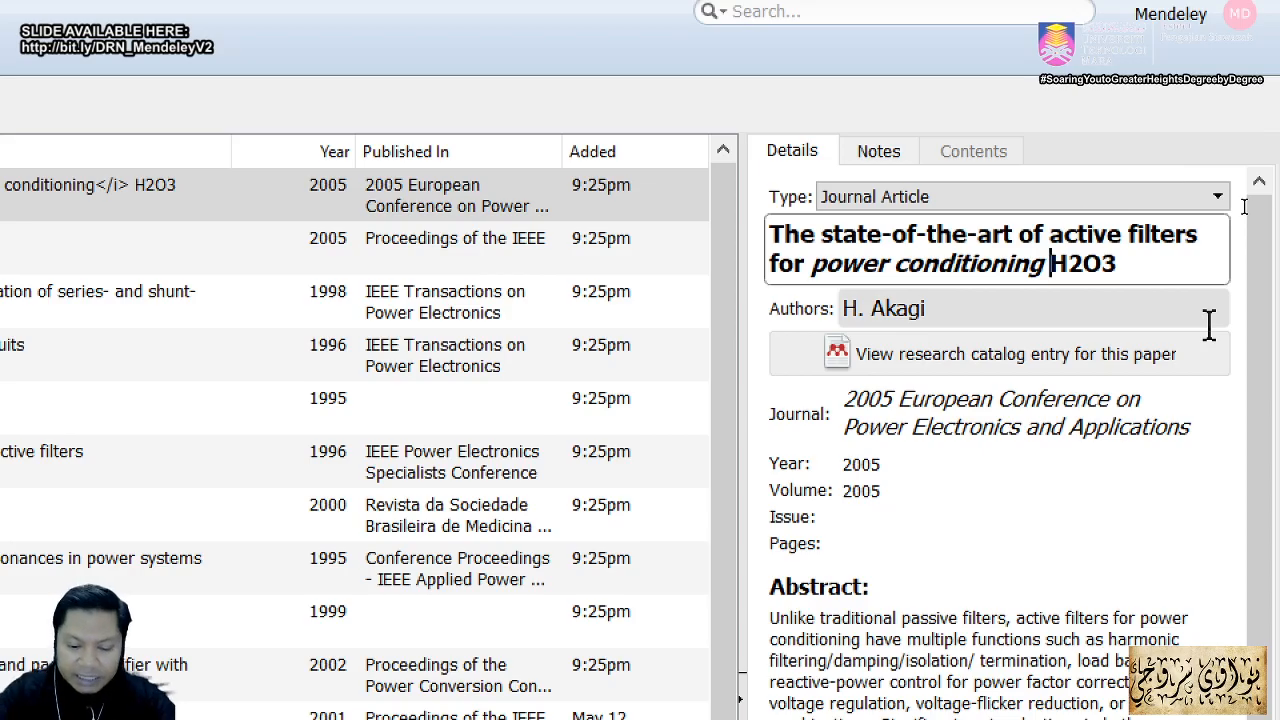
pyautogui.write('<')
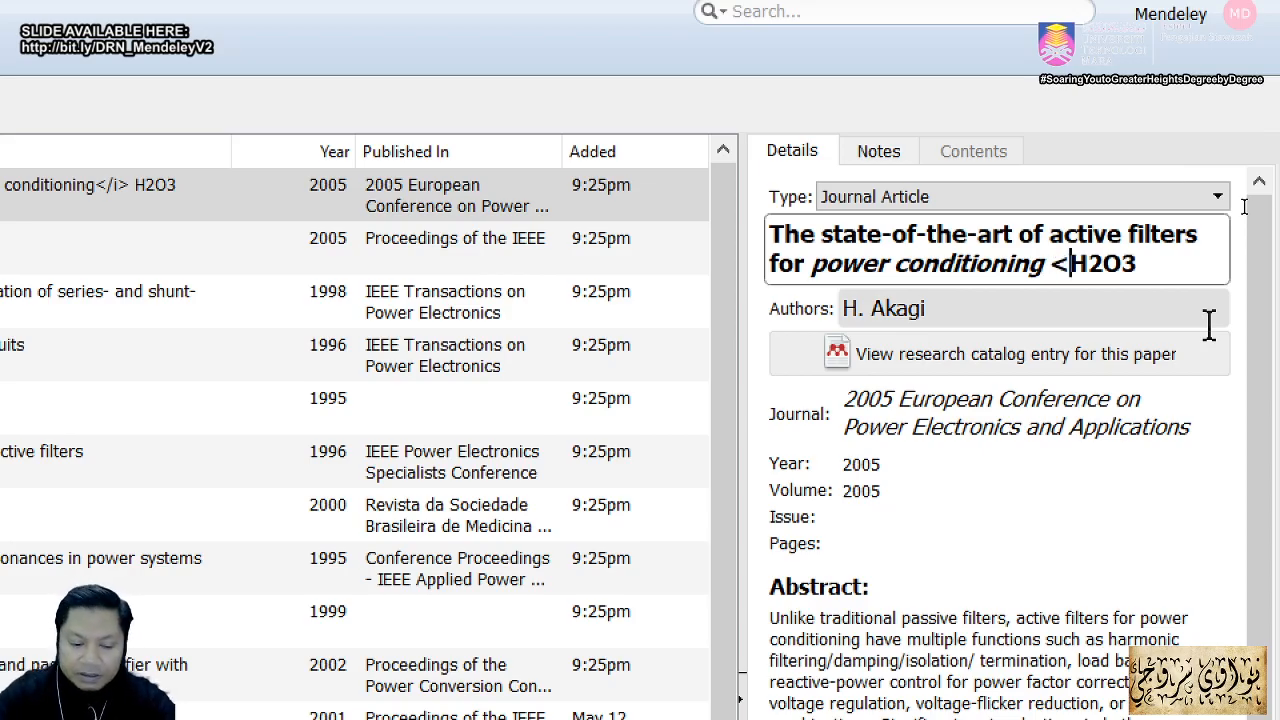
pyautogui.write('sub')
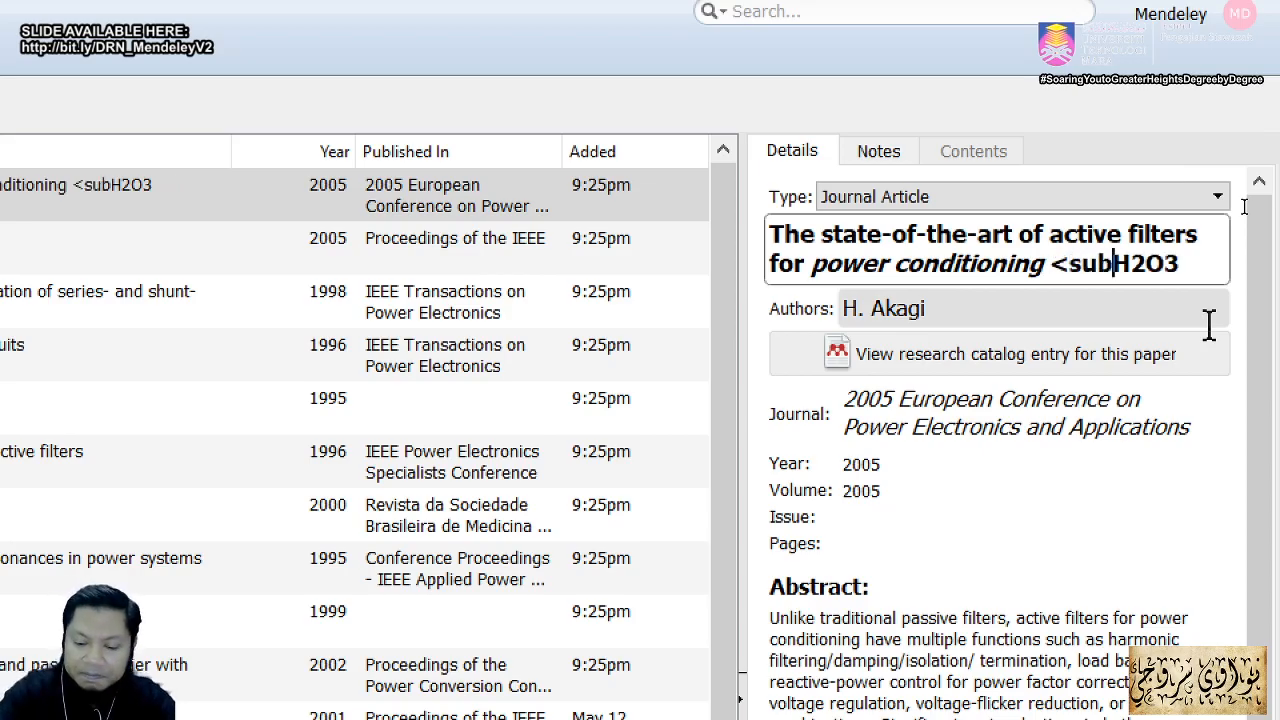
pyautogui.press('BackSpace')
pyautogui.press('BackSpace')
pyautogui.press('BackSpace')
pyautogui.press('BackSpace')
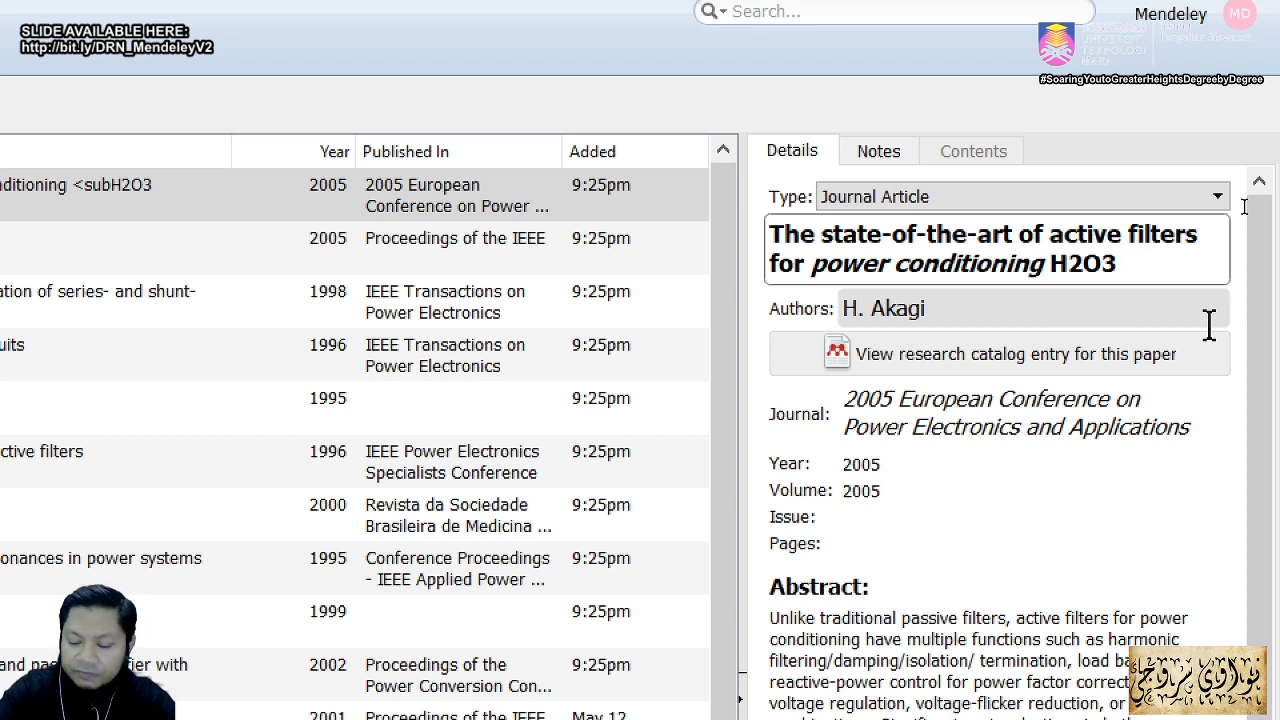
pyautogui.press('Right')
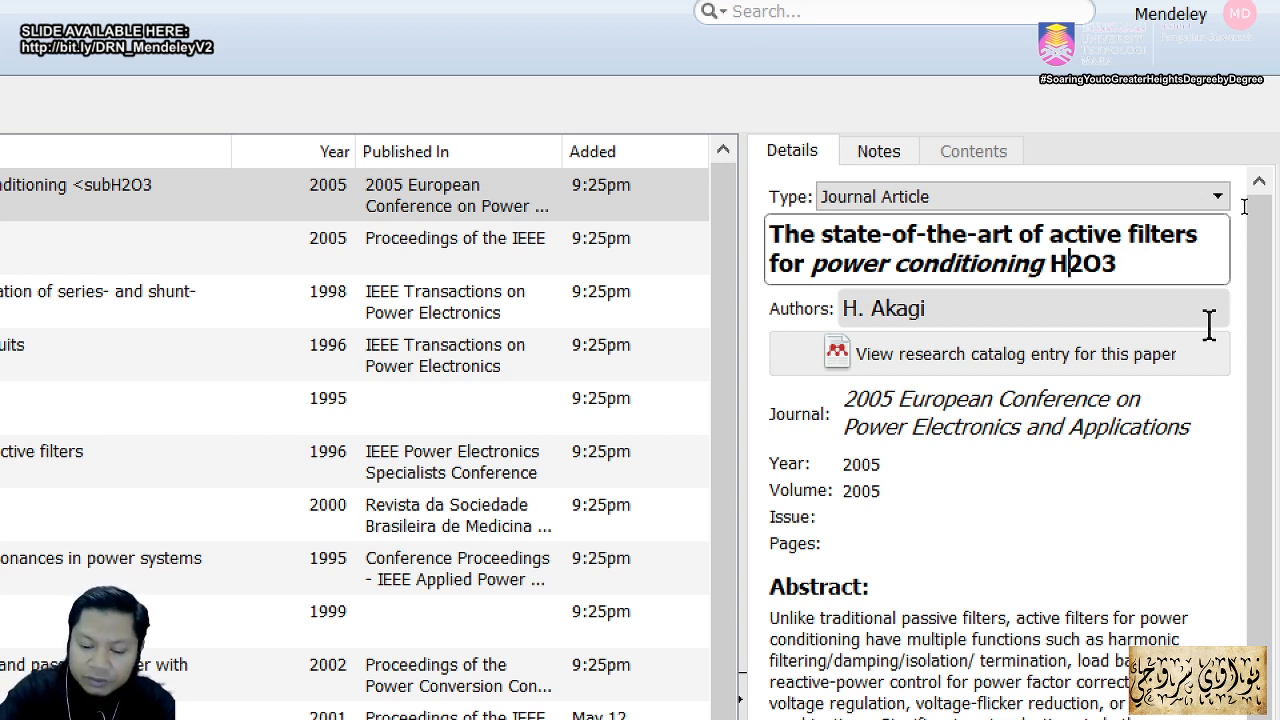
pyautogui.write('<')
pyautogui.write('sub')
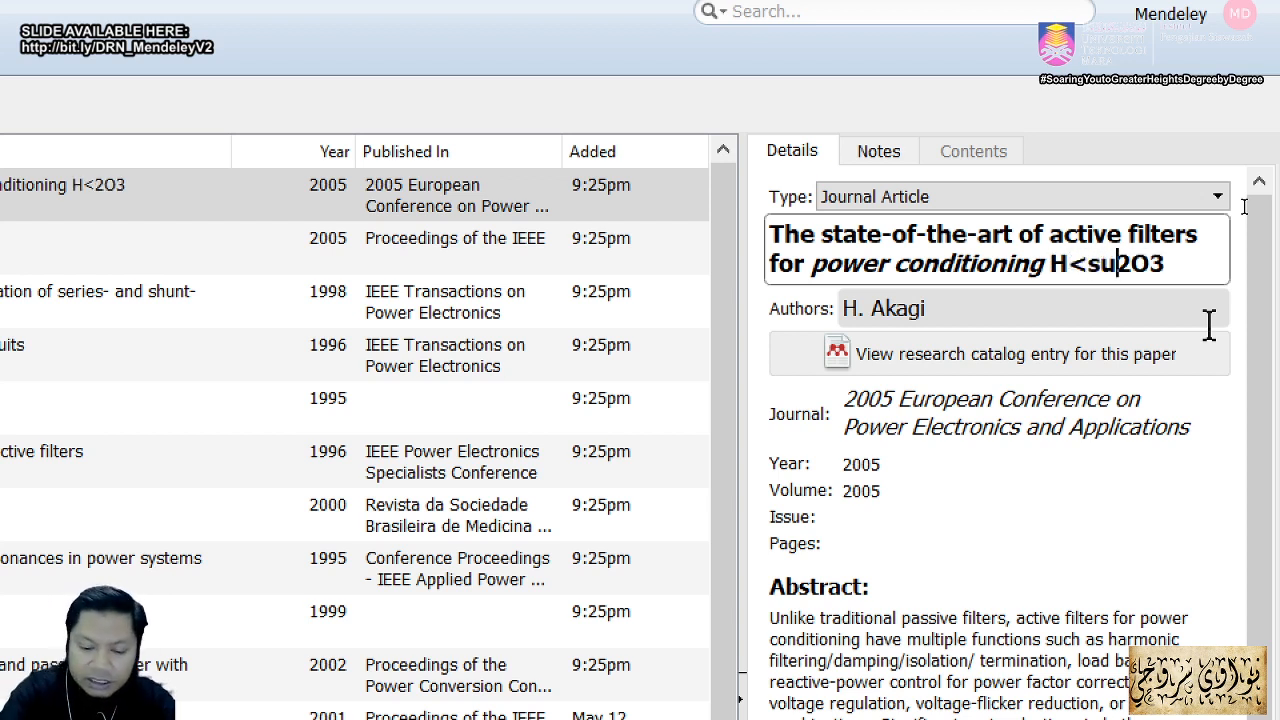
pyautogui.write('>')
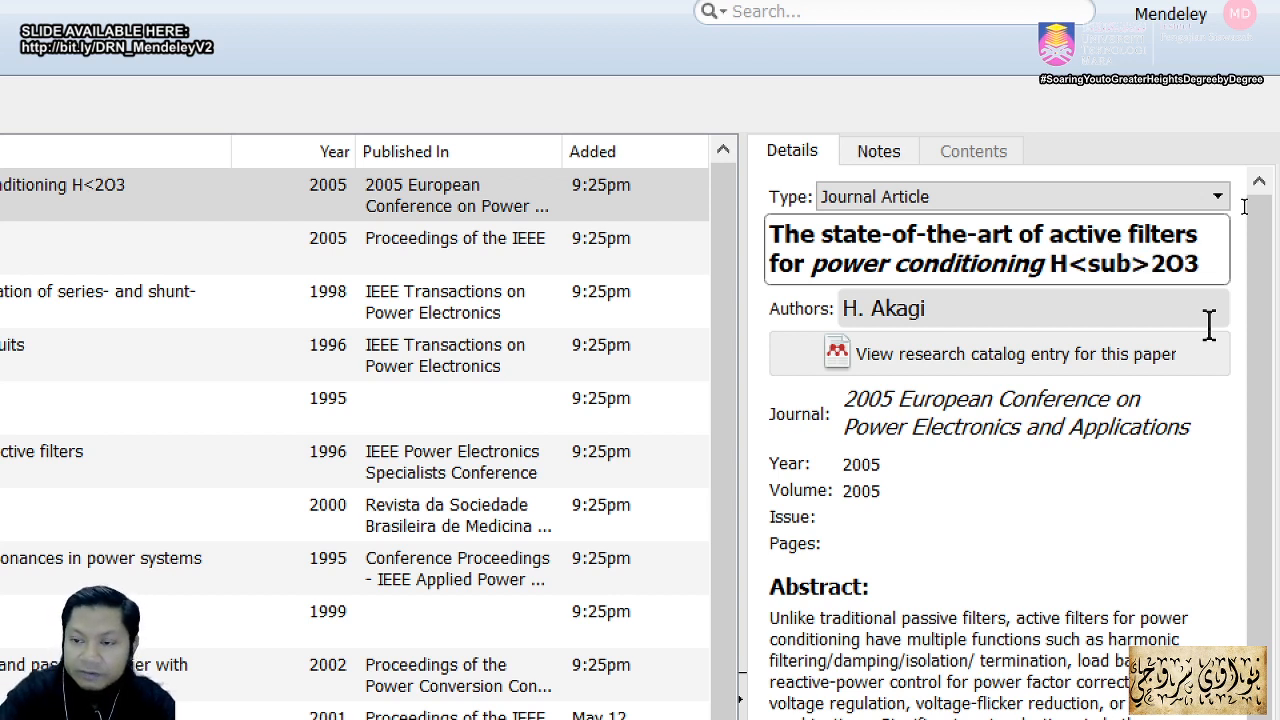
pyautogui.press('Right')
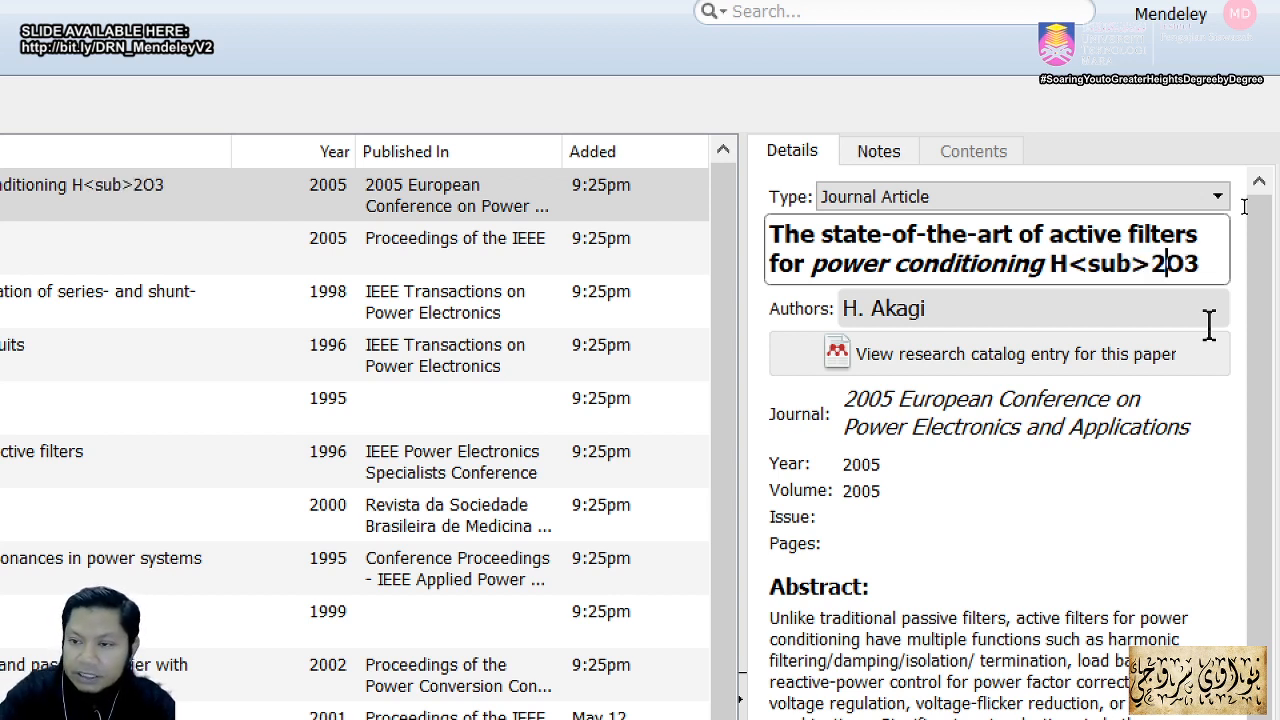
pyautogui.write('</sub')
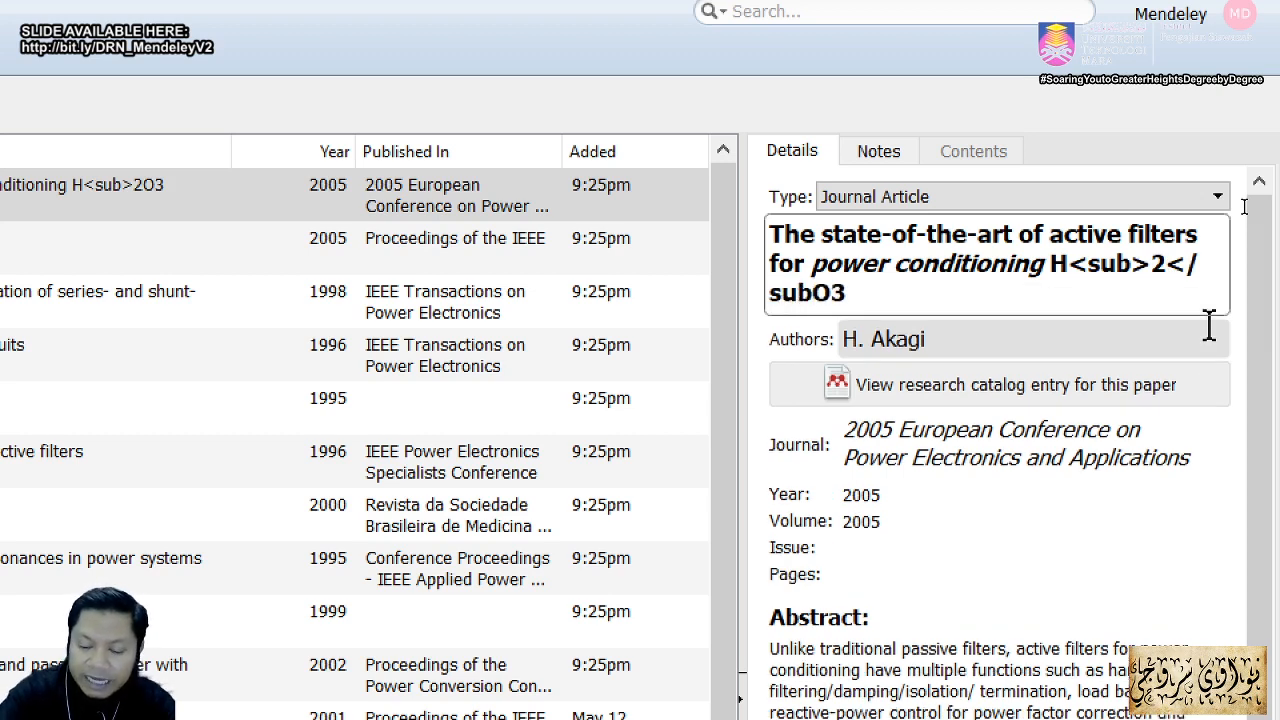
pyautogui.write('>')
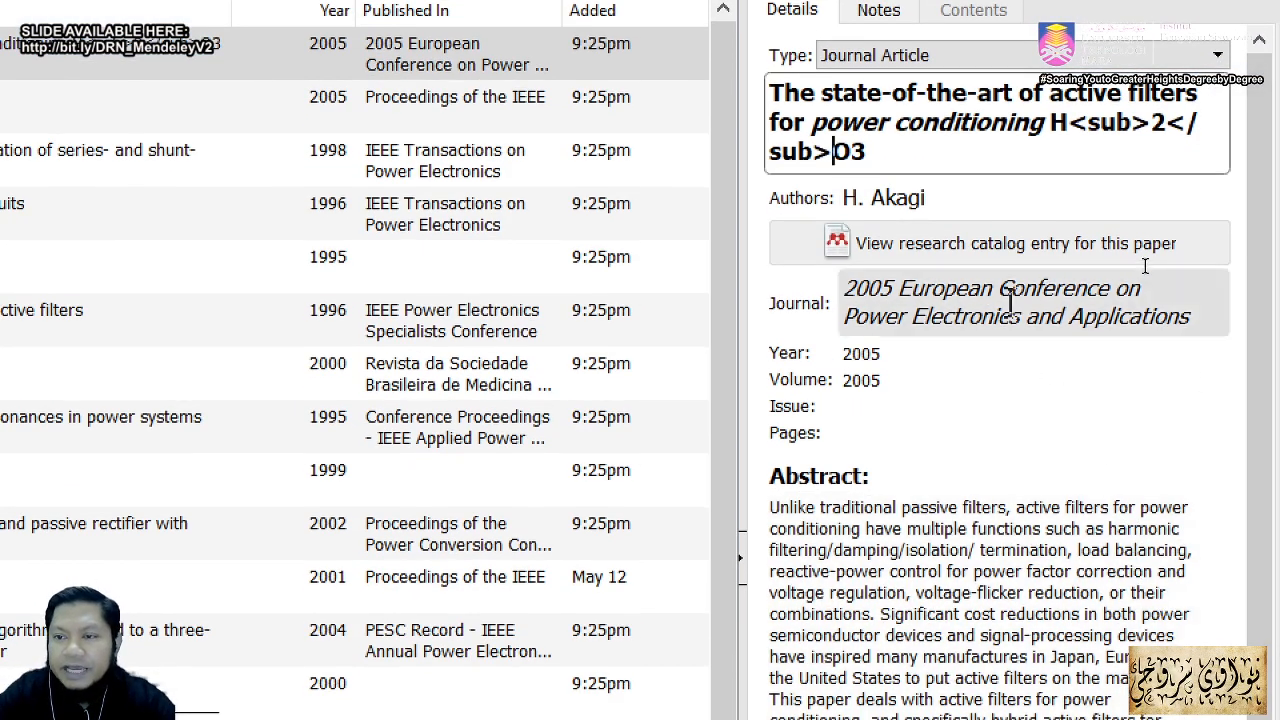
pyautogui.click(1045, 437)
pyautogui.hotkey('alt', 'Tab')
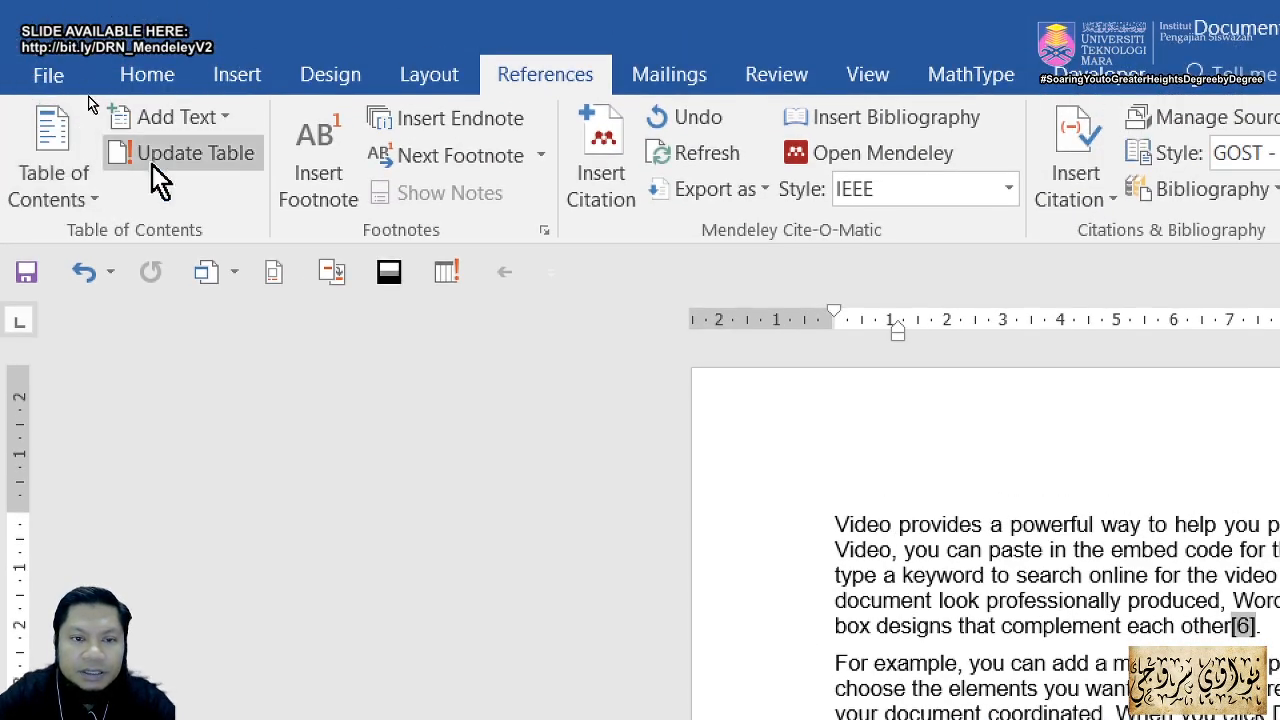
# Step: Refresh the Word bibliography so reference [1] shows H₂O3 with a subscript 2
pyautogui.click(740, 165)
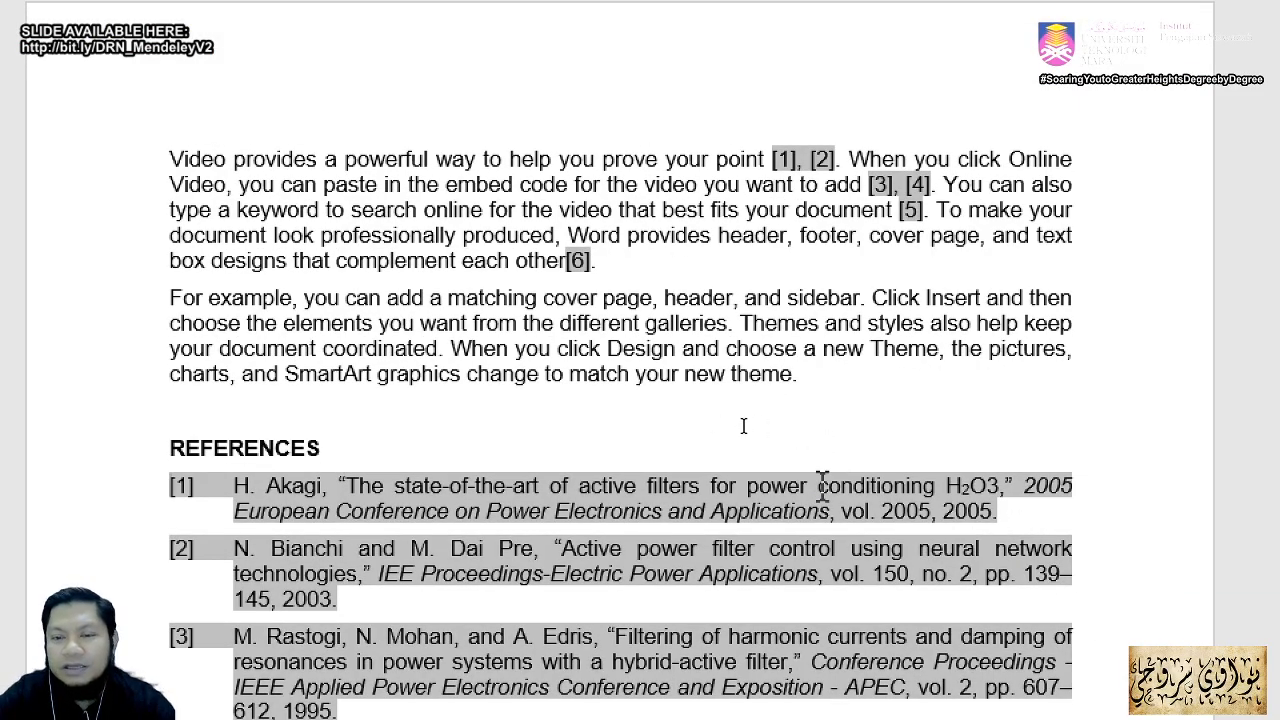
pyautogui.hotkey('alt', 'Tab')
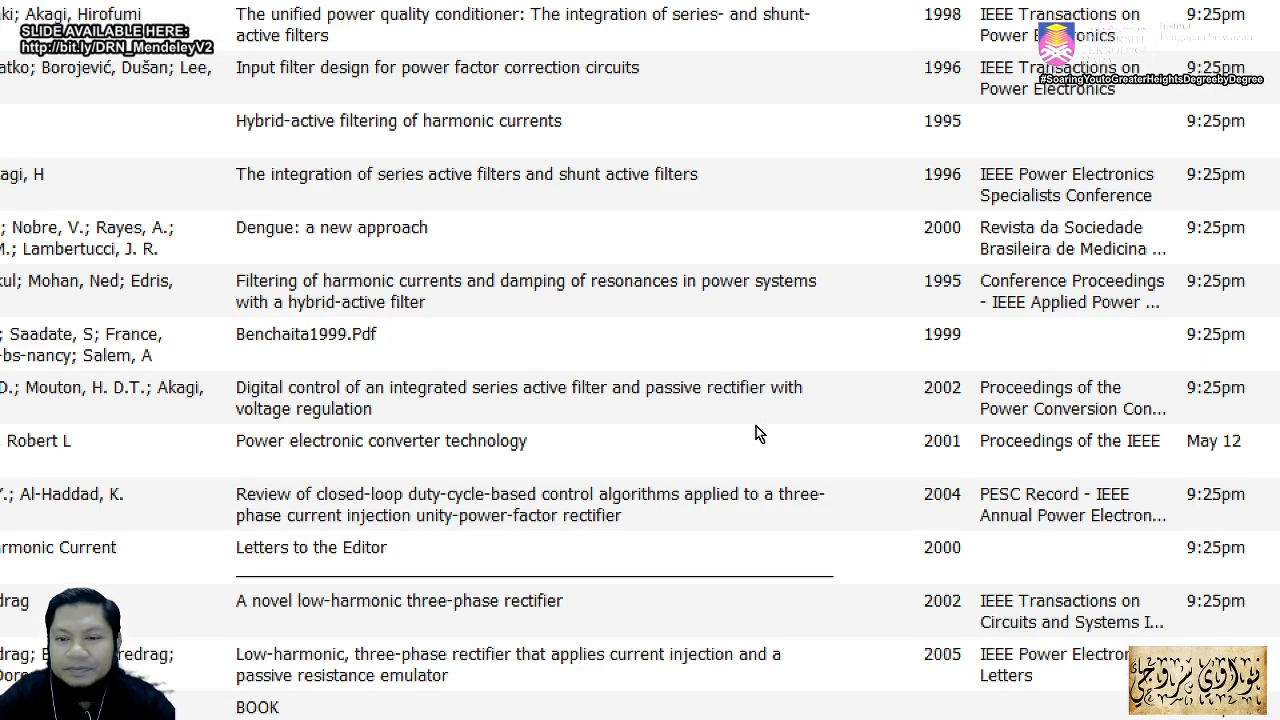
pyautogui.hotkey('alt', 'Tab')
pyautogui.hotkey('alt', 'Tab')
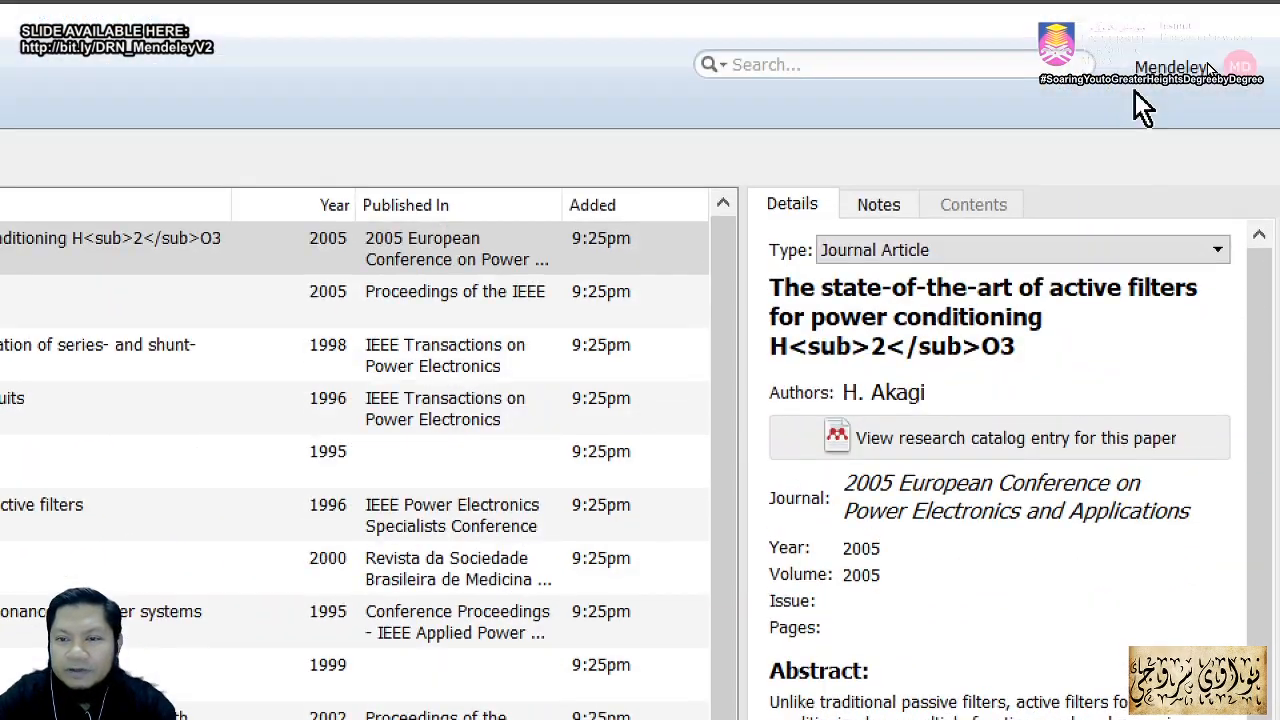
# Step: Correct the Akagi title's italic tags to <i>power conditioning</i> and save it
pyautogui.click(808, 322)
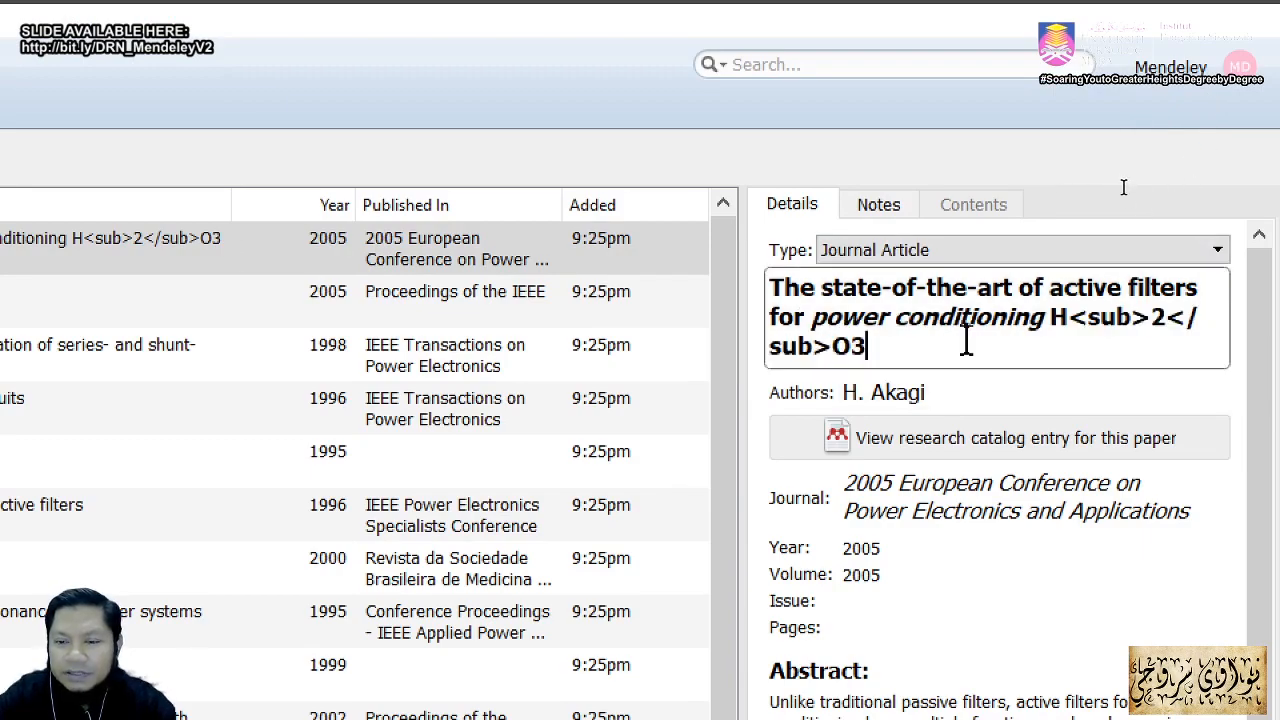
pyautogui.click(816, 316)
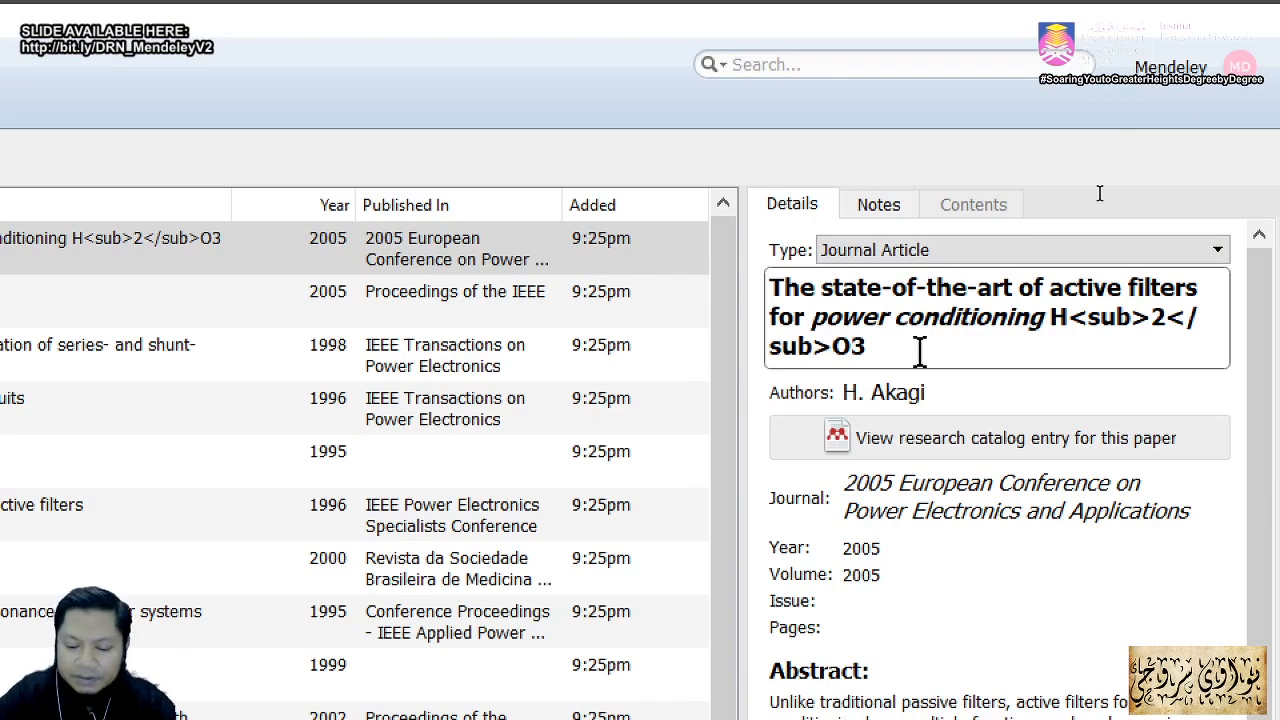
pyautogui.write('<i>')
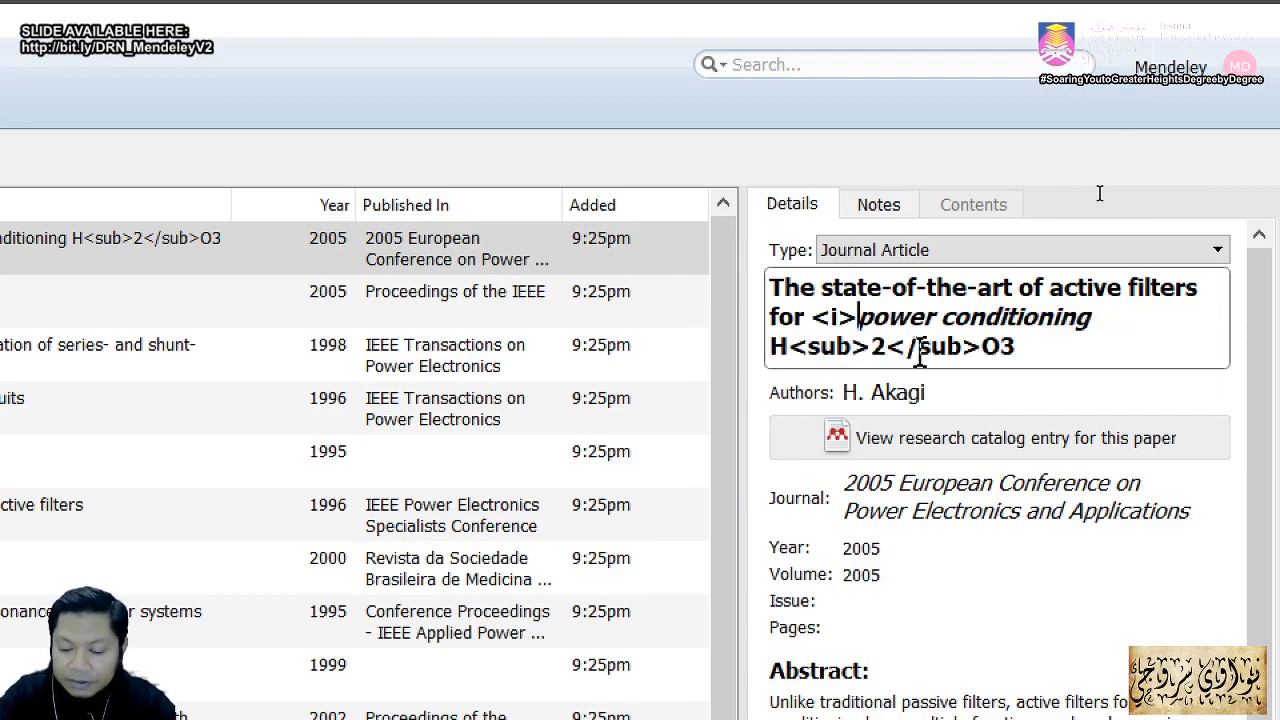
pyautogui.press('Right')
pyautogui.press('Right')
pyautogui.press('Right')
pyautogui.press('Right')
pyautogui.press('Right')
pyautogui.press('Right')
pyautogui.press('Right')
pyautogui.press('Right')
pyautogui.press('Right')
pyautogui.press('Right')
pyautogui.press('Right')
pyautogui.press('Right')
pyautogui.press('Right')
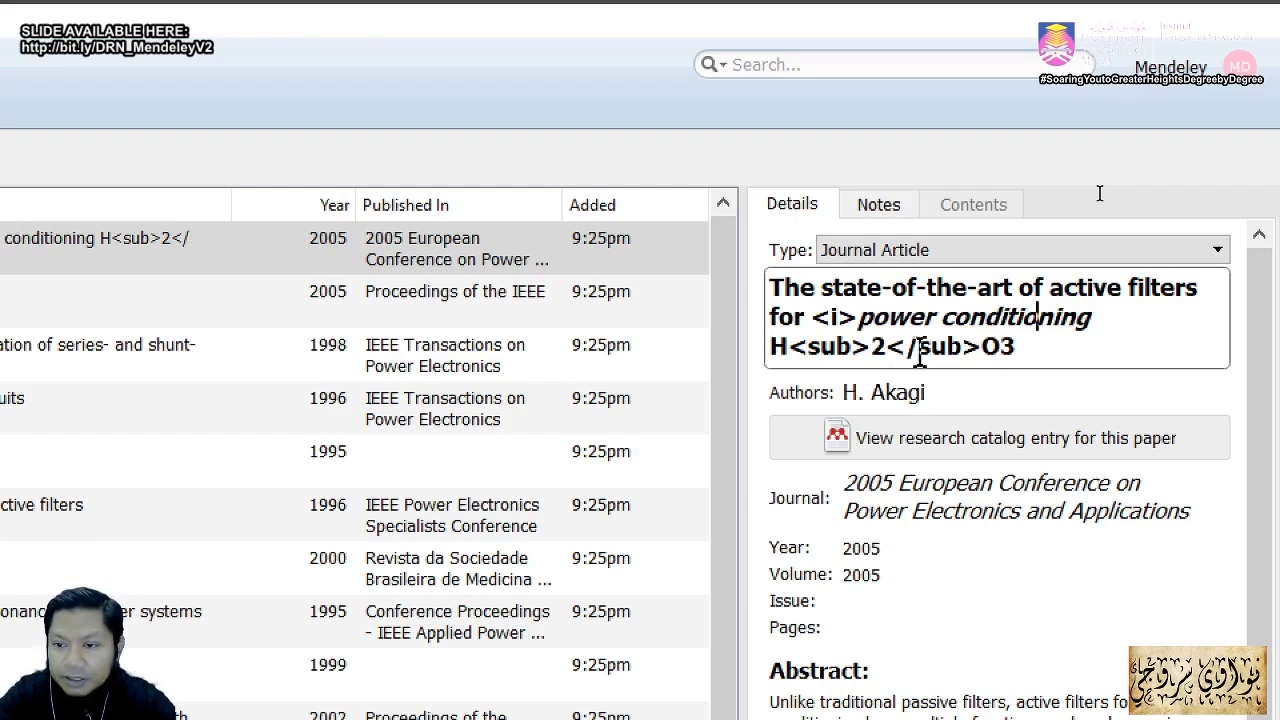
pyautogui.write('<i')
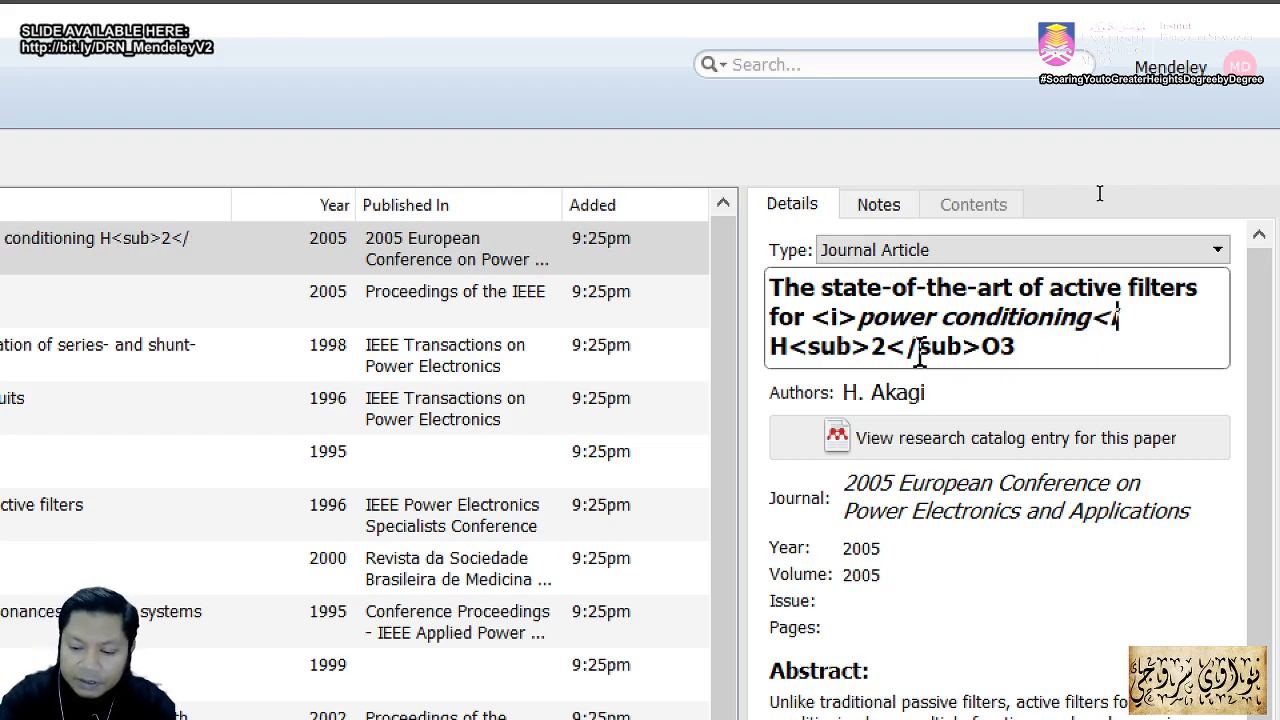
pyautogui.press('BackSpace')
pyautogui.write('/')
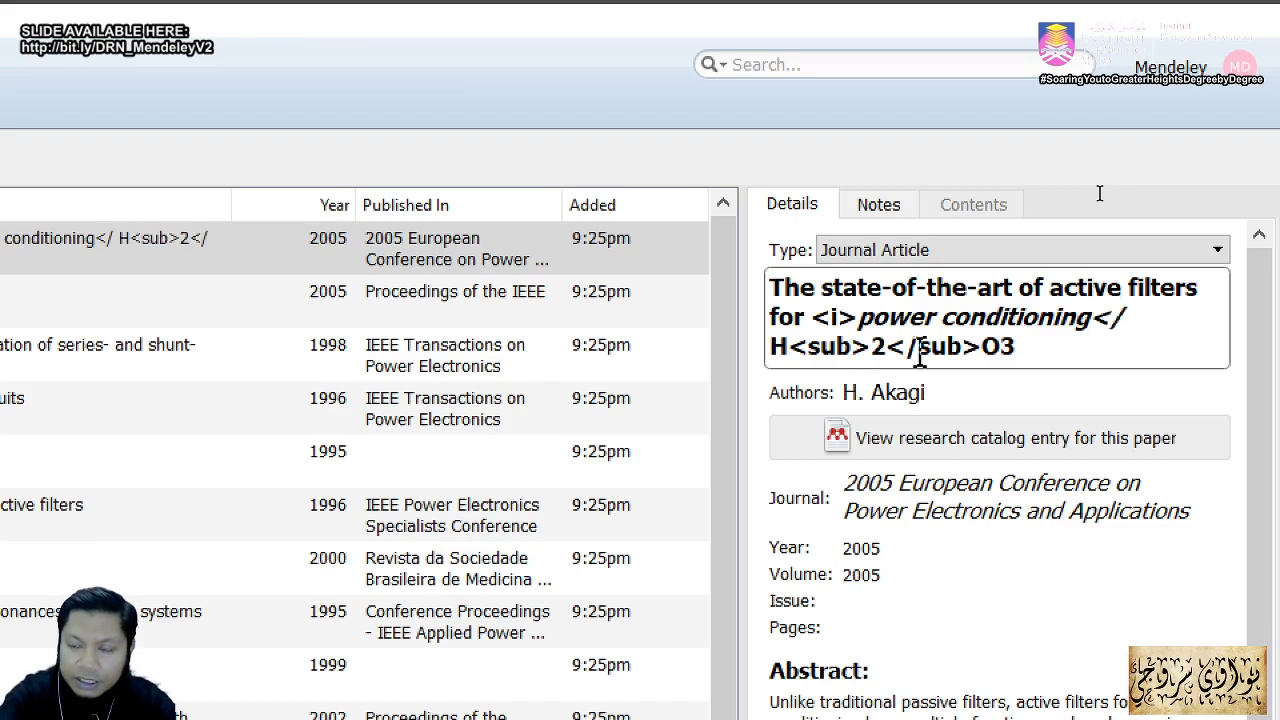
pyautogui.write('i>')
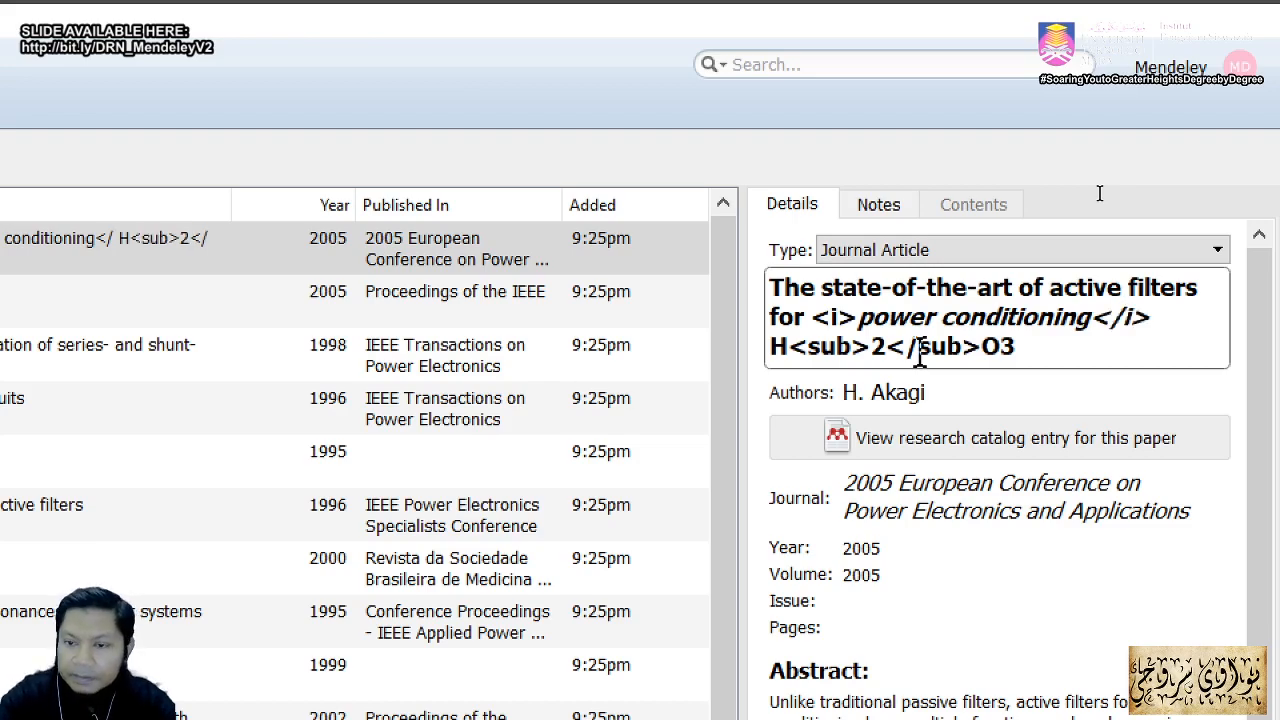
pyautogui.click(1088, 655)
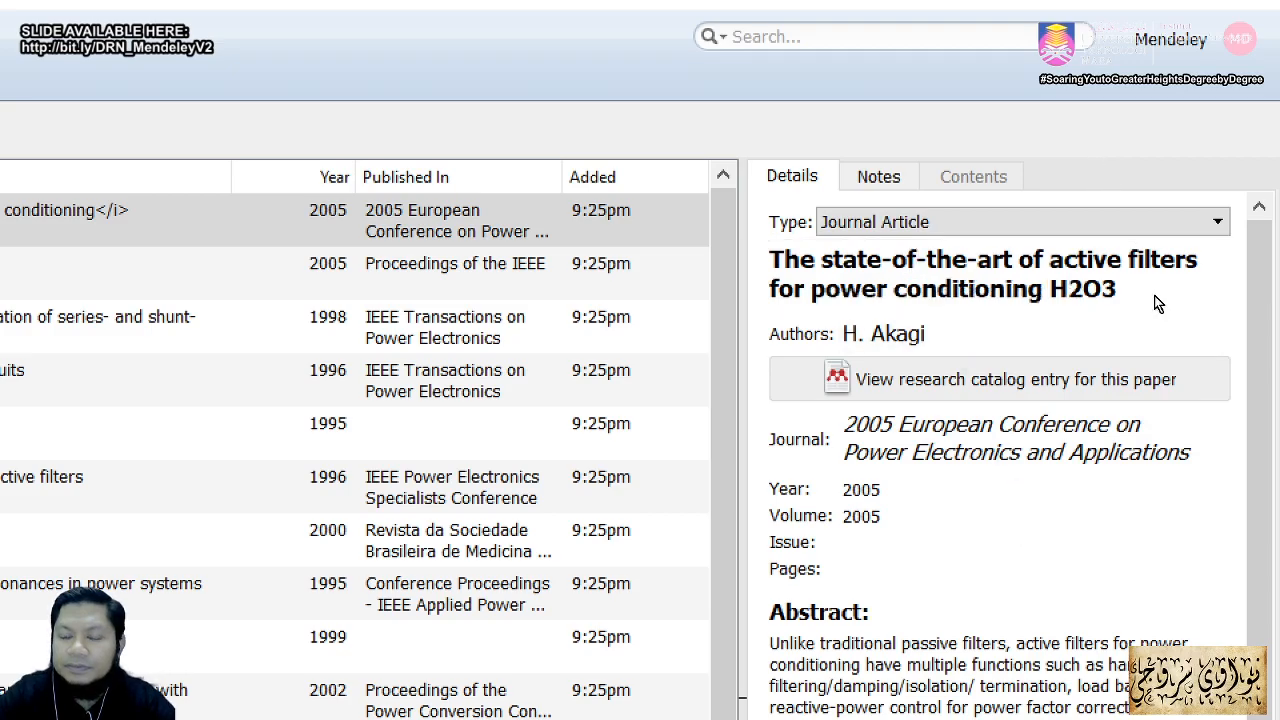
pyautogui.hotkey('alt', 'Tab')
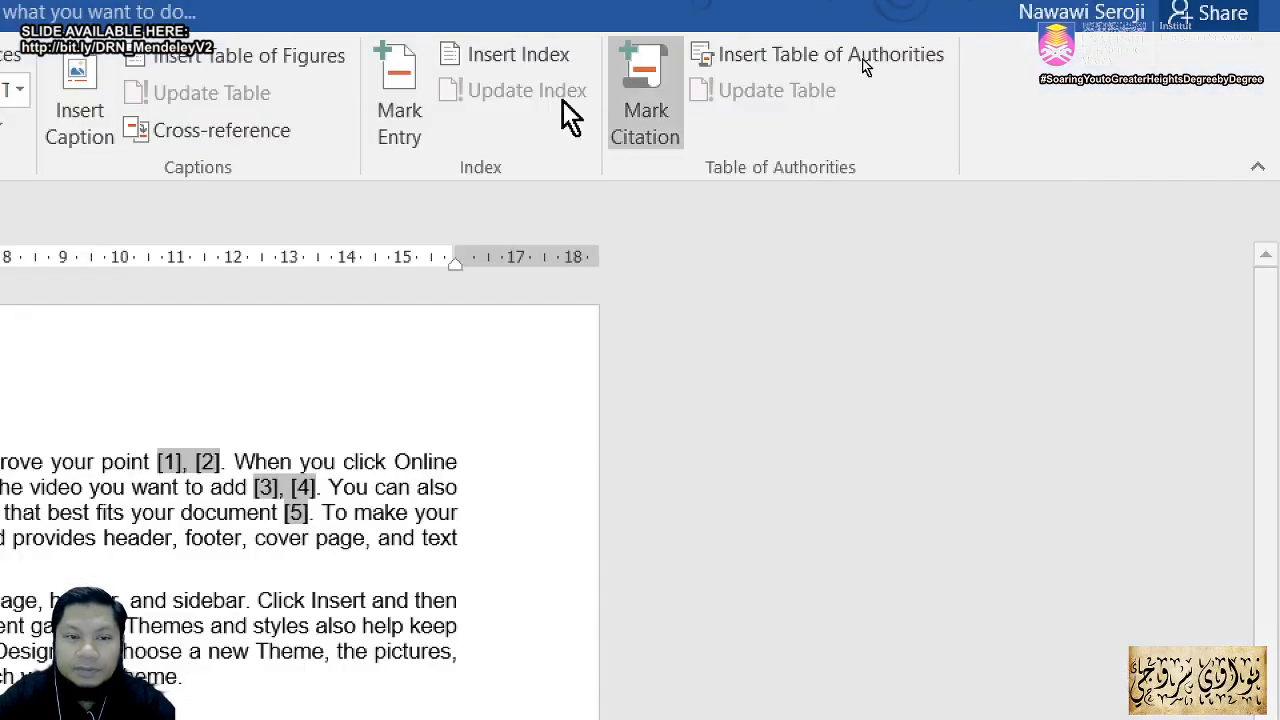
# Step: Refresh the bibliography so reference [1] italicizes only 'power conditioning'
pyautogui.click(172, 158)
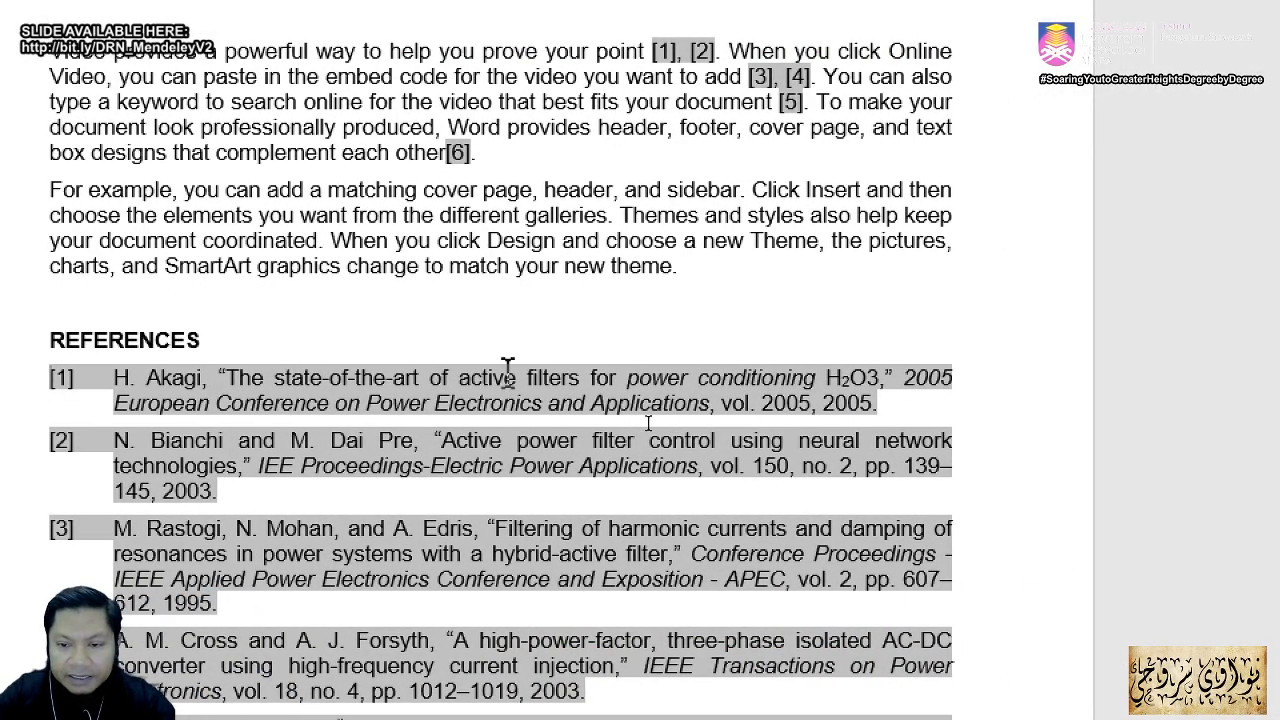
pyautogui.hotkey('alt', 'Tab')
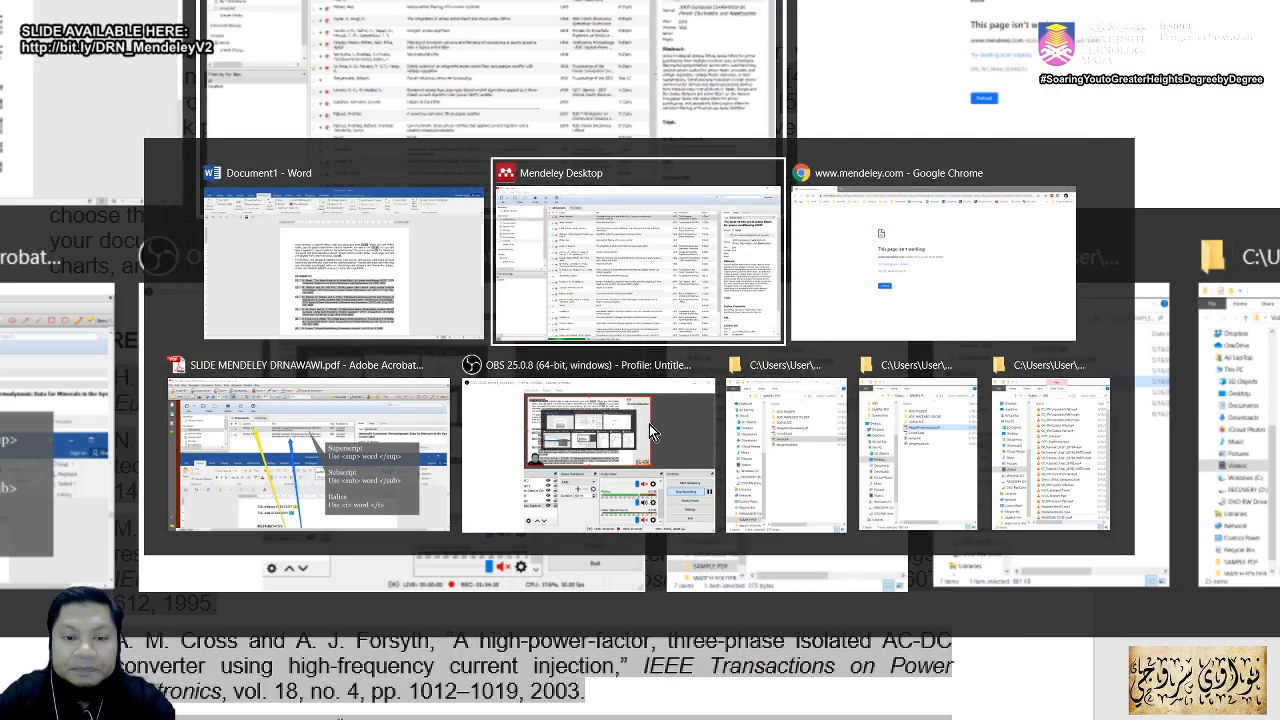
# Step: Scroll the Acrobat slide deck to page 42, 'Managing Citation Style', then return to Word
pyautogui.hotkey('alt', 'Tab')
pyautogui.hotkey('alt', 'Tab')
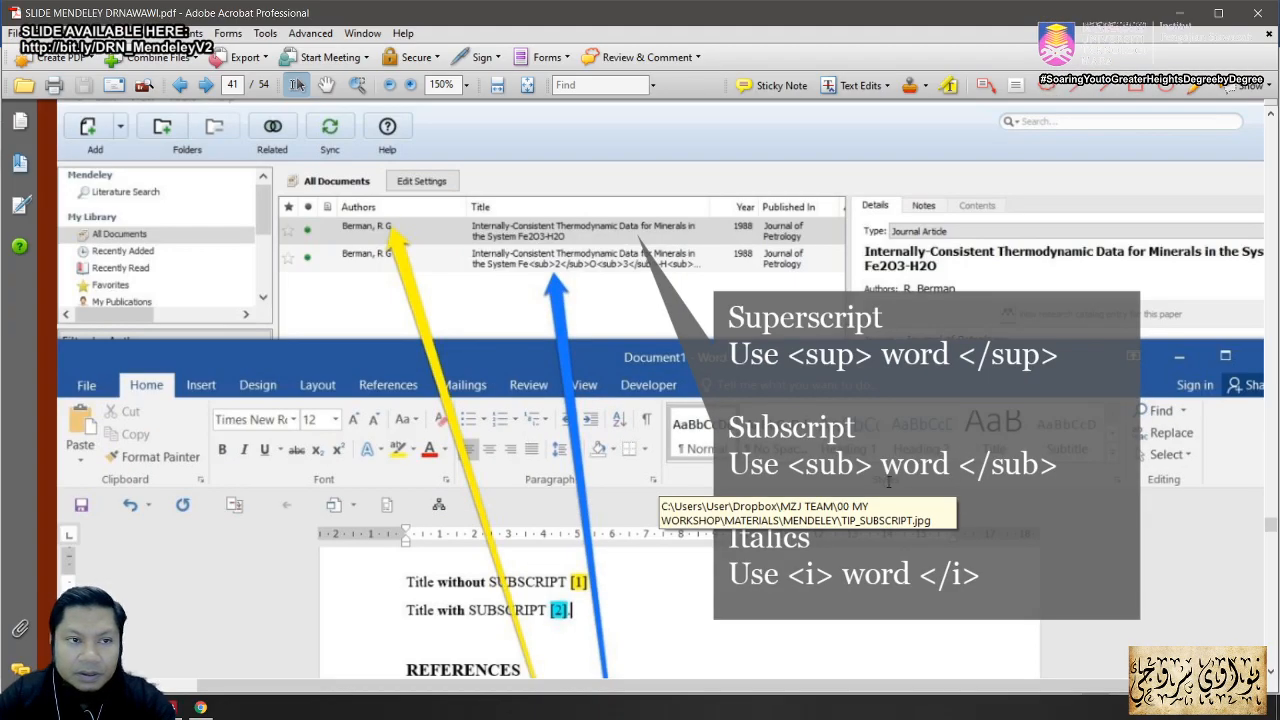
pyautogui.scroll(-5, 948, 476)
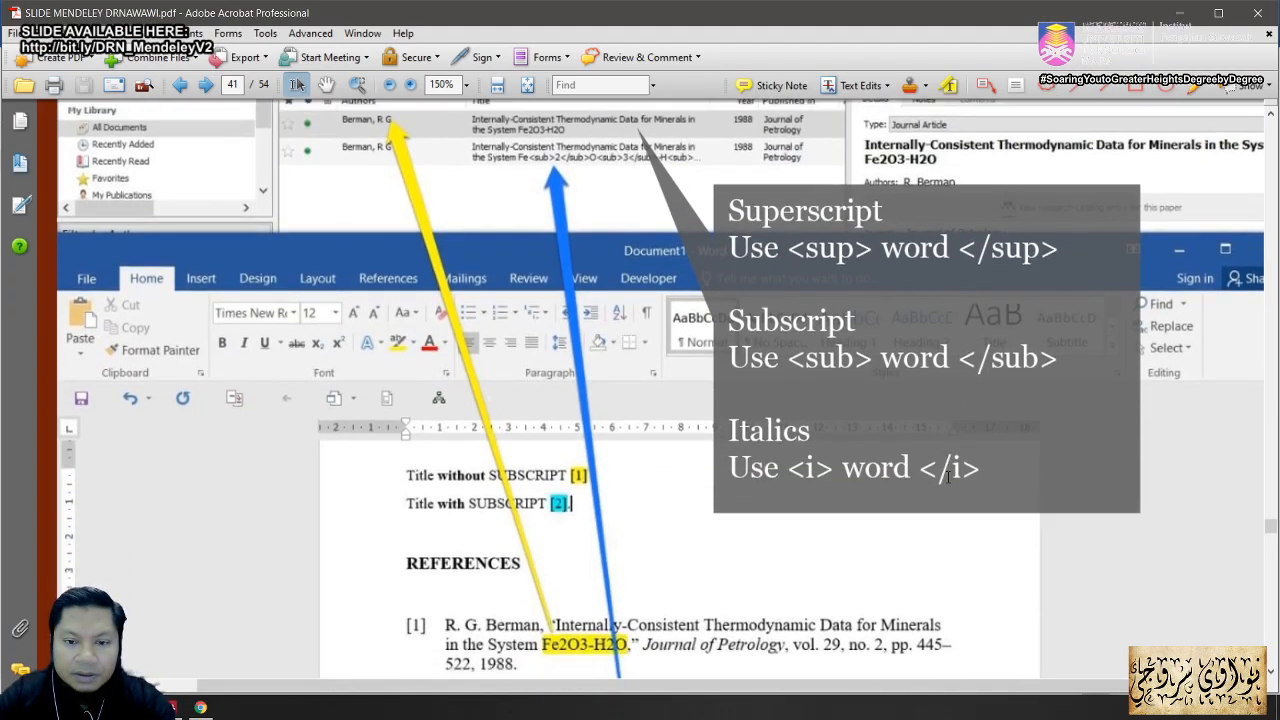
pyautogui.scroll(-10, 948, 476)
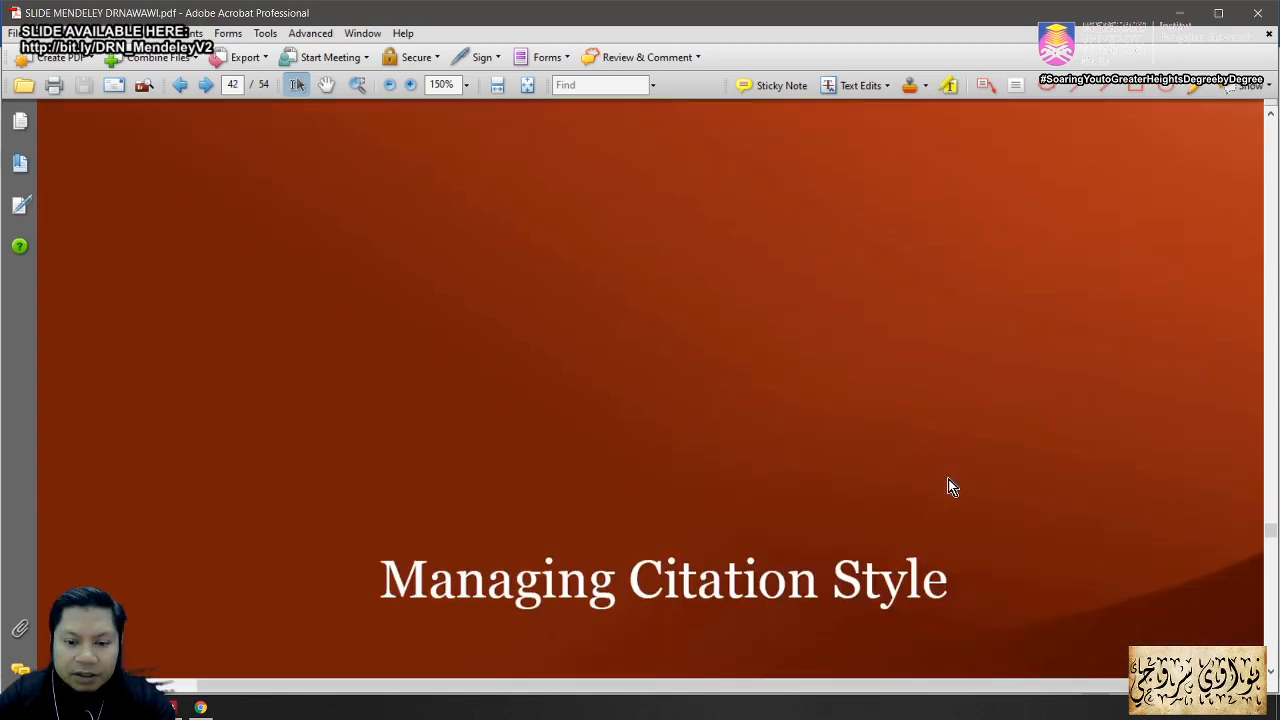
pyautogui.scroll(-3, 950, 487)
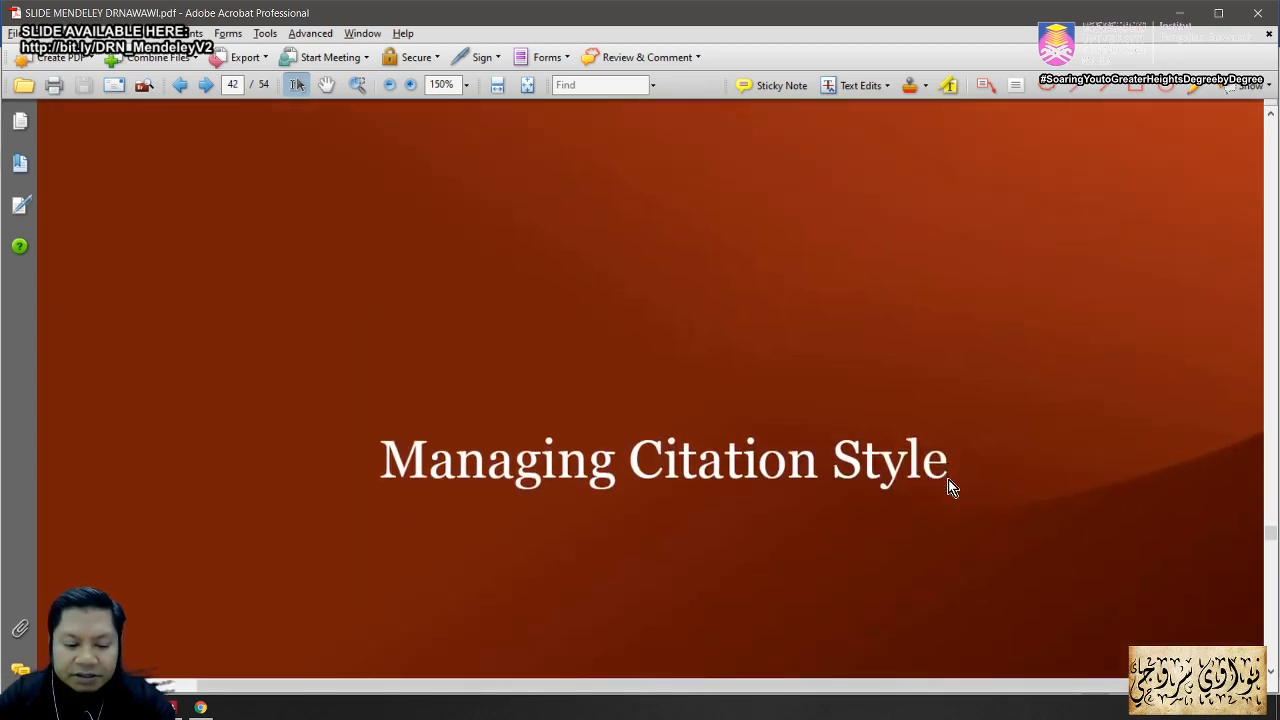
pyautogui.scroll(-1, 950, 487)
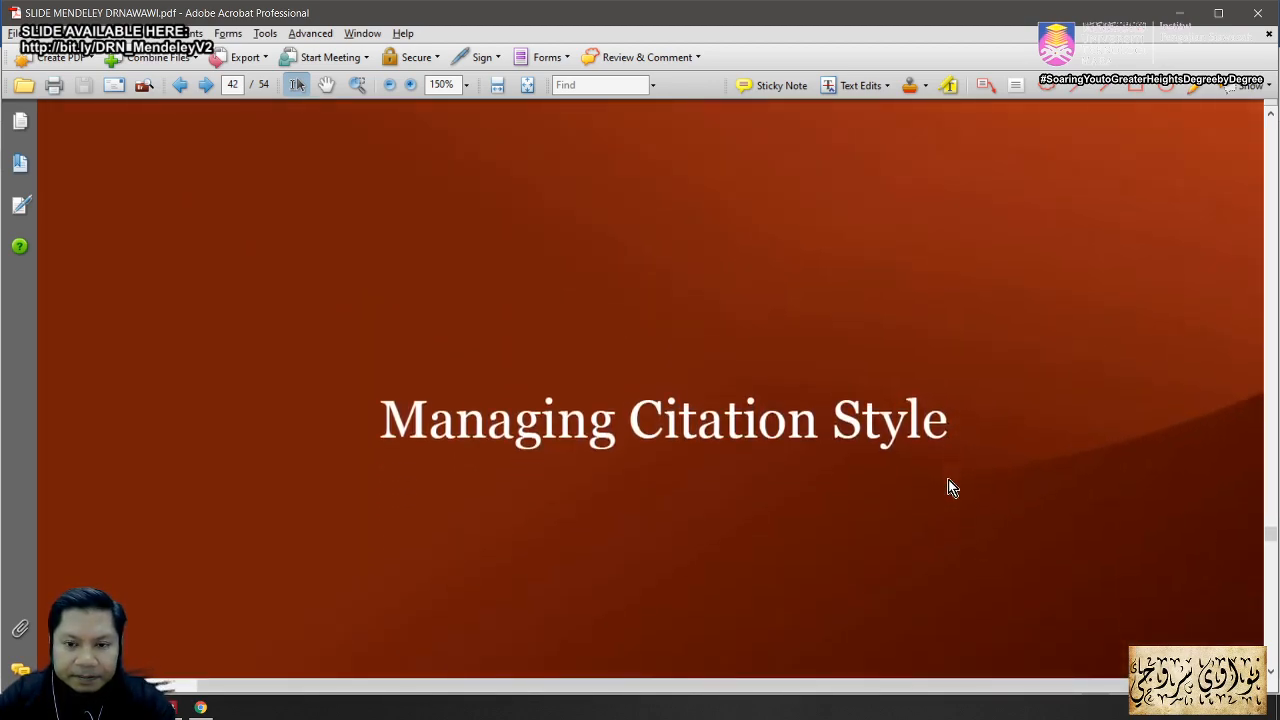
pyautogui.scroll(-2, 948, 479)
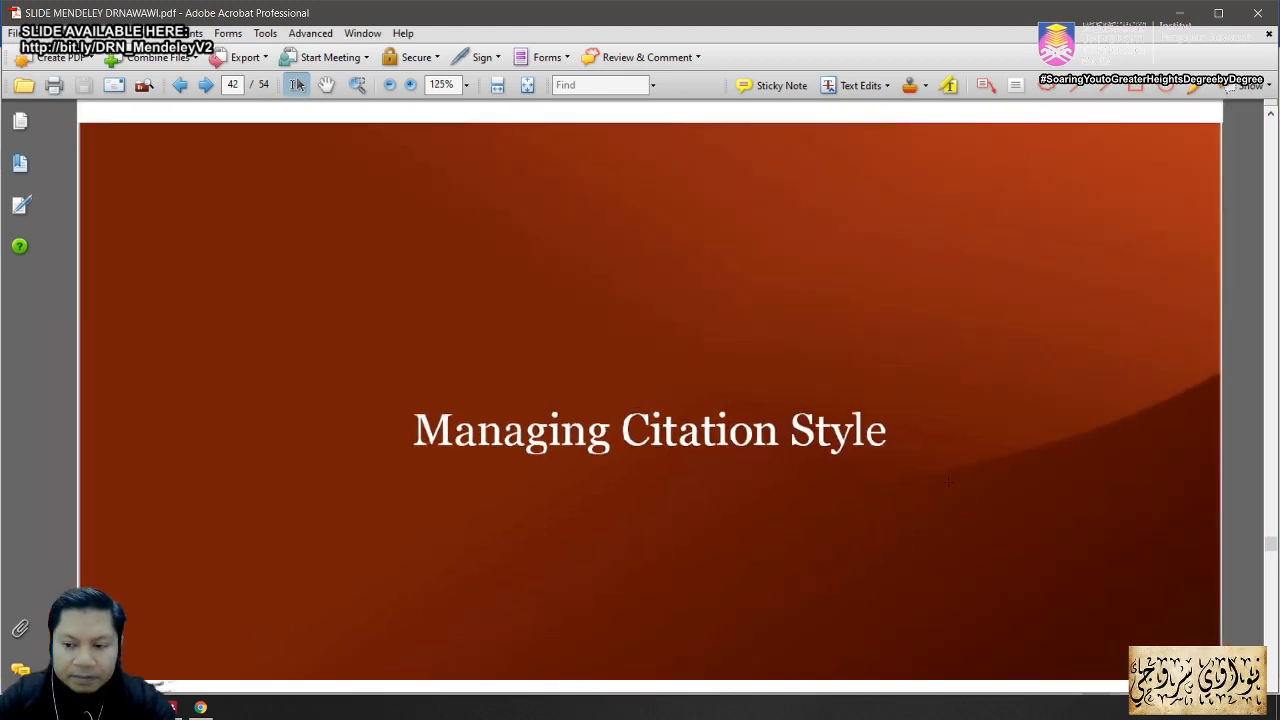
pyautogui.scroll(-2, 948, 481)
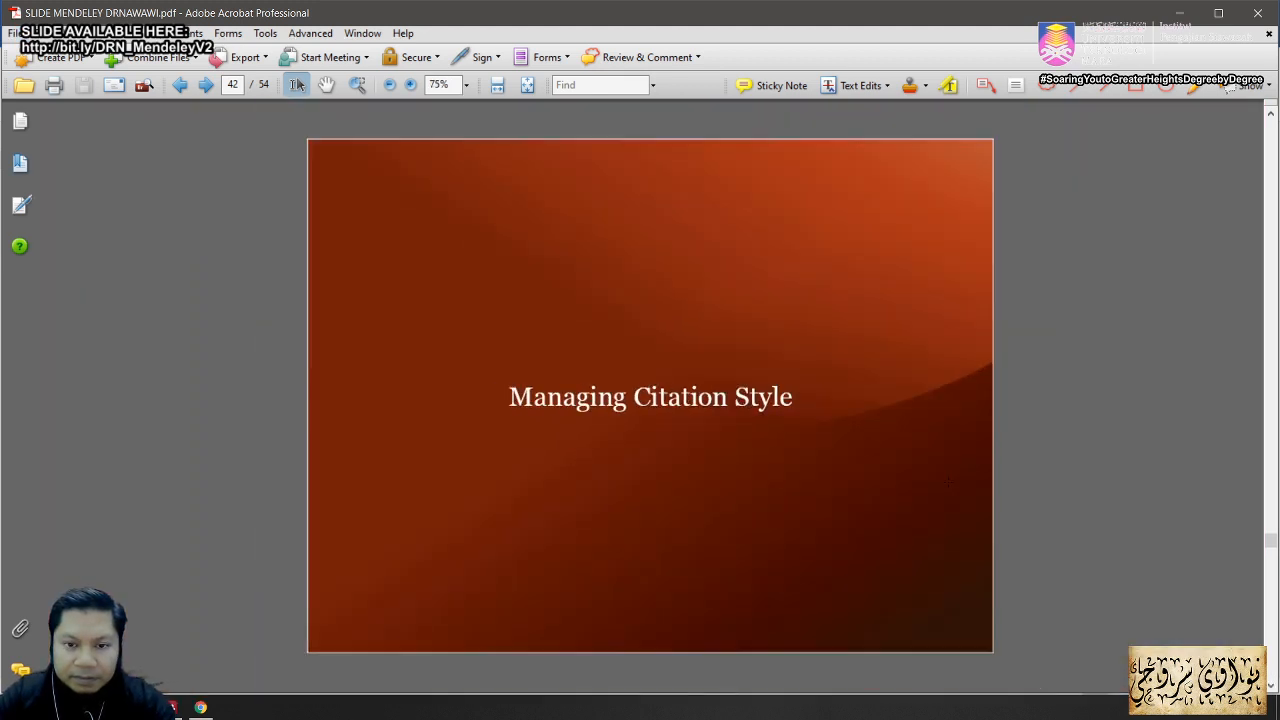
pyautogui.scroll(1, 948, 482)
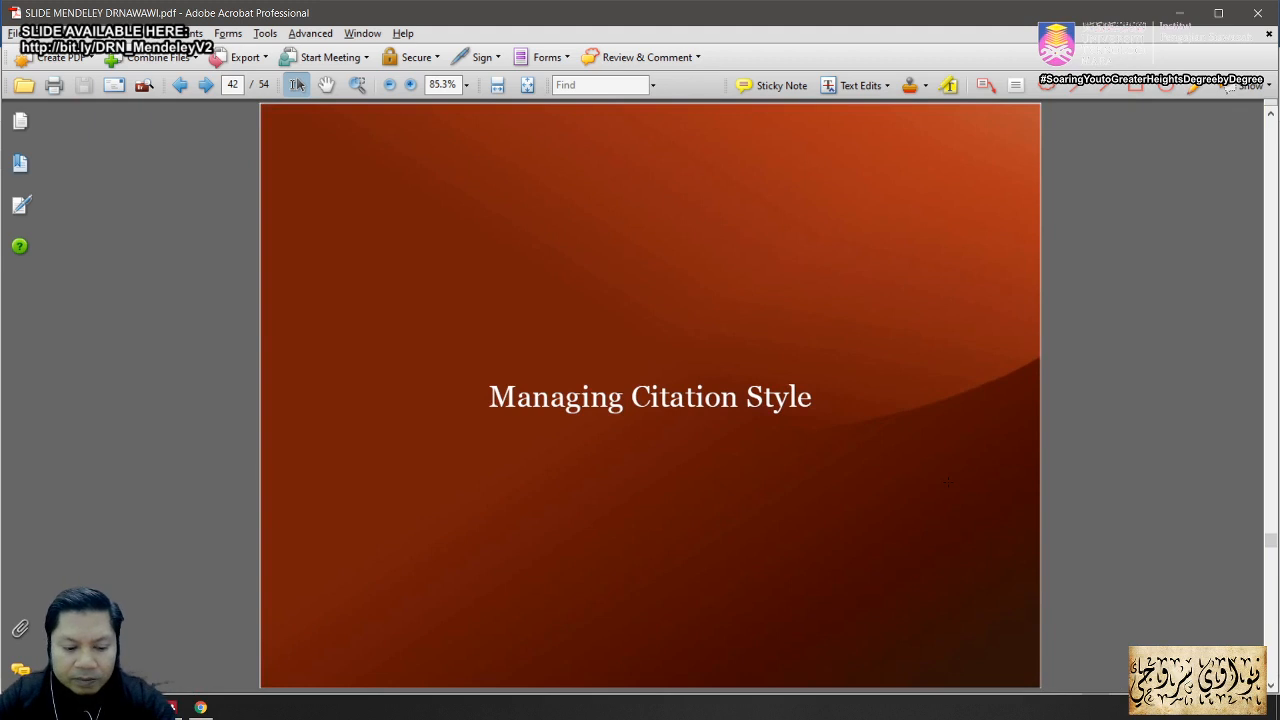
pyautogui.hotkey('alt', 'w')
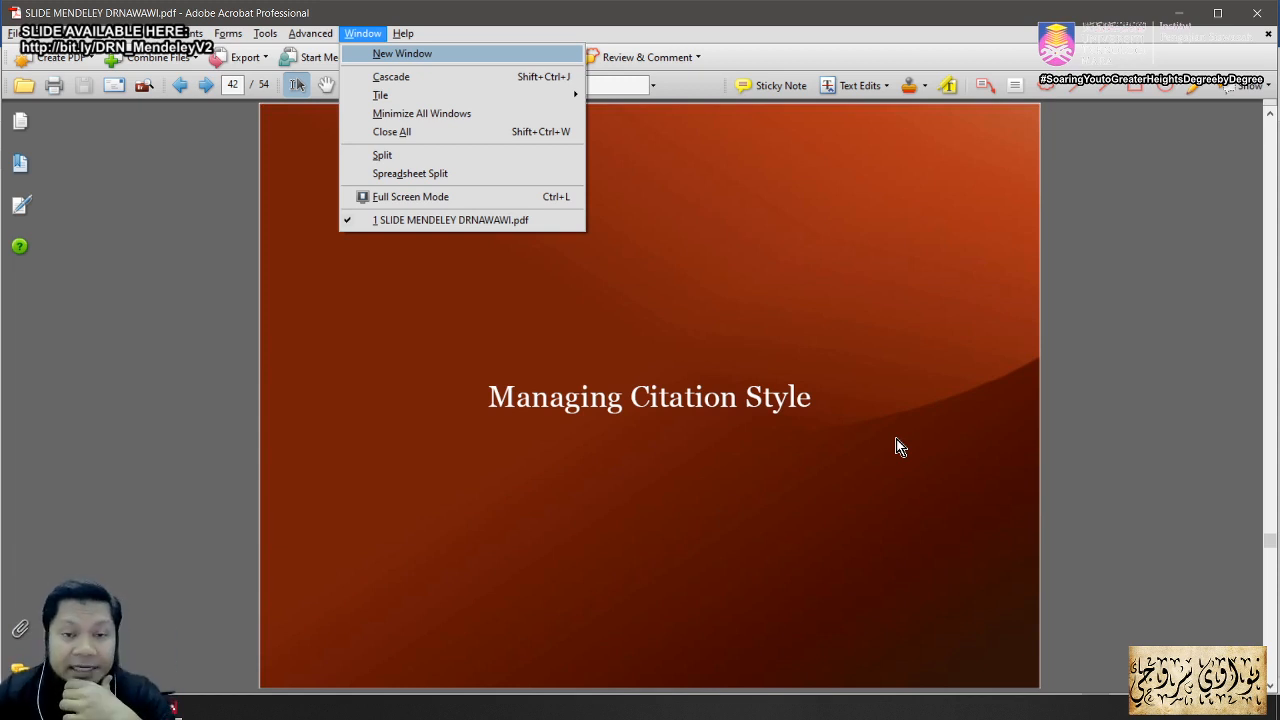
pyautogui.click(412, 707)
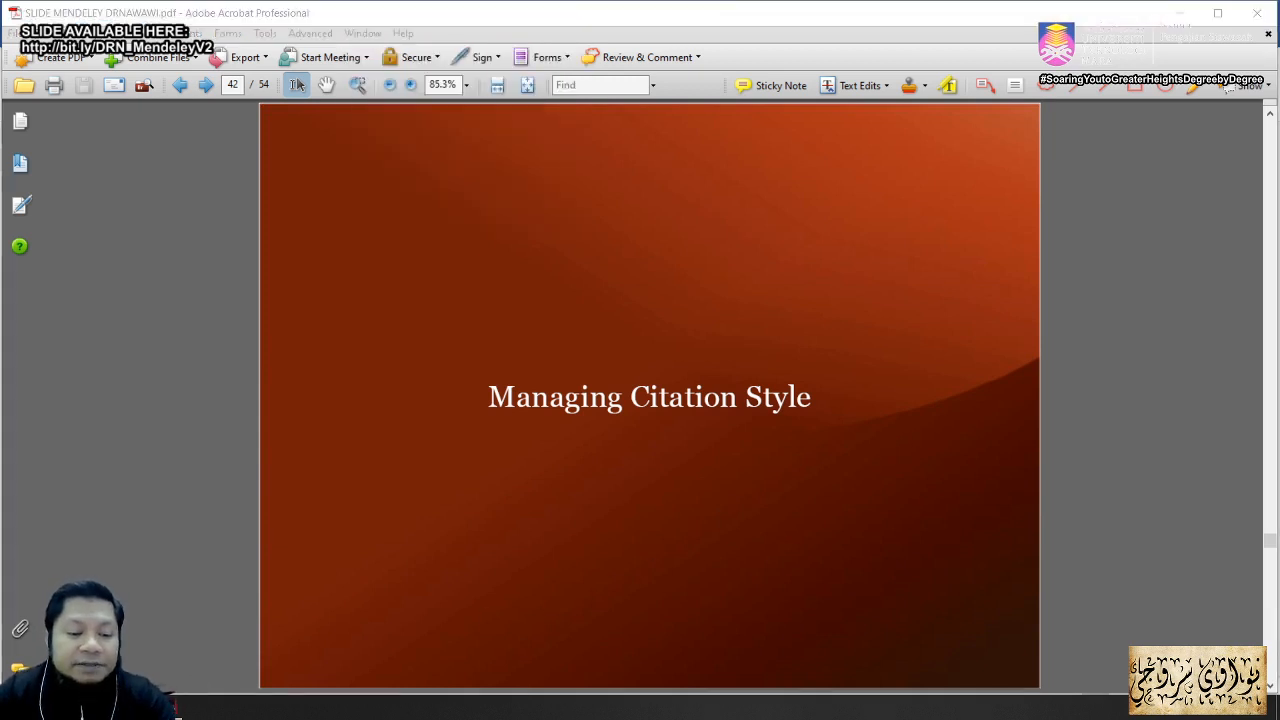
# Step: Restyle the Word bibliography as American Psychological Association 6th edition, then go back to Acrobat
pyautogui.click(1008, 446)
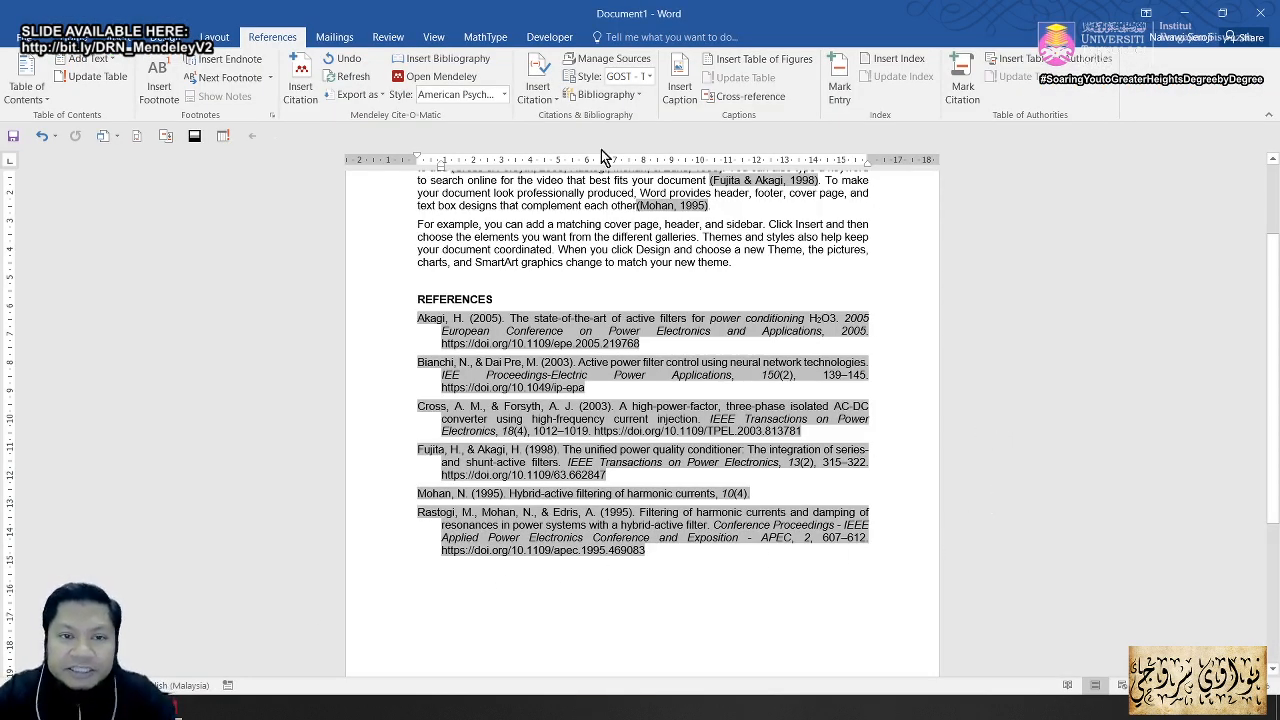
pyautogui.click(505, 95)
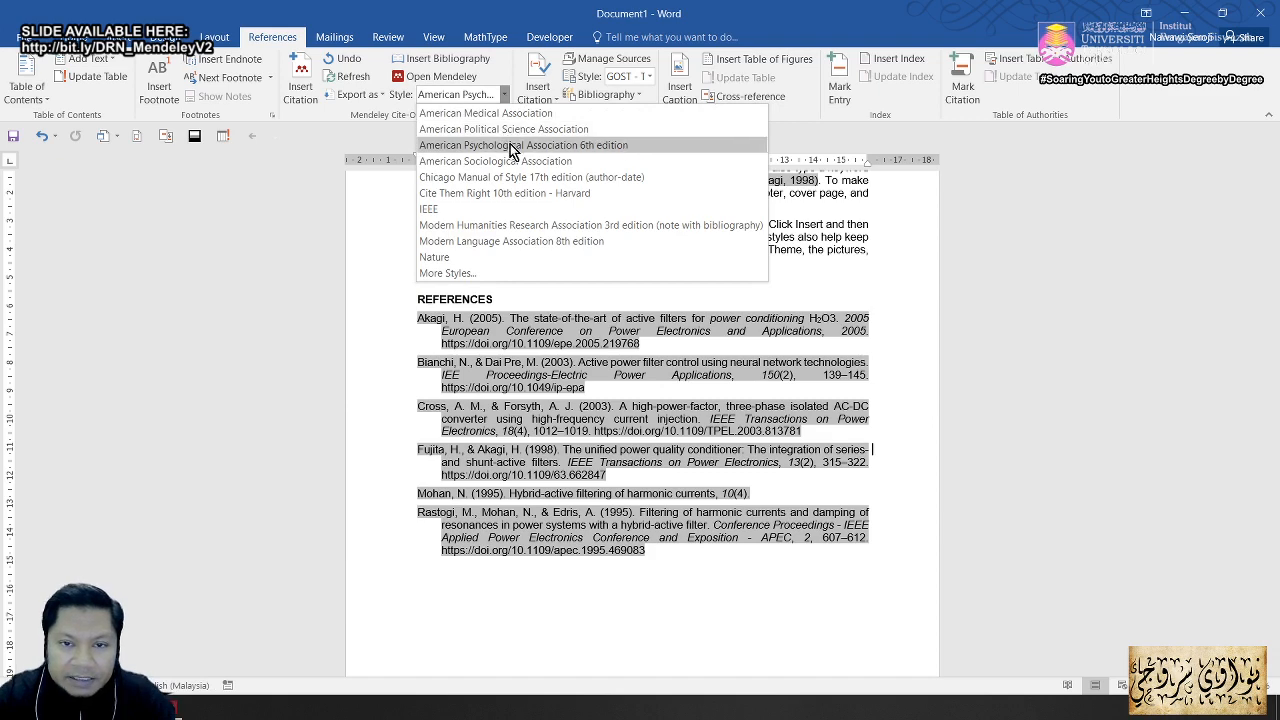
pyautogui.click(508, 145)
pyautogui.keyDown('ctrl'); pyautogui.scroll(7, 925, 393); pyautogui.keyUp('ctrl')
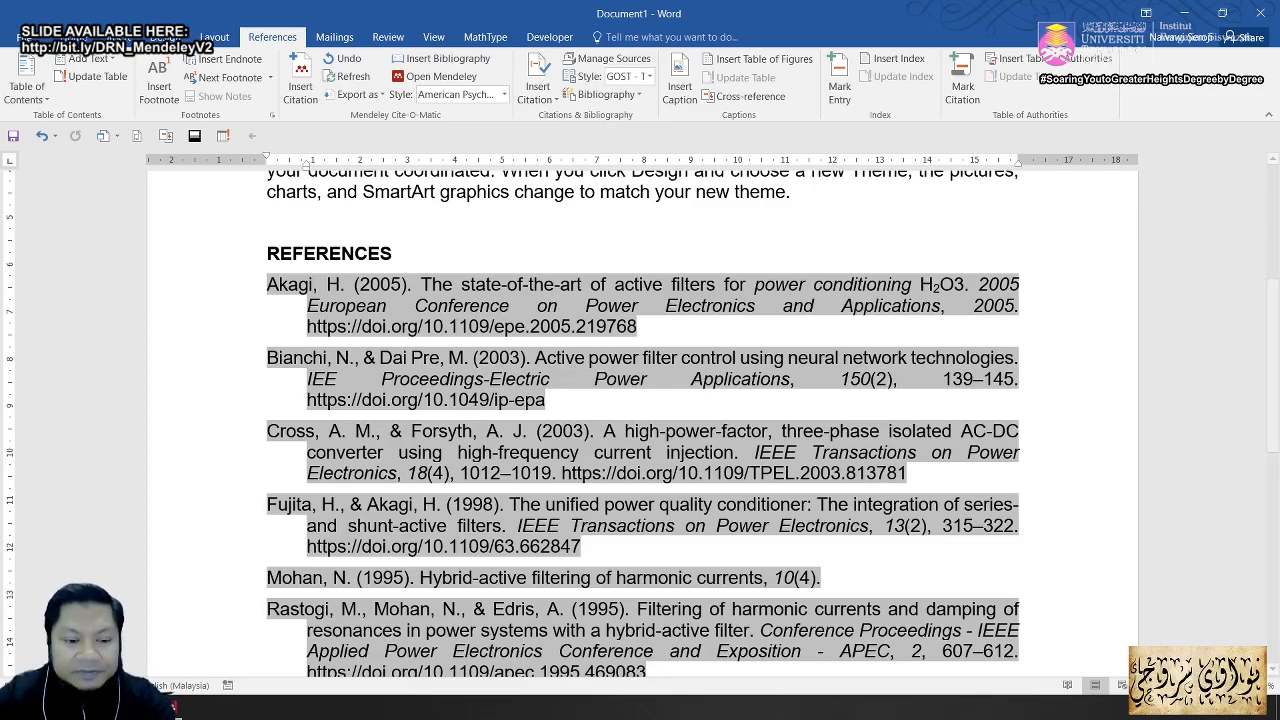
pyautogui.hotkey('alt', 'Tab')
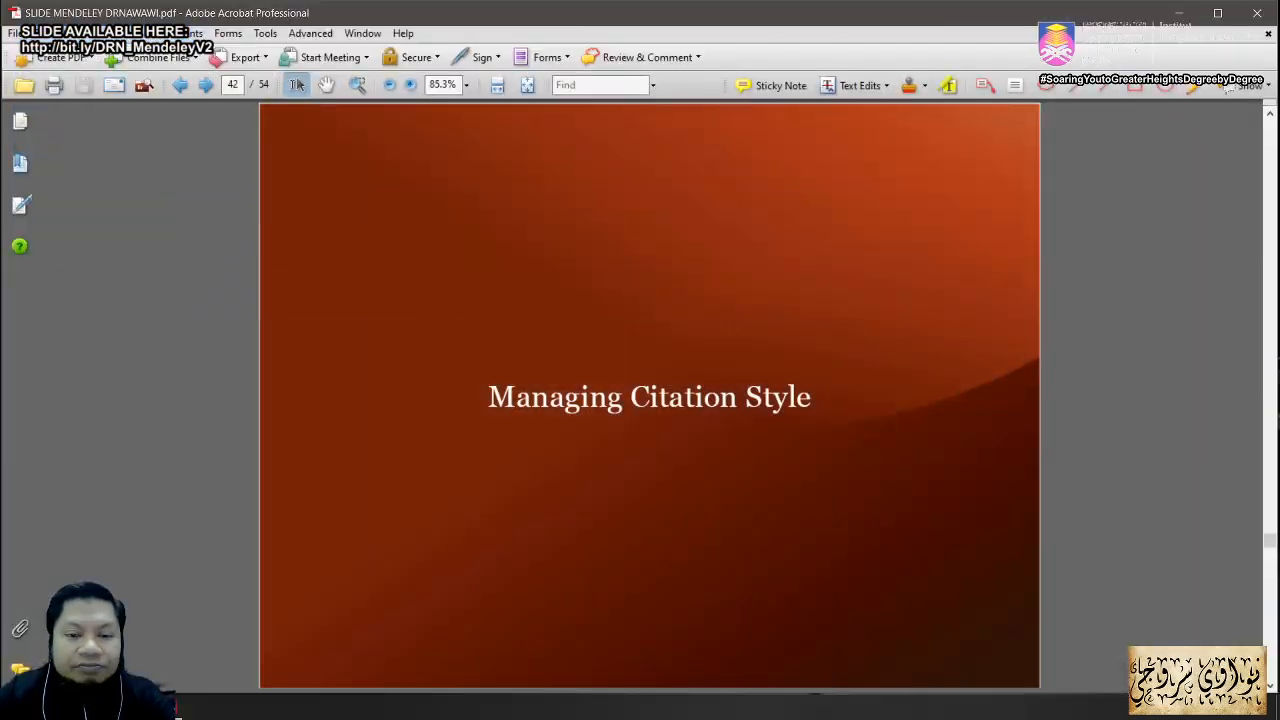
# Step: Advance the deck to page 43, 'Create Customised Citation Style', then switch to Mendeley Desktop
pyautogui.press('Right')
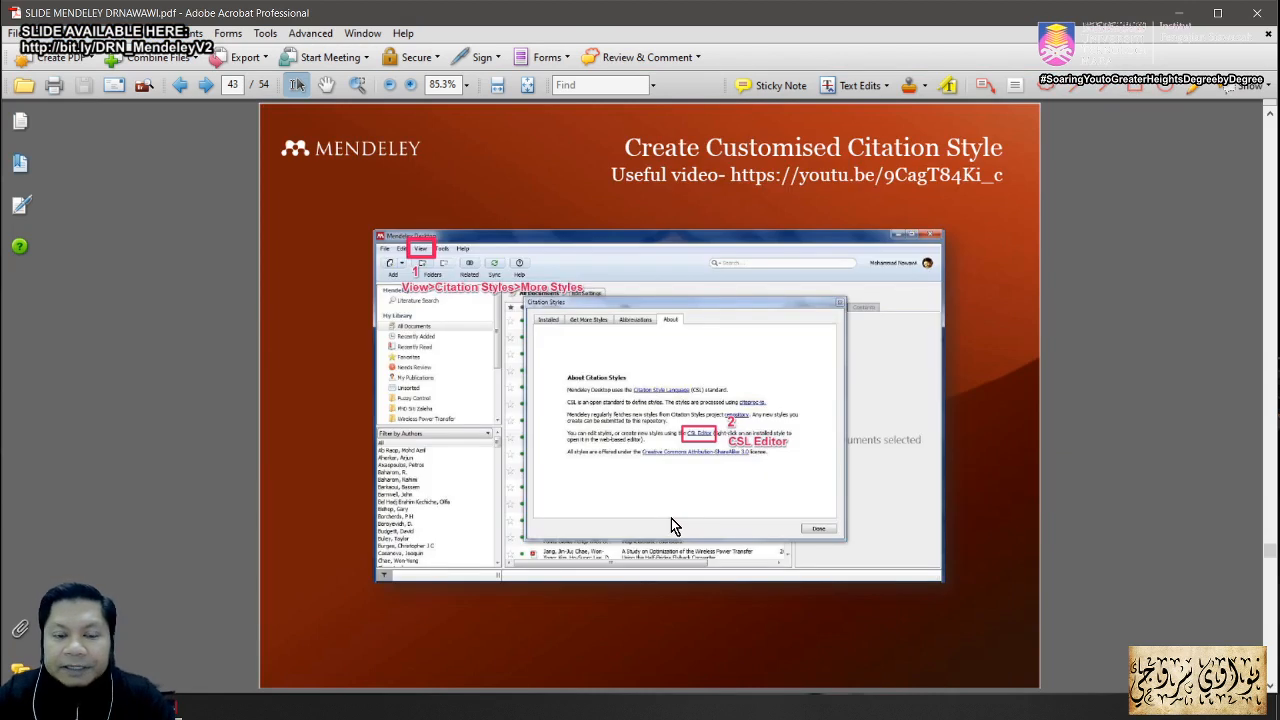
pyautogui.scroll(1, 671, 518)
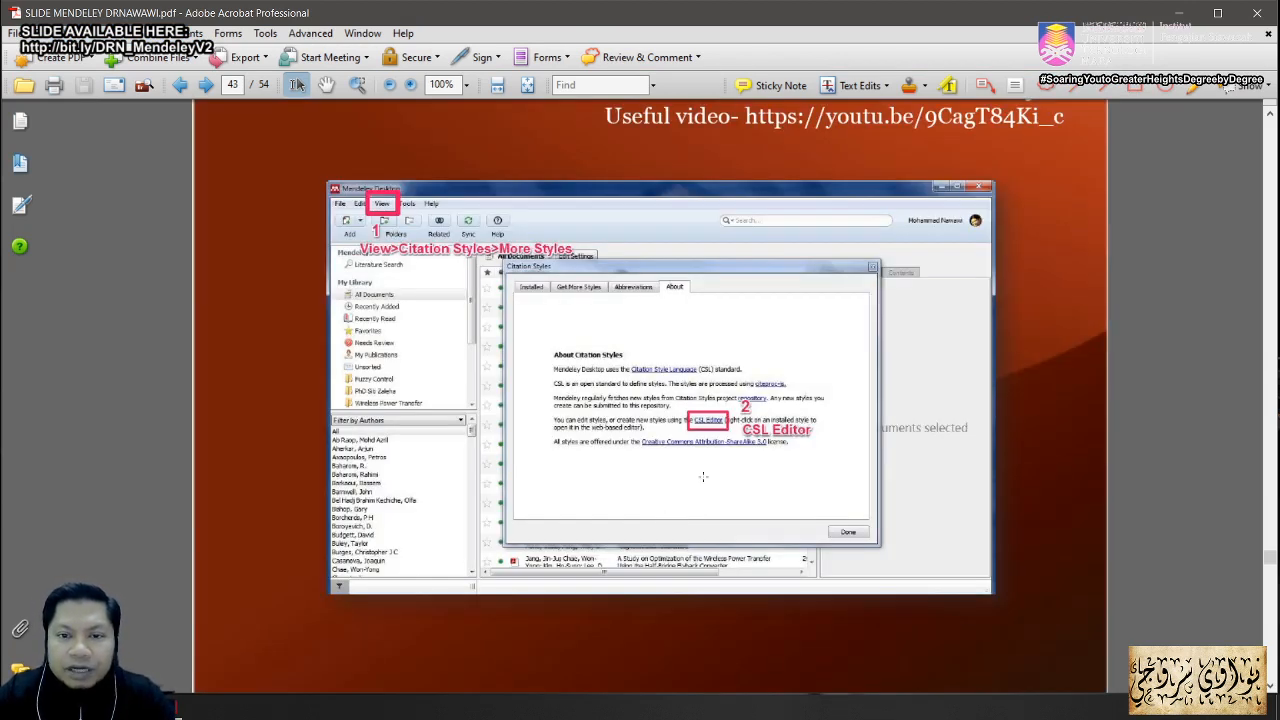
pyautogui.scroll(2, 703, 477)
pyautogui.scroll(1, 706, 470)
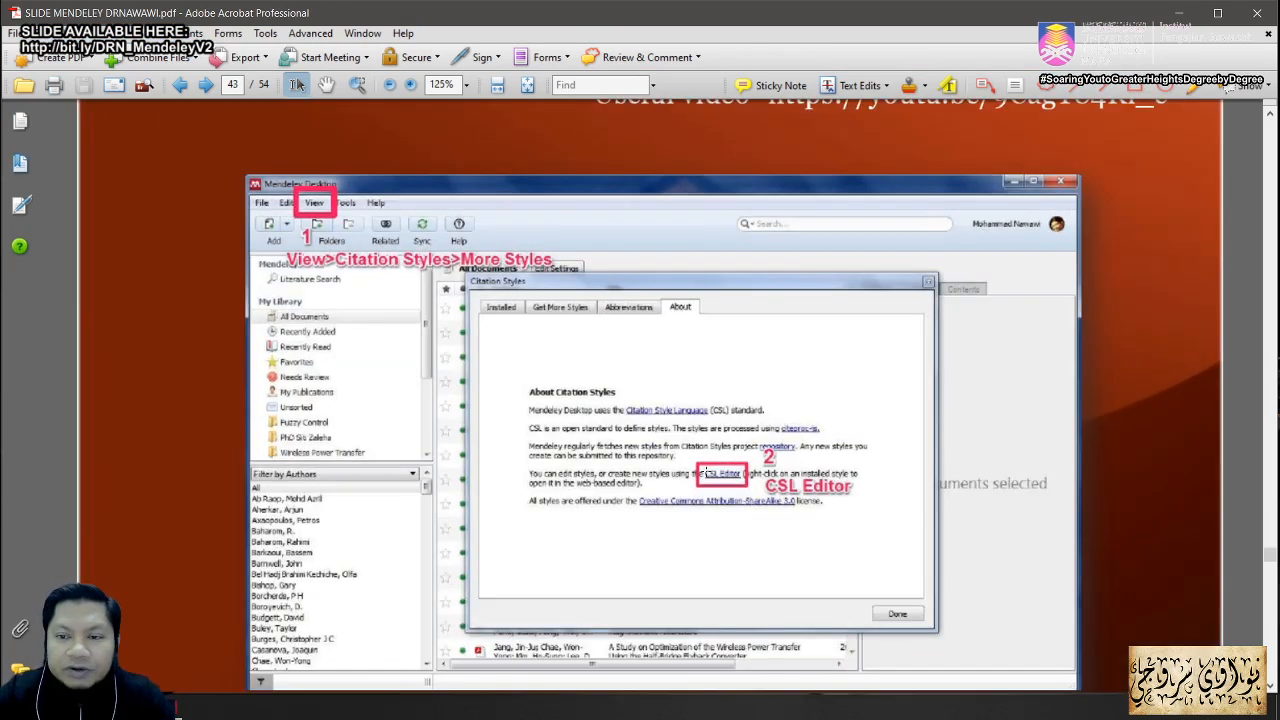
pyautogui.scroll(2, 698, 430)
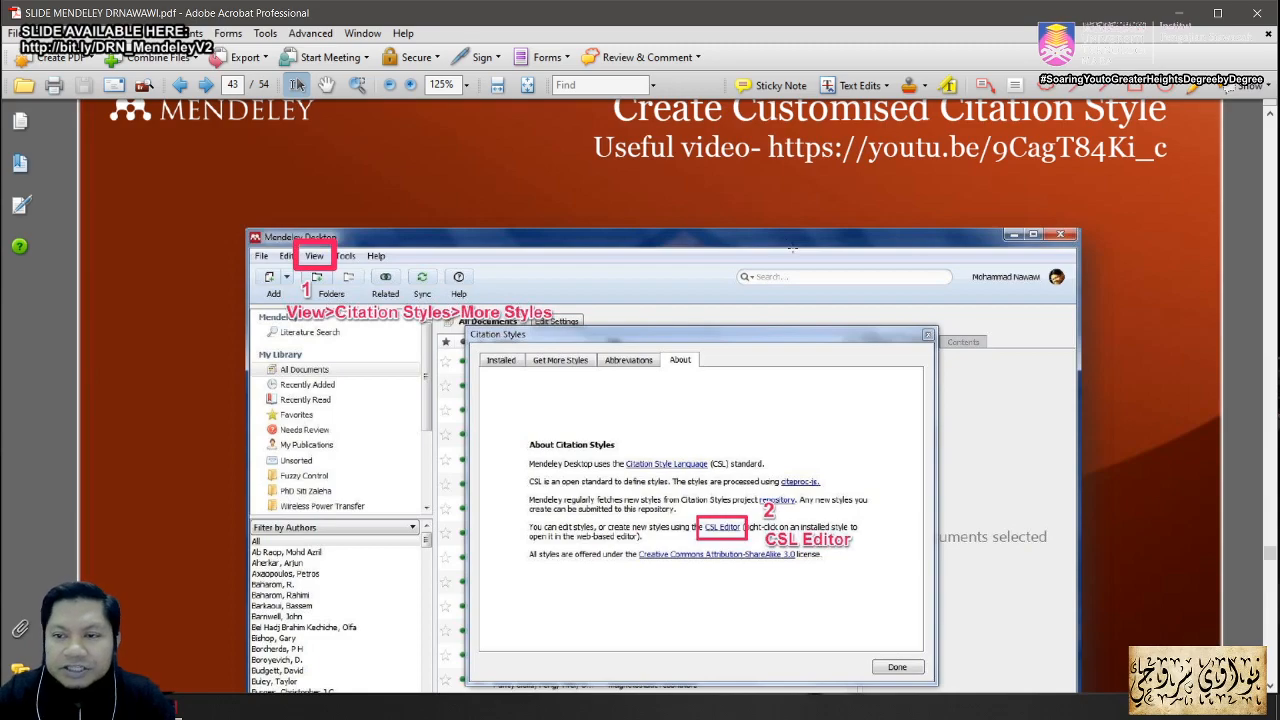
pyautogui.scroll(-1, 746, 272)
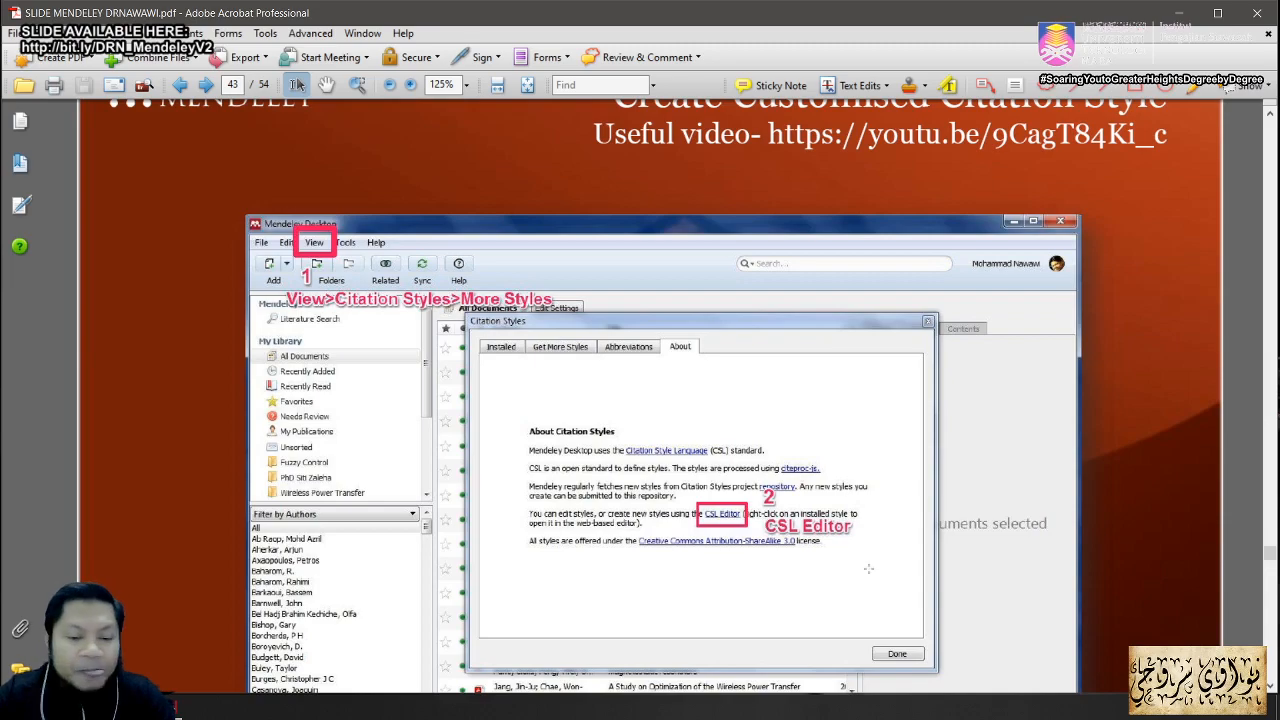
pyautogui.scroll(-1, 980, 518)
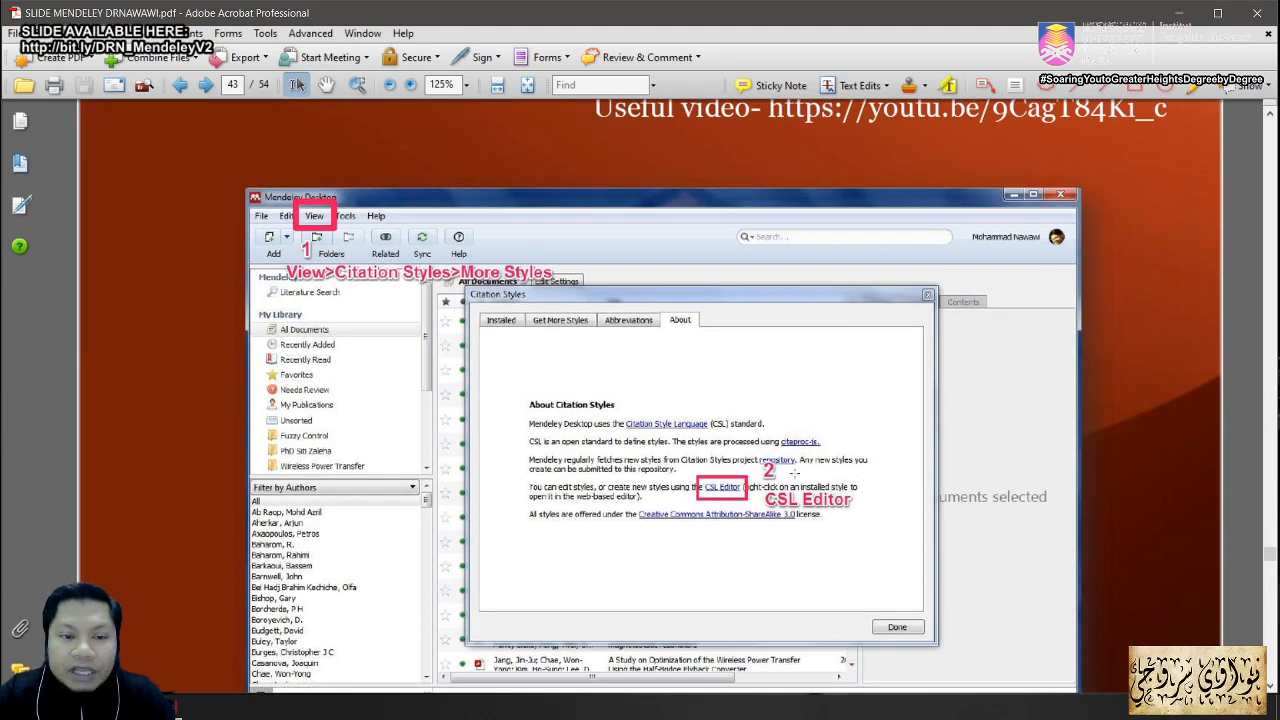
pyautogui.hotkey('alt', 'Tab')
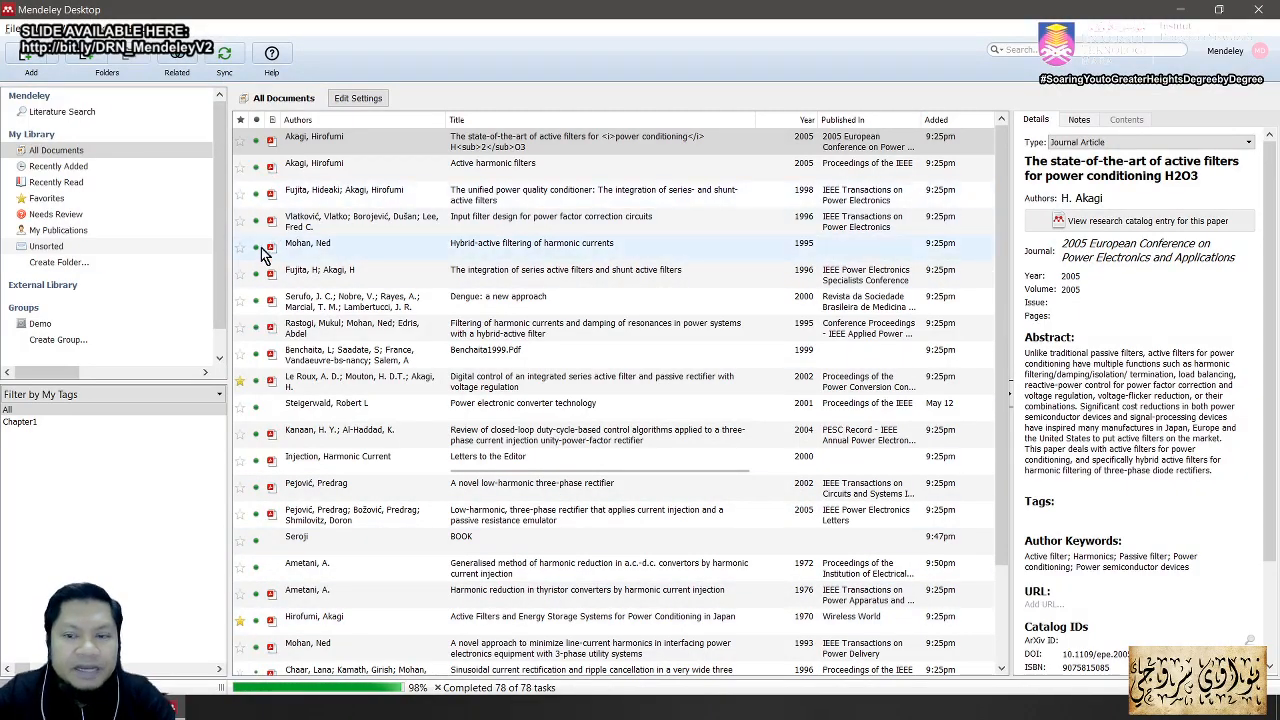
# Step: Point out the Akagi reference's DOI link in Word, then return to Mendeley's library view
pyautogui.hotkey('alt', 'Tab')
pyautogui.hotkey('alt', 'Tab')
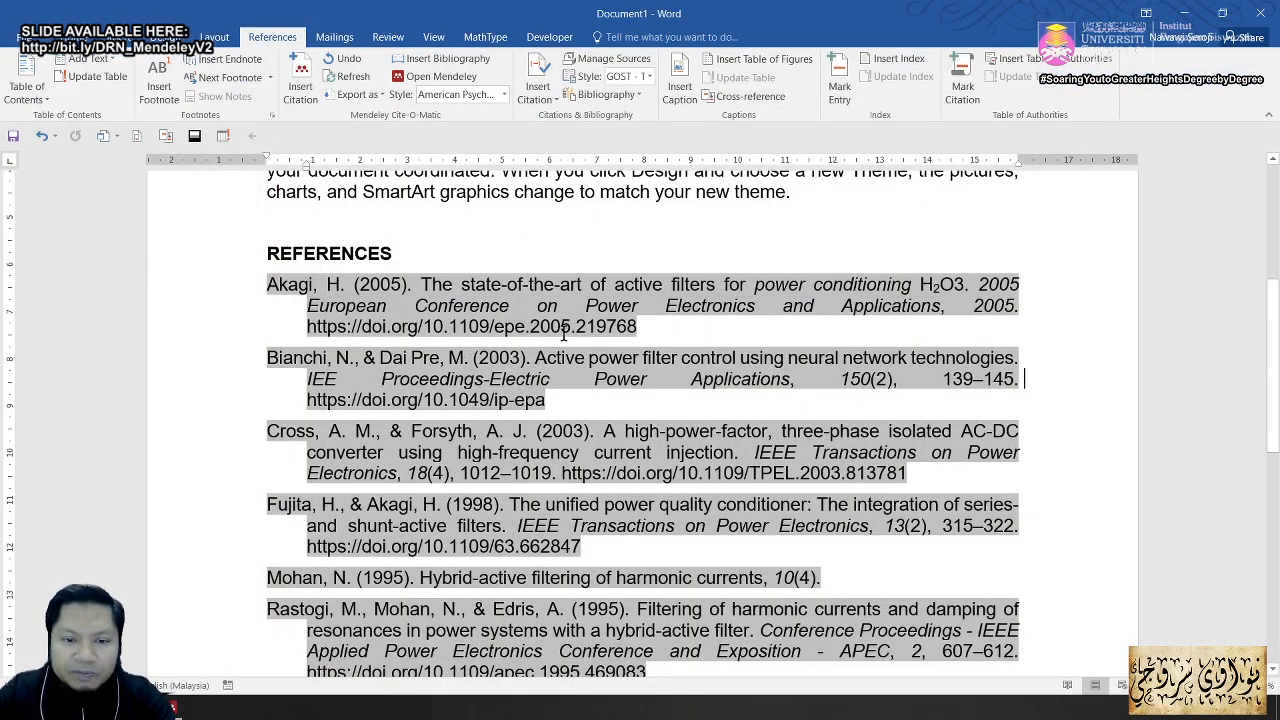
pyautogui.moveTo(638, 328); pyautogui.dragTo(300, 322)
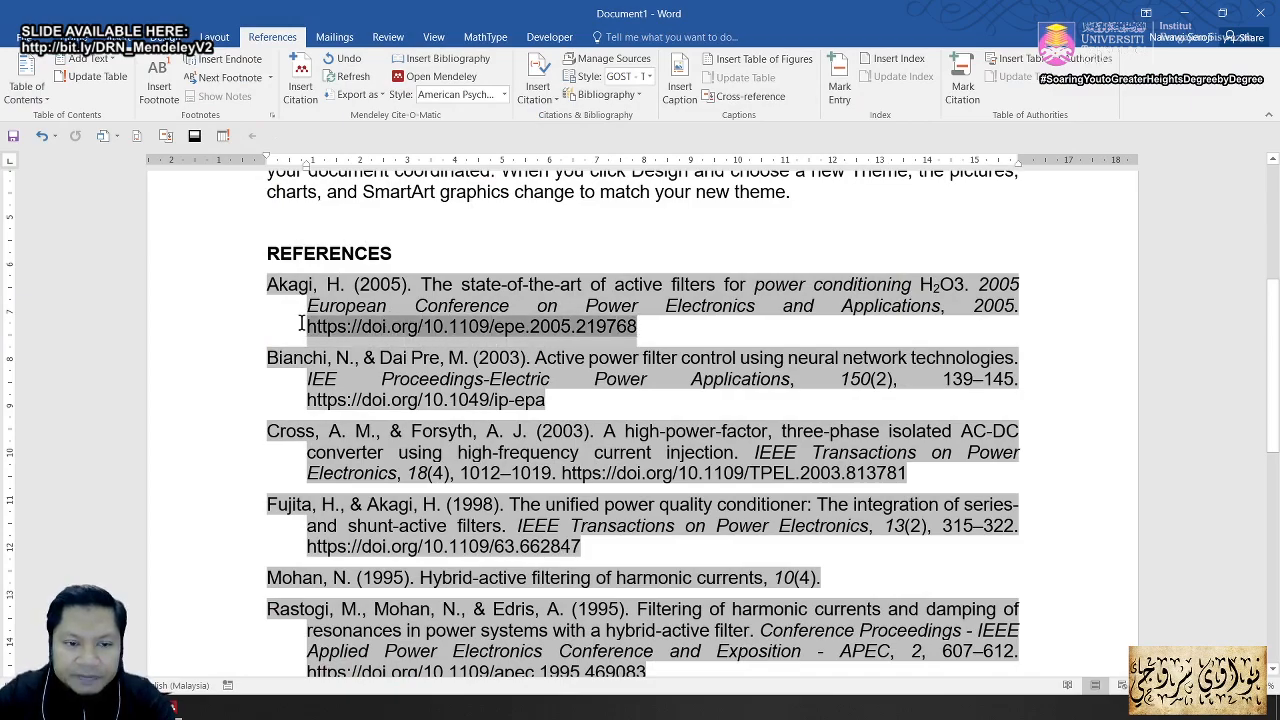
pyautogui.click(699, 333)
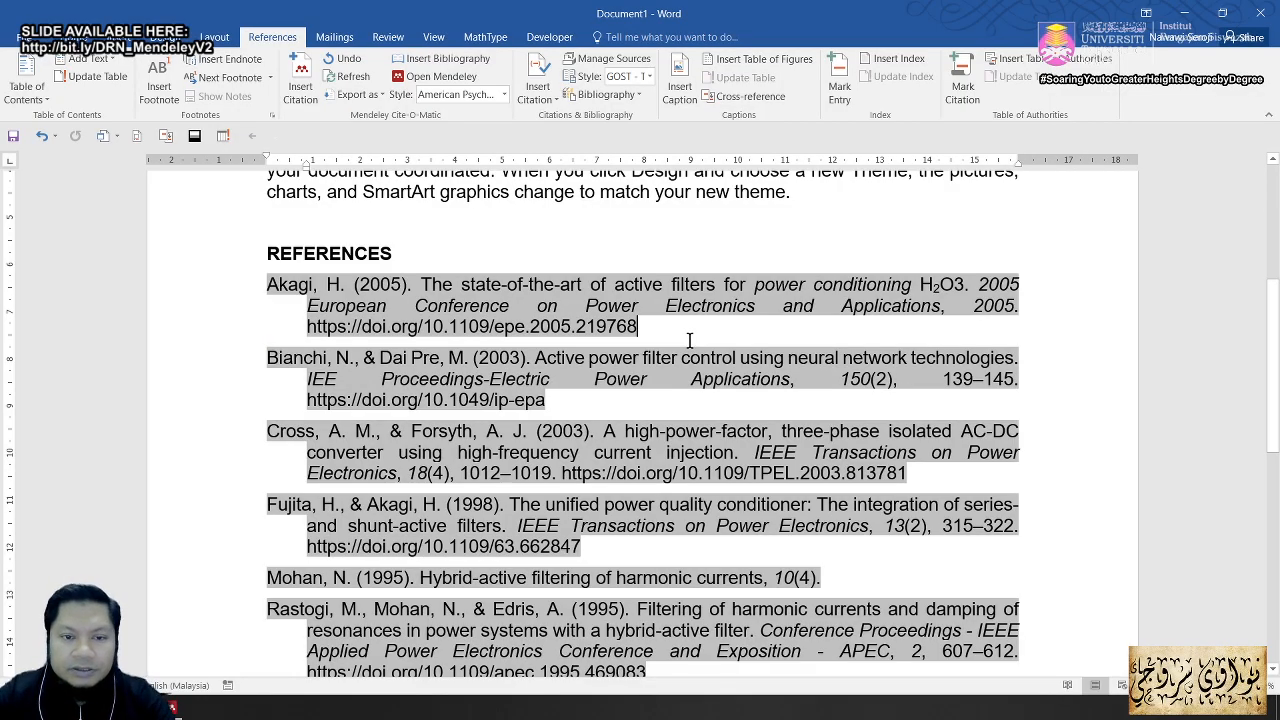
pyautogui.hotkey('alt', 'Tab')
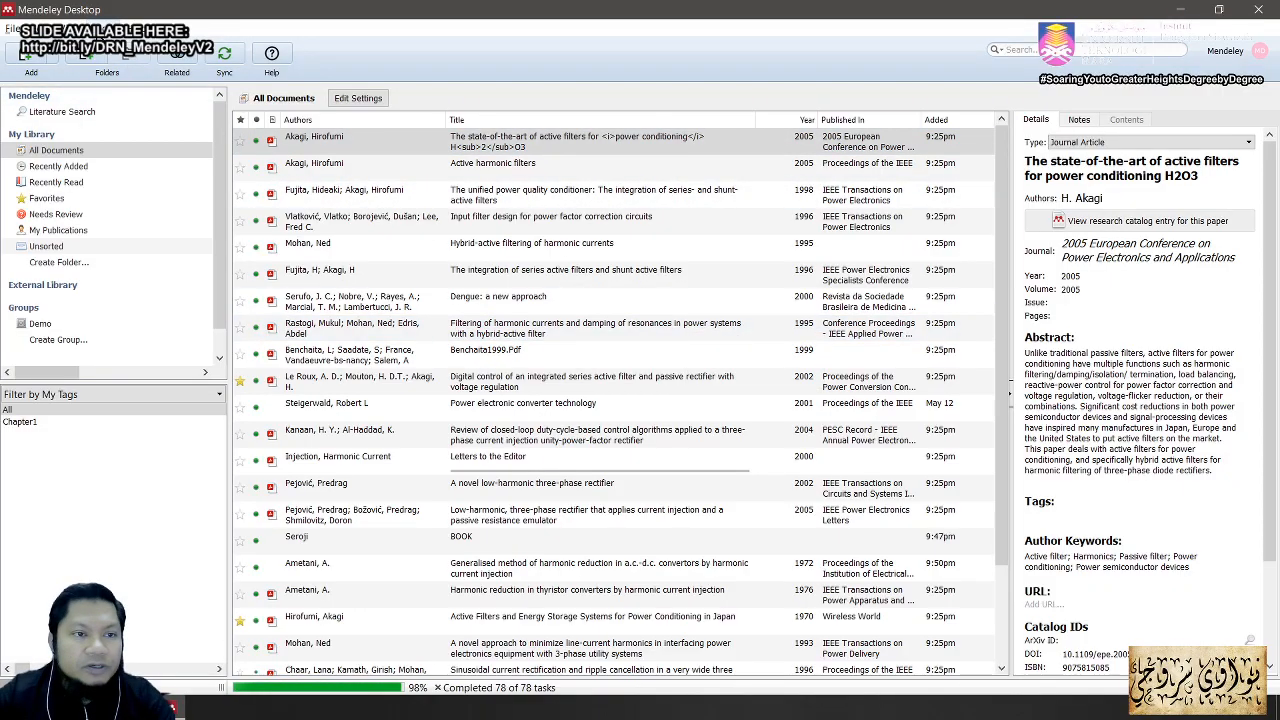
pyautogui.click(68, 28)
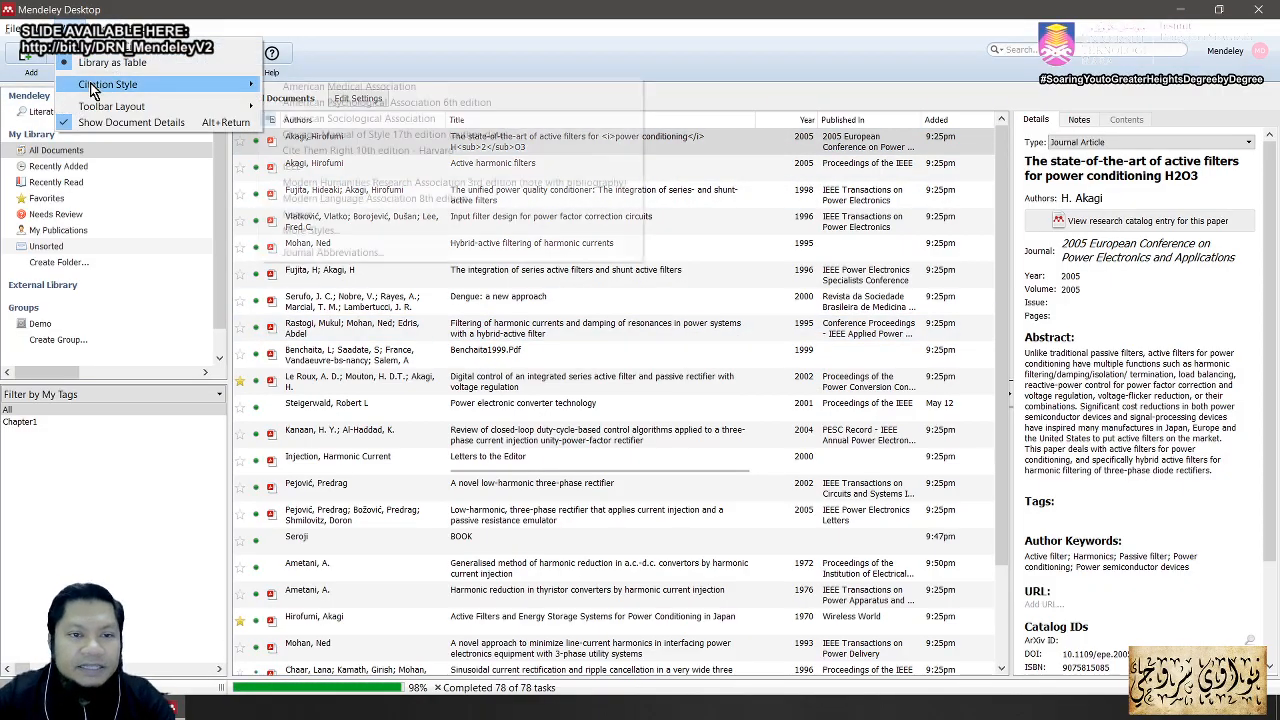
# Step: Launch the CSL Editor website from the About tab of View > Citation Style > More Styles
pyautogui.moveTo(91, 86)
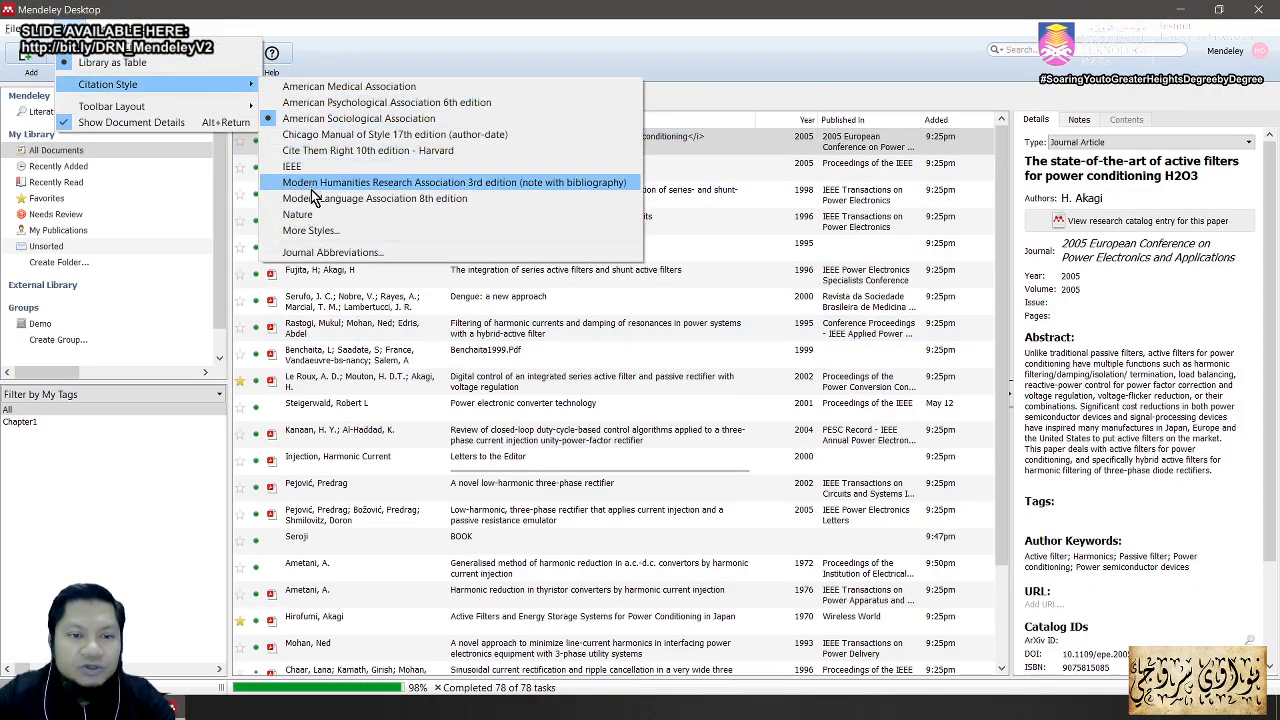
pyautogui.press('Escape')
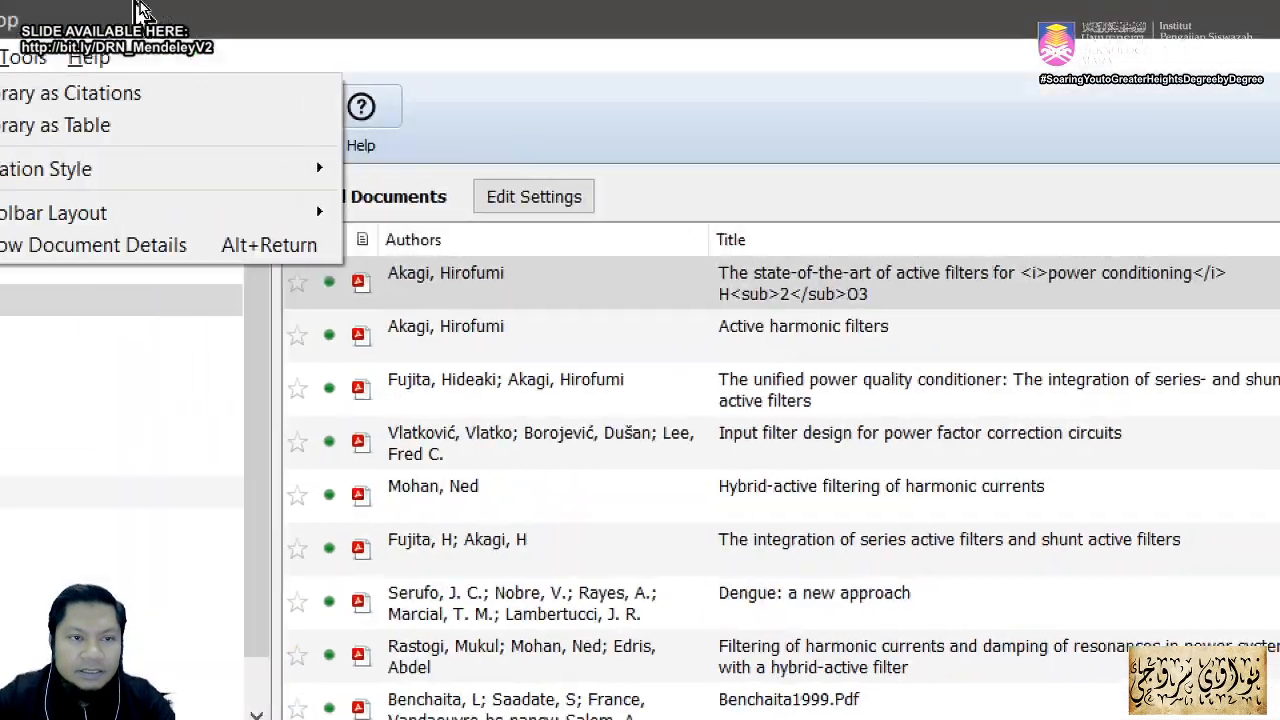
pyautogui.moveTo(10, 31)
pyautogui.moveTo(142, 55)
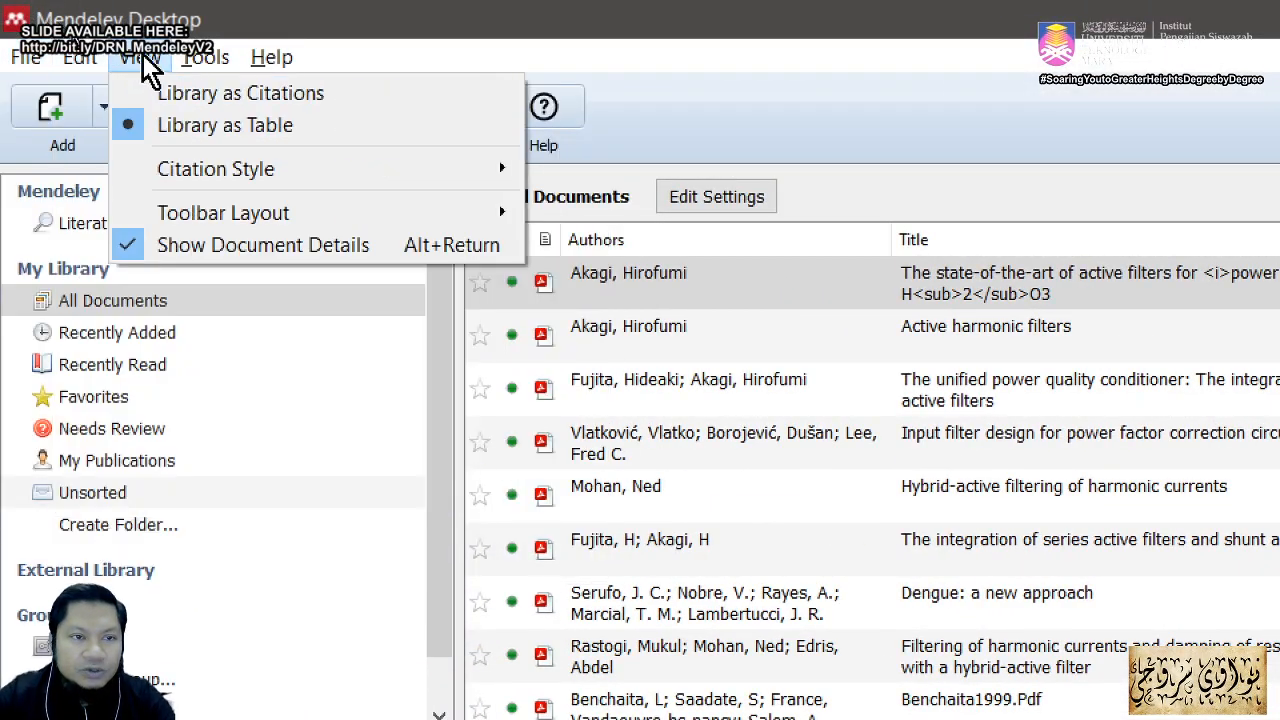
pyautogui.moveTo(214, 168)
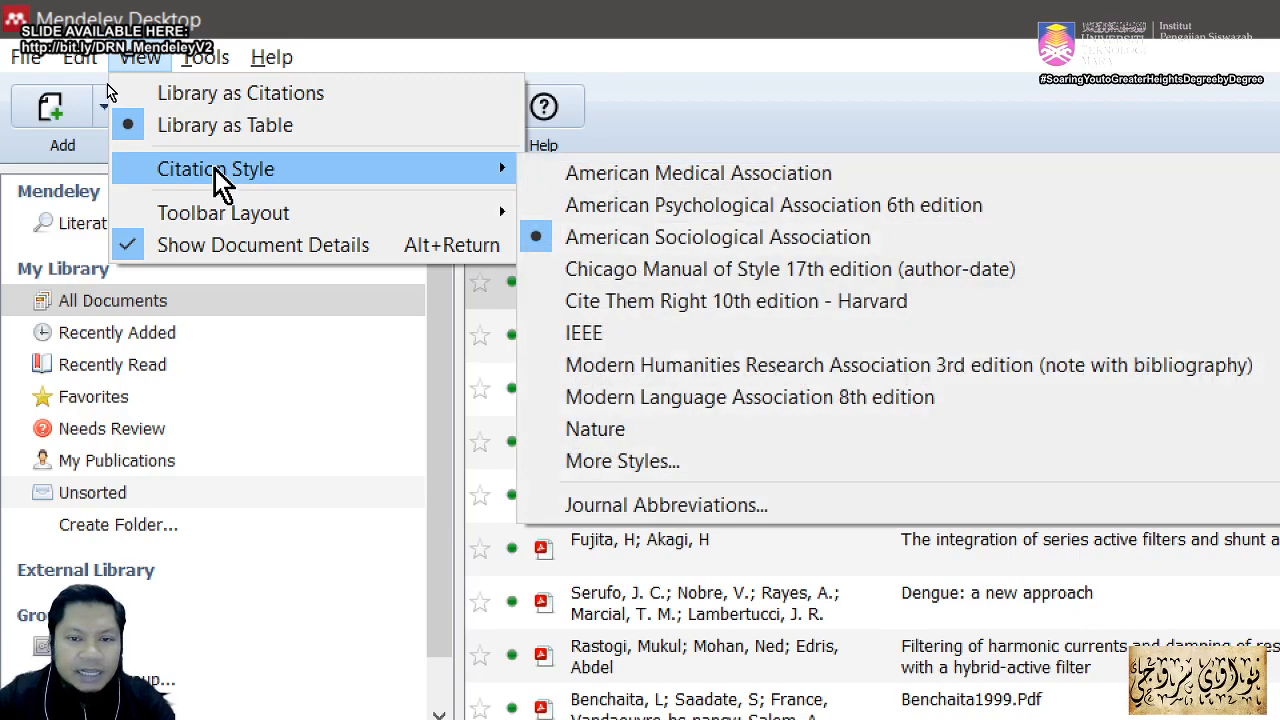
pyautogui.click(684, 466)
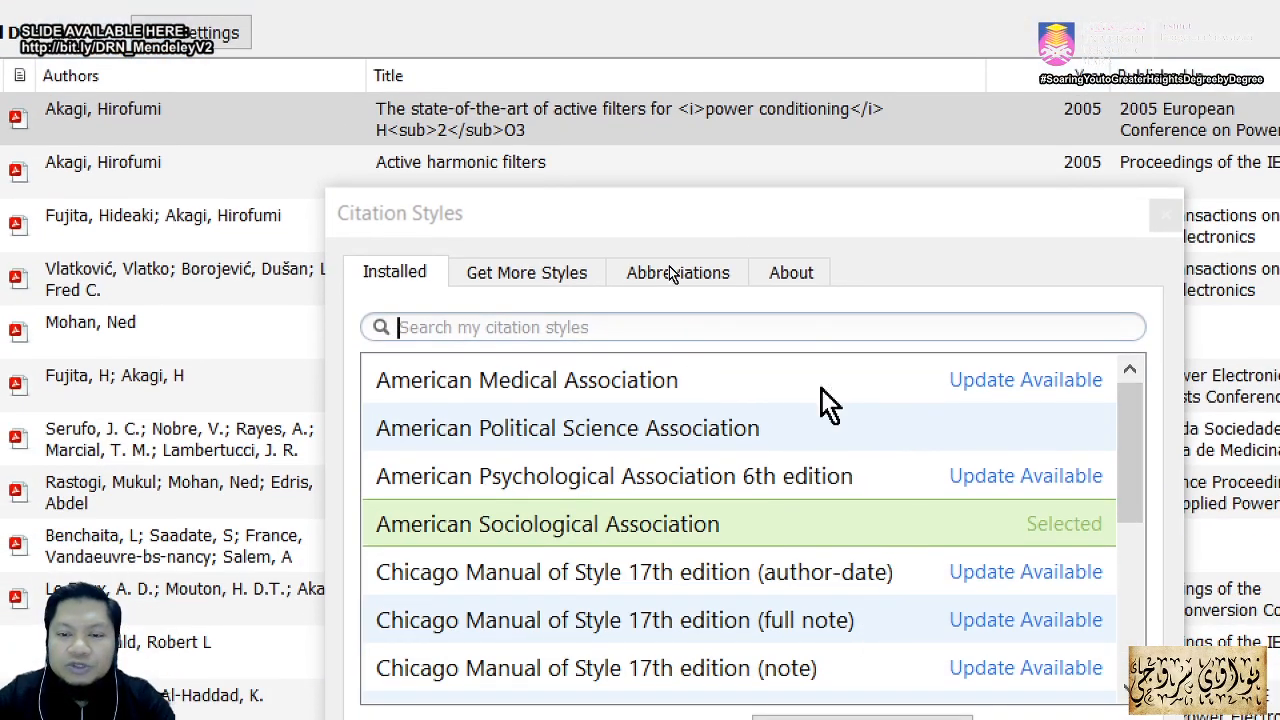
pyautogui.click(794, 276)
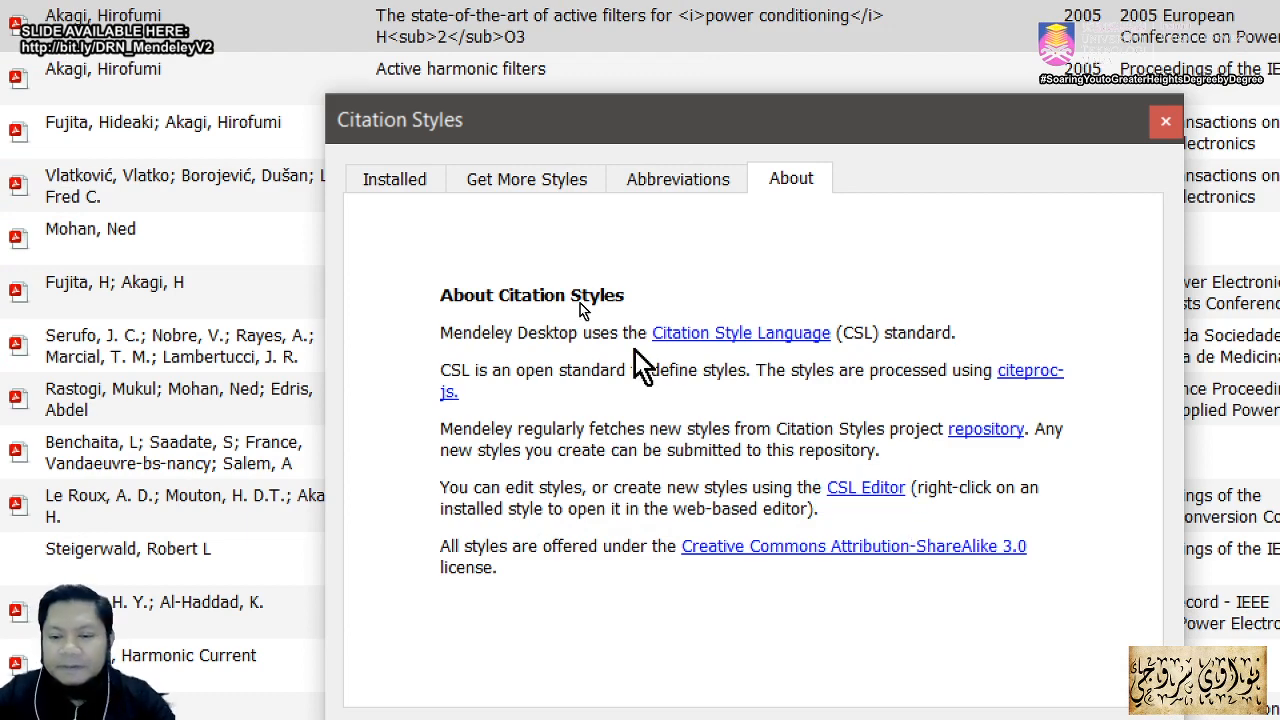
pyautogui.click(884, 493)
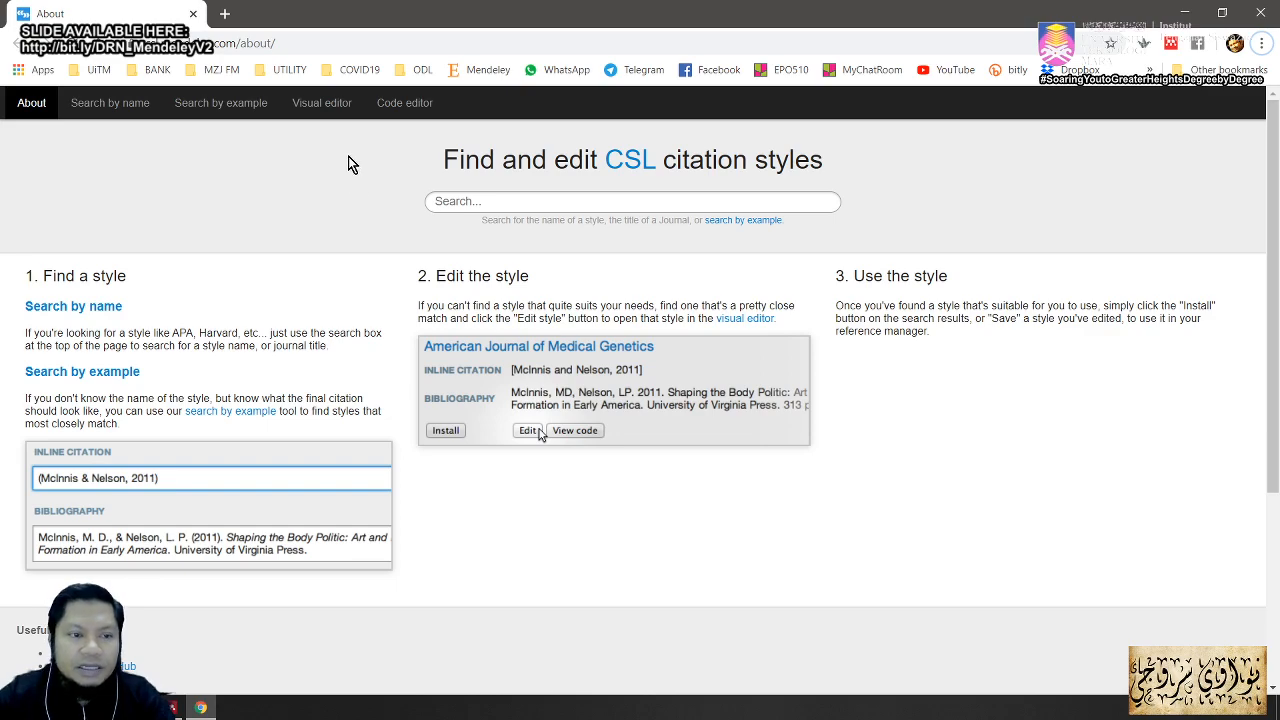
# Step: Try the Visual editor, then come back to the CSL Editor home page
pyautogui.scroll(-3, 410, 315)
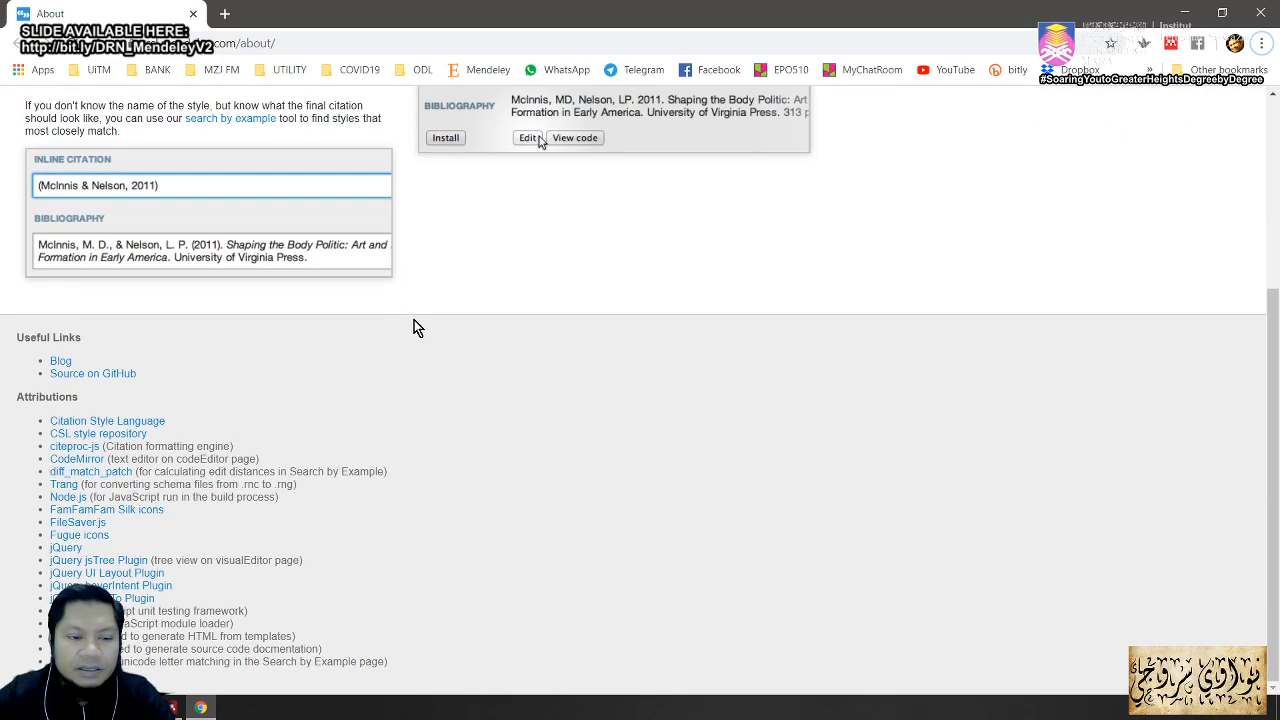
pyautogui.scroll(3, 418, 325)
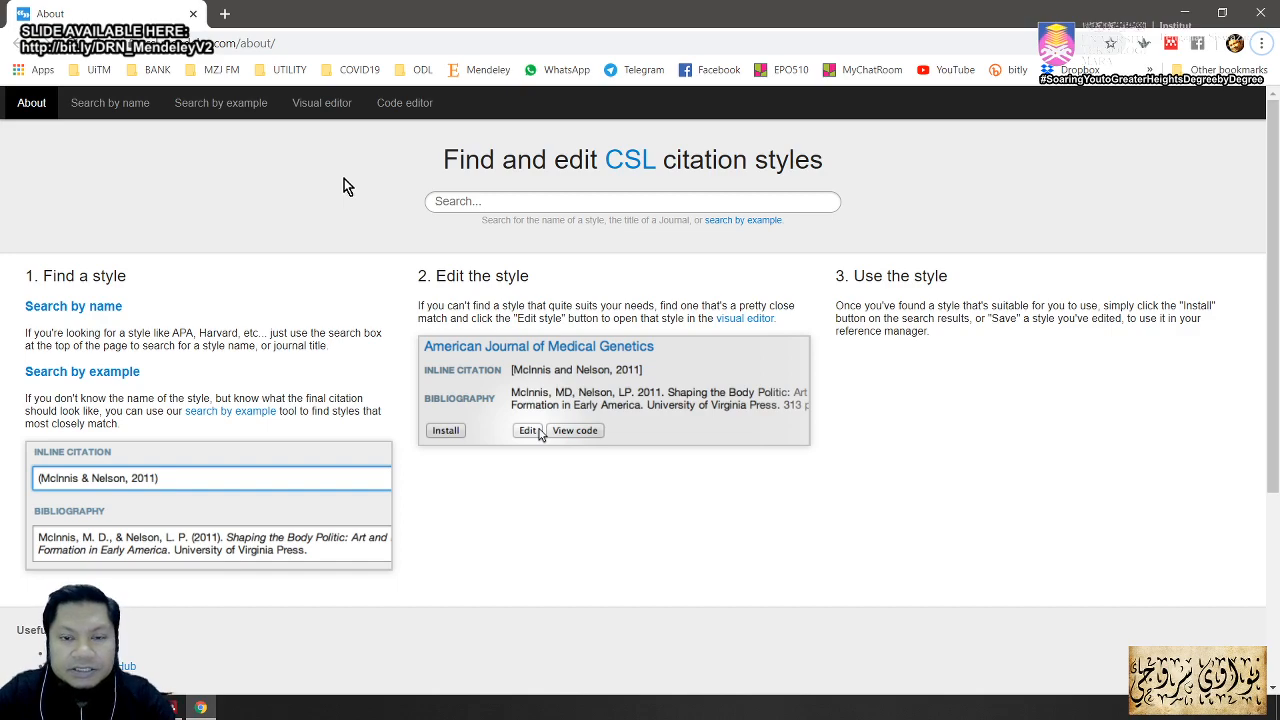
pyautogui.click(336, 110)
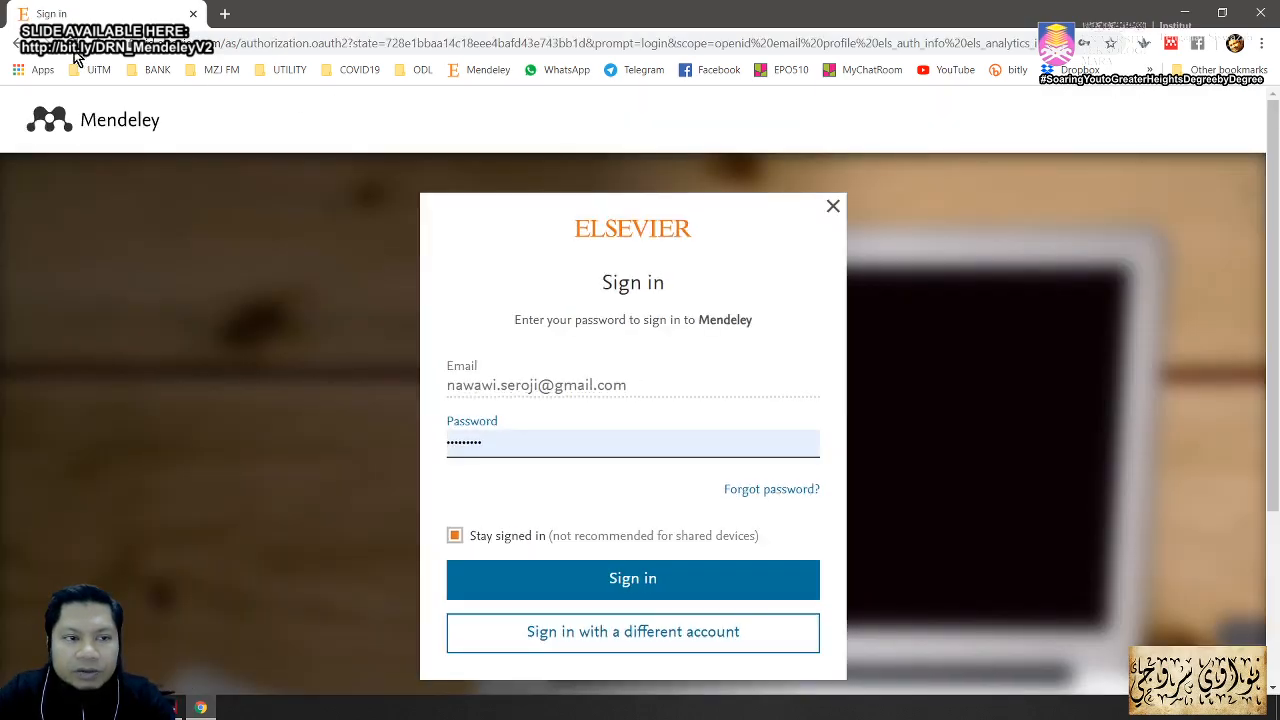
pyautogui.click(18, 47)
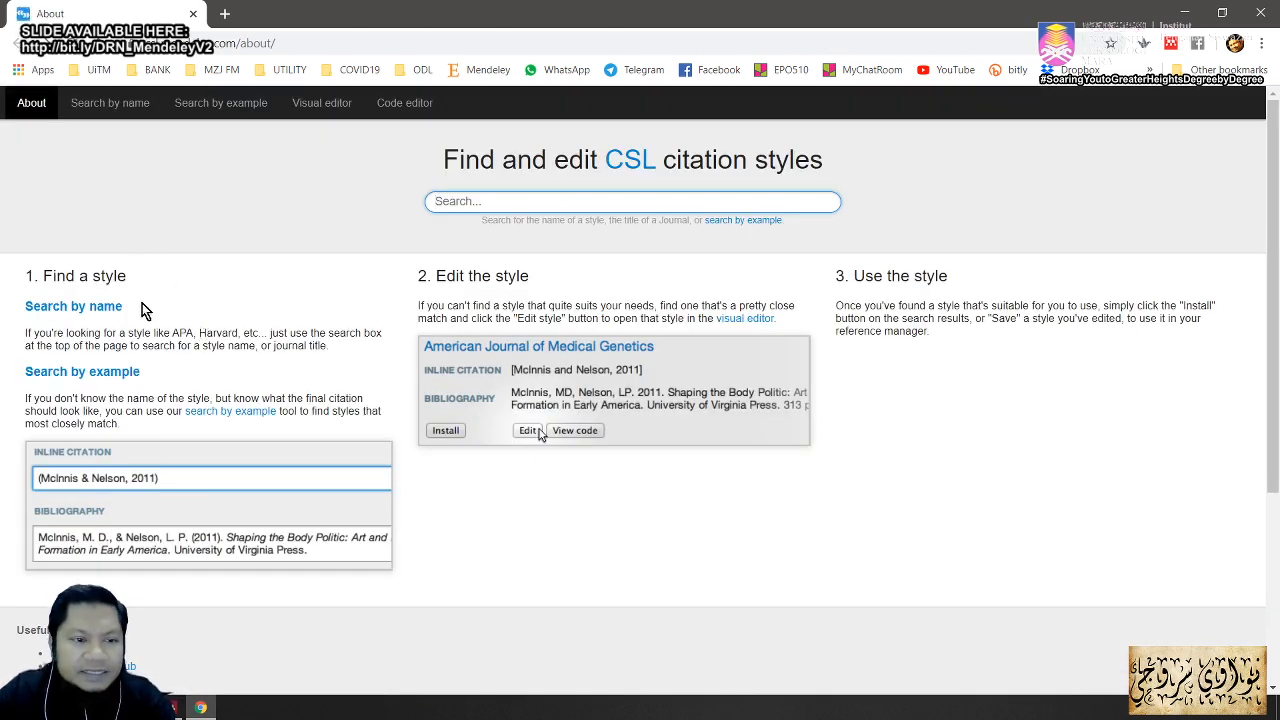
# Step: Search CSL style names for 'apa 6th'
pyautogui.scroll(-3, 141, 321)
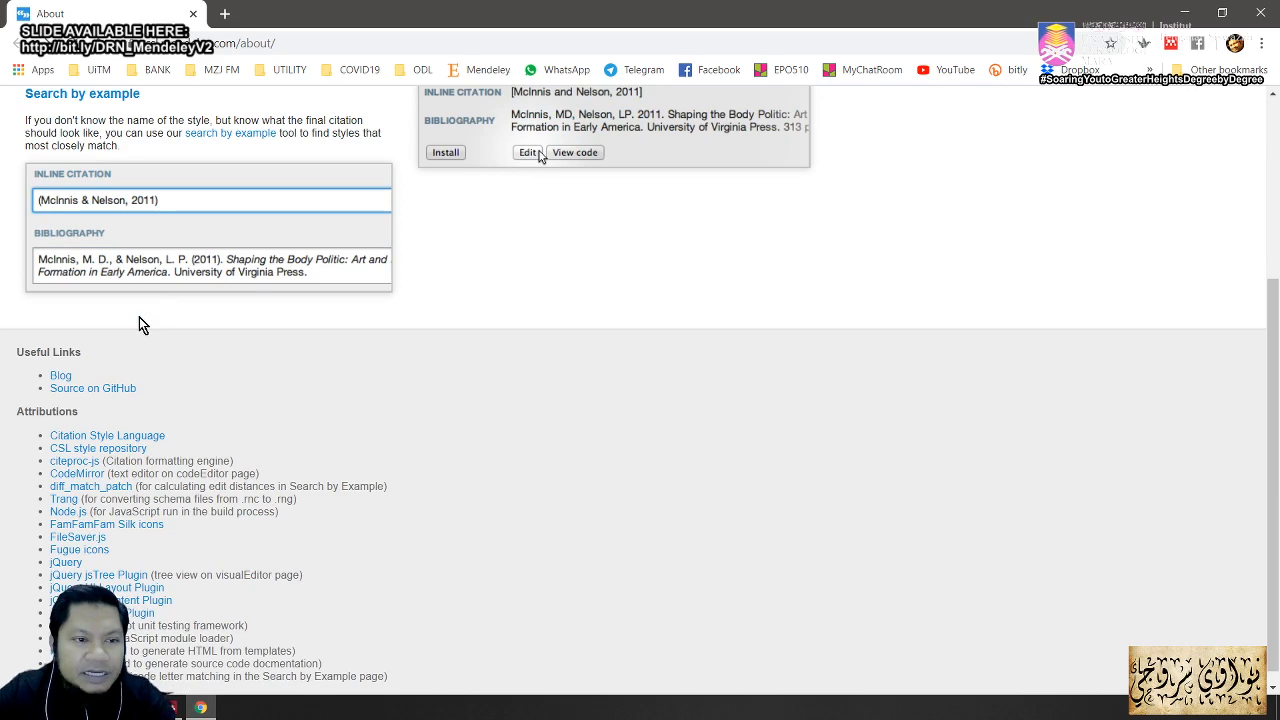
pyautogui.scroll(3, 141, 321)
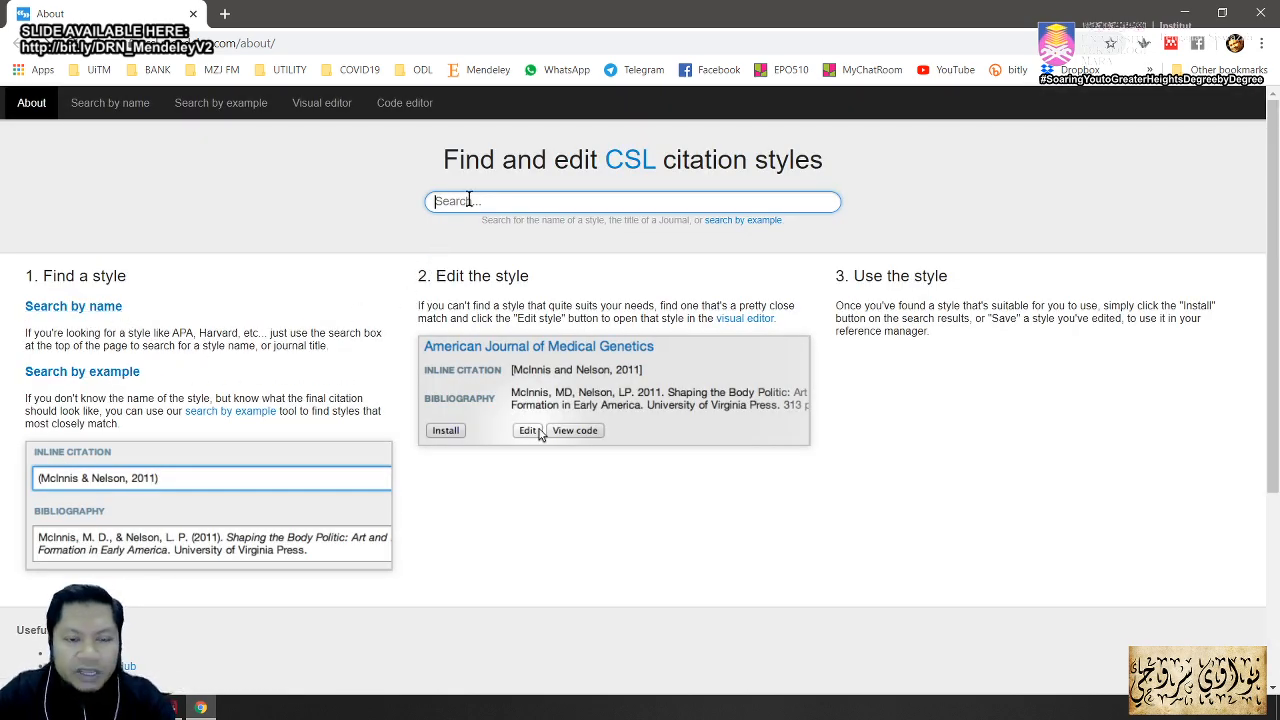
pyautogui.write('apa')
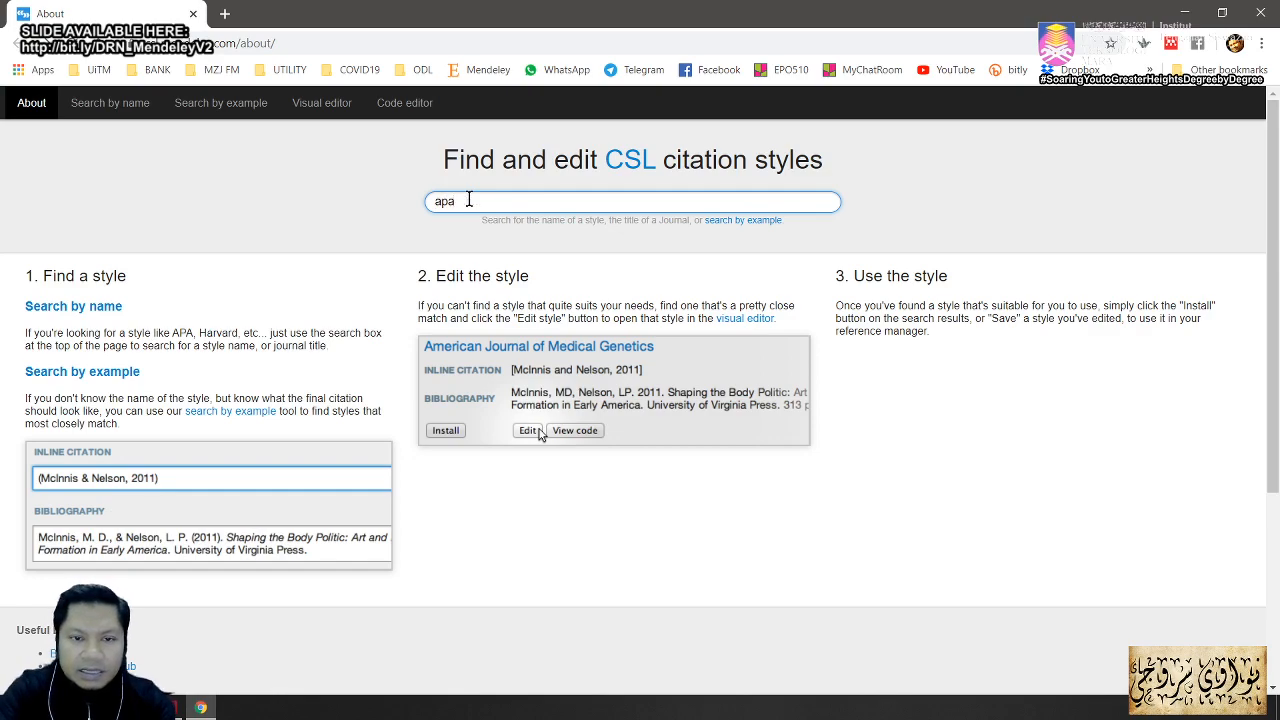
pyautogui.write(' 6th')
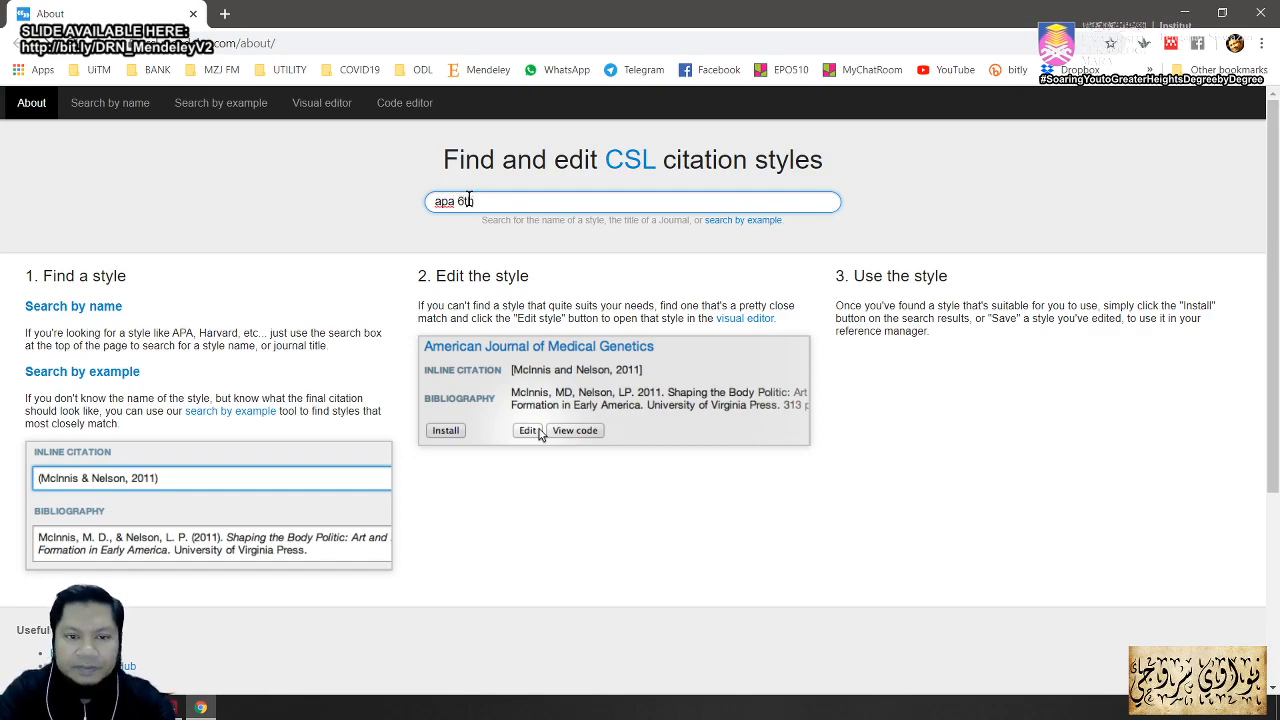
pyautogui.press('Return')
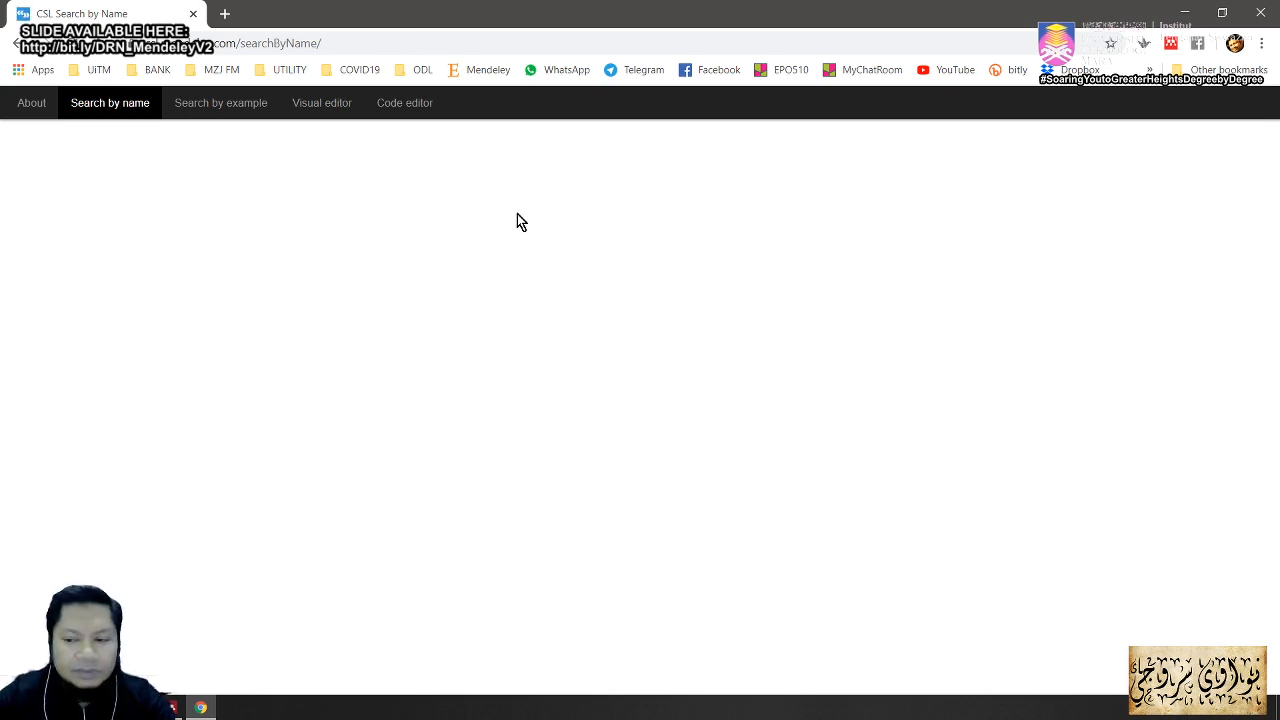
# Step: Go back to the CSL Editor home page and search styles for 'APA'
pyautogui.click(1147, 710)
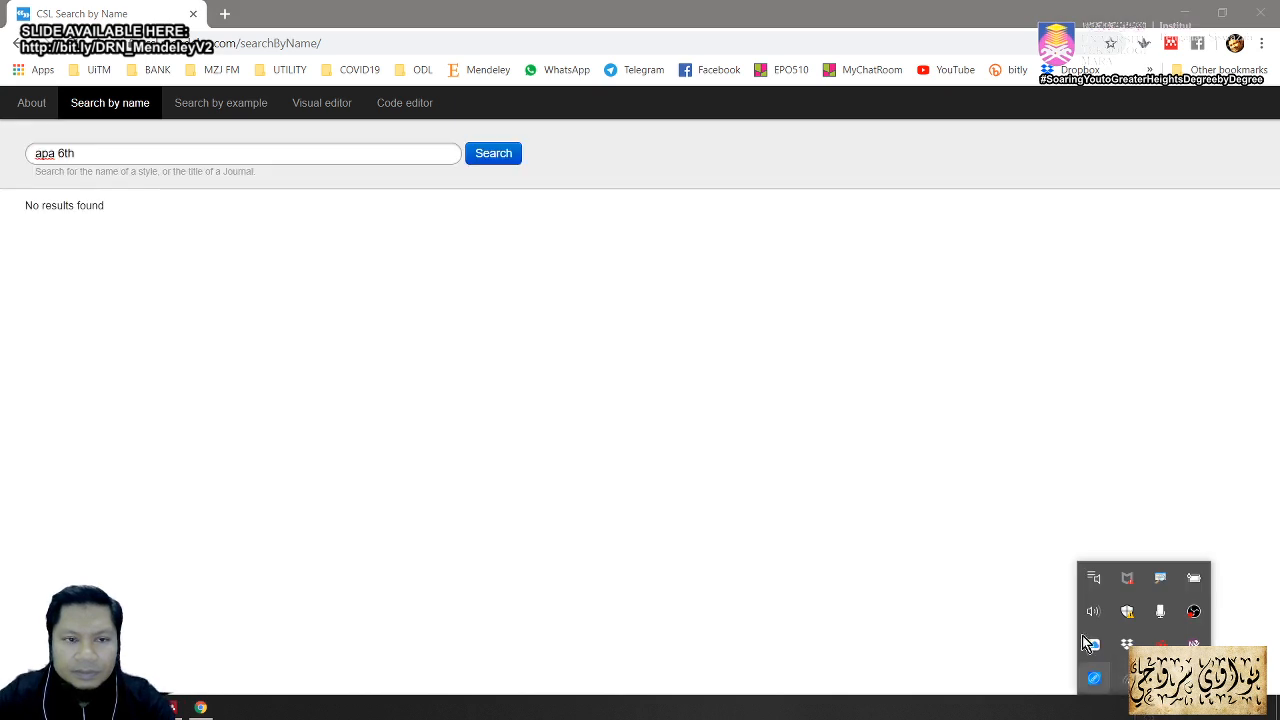
pyautogui.click(102, 112)
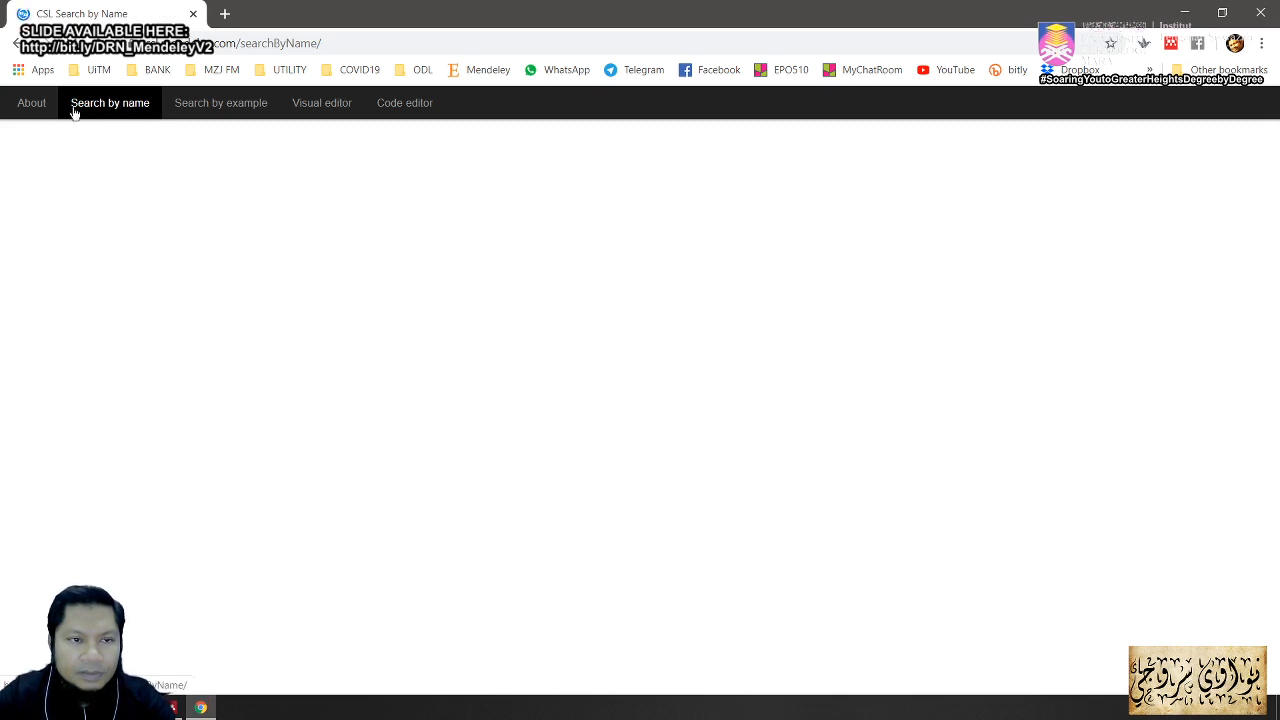
pyautogui.click(44, 112)
pyautogui.click(45, 102)
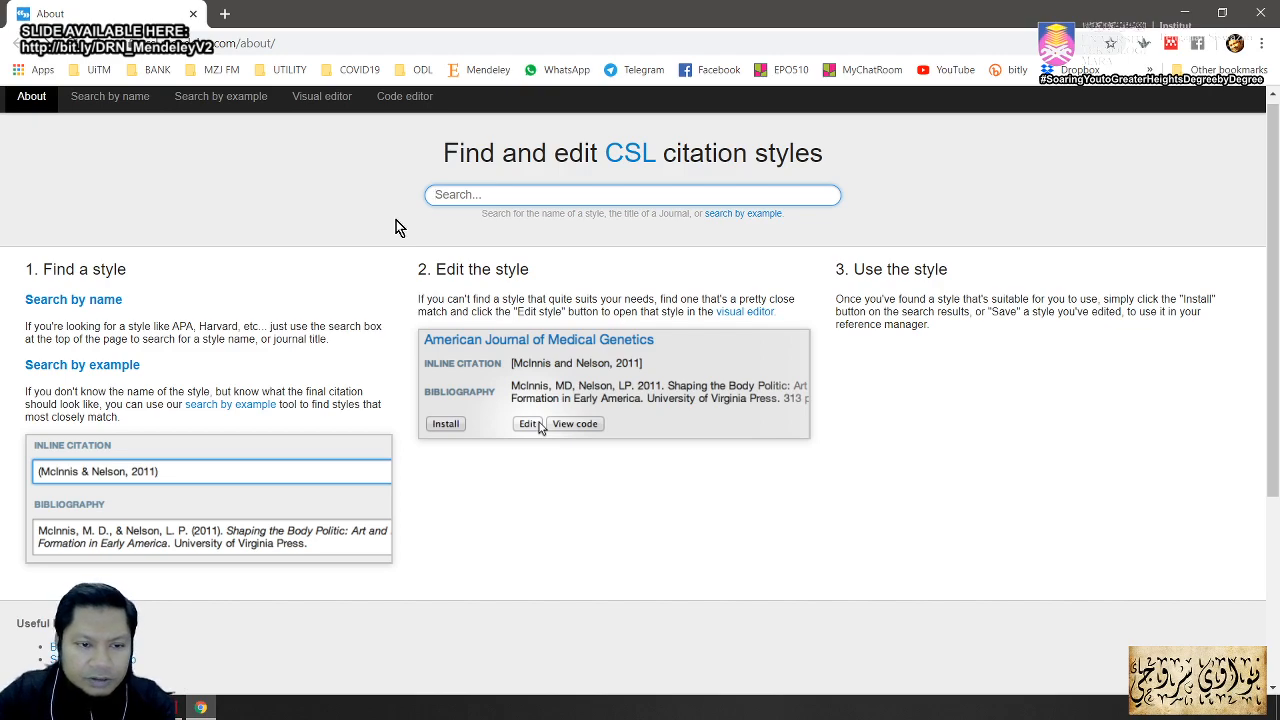
pyautogui.write('A')
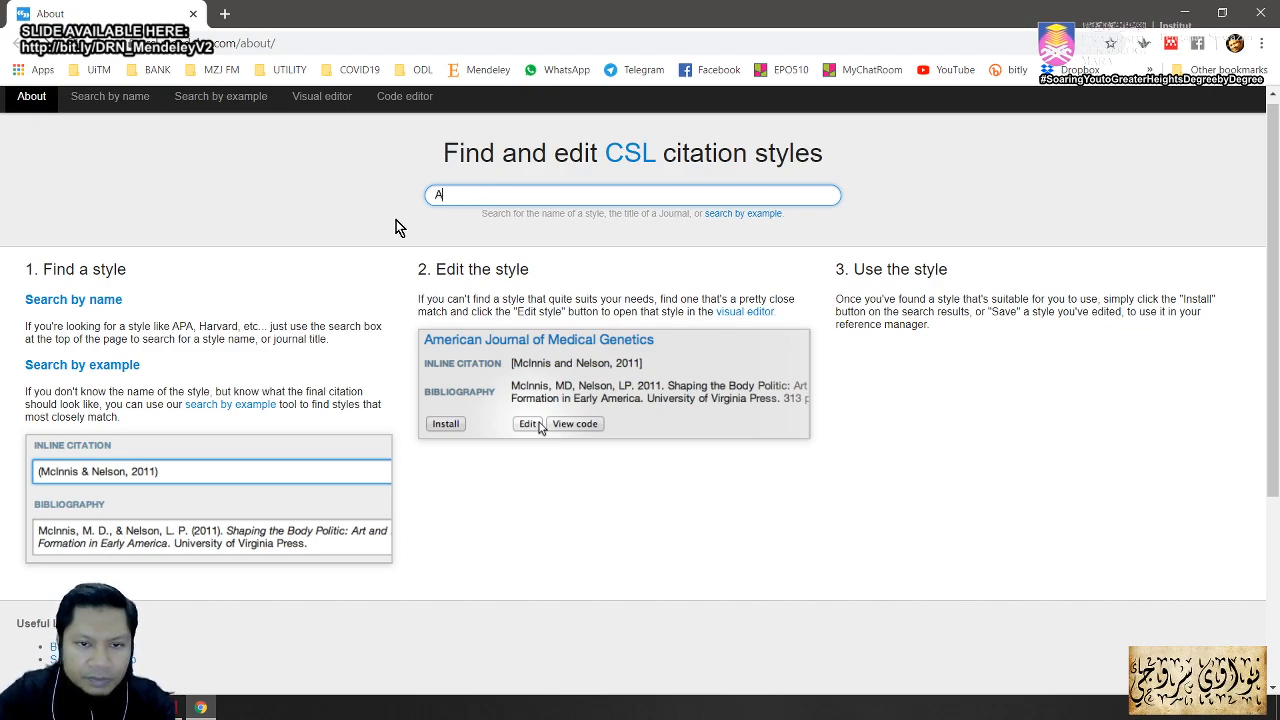
pyautogui.write('PA')
pyautogui.press('Return')
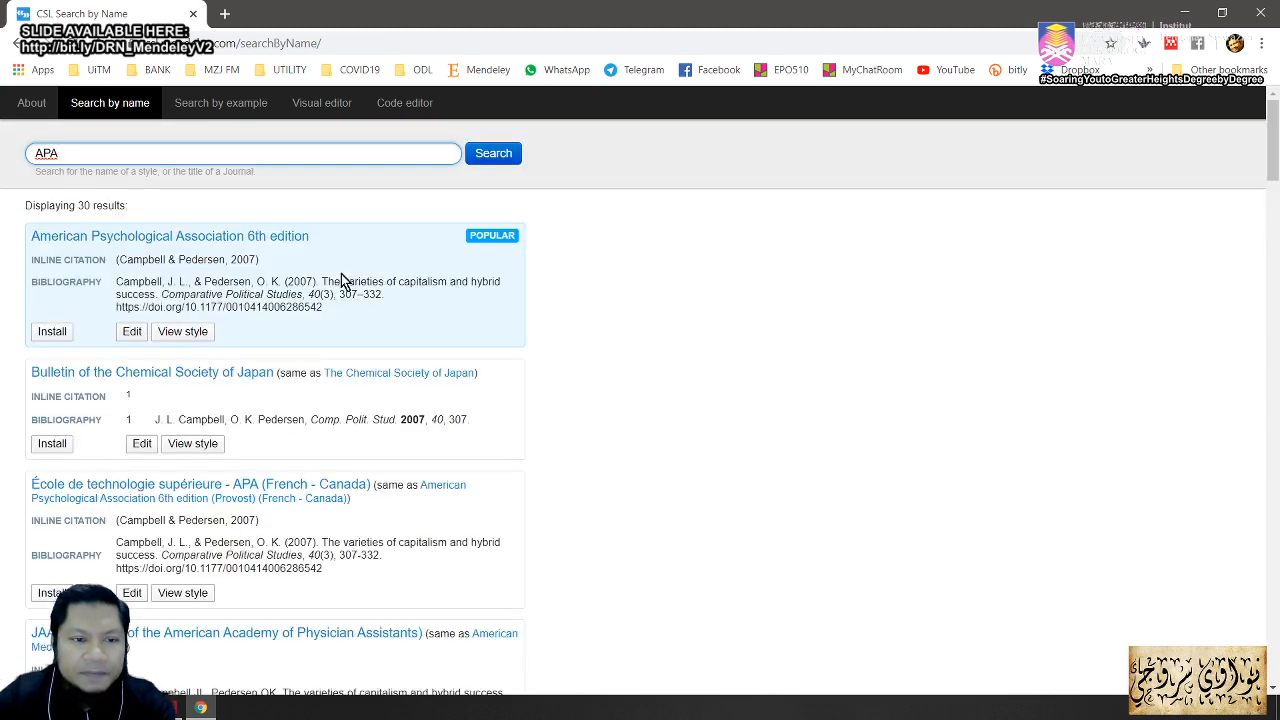
# Step: Highlight the American Psychological Association 6th edition result and choose to edit it
pyautogui.scroll(-5, 429, 421)
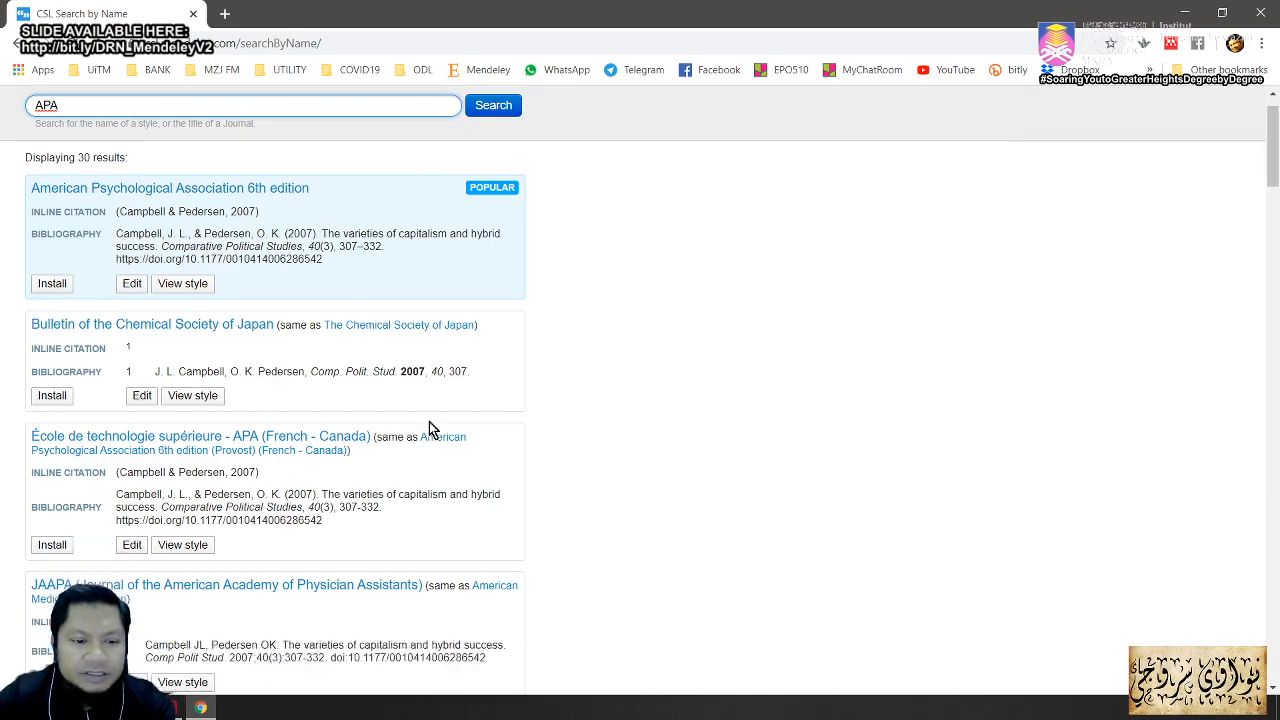
pyautogui.scroll(5, 432, 425)
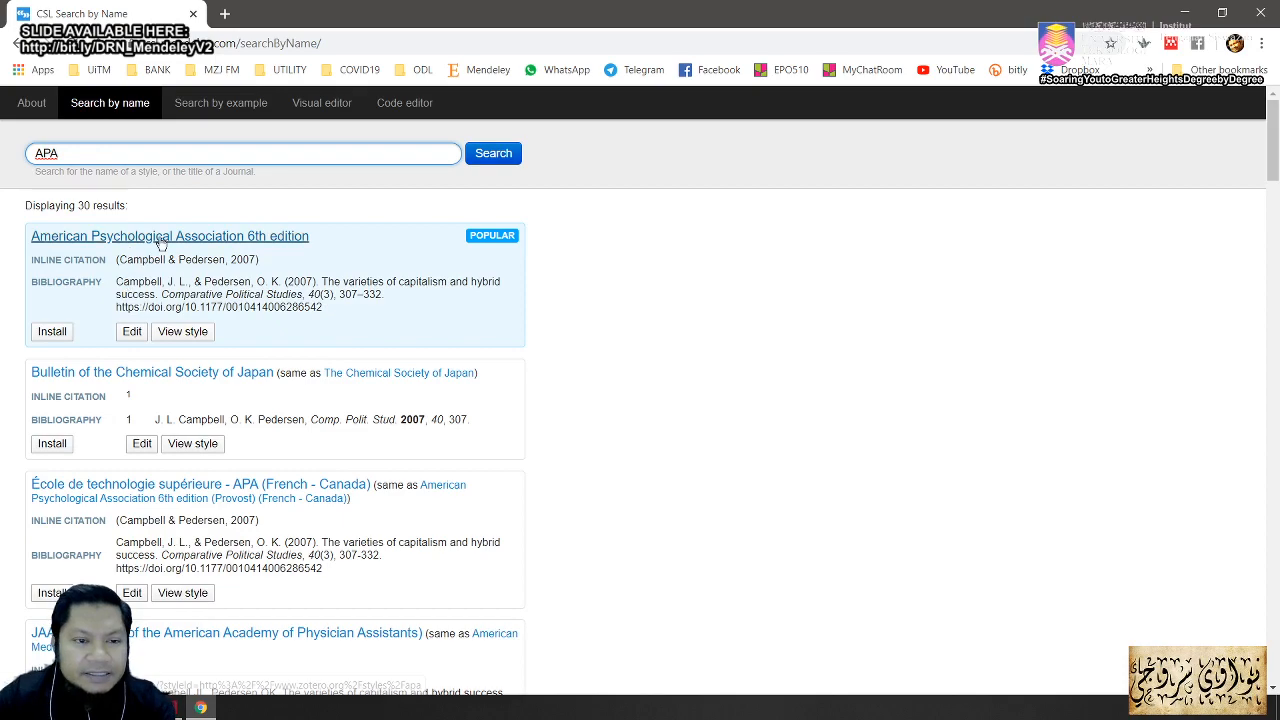
pyautogui.moveTo(17, 218)
pyautogui.mouseDown()
pyautogui.moveTo(58, 256)
pyautogui.moveTo(343, 263)
pyautogui.mouseUp()
pyautogui.press('Escape')
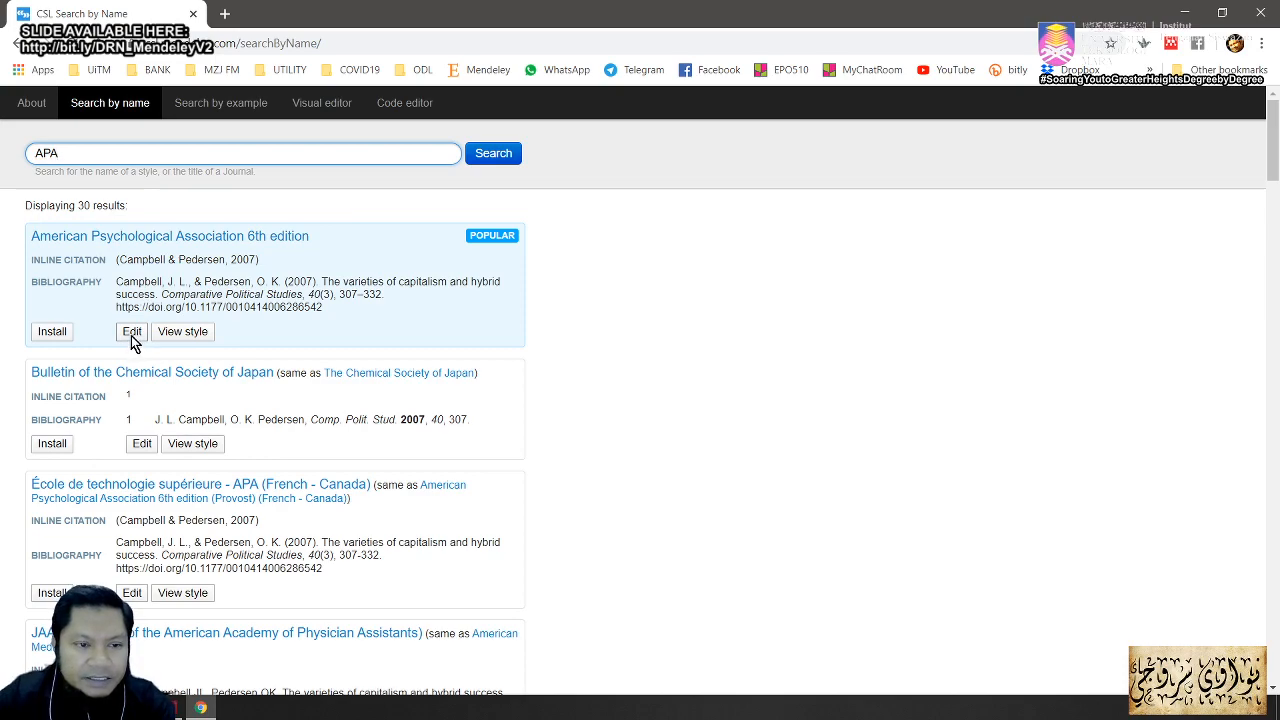
pyautogui.click(132, 332)
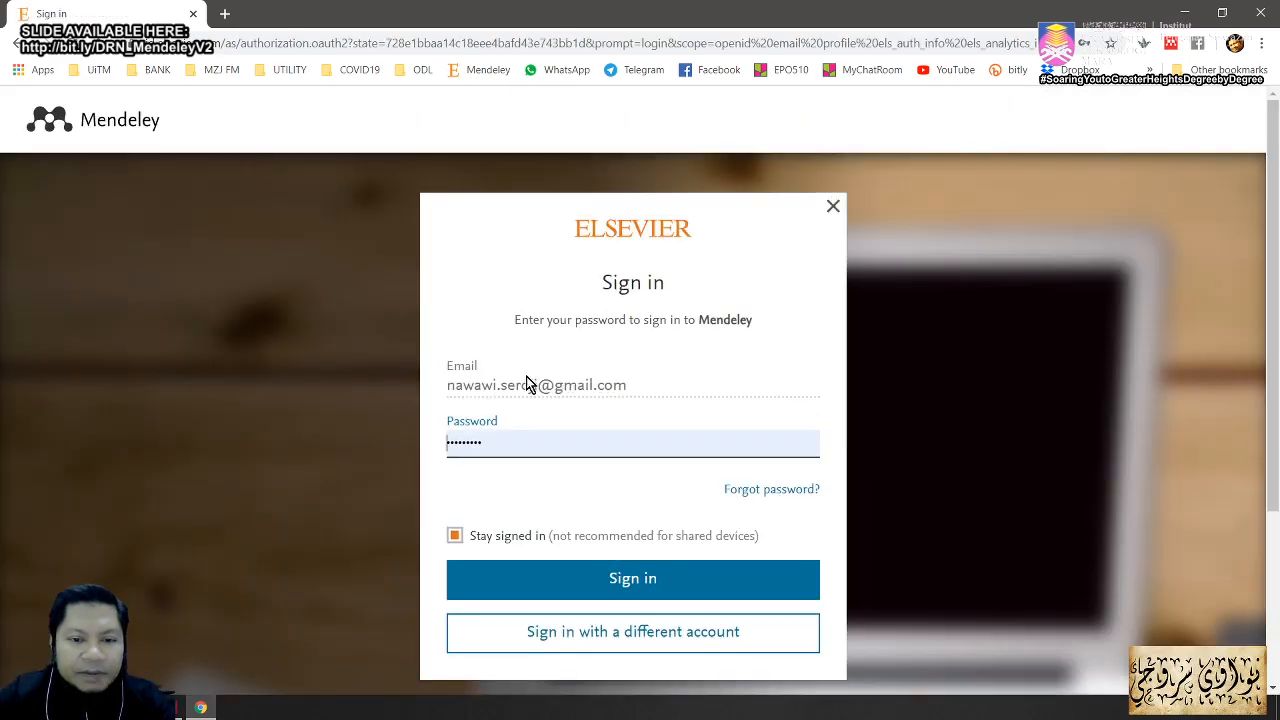
# Step: Sign in to Mendeley with a different account's email, leaving 'Stay signed in' unchecked
pyautogui.click(632, 386)
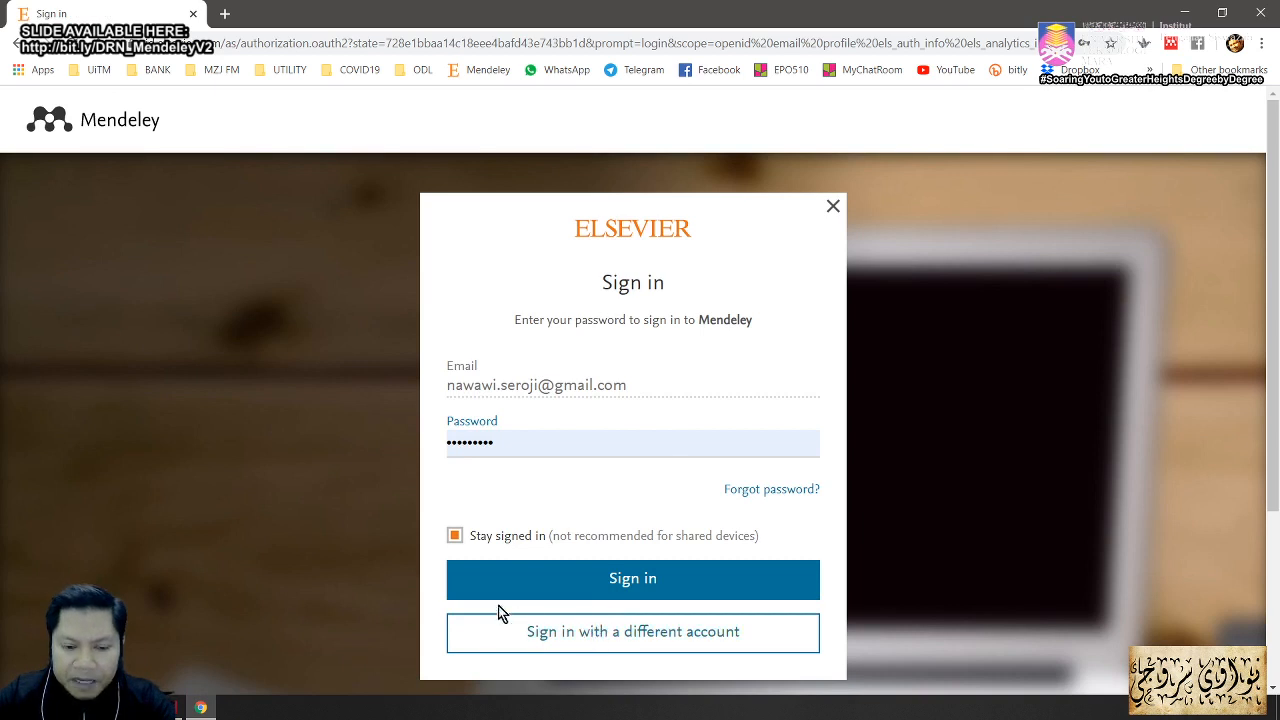
pyautogui.click(619, 642)
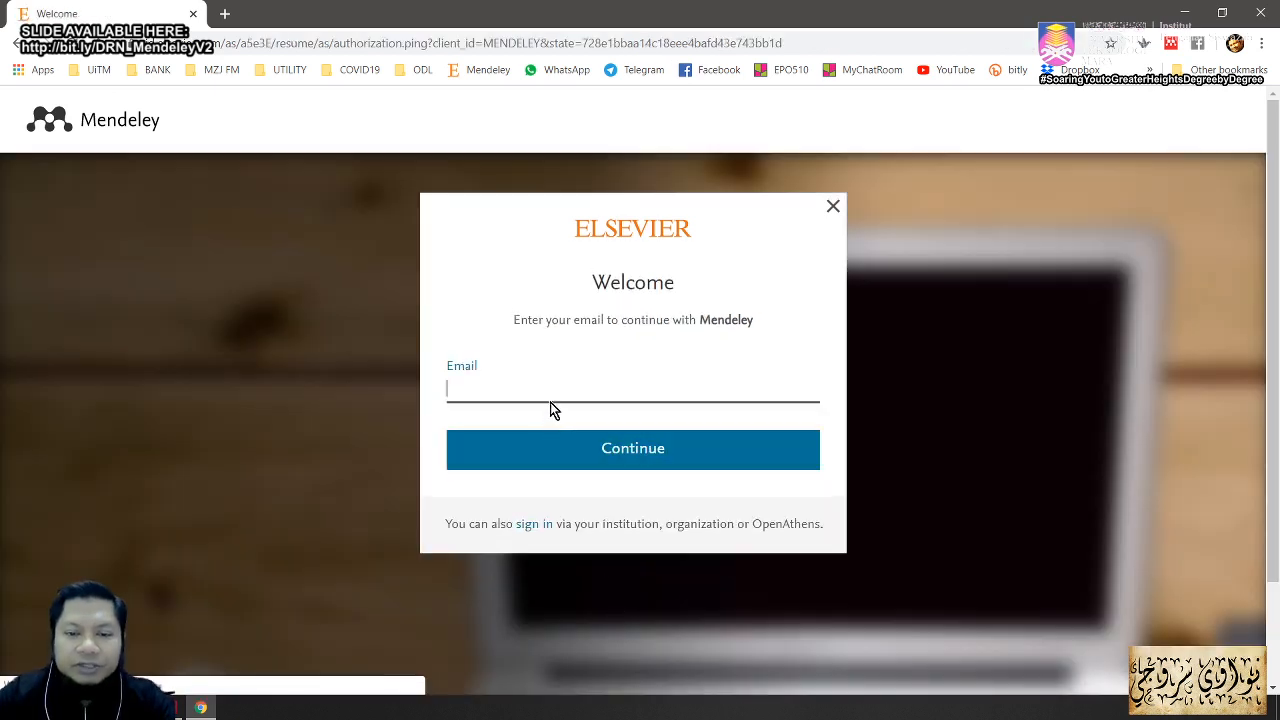
pyautogui.write('nawai')
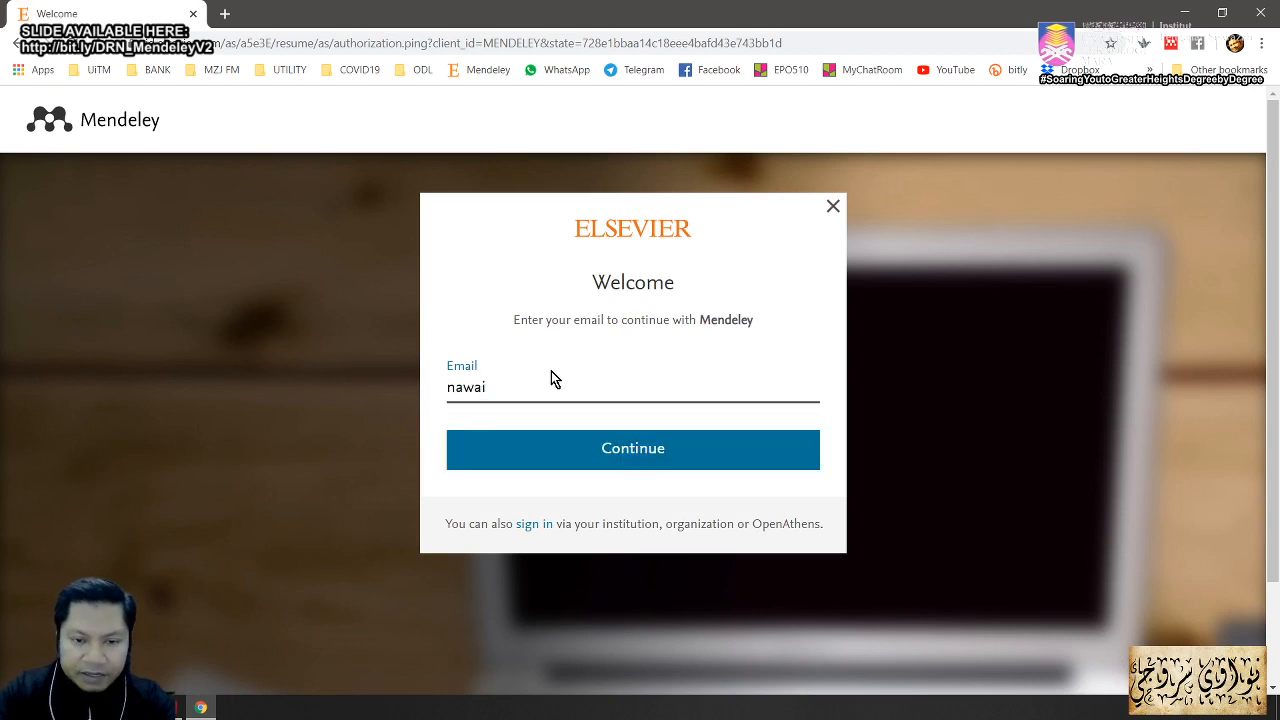
pyautogui.press('BackSpace')
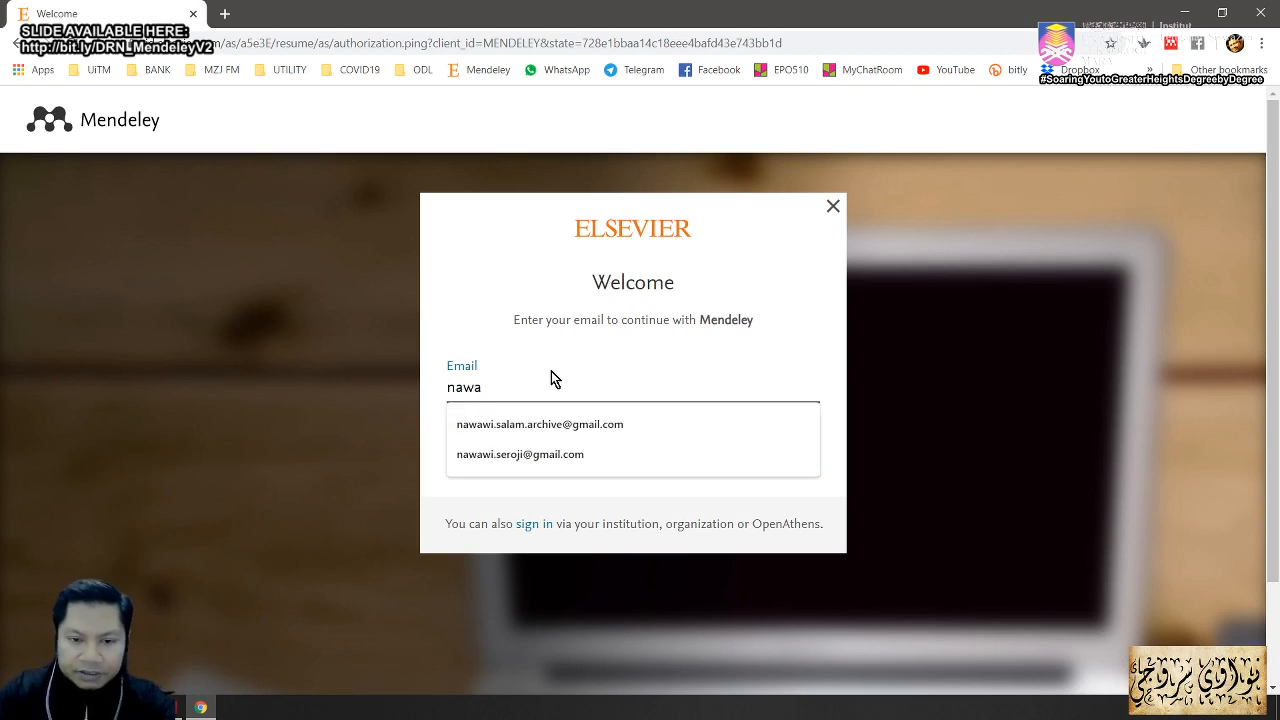
pyautogui.click(562, 426)
pyautogui.click(571, 450)
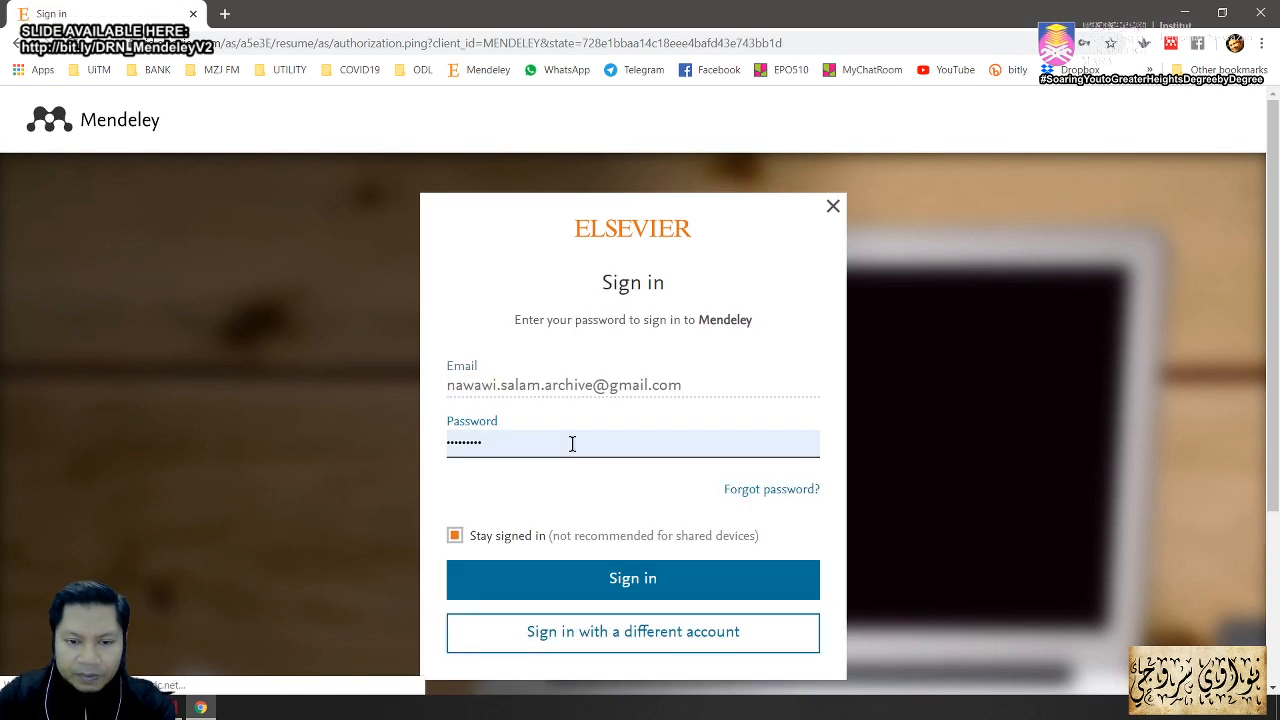
pyautogui.click(458, 538)
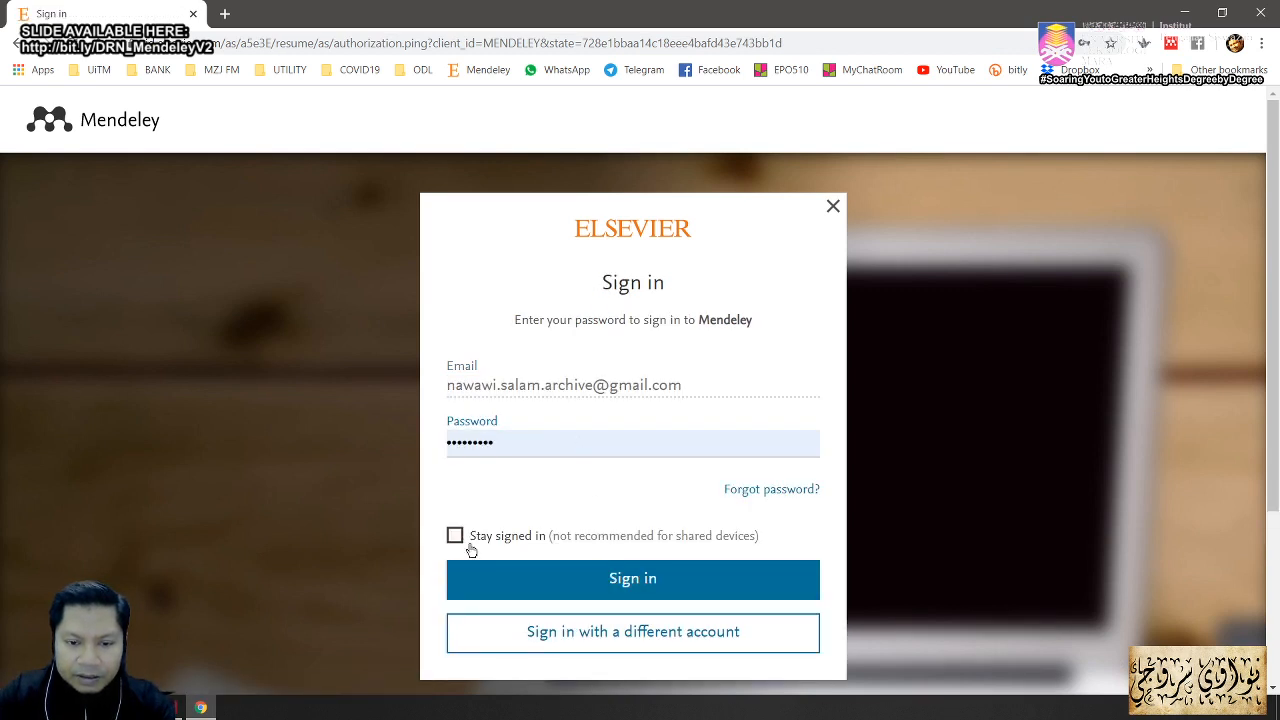
pyautogui.click(623, 586)
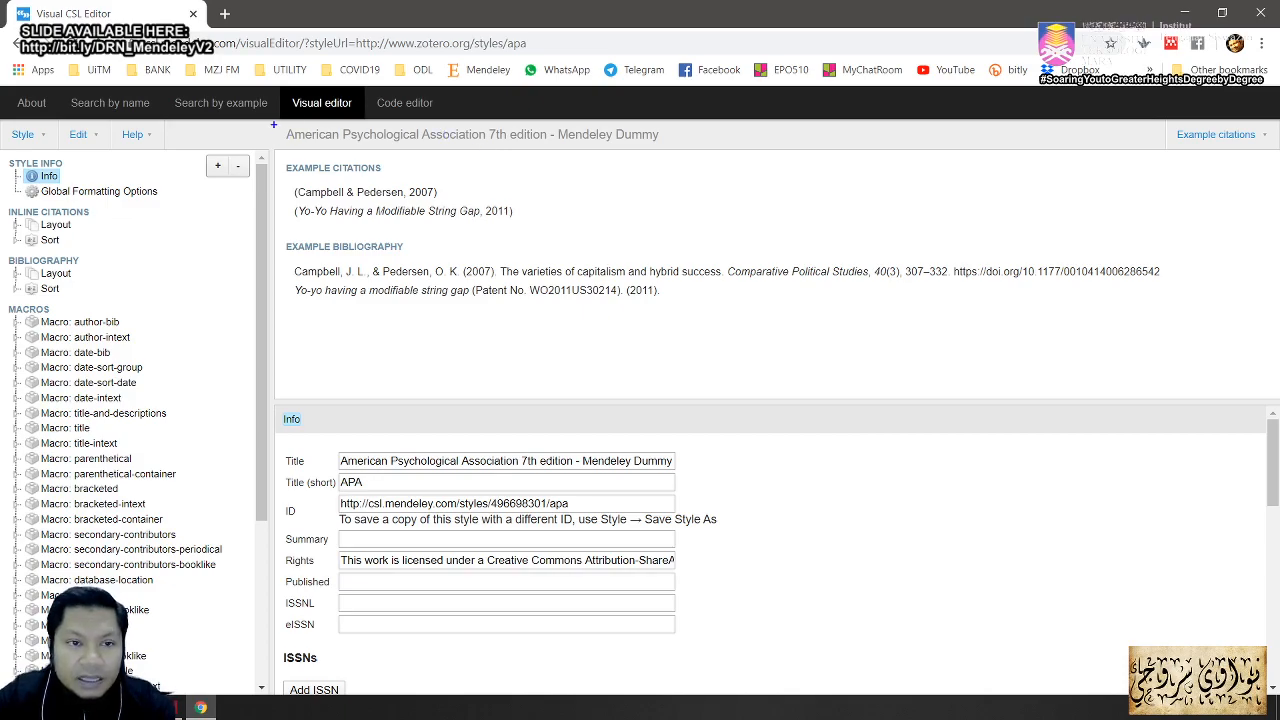
pyautogui.moveTo(273, 124); pyautogui.dragTo(690, 152)
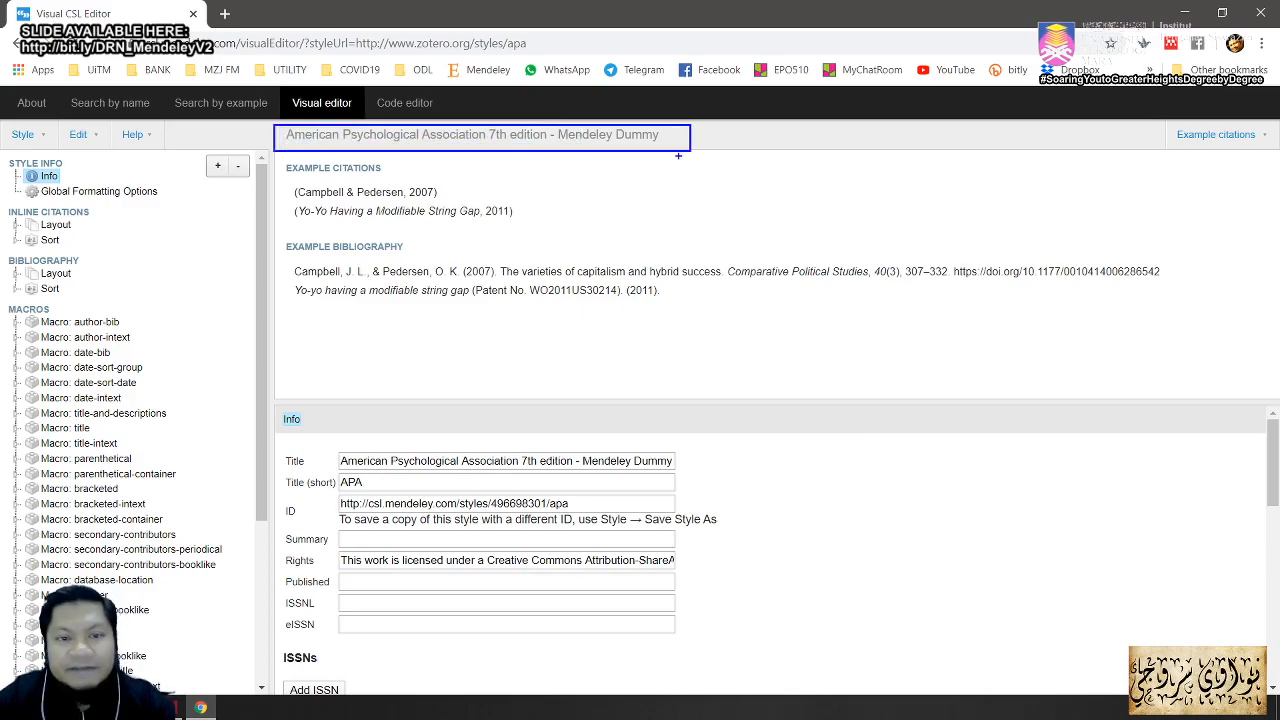
pyautogui.press('Escape')
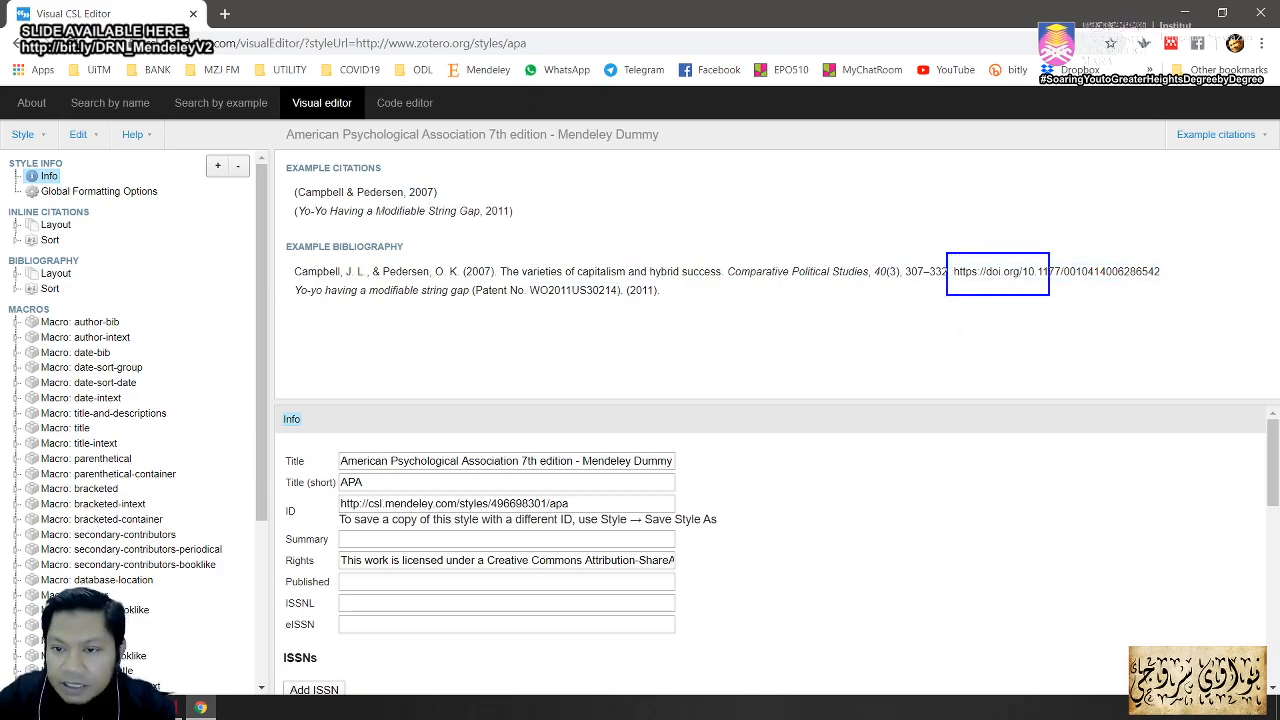
pyautogui.moveTo(1085, 300); pyautogui.dragTo(1097, 372)
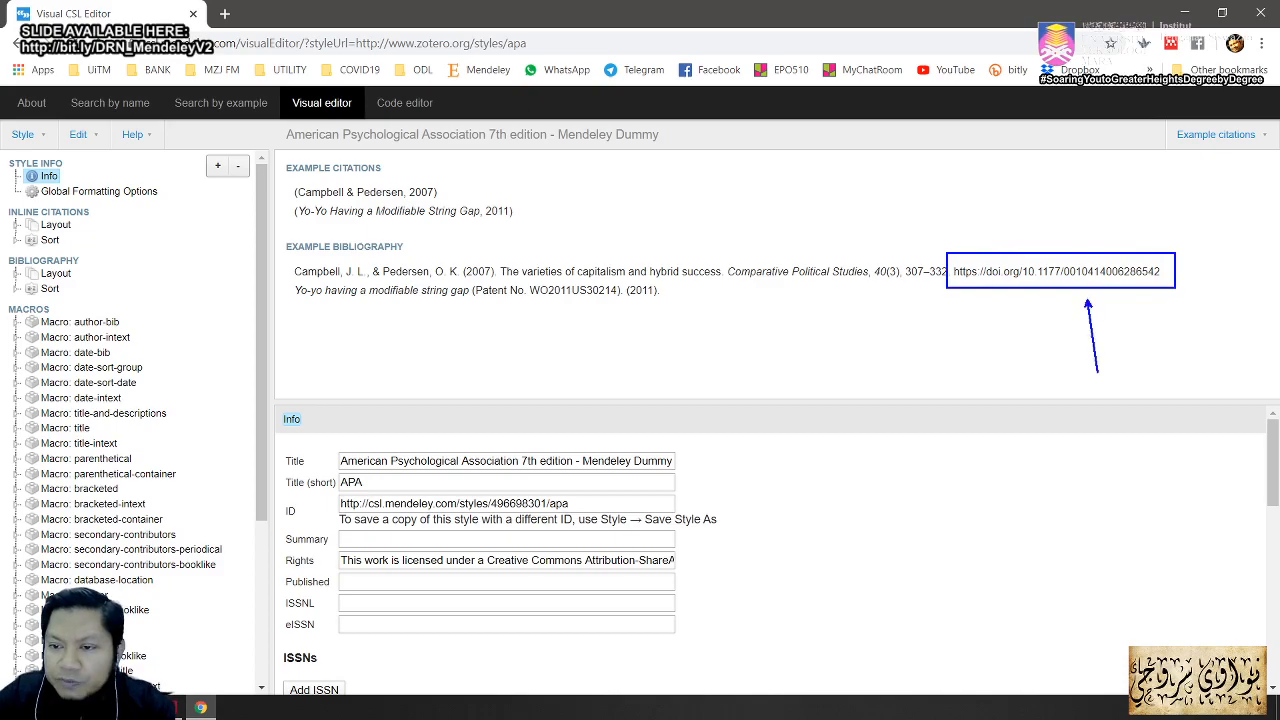
pyautogui.moveTo(1013, 300); pyautogui.dragTo(977, 352)
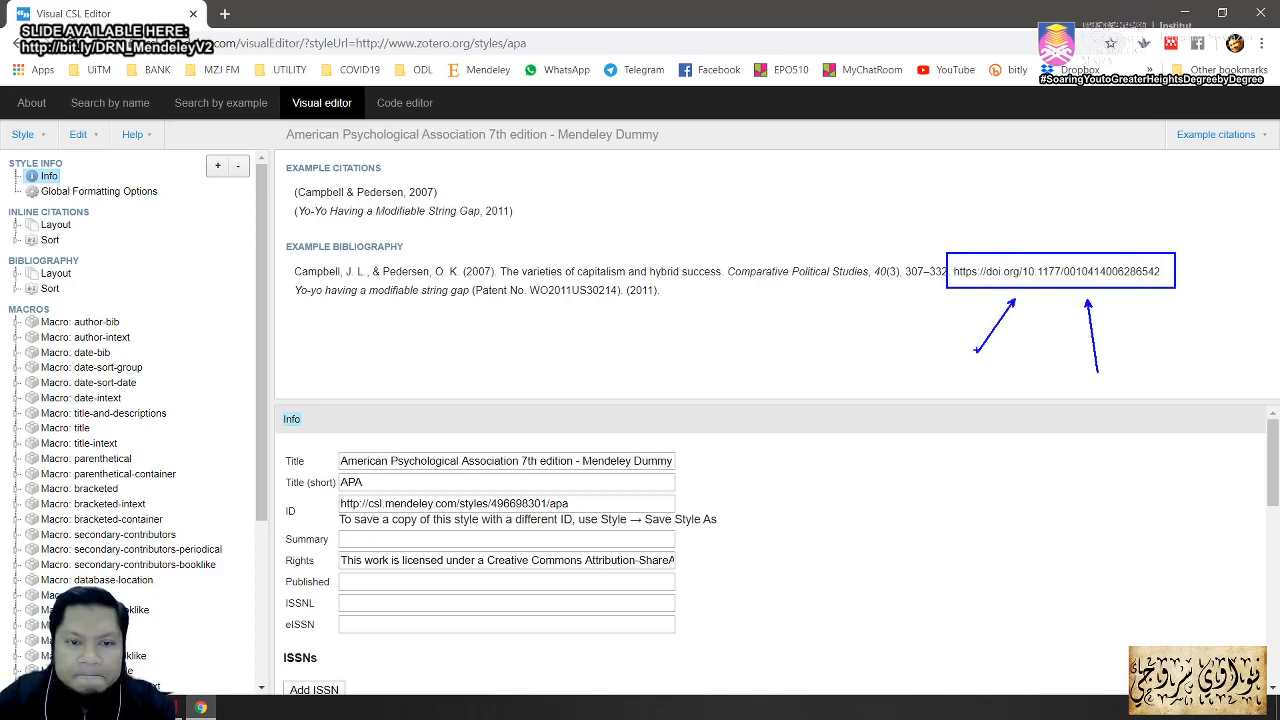
pyautogui.press('Escape')
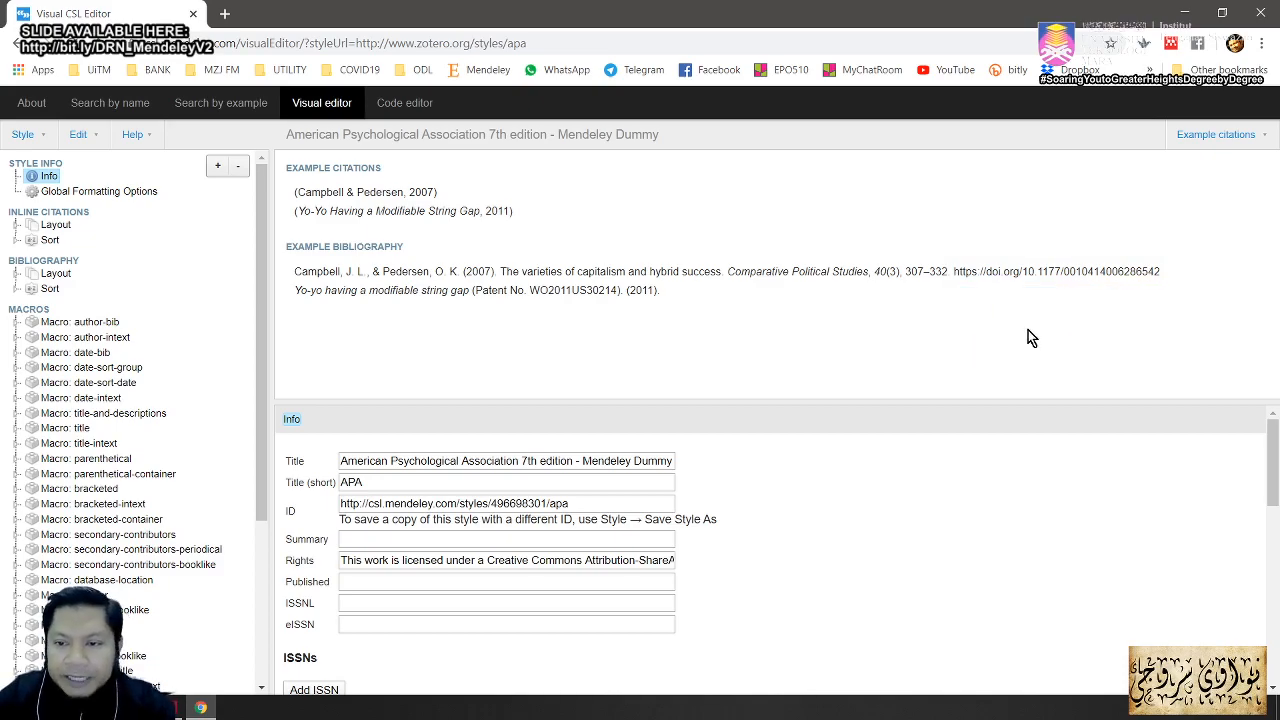
pyautogui.click(1053, 273)
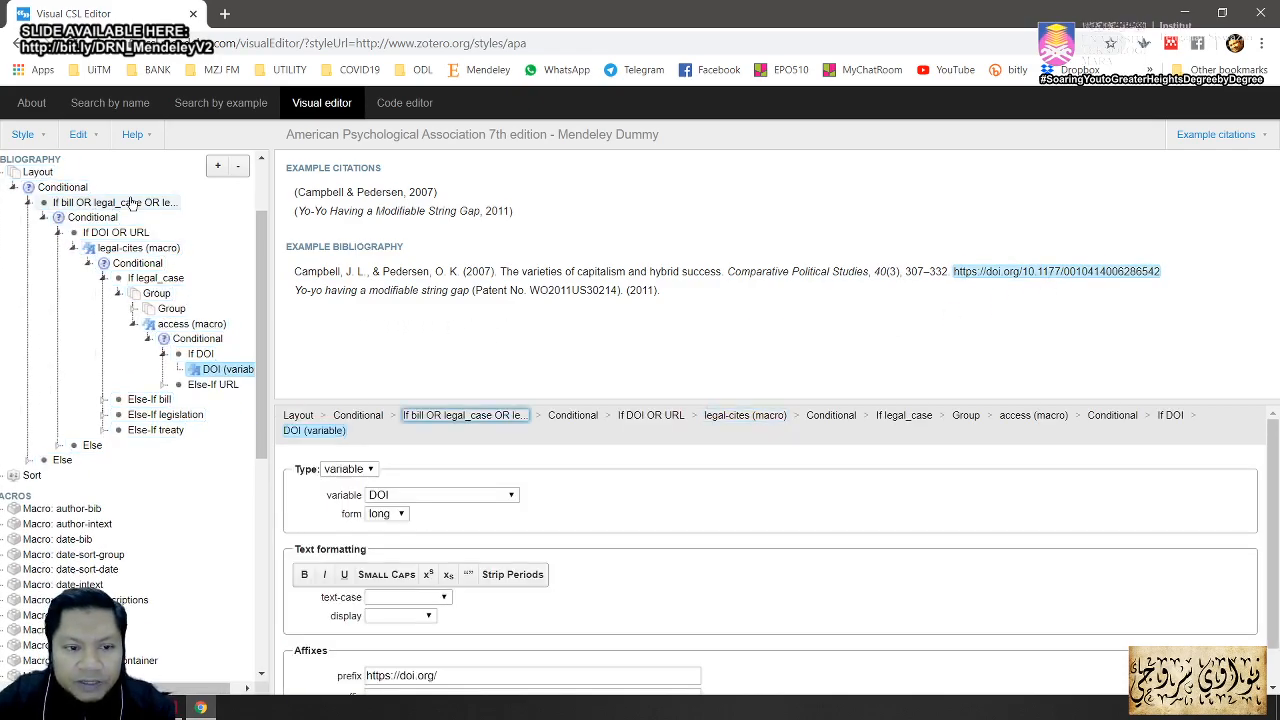
pyautogui.hotkey('ctrl', '2')
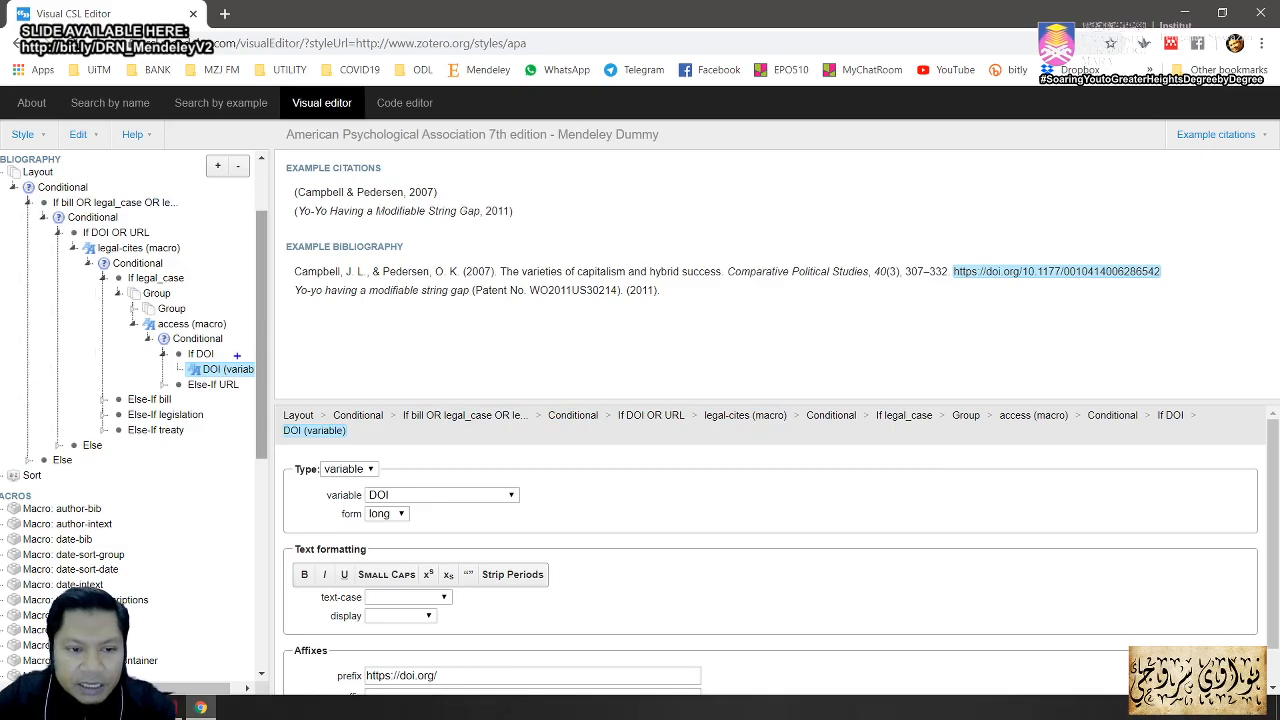
pyautogui.moveTo(237, 358); pyautogui.dragTo(237, 243)
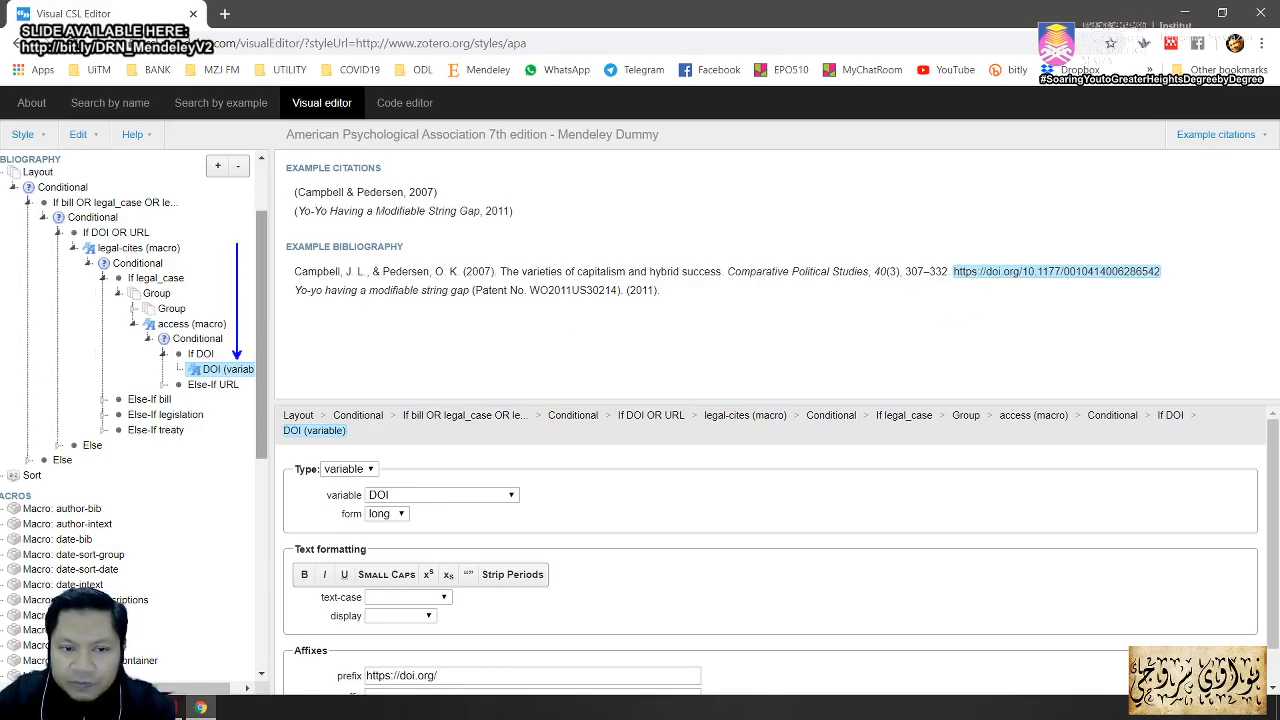
pyautogui.moveTo(272, 373); pyautogui.dragTo(960, 281)
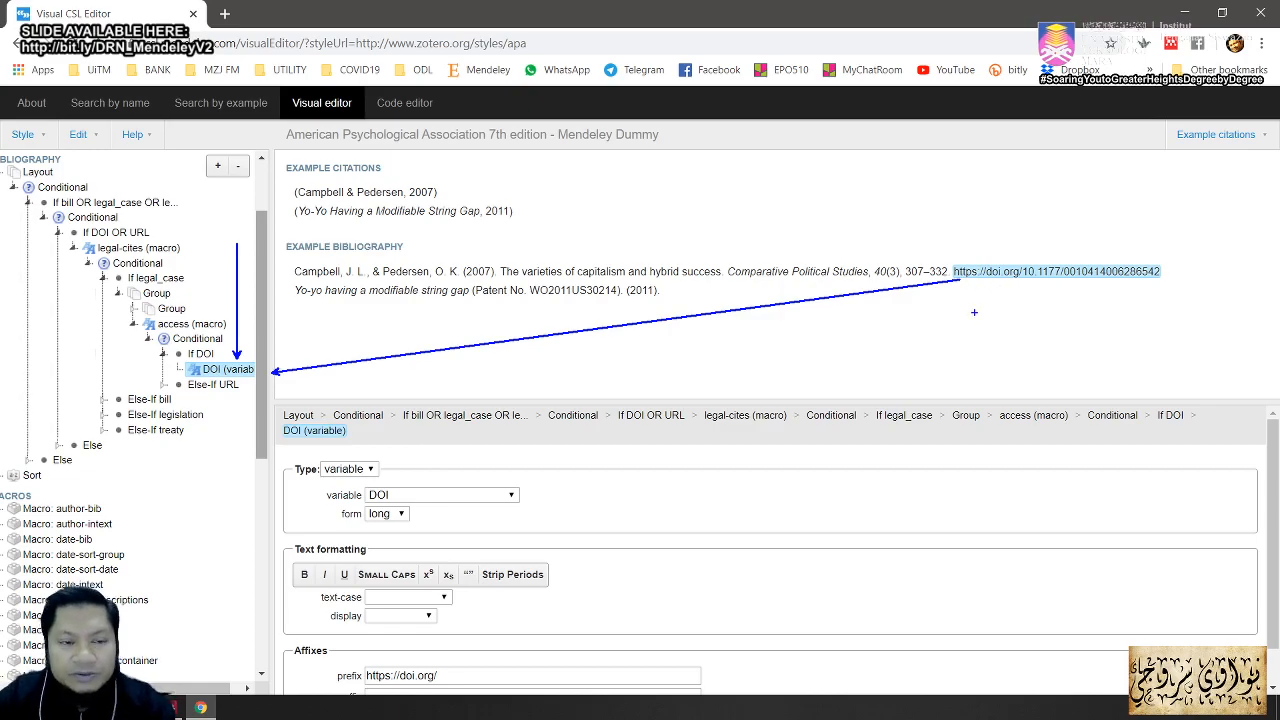
pyautogui.press('Escape')
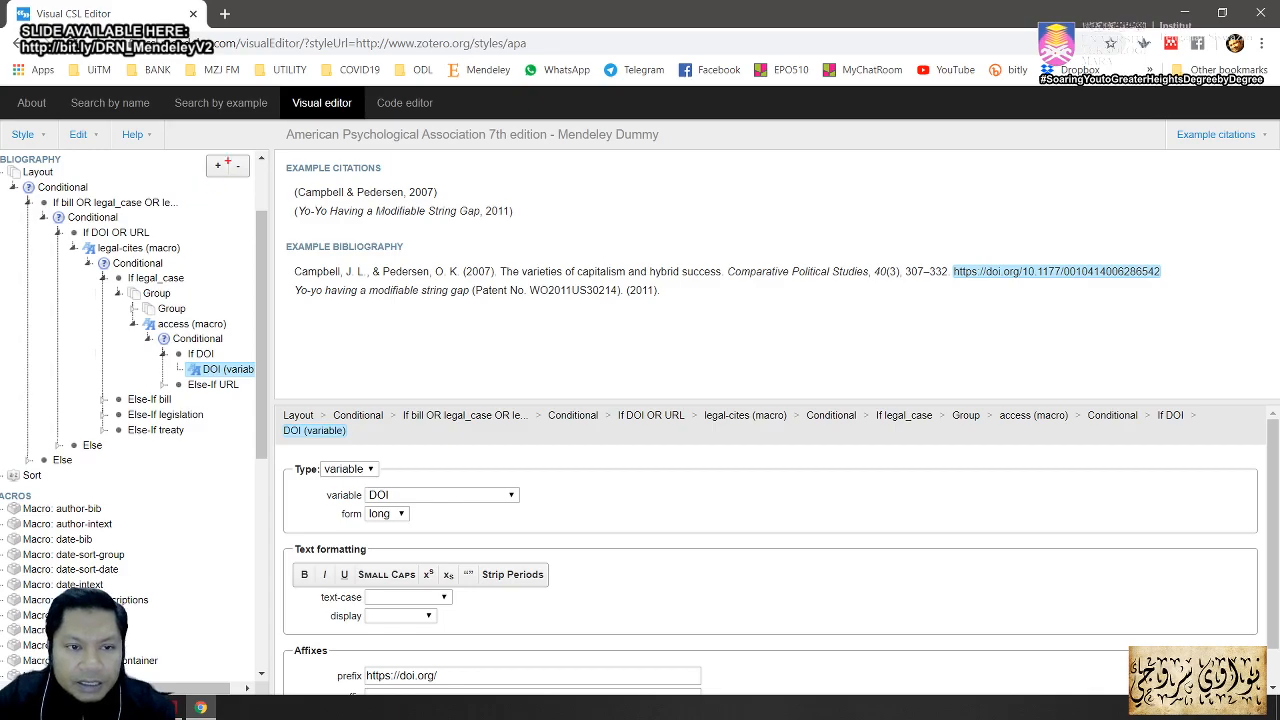
pyautogui.moveTo(226, 153)
pyautogui.mouseDown()
pyautogui.moveTo(258, 188)
pyautogui.moveTo(256, 264)
pyautogui.moveTo(244, 268)
pyautogui.mouseUp()
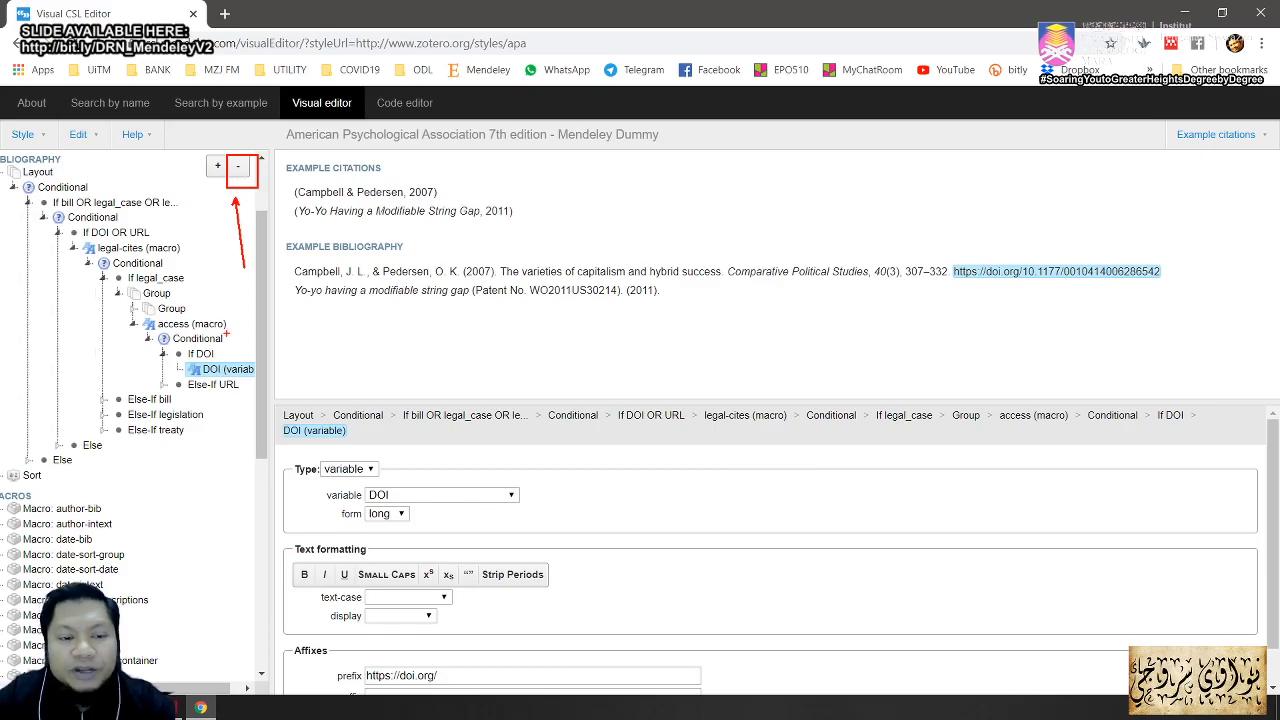
pyautogui.moveTo(236, 362); pyautogui.dragTo(236, 258)
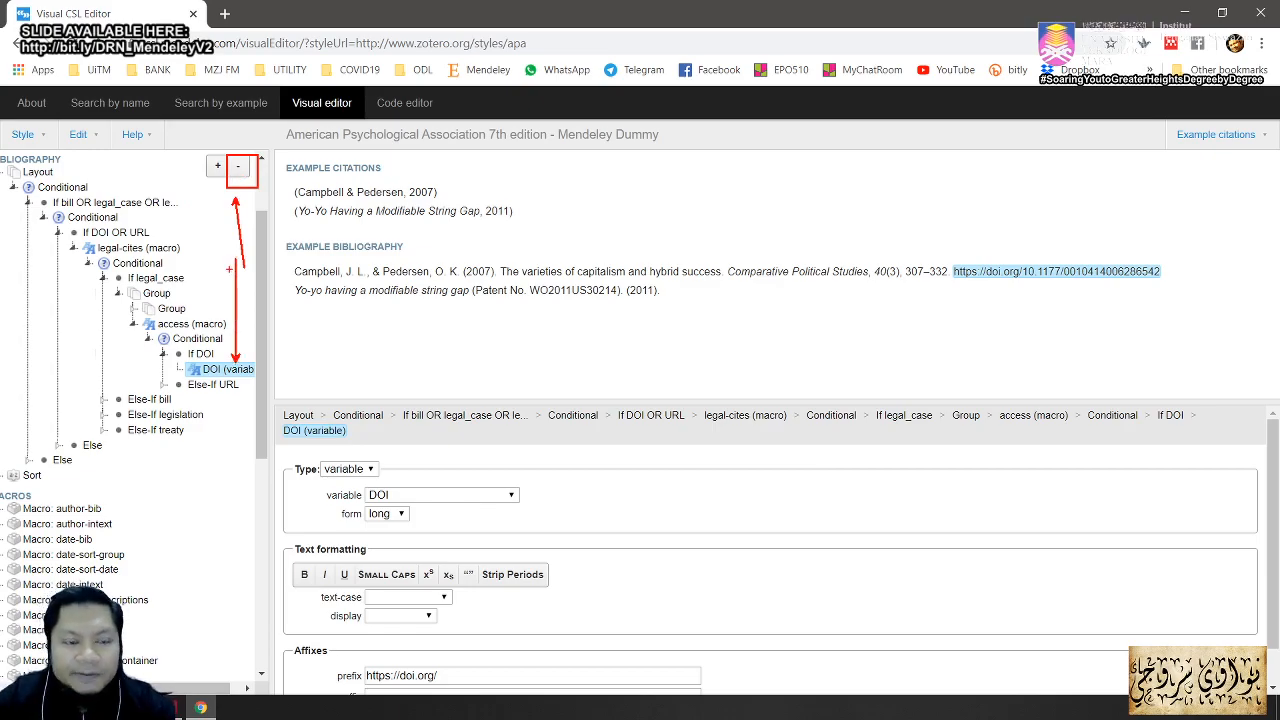
pyautogui.press('Escape')
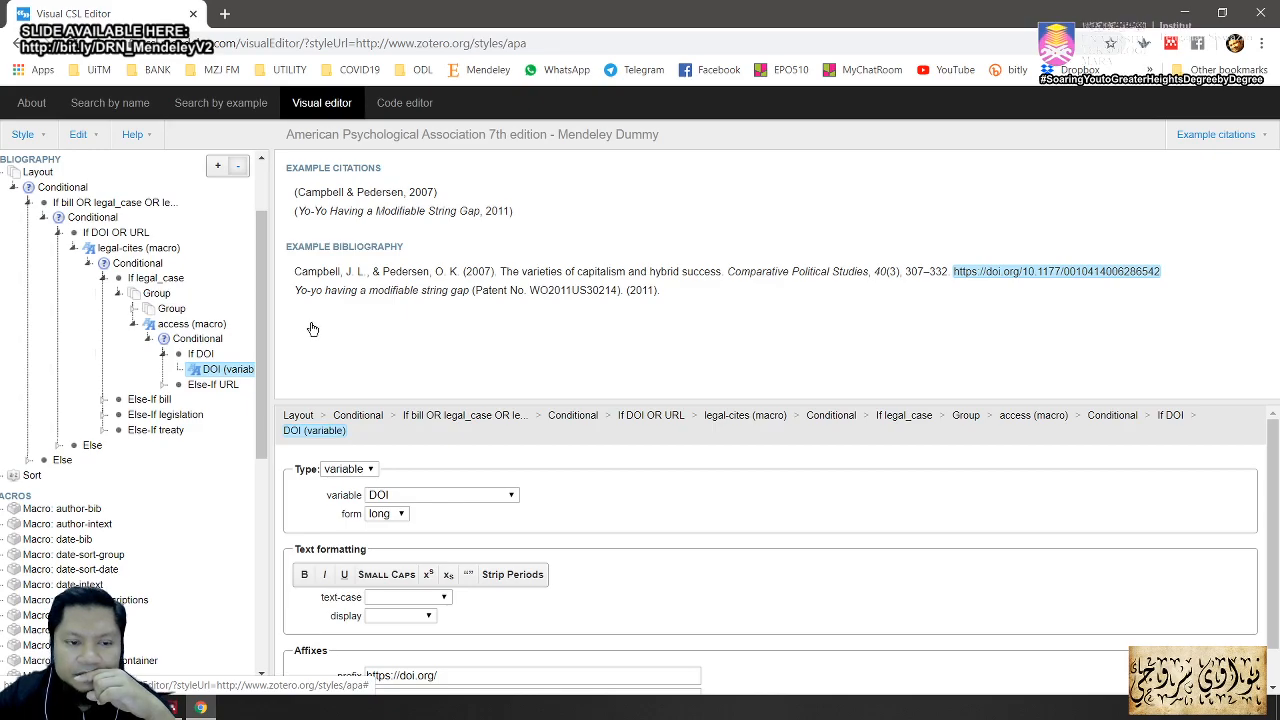
# Step: Delete the DOI node so entries end at 307–332, and open the in-text Names element
pyautogui.press('Delete')
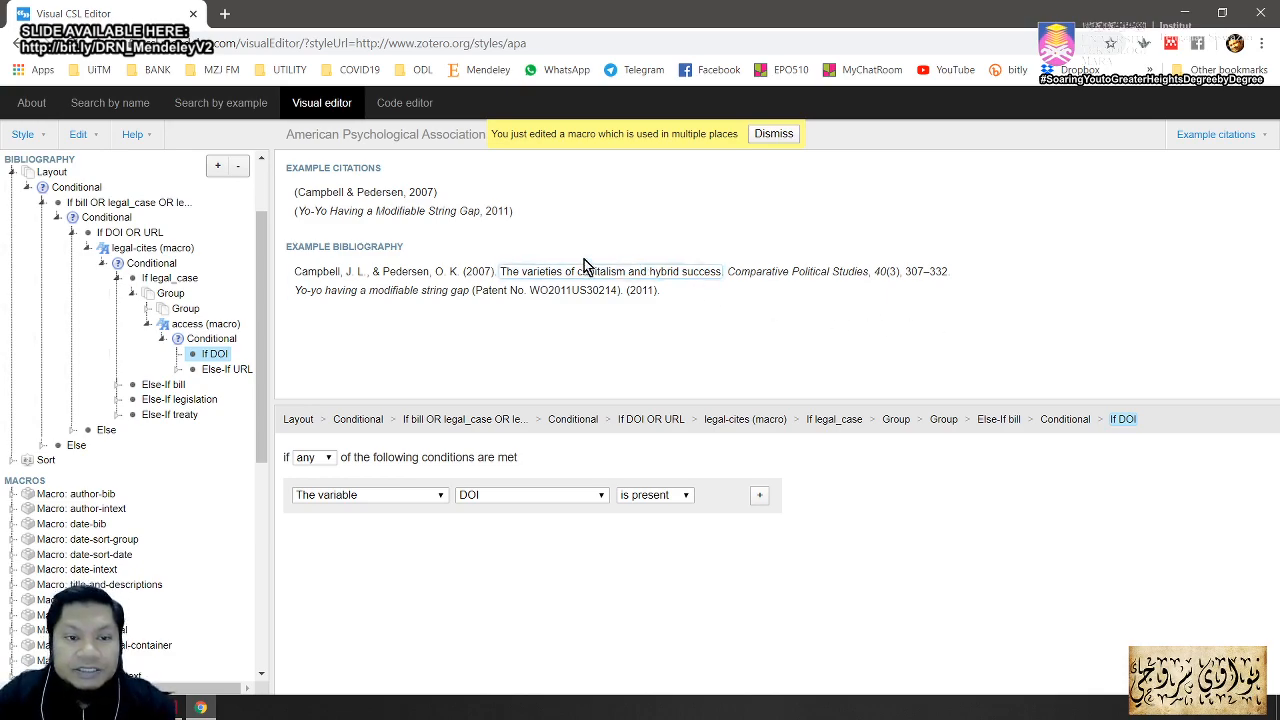
pyautogui.click(348, 195)
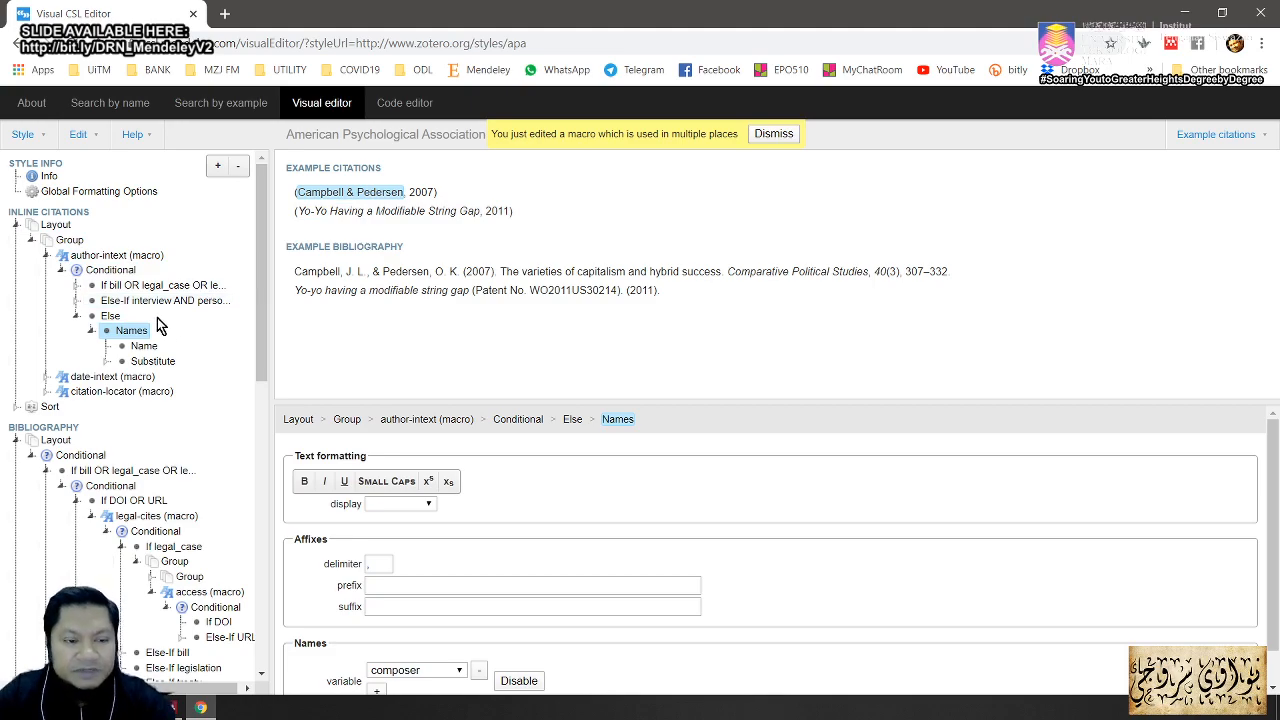
# Step: Show the in-text Name element's properties: form short, symbol 'and', and the still-empty et-al fields
pyautogui.moveTo(134, 323); pyautogui.dragTo(172, 222)
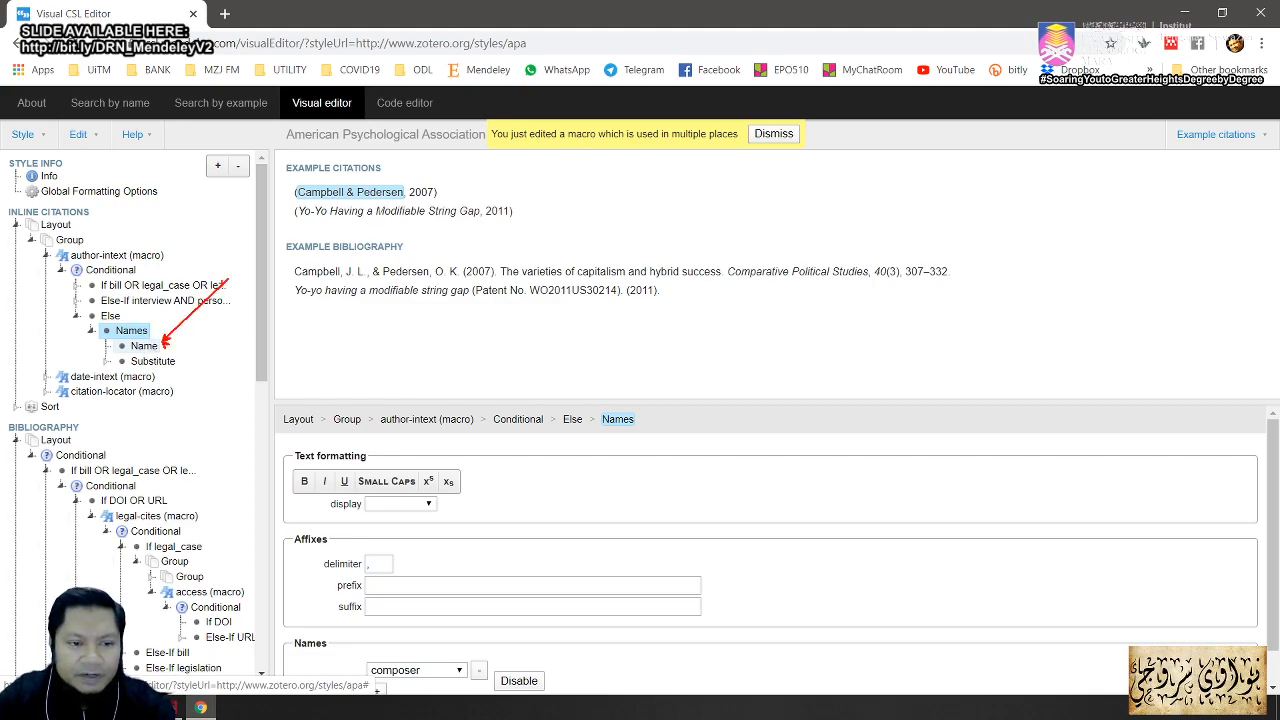
pyautogui.click(142, 347)
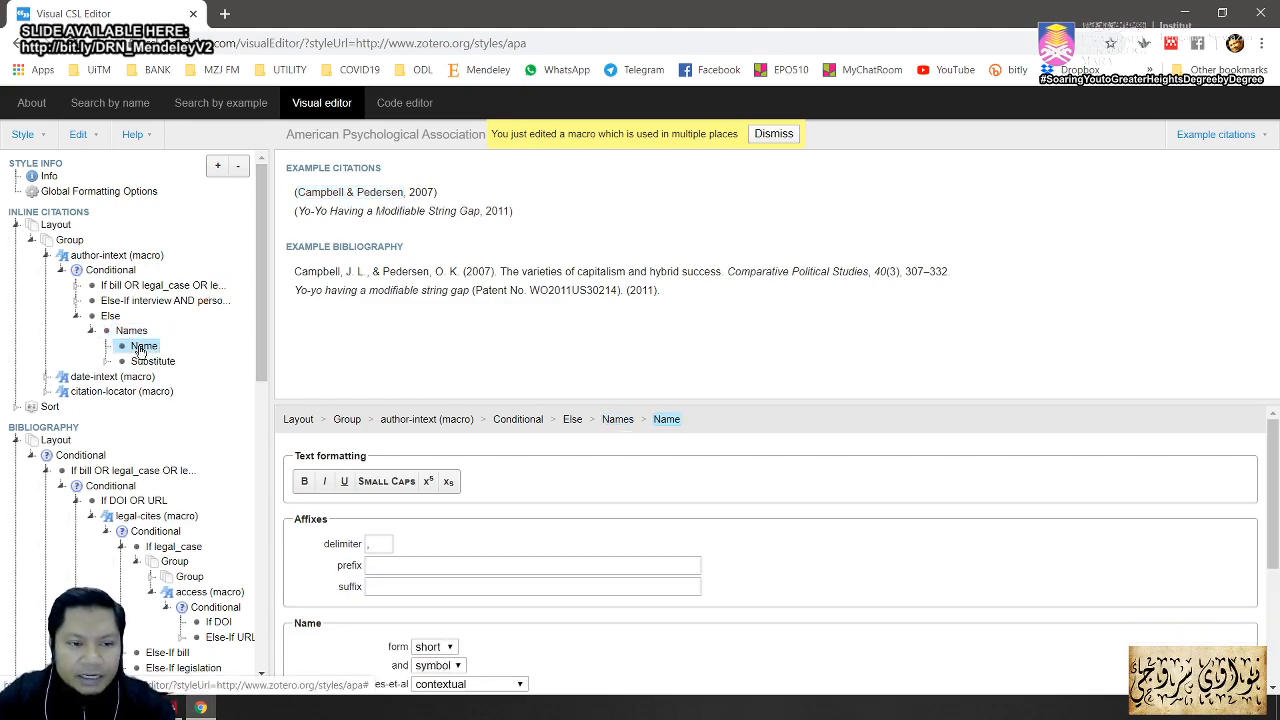
pyautogui.scroll(-3, 659, 469)
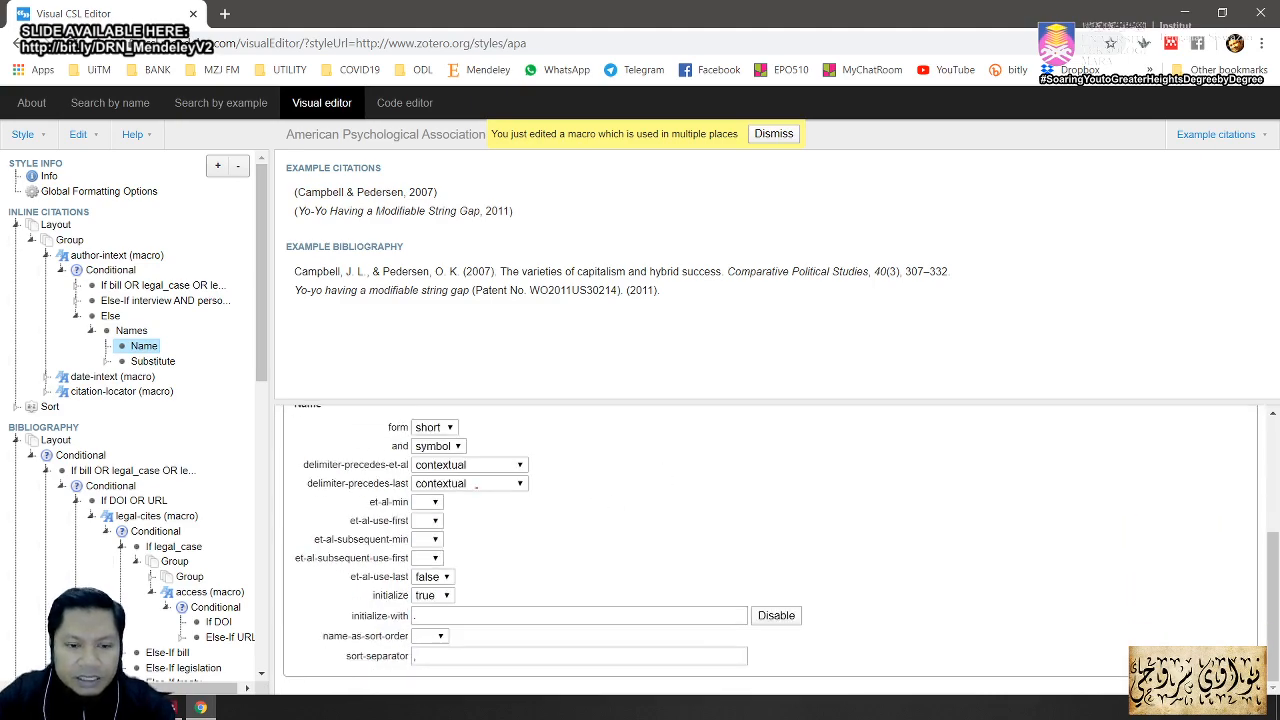
pyautogui.moveTo(326, 506)
pyautogui.mouseDown()
pyautogui.moveTo(368, 528)
pyautogui.moveTo(546, 532)
pyautogui.mouseUp()
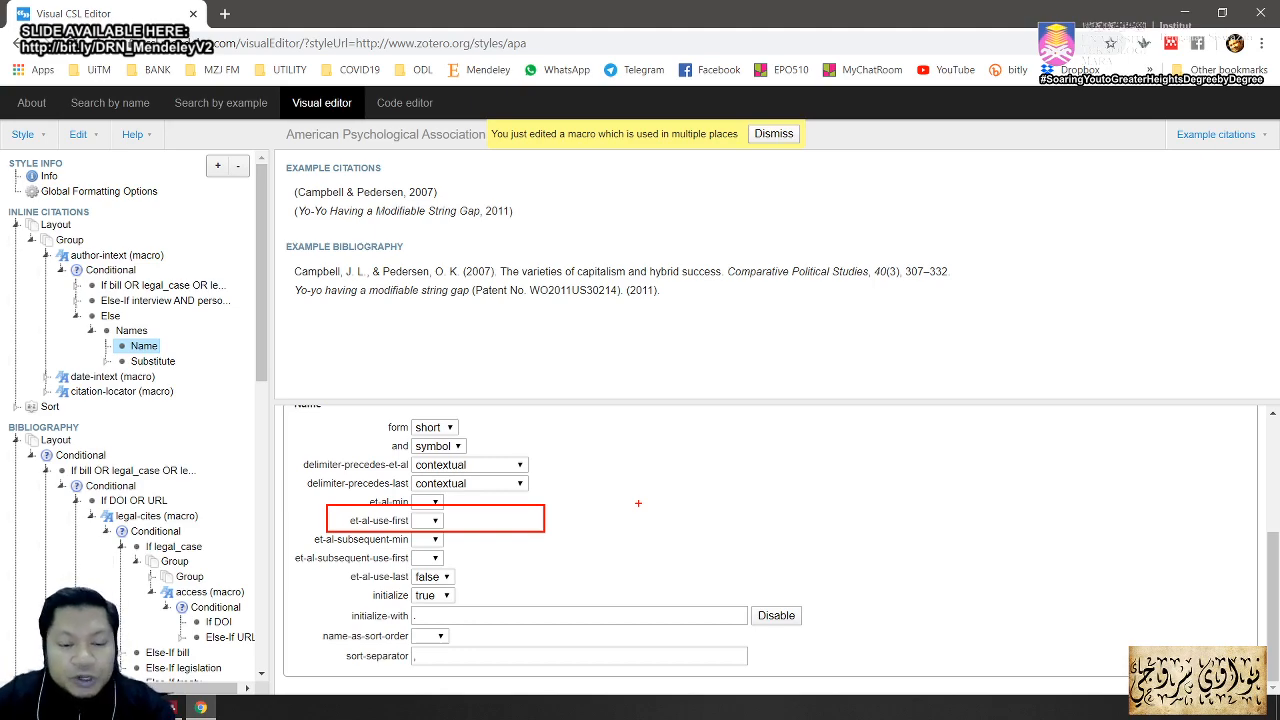
# Step: Set the in-text Name element's et-al-use-first to 2
pyautogui.click(434, 522)
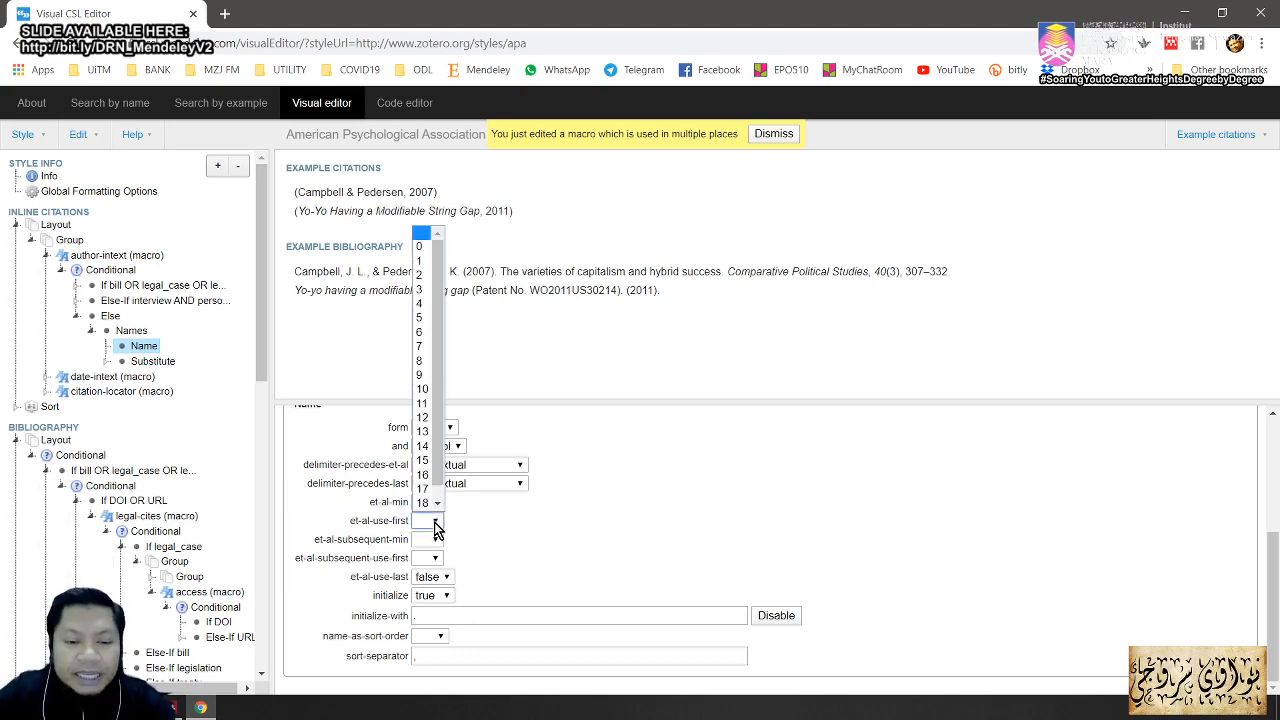
pyautogui.click(421, 275)
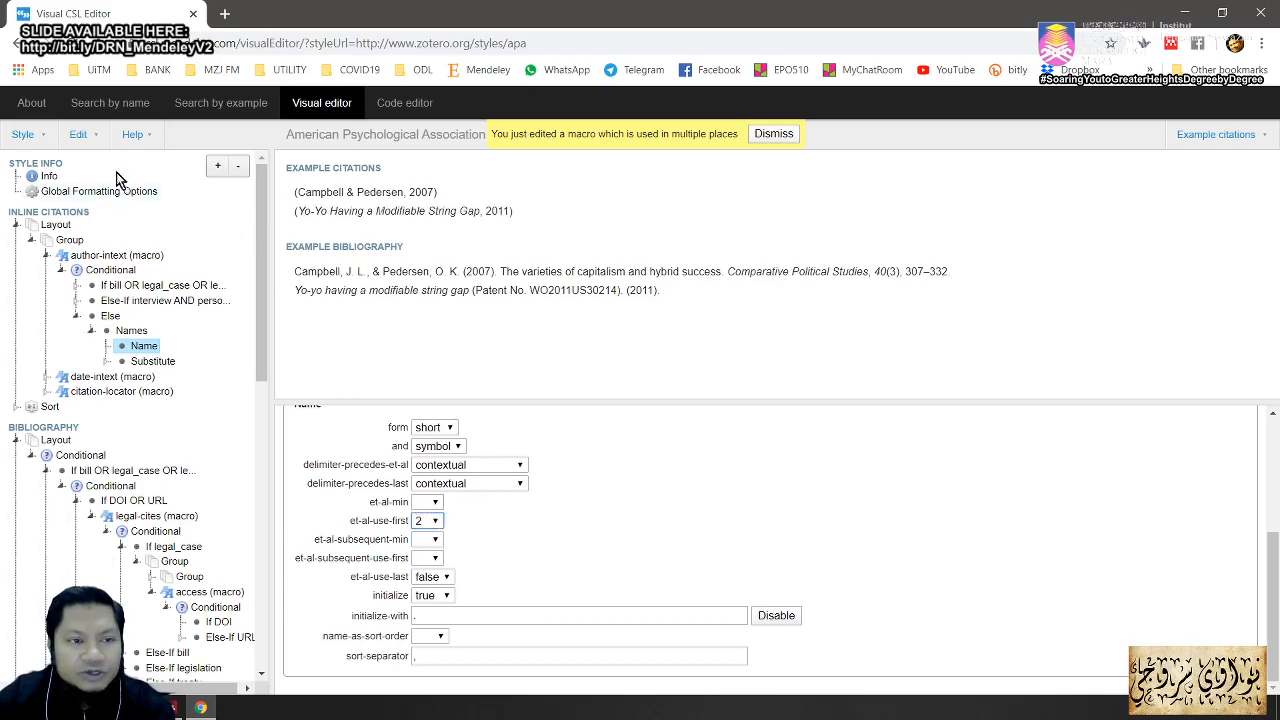
pyautogui.click(42, 136)
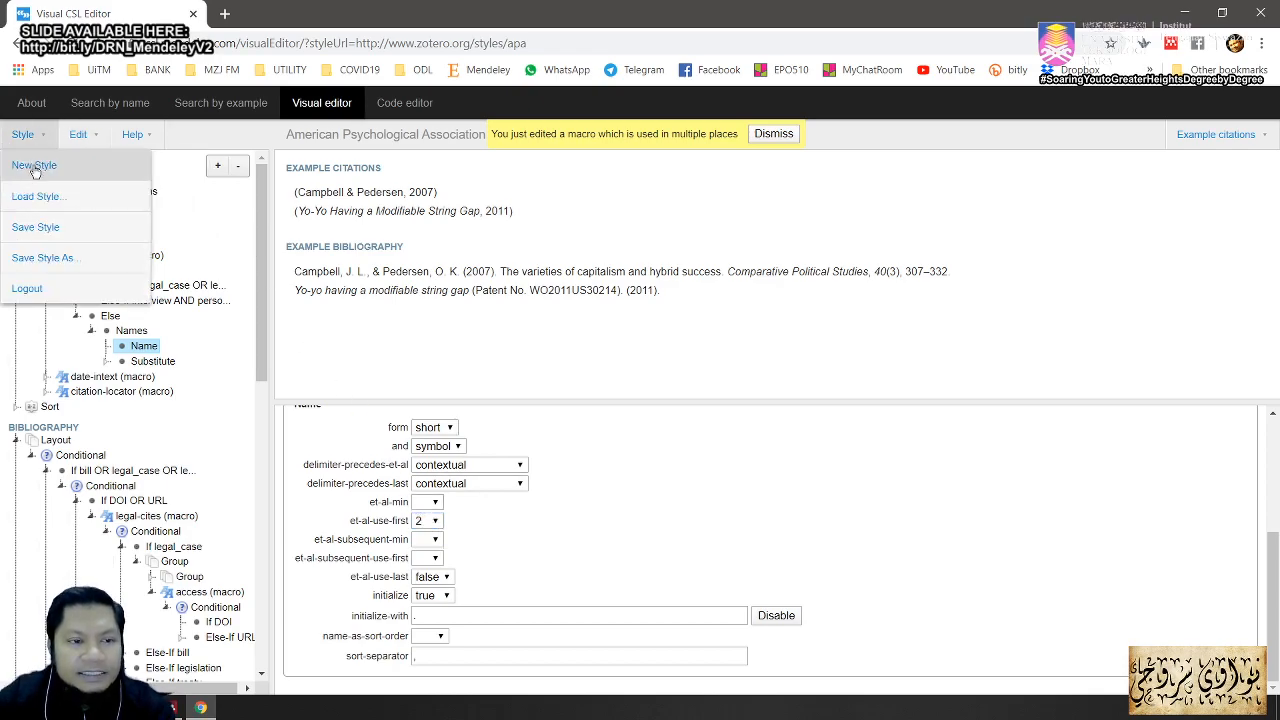
# Step: Save the edited style under the ID apa-4, since apa-3 already exists
pyautogui.click(58, 259)
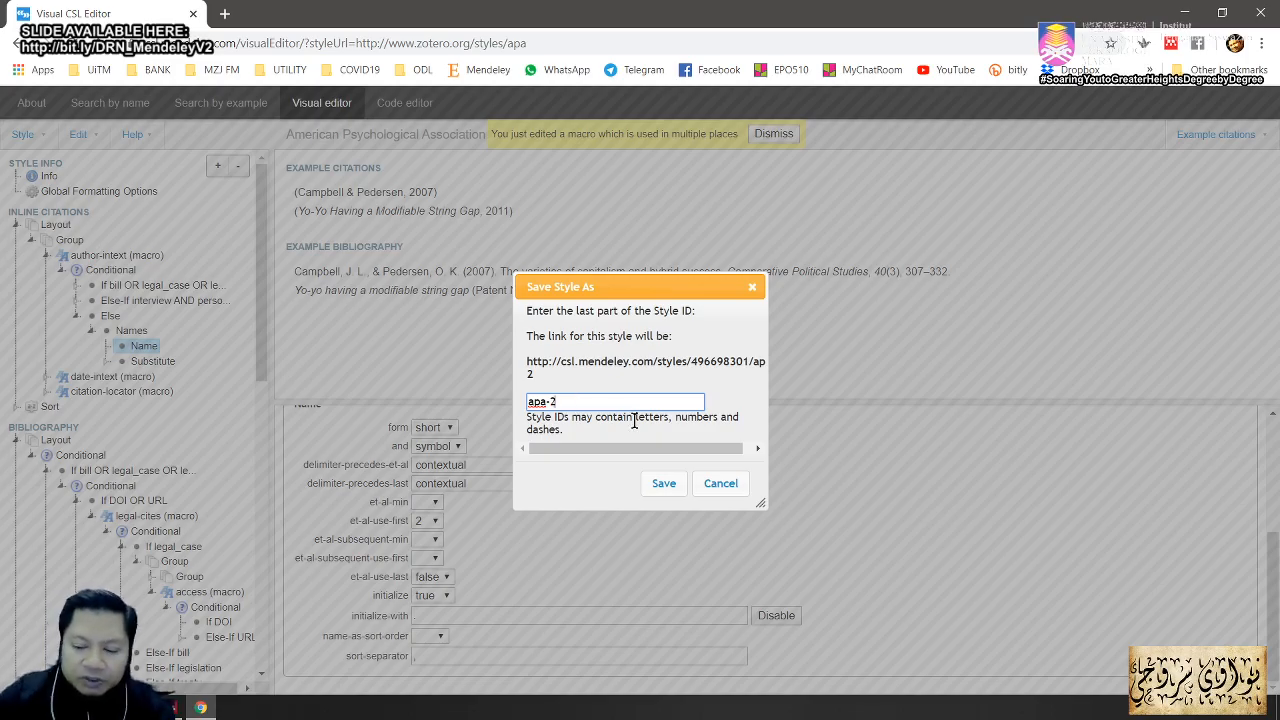
pyautogui.press('BackSpace')
pyautogui.write('3')
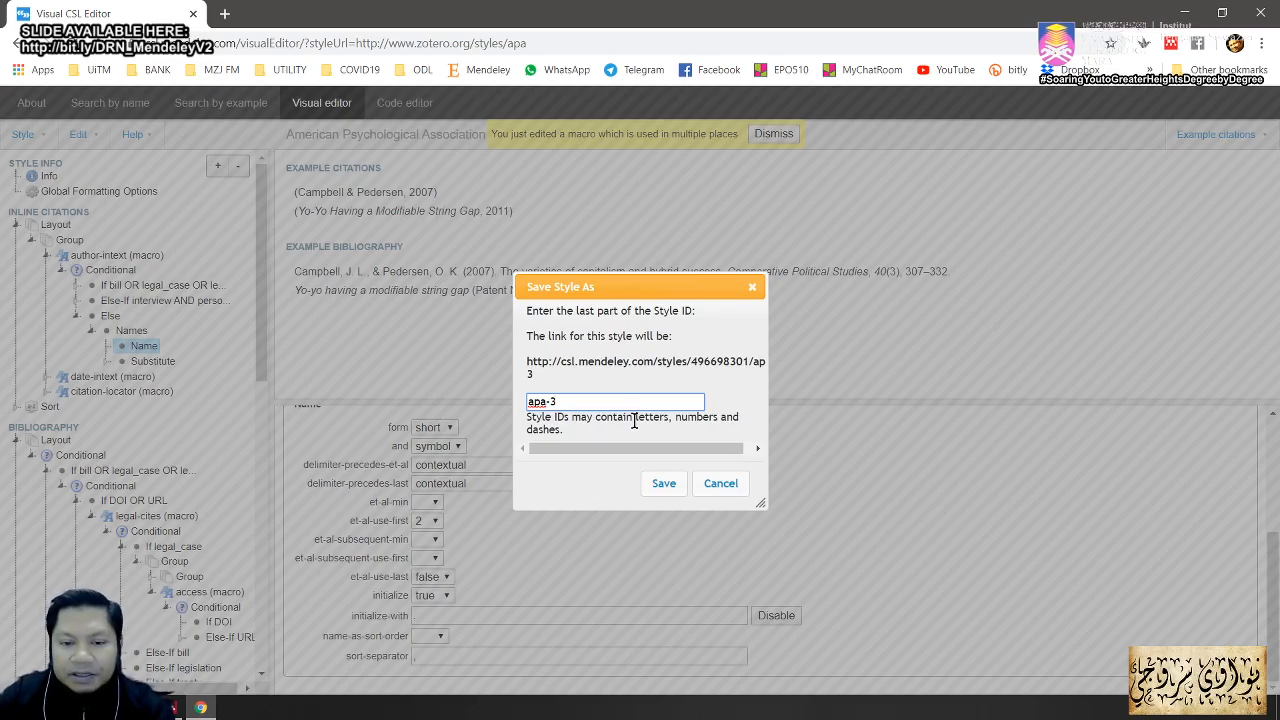
pyautogui.click(662, 487)
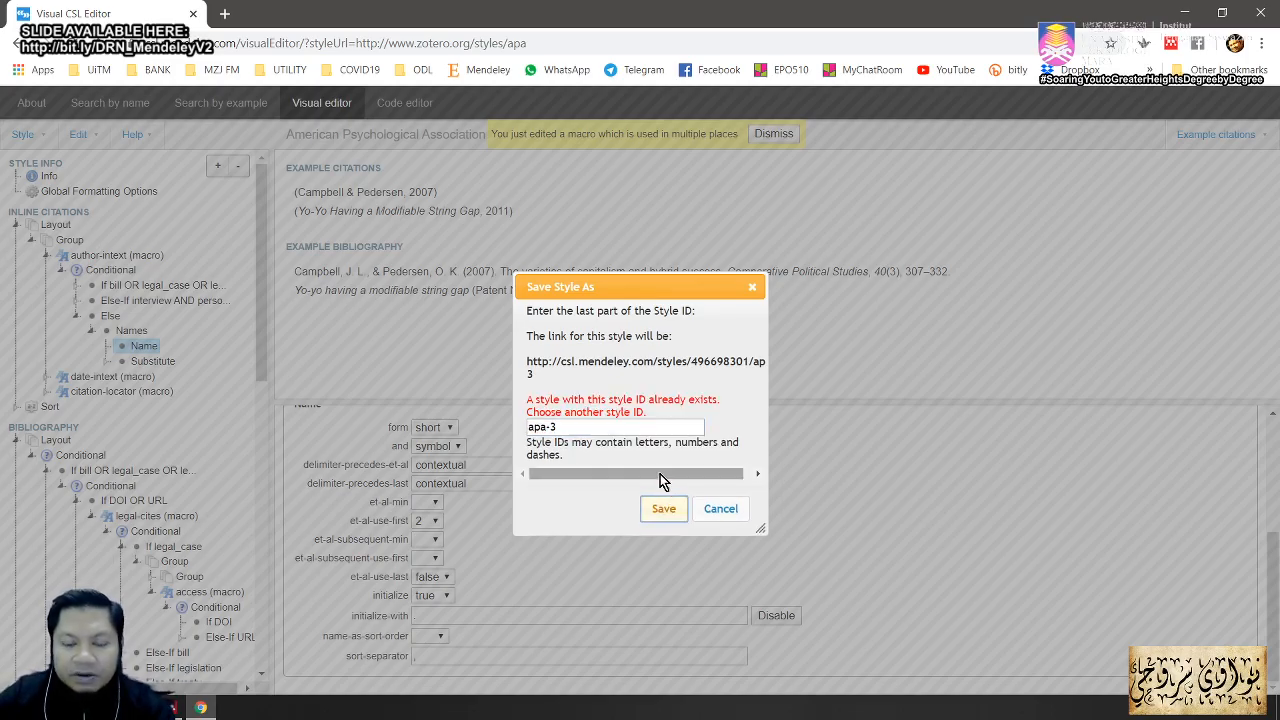
pyautogui.click(583, 427)
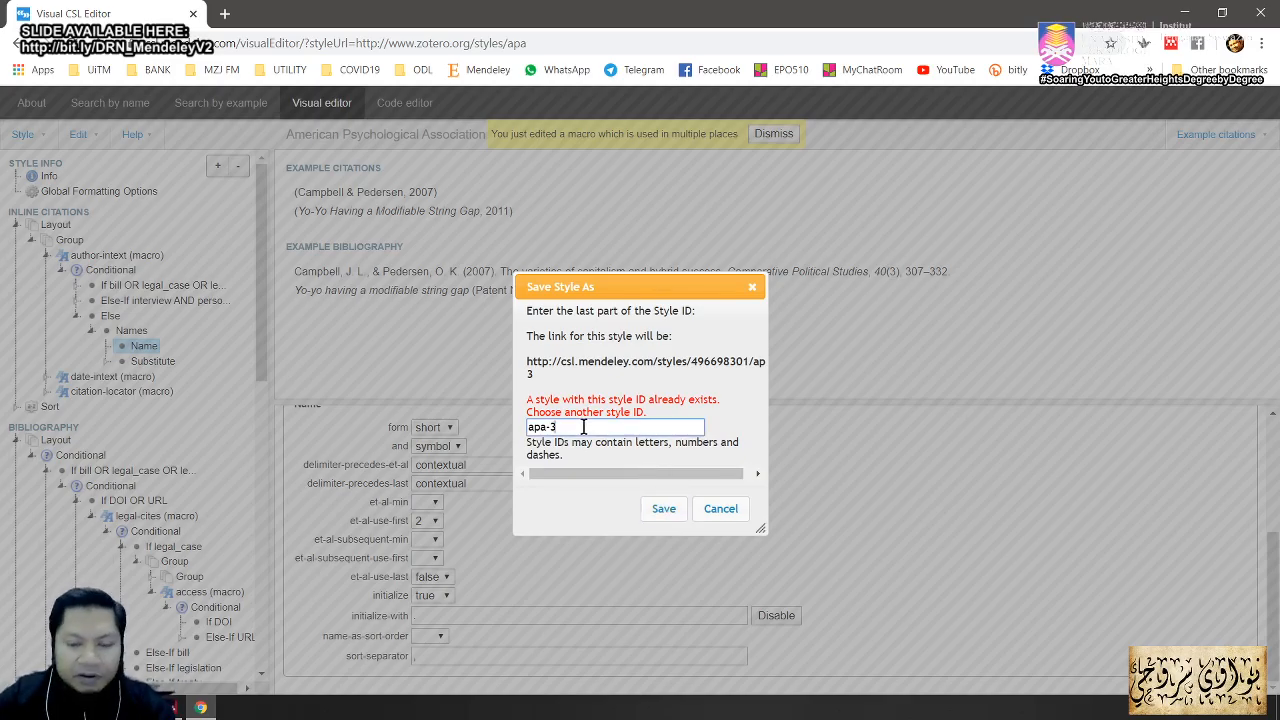
pyautogui.press('BackSpace')
pyautogui.write('4')
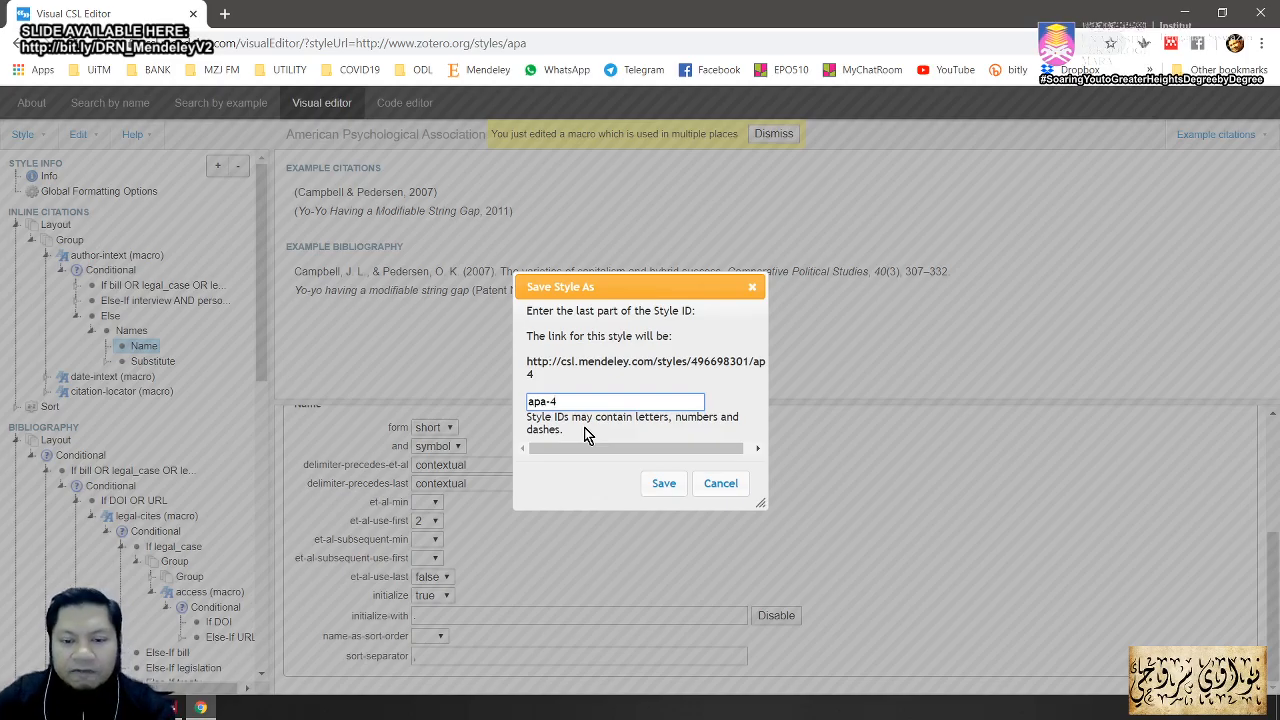
pyautogui.click(665, 486)
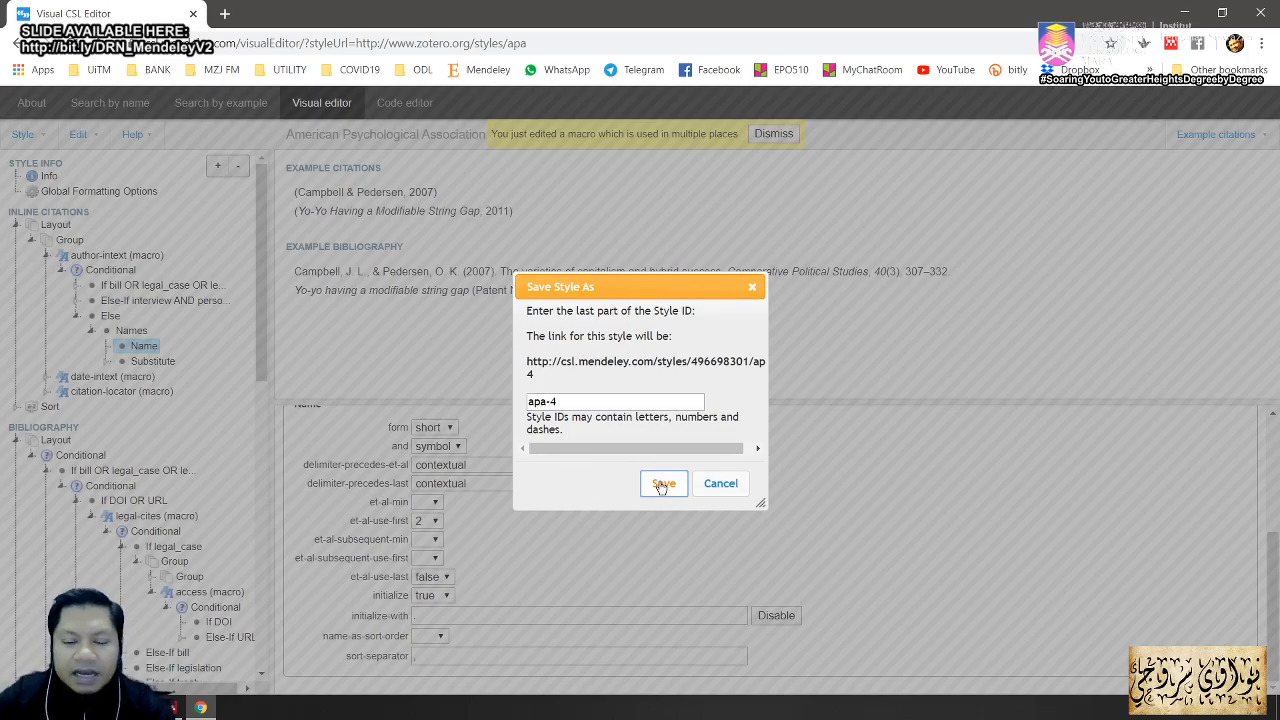
pyautogui.click(662, 486)
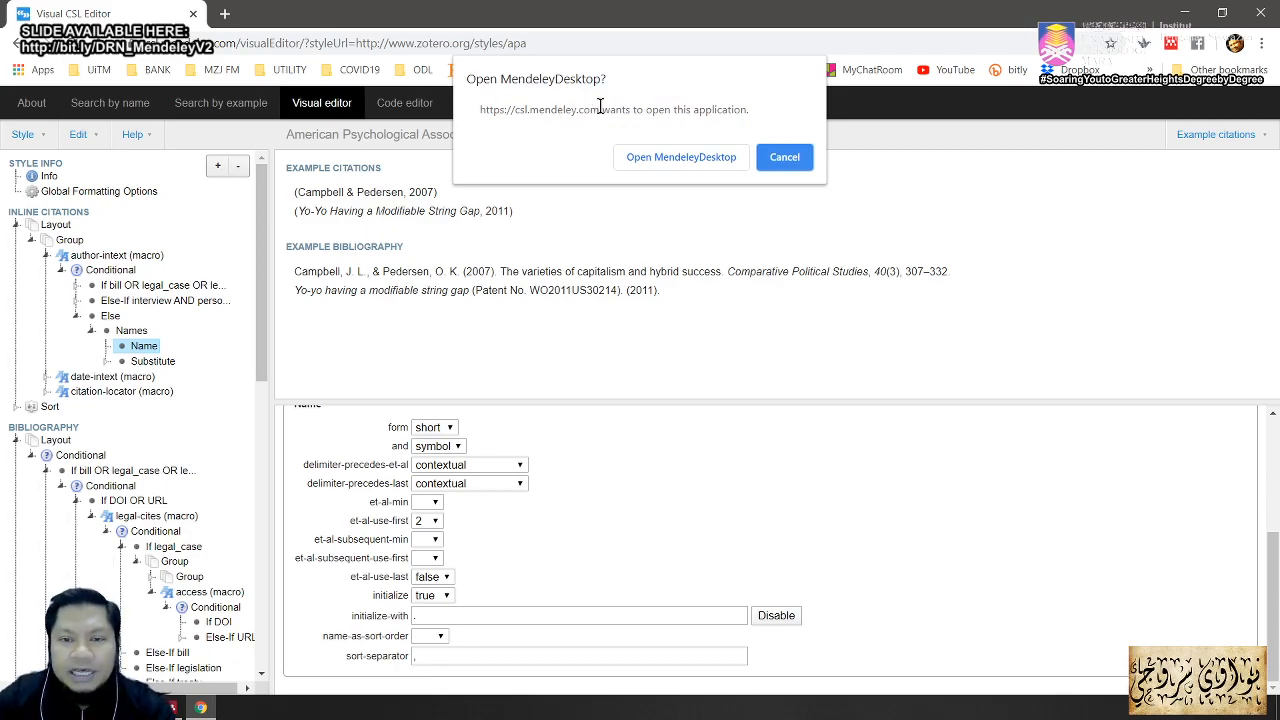
# Step: Install the edited style in Mendeley and choose APA 7th edition - Mendeley Dummy as the citation style
pyautogui.click(672, 165)
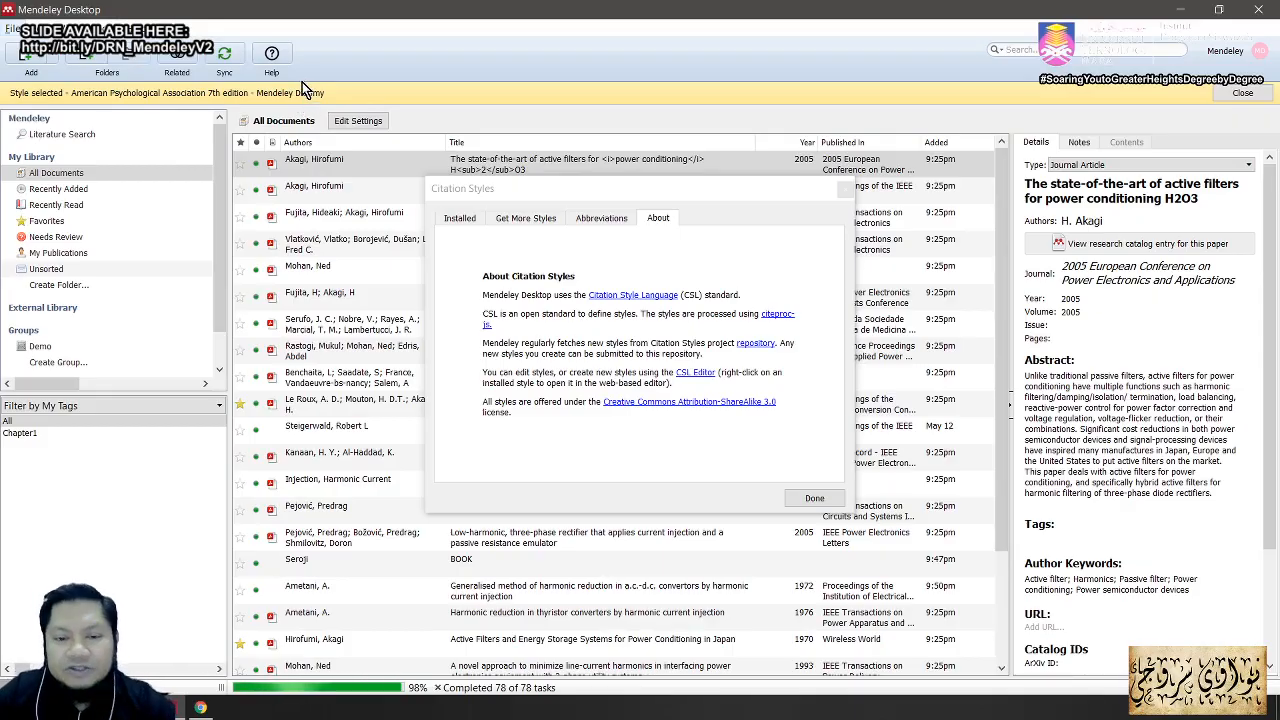
pyautogui.click(810, 498)
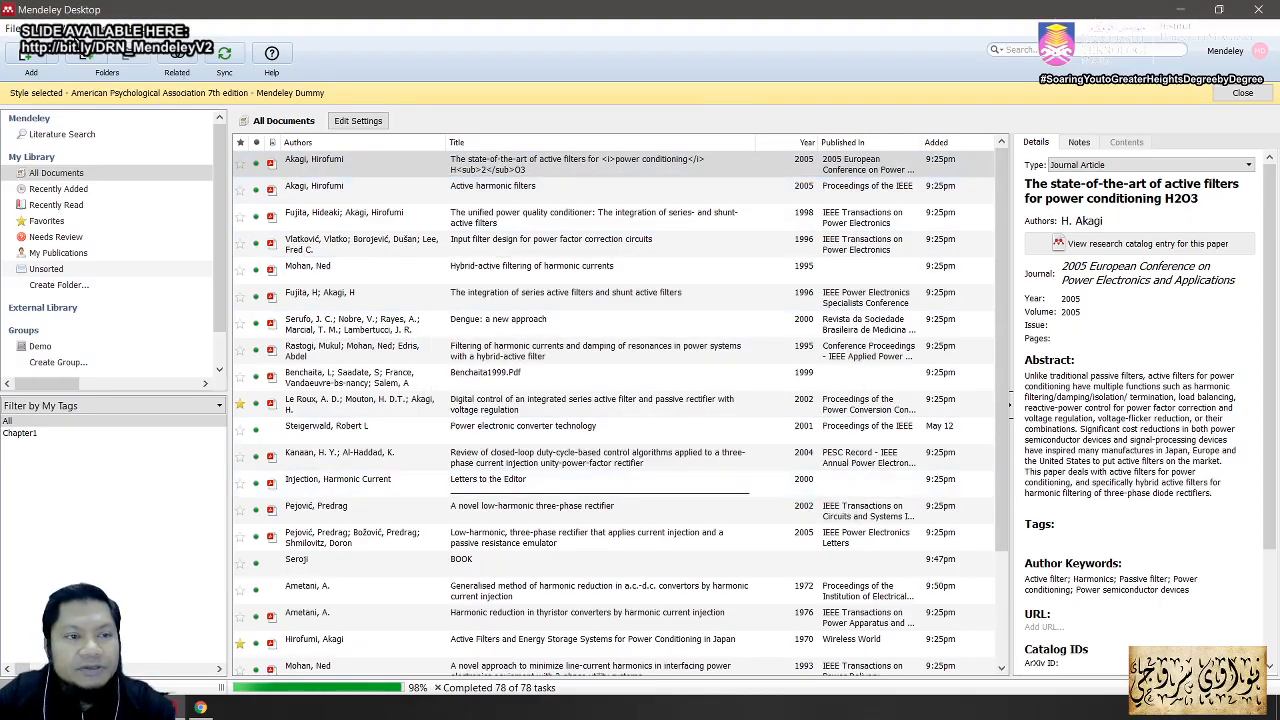
pyautogui.click(66, 28)
pyautogui.moveTo(98, 86)
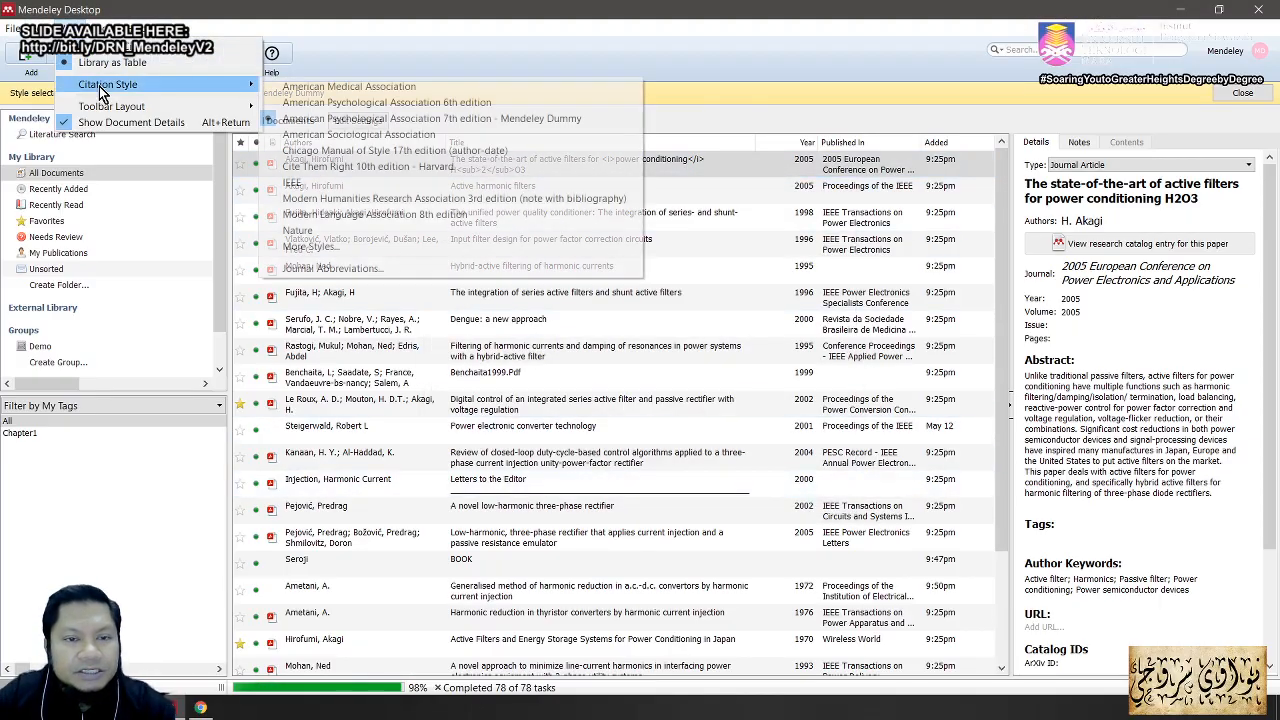
pyautogui.click(437, 118)
# Step: Confirm under View > Citation Style that the Mendeley Dummy style is active, then return to Word
pyautogui.click(66, 28)
pyautogui.click(349, 127)
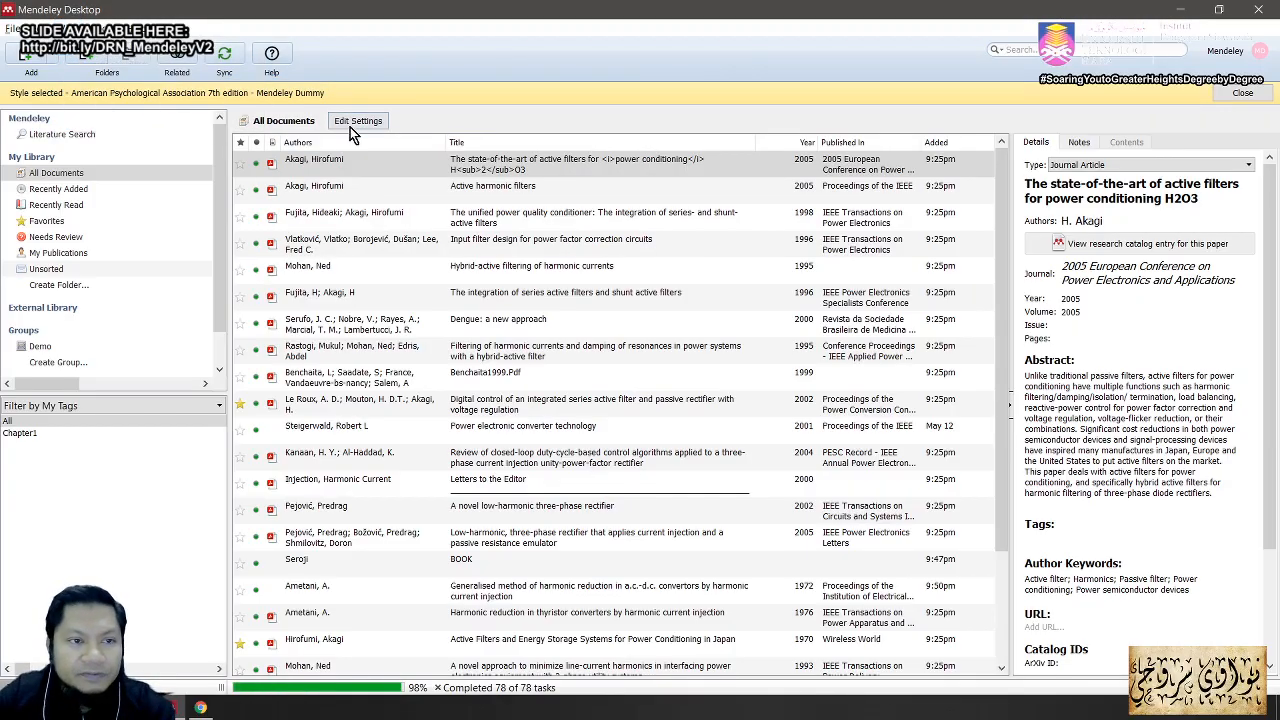
pyautogui.click(66, 28)
pyautogui.moveTo(110, 86)
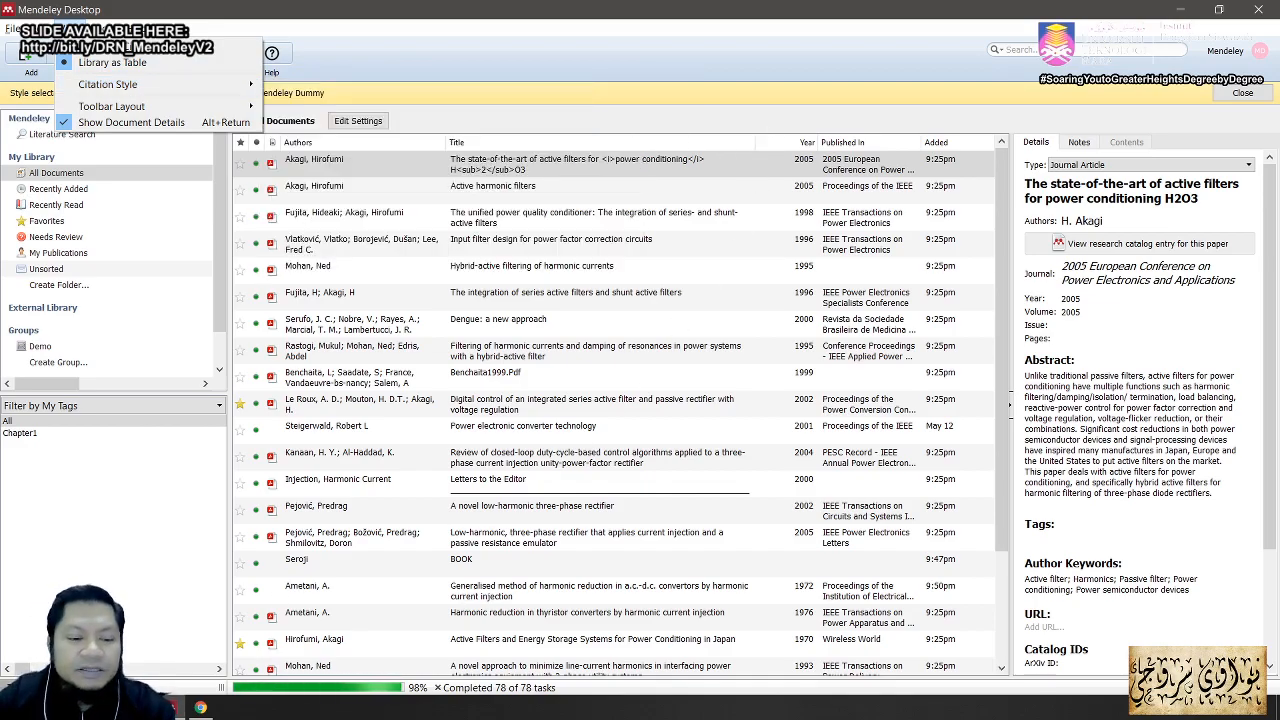
pyautogui.hotkey('alt', 'Tab')
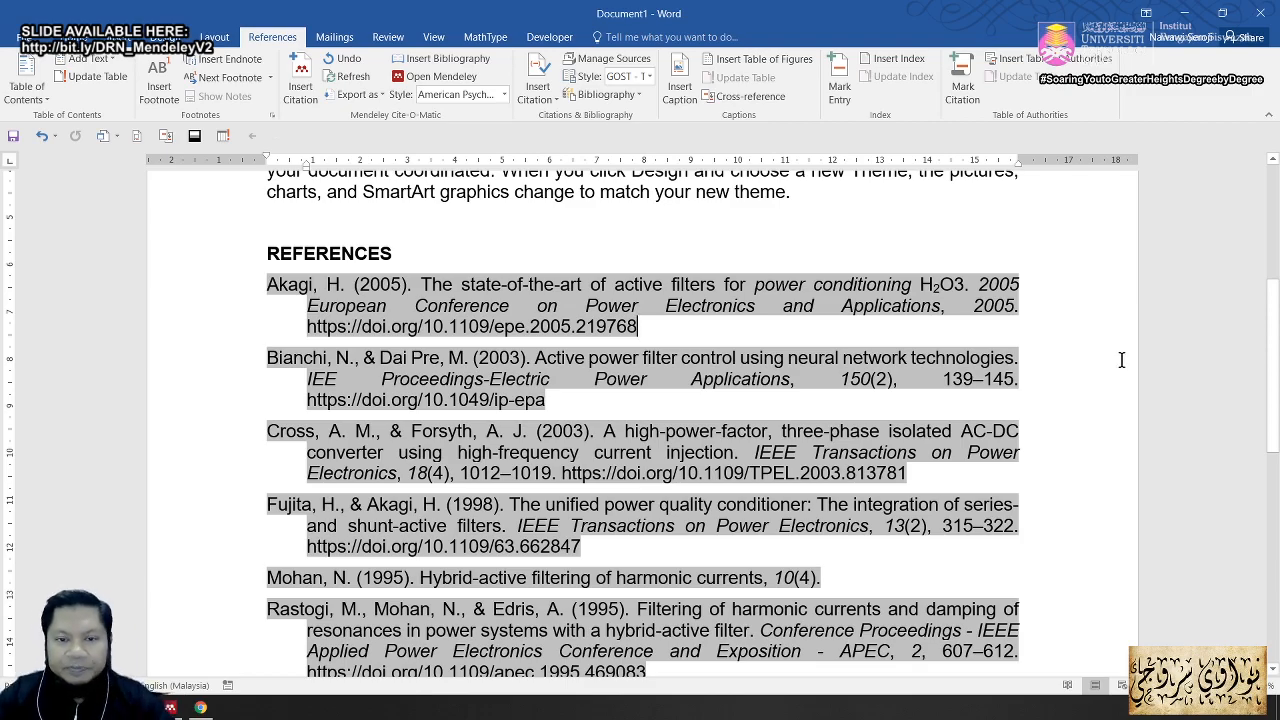
# Step: Apply APA 7th edition - Mendeley Dummy to the Word document through More Styles
pyautogui.scroll(3, 1122, 360)
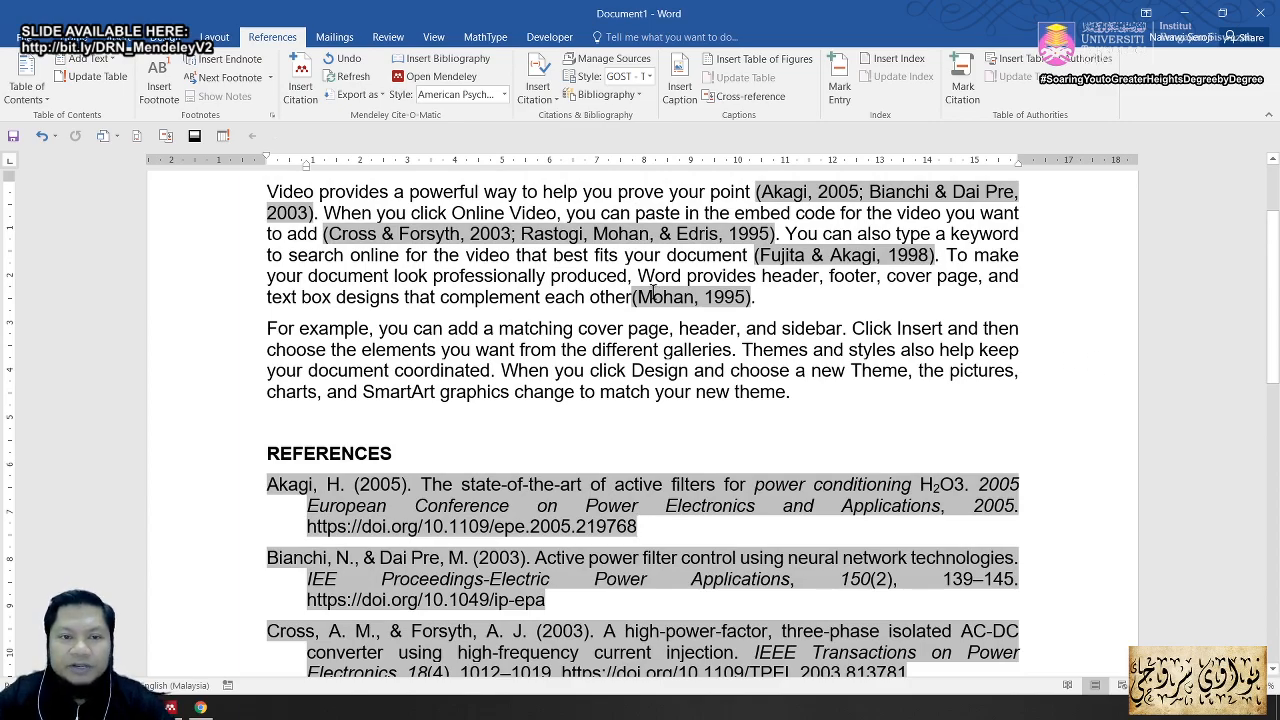
pyautogui.click(504, 96)
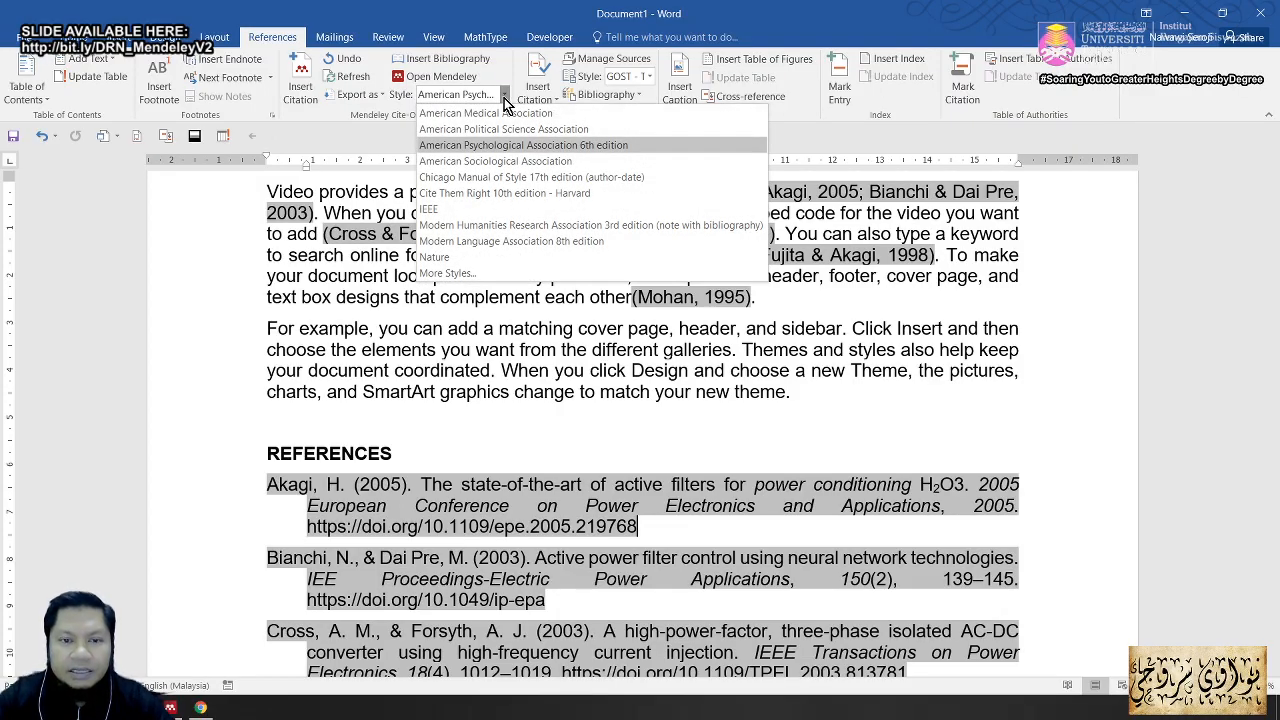
pyautogui.click(465, 273)
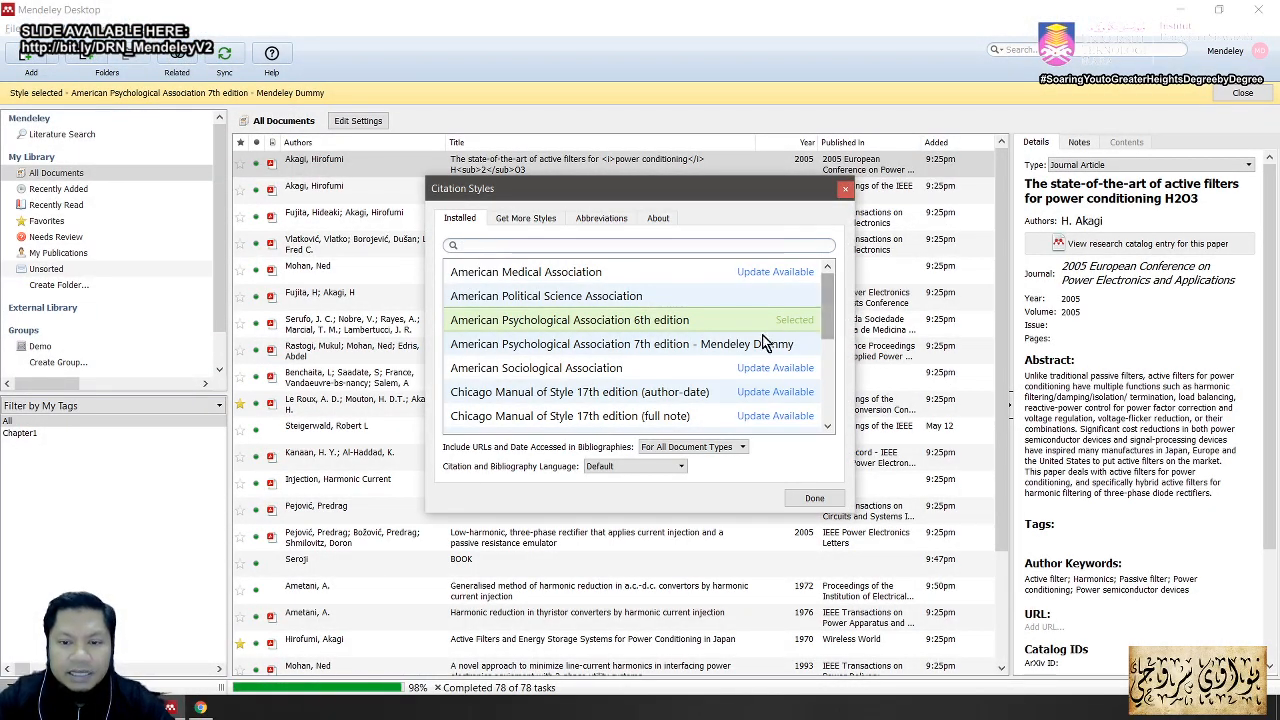
pyautogui.click(733, 350)
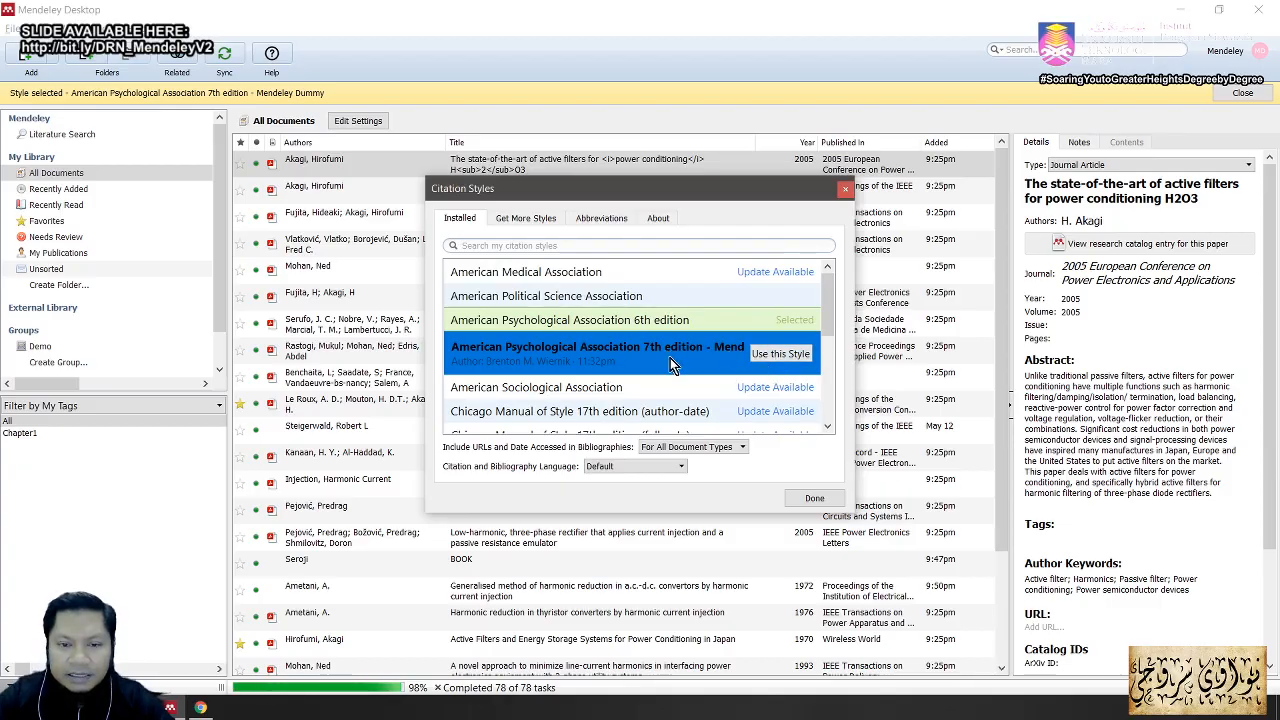
pyautogui.click(772, 358)
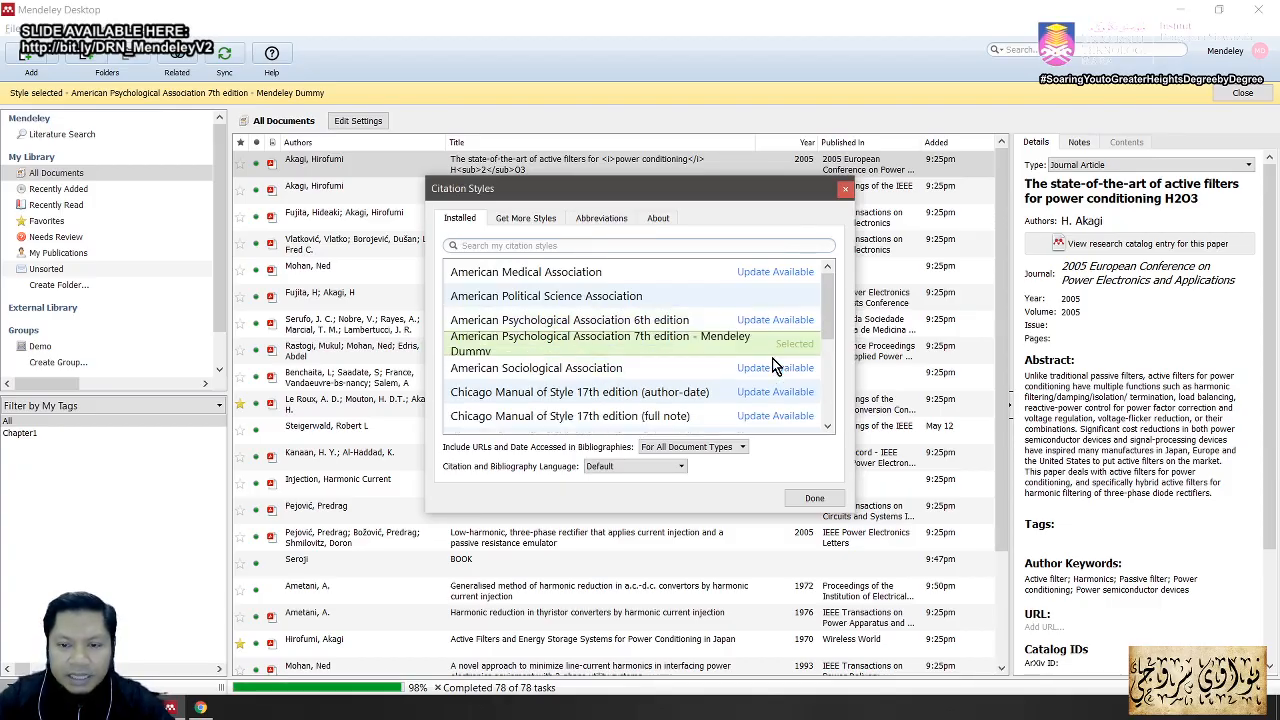
pyautogui.click(810, 500)
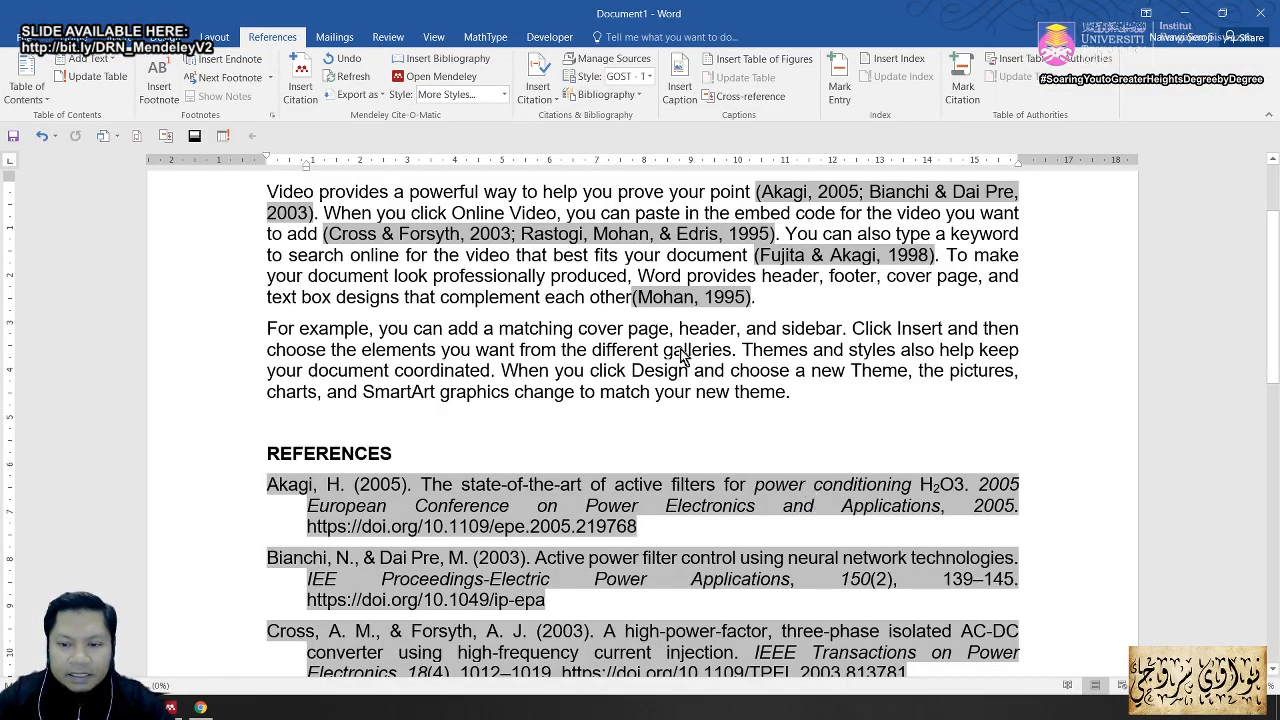
# Step: Verify the references lack DOIs and citations read 'Rastogi, Mohan, et al., 1995' under the Mendeley Dummy style
pyautogui.scroll(-4, 898, 455)
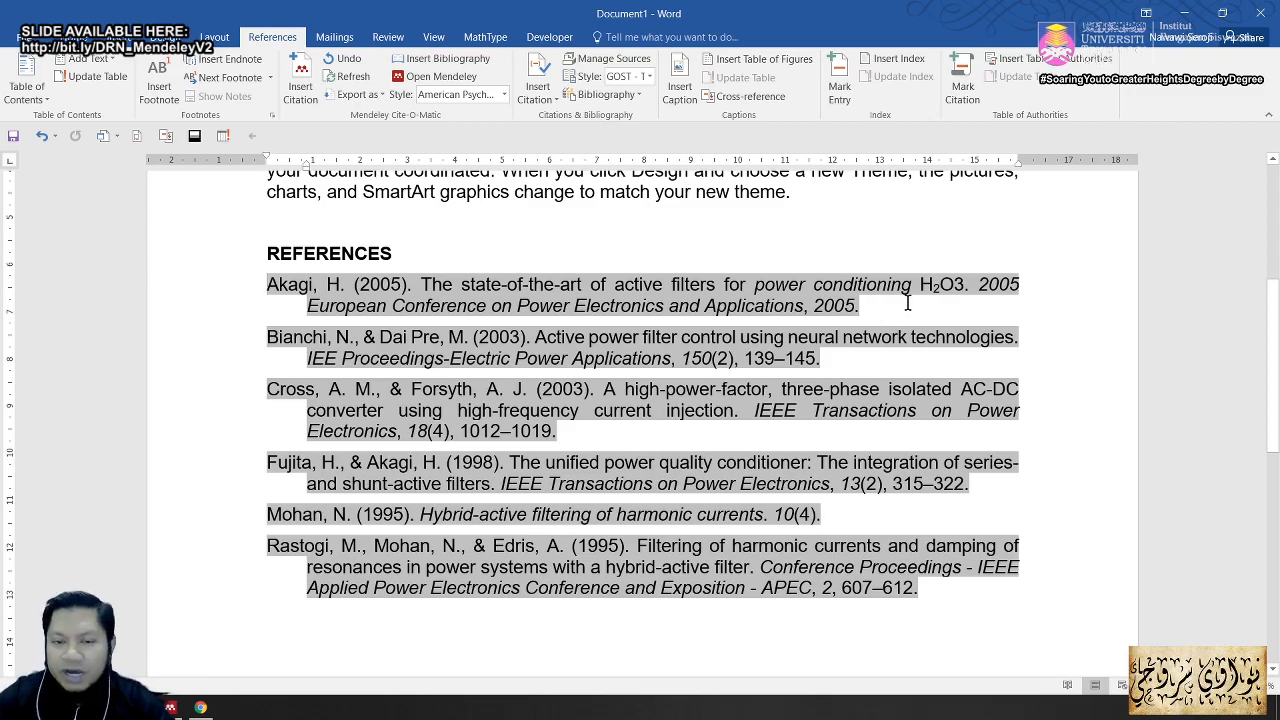
pyautogui.scroll(4, 896, 320)
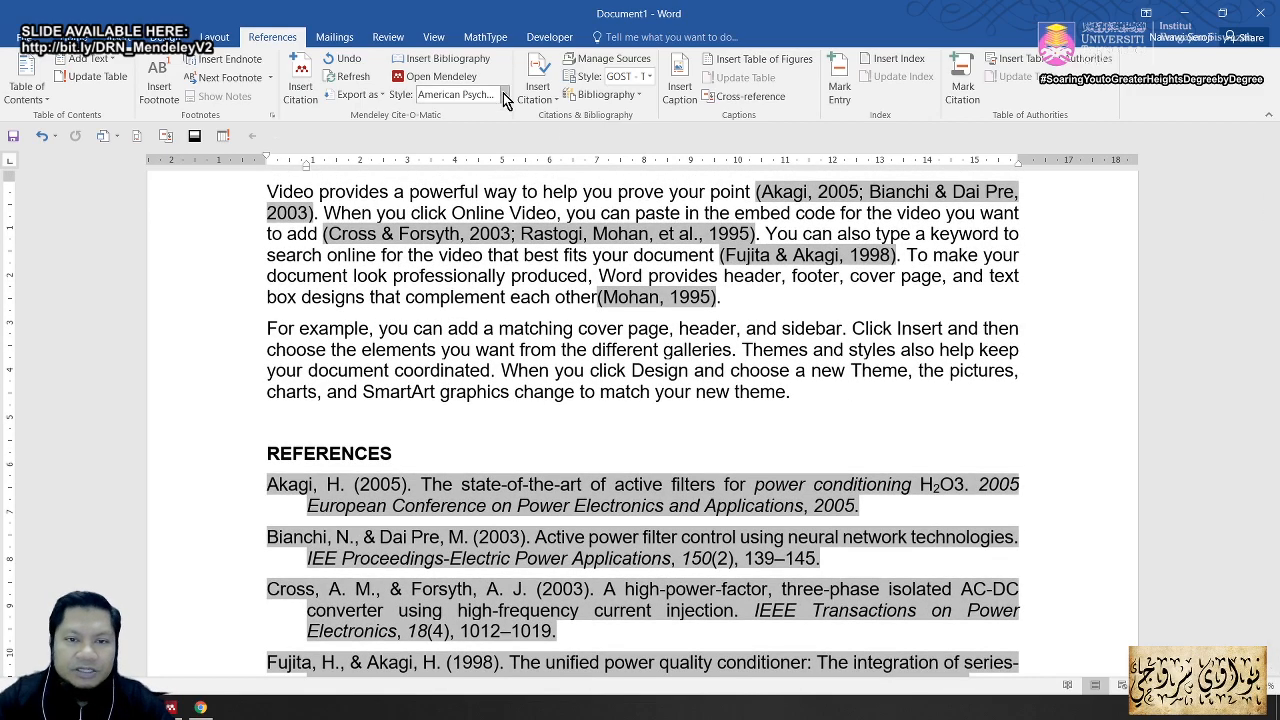
pyautogui.click(505, 95)
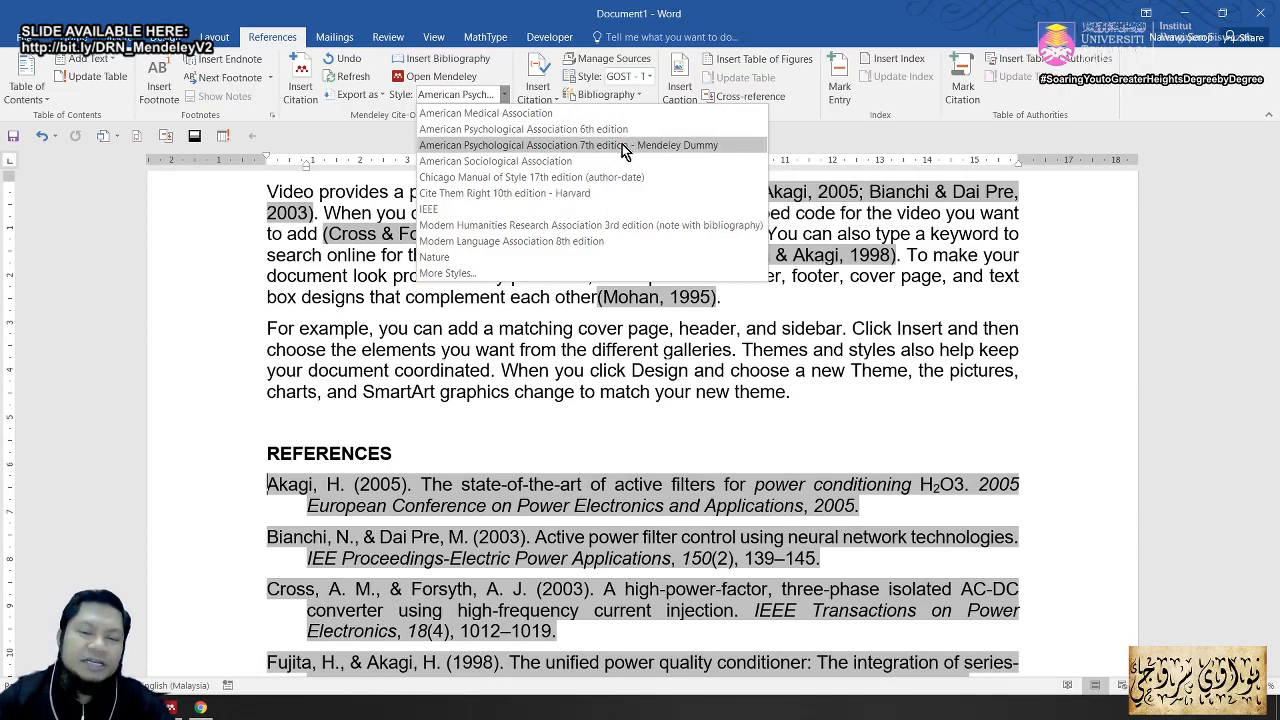
pyautogui.click(1006, 437)
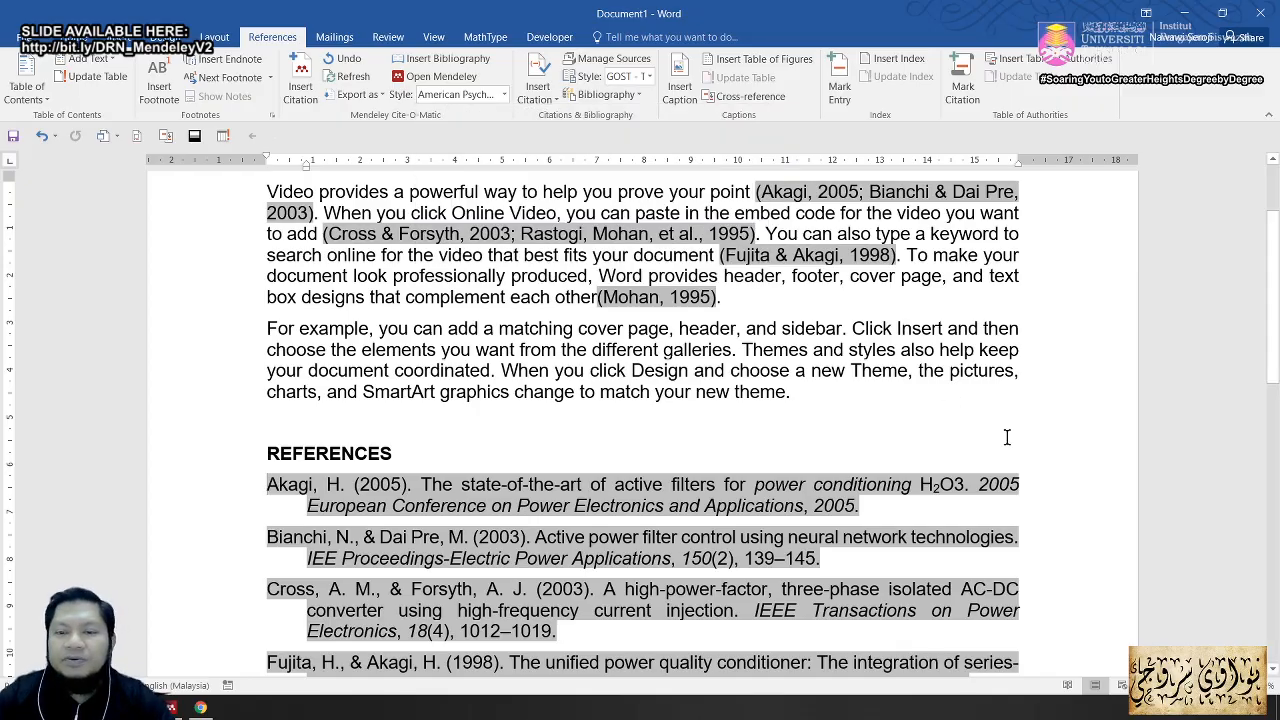
pyautogui.scroll(3, 1007, 437)
pyautogui.scroll(-9, 1006, 437)
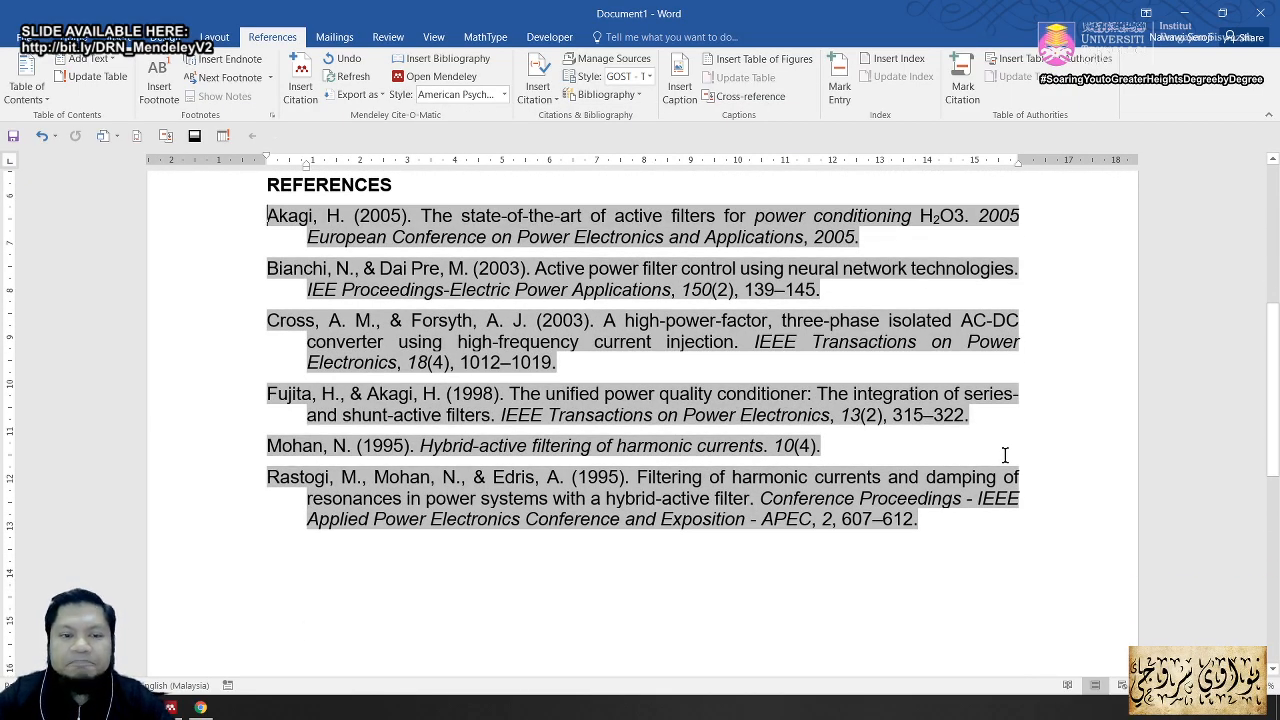
pyautogui.scroll(5, 1006, 455)
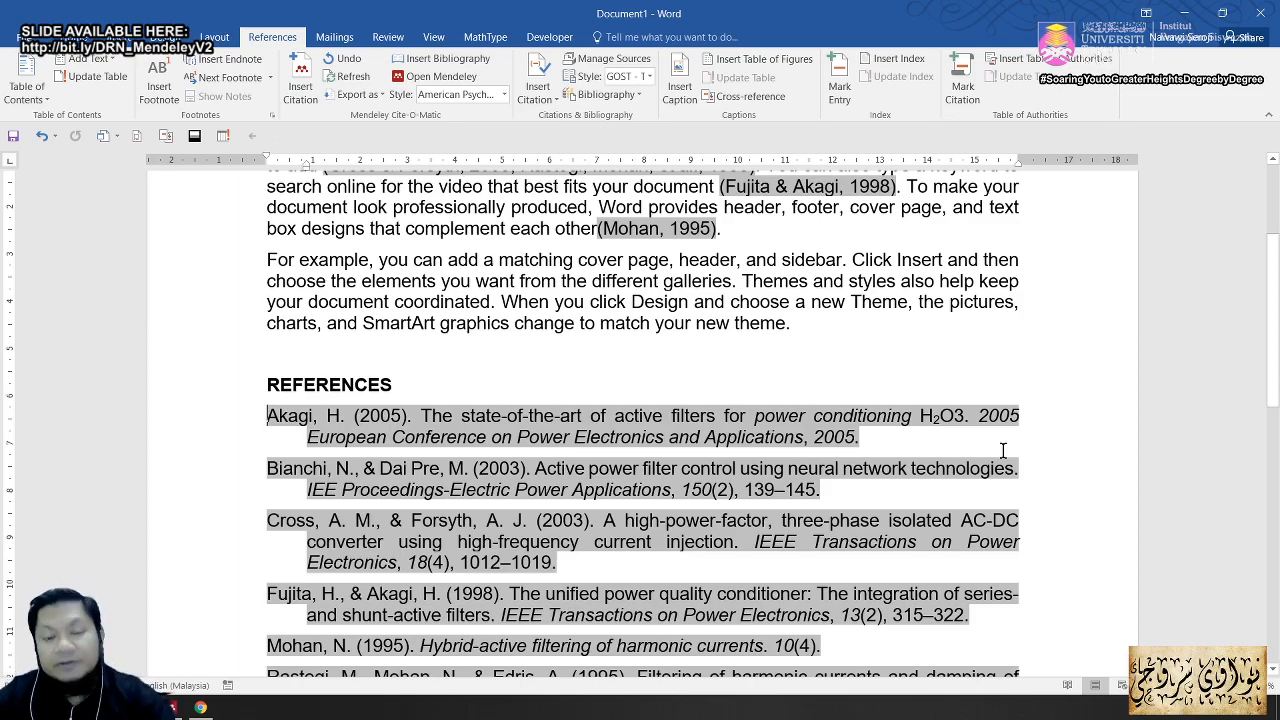
pyautogui.click(172, 707)
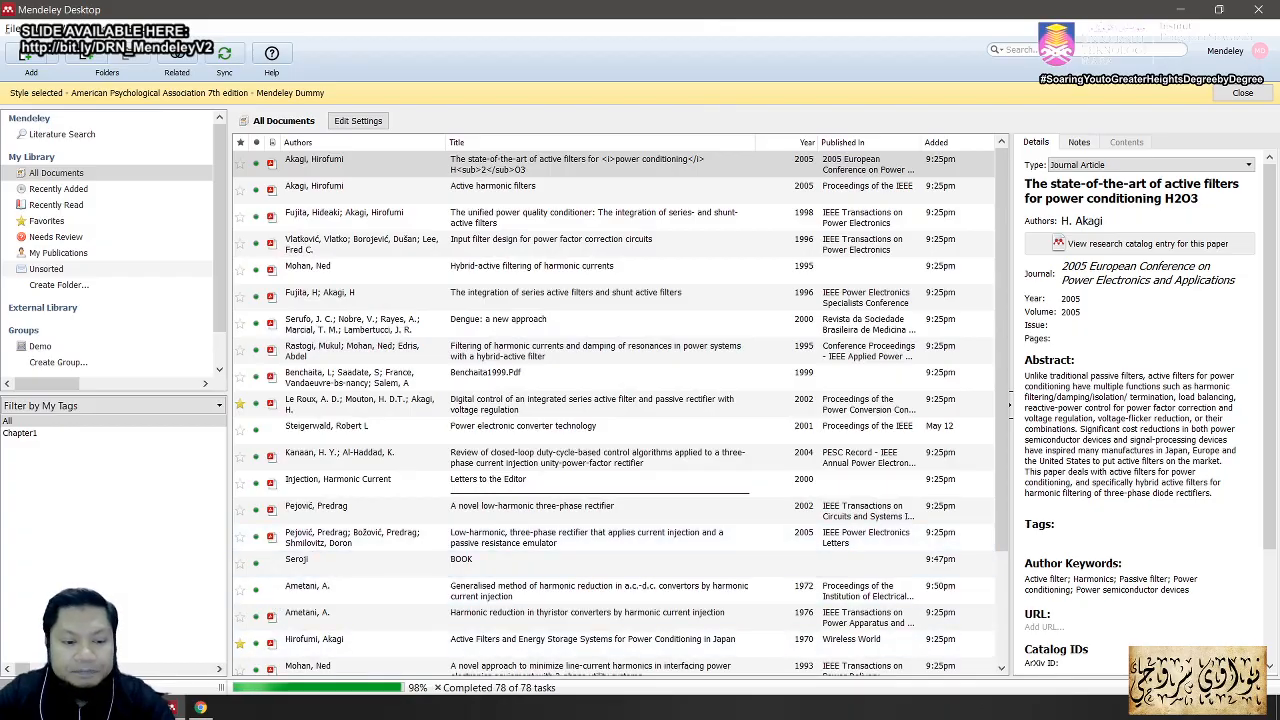
# Step: Bring up the lecture slides in Acrobat at slide 48, 'Sharing references using groups', fitted to the window
pyautogui.click(144, 707)
pyautogui.hotkey('alt', 'Tab')
pyautogui.hotkey('alt', 'Tab')
pyautogui.hotkey('alt', 'Tab')
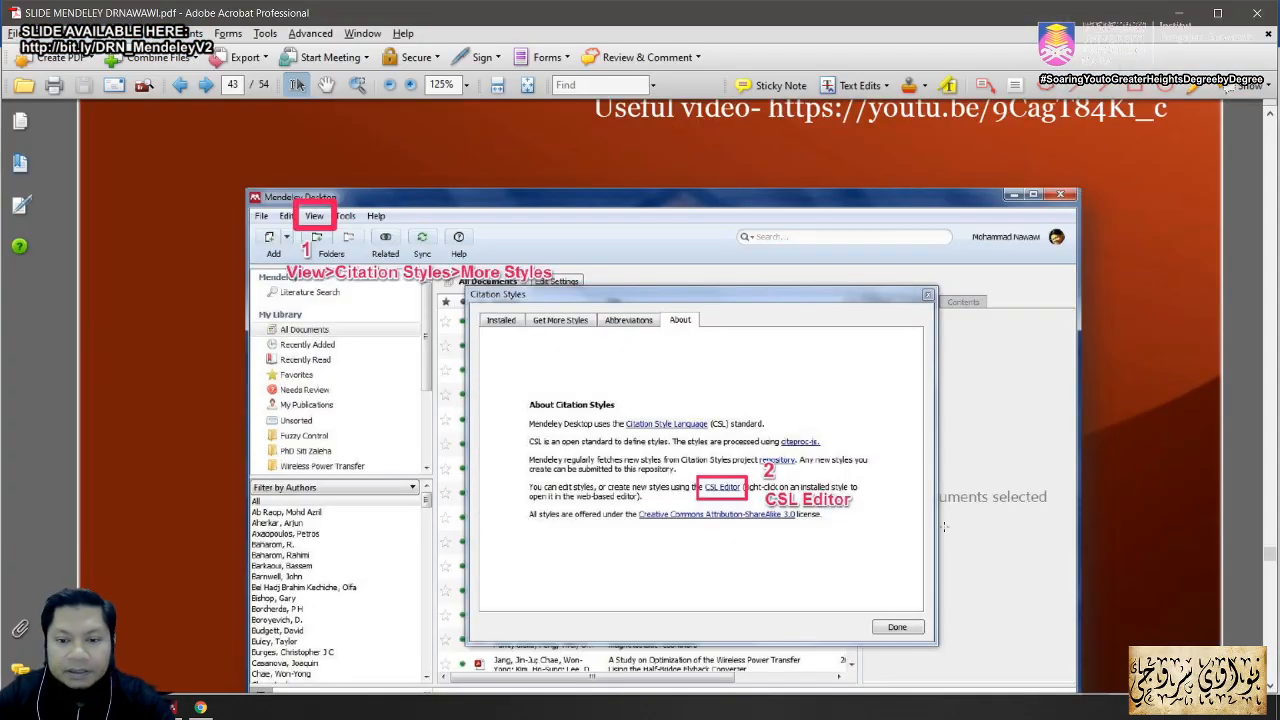
pyautogui.scroll(-3, 944, 527)
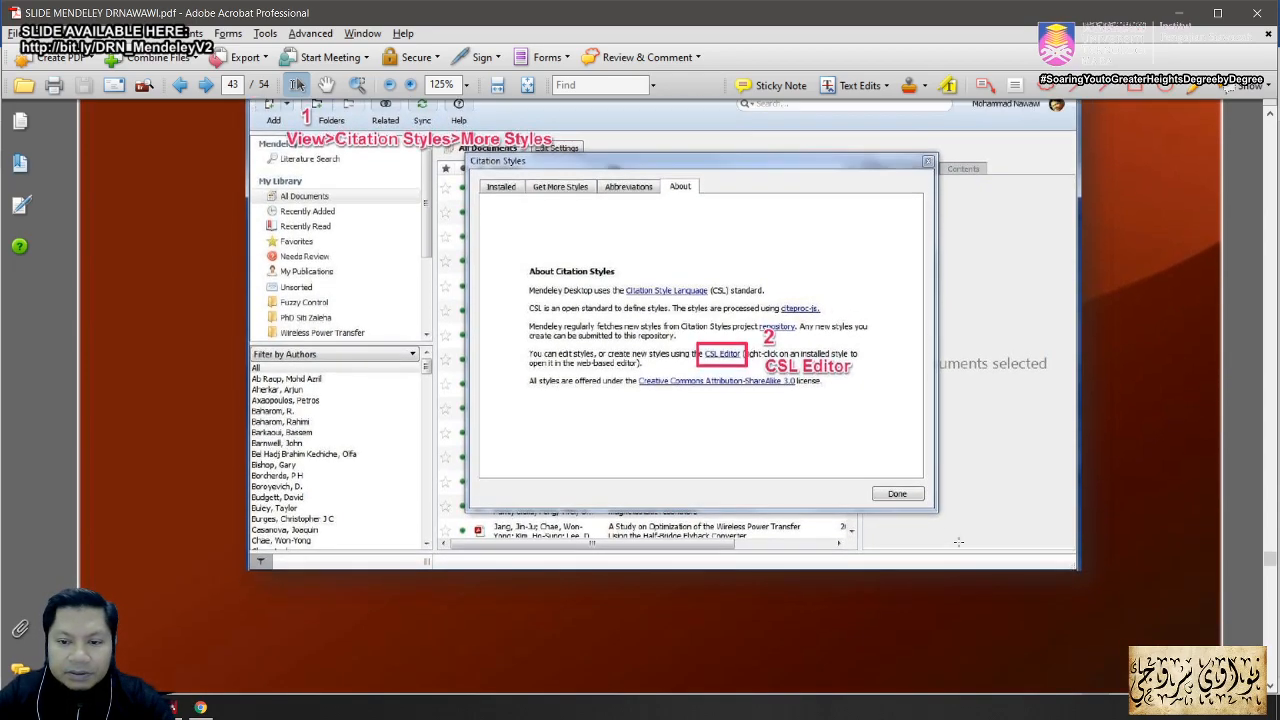
pyautogui.scroll(-5, 958, 541)
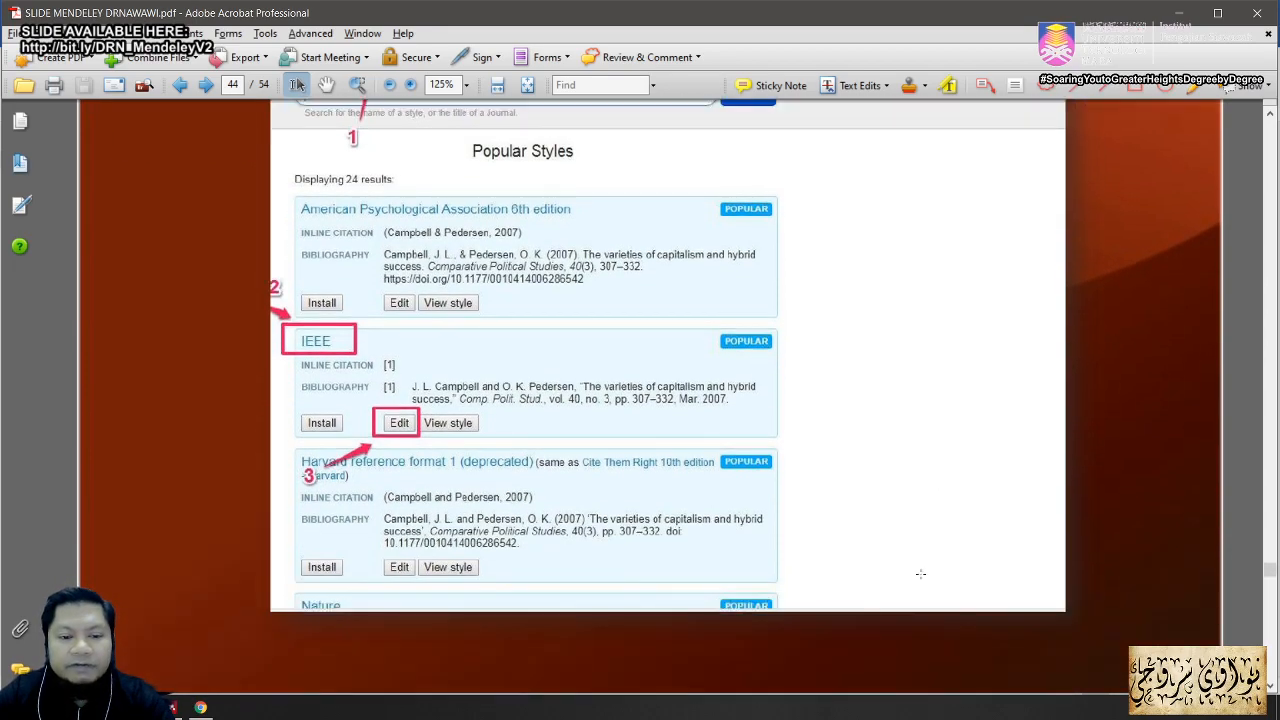
pyautogui.scroll(-10, 920, 574)
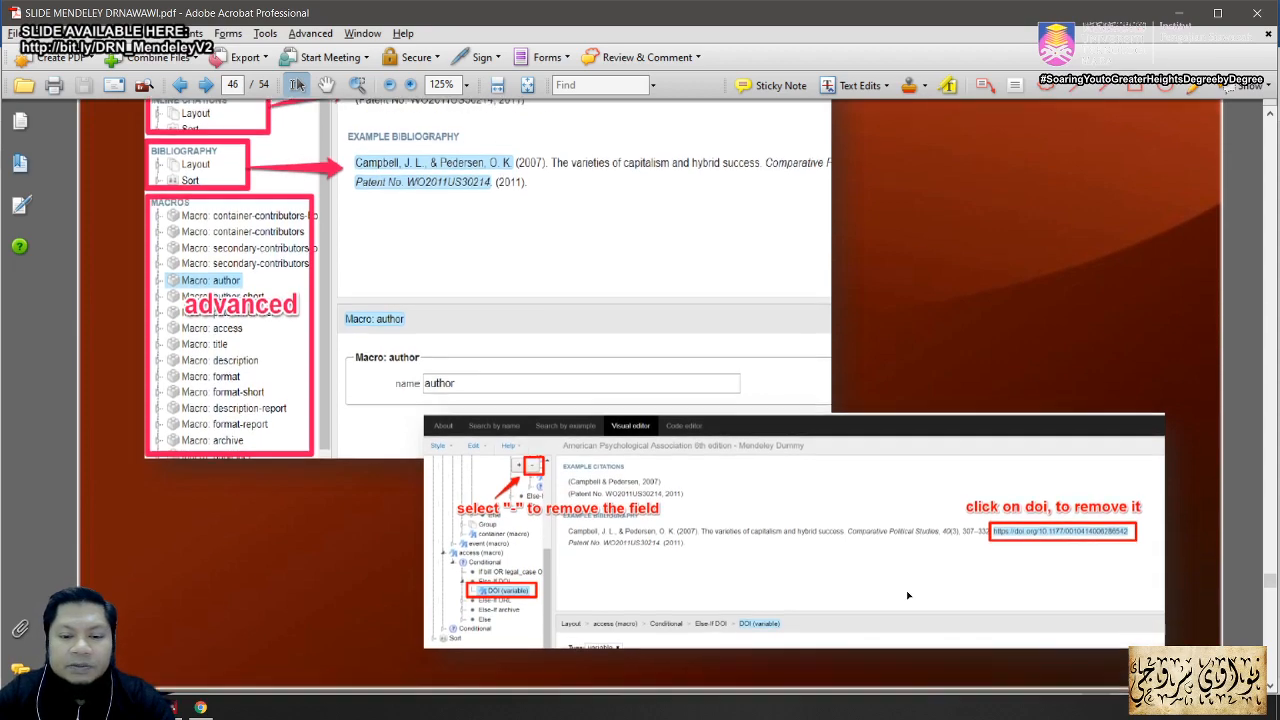
pyautogui.scroll(-5, 907, 595)
pyautogui.scroll(-5, 905, 591)
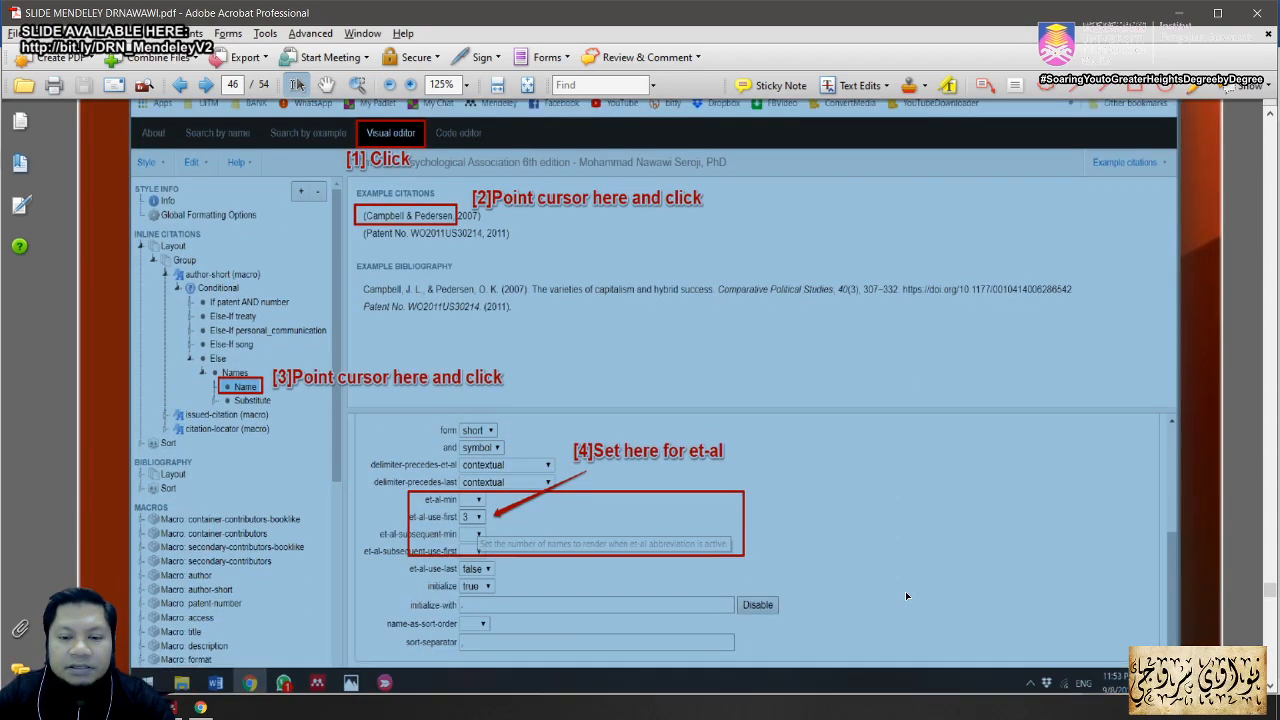
pyautogui.scroll(2, 906, 593)
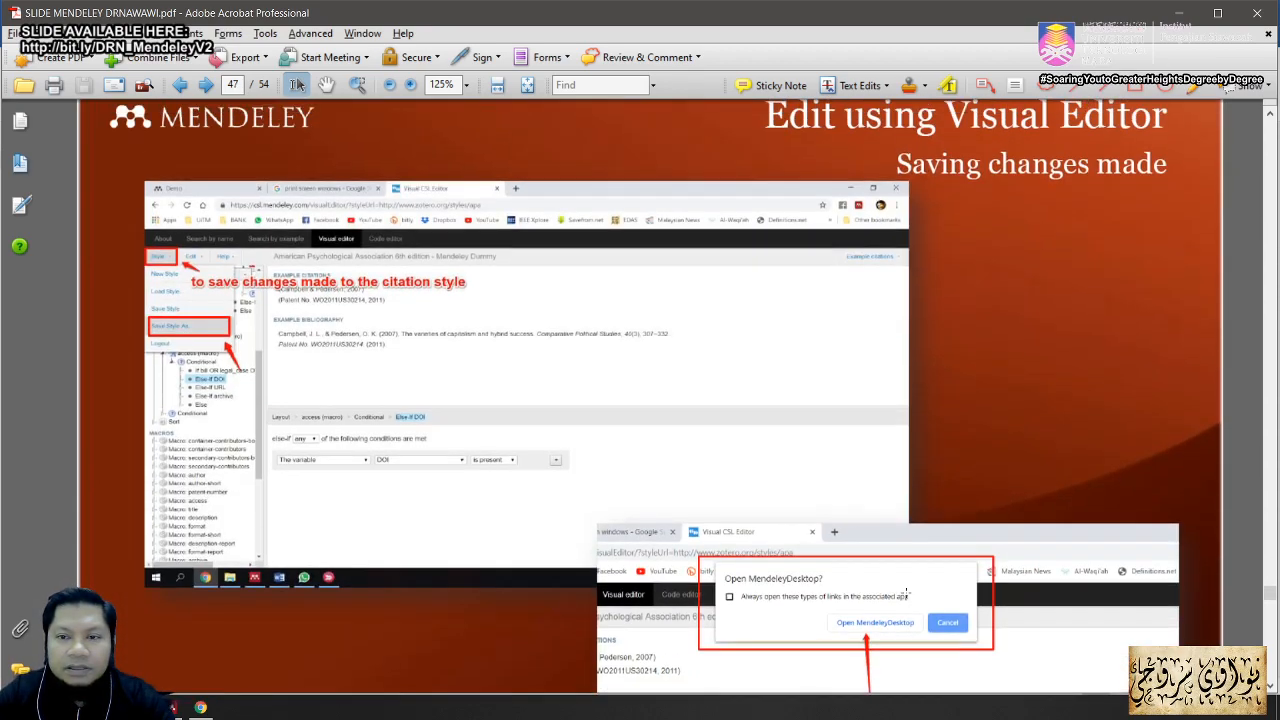
pyautogui.scroll(-4, 906, 593)
pyautogui.scroll(-6, 906, 593)
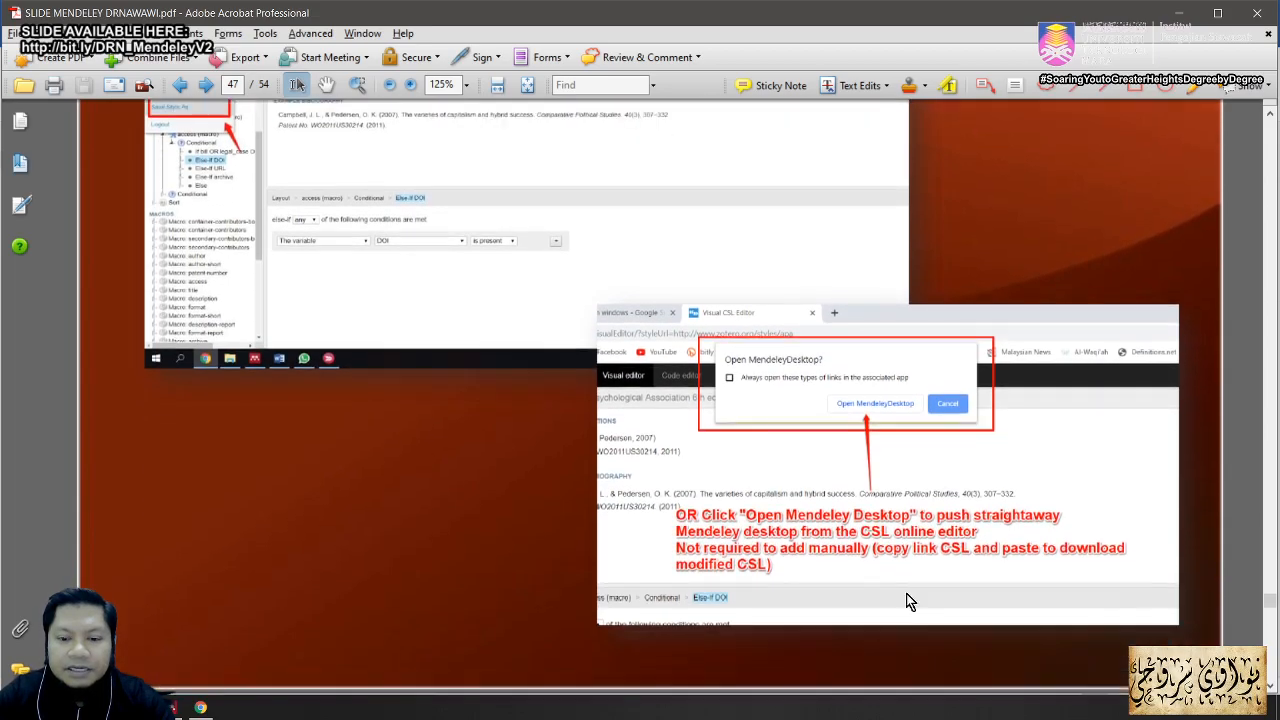
pyautogui.scroll(-2, 906, 593)
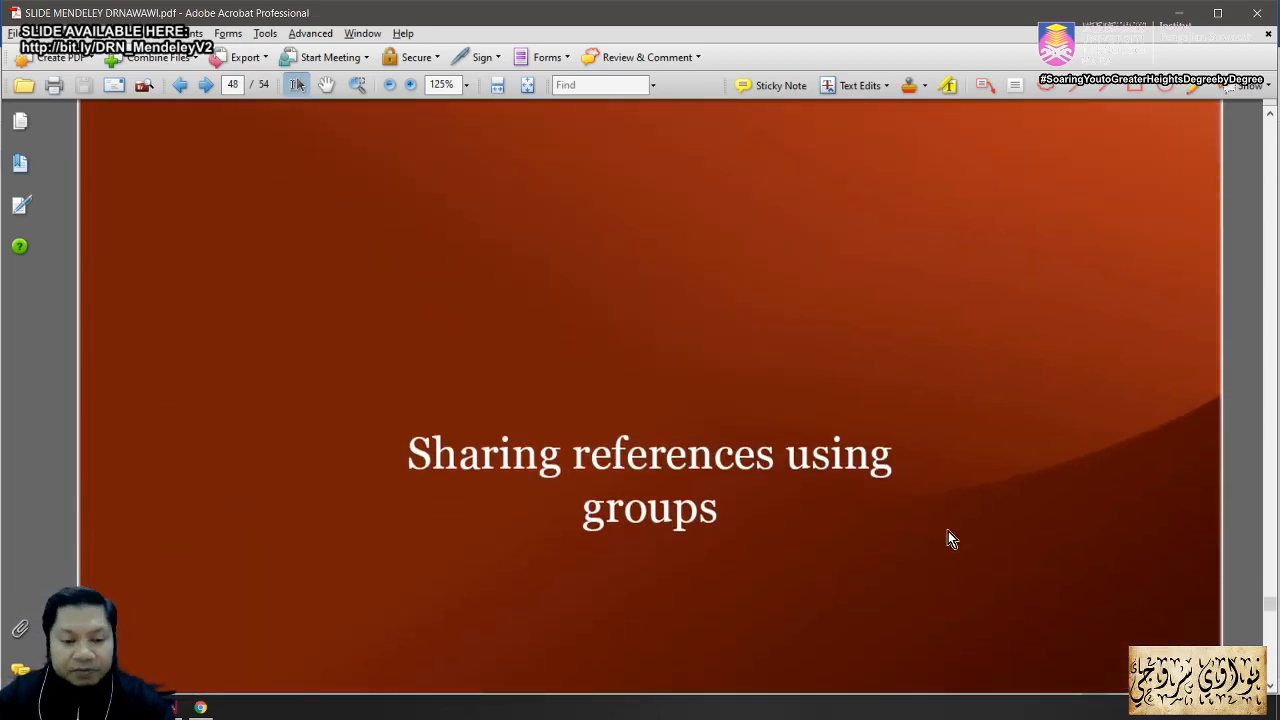
pyautogui.scroll(-1, 948, 531)
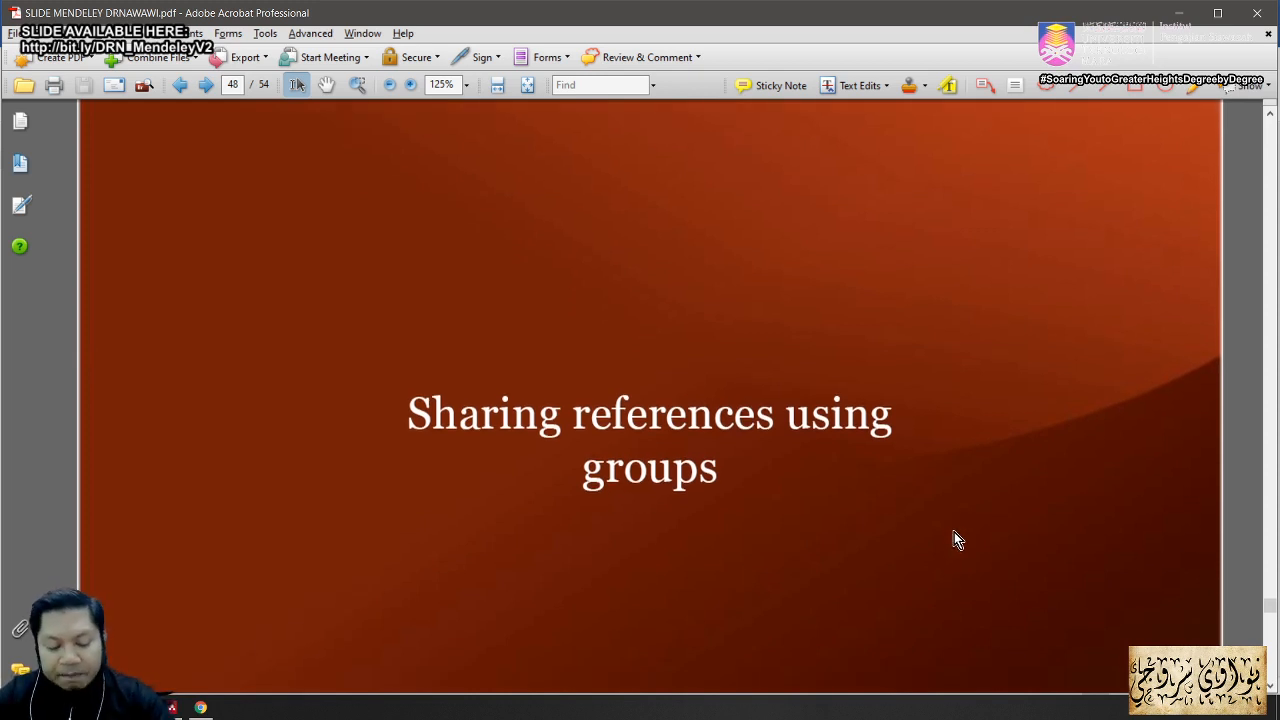
pyautogui.hotkey('ctrl', '0')
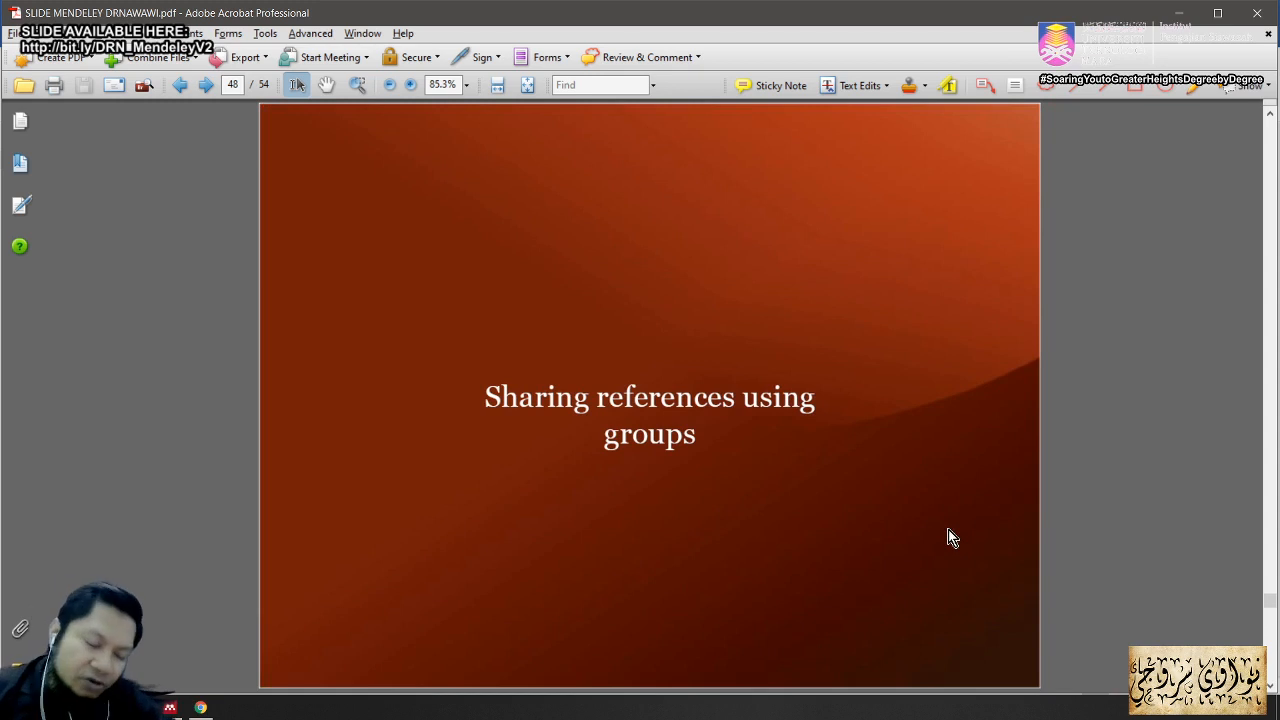